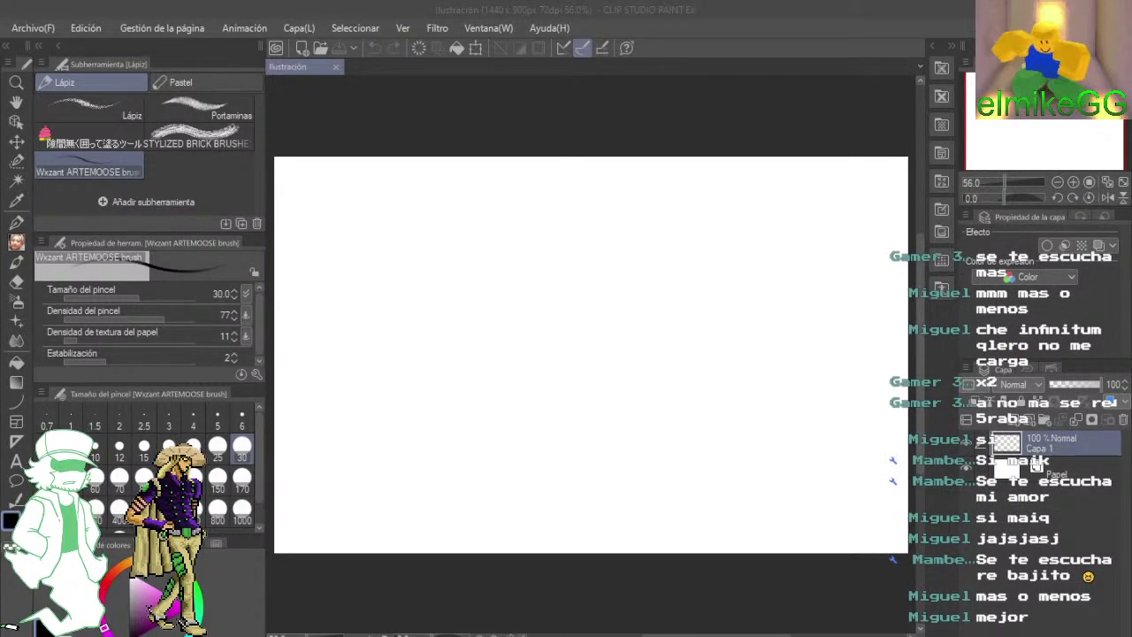
pyautogui.click(634, 184)
pyautogui.scroll(2, 560, 335)
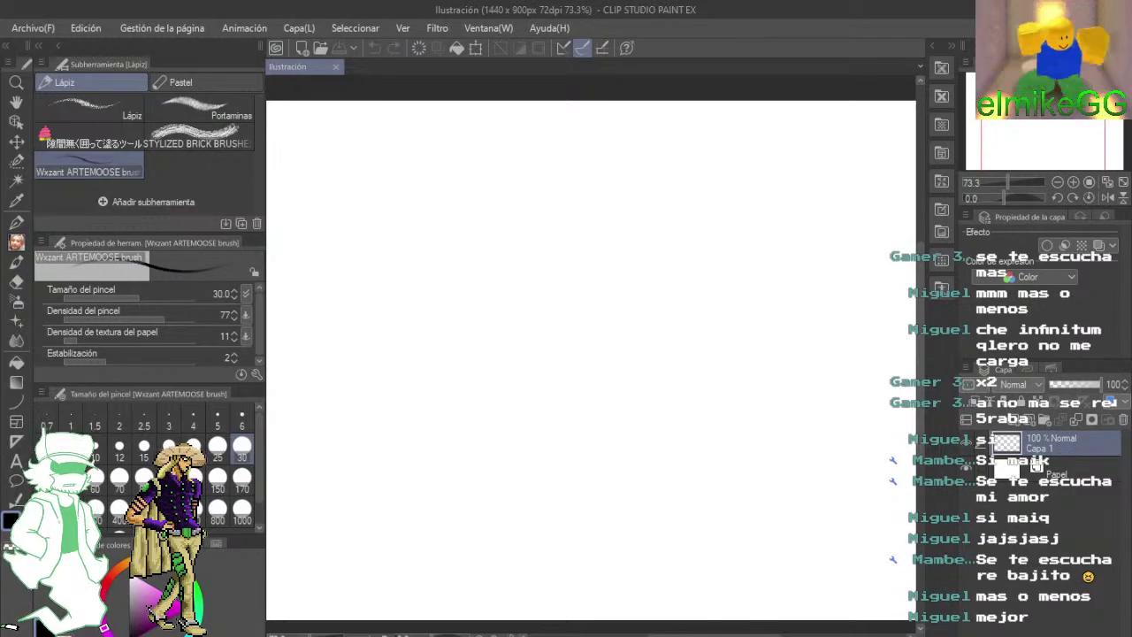
pyautogui.hotkey('alt', 'Tab')
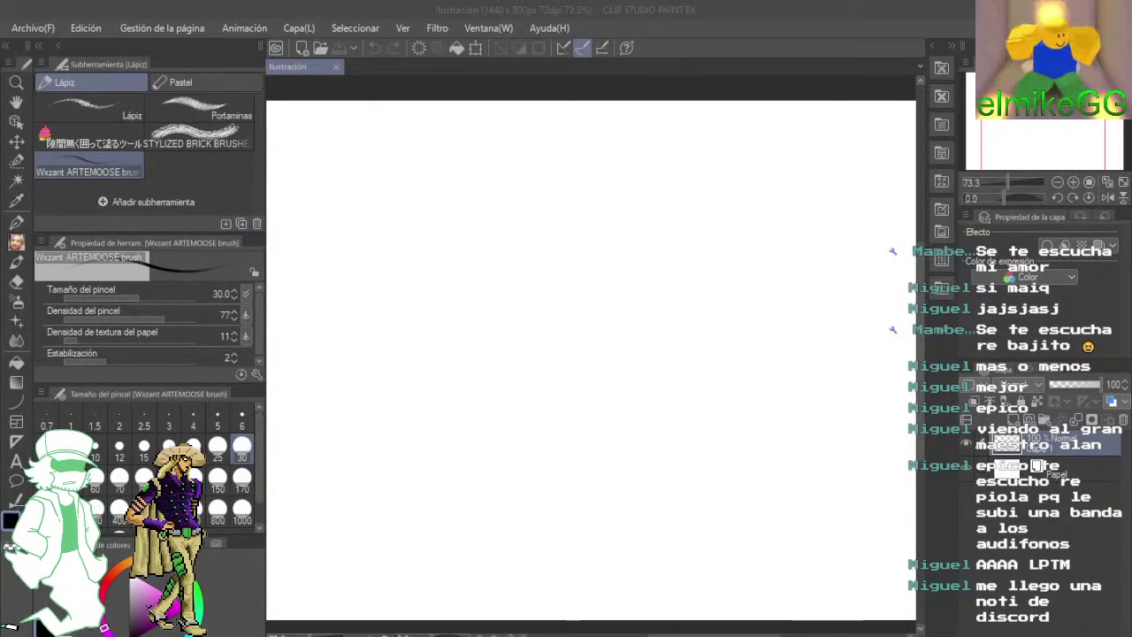
pyautogui.hotkey('alt', 'Tab')
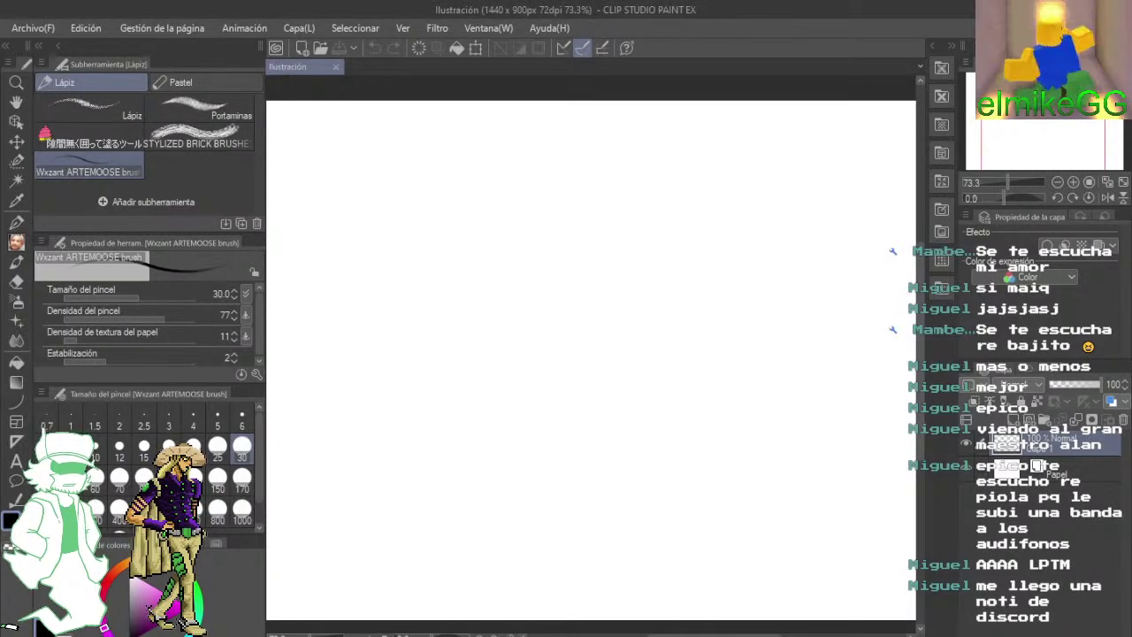
pyautogui.scroll(-2, 676, 367)
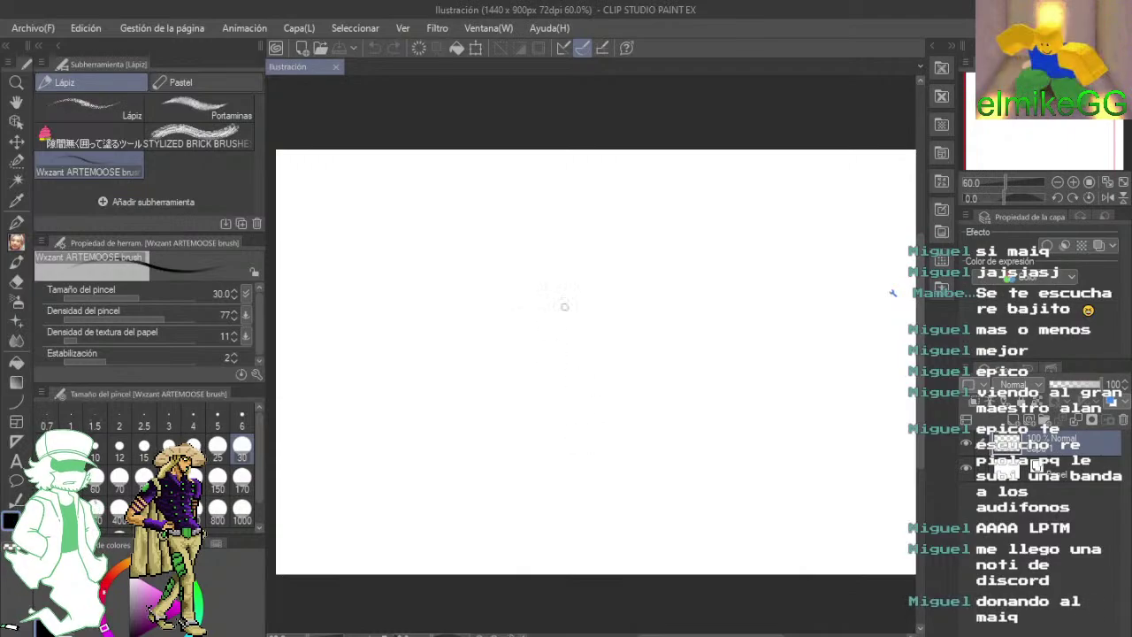
pyautogui.moveTo(622, 271)
pyautogui.mouseDown()
pyautogui.moveTo(505, 275)
pyautogui.moveTo(610, 247)
pyautogui.mouseUp()
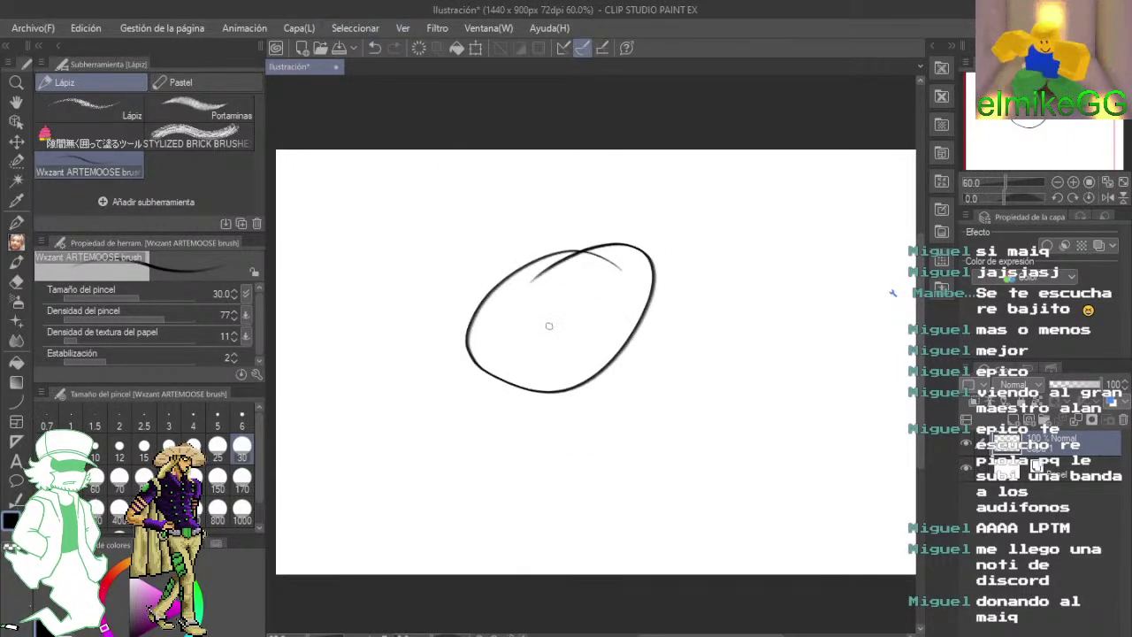
pyautogui.scroll(4, 544, 316)
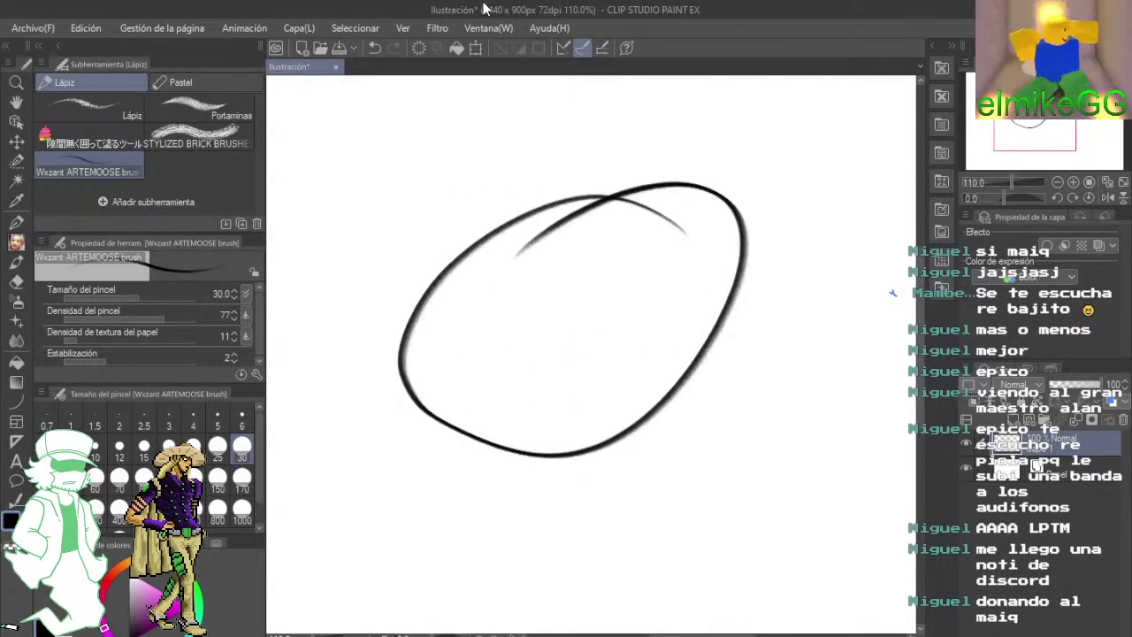
pyautogui.click(374, 48)
# - Draw a tilted oval head with two short vertical eyes and a round mouth in black
pyautogui.moveTo(563, 190)
pyautogui.mouseDown()
pyautogui.moveTo(454, 393)
pyautogui.moveTo(488, 221)
pyautogui.mouseUp()
pyautogui.moveTo(473, 272); pyautogui.dragTo(474, 296)
pyautogui.moveTo(571, 268); pyautogui.dragTo(572, 290)
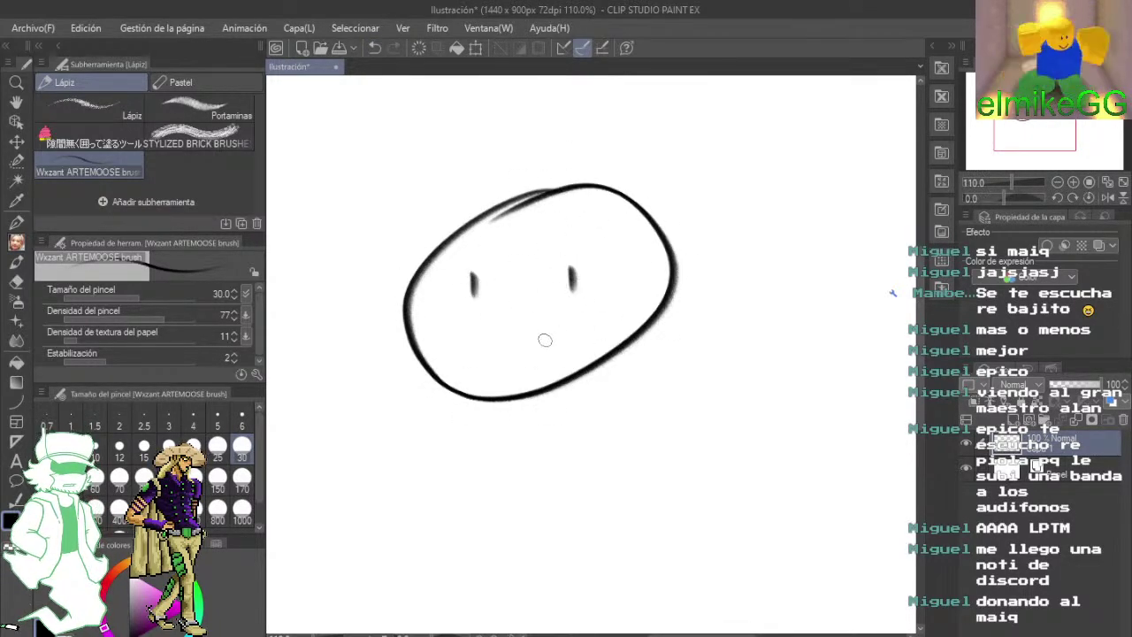
pyautogui.moveTo(495, 346); pyautogui.dragTo(500, 350)
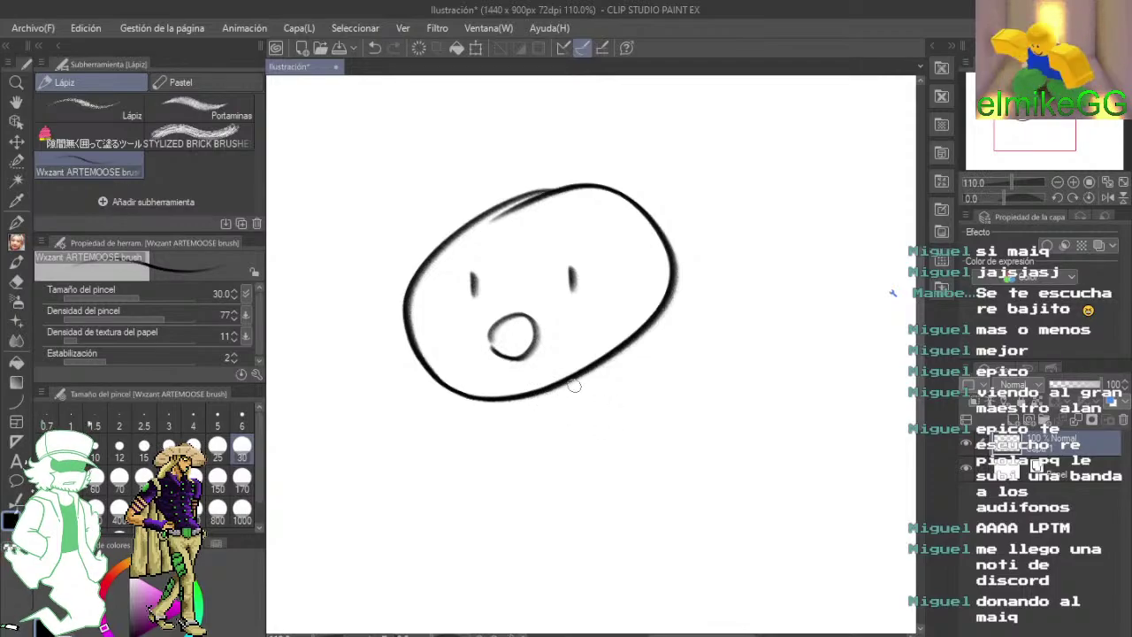
pyautogui.moveTo(573, 386); pyautogui.dragTo(614, 363)
pyautogui.moveTo(544, 372)
pyautogui.mouseDown()
pyautogui.moveTo(518, 425)
pyautogui.moveTo(471, 421)
pyautogui.moveTo(444, 380)
pyautogui.mouseUp()
pyautogui.click(375, 48)
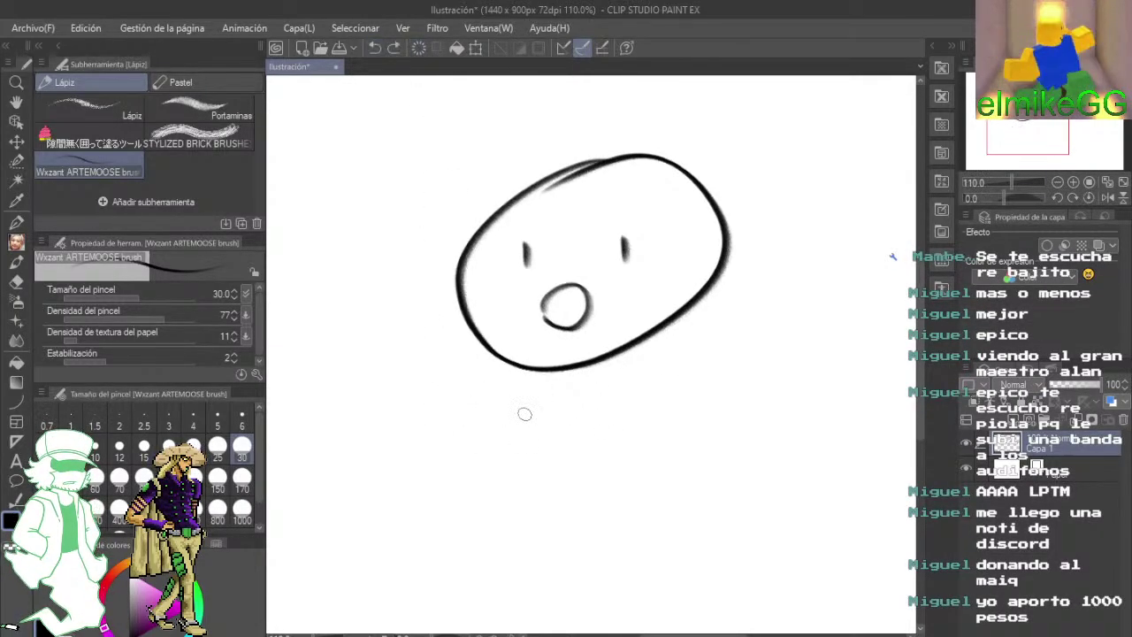
# - Sketch the shoulders, a raised hand with an extended finger, and a rounded rectangle beside the mouth
pyautogui.moveTo(544, 371)
pyautogui.mouseDown()
pyautogui.moveTo(517, 389)
pyautogui.moveTo(485, 470)
pyautogui.mouseUp()
pyautogui.moveTo(599, 362)
pyautogui.mouseDown()
pyautogui.moveTo(651, 433)
pyautogui.moveTo(684, 434)
pyautogui.moveTo(671, 387)
pyautogui.moveTo(695, 342)
pyautogui.moveTo(707, 410)
pyautogui.moveTo(720, 391)
pyautogui.moveTo(718, 463)
pyautogui.mouseUp()
pyautogui.moveTo(644, 331)
pyautogui.mouseDown()
pyautogui.moveTo(669, 418)
pyautogui.moveTo(619, 412)
pyautogui.mouseUp()
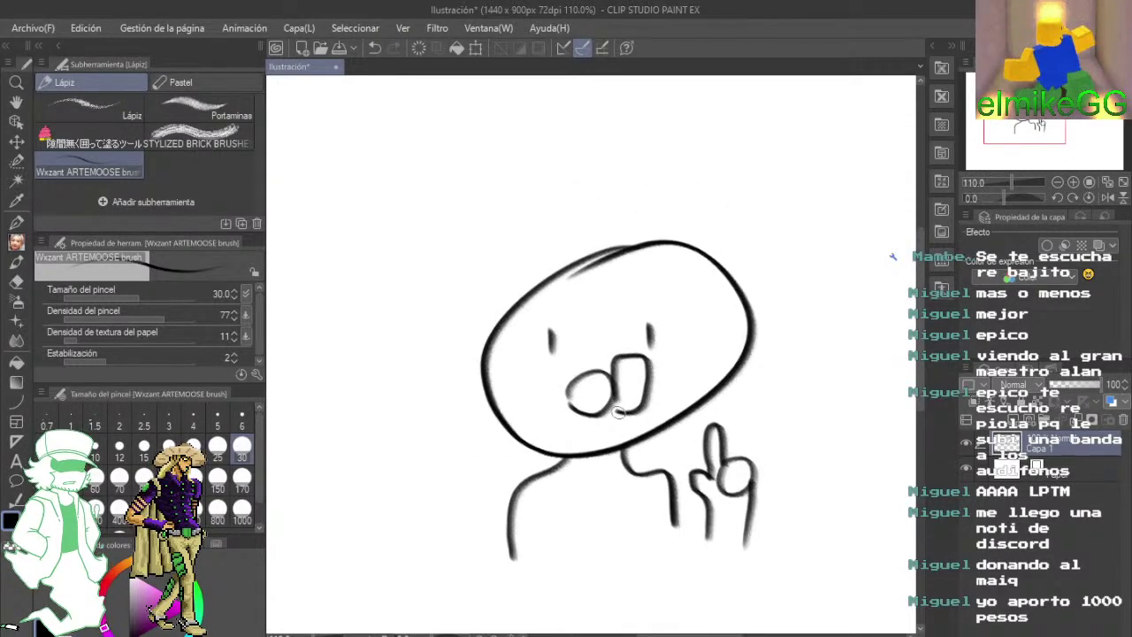
# - Outline spiky hair around the head in bright green, with pointed locks on both sides and a fringe over the forehead
pyautogui.click(199, 610)
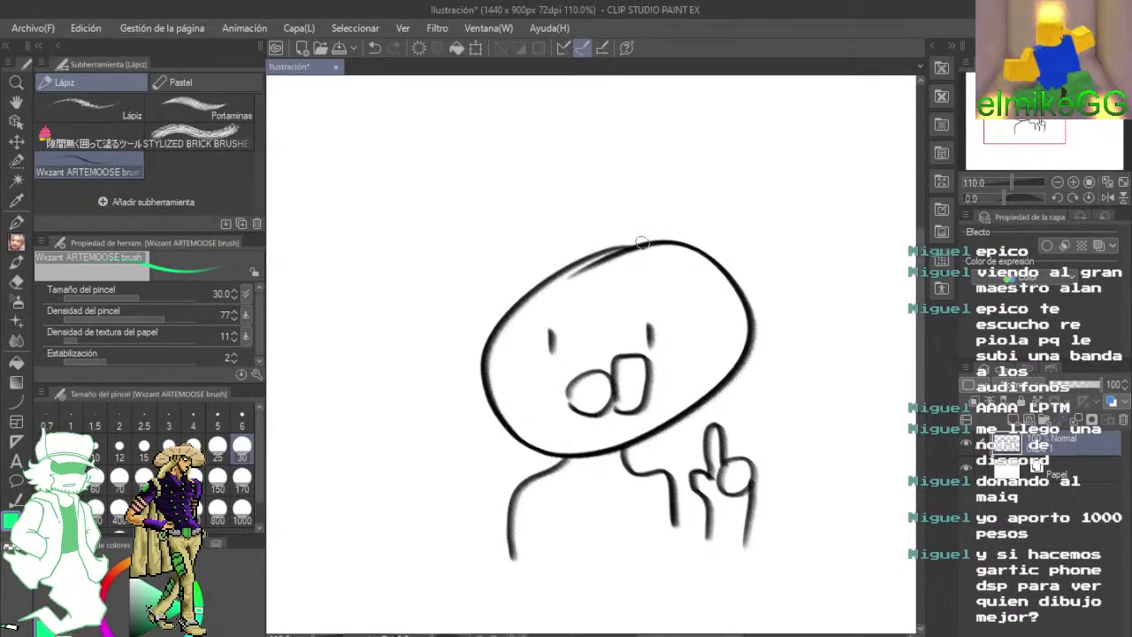
pyautogui.moveTo(646, 228)
pyautogui.mouseDown()
pyautogui.moveTo(548, 222)
pyautogui.moveTo(451, 323)
pyautogui.mouseUp()
pyautogui.moveTo(485, 285)
pyautogui.mouseDown()
pyautogui.moveTo(432, 336)
pyautogui.moveTo(467, 347)
pyautogui.moveTo(439, 492)
pyautogui.mouseUp()
pyautogui.moveTo(489, 393)
pyautogui.mouseDown()
pyautogui.moveTo(438, 482)
pyautogui.moveTo(508, 488)
pyautogui.mouseUp()
pyautogui.moveTo(501, 402)
pyautogui.mouseDown()
pyautogui.moveTo(570, 308)
pyautogui.moveTo(550, 340)
pyautogui.moveTo(653, 276)
pyautogui.mouseUp()
pyautogui.moveTo(630, 223)
pyautogui.mouseDown()
pyautogui.moveTo(780, 220)
pyautogui.moveTo(710, 243)
pyautogui.mouseUp()
pyautogui.moveTo(777, 231)
pyautogui.mouseDown()
pyautogui.moveTo(790, 360)
pyautogui.moveTo(722, 311)
pyautogui.mouseUp()
pyautogui.moveTo(652, 284); pyautogui.dragTo(685, 395)
pyautogui.moveTo(695, 351)
pyautogui.mouseDown()
pyautogui.moveTo(718, 403)
pyautogui.moveTo(761, 431)
pyautogui.mouseUp()
pyautogui.moveTo(761, 430); pyautogui.dragTo(754, 335)
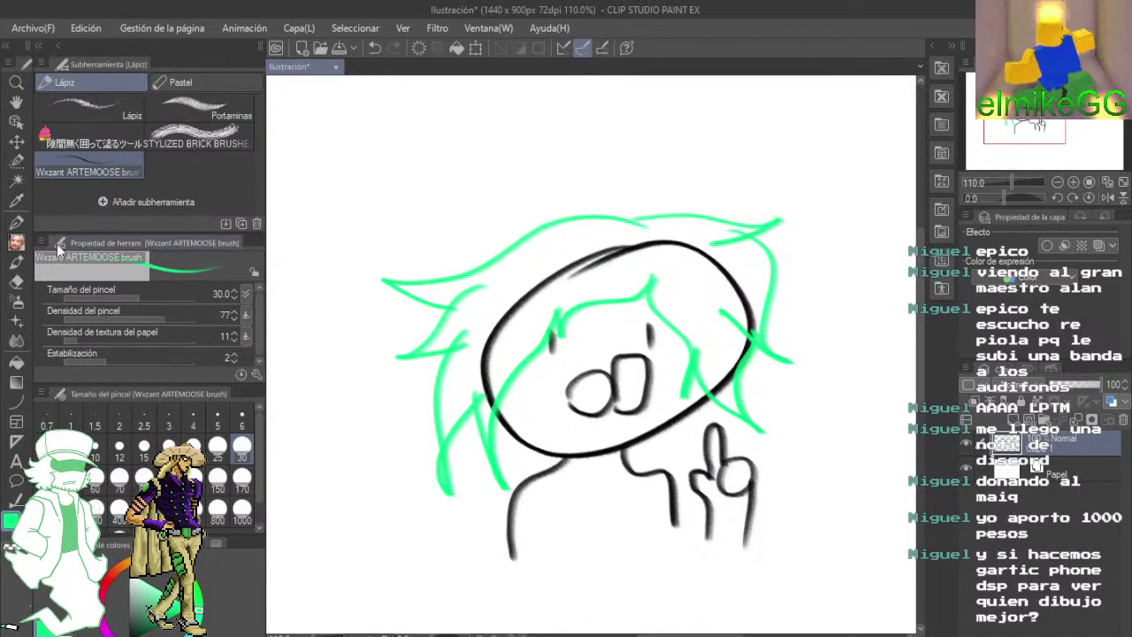
pyautogui.click(20, 264)
pyautogui.moveTo(513, 304)
pyautogui.mouseDown()
pyautogui.moveTo(465, 329)
pyautogui.moveTo(498, 328)
pyautogui.moveTo(466, 384)
pyautogui.mouseUp()
pyautogui.click(376, 48)
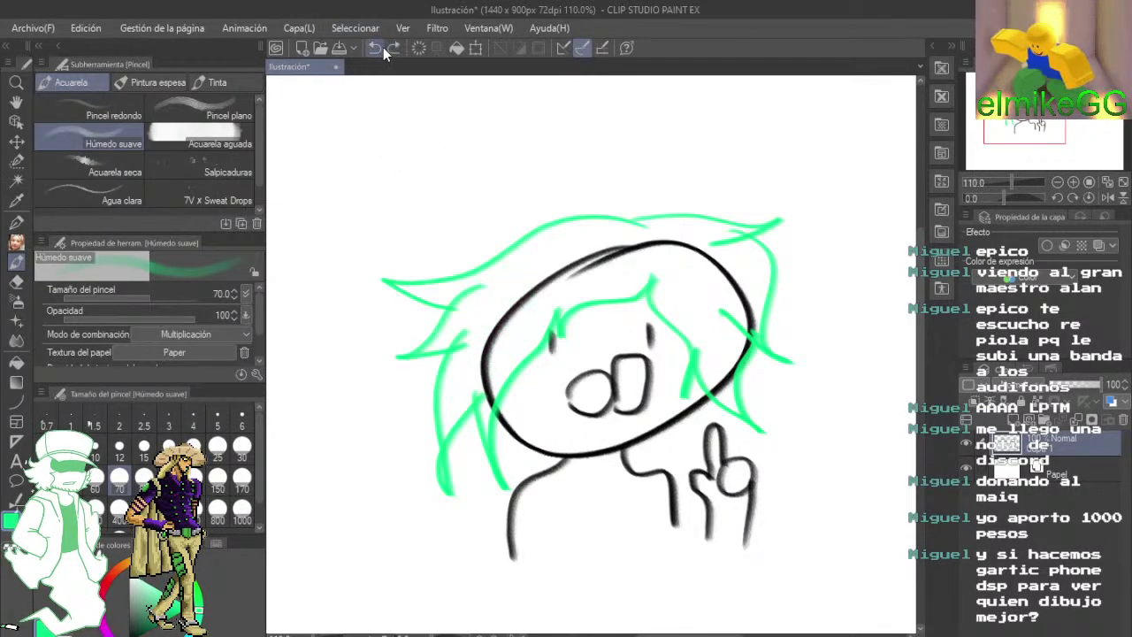
# - Fill the outlined hair with green using the Portaminas brush at size 30
pyautogui.click(15, 241)
pyautogui.click(205, 114)
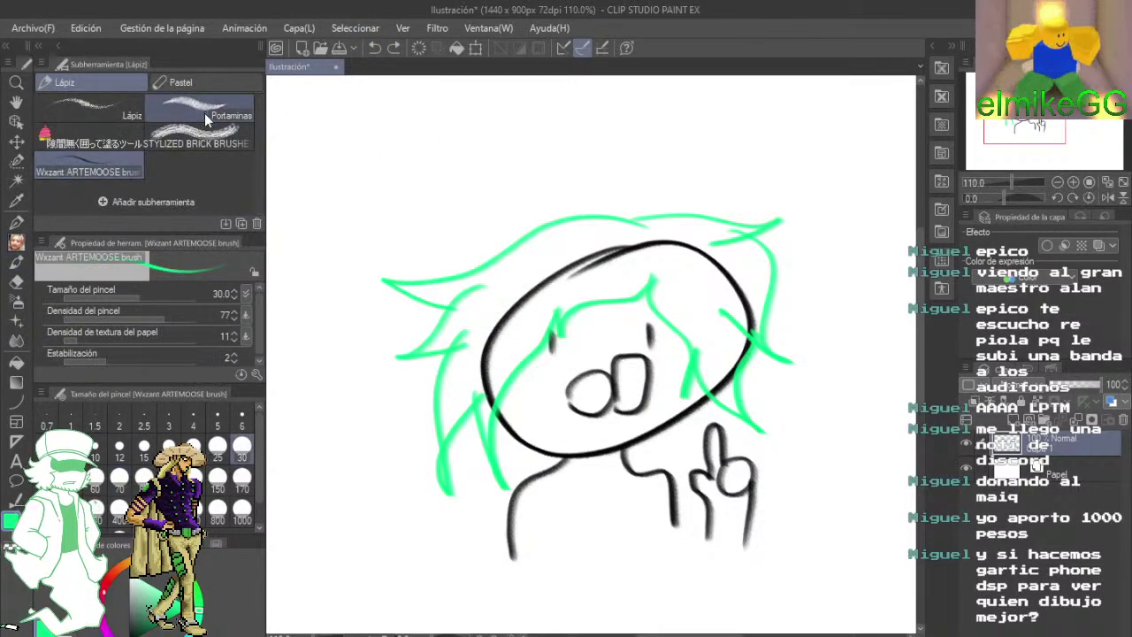
pyautogui.moveTo(501, 309); pyautogui.dragTo(464, 330)
pyautogui.moveTo(439, 340)
pyautogui.mouseDown()
pyautogui.moveTo(483, 306)
pyautogui.moveTo(452, 391)
pyautogui.moveTo(488, 349)
pyautogui.moveTo(482, 406)
pyautogui.moveTo(508, 342)
pyautogui.moveTo(501, 366)
pyautogui.moveTo(565, 302)
pyautogui.moveTo(520, 310)
pyautogui.moveTo(475, 348)
pyautogui.moveTo(519, 300)
pyautogui.moveTo(526, 307)
pyautogui.moveTo(476, 281)
pyautogui.moveTo(435, 298)
pyautogui.moveTo(409, 299)
pyautogui.moveTo(413, 289)
pyautogui.moveTo(438, 297)
pyautogui.moveTo(524, 252)
pyautogui.moveTo(506, 322)
pyautogui.moveTo(572, 267)
pyautogui.moveTo(449, 407)
pyautogui.moveTo(446, 393)
pyautogui.moveTo(448, 423)
pyautogui.moveTo(487, 358)
pyautogui.moveTo(568, 290)
pyautogui.moveTo(545, 257)
pyautogui.moveTo(569, 250)
pyautogui.moveTo(526, 254)
pyautogui.moveTo(612, 239)
pyautogui.moveTo(537, 299)
pyautogui.moveTo(609, 277)
pyautogui.moveTo(599, 250)
pyautogui.moveTo(611, 286)
pyautogui.moveTo(599, 295)
pyautogui.moveTo(632, 241)
pyautogui.moveTo(559, 240)
pyautogui.moveTo(627, 231)
pyautogui.moveTo(666, 269)
pyautogui.moveTo(636, 274)
pyautogui.moveTo(674, 253)
pyautogui.moveTo(659, 297)
pyautogui.moveTo(638, 245)
pyautogui.moveTo(689, 309)
pyautogui.moveTo(674, 253)
pyautogui.moveTo(717, 346)
pyautogui.moveTo(682, 249)
pyautogui.moveTo(724, 306)
pyautogui.moveTo(721, 271)
pyautogui.moveTo(678, 266)
pyautogui.moveTo(668, 232)
pyautogui.moveTo(717, 229)
pyautogui.moveTo(750, 243)
pyautogui.moveTo(672, 274)
pyautogui.moveTo(716, 386)
pyautogui.moveTo(709, 352)
pyautogui.moveTo(734, 389)
pyautogui.moveTo(745, 306)
pyautogui.moveTo(677, 230)
pyautogui.moveTo(672, 275)
pyautogui.moveTo(721, 393)
pyautogui.moveTo(762, 282)
pyautogui.moveTo(747, 336)
pyautogui.moveTo(757, 365)
pyautogui.moveTo(776, 346)
pyautogui.moveTo(776, 357)
pyautogui.moveTo(741, 357)
pyautogui.moveTo(780, 343)
pyautogui.moveTo(769, 344)
pyautogui.moveTo(770, 367)
pyautogui.moveTo(736, 344)
pyautogui.mouseUp()
# - Shift the whole character drawing slightly down the canvas with the Escalar/Rotar transformation
pyautogui.click(475, 49)
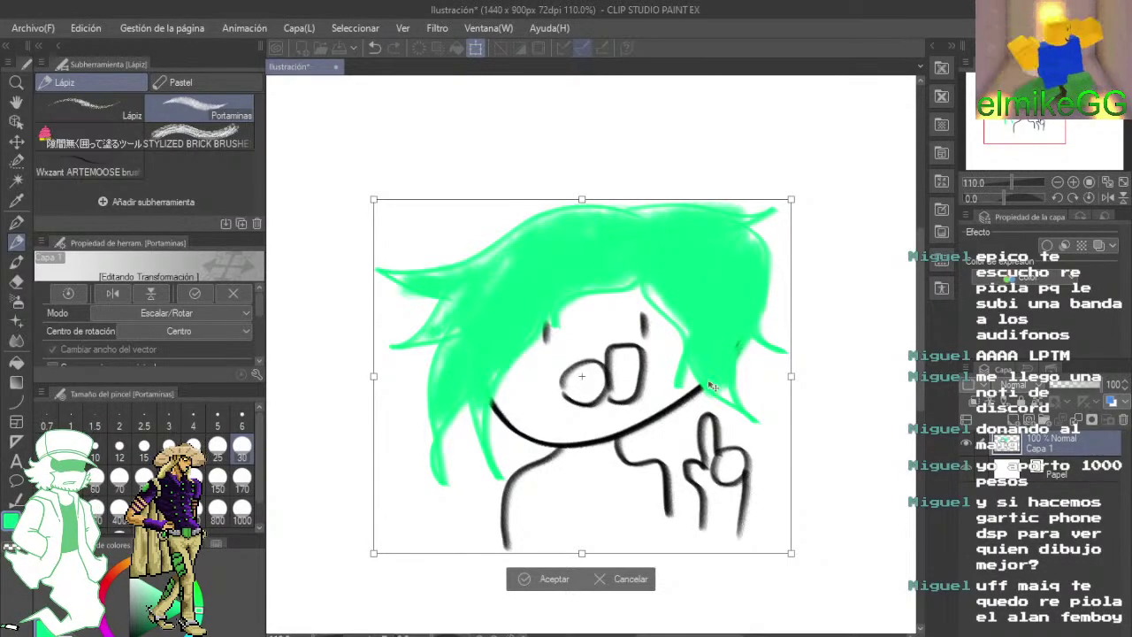
pyautogui.moveTo(712, 393)
pyautogui.mouseDown()
pyautogui.moveTo(701, 413)
pyautogui.moveTo(712, 412)
pyautogui.moveTo(654, 422)
pyautogui.moveTo(670, 416)
pyautogui.mouseUp()
pyautogui.moveTo(667, 489)
pyautogui.mouseDown()
pyautogui.moveTo(664, 431)
pyautogui.moveTo(661, 494)
pyautogui.moveTo(698, 423)
pyautogui.moveTo(661, 481)
pyautogui.mouseUp()
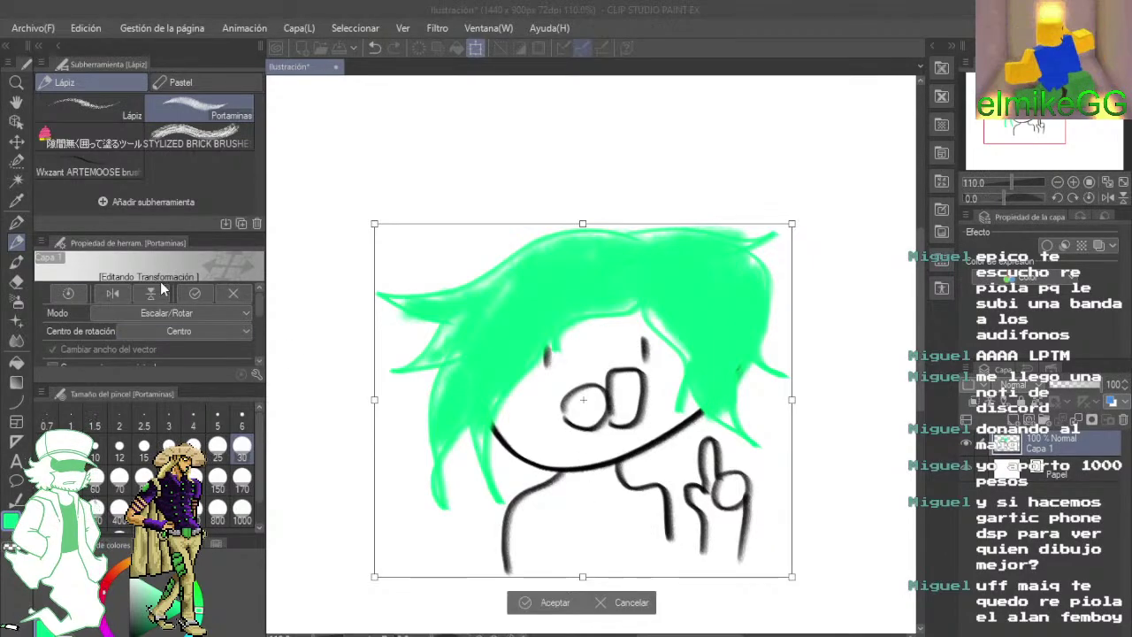
pyautogui.press('Return')
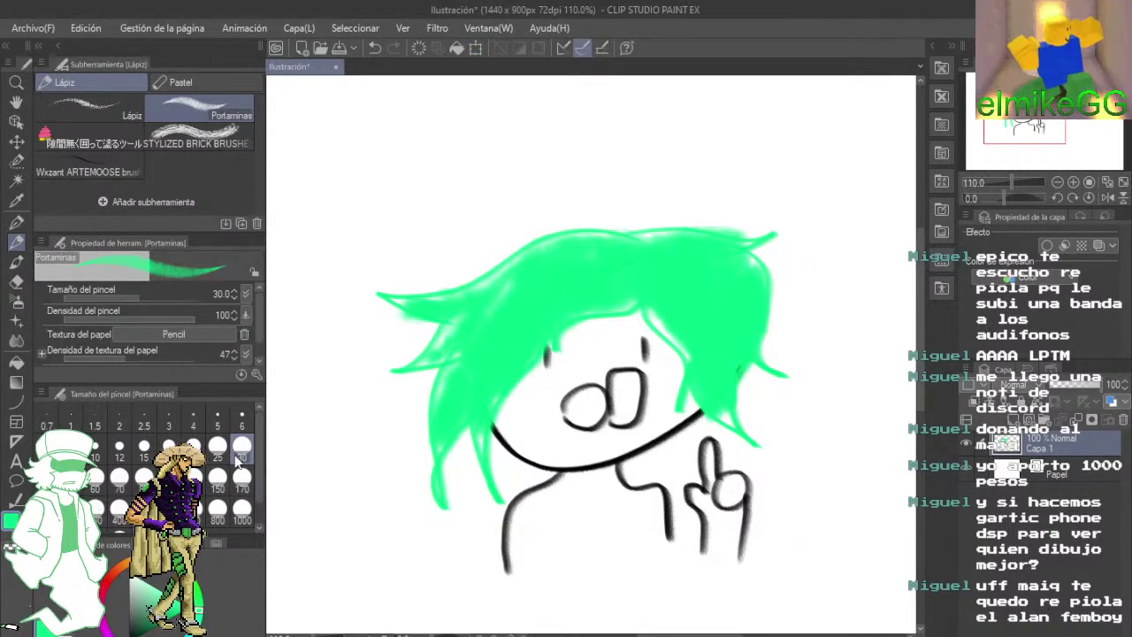
# - Erase the entire drawing with the Más fuerte eraser at size 170, and return to the Wxzant ARTEMOOSE brush in black
pyautogui.click(21, 283)
pyautogui.moveTo(566, 389)
pyautogui.mouseDown()
pyautogui.moveTo(416, 397)
pyautogui.moveTo(447, 277)
pyautogui.moveTo(546, 495)
pyautogui.moveTo(600, 406)
pyautogui.moveTo(669, 351)
pyautogui.moveTo(505, 444)
pyautogui.mouseUp()
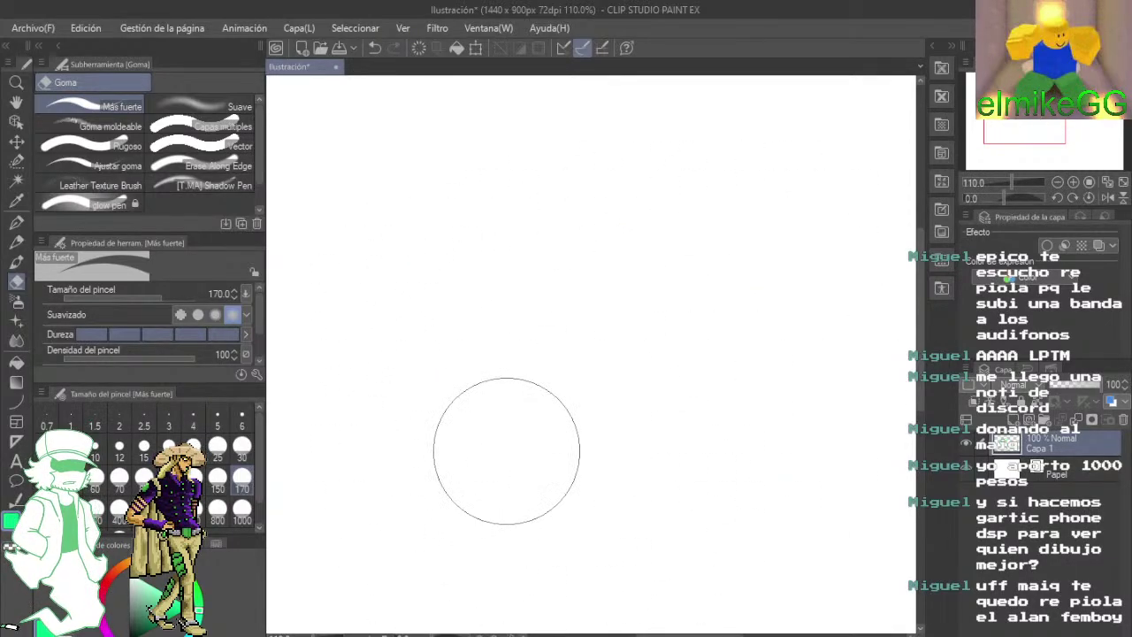
pyautogui.click(16, 240)
pyautogui.click(117, 168)
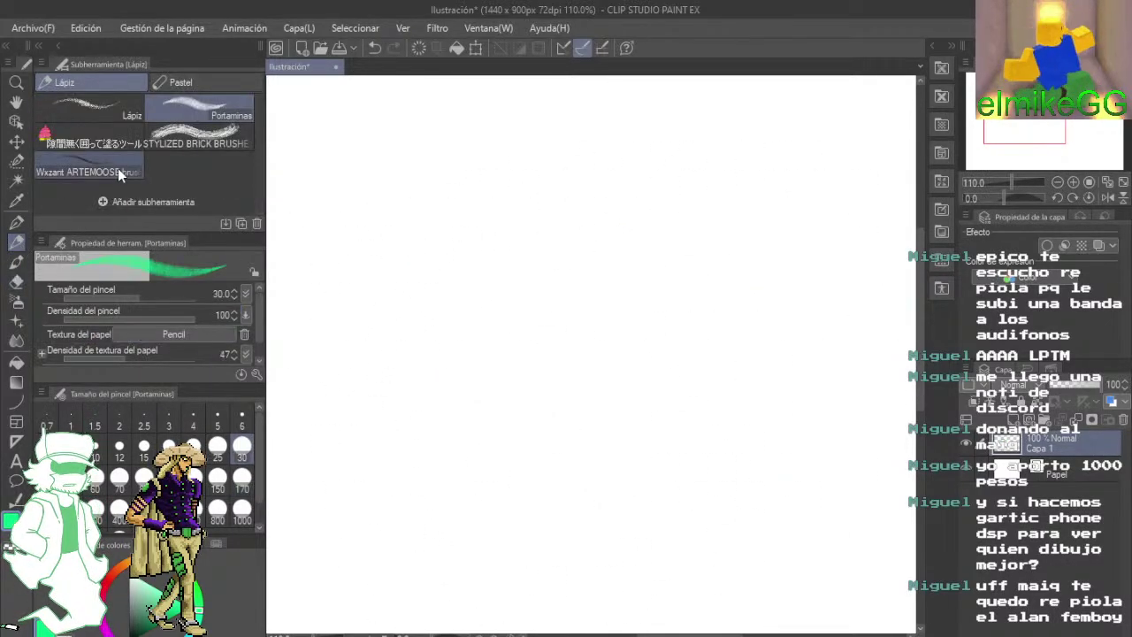
pyautogui.scroll(-2, 361, 377)
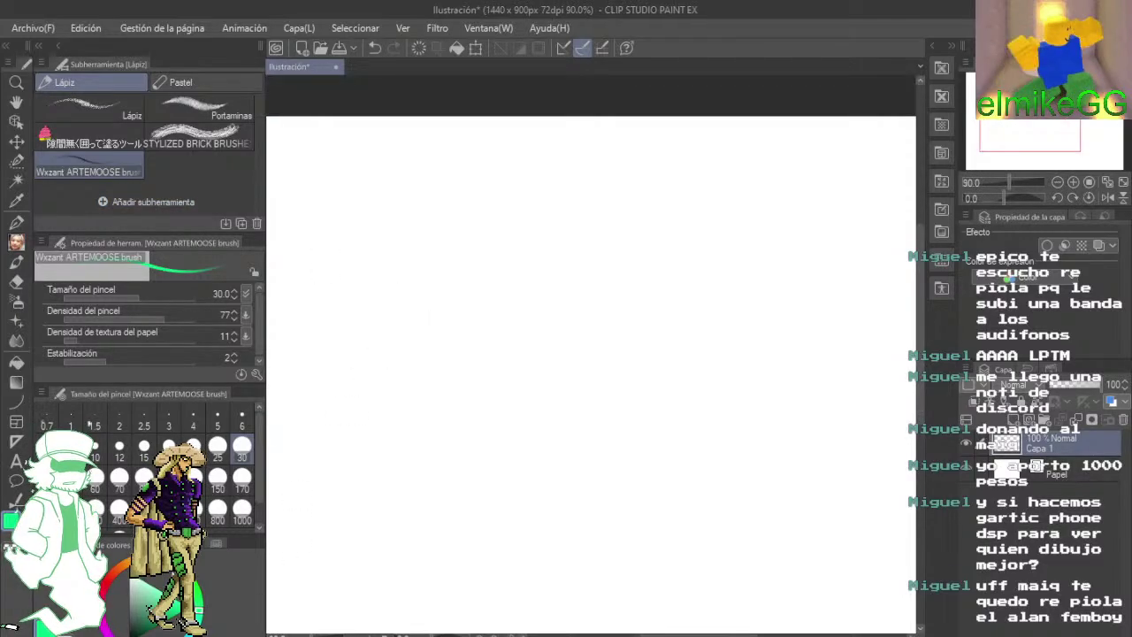
pyautogui.moveTo(152, 625); pyautogui.dragTo(132, 634)
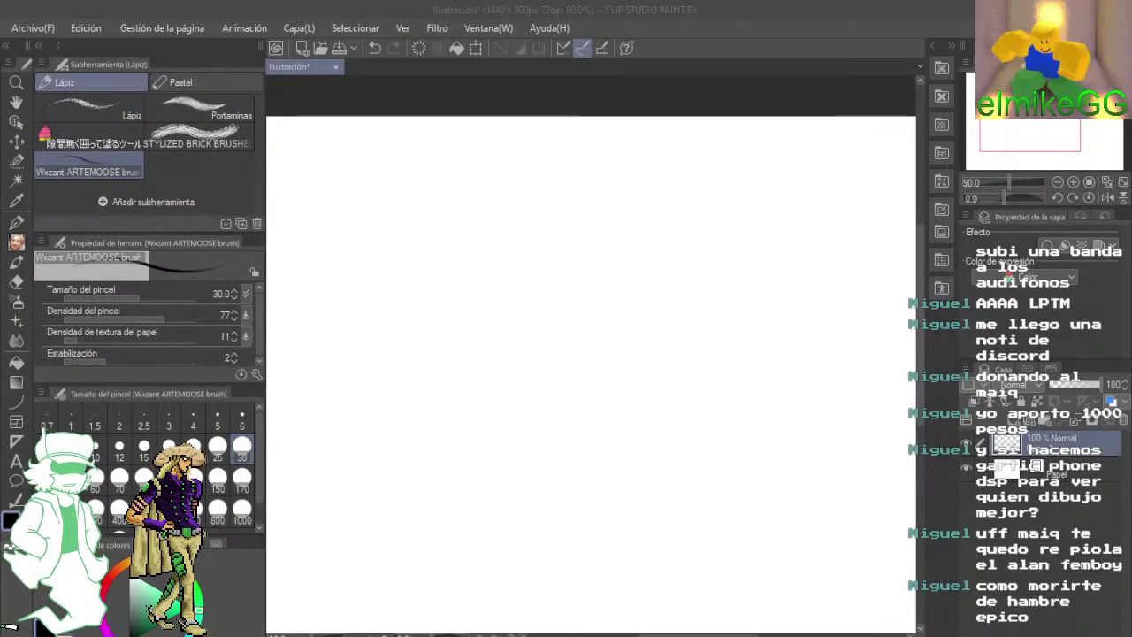
pyautogui.hotkey('alt', 'Tab')
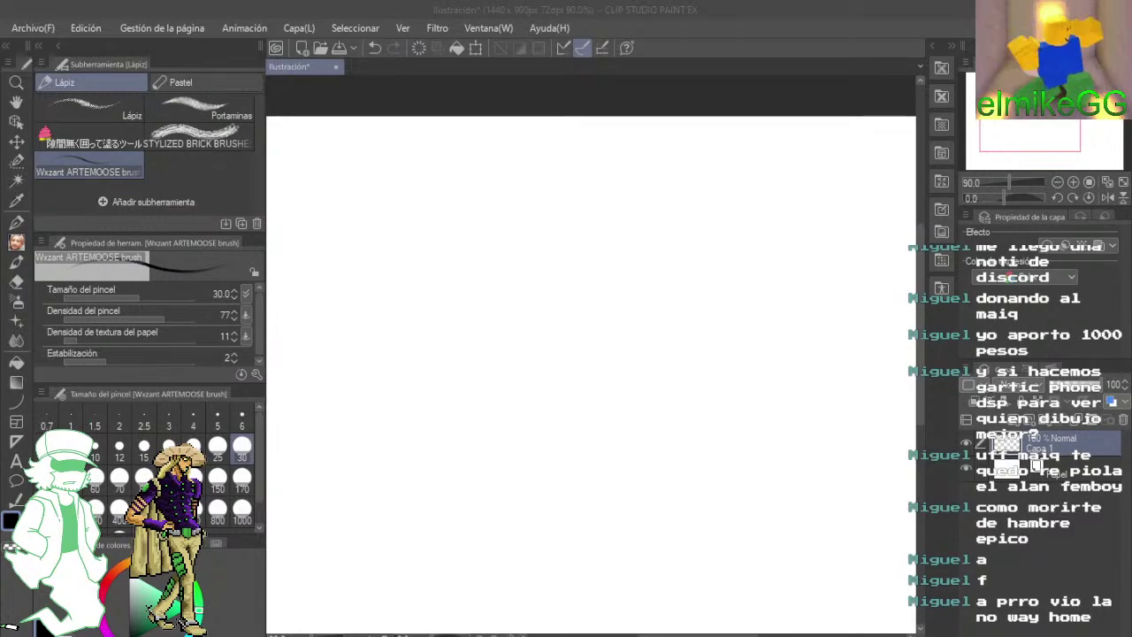
pyautogui.click(630, 269)
pyautogui.scroll(1, 576, 280)
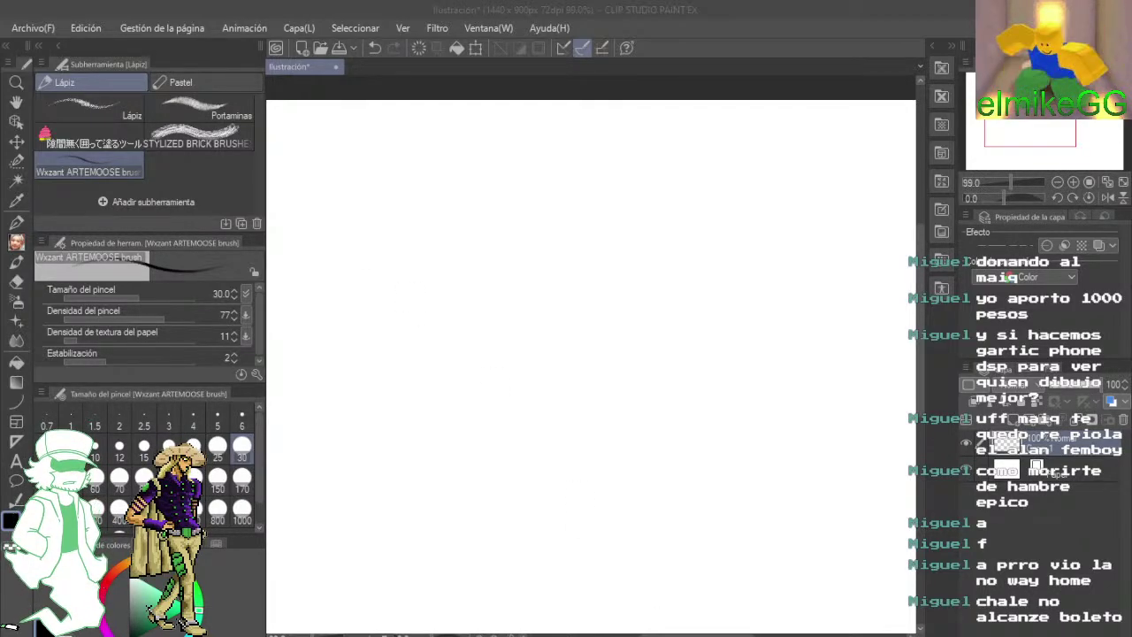
# - Draw an oval button with a vertical mark and a U-shaped curve inside, and a hand pointing a finger at it
pyautogui.scroll(1, 506, 338)
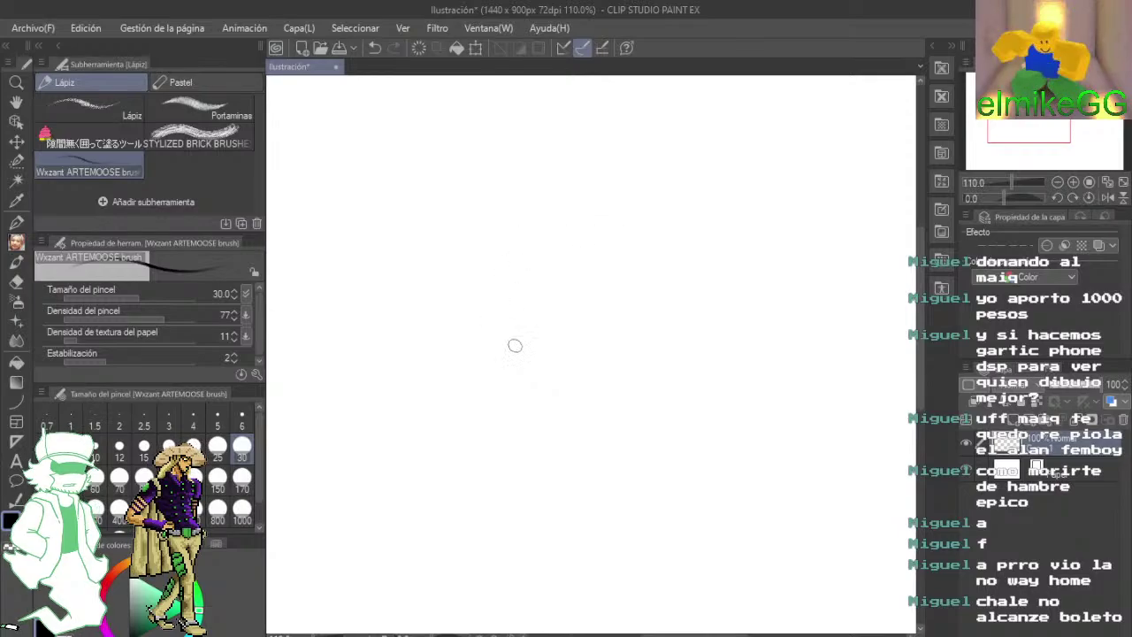
pyautogui.moveTo(595, 288)
pyautogui.mouseDown()
pyautogui.moveTo(677, 285)
pyautogui.moveTo(579, 262)
pyautogui.moveTo(560, 331)
pyautogui.mouseUp()
pyautogui.moveTo(536, 343); pyautogui.dragTo(582, 341)
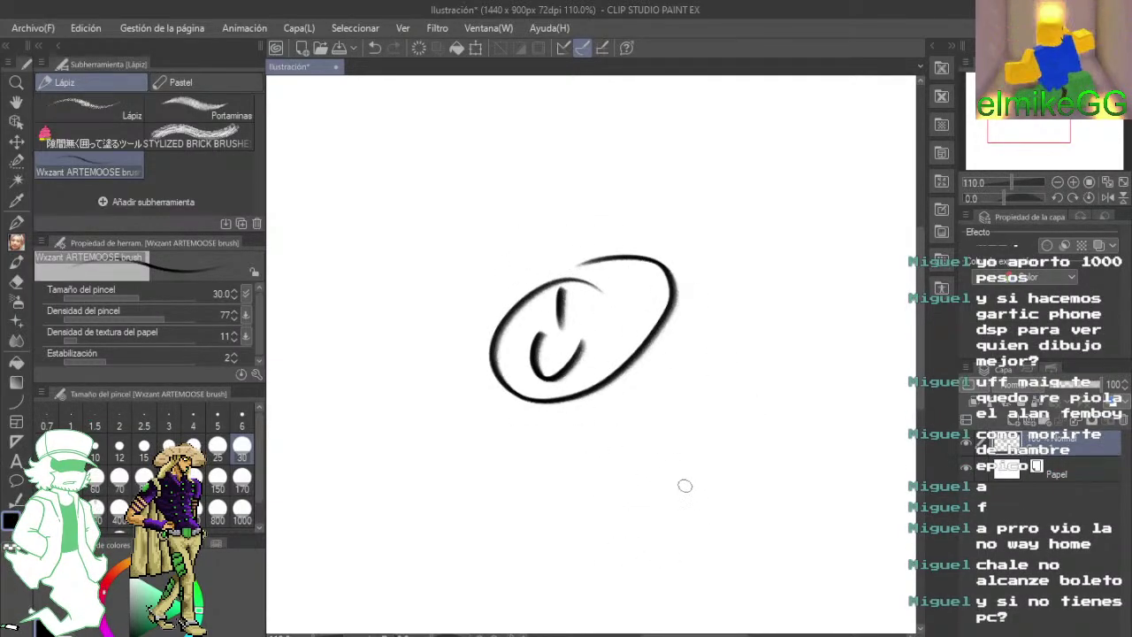
pyautogui.moveTo(710, 522)
pyautogui.mouseDown()
pyautogui.moveTo(657, 483)
pyautogui.moveTo(633, 389)
pyautogui.moveTo(667, 371)
pyautogui.moveTo(765, 502)
pyautogui.mouseUp()
pyautogui.moveTo(688, 389)
pyautogui.mouseDown()
pyautogui.moveTo(713, 366)
pyautogui.moveTo(727, 419)
pyautogui.mouseUp()
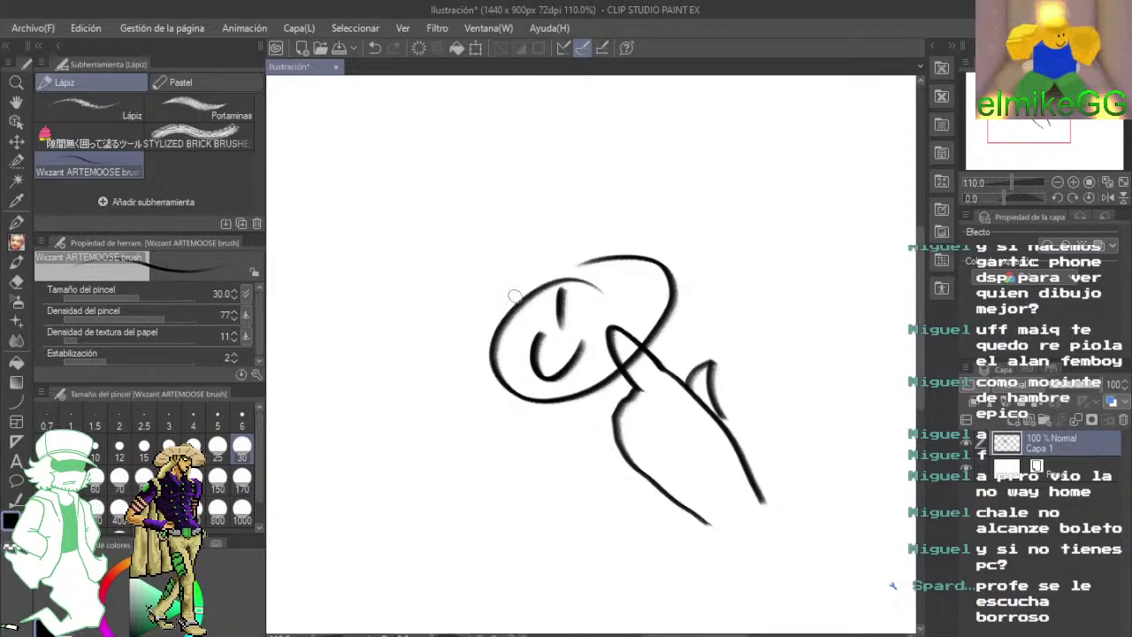
# - Draw a screen as two nested rounded squares up and left of the button, with short ray marks along its right side
pyautogui.moveTo(526, 279); pyautogui.dragTo(685, 455)
pyautogui.moveTo(368, 453)
pyautogui.mouseDown()
pyautogui.moveTo(556, 416)
pyautogui.moveTo(385, 478)
pyautogui.mouseUp()
pyautogui.moveTo(415, 404)
pyautogui.mouseDown()
pyautogui.moveTo(519, 382)
pyautogui.moveTo(416, 449)
pyautogui.mouseUp()
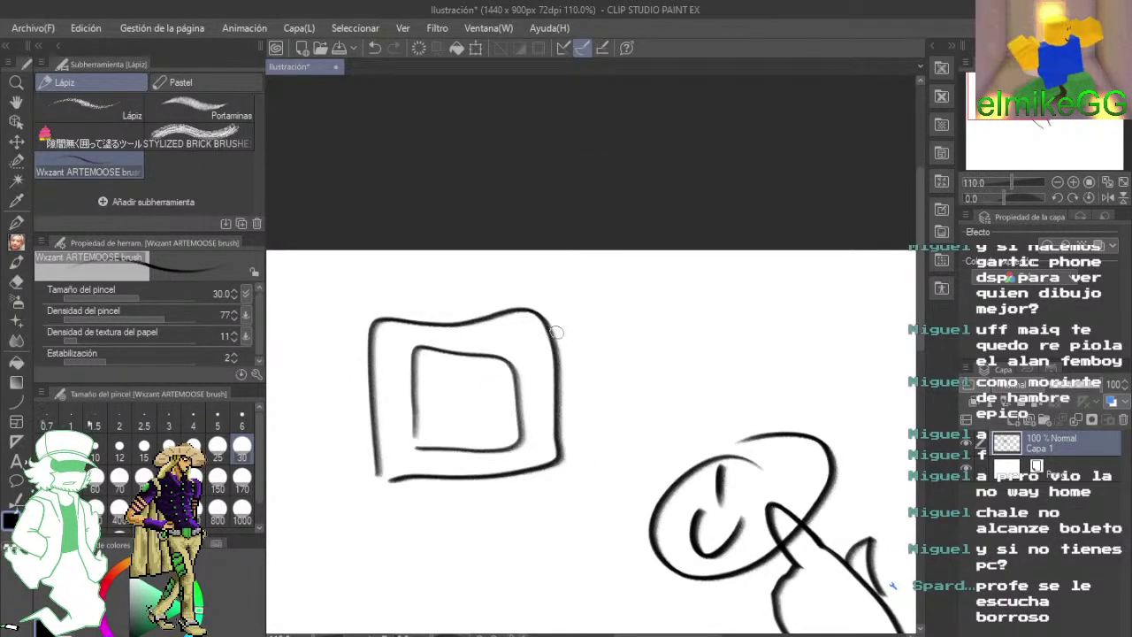
pyautogui.moveTo(566, 301); pyautogui.dragTo(580, 294)
pyautogui.moveTo(566, 352)
pyautogui.mouseDown()
pyautogui.moveTo(583, 296)
pyautogui.moveTo(580, 351)
pyautogui.mouseUp()
pyautogui.moveTo(582, 423); pyautogui.dragTo(598, 421)
# - Sketch a slanted rectangular tablet below the screen, with a narrow pointed pen beside it
pyautogui.scroll(-4, 643, 383)
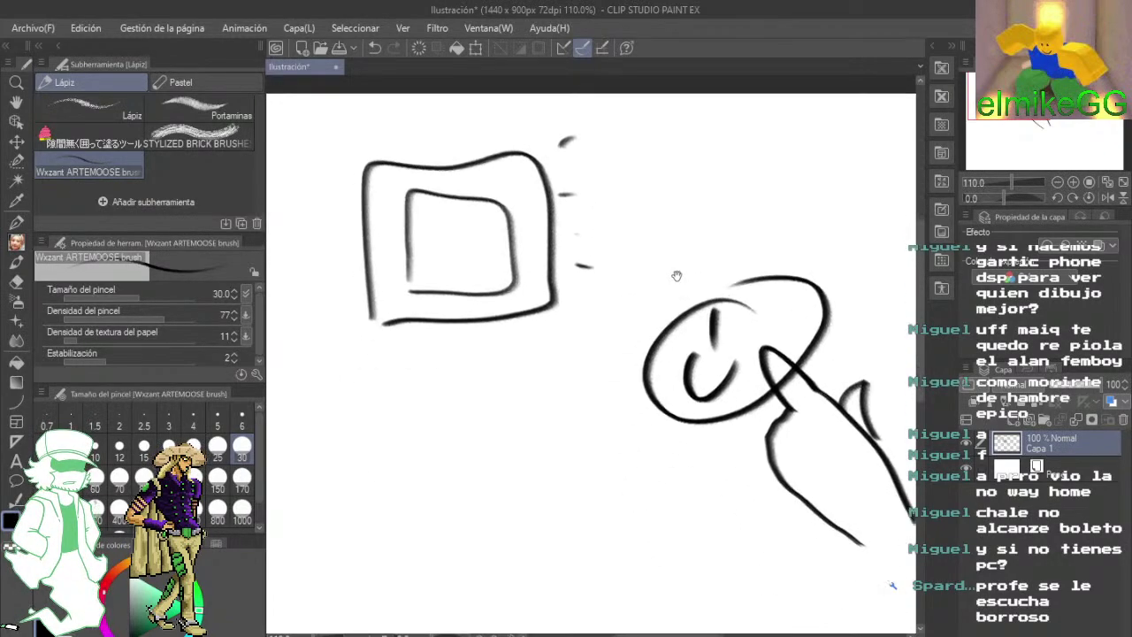
pyautogui.moveTo(403, 451)
pyautogui.mouseDown()
pyautogui.moveTo(570, 370)
pyautogui.moveTo(446, 514)
pyautogui.mouseUp()
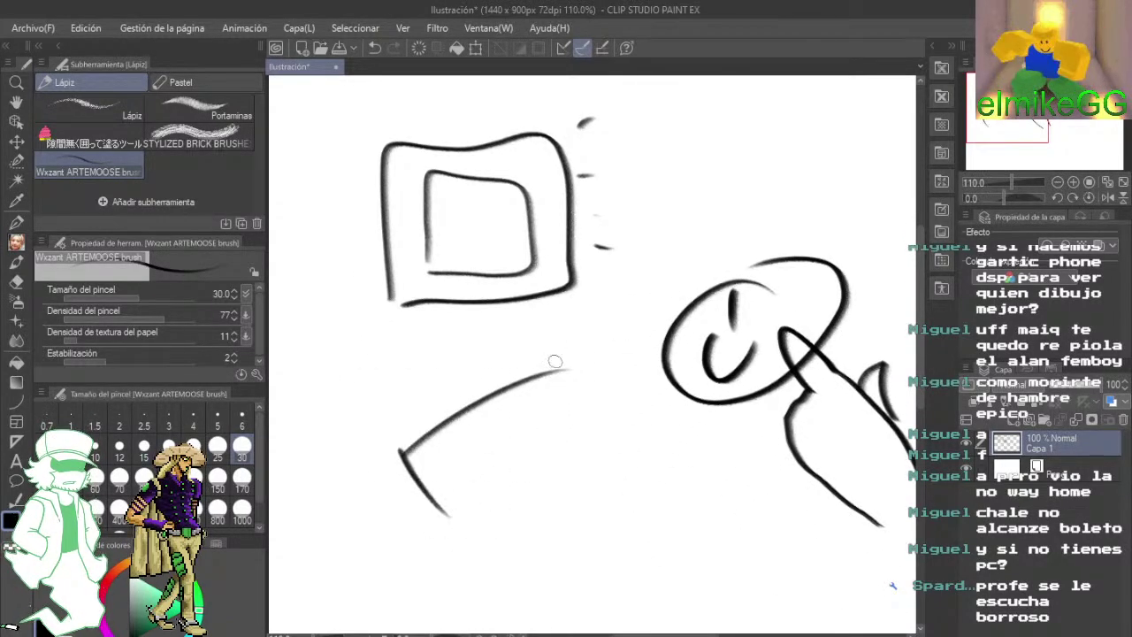
pyautogui.moveTo(555, 361); pyautogui.dragTo(570, 415)
pyautogui.moveTo(440, 514)
pyautogui.mouseDown()
pyautogui.moveTo(568, 419)
pyautogui.moveTo(553, 458)
pyautogui.mouseUp()
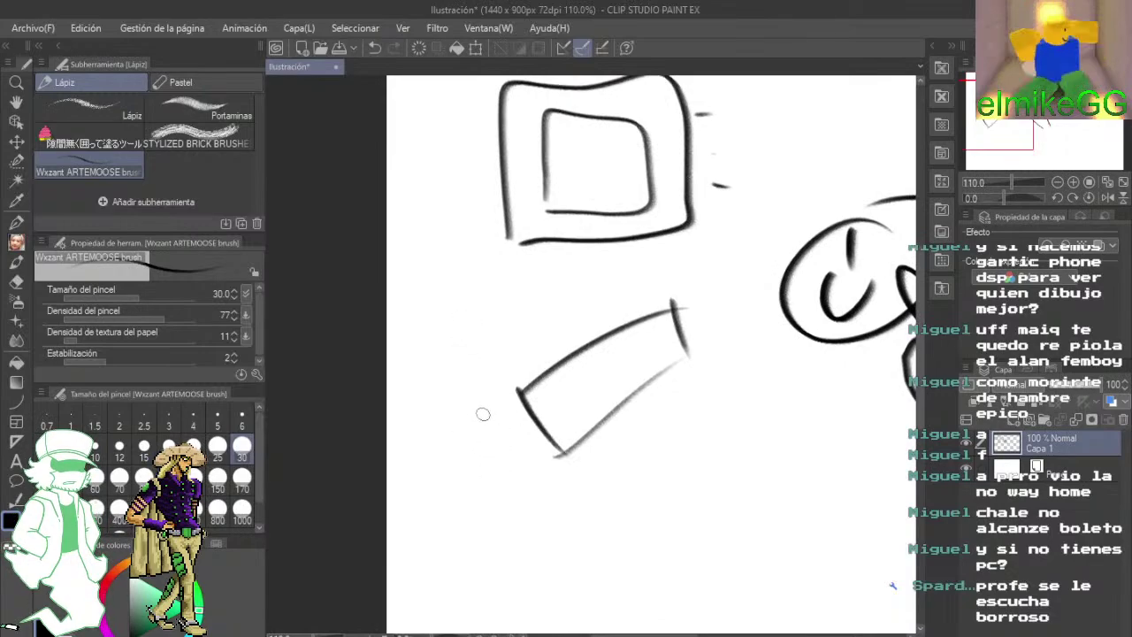
pyautogui.moveTo(480, 412); pyautogui.dragTo(500, 467)
# - Draw a tilted notebook near the canvas's lower edge, with a looped spiral binding on its left side and a visible thickness
pyautogui.moveTo(607, 487); pyautogui.dragTo(486, 508)
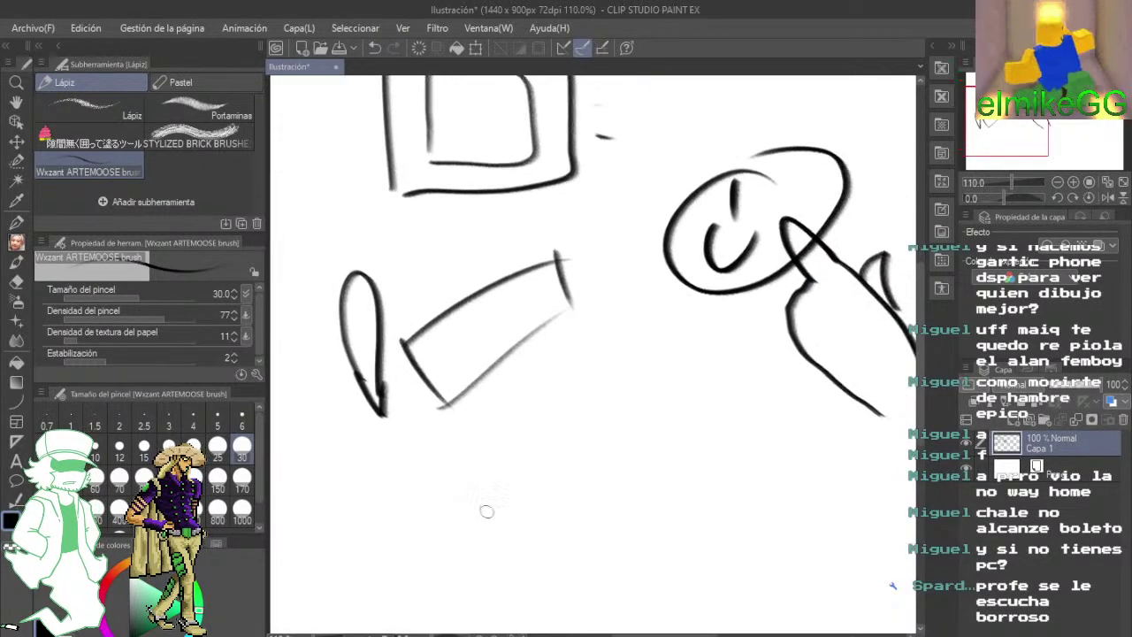
pyautogui.moveTo(604, 381); pyautogui.dragTo(495, 537)
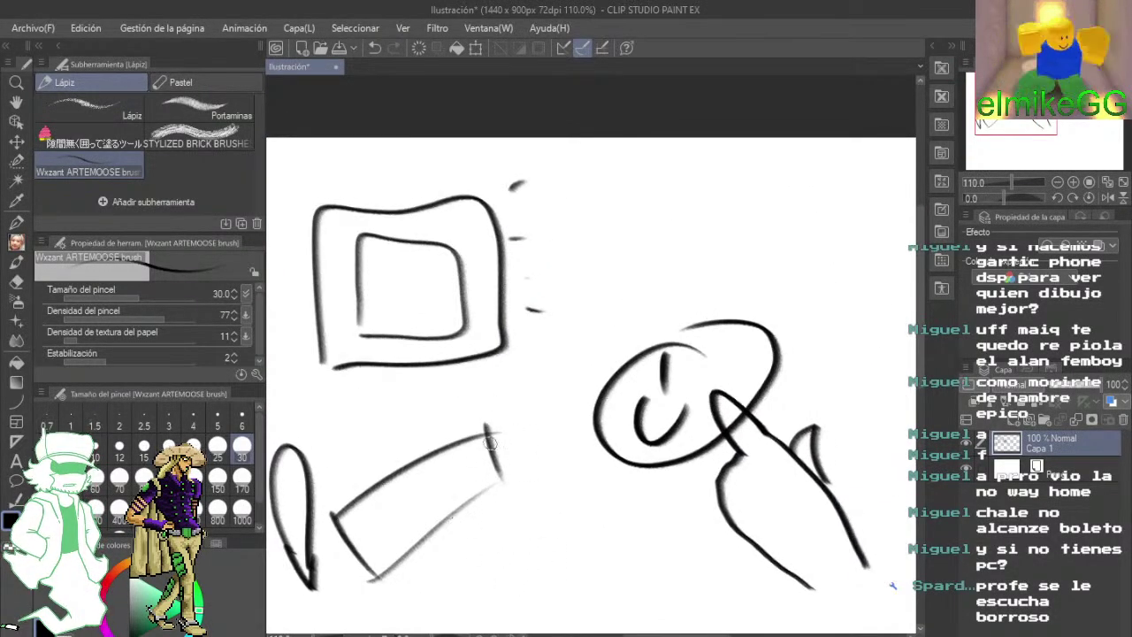
pyautogui.moveTo(578, 402); pyautogui.dragTo(622, 185)
pyautogui.moveTo(445, 482)
pyautogui.mouseDown()
pyautogui.moveTo(557, 292)
pyautogui.moveTo(665, 330)
pyautogui.mouseUp()
pyautogui.moveTo(431, 482)
pyautogui.mouseDown()
pyautogui.moveTo(523, 511)
pyautogui.moveTo(635, 348)
pyautogui.mouseUp()
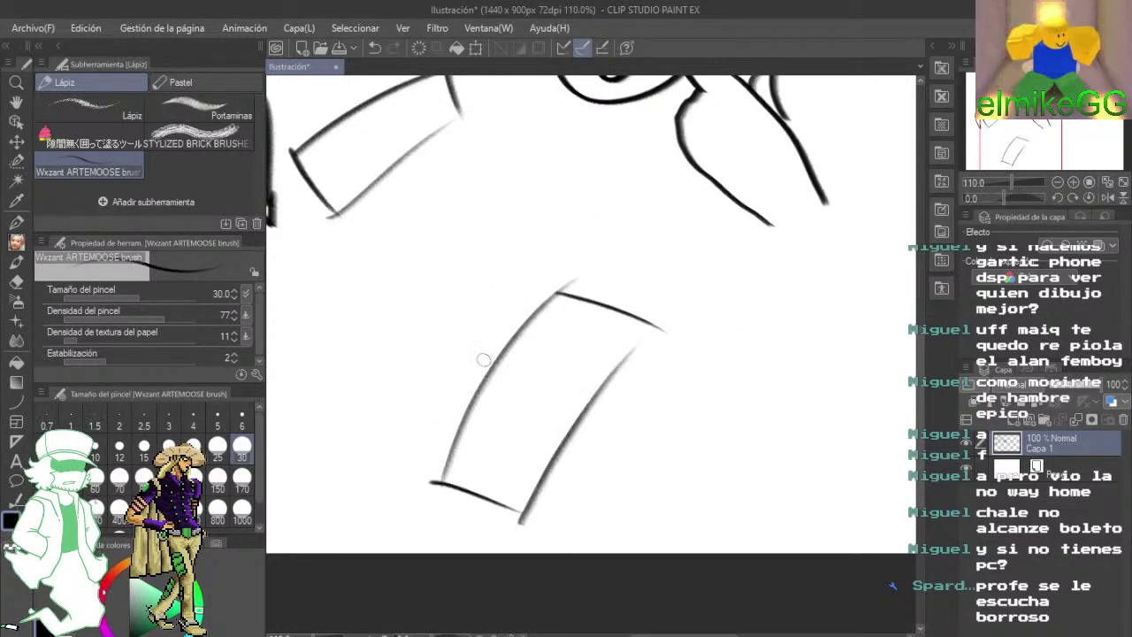
pyautogui.moveTo(541, 290)
pyautogui.mouseDown()
pyautogui.moveTo(512, 304)
pyautogui.moveTo(502, 317)
pyautogui.moveTo(490, 378)
pyautogui.moveTo(459, 390)
pyautogui.moveTo(434, 470)
pyautogui.moveTo(457, 496)
pyautogui.moveTo(458, 526)
pyautogui.moveTo(513, 527)
pyautogui.moveTo(524, 508)
pyautogui.moveTo(522, 530)
pyautogui.moveTo(460, 516)
pyautogui.mouseUp()
pyautogui.moveTo(530, 538); pyautogui.dragTo(667, 352)
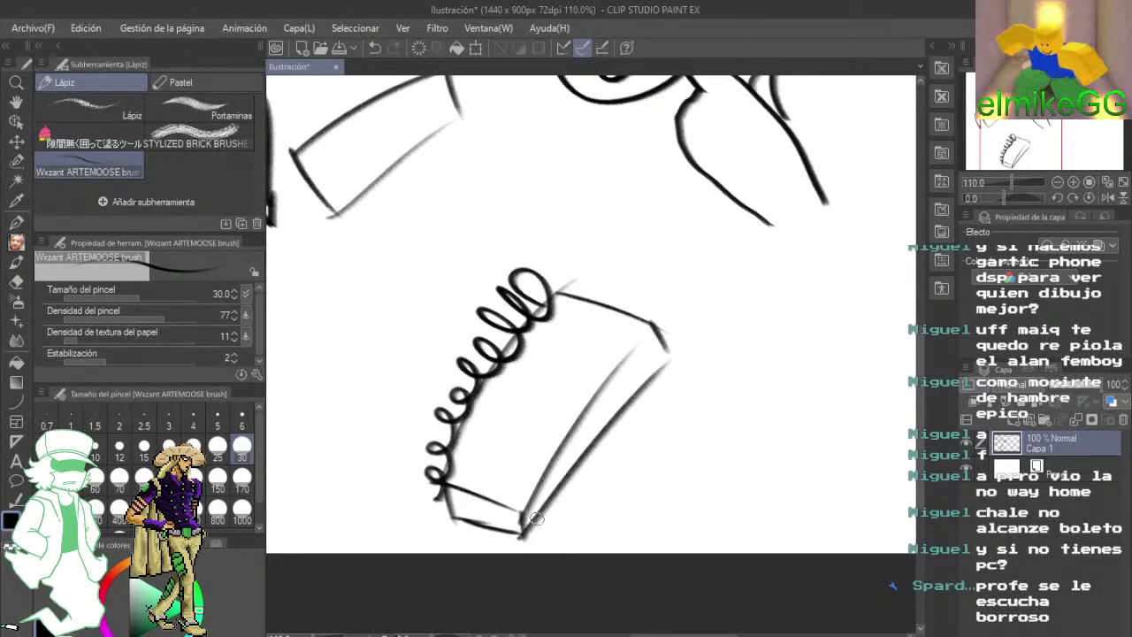
# - Add page lines along the notebook's right and lower edges
pyautogui.moveTo(535, 506); pyautogui.dragTo(603, 401)
pyautogui.moveTo(553, 488); pyautogui.dragTo(645, 354)
pyautogui.moveTo(463, 506); pyautogui.dragTo(495, 519)
pyautogui.moveTo(482, 510); pyautogui.dragTo(511, 520)
pyautogui.moveTo(619, 506); pyautogui.dragTo(470, 463)
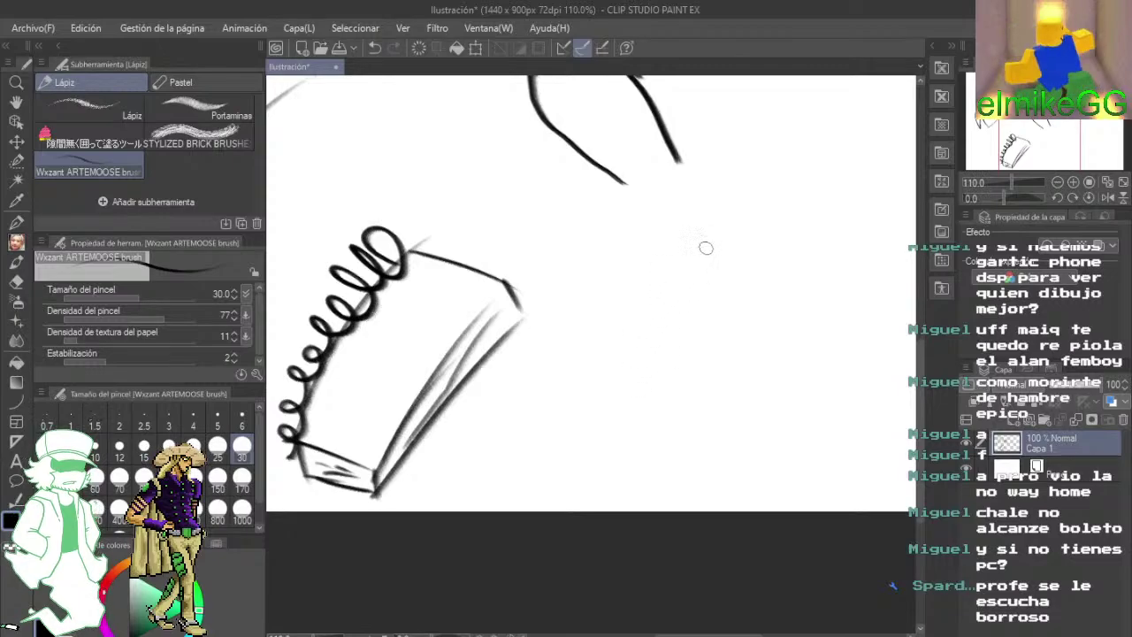
# - Draw an upright pencil with a banded rounded end and a pointed tip, right of the notebook
pyautogui.moveTo(705, 245)
pyautogui.mouseDown()
pyautogui.moveTo(664, 250)
pyautogui.moveTo(654, 287)
pyautogui.mouseUp()
pyautogui.moveTo(715, 231)
pyautogui.mouseDown()
pyautogui.moveTo(704, 270)
pyautogui.moveTo(672, 283)
pyautogui.moveTo(721, 256)
pyautogui.mouseUp()
pyautogui.moveTo(656, 271)
pyautogui.mouseDown()
pyautogui.moveTo(658, 422)
pyautogui.moveTo(690, 442)
pyautogui.moveTo(729, 276)
pyautogui.mouseUp()
pyautogui.moveTo(679, 435); pyautogui.dragTo(692, 438)
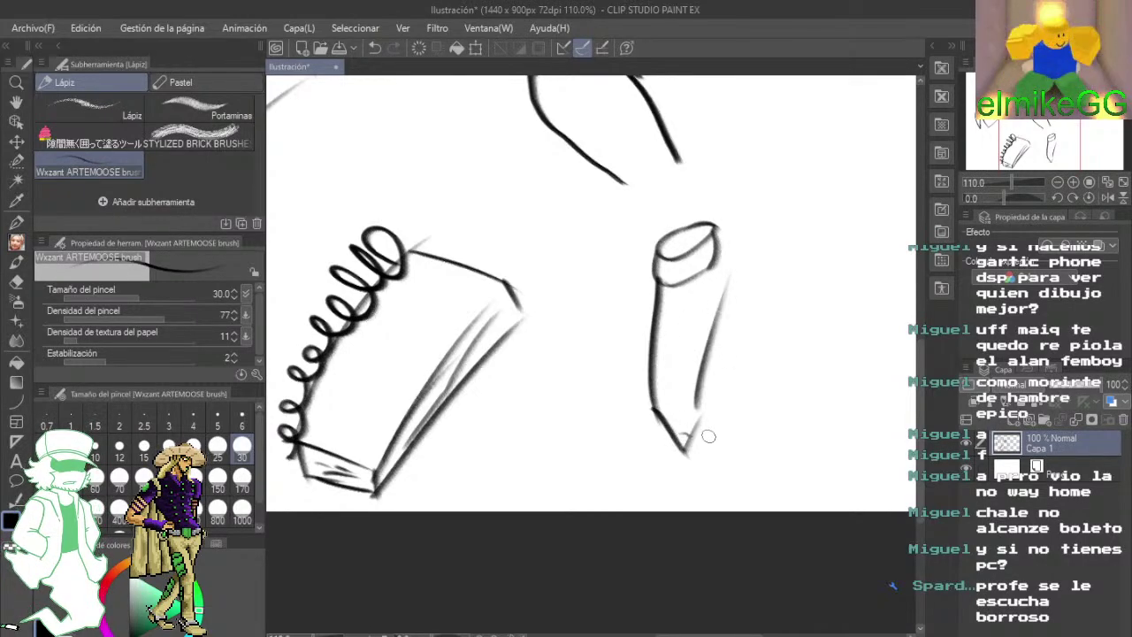
pyautogui.moveTo(752, 392); pyautogui.dragTo(675, 447)
# - Draw a masked head with angular eyes right of the pencil and a small spider beneath it
pyautogui.moveTo(744, 285); pyautogui.dragTo(741, 264)
pyautogui.moveTo(781, 328)
pyautogui.mouseDown()
pyautogui.moveTo(734, 344)
pyautogui.moveTo(727, 307)
pyautogui.moveTo(699, 349)
pyautogui.mouseUp()
pyautogui.moveTo(707, 385); pyautogui.dragTo(692, 324)
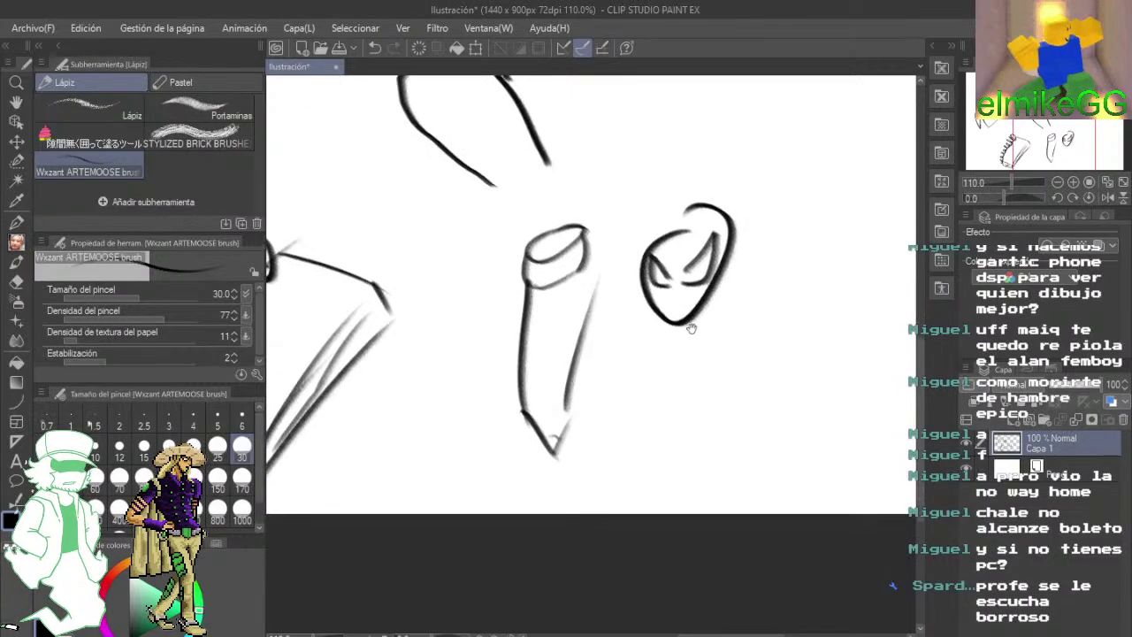
pyautogui.moveTo(685, 387)
pyautogui.mouseDown()
pyautogui.moveTo(695, 405)
pyautogui.moveTo(687, 385)
pyautogui.moveTo(659, 376)
pyautogui.moveTo(655, 403)
pyautogui.moveTo(717, 376)
pyautogui.moveTo(722, 399)
pyautogui.moveTo(666, 425)
pyautogui.moveTo(707, 422)
pyautogui.moveTo(695, 409)
pyautogui.moveTo(723, 453)
pyautogui.mouseUp()
pyautogui.moveTo(629, 377); pyautogui.dragTo(614, 571)
pyautogui.moveTo(608, 527); pyautogui.dragTo(568, 393)
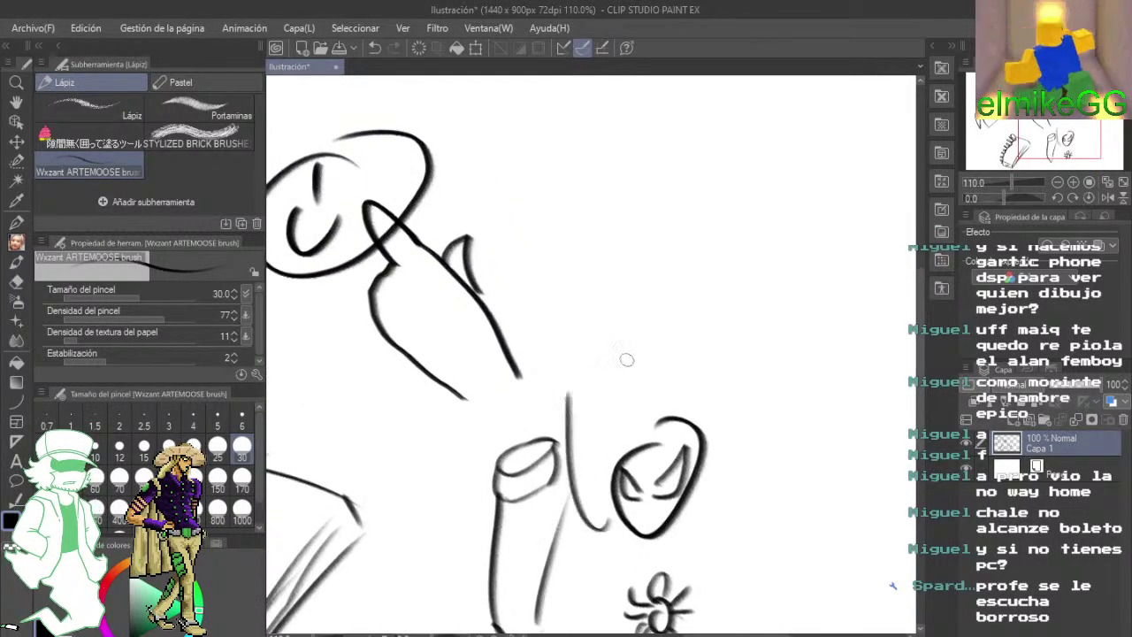
pyautogui.click(375, 48)
# - Draw a large curved arrow sweeping around from the right to point at the masked head
pyautogui.moveTo(664, 369); pyautogui.dragTo(591, 447)
pyautogui.moveTo(604, 264)
pyautogui.mouseDown()
pyautogui.moveTo(616, 381)
pyautogui.moveTo(764, 333)
pyautogui.mouseUp()
pyautogui.moveTo(569, 209)
pyautogui.mouseDown()
pyautogui.moveTo(720, 270)
pyautogui.moveTo(489, 265)
pyautogui.mouseUp()
pyautogui.moveTo(478, 212); pyautogui.dragTo(530, 328)
pyautogui.moveTo(604, 327); pyautogui.dragTo(483, 144)
pyautogui.moveTo(654, 354); pyautogui.dragTo(521, 191)
pyautogui.moveTo(707, 212); pyautogui.dragTo(664, 392)
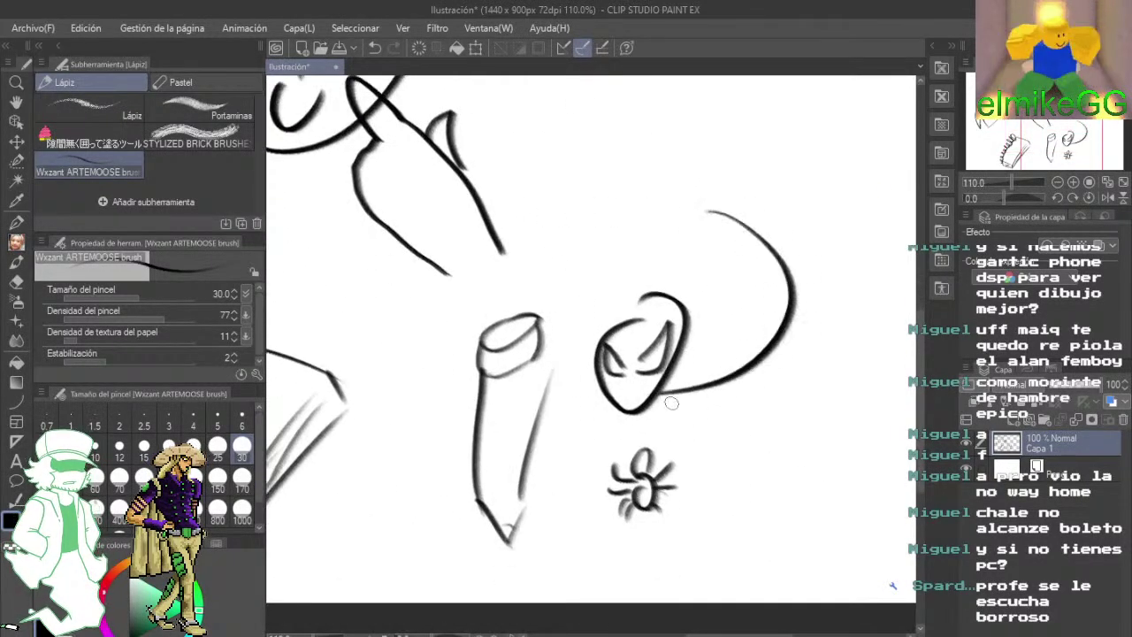
pyautogui.moveTo(699, 351)
pyautogui.mouseDown()
pyautogui.moveTo(672, 431)
pyautogui.moveTo(735, 405)
pyautogui.mouseUp()
pyautogui.moveTo(767, 471)
pyautogui.mouseDown()
pyautogui.moveTo(644, 457)
pyautogui.moveTo(702, 377)
pyautogui.mouseUp()
pyautogui.moveTo(512, 264); pyautogui.dragTo(558, 397)
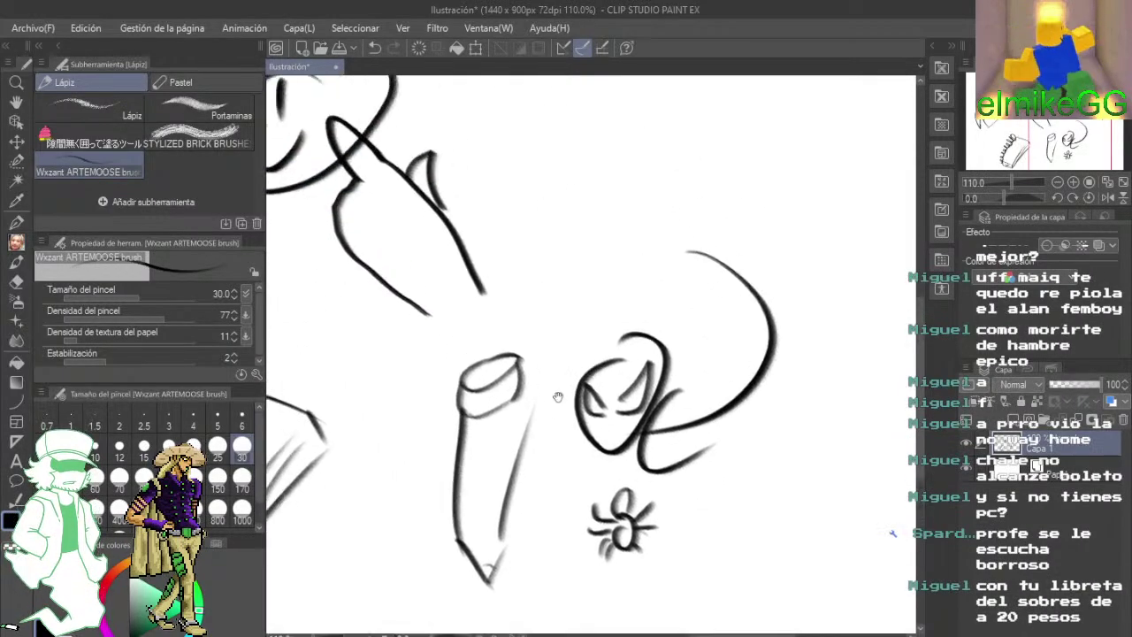
# - Erase all the sketches from the canvas and return to the Wxzant ARTEMOOSE brush
pyautogui.scroll(-6, 561, 394)
pyautogui.moveTo(563, 347)
pyautogui.mouseDown()
pyautogui.moveTo(683, 348)
pyautogui.moveTo(633, 364)
pyautogui.moveTo(654, 368)
pyautogui.moveTo(585, 271)
pyautogui.moveTo(482, 261)
pyautogui.moveTo(341, 352)
pyautogui.moveTo(475, 248)
pyautogui.moveTo(551, 273)
pyautogui.moveTo(507, 369)
pyautogui.moveTo(606, 434)
pyautogui.moveTo(634, 468)
pyautogui.mouseUp()
pyautogui.click(16, 281)
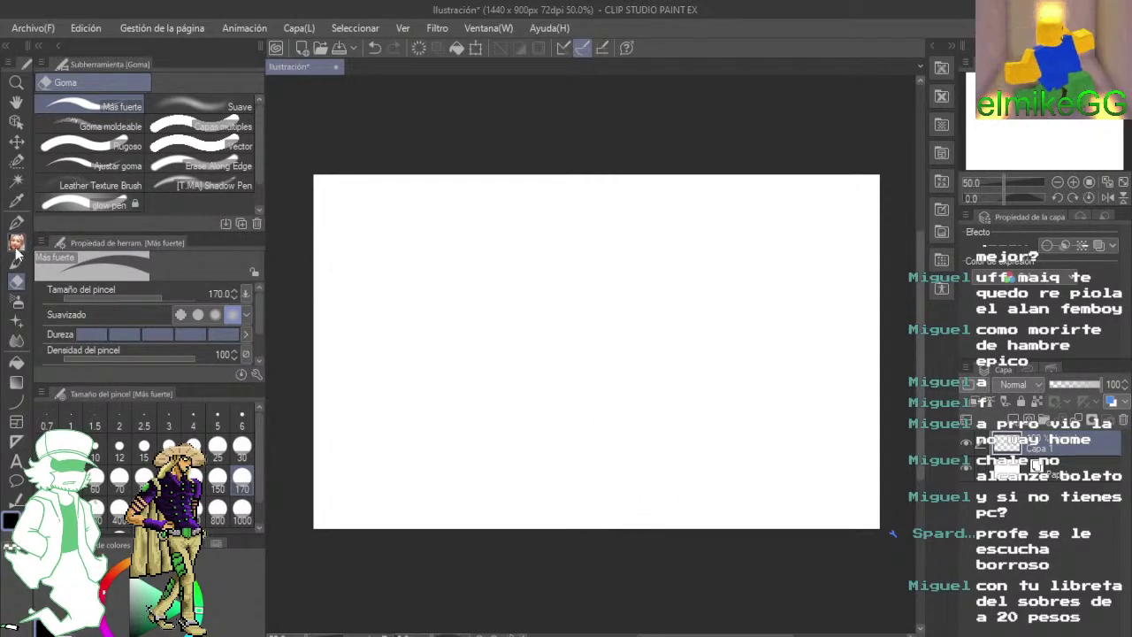
pyautogui.click(17, 259)
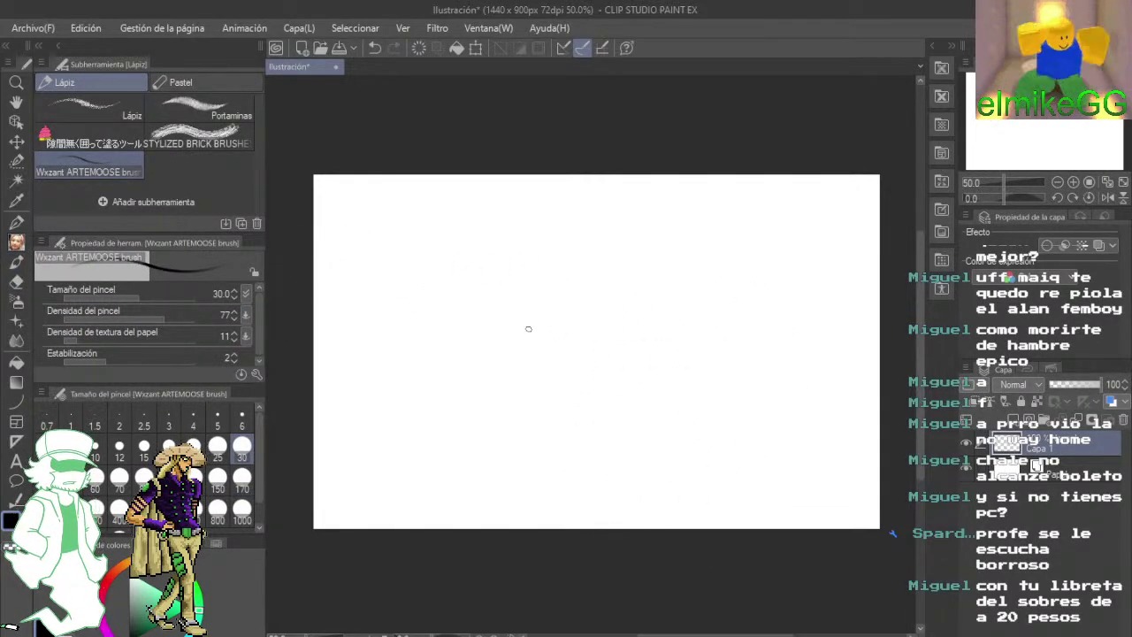
# - Draw a squarish monitor with an inner screen and a small loop underneath, and a tall rounded shape beside it
pyautogui.scroll(2, 528, 329)
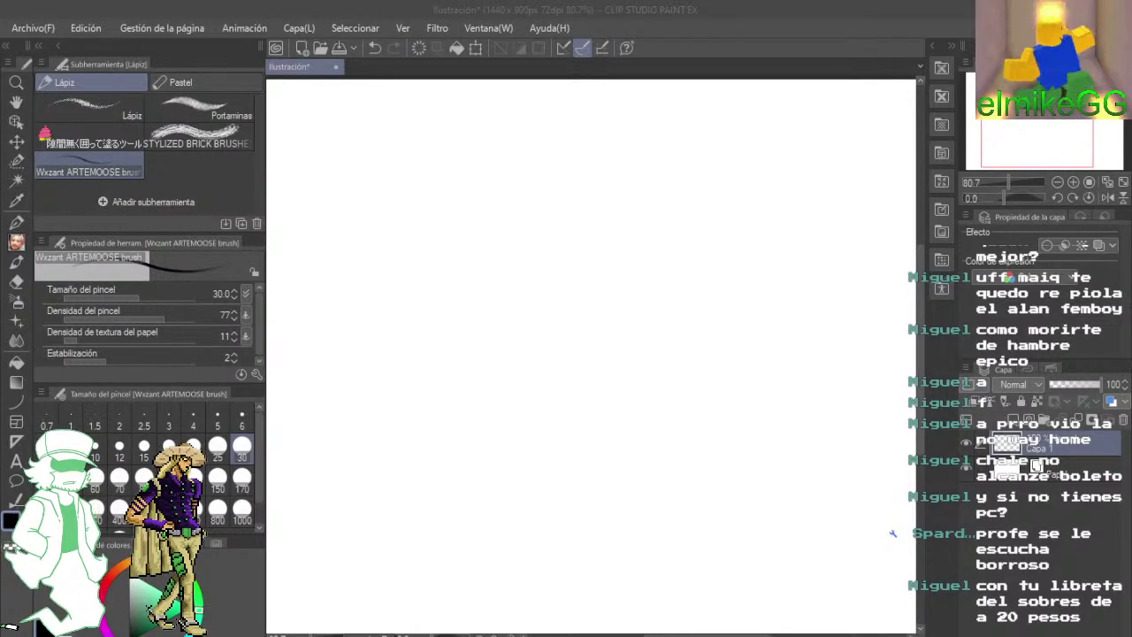
pyautogui.hotkey('alt', 'Tab')
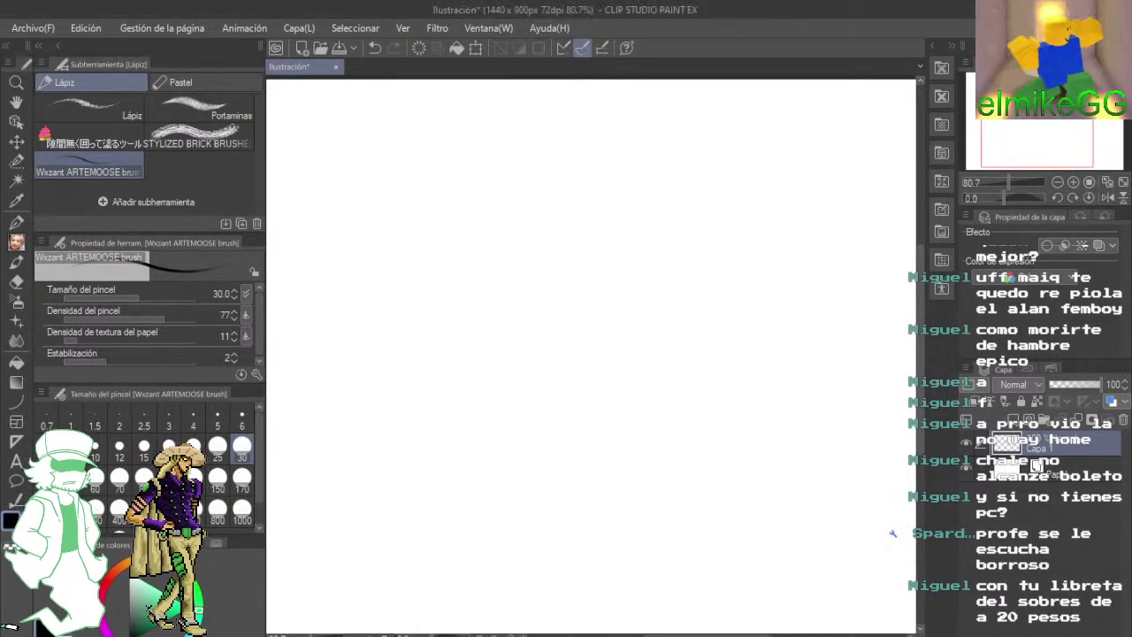
pyautogui.moveTo(506, 170)
pyautogui.mouseDown()
pyautogui.moveTo(517, 278)
pyautogui.moveTo(584, 175)
pyautogui.mouseUp()
pyautogui.moveTo(518, 278); pyautogui.dragTo(618, 255)
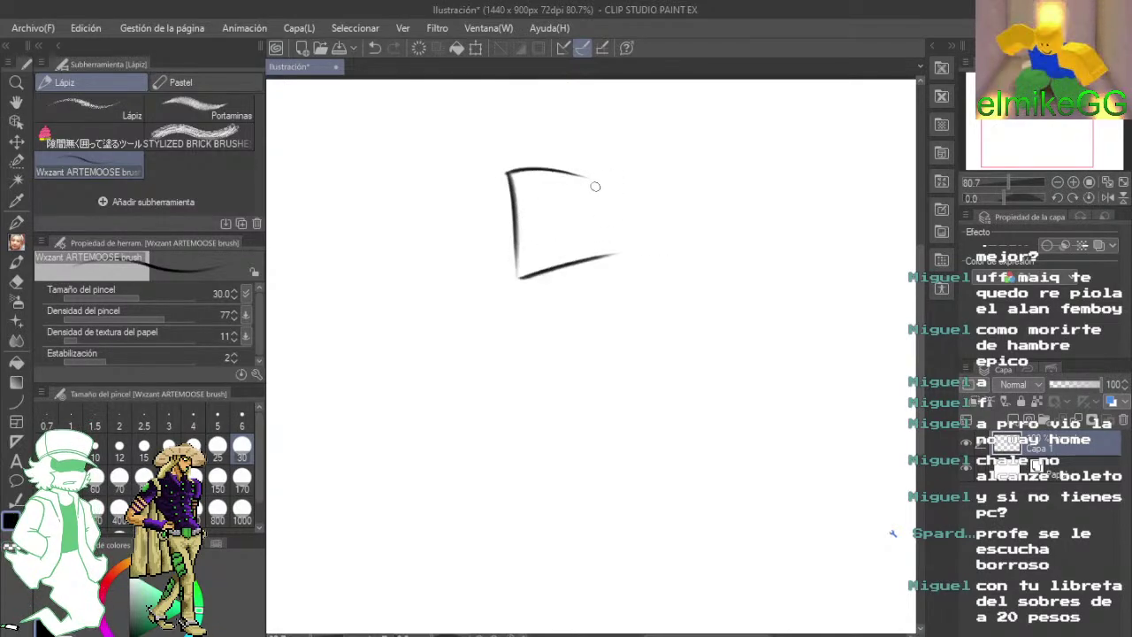
pyautogui.moveTo(595, 176); pyautogui.dragTo(608, 226)
pyautogui.moveTo(548, 272)
pyautogui.mouseDown()
pyautogui.moveTo(559, 293)
pyautogui.moveTo(575, 271)
pyautogui.mouseUp()
pyautogui.moveTo(619, 159)
pyautogui.mouseDown()
pyautogui.moveTo(630, 274)
pyautogui.moveTo(660, 267)
pyautogui.mouseUp()
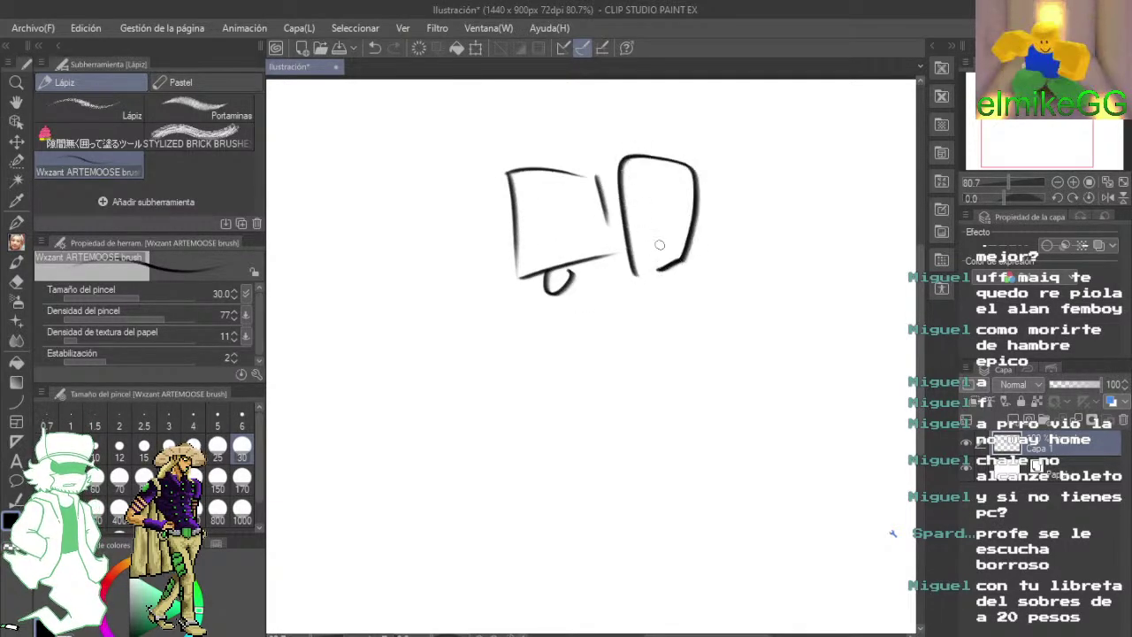
pyautogui.moveTo(528, 187); pyautogui.dragTo(535, 251)
pyautogui.moveTo(527, 192)
pyautogui.mouseDown()
pyautogui.moveTo(580, 184)
pyautogui.moveTo(534, 255)
pyautogui.mouseUp()
# - Draw a slanted notebook page with a spiral binding on its left side, left of the monitor
pyautogui.moveTo(574, 354)
pyautogui.mouseDown()
pyautogui.moveTo(695, 334)
pyautogui.moveTo(742, 340)
pyautogui.mouseUp()
pyautogui.moveTo(482, 228)
pyautogui.mouseDown()
pyautogui.moveTo(443, 421)
pyautogui.moveTo(633, 228)
pyautogui.moveTo(557, 411)
pyautogui.mouseUp()
pyautogui.moveTo(452, 401); pyautogui.dragTo(554, 396)
pyautogui.moveTo(476, 233)
pyautogui.mouseDown()
pyautogui.moveTo(447, 270)
pyautogui.moveTo(463, 284)
pyautogui.moveTo(443, 317)
pyautogui.moveTo(452, 337)
pyautogui.moveTo(434, 365)
pyautogui.moveTo(437, 397)
pyautogui.mouseUp()
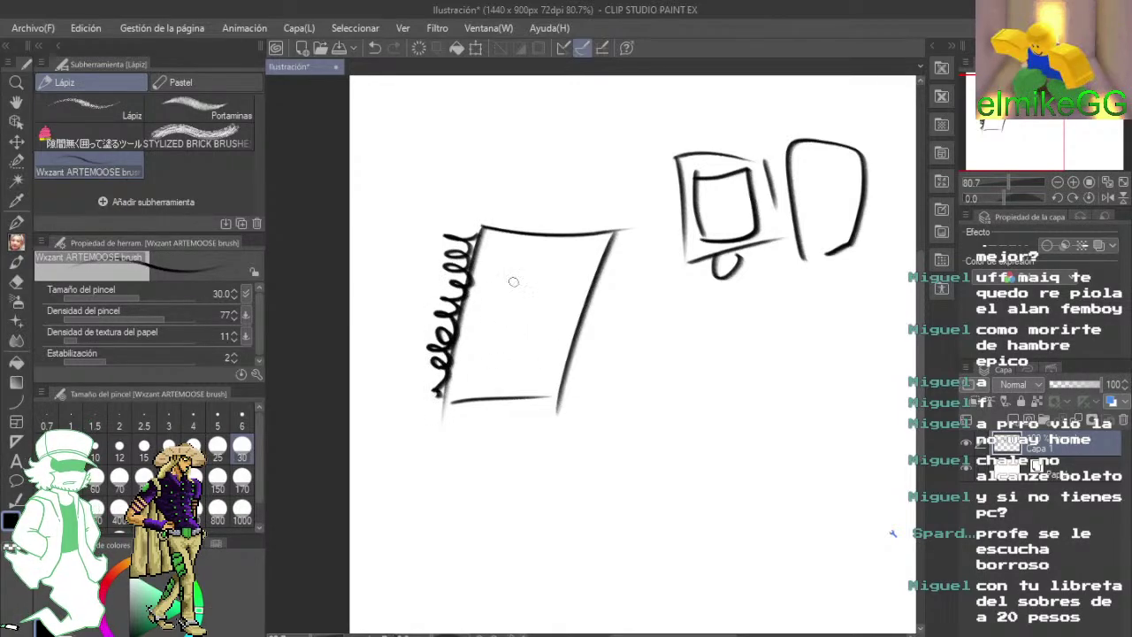
# - Draw a masked character's head with angry eyes, neck and shoulders on the notebook page
pyautogui.moveTo(515, 257); pyautogui.dragTo(511, 258)
pyautogui.moveTo(486, 308)
pyautogui.mouseDown()
pyautogui.moveTo(523, 330)
pyautogui.moveTo(487, 302)
pyautogui.moveTo(527, 291)
pyautogui.moveTo(516, 304)
pyautogui.moveTo(531, 314)
pyautogui.moveTo(503, 285)
pyautogui.moveTo(532, 290)
pyautogui.moveTo(460, 322)
pyautogui.mouseUp()
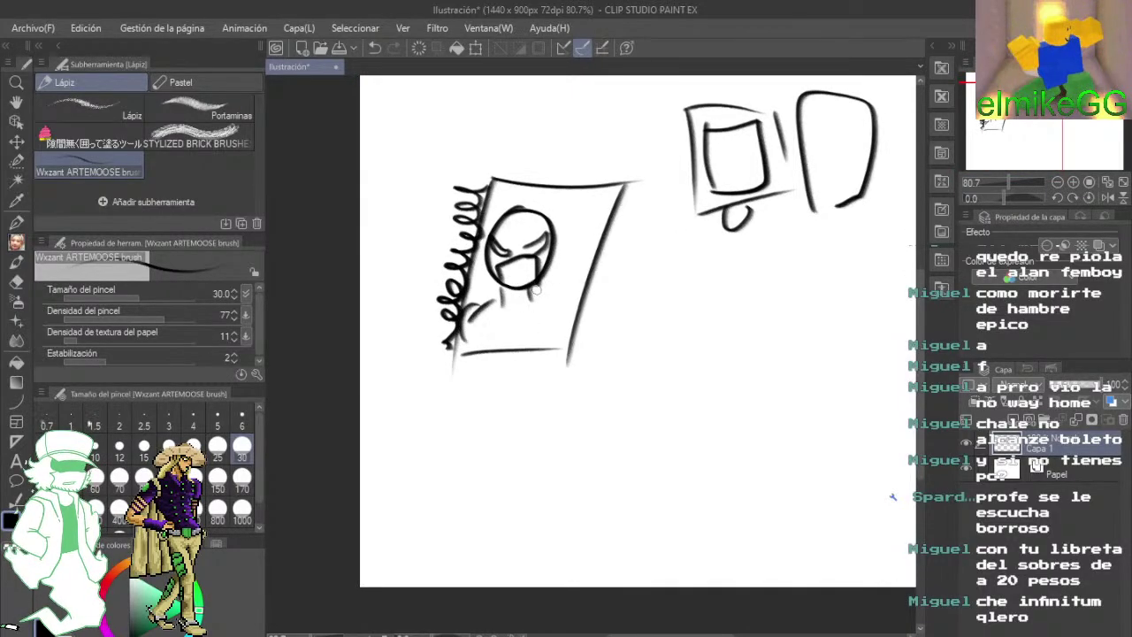
pyautogui.moveTo(533, 287); pyautogui.dragTo(568, 312)
pyautogui.moveTo(499, 312); pyautogui.dragTo(514, 320)
pyautogui.moveTo(521, 319)
pyautogui.mouseDown()
pyautogui.moveTo(546, 308)
pyautogui.moveTo(593, 328)
pyautogui.moveTo(579, 333)
pyautogui.mouseUp()
# - Give the notebook visible thickness with edge lines along its lower and right sides
pyautogui.moveTo(489, 357)
pyautogui.mouseDown()
pyautogui.moveTo(451, 349)
pyautogui.moveTo(482, 383)
pyautogui.mouseUp()
pyautogui.moveTo(552, 345); pyautogui.dragTo(558, 365)
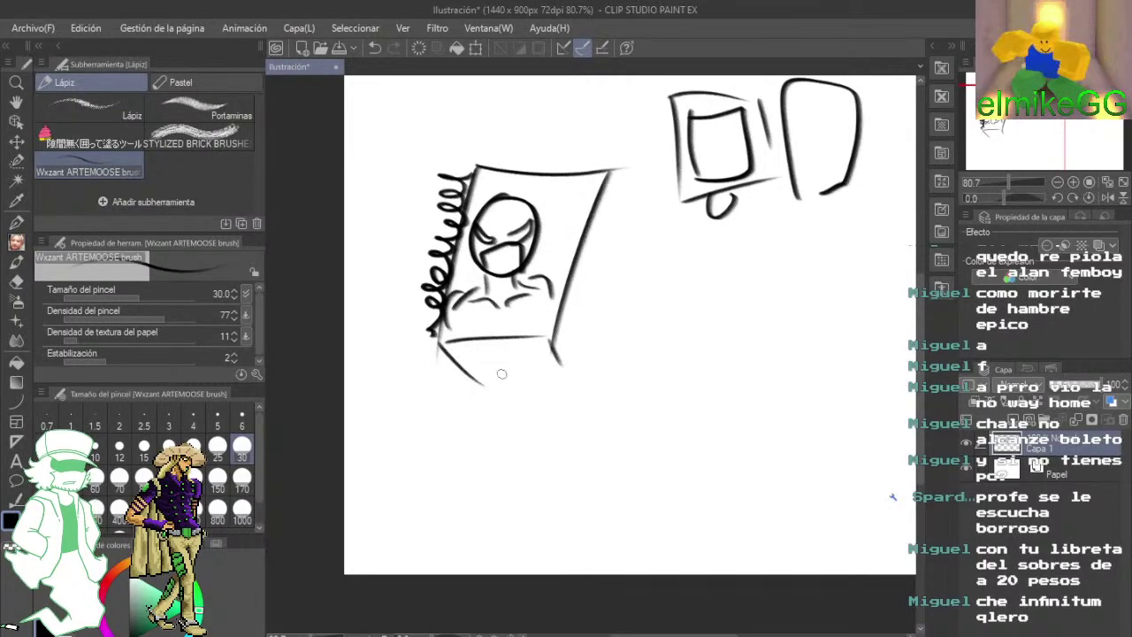
pyautogui.moveTo(484, 384)
pyautogui.mouseDown()
pyautogui.moveTo(557, 366)
pyautogui.moveTo(615, 215)
pyautogui.mouseUp()
pyautogui.moveTo(609, 174); pyautogui.dragTo(616, 213)
# - Draw a pencil with a rounded end and pointed tip right of the notebook, decorated with small round doodles along its body
pyautogui.moveTo(677, 287)
pyautogui.mouseDown()
pyautogui.moveTo(636, 227)
pyautogui.moveTo(612, 232)
pyautogui.moveTo(605, 282)
pyautogui.moveTo(660, 232)
pyautogui.mouseUp()
pyautogui.moveTo(594, 282)
pyautogui.mouseDown()
pyautogui.moveTo(595, 385)
pyautogui.moveTo(584, 385)
pyautogui.moveTo(627, 443)
pyautogui.moveTo(659, 373)
pyautogui.mouseUp()
pyautogui.moveTo(658, 378); pyautogui.dragTo(657, 232)
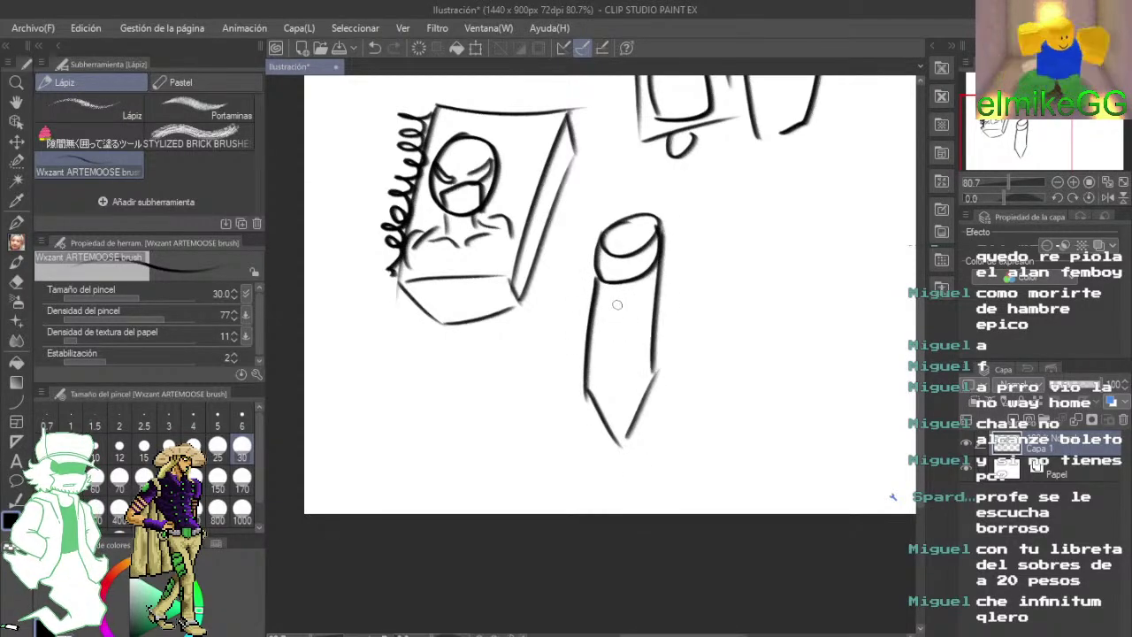
pyautogui.moveTo(614, 285)
pyautogui.mouseDown()
pyautogui.moveTo(619, 326)
pyautogui.moveTo(604, 355)
pyautogui.moveTo(624, 352)
pyautogui.moveTo(611, 394)
pyautogui.mouseUp()
pyautogui.moveTo(628, 371)
pyautogui.mouseDown()
pyautogui.moveTo(638, 378)
pyautogui.moveTo(645, 340)
pyautogui.mouseUp()
# - Erase the notebook, monitor and pencil sketches, clearing the canvas, and reselect the Wxzant ARTEMOOSE brush
pyautogui.scroll(-3, 661, 408)
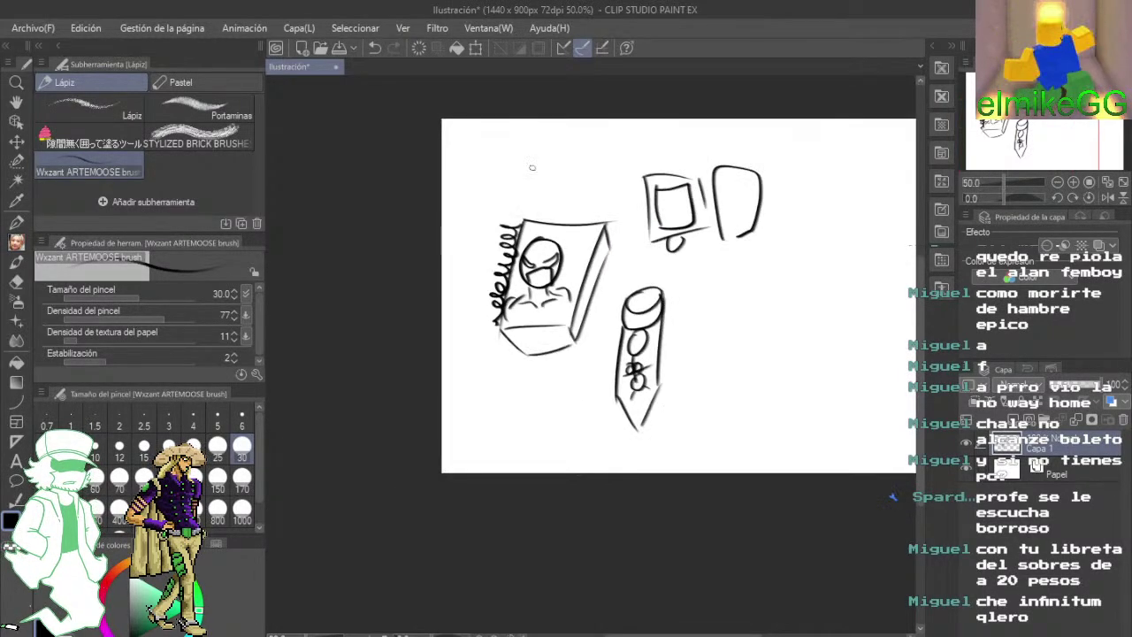
pyautogui.click(16, 282)
pyautogui.moveTo(592, 354)
pyautogui.mouseDown()
pyautogui.moveTo(535, 325)
pyautogui.moveTo(524, 227)
pyautogui.moveTo(633, 379)
pyautogui.moveTo(659, 173)
pyautogui.moveTo(623, 418)
pyautogui.moveTo(623, 204)
pyautogui.moveTo(704, 195)
pyautogui.moveTo(733, 329)
pyautogui.moveTo(571, 142)
pyautogui.mouseUp()
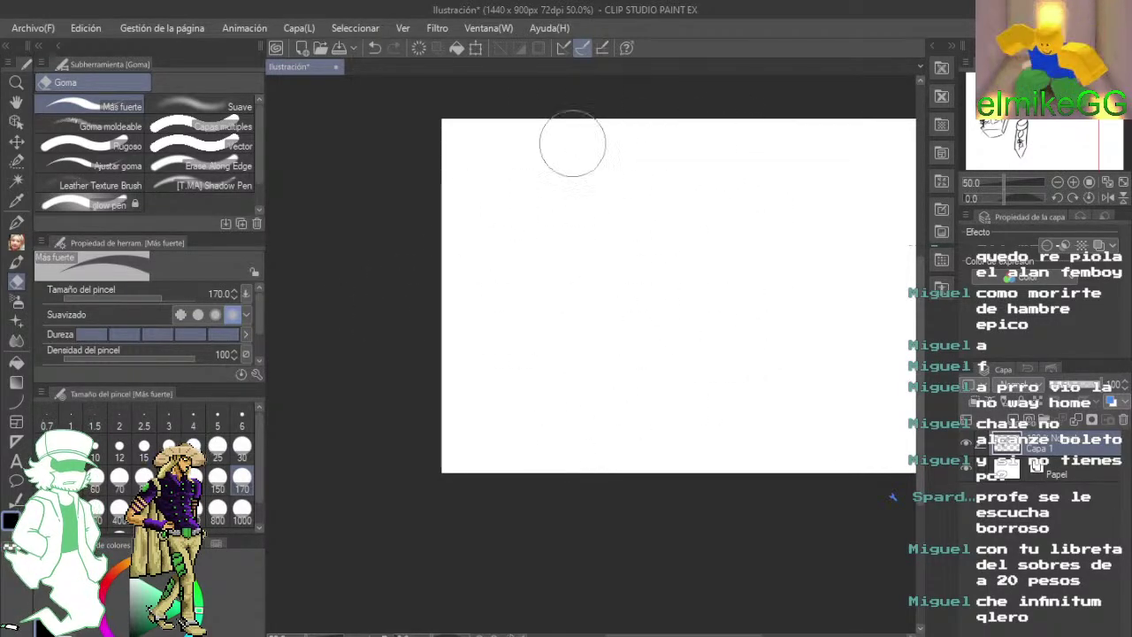
pyautogui.moveTo(856, 343); pyautogui.dragTo(601, 428)
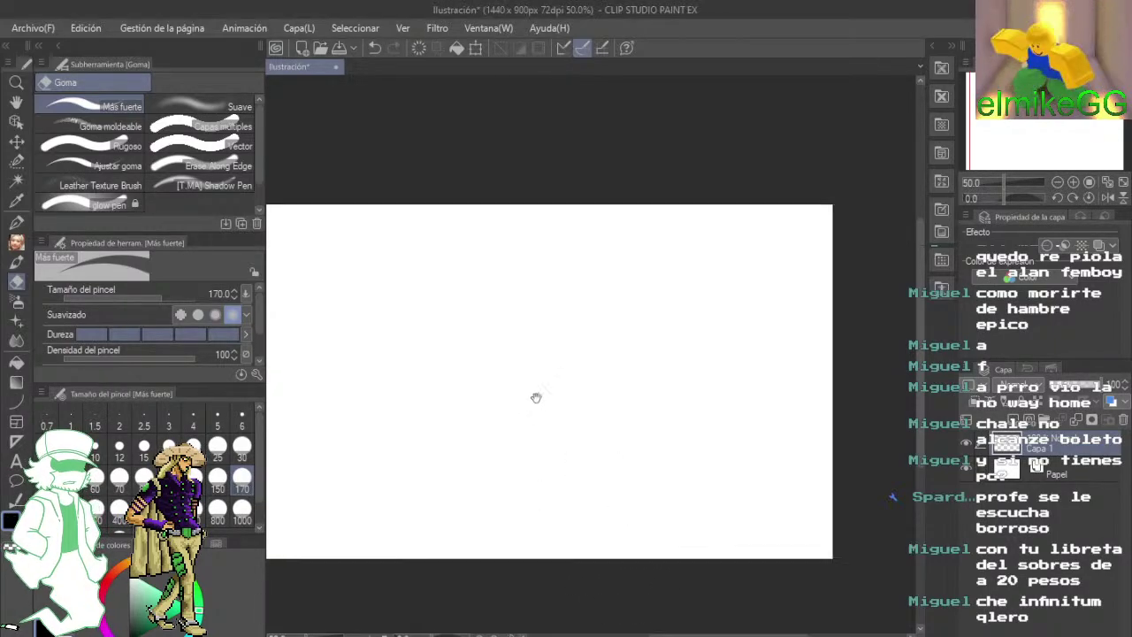
pyautogui.moveTo(536, 397); pyautogui.dragTo(619, 475)
pyautogui.click(18, 245)
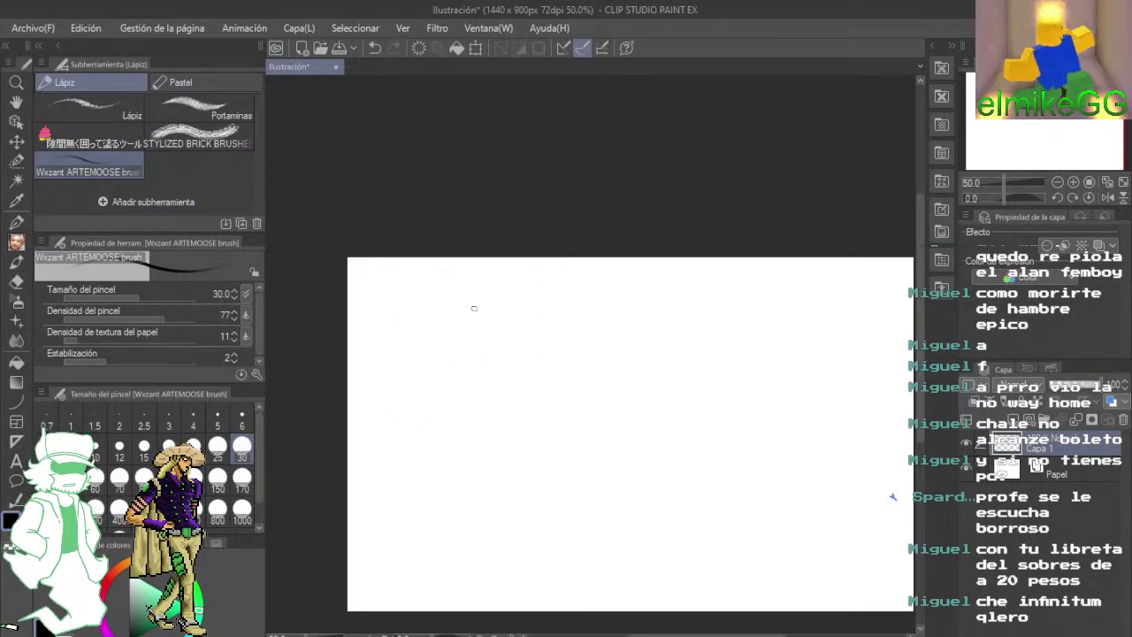
# - Draw a small slanted rectangular frame in the upper-left area of the canvas
pyautogui.scroll(5, 474, 309)
pyautogui.scroll(-5, 475, 312)
pyautogui.moveTo(560, 398); pyautogui.dragTo(448, 222)
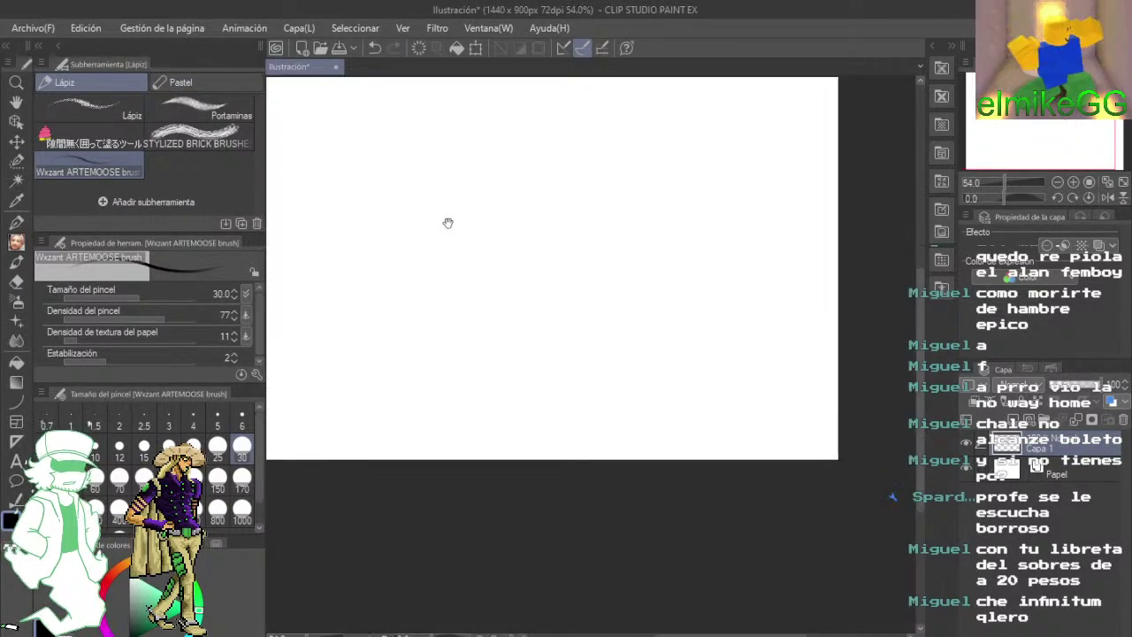
pyautogui.scroll(6, 445, 215)
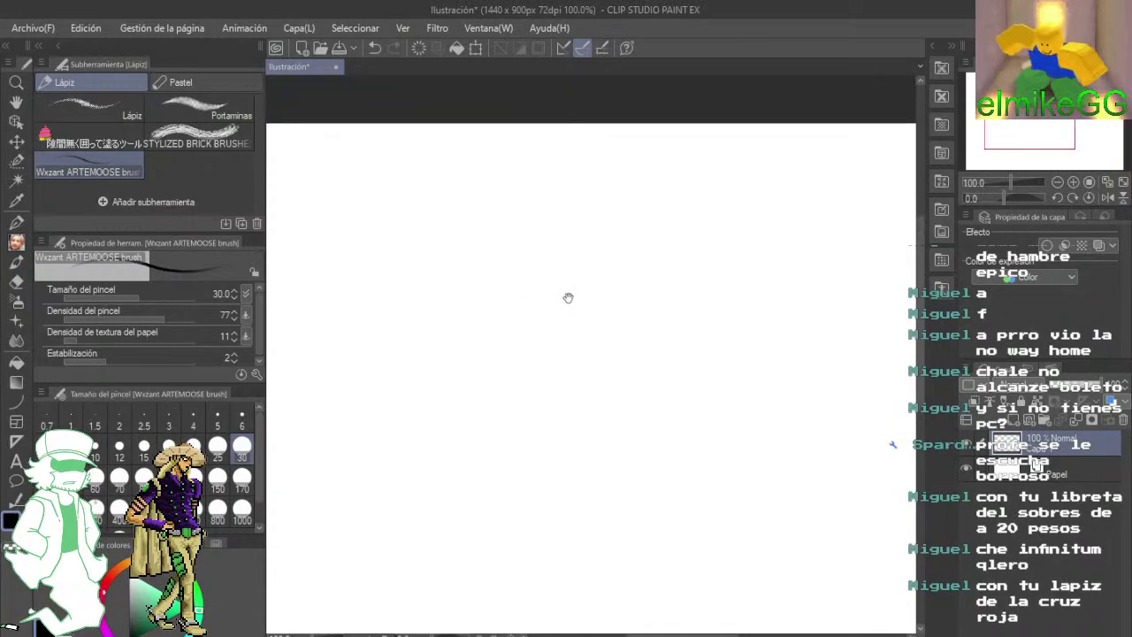
pyautogui.moveTo(632, 298); pyautogui.dragTo(657, 299)
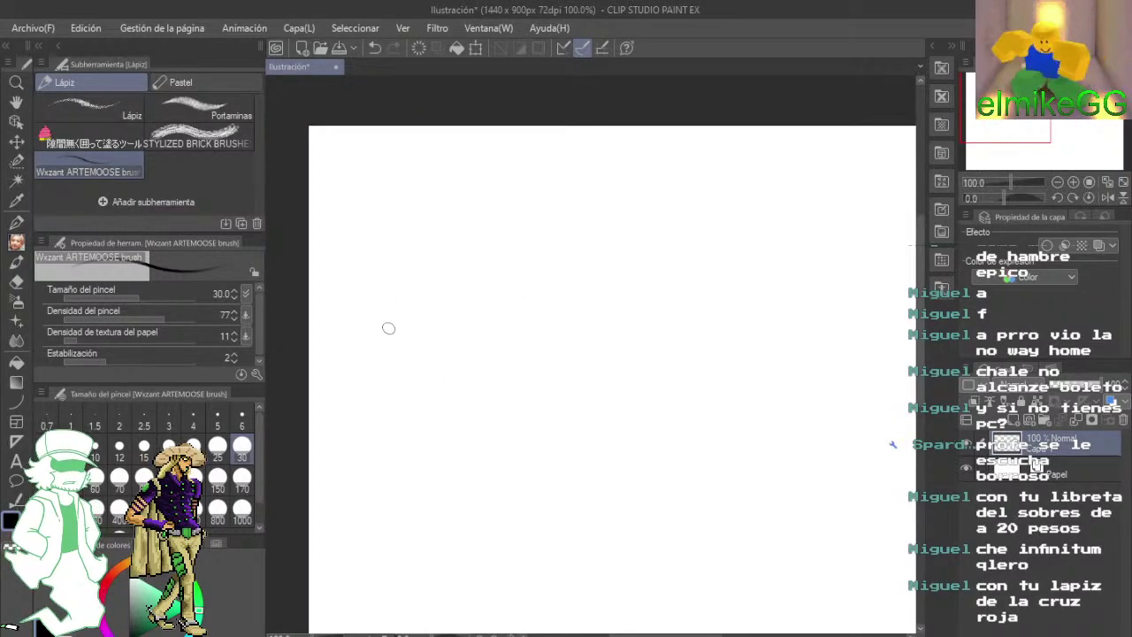
pyautogui.moveTo(390, 264)
pyautogui.mouseDown()
pyautogui.moveTo(382, 380)
pyautogui.moveTo(427, 278)
pyautogui.moveTo(458, 290)
pyautogui.mouseUp()
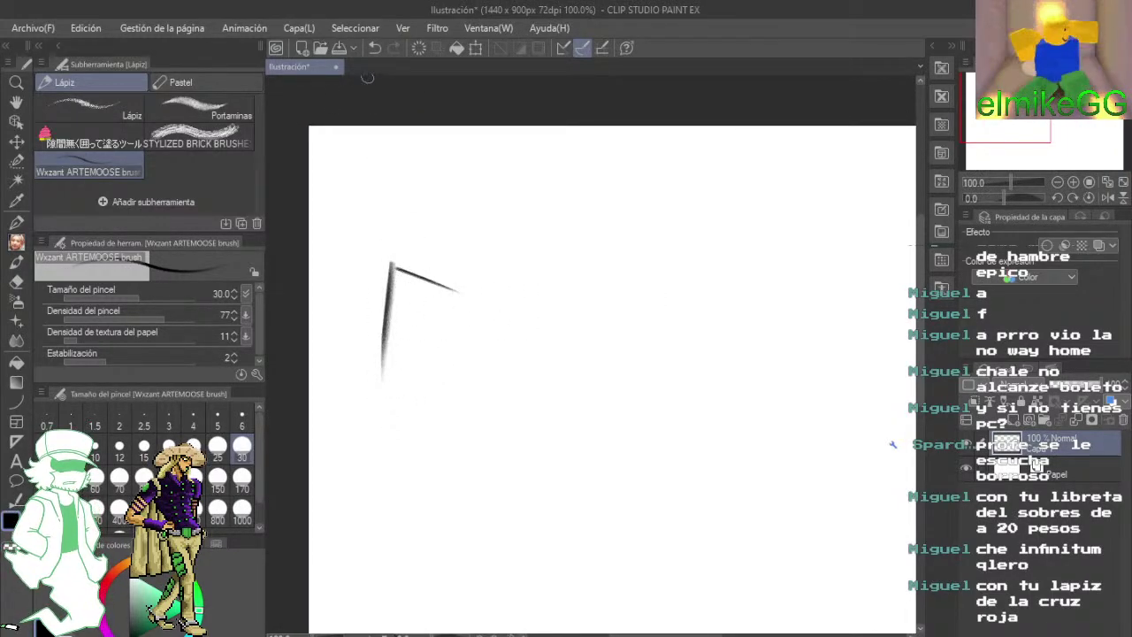
pyautogui.click(375, 47)
pyautogui.moveTo(390, 263)
pyautogui.mouseDown()
pyautogui.moveTo(480, 274)
pyautogui.moveTo(469, 371)
pyautogui.mouseUp()
pyautogui.moveTo(383, 369)
pyautogui.mouseDown()
pyautogui.moveTo(467, 370)
pyautogui.moveTo(455, 344)
pyautogui.moveTo(564, 343)
pyautogui.moveTo(593, 463)
pyautogui.mouseUp()
# - Draw a fluffy bear-like character inside the frame, with a rounded muzzle, jagged body sides and two small ears
pyautogui.scroll(4, 434, 340)
pyautogui.scroll(6, 535, 369)
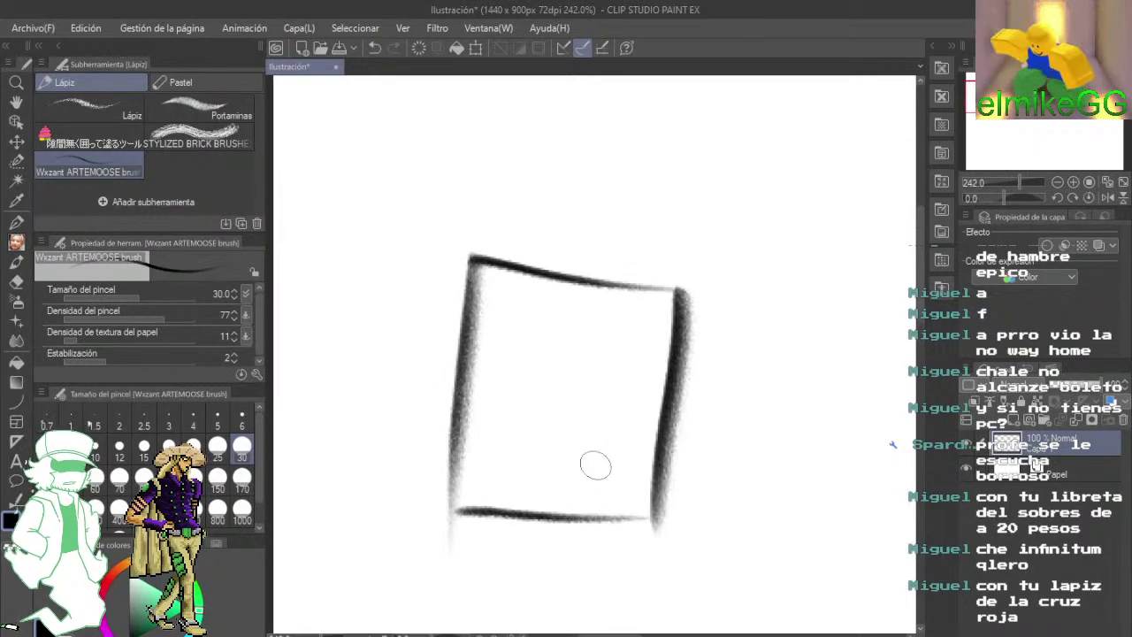
pyautogui.moveTo(550, 371)
pyautogui.mouseDown()
pyautogui.moveTo(564, 415)
pyautogui.moveTo(557, 364)
pyautogui.moveTo(535, 386)
pyautogui.mouseUp()
pyautogui.moveTo(543, 386); pyautogui.dragTo(557, 394)
pyautogui.moveTo(498, 431)
pyautogui.mouseDown()
pyautogui.moveTo(498, 343)
pyautogui.moveTo(624, 345)
pyautogui.moveTo(583, 411)
pyautogui.moveTo(487, 472)
pyautogui.moveTo(497, 503)
pyautogui.mouseUp()
pyautogui.moveTo(585, 413); pyautogui.dragTo(591, 503)
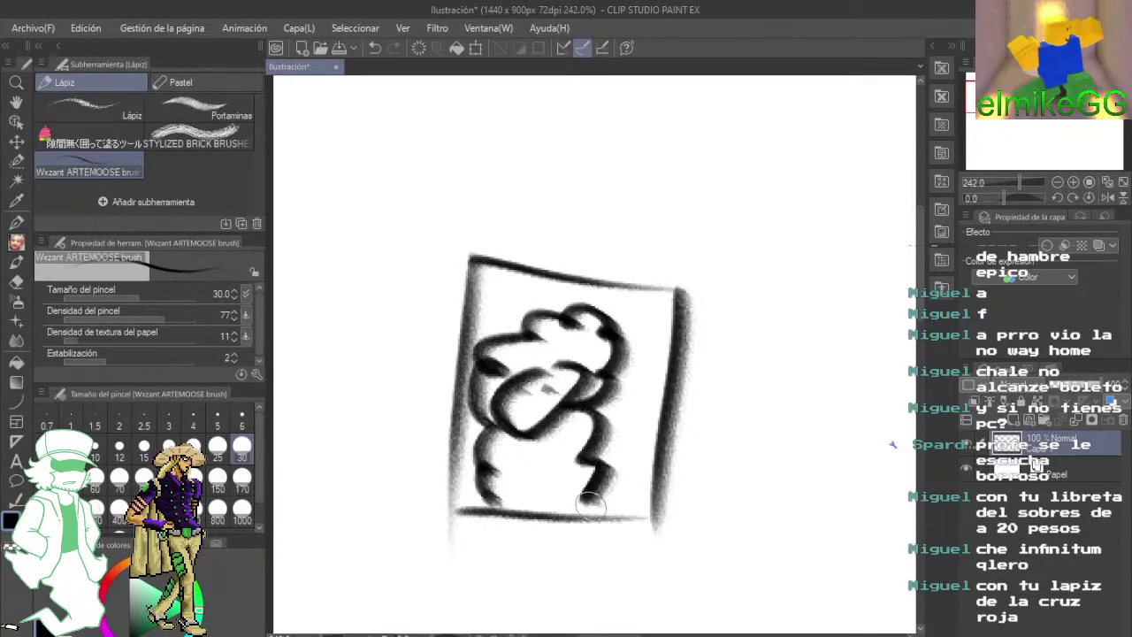
pyautogui.moveTo(508, 349)
pyautogui.mouseDown()
pyautogui.moveTo(513, 366)
pyautogui.moveTo(581, 335)
pyautogui.moveTo(552, 351)
pyautogui.moveTo(511, 328)
pyautogui.moveTo(514, 338)
pyautogui.mouseUp()
pyautogui.moveTo(597, 307); pyautogui.dragTo(626, 322)
# - Move the framed character drawing up toward the canvas's upper edge with a transform
pyautogui.moveTo(695, 384)
pyautogui.mouseDown()
pyautogui.moveTo(594, 245)
pyautogui.moveTo(553, 379)
pyautogui.mouseUp()
pyautogui.scroll(-5, 533, 395)
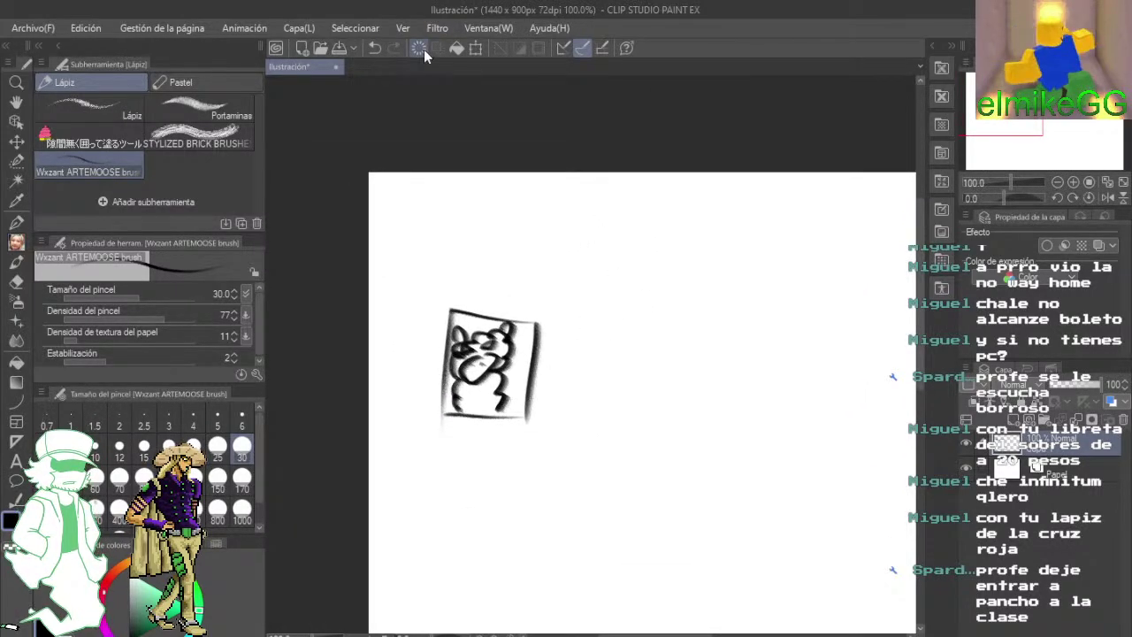
pyautogui.click(475, 47)
pyautogui.moveTo(614, 374)
pyautogui.mouseDown()
pyautogui.moveTo(601, 406)
pyautogui.moveTo(601, 358)
pyautogui.mouseUp()
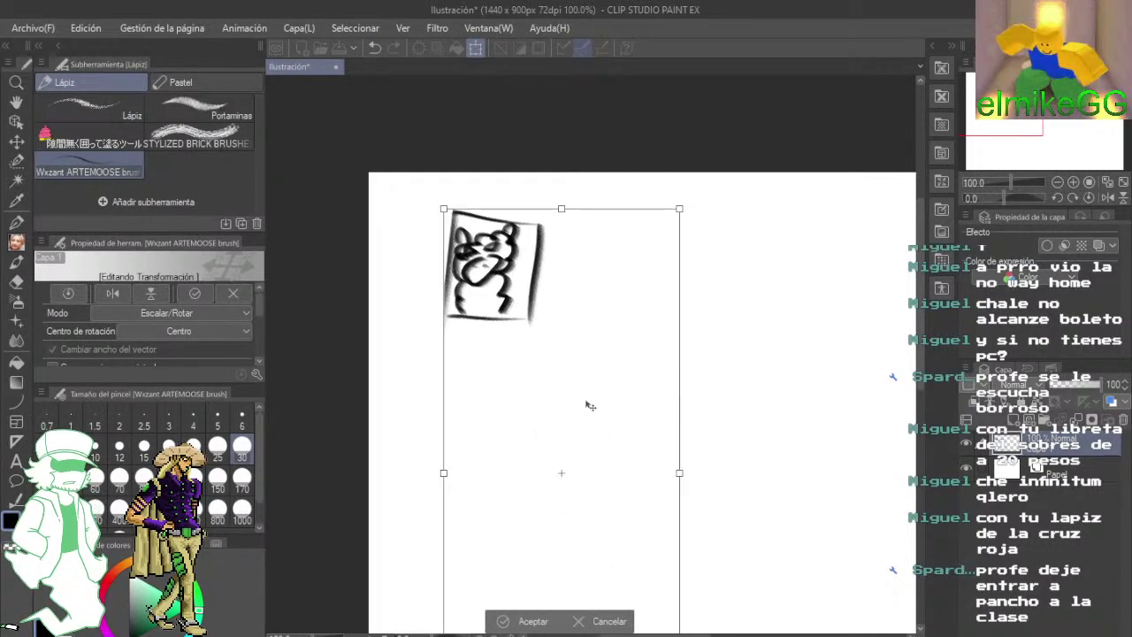
pyautogui.click(530, 621)
# - Draw two curved arrows, one below the framed picture and one pointing at it from the right
pyautogui.moveTo(528, 362); pyautogui.dragTo(554, 425)
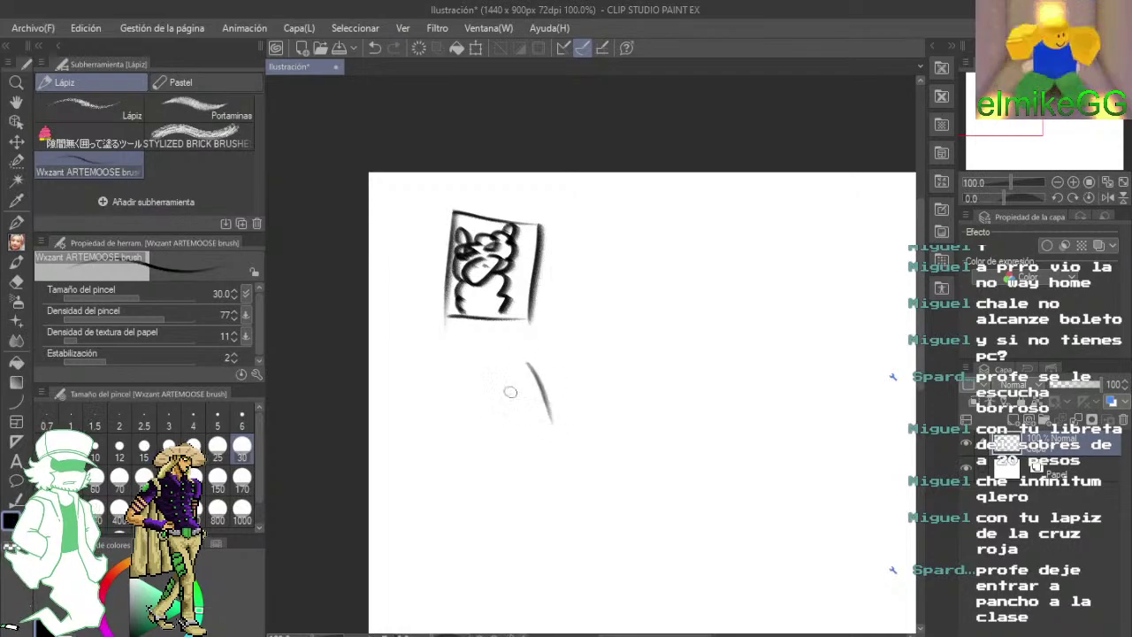
pyautogui.moveTo(510, 392); pyautogui.dragTo(553, 361)
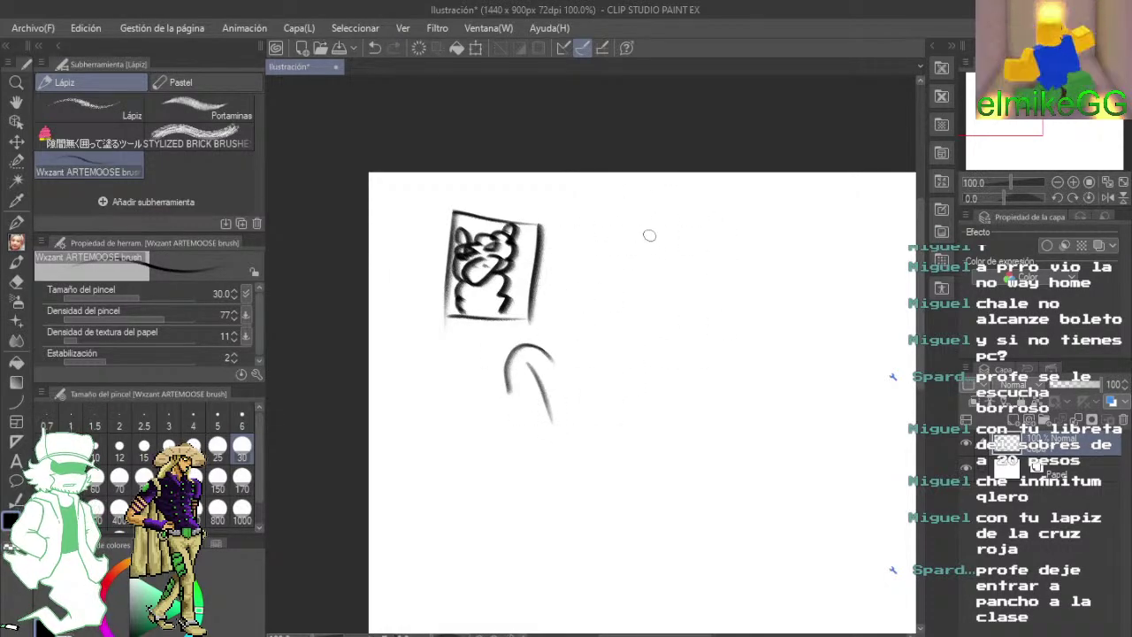
pyautogui.moveTo(705, 302)
pyautogui.mouseDown()
pyautogui.moveTo(651, 273)
pyautogui.moveTo(568, 310)
pyautogui.moveTo(576, 323)
pyautogui.moveTo(501, 371)
pyautogui.moveTo(551, 306)
pyautogui.moveTo(617, 309)
pyautogui.moveTo(594, 283)
pyautogui.moveTo(480, 462)
pyautogui.moveTo(554, 460)
pyautogui.moveTo(584, 379)
pyautogui.moveTo(538, 325)
pyautogui.mouseUp()
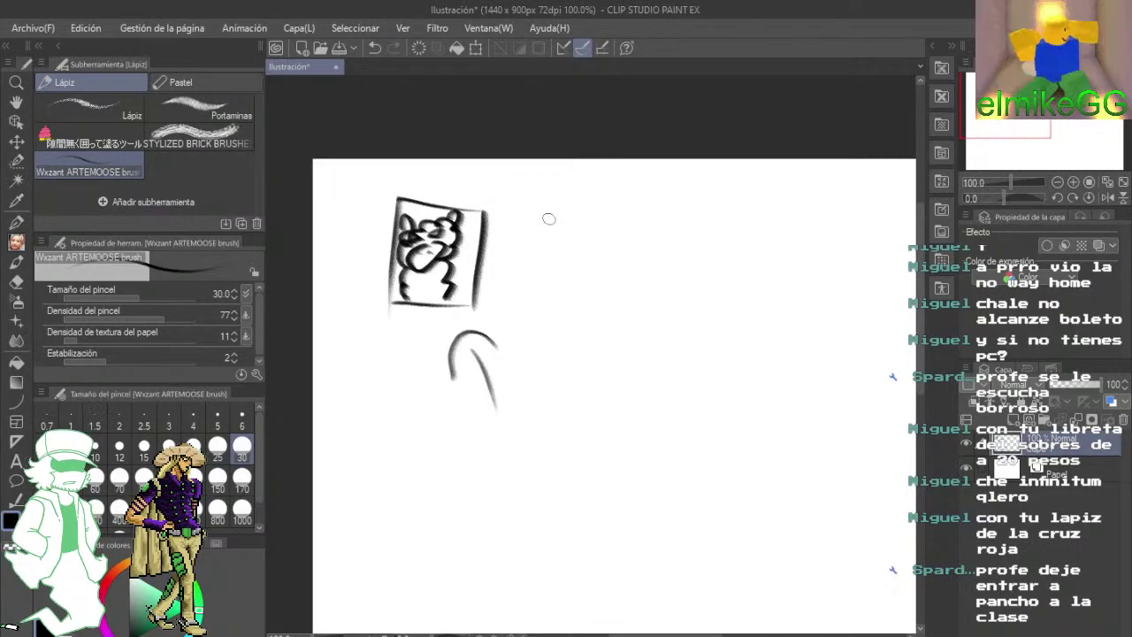
pyautogui.moveTo(509, 259); pyautogui.dragTo(652, 193)
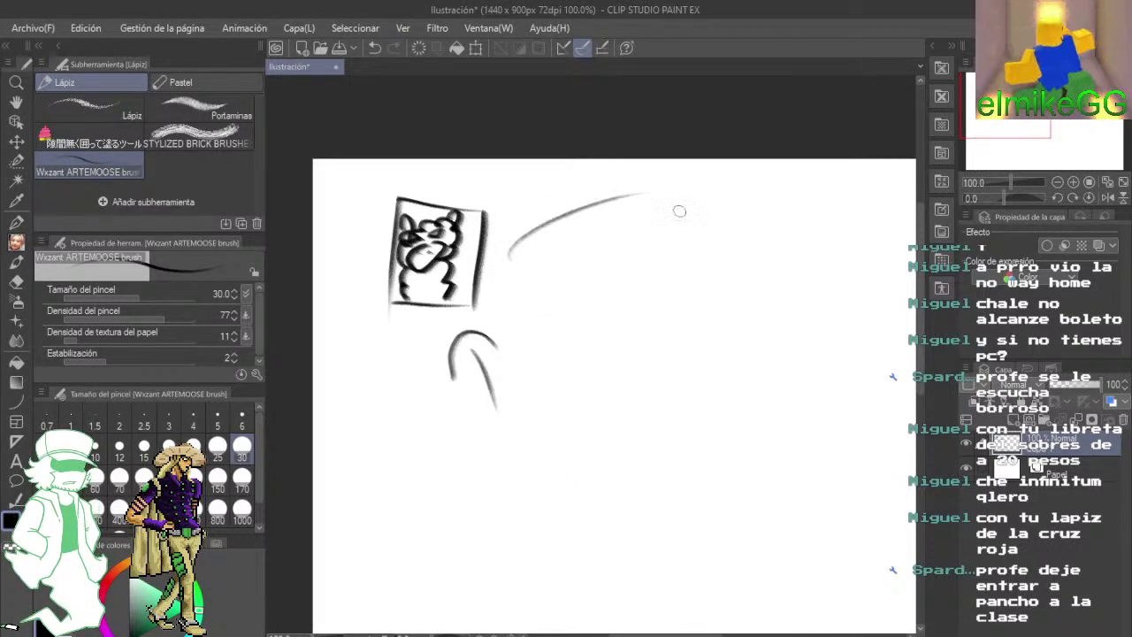
pyautogui.moveTo(513, 215); pyautogui.dragTo(543, 265)
pyautogui.moveTo(500, 328); pyautogui.dragTo(660, 250)
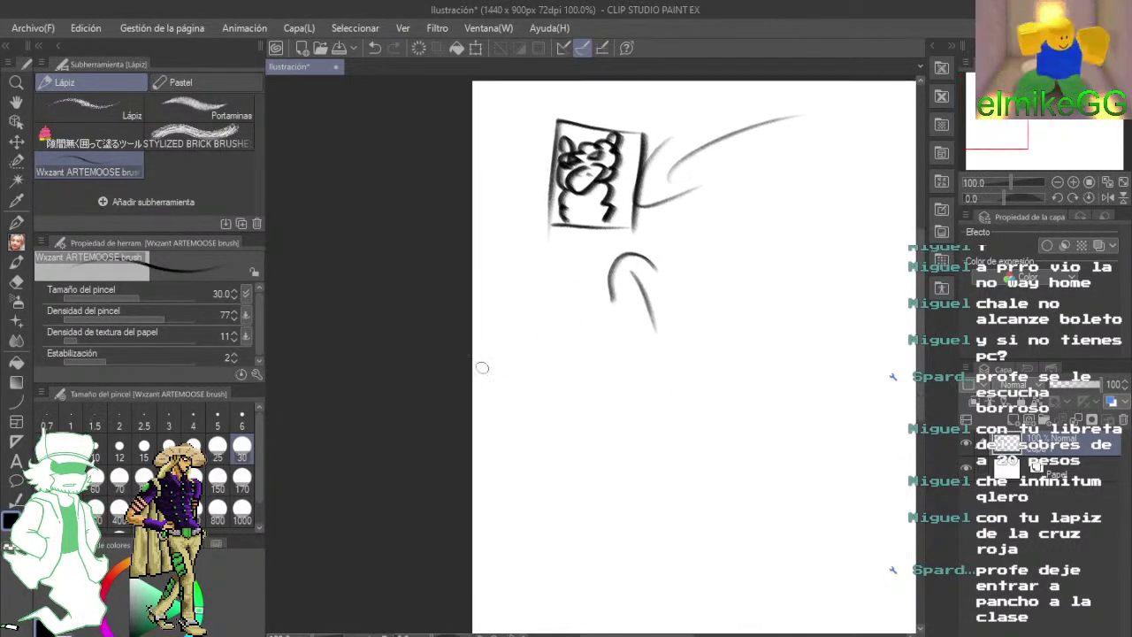
# - Add arrow strokes pointing at the framed picture from the lower left, the upper left and above
pyautogui.moveTo(480, 361)
pyautogui.mouseDown()
pyautogui.moveTo(549, 252)
pyautogui.moveTo(550, 294)
pyautogui.mouseUp()
pyautogui.moveTo(576, 296); pyautogui.dragTo(596, 382)
pyautogui.moveTo(521, 182); pyautogui.dragTo(536, 202)
pyautogui.moveTo(523, 226)
pyautogui.mouseDown()
pyautogui.moveTo(543, 230)
pyautogui.moveTo(569, 194)
pyautogui.mouseUp()
pyautogui.moveTo(649, 296); pyautogui.dragTo(503, 270)
pyautogui.moveTo(506, 155); pyautogui.dragTo(529, 207)
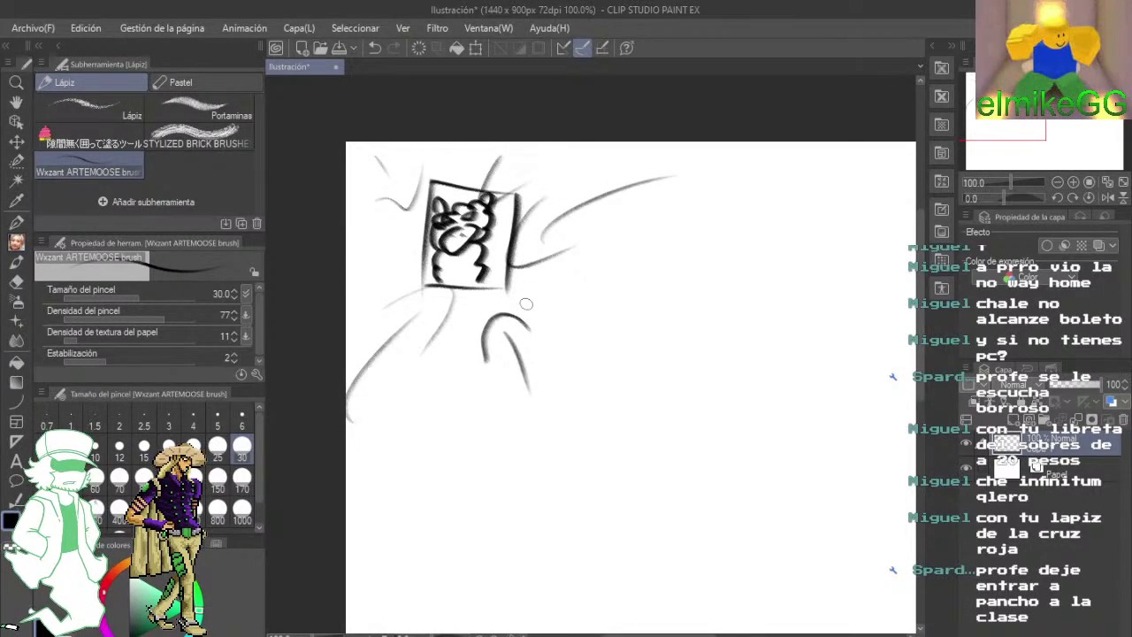
# - Erase the framed picture and all the surrounding arrows from the canvas
pyautogui.click(16, 282)
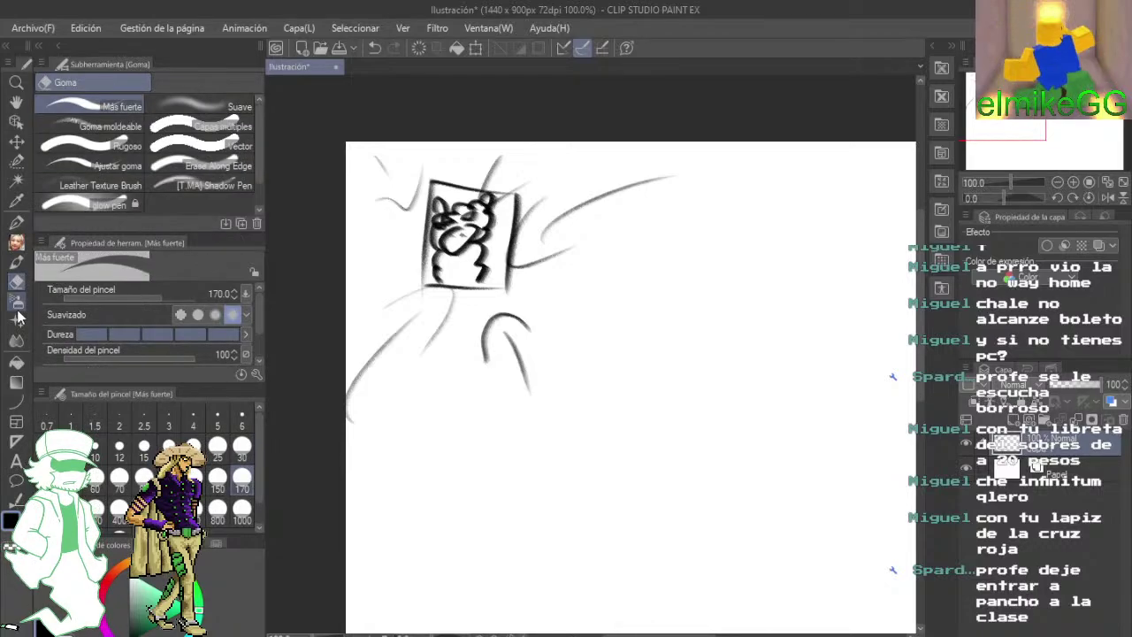
pyautogui.moveTo(378, 354)
pyautogui.mouseDown()
pyautogui.moveTo(353, 334)
pyautogui.moveTo(387, 179)
pyautogui.moveTo(556, 176)
pyautogui.moveTo(672, 202)
pyautogui.mouseUp()
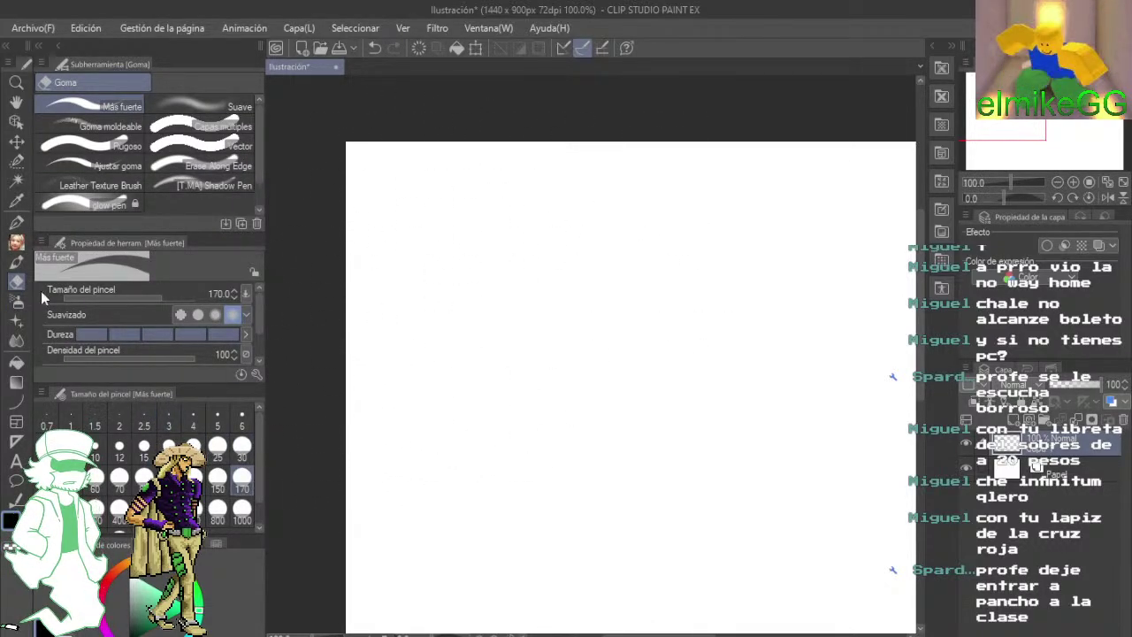
# - Draw a slanted four-sided frame in the canvas's upper left area with the Wxzant ARTEMOOSE pencil brush
pyautogui.click(16, 242)
pyautogui.moveTo(664, 301); pyautogui.dragTo(599, 328)
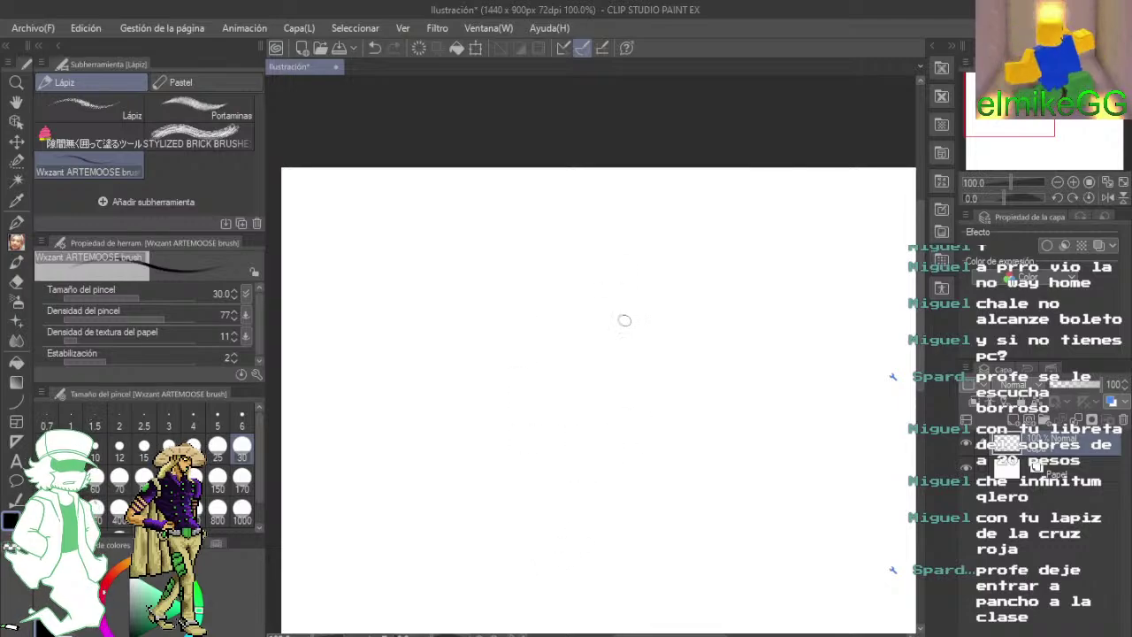
pyautogui.moveTo(552, 379); pyautogui.dragTo(606, 407)
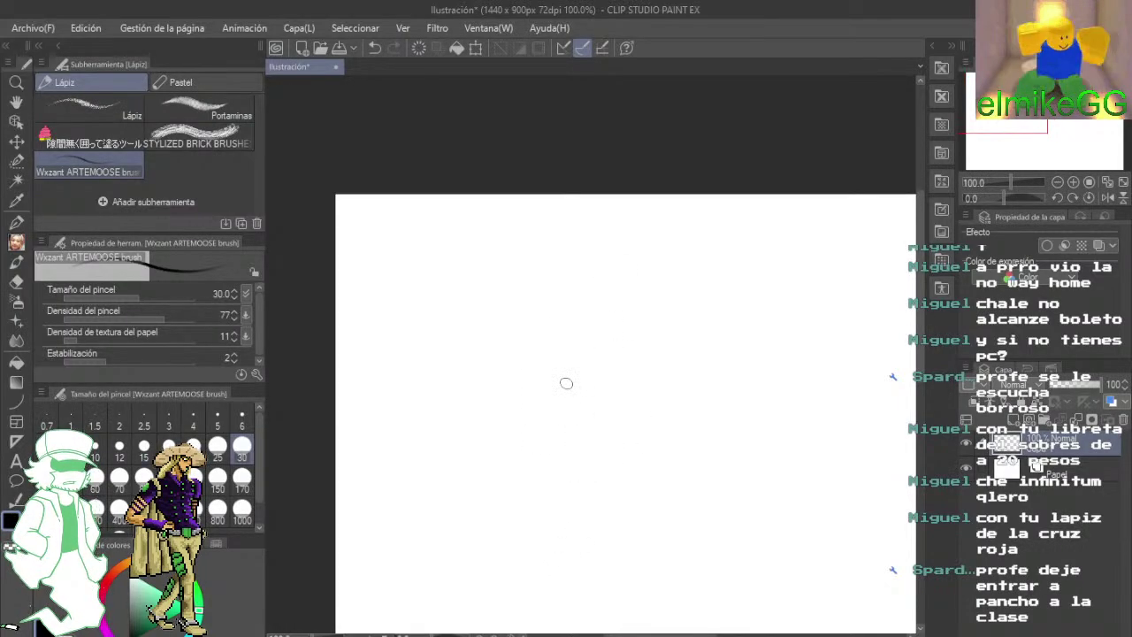
pyautogui.scroll(2, 566, 383)
pyautogui.moveTo(488, 230)
pyautogui.mouseDown()
pyautogui.moveTo(427, 481)
pyautogui.moveTo(728, 217)
pyautogui.mouseUp()
pyautogui.moveTo(433, 459); pyautogui.dragTo(718, 426)
pyautogui.moveTo(730, 215); pyautogui.dragTo(715, 413)
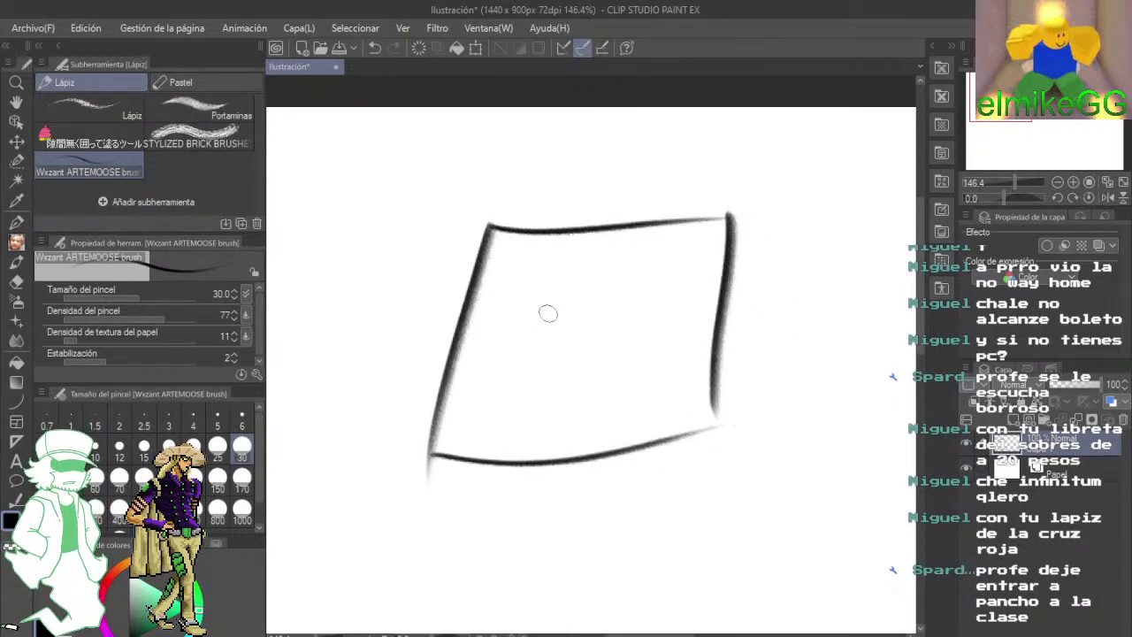
# - Draw a large spiral inside the frame and a small brush shape touching its upper right side
pyautogui.moveTo(623, 258)
pyautogui.mouseDown()
pyautogui.moveTo(551, 435)
pyautogui.moveTo(521, 376)
pyautogui.moveTo(550, 382)
pyautogui.mouseUp()
pyautogui.moveTo(623, 305); pyautogui.dragTo(697, 245)
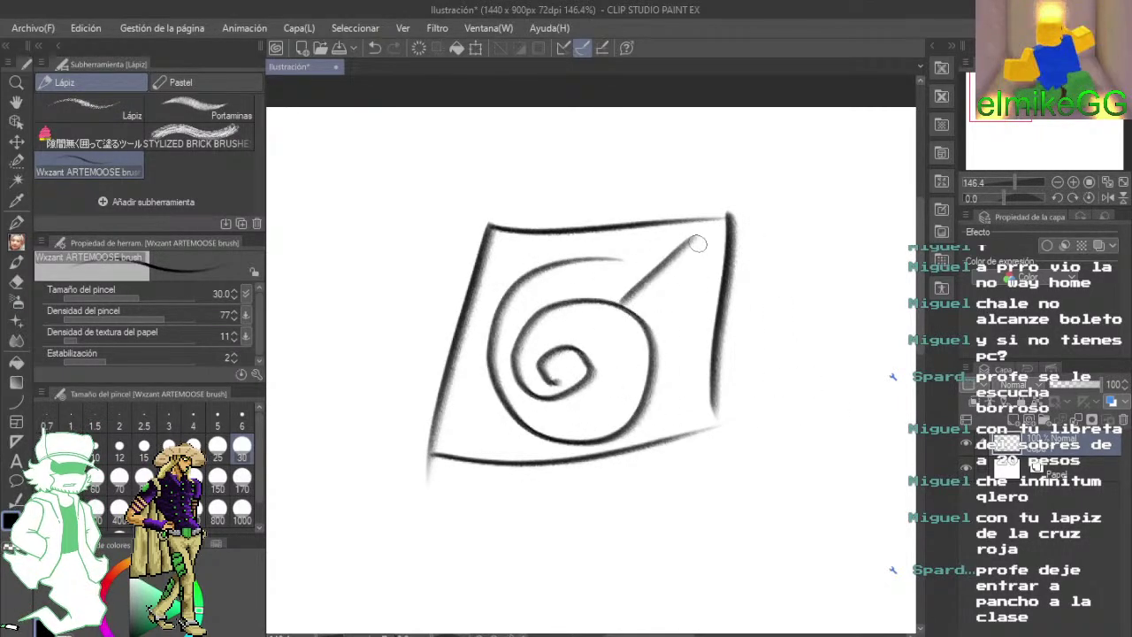
pyautogui.moveTo(619, 311); pyautogui.dragTo(699, 240)
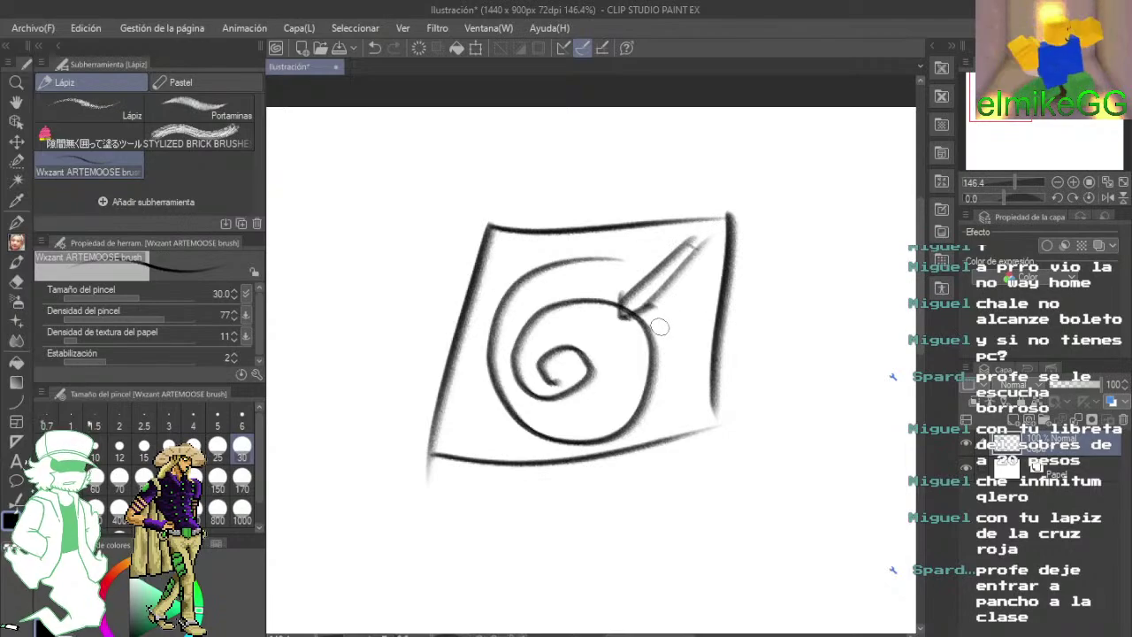
# - Draw arrows pointing at the spiral picture from below, the upper right, the upper left and the lower left
pyautogui.scroll(-5, 659, 327)
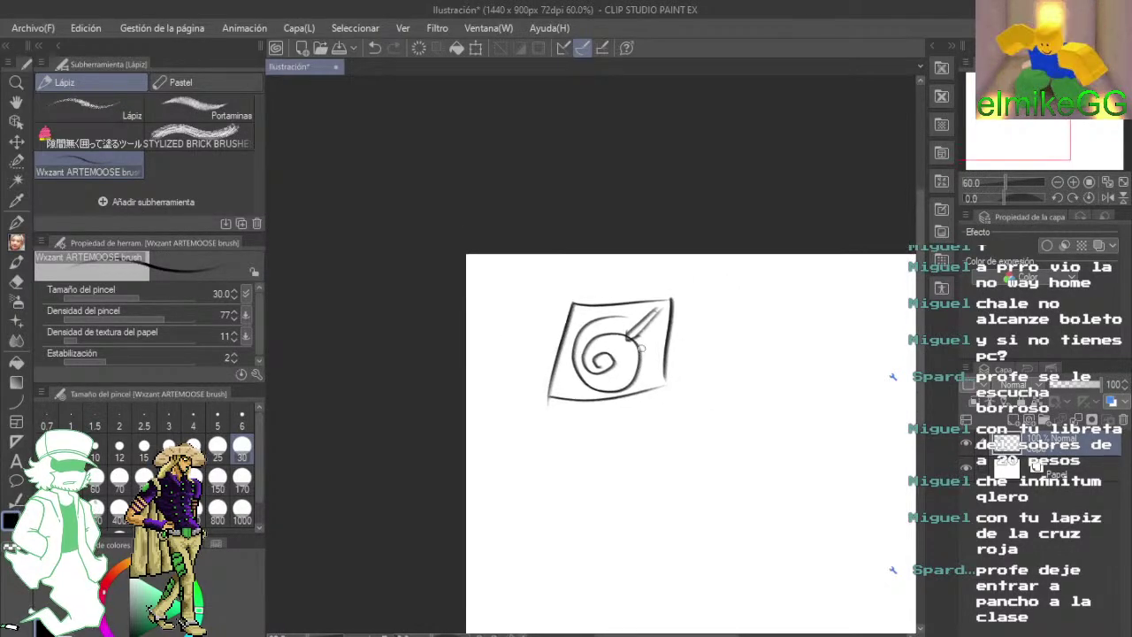
pyautogui.moveTo(665, 433)
pyautogui.mouseDown()
pyautogui.moveTo(679, 480)
pyautogui.moveTo(670, 417)
pyautogui.moveTo(684, 455)
pyautogui.mouseUp()
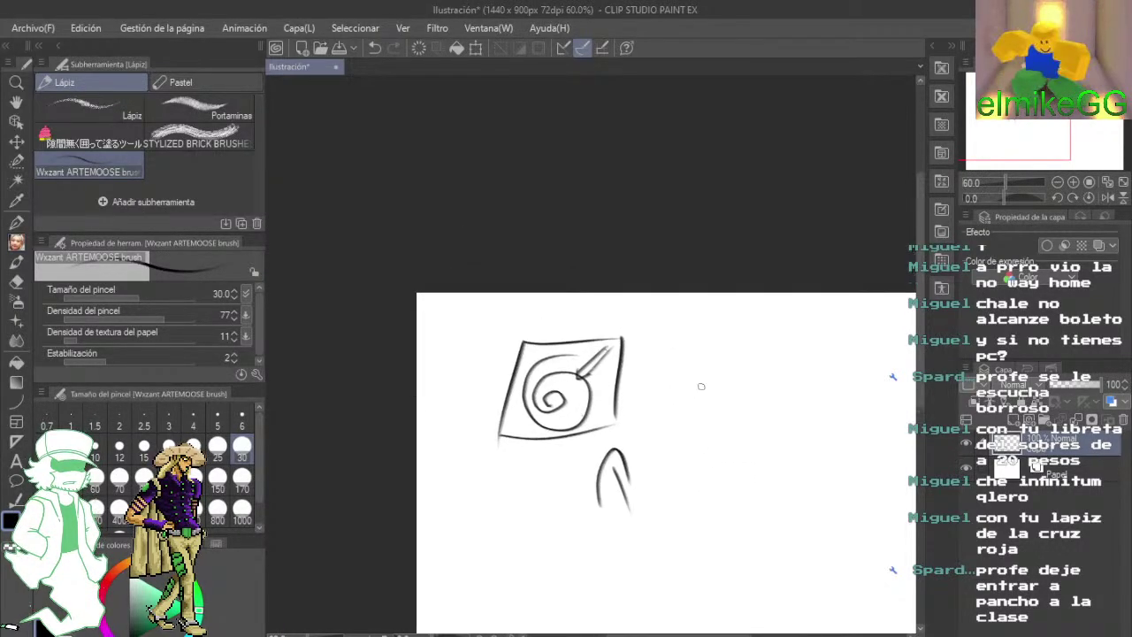
pyautogui.moveTo(667, 358)
pyautogui.mouseDown()
pyautogui.moveTo(732, 326)
pyautogui.moveTo(665, 373)
pyautogui.mouseUp()
pyautogui.moveTo(682, 402); pyautogui.dragTo(762, 392)
pyautogui.moveTo(500, 325); pyautogui.dragTo(555, 328)
pyautogui.moveTo(537, 341)
pyautogui.mouseDown()
pyautogui.moveTo(571, 342)
pyautogui.moveTo(569, 310)
pyautogui.mouseUp()
pyautogui.moveTo(602, 424); pyautogui.dragTo(598, 351)
pyautogui.moveTo(537, 472)
pyautogui.mouseDown()
pyautogui.moveTo(566, 405)
pyautogui.moveTo(575, 425)
pyautogui.moveTo(502, 394)
pyautogui.mouseUp()
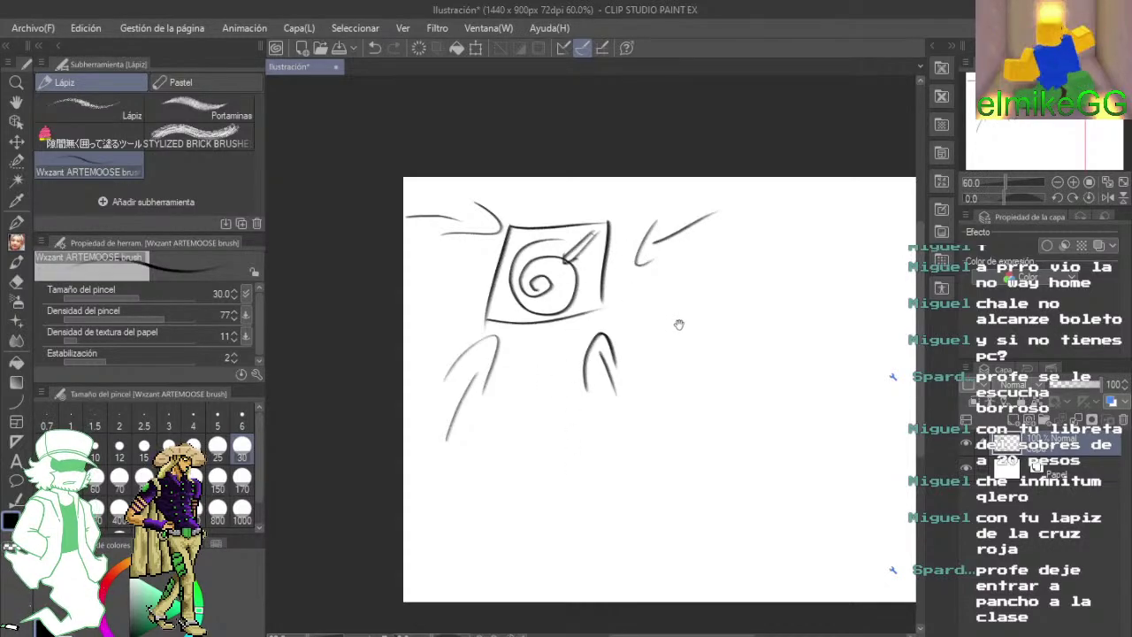
# - Draw three diagonal strokes on the canvas's right half and circle the lower end of the thickest one
pyautogui.moveTo(688, 329); pyautogui.dragTo(588, 373)
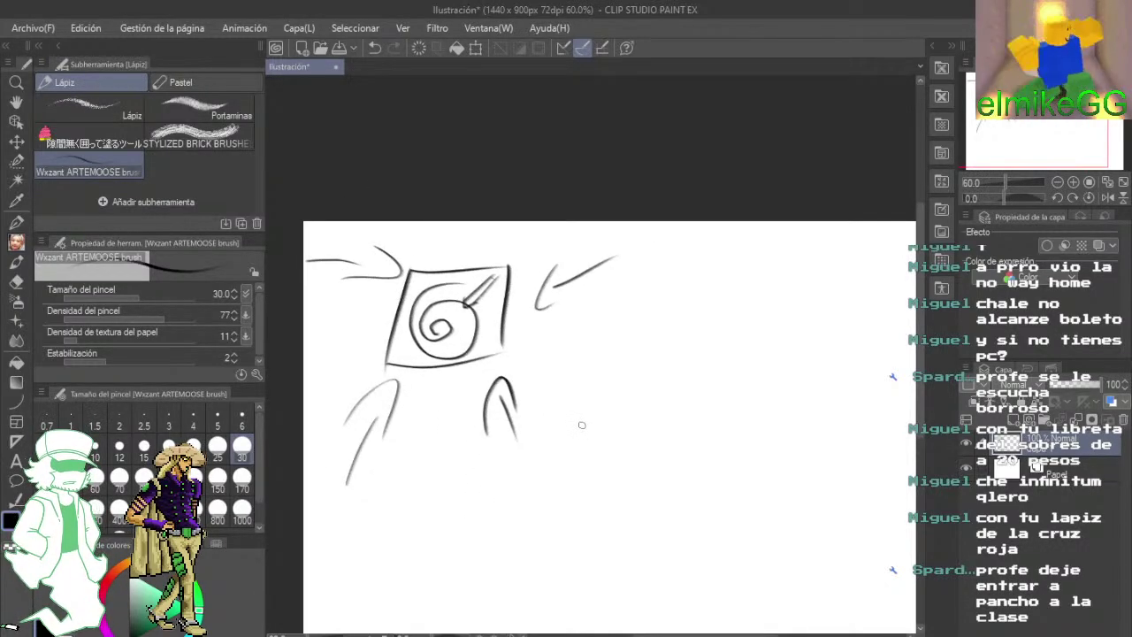
pyautogui.moveTo(580, 437); pyautogui.dragTo(682, 357)
pyautogui.moveTo(680, 404); pyautogui.dragTo(503, 348)
pyautogui.moveTo(493, 494); pyautogui.dragTo(618, 341)
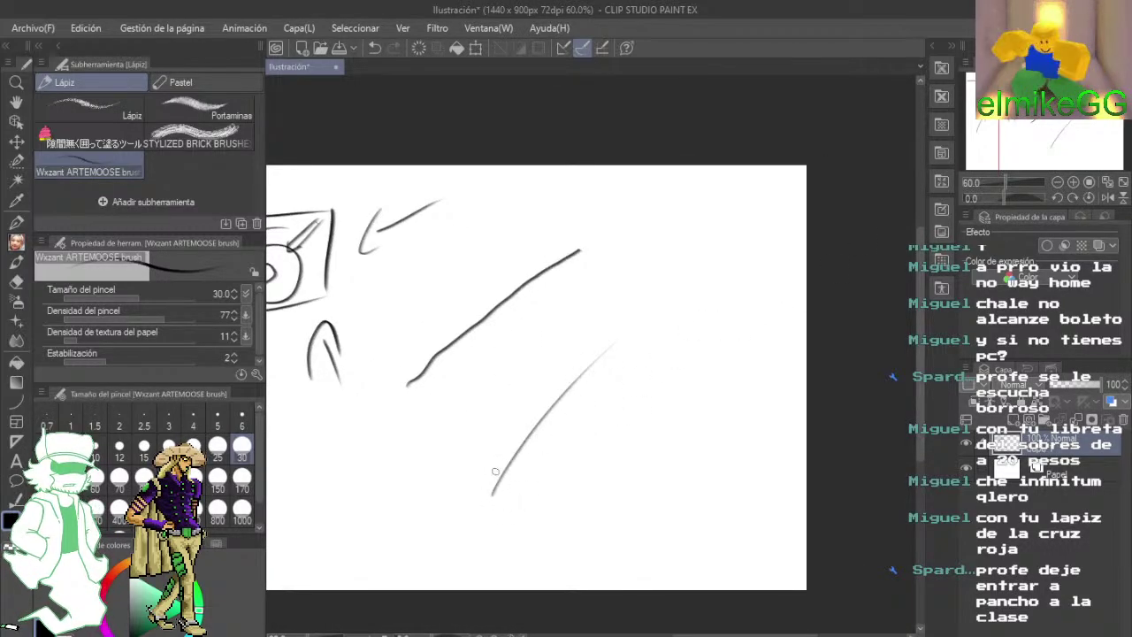
pyautogui.moveTo(594, 560); pyautogui.dragTo(668, 375)
pyautogui.moveTo(602, 502); pyautogui.dragTo(634, 485)
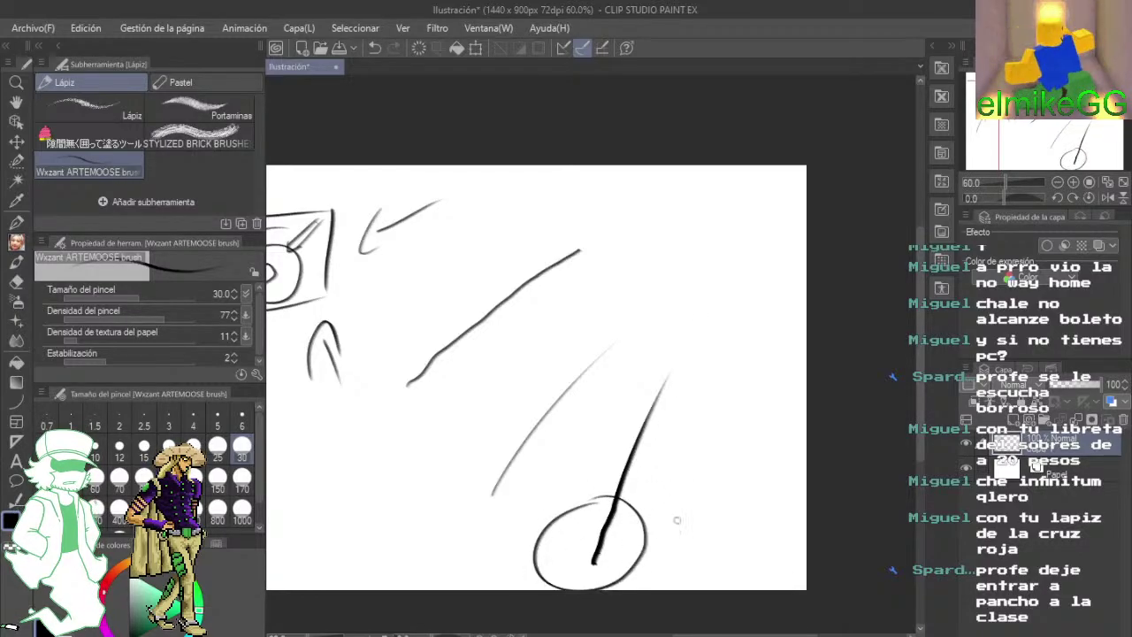
# - Add short strokes around the circled line, a horizontal line across the diagonals and another light diagonal stroke
pyautogui.moveTo(671, 538)
pyautogui.mouseDown()
pyautogui.moveTo(683, 491)
pyautogui.moveTo(701, 500)
pyautogui.mouseUp()
pyautogui.moveTo(647, 358)
pyautogui.mouseDown()
pyautogui.moveTo(681, 325)
pyautogui.moveTo(667, 353)
pyautogui.mouseUp()
pyautogui.moveTo(613, 445); pyautogui.dragTo(697, 356)
pyautogui.moveTo(581, 373); pyautogui.dragTo(763, 376)
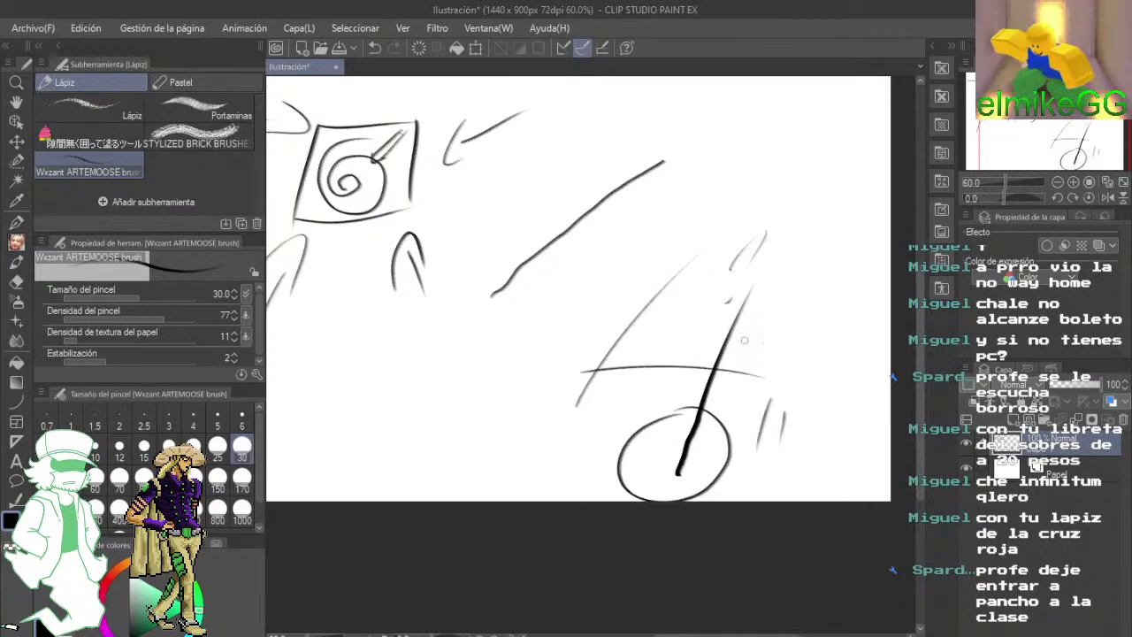
pyautogui.moveTo(743, 308); pyautogui.dragTo(644, 420)
# - Draw two curved strokes crossing each other in the empty area below the spiral picture
pyautogui.moveTo(438, 372); pyautogui.dragTo(649, 463)
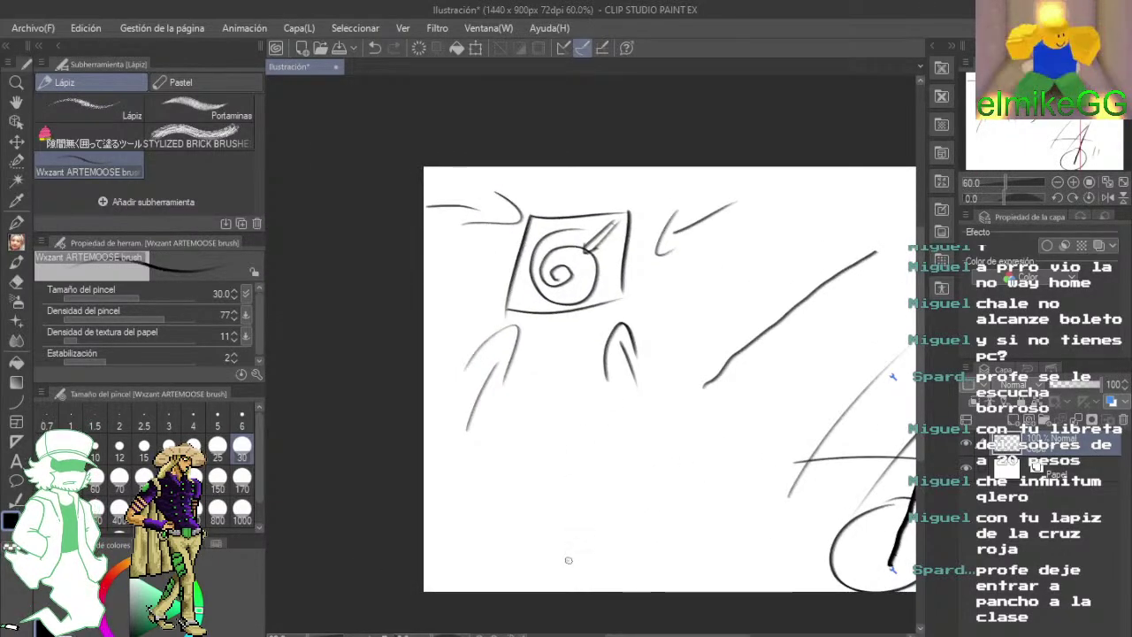
pyautogui.moveTo(567, 559); pyautogui.dragTo(716, 404)
pyautogui.moveTo(527, 427); pyautogui.dragTo(685, 547)
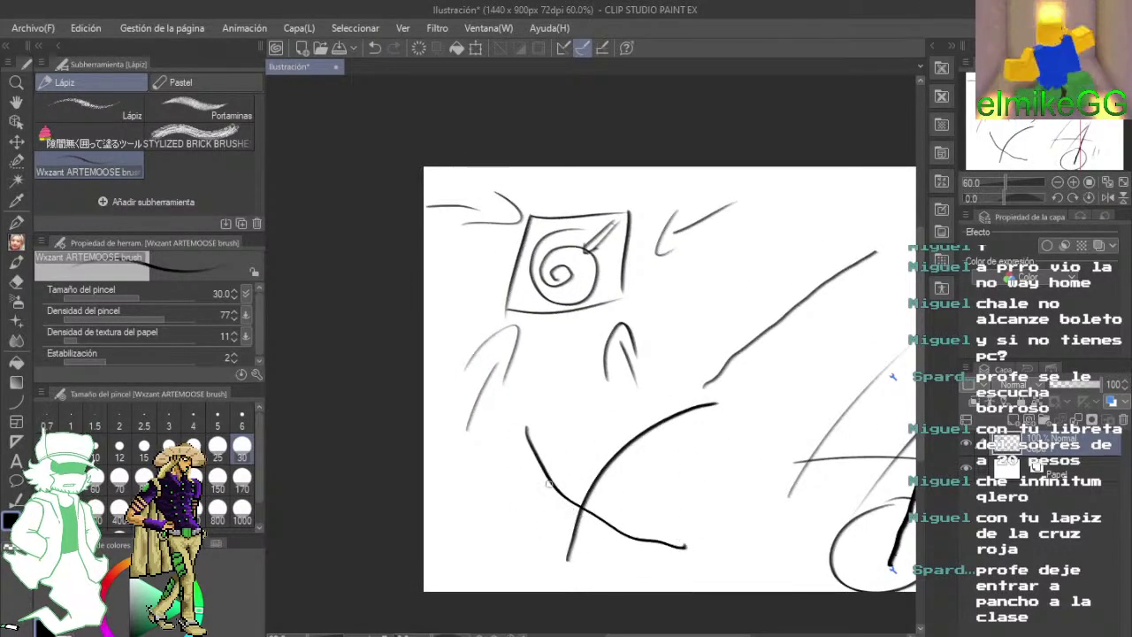
# - Undo every stroke of the spiral picture, arrows and practice lines until the canvas is blank
pyautogui.click(372, 52)
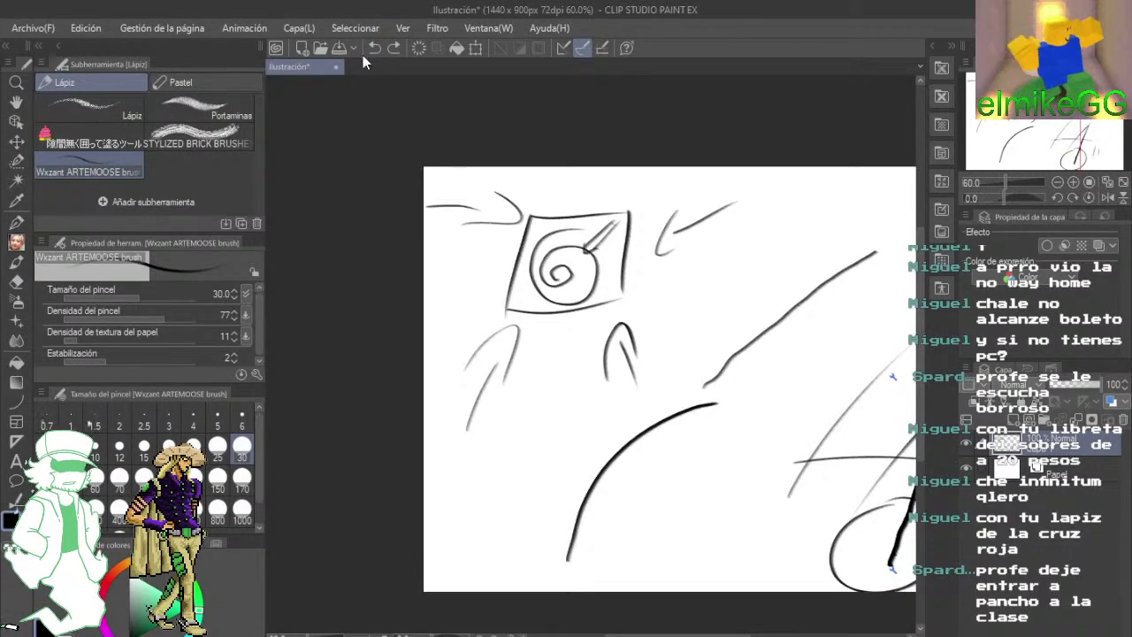
pyautogui.click(374, 51)
pyautogui.click(374, 51)
pyautogui.click(375, 51)
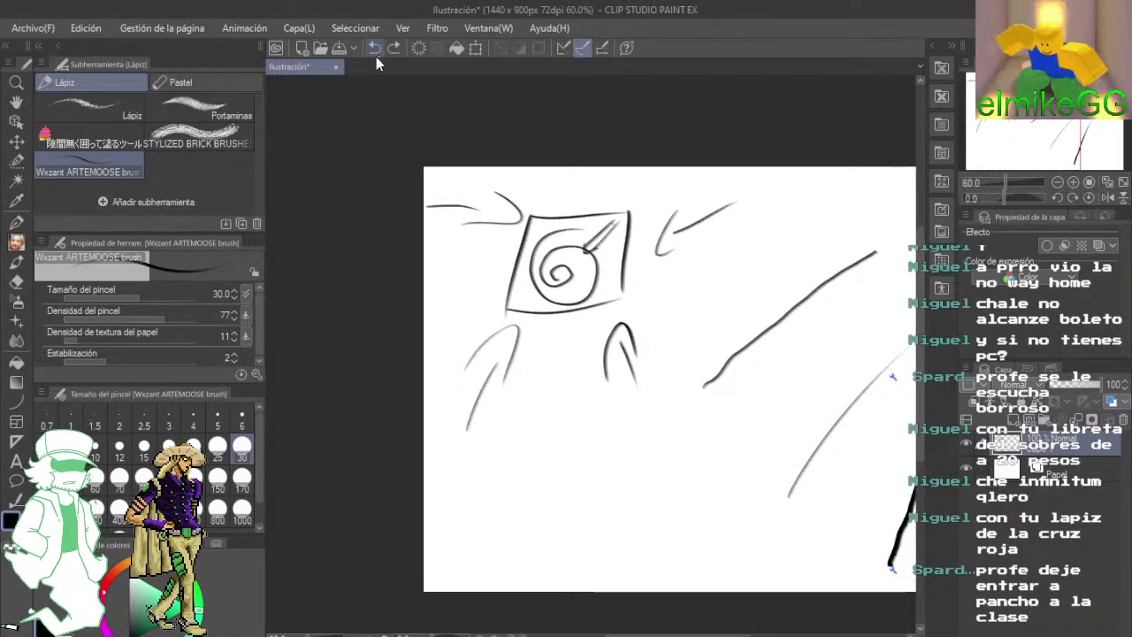
pyautogui.click(376, 53)
pyautogui.click(376, 53)
pyautogui.click(378, 53)
pyautogui.click(373, 55)
pyautogui.click(374, 49)
pyautogui.click(374, 49)
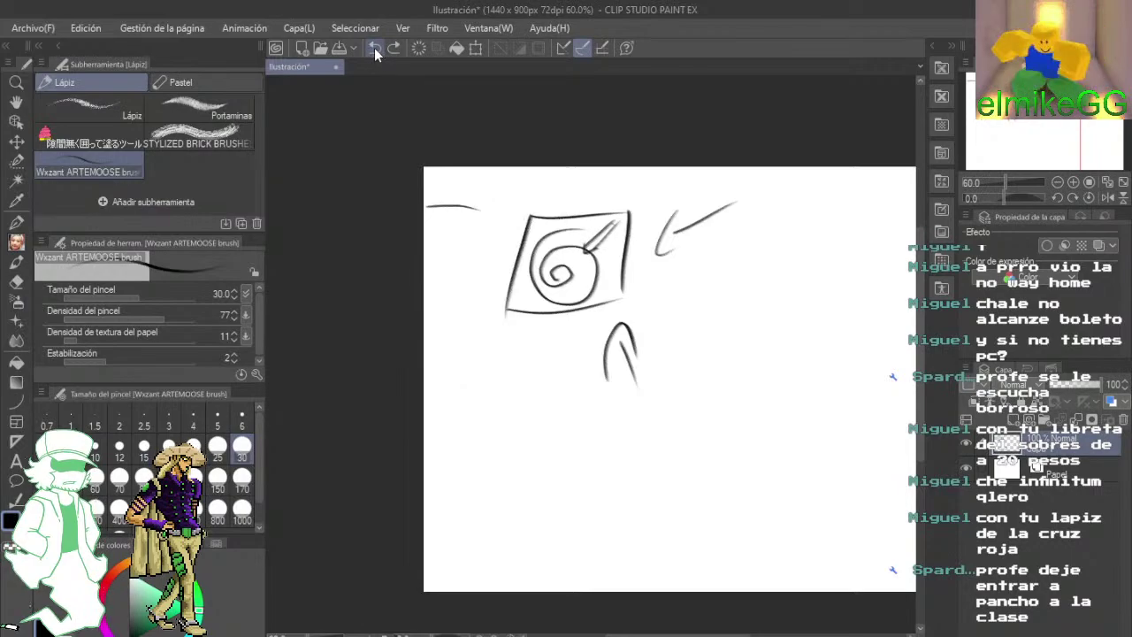
pyautogui.click(374, 49)
pyautogui.click(374, 49)
pyautogui.click(375, 51)
pyautogui.click(375, 52)
pyautogui.click(376, 53)
pyautogui.click(376, 53)
pyautogui.click(376, 53)
pyautogui.click(377, 54)
pyautogui.click(378, 54)
pyautogui.click(379, 55)
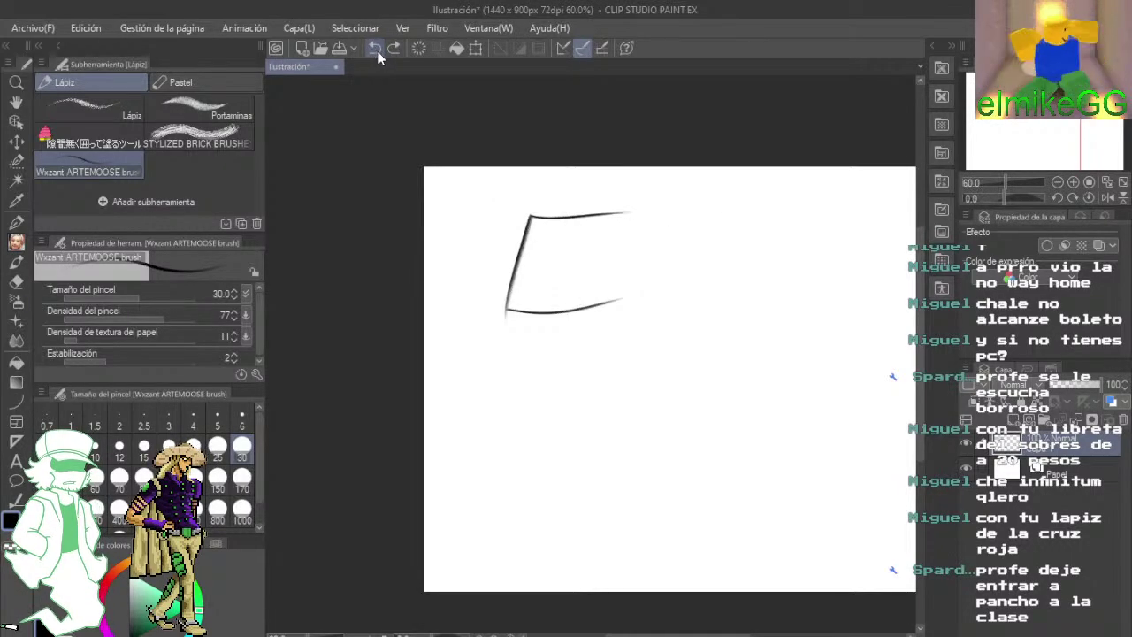
pyautogui.click(380, 56)
pyautogui.click(380, 56)
pyautogui.click(379, 58)
pyautogui.moveTo(534, 374); pyautogui.dragTo(450, 314)
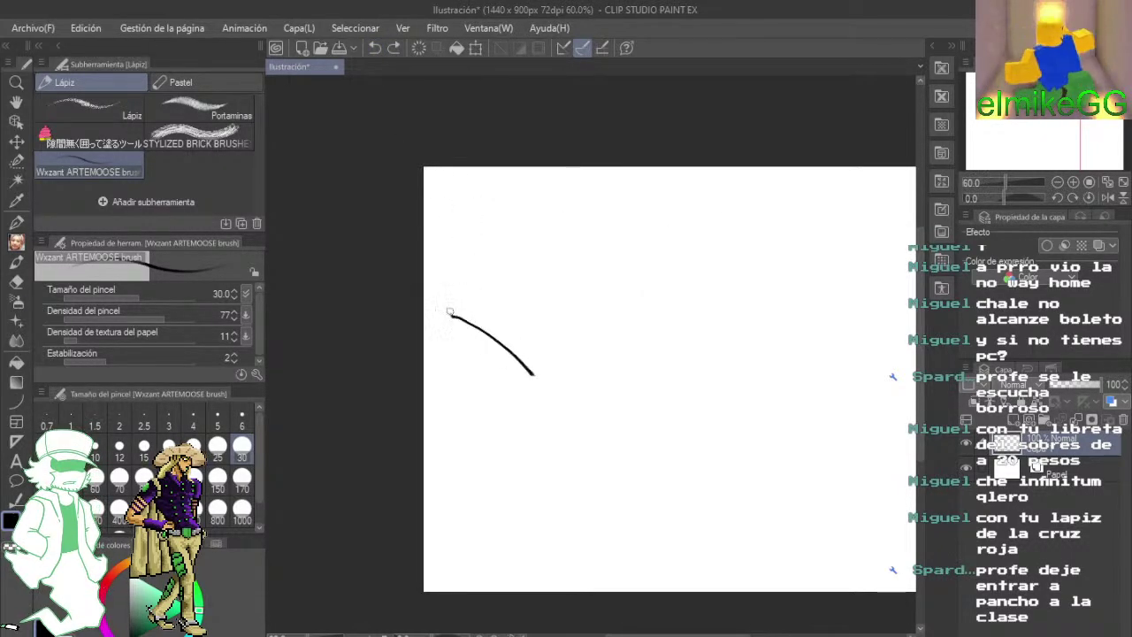
pyautogui.click(376, 51)
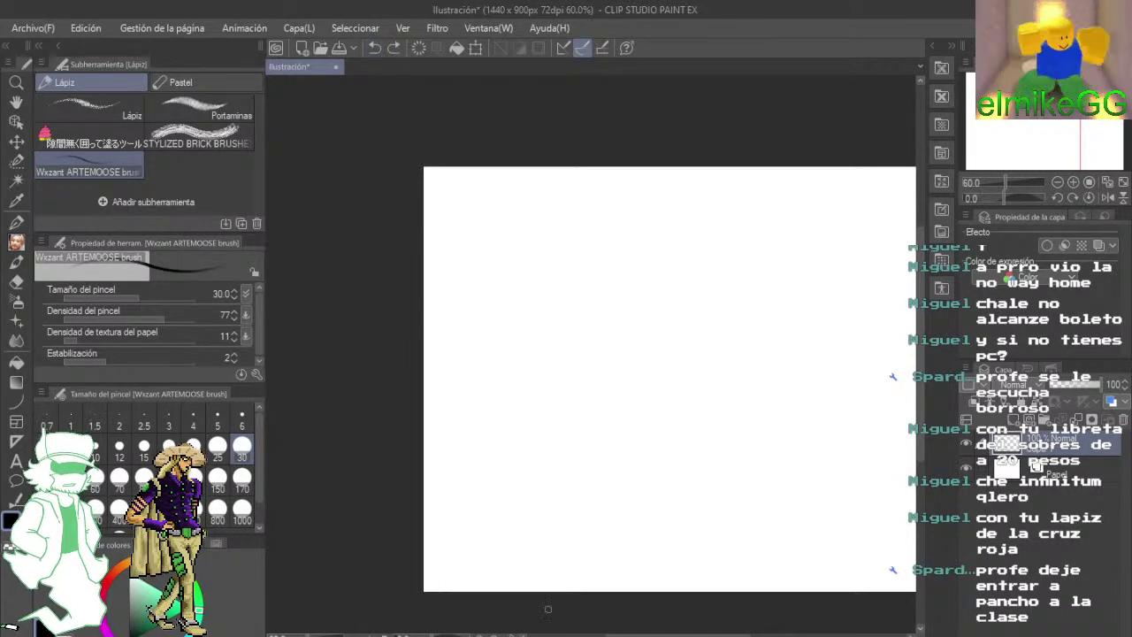
pyautogui.click(548, 635)
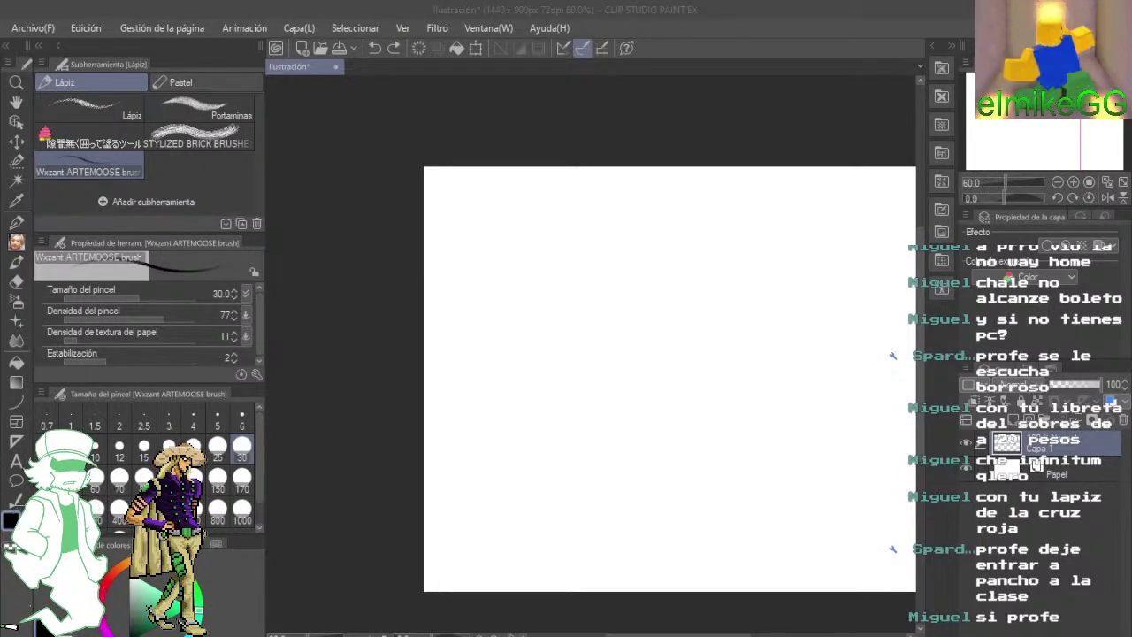
pyautogui.moveTo(635, 334); pyautogui.dragTo(485, 334)
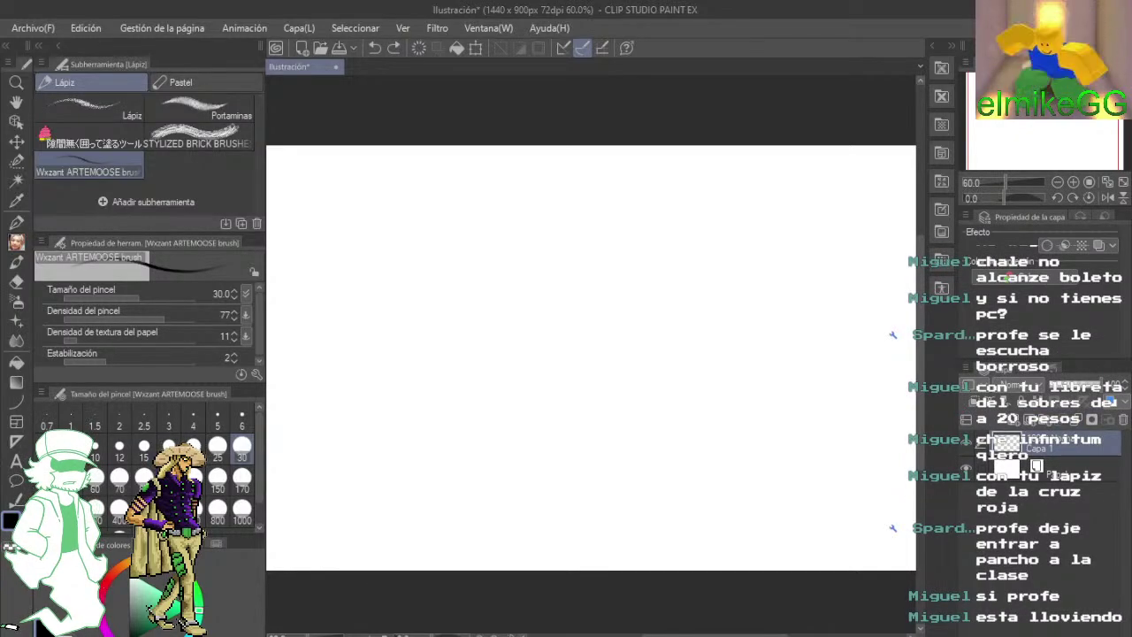
pyautogui.click(715, 634)
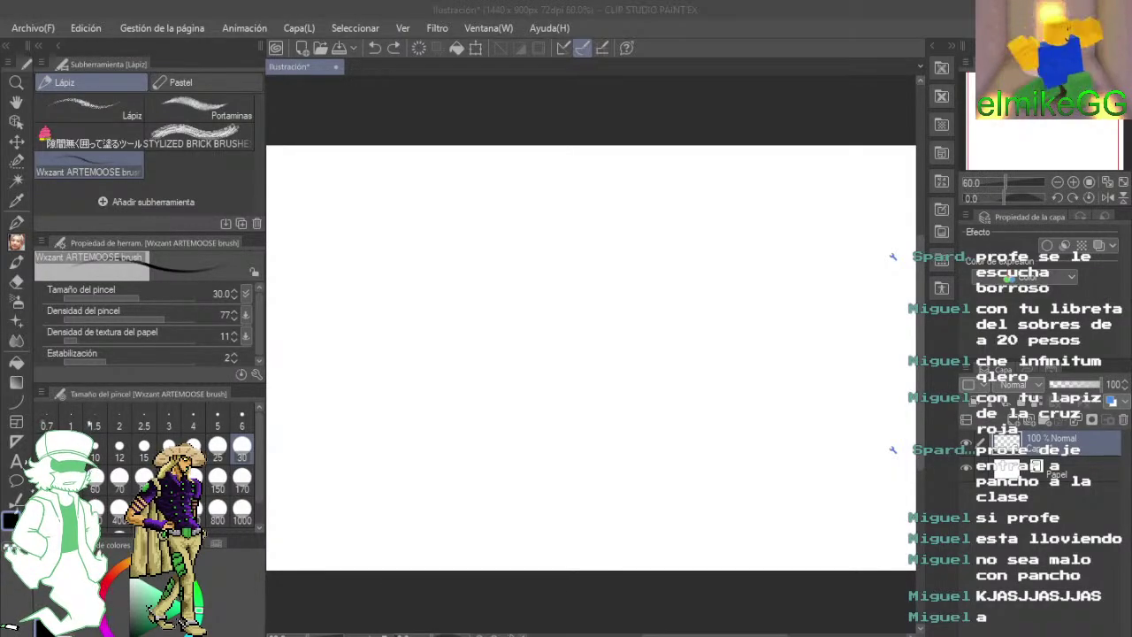
pyautogui.click(479, 409)
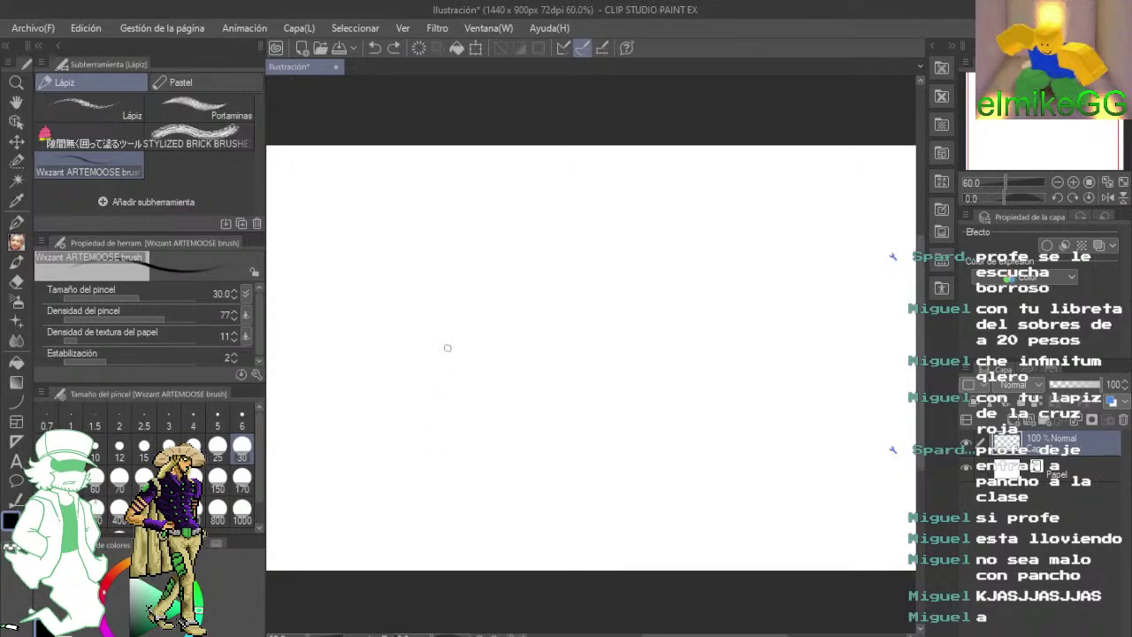
# - Draw a rough square frame in the canvas's upper middle area with a spiral inside it
pyautogui.scroll(2, 447, 349)
pyautogui.scroll(-3, 448, 351)
pyautogui.scroll(6, 545, 250)
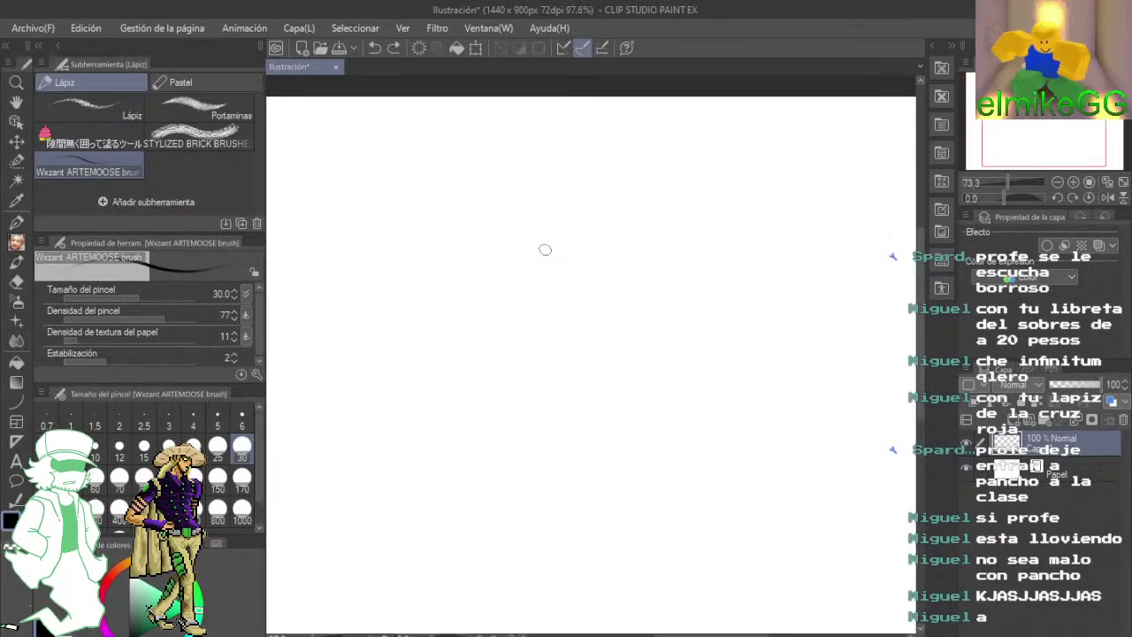
pyautogui.moveTo(546, 249); pyautogui.dragTo(573, 259)
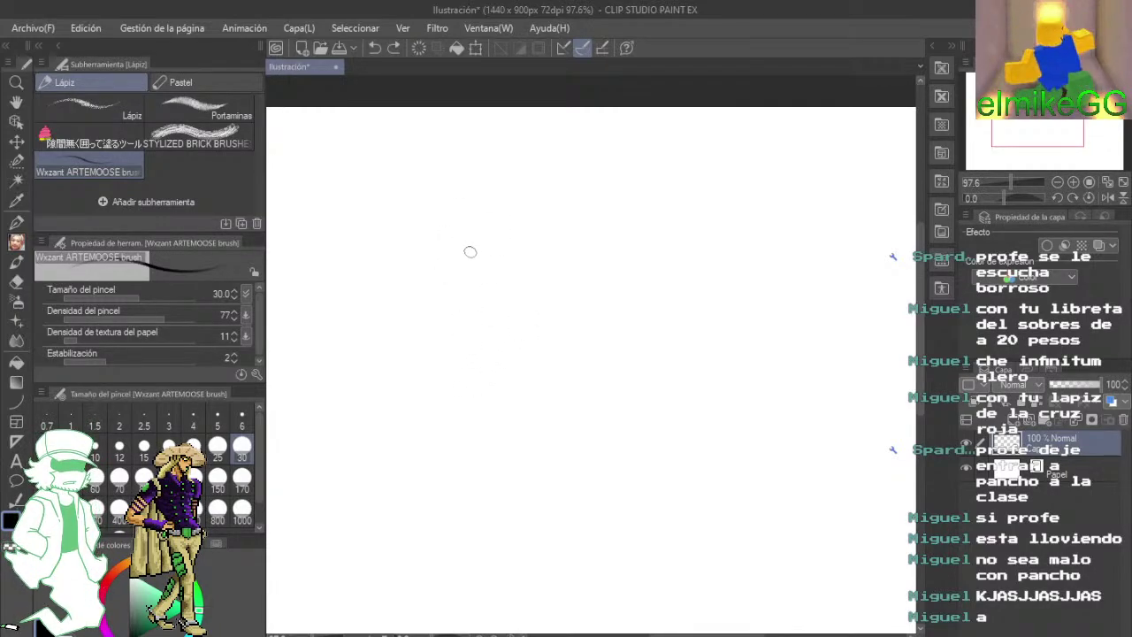
pyautogui.moveTo(469, 201)
pyautogui.mouseDown()
pyautogui.moveTo(467, 373)
pyautogui.moveTo(674, 178)
pyautogui.moveTo(655, 365)
pyautogui.mouseUp()
pyautogui.moveTo(479, 367); pyautogui.dragTo(665, 371)
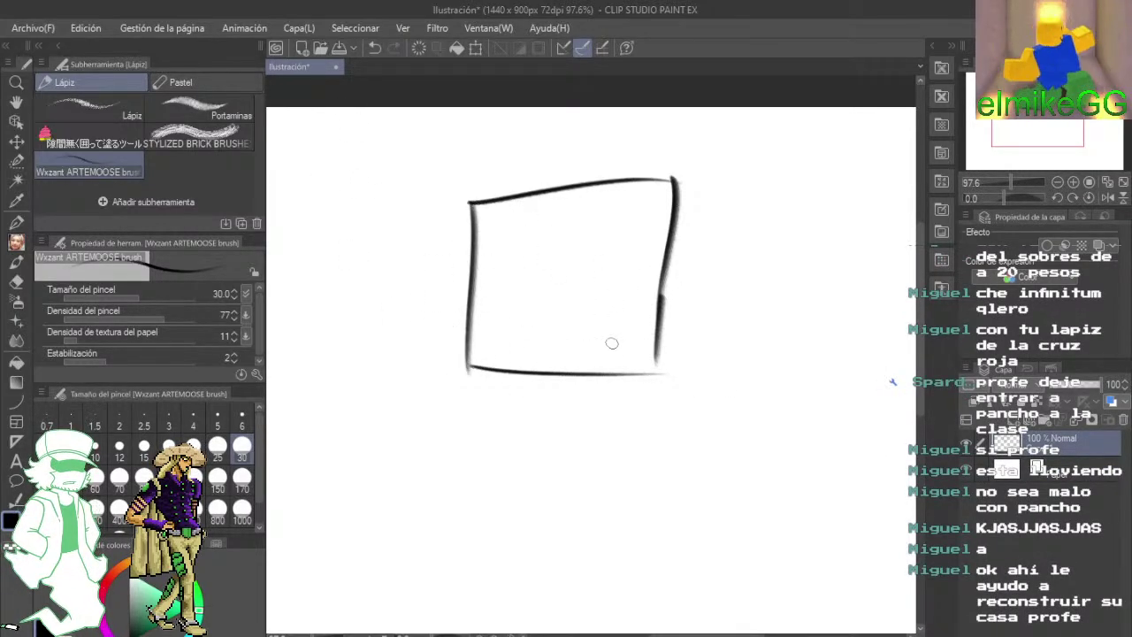
pyautogui.scroll(3, 607, 318)
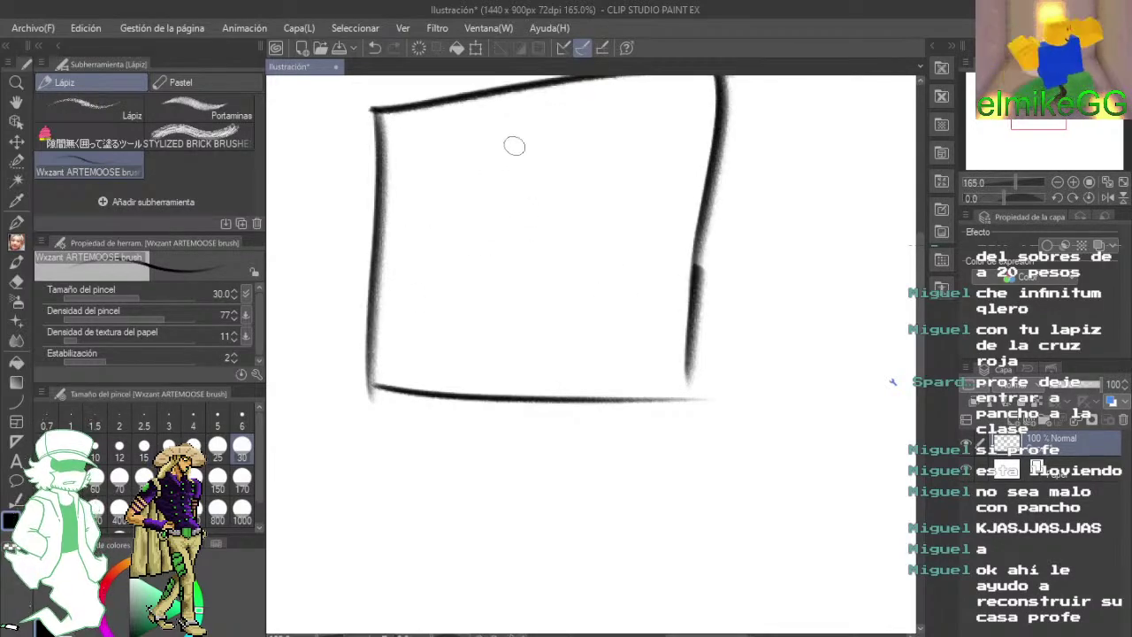
pyautogui.moveTo(536, 128)
pyautogui.mouseDown()
pyautogui.moveTo(606, 214)
pyautogui.moveTo(543, 255)
pyautogui.mouseUp()
# - Draw arrows pointing at the square frame from the right, the lower left, the upper left and below
pyautogui.scroll(-5, 536, 282)
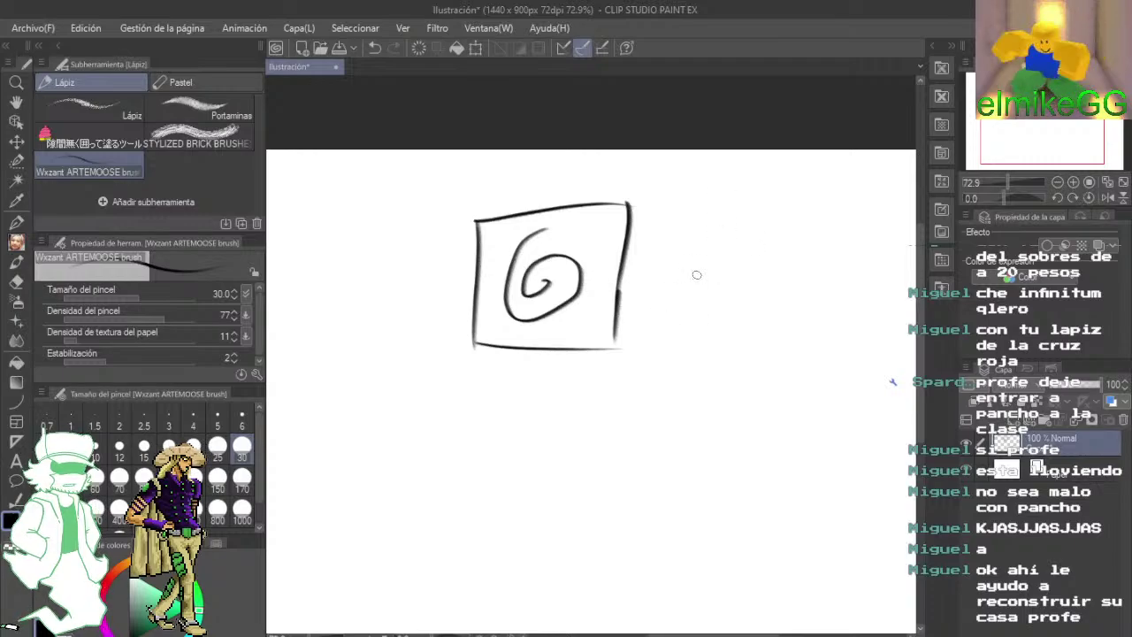
pyautogui.moveTo(664, 249); pyautogui.dragTo(752, 211)
pyautogui.moveTo(681, 221); pyautogui.dragTo(687, 282)
pyautogui.moveTo(380, 334)
pyautogui.mouseDown()
pyautogui.moveTo(455, 256)
pyautogui.moveTo(406, 276)
pyautogui.mouseUp()
pyautogui.moveTo(450, 177); pyautogui.dragTo(497, 202)
pyautogui.moveTo(469, 203); pyautogui.dragTo(527, 207)
pyautogui.moveTo(550, 410)
pyautogui.mouseDown()
pyautogui.moveTo(548, 451)
pyautogui.moveTo(564, 389)
pyautogui.moveTo(644, 331)
pyautogui.moveTo(703, 346)
pyautogui.mouseUp()
# - Look through the pen, marker, watercolour brush and eraser tools, ending back on the Wxzant ARTEMOOSE pencil brush
pyautogui.click(17, 222)
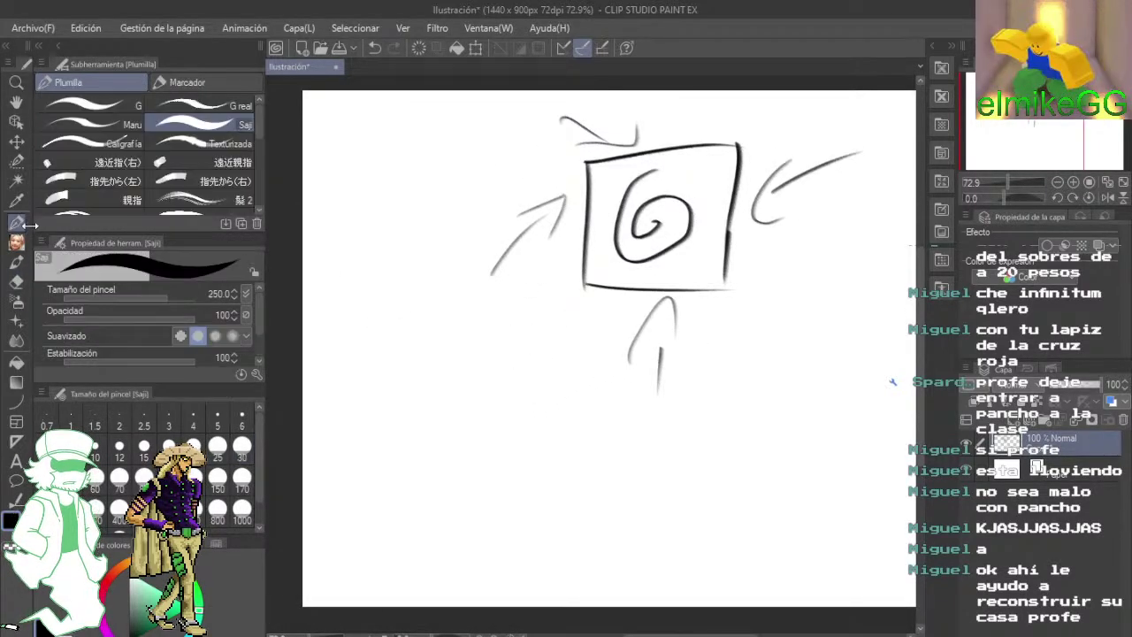
pyautogui.moveTo(264, 148); pyautogui.dragTo(251, 99)
pyautogui.click(238, 84)
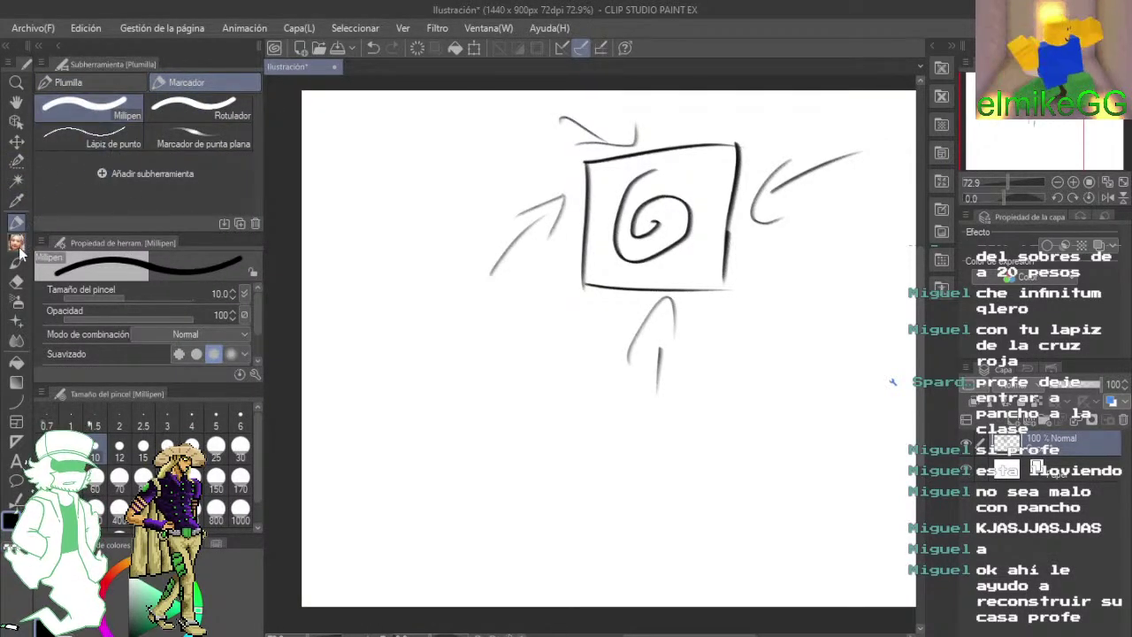
pyautogui.click(17, 261)
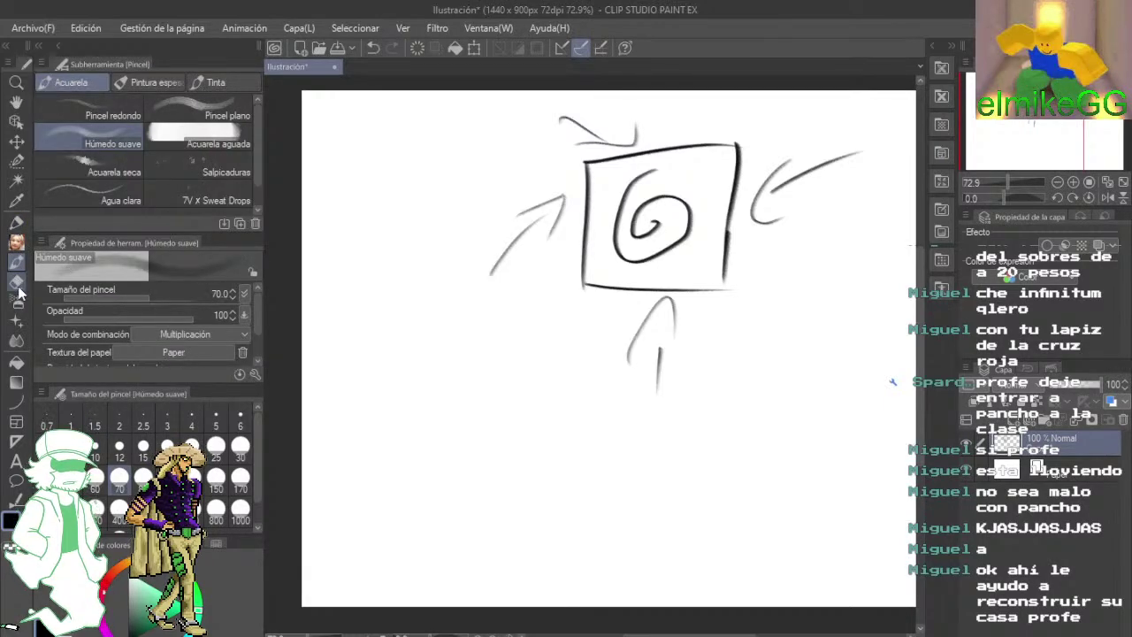
pyautogui.click(17, 282)
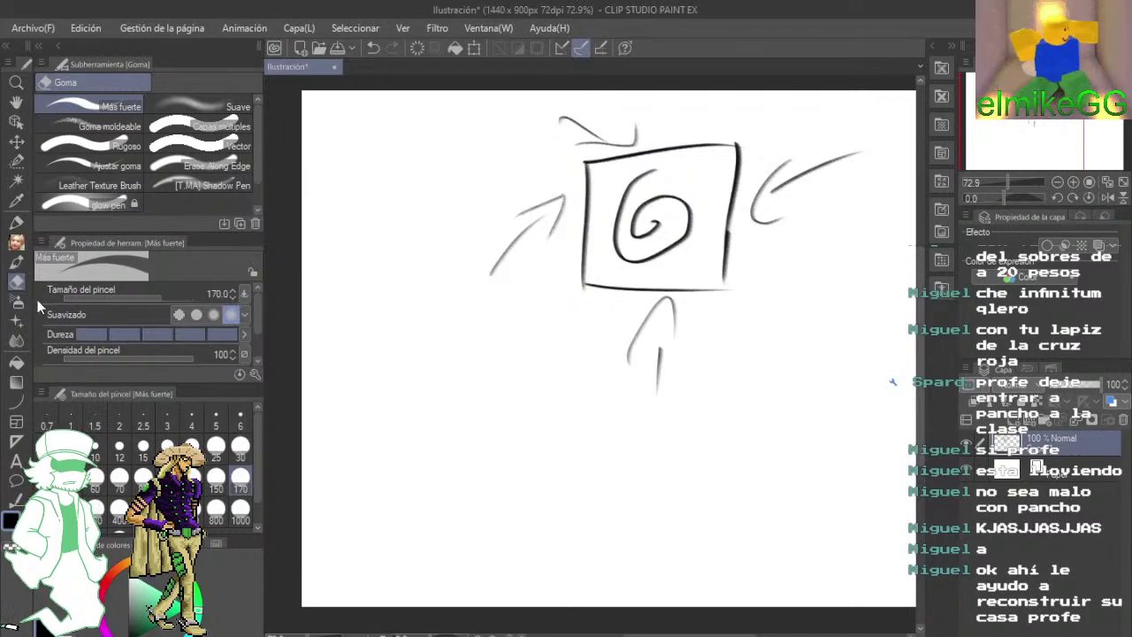
pyautogui.click(20, 248)
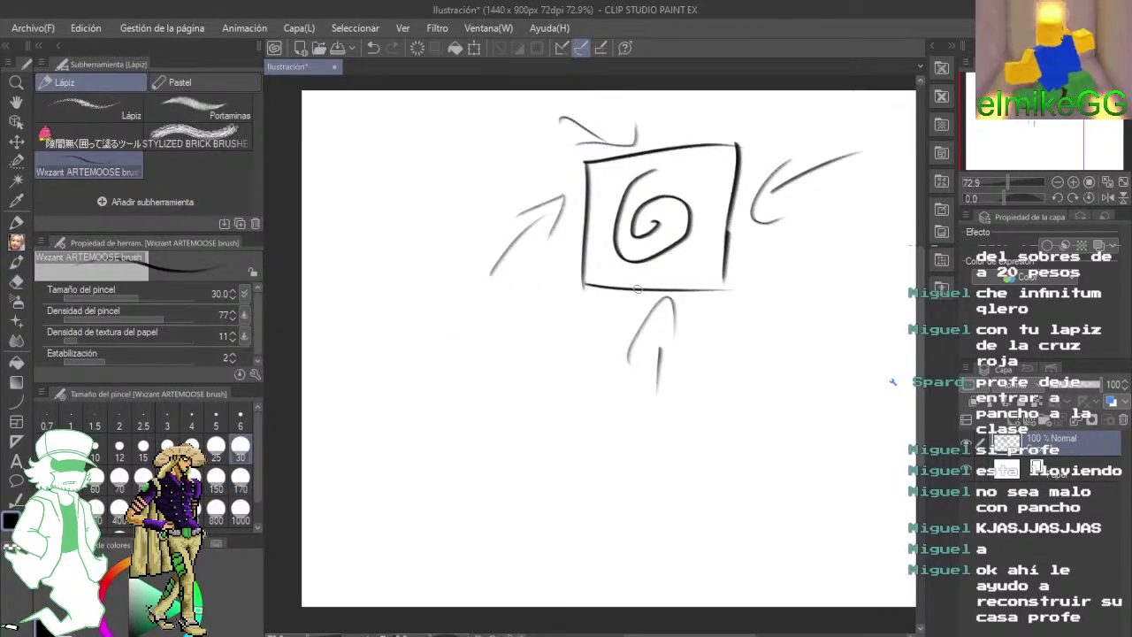
pyautogui.scroll(5, 593, 339)
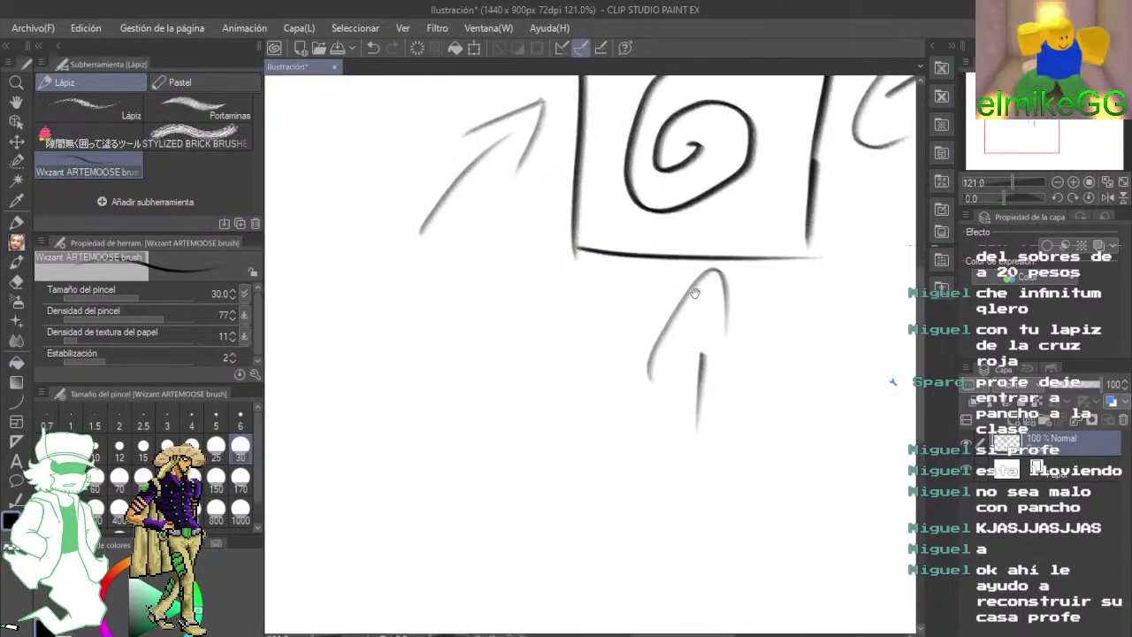
# - Draw a long wavy line on the blank area below and to the right of the framed spiral
pyautogui.moveTo(695, 295); pyautogui.dragTo(390, 433)
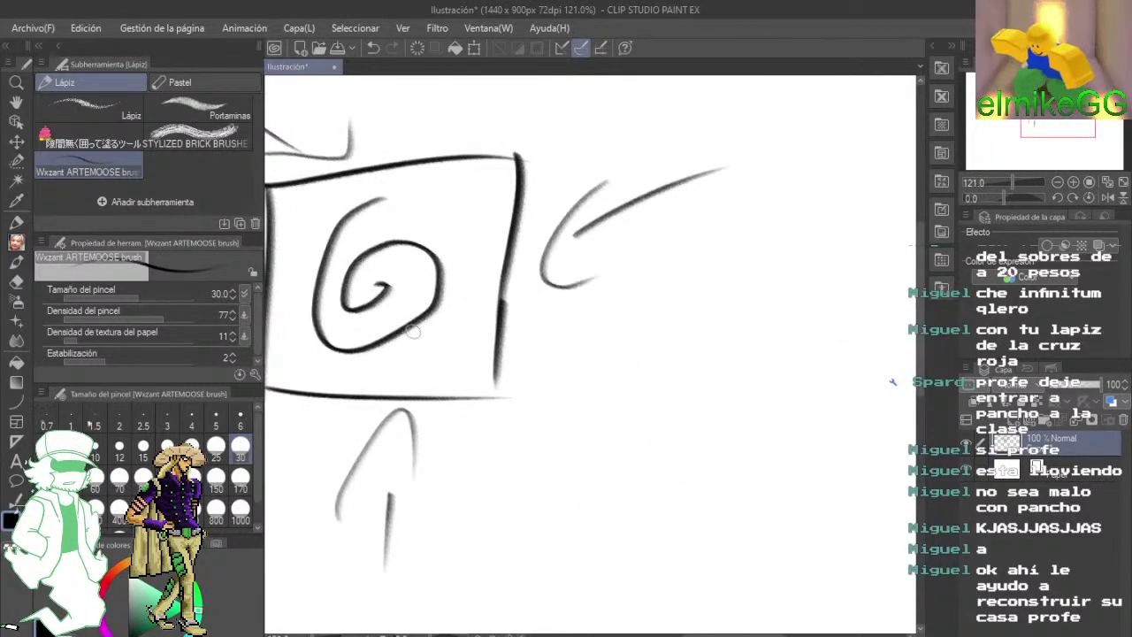
pyautogui.scroll(-1, 557, 346)
pyautogui.scroll(-1, 564, 346)
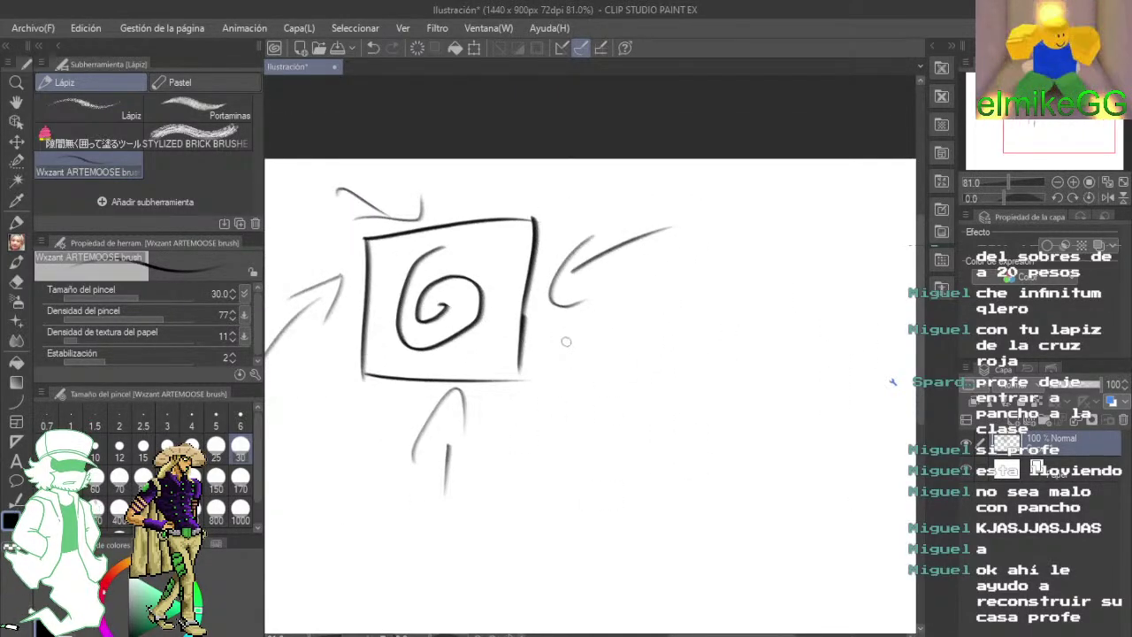
pyautogui.scroll(3, 624, 341)
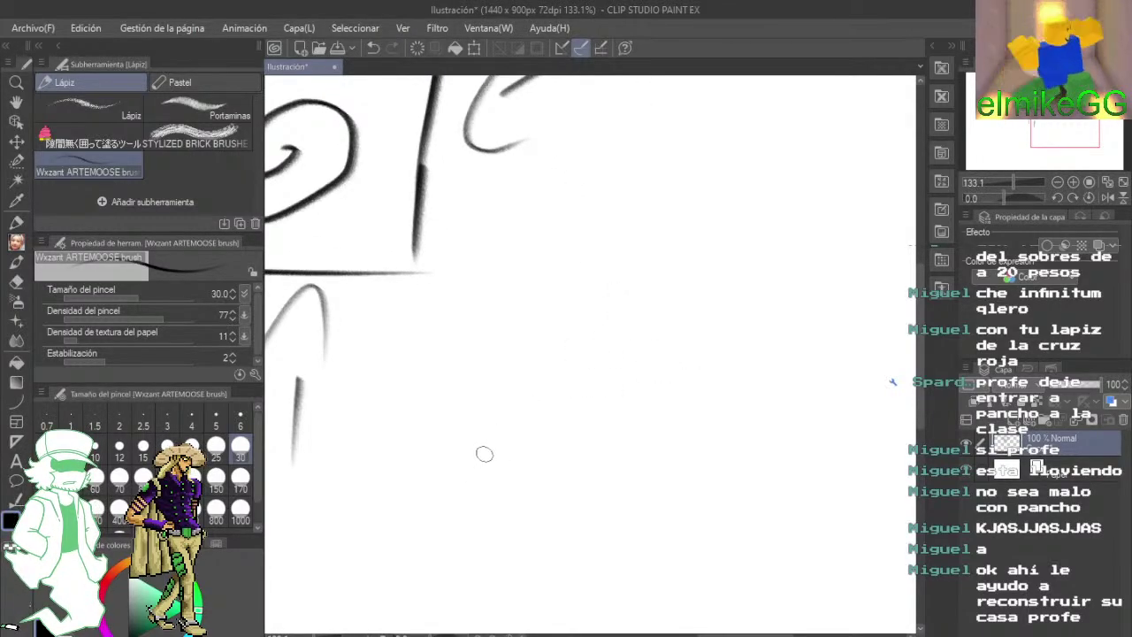
pyautogui.moveTo(485, 453)
pyautogui.mouseDown()
pyautogui.moveTo(803, 341)
pyautogui.moveTo(868, 270)
pyautogui.mouseUp()
# - Draw an oval head with a neck and sloping shoulders below the wavy line, redoing the first oval attempt
pyautogui.moveTo(826, 398)
pyautogui.mouseDown()
pyautogui.moveTo(668, 328)
pyautogui.moveTo(731, 240)
pyautogui.mouseUp()
pyautogui.moveTo(624, 268)
pyautogui.mouseDown()
pyautogui.moveTo(594, 288)
pyautogui.moveTo(590, 428)
pyautogui.moveTo(599, 405)
pyautogui.mouseUp()
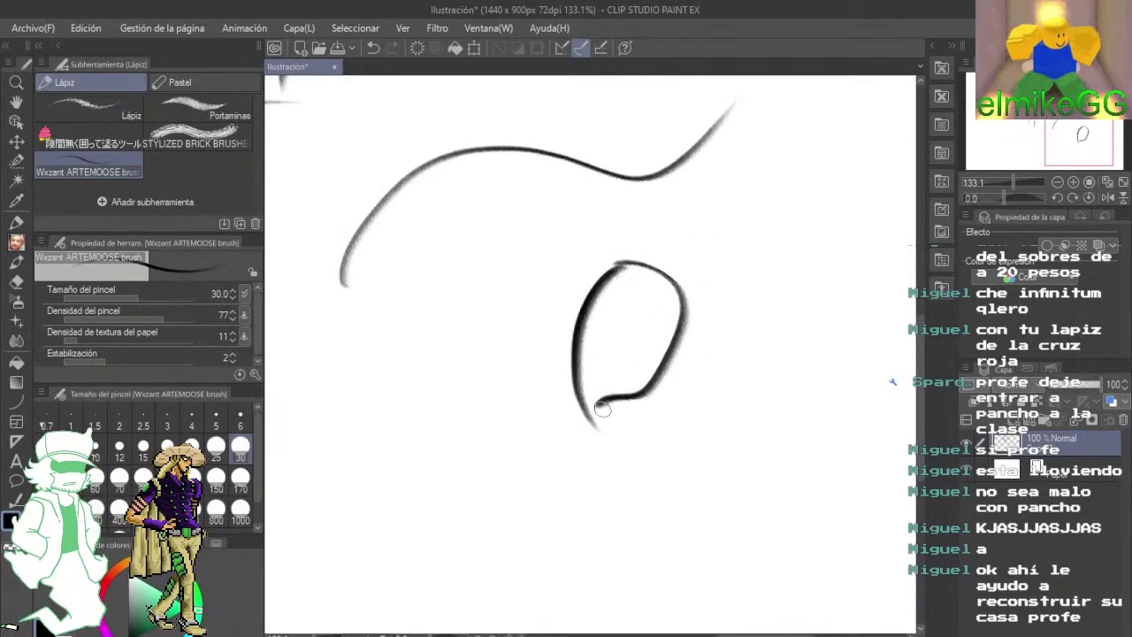
pyautogui.click(375, 50)
pyautogui.click(375, 50)
pyautogui.moveTo(698, 427)
pyautogui.mouseDown()
pyautogui.moveTo(619, 402)
pyautogui.moveTo(678, 404)
pyautogui.moveTo(640, 256)
pyautogui.moveTo(596, 321)
pyautogui.mouseUp()
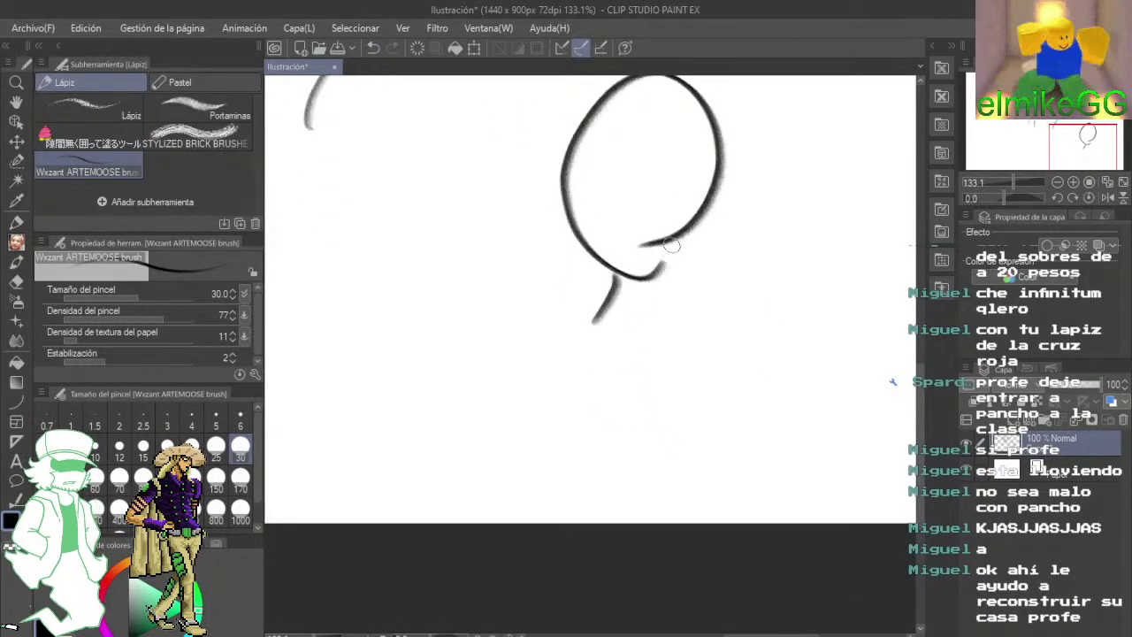
pyautogui.moveTo(671, 246); pyautogui.dragTo(691, 308)
pyautogui.moveTo(610, 294); pyautogui.dragTo(478, 380)
pyautogui.moveTo(682, 301)
pyautogui.mouseDown()
pyautogui.moveTo(800, 333)
pyautogui.moveTo(746, 314)
pyautogui.moveTo(795, 338)
pyautogui.mouseUp()
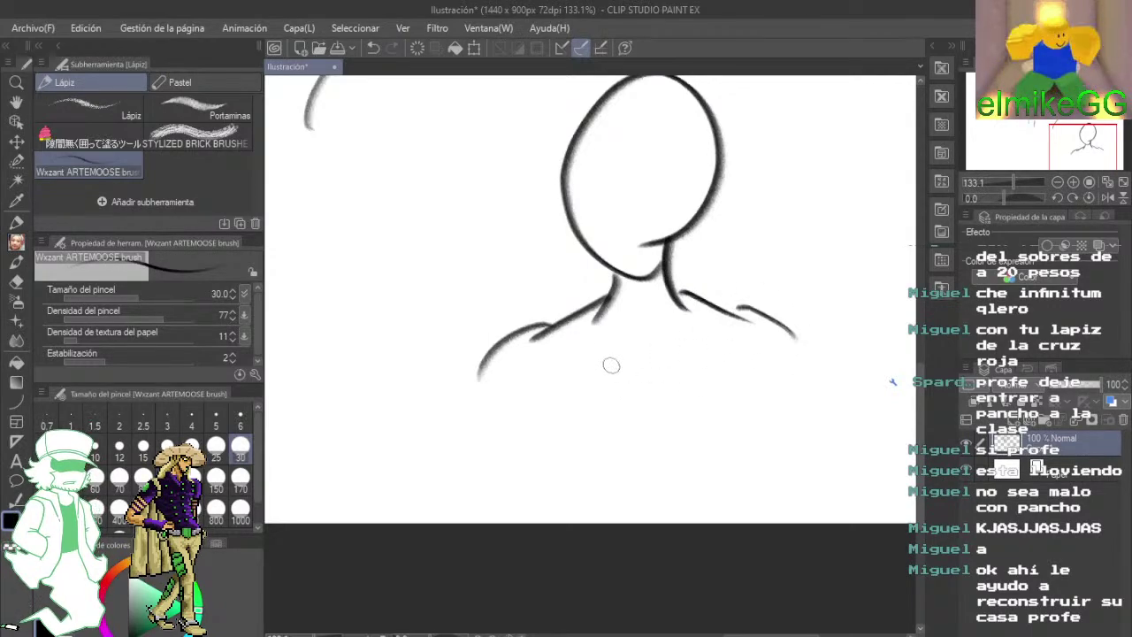
# - Add curved face guidelines, round eyes, a nose, a mouth and swept-back hair strokes to the oval head
pyautogui.moveTo(631, 99); pyautogui.dragTo(608, 256)
pyautogui.moveTo(561, 191); pyautogui.dragTo(712, 188)
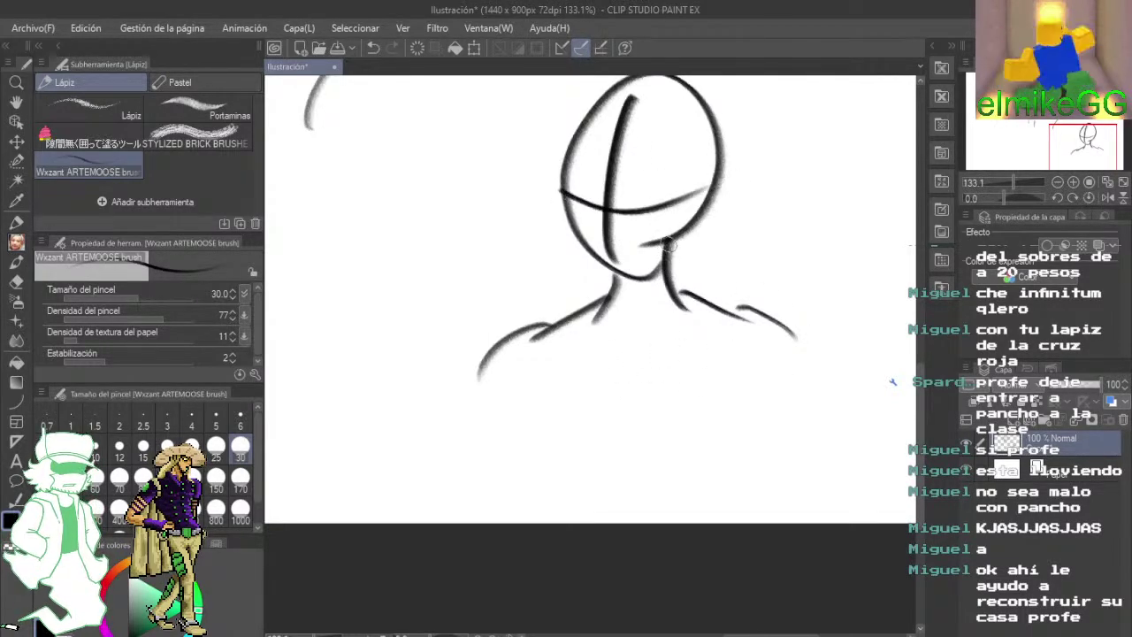
pyautogui.moveTo(658, 212)
pyautogui.mouseDown()
pyautogui.moveTo(715, 171)
pyautogui.moveTo(717, 273)
pyautogui.moveTo(656, 294)
pyautogui.mouseUp()
pyautogui.moveTo(673, 254)
pyautogui.mouseDown()
pyautogui.moveTo(714, 242)
pyautogui.moveTo(623, 234)
pyautogui.moveTo(700, 259)
pyautogui.moveTo(707, 248)
pyautogui.moveTo(629, 237)
pyautogui.moveTo(638, 252)
pyautogui.mouseUp()
pyautogui.moveTo(665, 318)
pyautogui.mouseDown()
pyautogui.moveTo(700, 299)
pyautogui.moveTo(691, 357)
pyautogui.mouseUp()
pyautogui.moveTo(766, 228); pyautogui.dragTo(576, 157)
pyautogui.moveTo(715, 194); pyautogui.dragTo(571, 246)
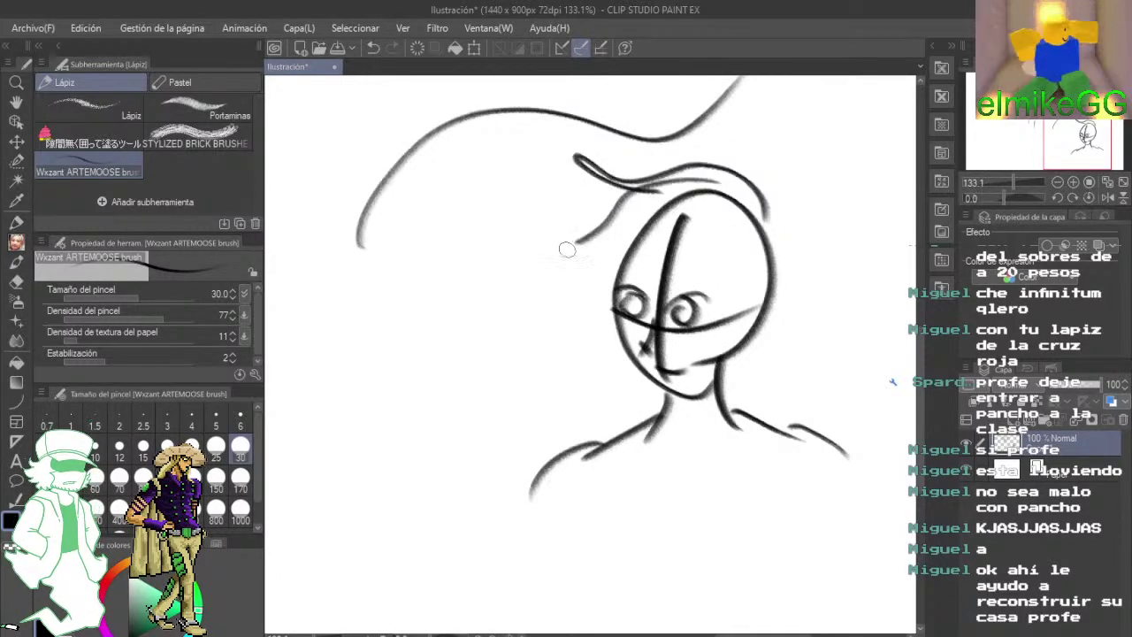
# - Undo all strokes of the portrait, from the hair and face to the head oval, keeping the wavy line
pyautogui.click(373, 48)
pyautogui.click(373, 48)
pyautogui.click(373, 47)
pyautogui.click(373, 48)
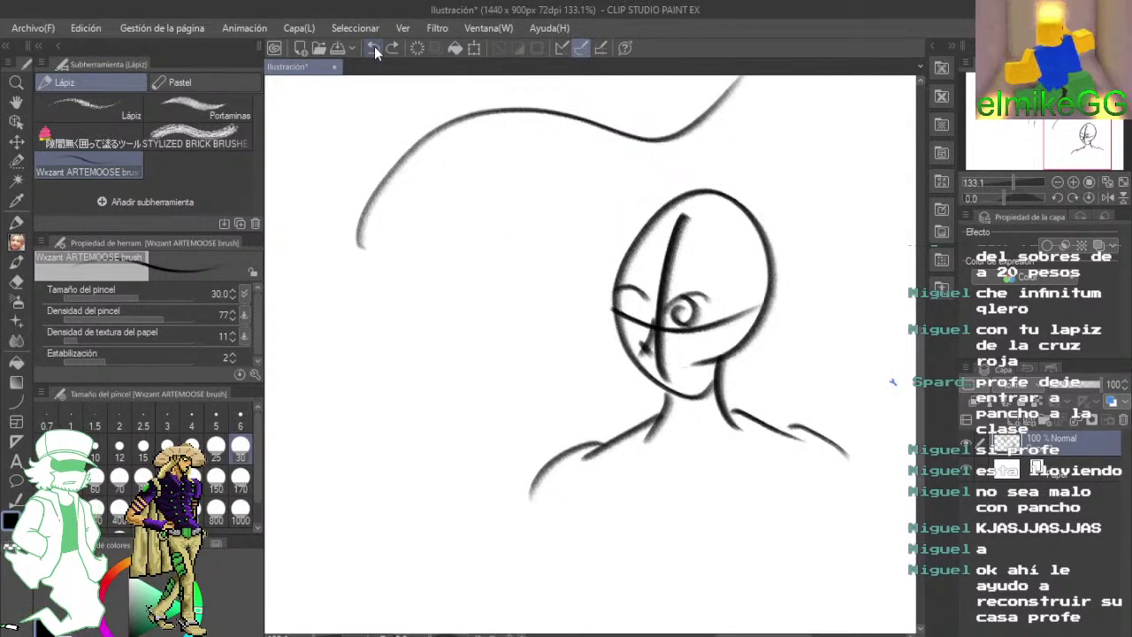
pyautogui.click(373, 51)
pyautogui.click(373, 51)
pyautogui.click(374, 50)
pyautogui.click(374, 51)
pyautogui.click(374, 51)
pyautogui.click(373, 51)
pyautogui.click(373, 50)
pyautogui.click(373, 50)
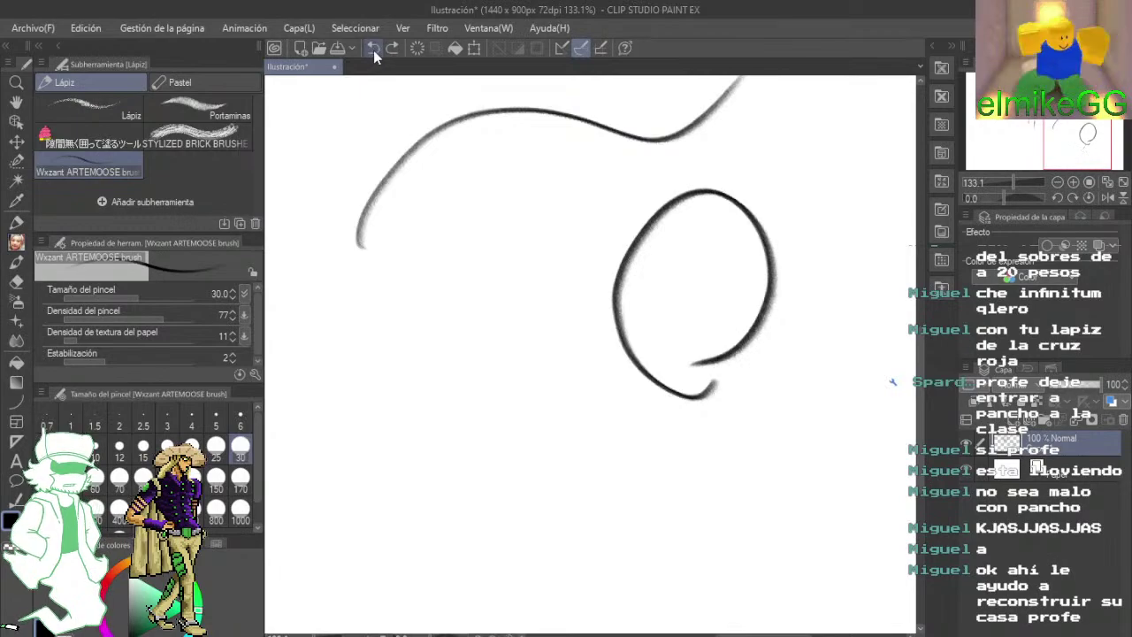
pyautogui.click(374, 52)
# - Erase the framed spiral, its arrows and the wavy line from the canvas with the Más fuerte eraser
pyautogui.moveTo(469, 192); pyautogui.dragTo(608, 432)
pyautogui.moveTo(558, 237)
pyautogui.mouseDown()
pyautogui.moveTo(508, 397)
pyautogui.moveTo(622, 225)
pyautogui.mouseUp()
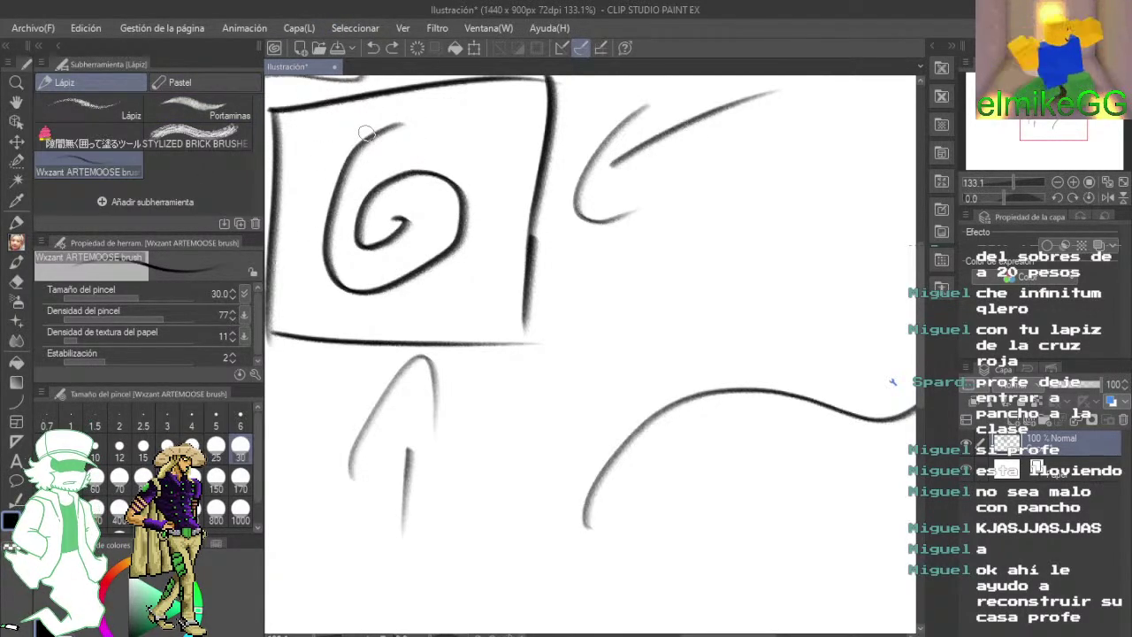
pyautogui.moveTo(599, 285); pyautogui.dragTo(447, 392)
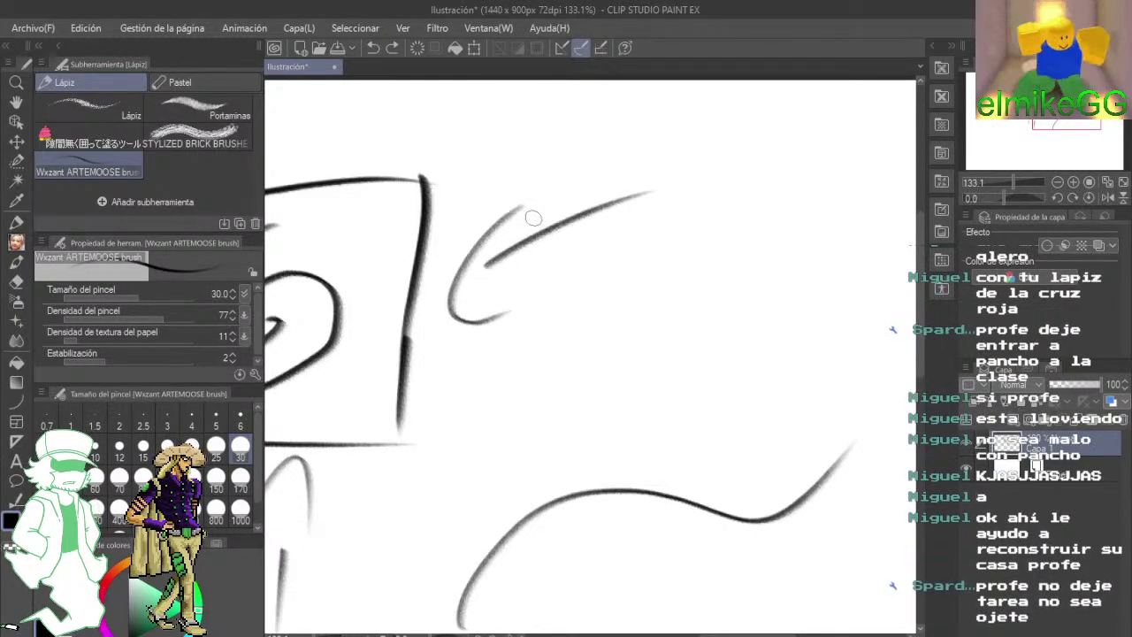
pyautogui.scroll(-6, 532, 218)
pyautogui.moveTo(530, 217)
pyautogui.mouseDown()
pyautogui.moveTo(620, 209)
pyautogui.moveTo(637, 278)
pyautogui.moveTo(663, 263)
pyautogui.mouseUp()
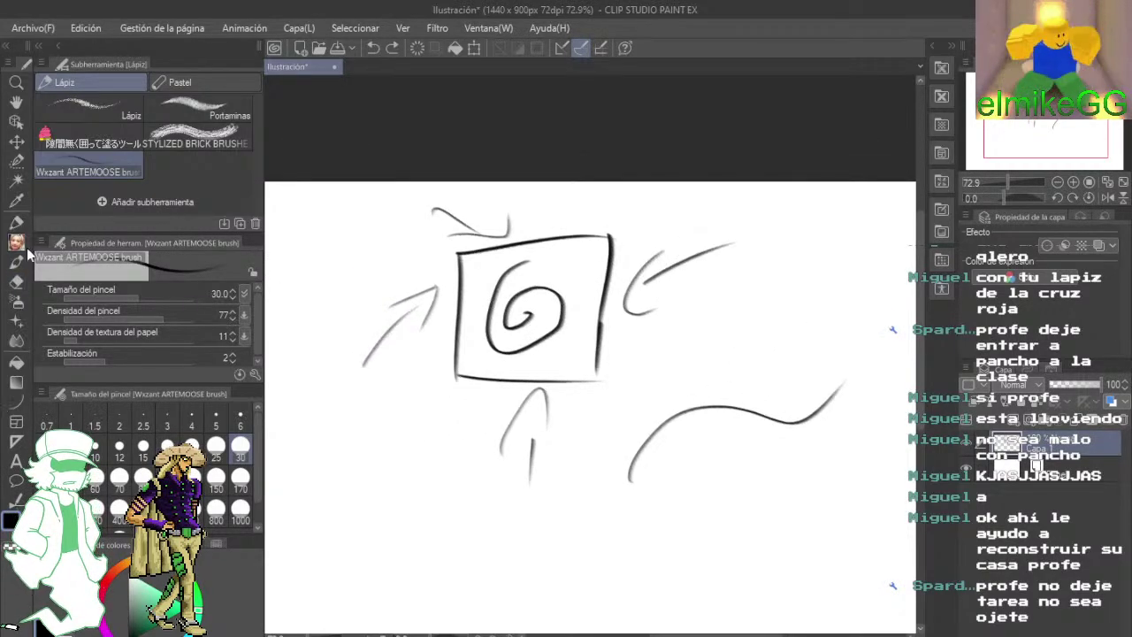
pyautogui.click(18, 282)
pyautogui.moveTo(484, 241)
pyautogui.mouseDown()
pyautogui.moveTo(479, 272)
pyautogui.moveTo(458, 283)
pyautogui.moveTo(508, 339)
pyautogui.moveTo(609, 355)
pyautogui.moveTo(660, 302)
pyautogui.moveTo(568, 326)
pyautogui.moveTo(514, 407)
pyautogui.moveTo(634, 375)
pyautogui.moveTo(654, 355)
pyautogui.moveTo(602, 429)
pyautogui.moveTo(791, 428)
pyautogui.moveTo(675, 435)
pyautogui.mouseUp()
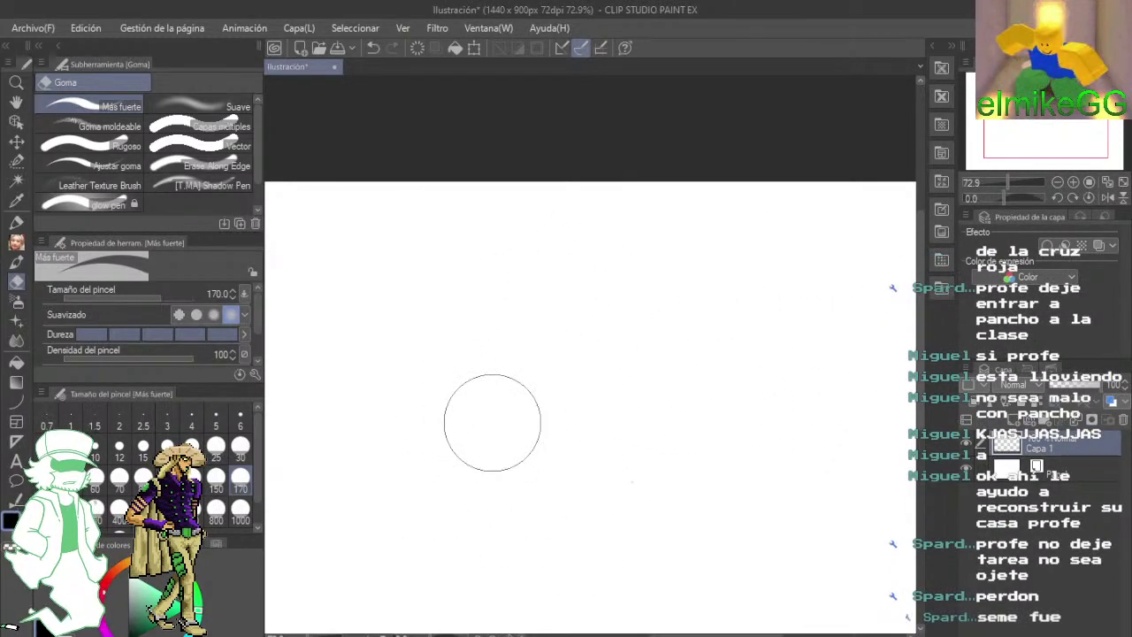
# - Try a large freehand loop with the Wxzant ARTEMOOSE pencil brush and undo it
pyautogui.click(17, 243)
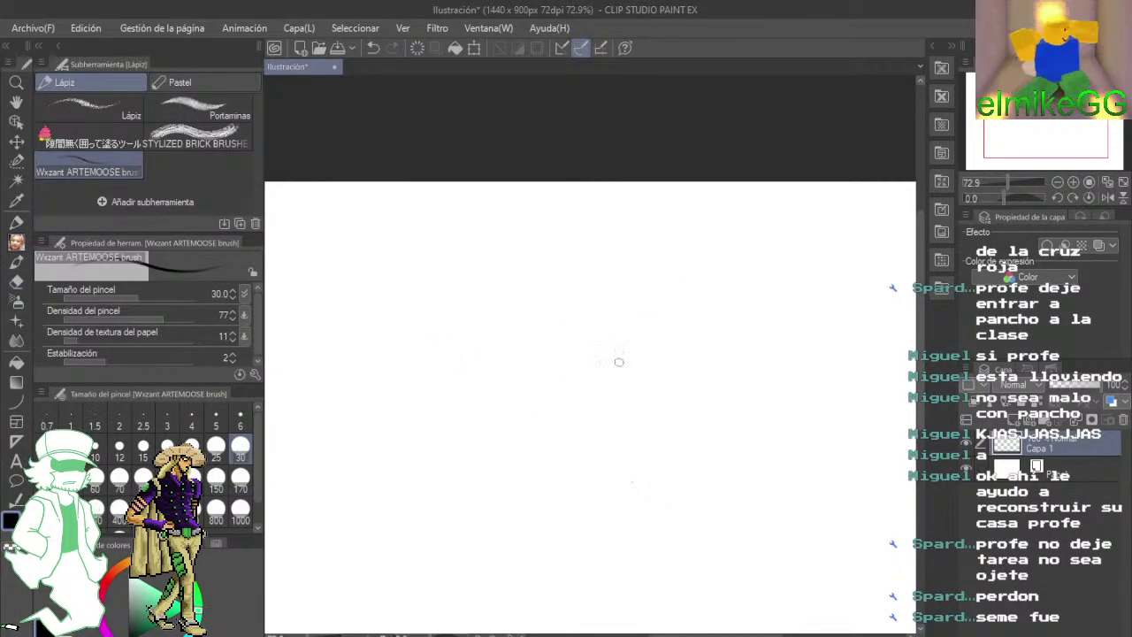
pyautogui.moveTo(579, 339); pyautogui.dragTo(491, 522)
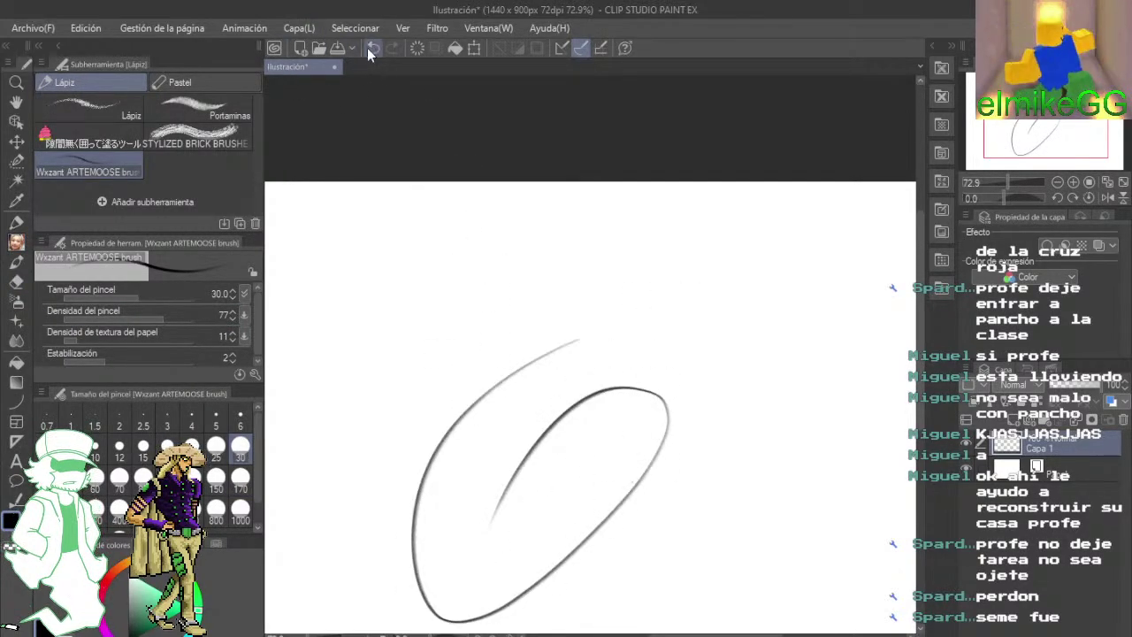
pyautogui.hotkey('ctrl', 'z')
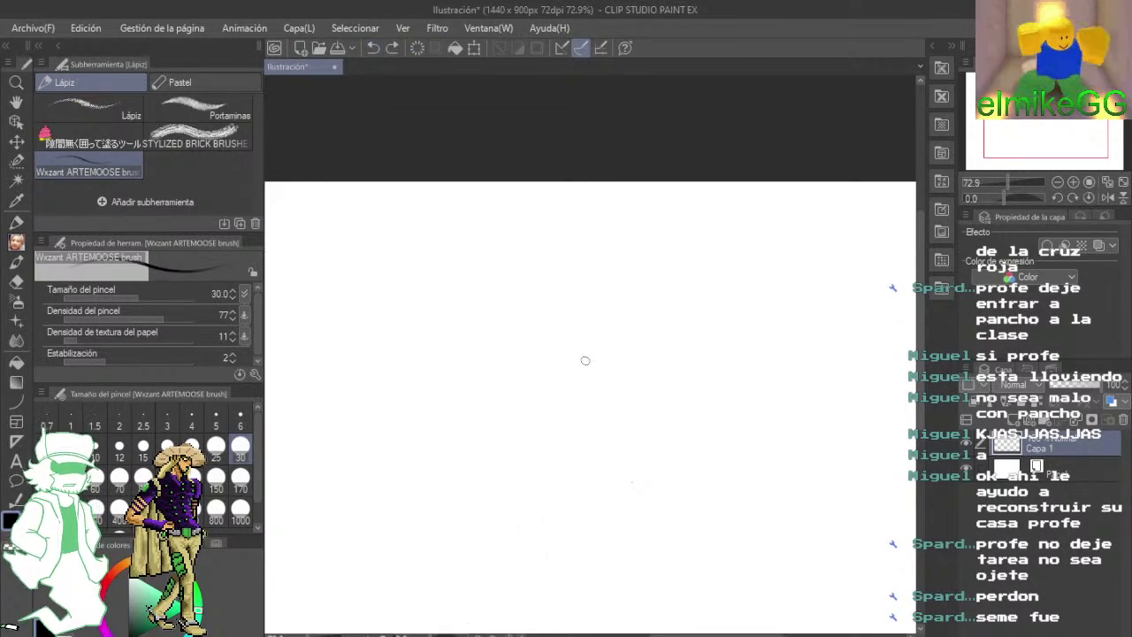
pyautogui.scroll(-3, 557, 354)
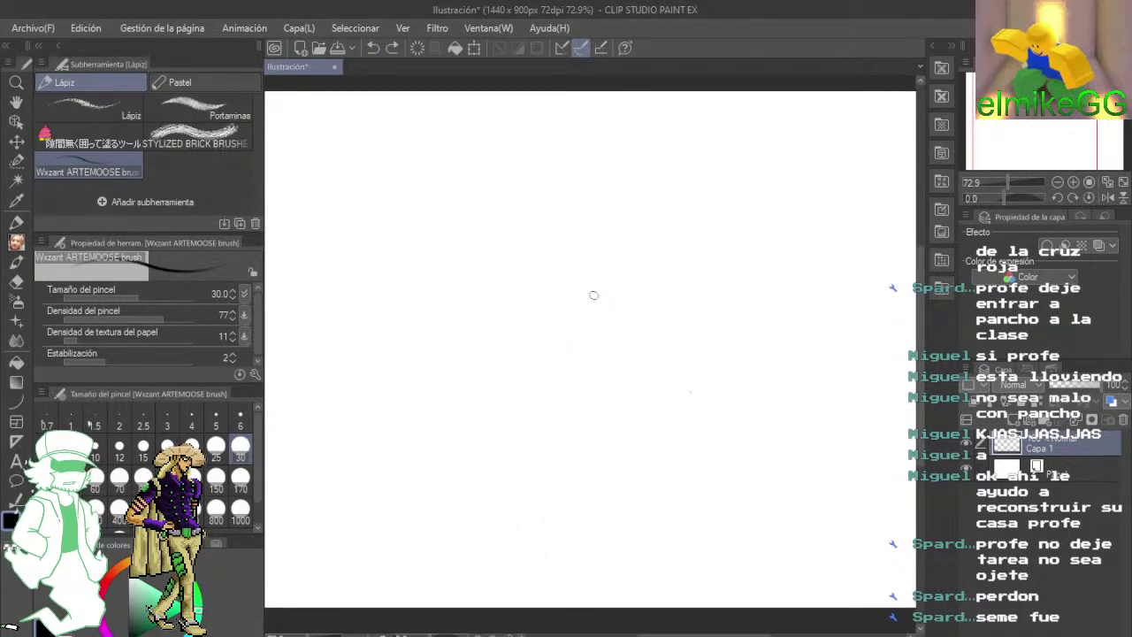
pyautogui.scroll(-3, 594, 296)
pyautogui.scroll(1, 592, 298)
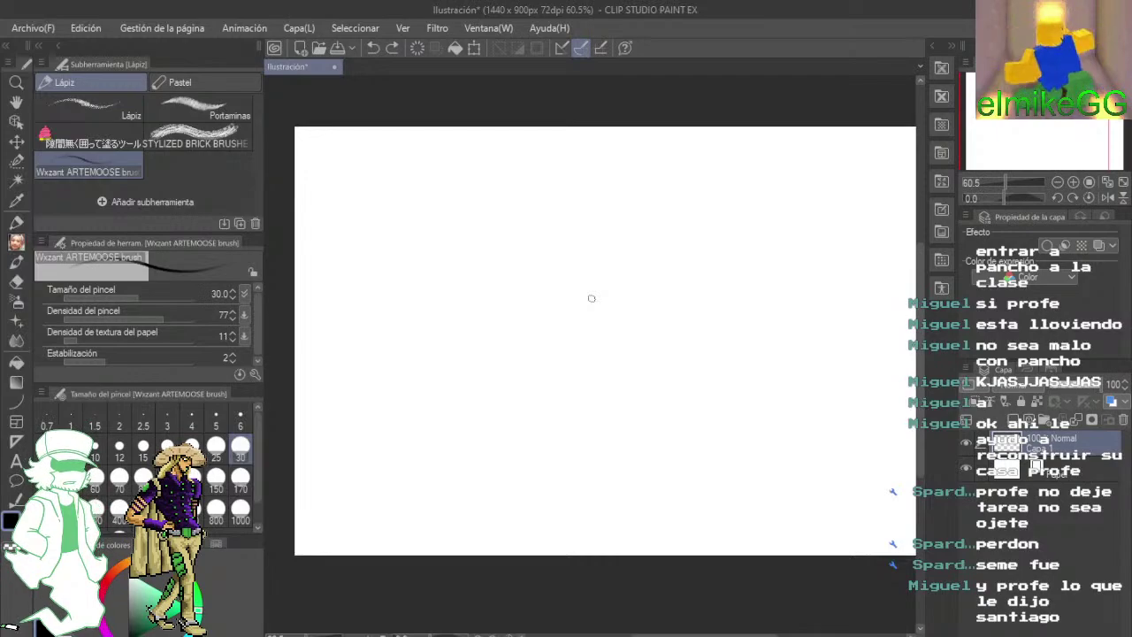
pyautogui.scroll(3, 592, 298)
pyautogui.scroll(-2, 591, 299)
pyautogui.scroll(-1, 592, 299)
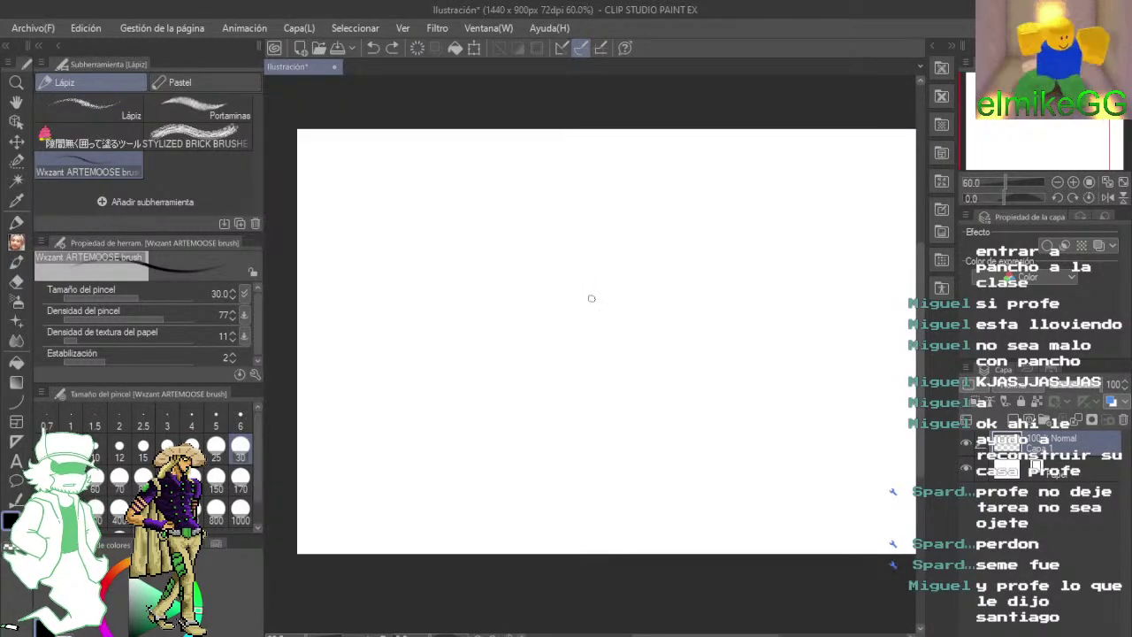
pyautogui.moveTo(584, 273); pyautogui.dragTo(529, 304)
pyautogui.scroll(-2, 524, 269)
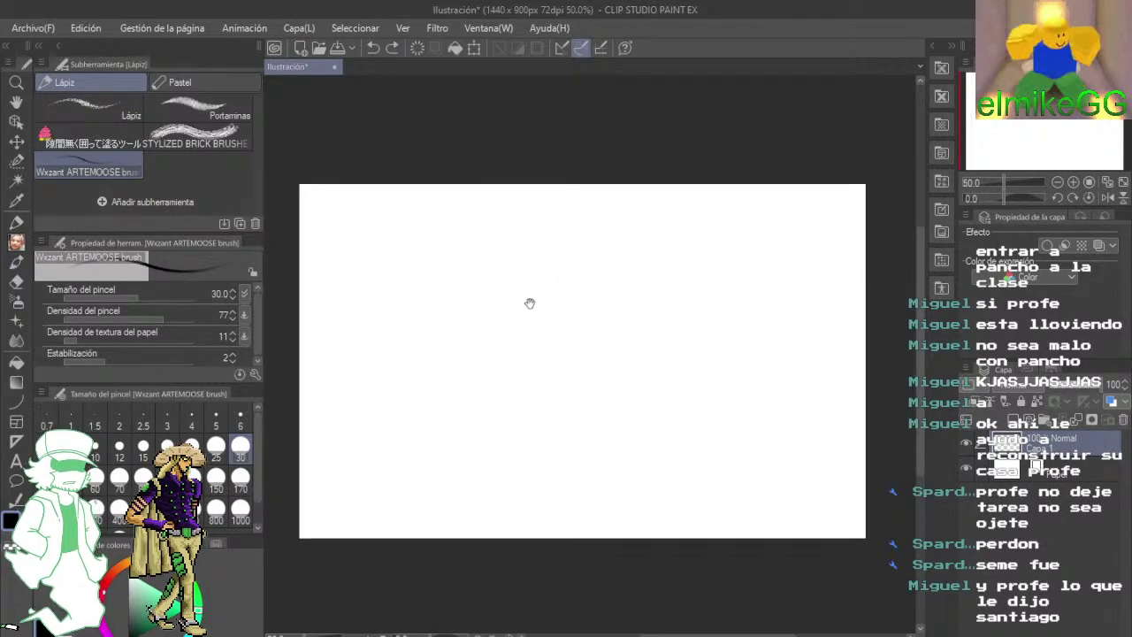
pyautogui.scroll(1, 505, 292)
pyautogui.scroll(1, 453, 299)
pyautogui.scroll(-2, 453, 299)
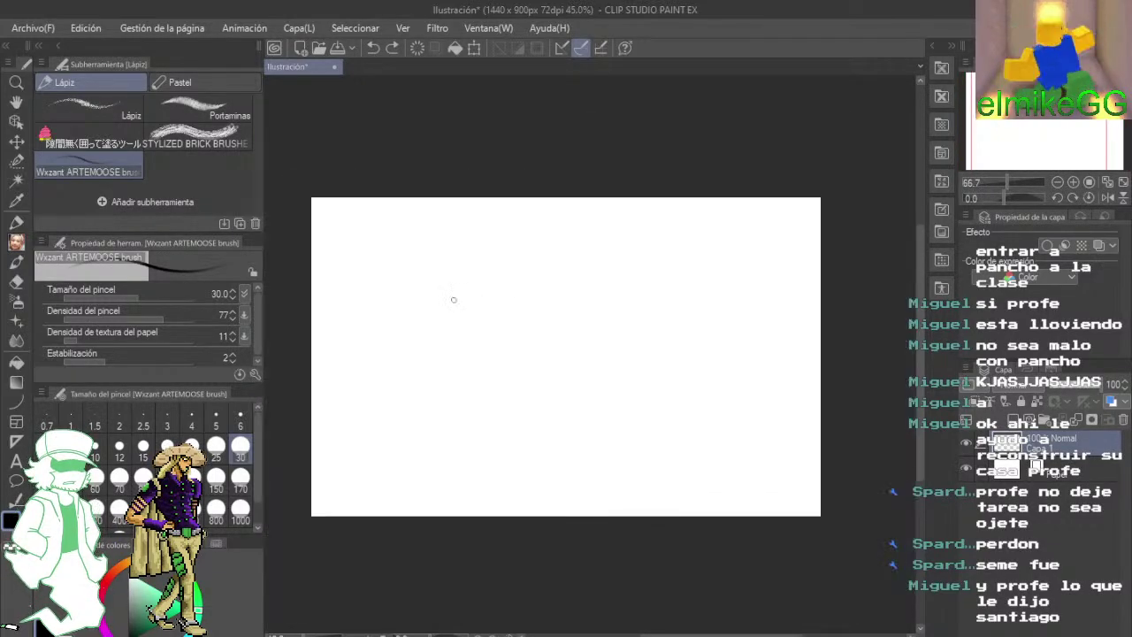
pyautogui.scroll(1, 453, 299)
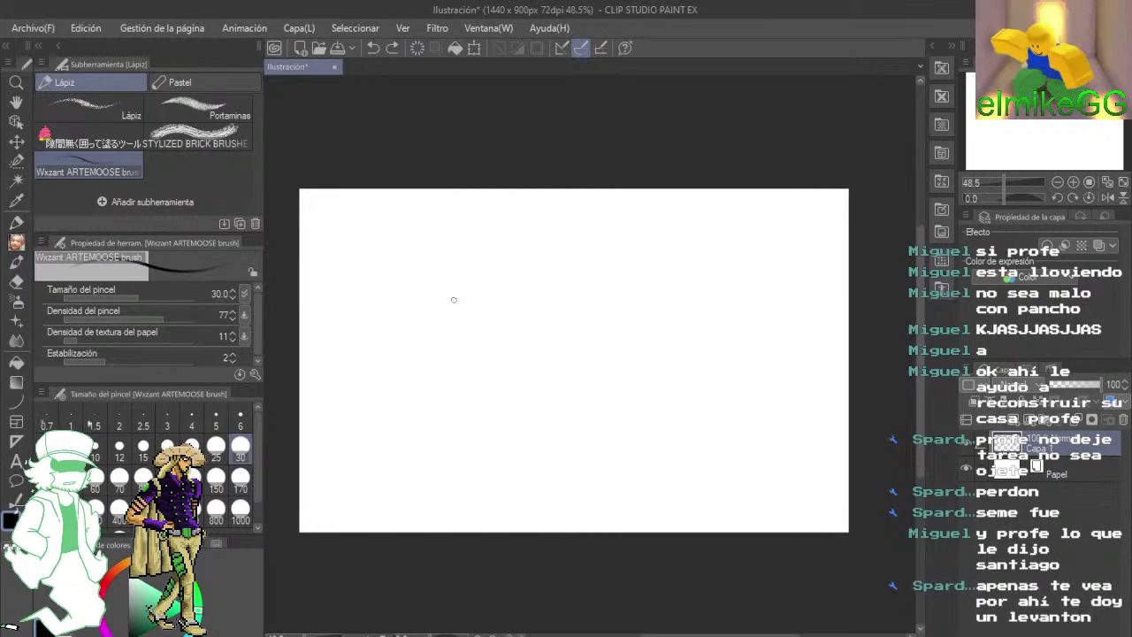
pyautogui.scroll(1, 451, 277)
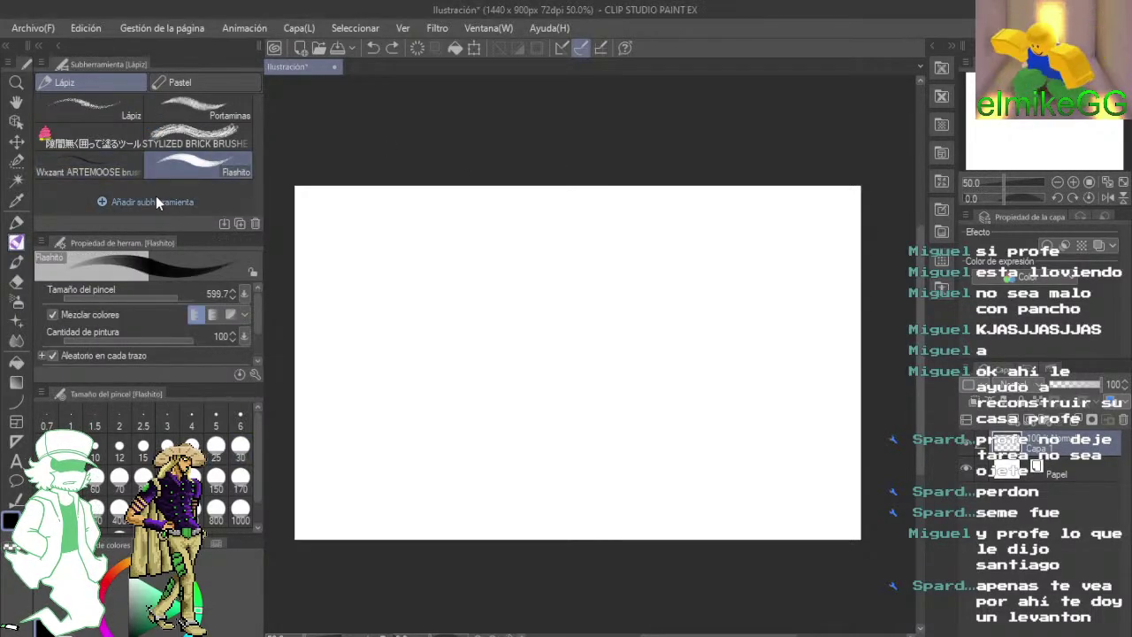
# - Paint several broad, overlapping black strokes across the middle of the canvas with the Flashito brush
pyautogui.moveTo(521, 291)
pyautogui.mouseDown()
pyautogui.moveTo(600, 279)
pyautogui.moveTo(607, 398)
pyautogui.moveTo(570, 439)
pyautogui.mouseUp()
pyautogui.moveTo(473, 323); pyautogui.dragTo(590, 495)
pyautogui.moveTo(572, 451); pyautogui.dragTo(603, 291)
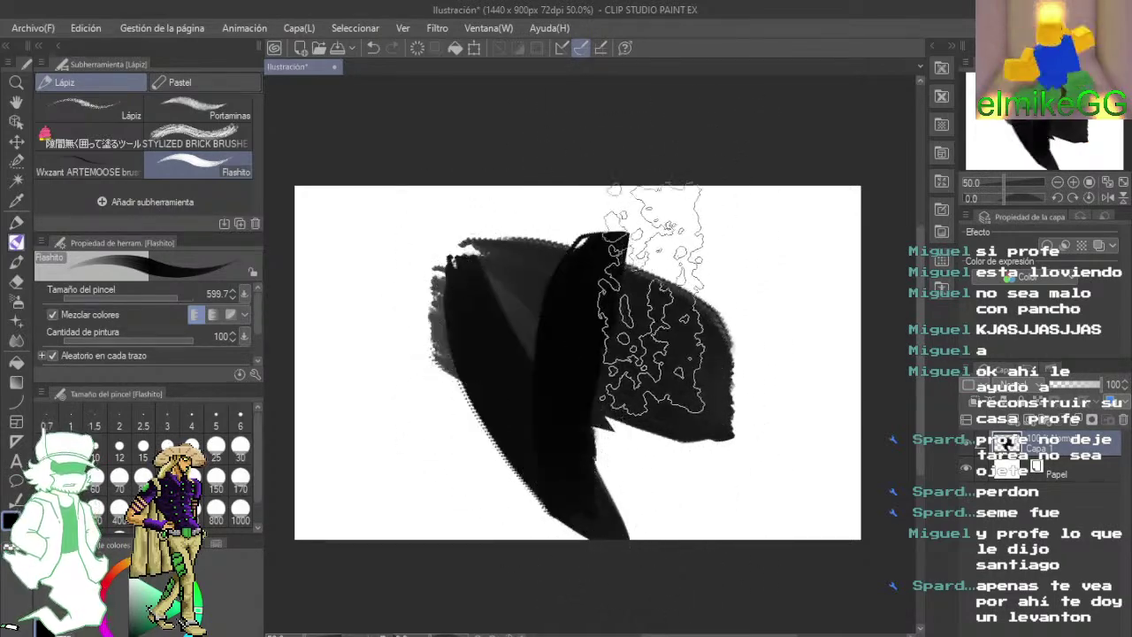
pyautogui.moveTo(662, 314); pyautogui.dragTo(771, 426)
# - Undo the broad black Flashito strokes
pyautogui.click(381, 49)
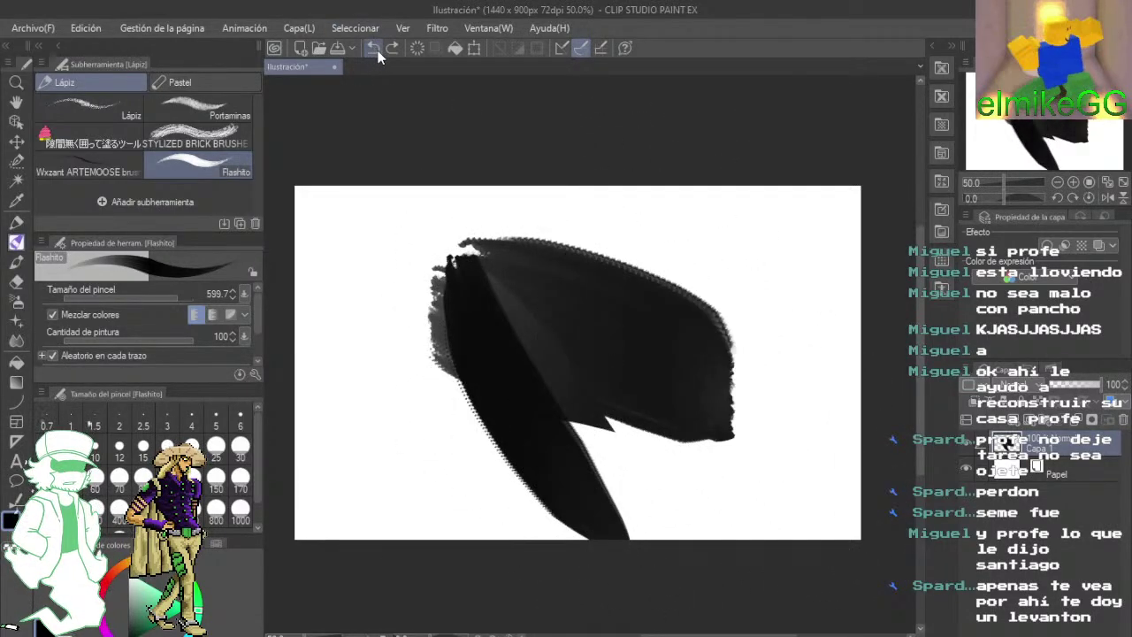
pyautogui.click(381, 48)
pyautogui.click(381, 48)
pyautogui.click(381, 50)
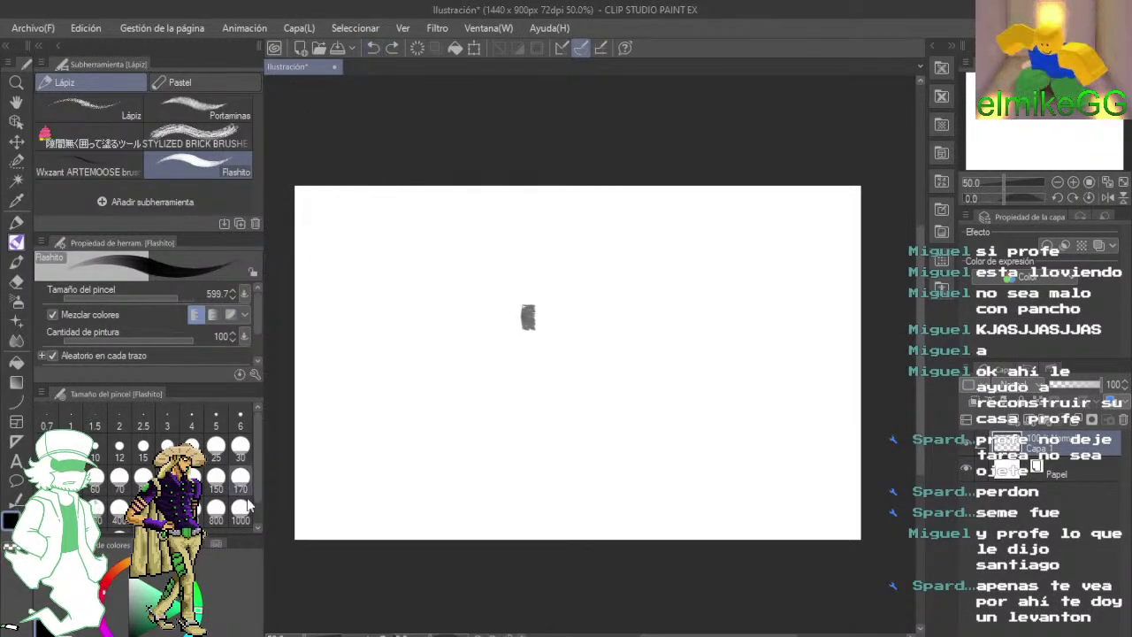
# - Paint broad Flashito strokes in mint green, bright green and yellow-green, covering nearly the whole canvas with the yellow-green
pyautogui.click(170, 581)
pyautogui.moveTo(549, 194)
pyautogui.mouseDown()
pyautogui.moveTo(528, 259)
pyautogui.moveTo(423, 423)
pyautogui.mouseUp()
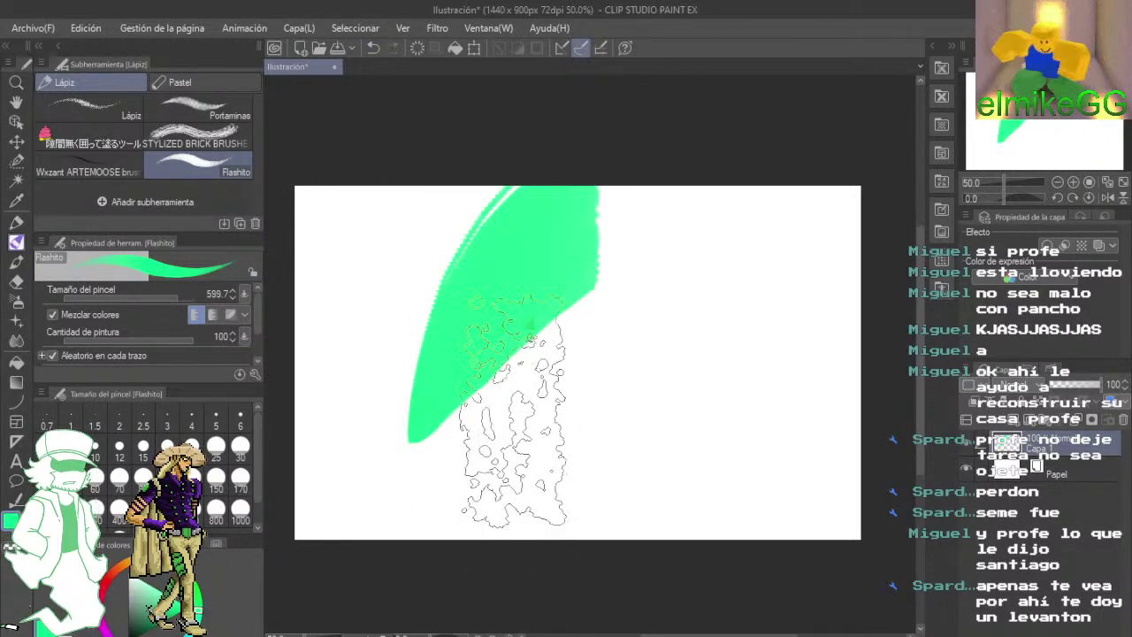
pyautogui.click(190, 588)
pyautogui.moveTo(467, 310); pyautogui.dragTo(635, 564)
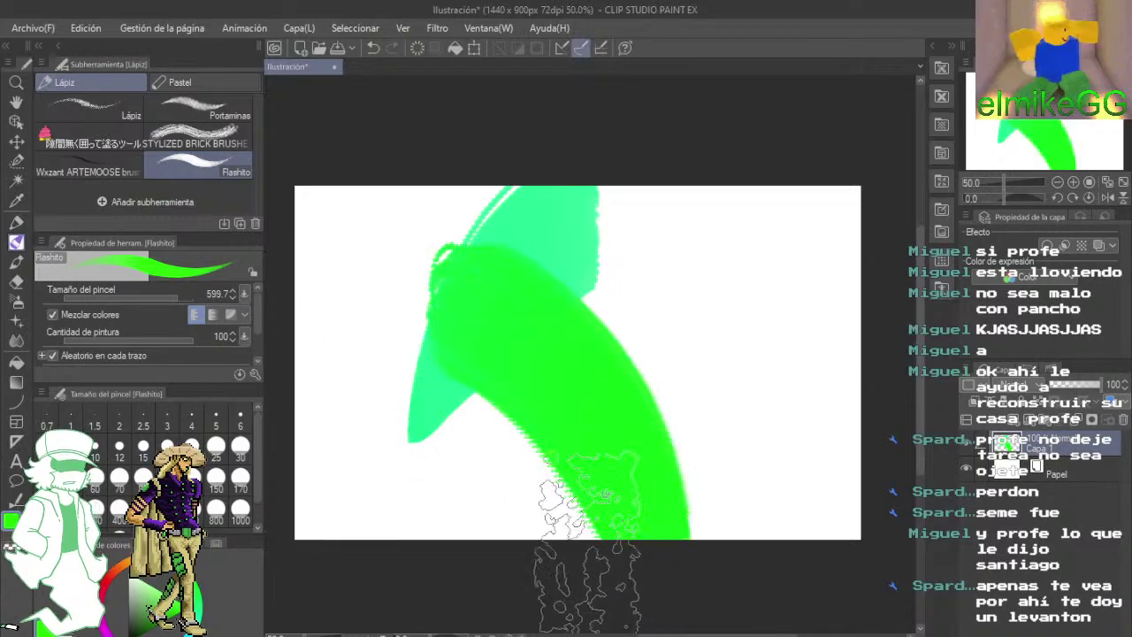
pyautogui.click(157, 566)
pyautogui.moveTo(431, 403); pyautogui.dragTo(403, 561)
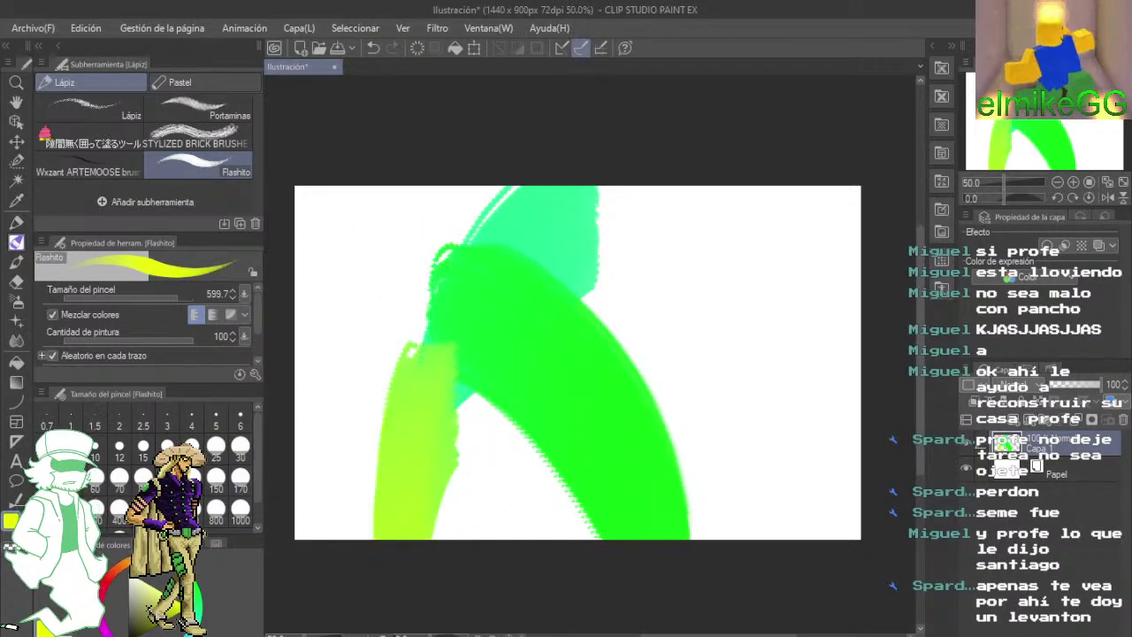
pyautogui.moveTo(484, 381)
pyautogui.mouseDown()
pyautogui.moveTo(565, 267)
pyautogui.moveTo(707, 443)
pyautogui.moveTo(588, 323)
pyautogui.moveTo(367, 291)
pyautogui.moveTo(369, 482)
pyautogui.moveTo(319, 389)
pyautogui.moveTo(345, 531)
pyautogui.moveTo(341, 415)
pyautogui.moveTo(513, 385)
pyautogui.moveTo(571, 190)
pyautogui.moveTo(783, 570)
pyautogui.moveTo(451, 327)
pyautogui.moveTo(599, 469)
pyautogui.mouseUp()
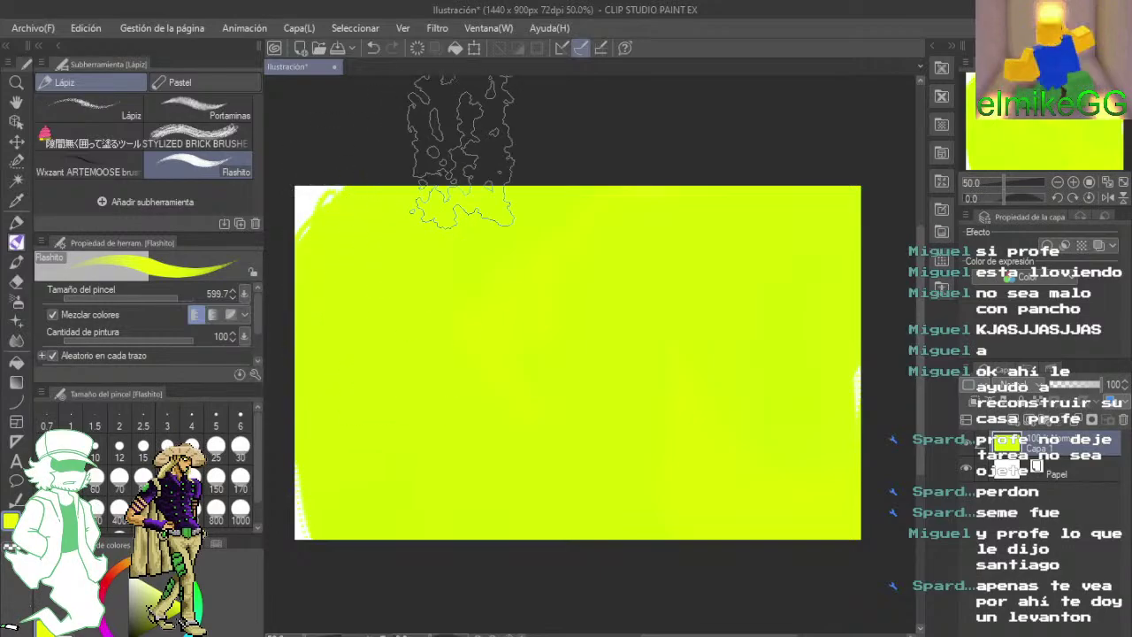
# - Undo every Flashito stroke until the canvas is blank and switch back to the Wxzant ARTEMOOSE pencil brush
pyautogui.click(375, 51)
pyautogui.click(376, 51)
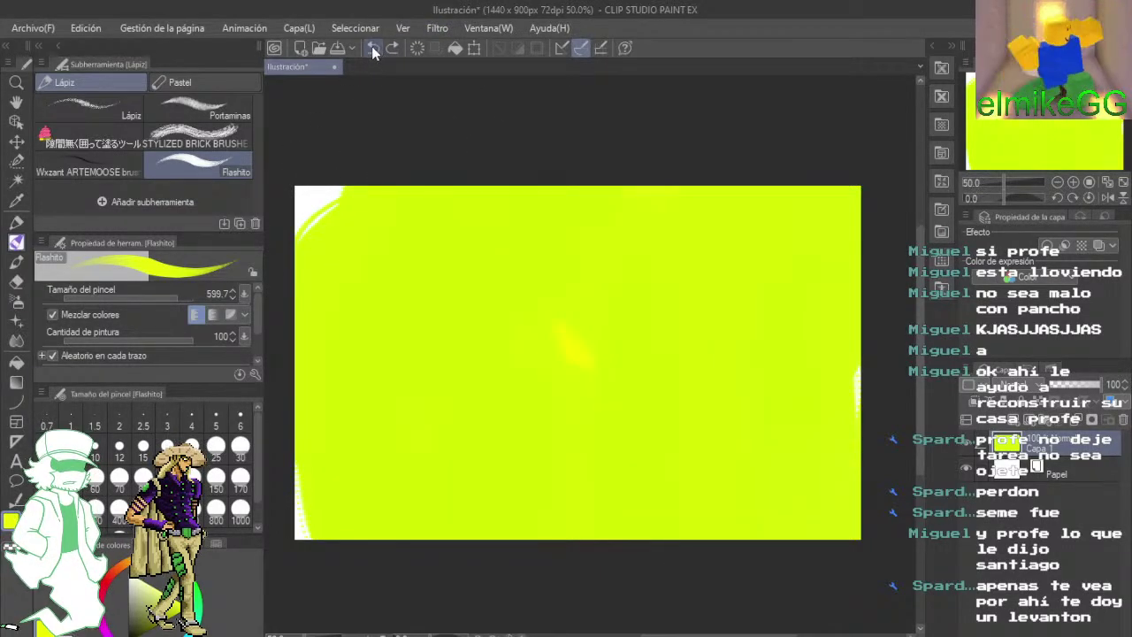
pyautogui.click(378, 51)
pyautogui.click(376, 48)
pyautogui.click(376, 48)
pyautogui.click(376, 48)
pyautogui.click(376, 47)
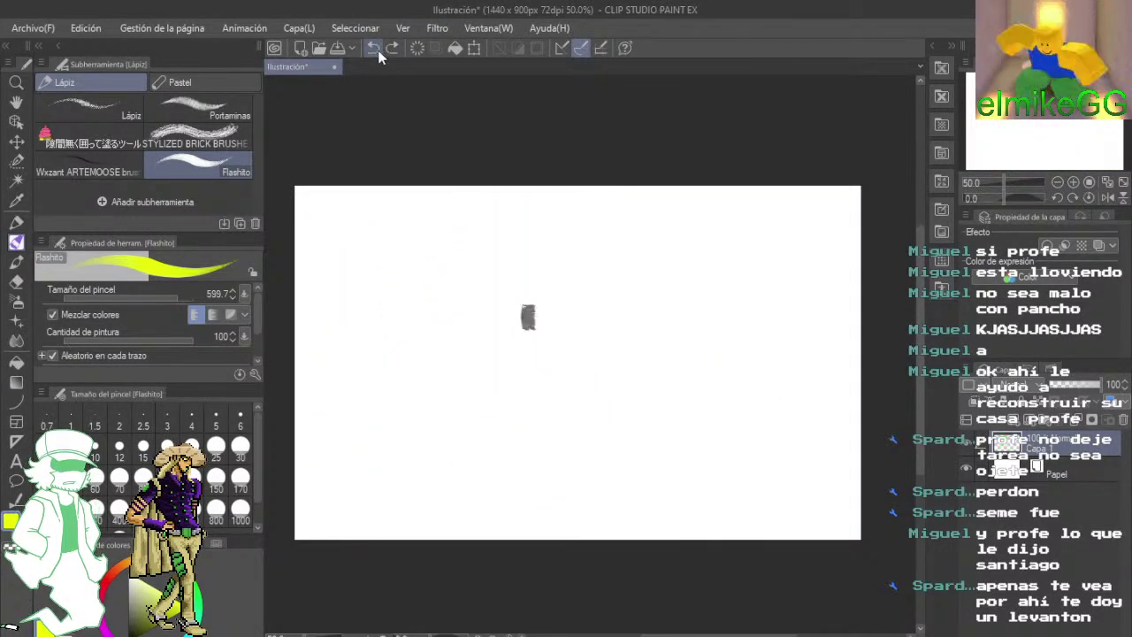
pyautogui.click(376, 49)
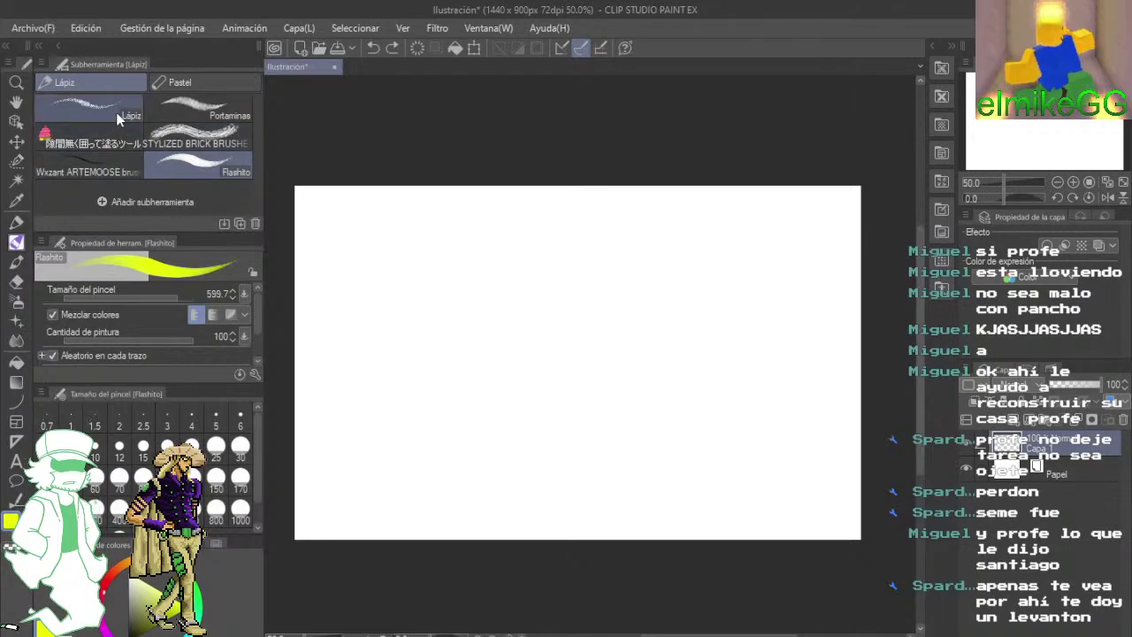
pyautogui.click(89, 167)
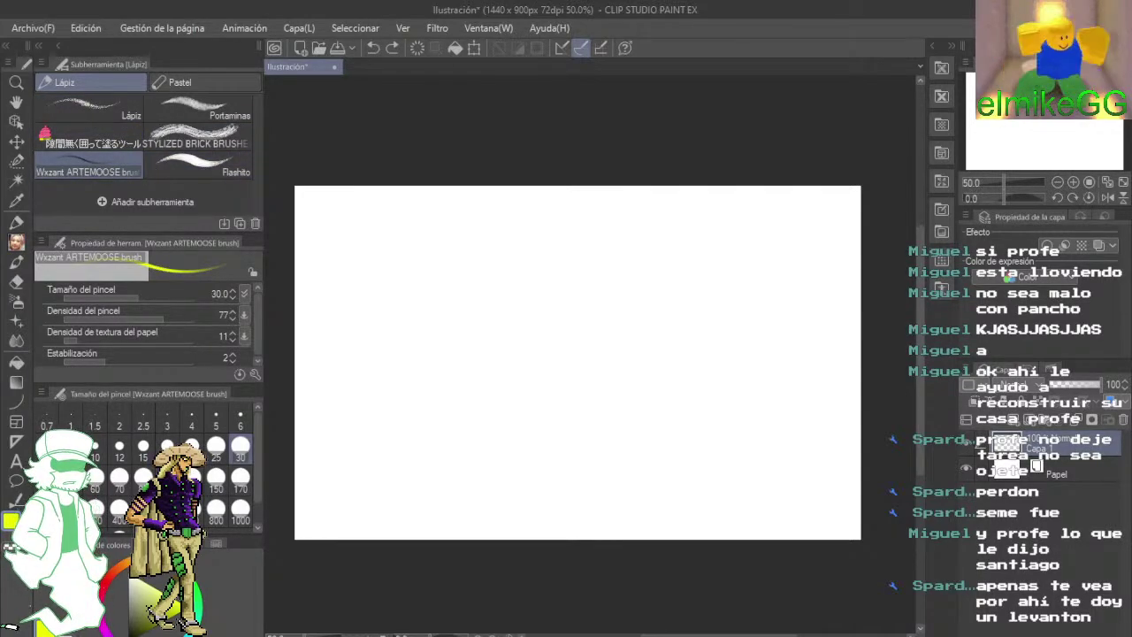
pyautogui.press('x')
pyautogui.scroll(2, 526, 323)
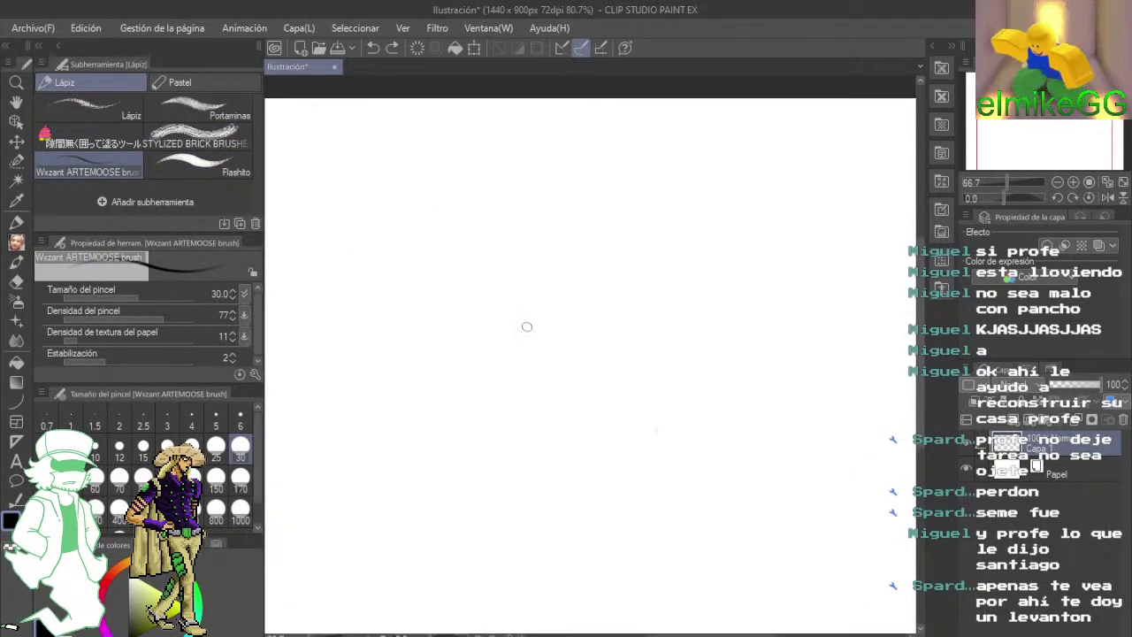
pyautogui.press('x')
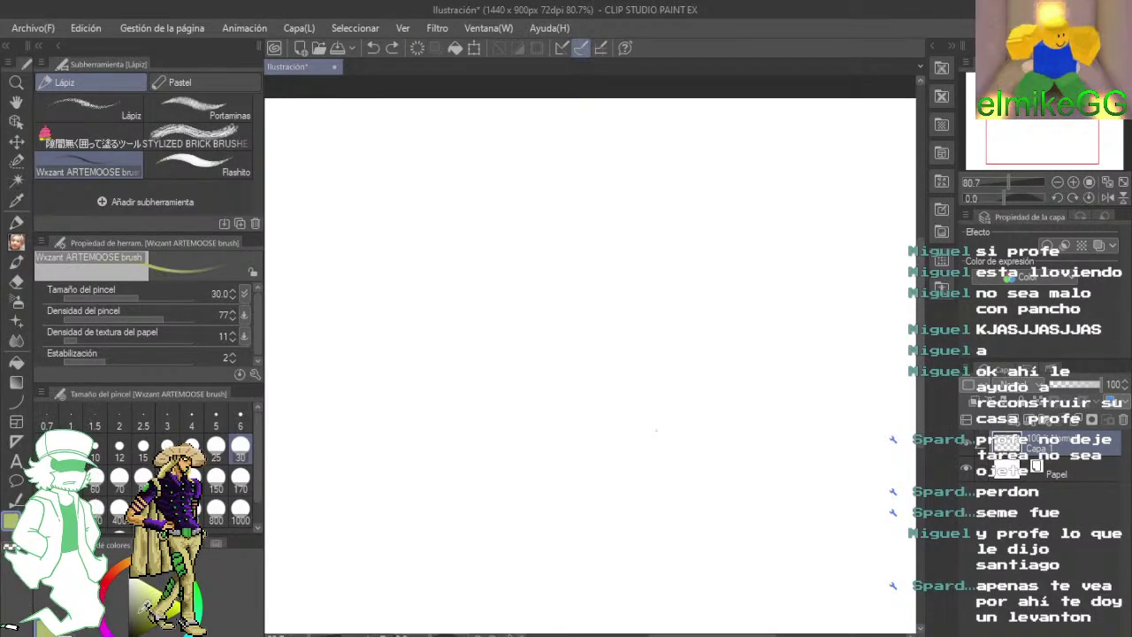
pyautogui.moveTo(144, 607); pyautogui.dragTo(150, 612)
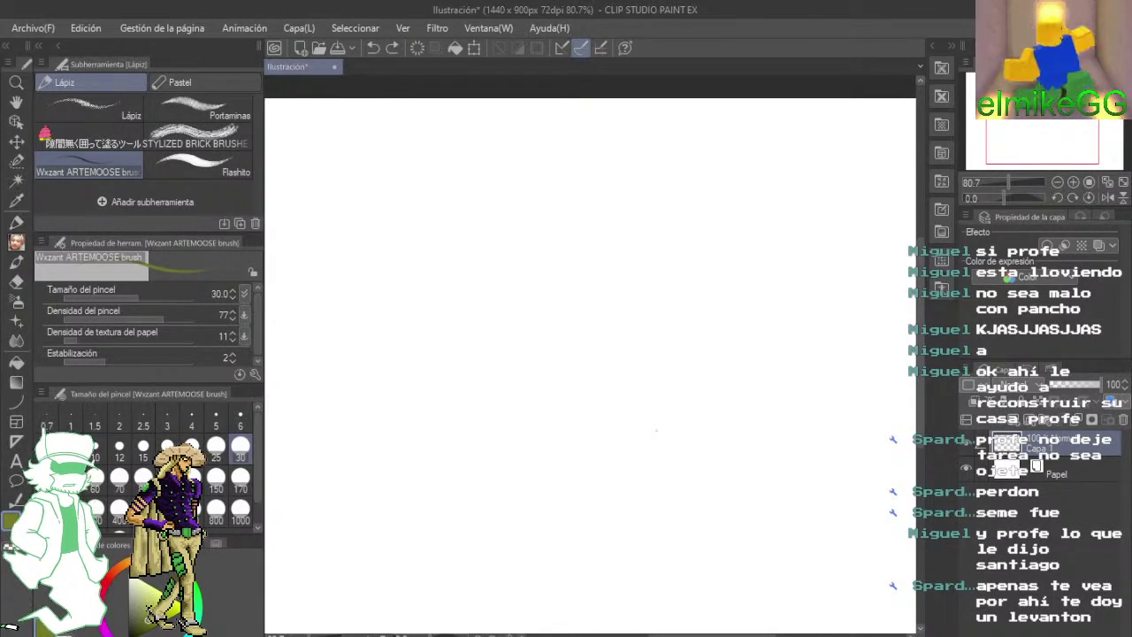
pyautogui.scroll(1, 572, 286)
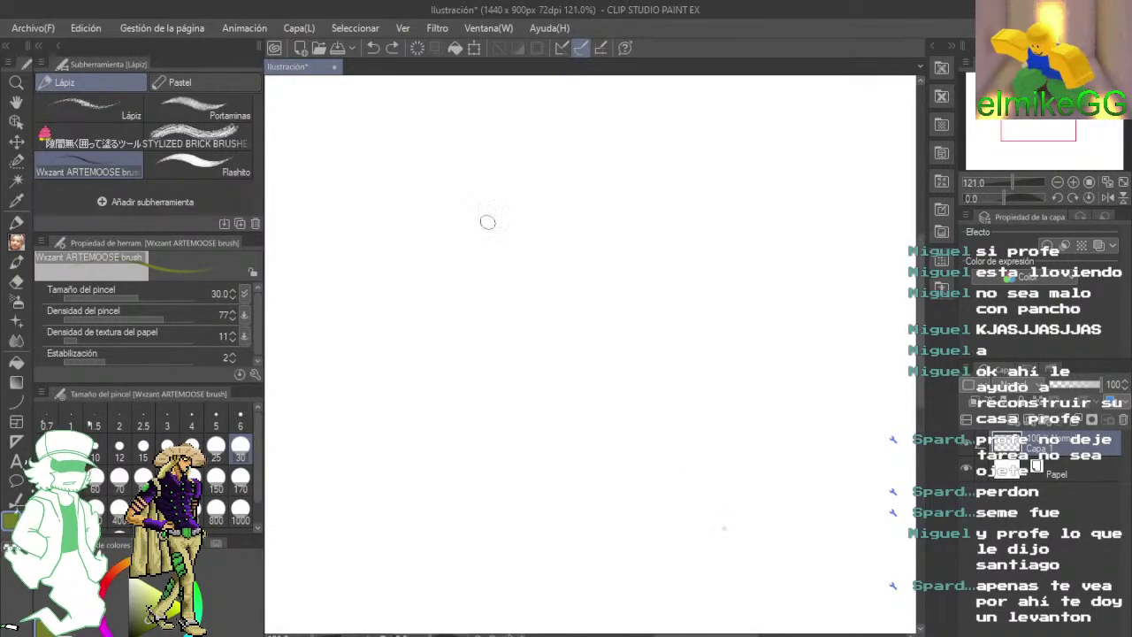
pyautogui.scroll(-1, 525, 275)
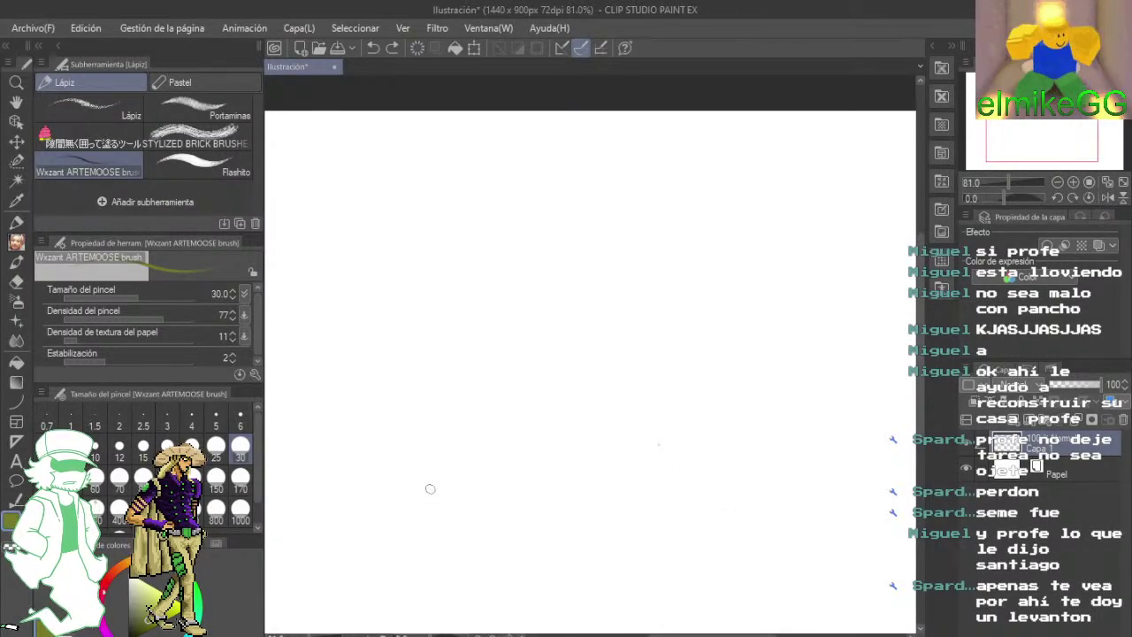
pyautogui.scroll(2, 431, 489)
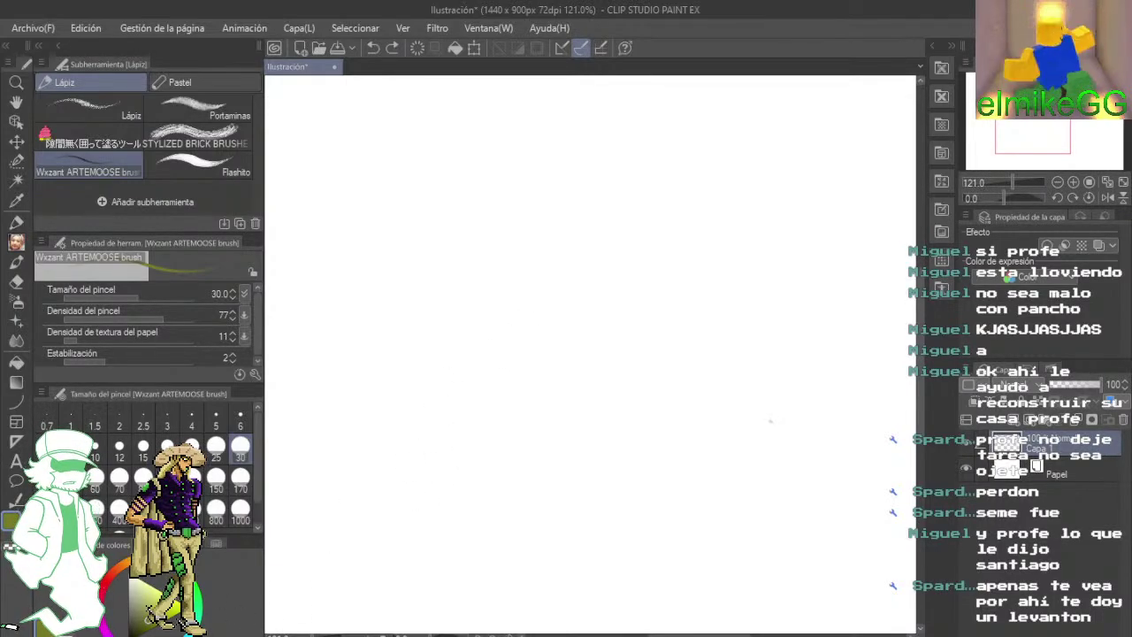
# - Sketch a slanted black pencil with an eraser cap and sharpened tip, and mark the cap with a small arrow
pyautogui.click(132, 629)
pyautogui.moveTo(541, 196)
pyautogui.mouseDown()
pyautogui.moveTo(452, 442)
pyautogui.moveTo(588, 219)
pyautogui.moveTo(518, 456)
pyautogui.mouseUp()
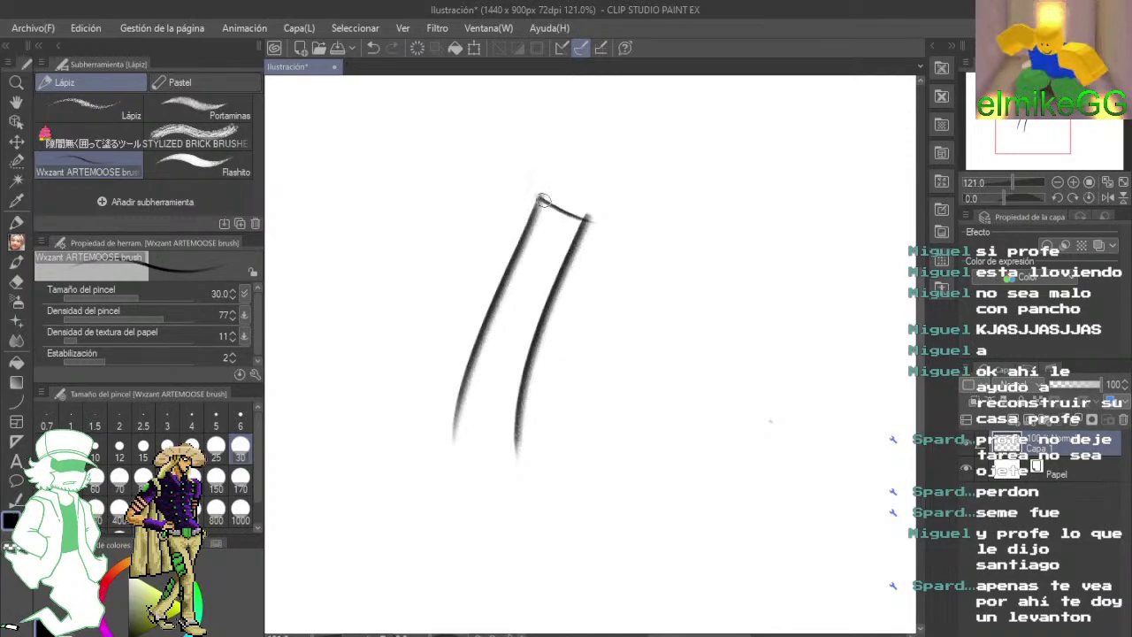
pyautogui.moveTo(542, 199)
pyautogui.mouseDown()
pyautogui.moveTo(578, 177)
pyautogui.moveTo(598, 187)
pyautogui.moveTo(589, 220)
pyautogui.mouseUp()
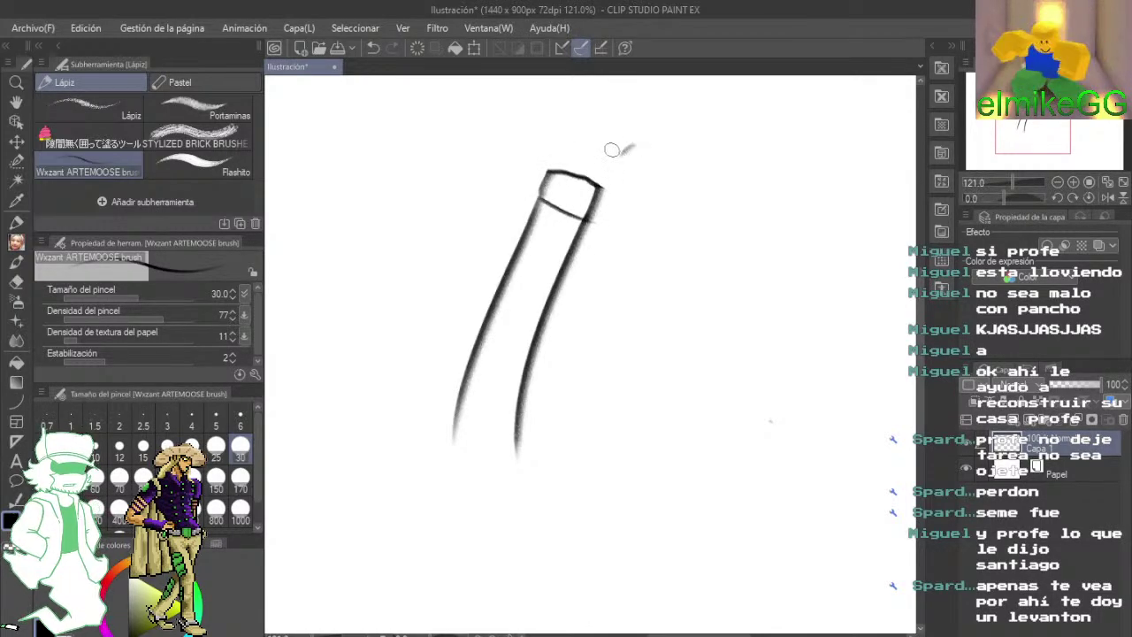
pyautogui.moveTo(619, 144)
pyautogui.mouseDown()
pyautogui.moveTo(606, 175)
pyautogui.moveTo(645, 155)
pyautogui.mouseUp()
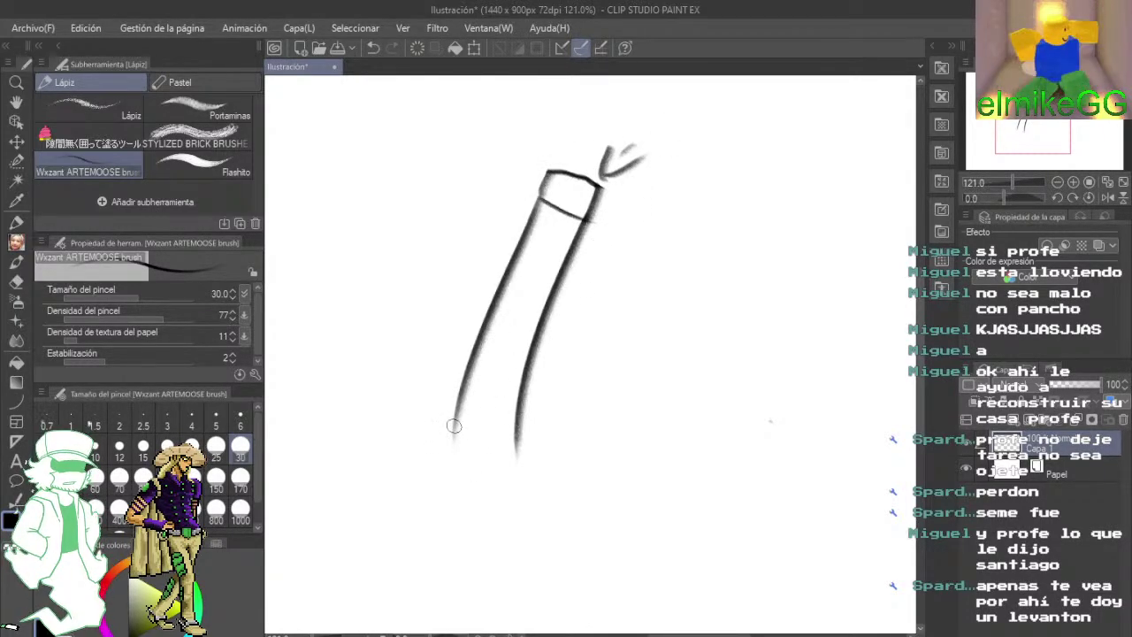
pyautogui.moveTo(453, 425)
pyautogui.mouseDown()
pyautogui.moveTo(488, 537)
pyautogui.moveTo(528, 443)
pyautogui.mouseUp()
pyautogui.moveTo(479, 504); pyautogui.dragTo(504, 520)
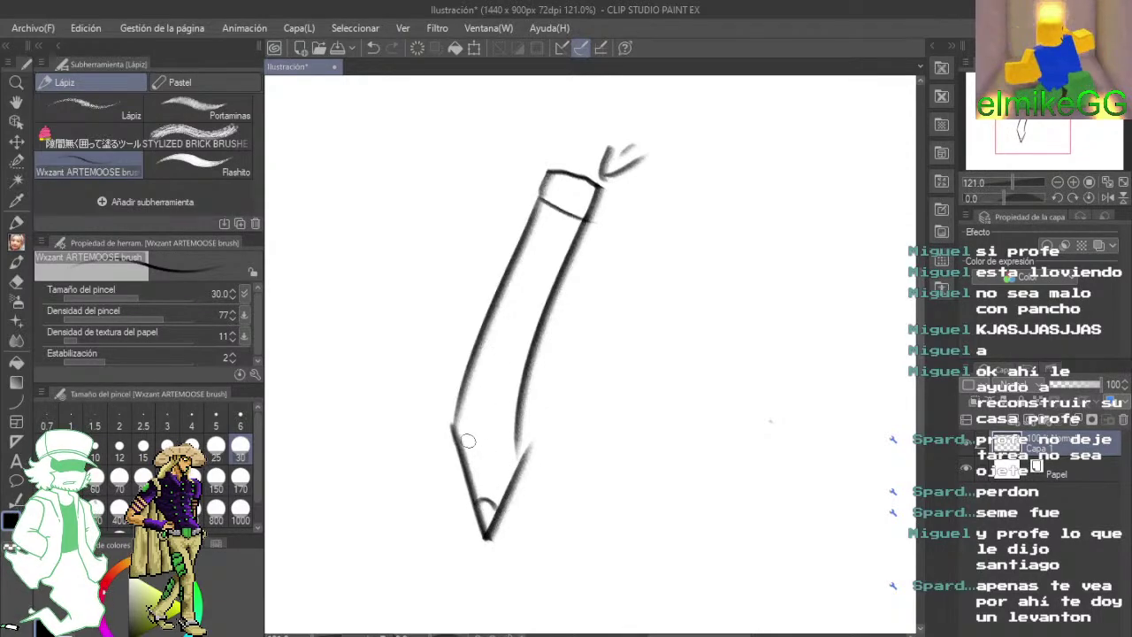
pyautogui.moveTo(457, 433); pyautogui.dragTo(519, 454)
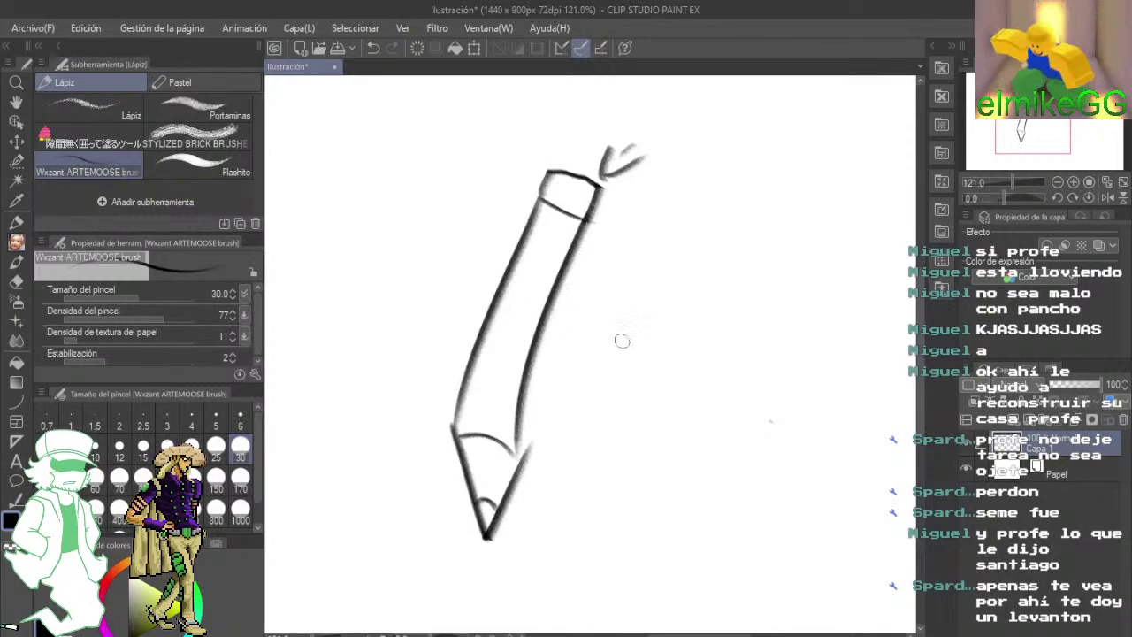
# - Write the pencil grades 2H and 2b beside the pencil and underline them with one long stroke
pyautogui.moveTo(672, 344)
pyautogui.mouseDown()
pyautogui.moveTo(505, 412)
pyautogui.moveTo(661, 385)
pyautogui.mouseUp()
pyautogui.moveTo(599, 417)
pyautogui.mouseDown()
pyautogui.moveTo(620, 379)
pyautogui.moveTo(612, 455)
pyautogui.mouseUp()
pyautogui.moveTo(638, 400)
pyautogui.mouseDown()
pyautogui.moveTo(679, 312)
pyautogui.moveTo(659, 274)
pyautogui.moveTo(669, 351)
pyautogui.mouseUp()
pyautogui.moveTo(606, 299)
pyautogui.mouseDown()
pyautogui.moveTo(615, 351)
pyautogui.moveTo(664, 316)
pyautogui.mouseUp()
pyautogui.moveTo(664, 291)
pyautogui.mouseDown()
pyautogui.moveTo(668, 340)
pyautogui.moveTo(621, 354)
pyautogui.moveTo(664, 370)
pyautogui.moveTo(708, 336)
pyautogui.moveTo(688, 359)
pyautogui.mouseUp()
pyautogui.moveTo(685, 406); pyautogui.dragTo(752, 323)
pyautogui.moveTo(567, 356); pyautogui.dragTo(752, 305)
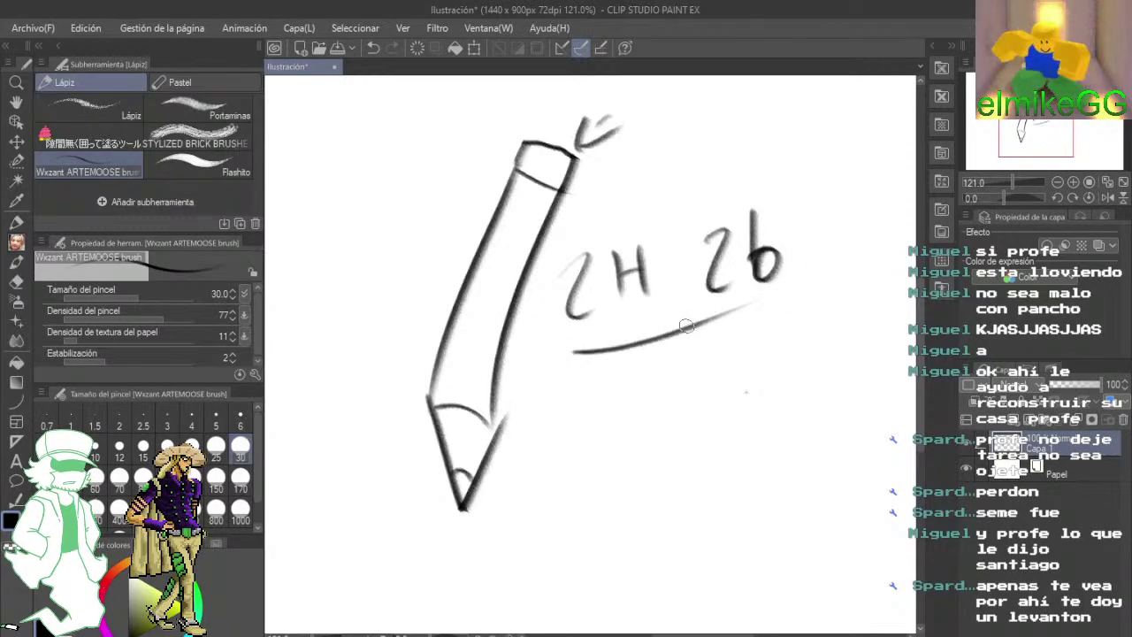
# - Enclose the 2H and 2b labels in a large slanted oval and add an arrow pointing down at them
pyautogui.moveTo(623, 320); pyautogui.dragTo(574, 375)
pyautogui.moveTo(672, 234); pyautogui.dragTo(557, 281)
pyautogui.moveTo(699, 335); pyautogui.dragTo(763, 294)
pyautogui.moveTo(787, 113)
pyautogui.mouseDown()
pyautogui.moveTo(734, 186)
pyautogui.moveTo(744, 206)
pyautogui.mouseUp()
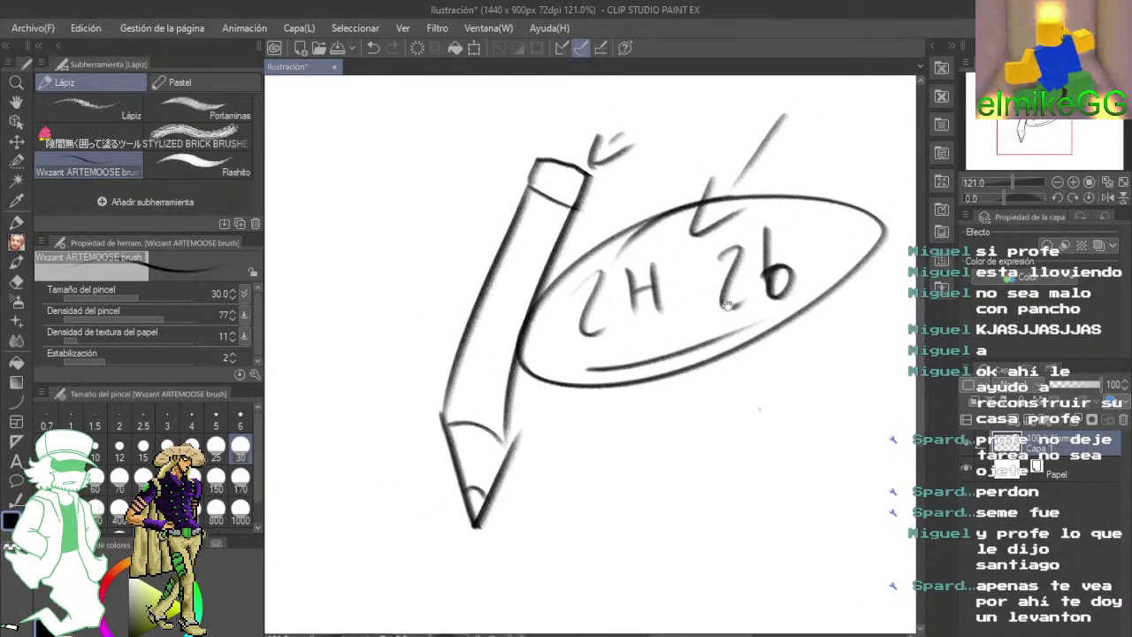
# - Underline 2H and 2b separately inside the oval, without any extra loops around them
pyautogui.moveTo(773, 290); pyautogui.dragTo(601, 330)
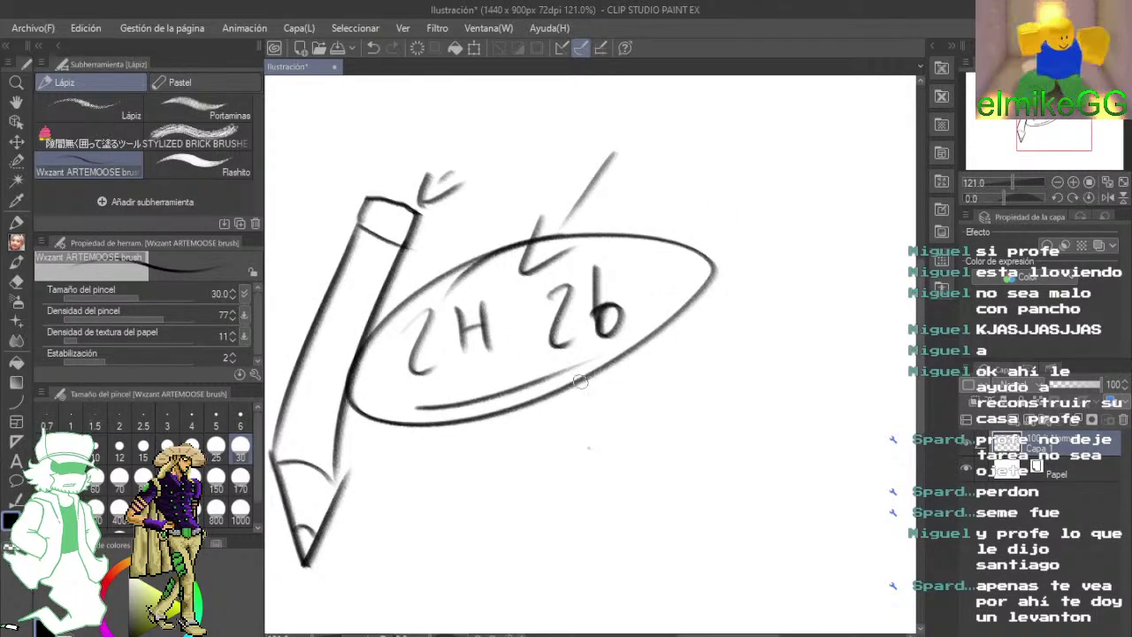
pyautogui.moveTo(519, 382)
pyautogui.mouseDown()
pyautogui.moveTo(710, 329)
pyautogui.moveTo(845, 326)
pyautogui.mouseUp()
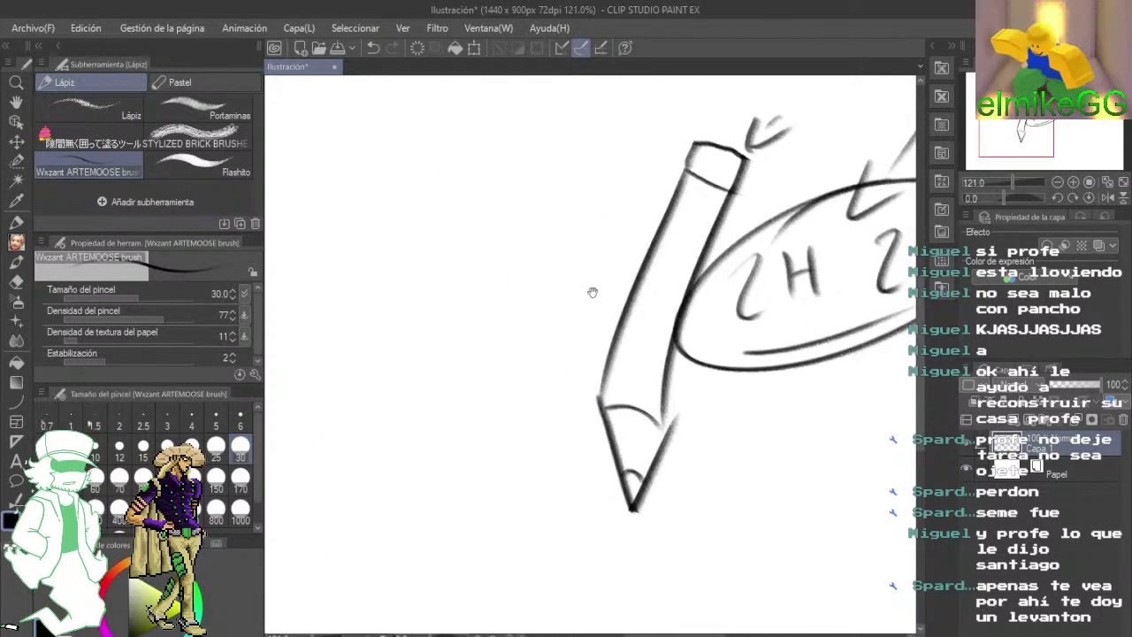
pyautogui.moveTo(592, 291); pyautogui.dragTo(664, 434)
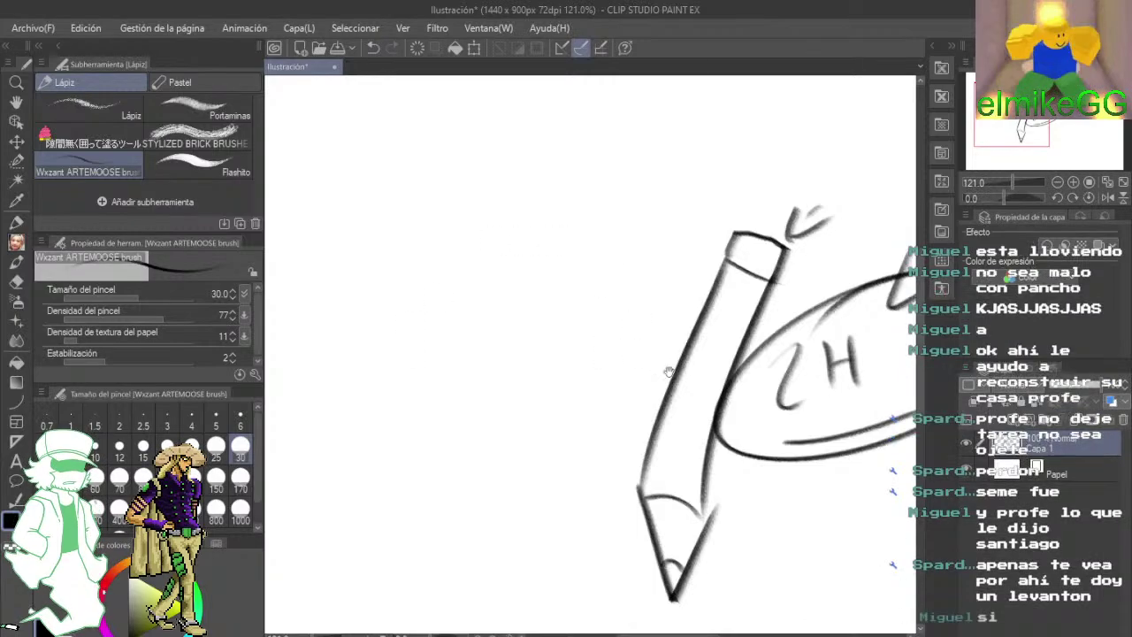
pyautogui.moveTo(669, 374)
pyautogui.mouseDown()
pyautogui.moveTo(461, 381)
pyautogui.moveTo(422, 310)
pyautogui.mouseUp()
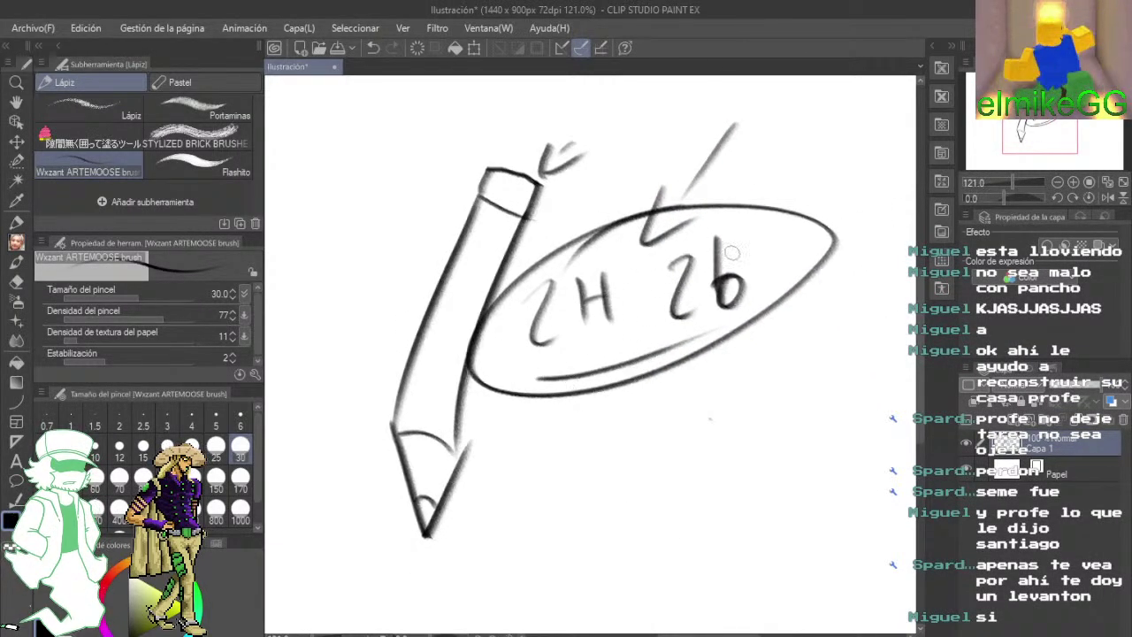
pyautogui.moveTo(716, 232)
pyautogui.mouseDown()
pyautogui.moveTo(687, 378)
pyautogui.moveTo(488, 328)
pyautogui.moveTo(531, 425)
pyautogui.mouseUp()
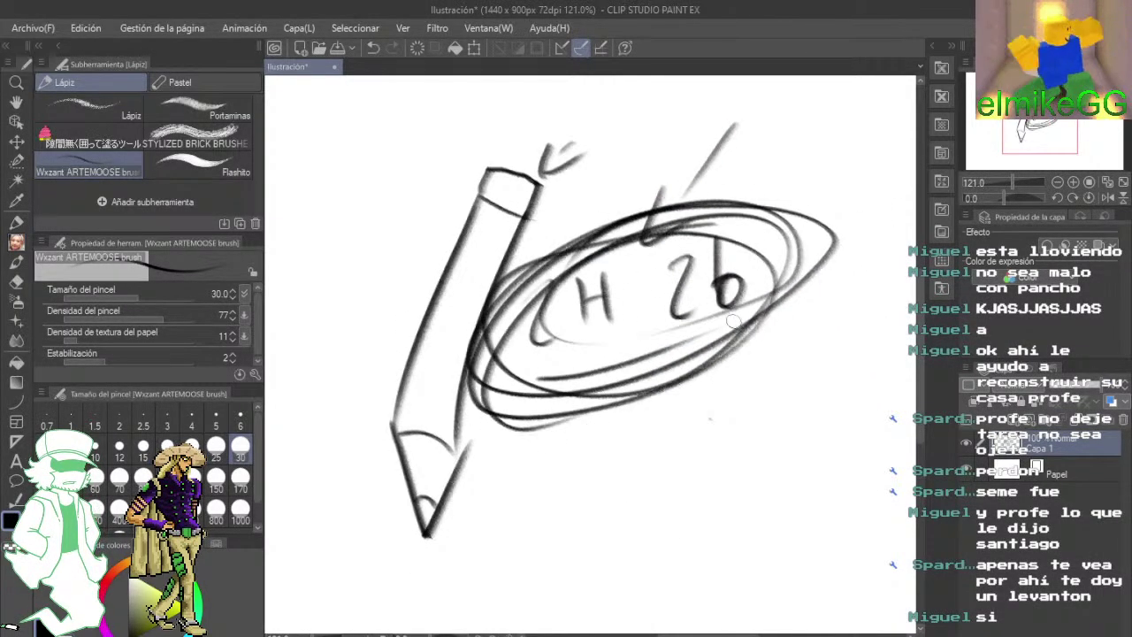
pyautogui.click(372, 48)
pyautogui.moveTo(523, 365)
pyautogui.mouseDown()
pyautogui.moveTo(631, 339)
pyautogui.moveTo(743, 335)
pyautogui.mouseUp()
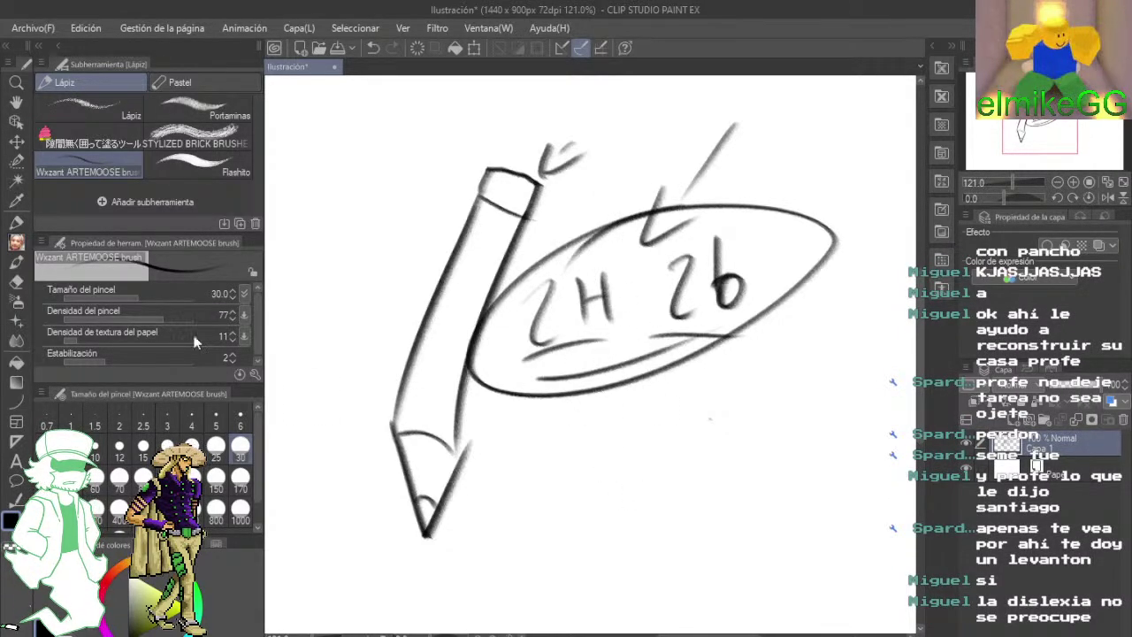
# - Erase the whole pencil drawing and its labels with the Más fuerte eraser, and switch back to the Wxzant ARTEMOOSE brush
pyautogui.click(16, 281)
pyautogui.moveTo(496, 186)
pyautogui.mouseDown()
pyautogui.moveTo(411, 334)
pyautogui.moveTo(478, 459)
pyautogui.moveTo(630, 189)
pyautogui.moveTo(462, 356)
pyautogui.moveTo(538, 384)
pyautogui.moveTo(690, 264)
pyautogui.moveTo(796, 206)
pyautogui.moveTo(498, 462)
pyautogui.moveTo(701, 135)
pyautogui.mouseUp()
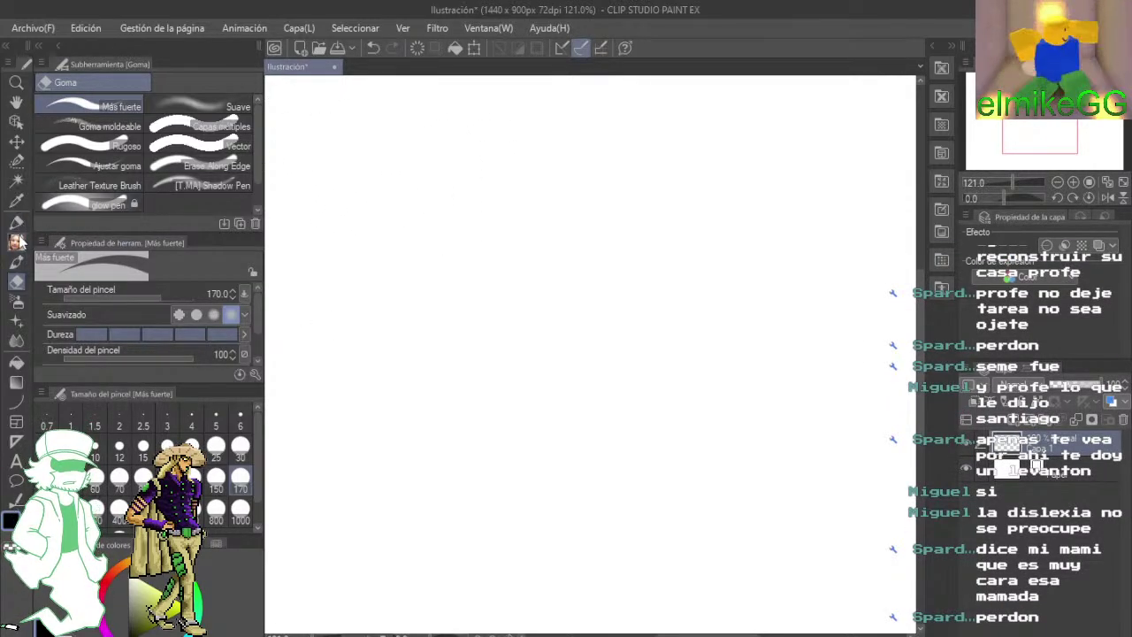
pyautogui.click(18, 242)
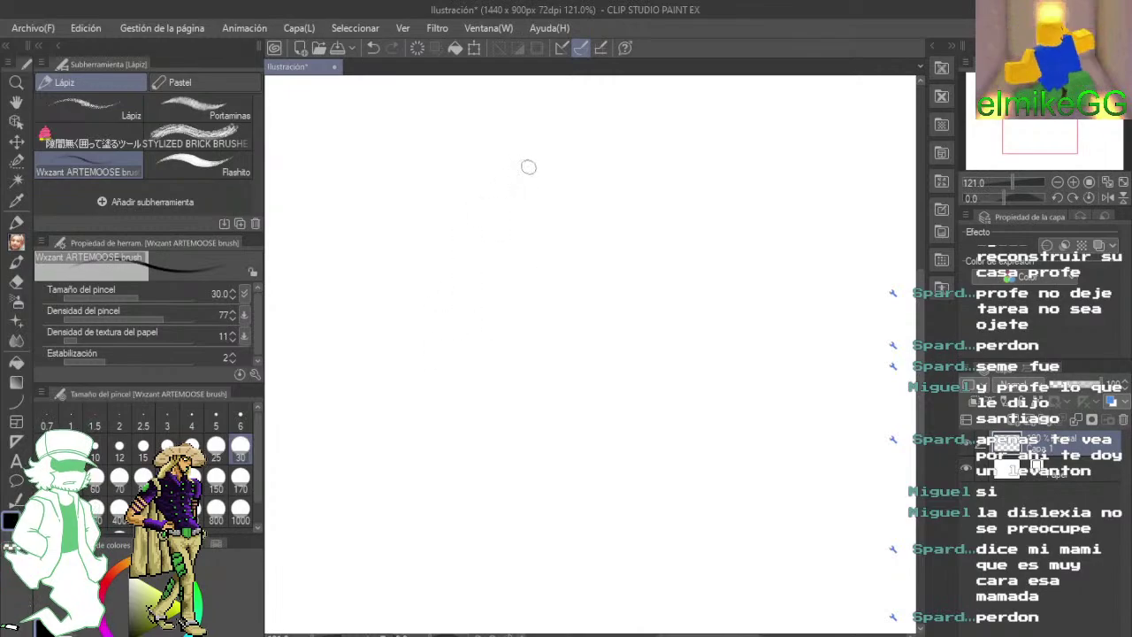
# - Sketch a tall slanted four-sided frame and fill it with roughly parallel crosswise lines
pyautogui.moveTo(528, 167)
pyautogui.mouseDown()
pyautogui.moveTo(407, 460)
pyautogui.moveTo(704, 187)
pyautogui.mouseUp()
pyautogui.moveTo(412, 431)
pyautogui.mouseDown()
pyautogui.moveTo(559, 443)
pyautogui.moveTo(695, 196)
pyautogui.mouseUp()
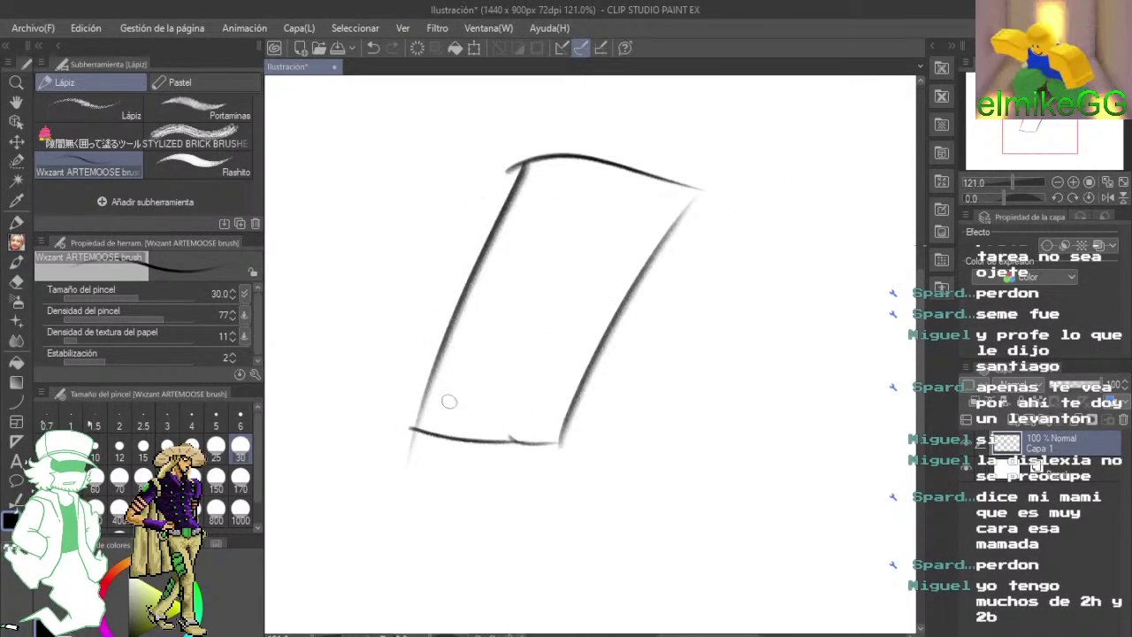
pyautogui.moveTo(414, 370); pyautogui.dragTo(579, 418)
pyautogui.moveTo(428, 327); pyautogui.dragTo(605, 380)
pyautogui.moveTo(428, 297); pyautogui.dragTo(614, 344)
pyautogui.moveTo(454, 276); pyautogui.dragTo(628, 320)
pyautogui.moveTo(461, 239); pyautogui.dragTo(642, 291)
pyautogui.moveTo(518, 227); pyautogui.dragTo(651, 254)
pyautogui.moveTo(500, 199); pyautogui.dragTo(665, 237)
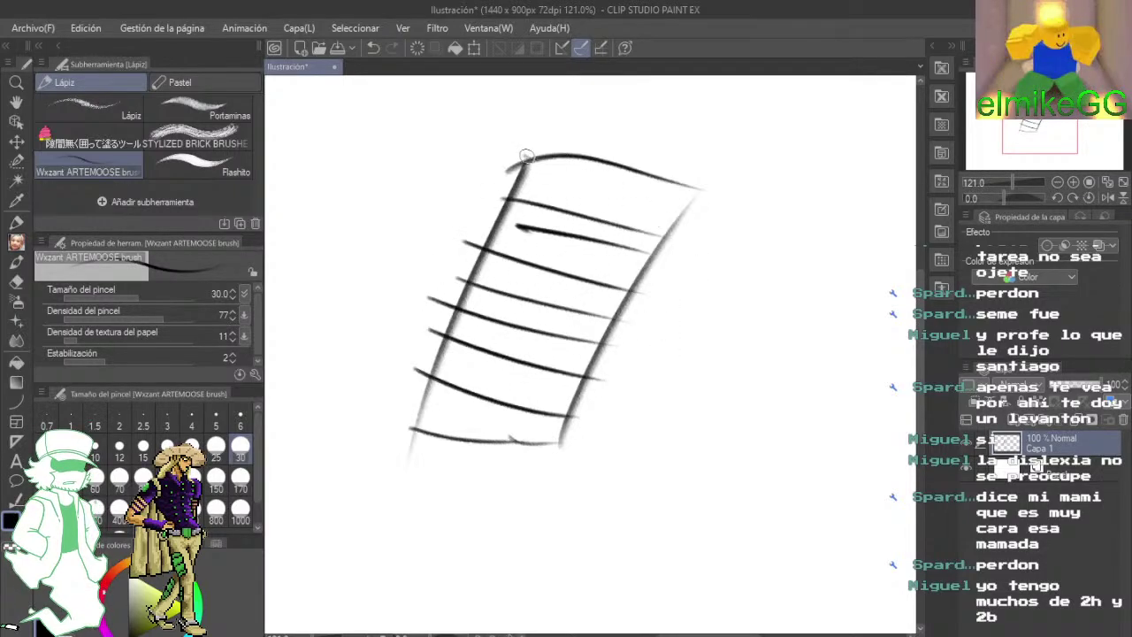
pyautogui.moveTo(526, 157); pyautogui.dragTo(705, 221)
# - Cross the frame with long lengthwise lines to form a grid and add short crosswise strokes in its lower half
pyautogui.moveTo(435, 455); pyautogui.dragTo(644, 80)
pyautogui.moveTo(469, 464); pyautogui.dragTo(619, 181)
pyautogui.moveTo(509, 475); pyautogui.dragTo(655, 230)
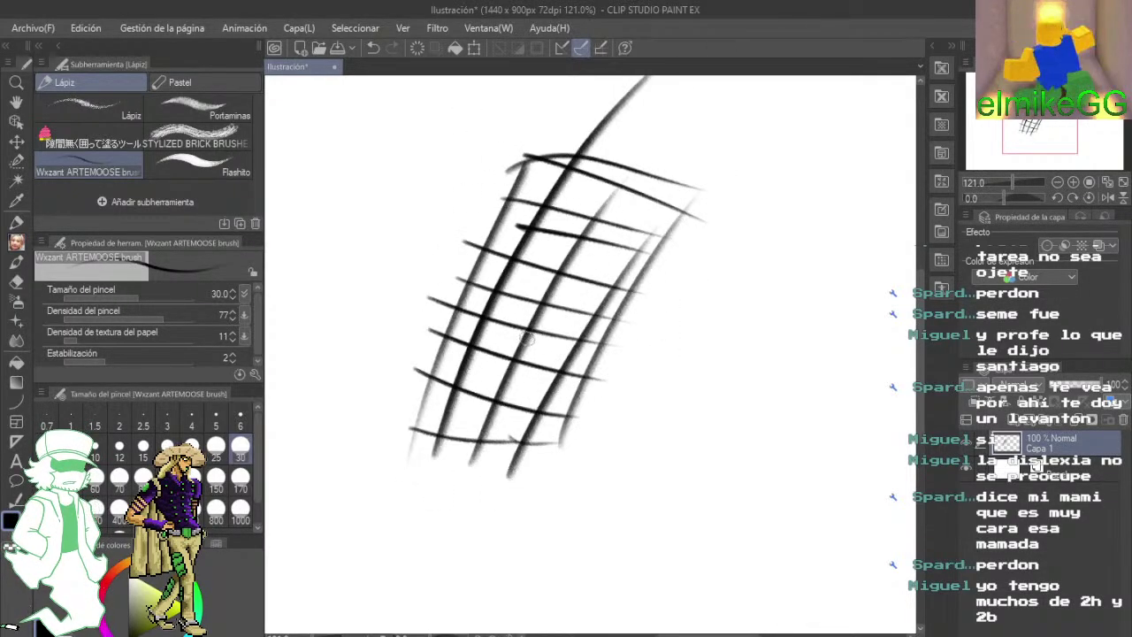
pyautogui.moveTo(584, 254); pyautogui.dragTo(627, 210)
pyautogui.moveTo(498, 471); pyautogui.dragTo(592, 247)
pyautogui.moveTo(485, 327); pyautogui.dragTo(593, 368)
pyautogui.moveTo(476, 360); pyautogui.dragTo(606, 412)
pyautogui.moveTo(477, 379); pyautogui.dragTo(592, 394)
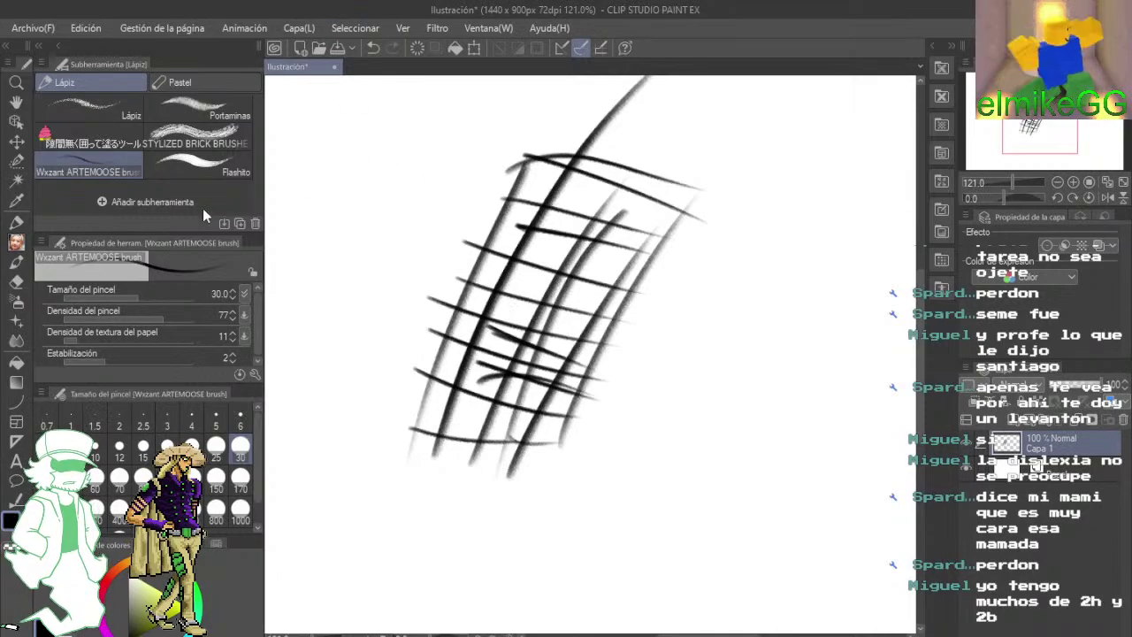
# - Erase the entire grid with the Más fuerte eraser and return to the Wxzant ARTEMOOSE pencil brush
pyautogui.click(17, 283)
pyautogui.moveTo(431, 348)
pyautogui.mouseDown()
pyautogui.moveTo(541, 129)
pyautogui.moveTo(534, 275)
pyautogui.moveTo(734, 253)
pyautogui.mouseUp()
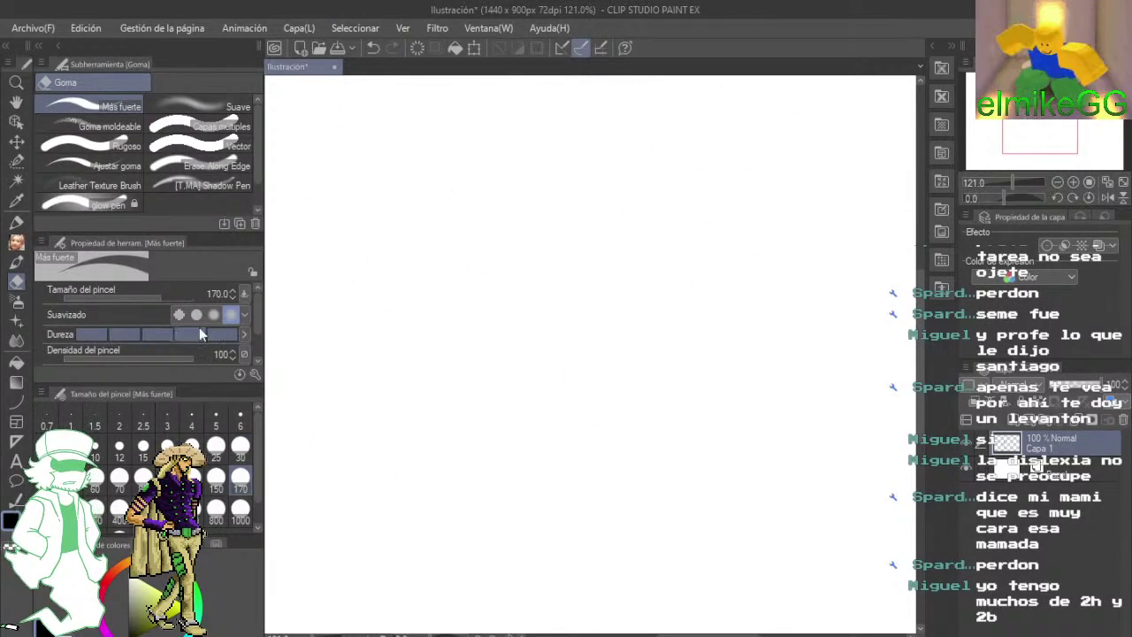
pyautogui.click(17, 263)
pyautogui.click(18, 243)
# - Draw a large tilted four-sided frame from single long strokes, keeping the tool palettes at their narrow width
pyautogui.moveTo(424, 149); pyautogui.dragTo(734, 227)
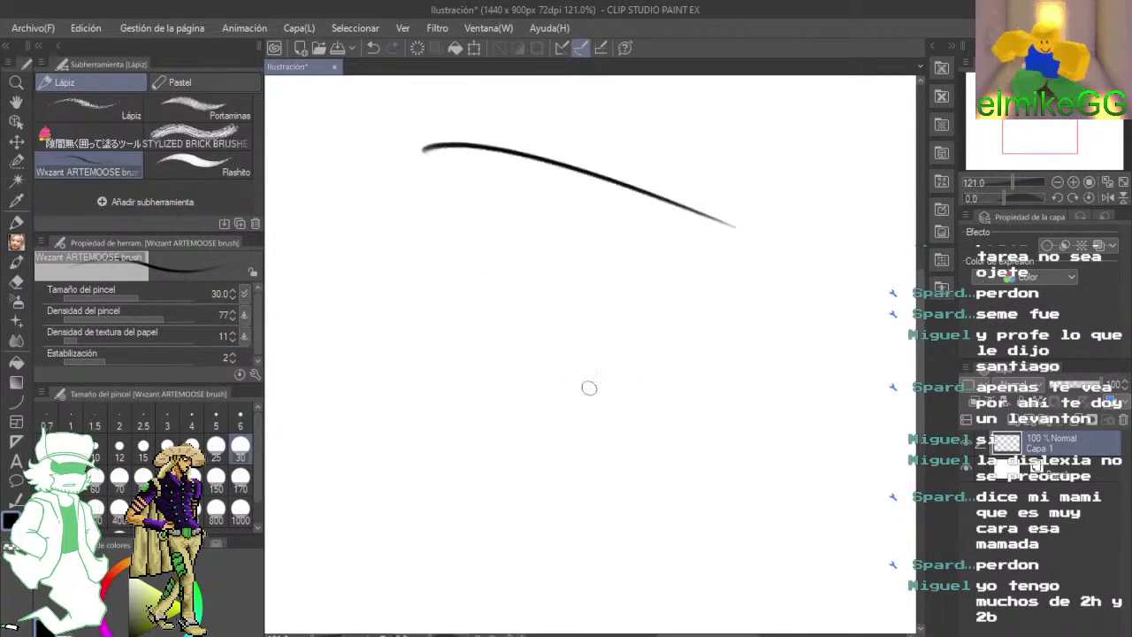
pyautogui.moveTo(580, 524); pyautogui.dragTo(707, 269)
pyautogui.moveTo(428, 149); pyautogui.dragTo(354, 326)
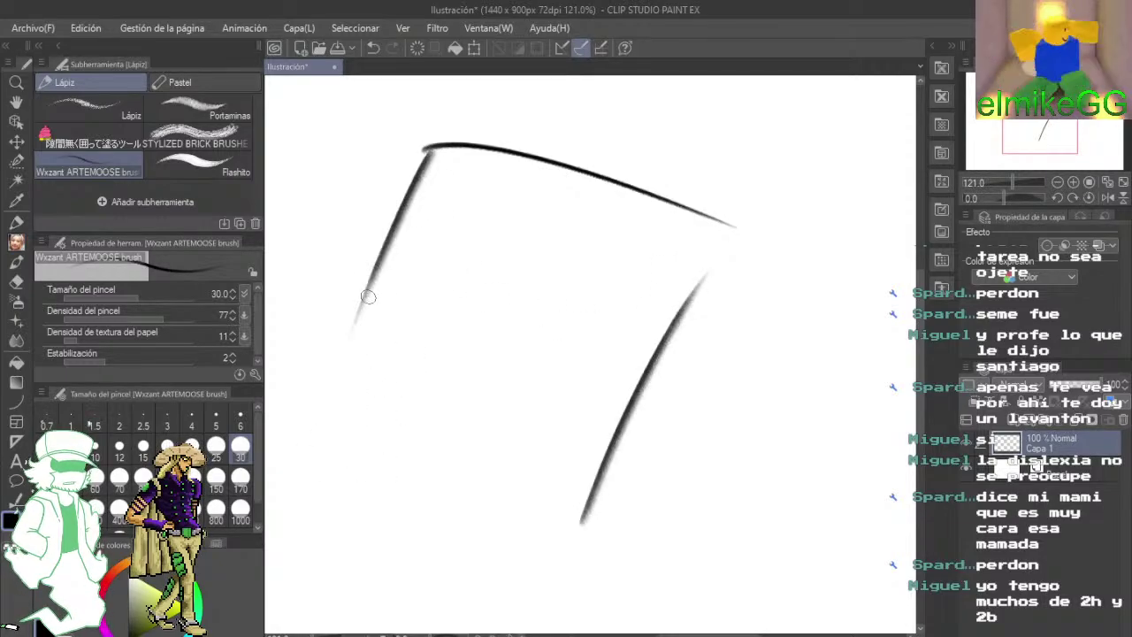
pyautogui.moveTo(362, 281)
pyautogui.mouseDown()
pyautogui.moveTo(282, 478)
pyautogui.moveTo(506, 549)
pyautogui.moveTo(669, 553)
pyautogui.mouseUp()
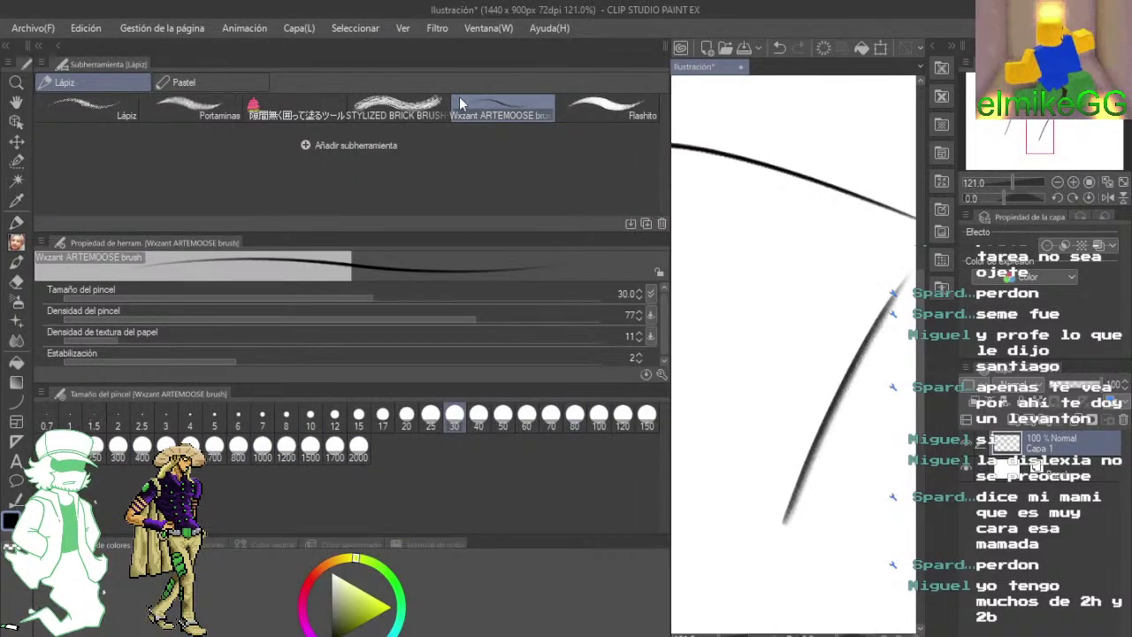
pyautogui.moveTo(671, 221); pyautogui.dragTo(254, 223)
pyautogui.moveTo(442, 274)
pyautogui.mouseDown()
pyautogui.moveTo(523, 224)
pyautogui.moveTo(527, 240)
pyautogui.mouseUp()
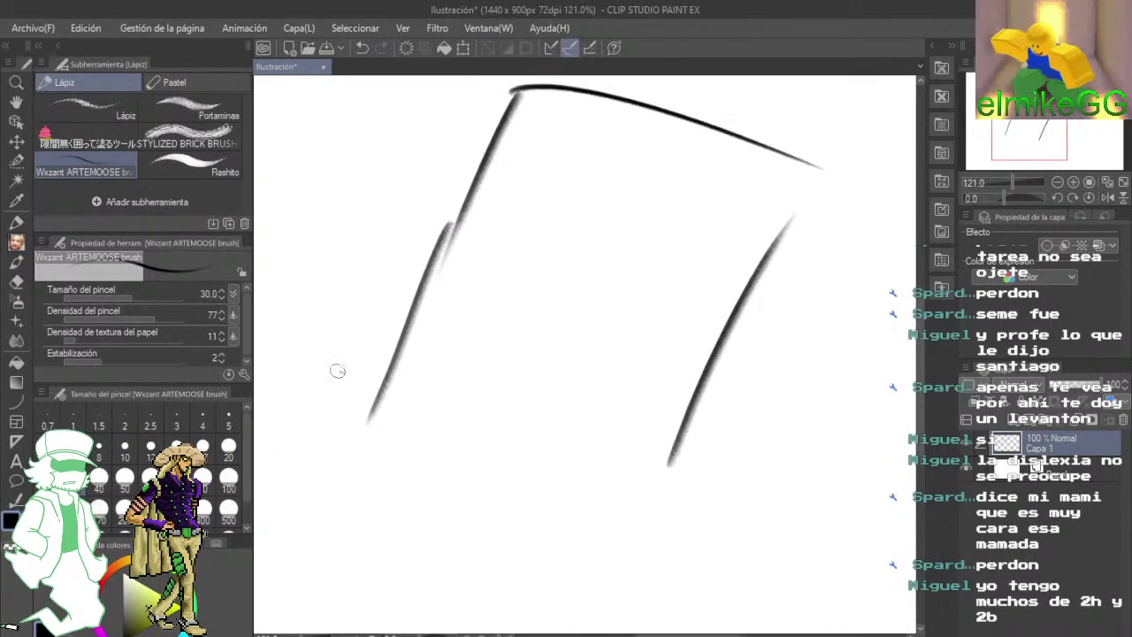
pyautogui.moveTo(337, 366); pyautogui.dragTo(707, 451)
pyautogui.moveTo(633, 189); pyautogui.dragTo(569, 340)
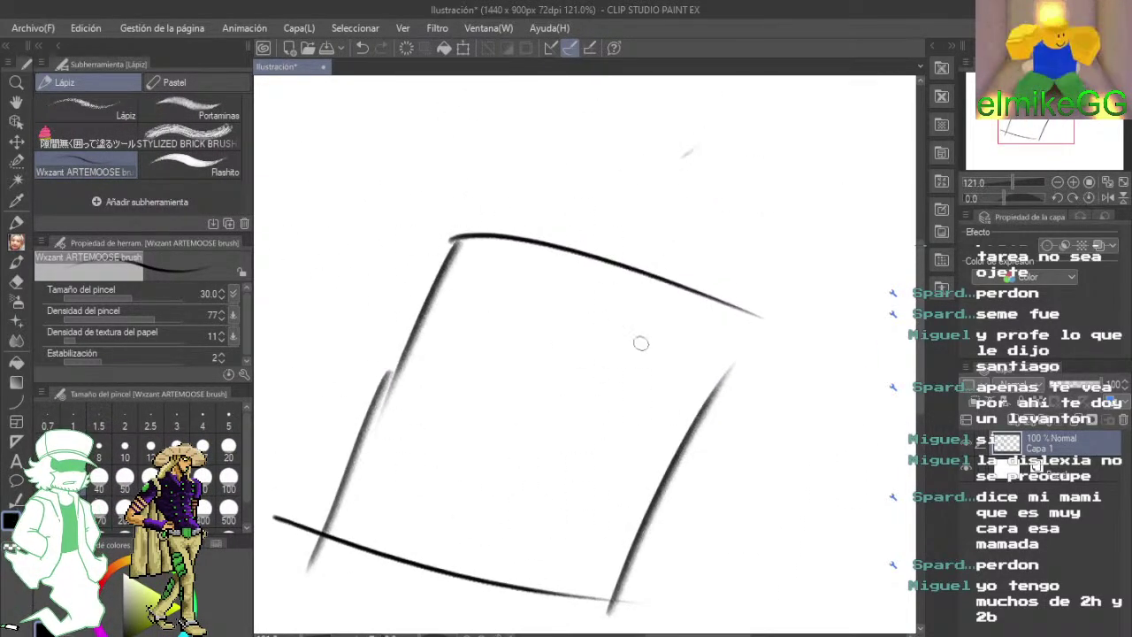
# - Trim the overshooting line ends at the frame's corners and remove the stray mark above it with the Más fuerte eraser
pyautogui.click(20, 283)
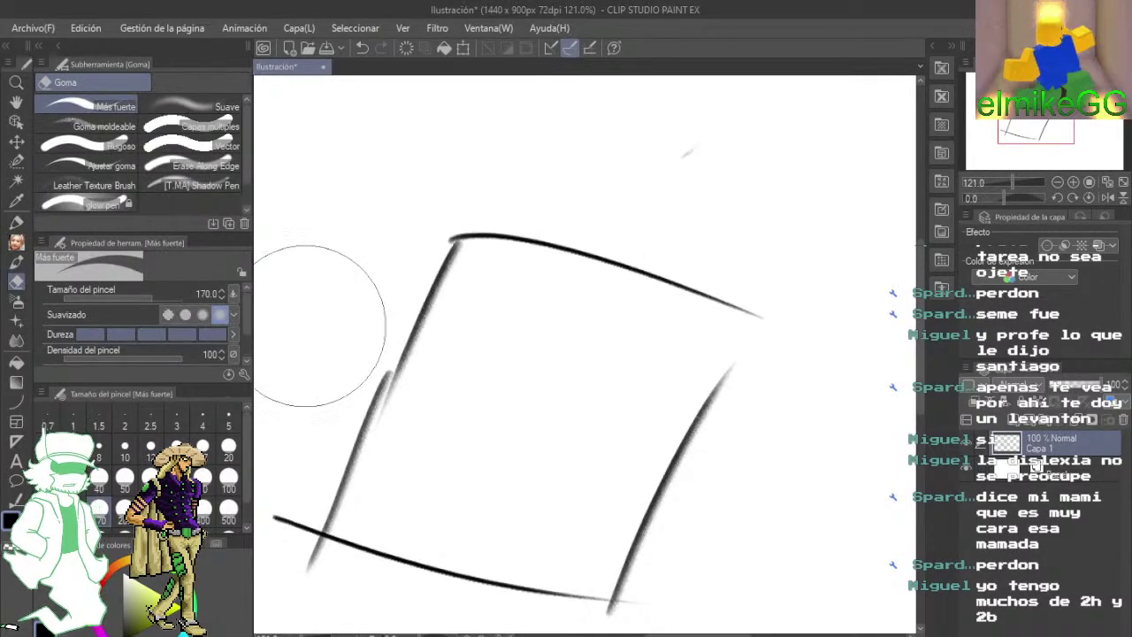
pyautogui.moveTo(358, 310); pyautogui.dragTo(472, 217)
pyautogui.moveTo(332, 431)
pyautogui.mouseDown()
pyautogui.moveTo(346, 399)
pyautogui.moveTo(361, 407)
pyautogui.moveTo(379, 479)
pyautogui.moveTo(408, 493)
pyautogui.moveTo(281, 380)
pyautogui.mouseUp()
pyautogui.moveTo(576, 455); pyautogui.dragTo(594, 452)
pyautogui.moveTo(658, 431); pyautogui.dragTo(525, 564)
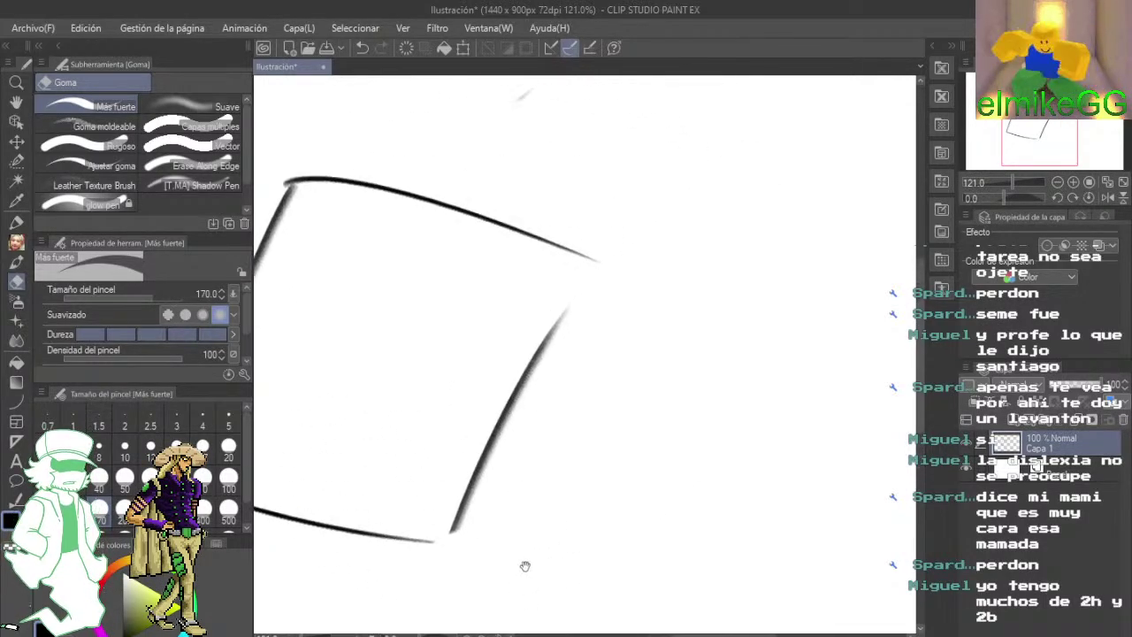
pyautogui.moveTo(624, 275); pyautogui.dragTo(617, 308)
pyautogui.moveTo(661, 257); pyautogui.dragTo(708, 448)
pyautogui.moveTo(620, 286); pyautogui.dragTo(607, 314)
# - Erase the whole tilted frame so the canvas is blank
pyautogui.moveTo(551, 339); pyautogui.dragTo(664, 141)
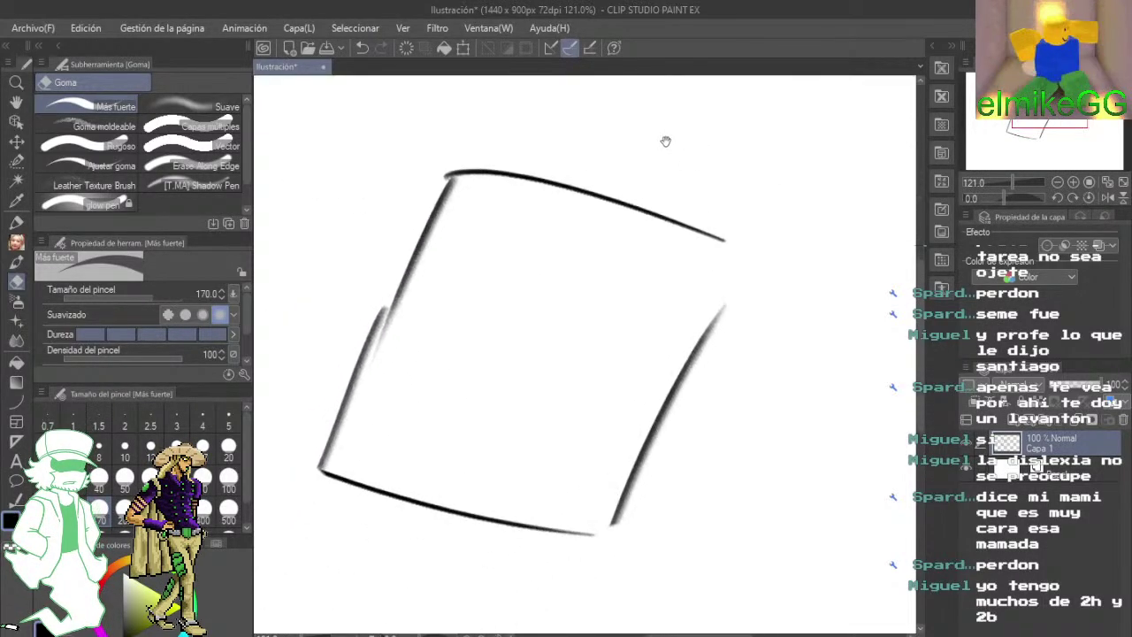
pyautogui.moveTo(495, 241)
pyautogui.mouseDown()
pyautogui.moveTo(333, 466)
pyautogui.moveTo(642, 242)
pyautogui.moveTo(605, 509)
pyautogui.mouseUp()
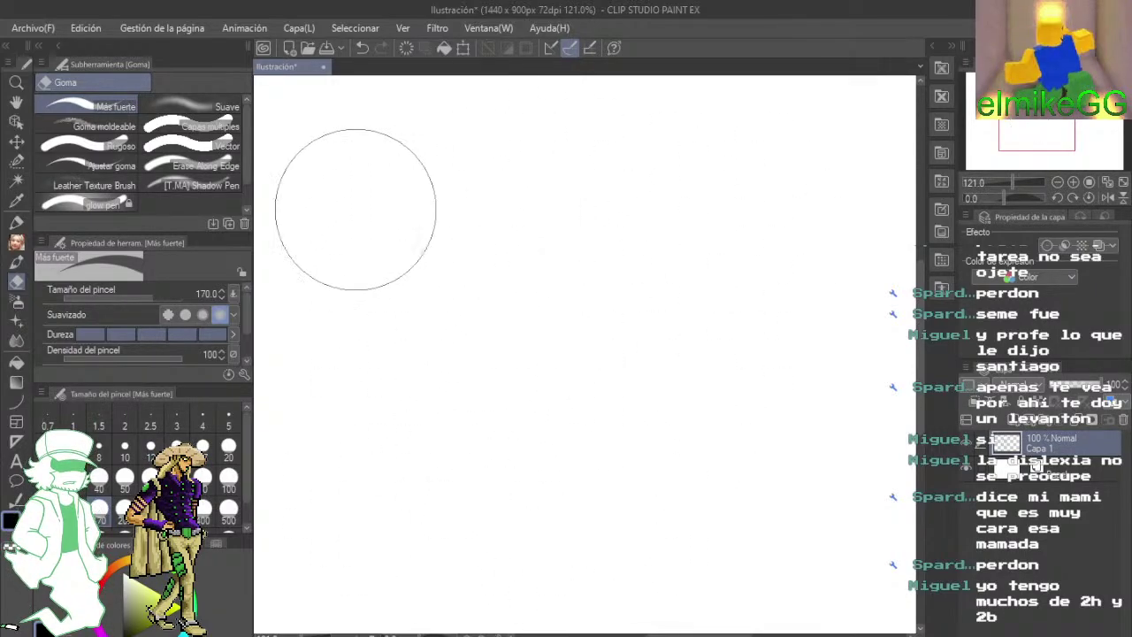
# - Draw a tilted four-sided frame with slightly curved sides using the Wxzant ARTEMOOSE pencil brush
pyautogui.click(17, 241)
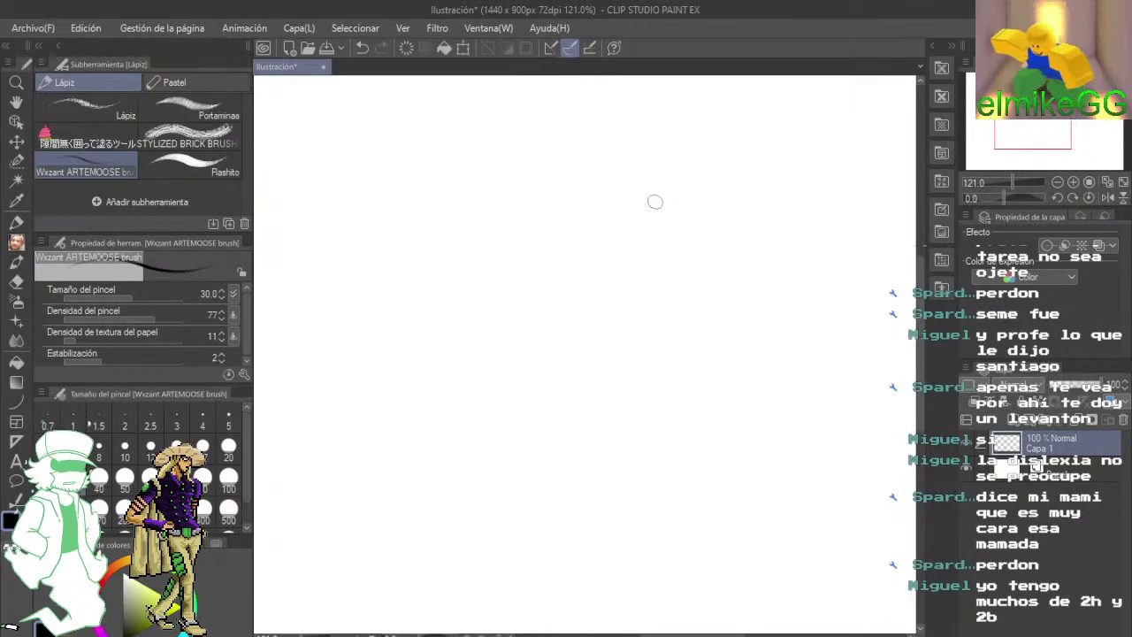
pyautogui.scroll(-3, 653, 202)
pyautogui.scroll(-2, 653, 202)
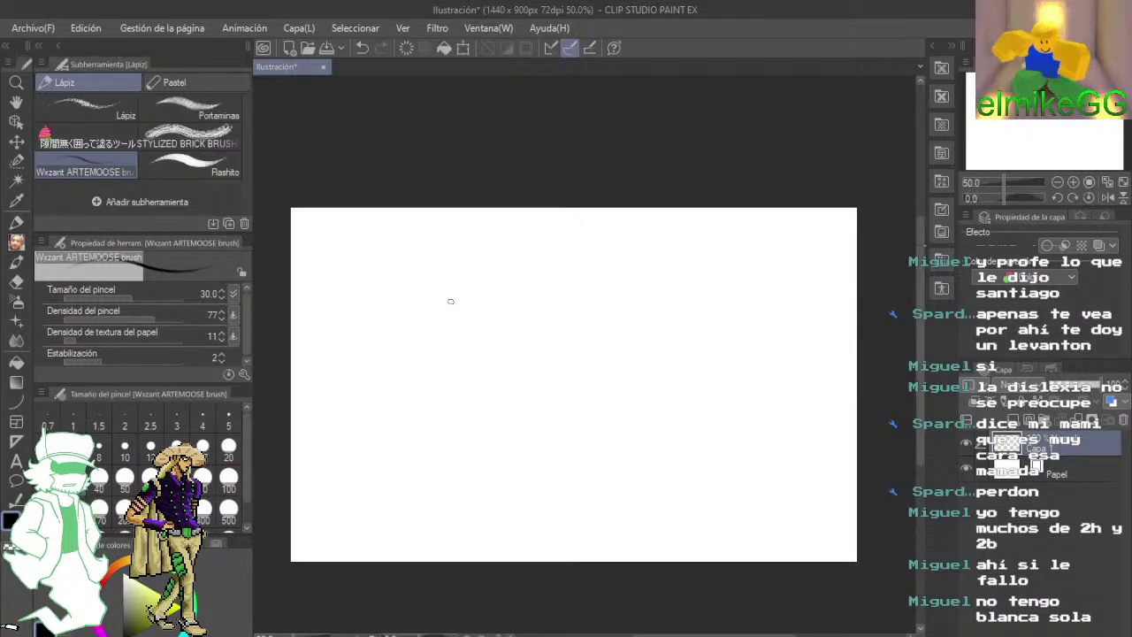
pyautogui.scroll(1, 450, 301)
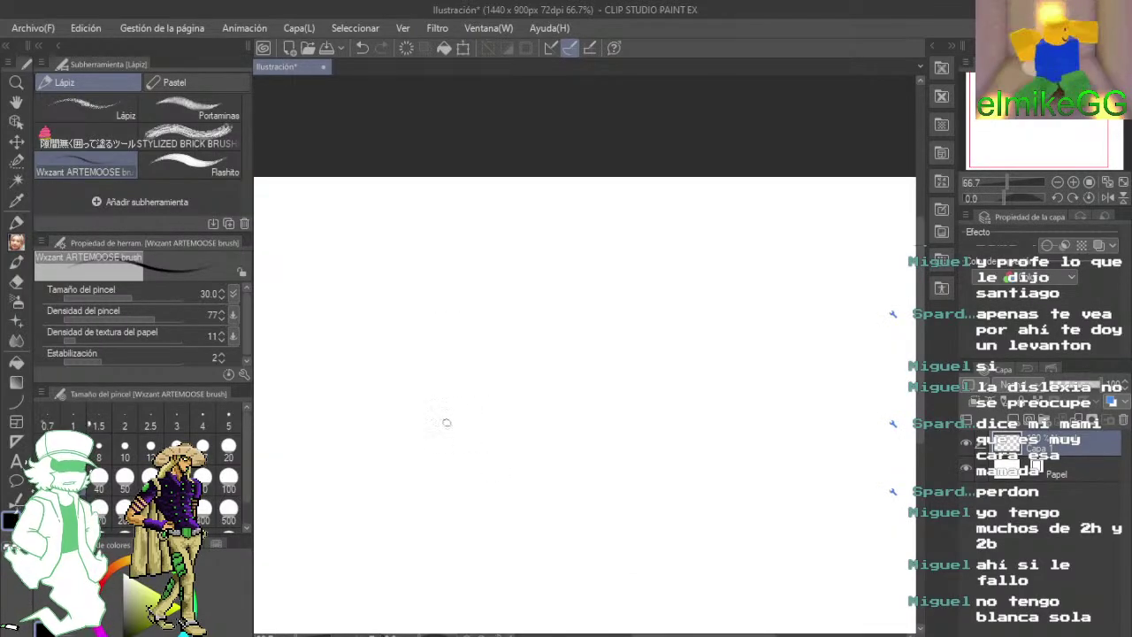
pyautogui.moveTo(421, 511)
pyautogui.mouseDown()
pyautogui.moveTo(503, 270)
pyautogui.moveTo(667, 287)
pyautogui.moveTo(595, 484)
pyautogui.mouseUp()
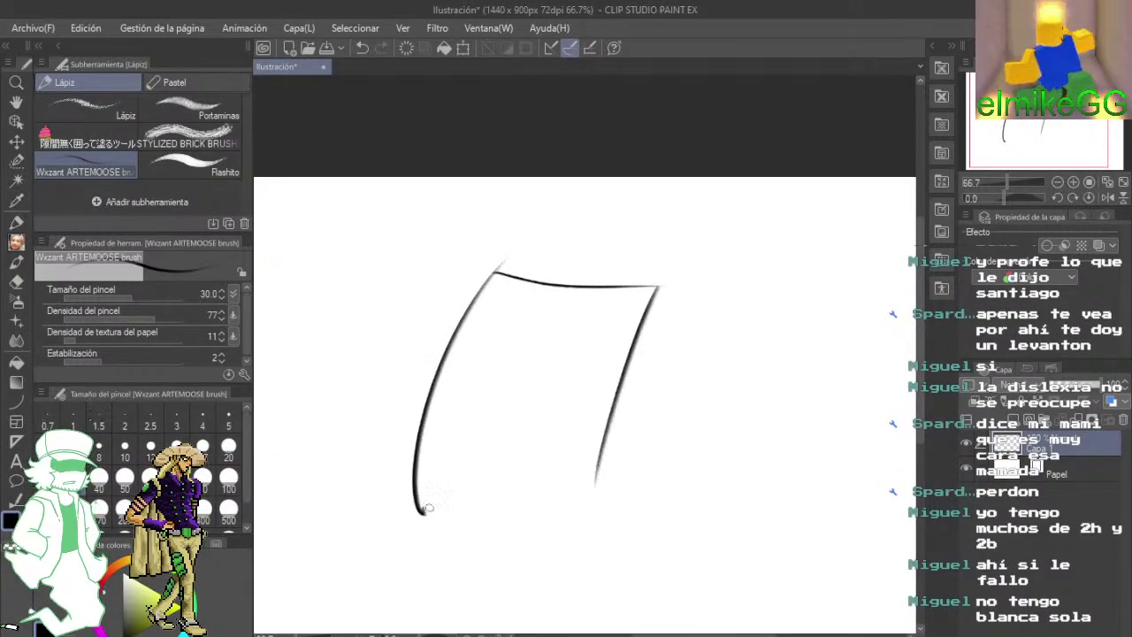
pyautogui.moveTo(411, 508); pyautogui.dragTo(590, 475)
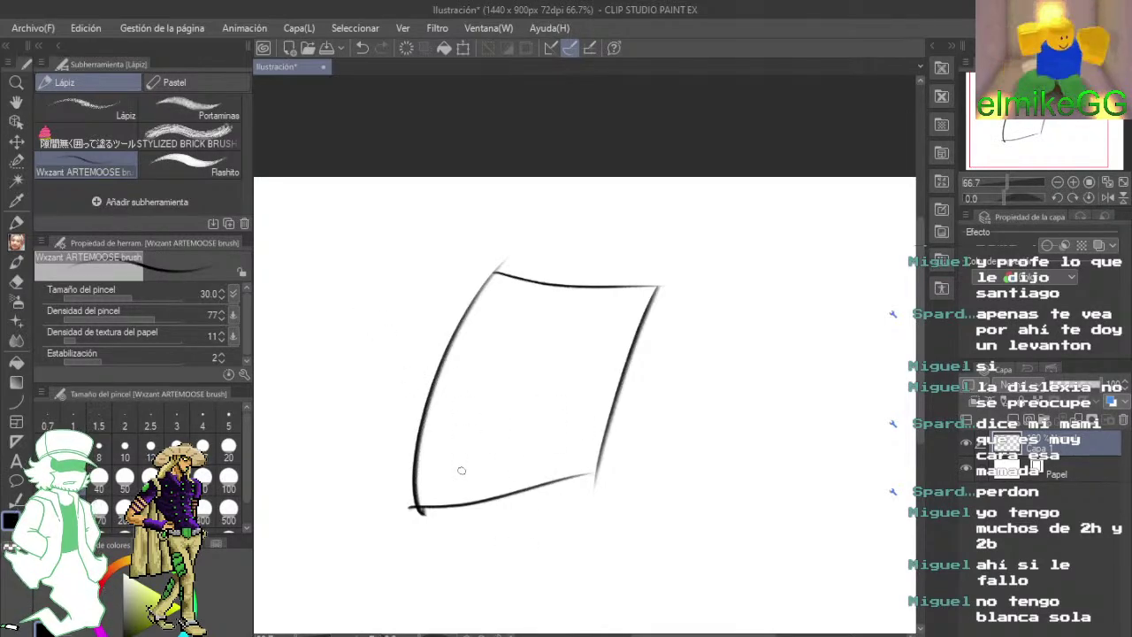
# - Cross the tilted frame with seven slanting crosswise lines, working from its lower edge to its upper edge
pyautogui.moveTo(399, 467); pyautogui.dragTo(591, 473)
pyautogui.moveTo(405, 430); pyautogui.dragTo(633, 445)
pyautogui.moveTo(428, 413); pyautogui.dragTo(536, 415)
pyautogui.moveTo(407, 376); pyautogui.dragTo(609, 407)
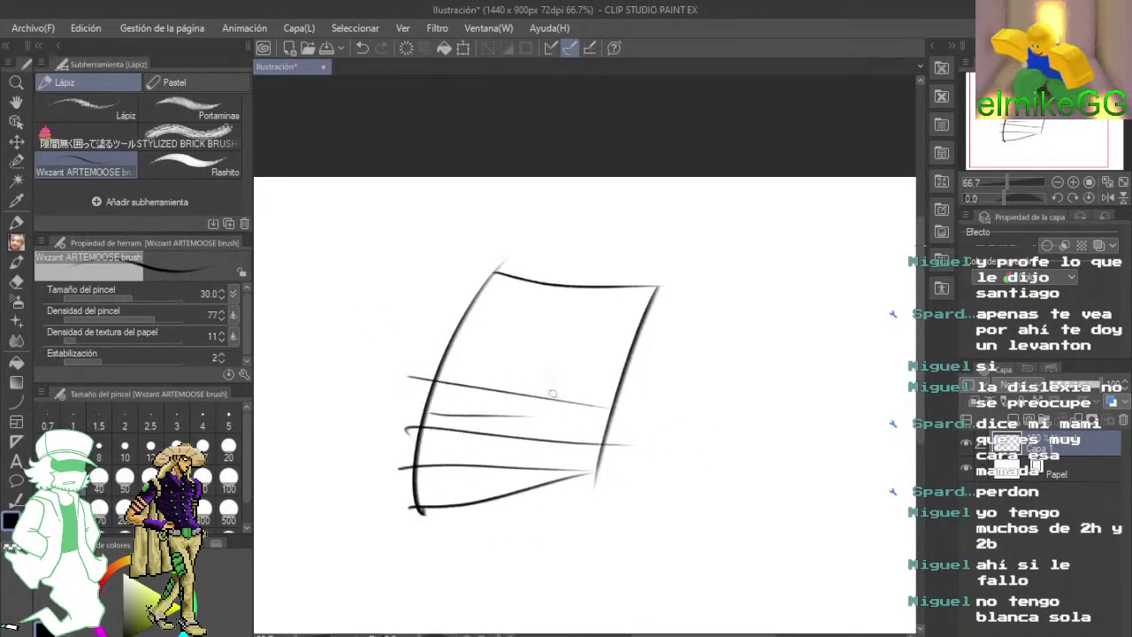
pyautogui.moveTo(422, 350); pyautogui.dragTo(635, 386)
pyautogui.moveTo(453, 323); pyautogui.dragTo(612, 356)
pyautogui.moveTo(479, 304); pyautogui.dragTo(657, 333)
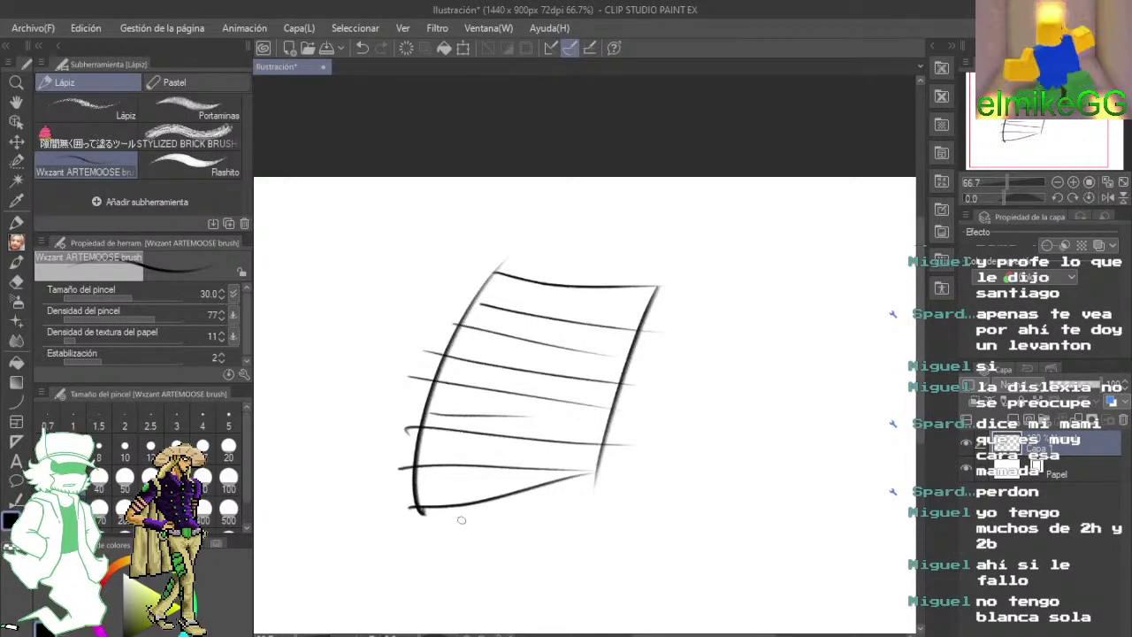
# - Draw eight long lengthwise strokes through the frame to turn the crosswise lines into a grid
pyautogui.moveTo(461, 520); pyautogui.dragTo(549, 190)
pyautogui.moveTo(493, 502)
pyautogui.mouseDown()
pyautogui.moveTo(497, 444)
pyautogui.moveTo(545, 290)
pyautogui.mouseUp()
pyautogui.moveTo(532, 522); pyautogui.dragTo(610, 262)
pyautogui.moveTo(573, 519); pyautogui.dragTo(662, 317)
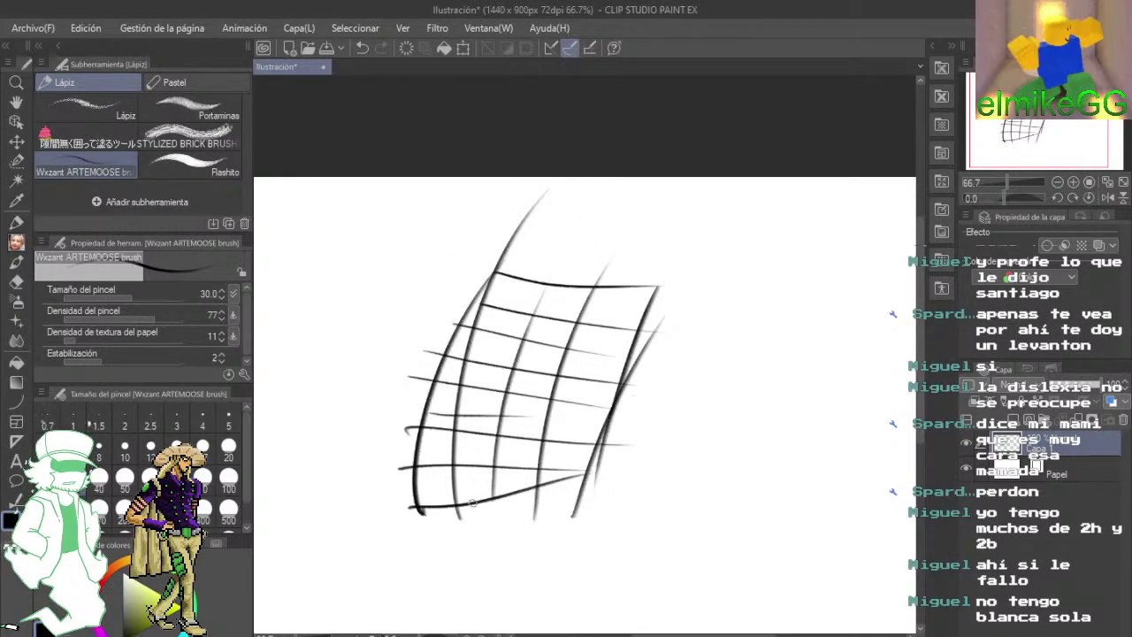
pyautogui.moveTo(472, 502); pyautogui.dragTo(559, 208)
pyautogui.moveTo(440, 523); pyautogui.dragTo(486, 232)
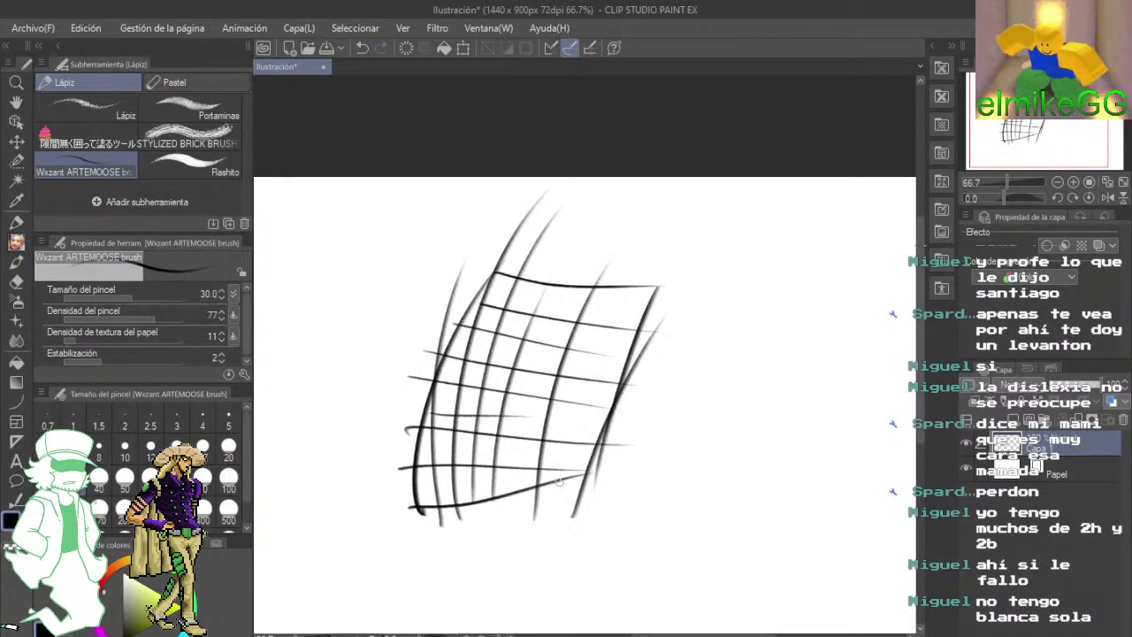
pyautogui.moveTo(559, 497); pyautogui.dragTo(662, 257)
pyautogui.moveTo(520, 521); pyautogui.dragTo(607, 203)
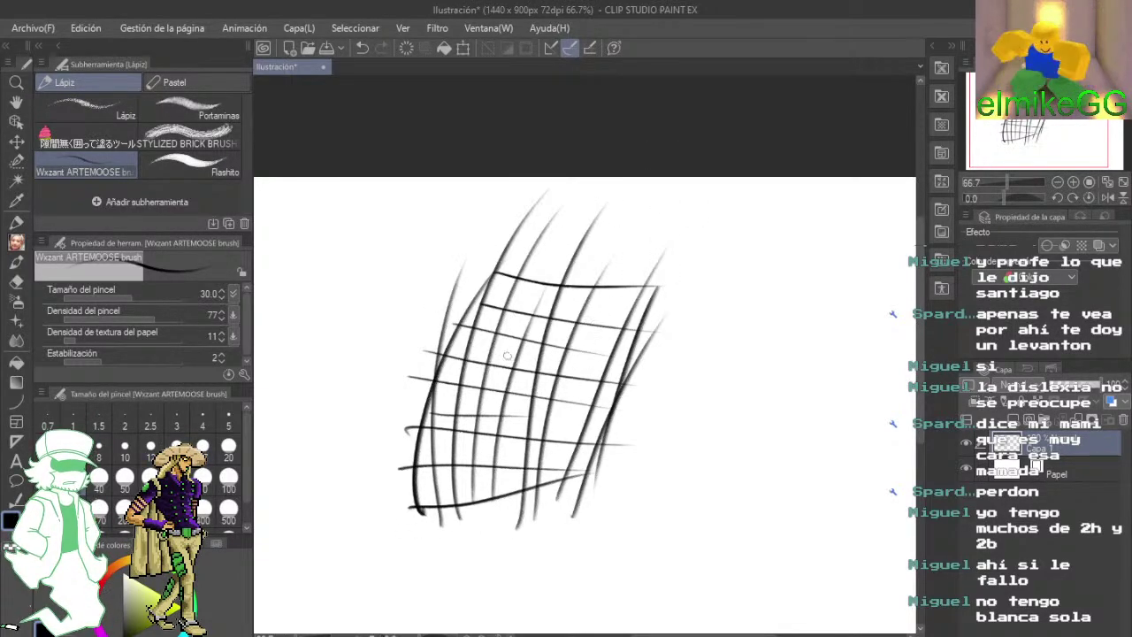
# - Sketch a small stick figure with an oval head over the grid and cover it with dense scribbles
pyautogui.moveTo(507, 355)
pyautogui.mouseDown()
pyautogui.moveTo(500, 364)
pyautogui.moveTo(505, 345)
pyautogui.mouseUp()
pyautogui.moveTo(531, 386)
pyautogui.mouseDown()
pyautogui.moveTo(558, 462)
pyautogui.moveTo(583, 408)
pyautogui.mouseUp()
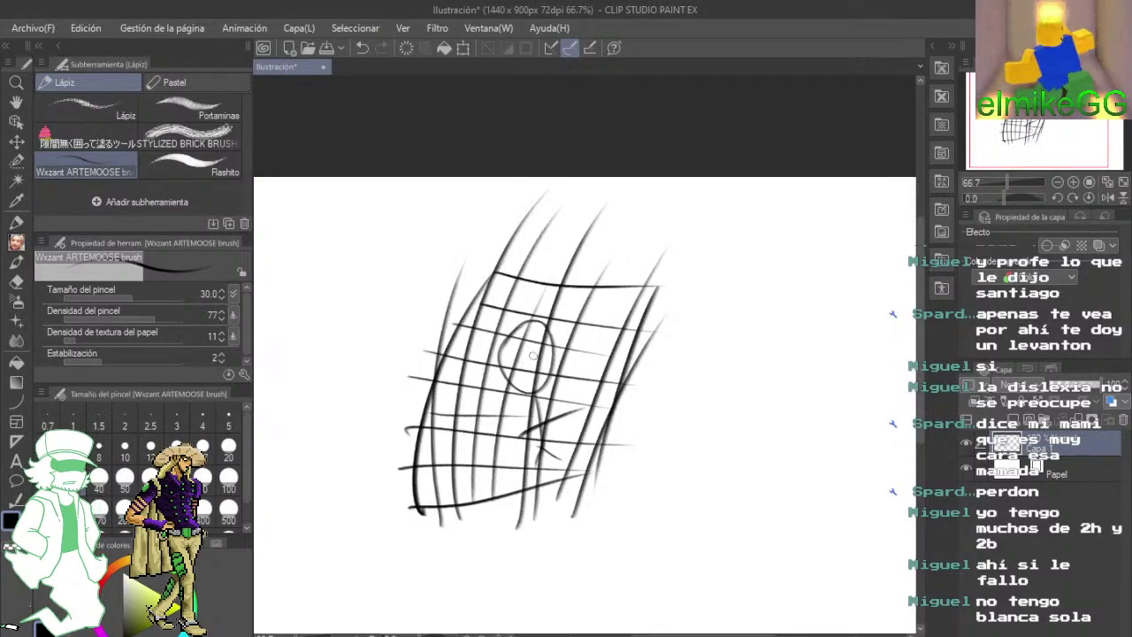
pyautogui.moveTo(530, 355)
pyautogui.mouseDown()
pyautogui.moveTo(550, 349)
pyautogui.moveTo(526, 364)
pyautogui.moveTo(529, 298)
pyautogui.moveTo(575, 309)
pyautogui.moveTo(502, 382)
pyautogui.moveTo(543, 399)
pyautogui.moveTo(553, 434)
pyautogui.moveTo(499, 439)
pyautogui.moveTo(575, 415)
pyautogui.moveTo(531, 389)
pyautogui.moveTo(522, 318)
pyautogui.moveTo(489, 416)
pyautogui.mouseUp()
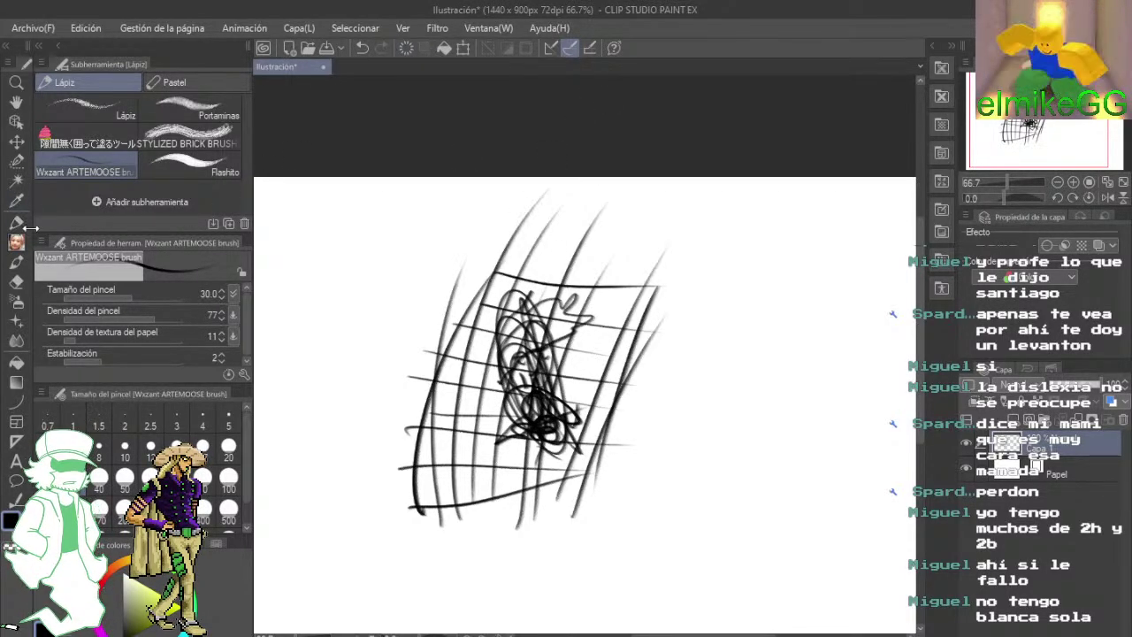
# - Erase the whole grid and scribbled figure with the Más fuerte eraser and return to the Wxzant ARTEMOOSE pencil brush
pyautogui.click(17, 282)
pyautogui.moveTo(495, 424)
pyautogui.mouseDown()
pyautogui.moveTo(336, 328)
pyautogui.moveTo(475, 551)
pyautogui.moveTo(517, 457)
pyautogui.moveTo(483, 437)
pyautogui.moveTo(571, 273)
pyautogui.moveTo(627, 218)
pyautogui.mouseUp()
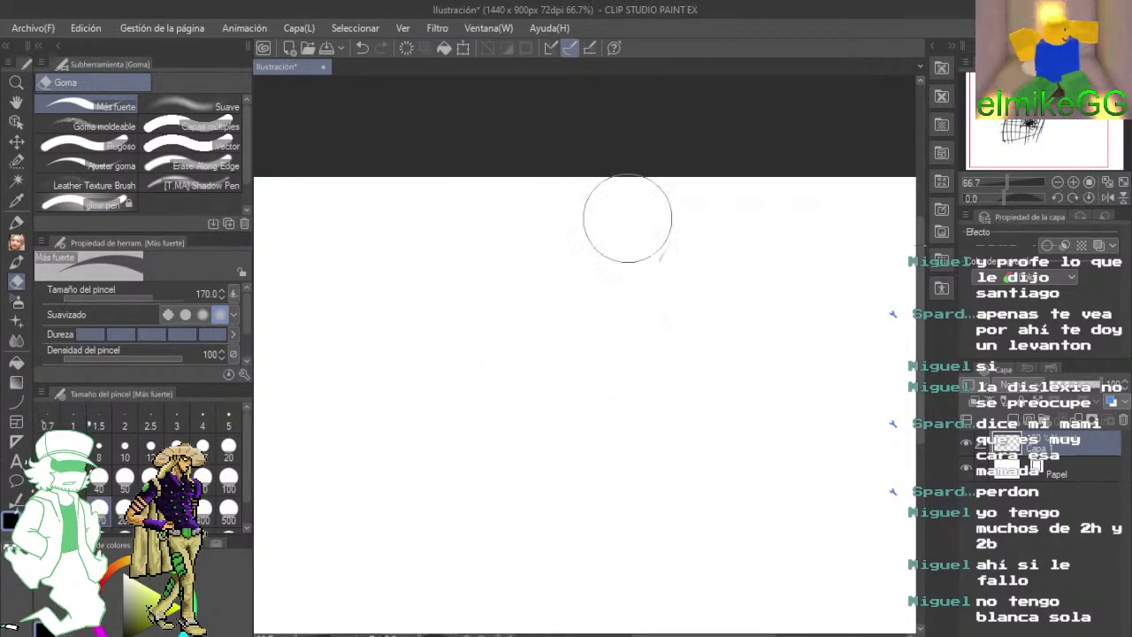
pyautogui.moveTo(538, 430)
pyautogui.mouseDown()
pyautogui.moveTo(437, 346)
pyautogui.moveTo(469, 380)
pyautogui.mouseUp()
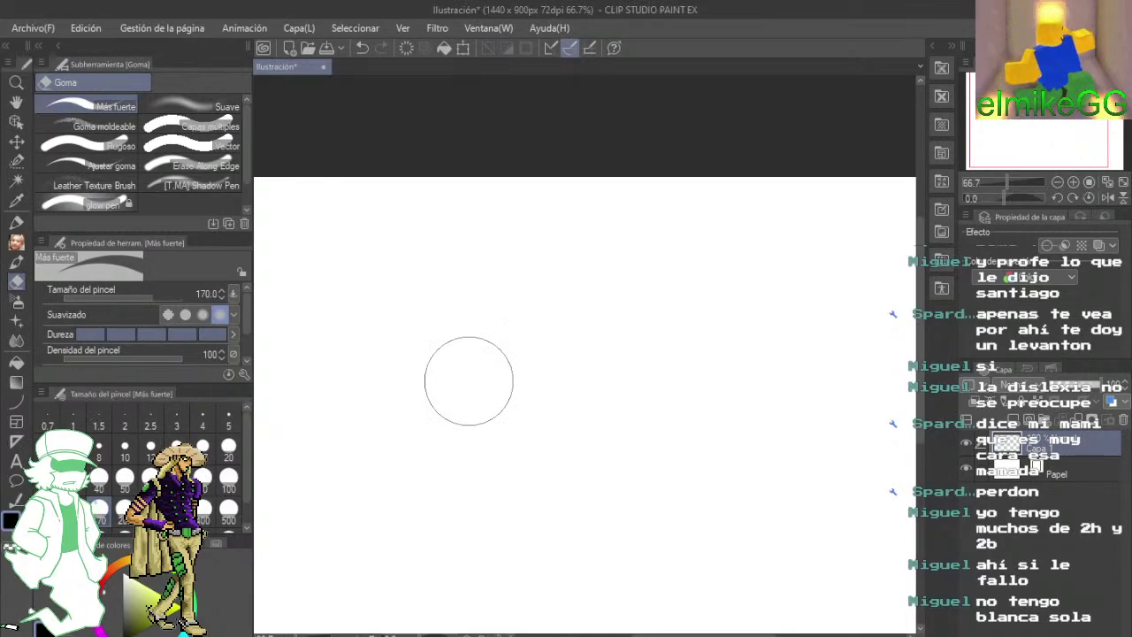
pyautogui.click(15, 263)
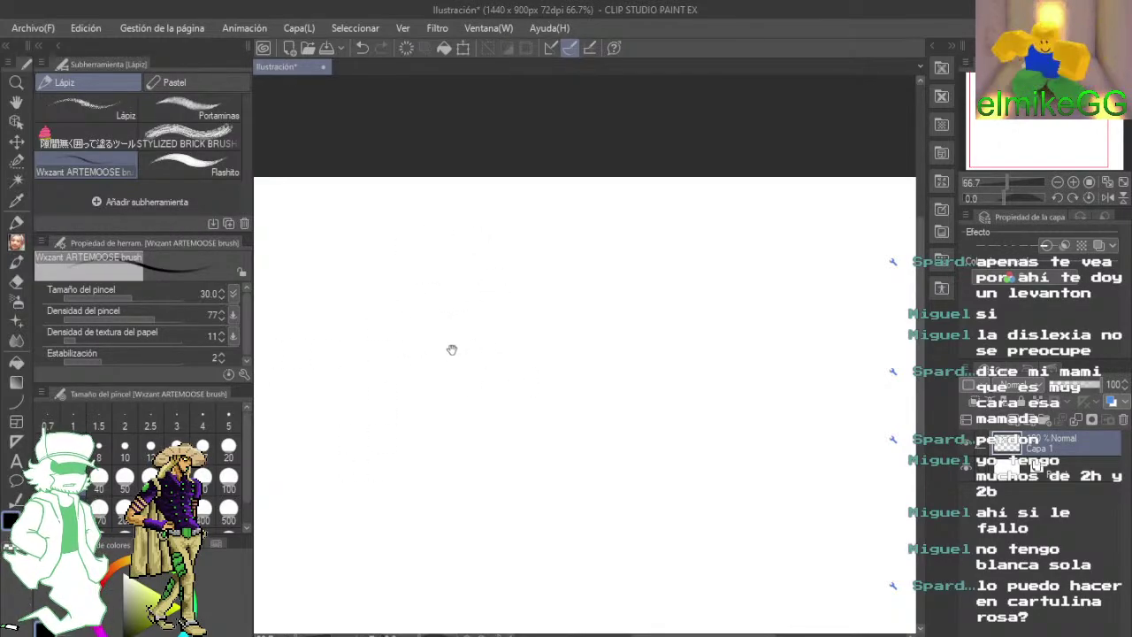
pyautogui.scroll(-1, 452, 347)
pyautogui.scroll(-1, 457, 336)
pyautogui.scroll(-1, 457, 336)
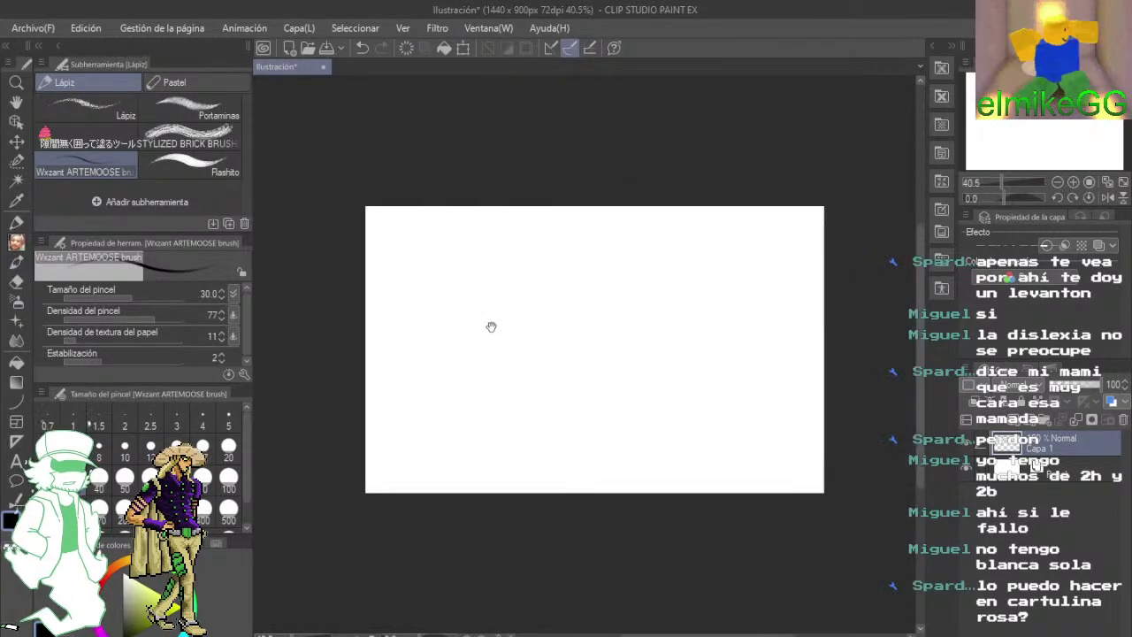
pyautogui.scroll(-1, 459, 352)
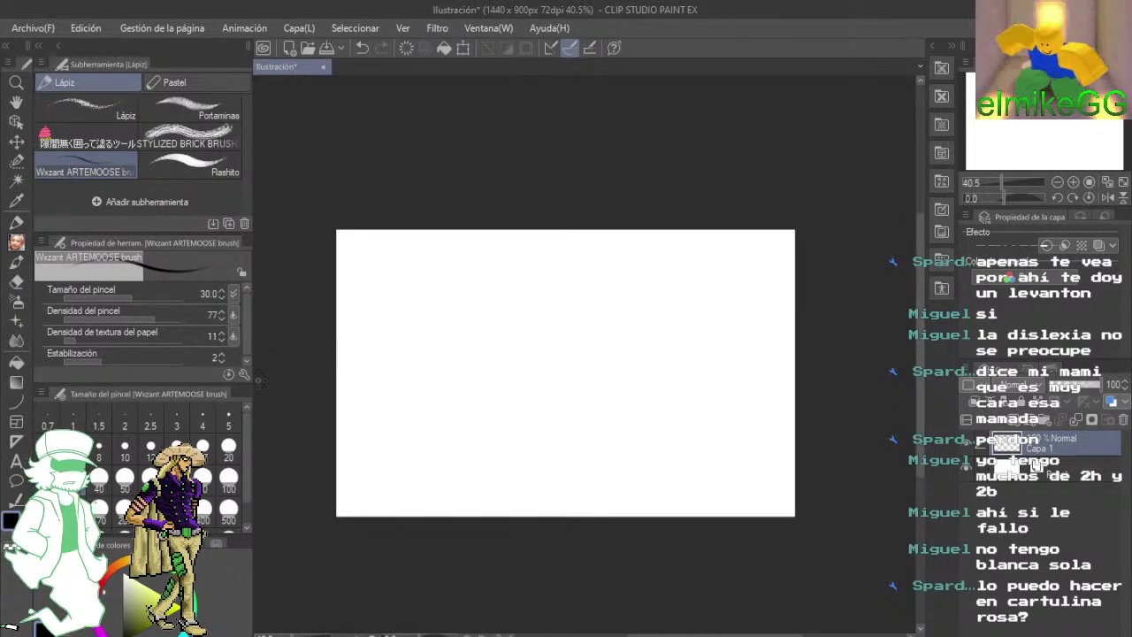
pyautogui.scroll(2, 566, 416)
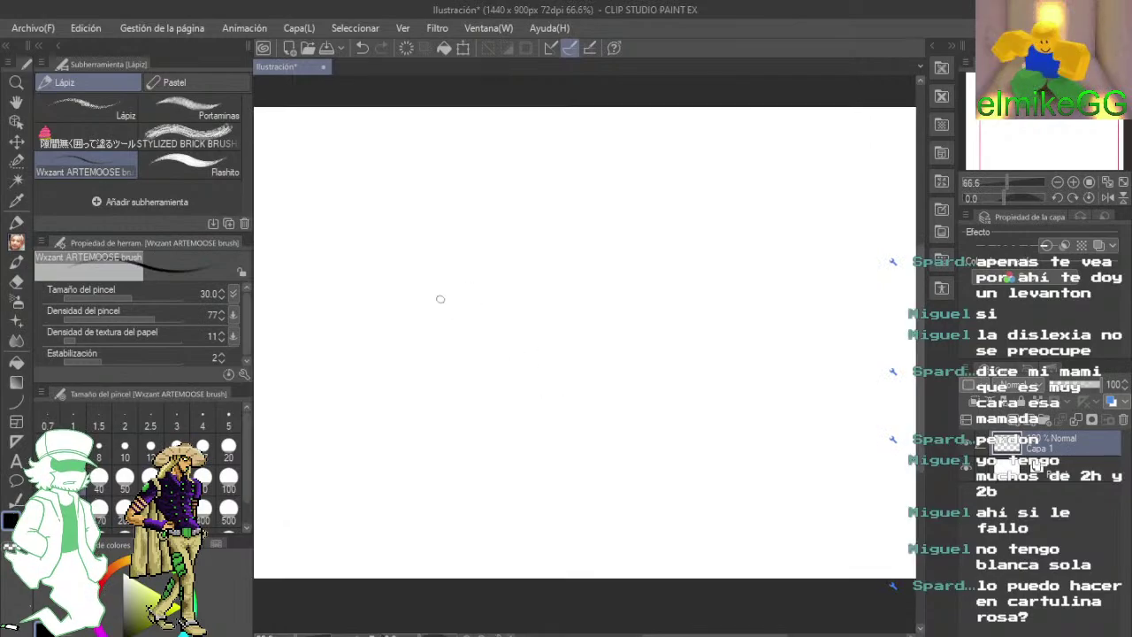
pyautogui.moveTo(440, 295); pyautogui.dragTo(545, 328)
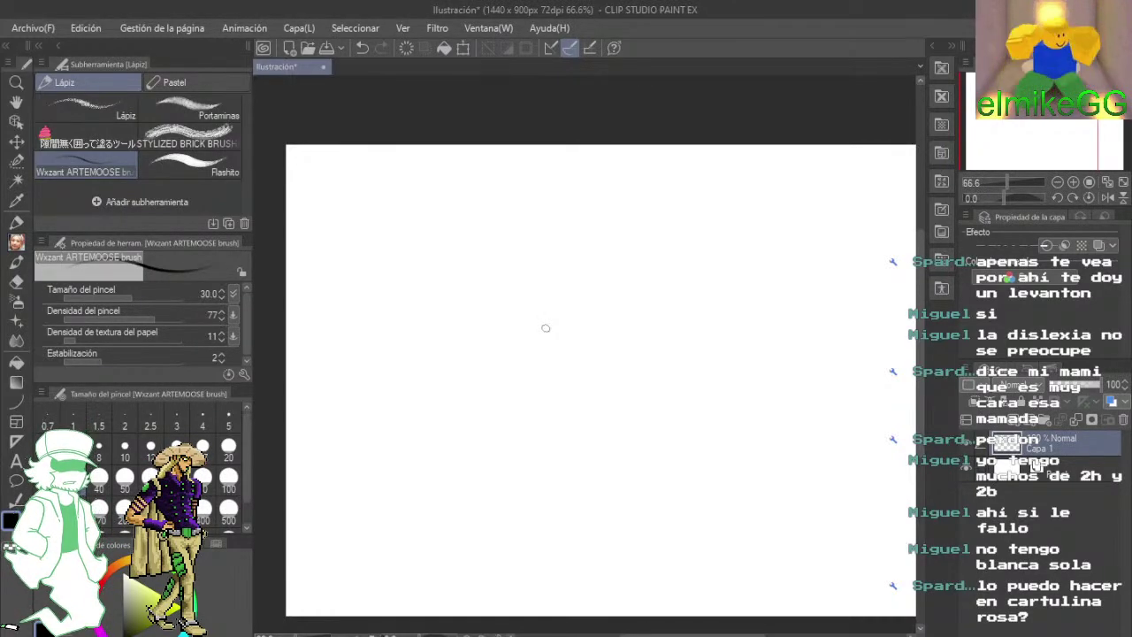
pyautogui.moveTo(613, 412); pyautogui.dragTo(565, 417)
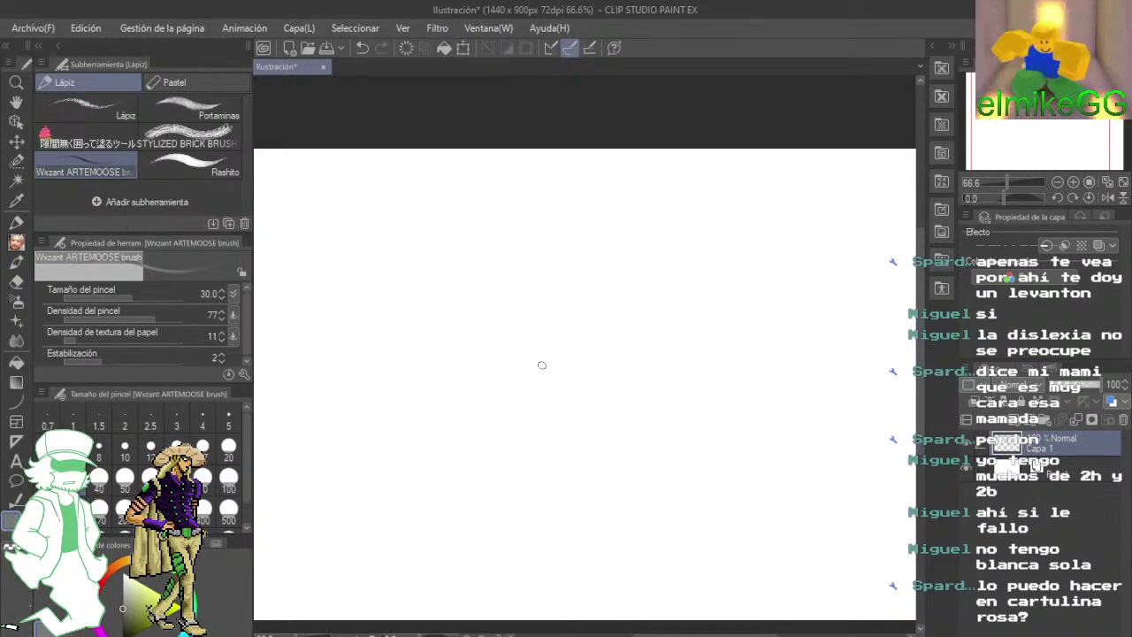
pyautogui.scroll(1, 542, 366)
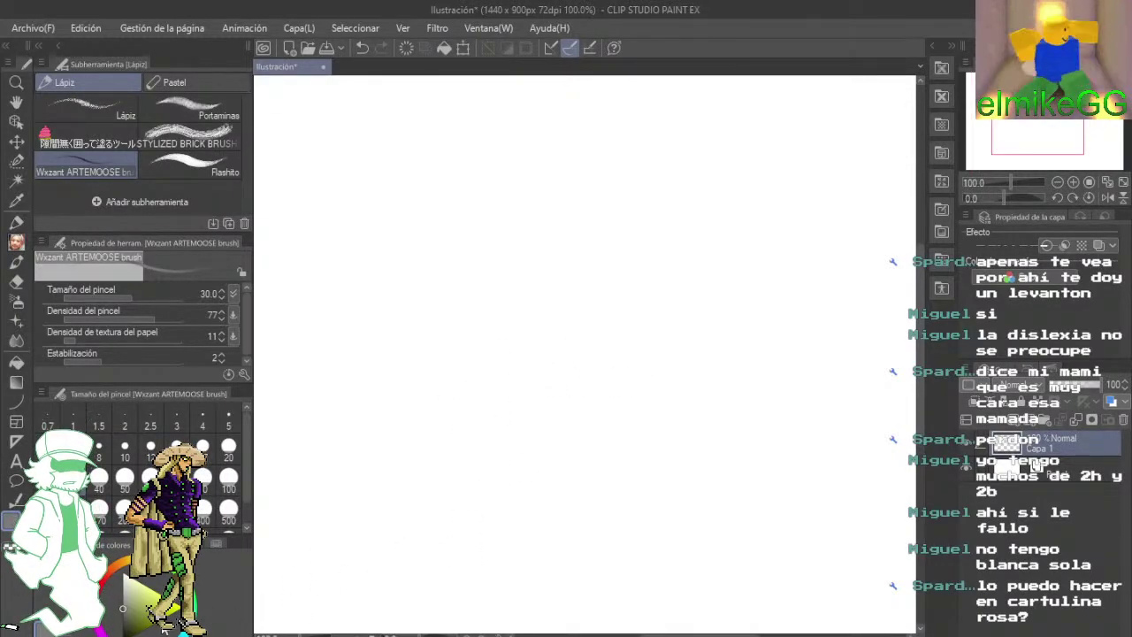
# - Set the drawing colour to black, draw one long curved test stroke with the Wxzant ARTEMOOSE brush and undo it
pyautogui.click(126, 634)
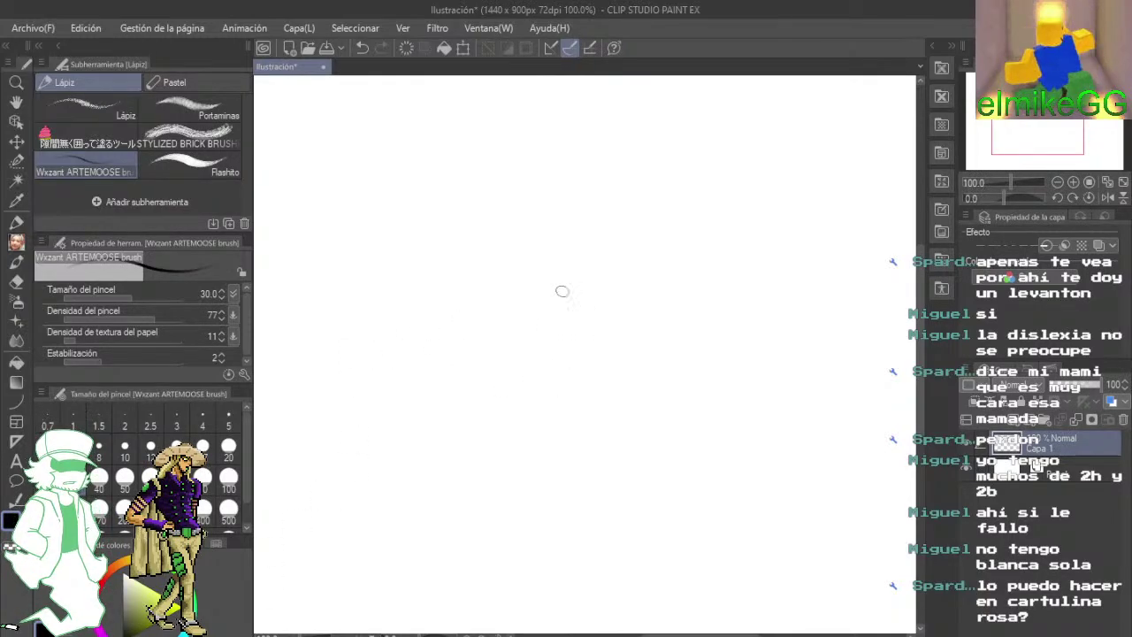
pyautogui.moveTo(355, 484); pyautogui.dragTo(507, 217)
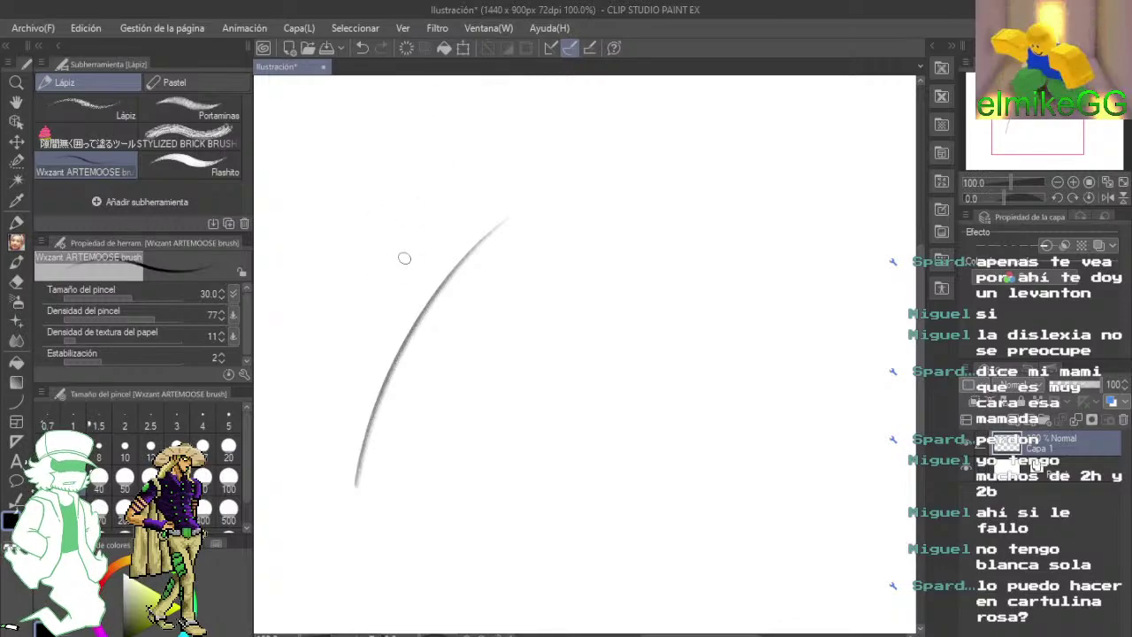
pyautogui.click(361, 49)
# - Draw a large tilted oval with the Portaminas pencil as a texture test and undo it
pyautogui.click(229, 115)
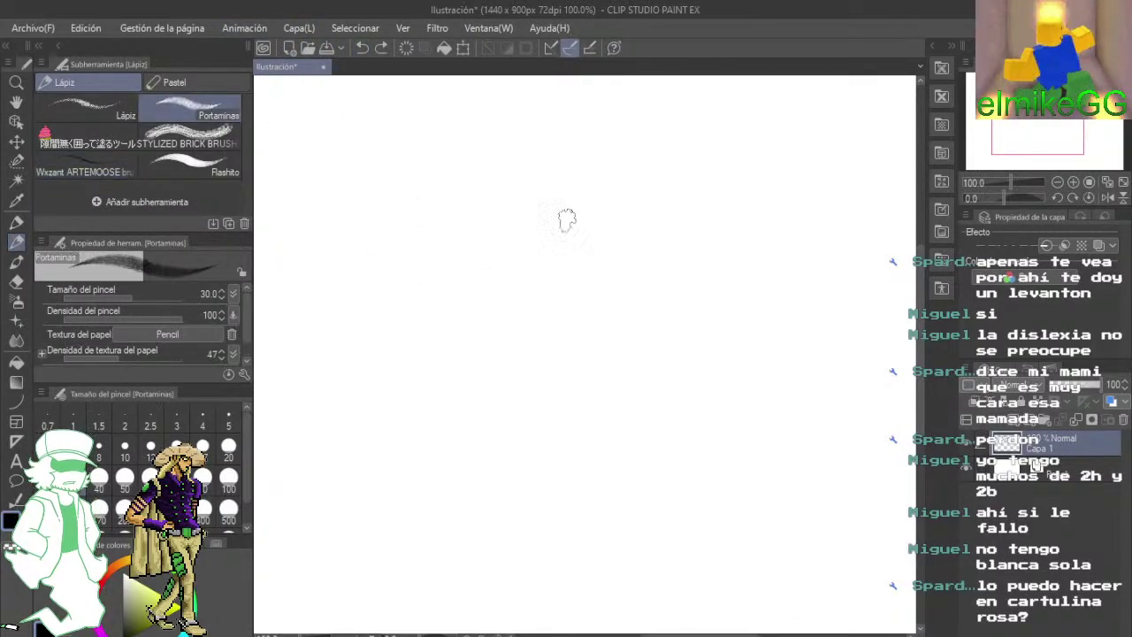
pyautogui.moveTo(545, 216); pyautogui.dragTo(459, 297)
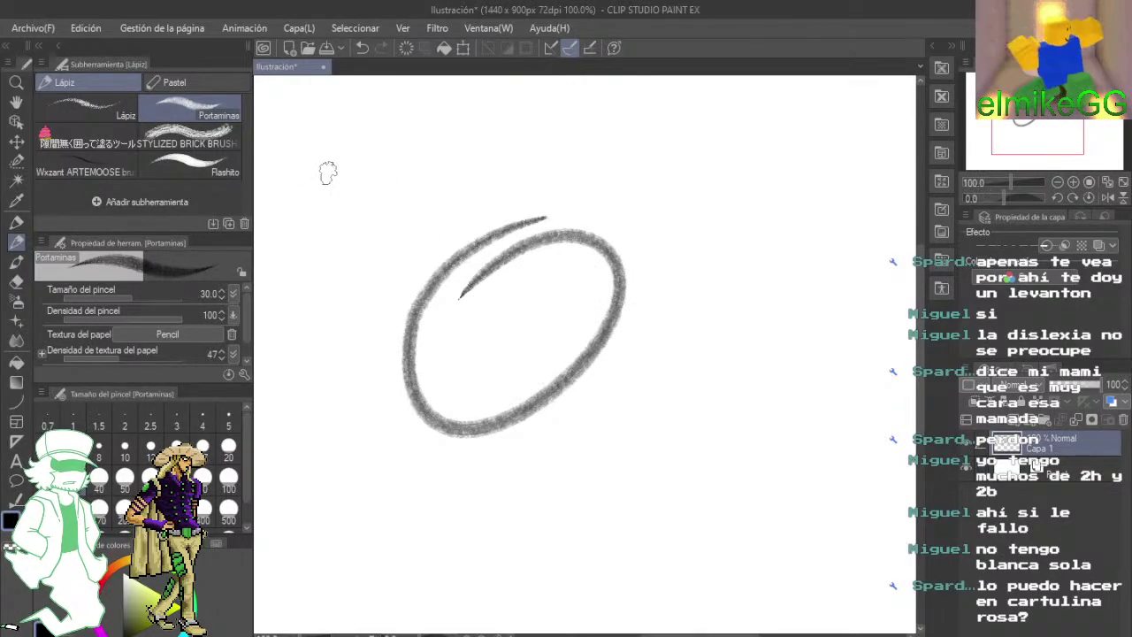
pyautogui.click(362, 47)
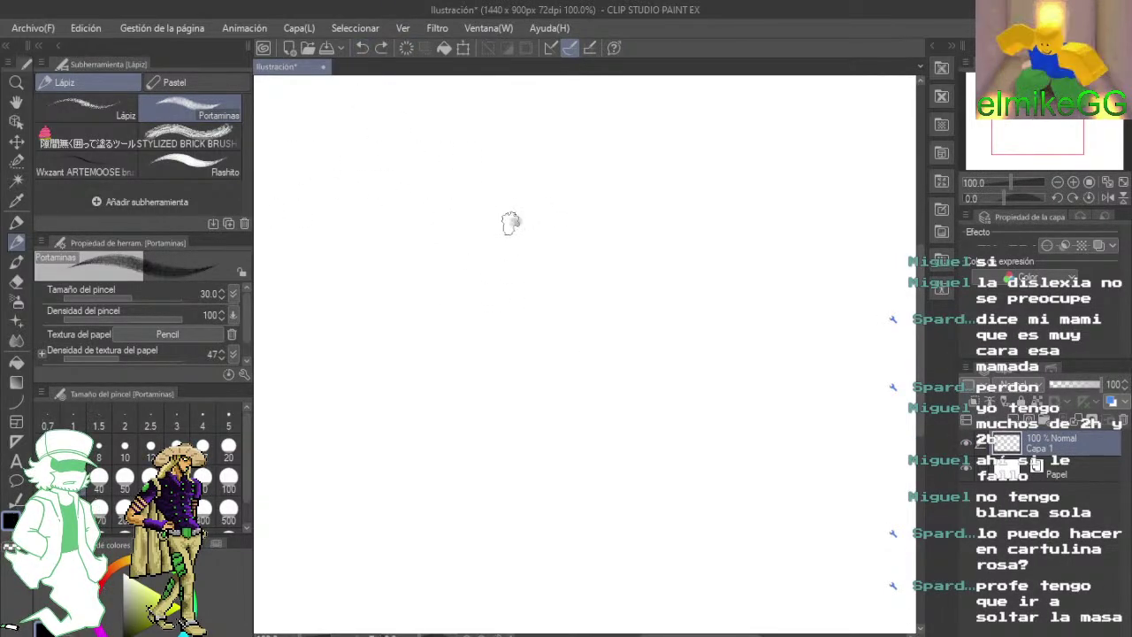
# - Layer four short overlapping Portaminas strokes to test how the tone builds up, and undo all of them
pyautogui.moveTo(520, 220); pyautogui.dragTo(440, 336)
pyautogui.moveTo(478, 223); pyautogui.dragTo(442, 333)
pyautogui.moveTo(466, 265); pyautogui.dragTo(438, 339)
pyautogui.moveTo(469, 269); pyautogui.dragTo(436, 380)
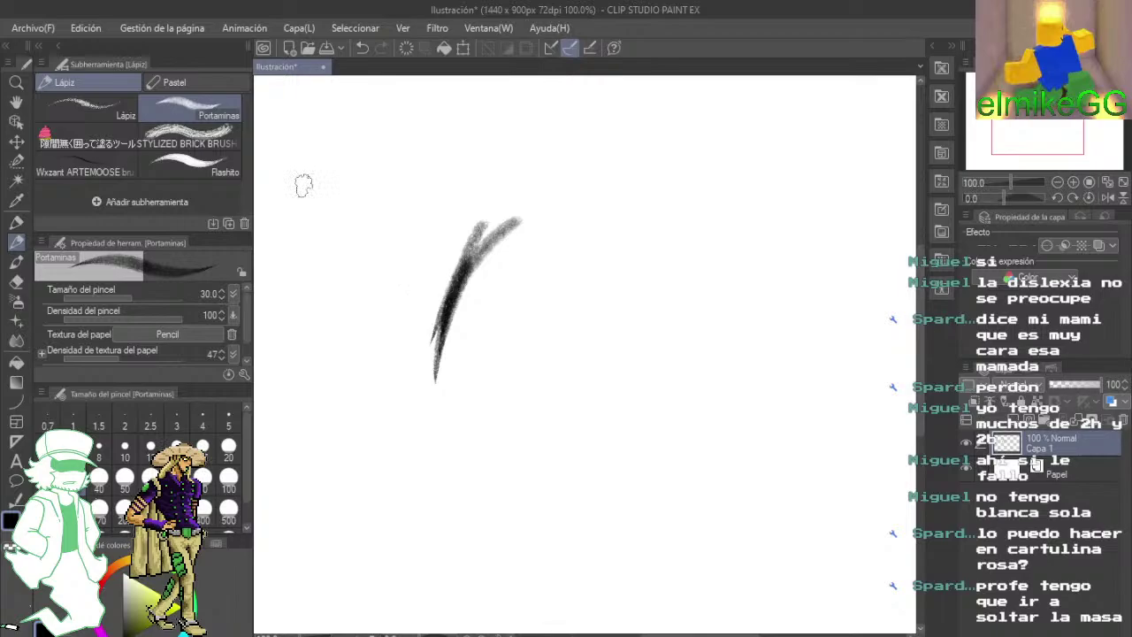
pyautogui.click(360, 48)
pyautogui.click(359, 48)
pyautogui.click(357, 47)
pyautogui.click(357, 46)
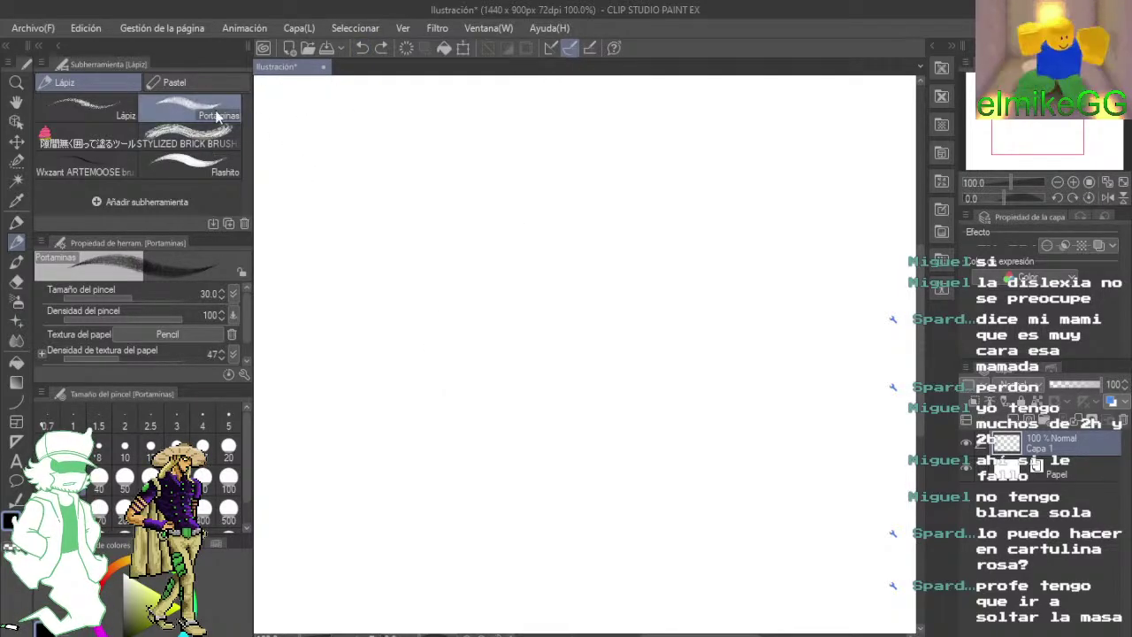
# - Draw a few loose curved strokes with the Wxzant ARTEMOOSE brush for comparison and undo them
pyautogui.click(113, 170)
pyautogui.moveTo(583, 234)
pyautogui.mouseDown()
pyautogui.moveTo(474, 486)
pyautogui.moveTo(503, 389)
pyautogui.moveTo(588, 305)
pyautogui.mouseUp()
pyautogui.moveTo(529, 355); pyautogui.dragTo(624, 343)
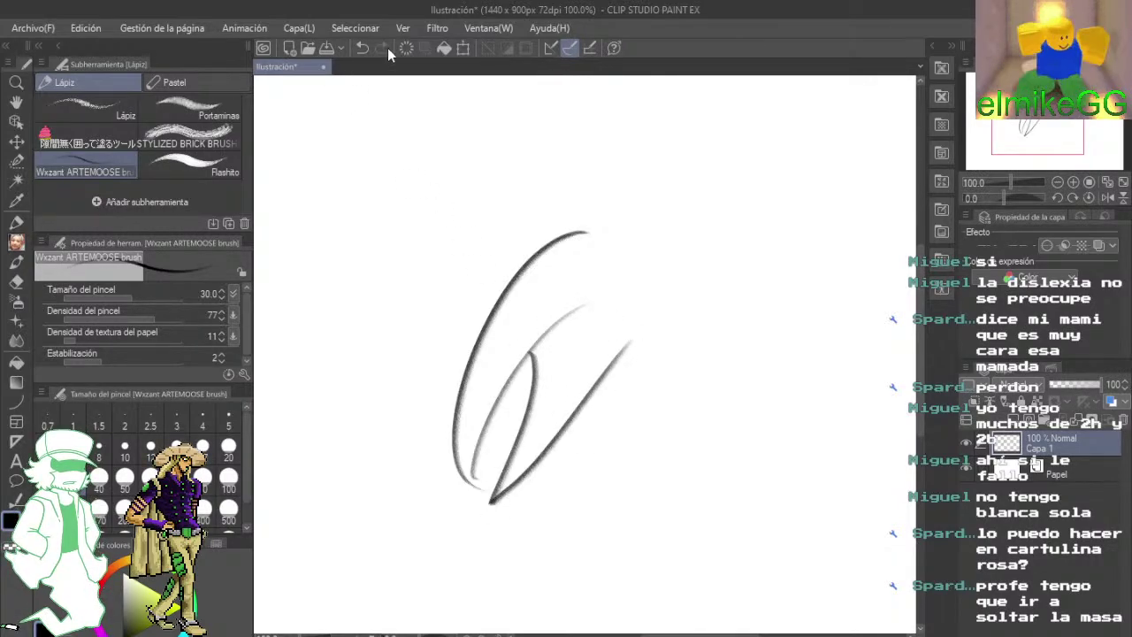
pyautogui.click(362, 48)
pyautogui.click(362, 47)
pyautogui.click(362, 48)
# - Draw sweeping test strokes with the Portaminas pencil again and undo them
pyautogui.click(197, 111)
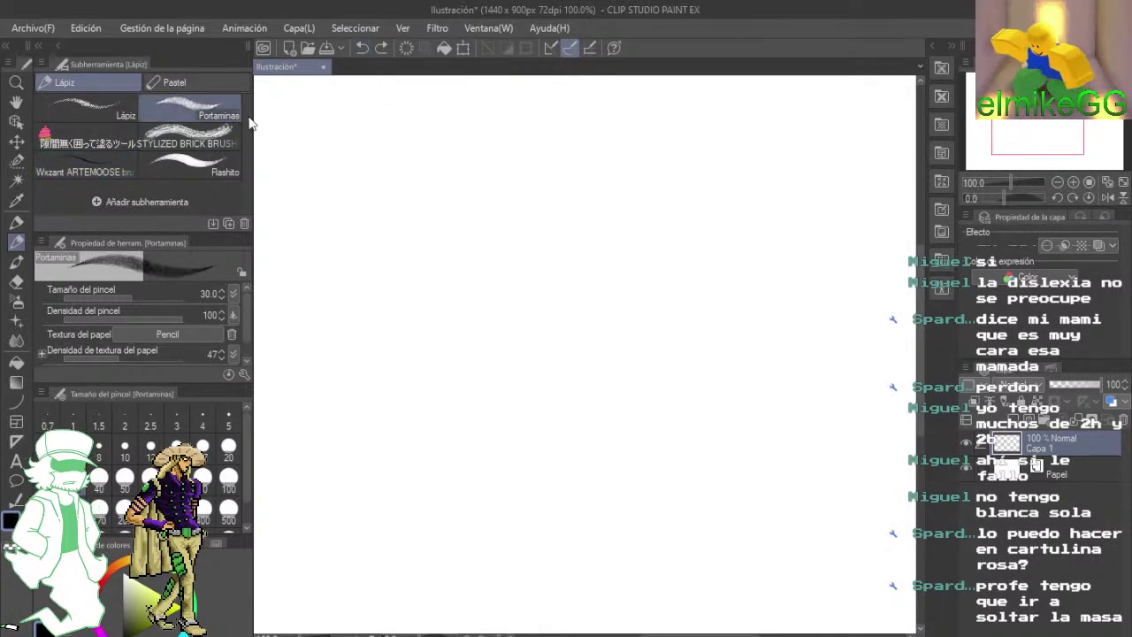
pyautogui.moveTo(552, 175); pyautogui.dragTo(423, 317)
pyautogui.moveTo(413, 375); pyautogui.dragTo(698, 255)
pyautogui.click(362, 50)
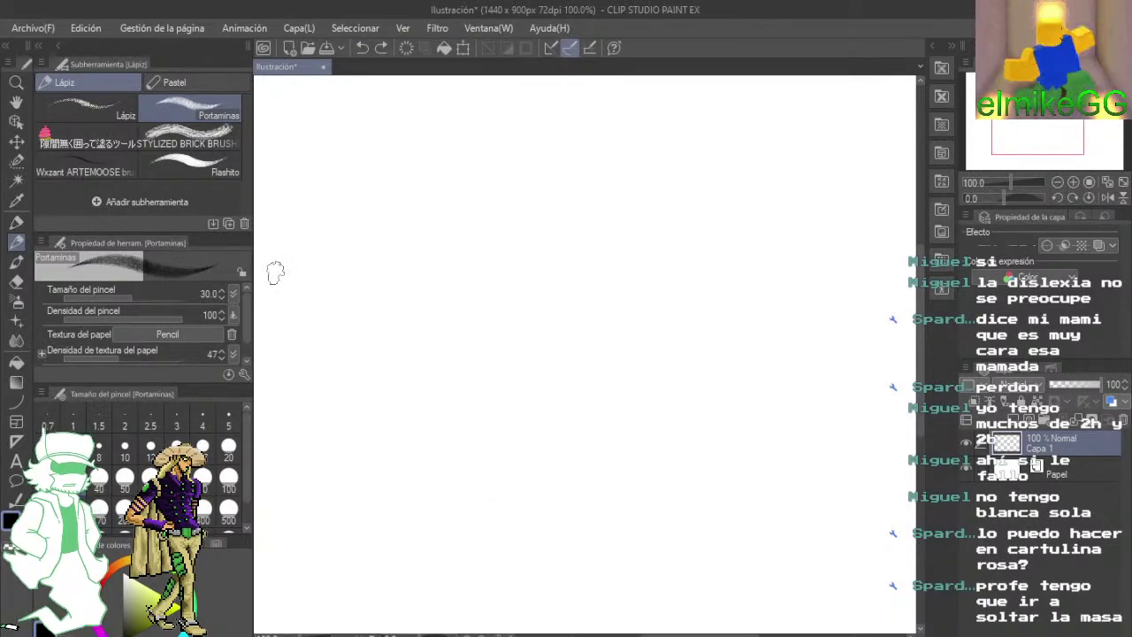
# - Set the drawing colour to a dark olive green and select the Wxzant ARTEMOOSE brush for drawing
pyautogui.click(136, 630)
pyautogui.moveTo(139, 627); pyautogui.dragTo(134, 620)
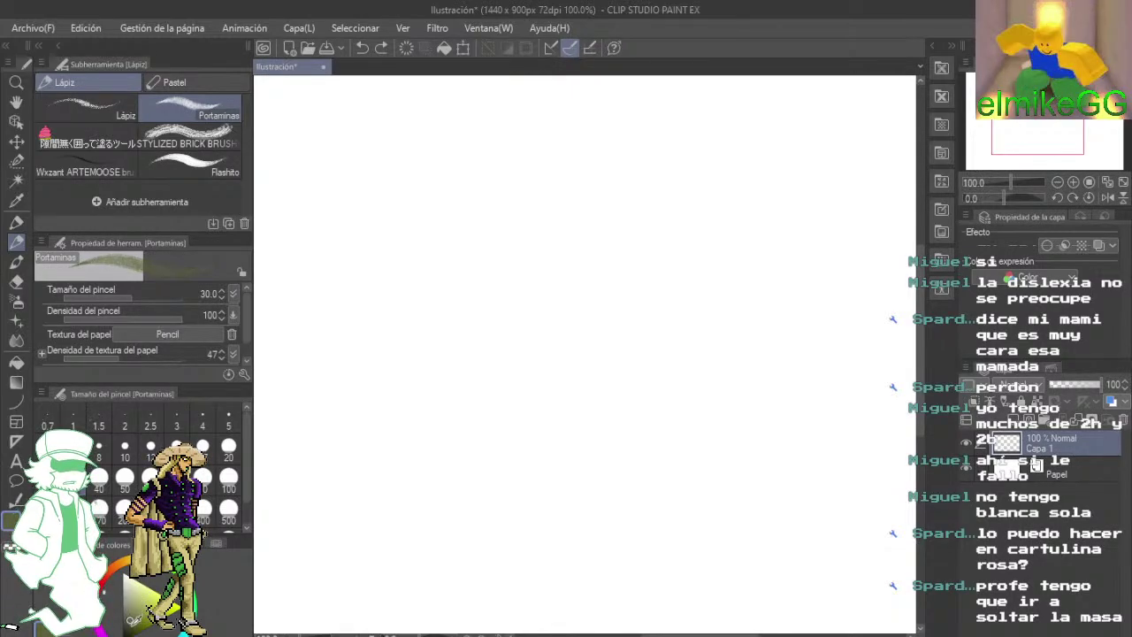
pyautogui.click(105, 177)
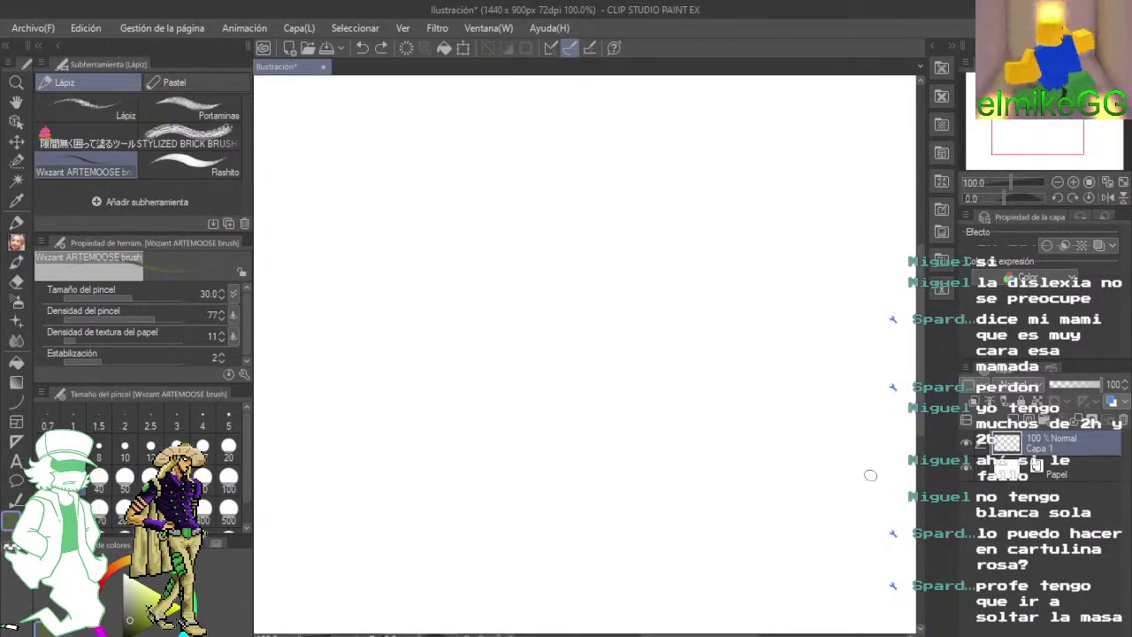
pyautogui.scroll(2, 510, 233)
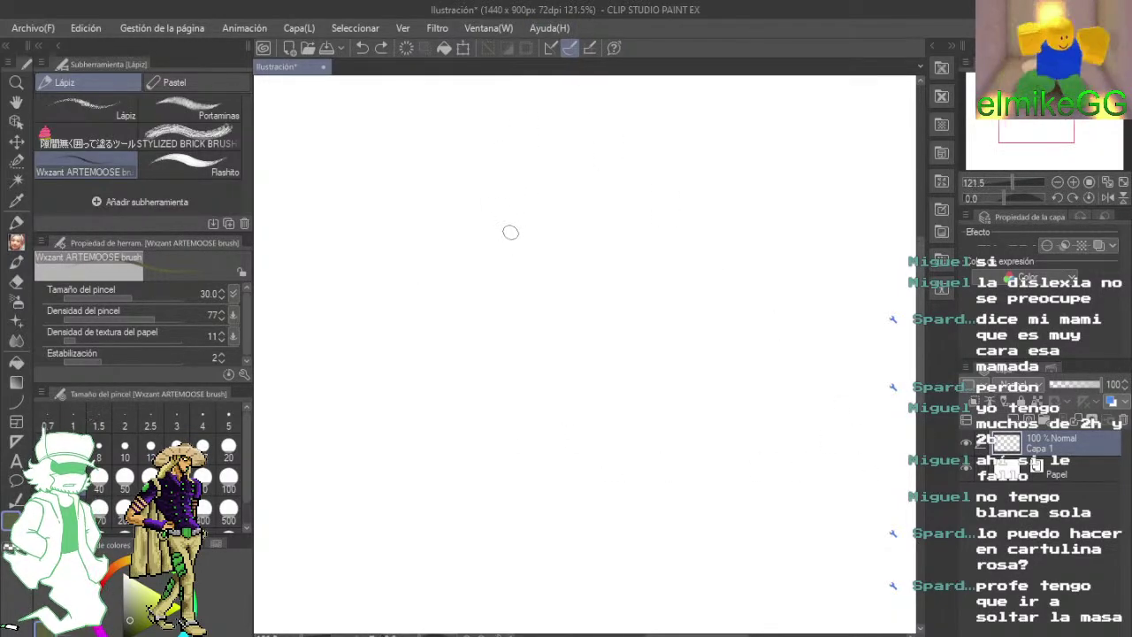
pyautogui.scroll(2, 510, 233)
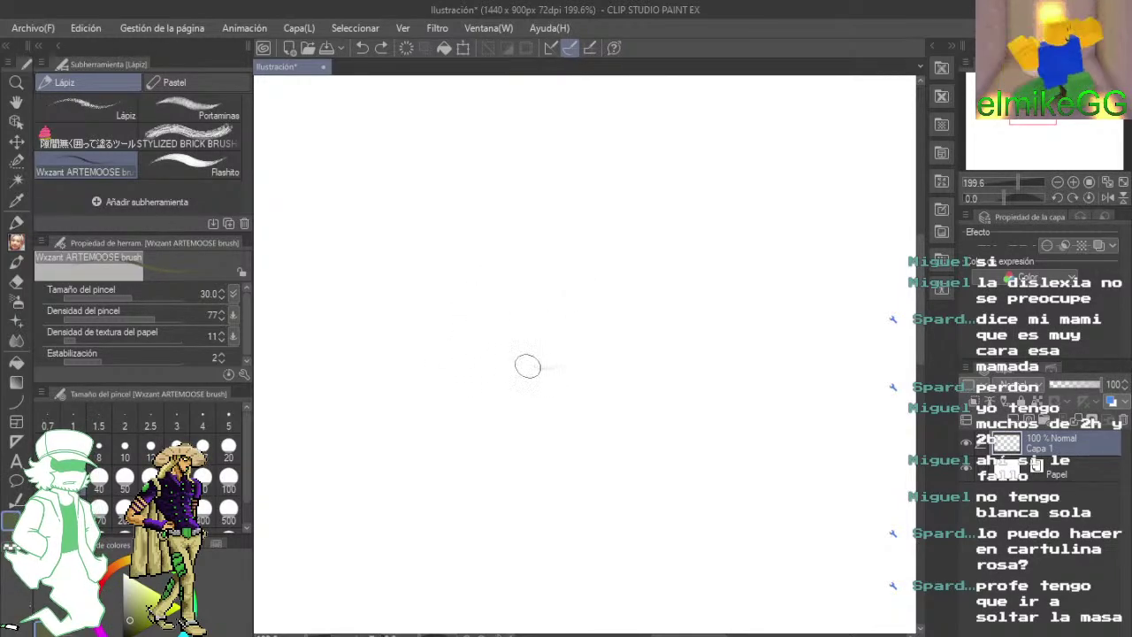
# - Sketch a rounded block shape and a looping scribble with the Wxzant ARTEMOOSE brush to test it, and undo everything
pyautogui.moveTo(525, 366)
pyautogui.mouseDown()
pyautogui.moveTo(547, 425)
pyautogui.moveTo(416, 442)
pyautogui.moveTo(392, 397)
pyautogui.mouseUp()
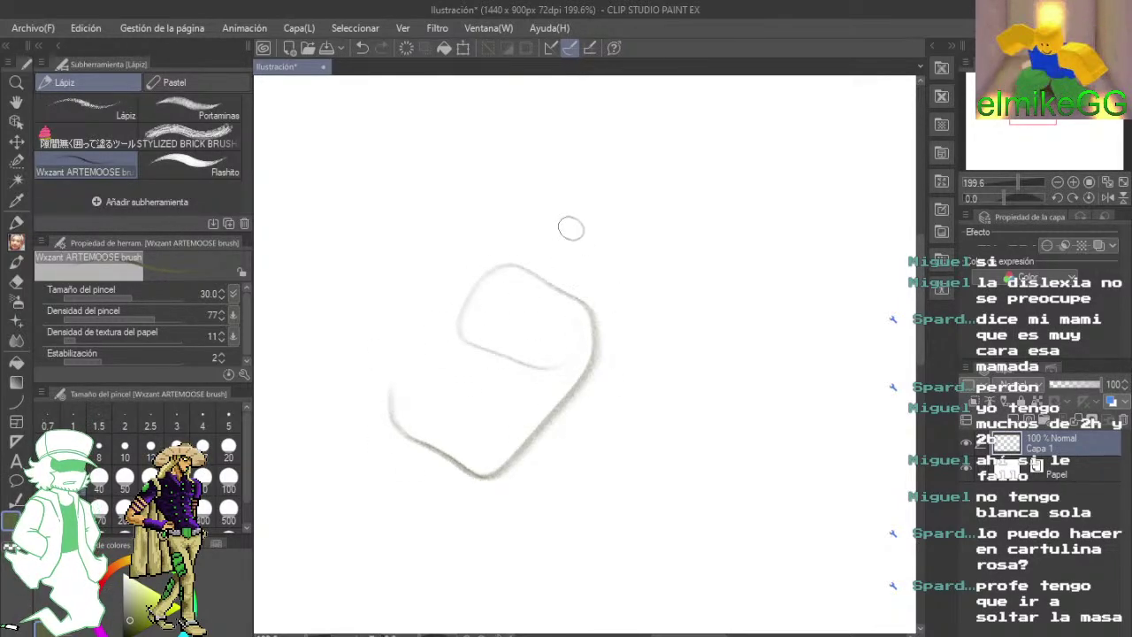
pyautogui.moveTo(563, 272)
pyautogui.mouseDown()
pyautogui.moveTo(616, 340)
pyautogui.moveTo(678, 325)
pyautogui.moveTo(637, 265)
pyautogui.moveTo(631, 348)
pyautogui.moveTo(634, 283)
pyautogui.moveTo(598, 463)
pyautogui.moveTo(631, 334)
pyautogui.moveTo(610, 376)
pyautogui.mouseUp()
pyautogui.moveTo(751, 508)
pyautogui.mouseDown()
pyautogui.moveTo(646, 487)
pyautogui.moveTo(754, 413)
pyautogui.moveTo(681, 483)
pyautogui.moveTo(642, 383)
pyautogui.moveTo(675, 498)
pyautogui.moveTo(618, 361)
pyautogui.moveTo(621, 509)
pyautogui.moveTo(581, 317)
pyautogui.moveTo(624, 472)
pyautogui.moveTo(545, 322)
pyautogui.moveTo(631, 436)
pyautogui.moveTo(510, 310)
pyautogui.moveTo(701, 432)
pyautogui.moveTo(462, 338)
pyautogui.moveTo(717, 319)
pyautogui.moveTo(424, 418)
pyautogui.moveTo(650, 214)
pyautogui.moveTo(635, 374)
pyautogui.moveTo(448, 303)
pyautogui.moveTo(699, 186)
pyautogui.moveTo(556, 399)
pyautogui.moveTo(527, 158)
pyautogui.moveTo(622, 363)
pyautogui.moveTo(316, 276)
pyautogui.moveTo(596, 230)
pyautogui.moveTo(497, 411)
pyautogui.moveTo(798, 297)
pyautogui.moveTo(540, 448)
pyautogui.moveTo(688, 263)
pyautogui.moveTo(564, 475)
pyautogui.moveTo(751, 282)
pyautogui.moveTo(528, 417)
pyautogui.moveTo(735, 199)
pyautogui.moveTo(561, 353)
pyautogui.moveTo(471, 269)
pyautogui.moveTo(539, 367)
pyautogui.moveTo(586, 270)
pyautogui.mouseUp()
pyautogui.click(362, 47)
pyautogui.click(363, 47)
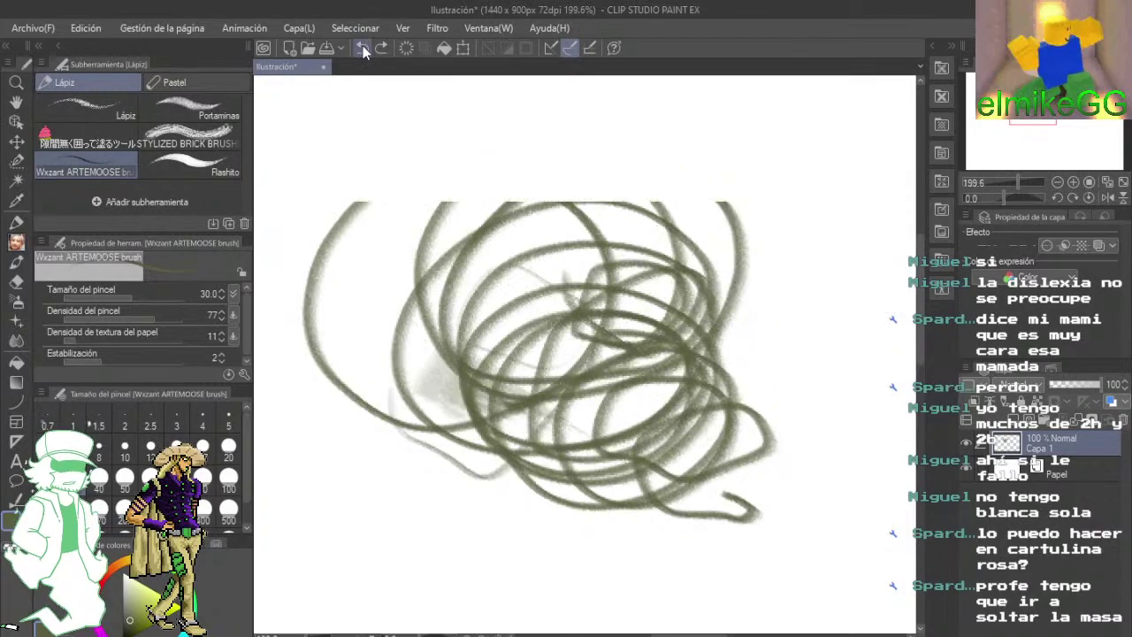
pyautogui.click(362, 47)
pyautogui.click(363, 47)
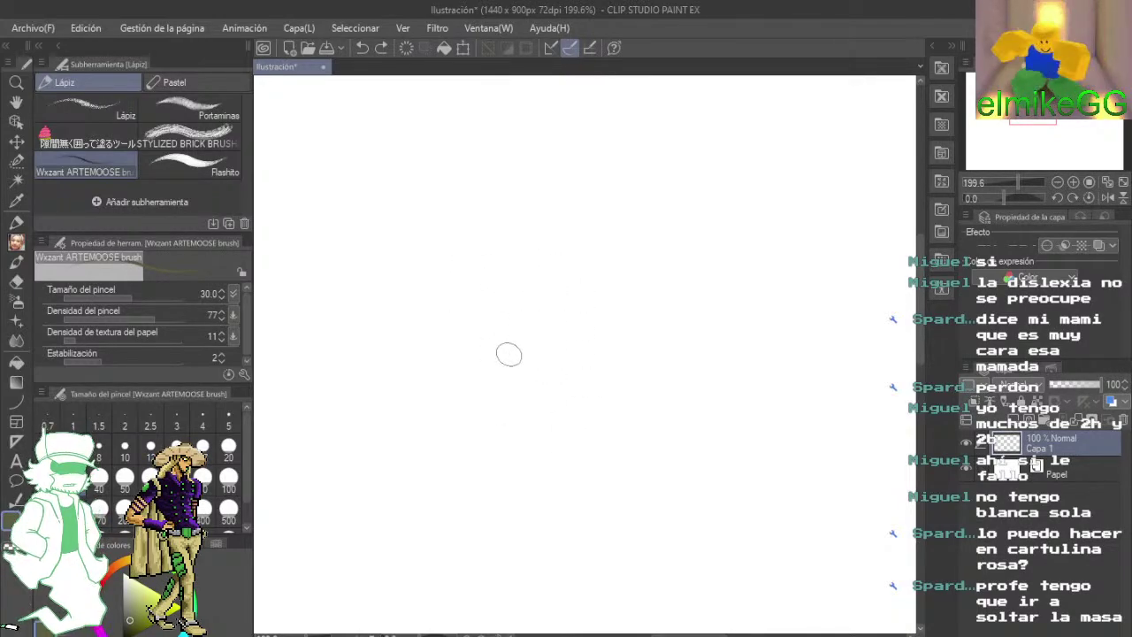
# - Paste the portrait photo of the man in the blue coat onto the canvas and set the drawing colour to bright yellow
pyautogui.scroll(-5, 531, 384)
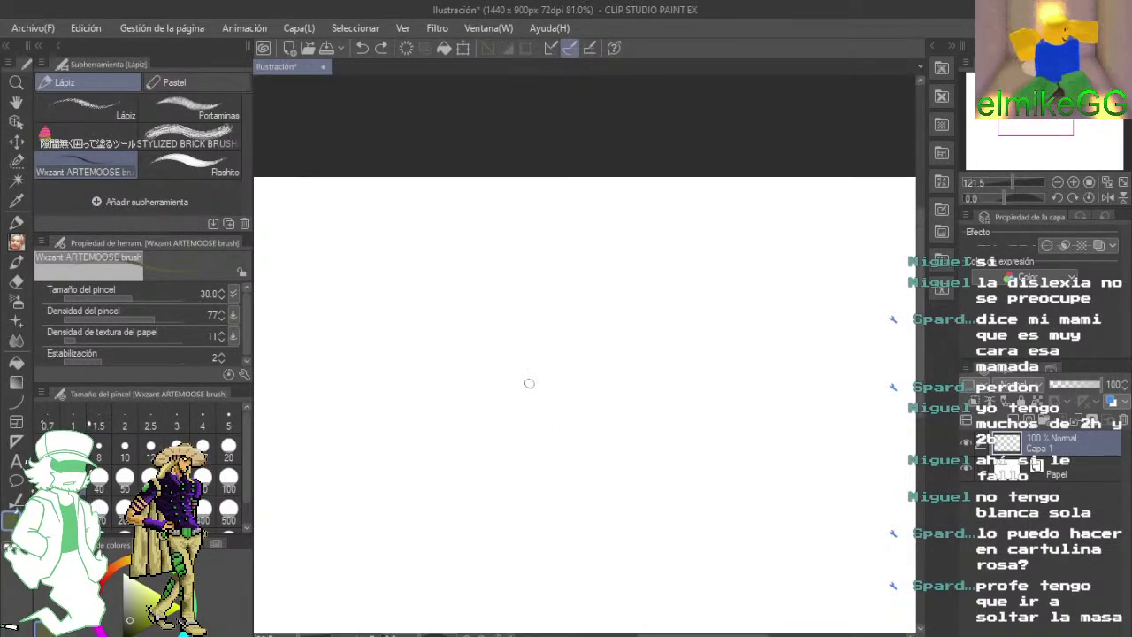
pyautogui.moveTo(542, 406); pyautogui.dragTo(540, 360)
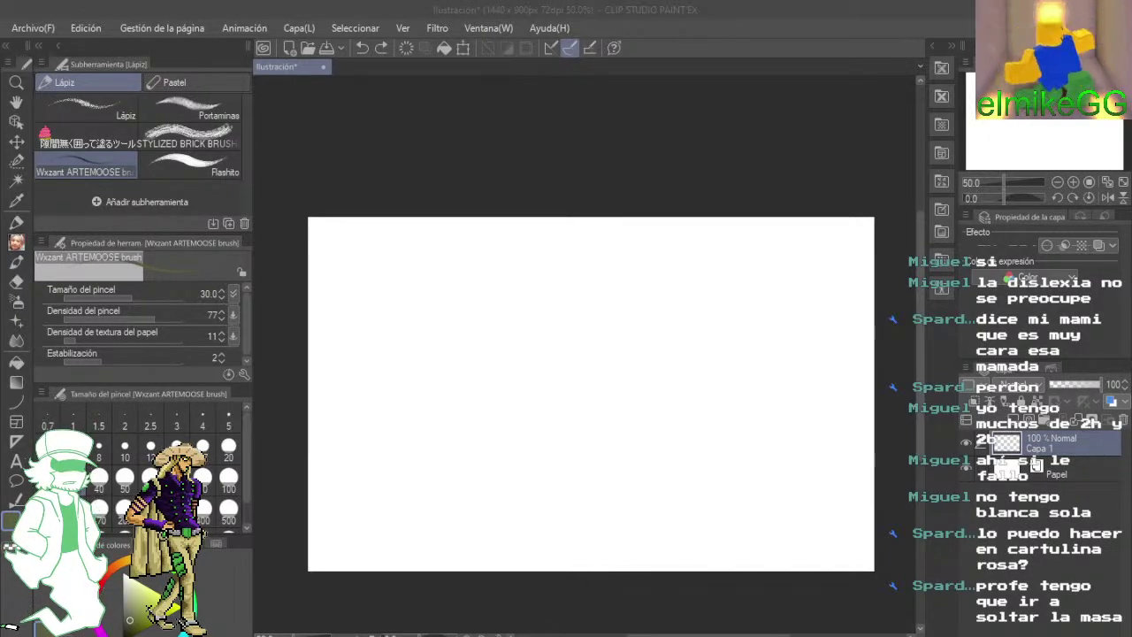
pyautogui.click(677, 476)
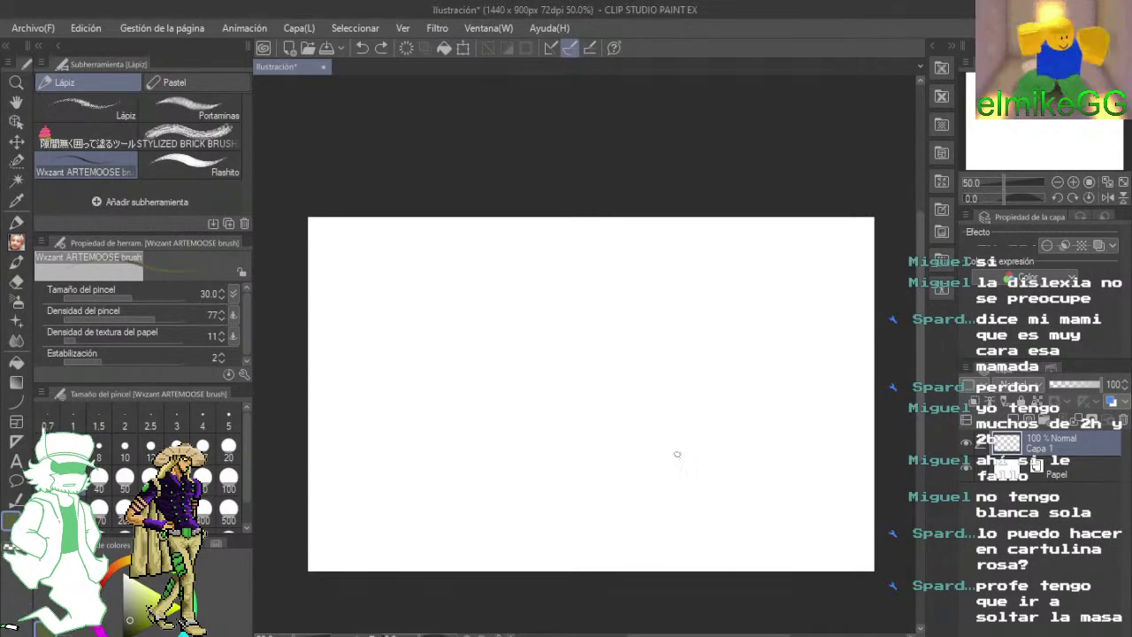
pyautogui.hotkey('ctrl', 'v')
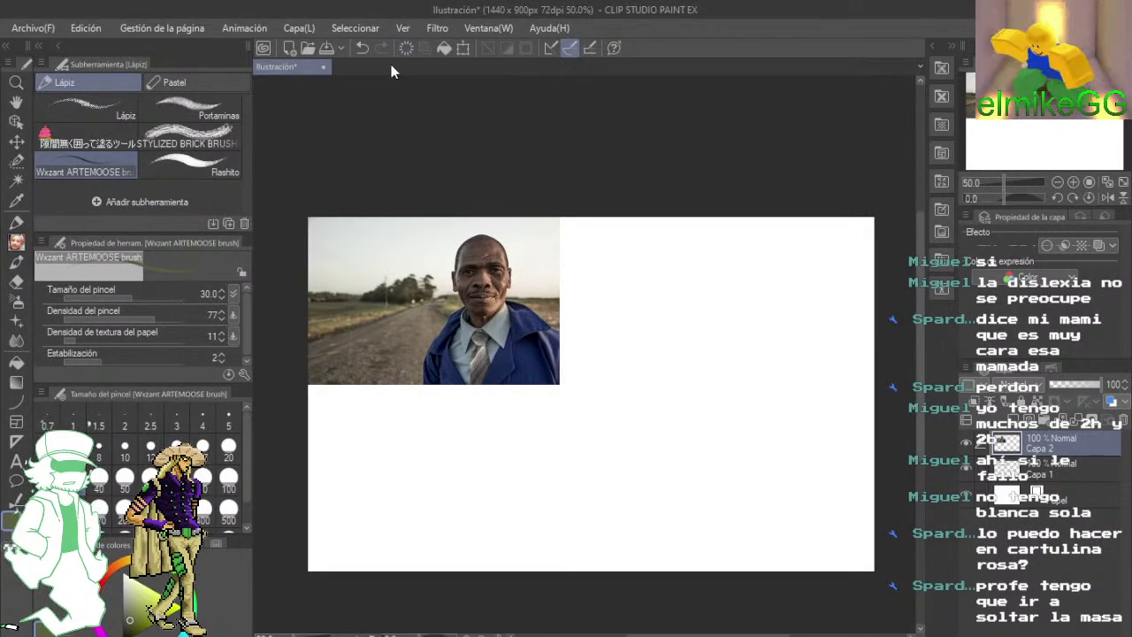
pyautogui.scroll(5, 418, 269)
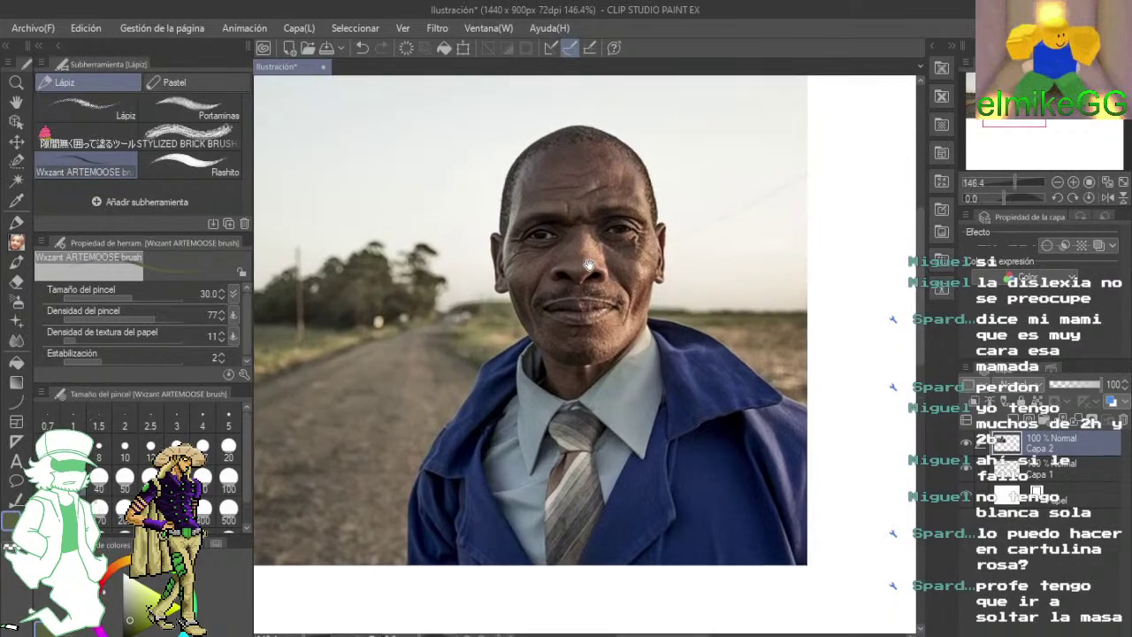
pyautogui.moveTo(584, 279); pyautogui.dragTo(555, 274)
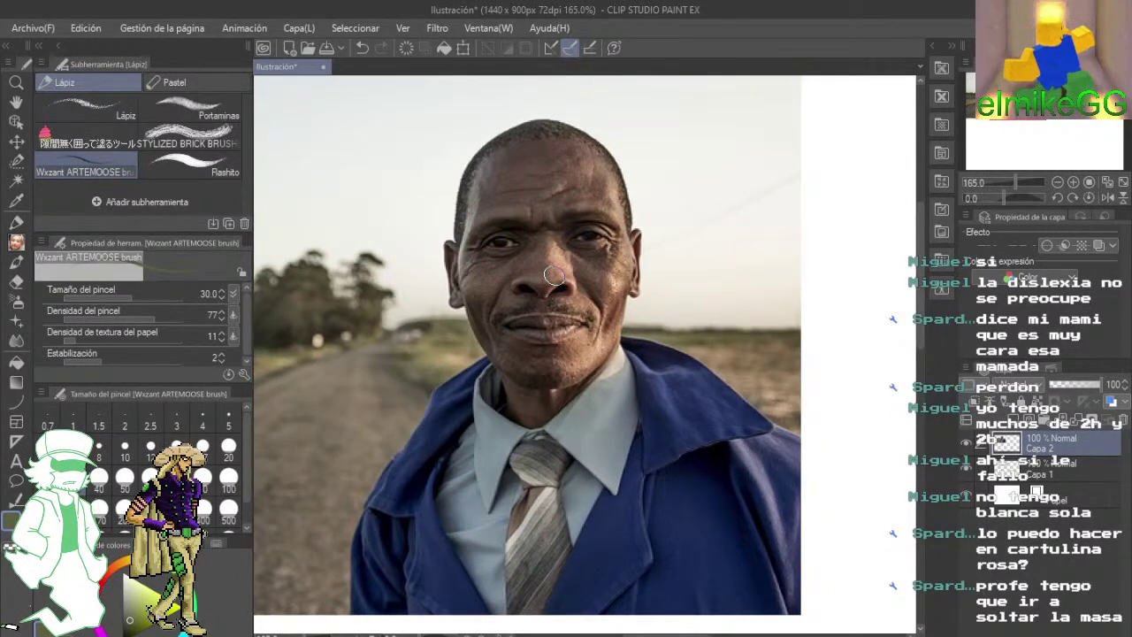
pyautogui.click(199, 604)
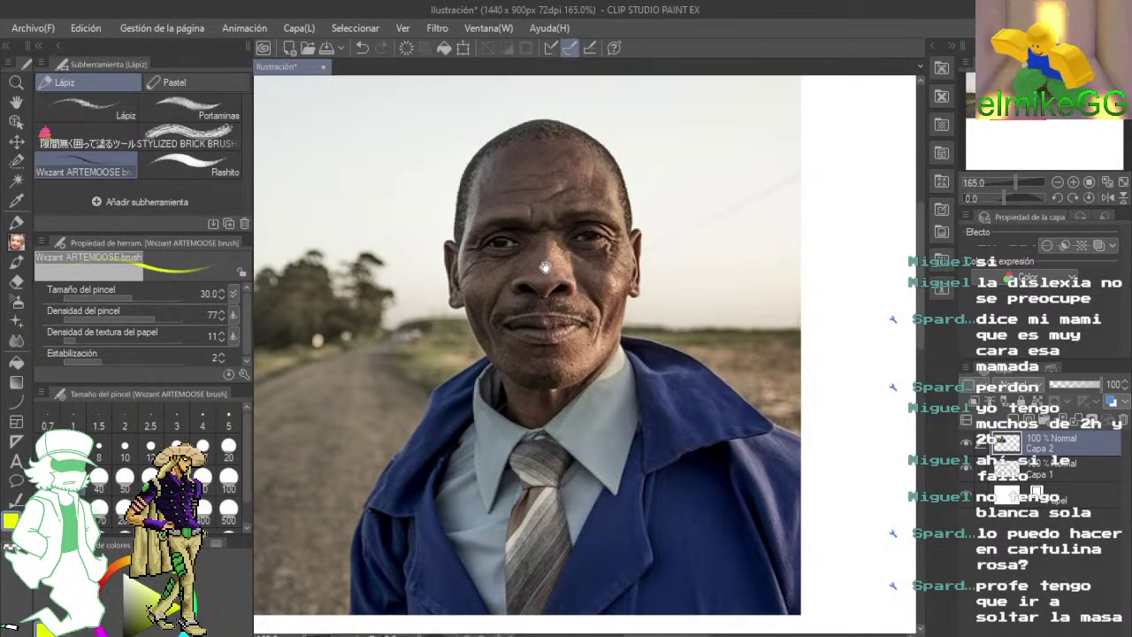
# - Try freehand circular guides around the man's forehead and eyes for the skull shape, and undo them
pyautogui.moveTo(546, 266); pyautogui.dragTo(583, 336)
pyautogui.scroll(5, 547, 331)
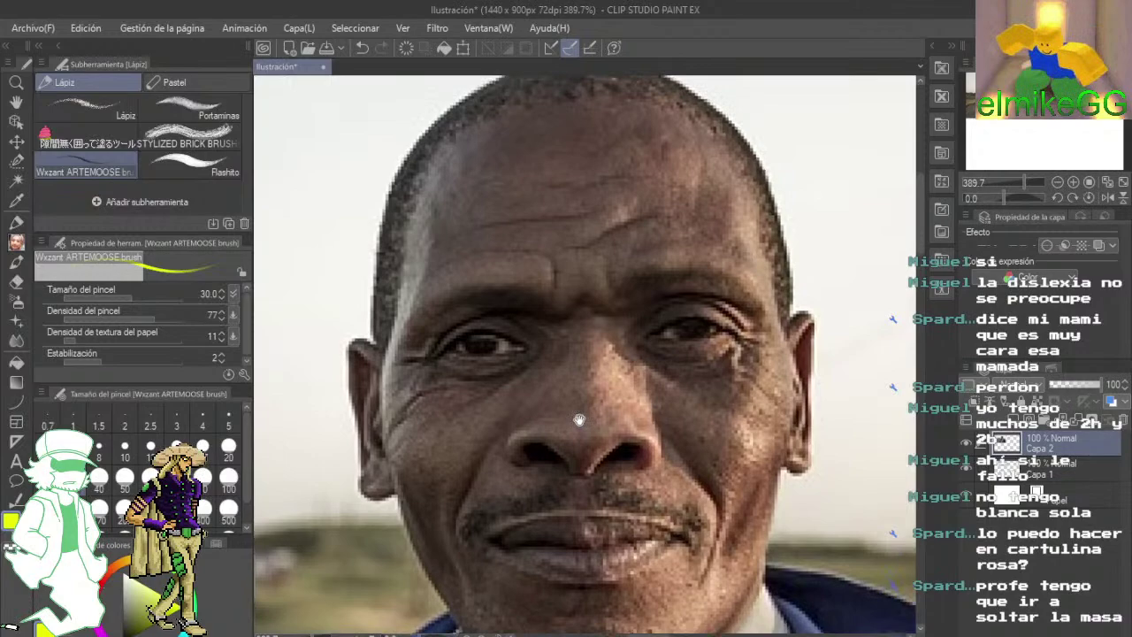
pyautogui.moveTo(579, 419); pyautogui.dragTo(583, 434)
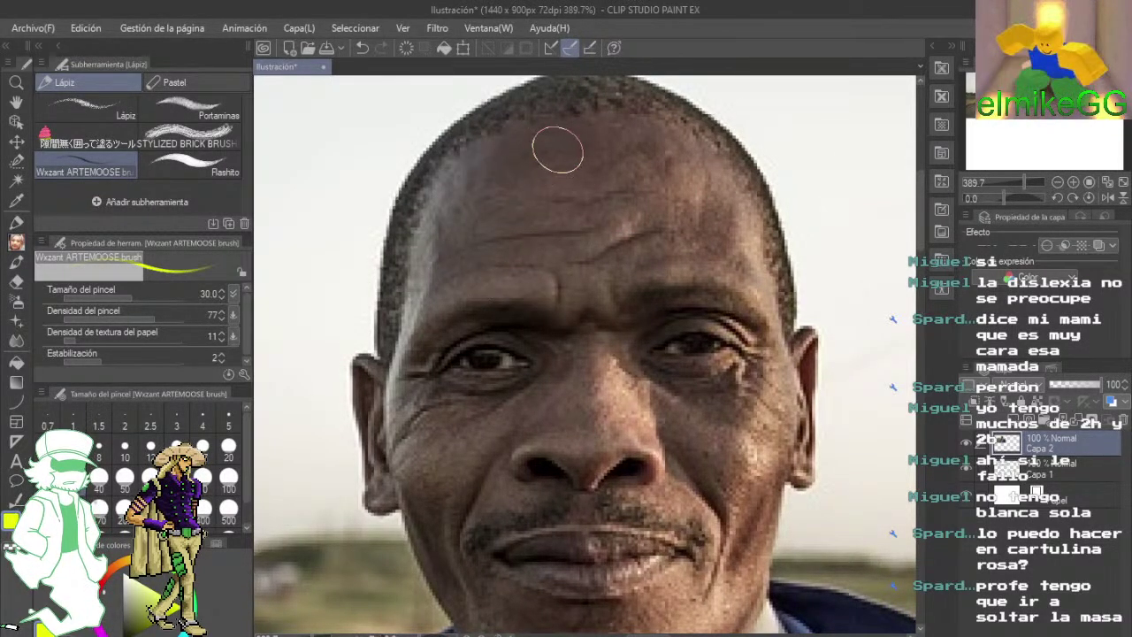
pyautogui.moveTo(575, 110)
pyautogui.mouseDown()
pyautogui.moveTo(460, 171)
pyautogui.moveTo(672, 188)
pyautogui.moveTo(530, 160)
pyautogui.mouseUp()
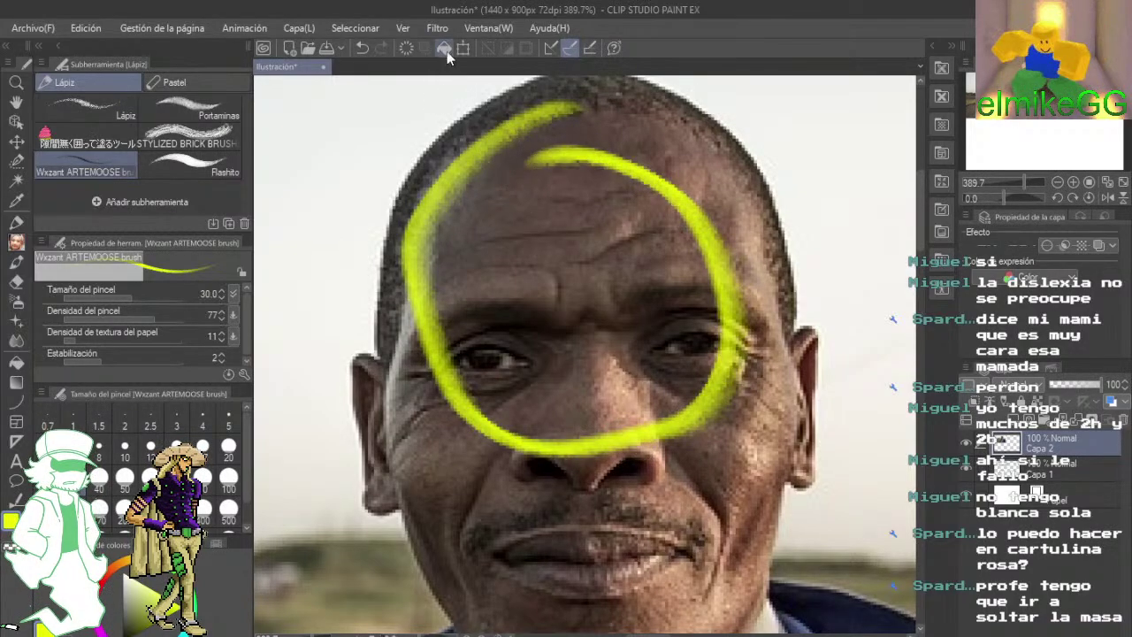
pyautogui.click(362, 50)
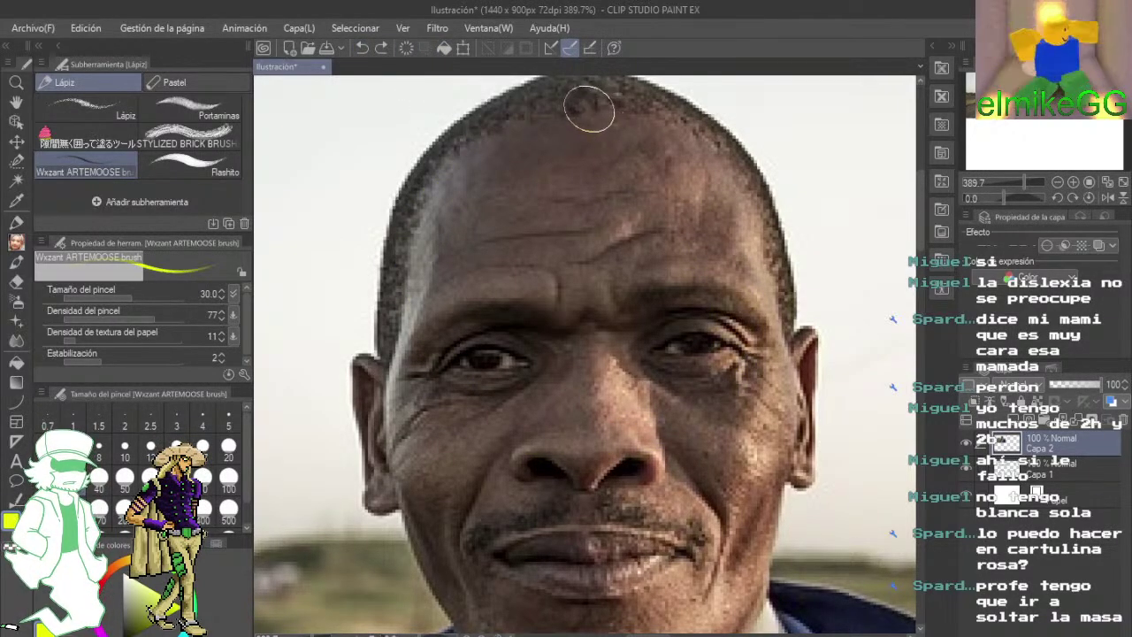
pyautogui.moveTo(574, 190); pyautogui.dragTo(576, 270)
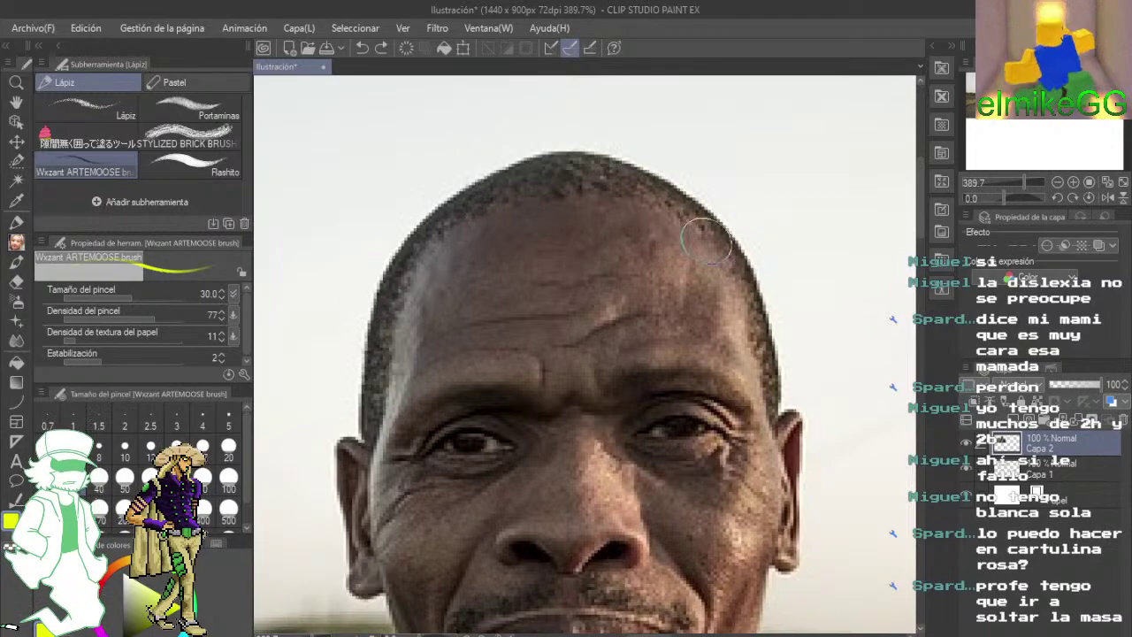
pyautogui.moveTo(654, 293); pyautogui.dragTo(666, 266)
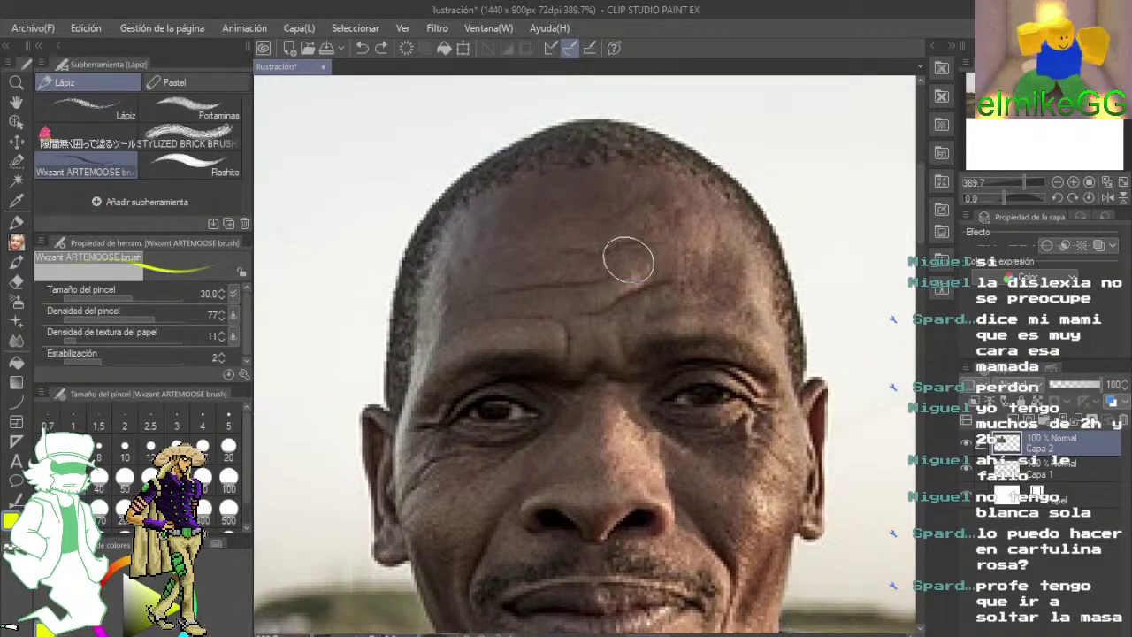
pyautogui.moveTo(592, 141)
pyautogui.mouseDown()
pyautogui.moveTo(738, 353)
pyautogui.moveTo(481, 204)
pyautogui.mouseUp()
pyautogui.moveTo(557, 237); pyautogui.dragTo(619, 255)
pyautogui.hotkey('ctrl', 'z')
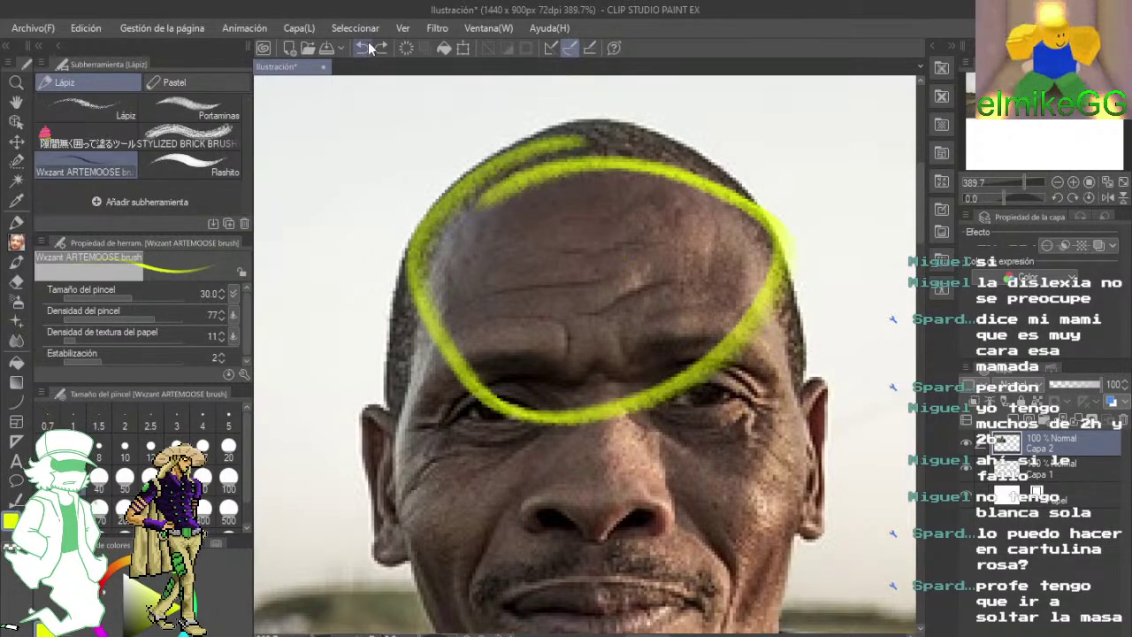
pyautogui.hotkey('ctrl', 'z')
# - Draw a yellow skull oval from the hairline to the nose bridge and add side lines curving down to meet at the chin
pyautogui.moveTo(605, 173)
pyautogui.mouseDown()
pyautogui.moveTo(470, 372)
pyautogui.moveTo(515, 195)
pyautogui.mouseUp()
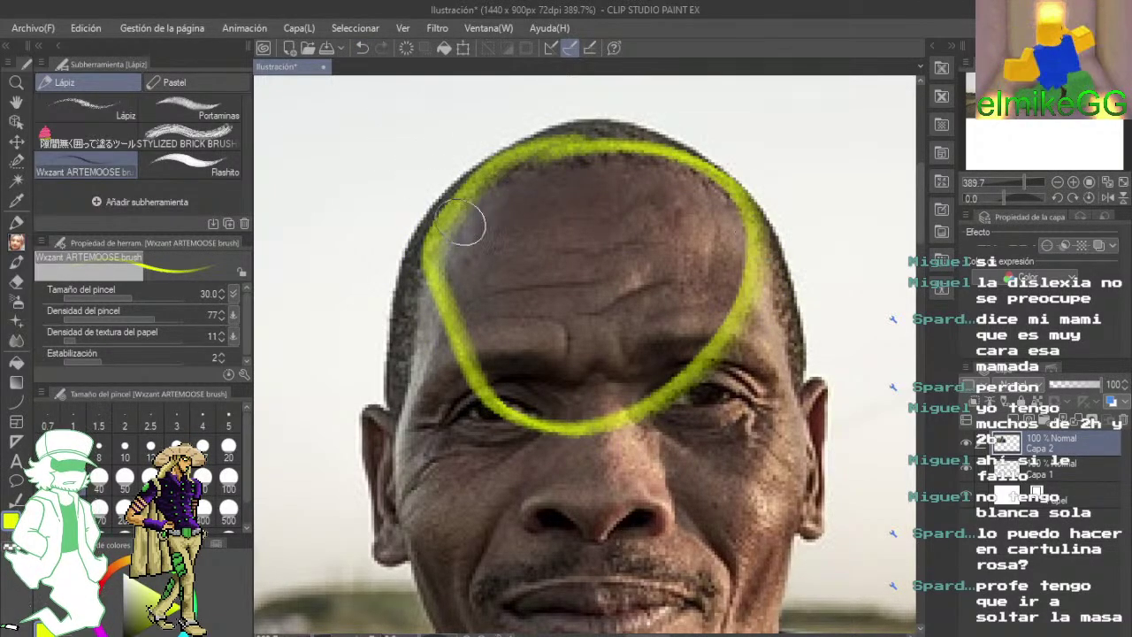
pyautogui.moveTo(450, 253)
pyautogui.mouseDown()
pyautogui.moveTo(446, 290)
pyautogui.moveTo(487, 374)
pyautogui.moveTo(533, 405)
pyautogui.moveTo(530, 372)
pyautogui.moveTo(561, 369)
pyautogui.mouseUp()
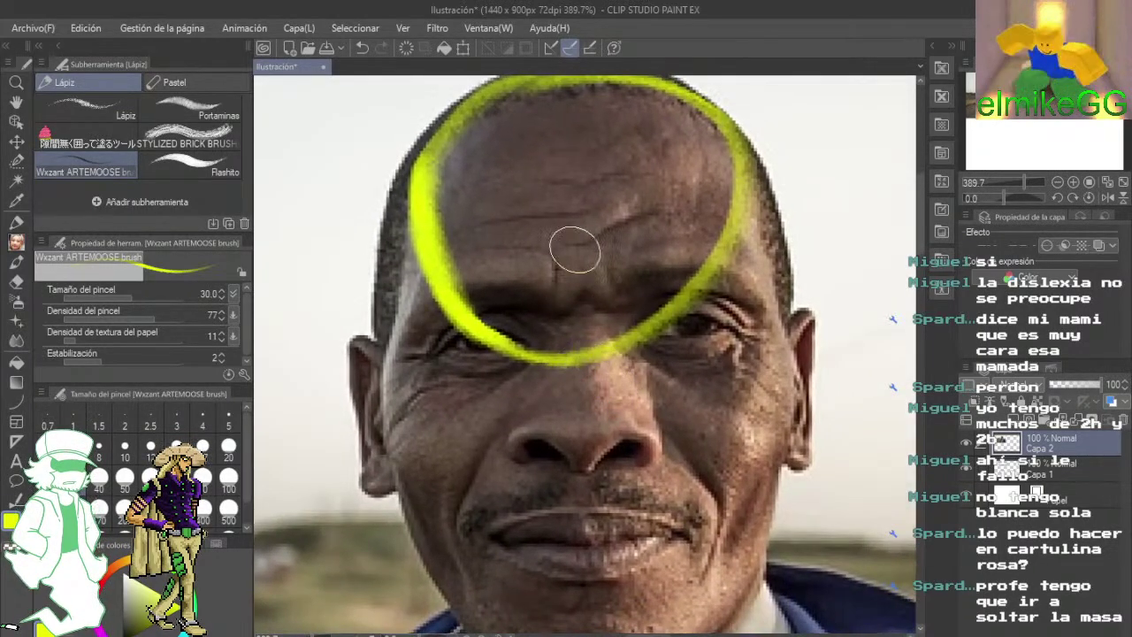
pyautogui.moveTo(630, 246)
pyautogui.mouseDown()
pyautogui.moveTo(662, 279)
pyautogui.moveTo(641, 160)
pyautogui.mouseUp()
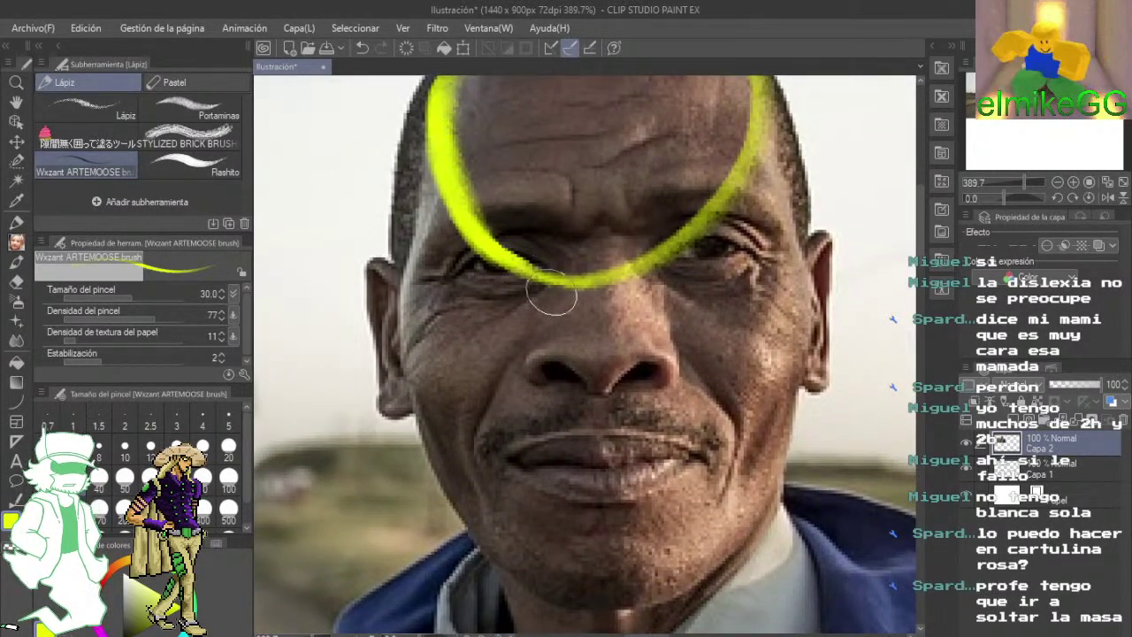
pyautogui.moveTo(615, 390)
pyautogui.mouseDown()
pyautogui.moveTo(593, 311)
pyautogui.moveTo(632, 437)
pyautogui.mouseUp()
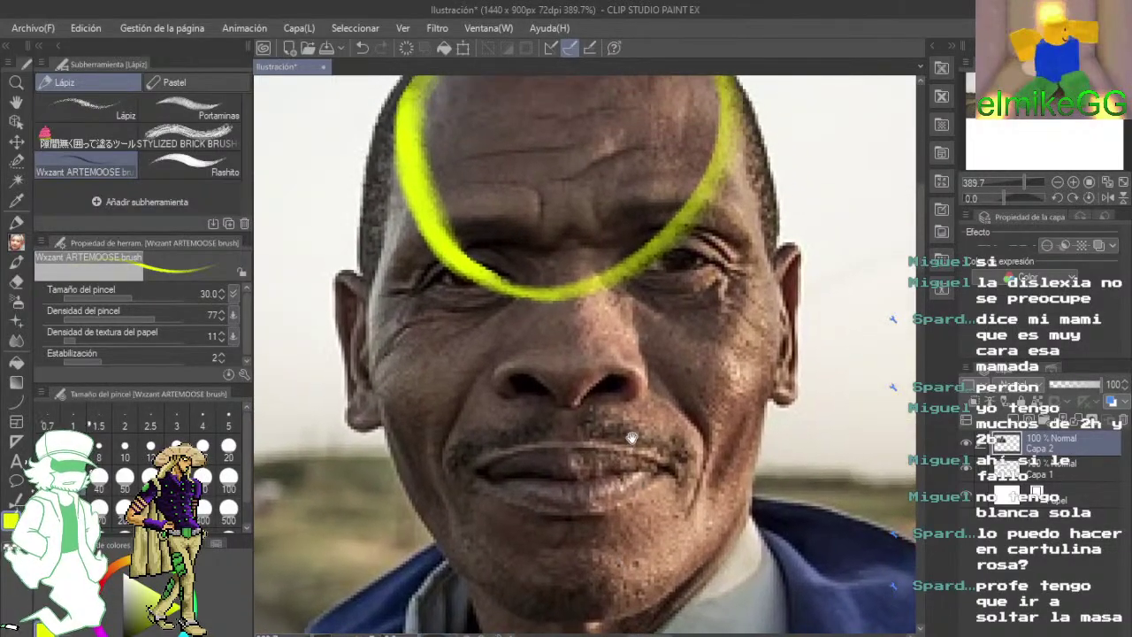
pyautogui.moveTo(409, 120)
pyautogui.mouseDown()
pyautogui.moveTo(407, 287)
pyautogui.moveTo(399, 247)
pyautogui.moveTo(407, 220)
pyautogui.moveTo(410, 380)
pyautogui.moveTo(451, 469)
pyautogui.moveTo(432, 409)
pyautogui.moveTo(521, 543)
pyautogui.moveTo(563, 562)
pyautogui.mouseUp()
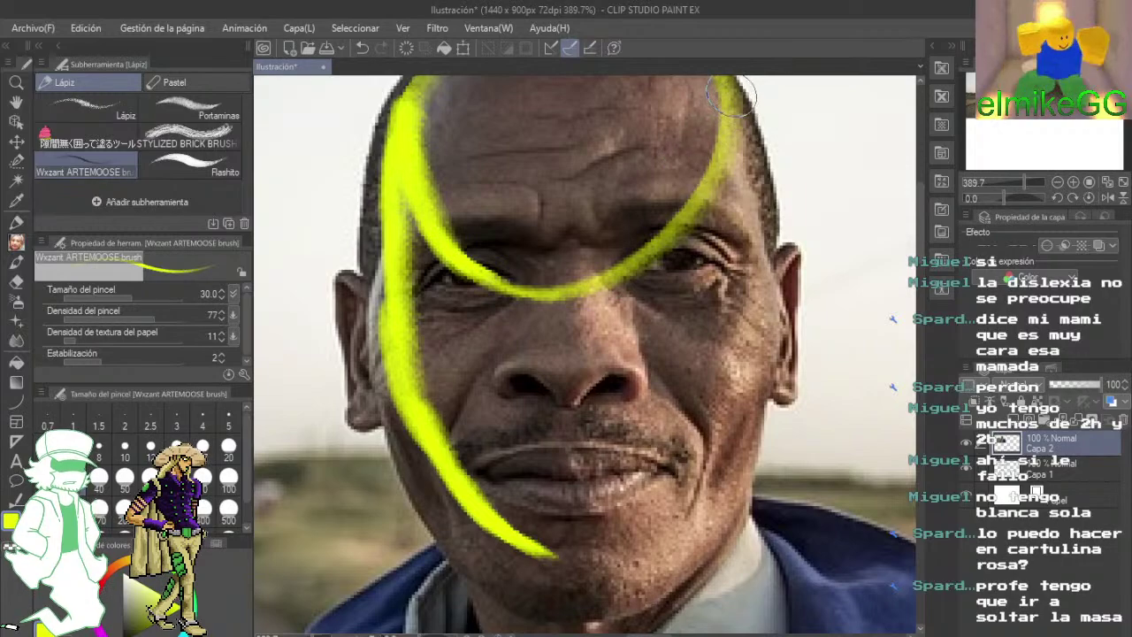
pyautogui.moveTo(732, 95)
pyautogui.mouseDown()
pyautogui.moveTo(741, 300)
pyautogui.moveTo(716, 424)
pyautogui.moveTo(685, 469)
pyautogui.mouseUp()
pyautogui.moveTo(741, 323)
pyautogui.mouseDown()
pyautogui.moveTo(689, 499)
pyautogui.moveTo(645, 544)
pyautogui.moveTo(597, 557)
pyautogui.mouseUp()
pyautogui.moveTo(489, 432); pyautogui.dragTo(462, 343)
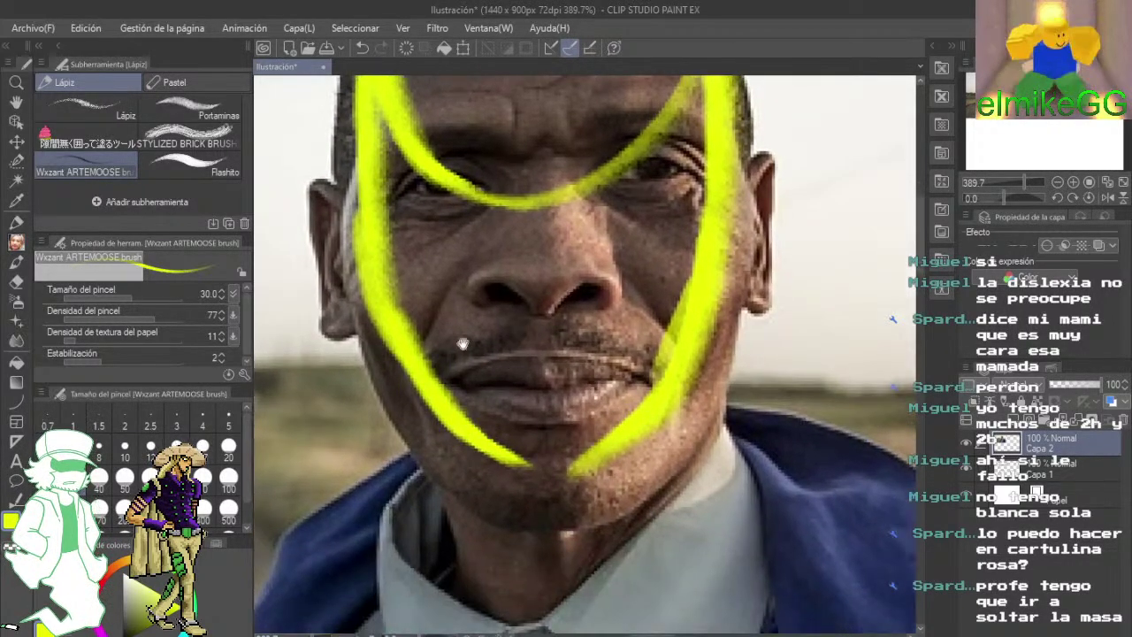
pyautogui.moveTo(398, 305)
pyautogui.mouseDown()
pyautogui.moveTo(438, 406)
pyautogui.moveTo(473, 442)
pyautogui.moveTo(570, 468)
pyautogui.mouseUp()
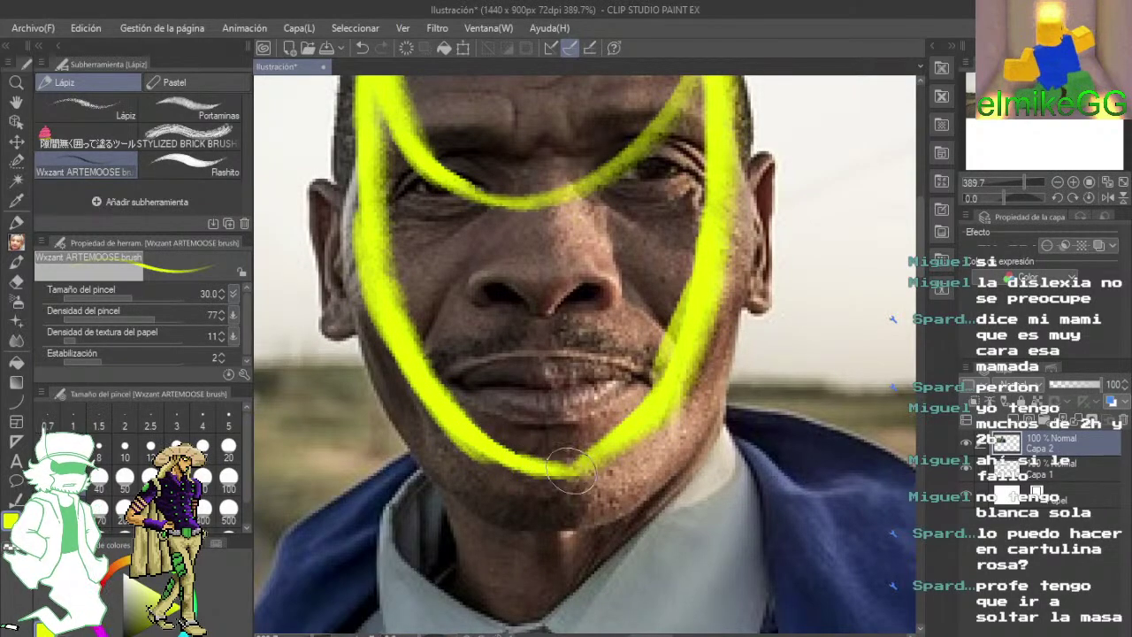
# - Draw the neck guide as two lines descending from the jaw and joined by a curve across the tie knot
pyautogui.moveTo(621, 276)
pyautogui.mouseDown()
pyautogui.moveTo(688, 404)
pyautogui.moveTo(689, 446)
pyautogui.moveTo(708, 460)
pyautogui.moveTo(658, 331)
pyautogui.moveTo(668, 311)
pyautogui.mouseUp()
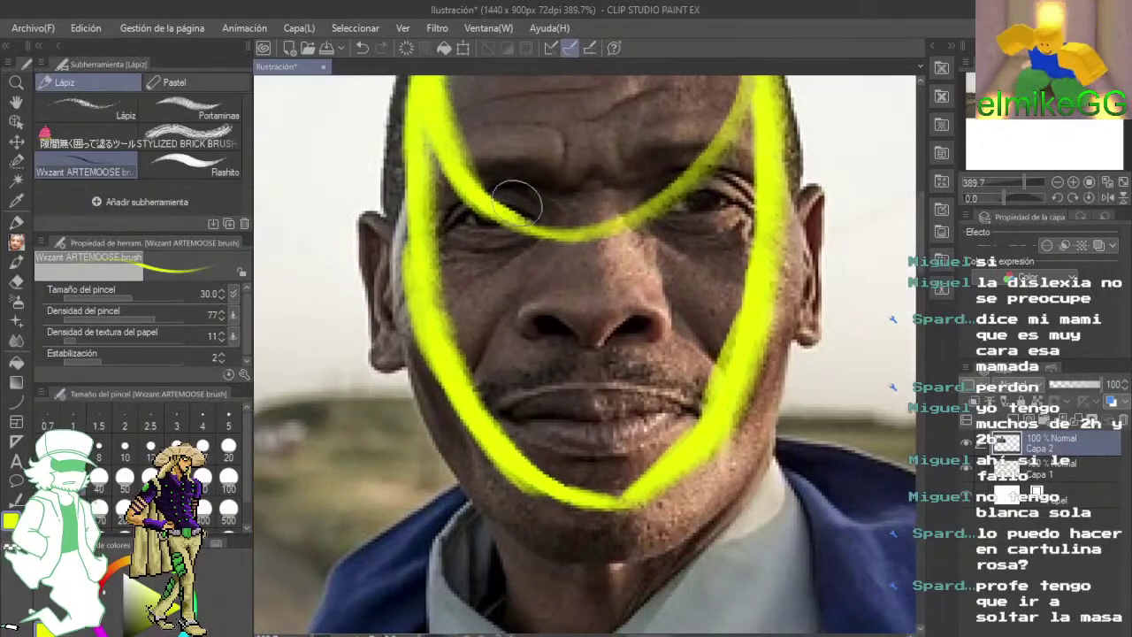
pyautogui.scroll(-5, 594, 336)
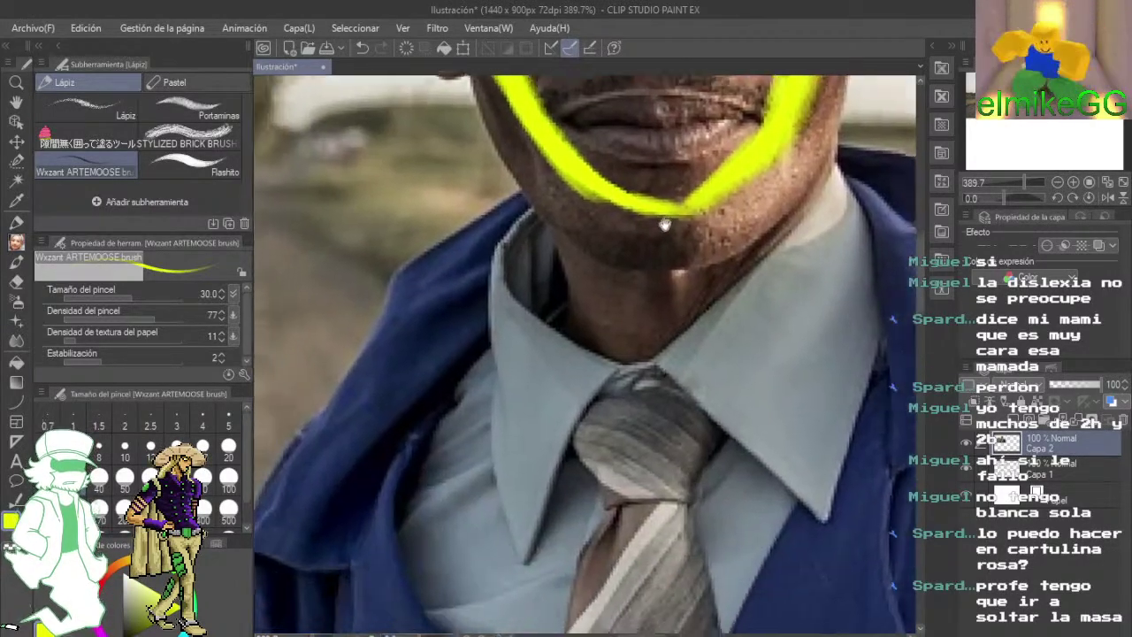
pyautogui.moveTo(566, 173)
pyautogui.mouseDown()
pyautogui.moveTo(577, 303)
pyautogui.moveTo(587, 243)
pyautogui.moveTo(596, 412)
pyautogui.moveTo(626, 435)
pyautogui.mouseUp()
pyautogui.moveTo(711, 409); pyautogui.dragTo(626, 406)
pyautogui.moveTo(693, 133)
pyautogui.mouseDown()
pyautogui.moveTo(726, 316)
pyautogui.moveTo(697, 364)
pyautogui.mouseUp()
pyautogui.moveTo(554, 392)
pyautogui.mouseDown()
pyautogui.moveTo(589, 416)
pyautogui.moveTo(606, 460)
pyautogui.moveTo(652, 458)
pyautogui.mouseUp()
pyautogui.moveTo(749, 348)
pyautogui.mouseDown()
pyautogui.moveTo(720, 397)
pyautogui.moveTo(630, 455)
pyautogui.mouseUp()
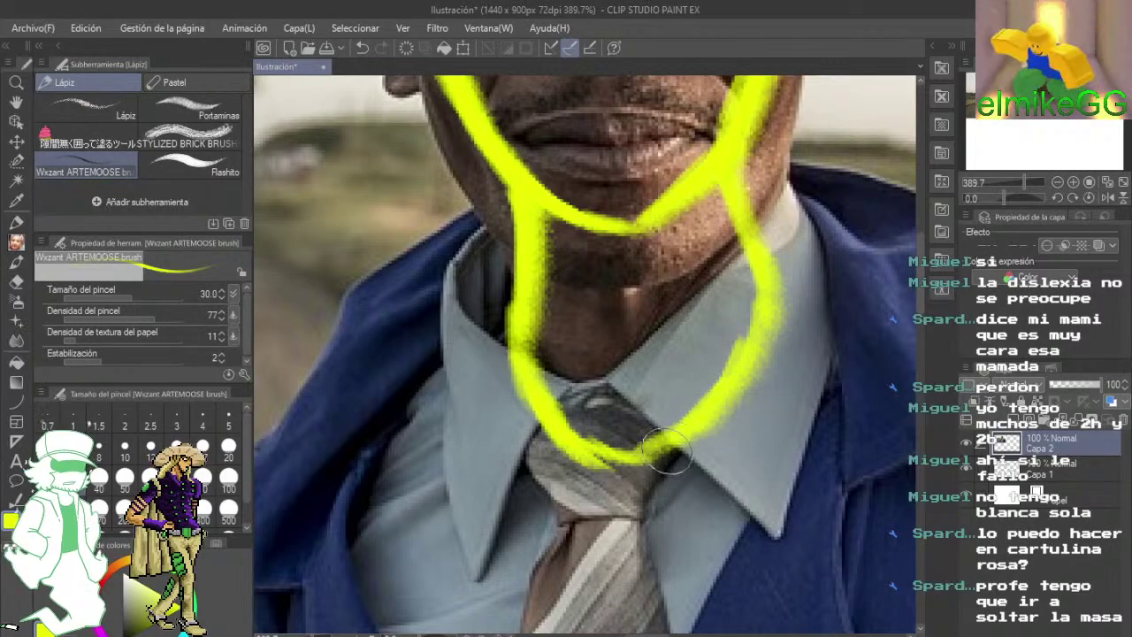
# - Draw a yellow triangular guide from the neck across the image-left collar towards the shoulder
pyautogui.moveTo(683, 346); pyautogui.dragTo(841, 353)
pyautogui.moveTo(653, 327)
pyautogui.mouseDown()
pyautogui.moveTo(729, 222)
pyautogui.moveTo(684, 286)
pyautogui.moveTo(688, 272)
pyautogui.mouseUp()
pyautogui.moveTo(763, 186)
pyautogui.mouseDown()
pyautogui.moveTo(590, 353)
pyautogui.moveTo(673, 283)
pyautogui.moveTo(578, 399)
pyautogui.moveTo(590, 415)
pyautogui.moveTo(729, 374)
pyautogui.moveTo(744, 316)
pyautogui.moveTo(730, 382)
pyautogui.mouseUp()
pyautogui.moveTo(722, 367); pyautogui.dragTo(553, 397)
pyautogui.moveTo(792, 408); pyautogui.dragTo(584, 376)
pyautogui.moveTo(710, 298); pyautogui.dragTo(550, 355)
# - Draw the matching triangular guide from the neck over the image-right lapel to the shoulder
pyautogui.moveTo(512, 221); pyautogui.dragTo(524, 343)
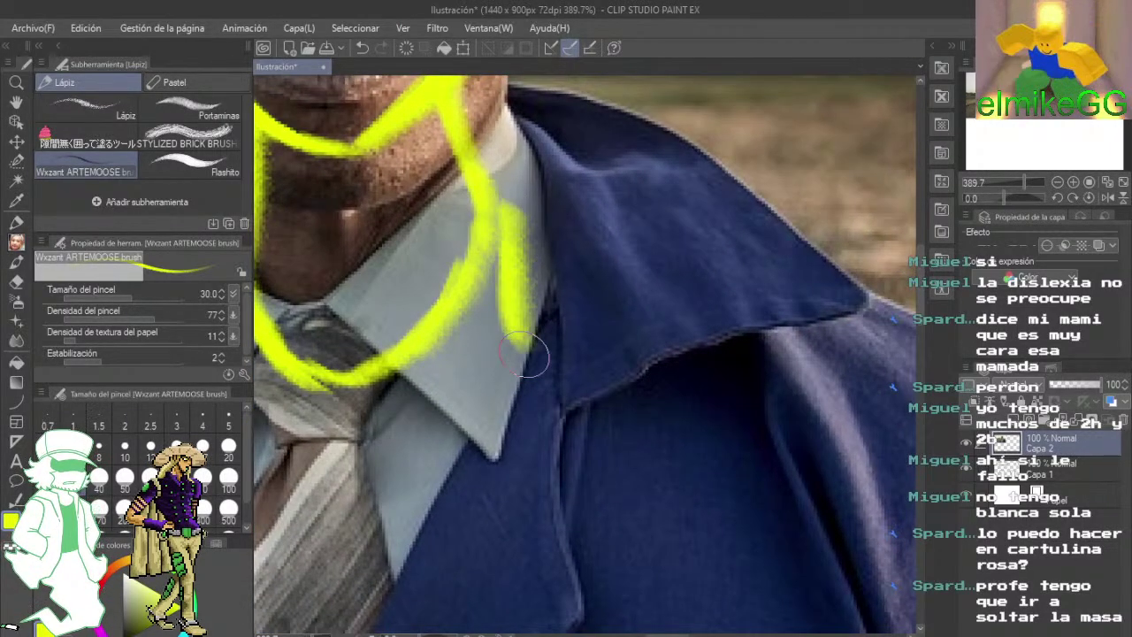
pyautogui.moveTo(599, 424); pyautogui.dragTo(496, 292)
pyautogui.moveTo(603, 203)
pyautogui.mouseDown()
pyautogui.moveTo(575, 278)
pyautogui.moveTo(556, 293)
pyautogui.mouseUp()
pyautogui.moveTo(380, 182); pyautogui.dragTo(734, 326)
pyautogui.moveTo(372, 212); pyautogui.dragTo(403, 393)
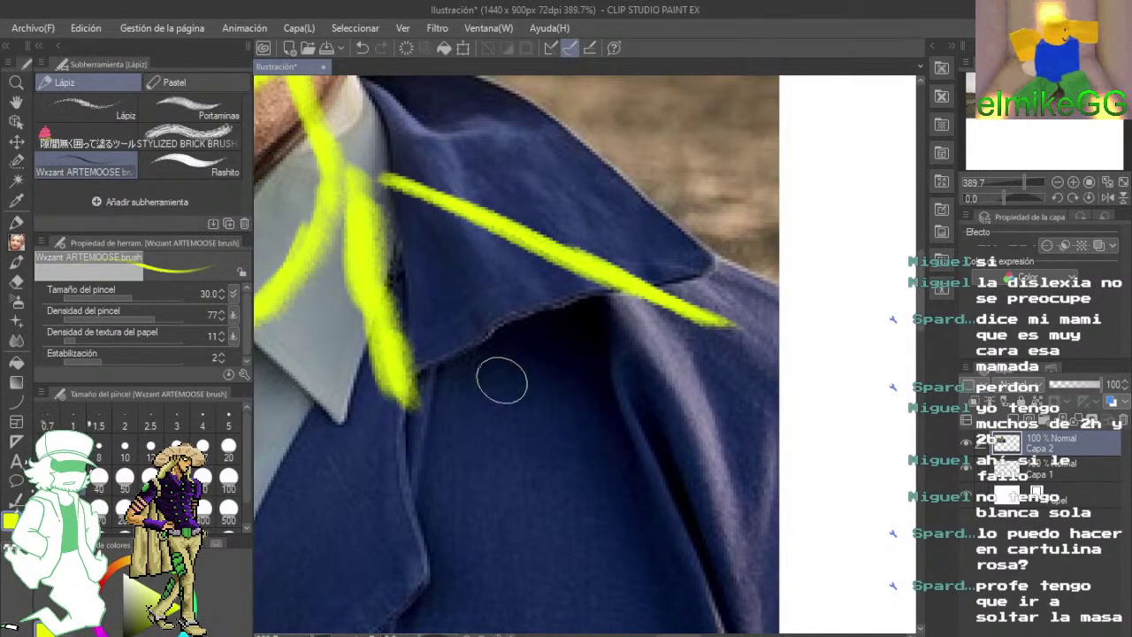
pyautogui.moveTo(501, 379)
pyautogui.mouseDown()
pyautogui.moveTo(605, 376)
pyautogui.moveTo(458, 374)
pyautogui.moveTo(717, 358)
pyautogui.mouseUp()
# - Mark the shoulder joints with yellow circles at the outer tips of the two triangular guides
pyautogui.moveTo(305, 398); pyautogui.dragTo(624, 374)
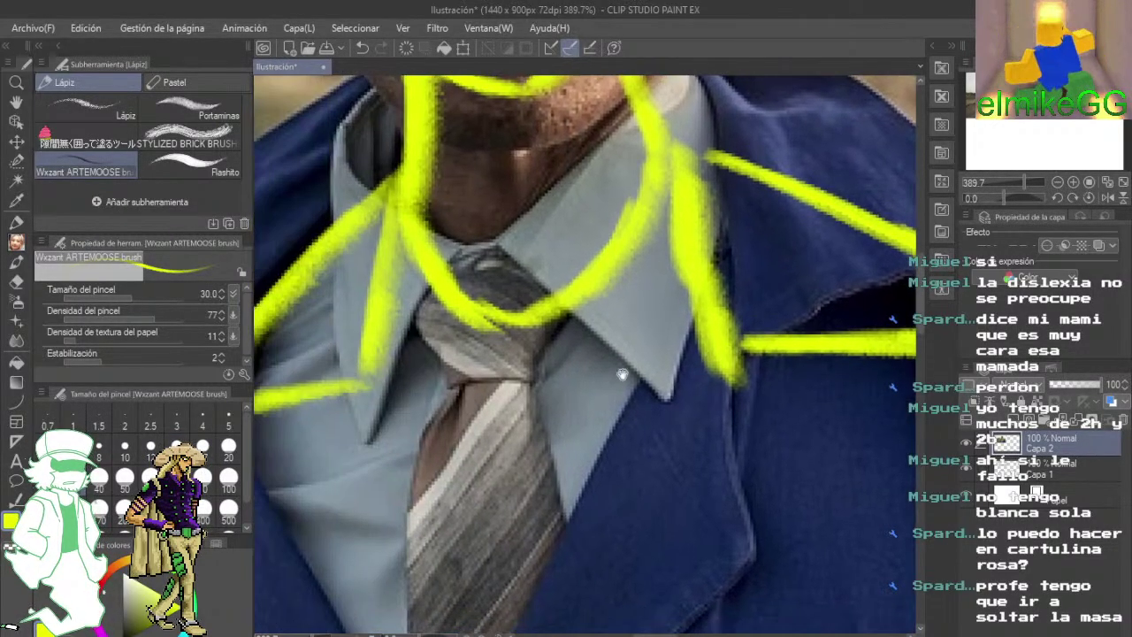
pyautogui.moveTo(502, 388)
pyautogui.mouseDown()
pyautogui.moveTo(629, 362)
pyautogui.moveTo(609, 285)
pyautogui.moveTo(769, 327)
pyautogui.mouseUp()
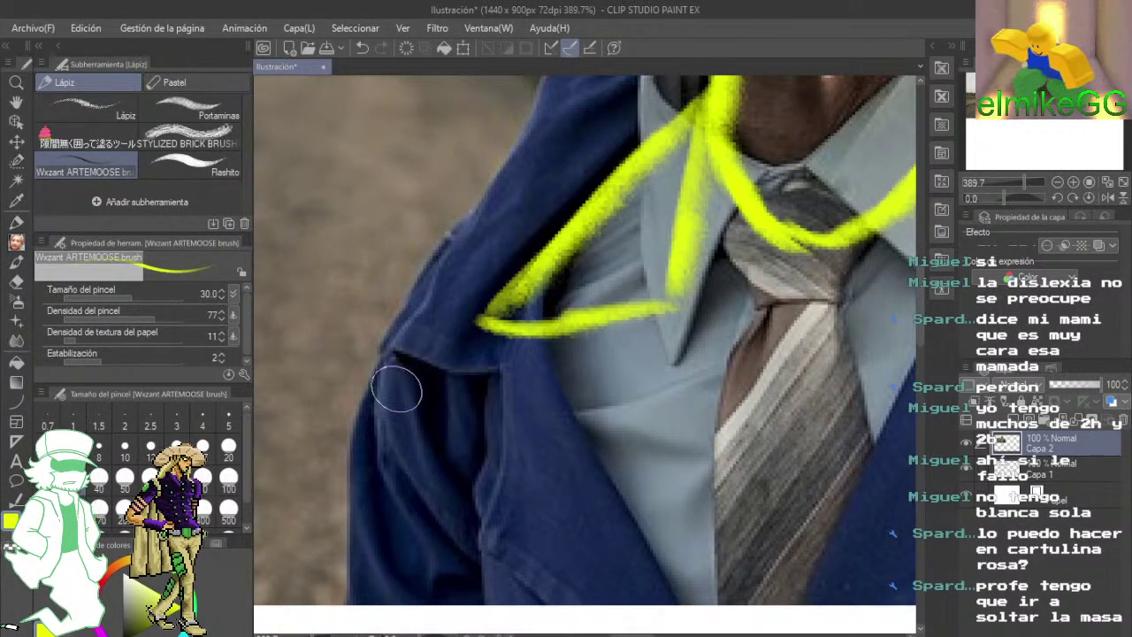
pyautogui.moveTo(488, 292)
pyautogui.mouseDown()
pyautogui.moveTo(435, 251)
pyautogui.moveTo(546, 302)
pyautogui.moveTo(444, 476)
pyautogui.moveTo(369, 459)
pyautogui.moveTo(402, 305)
pyautogui.moveTo(499, 285)
pyautogui.moveTo(524, 333)
pyautogui.moveTo(479, 337)
pyautogui.mouseUp()
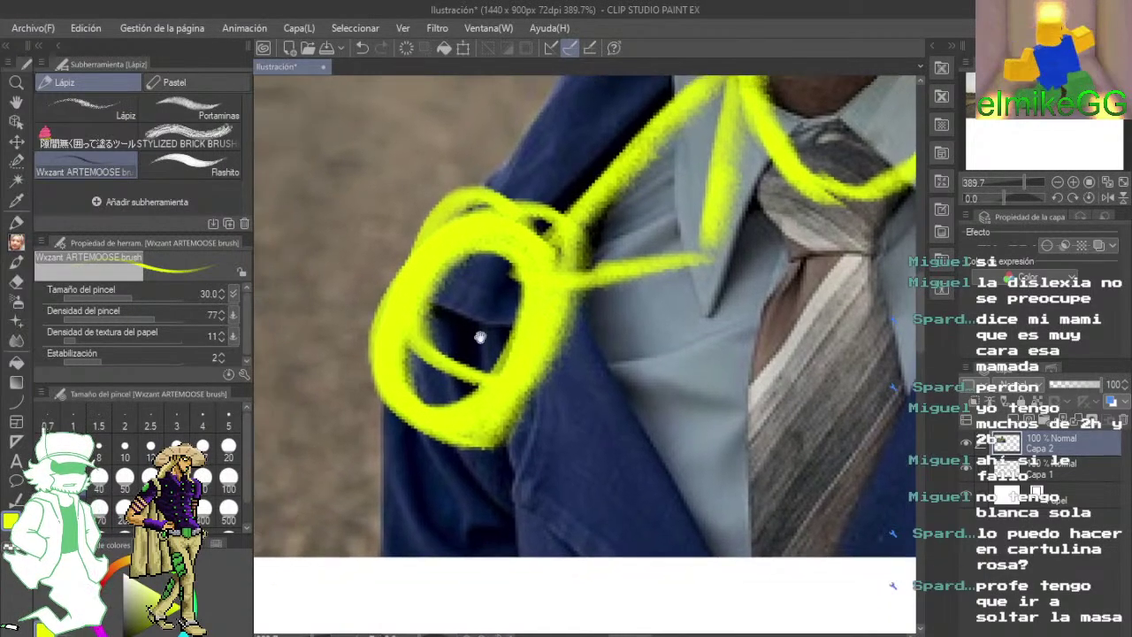
pyautogui.moveTo(559, 301); pyautogui.dragTo(269, 352)
pyautogui.moveTo(862, 261); pyautogui.dragTo(422, 349)
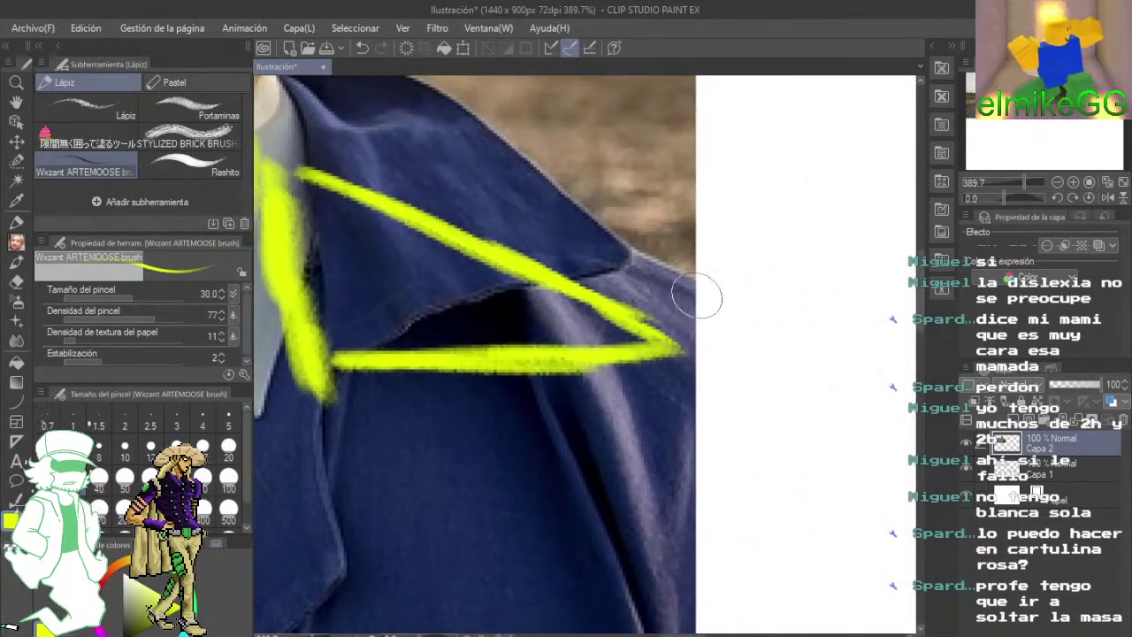
pyautogui.moveTo(741, 305)
pyautogui.mouseDown()
pyautogui.moveTo(692, 313)
pyautogui.moveTo(743, 326)
pyautogui.mouseUp()
# - Draw the inner arm lines descending from the shoulder circles, and undo the stray stroke over the image-right side of the jacket
pyautogui.moveTo(405, 469)
pyautogui.mouseDown()
pyautogui.moveTo(756, 371)
pyautogui.moveTo(844, 292)
pyautogui.mouseUp()
pyautogui.moveTo(602, 373); pyautogui.dragTo(757, 330)
pyautogui.hscroll(5, 829, 405)
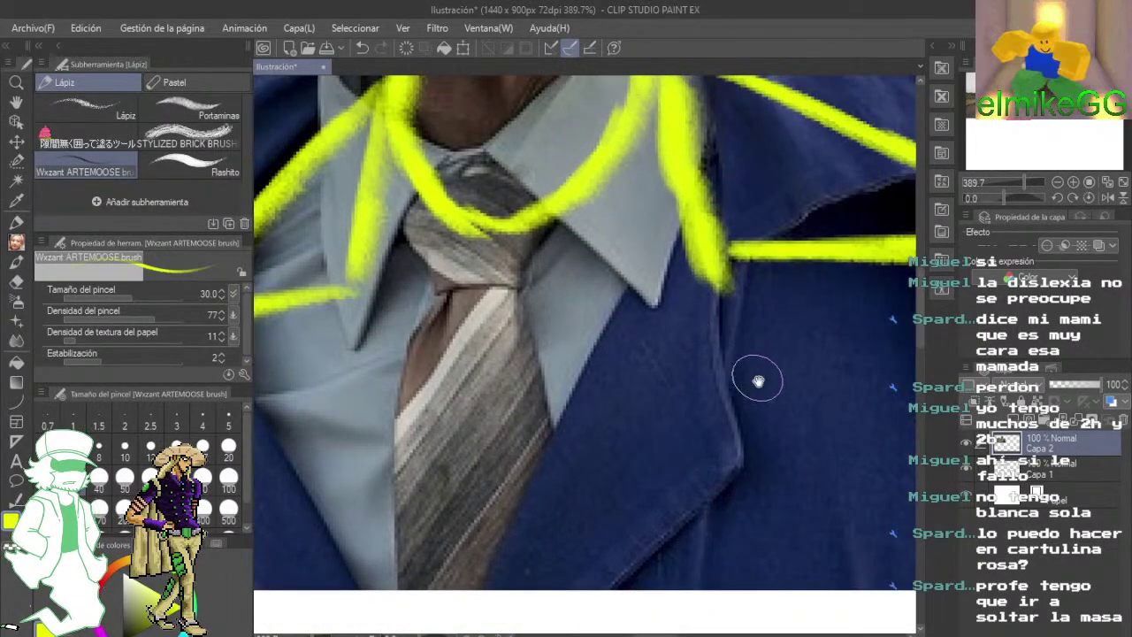
pyautogui.hscroll(5, 758, 379)
pyautogui.moveTo(810, 278); pyautogui.dragTo(835, 477)
pyautogui.moveTo(820, 334); pyautogui.dragTo(829, 528)
pyautogui.moveTo(675, 448)
pyautogui.mouseDown()
pyautogui.moveTo(732, 480)
pyautogui.moveTo(798, 488)
pyautogui.mouseUp()
pyautogui.moveTo(558, 505); pyautogui.dragTo(754, 467)
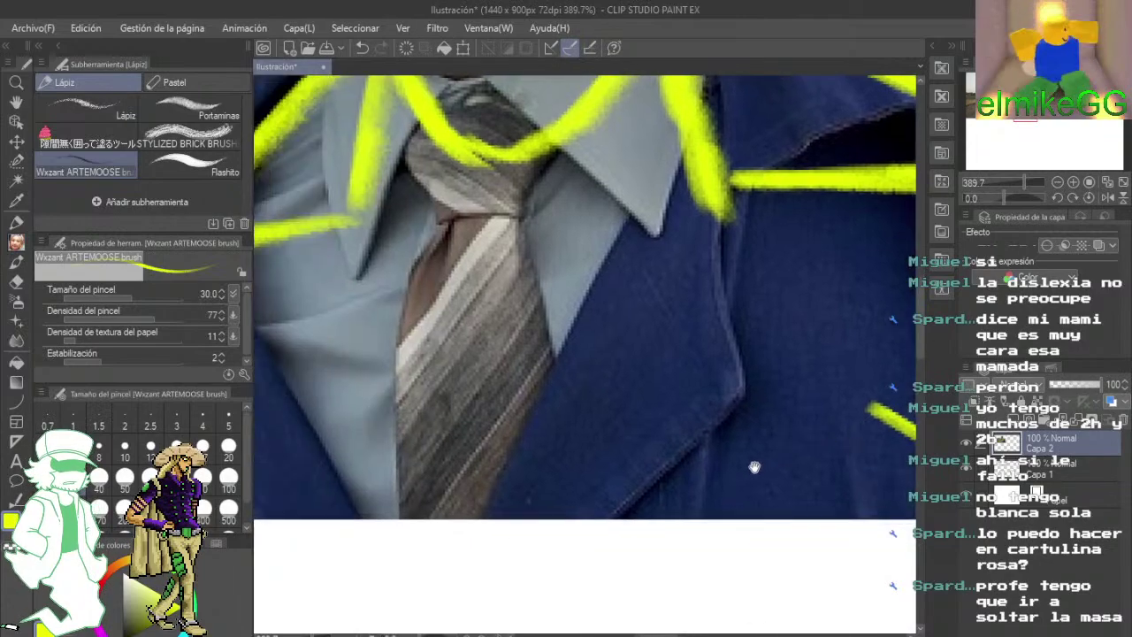
pyautogui.click(362, 48)
# - Draw a horizontal chest guide below the tie knot and a vertical centre line running down the tie
pyautogui.moveTo(402, 257); pyautogui.dragTo(517, 301)
pyautogui.moveTo(451, 241); pyautogui.dragTo(714, 246)
pyautogui.moveTo(507, 256); pyautogui.dragTo(765, 248)
pyautogui.moveTo(618, 273); pyautogui.dragTo(594, 598)
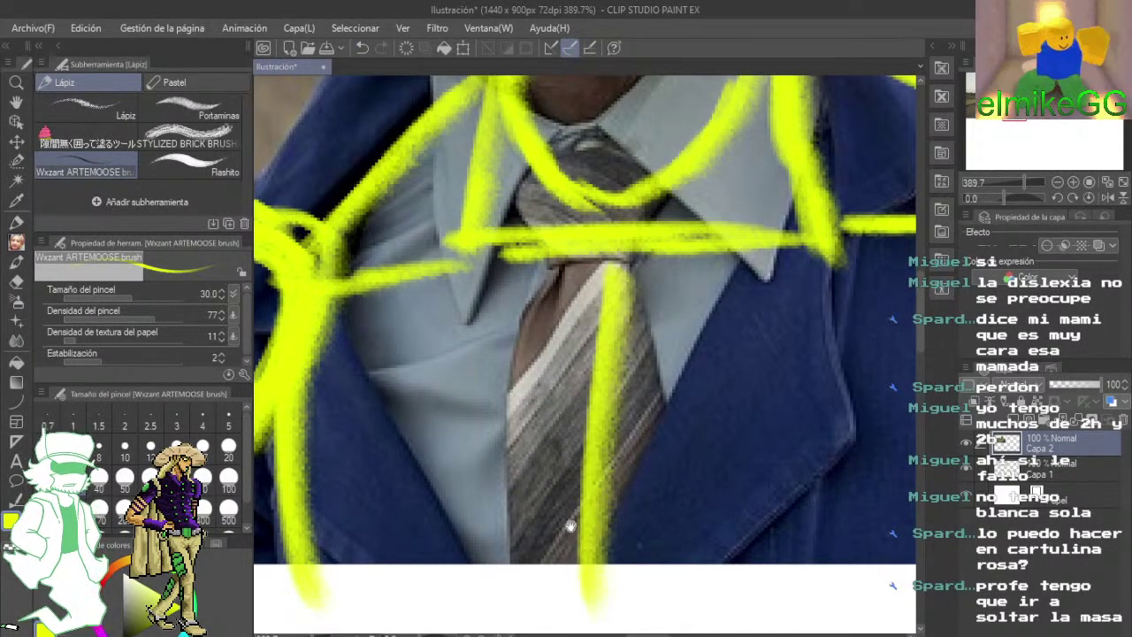
# - Draw the outer arm lines down from the image-left and image-right shoulder circles
pyautogui.moveTo(356, 513); pyautogui.dragTo(604, 445)
pyautogui.moveTo(390, 350); pyautogui.dragTo(397, 445)
pyautogui.moveTo(384, 375); pyautogui.dragTo(382, 495)
pyautogui.moveTo(576, 440); pyautogui.dragTo(116, 485)
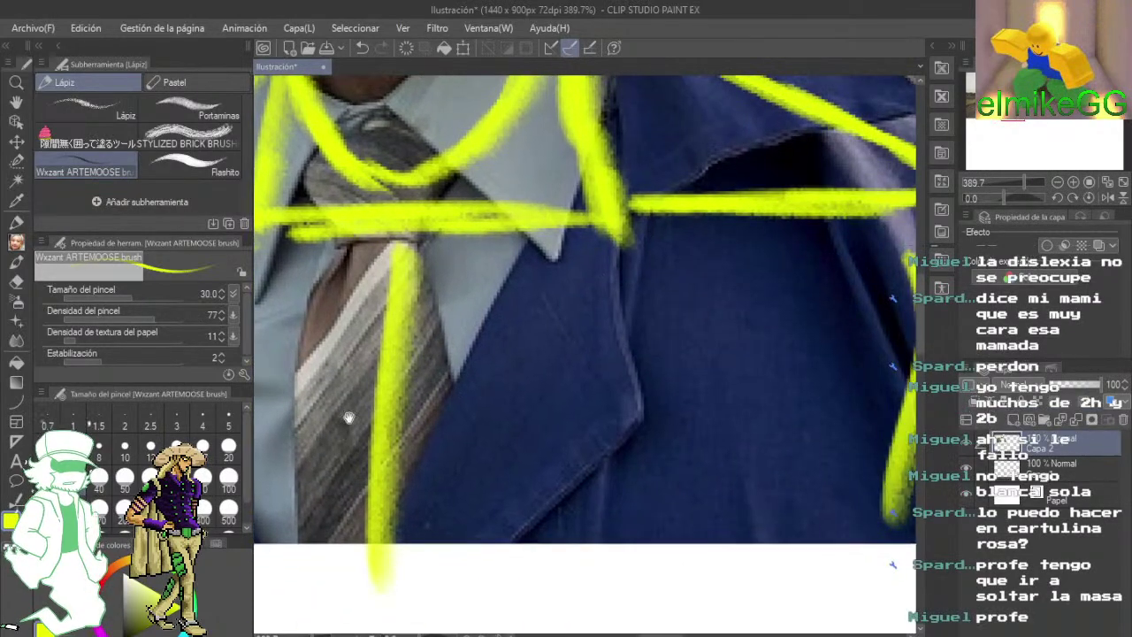
pyautogui.moveTo(742, 462); pyautogui.dragTo(333, 429)
pyautogui.moveTo(696, 250); pyautogui.dragTo(743, 416)
pyautogui.moveTo(718, 292); pyautogui.dragTo(740, 487)
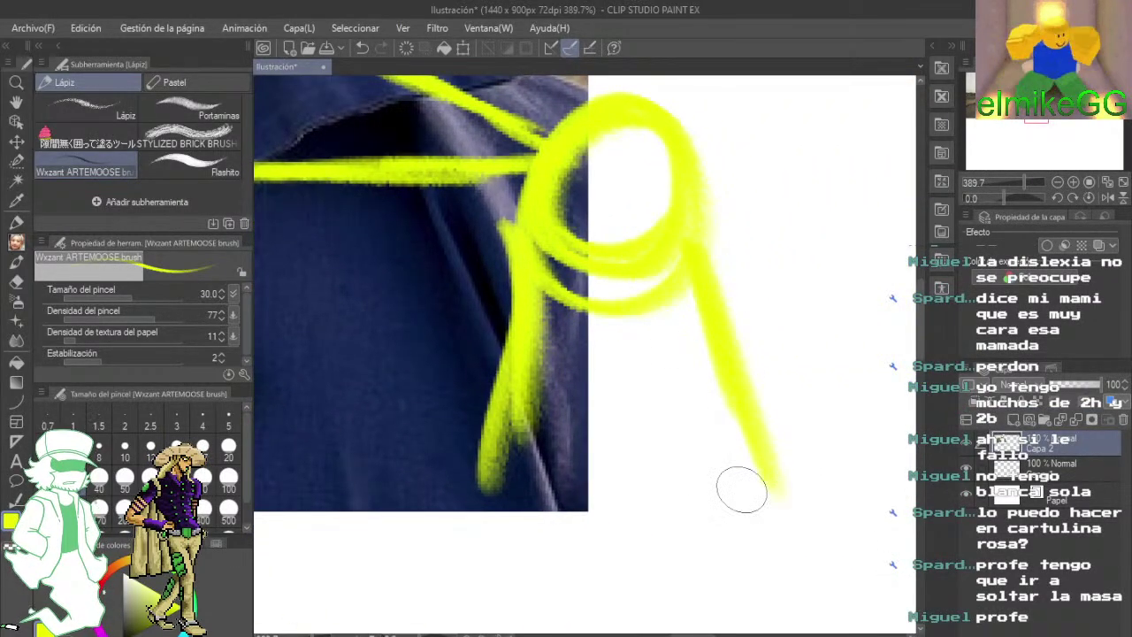
# - Draw a curved centre line from chin to crown and a slanted eye line across the face
pyautogui.scroll(-5, 727, 481)
pyautogui.scroll(3, 608, 297)
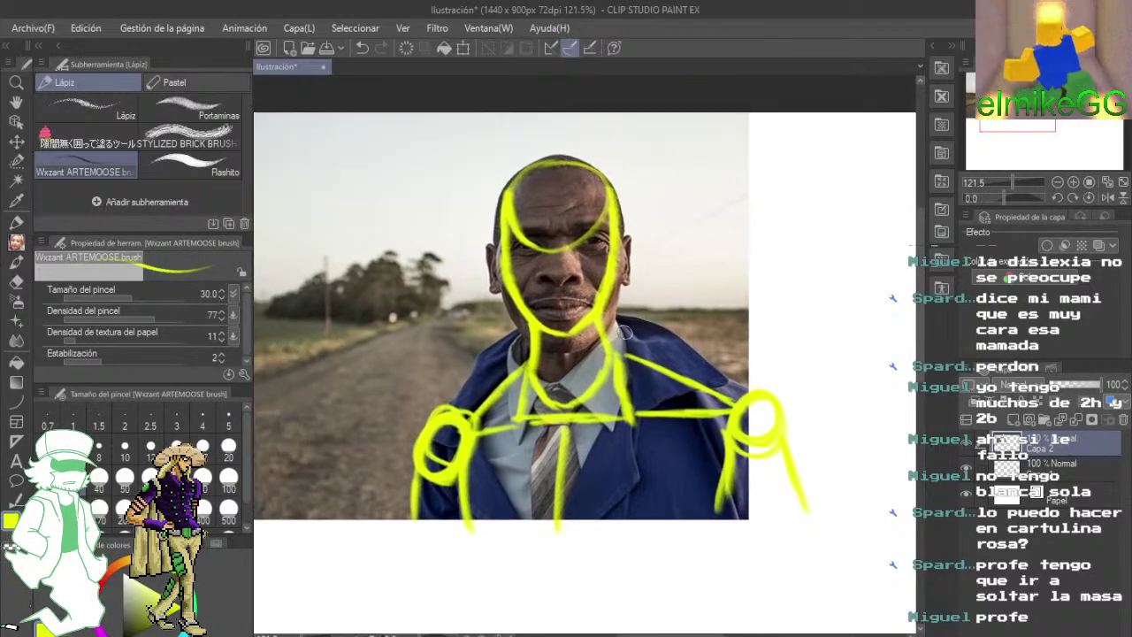
pyautogui.scroll(4, 526, 142)
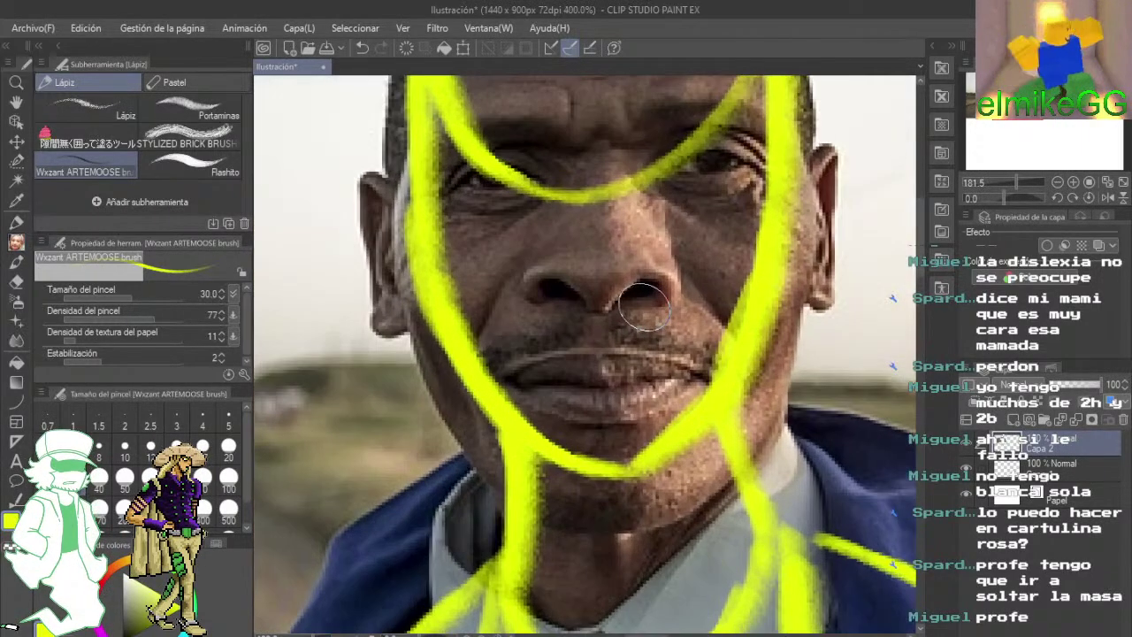
pyautogui.moveTo(623, 405); pyautogui.dragTo(599, 458)
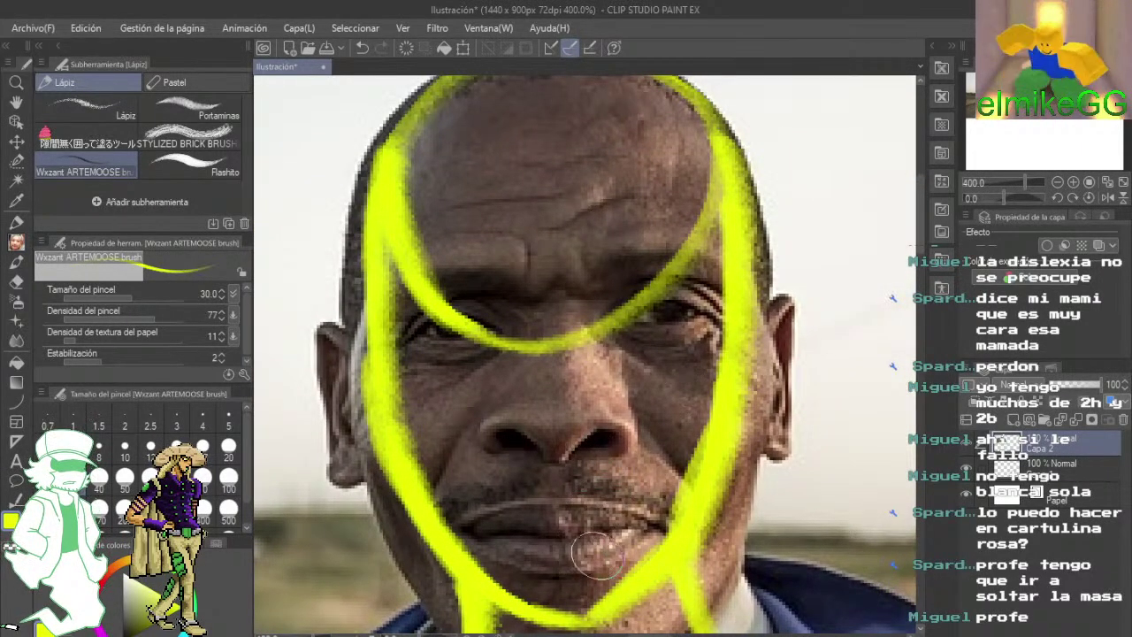
pyautogui.moveTo(726, 388)
pyautogui.mouseDown()
pyautogui.moveTo(717, 323)
pyautogui.moveTo(749, 424)
pyautogui.moveTo(715, 343)
pyautogui.moveTo(659, 392)
pyautogui.mouseUp()
pyautogui.scroll(-4, 687, 336)
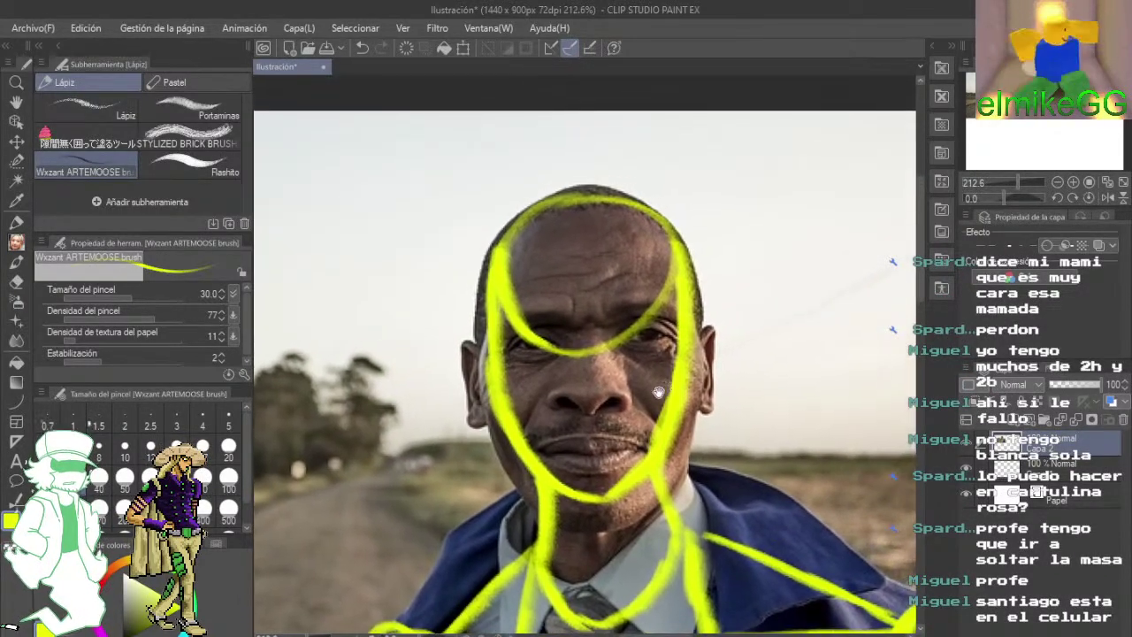
pyautogui.scroll(1, 659, 391)
pyautogui.moveTo(593, 540); pyautogui.dragTo(531, 119)
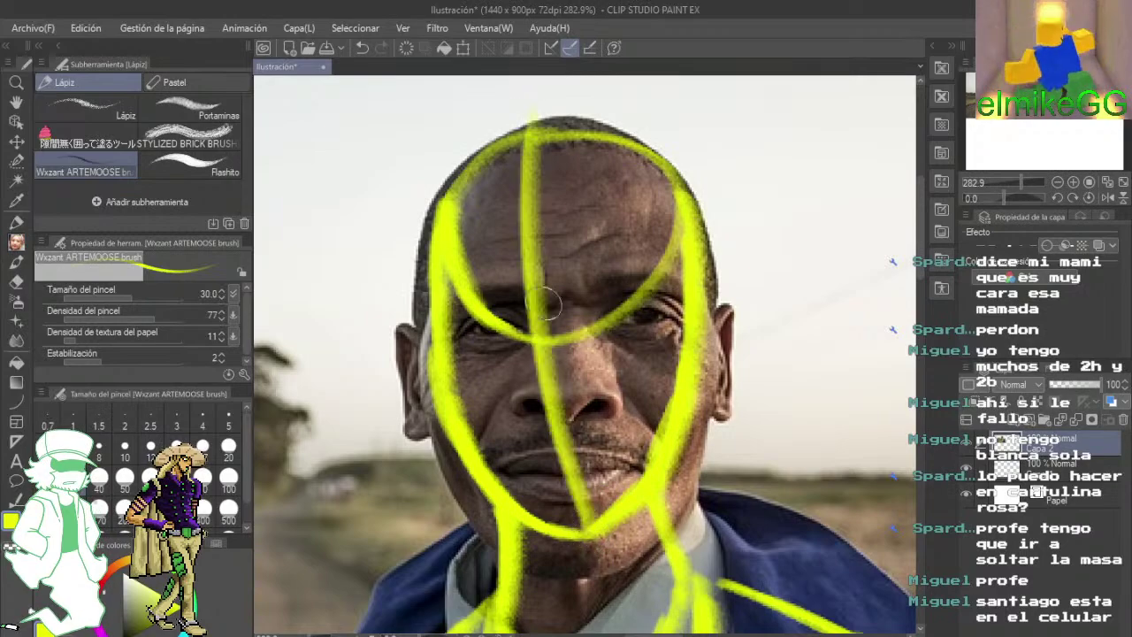
pyautogui.moveTo(427, 362); pyautogui.dragTo(801, 327)
# - Examine the head, neck, shoulder and chest guides over the portrait, both up close and as a whole
pyautogui.moveTo(661, 401)
pyautogui.mouseDown()
pyautogui.moveTo(583, 155)
pyautogui.moveTo(573, 213)
pyautogui.mouseUp()
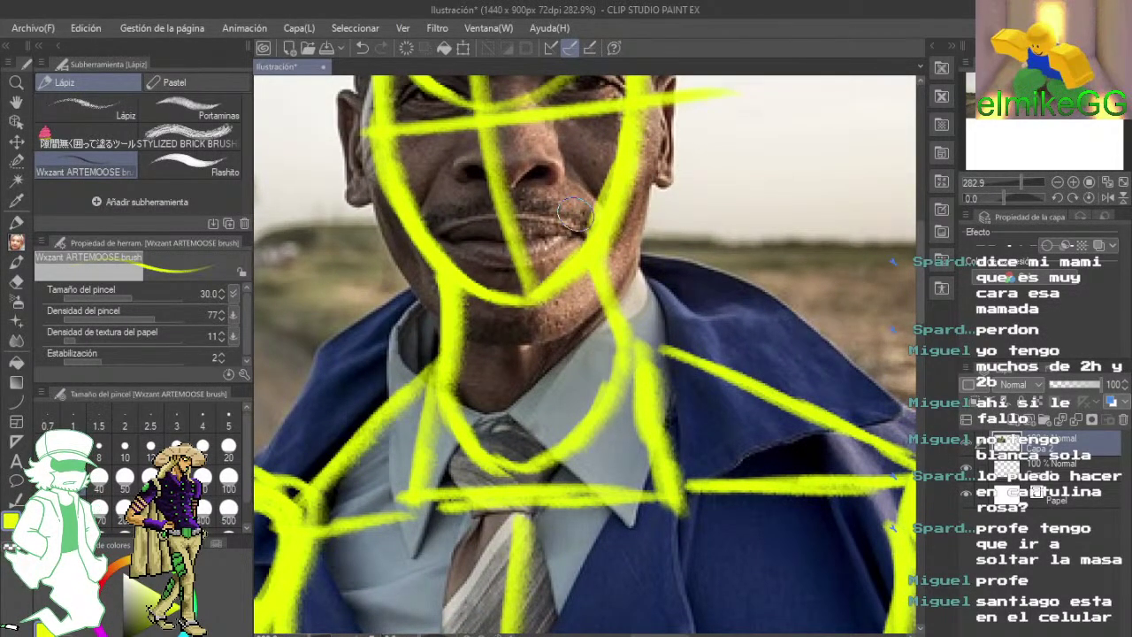
pyautogui.scroll(-3, 573, 212)
pyautogui.scroll(5, 573, 213)
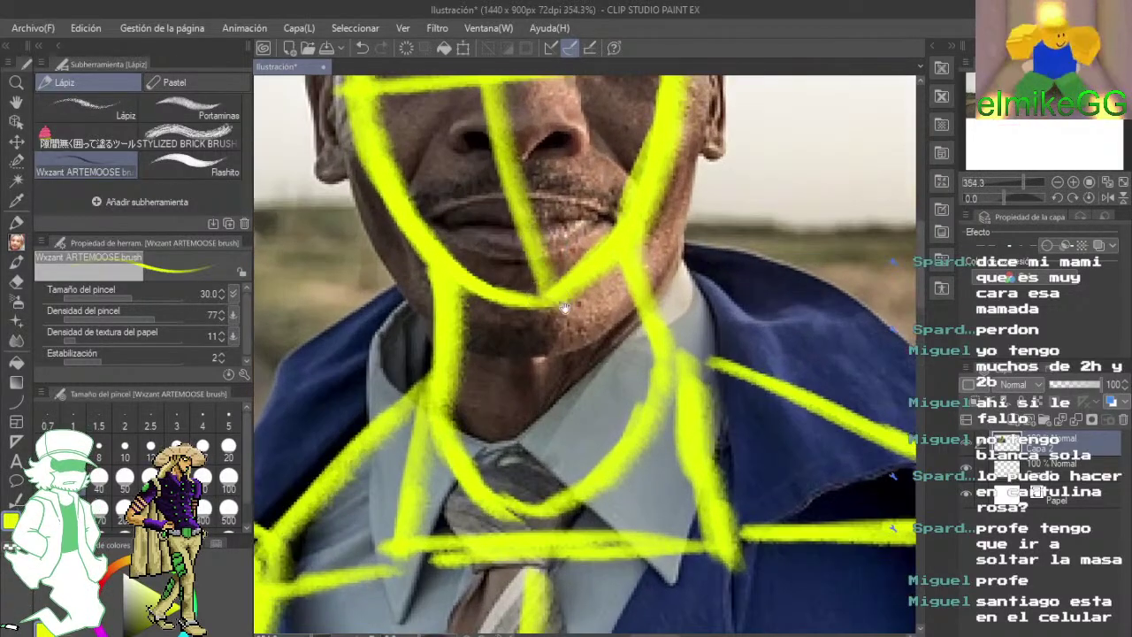
pyautogui.moveTo(564, 306); pyautogui.dragTo(567, 162)
pyautogui.moveTo(558, 269); pyautogui.dragTo(584, 259)
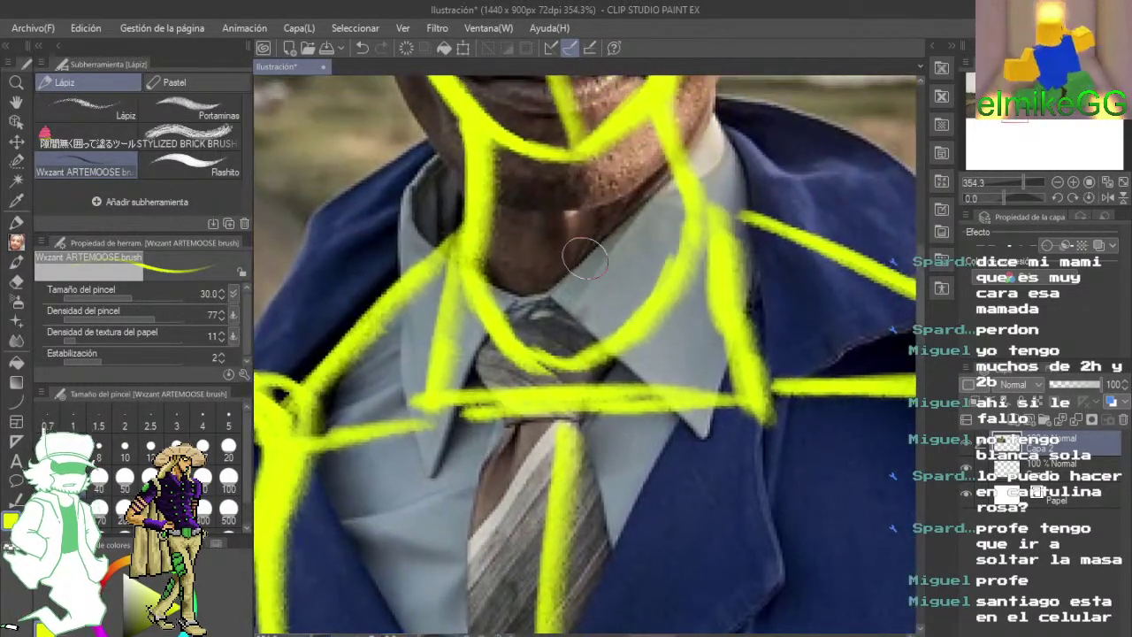
pyautogui.scroll(-5, 584, 256)
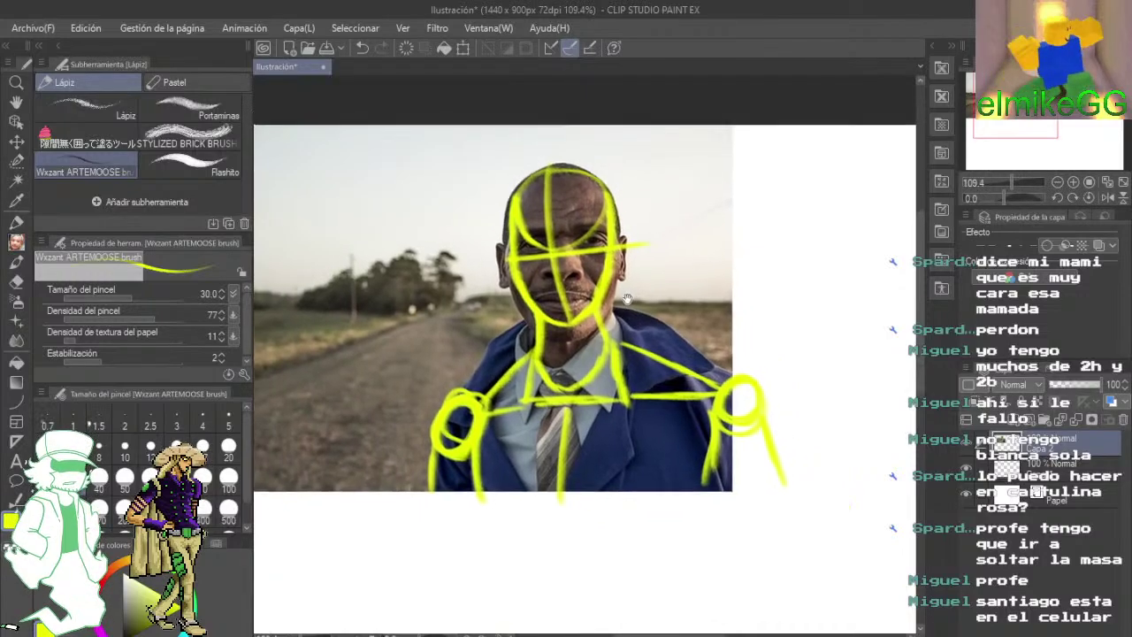
pyautogui.moveTo(627, 299); pyautogui.dragTo(621, 302)
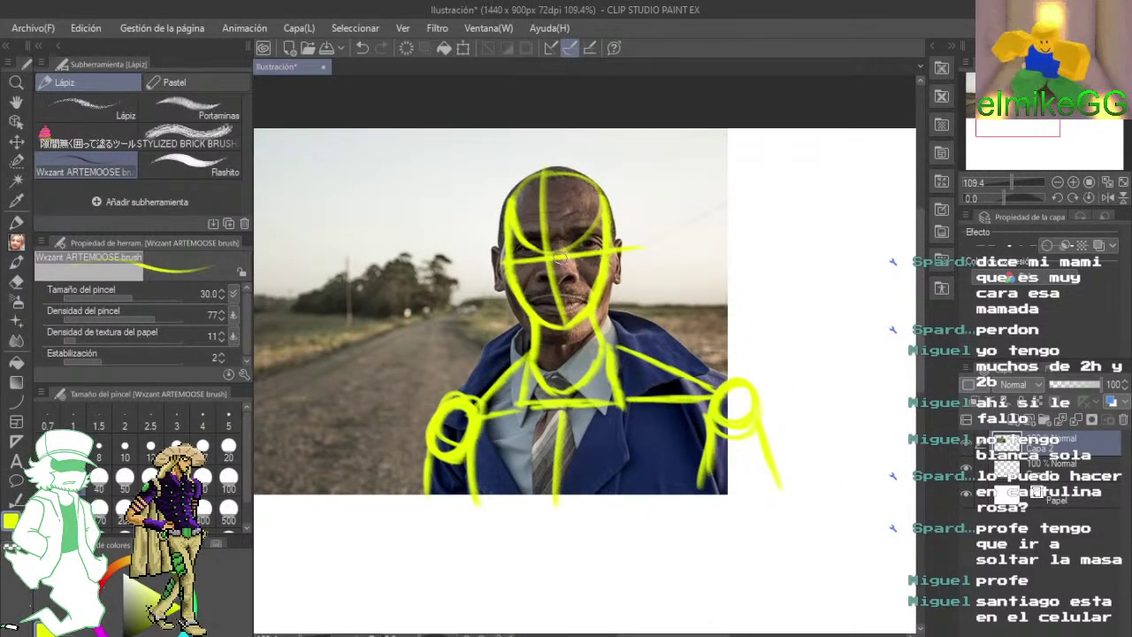
pyautogui.scroll(2, 477, 277)
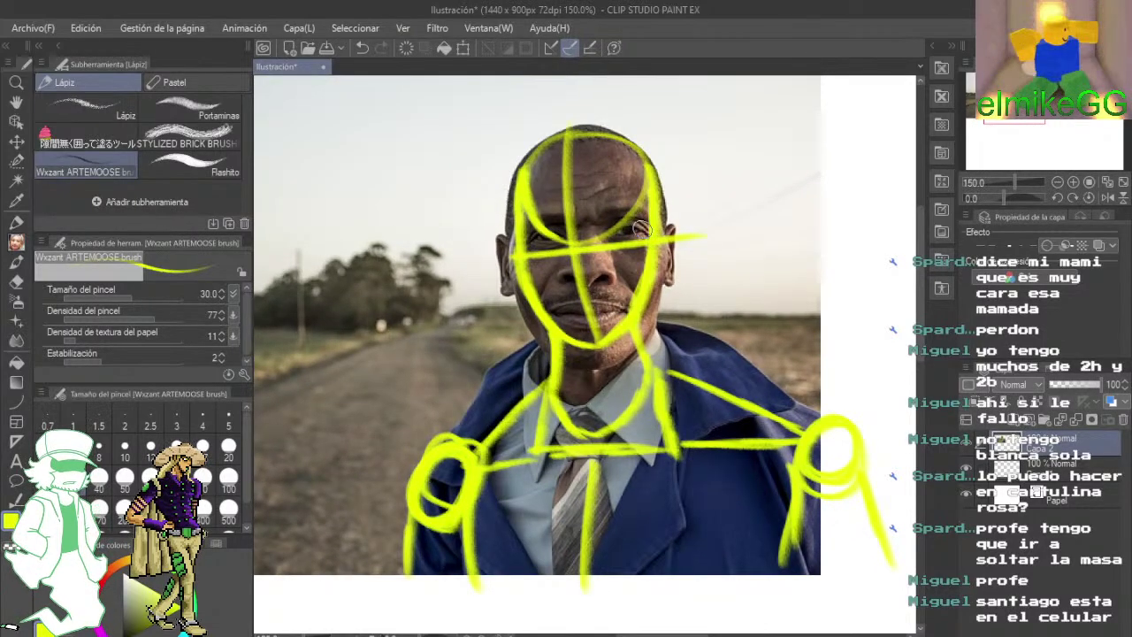
pyautogui.scroll(-1, 641, 228)
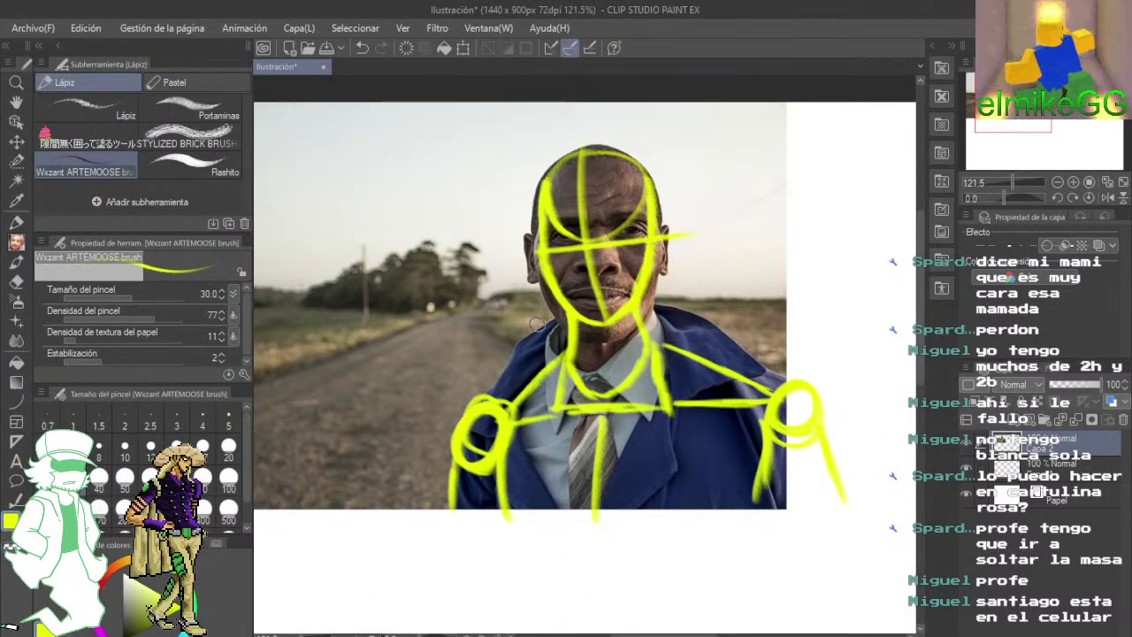
pyautogui.scroll(3, 533, 249)
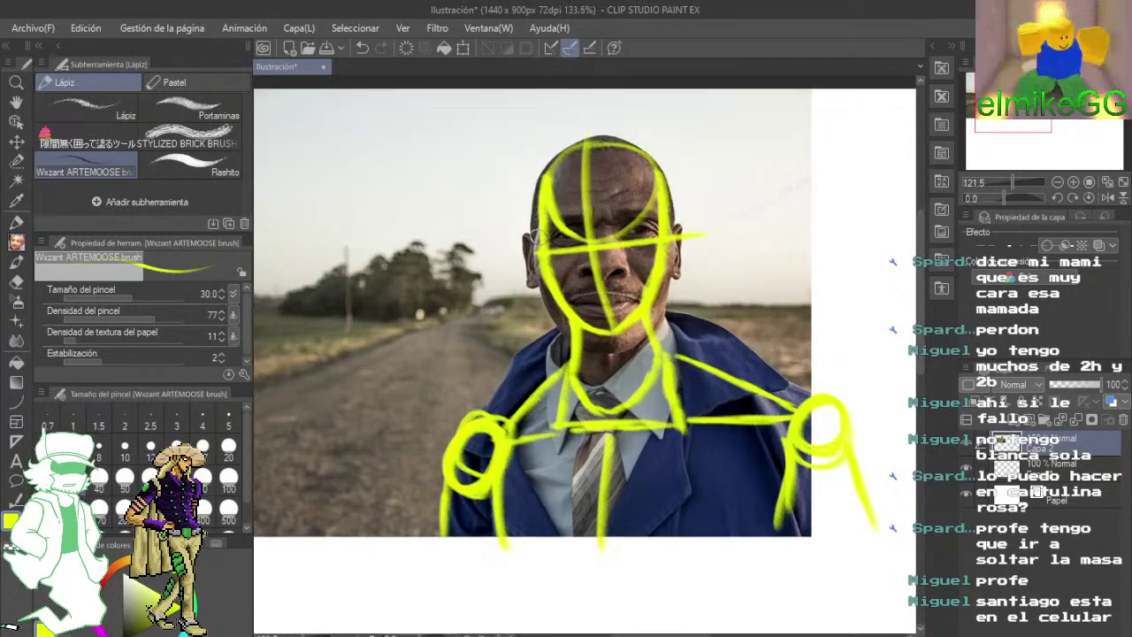
pyautogui.scroll(-3, 536, 236)
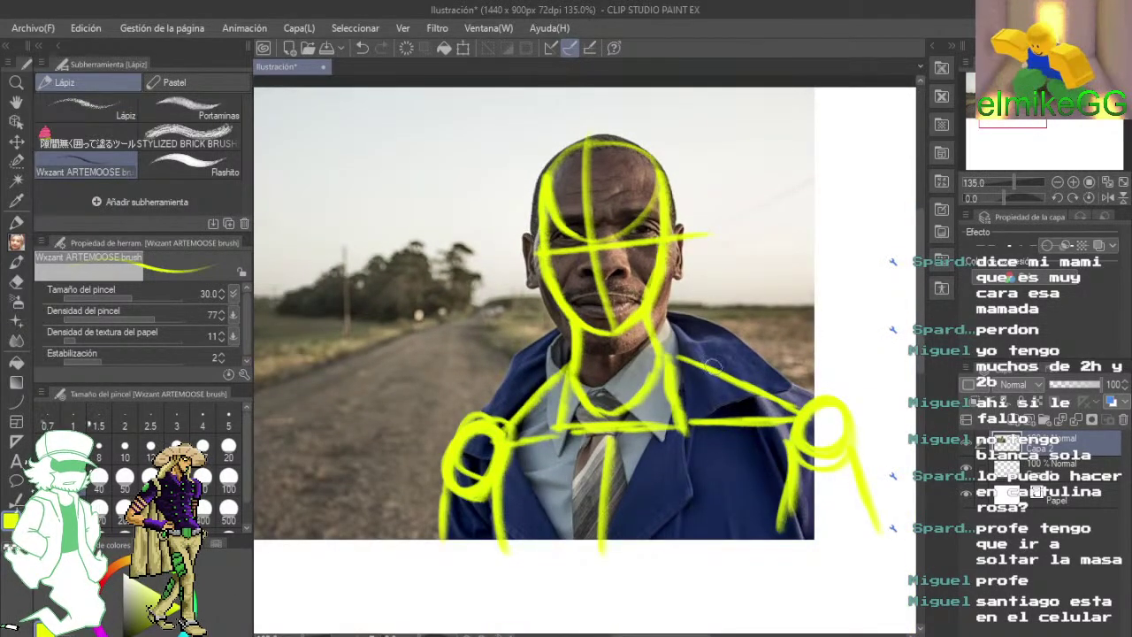
pyautogui.scroll(2, 638, 267)
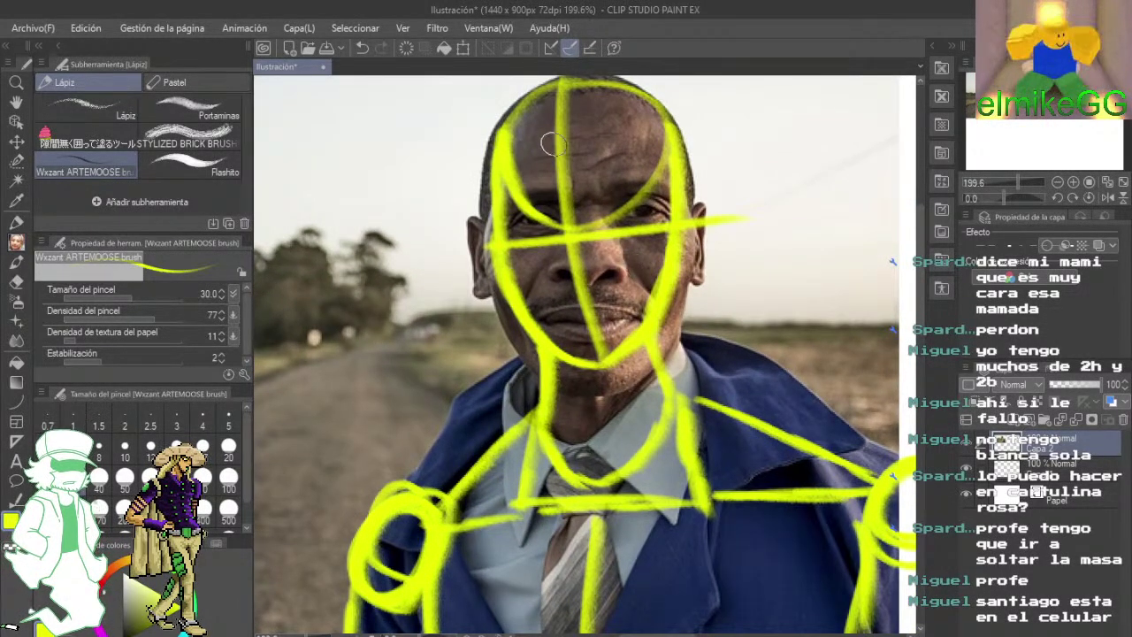
pyautogui.scroll(-5, 550, 143)
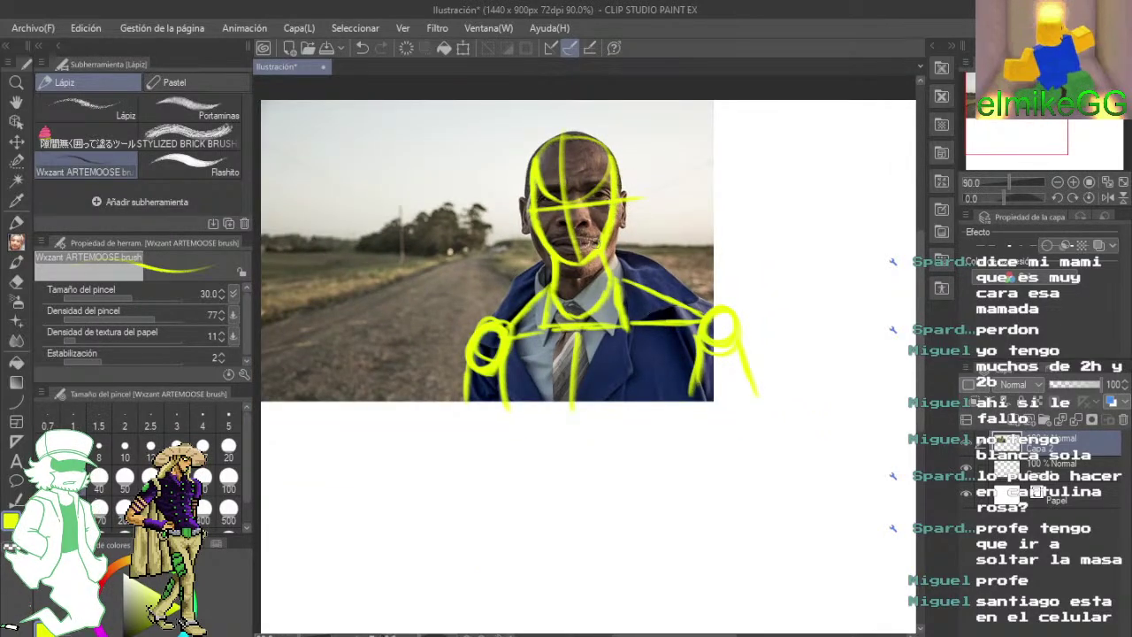
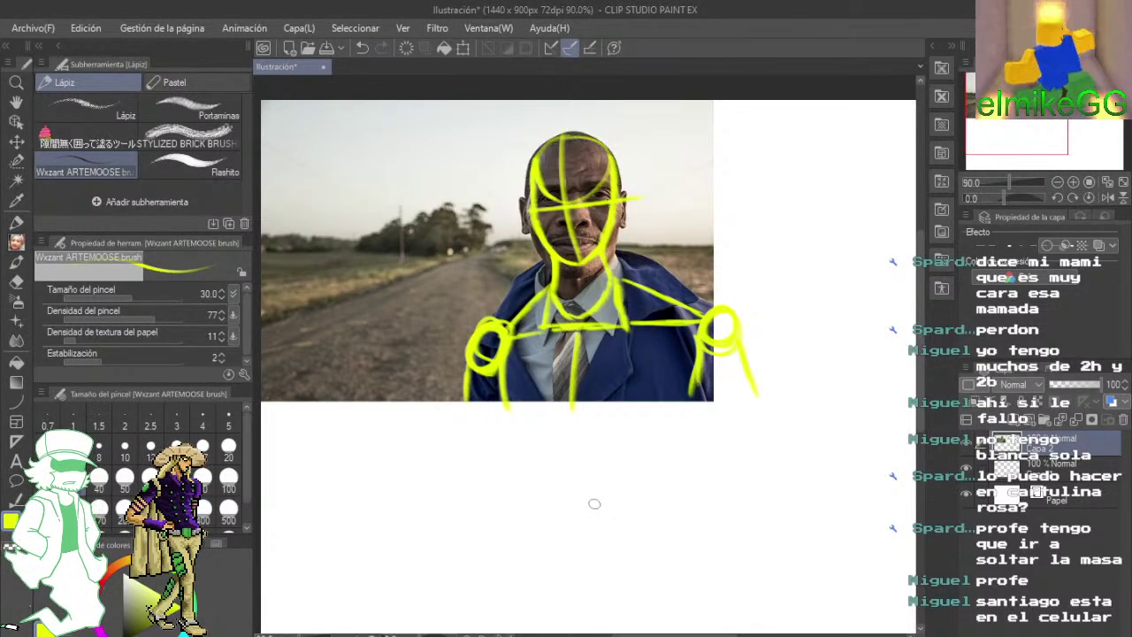
pyautogui.scroll(-3, 660, 486)
pyautogui.scroll(3, 659, 487)
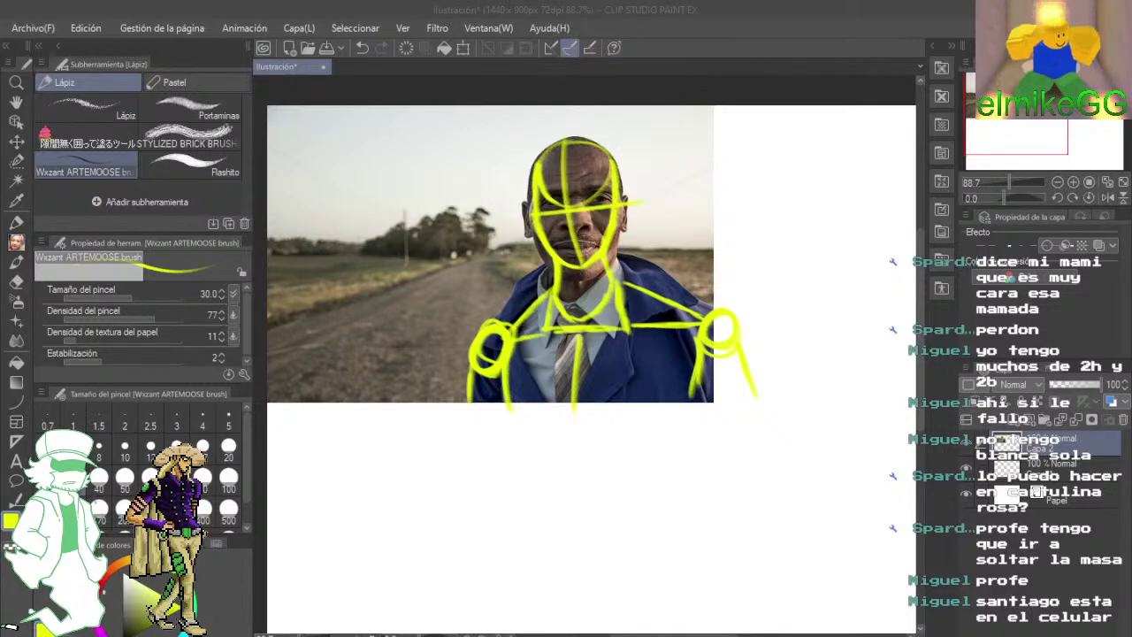
pyautogui.scroll(-1, 649, 429)
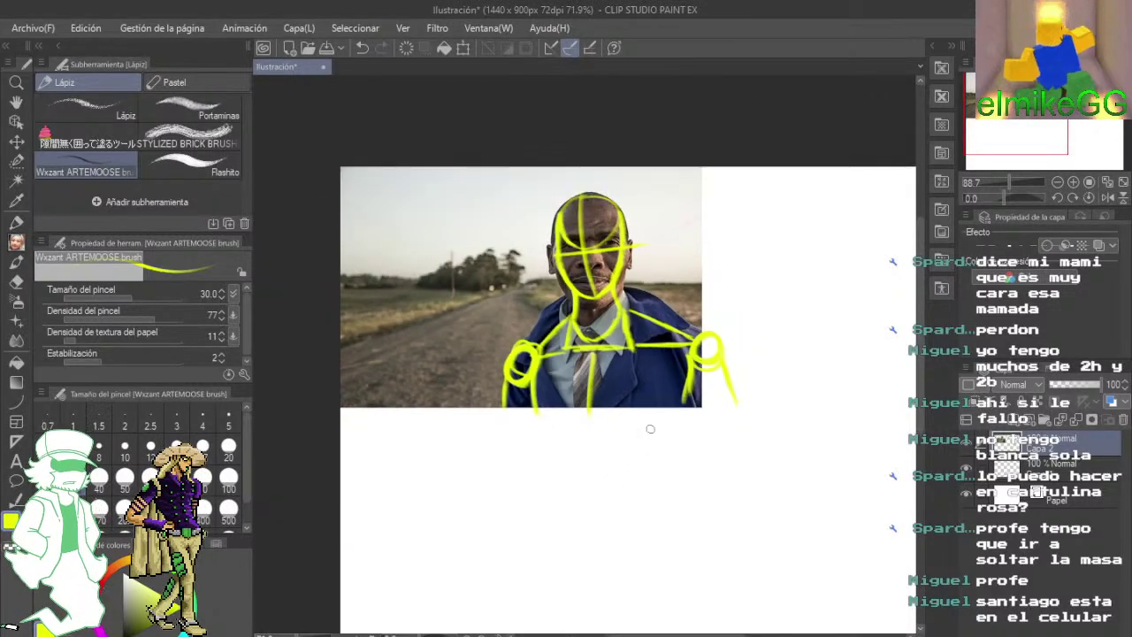
pyautogui.scroll(3, 735, 404)
pyautogui.moveTo(742, 302); pyautogui.dragTo(771, 403)
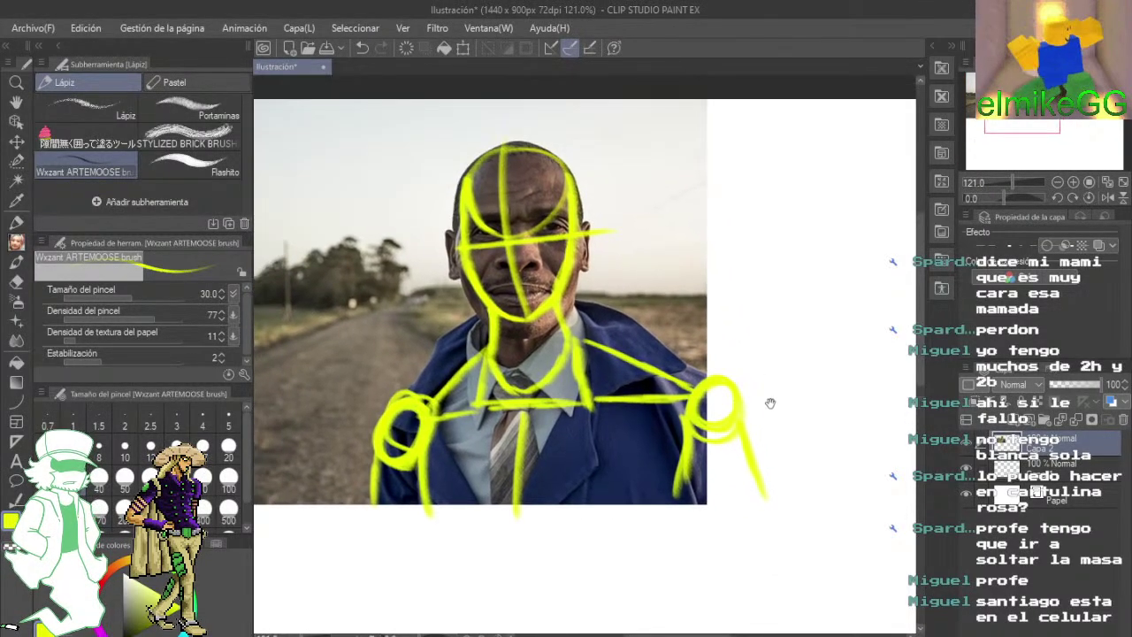
pyautogui.moveTo(717, 336); pyautogui.dragTo(511, 215)
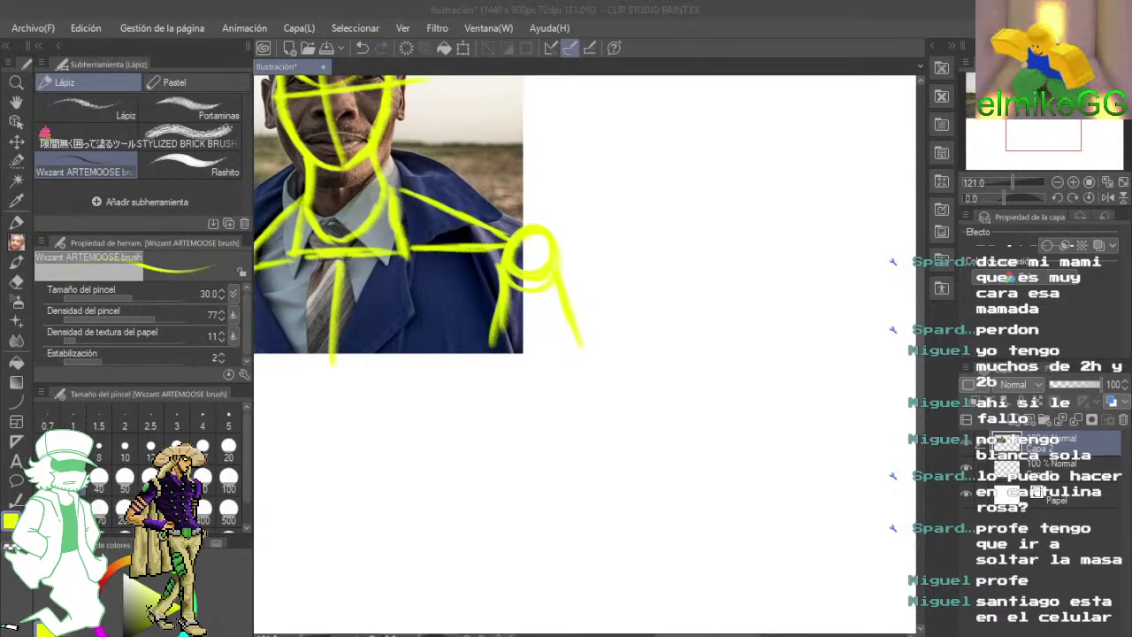
# - Paste the photo of the woman in the orange T-shirt and move it to the canvas's empty lower-right area
pyautogui.scroll(-3, 717, 446)
pyautogui.hotkey('ctrl', 'v')
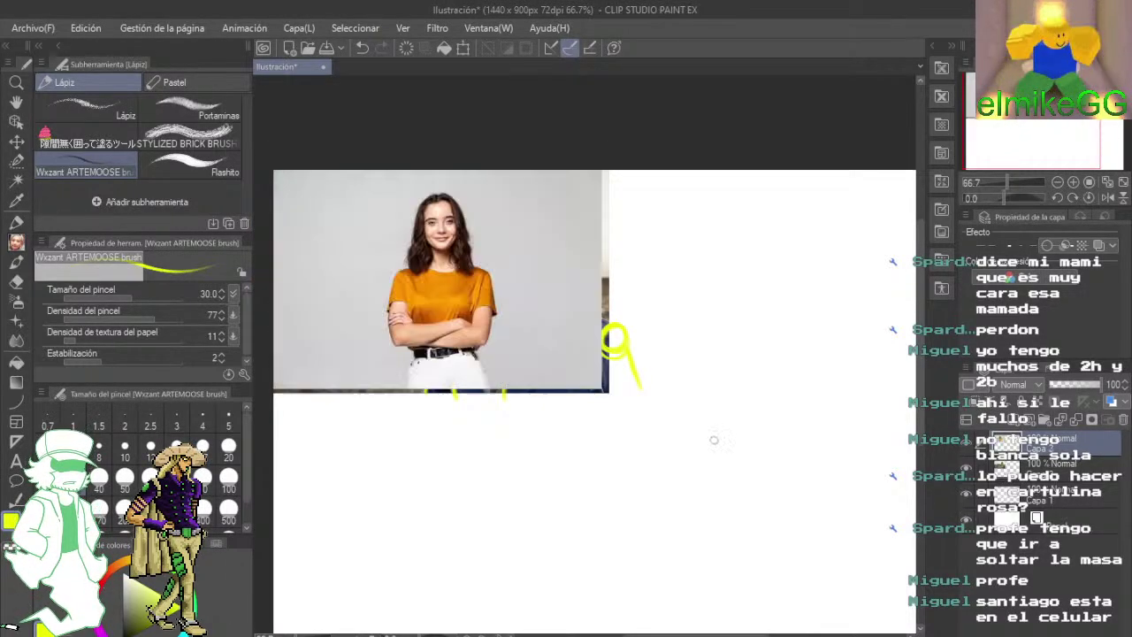
pyautogui.click(462, 48)
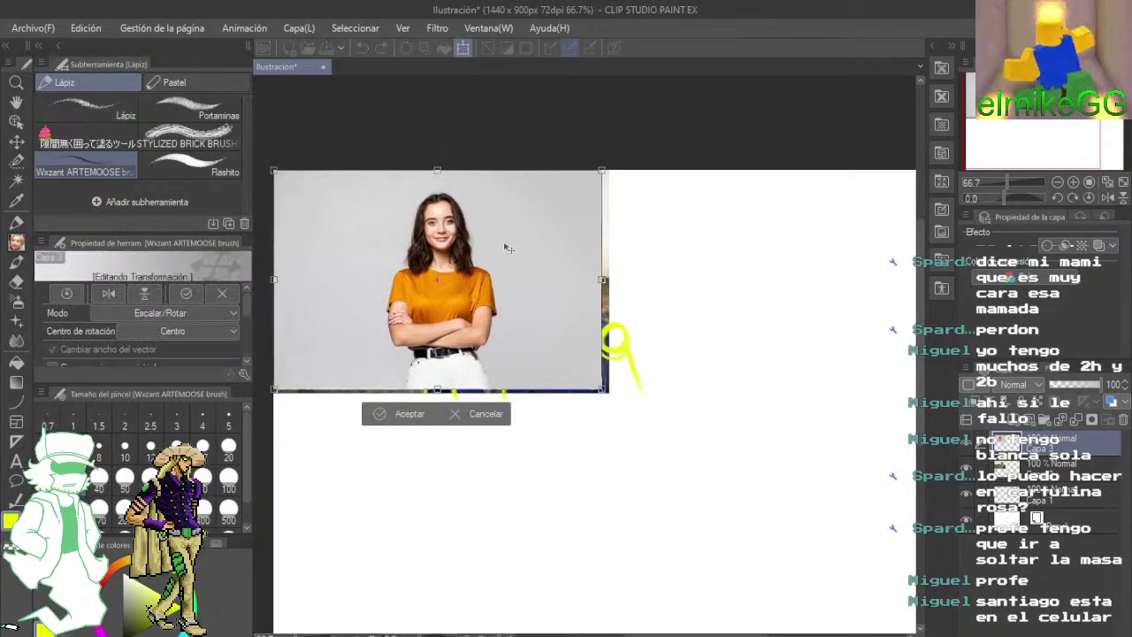
pyautogui.moveTo(511, 266)
pyautogui.mouseDown()
pyautogui.moveTo(640, 354)
pyautogui.moveTo(547, 498)
pyautogui.moveTo(534, 485)
pyautogui.moveTo(944, 507)
pyautogui.moveTo(757, 468)
pyautogui.mouseUp()
pyautogui.scroll(-1, 535, 485)
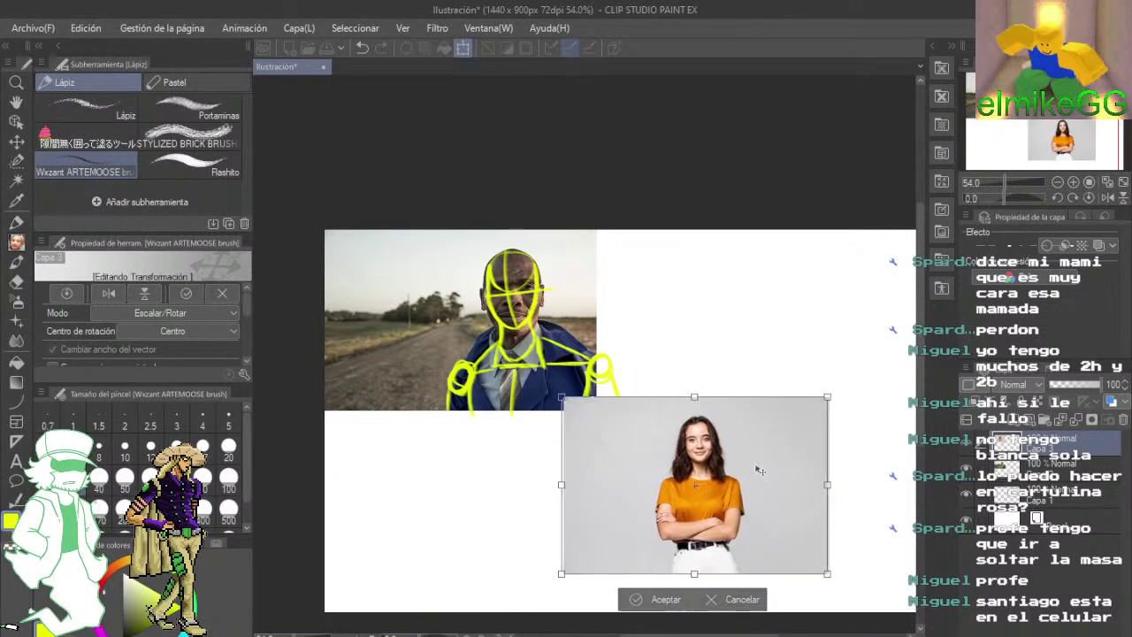
pyautogui.press('space')
pyautogui.moveTo(834, 321); pyautogui.dragTo(713, 310)
pyautogui.moveTo(610, 467); pyautogui.dragTo(665, 490)
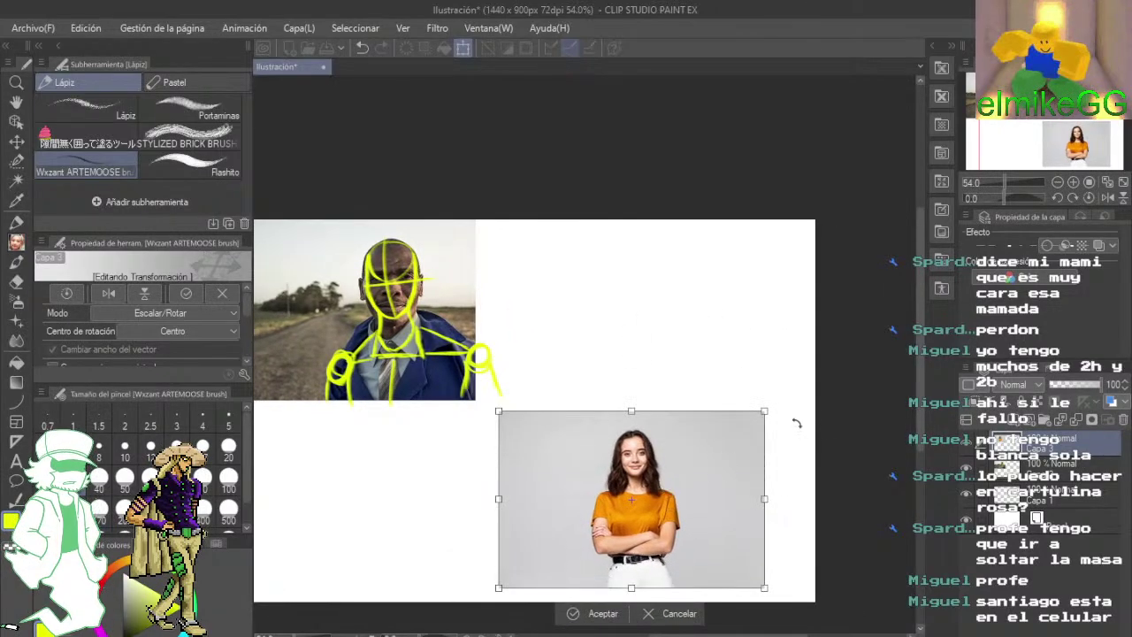
# - Enlarge the woman's photo to fill the lower-right corner of the canvas and accept the transformation
pyautogui.moveTo(765, 412); pyautogui.dragTo(841, 359)
pyautogui.moveTo(750, 421); pyautogui.dragTo(737, 447)
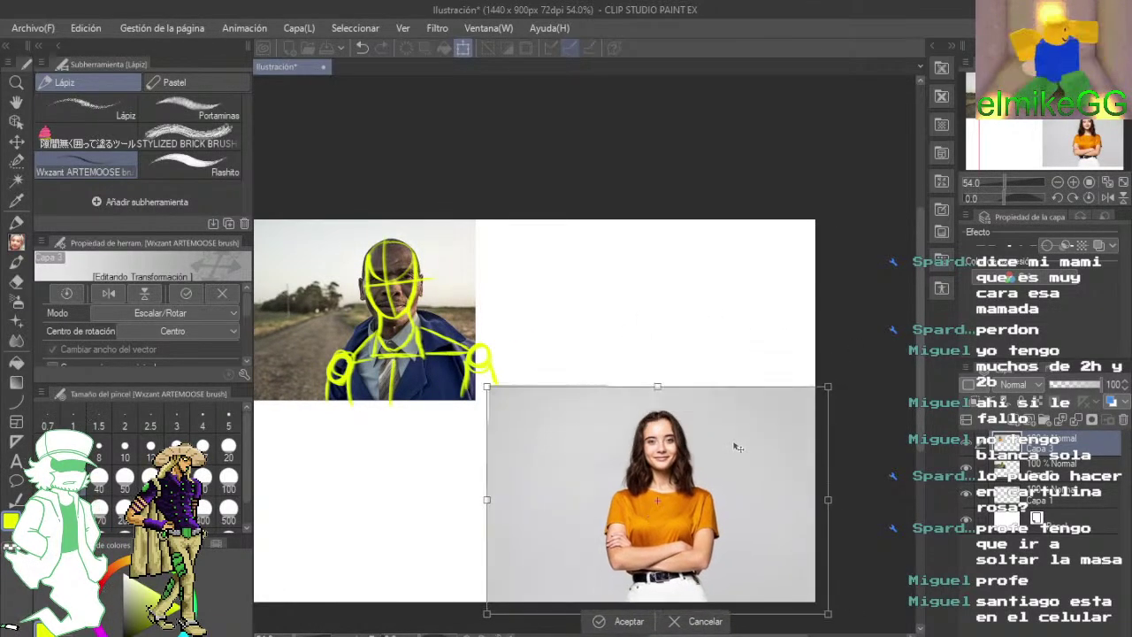
pyautogui.click(1090, 469)
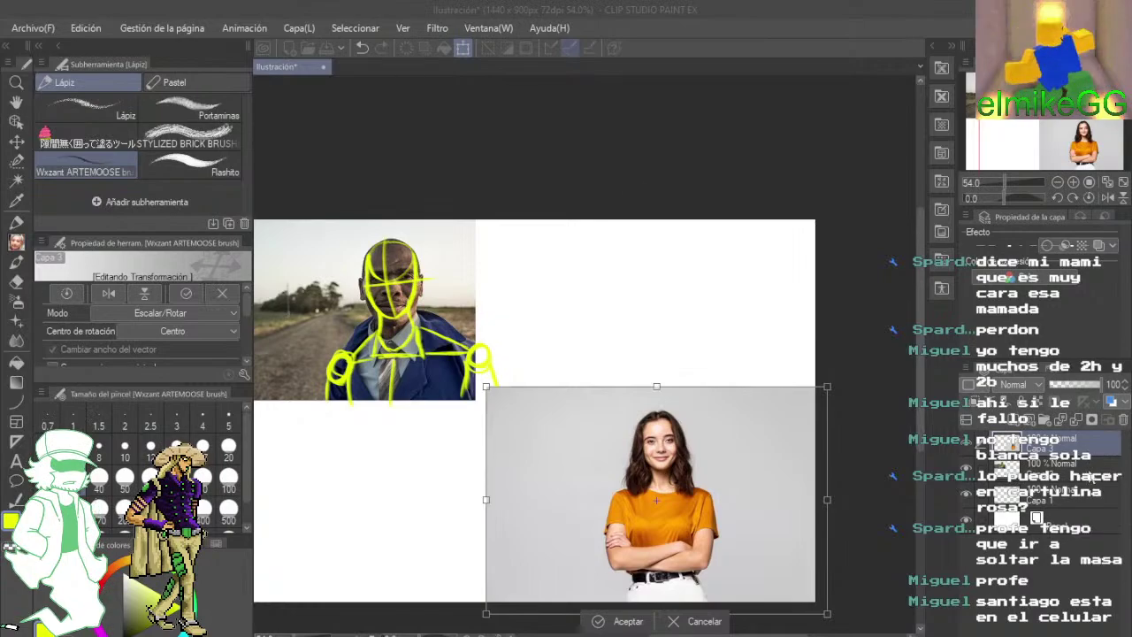
pyautogui.click(963, 424)
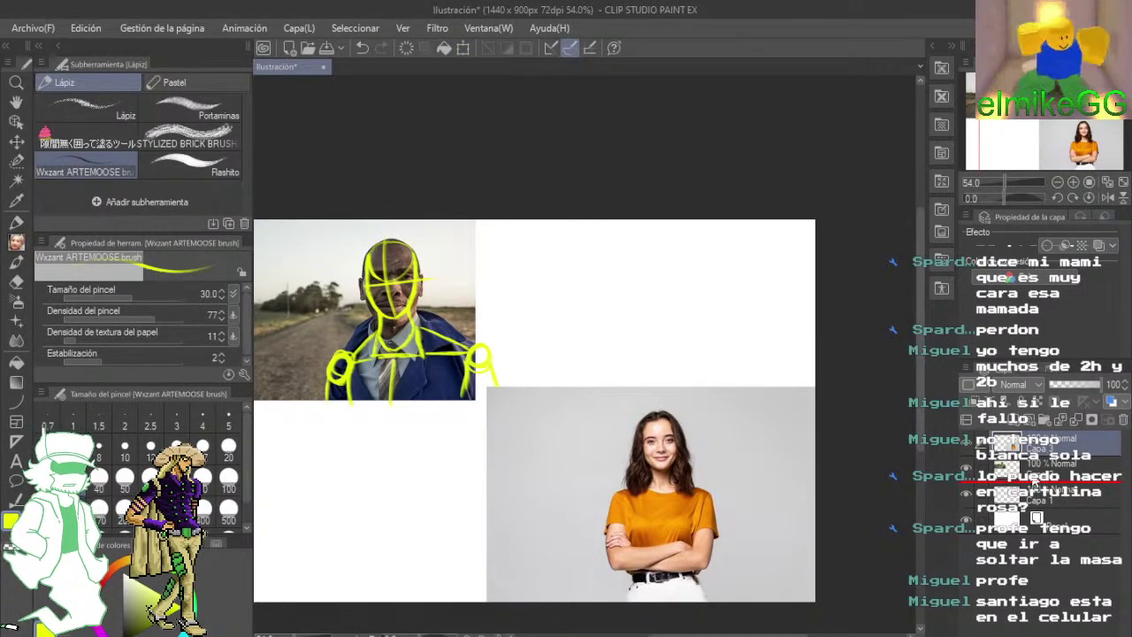
# - Move the woman's photo layer below Capa 2 and add a new layer at the top of the stack
pyautogui.moveTo(1033, 478); pyautogui.dragTo(1034, 479)
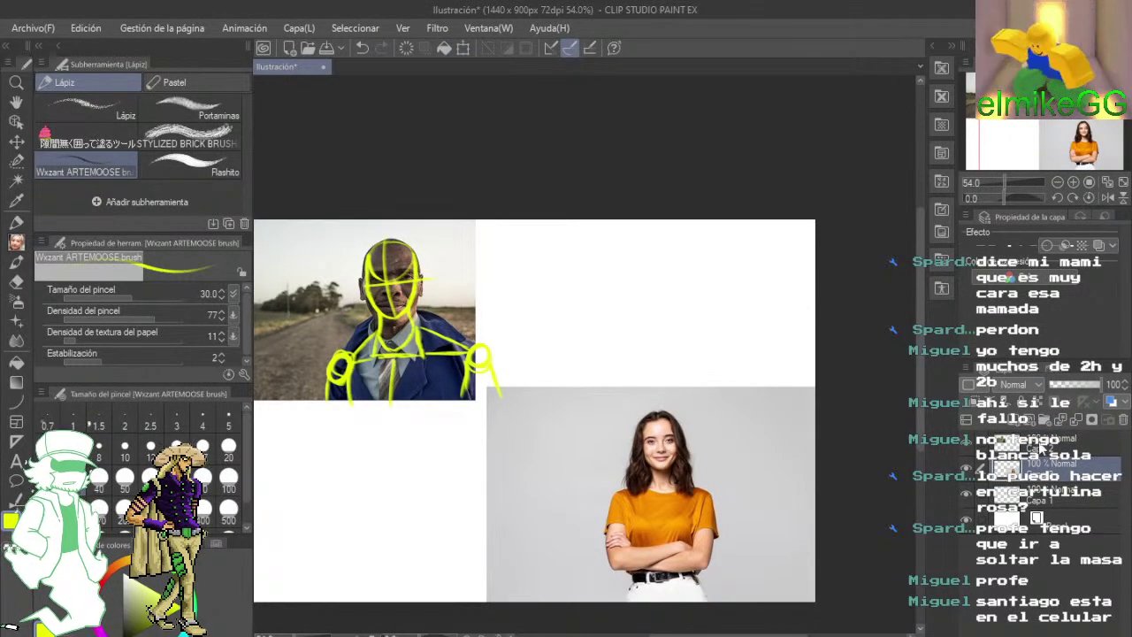
pyautogui.click(1040, 448)
pyautogui.scroll(8, 691, 493)
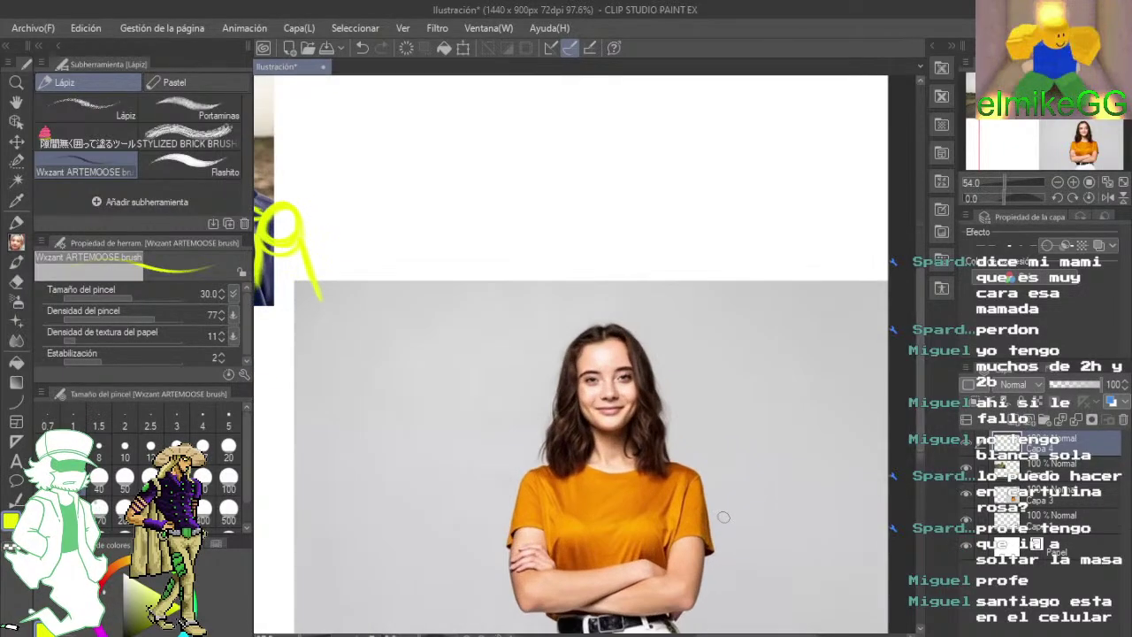
# - Outline the woman's head in yellow with a cranium circle over the forehead and eyes and jaw lines meeting at the chin
pyautogui.scroll(4, 481, 304)
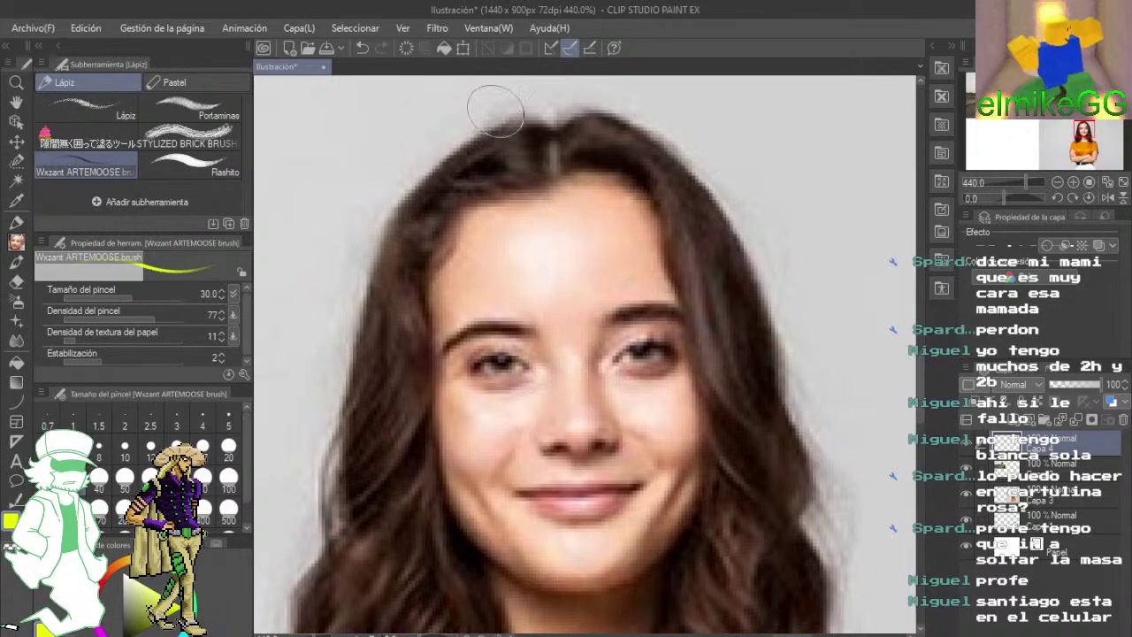
pyautogui.moveTo(566, 187)
pyautogui.mouseDown()
pyautogui.moveTo(688, 286)
pyautogui.moveTo(606, 336)
pyautogui.moveTo(611, 275)
pyautogui.mouseUp()
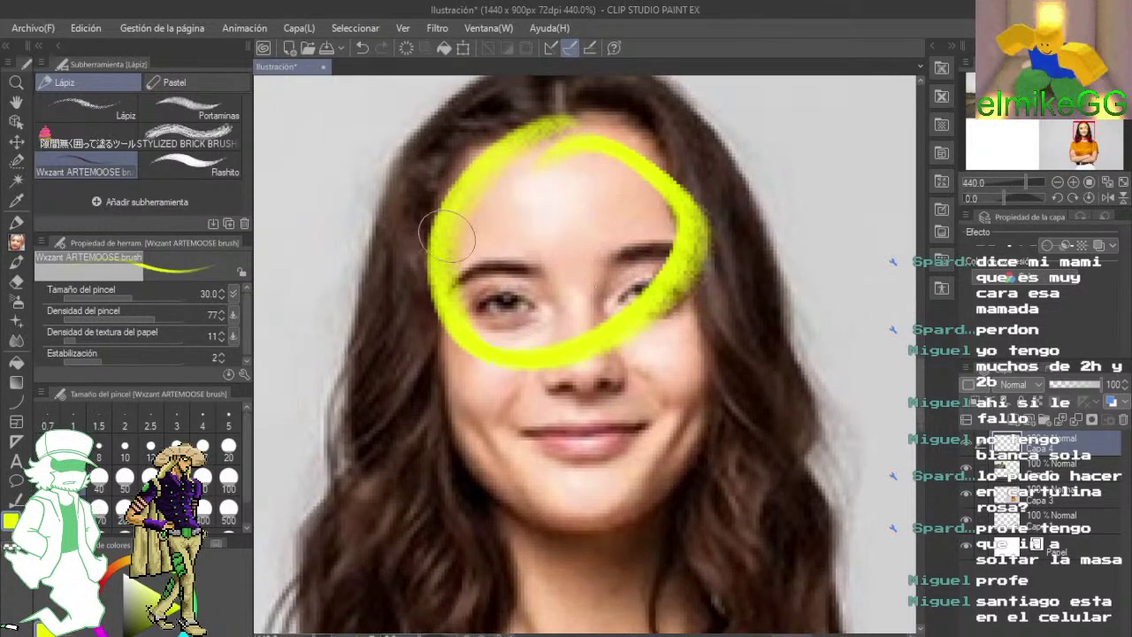
pyautogui.moveTo(449, 241)
pyautogui.mouseDown()
pyautogui.moveTo(500, 475)
pyautogui.moveTo(548, 492)
pyautogui.mouseUp()
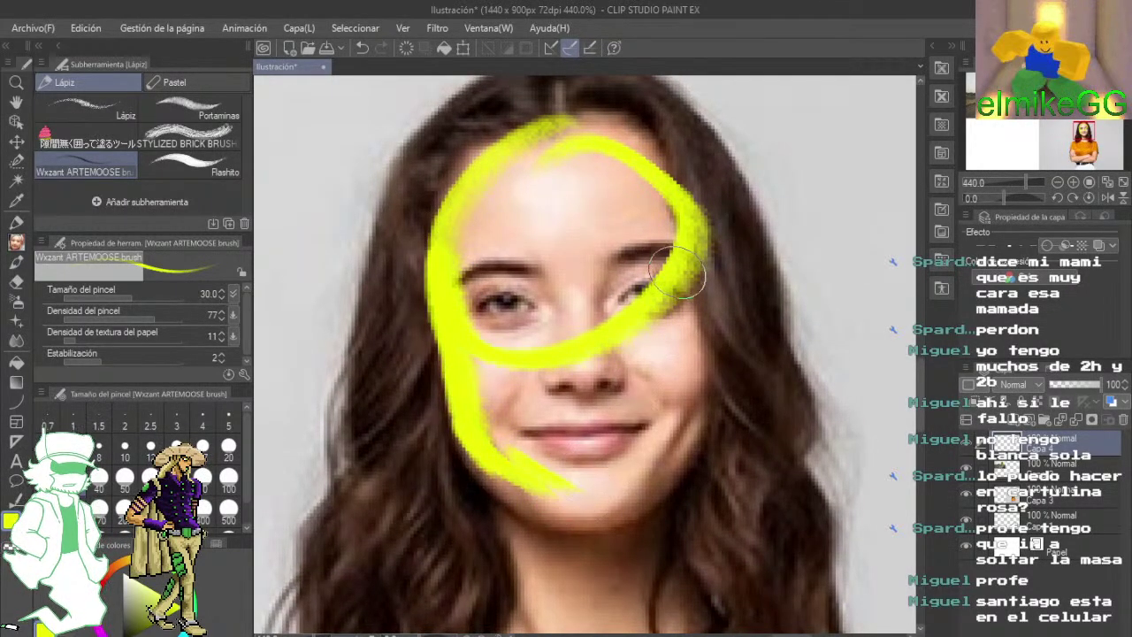
pyautogui.moveTo(690, 208)
pyautogui.mouseDown()
pyautogui.moveTo(712, 371)
pyautogui.moveTo(650, 495)
pyautogui.mouseUp()
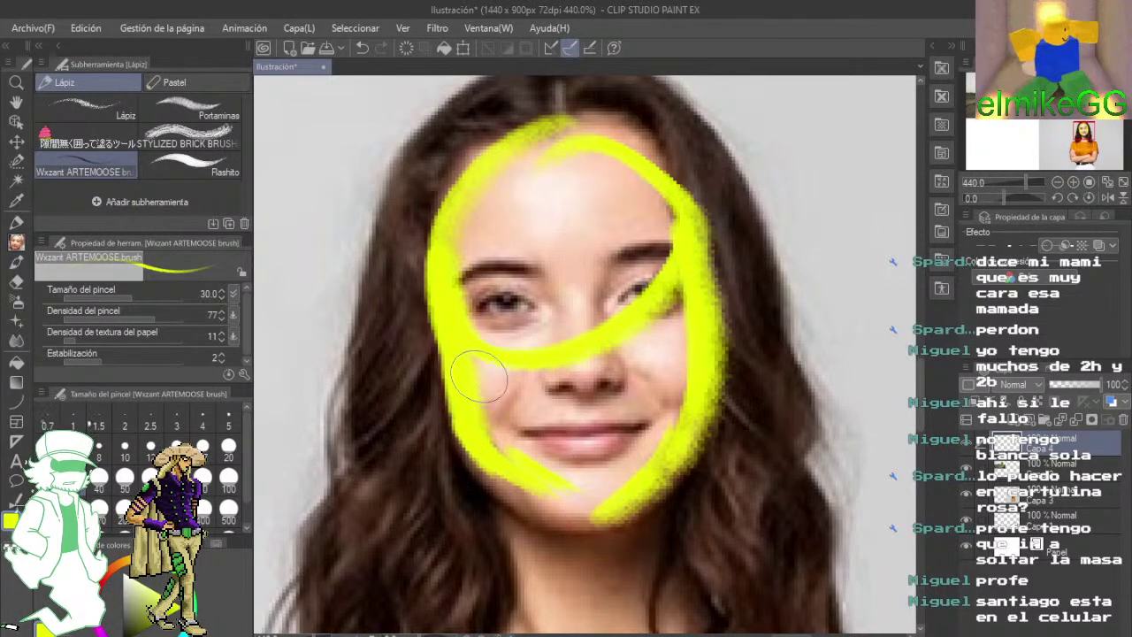
pyautogui.moveTo(518, 468)
pyautogui.mouseDown()
pyautogui.moveTo(557, 497)
pyautogui.moveTo(601, 506)
pyautogui.moveTo(556, 291)
pyautogui.mouseUp()
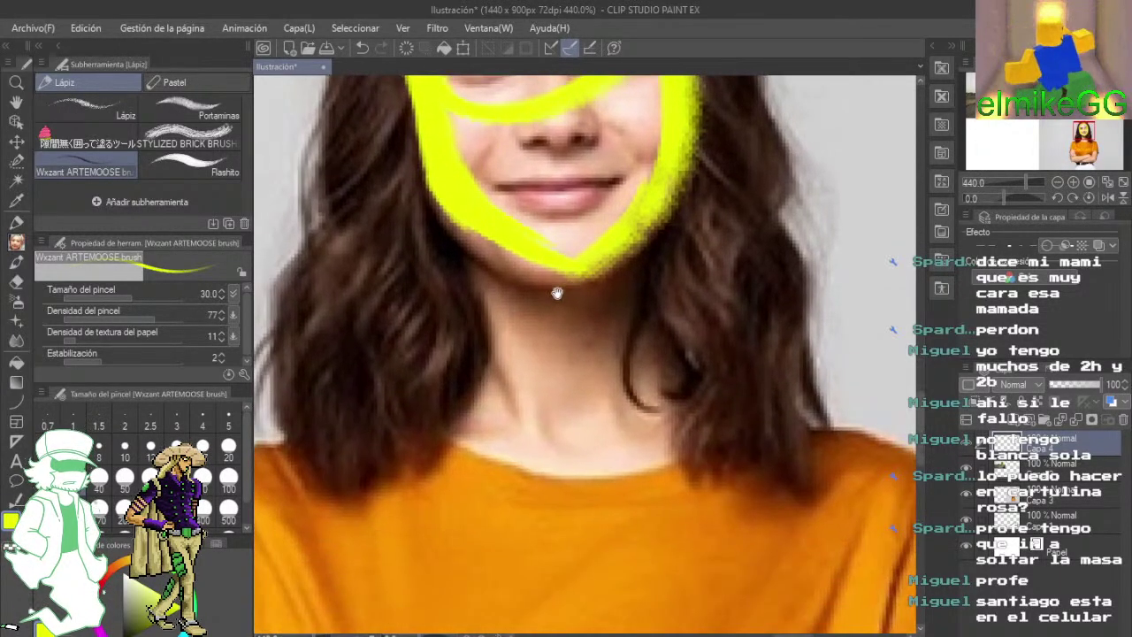
# - Draw both sides of the woman's neck from the jaw and join them with a curve at the neck's base
pyautogui.moveTo(494, 252)
pyautogui.mouseDown()
pyautogui.moveTo(497, 420)
pyautogui.moveTo(552, 456)
pyautogui.mouseUp()
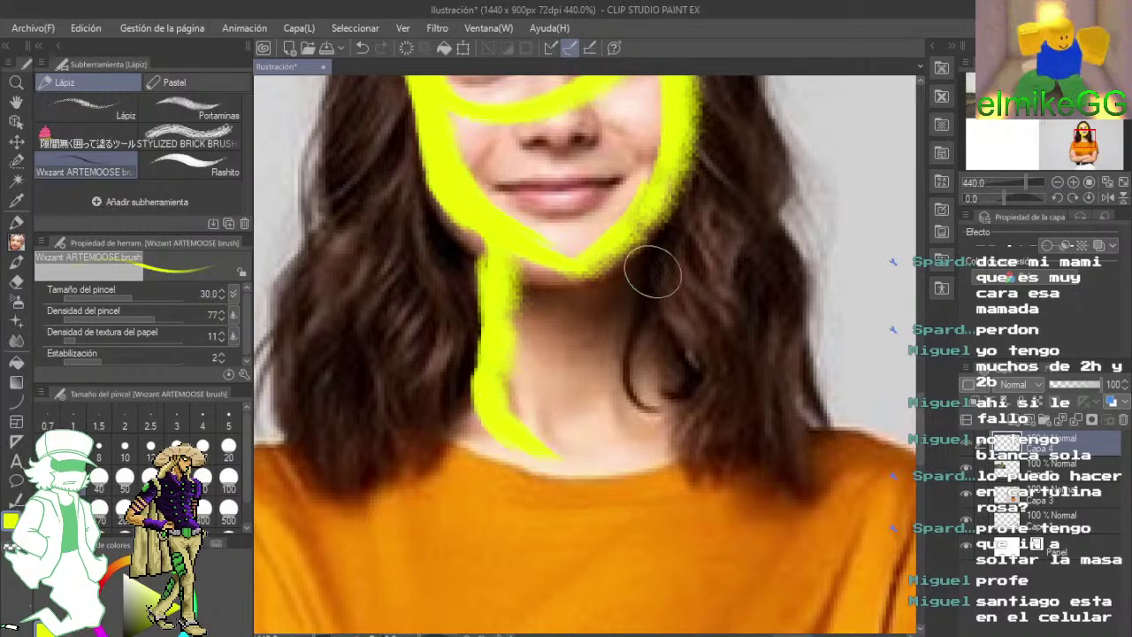
pyautogui.moveTo(623, 252)
pyautogui.mouseDown()
pyautogui.moveTo(676, 354)
pyautogui.moveTo(650, 420)
pyautogui.moveTo(555, 454)
pyautogui.mouseUp()
pyautogui.moveTo(560, 452)
pyautogui.mouseDown()
pyautogui.moveTo(675, 434)
pyautogui.moveTo(708, 313)
pyautogui.mouseUp()
# - Draw triangular shoulder guides on both sides of the neck, sloping from its base towards the shoulders
pyautogui.moveTo(653, 380); pyautogui.dragTo(701, 356)
pyautogui.moveTo(645, 229)
pyautogui.mouseDown()
pyautogui.moveTo(495, 327)
pyautogui.moveTo(569, 328)
pyautogui.moveTo(678, 298)
pyautogui.mouseUp()
pyautogui.moveTo(676, 252); pyautogui.dragTo(672, 336)
pyautogui.moveTo(672, 341); pyautogui.dragTo(530, 355)
pyautogui.moveTo(746, 326); pyautogui.dragTo(560, 324)
pyautogui.moveTo(575, 251); pyautogui.dragTo(603, 327)
pyautogui.moveTo(573, 248); pyautogui.dragTo(766, 339)
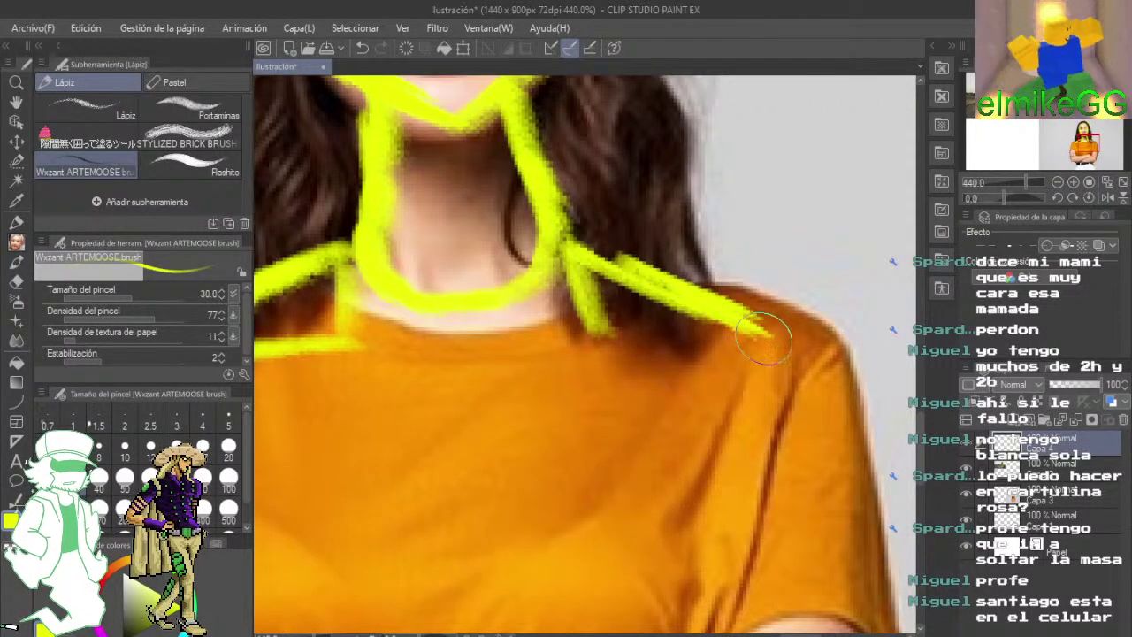
pyautogui.moveTo(615, 331); pyautogui.dragTo(743, 336)
pyautogui.moveTo(503, 363); pyautogui.dragTo(794, 331)
pyautogui.moveTo(577, 307)
pyautogui.mouseDown()
pyautogui.moveTo(719, 296)
pyautogui.moveTo(742, 269)
pyautogui.mouseUp()
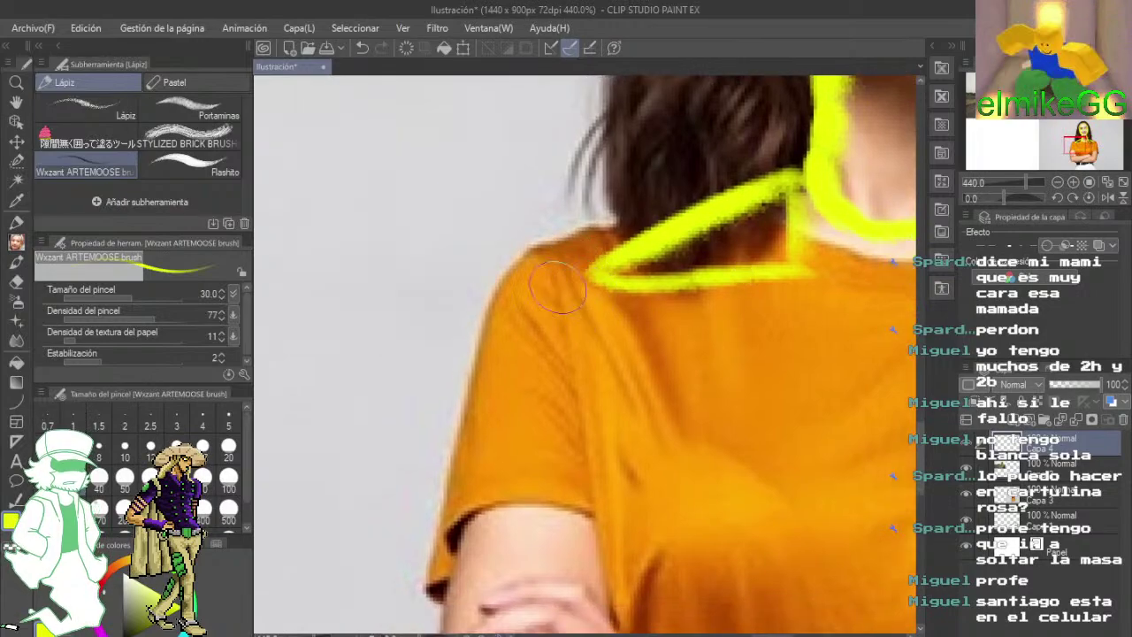
# - Draw a circle over each of the woman's shoulder joints at the outer ends of the triangular guides
pyautogui.moveTo(591, 263)
pyautogui.mouseDown()
pyautogui.moveTo(565, 255)
pyautogui.moveTo(524, 341)
pyautogui.mouseUp()
pyautogui.moveTo(902, 336)
pyautogui.mouseDown()
pyautogui.moveTo(708, 325)
pyautogui.moveTo(629, 299)
pyautogui.mouseUp()
pyautogui.moveTo(679, 215)
pyautogui.mouseDown()
pyautogui.moveTo(733, 249)
pyautogui.moveTo(677, 245)
pyautogui.mouseUp()
pyautogui.moveTo(478, 285)
pyautogui.mouseDown()
pyautogui.moveTo(721, 165)
pyautogui.moveTo(818, 280)
pyautogui.mouseUp()
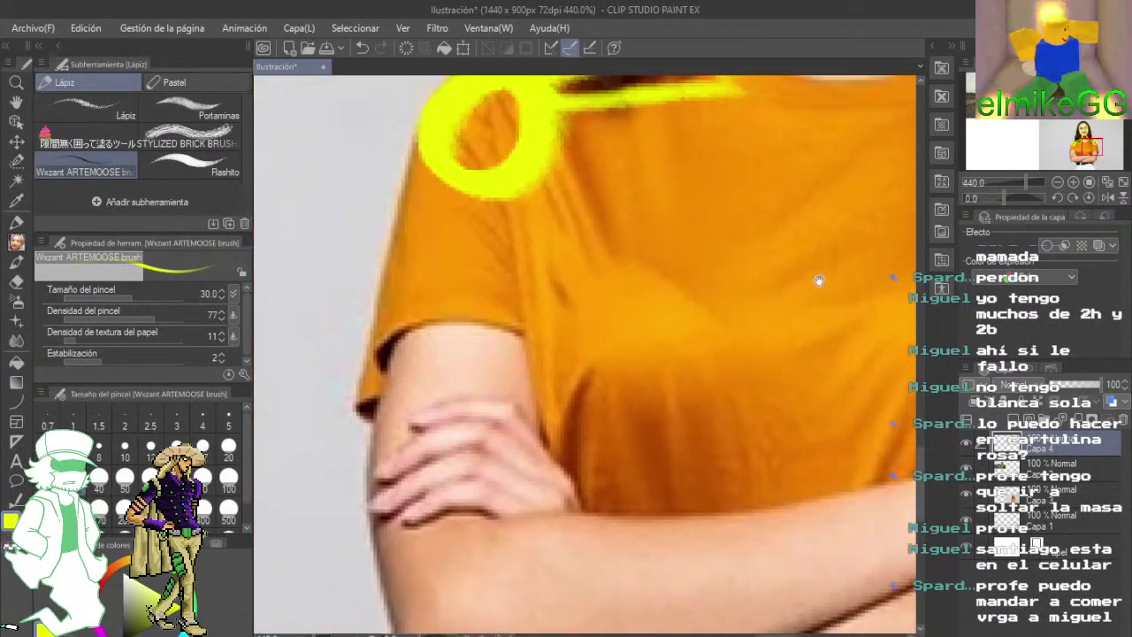
# - Outline the upper arm on the photo's left side from the shoulder circle down to the hand resting on it
pyautogui.moveTo(423, 130)
pyautogui.mouseDown()
pyautogui.moveTo(378, 522)
pyautogui.moveTo(526, 478)
pyautogui.moveTo(511, 234)
pyautogui.mouseUp()
pyautogui.moveTo(500, 470); pyautogui.dragTo(502, 289)
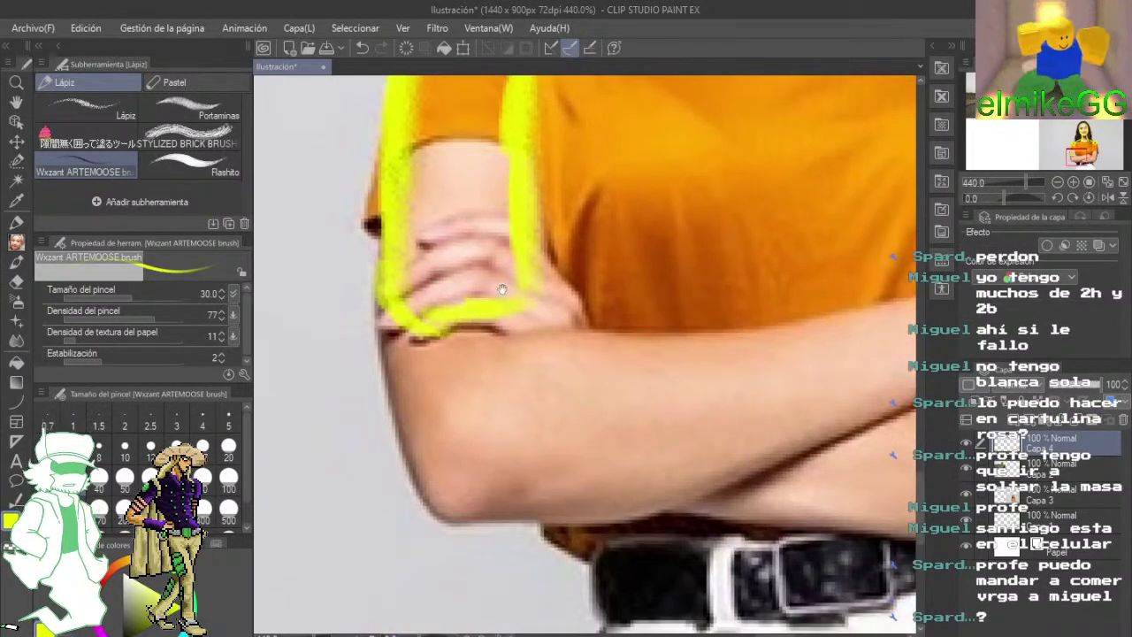
pyautogui.moveTo(577, 298); pyautogui.dragTo(460, 428)
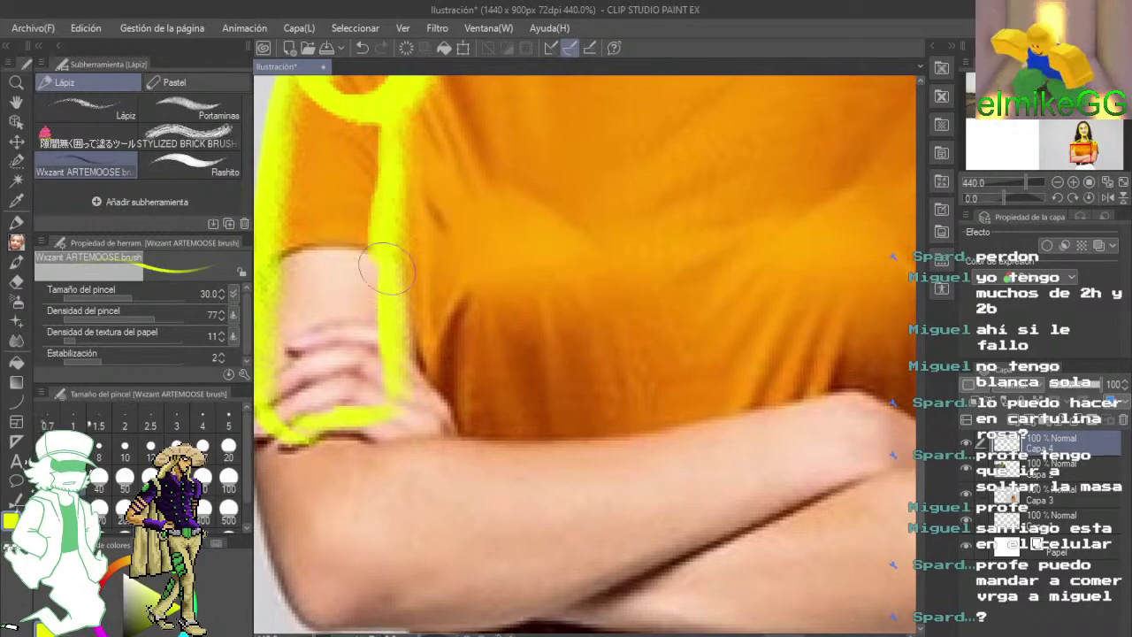
# - Outline the upper of the crossed forearms from its elbow on the photo's left side to the opposite arm's crease
pyautogui.scroll(-3, 394, 292)
pyautogui.moveTo(380, 326); pyautogui.dragTo(364, 509)
pyautogui.hscroll(3, 367, 508)
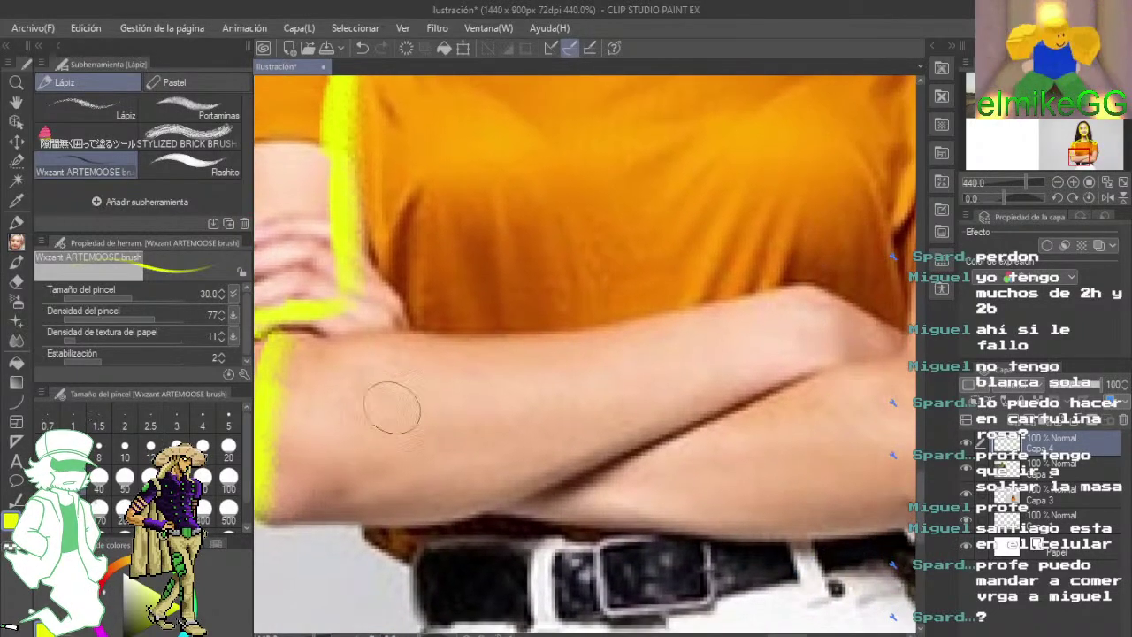
pyautogui.moveTo(265, 329)
pyautogui.mouseDown()
pyautogui.moveTo(580, 339)
pyautogui.moveTo(743, 305)
pyautogui.mouseUp()
pyautogui.scroll(-3, 708, 273)
pyautogui.hscroll(-4, 707, 273)
pyautogui.moveTo(402, 420)
pyautogui.mouseDown()
pyautogui.moveTo(521, 426)
pyautogui.moveTo(576, 404)
pyautogui.moveTo(568, 425)
pyautogui.moveTo(604, 422)
pyautogui.moveTo(683, 385)
pyautogui.mouseUp()
pyautogui.moveTo(720, 374)
pyautogui.mouseDown()
pyautogui.moveTo(537, 466)
pyautogui.moveTo(638, 419)
pyautogui.moveTo(738, 393)
pyautogui.moveTo(758, 373)
pyautogui.mouseUp()
pyautogui.moveTo(692, 309)
pyautogui.mouseDown()
pyautogui.moveTo(769, 308)
pyautogui.moveTo(762, 361)
pyautogui.moveTo(849, 340)
pyautogui.mouseUp()
pyautogui.moveTo(771, 383); pyautogui.dragTo(854, 394)
pyautogui.moveTo(382, 281)
pyautogui.mouseDown()
pyautogui.moveTo(365, 350)
pyautogui.moveTo(366, 416)
pyautogui.moveTo(389, 478)
pyautogui.mouseUp()
pyautogui.hscroll(3, 469, 327)
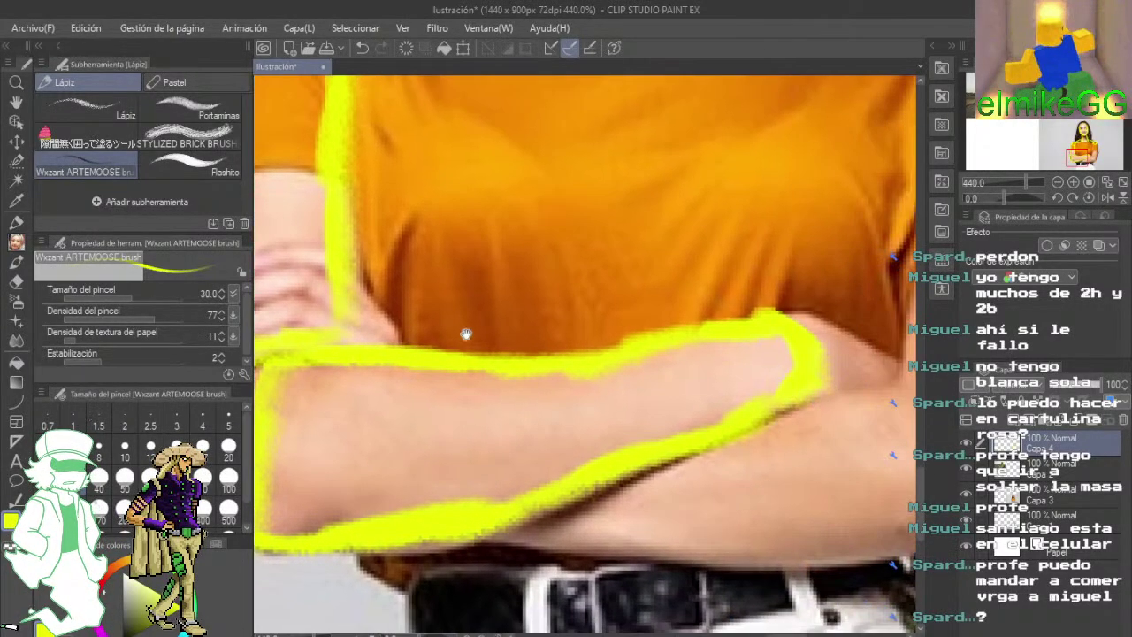
# - Outline the lower crossed forearm above the belt and undo the extra stroke below its elbow
pyautogui.scroll(-5, 442, 354)
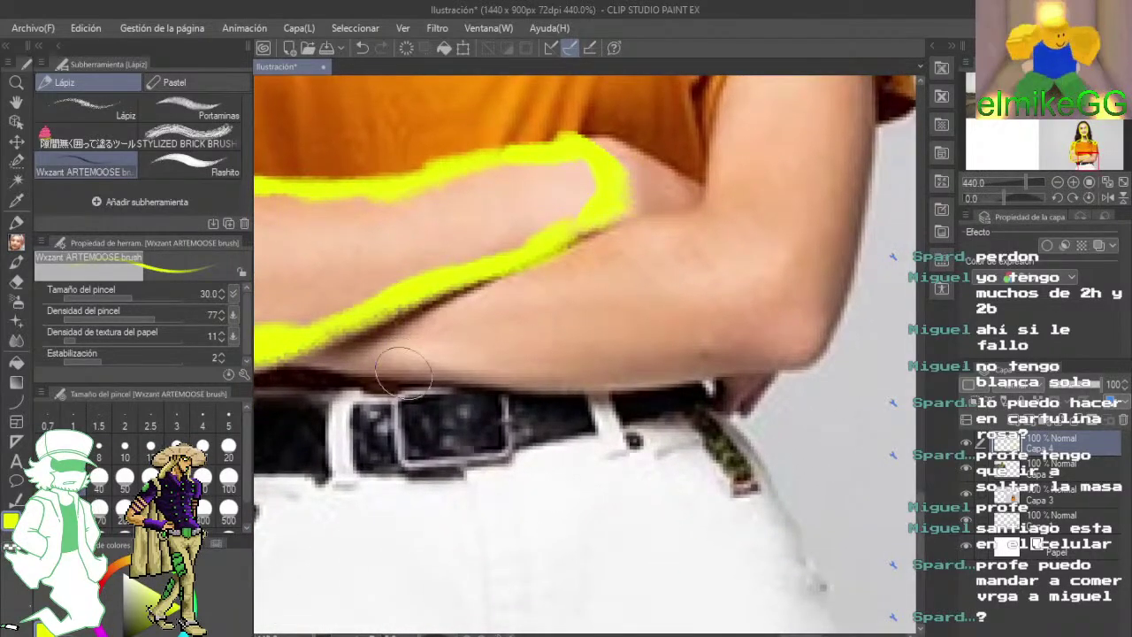
pyautogui.moveTo(305, 365)
pyautogui.mouseDown()
pyautogui.moveTo(698, 394)
pyautogui.moveTo(765, 379)
pyautogui.mouseUp()
pyautogui.moveTo(619, 228)
pyautogui.mouseDown()
pyautogui.moveTo(749, 221)
pyautogui.moveTo(810, 283)
pyautogui.moveTo(810, 330)
pyautogui.moveTo(794, 361)
pyautogui.moveTo(812, 364)
pyautogui.moveTo(727, 428)
pyautogui.mouseUp()
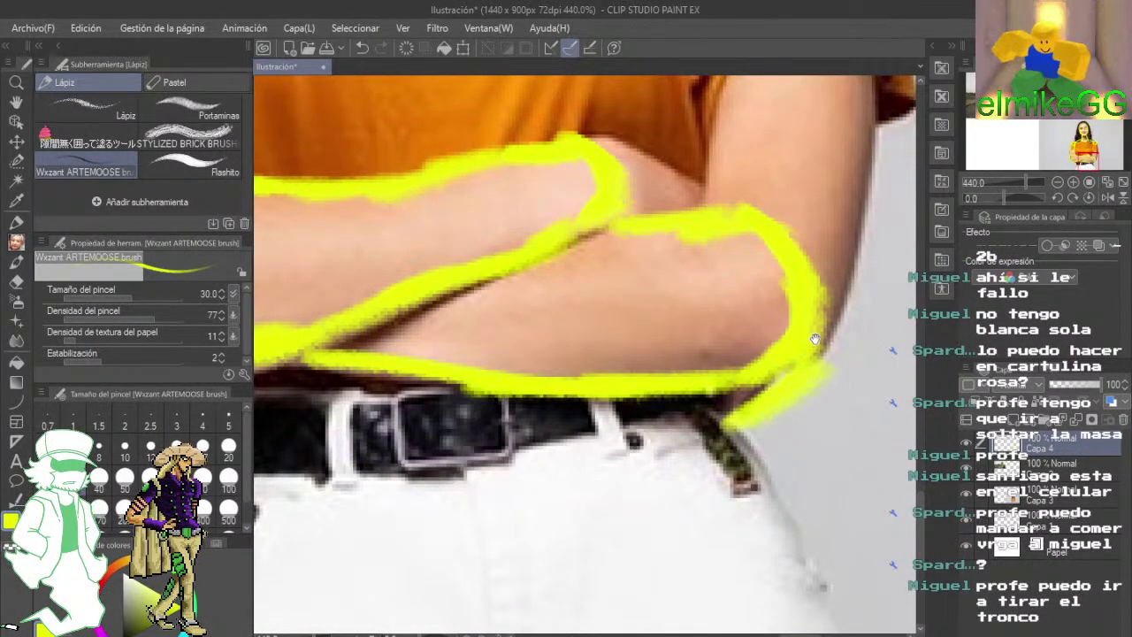
pyautogui.click(364, 50)
# - Outline the upper arm on the photo's right side from the shoulder circle down to the elbow of the lower forearm
pyautogui.moveTo(647, 219); pyautogui.dragTo(553, 449)
pyautogui.moveTo(550, 404)
pyautogui.mouseDown()
pyautogui.moveTo(544, 532)
pyautogui.moveTo(535, 447)
pyautogui.moveTo(565, 243)
pyautogui.moveTo(594, 177)
pyautogui.mouseUp()
pyautogui.moveTo(677, 155); pyautogui.dragTo(683, 493)
pyautogui.scroll(-3, 681, 442)
pyautogui.moveTo(639, 447)
pyautogui.mouseDown()
pyautogui.moveTo(682, 465)
pyautogui.moveTo(666, 460)
pyautogui.moveTo(684, 363)
pyautogui.moveTo(676, 513)
pyautogui.moveTo(623, 566)
pyautogui.mouseUp()
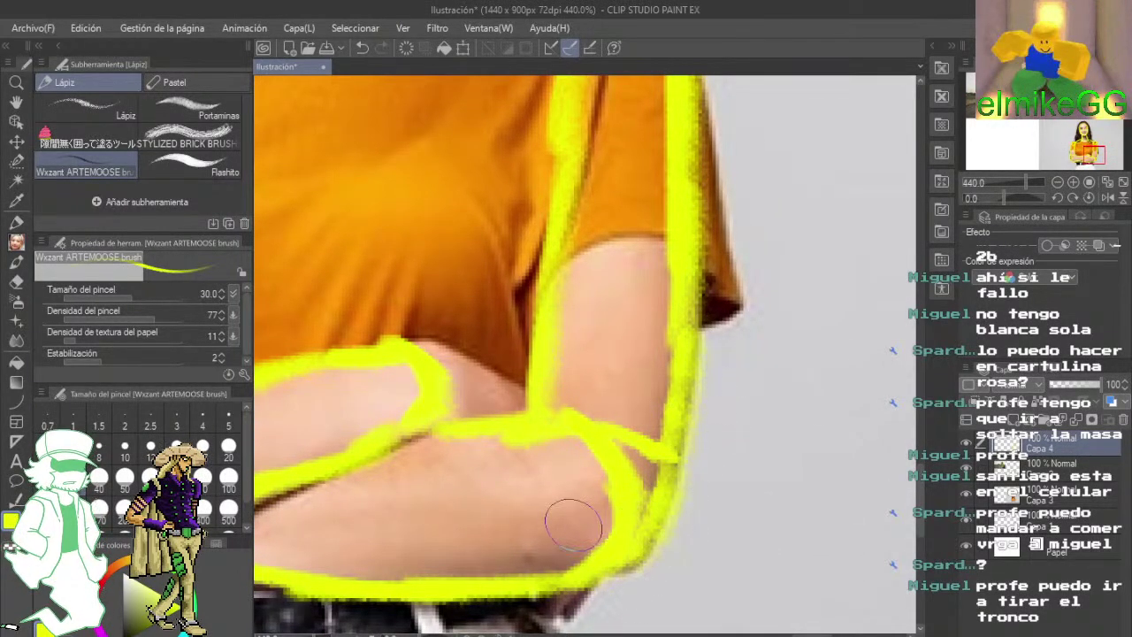
pyautogui.moveTo(475, 344)
pyautogui.mouseDown()
pyautogui.moveTo(634, 410)
pyautogui.moveTo(616, 409)
pyautogui.moveTo(637, 286)
pyautogui.moveTo(688, 208)
pyautogui.moveTo(695, 399)
pyautogui.moveTo(682, 475)
pyautogui.moveTo(625, 378)
pyautogui.mouseUp()
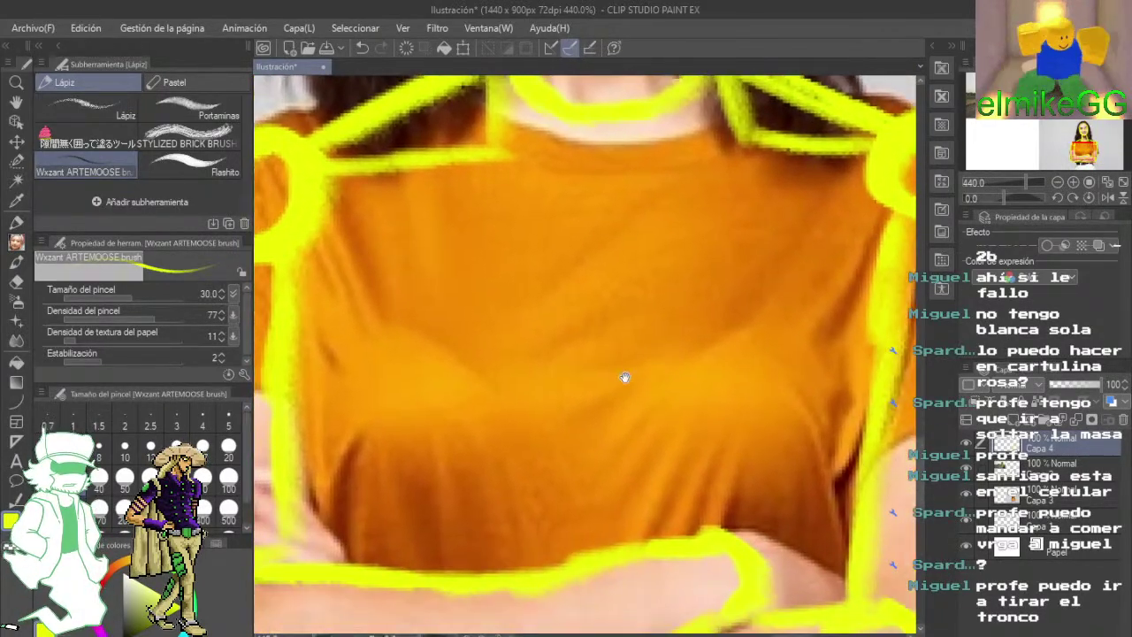
# - Draw a horizontal chest line below the neckline connecting the two shoulder guides
pyautogui.moveTo(607, 177); pyautogui.dragTo(484, 253)
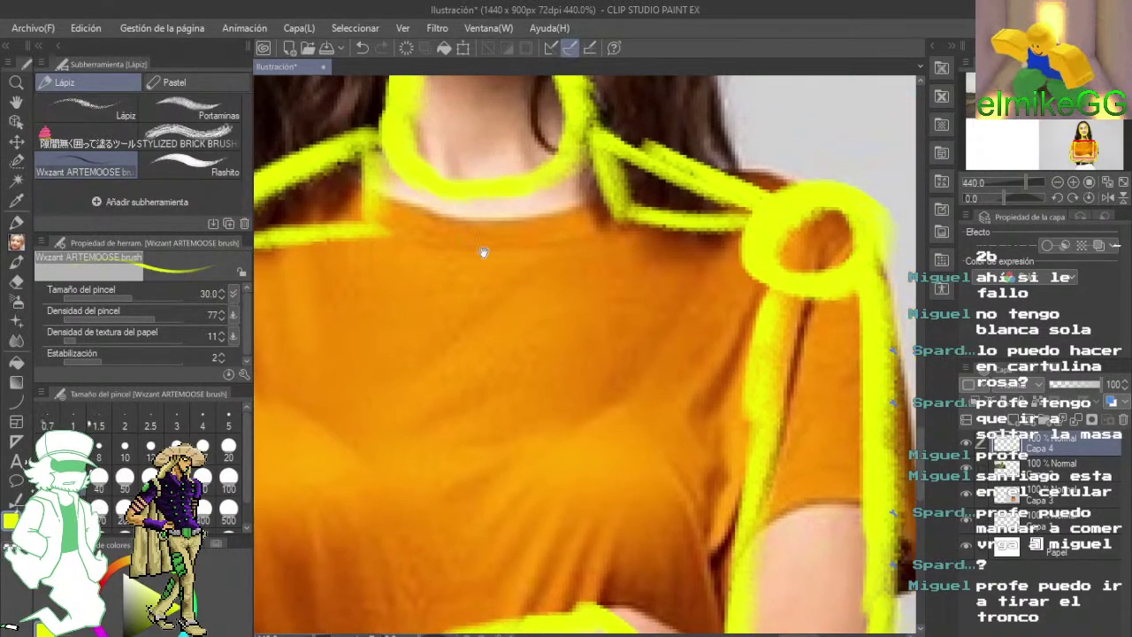
pyautogui.moveTo(383, 237); pyautogui.dragTo(610, 233)
pyautogui.moveTo(531, 219); pyautogui.dragTo(623, 215)
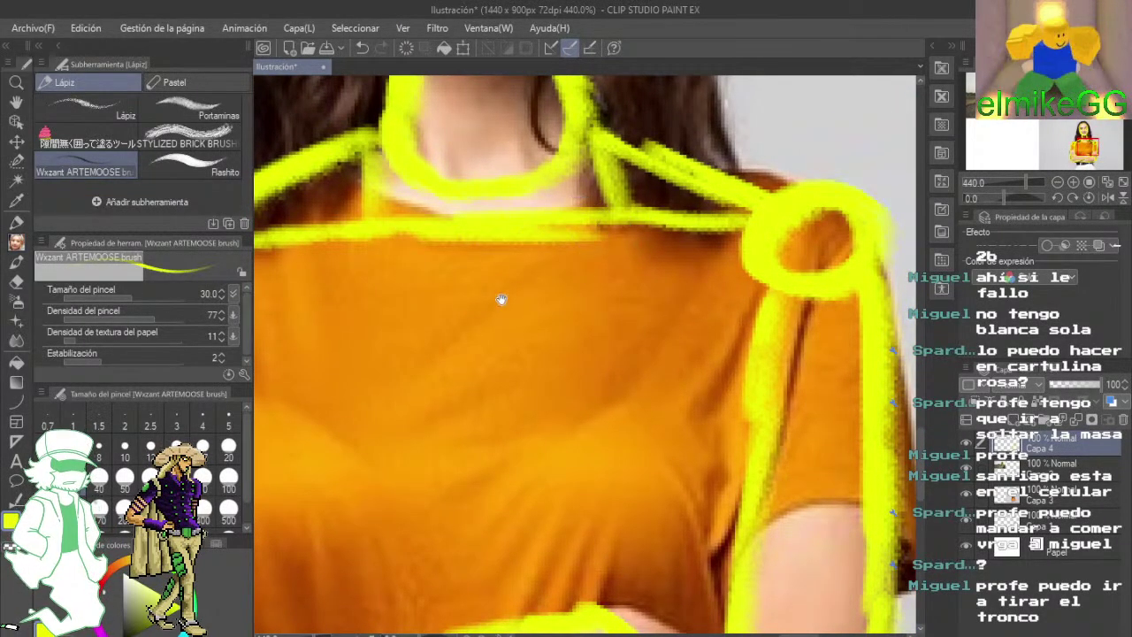
pyautogui.moveTo(351, 359); pyautogui.dragTo(554, 182)
# - Draw the two sides of the torso from below the shoulder circles, tapering inward to the crossed forearms
pyautogui.moveTo(365, 179)
pyautogui.mouseDown()
pyautogui.moveTo(385, 312)
pyautogui.moveTo(428, 439)
pyautogui.mouseUp()
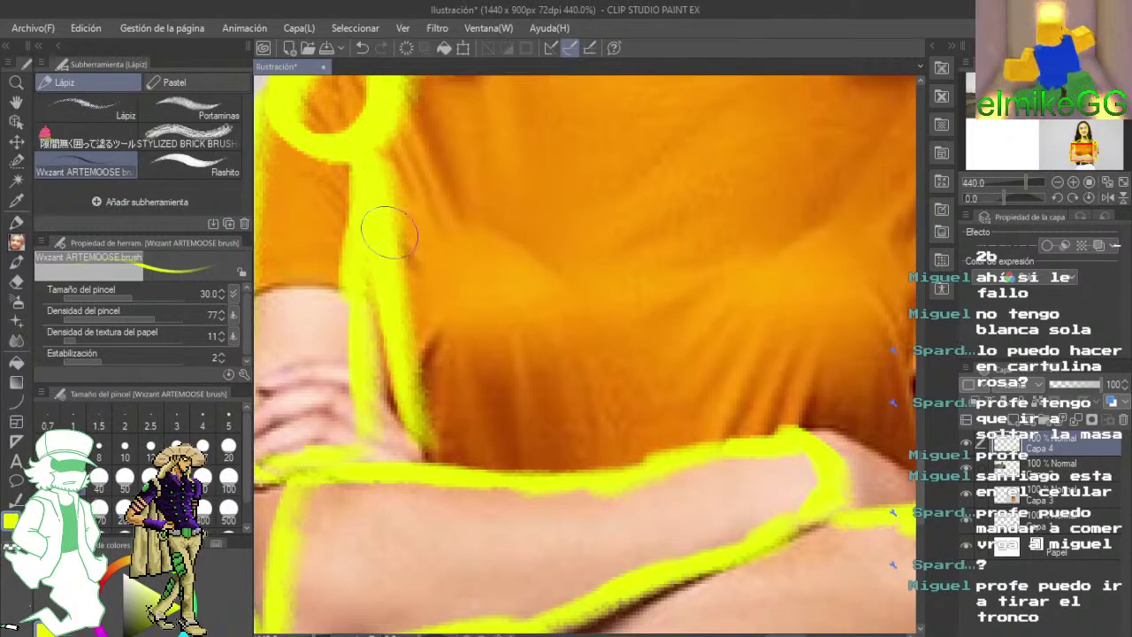
pyautogui.moveTo(389, 232); pyautogui.dragTo(431, 444)
pyautogui.moveTo(509, 426); pyautogui.dragTo(462, 455)
pyautogui.moveTo(381, 443); pyautogui.dragTo(384, 462)
pyautogui.moveTo(658, 432)
pyautogui.mouseDown()
pyautogui.moveTo(588, 428)
pyautogui.moveTo(535, 445)
pyautogui.mouseUp()
pyautogui.moveTo(702, 482)
pyautogui.mouseDown()
pyautogui.moveTo(790, 286)
pyautogui.moveTo(711, 494)
pyautogui.mouseUp()
pyautogui.moveTo(624, 349)
pyautogui.mouseDown()
pyautogui.moveTo(650, 349)
pyautogui.moveTo(792, 431)
pyautogui.mouseUp()
pyautogui.moveTo(720, 344); pyautogui.dragTo(599, 213)
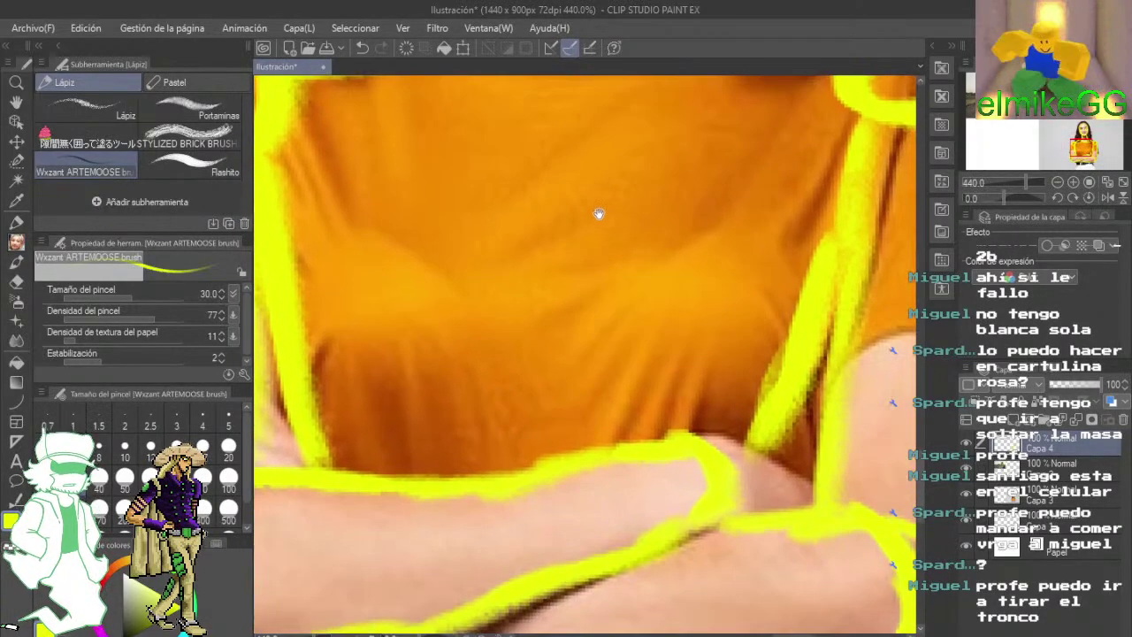
pyautogui.moveTo(562, 295); pyautogui.dragTo(607, 372)
# - Mark the waist along the belt and add hip lines flaring down both sides of the white trousers
pyautogui.moveTo(492, 568)
pyautogui.mouseDown()
pyautogui.moveTo(473, 386)
pyautogui.moveTo(495, 172)
pyautogui.mouseUp()
pyautogui.moveTo(463, 407); pyautogui.dragTo(493, 245)
pyautogui.moveTo(439, 180); pyautogui.dragTo(441, 237)
pyautogui.moveTo(427, 239)
pyautogui.mouseDown()
pyautogui.moveTo(588, 276)
pyautogui.moveTo(656, 272)
pyautogui.mouseUp()
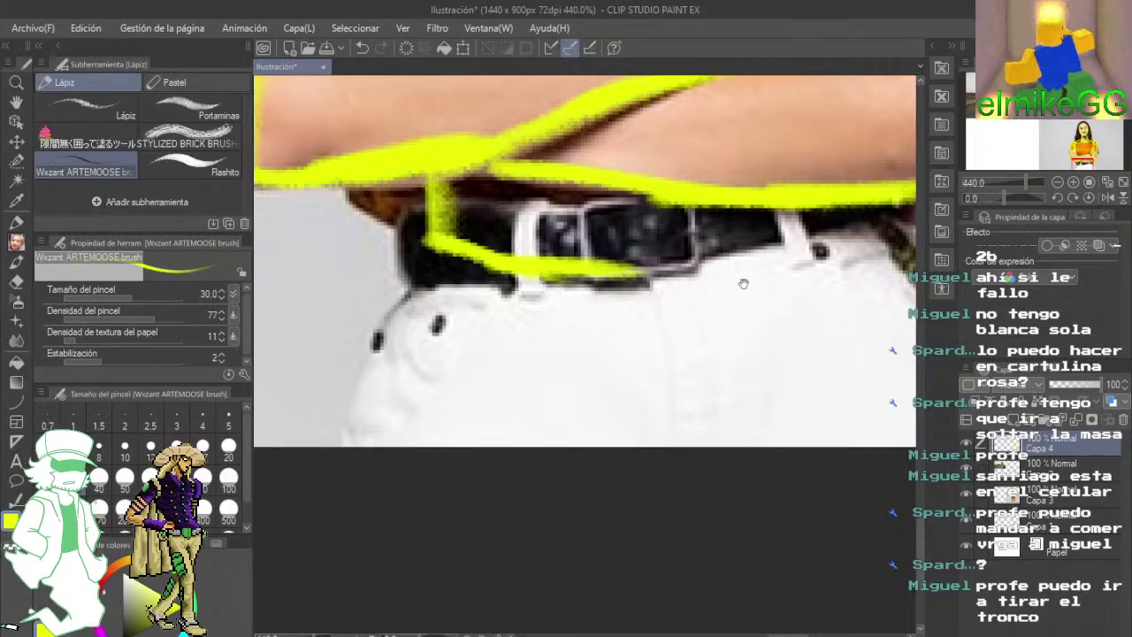
pyautogui.moveTo(743, 283); pyautogui.dragTo(614, 314)
pyautogui.moveTo(526, 307)
pyautogui.mouseDown()
pyautogui.moveTo(746, 278)
pyautogui.moveTo(794, 254)
pyautogui.moveTo(890, 476)
pyautogui.mouseUp()
pyautogui.moveTo(838, 320); pyautogui.dragTo(878, 444)
pyautogui.moveTo(656, 411); pyautogui.dragTo(853, 360)
# - Examine the torso guides up close and compare the finished guides on both photos as a whole
pyautogui.moveTo(513, 229); pyautogui.dragTo(387, 484)
pyautogui.moveTo(641, 133)
pyautogui.mouseDown()
pyautogui.moveTo(548, 335)
pyautogui.moveTo(538, 416)
pyautogui.mouseUp()
pyautogui.moveTo(668, 132)
pyautogui.mouseDown()
pyautogui.moveTo(627, 389)
pyautogui.moveTo(571, 490)
pyautogui.mouseUp()
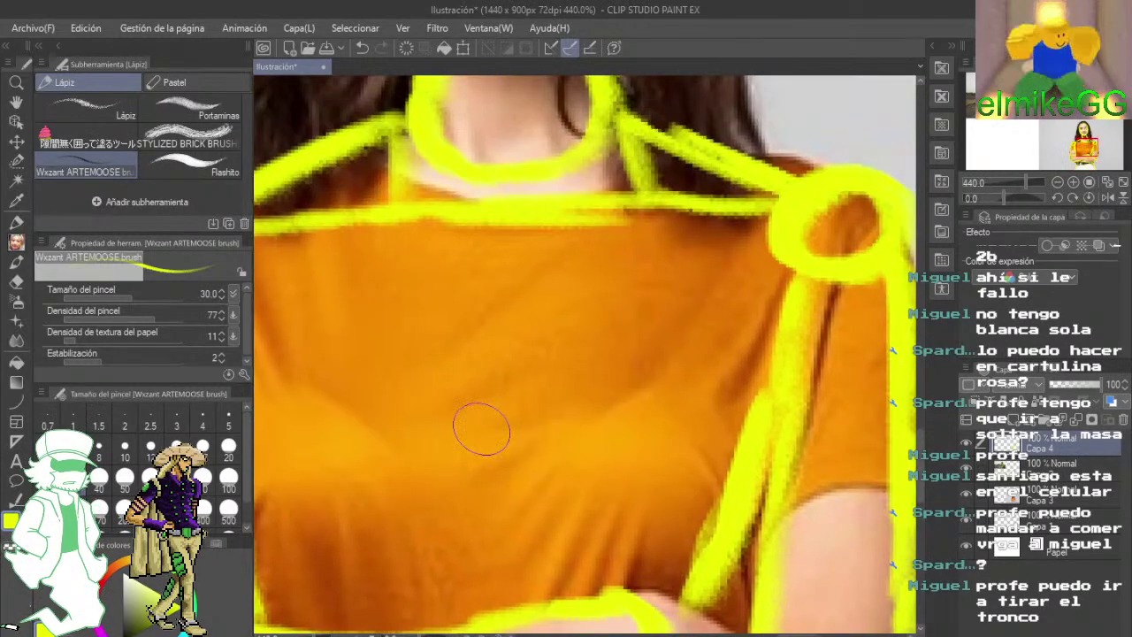
pyautogui.scroll(-5, 483, 428)
pyautogui.moveTo(465, 396); pyautogui.dragTo(708, 543)
pyautogui.scroll(-5, 670, 485)
pyautogui.scroll(1, 668, 484)
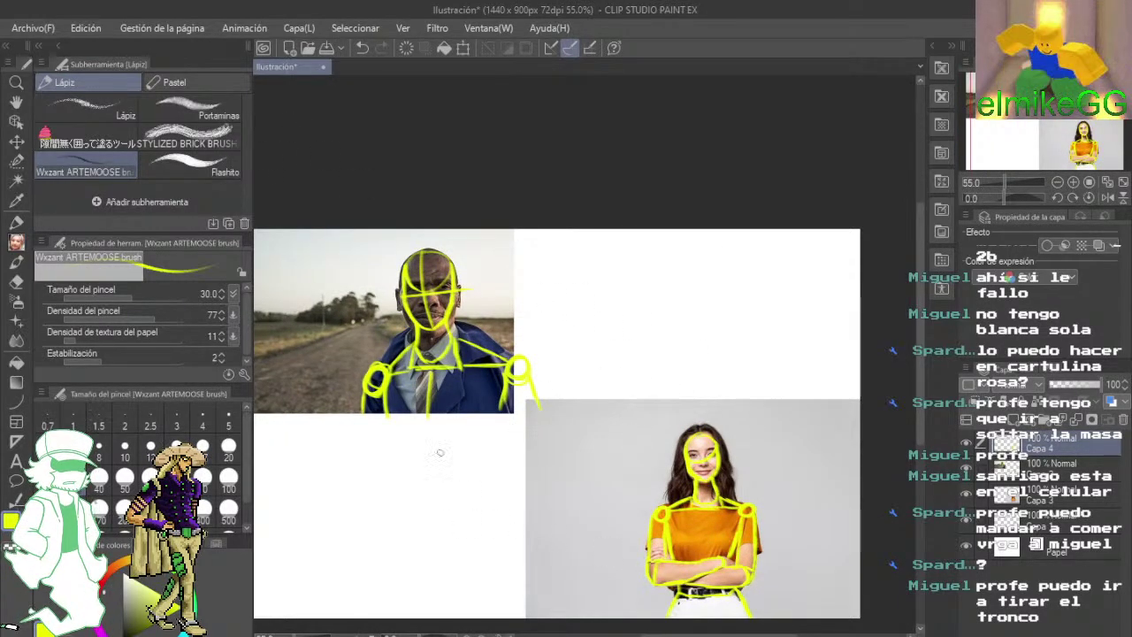
pyautogui.click(445, 49)
pyautogui.scroll(2, 382, 201)
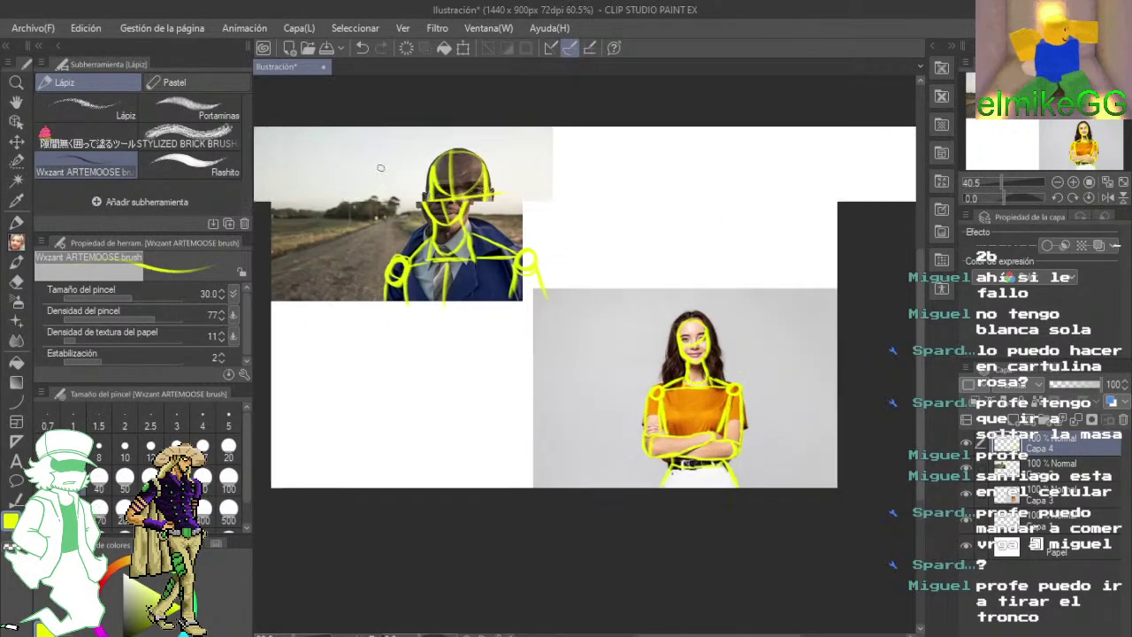
pyautogui.scroll(-1, 533, 262)
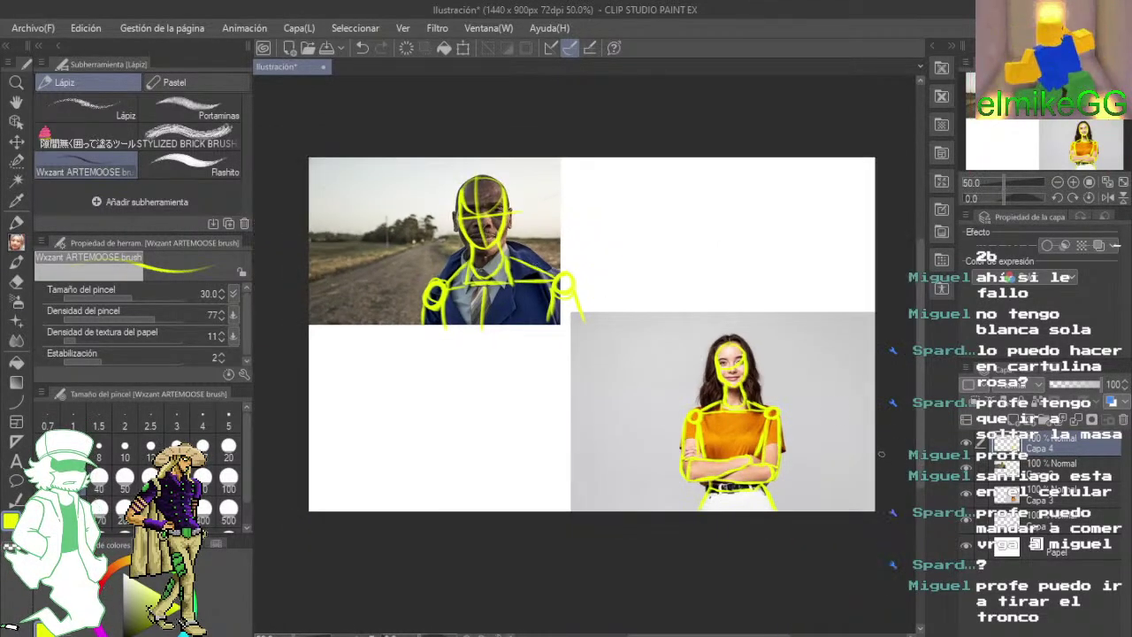
# - Add a vertical centre line and a horizontal eye-level guide across the woman's face
pyautogui.scroll(6, 778, 370)
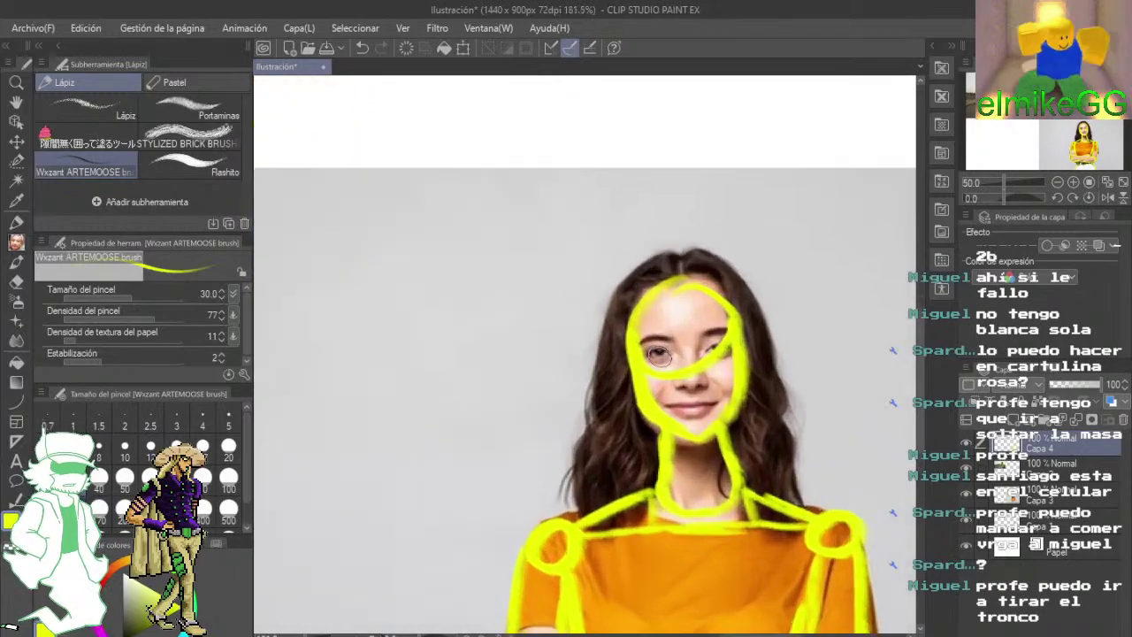
pyautogui.moveTo(721, 263); pyautogui.dragTo(698, 207)
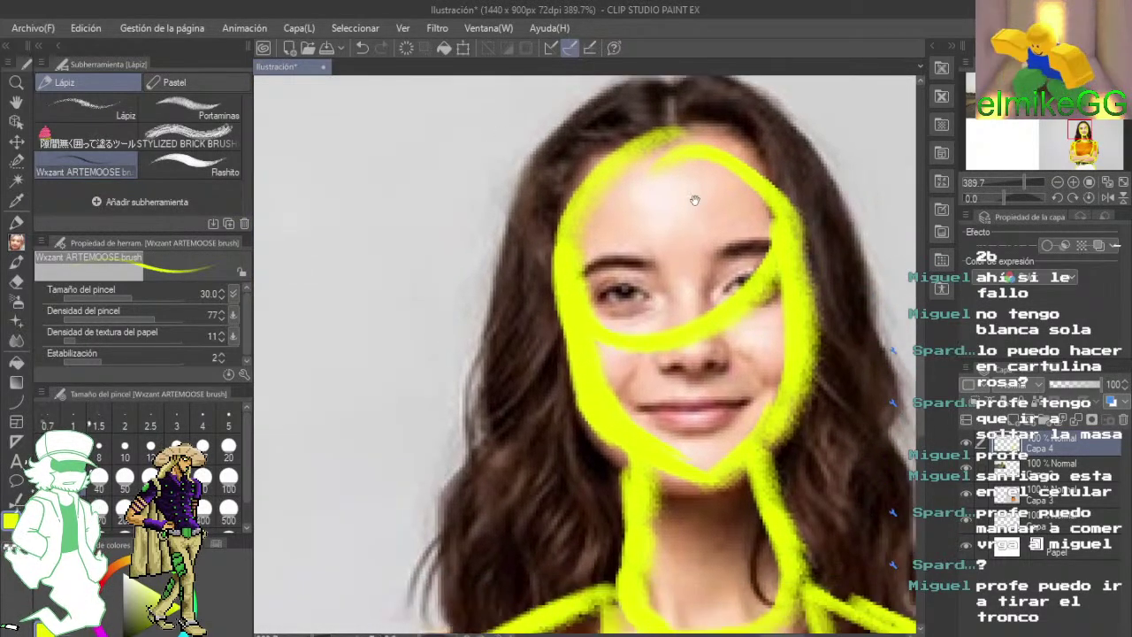
pyautogui.moveTo(654, 124); pyautogui.dragTo(739, 553)
pyautogui.moveTo(559, 373); pyautogui.dragTo(911, 314)
pyautogui.scroll(-5, 865, 353)
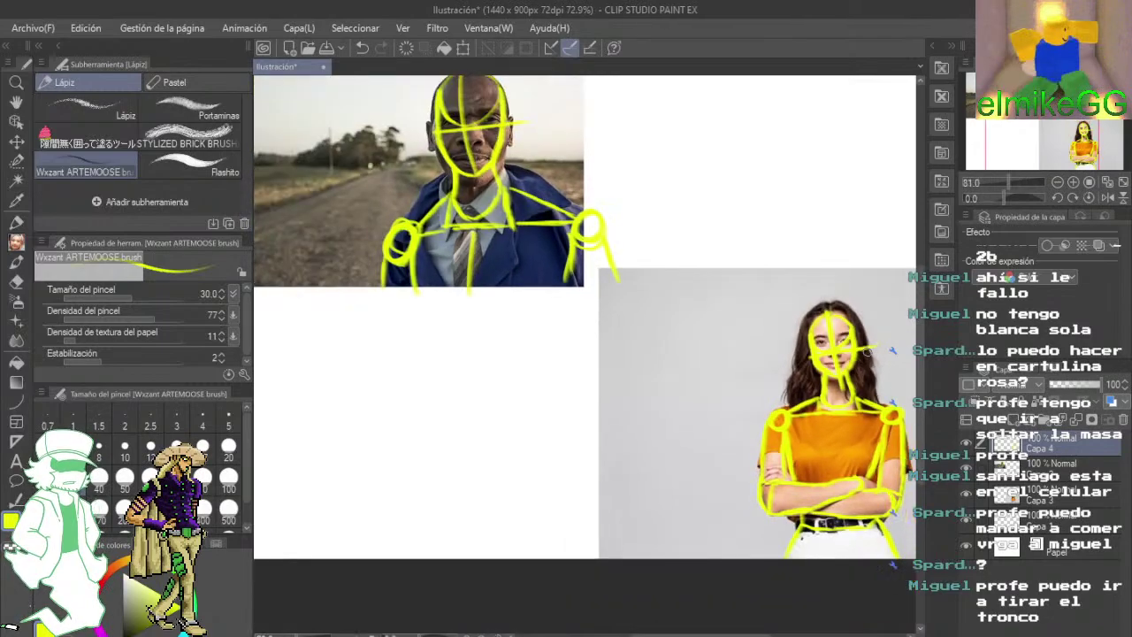
pyautogui.moveTo(728, 293); pyautogui.dragTo(721, 311)
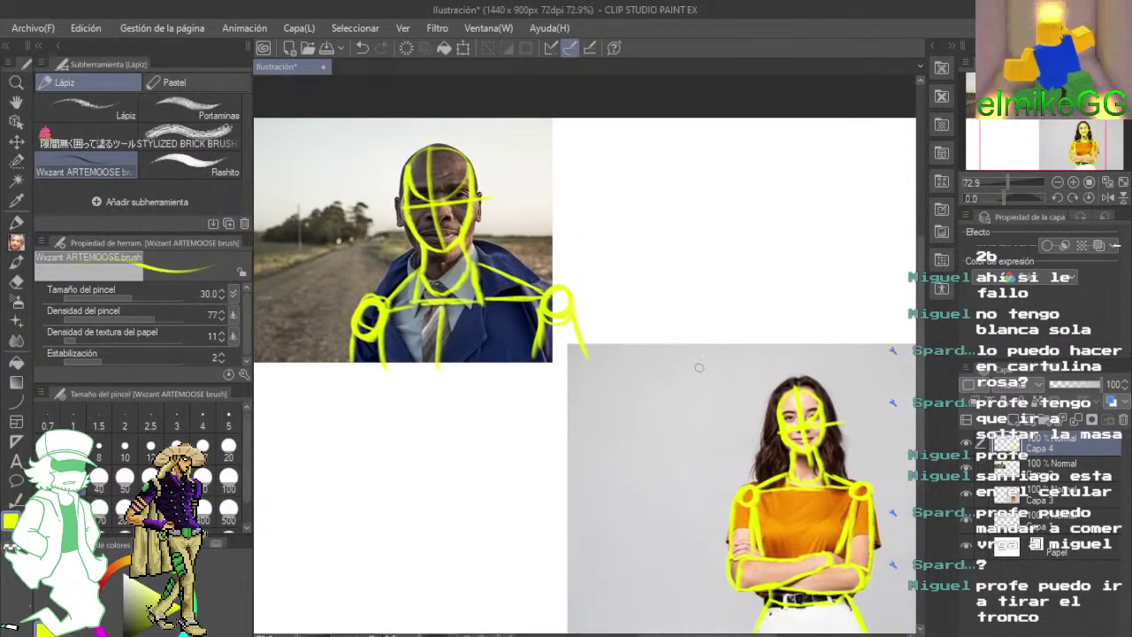
# - Merge the guide and photo layers down the stack and undo the last merge into the Papel layer
pyautogui.scroll(-2, 699, 367)
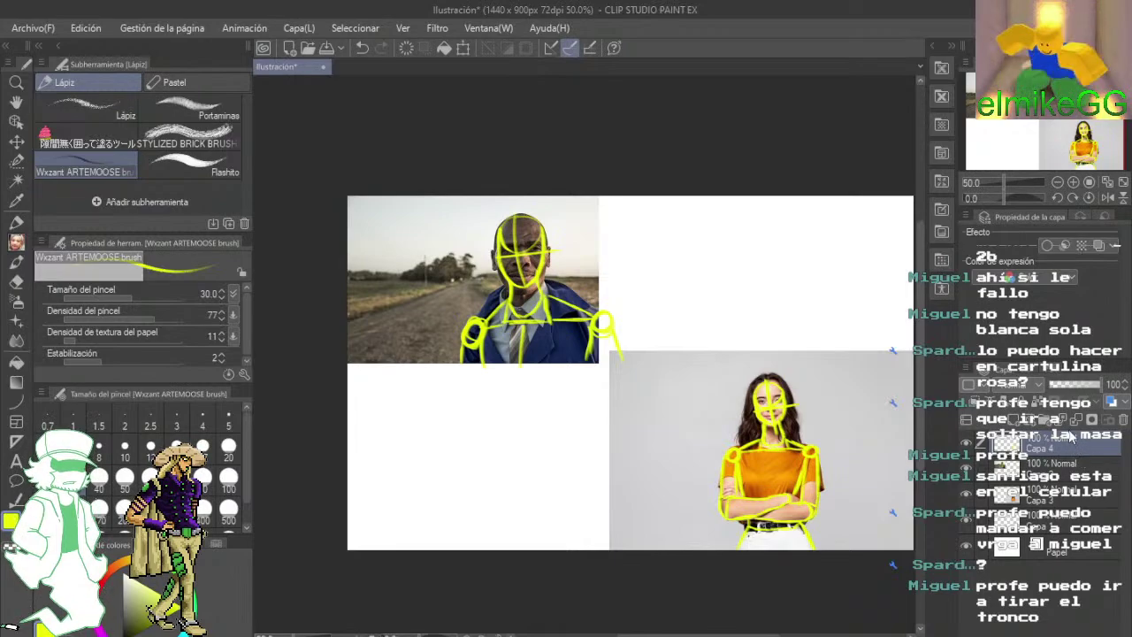
pyautogui.hotkey('ctrl', 'e')
pyautogui.hotkey('ctrl', 'e')
pyautogui.hotkey('ctrl', 'e')
pyautogui.hotkey('ctrl', 'e')
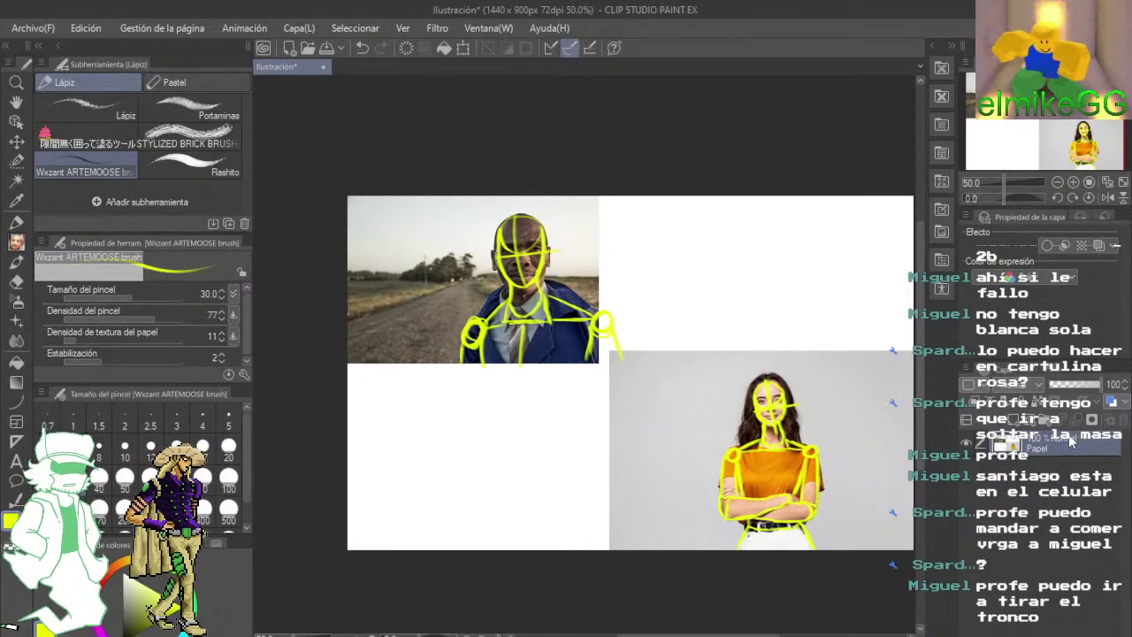
pyautogui.click(365, 46)
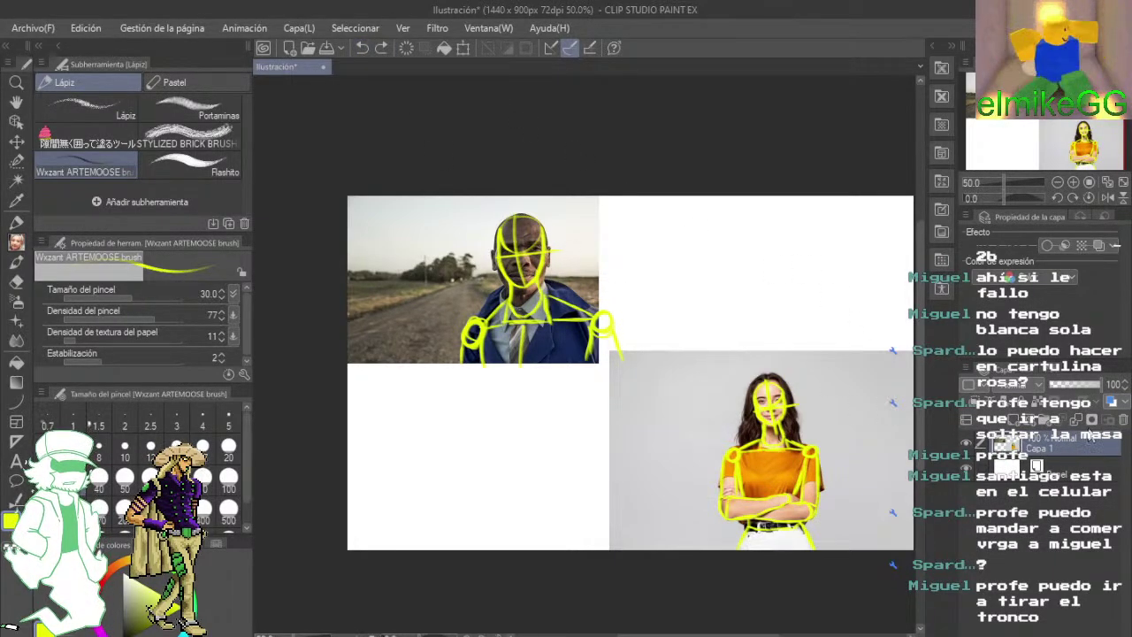
# - Delete the merged layer with the photos and guides and add a new empty layer above Papel
pyautogui.click(1123, 415)
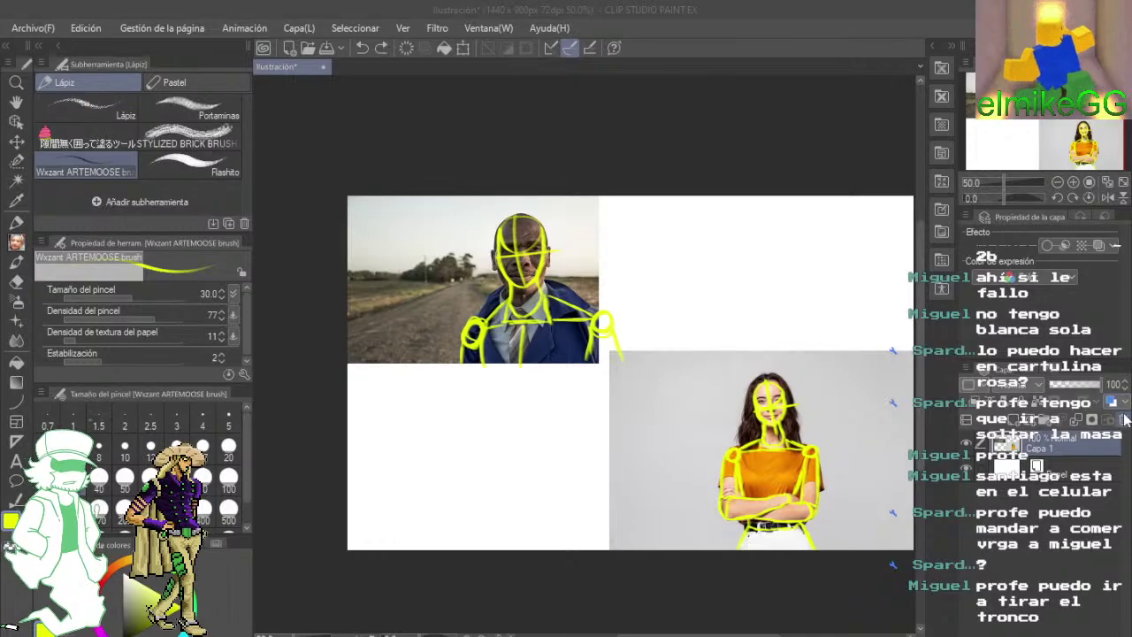
pyautogui.click(596, 264)
pyautogui.click(1013, 419)
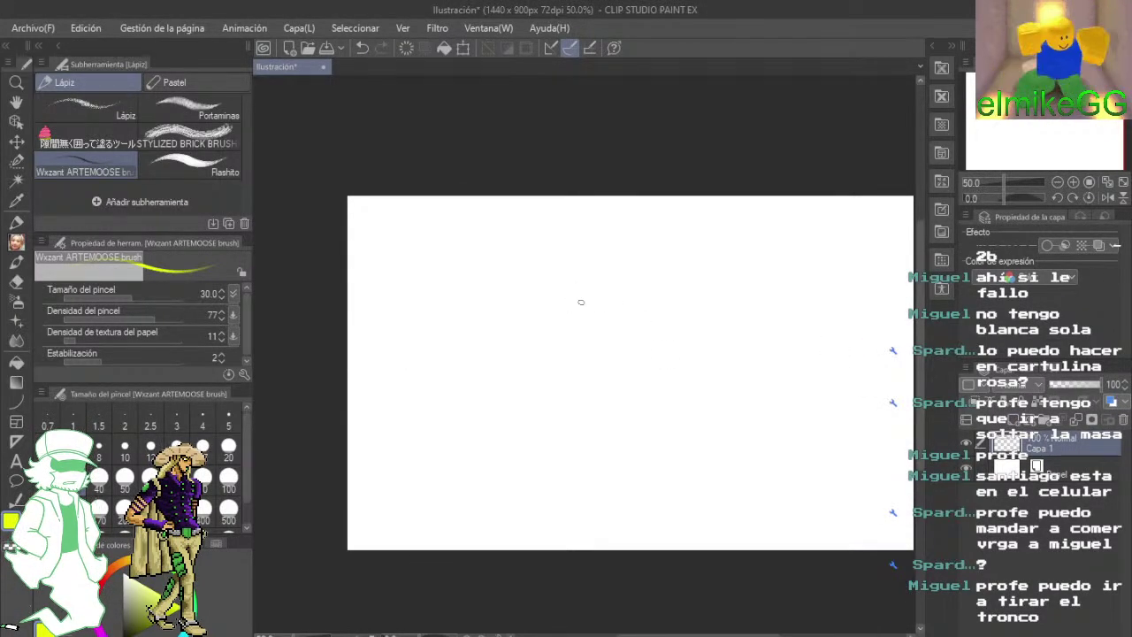
# - Sketch a yellow head circle with a long vertical centre line and a horizontal eye-level guide across its lower part
pyautogui.scroll(4, 581, 302)
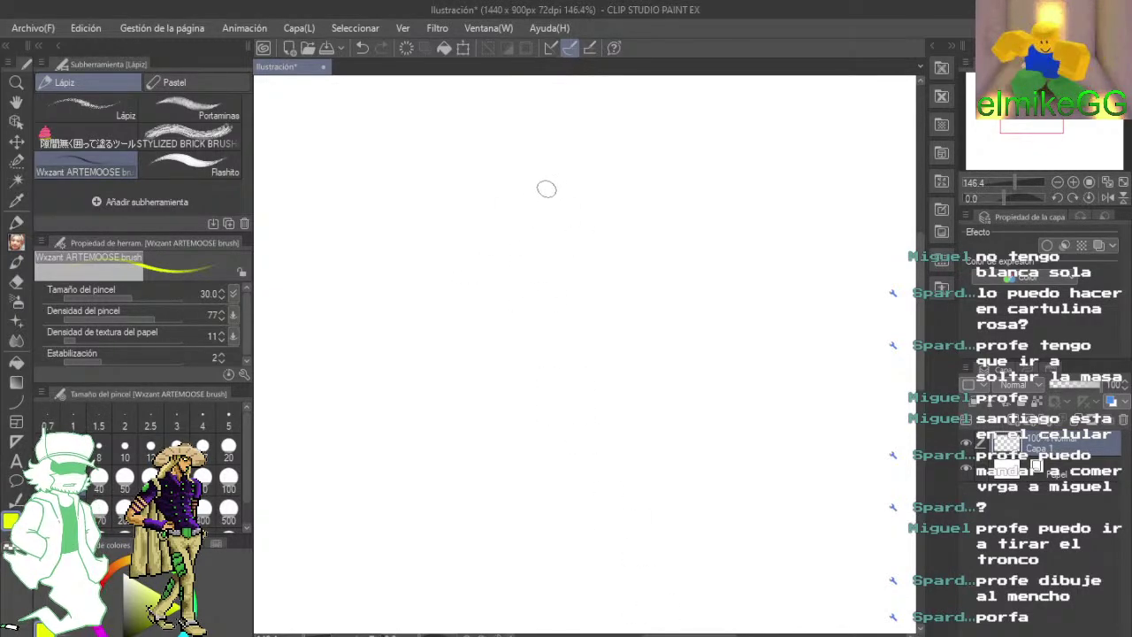
pyautogui.moveTo(546, 188)
pyautogui.mouseDown()
pyautogui.moveTo(639, 197)
pyautogui.moveTo(490, 216)
pyautogui.mouseUp()
pyautogui.moveTo(583, 359)
pyautogui.mouseDown()
pyautogui.moveTo(572, 324)
pyautogui.moveTo(587, 291)
pyautogui.moveTo(556, 303)
pyautogui.moveTo(563, 351)
pyautogui.mouseUp()
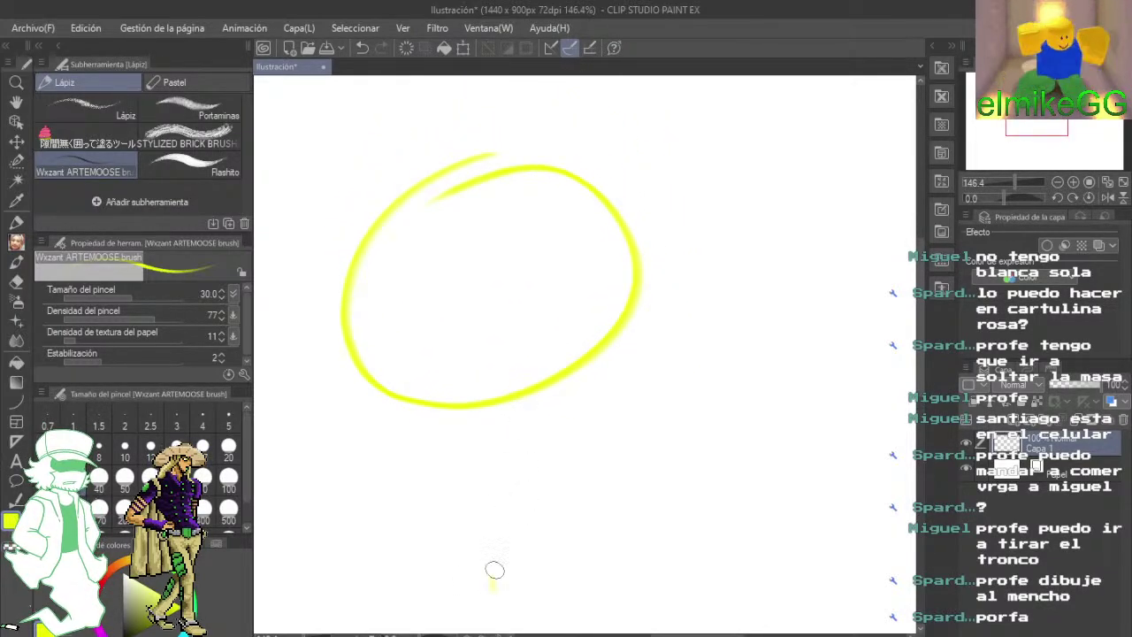
pyautogui.moveTo(495, 570); pyautogui.dragTo(458, 190)
pyautogui.moveTo(323, 393); pyautogui.dragTo(697, 369)
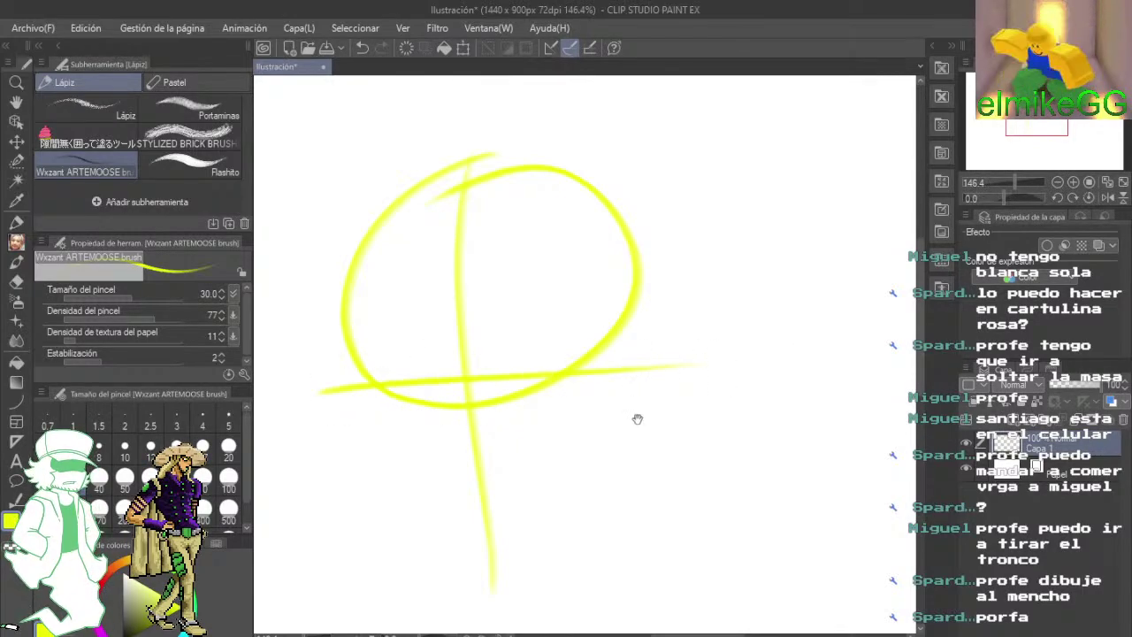
# - Draw both jaw lines from the sides of the circle down to a chin on the vertical centre line
pyautogui.moveTo(637, 416)
pyautogui.mouseDown()
pyautogui.moveTo(618, 324)
pyautogui.moveTo(689, 346)
pyautogui.mouseUp()
pyautogui.scroll(3, 473, 269)
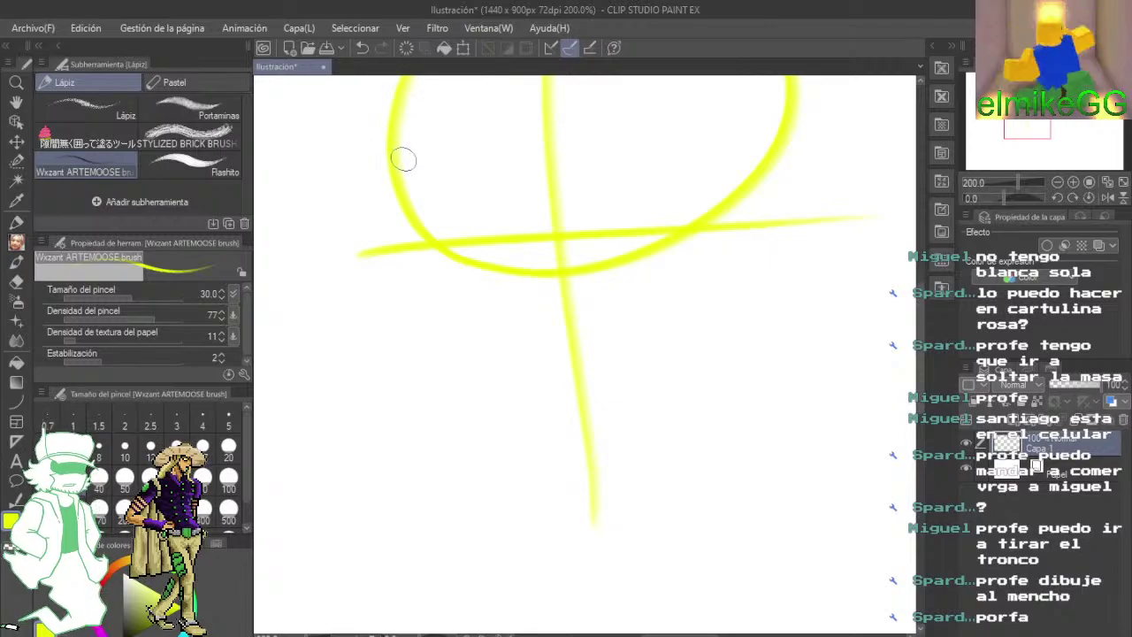
pyautogui.moveTo(403, 159)
pyautogui.mouseDown()
pyautogui.moveTo(392, 207)
pyautogui.moveTo(397, 194)
pyautogui.moveTo(426, 334)
pyautogui.moveTo(554, 450)
pyautogui.moveTo(588, 451)
pyautogui.mouseUp()
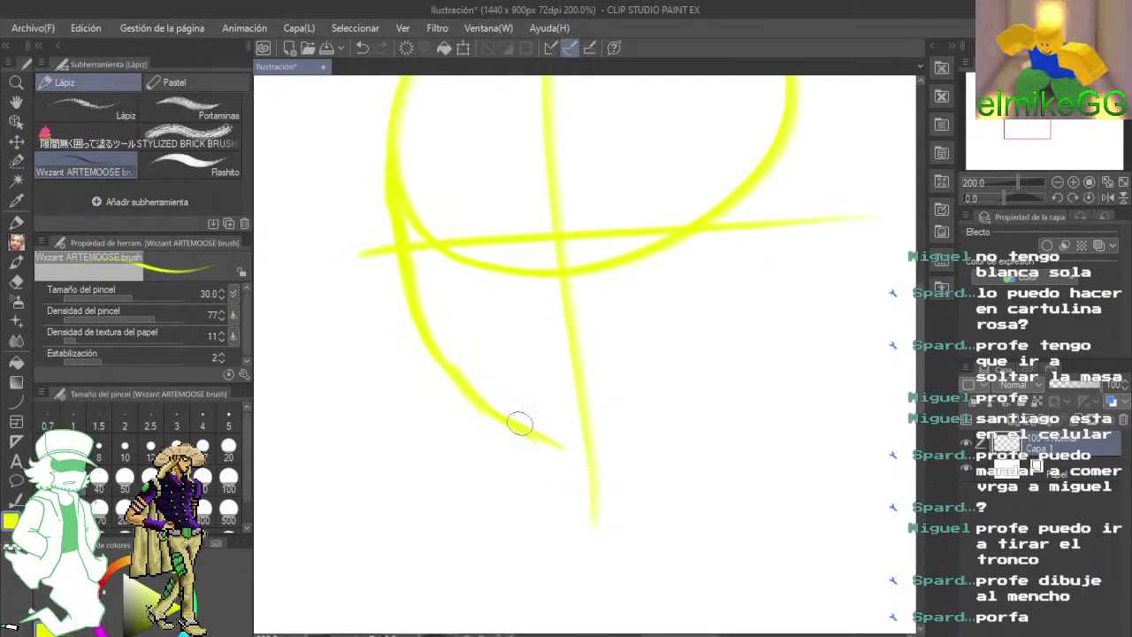
pyautogui.moveTo(573, 212); pyautogui.dragTo(518, 263)
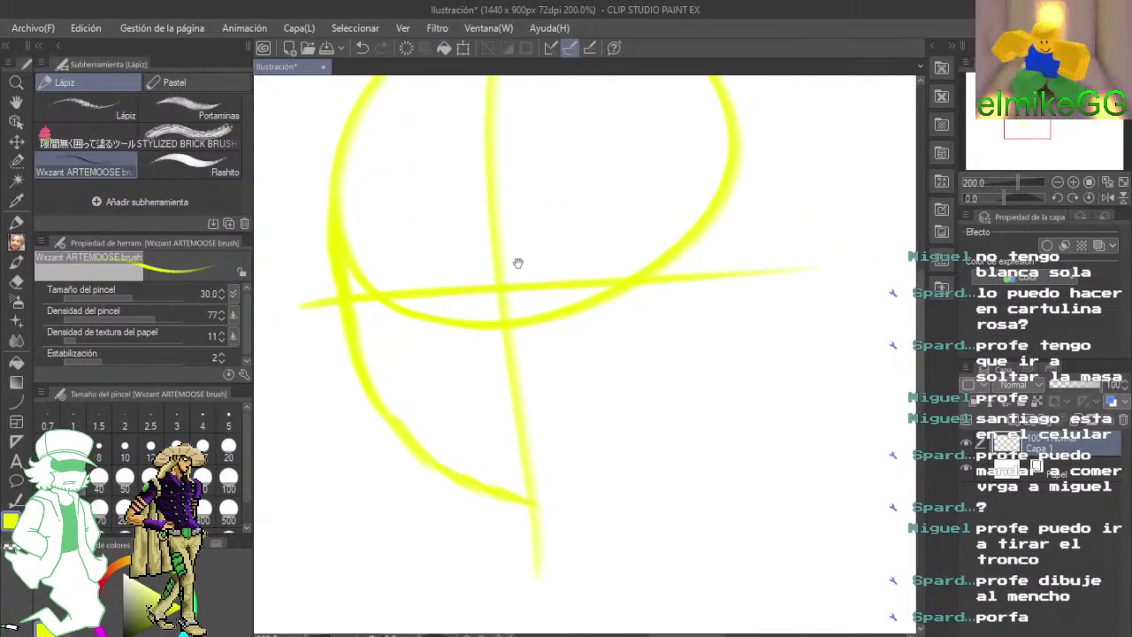
pyautogui.moveTo(731, 167); pyautogui.dragTo(744, 277)
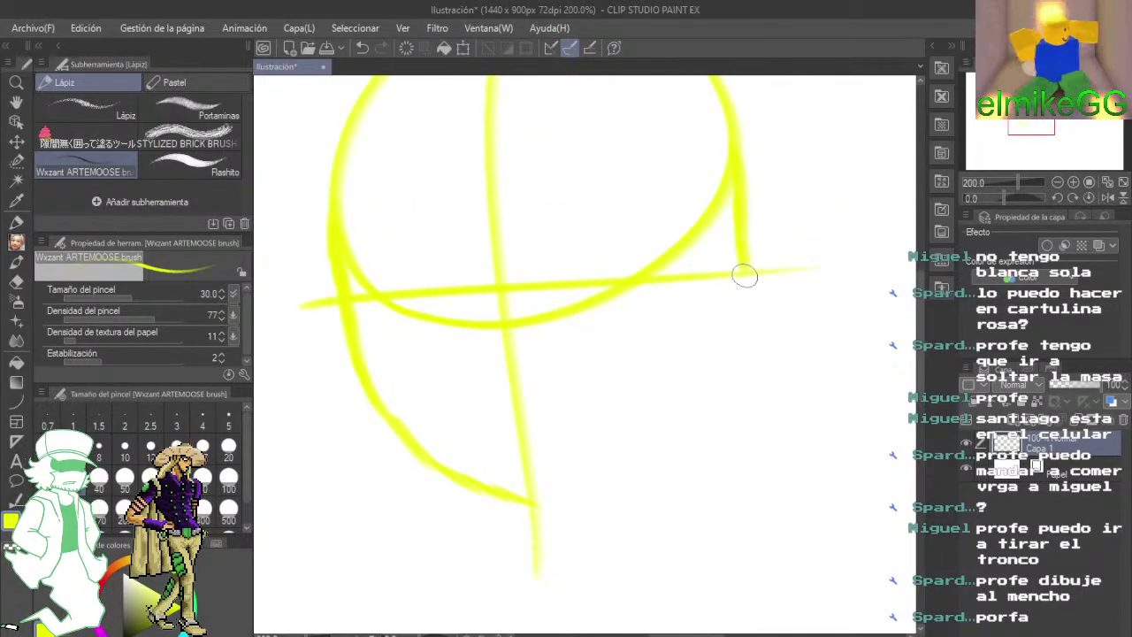
pyautogui.moveTo(681, 387); pyautogui.dragTo(707, 388)
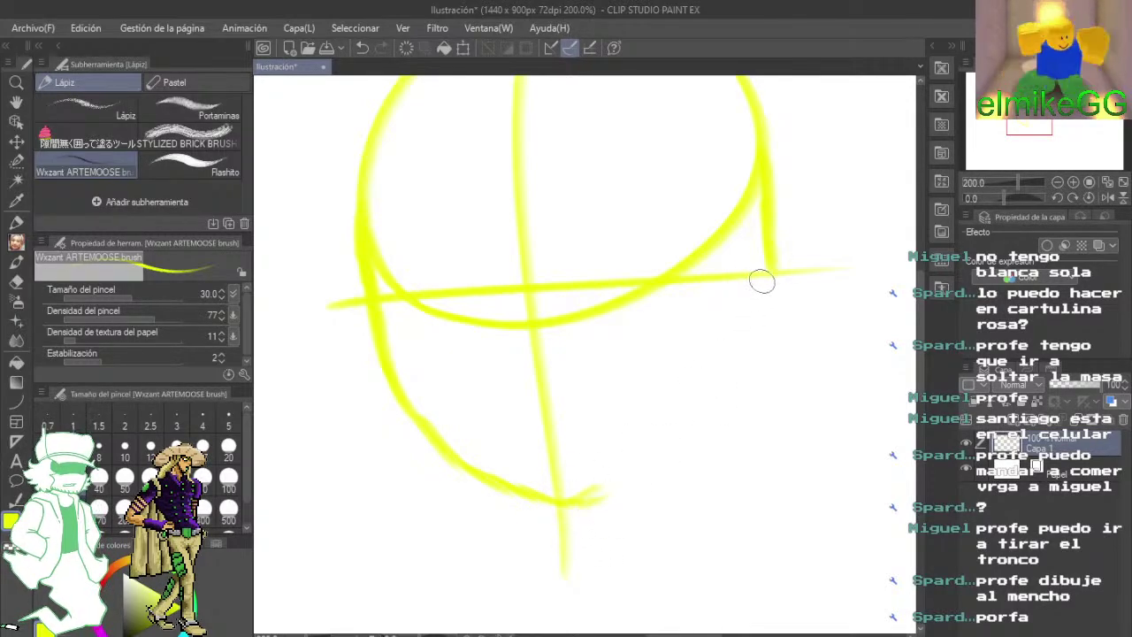
pyautogui.moveTo(762, 281)
pyautogui.mouseDown()
pyautogui.moveTo(767, 305)
pyautogui.moveTo(740, 351)
pyautogui.moveTo(625, 482)
pyautogui.mouseUp()
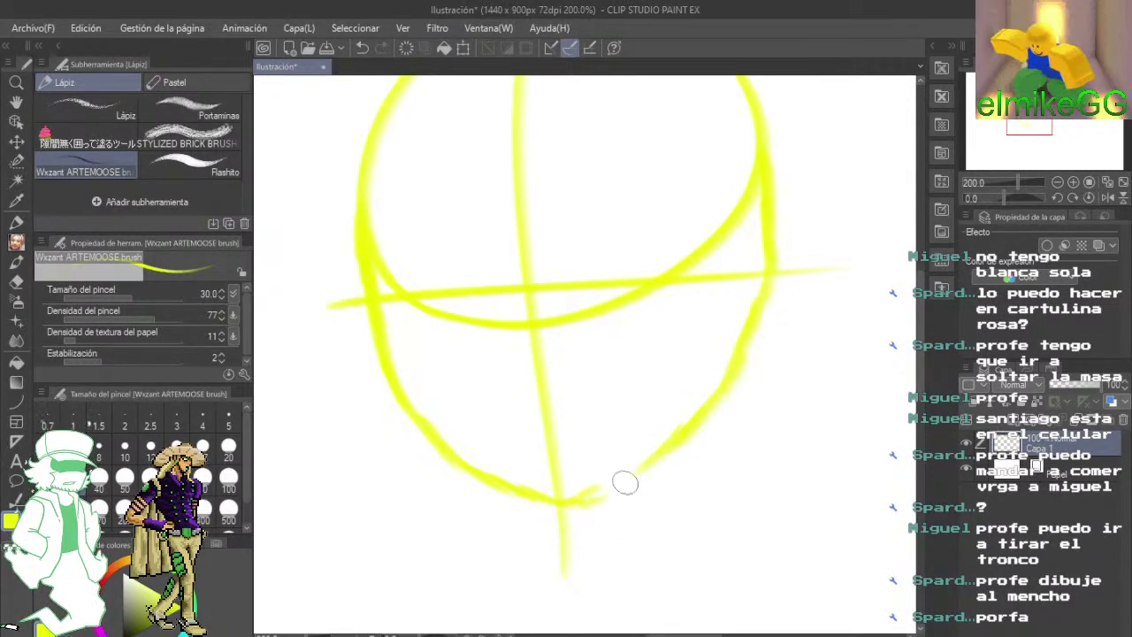
pyautogui.moveTo(678, 450); pyautogui.dragTo(552, 411)
pyautogui.moveTo(450, 469); pyautogui.dragTo(536, 428)
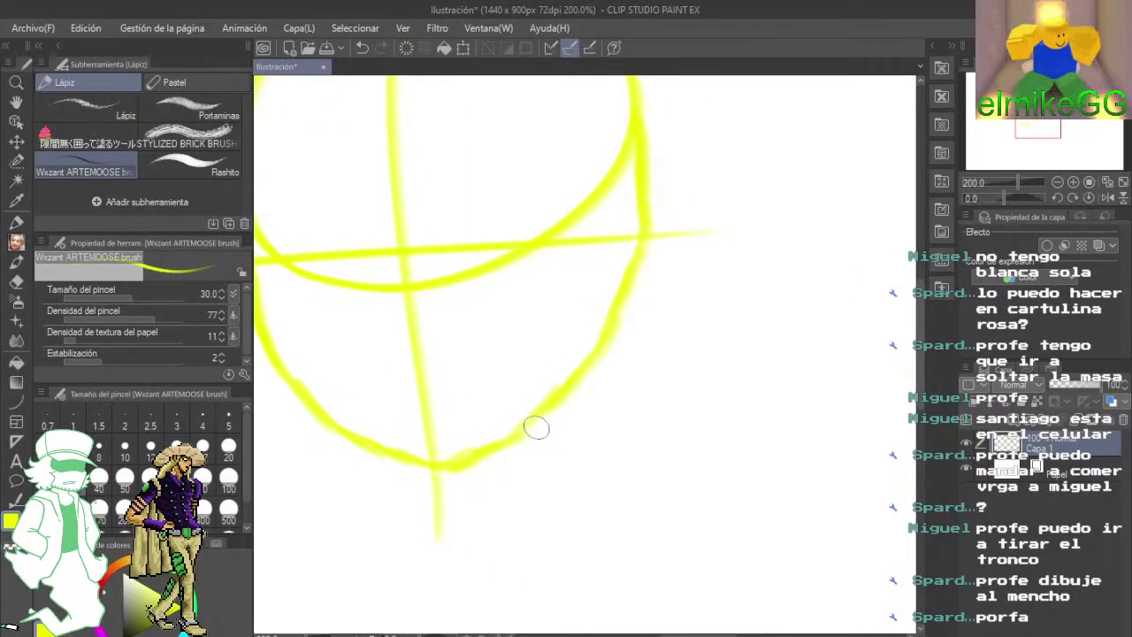
# - Thicken both sides of the jaw outline with further strokes from the circle down to the chin
pyautogui.moveTo(475, 331)
pyautogui.mouseDown()
pyautogui.moveTo(477, 480)
pyautogui.moveTo(619, 364)
pyautogui.mouseUp()
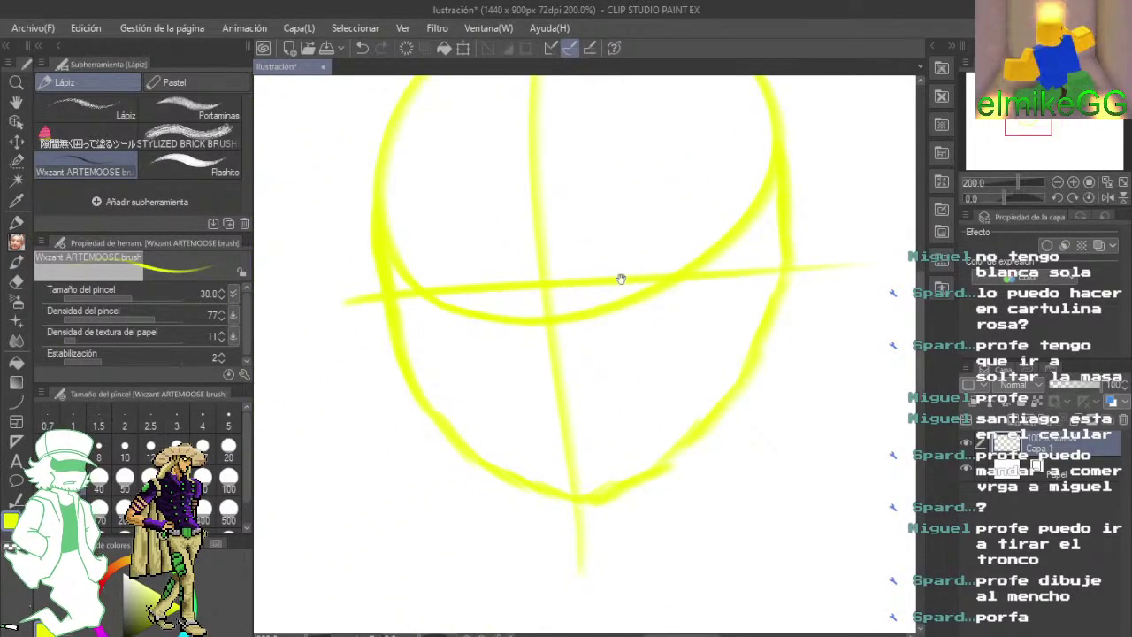
pyautogui.moveTo(621, 278)
pyautogui.mouseDown()
pyautogui.moveTo(599, 457)
pyautogui.moveTo(581, 263)
pyautogui.moveTo(550, 255)
pyautogui.mouseUp()
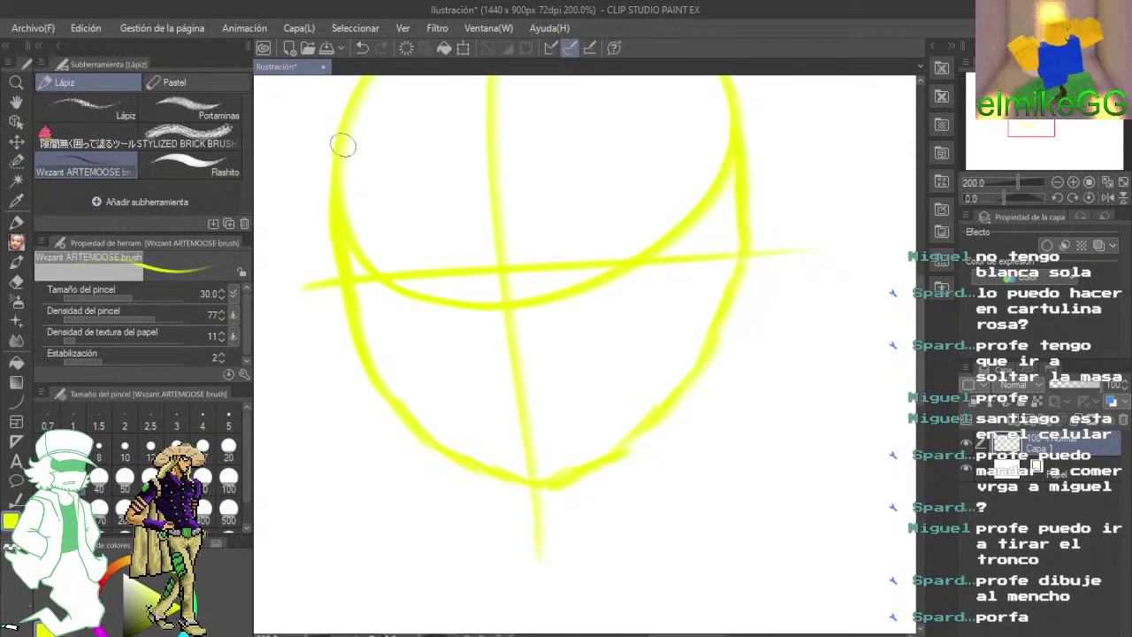
pyautogui.moveTo(343, 145); pyautogui.dragTo(358, 337)
pyautogui.moveTo(358, 287)
pyautogui.mouseDown()
pyautogui.moveTo(409, 416)
pyautogui.moveTo(465, 454)
pyautogui.moveTo(539, 480)
pyautogui.moveTo(490, 505)
pyautogui.mouseUp()
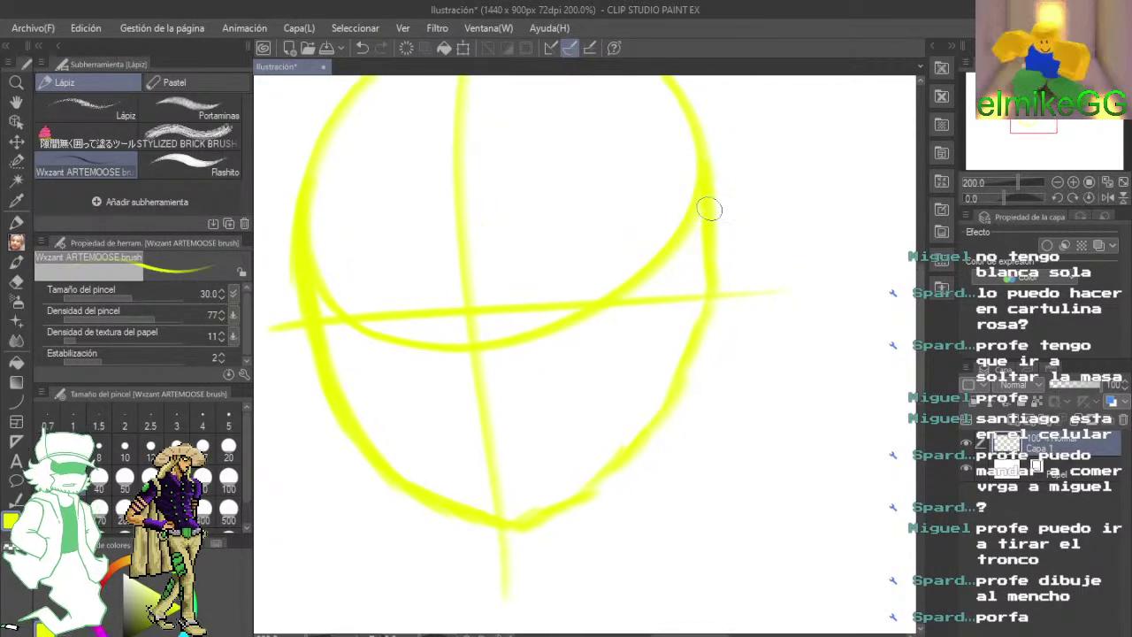
pyautogui.moveTo(709, 208)
pyautogui.mouseDown()
pyautogui.moveTo(663, 392)
pyautogui.moveTo(635, 430)
pyautogui.mouseUp()
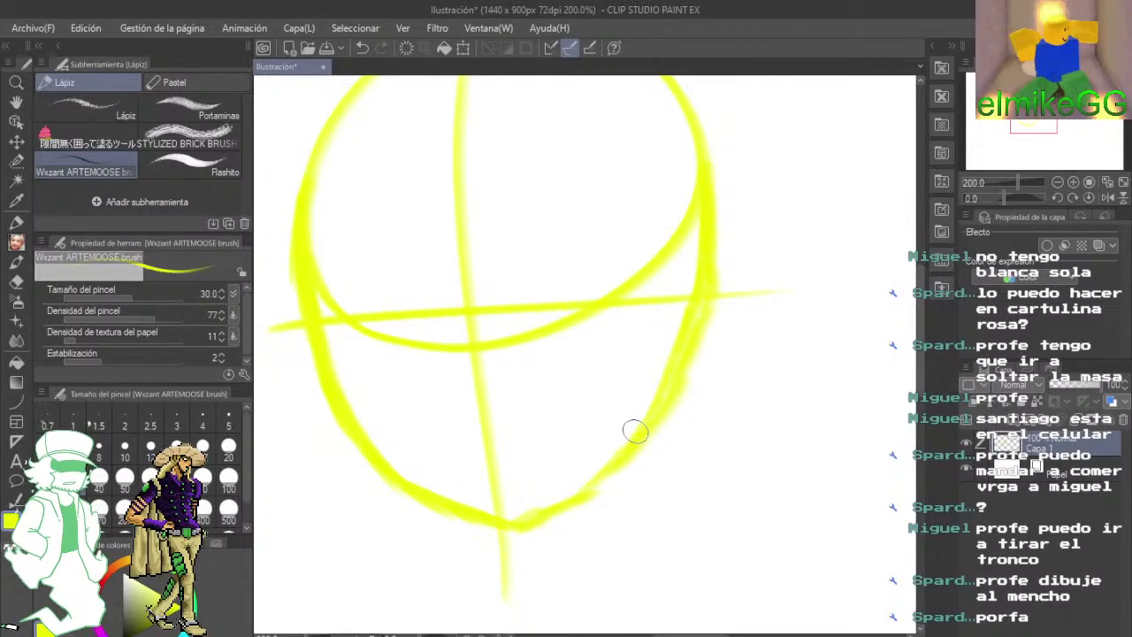
pyautogui.moveTo(516, 526)
pyautogui.mouseDown()
pyautogui.moveTo(616, 462)
pyautogui.moveTo(650, 410)
pyautogui.mouseUp()
pyautogui.moveTo(648, 514); pyautogui.dragTo(670, 407)
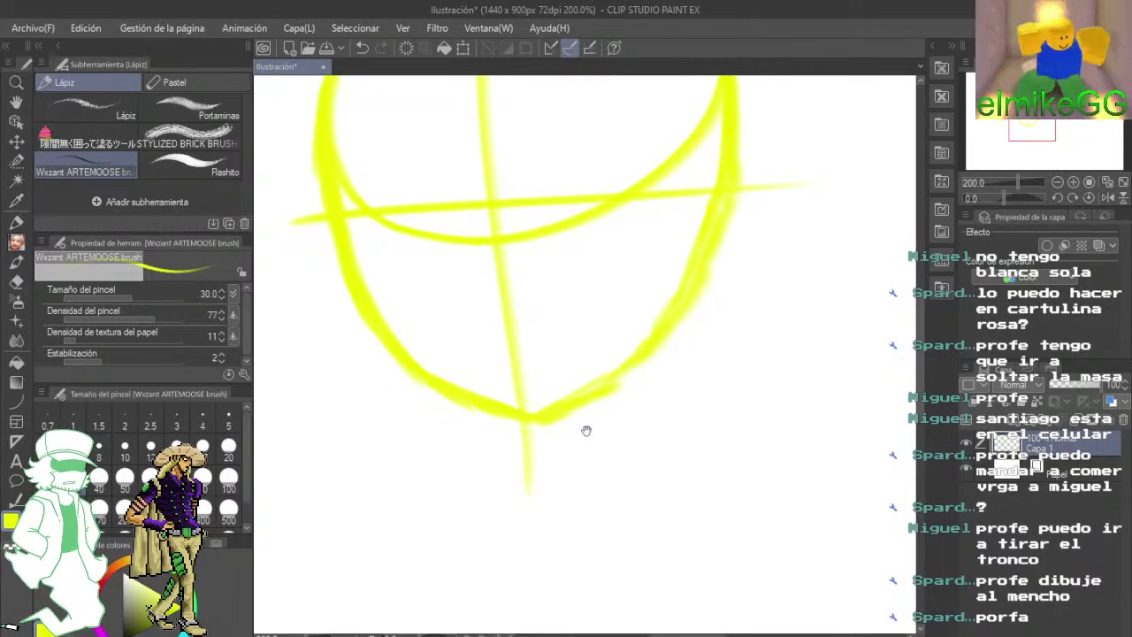
pyautogui.moveTo(666, 501)
pyautogui.mouseDown()
pyautogui.moveTo(626, 457)
pyautogui.moveTo(727, 419)
pyautogui.mouseUp()
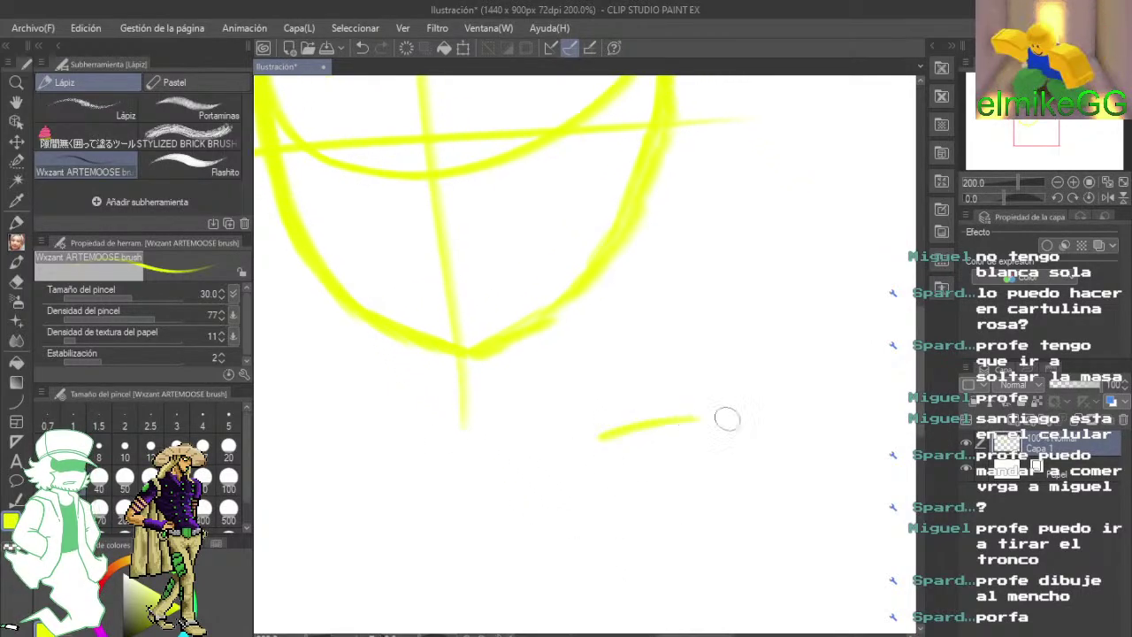
pyautogui.hotkey('ctrl', 'z')
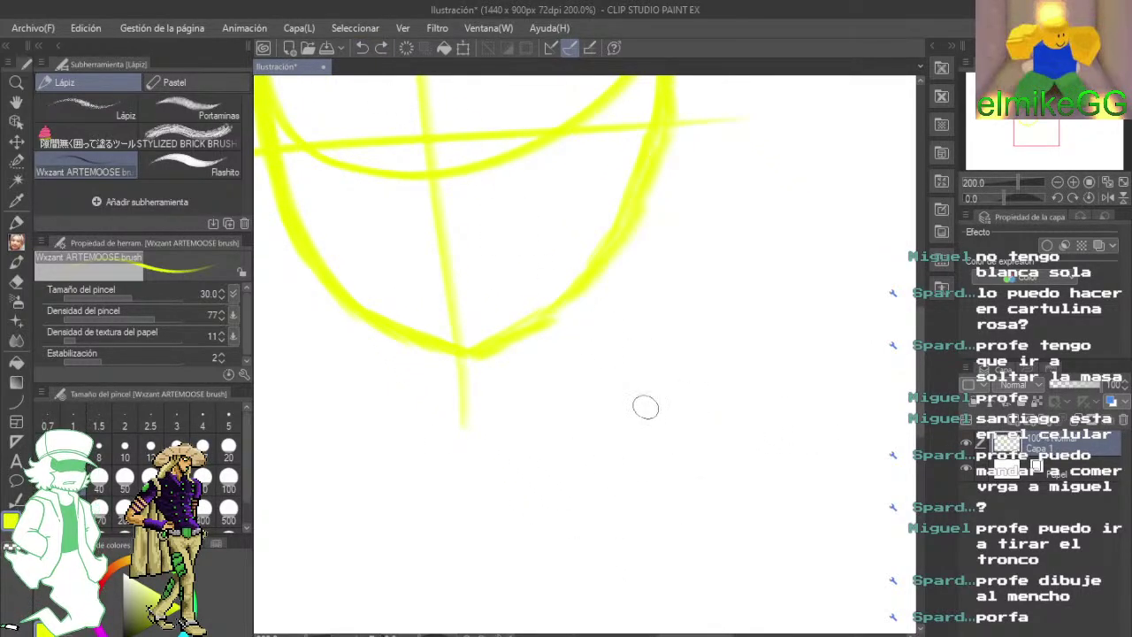
pyautogui.moveTo(635, 395); pyautogui.dragTo(748, 453)
pyautogui.click(365, 50)
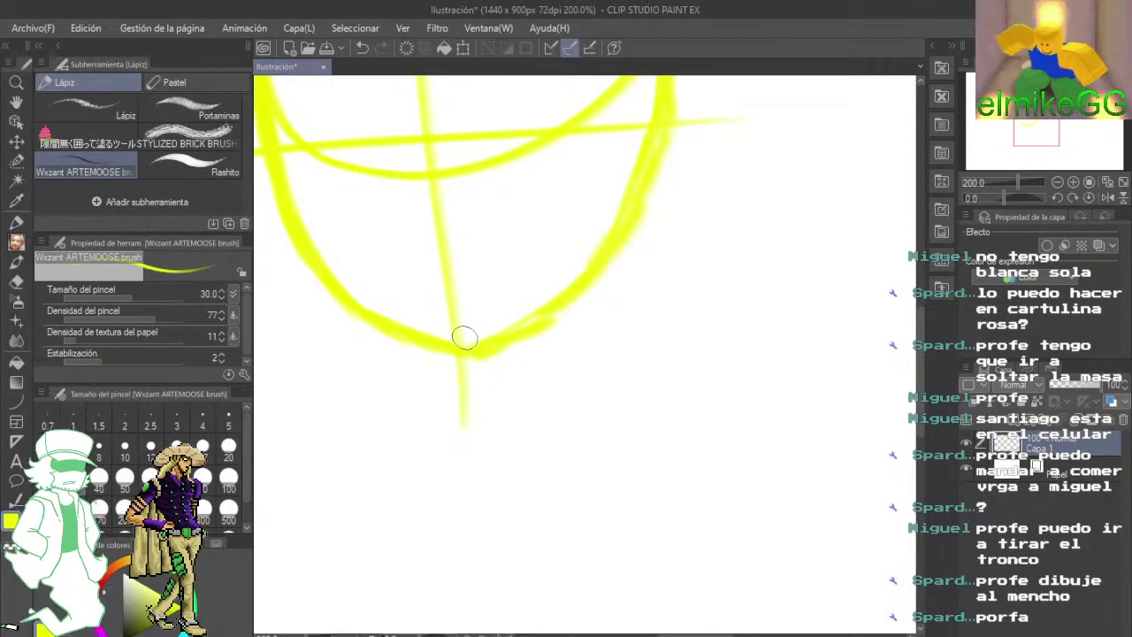
# - Sketch a small oval, a vertical line and a U-shaped curve in the empty area far right of the head
pyautogui.moveTo(477, 289); pyautogui.dragTo(539, 420)
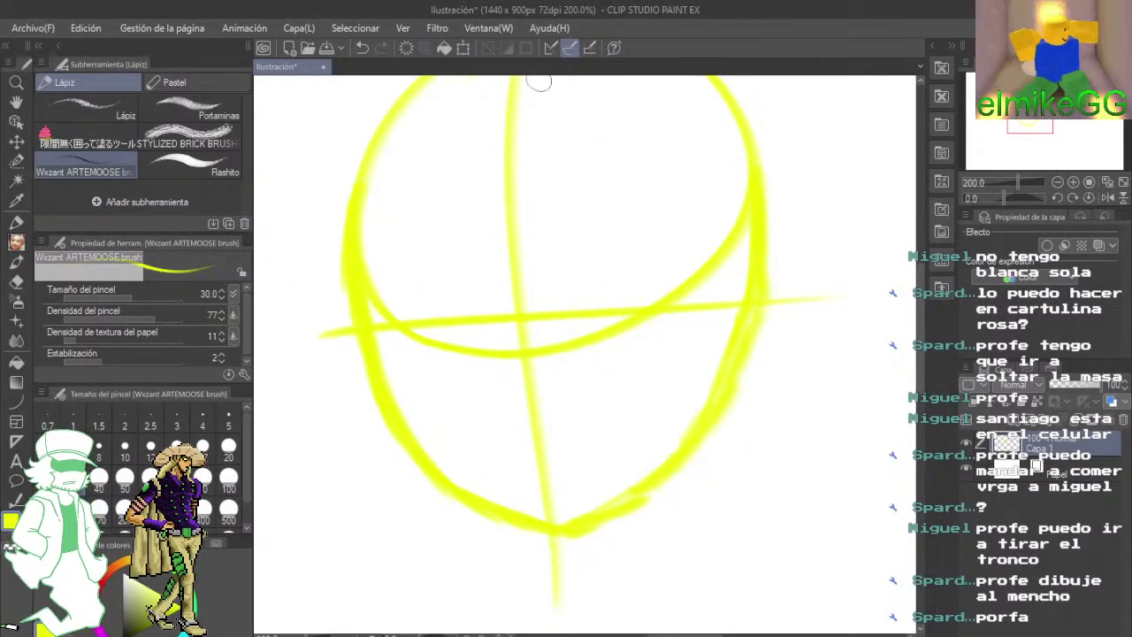
pyautogui.moveTo(509, 412)
pyautogui.mouseDown()
pyautogui.moveTo(472, 225)
pyautogui.moveTo(586, 462)
pyautogui.moveTo(437, 516)
pyautogui.moveTo(625, 429)
pyautogui.moveTo(435, 354)
pyautogui.mouseUp()
pyautogui.scroll(-4, 434, 354)
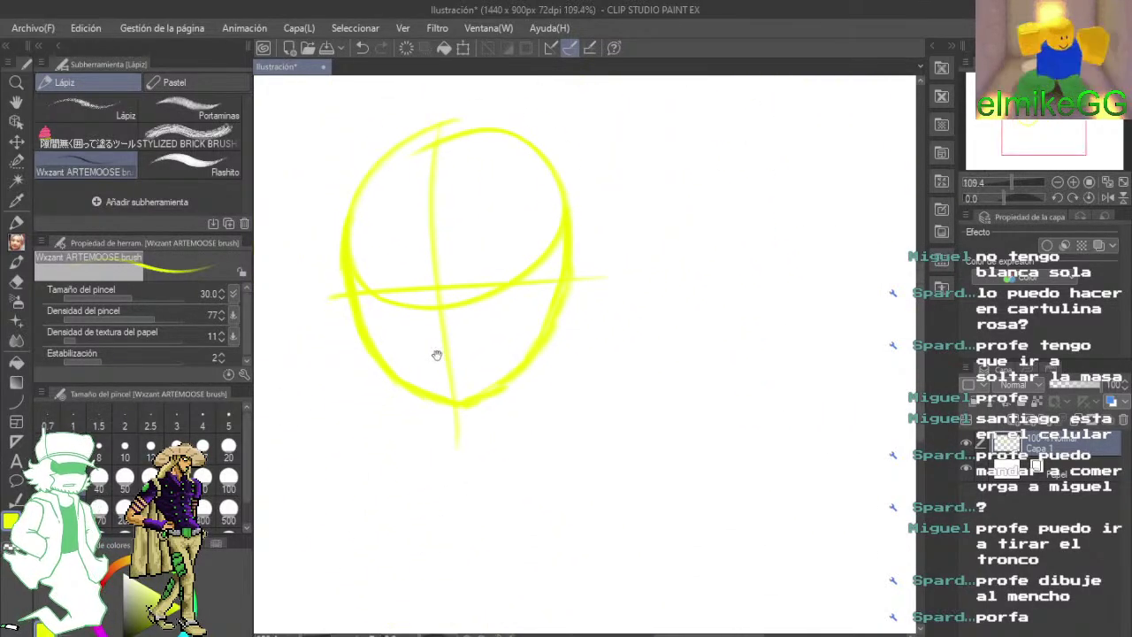
pyautogui.moveTo(752, 311); pyautogui.dragTo(821, 347)
pyautogui.moveTo(644, 282); pyautogui.dragTo(695, 255)
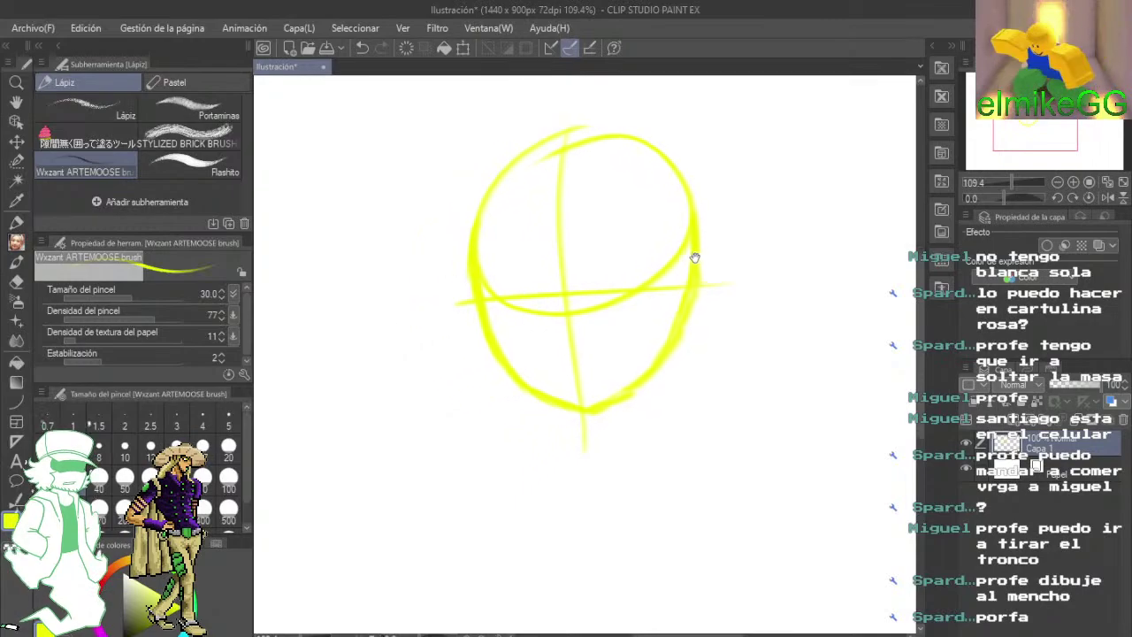
pyautogui.scroll(-2, 657, 363)
pyautogui.scroll(-1, 657, 362)
pyautogui.moveTo(677, 374)
pyautogui.mouseDown()
pyautogui.moveTo(549, 391)
pyautogui.moveTo(485, 379)
pyautogui.mouseUp()
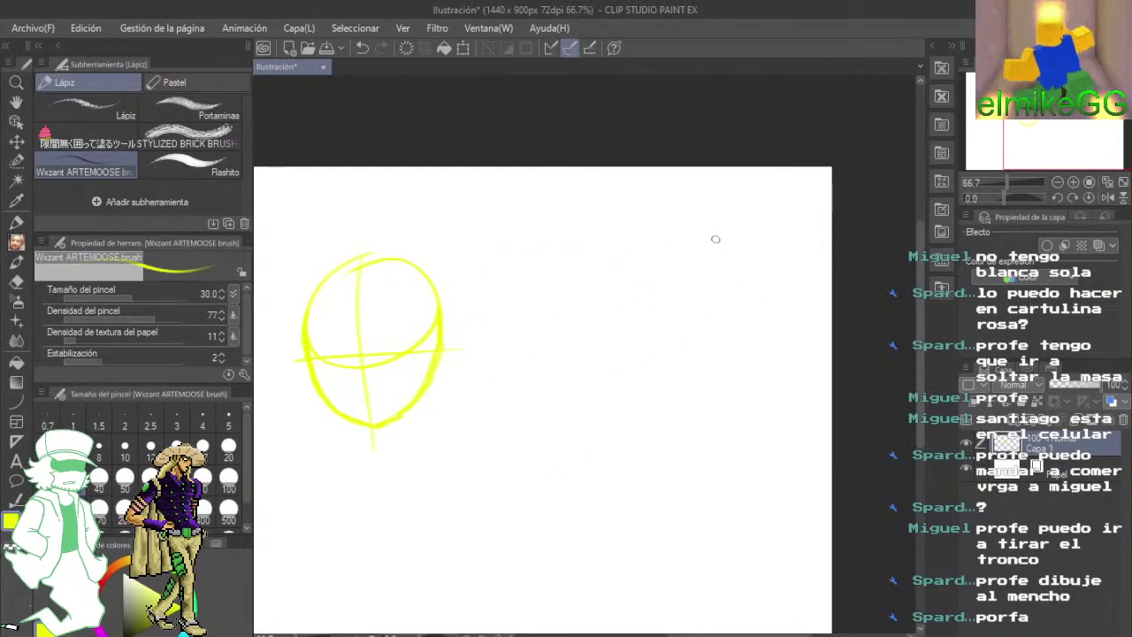
pyautogui.moveTo(715, 239)
pyautogui.mouseDown()
pyautogui.moveTo(712, 220)
pyautogui.moveTo(780, 485)
pyautogui.mouseUp()
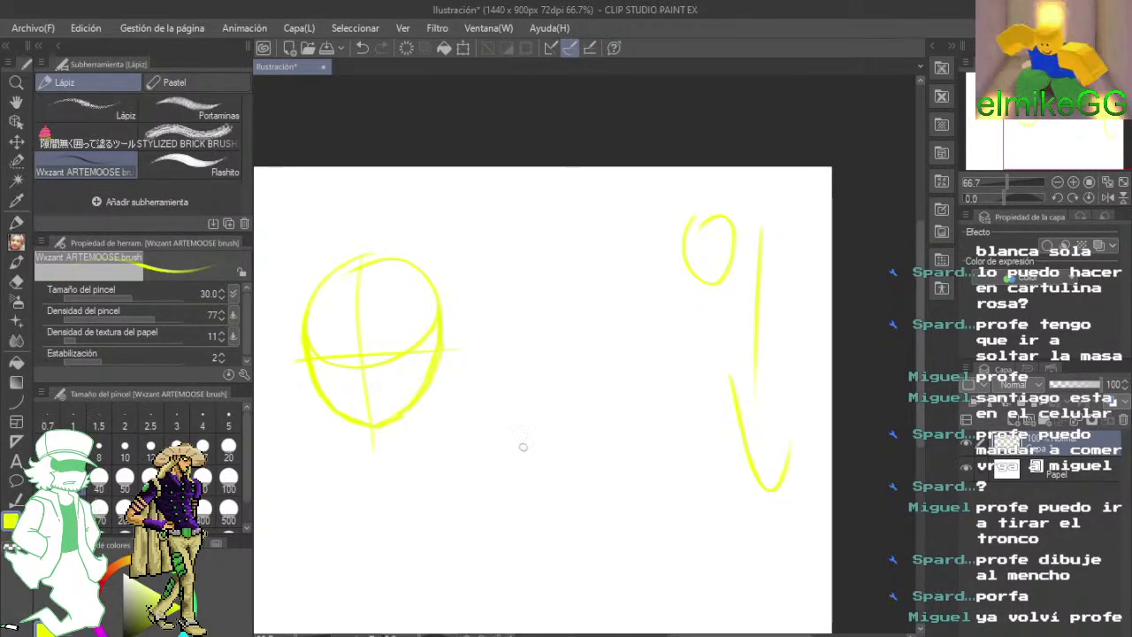
# - Draw the chest's arched shoulder line below the head and its two side edges running down from the ends
pyautogui.moveTo(533, 445); pyautogui.dragTo(739, 387)
pyautogui.scroll(8, 535, 379)
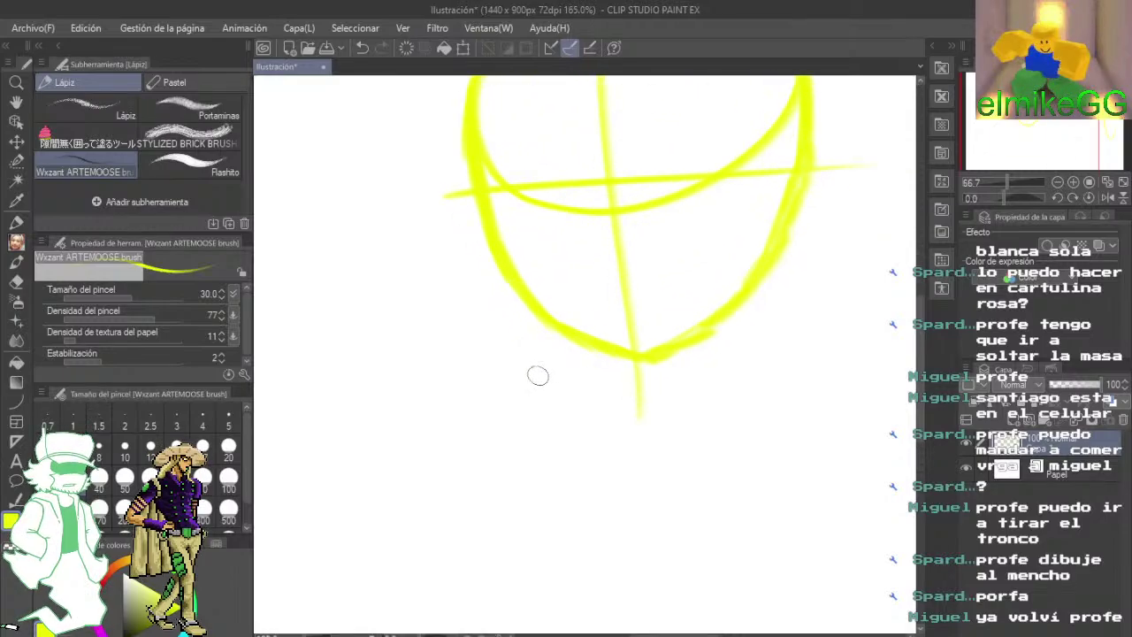
pyautogui.scroll(-7, 581, 410)
pyautogui.moveTo(638, 436); pyautogui.dragTo(630, 386)
pyautogui.scroll(5, 629, 385)
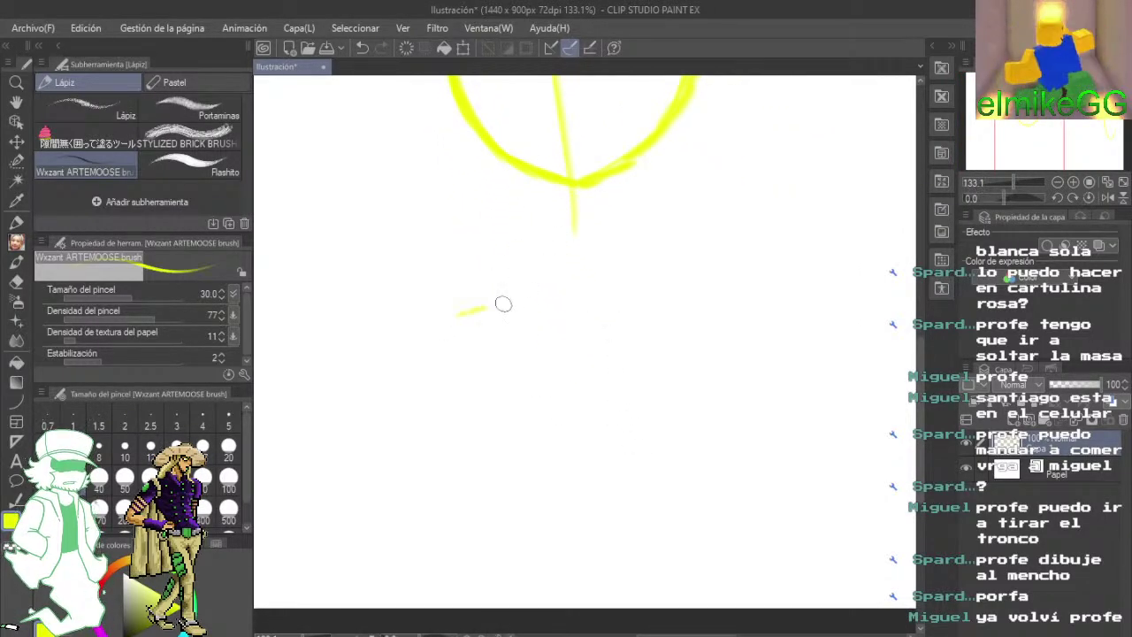
pyautogui.moveTo(503, 305)
pyautogui.mouseDown()
pyautogui.moveTo(475, 308)
pyautogui.moveTo(576, 285)
pyautogui.moveTo(740, 307)
pyautogui.mouseUp()
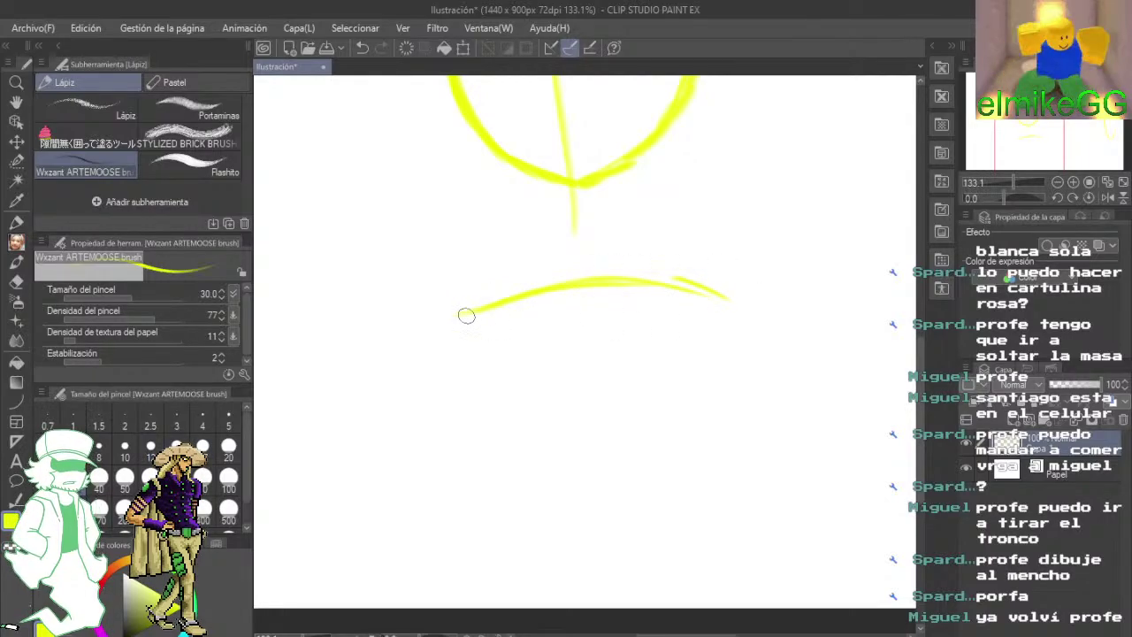
pyautogui.moveTo(466, 316)
pyautogui.mouseDown()
pyautogui.moveTo(438, 336)
pyautogui.moveTo(456, 511)
pyautogui.mouseUp()
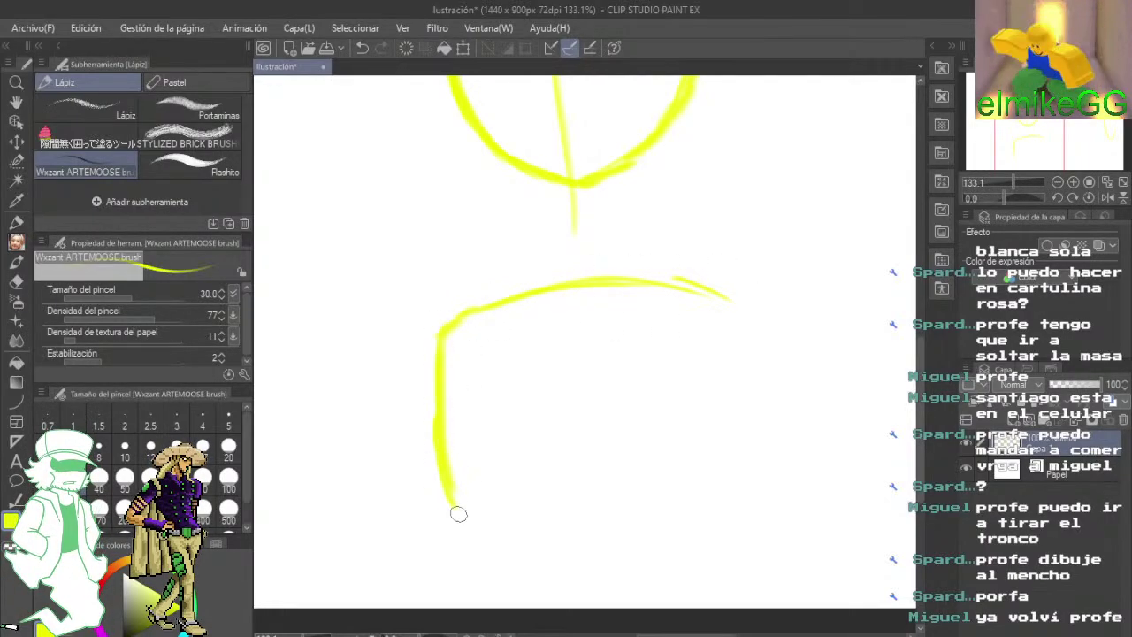
pyautogui.moveTo(728, 312); pyautogui.dragTo(721, 369)
pyautogui.moveTo(710, 454); pyautogui.dragTo(712, 484)
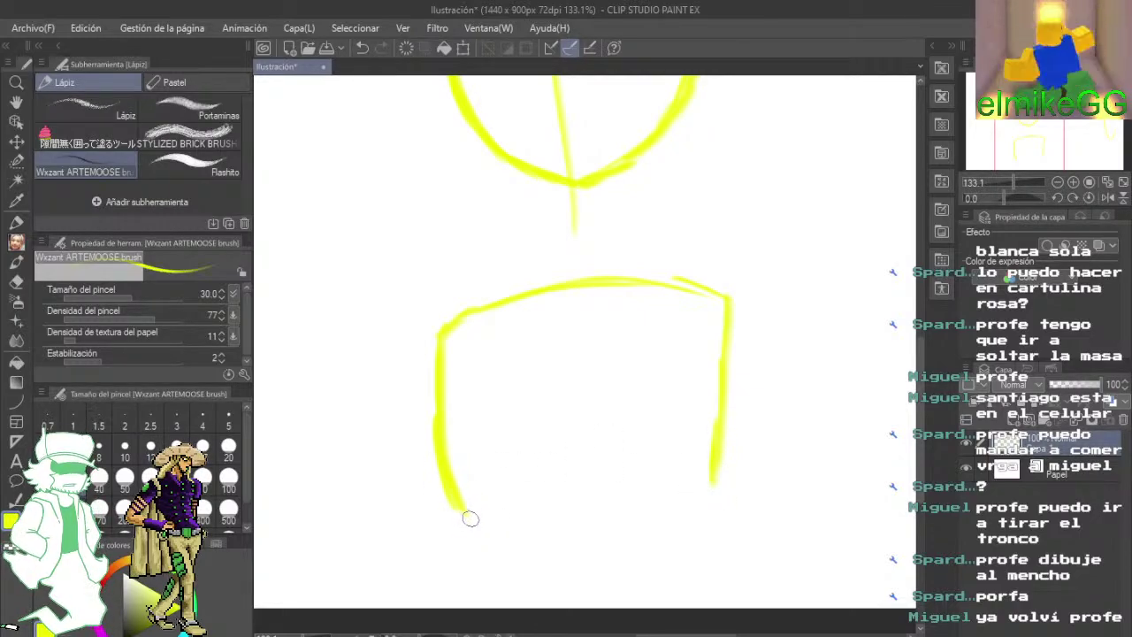
# - Close the chest's lower edge with an inverted V and add a vertical centre line through the torso
pyautogui.moveTo(478, 507)
pyautogui.mouseDown()
pyautogui.moveTo(603, 418)
pyautogui.moveTo(527, 475)
pyautogui.moveTo(594, 434)
pyautogui.moveTo(664, 480)
pyautogui.moveTo(649, 460)
pyautogui.moveTo(669, 469)
pyautogui.moveTo(708, 500)
pyautogui.mouseUp()
pyautogui.moveTo(737, 361)
pyautogui.mouseDown()
pyautogui.moveTo(772, 518)
pyautogui.moveTo(740, 397)
pyautogui.mouseUp()
pyautogui.moveTo(624, 311); pyautogui.dragTo(626, 588)
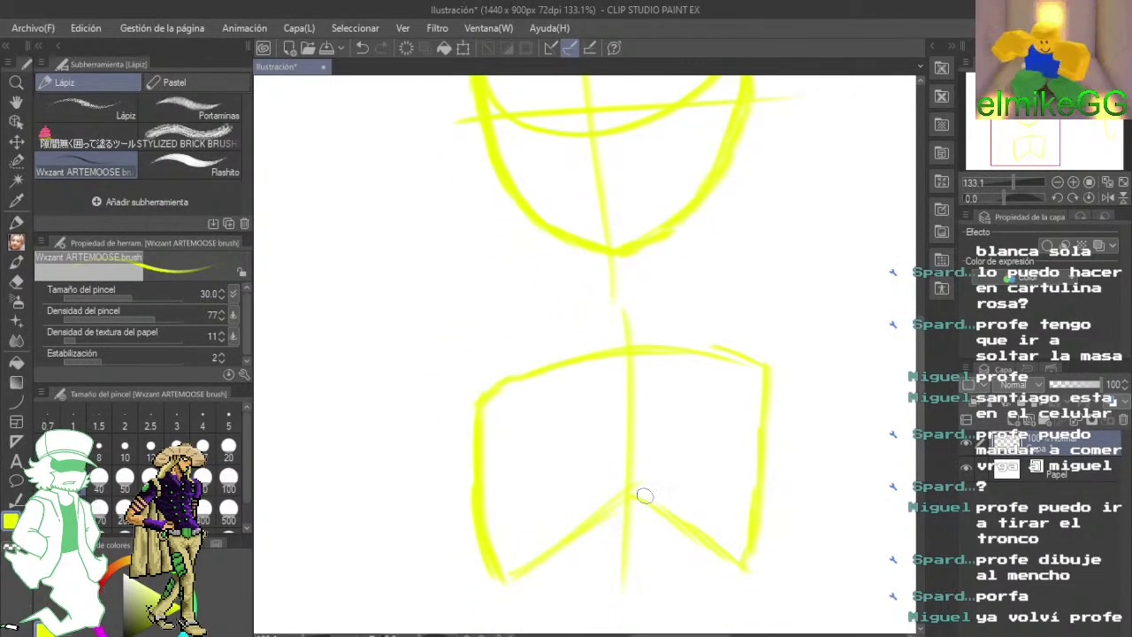
# - Draw two curved neck lines from the jaw that meet at the middle of the shoulder line
pyautogui.moveTo(666, 506)
pyautogui.mouseDown()
pyautogui.moveTo(652, 263)
pyautogui.moveTo(647, 533)
pyautogui.mouseUp()
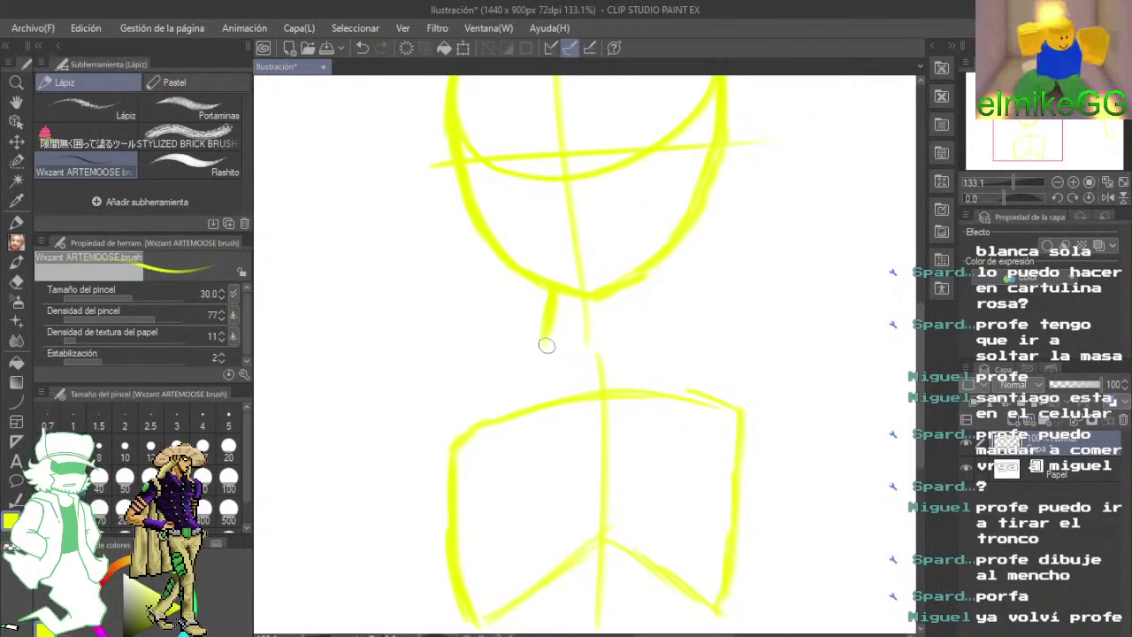
pyautogui.moveTo(546, 331); pyautogui.dragTo(600, 401)
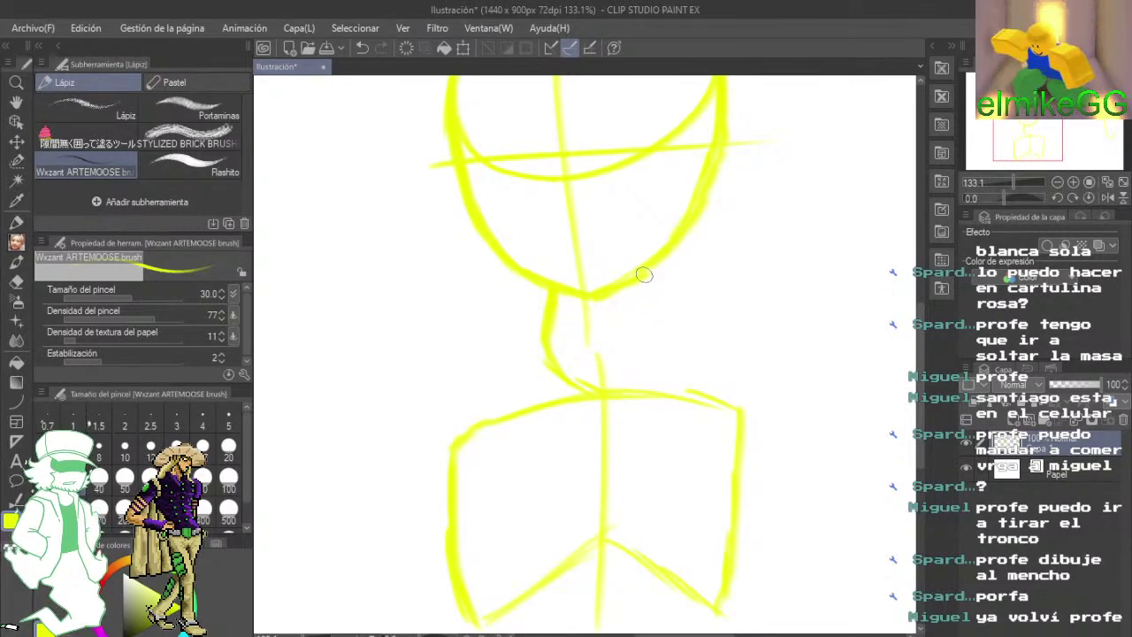
pyautogui.moveTo(639, 276)
pyautogui.mouseDown()
pyautogui.moveTo(639, 375)
pyautogui.moveTo(612, 398)
pyautogui.moveTo(670, 334)
pyautogui.mouseUp()
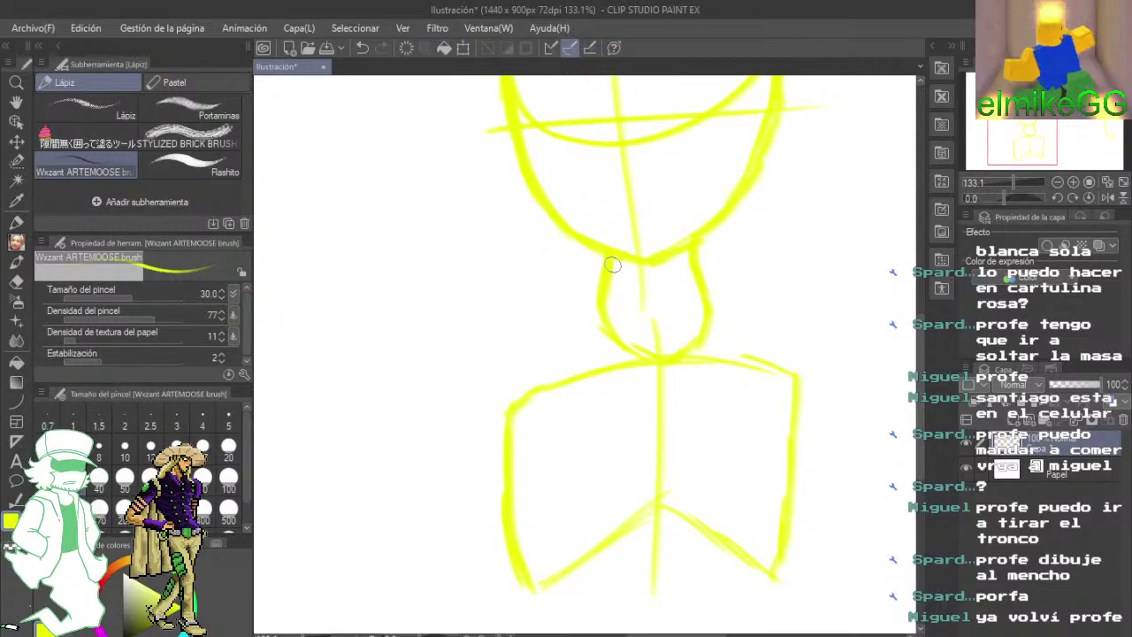
# - Sketch curved arrows along both sides of the neck, following its curves down to the shoulder line
pyautogui.scroll(5, 613, 266)
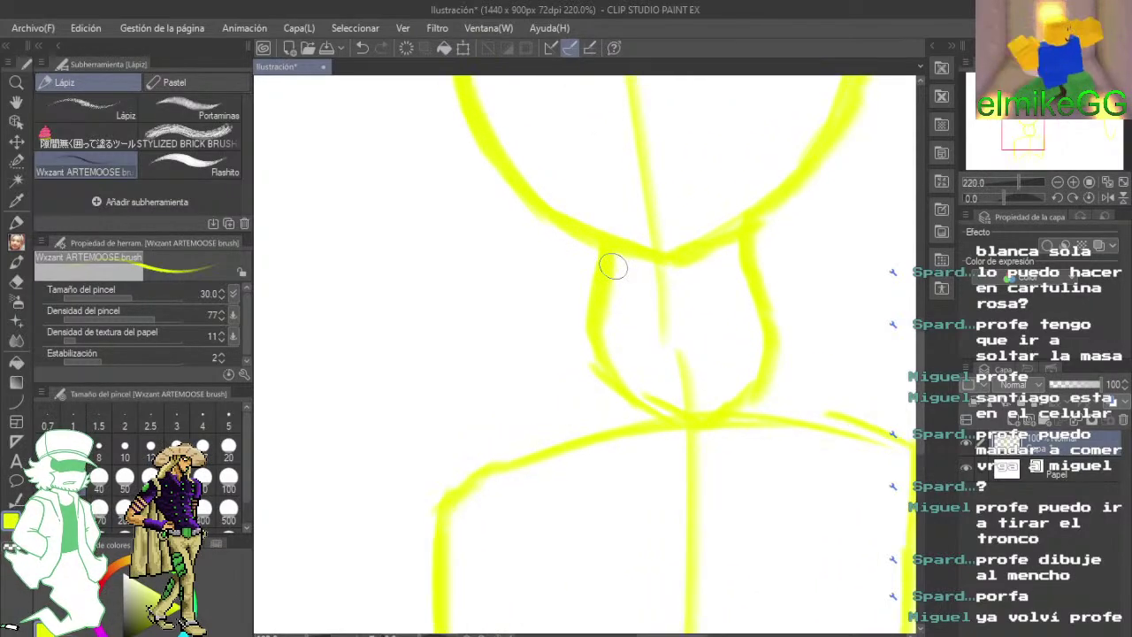
pyautogui.moveTo(539, 241)
pyautogui.mouseDown()
pyautogui.moveTo(535, 328)
pyautogui.moveTo(507, 342)
pyautogui.moveTo(513, 367)
pyautogui.mouseUp()
pyautogui.moveTo(652, 387); pyautogui.dragTo(623, 361)
pyautogui.moveTo(479, 336)
pyautogui.mouseDown()
pyautogui.moveTo(536, 399)
pyautogui.moveTo(601, 406)
pyautogui.mouseUp()
pyautogui.moveTo(721, 434); pyautogui.dragTo(604, 433)
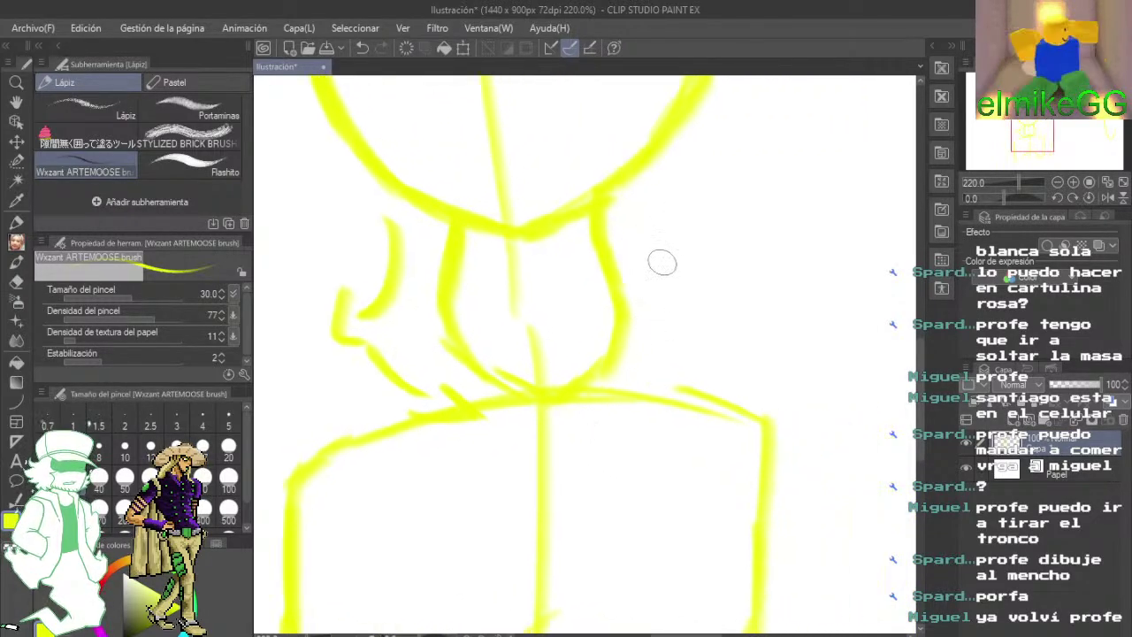
pyautogui.moveTo(632, 201); pyautogui.dragTo(717, 298)
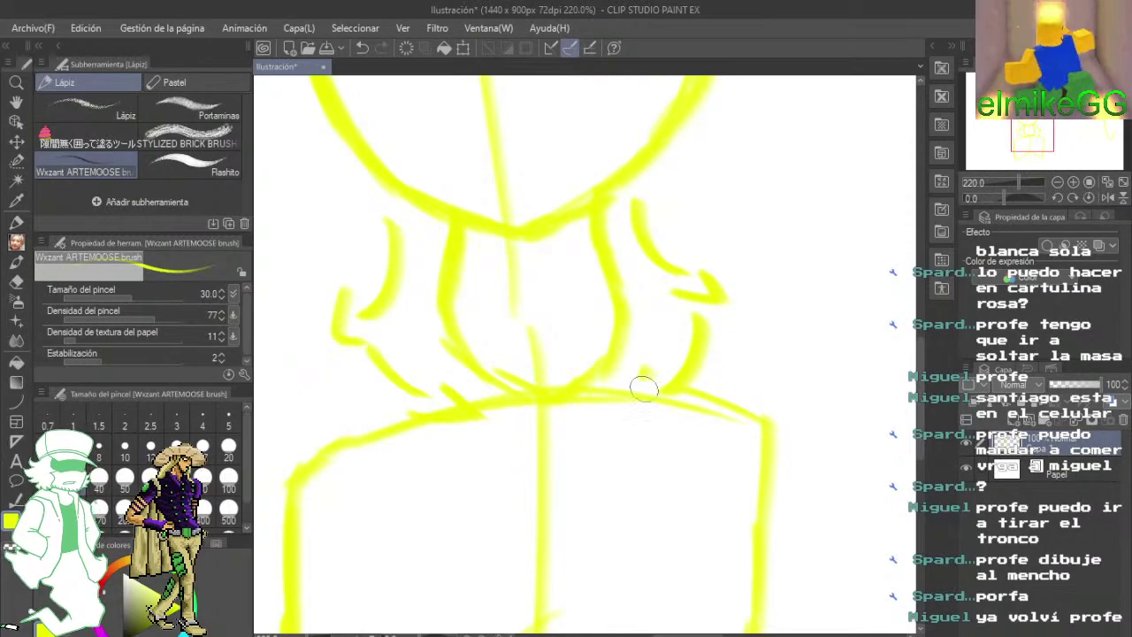
# - Undo all the arrow strokes drawn on both sides of the neck
pyautogui.click(362, 48)
pyautogui.click(359, 48)
pyautogui.click(360, 49)
pyautogui.click(362, 50)
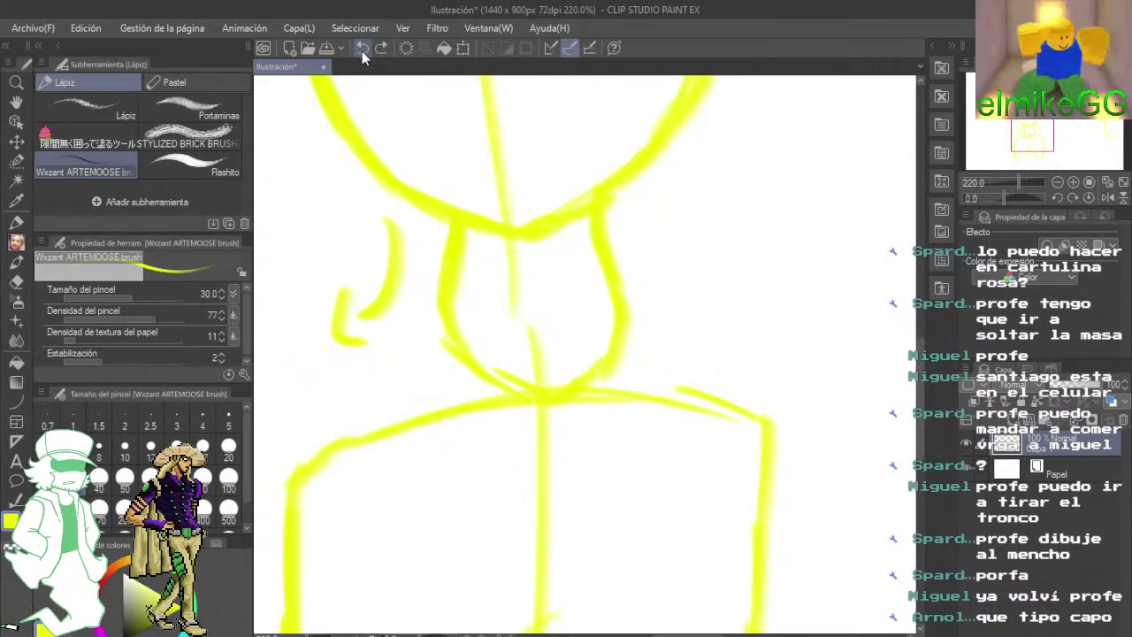
pyautogui.click(361, 51)
pyautogui.click(359, 53)
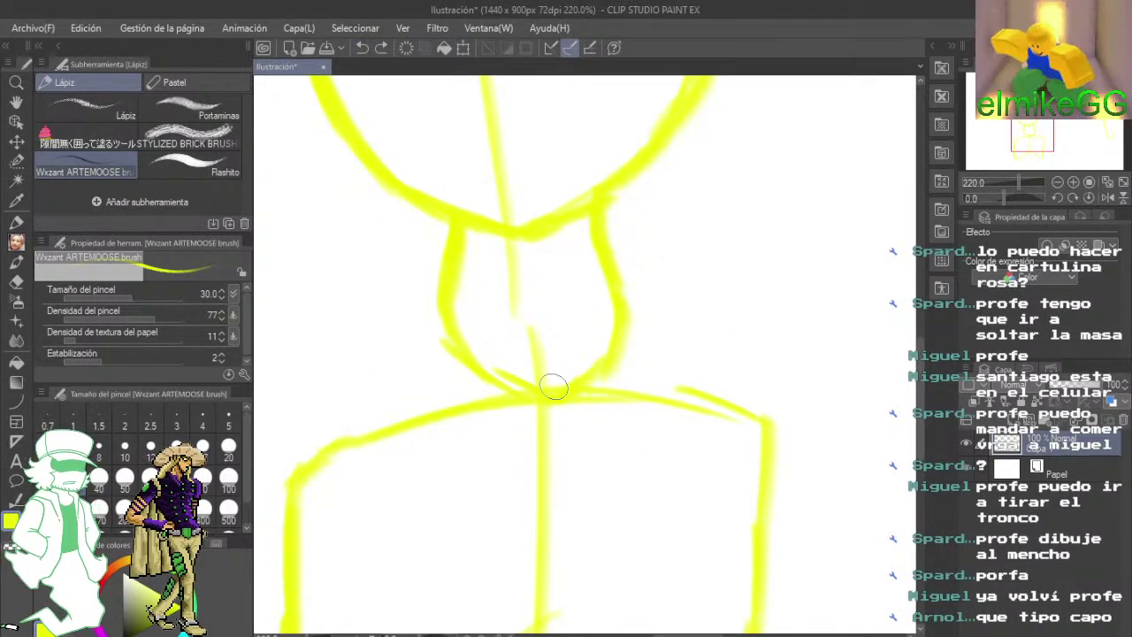
# - Mark the point where the neck meets the shoulder line with a cross, and undo the mark
pyautogui.moveTo(554, 387); pyautogui.dragTo(529, 395)
pyautogui.moveTo(564, 367); pyautogui.dragTo(512, 456)
pyautogui.moveTo(502, 360); pyautogui.dragTo(591, 458)
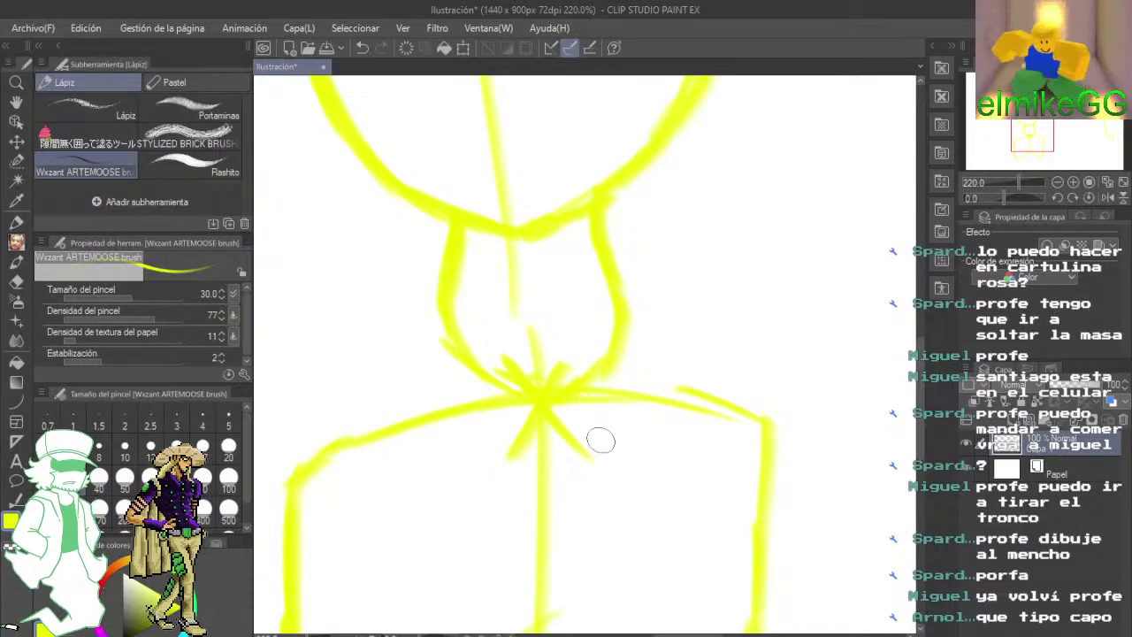
pyautogui.click(361, 48)
pyautogui.scroll(3, 544, 345)
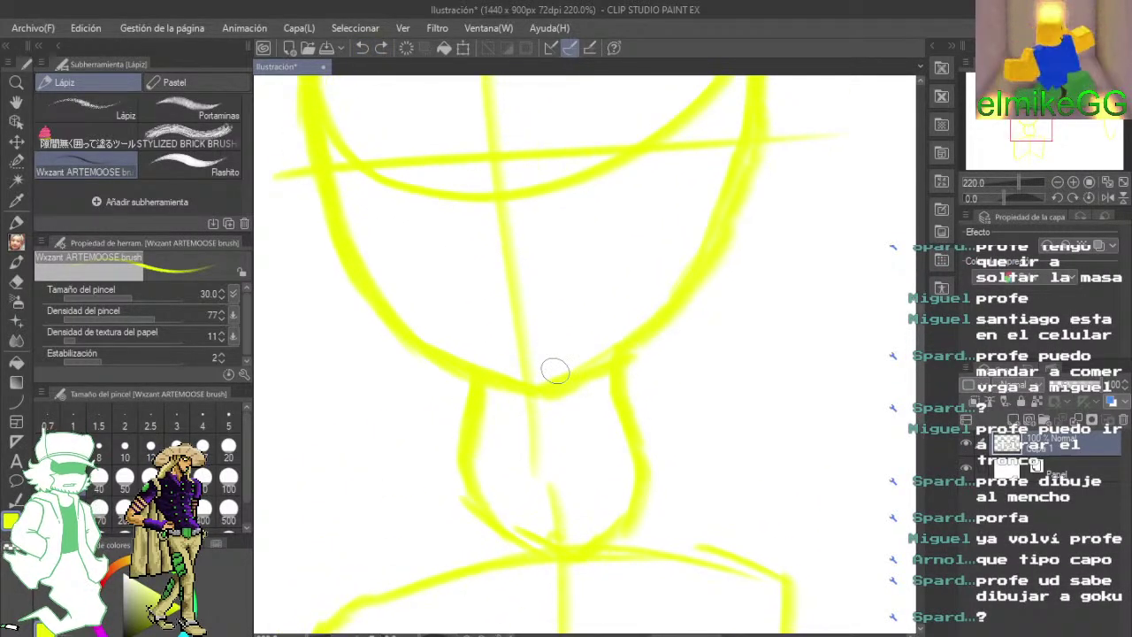
pyautogui.scroll(-2, 554, 371)
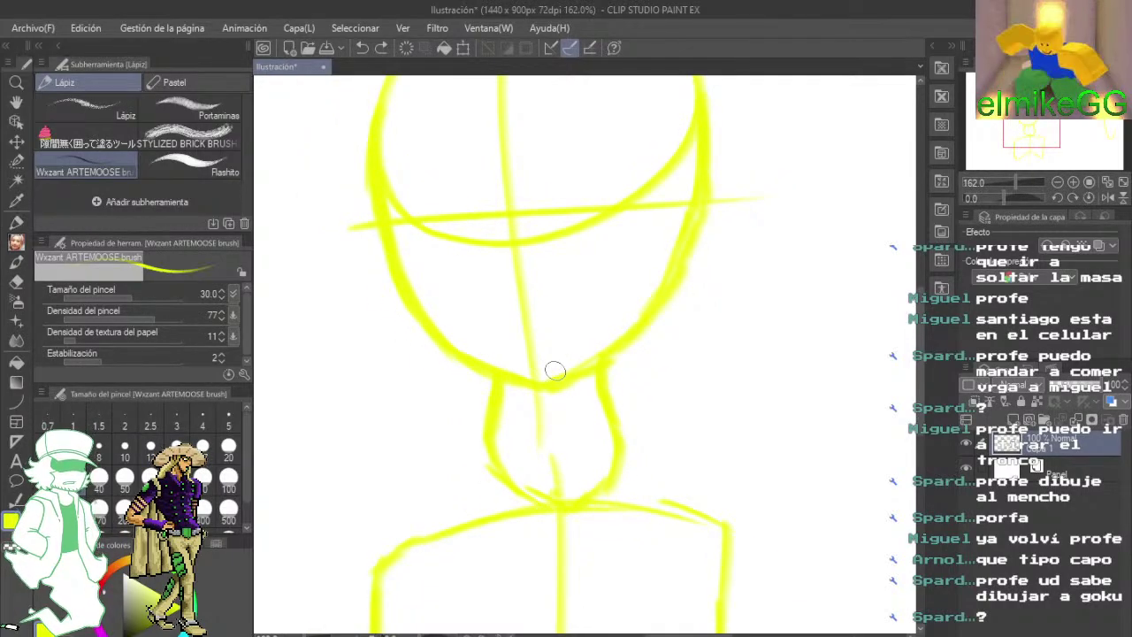
pyautogui.scroll(-1, 556, 470)
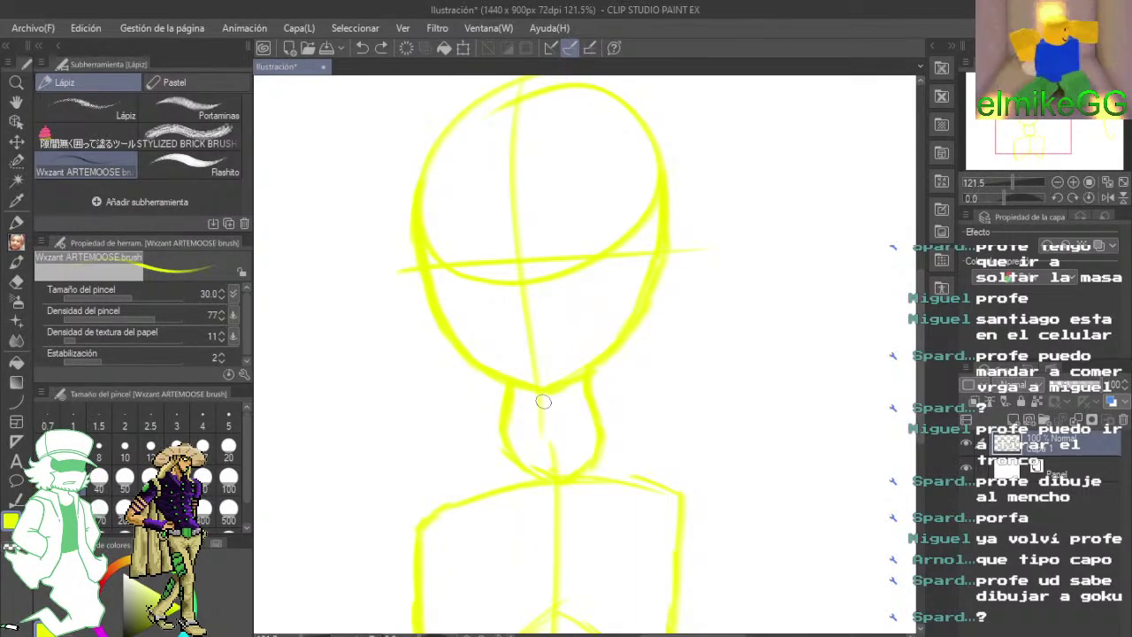
pyautogui.scroll(1, 629, 505)
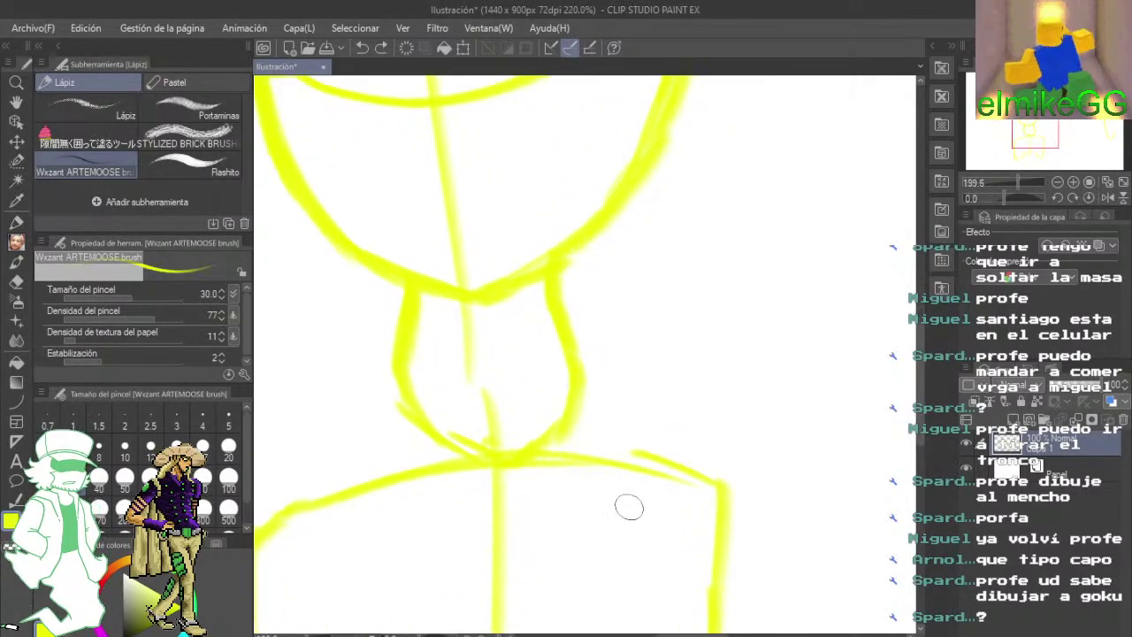
pyautogui.scroll(2, 684, 434)
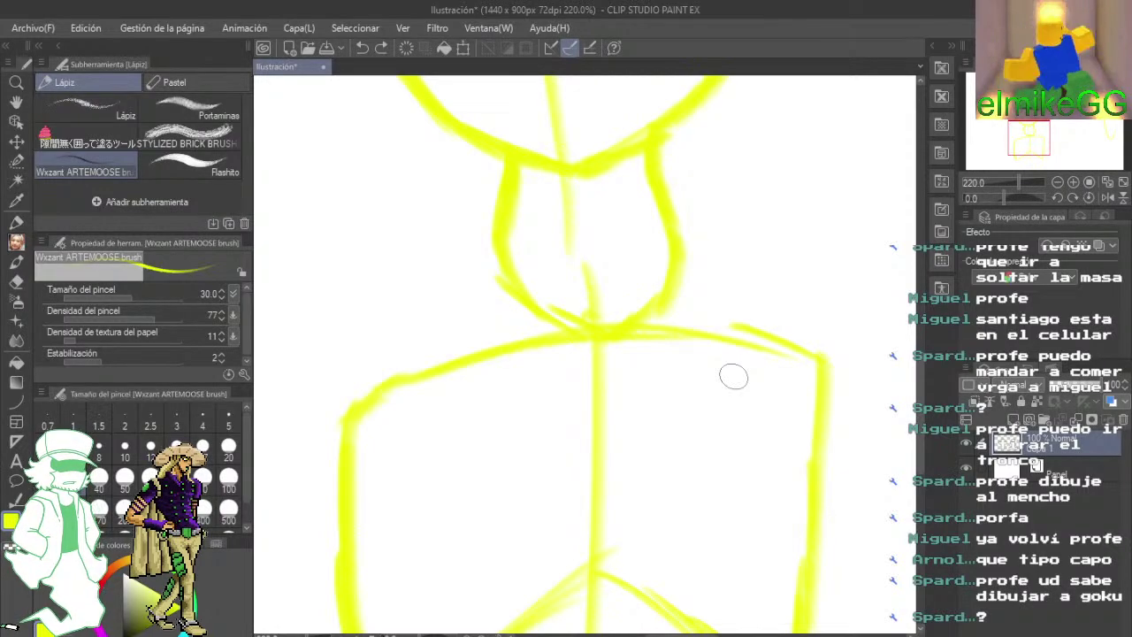
pyautogui.moveTo(617, 347)
pyautogui.mouseDown()
pyautogui.moveTo(649, 560)
pyautogui.moveTo(622, 328)
pyautogui.mouseUp()
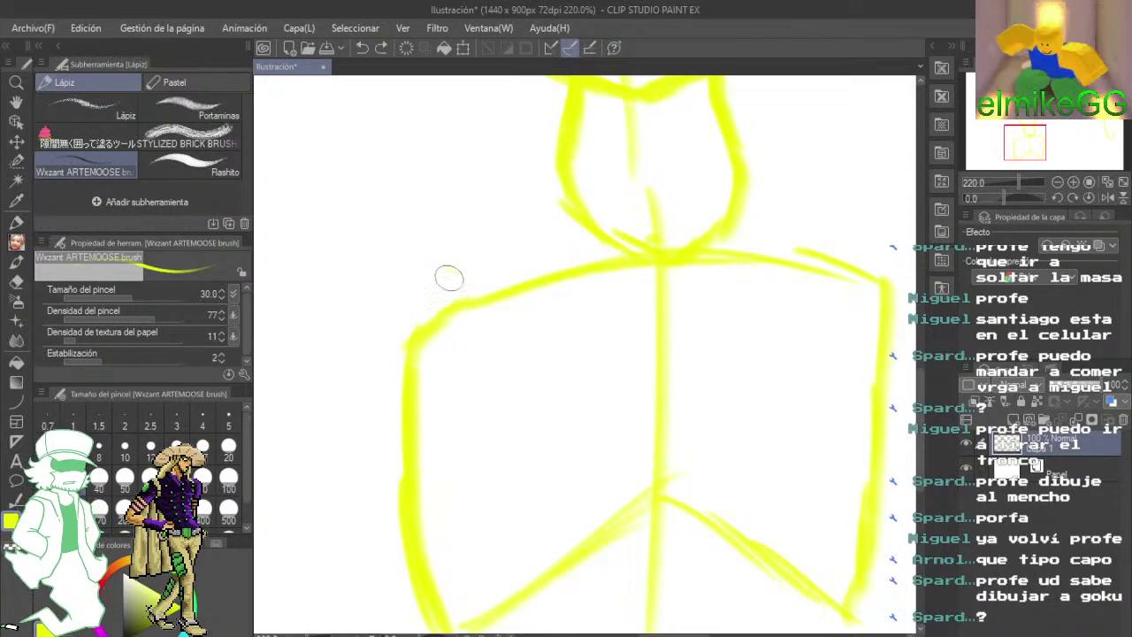
pyautogui.moveTo(452, 273); pyautogui.dragTo(393, 424)
pyautogui.moveTo(357, 334); pyautogui.dragTo(451, 389)
pyautogui.moveTo(535, 410); pyautogui.dragTo(331, 385)
pyautogui.moveTo(713, 213); pyautogui.dragTo(656, 317)
pyautogui.moveTo(637, 233); pyautogui.dragTo(685, 311)
pyautogui.moveTo(650, 350); pyautogui.dragTo(800, 353)
pyautogui.click(362, 47)
pyautogui.click(363, 46)
pyautogui.click(363, 47)
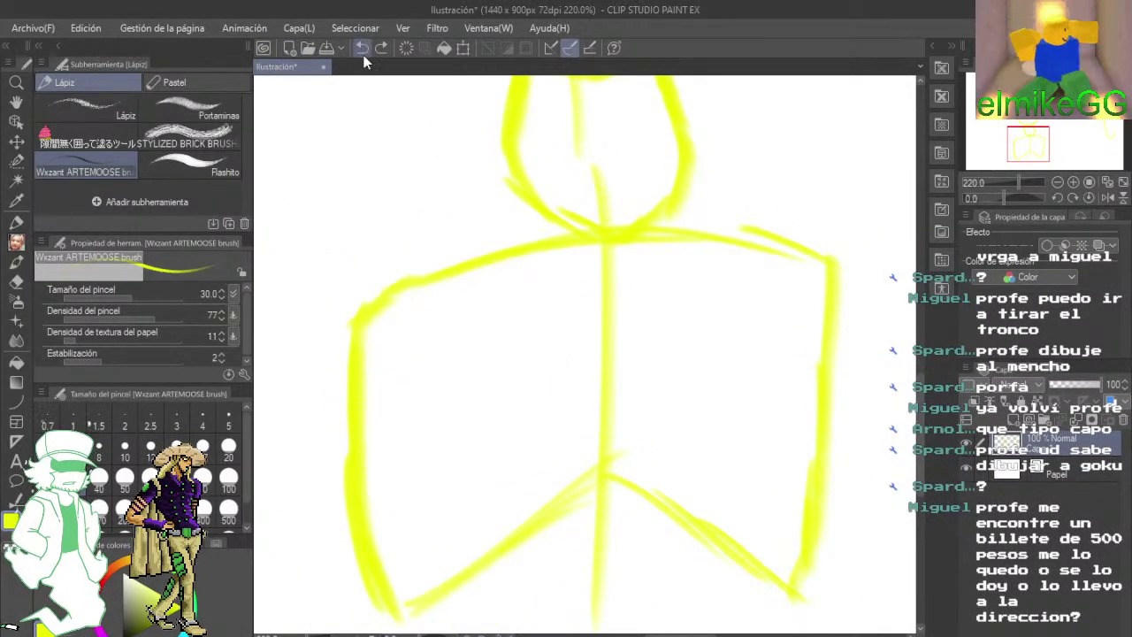
pyautogui.click(384, 51)
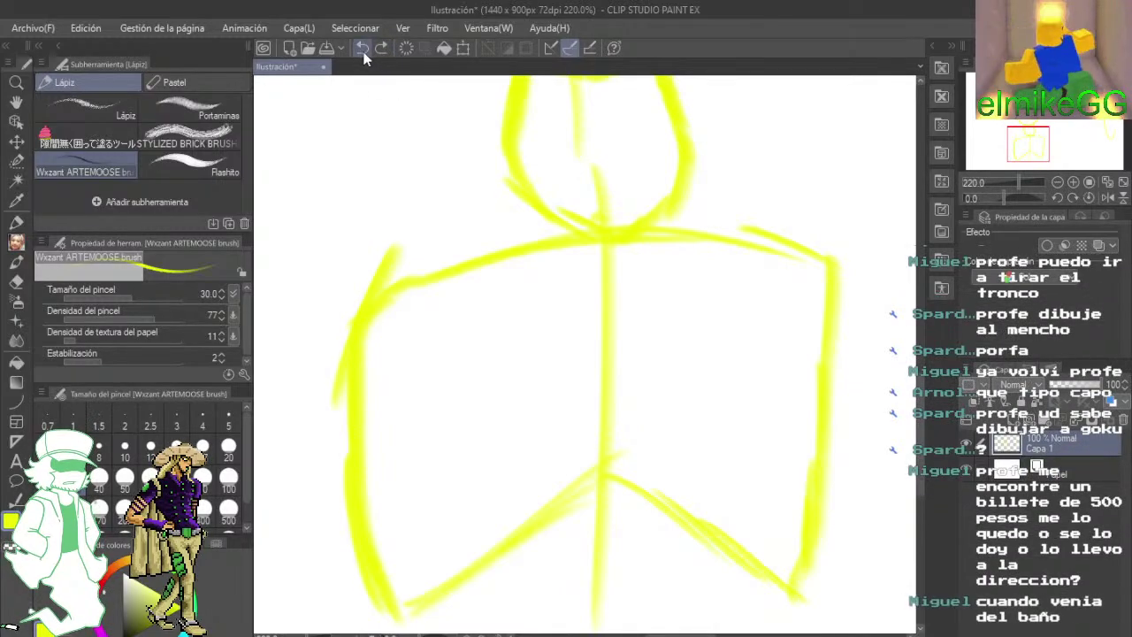
pyautogui.click(363, 51)
# - Sketch a rounded circle over each upper corner of the torso as the shoulder joints, using the yellow pencil brush
pyautogui.moveTo(334, 283)
pyautogui.mouseDown()
pyautogui.moveTo(396, 296)
pyautogui.moveTo(374, 348)
pyautogui.mouseUp()
pyautogui.moveTo(736, 359); pyautogui.dragTo(587, 359)
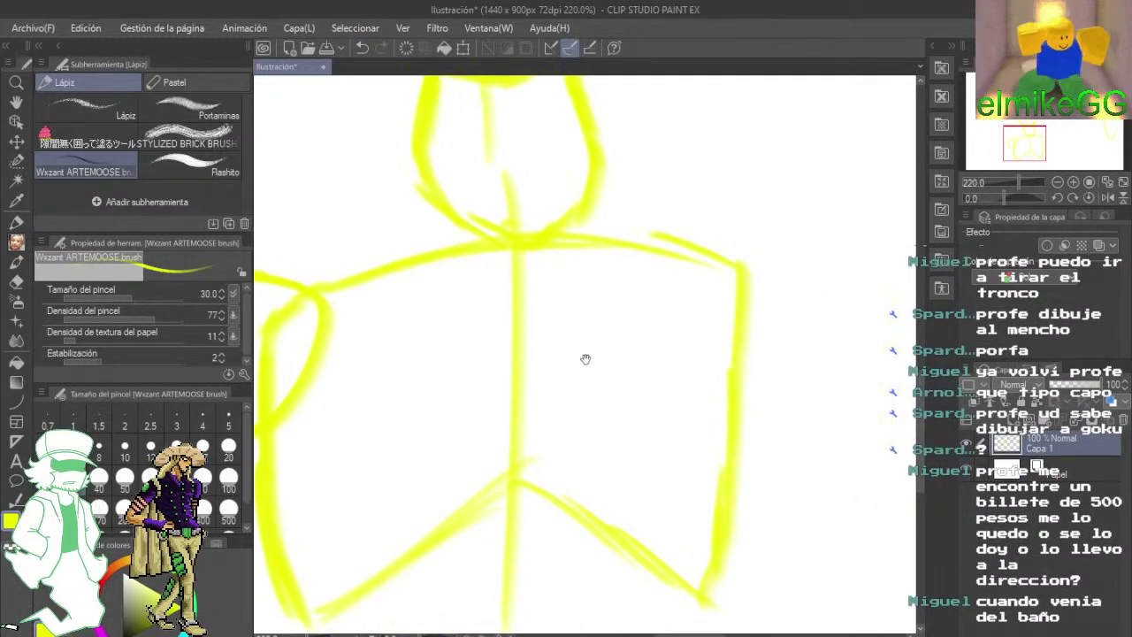
pyautogui.moveTo(770, 248); pyautogui.dragTo(772, 277)
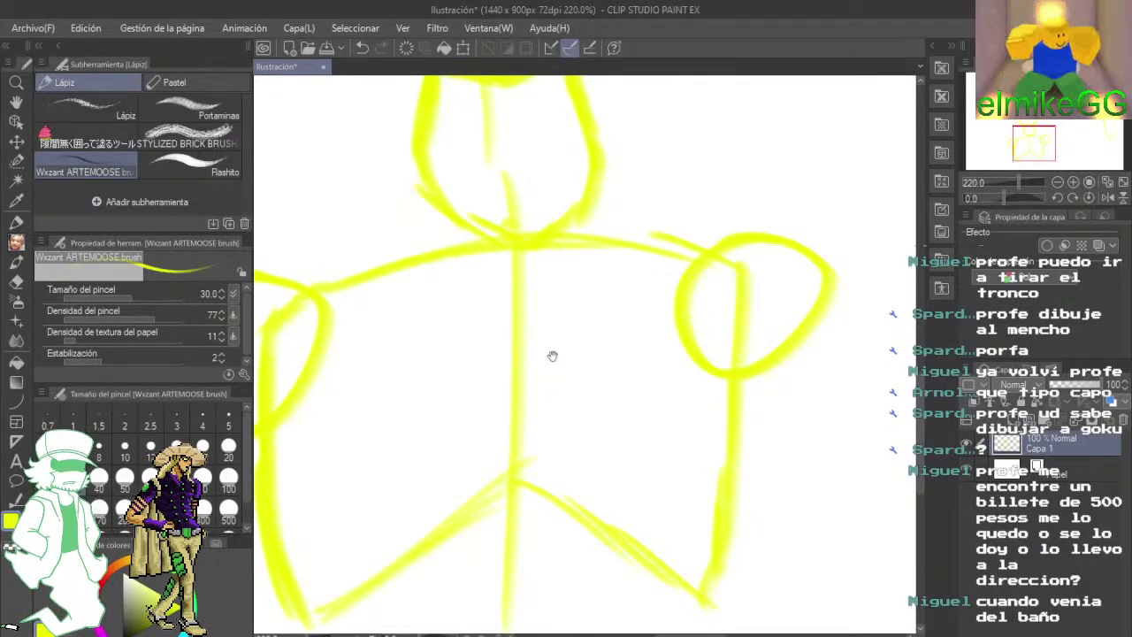
pyautogui.moveTo(554, 356); pyautogui.dragTo(674, 450)
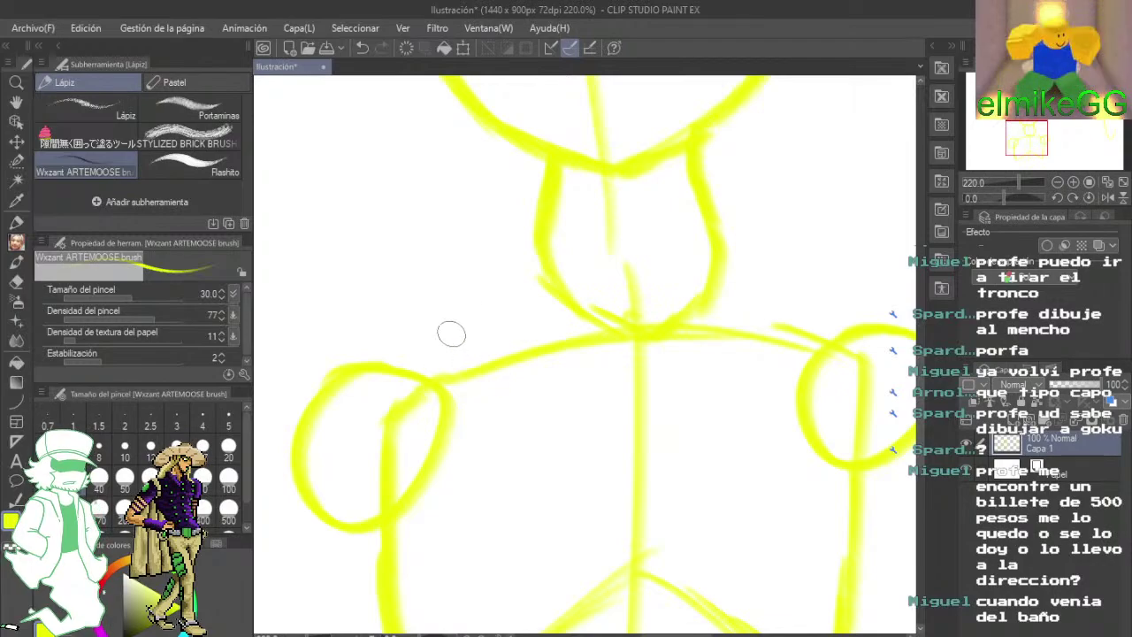
pyautogui.moveTo(384, 410); pyautogui.dragTo(503, 351)
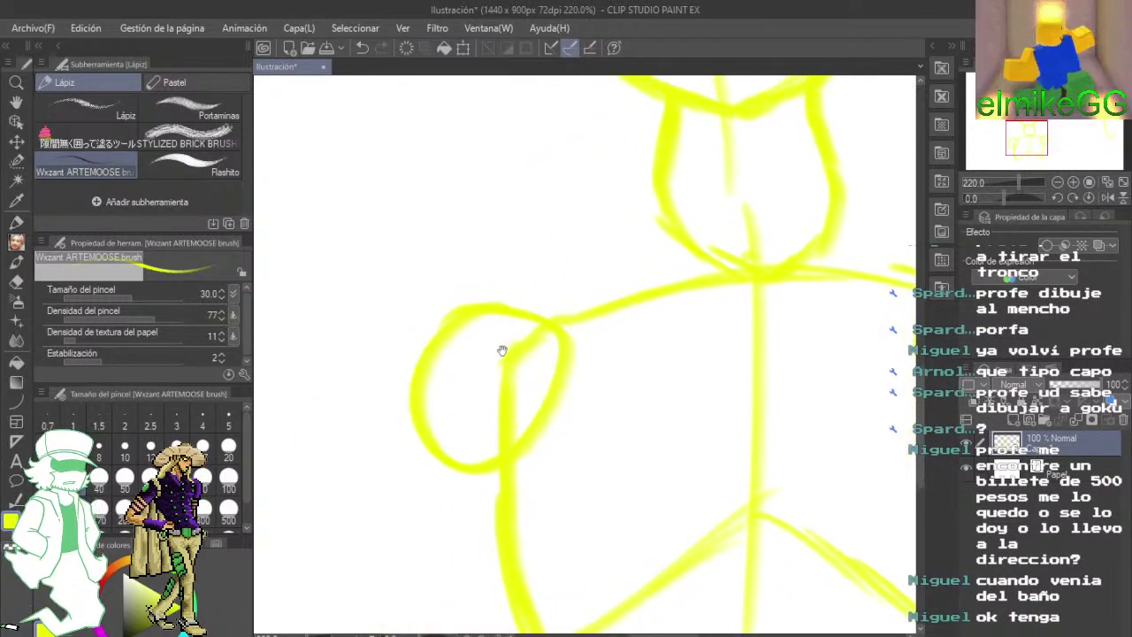
pyautogui.scroll(7, 580, 354)
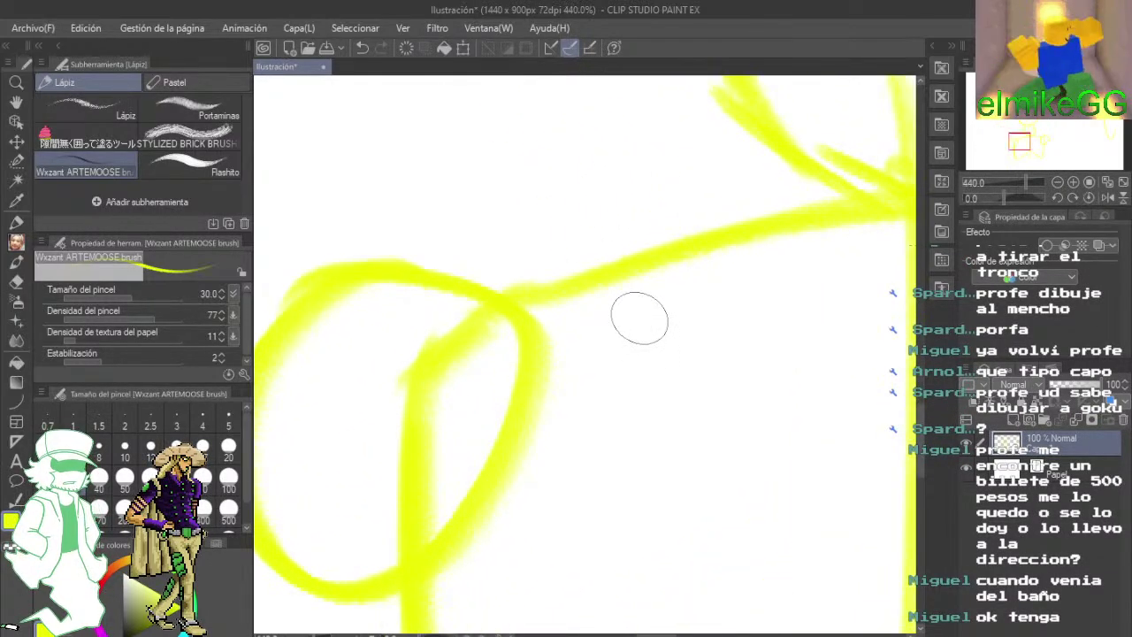
pyautogui.scroll(-14, 639, 319)
pyautogui.moveTo(693, 298)
pyautogui.mouseDown()
pyautogui.moveTo(648, 351)
pyautogui.moveTo(559, 402)
pyautogui.mouseUp()
pyautogui.scroll(3, 600, 355)
pyautogui.scroll(-2, 600, 355)
pyautogui.scroll(5, 573, 362)
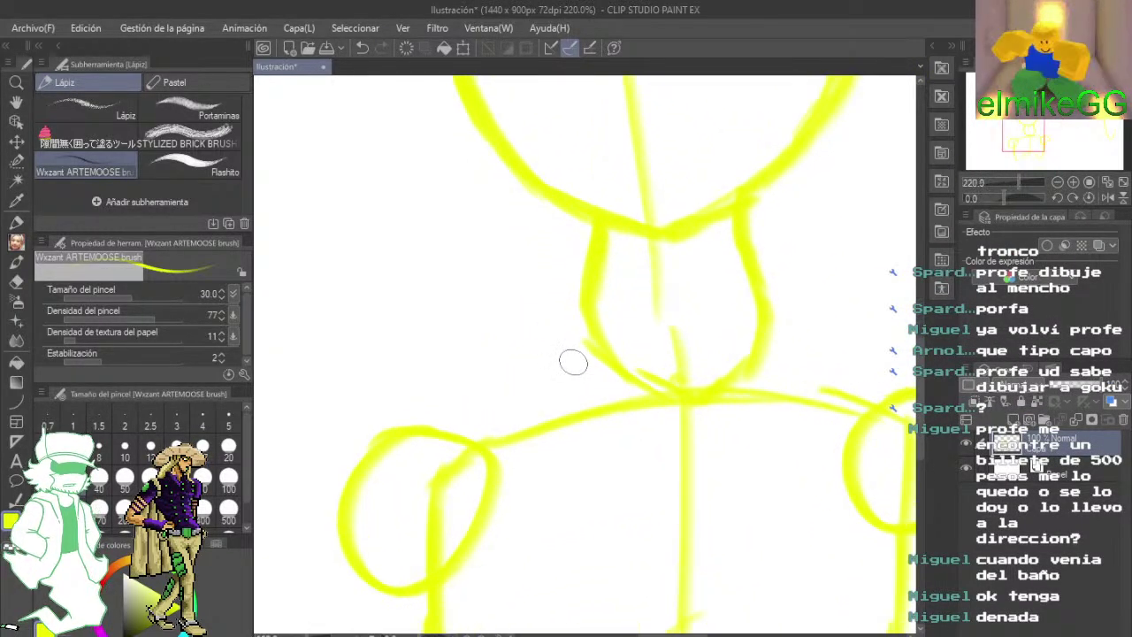
pyautogui.moveTo(627, 413); pyautogui.dragTo(516, 245)
pyautogui.scroll(-3, 517, 245)
pyautogui.scroll(-1, 517, 257)
pyautogui.scroll(-2, 576, 295)
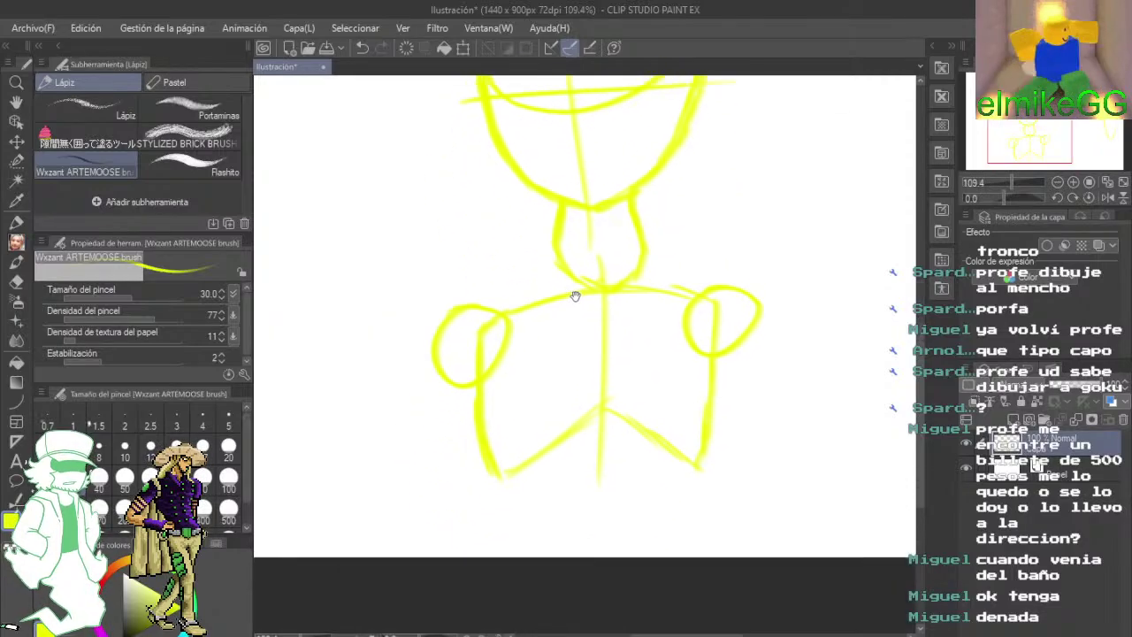
pyautogui.moveTo(539, 349); pyautogui.dragTo(600, 438)
pyautogui.scroll(4, 632, 383)
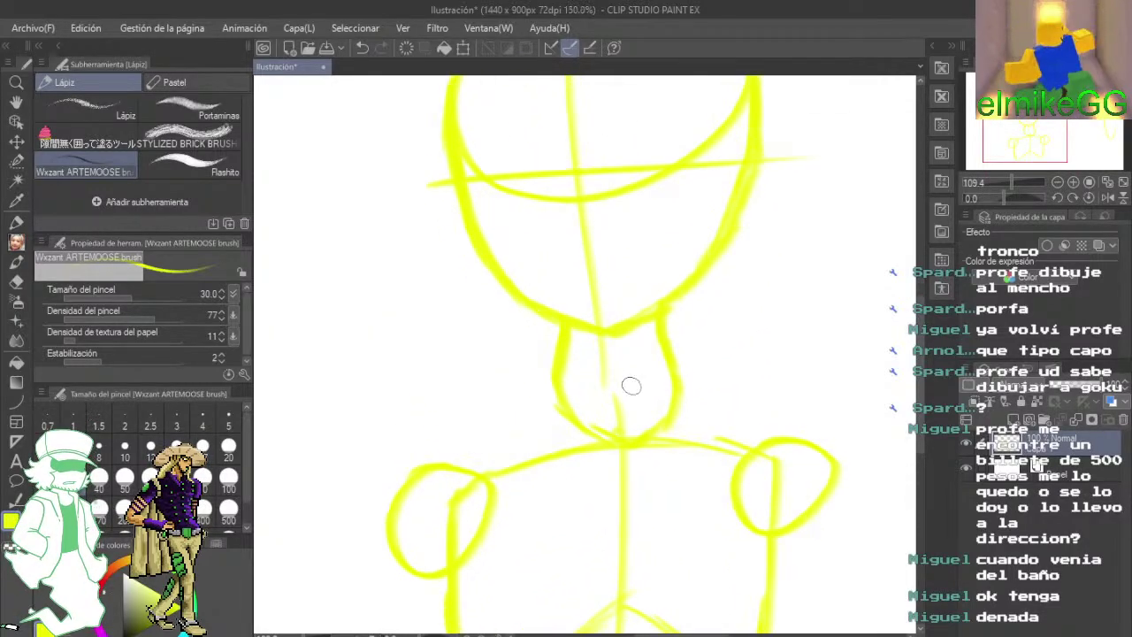
# - Draw the slanted trapezius line from the figure's left-hand shoulder circle up to the side of the neck
pyautogui.scroll(4, 564, 278)
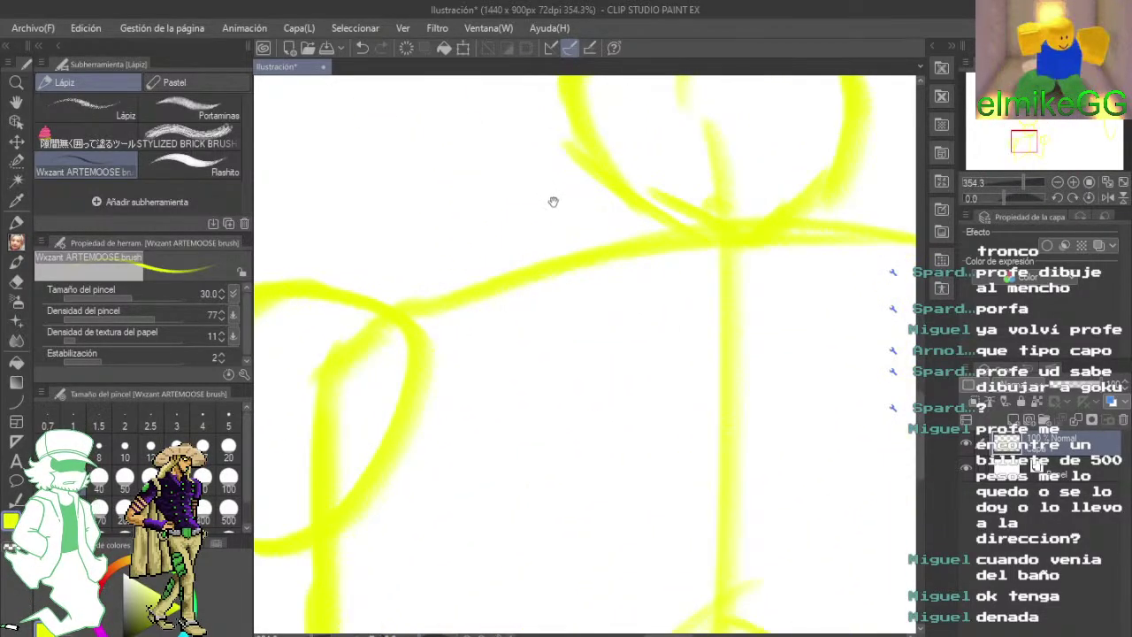
pyautogui.moveTo(553, 202); pyautogui.dragTo(678, 332)
pyautogui.moveTo(561, 395); pyautogui.dragTo(550, 331)
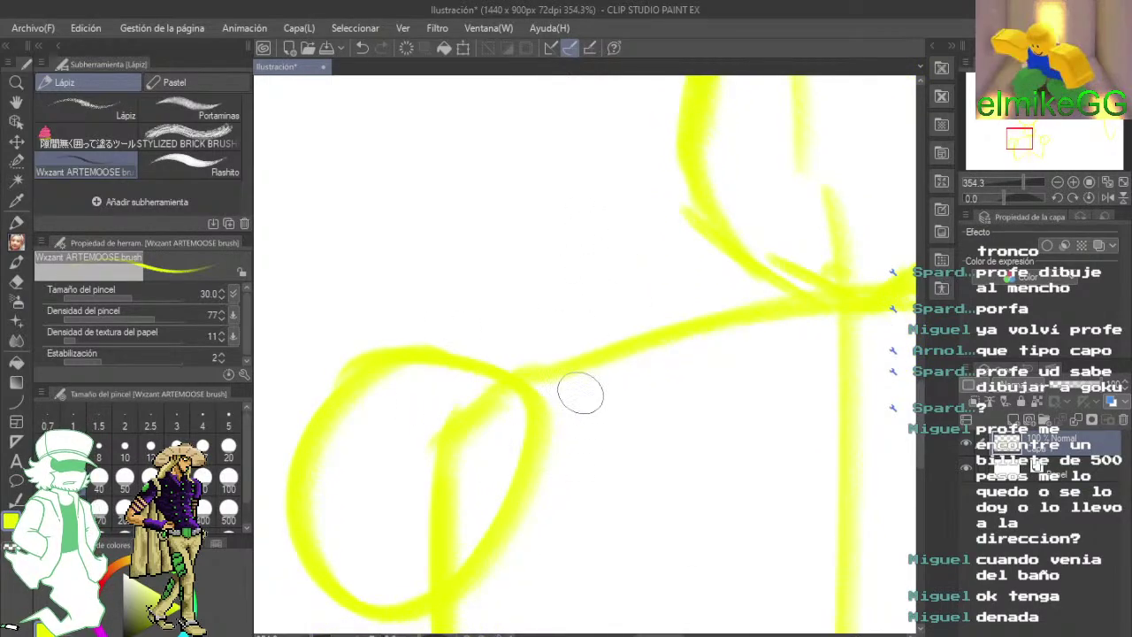
pyautogui.moveTo(612, 428)
pyautogui.mouseDown()
pyautogui.moveTo(523, 296)
pyautogui.moveTo(677, 309)
pyautogui.moveTo(533, 365)
pyautogui.mouseUp()
pyautogui.moveTo(791, 318)
pyautogui.mouseDown()
pyautogui.moveTo(502, 460)
pyautogui.moveTo(737, 413)
pyautogui.mouseUp()
pyautogui.moveTo(643, 269); pyautogui.dragTo(680, 230)
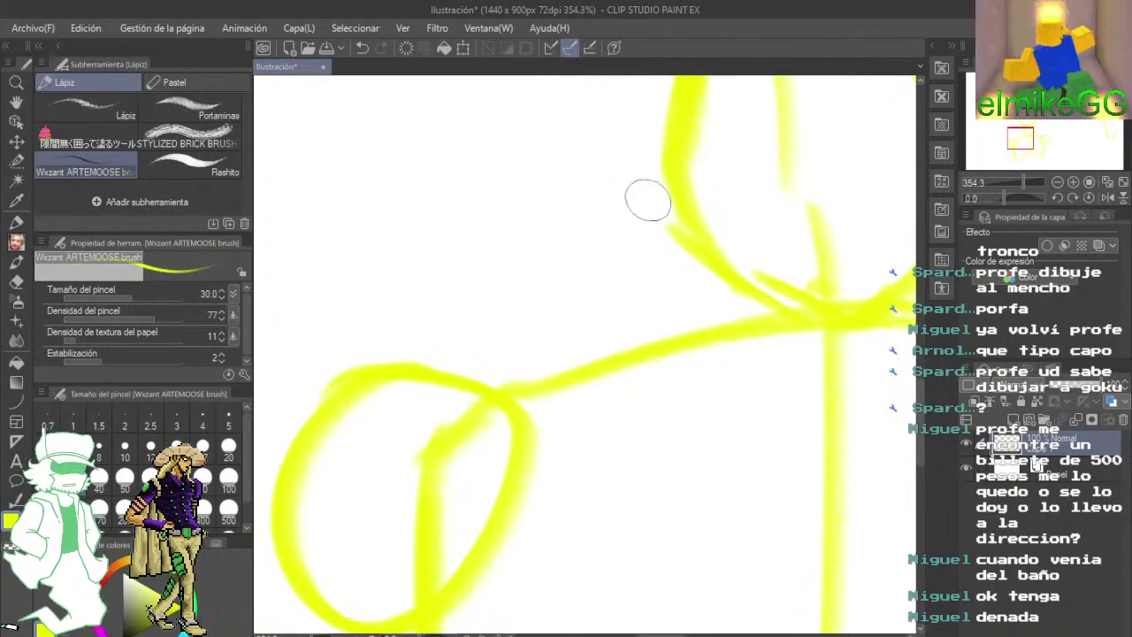
pyautogui.moveTo(450, 419)
pyautogui.mouseDown()
pyautogui.moveTo(665, 195)
pyautogui.moveTo(625, 230)
pyautogui.mouseUp()
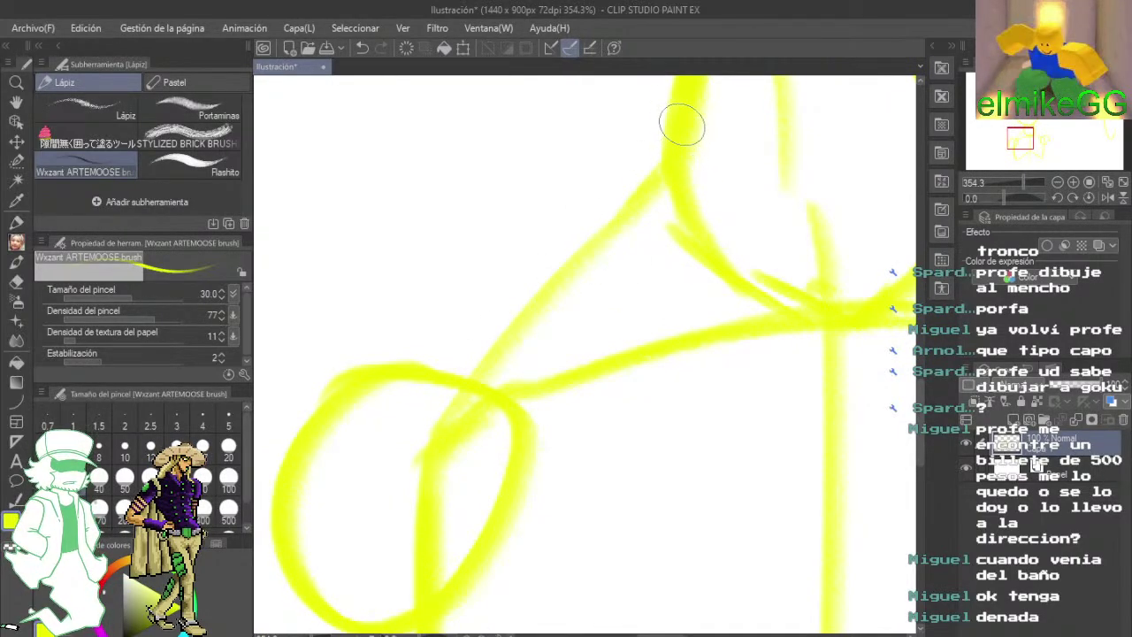
pyautogui.moveTo(617, 135); pyautogui.dragTo(679, 161)
pyautogui.moveTo(379, 425); pyautogui.dragTo(492, 478)
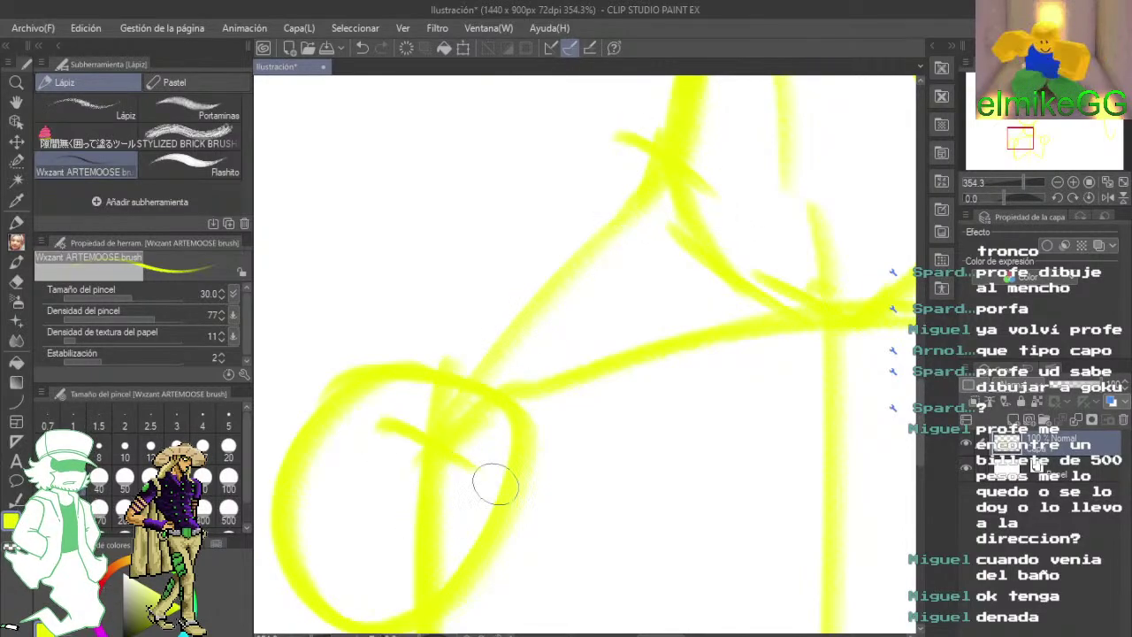
pyautogui.click(364, 50)
pyautogui.click(363, 49)
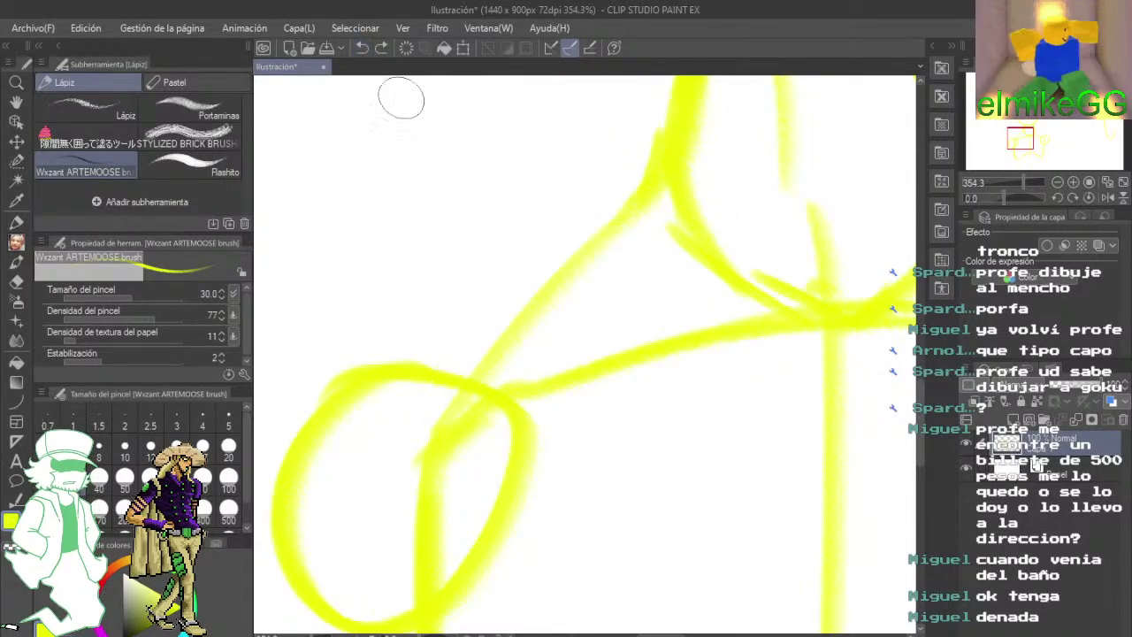
# - Draw the matching slanted trapezius line from the neck's right-hand side down to the opposite shoulder circle
pyautogui.moveTo(573, 283)
pyautogui.mouseDown()
pyautogui.moveTo(495, 268)
pyautogui.moveTo(457, 207)
pyautogui.mouseUp()
pyautogui.moveTo(552, 198); pyautogui.dragTo(158, 270)
pyautogui.moveTo(458, 165); pyautogui.dragTo(697, 369)
pyautogui.moveTo(551, 299); pyautogui.dragTo(752, 342)
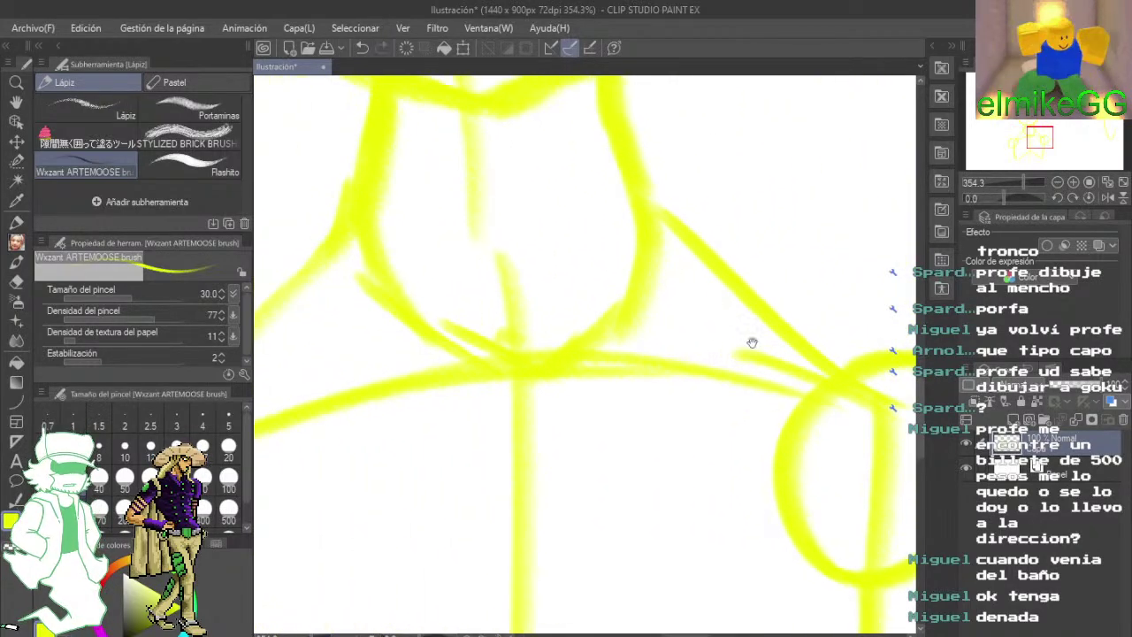
# - Add a new raster layer above the sketch layer
pyautogui.scroll(-5, 752, 342)
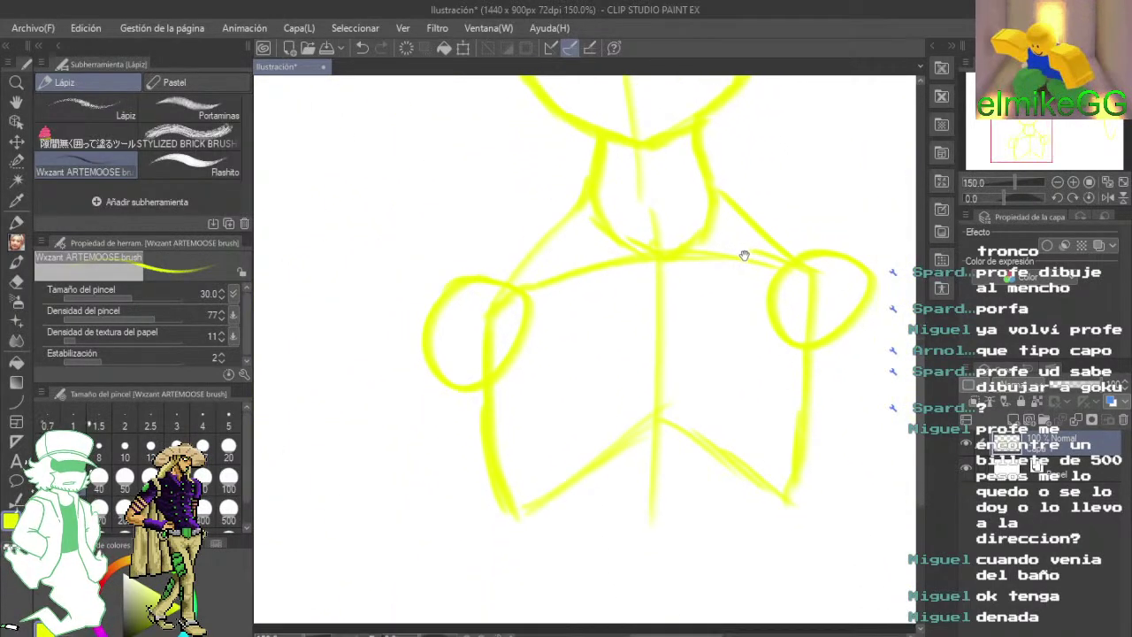
pyautogui.scroll(-3, 632, 358)
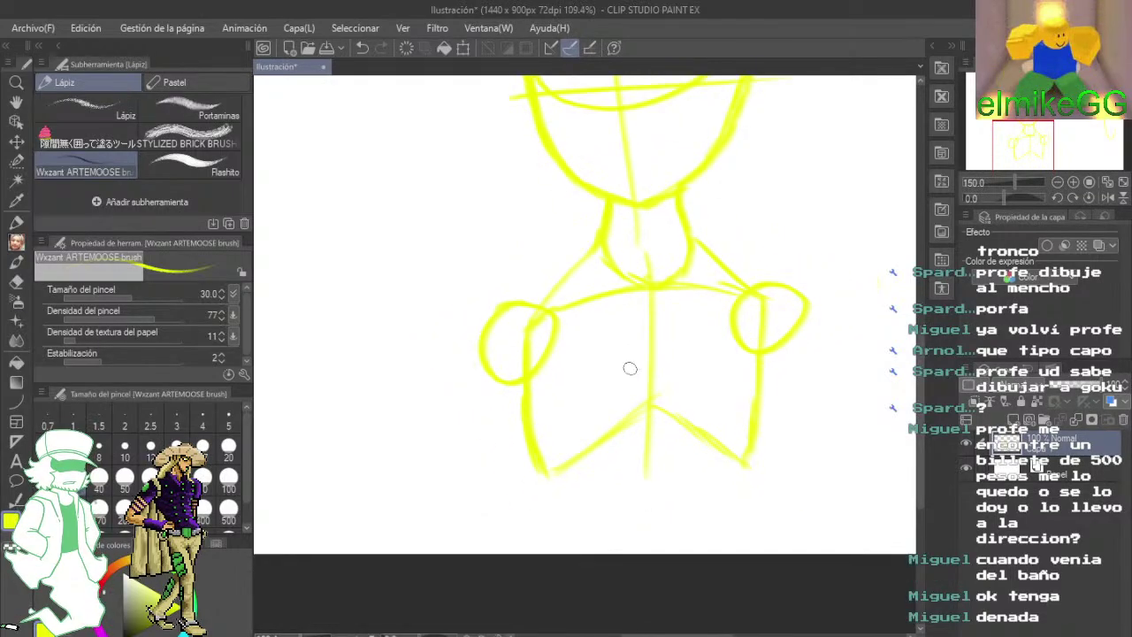
pyautogui.scroll(-1, 674, 391)
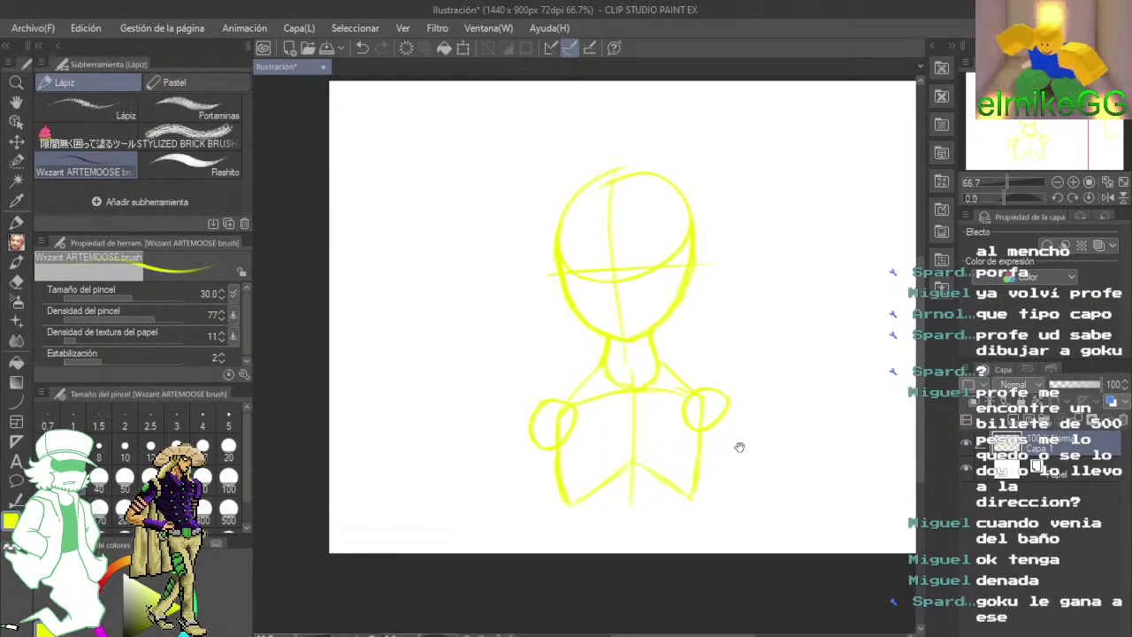
pyautogui.moveTo(740, 447); pyautogui.dragTo(647, 389)
pyautogui.click(1019, 424)
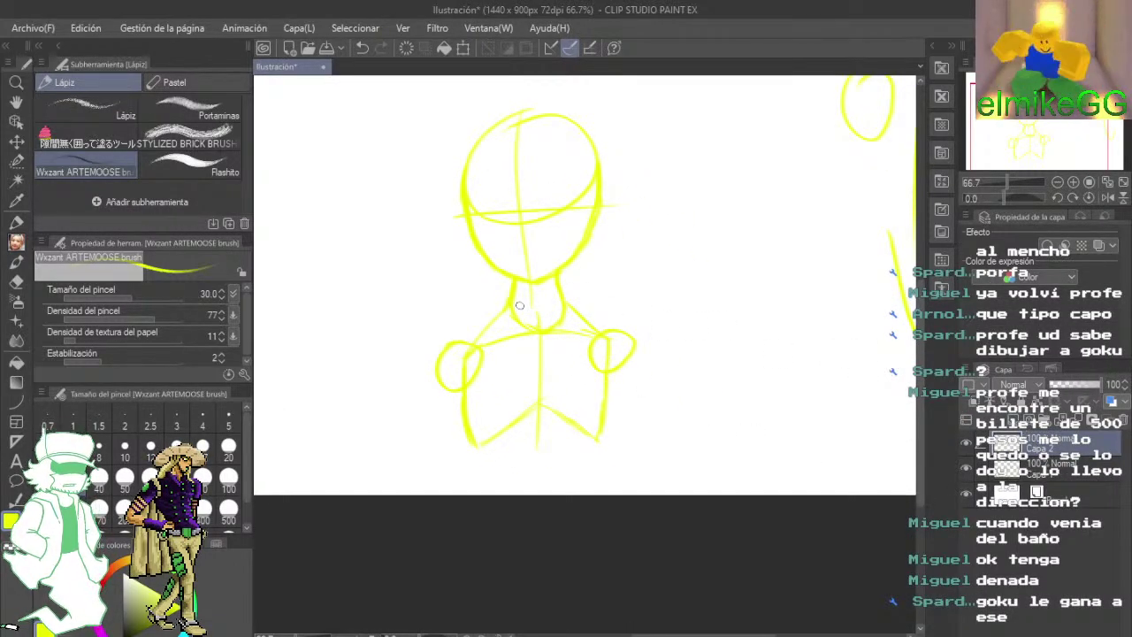
pyautogui.scroll(2, 503, 416)
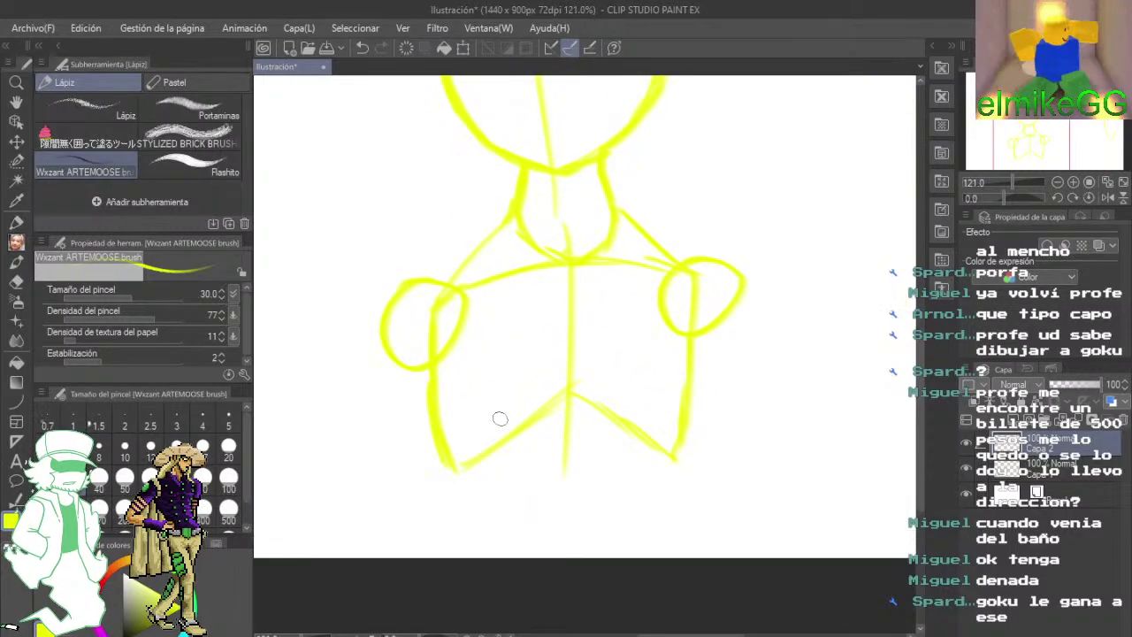
pyautogui.scroll(-2, 498, 417)
# - Move the whole sketch on layer Capa 1 higher on the canvas with the Transform tool and accept it
pyautogui.click(1039, 471)
pyautogui.moveTo(880, 382); pyautogui.dragTo(885, 509)
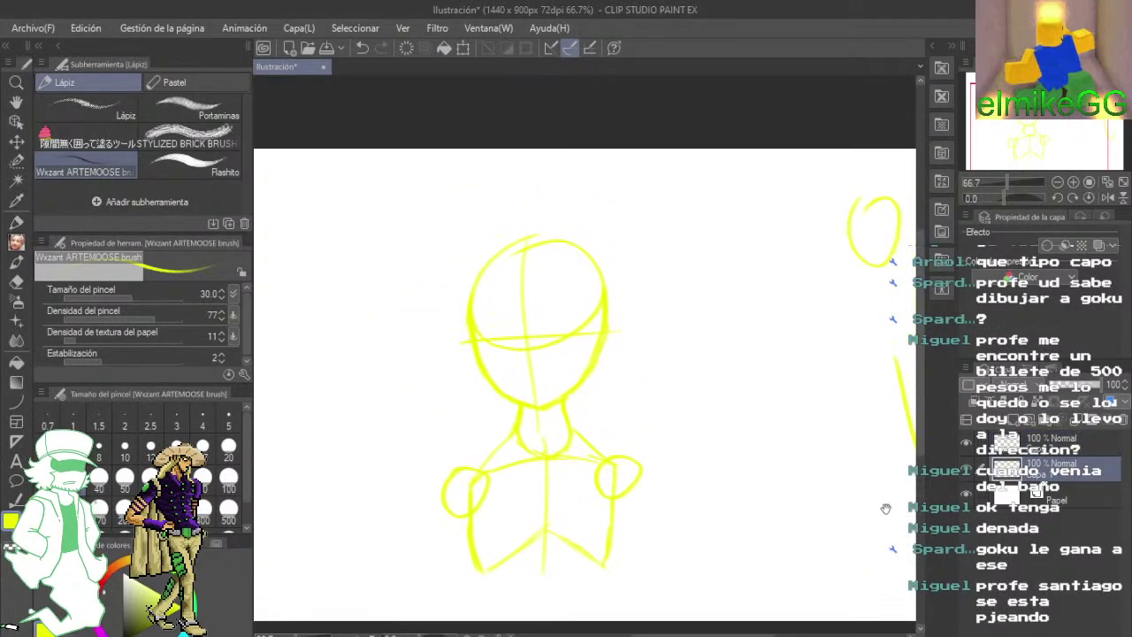
pyautogui.click(458, 49)
pyautogui.moveTo(677, 307)
pyautogui.mouseDown()
pyautogui.moveTo(555, 272)
pyautogui.moveTo(587, 298)
pyautogui.moveTo(646, 259)
pyautogui.mouseUp()
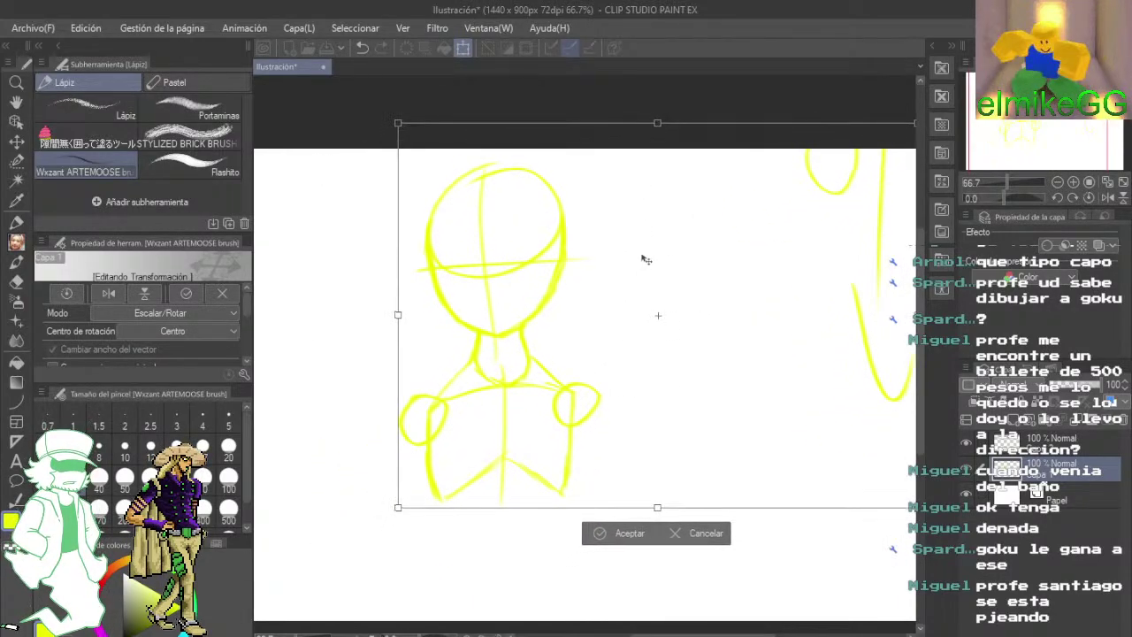
pyautogui.click(627, 534)
# - Sketch the pelvis block below the torso with a curved upper edge and two sides running down to the canvas edge
pyautogui.scroll(4, 518, 525)
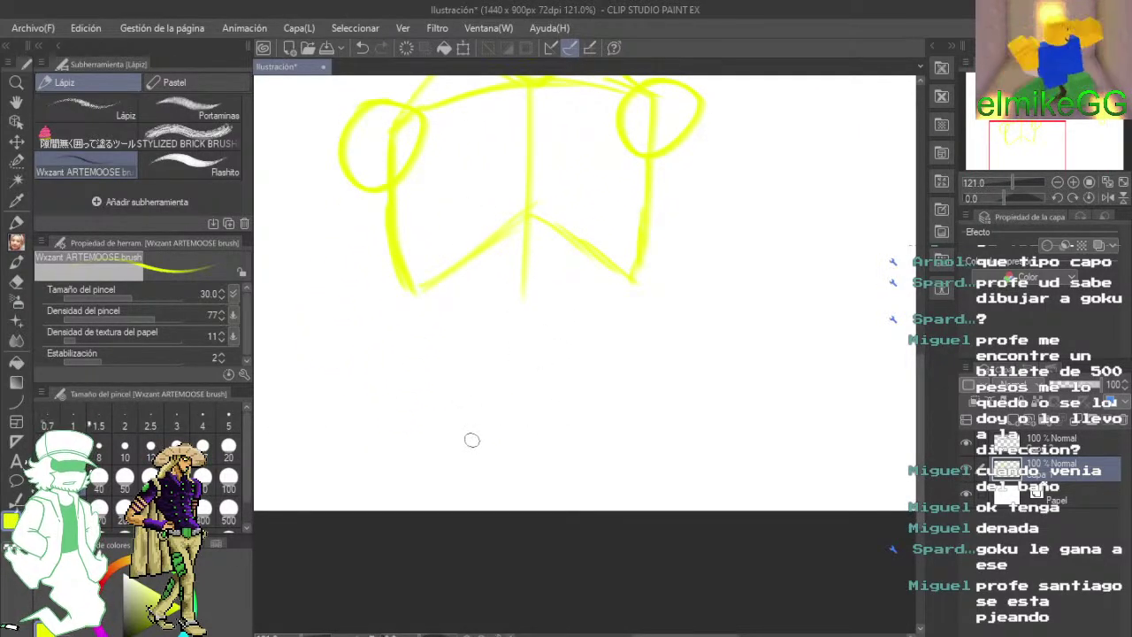
pyautogui.moveTo(446, 429)
pyautogui.mouseDown()
pyautogui.moveTo(528, 433)
pyautogui.moveTo(629, 404)
pyautogui.mouseUp()
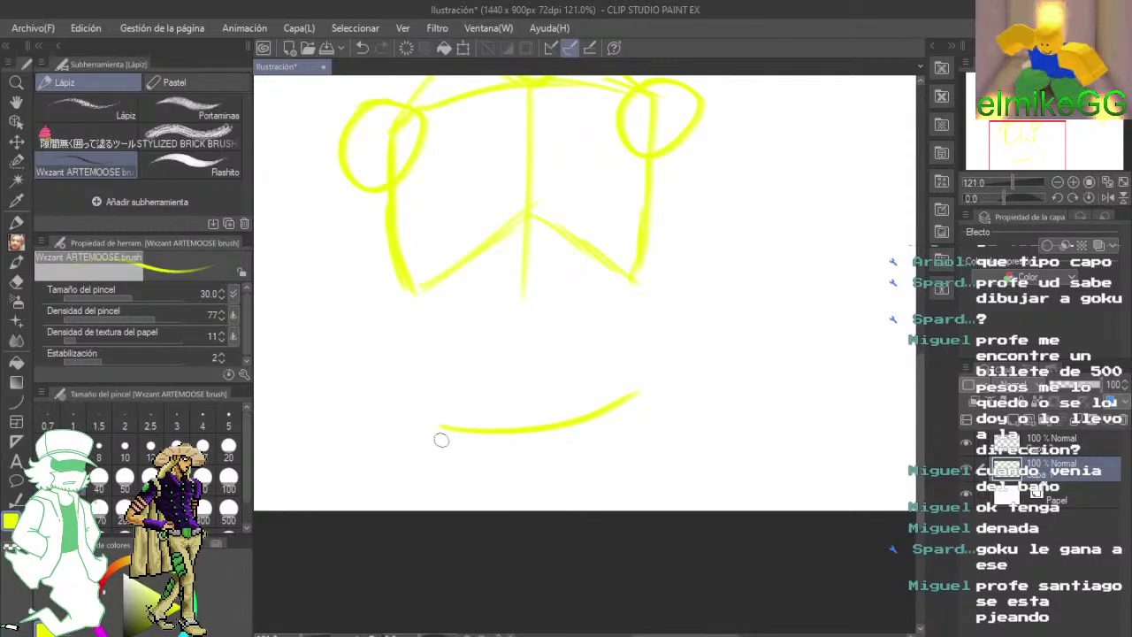
pyautogui.moveTo(437, 424); pyautogui.dragTo(443, 515)
pyautogui.moveTo(627, 400); pyautogui.dragTo(637, 515)
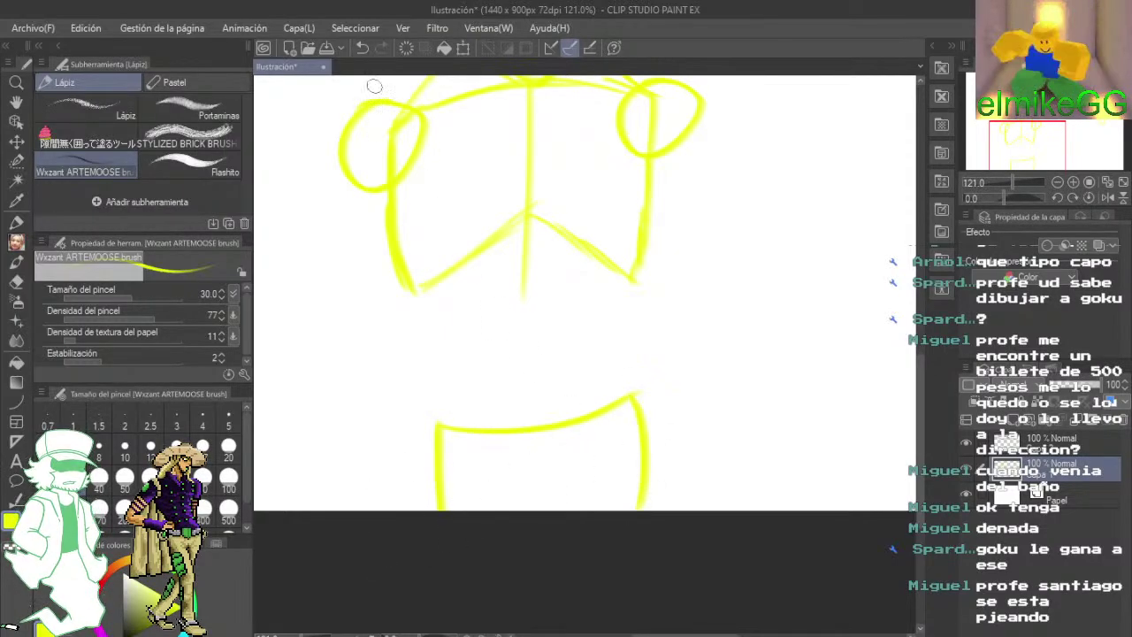
# - Sketch a downward-pointing pentagon in the blank area beside the figure as a sample pelvis shape
pyautogui.moveTo(730, 325); pyautogui.dragTo(452, 348)
pyautogui.moveTo(594, 346); pyautogui.dragTo(776, 344)
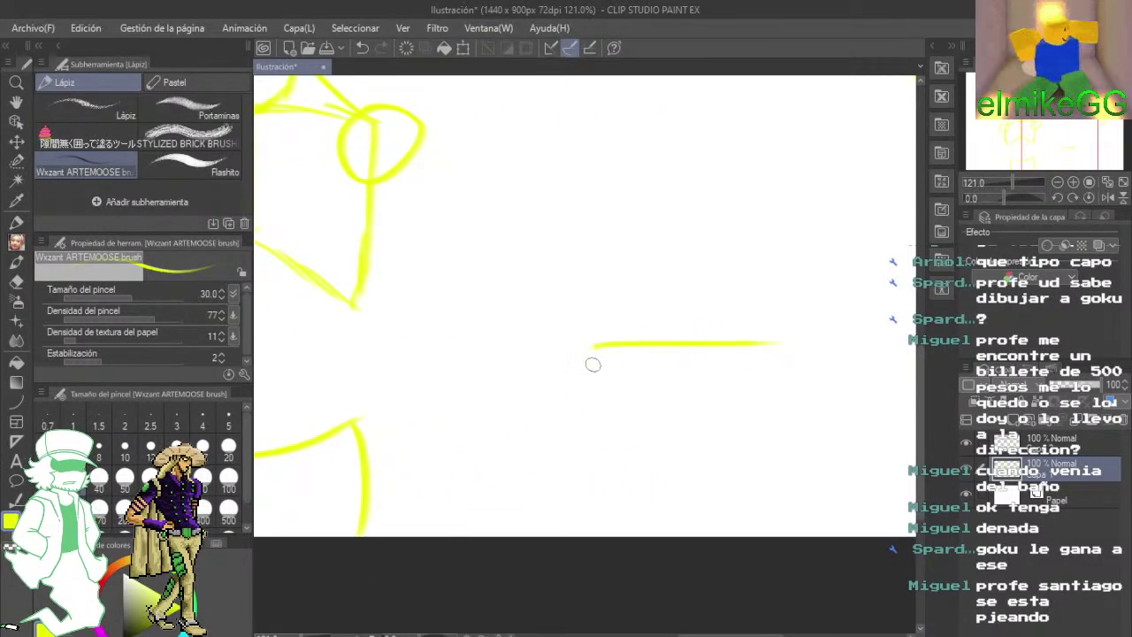
pyautogui.moveTo(595, 345)
pyautogui.mouseDown()
pyautogui.moveTo(607, 412)
pyautogui.moveTo(665, 468)
pyautogui.moveTo(772, 371)
pyautogui.moveTo(735, 417)
pyautogui.mouseUp()
pyautogui.moveTo(639, 462)
pyautogui.mouseDown()
pyautogui.moveTo(809, 452)
pyautogui.moveTo(887, 462)
pyautogui.moveTo(761, 422)
pyautogui.mouseUp()
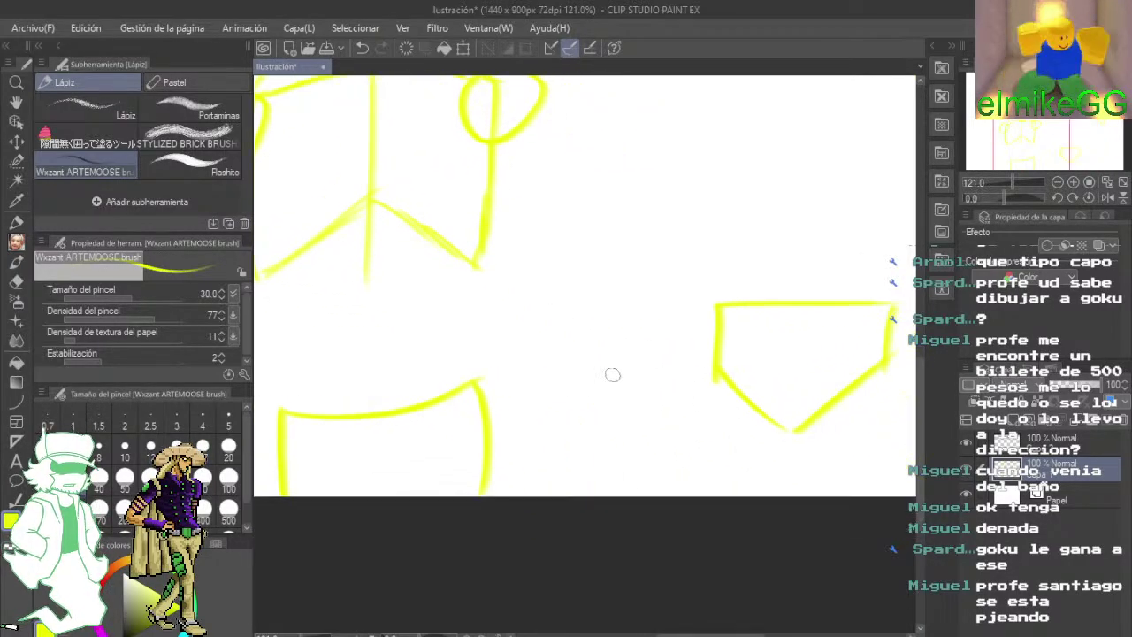
# - Erase the sample pentagon beside the figure with the Más fuerte eraser
pyautogui.moveTo(717, 303)
pyautogui.mouseDown()
pyautogui.moveTo(616, 472)
pyautogui.moveTo(669, 401)
pyautogui.mouseUp()
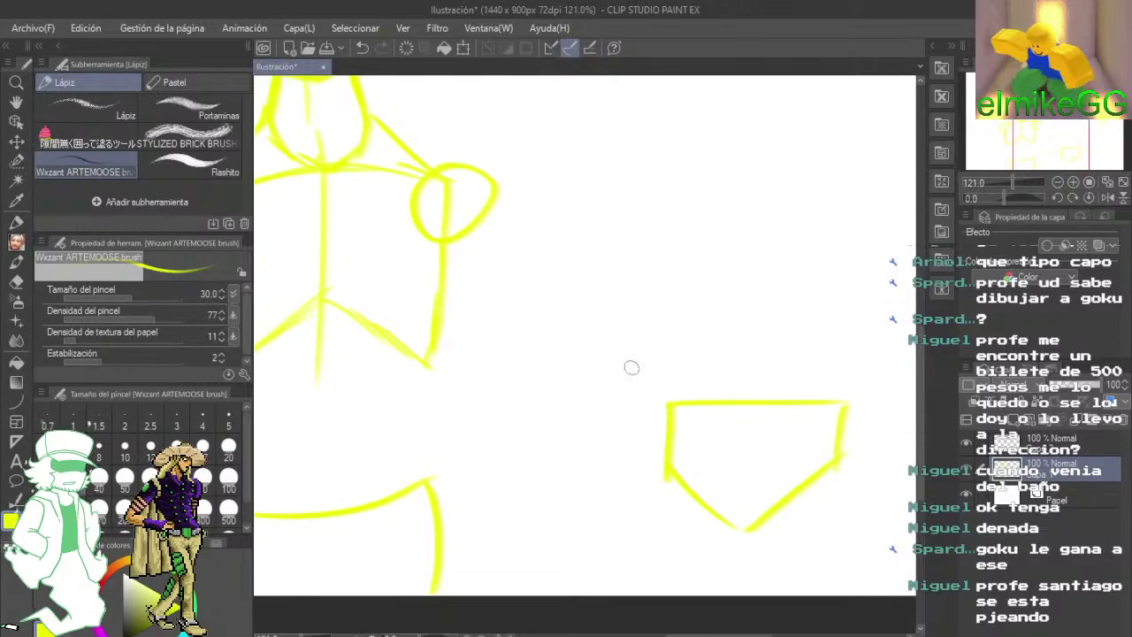
pyautogui.click(16, 281)
pyautogui.moveTo(758, 480); pyautogui.dragTo(732, 416)
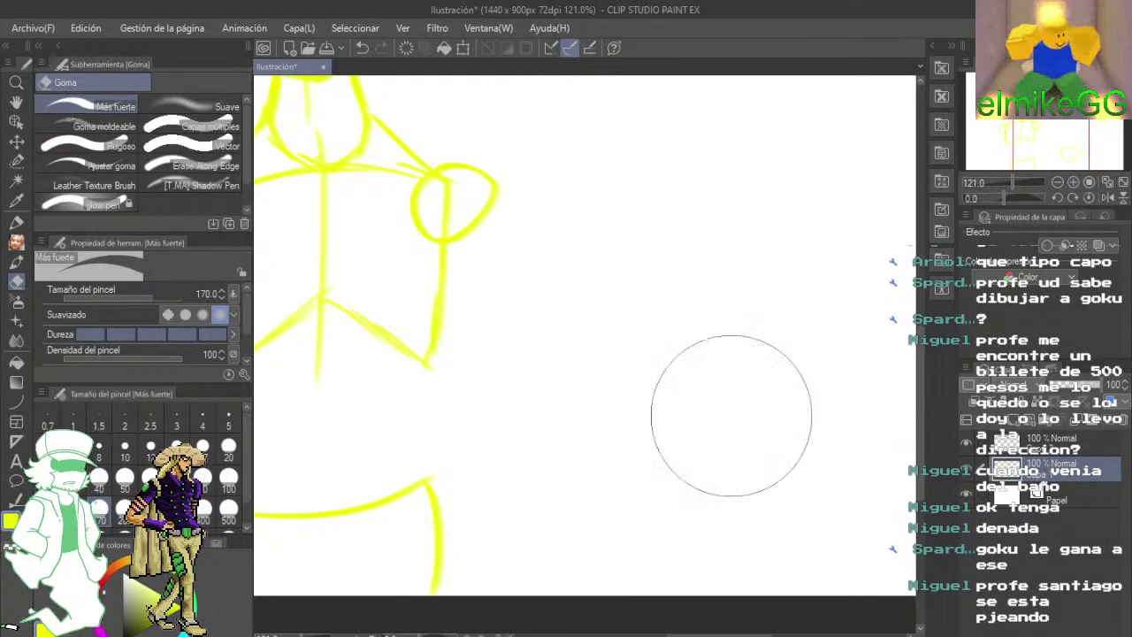
pyautogui.moveTo(464, 428)
pyautogui.mouseDown()
pyautogui.moveTo(722, 442)
pyautogui.moveTo(819, 486)
pyautogui.moveTo(759, 433)
pyautogui.mouseUp()
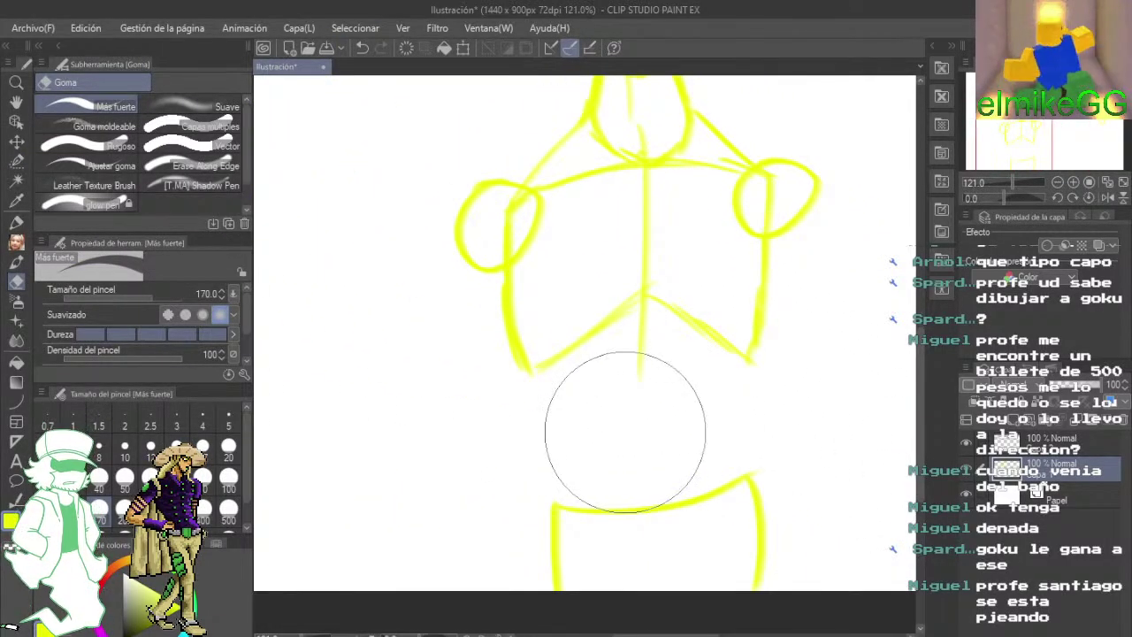
# - Select the pelvis block with Lápiz de selección, transform it to be slightly larger, reposition it under the torso, accept and deselect
pyautogui.click(16, 161)
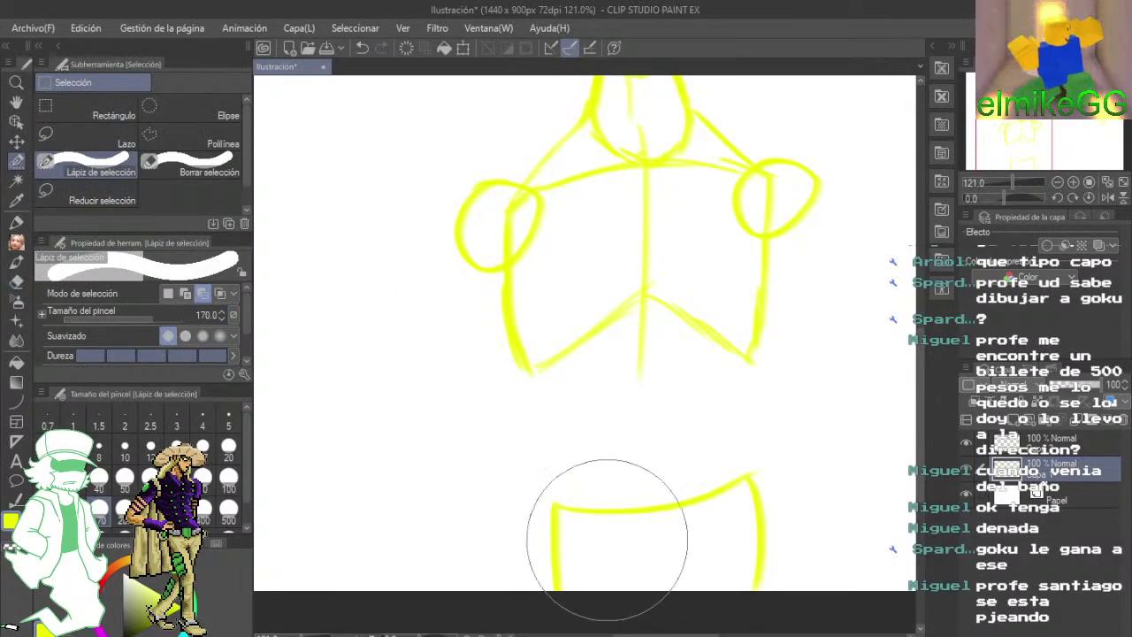
pyautogui.moveTo(606, 539); pyautogui.dragTo(758, 538)
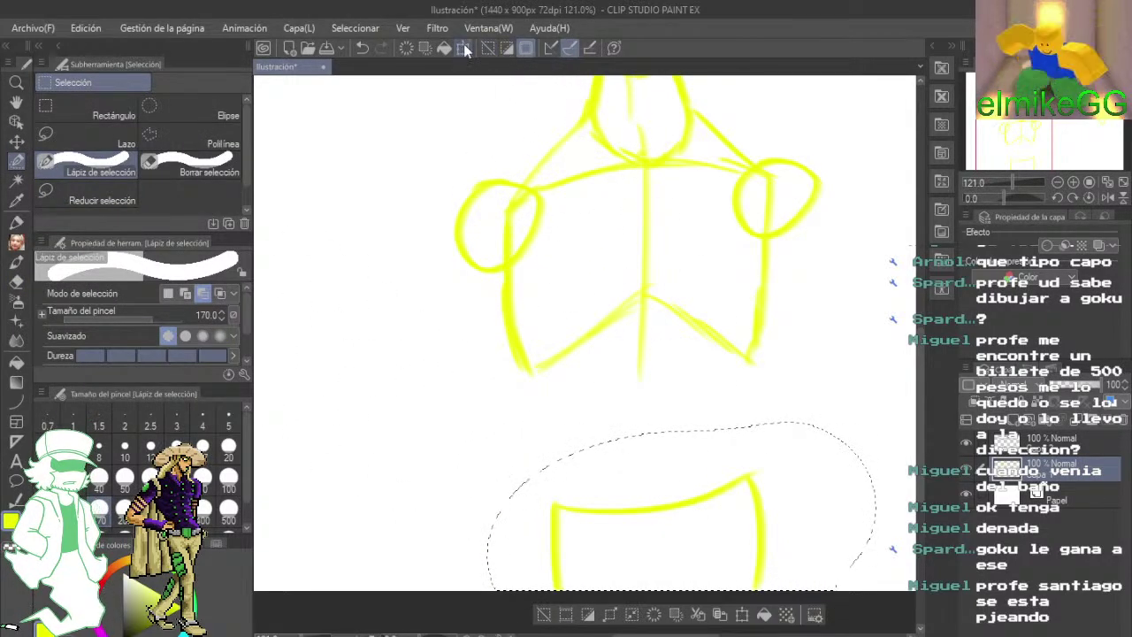
pyautogui.click(462, 49)
pyautogui.moveTo(890, 421); pyautogui.dragTo(904, 409)
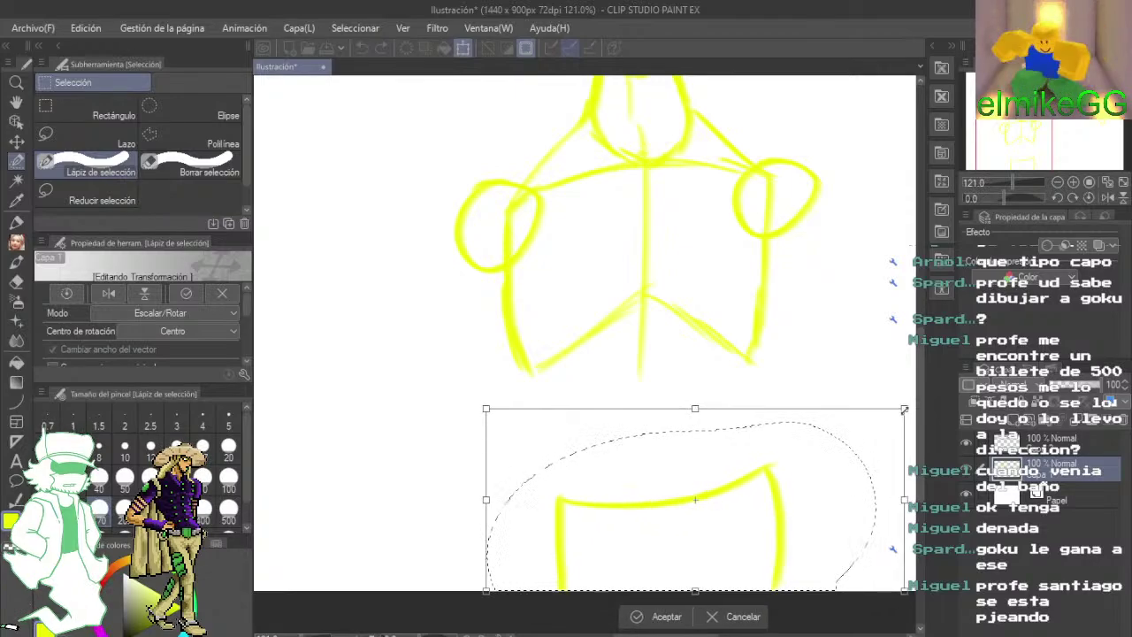
pyautogui.moveTo(832, 497); pyautogui.dragTo(817, 500)
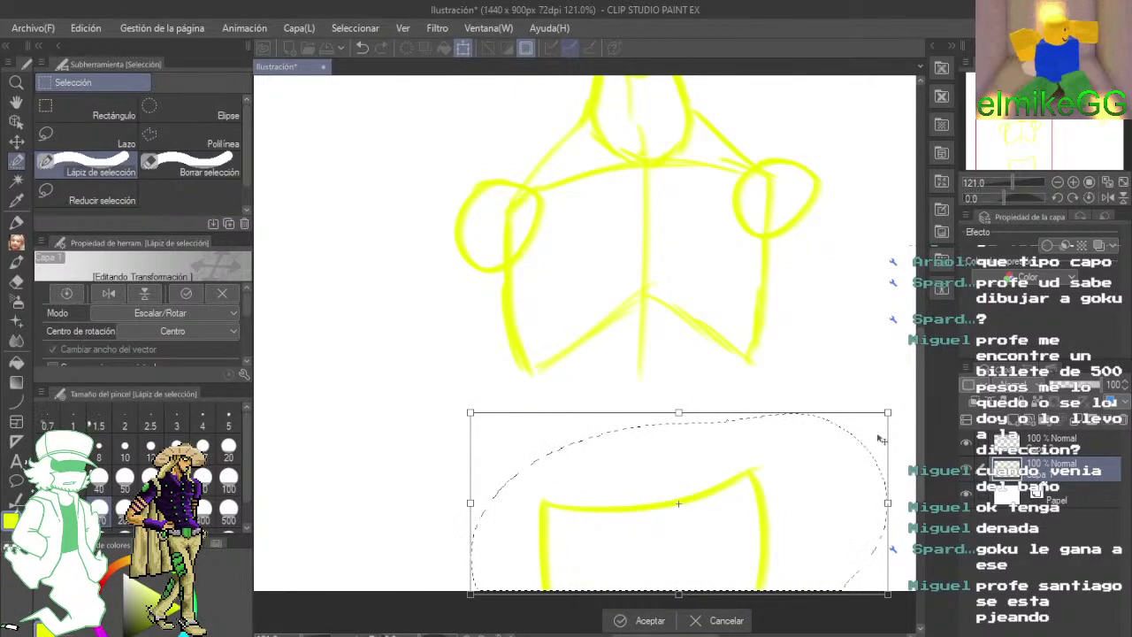
pyautogui.moveTo(892, 412); pyautogui.dragTo(912, 404)
pyautogui.moveTo(841, 479); pyautogui.dragTo(832, 488)
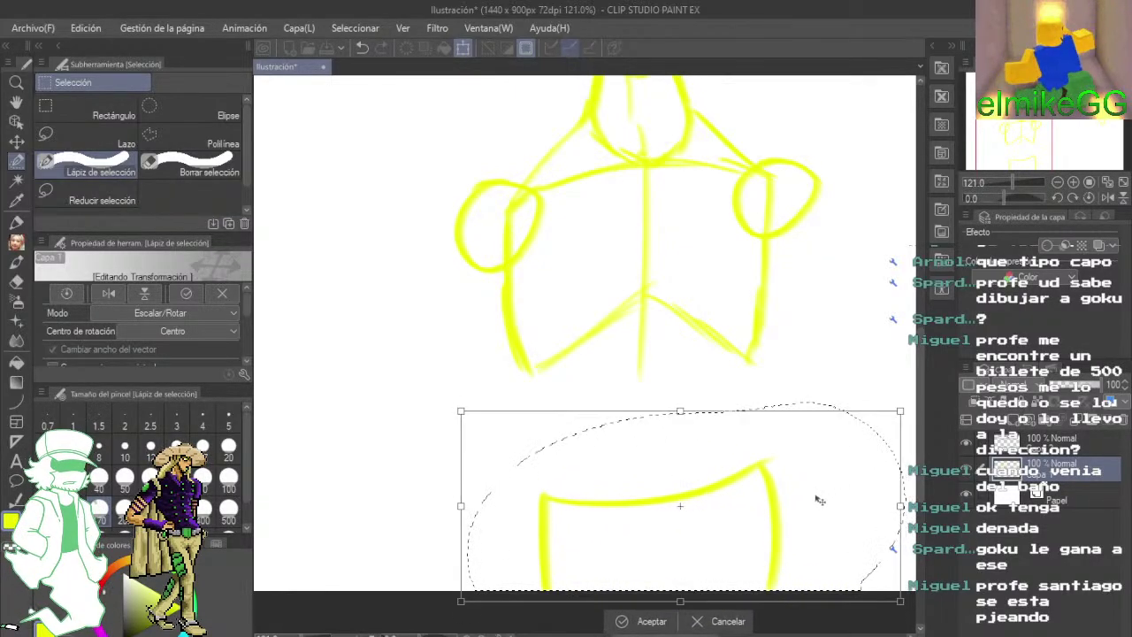
pyautogui.click(650, 622)
pyautogui.moveTo(619, 533)
pyautogui.mouseDown()
pyautogui.moveTo(887, 492)
pyautogui.moveTo(742, 544)
pyautogui.mouseUp()
pyautogui.click(99, 113)
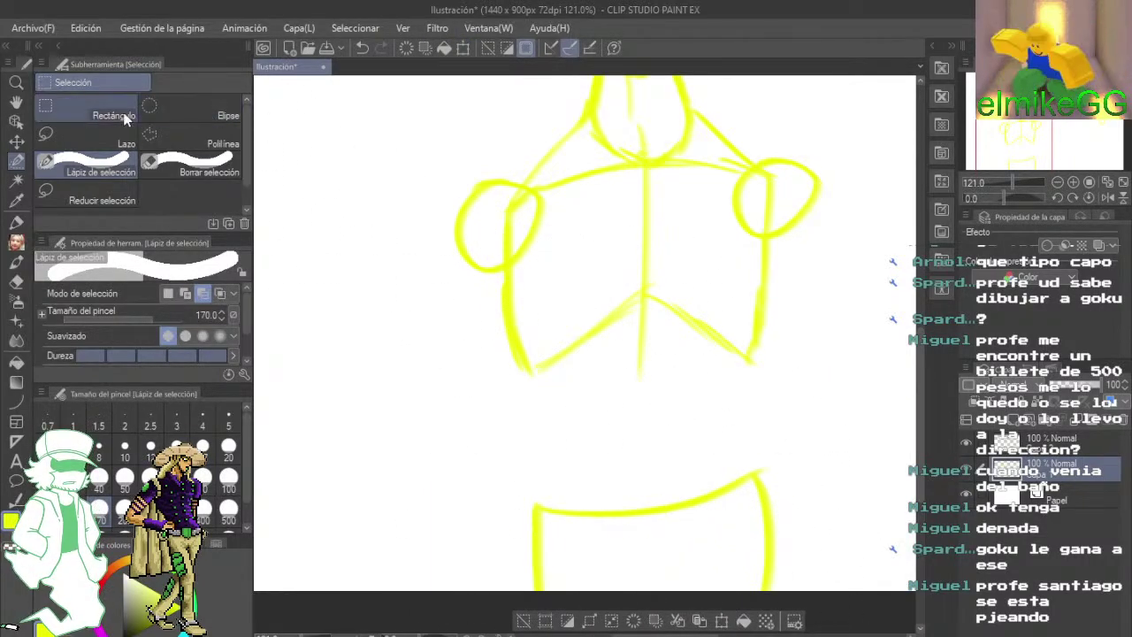
pyautogui.click(317, 163)
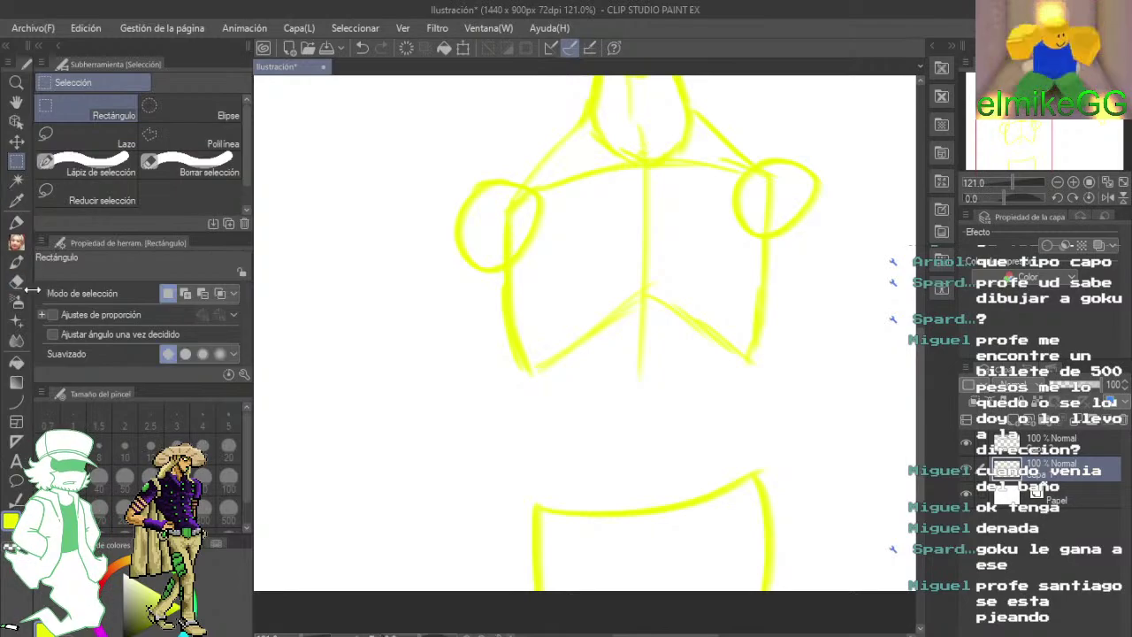
# - Sketch both inward-curving sides of the waist between the ribcage and pelvis with the Wxzant ARTEMOOSE pencil at size 30
pyautogui.click(16, 221)
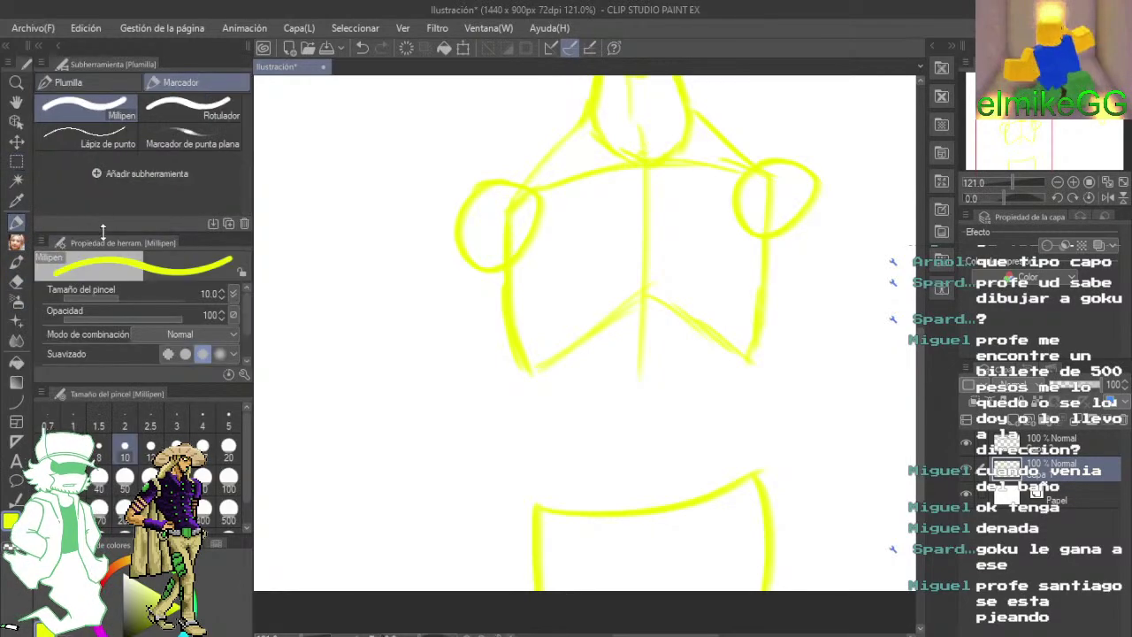
pyautogui.click(16, 261)
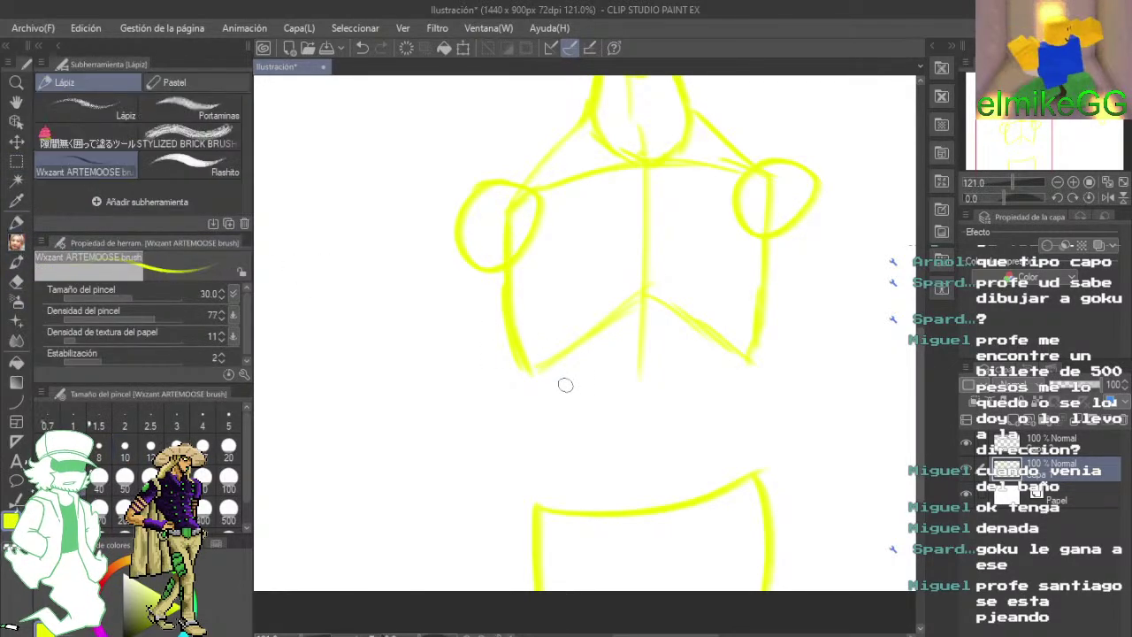
pyautogui.scroll(5, 594, 320)
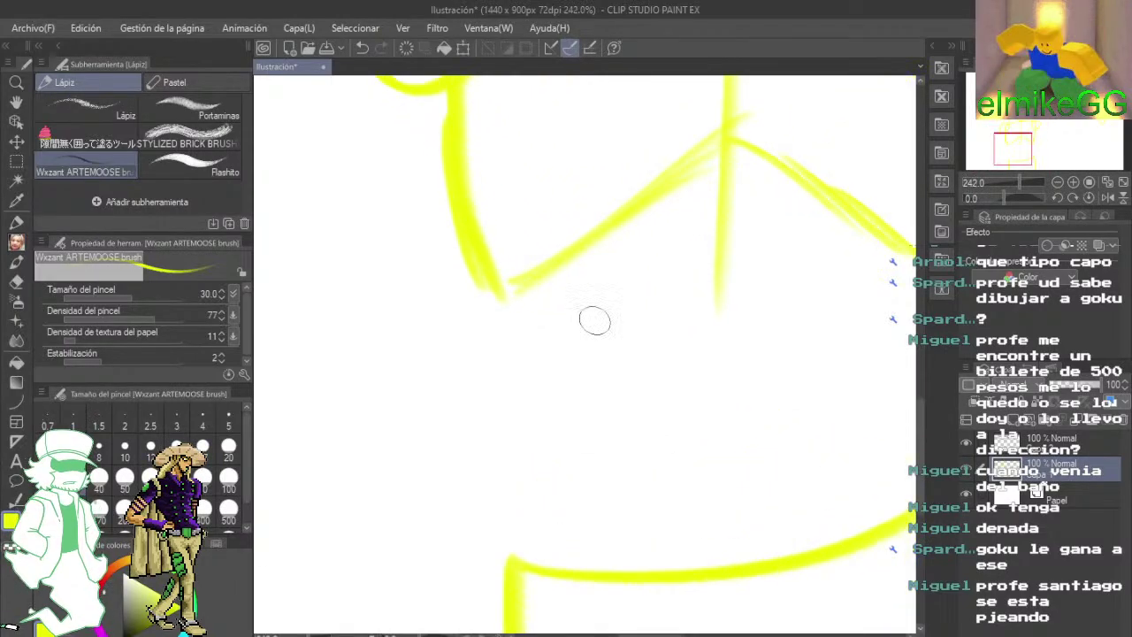
pyautogui.moveTo(594, 320); pyautogui.dragTo(591, 298)
pyautogui.moveTo(497, 285)
pyautogui.mouseDown()
pyautogui.moveTo(529, 403)
pyautogui.moveTo(511, 495)
pyautogui.mouseUp()
pyautogui.moveTo(708, 412)
pyautogui.mouseDown()
pyautogui.moveTo(604, 473)
pyautogui.moveTo(561, 377)
pyautogui.mouseUp()
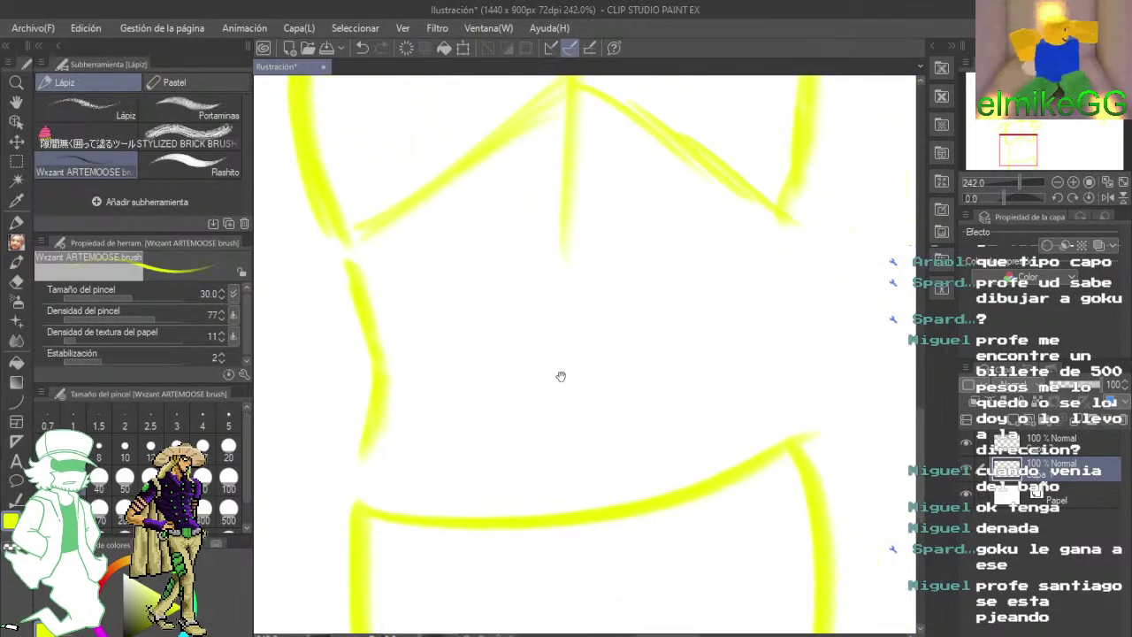
pyautogui.moveTo(781, 231)
pyautogui.mouseDown()
pyautogui.moveTo(771, 273)
pyautogui.moveTo(773, 405)
pyautogui.mouseUp()
pyautogui.moveTo(731, 368); pyautogui.dragTo(830, 355)
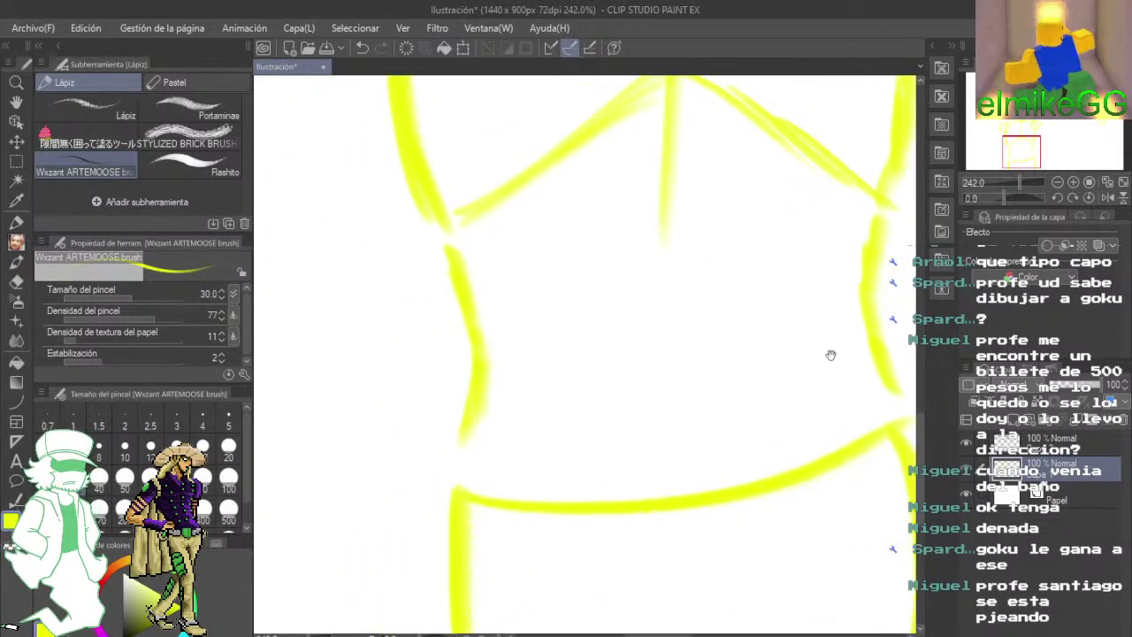
# - Sketch curved guide arrows outside both sides of the waist and crossed marks on the left rib and pelvis corners
pyautogui.moveTo(374, 267); pyautogui.dragTo(332, 447)
pyautogui.moveTo(483, 430); pyautogui.dragTo(337, 394)
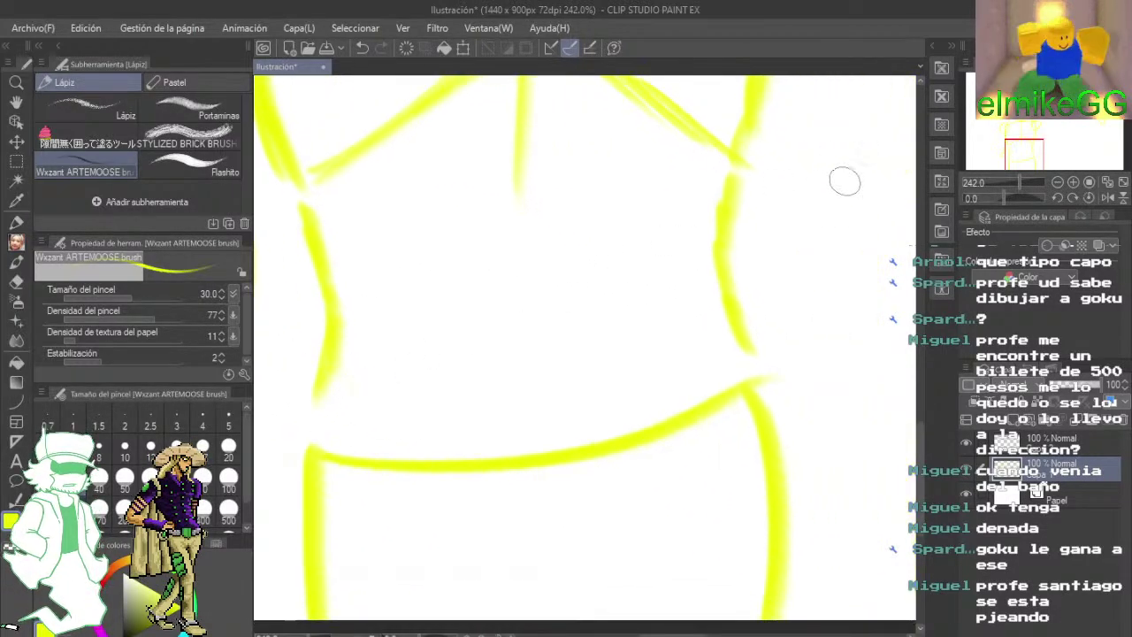
pyautogui.moveTo(771, 205); pyautogui.dragTo(820, 292)
pyautogui.moveTo(678, 220); pyautogui.dragTo(790, 370)
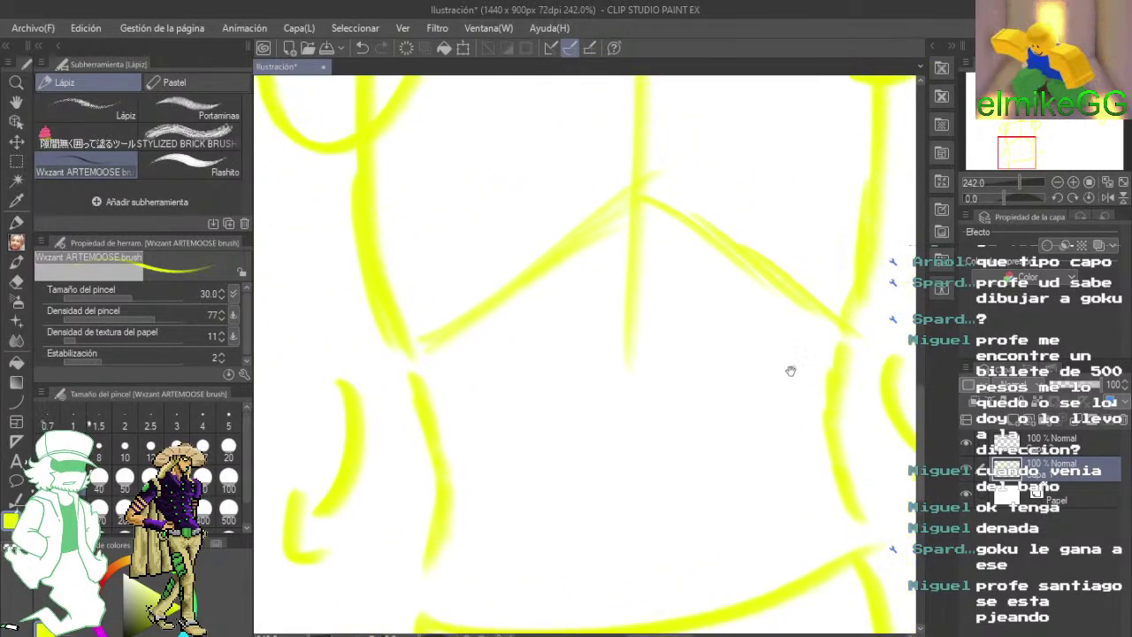
pyautogui.moveTo(427, 312); pyautogui.dragTo(380, 387)
pyautogui.moveTo(391, 333); pyautogui.dragTo(445, 360)
pyautogui.moveTo(500, 412); pyautogui.dragTo(496, 262)
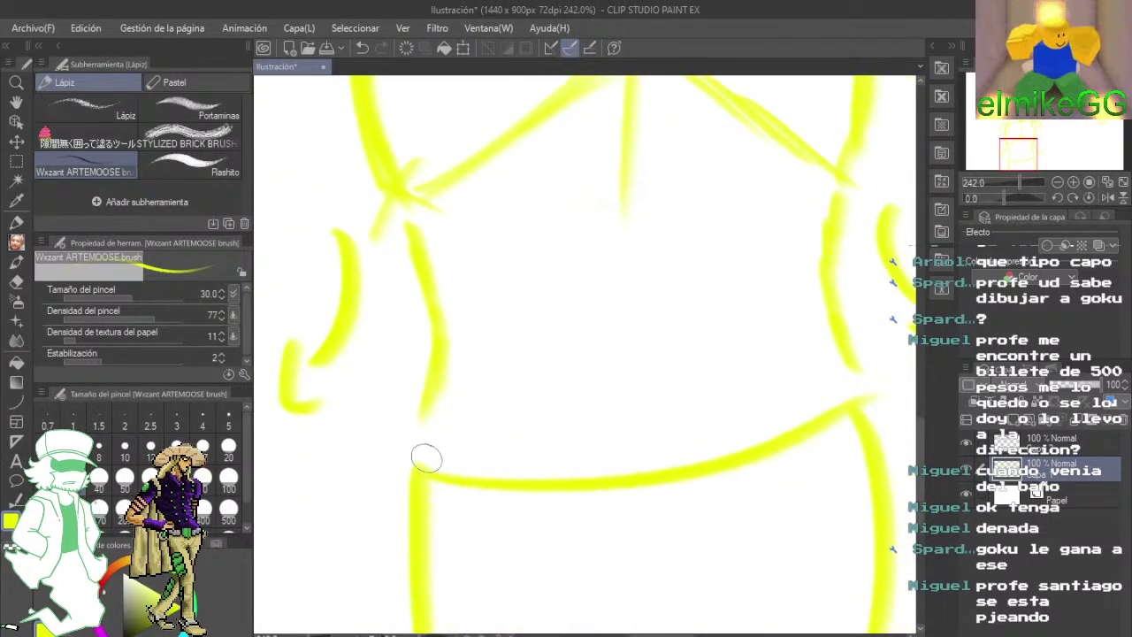
pyautogui.moveTo(389, 458); pyautogui.dragTo(469, 511)
pyautogui.moveTo(452, 431)
pyautogui.mouseDown()
pyautogui.moveTo(488, 430)
pyautogui.moveTo(453, 439)
pyautogui.mouseUp()
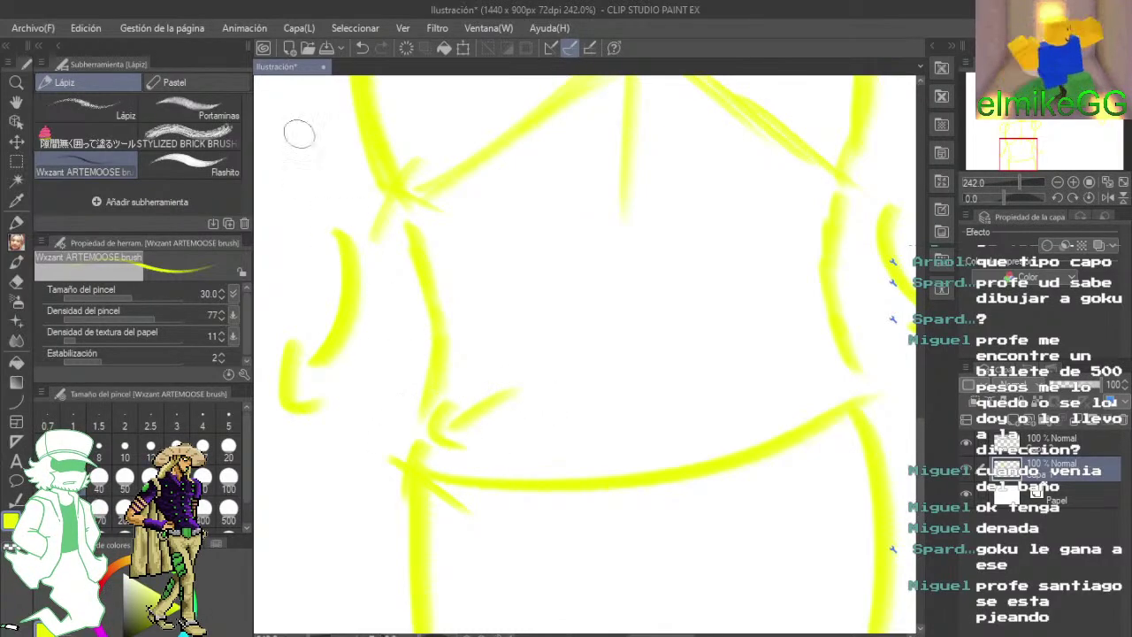
# - Undo the guide arrows and corner marks drawn around the waist, keeping the two waist lines
pyautogui.click(364, 49)
pyautogui.click(365, 49)
pyautogui.click(364, 48)
pyautogui.click(364, 49)
pyautogui.click(364, 49)
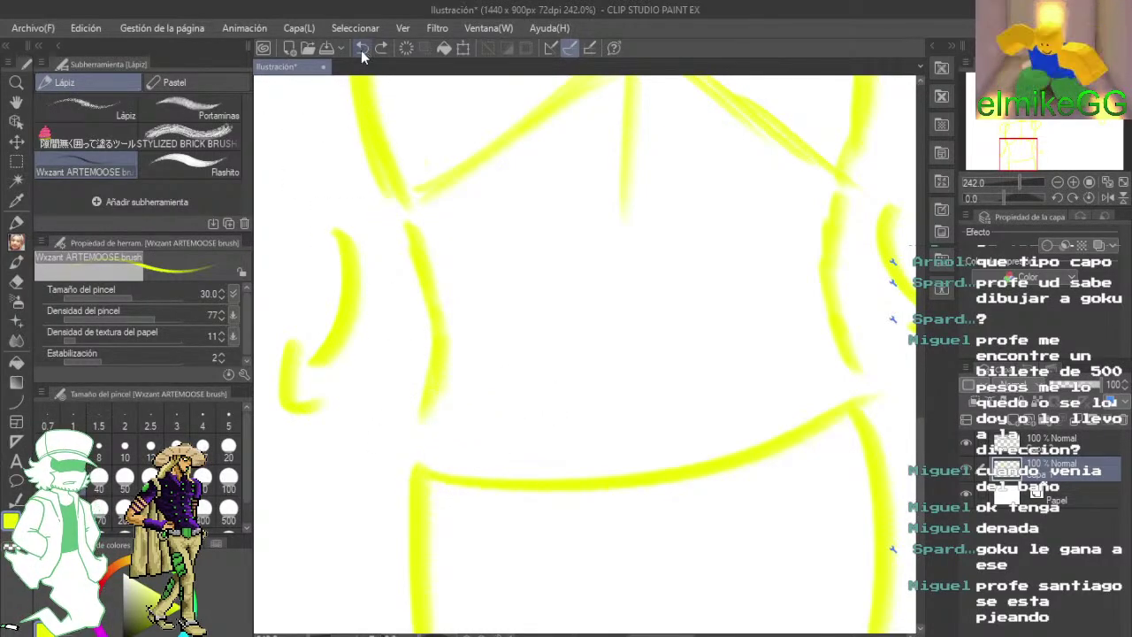
pyautogui.click(367, 49)
pyautogui.click(367, 49)
pyautogui.click(367, 48)
pyautogui.click(367, 48)
pyautogui.moveTo(563, 224)
pyautogui.mouseDown()
pyautogui.moveTo(369, 224)
pyautogui.moveTo(566, 433)
pyautogui.mouseUp()
pyautogui.scroll(-4, 393, 230)
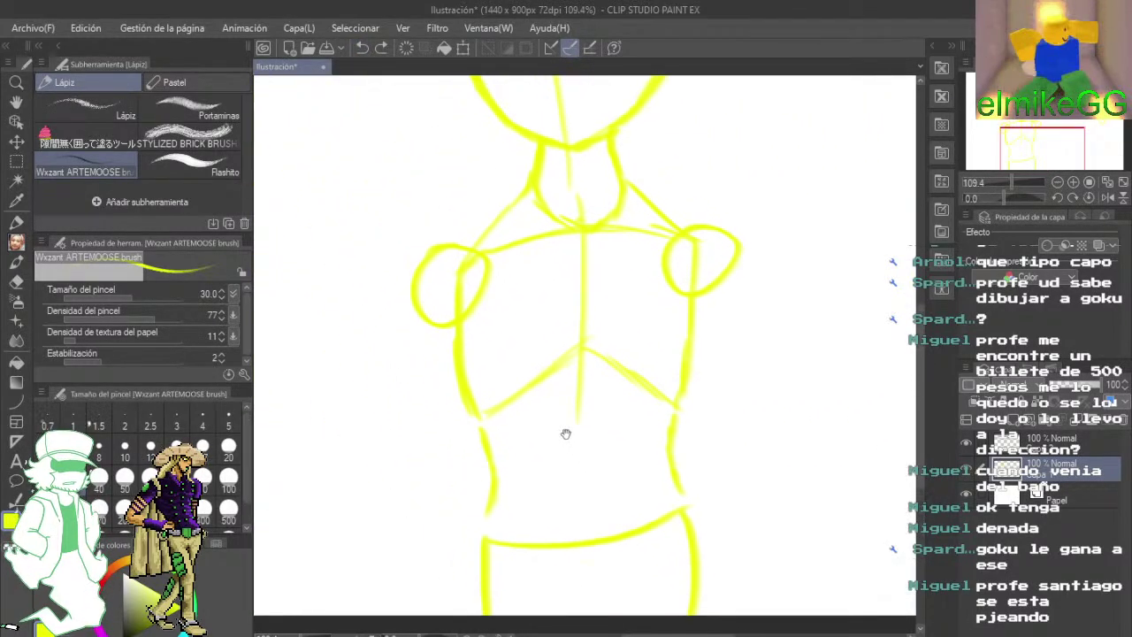
# - Make layer Capa 2 active and set the pencil colour to black for outlining the head
pyautogui.scroll(1, 661, 485)
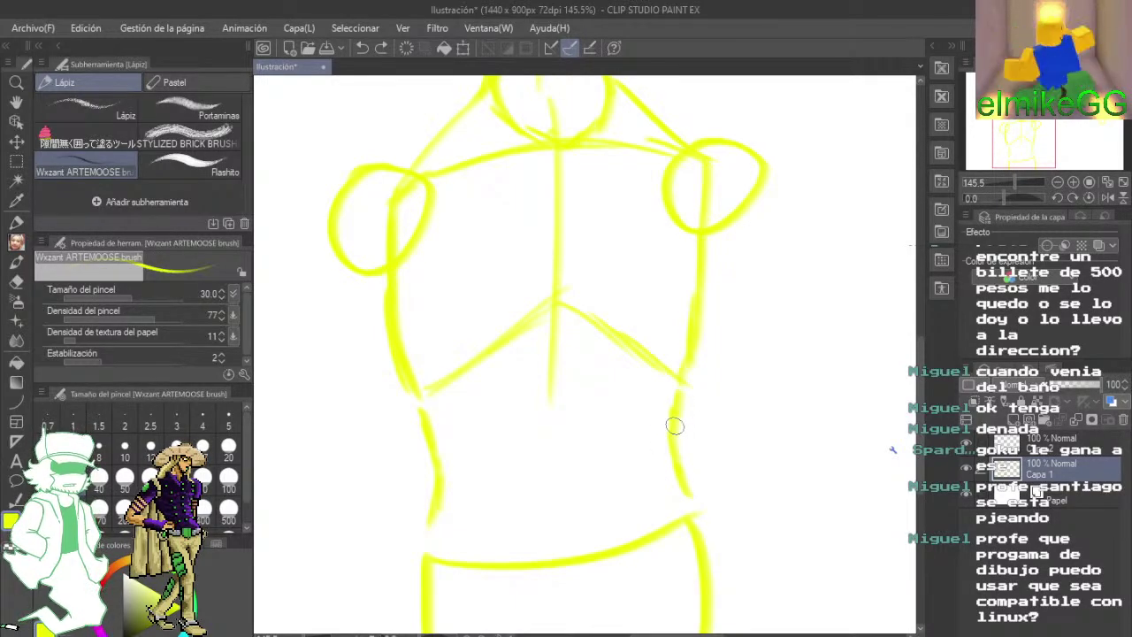
pyautogui.scroll(-2, 671, 428)
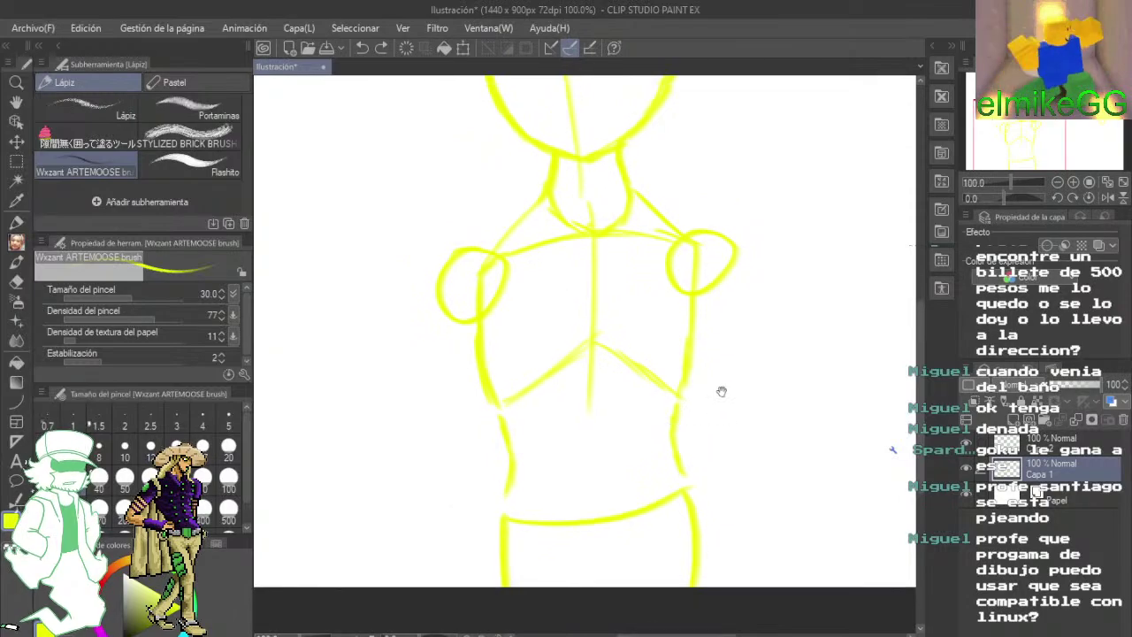
pyautogui.moveTo(720, 392); pyautogui.dragTo(745, 504)
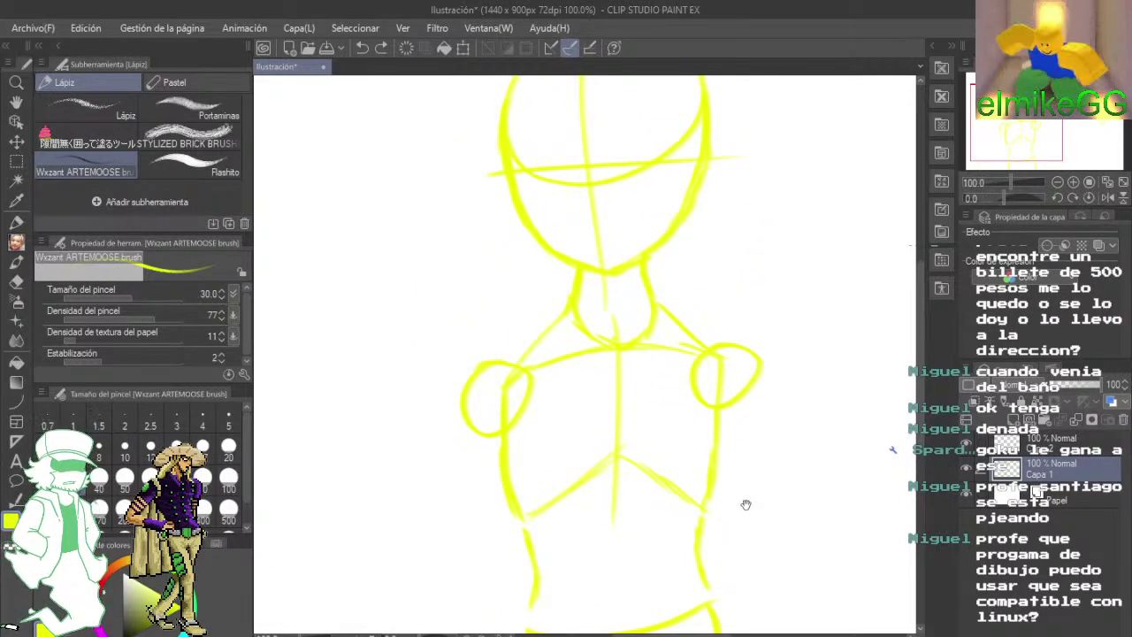
pyautogui.click(1023, 446)
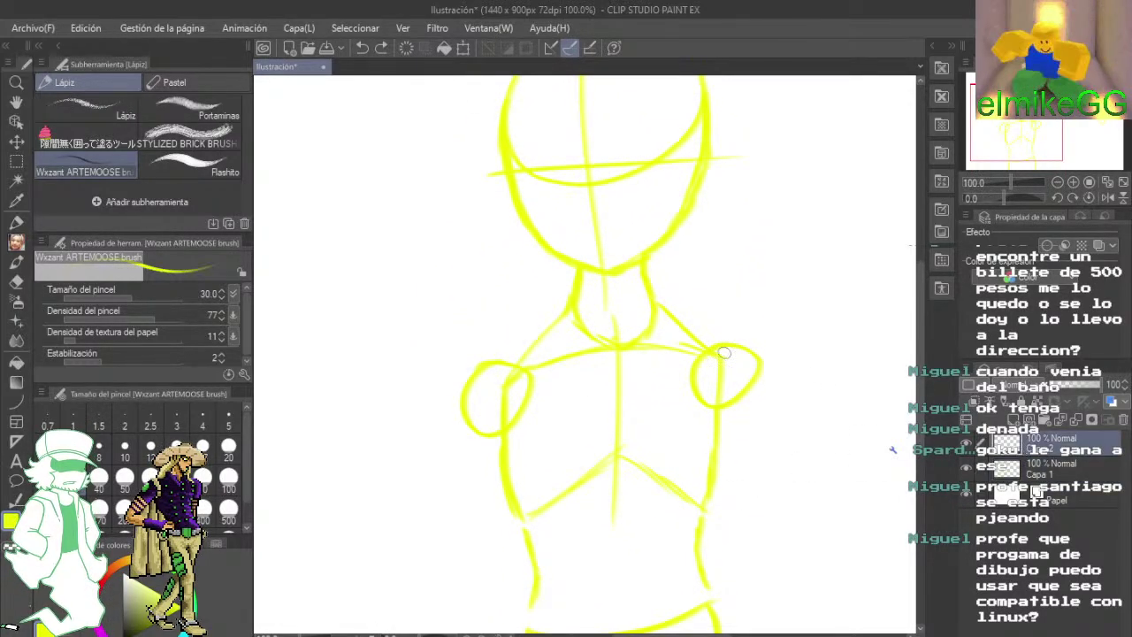
pyautogui.moveTo(674, 348)
pyautogui.mouseDown()
pyautogui.moveTo(619, 192)
pyautogui.moveTo(607, 359)
pyautogui.moveTo(603, 280)
pyautogui.moveTo(608, 478)
pyautogui.mouseUp()
pyautogui.scroll(-2, 607, 359)
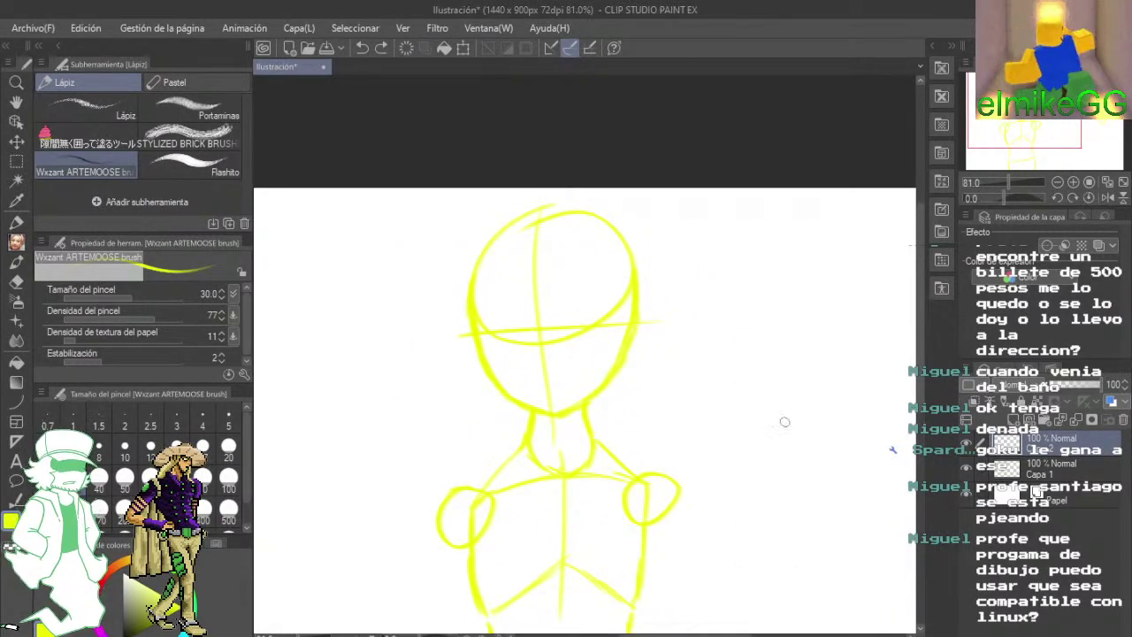
pyautogui.moveTo(584, 445); pyautogui.dragTo(585, 313)
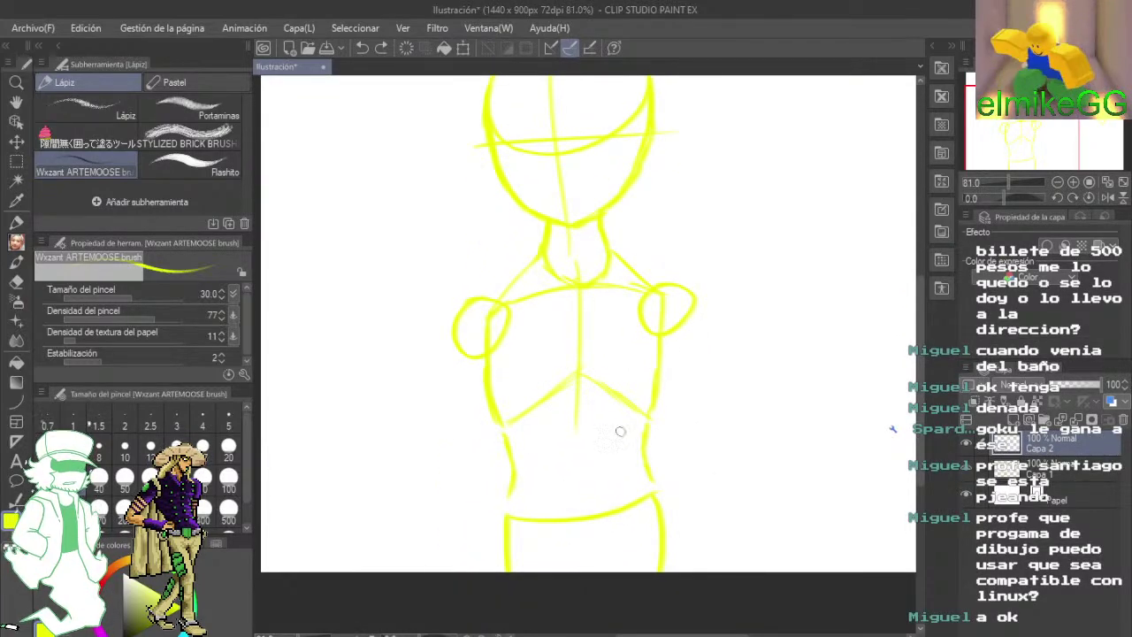
pyautogui.scroll(5, 538, 384)
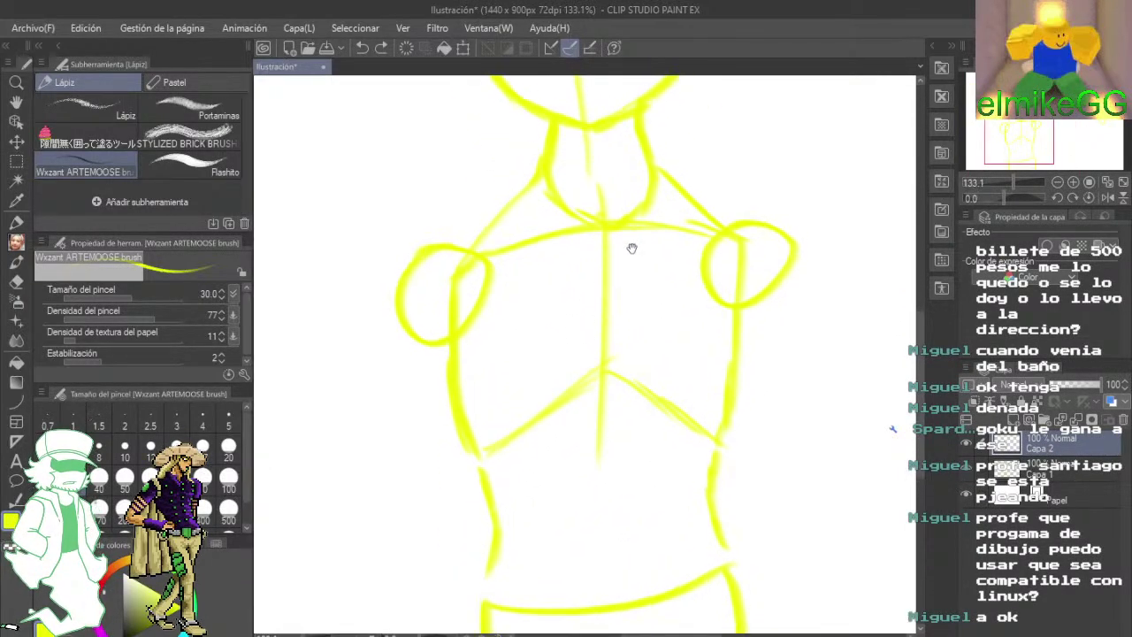
pyautogui.moveTo(644, 189); pyautogui.dragTo(627, 563)
pyautogui.scroll(2, 697, 610)
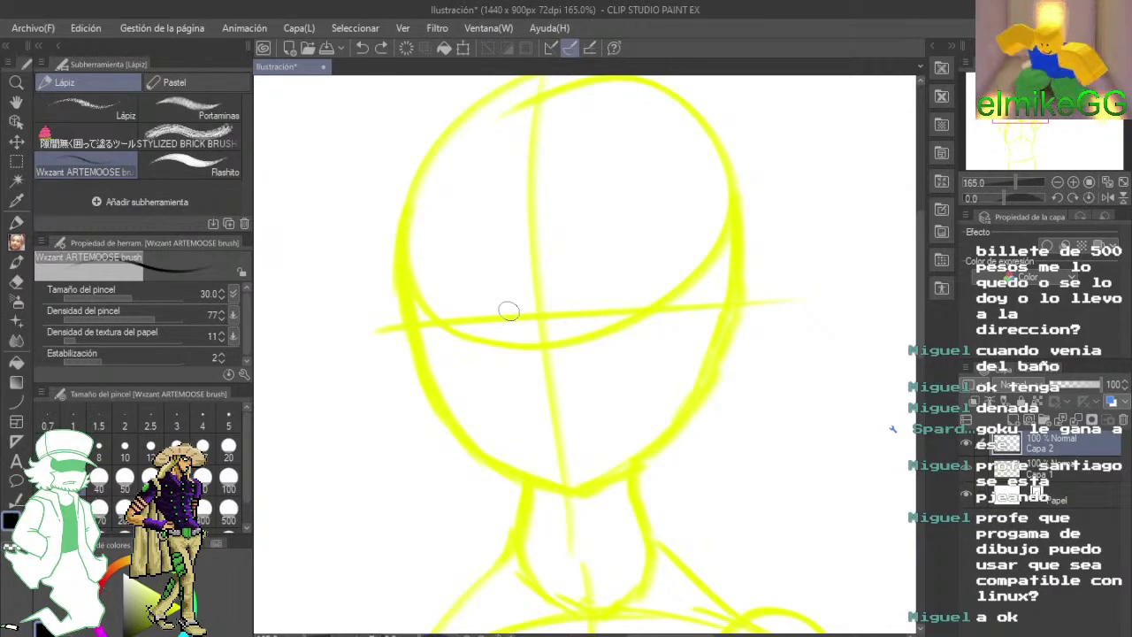
# - Trace the left side of the face in black on Capa 2, from the chin along the jaw up to the temple
pyautogui.moveTo(512, 311); pyautogui.dragTo(570, 313)
pyautogui.scroll(2, 573, 397)
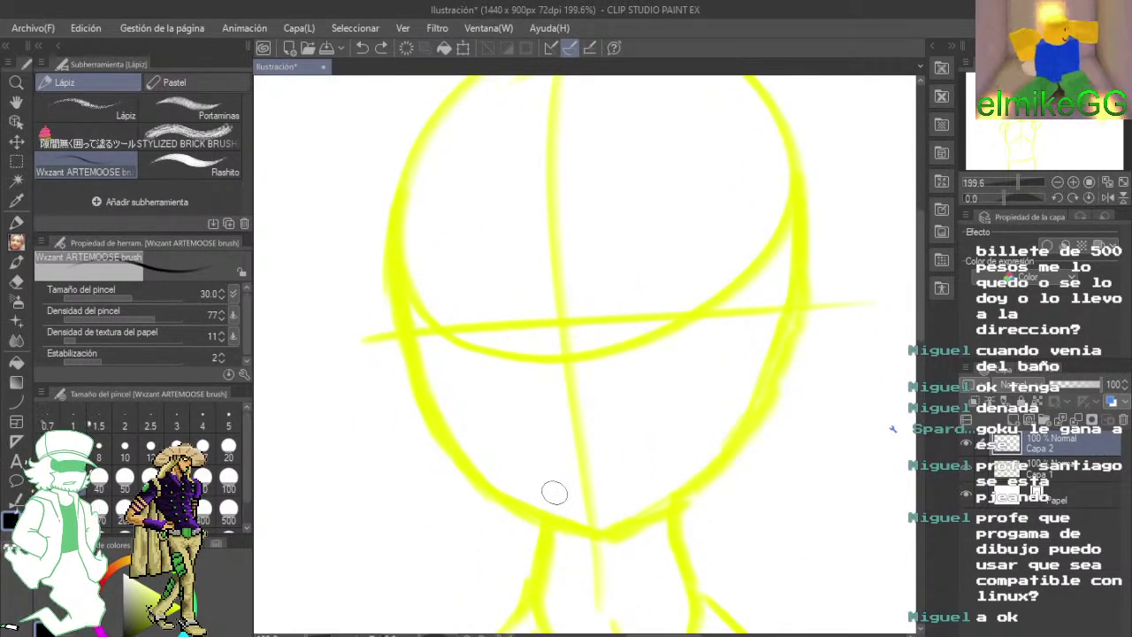
pyautogui.scroll(-1, 543, 374)
pyautogui.scroll(1, 543, 374)
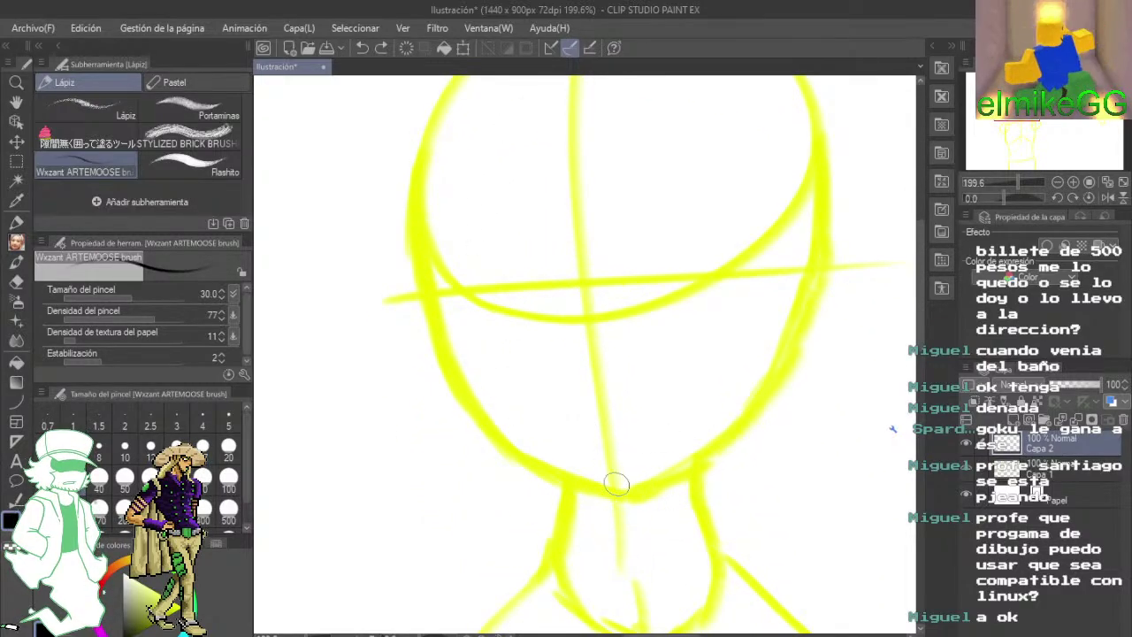
pyautogui.moveTo(600, 491)
pyautogui.mouseDown()
pyautogui.moveTo(494, 440)
pyautogui.moveTo(537, 471)
pyautogui.moveTo(440, 356)
pyautogui.mouseUp()
pyautogui.moveTo(490, 429); pyautogui.dragTo(417, 292)
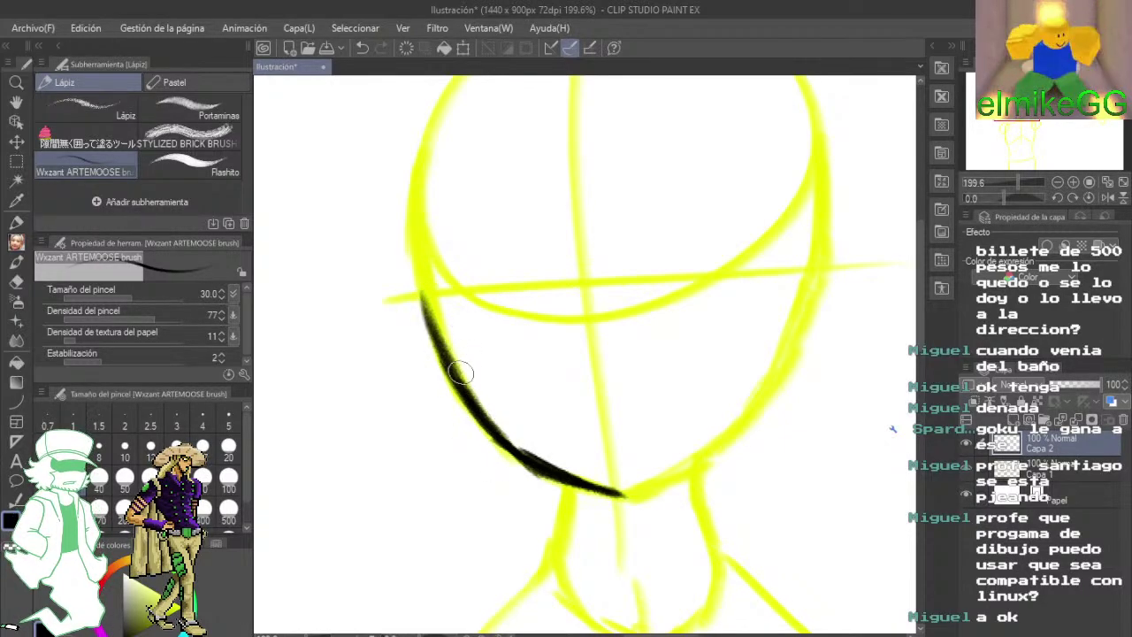
pyautogui.moveTo(460, 374); pyautogui.dragTo(412, 197)
pyautogui.moveTo(427, 282); pyautogui.dragTo(419, 172)
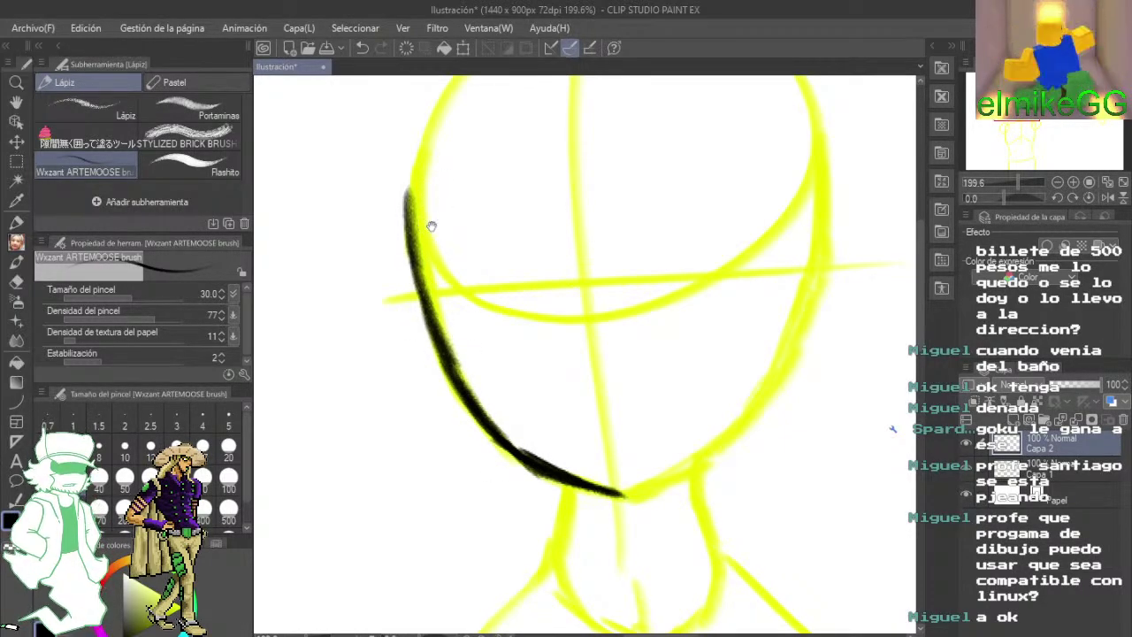
# - Trace the skull in black from the left temple over the crown and down to the right side of the head
pyautogui.moveTo(432, 227)
pyautogui.mouseDown()
pyautogui.moveTo(488, 356)
pyautogui.moveTo(474, 394)
pyautogui.moveTo(526, 269)
pyautogui.moveTo(462, 413)
pyautogui.moveTo(517, 291)
pyautogui.moveTo(520, 257)
pyautogui.moveTo(486, 322)
pyautogui.moveTo(568, 197)
pyautogui.moveTo(515, 276)
pyautogui.moveTo(612, 167)
pyautogui.moveTo(595, 168)
pyautogui.moveTo(683, 128)
pyautogui.mouseUp()
pyautogui.scroll(2, 506, 453)
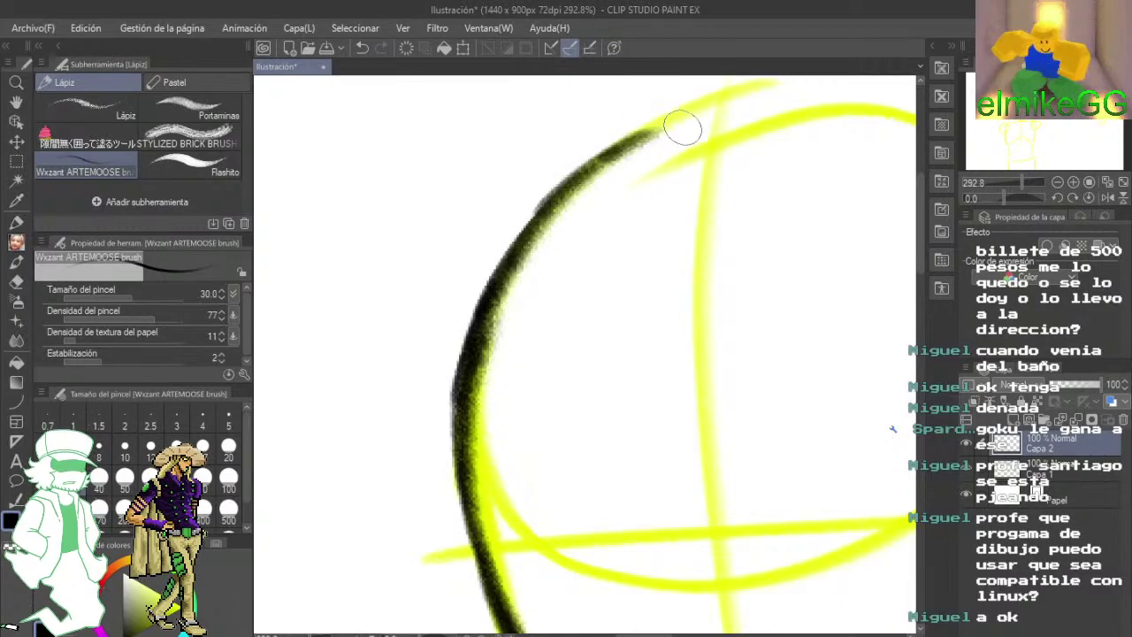
pyautogui.scroll(-2, 710, 237)
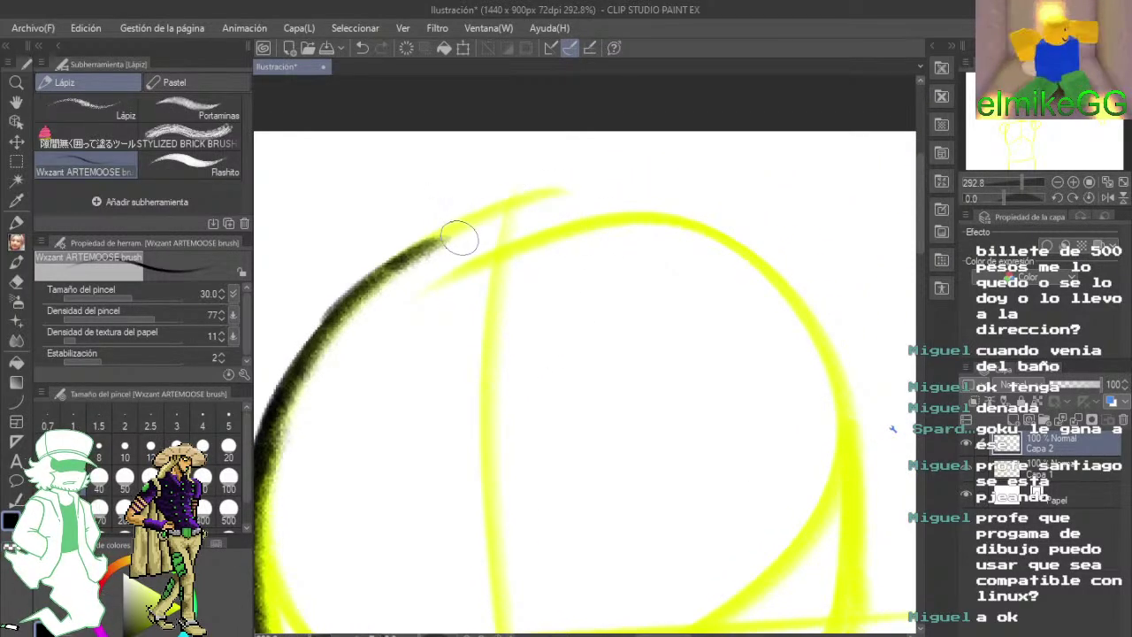
pyautogui.moveTo(459, 237)
pyautogui.mouseDown()
pyautogui.moveTo(490, 216)
pyautogui.moveTo(454, 232)
pyautogui.moveTo(513, 214)
pyautogui.moveTo(446, 229)
pyautogui.moveTo(623, 211)
pyautogui.moveTo(578, 208)
pyautogui.moveTo(657, 220)
pyautogui.moveTo(725, 253)
pyautogui.mouseUp()
pyautogui.moveTo(644, 212)
pyautogui.mouseDown()
pyautogui.moveTo(711, 231)
pyautogui.moveTo(745, 258)
pyautogui.mouseUp()
pyautogui.moveTo(738, 278)
pyautogui.mouseDown()
pyautogui.moveTo(617, 218)
pyautogui.moveTo(631, 202)
pyautogui.moveTo(665, 233)
pyautogui.moveTo(717, 311)
pyautogui.moveTo(690, 202)
pyautogui.moveTo(708, 375)
pyautogui.moveTo(753, 213)
pyautogui.moveTo(784, 183)
pyautogui.mouseUp()
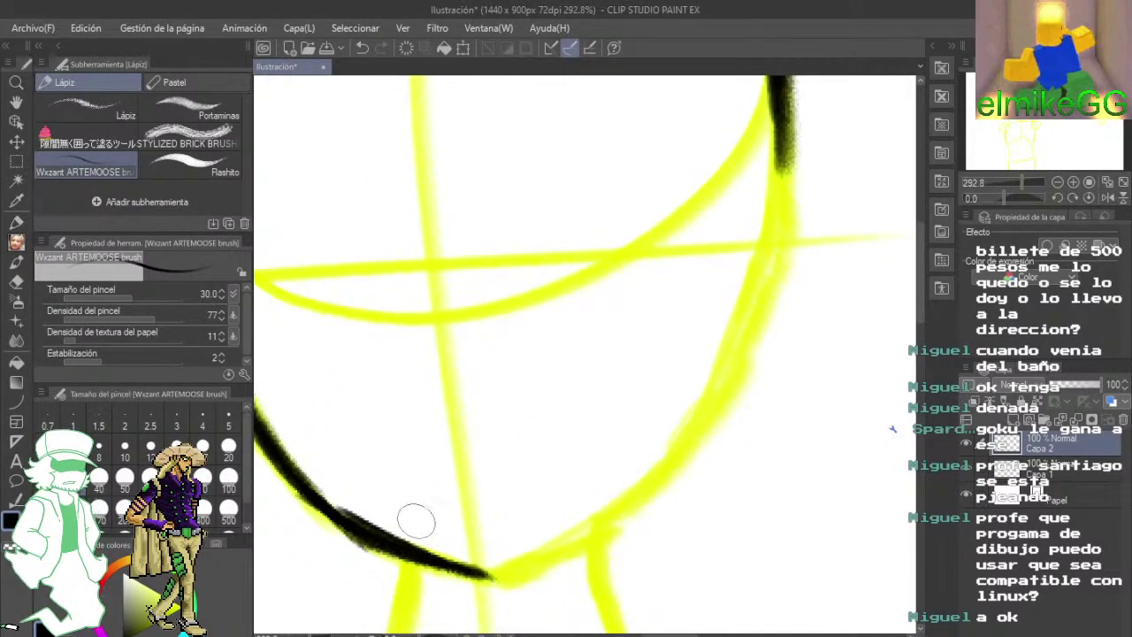
# - Trace the right side of the face in black, from the chin along the jaw up to the skull line
pyautogui.moveTo(407, 548)
pyautogui.mouseDown()
pyautogui.moveTo(499, 576)
pyautogui.moveTo(618, 512)
pyautogui.mouseUp()
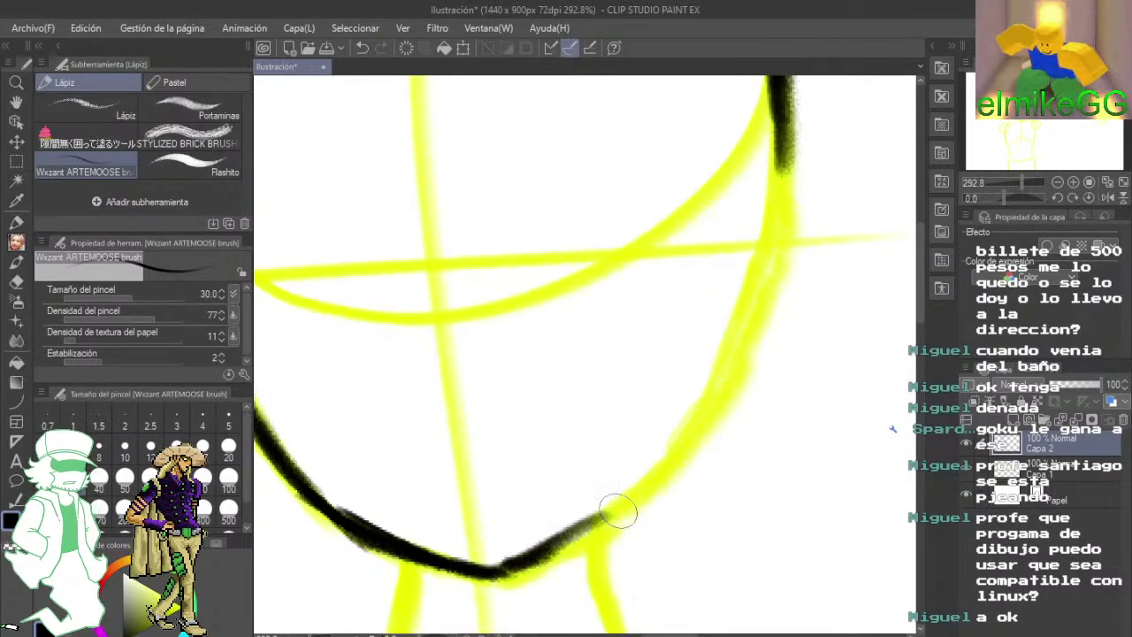
pyautogui.moveTo(511, 568); pyautogui.dragTo(626, 512)
pyautogui.moveTo(550, 548)
pyautogui.mouseDown()
pyautogui.moveTo(603, 523)
pyautogui.moveTo(683, 451)
pyautogui.mouseUp()
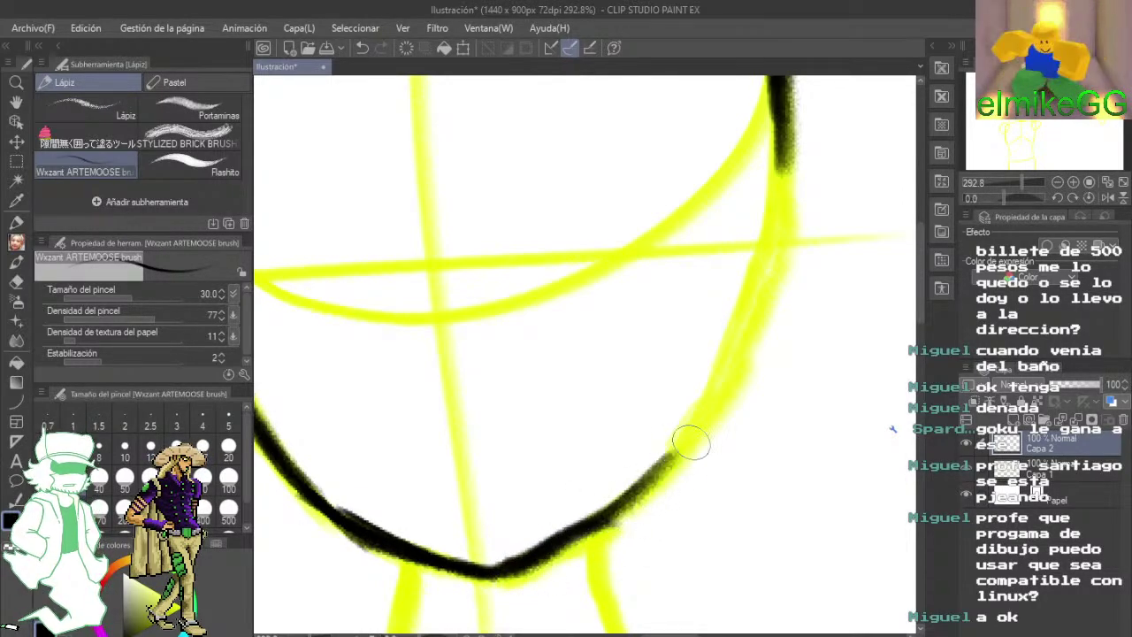
pyautogui.moveTo(605, 521)
pyautogui.mouseDown()
pyautogui.moveTo(709, 431)
pyautogui.moveTo(657, 484)
pyautogui.moveTo(710, 412)
pyautogui.mouseUp()
pyautogui.moveTo(660, 480)
pyautogui.mouseDown()
pyautogui.moveTo(736, 370)
pyautogui.moveTo(693, 475)
pyautogui.mouseUp()
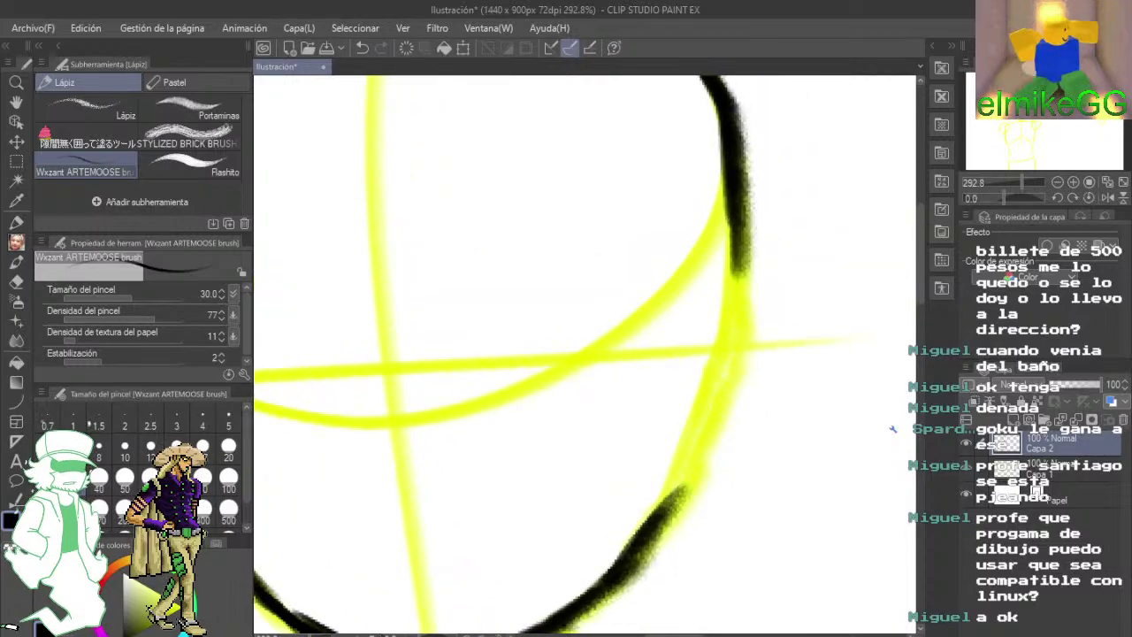
pyautogui.moveTo(657, 536)
pyautogui.mouseDown()
pyautogui.moveTo(706, 447)
pyautogui.moveTo(676, 500)
pyautogui.moveTo(738, 328)
pyautogui.moveTo(725, 370)
pyautogui.moveTo(745, 232)
pyautogui.mouseUp()
# - Trace the left side of the neck in black, curving outward from the jaw into the slope above the shoulder
pyautogui.scroll(-10, 745, 232)
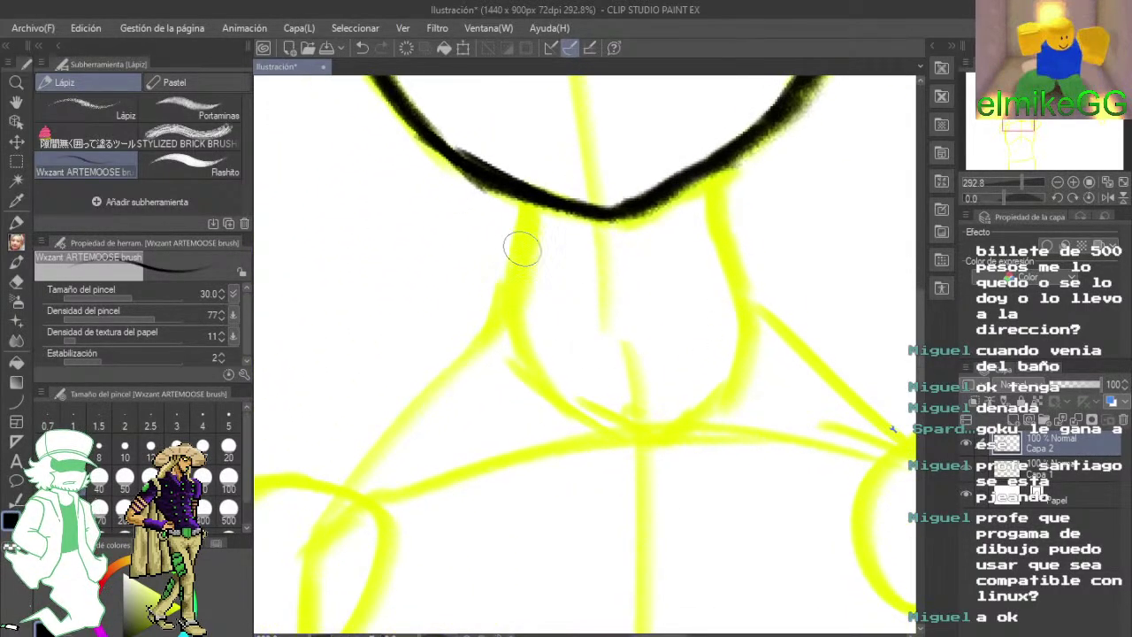
pyautogui.moveTo(529, 190)
pyautogui.mouseDown()
pyautogui.moveTo(510, 305)
pyautogui.moveTo(579, 284)
pyautogui.moveTo(561, 240)
pyautogui.moveTo(577, 218)
pyautogui.moveTo(459, 328)
pyautogui.mouseUp()
pyautogui.moveTo(531, 358); pyautogui.dragTo(624, 291)
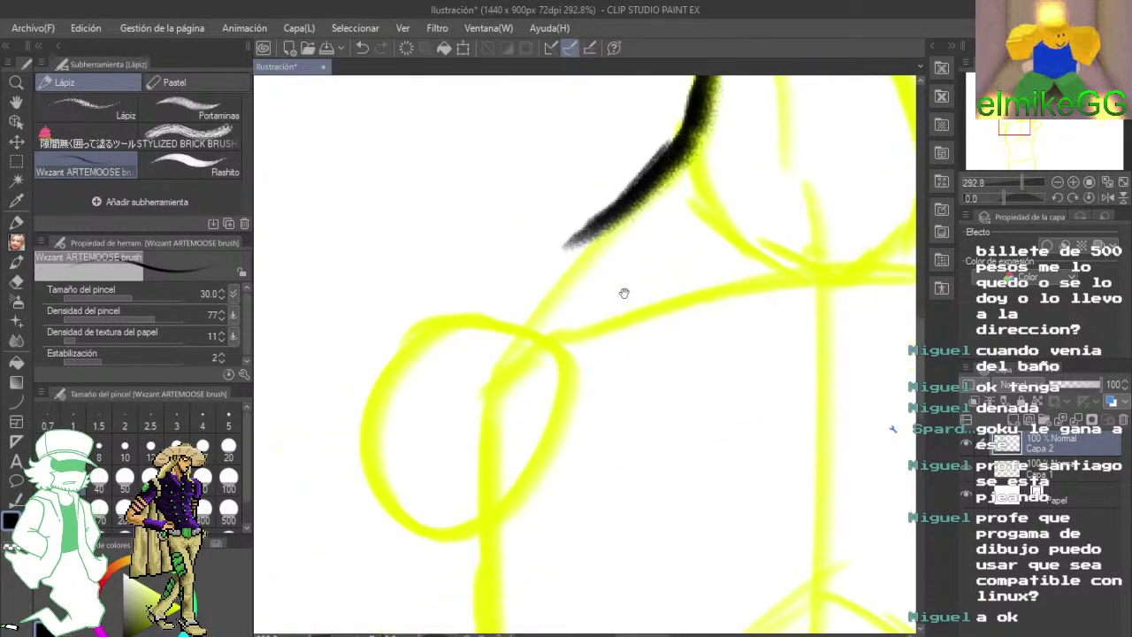
pyautogui.moveTo(641, 190); pyautogui.dragTo(508, 291)
pyautogui.moveTo(586, 233)
pyautogui.mouseDown()
pyautogui.moveTo(487, 260)
pyautogui.moveTo(443, 292)
pyautogui.mouseUp()
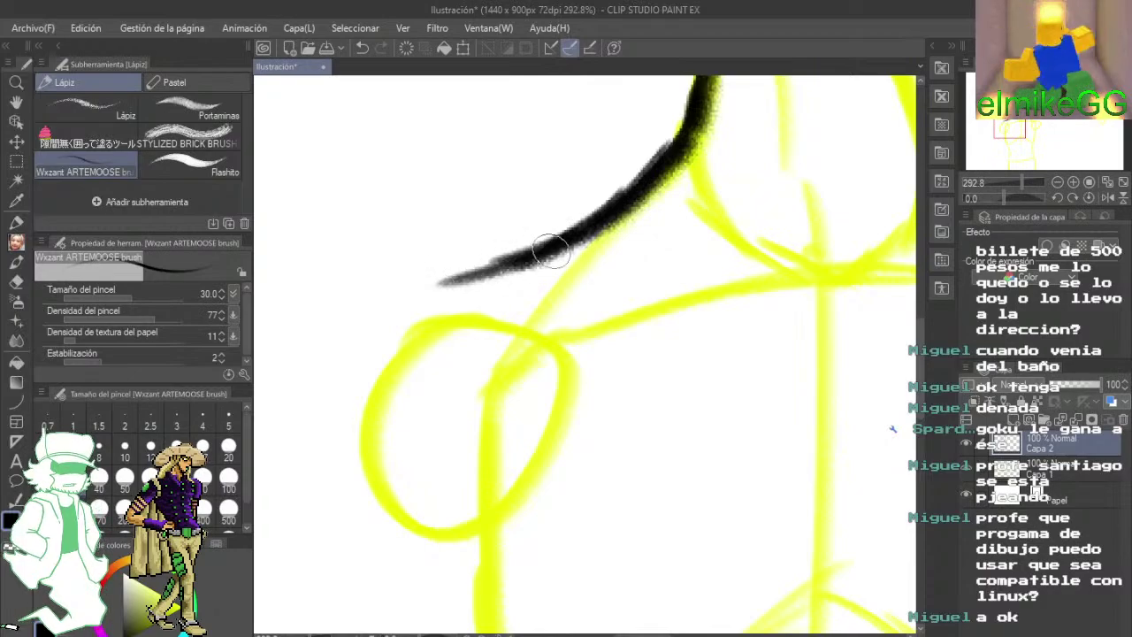
# - Draw the rounded left shoulder in black around the outside of the yellow joint circle, ending at the armpit
pyautogui.moveTo(551, 252)
pyautogui.mouseDown()
pyautogui.moveTo(382, 312)
pyautogui.moveTo(441, 228)
pyautogui.mouseUp()
pyautogui.moveTo(562, 173)
pyautogui.mouseDown()
pyautogui.moveTo(463, 222)
pyautogui.moveTo(392, 280)
pyautogui.mouseUp()
pyautogui.moveTo(442, 236)
pyautogui.mouseDown()
pyautogui.moveTo(387, 298)
pyautogui.moveTo(407, 253)
pyautogui.moveTo(385, 312)
pyautogui.moveTo(369, 425)
pyautogui.moveTo(380, 464)
pyautogui.mouseUp()
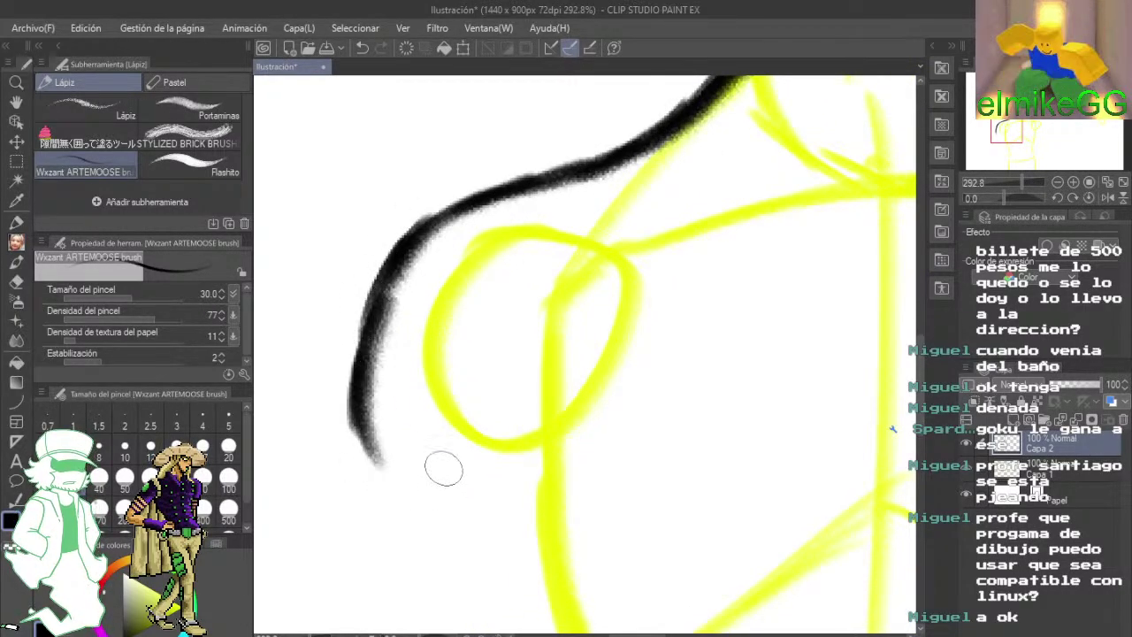
pyautogui.moveTo(369, 415)
pyautogui.mouseDown()
pyautogui.moveTo(439, 506)
pyautogui.moveTo(489, 518)
pyautogui.moveTo(466, 517)
pyautogui.moveTo(609, 499)
pyautogui.moveTo(543, 513)
pyautogui.moveTo(540, 580)
pyautogui.mouseUp()
# - Trace the right side of the neck and carry the black line around the right shoulder circle to the armpit
pyautogui.moveTo(595, 311); pyautogui.dragTo(512, 359)
pyautogui.moveTo(595, 100)
pyautogui.mouseDown()
pyautogui.moveTo(591, 185)
pyautogui.moveTo(662, 283)
pyautogui.moveTo(708, 311)
pyautogui.moveTo(634, 266)
pyautogui.moveTo(739, 314)
pyautogui.mouseUp()
pyautogui.moveTo(787, 347); pyautogui.dragTo(641, 295)
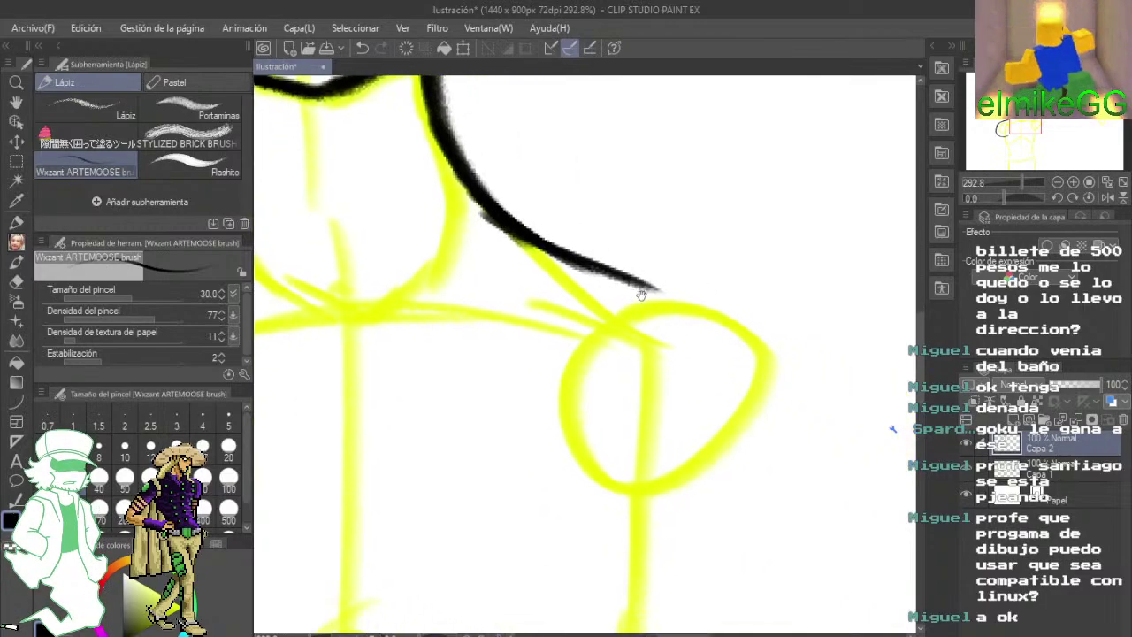
pyautogui.moveTo(598, 263); pyautogui.dragTo(733, 303)
pyautogui.moveTo(636, 280)
pyautogui.mouseDown()
pyautogui.moveTo(741, 310)
pyautogui.moveTo(800, 367)
pyautogui.mouseUp()
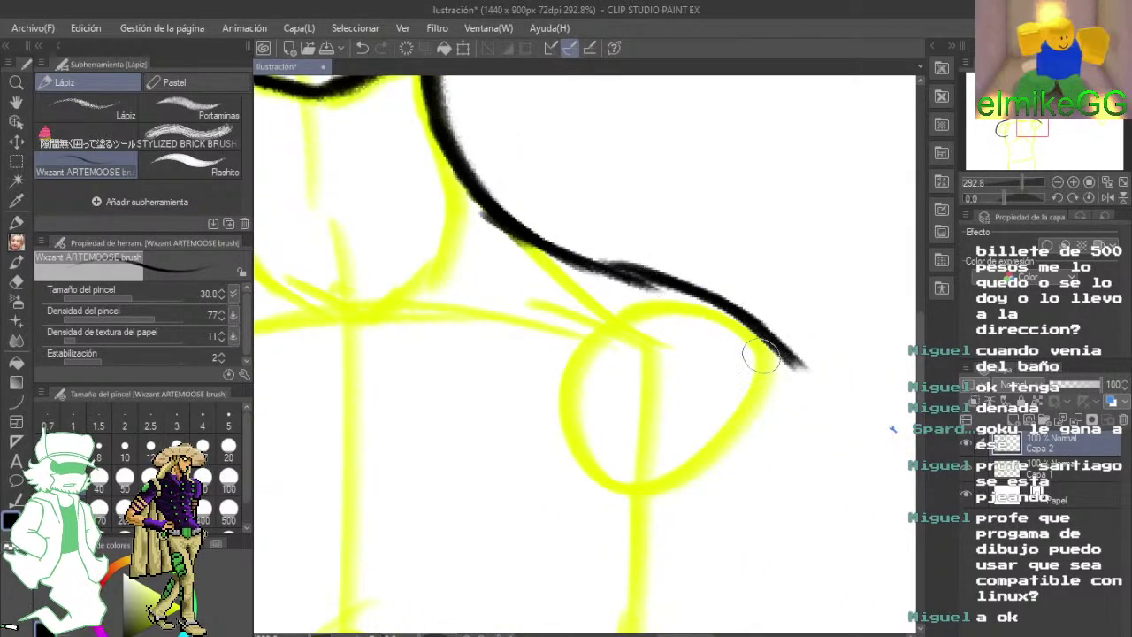
pyautogui.moveTo(736, 391); pyautogui.dragTo(770, 332)
pyautogui.moveTo(805, 283)
pyautogui.mouseDown()
pyautogui.moveTo(836, 380)
pyautogui.moveTo(796, 469)
pyautogui.moveTo(709, 503)
pyautogui.moveTo(694, 491)
pyautogui.mouseUp()
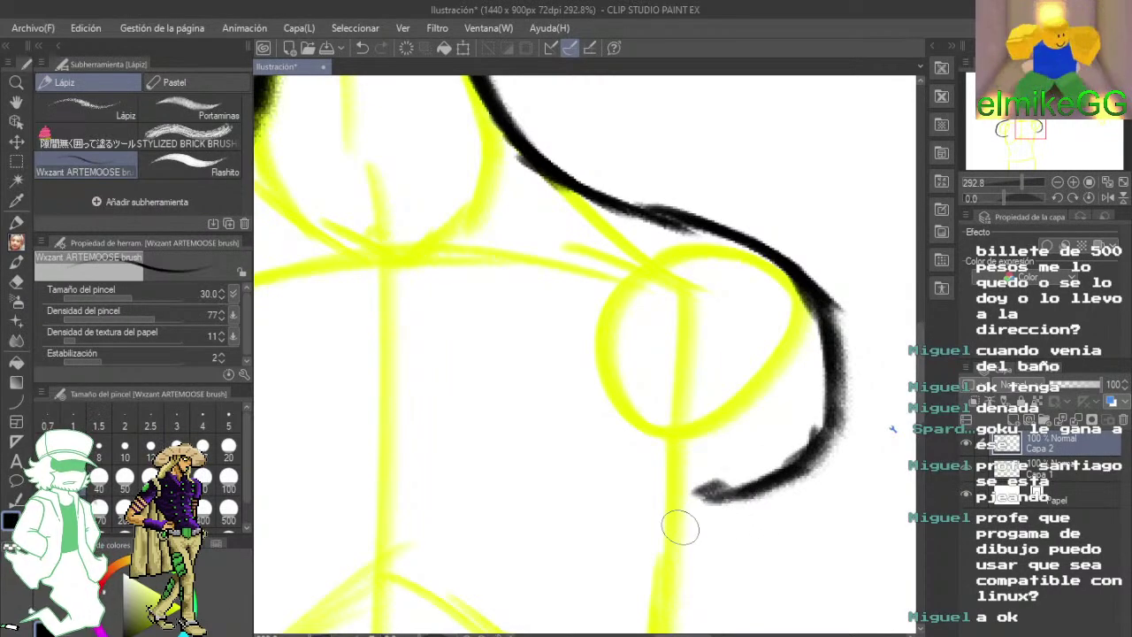
# - Trace the left side of the torso in black, from the armpit down the ribs to the waist
pyautogui.scroll(-5, 680, 528)
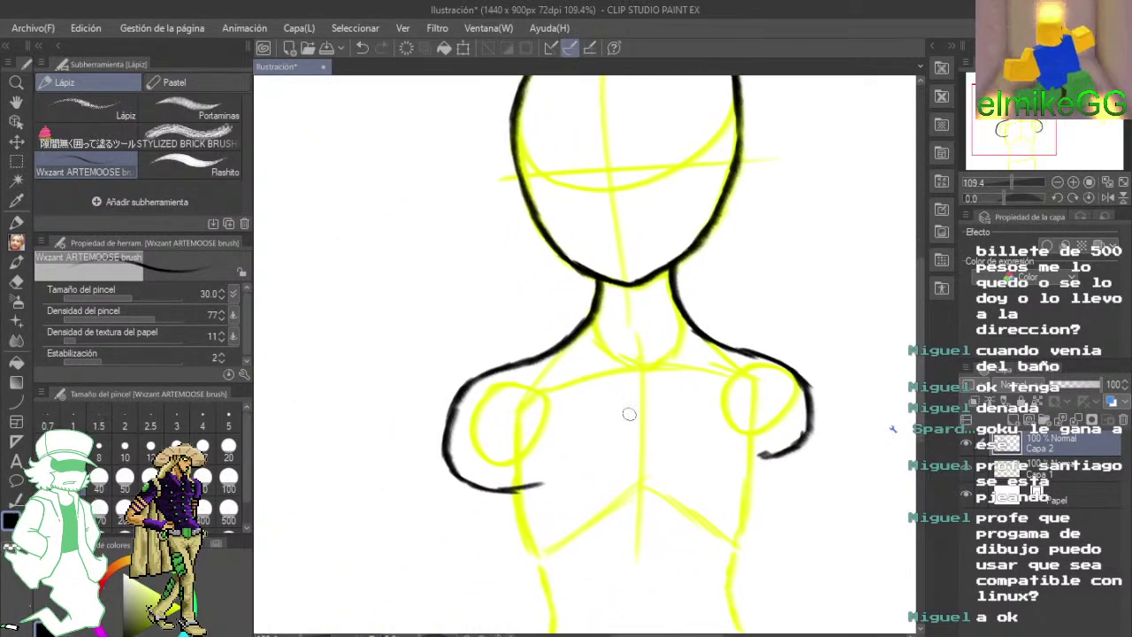
pyautogui.moveTo(576, 424); pyautogui.dragTo(581, 391)
pyautogui.scroll(1, 450, 434)
pyautogui.scroll(1, 449, 431)
pyautogui.moveTo(608, 551)
pyautogui.mouseDown()
pyautogui.moveTo(498, 424)
pyautogui.moveTo(391, 412)
pyautogui.moveTo(423, 444)
pyautogui.mouseUp()
pyautogui.scroll(1, 499, 288)
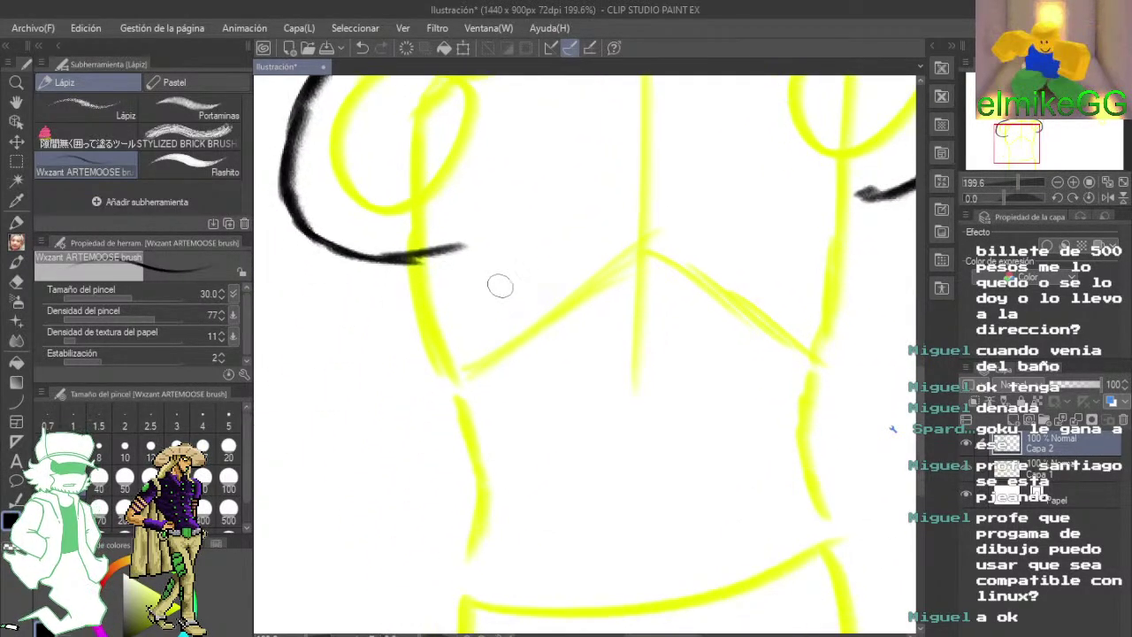
pyautogui.moveTo(570, 303); pyautogui.dragTo(540, 180)
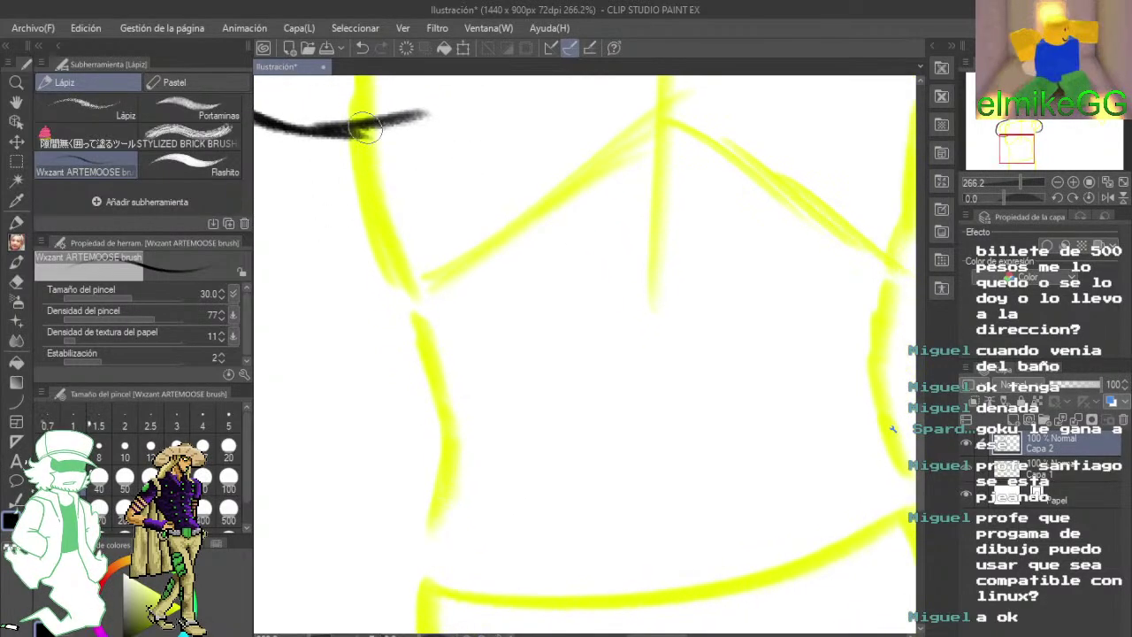
pyautogui.moveTo(365, 128)
pyautogui.mouseDown()
pyautogui.moveTo(389, 232)
pyautogui.moveTo(378, 197)
pyautogui.moveTo(383, 224)
pyautogui.moveTo(424, 345)
pyautogui.mouseUp()
pyautogui.moveTo(498, 364); pyautogui.dragTo(504, 193)
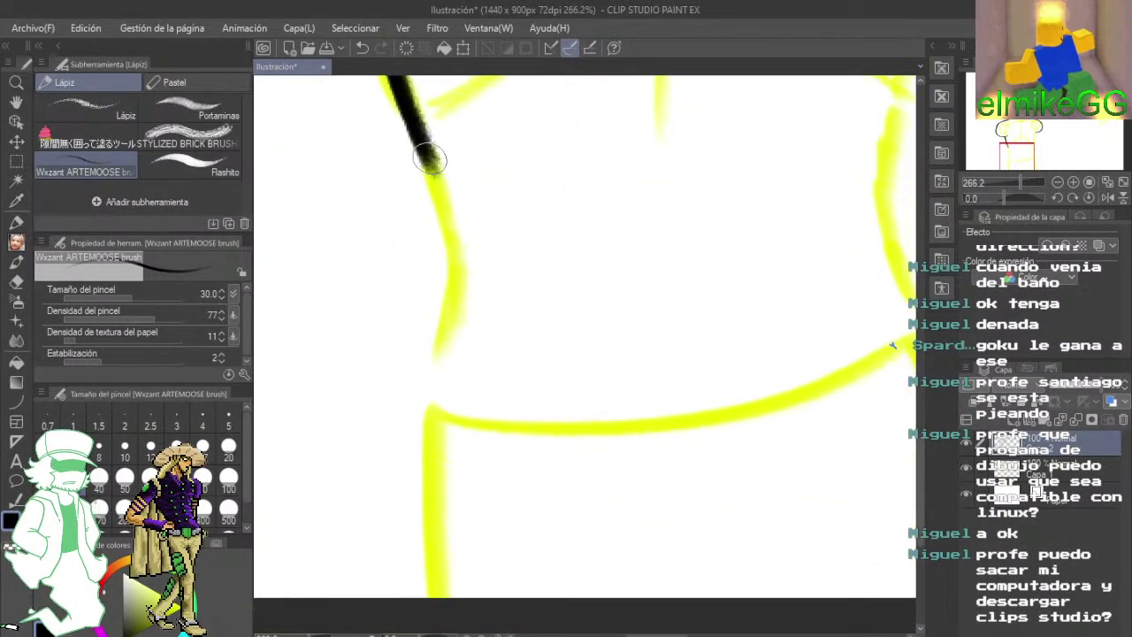
pyautogui.moveTo(430, 159)
pyautogui.mouseDown()
pyautogui.moveTo(442, 233)
pyautogui.moveTo(431, 363)
pyautogui.mouseUp()
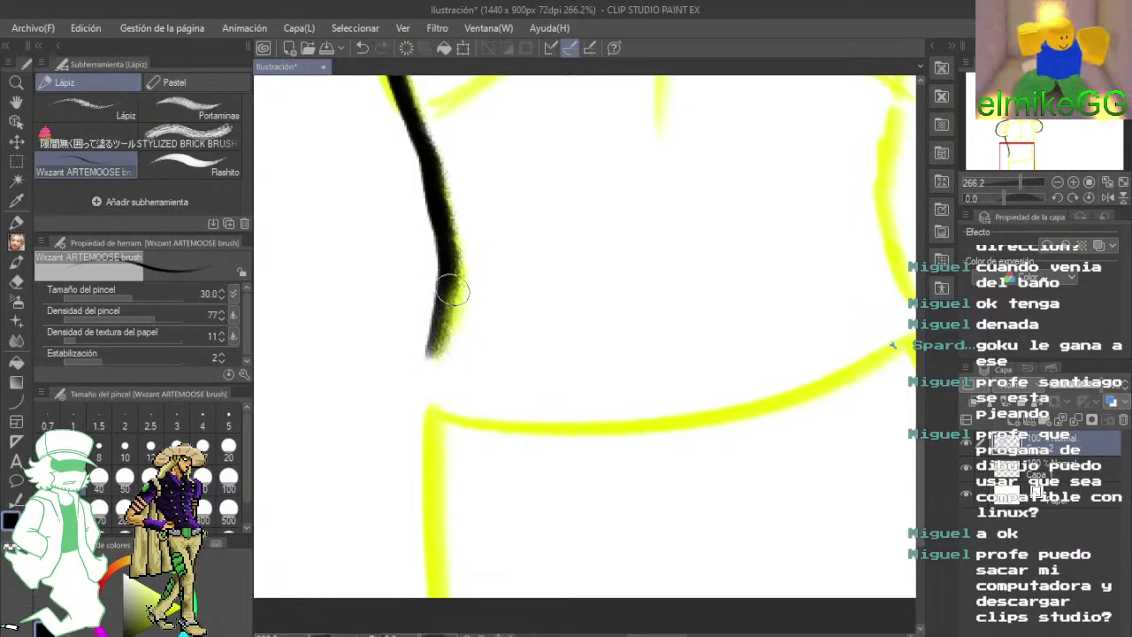
# - Extend the left waist line in black, flaring outward past the pelvis to form the hip
pyautogui.moveTo(452, 292); pyautogui.dragTo(410, 411)
pyautogui.moveTo(442, 348); pyautogui.dragTo(401, 477)
pyautogui.moveTo(438, 364); pyautogui.dragTo(382, 542)
pyautogui.moveTo(410, 445); pyautogui.dragTo(370, 605)
pyautogui.moveTo(386, 519); pyautogui.dragTo(372, 584)
pyautogui.moveTo(446, 428); pyautogui.dragTo(391, 580)
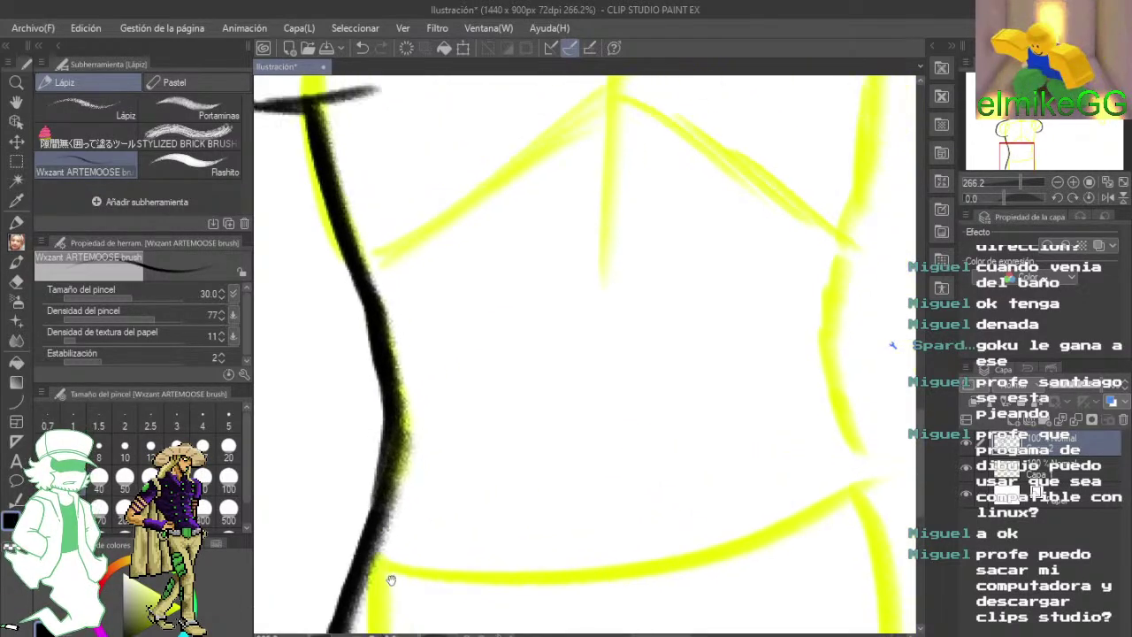
# - Trace the right side of the torso in black, from the armpit through the waist and outward over the hip
pyautogui.moveTo(483, 372)
pyautogui.mouseDown()
pyautogui.moveTo(397, 522)
pyautogui.moveTo(396, 496)
pyautogui.mouseUp()
pyautogui.moveTo(811, 113)
pyautogui.mouseDown()
pyautogui.moveTo(799, 336)
pyautogui.moveTo(781, 212)
pyautogui.mouseUp()
pyautogui.moveTo(787, 146)
pyautogui.mouseDown()
pyautogui.moveTo(755, 326)
pyautogui.moveTo(776, 441)
pyautogui.mouseUp()
pyautogui.moveTo(778, 445)
pyautogui.mouseDown()
pyautogui.moveTo(733, 326)
pyautogui.moveTo(760, 413)
pyautogui.mouseUp()
pyautogui.moveTo(743, 375); pyautogui.dragTo(794, 497)
pyautogui.moveTo(793, 492); pyautogui.dragTo(750, 361)
pyautogui.moveTo(745, 358); pyautogui.dragTo(767, 505)
pyautogui.moveTo(712, 306)
pyautogui.mouseDown()
pyautogui.moveTo(758, 491)
pyautogui.moveTo(815, 603)
pyautogui.mouseUp()
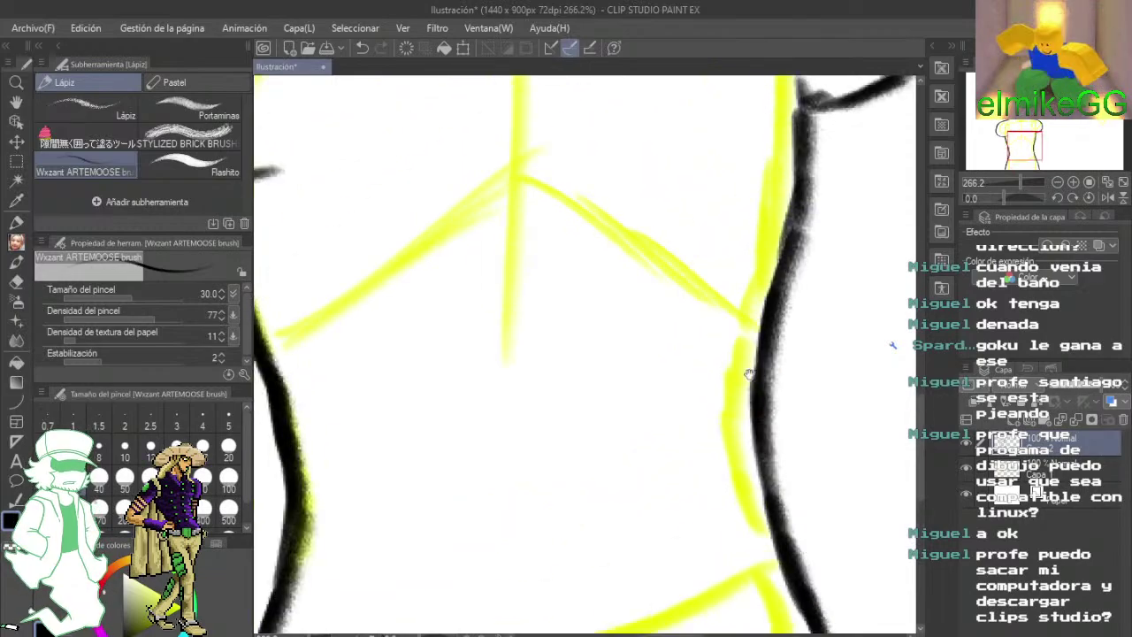
pyautogui.moveTo(750, 374); pyautogui.dragTo(762, 529)
pyautogui.moveTo(738, 382); pyautogui.dragTo(782, 548)
pyautogui.moveTo(724, 364); pyautogui.dragTo(800, 536)
pyautogui.moveTo(726, 484); pyautogui.dragTo(675, 505)
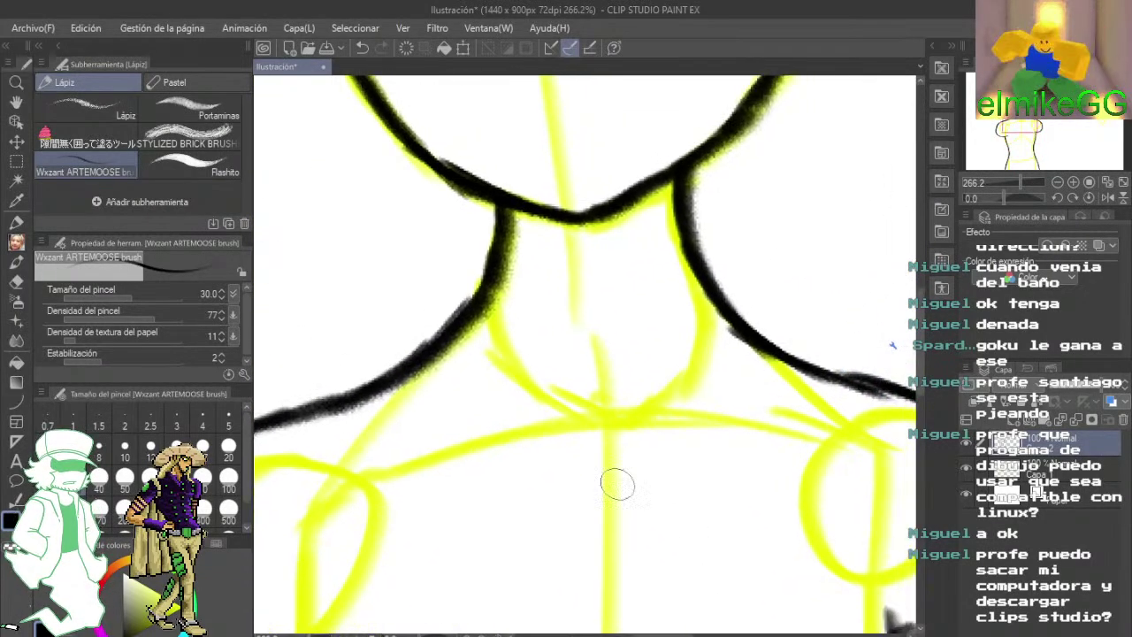
# - Mark both shoulder slopes and the base of the neck with black crosses as collarbone reference points
pyautogui.scroll(-5, 511, 385)
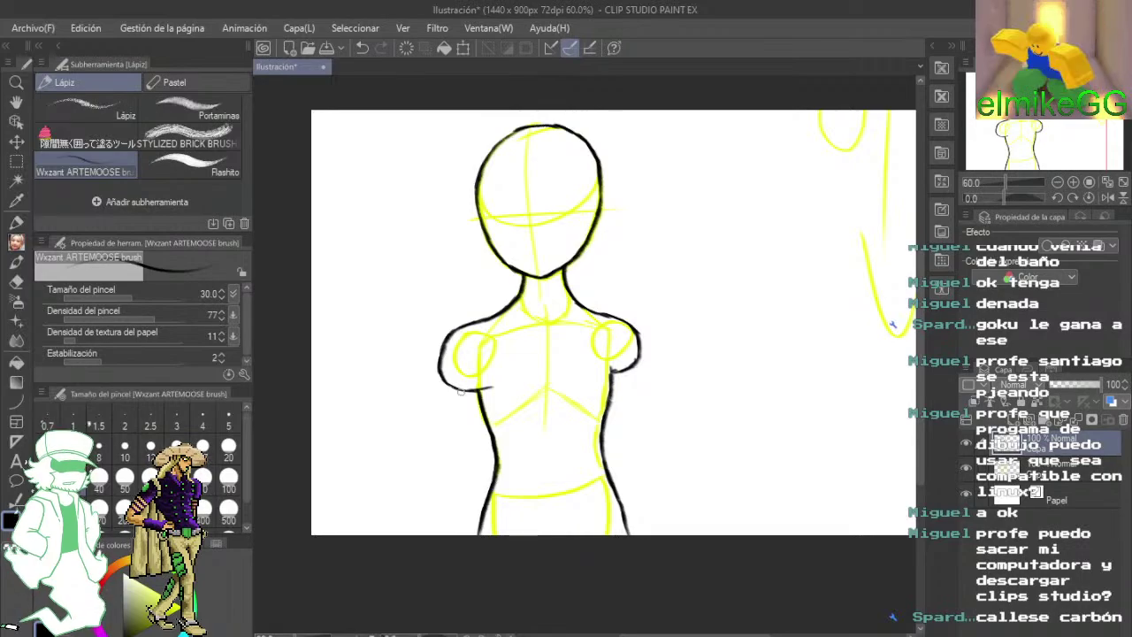
pyautogui.scroll(4, 442, 375)
pyautogui.moveTo(608, 291)
pyautogui.mouseDown()
pyautogui.moveTo(485, 450)
pyautogui.moveTo(624, 528)
pyautogui.moveTo(553, 301)
pyautogui.moveTo(549, 493)
pyautogui.mouseUp()
pyautogui.scroll(-7, 553, 302)
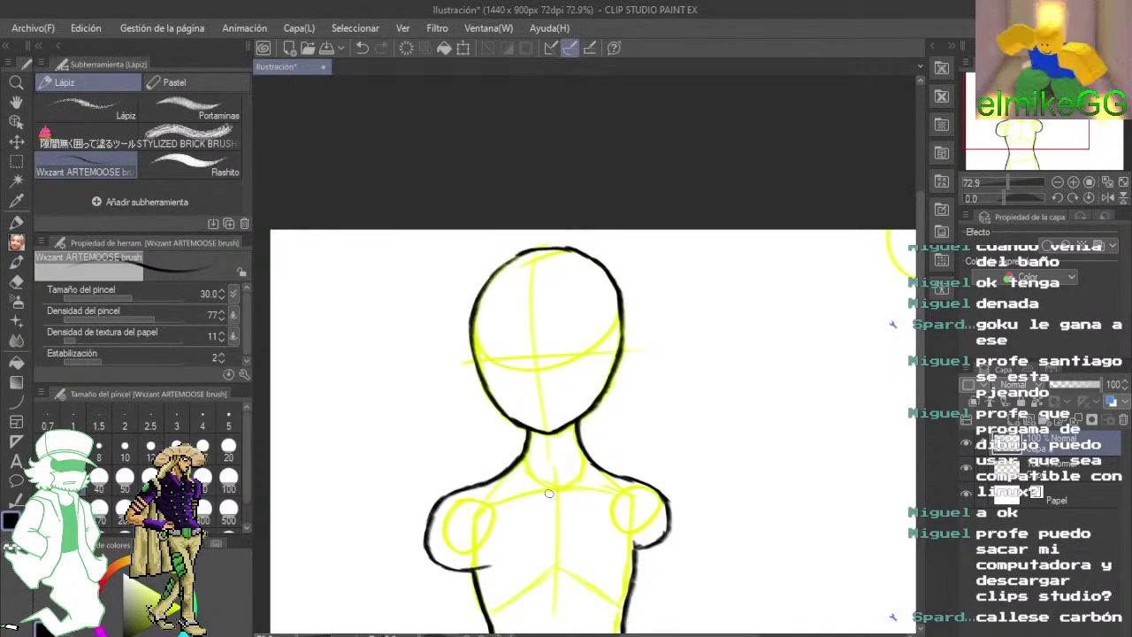
pyautogui.scroll(4, 549, 494)
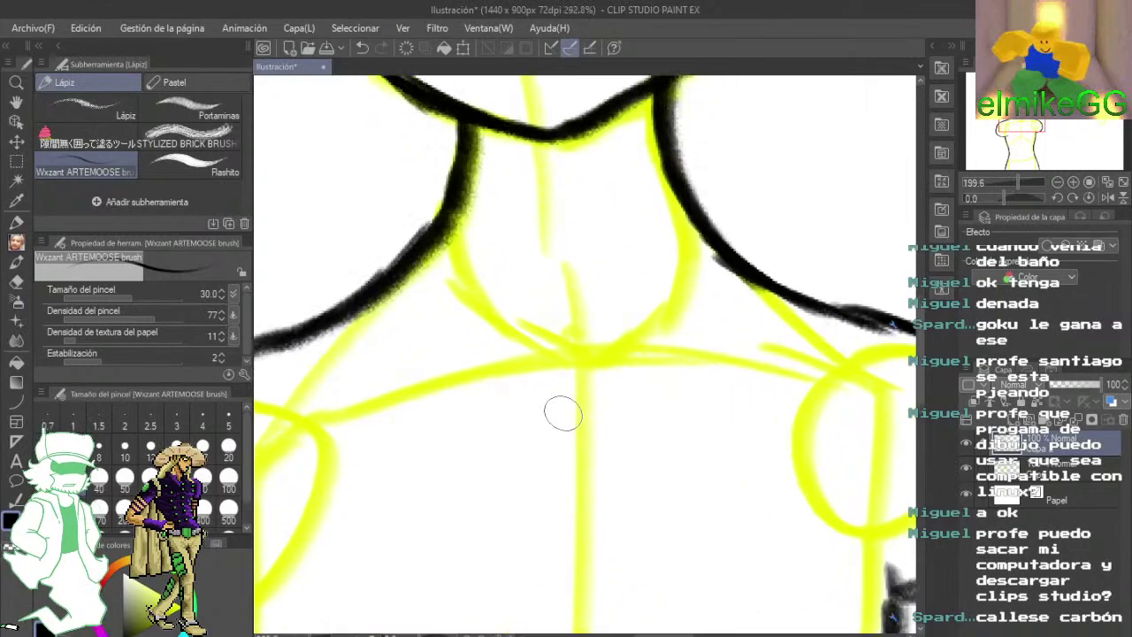
pyautogui.scroll(2, 563, 413)
pyautogui.moveTo(568, 392)
pyautogui.mouseDown()
pyautogui.moveTo(649, 383)
pyautogui.moveTo(788, 427)
pyautogui.moveTo(895, 439)
pyautogui.mouseUp()
pyautogui.moveTo(573, 276); pyautogui.dragTo(557, 444)
pyautogui.moveTo(486, 299); pyautogui.dragTo(631, 384)
pyautogui.moveTo(762, 406)
pyautogui.mouseDown()
pyautogui.moveTo(523, 316)
pyautogui.moveTo(341, 304)
pyautogui.mouseUp()
pyautogui.moveTo(694, 341); pyautogui.dragTo(559, 378)
pyautogui.moveTo(693, 182); pyautogui.dragTo(607, 327)
pyautogui.moveTo(592, 186); pyautogui.dragTo(727, 311)
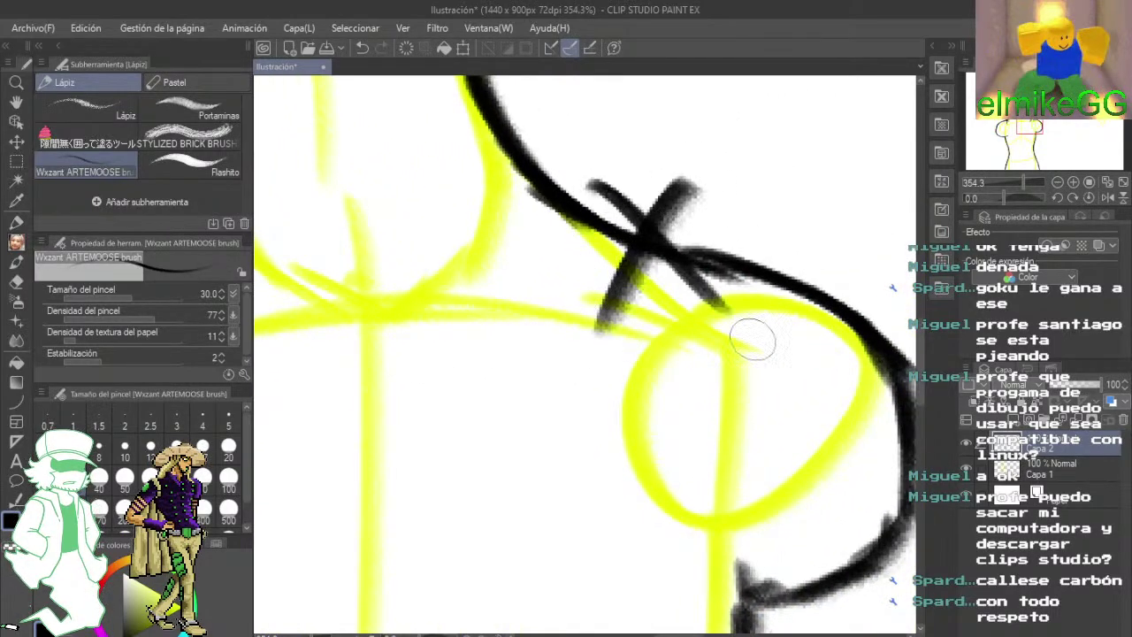
pyautogui.moveTo(559, 296)
pyautogui.mouseDown()
pyautogui.moveTo(710, 303)
pyautogui.moveTo(867, 356)
pyautogui.mouseUp()
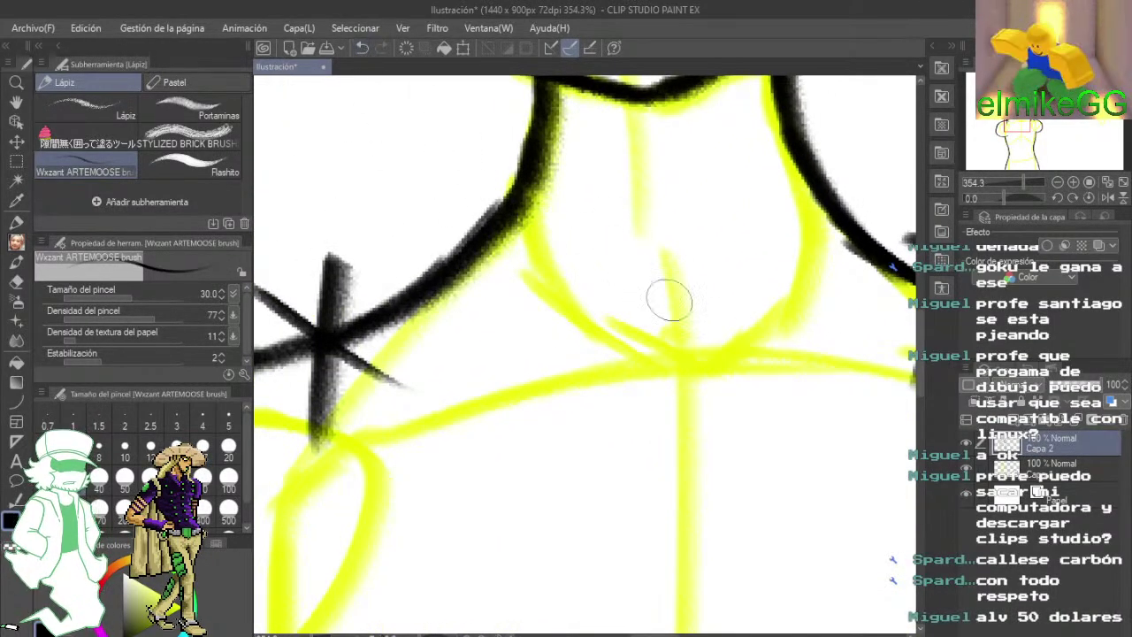
pyautogui.moveTo(712, 300); pyautogui.dragTo(648, 451)
pyautogui.moveTo(641, 318); pyautogui.dragTo(752, 427)
pyautogui.moveTo(473, 261); pyautogui.dragTo(464, 177)
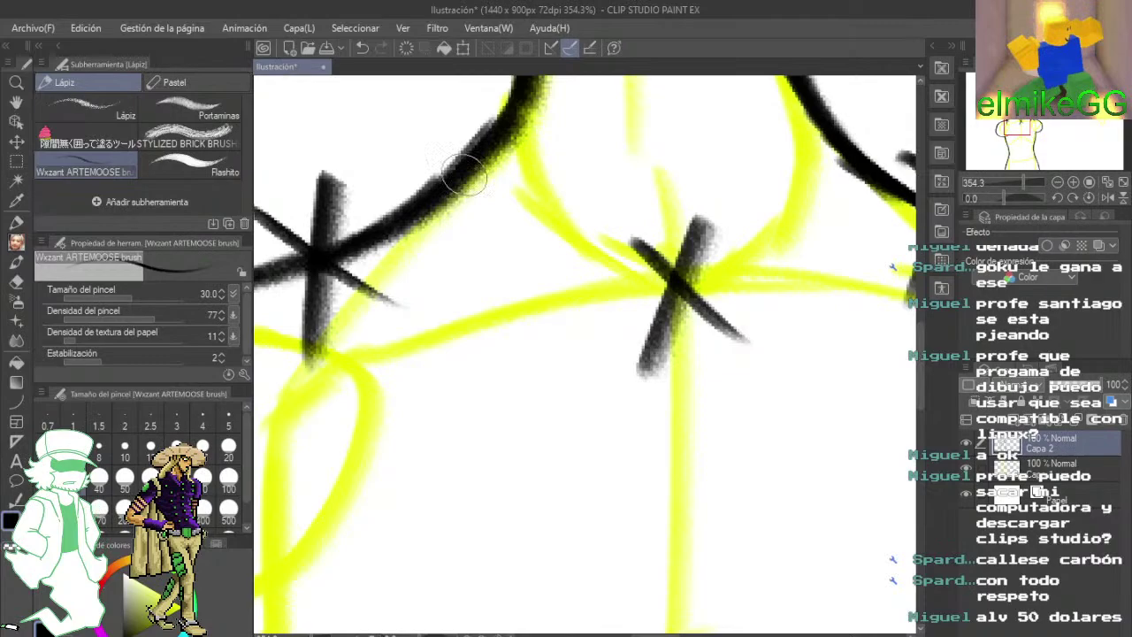
# - Undo the black cross marks on the shoulders and neck base
pyautogui.click(366, 47)
pyautogui.click(366, 47)
pyautogui.click(365, 46)
pyautogui.click(365, 46)
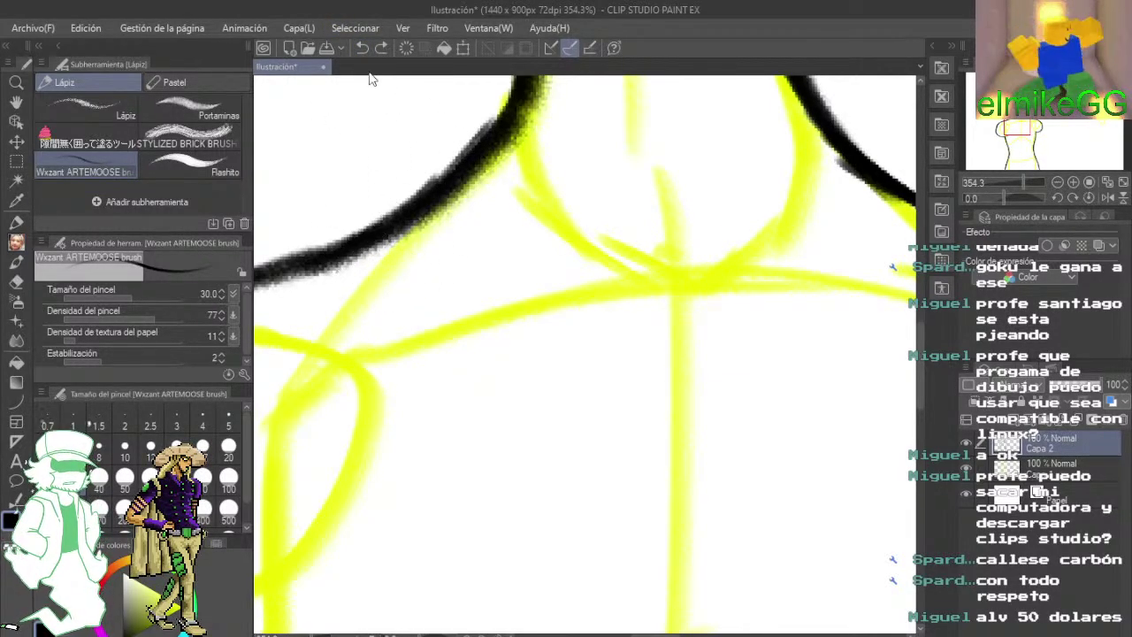
# - Draw both collarbones in black, running inward from the shoulders and bending down toward the base of the neck
pyautogui.moveTo(381, 276)
pyautogui.mouseDown()
pyautogui.moveTo(611, 280)
pyautogui.moveTo(554, 320)
pyautogui.moveTo(610, 329)
pyautogui.moveTo(758, 296)
pyautogui.mouseUp()
pyautogui.moveTo(514, 315); pyautogui.dragTo(611, 283)
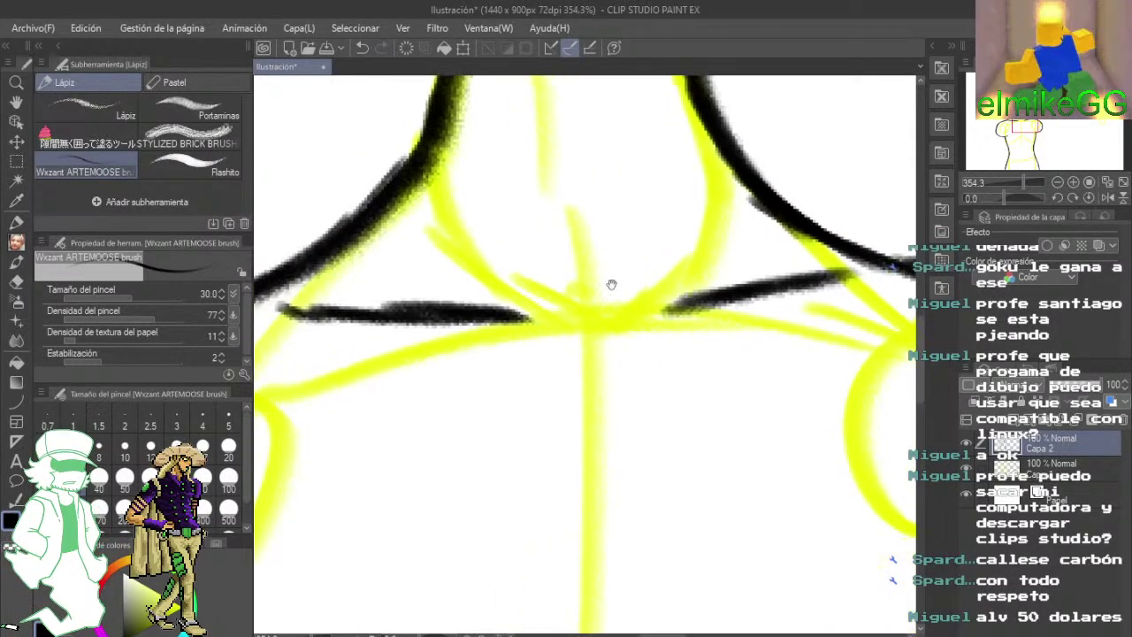
pyautogui.moveTo(543, 336)
pyautogui.mouseDown()
pyautogui.moveTo(579, 352)
pyautogui.moveTo(493, 316)
pyautogui.mouseUp()
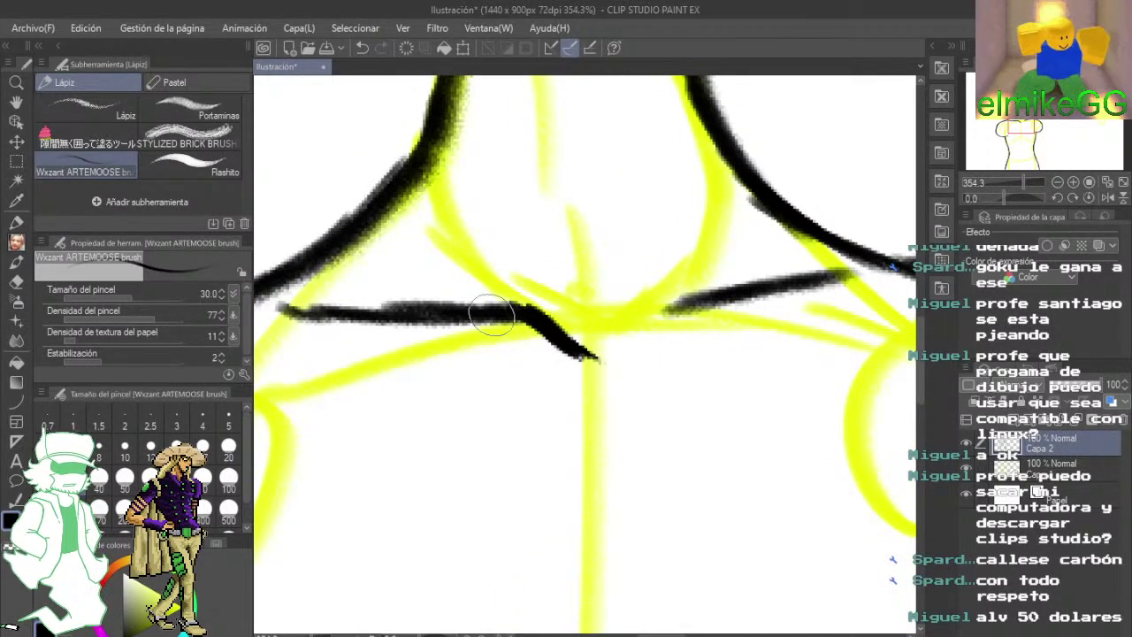
pyautogui.moveTo(617, 346)
pyautogui.mouseDown()
pyautogui.moveTo(697, 299)
pyautogui.moveTo(845, 274)
pyautogui.mouseUp()
pyautogui.moveTo(636, 281); pyautogui.dragTo(670, 386)
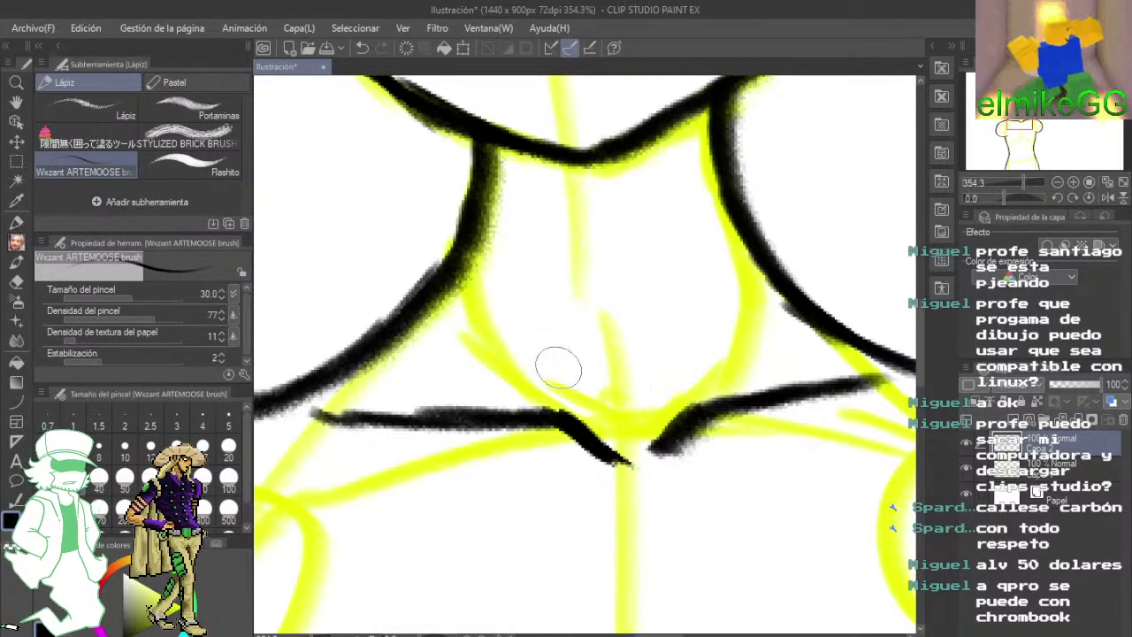
# - Redraw the right shoulder in black as a larger curve outside the first one, closing it at the torso line
pyautogui.moveTo(526, 438); pyautogui.dragTo(617, 102)
pyautogui.moveTo(563, 234); pyautogui.dragTo(587, 141)
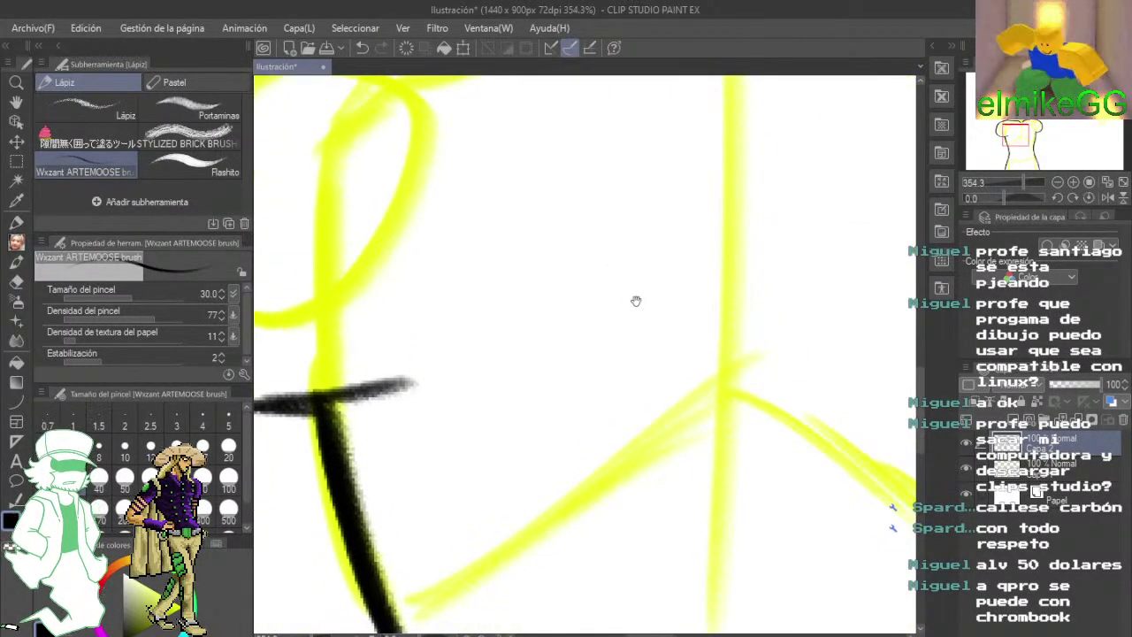
pyautogui.moveTo(678, 318)
pyautogui.mouseDown()
pyautogui.moveTo(616, 413)
pyautogui.moveTo(488, 257)
pyautogui.moveTo(564, 187)
pyautogui.moveTo(619, 213)
pyautogui.moveTo(496, 275)
pyautogui.moveTo(531, 596)
pyautogui.moveTo(511, 245)
pyautogui.moveTo(521, 385)
pyautogui.moveTo(513, 336)
pyautogui.moveTo(556, 531)
pyautogui.moveTo(492, 215)
pyautogui.moveTo(569, 223)
pyautogui.moveTo(437, 132)
pyautogui.mouseUp()
pyautogui.scroll(-5, 496, 274)
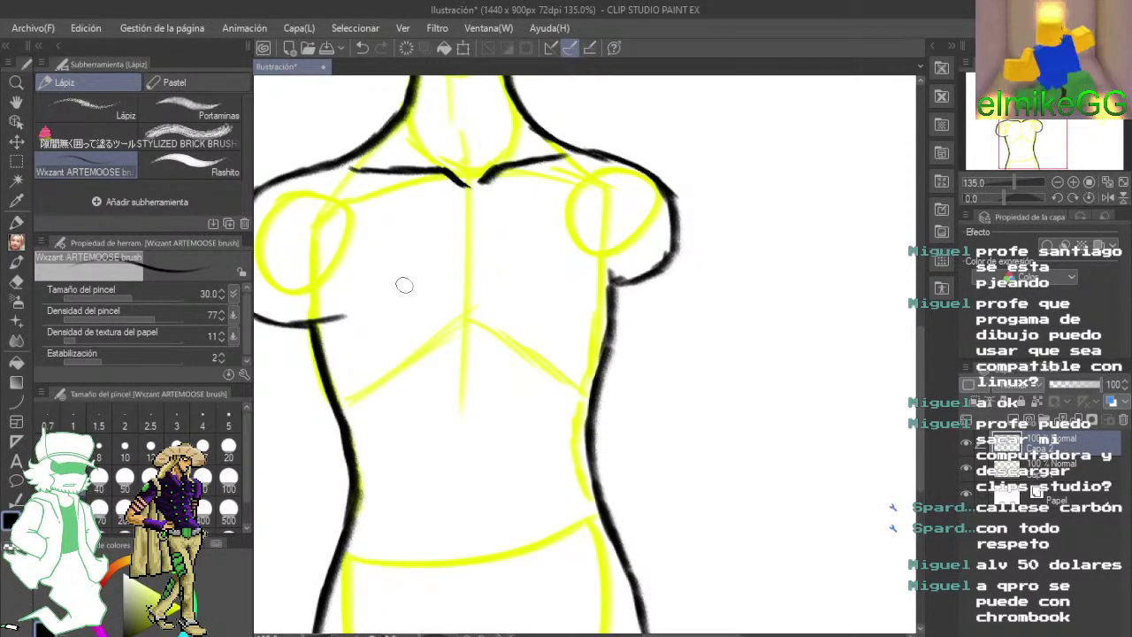
pyautogui.scroll(3, 404, 284)
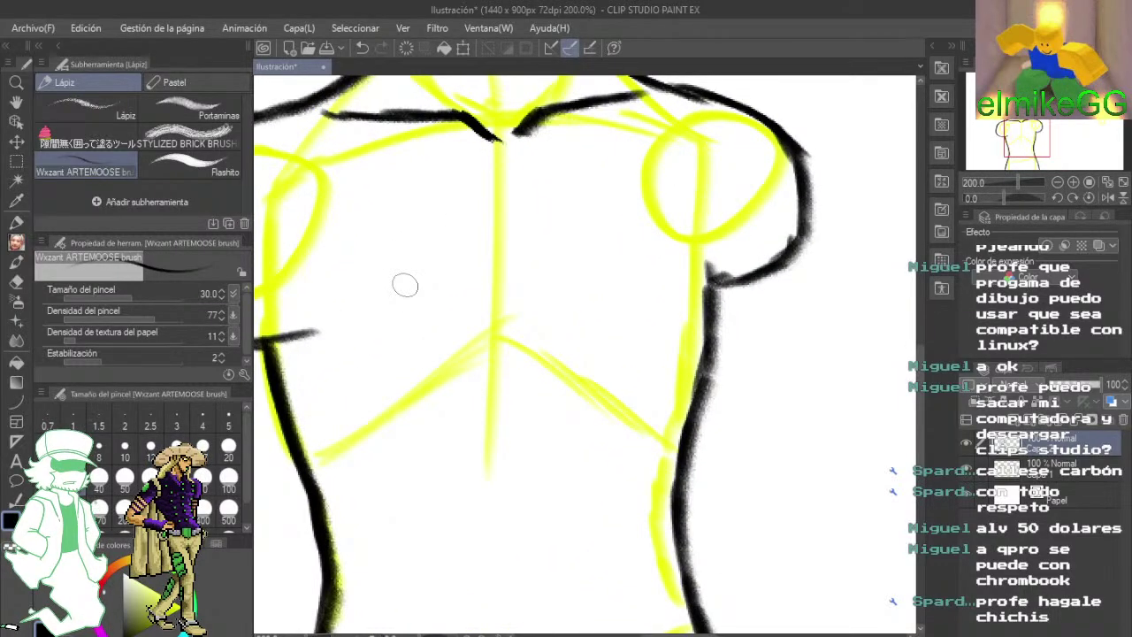
pyautogui.moveTo(460, 275)
pyautogui.mouseDown()
pyautogui.moveTo(596, 306)
pyautogui.moveTo(589, 359)
pyautogui.moveTo(501, 344)
pyautogui.moveTo(354, 352)
pyautogui.mouseUp()
pyautogui.scroll(3, 743, 303)
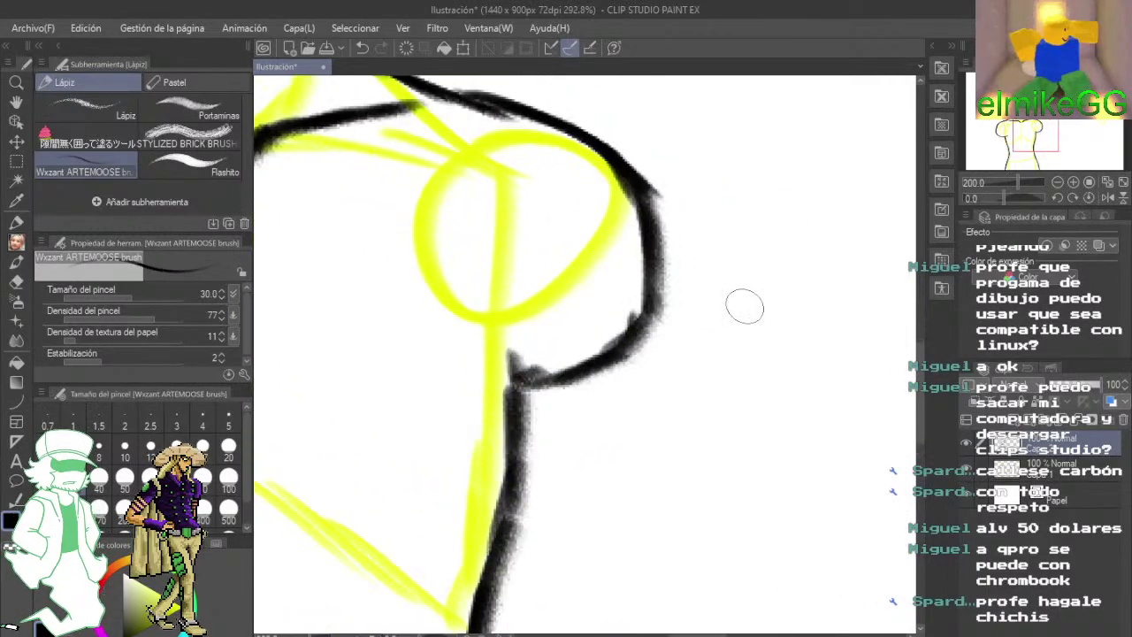
pyautogui.moveTo(610, 142)
pyautogui.mouseDown()
pyautogui.moveTo(675, 260)
pyautogui.moveTo(698, 351)
pyautogui.moveTo(659, 409)
pyautogui.mouseUp()
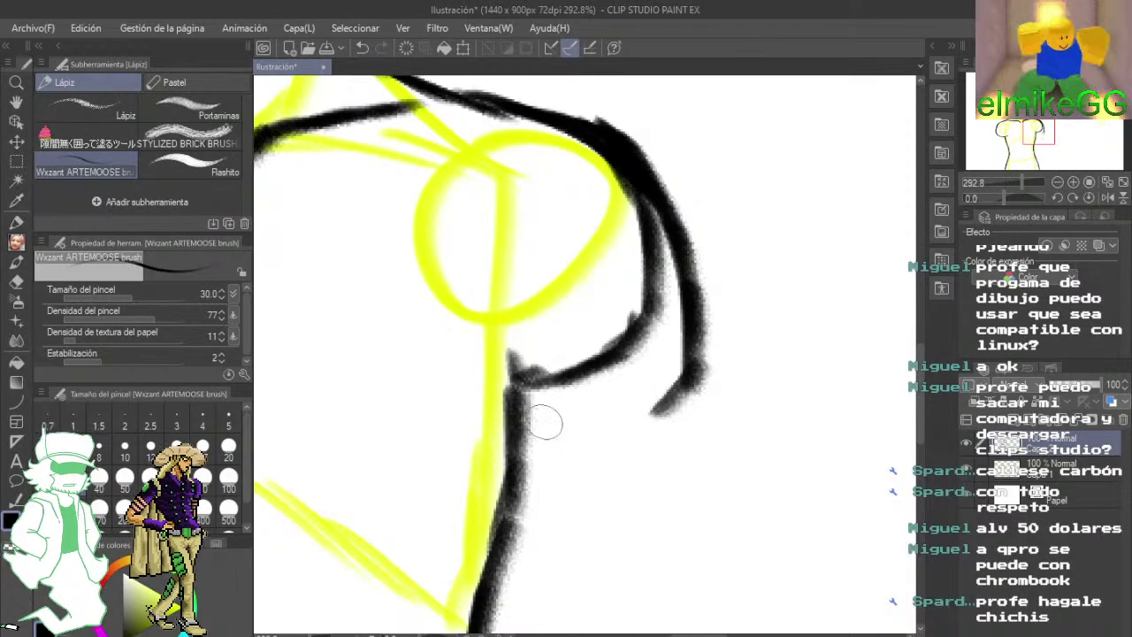
pyautogui.moveTo(516, 414)
pyautogui.mouseDown()
pyautogui.moveTo(623, 428)
pyautogui.moveTo(580, 428)
pyautogui.moveTo(694, 387)
pyautogui.mouseUp()
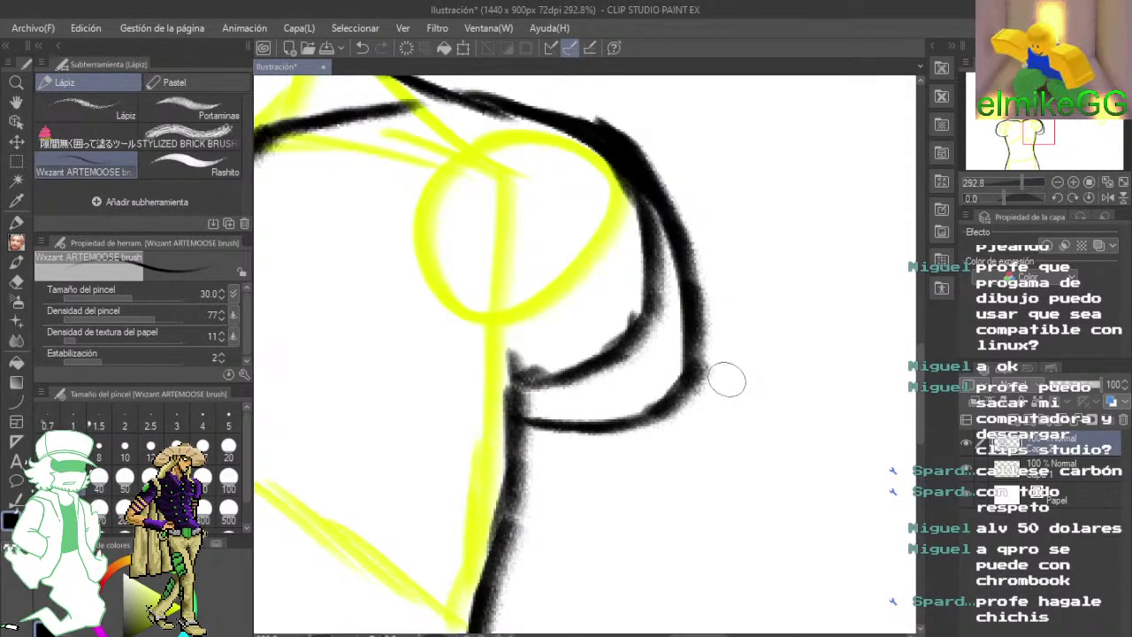
pyautogui.moveTo(760, 346); pyautogui.dragTo(903, 373)
pyautogui.moveTo(314, 332); pyautogui.dragTo(518, 328)
pyautogui.moveTo(810, 312); pyautogui.dragTo(357, 316)
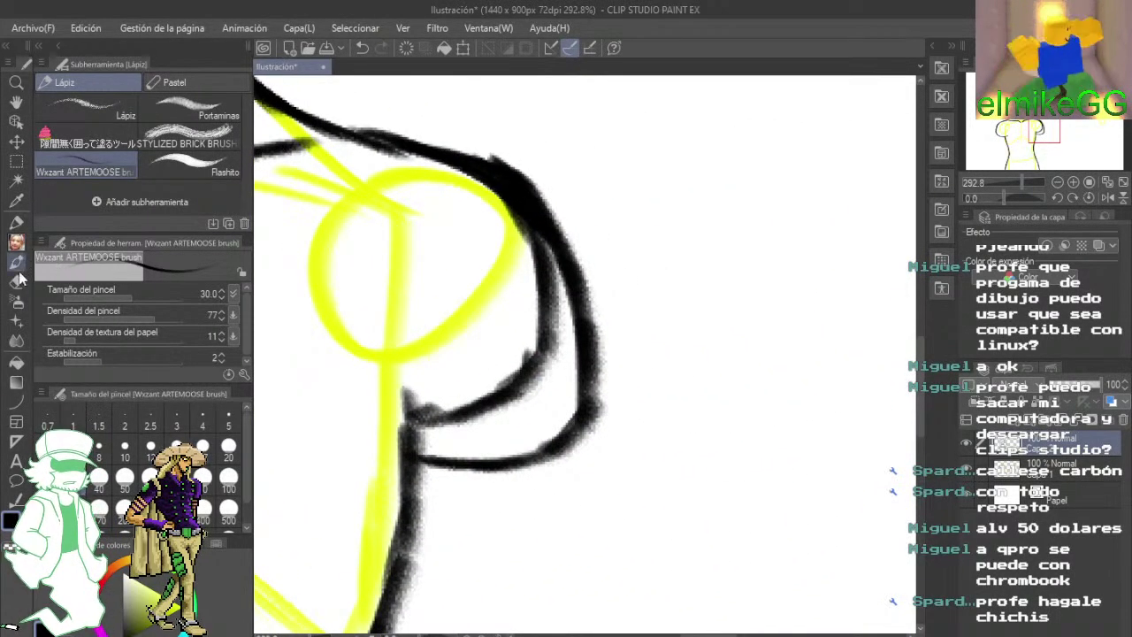
# - Erase the inner first curve of the right shoulder and the rough bump on its outer edge with the size 20 eraser
pyautogui.click(17, 280)
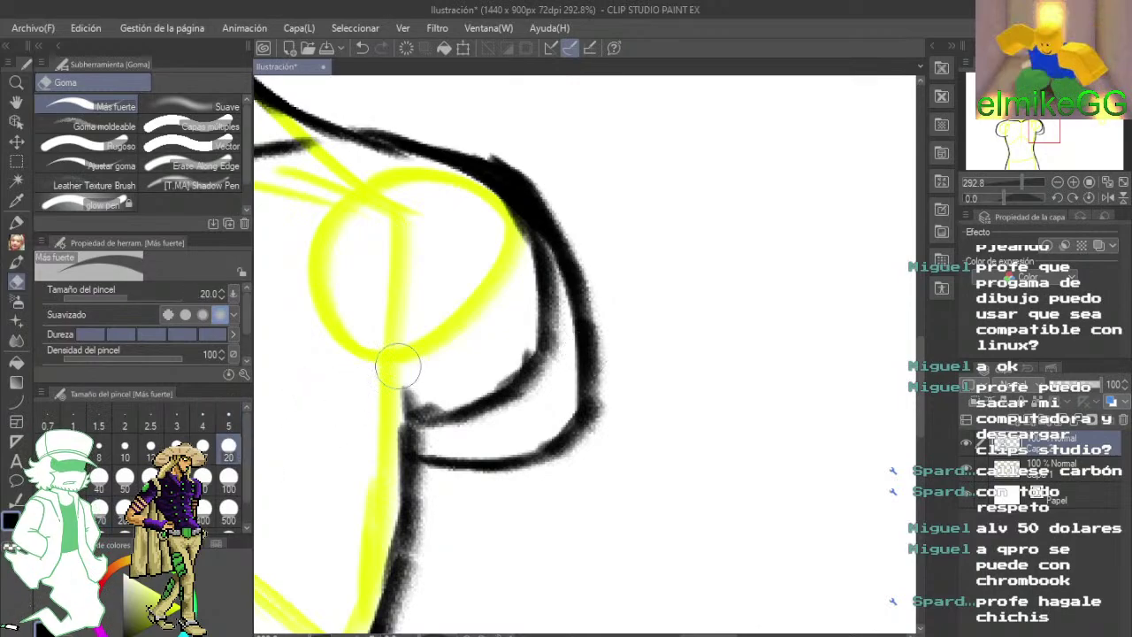
pyautogui.moveTo(398, 365)
pyautogui.mouseDown()
pyautogui.moveTo(445, 389)
pyautogui.moveTo(458, 417)
pyautogui.moveTo(434, 423)
pyautogui.moveTo(437, 405)
pyautogui.moveTo(493, 422)
pyautogui.moveTo(490, 349)
pyautogui.moveTo(549, 394)
pyautogui.moveTo(524, 333)
pyautogui.moveTo(552, 351)
pyautogui.moveTo(533, 311)
pyautogui.moveTo(535, 283)
pyautogui.moveTo(509, 234)
pyautogui.moveTo(535, 272)
pyautogui.moveTo(492, 221)
pyautogui.moveTo(512, 250)
pyautogui.mouseUp()
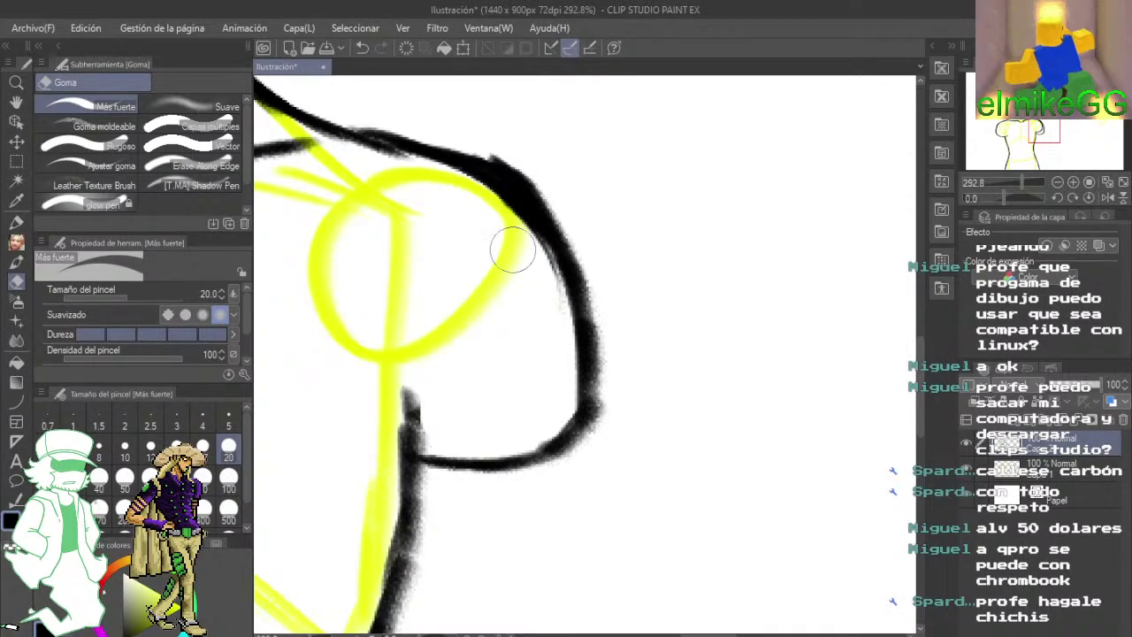
pyautogui.moveTo(466, 294); pyautogui.dragTo(551, 291)
pyautogui.moveTo(575, 140); pyautogui.dragTo(665, 223)
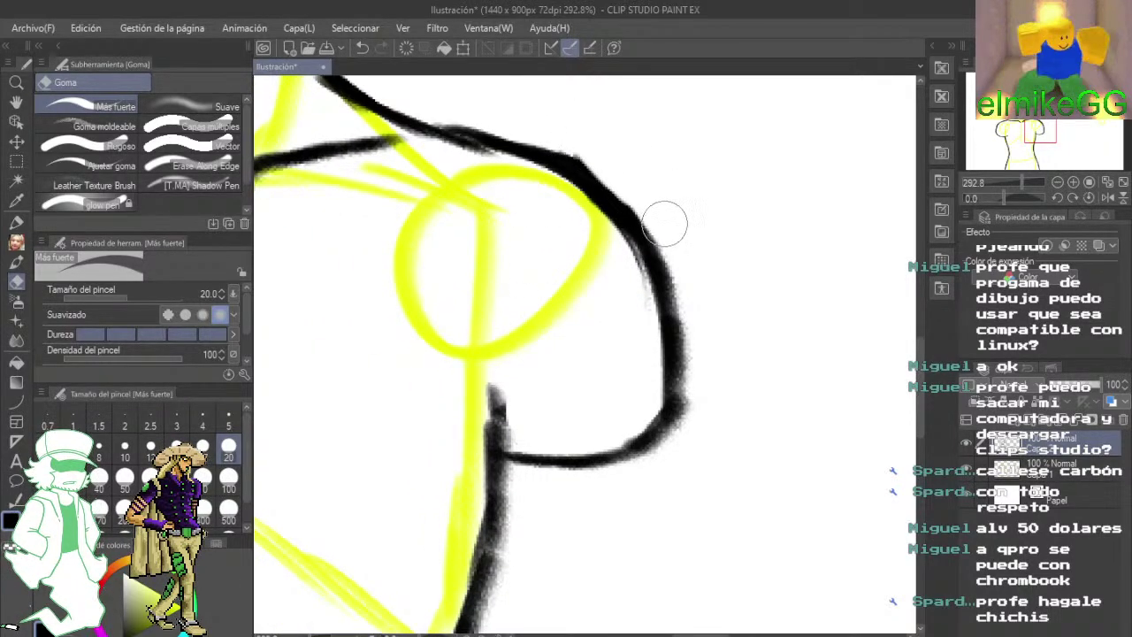
pyautogui.moveTo(559, 125); pyautogui.dragTo(581, 147)
pyautogui.moveTo(478, 300); pyautogui.dragTo(548, 275)
pyautogui.moveTo(587, 336); pyautogui.dragTo(564, 345)
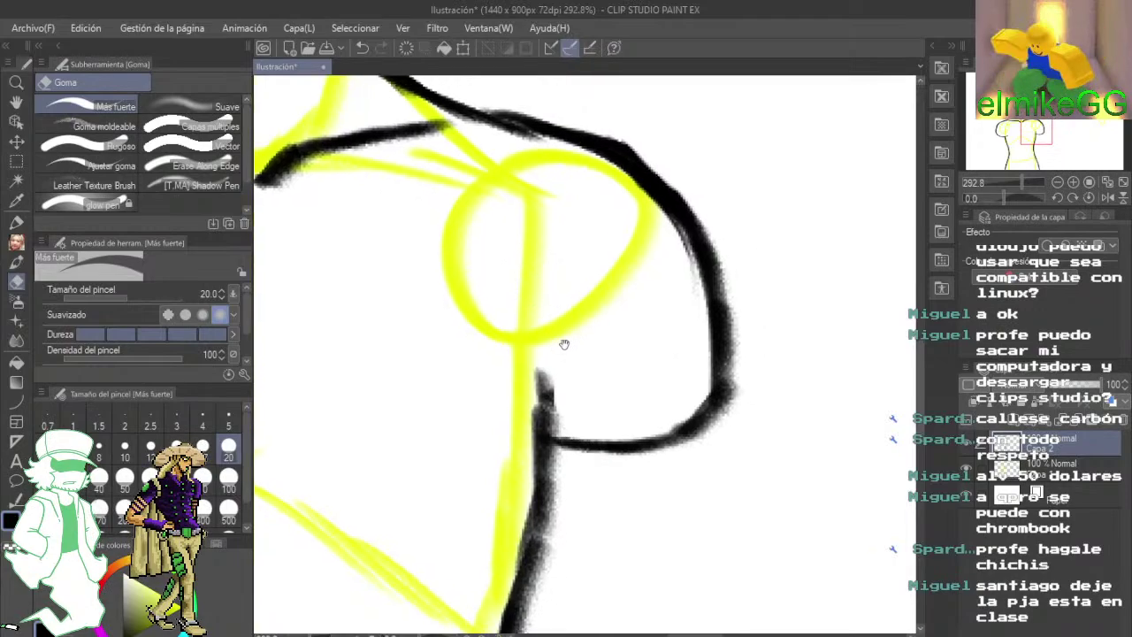
# - Look over the traced neck, shoulders and torso outline for remaining stray lines
pyautogui.moveTo(316, 484); pyautogui.dragTo(518, 357)
pyautogui.moveTo(281, 430); pyautogui.dragTo(589, 316)
pyautogui.moveTo(480, 225); pyautogui.dragTo(604, 389)
pyautogui.moveTo(759, 378); pyautogui.dragTo(472, 398)
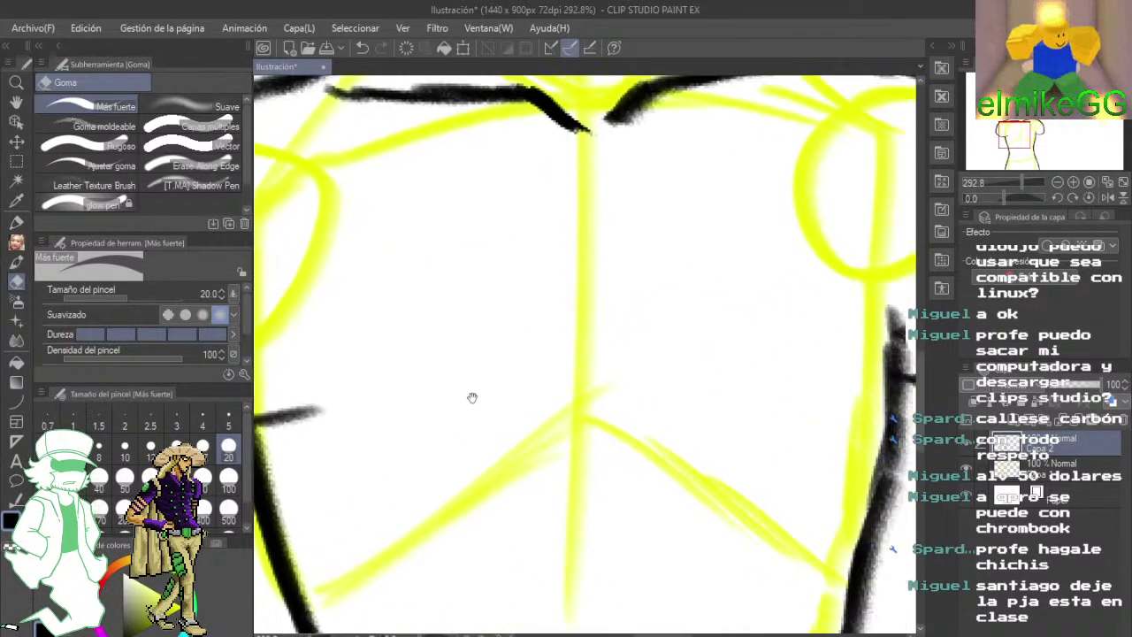
pyautogui.scroll(-2, 516, 384)
pyautogui.scroll(-2, 520, 357)
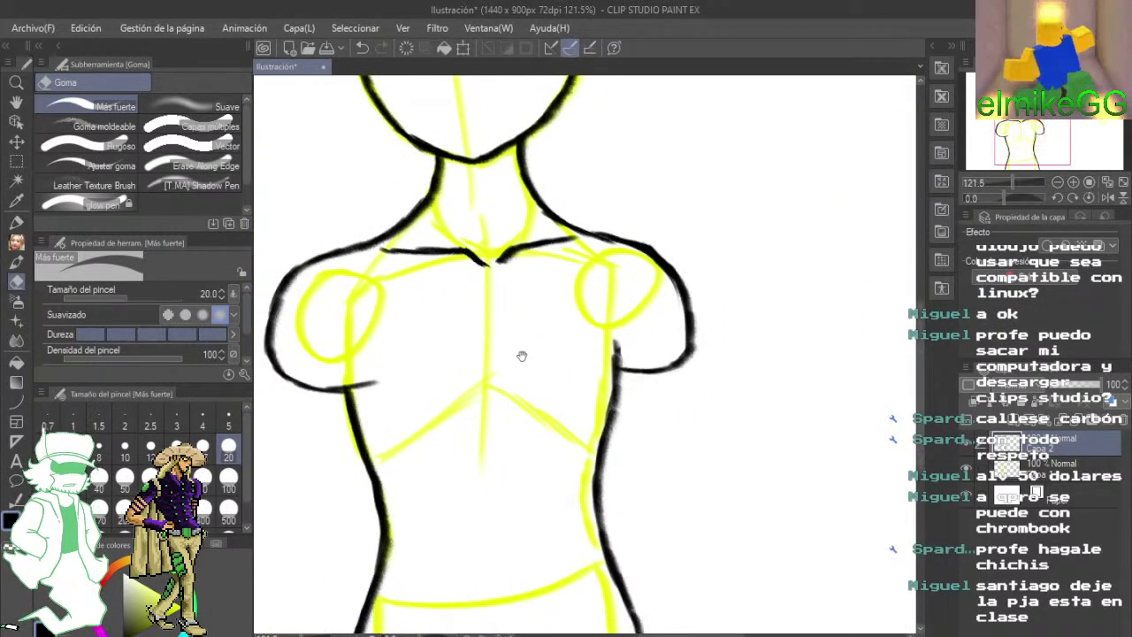
pyautogui.moveTo(521, 356)
pyautogui.mouseDown()
pyautogui.moveTo(584, 357)
pyautogui.moveTo(599, 487)
pyautogui.mouseUp()
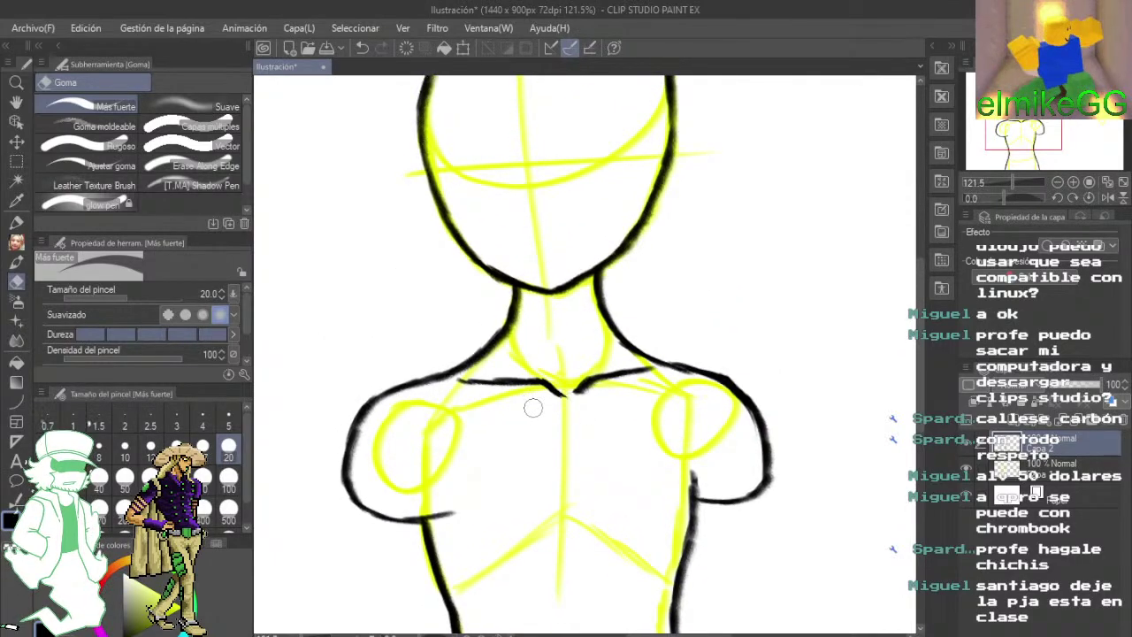
pyautogui.scroll(2, 532, 407)
pyautogui.moveTo(532, 406); pyautogui.dragTo(559, 174)
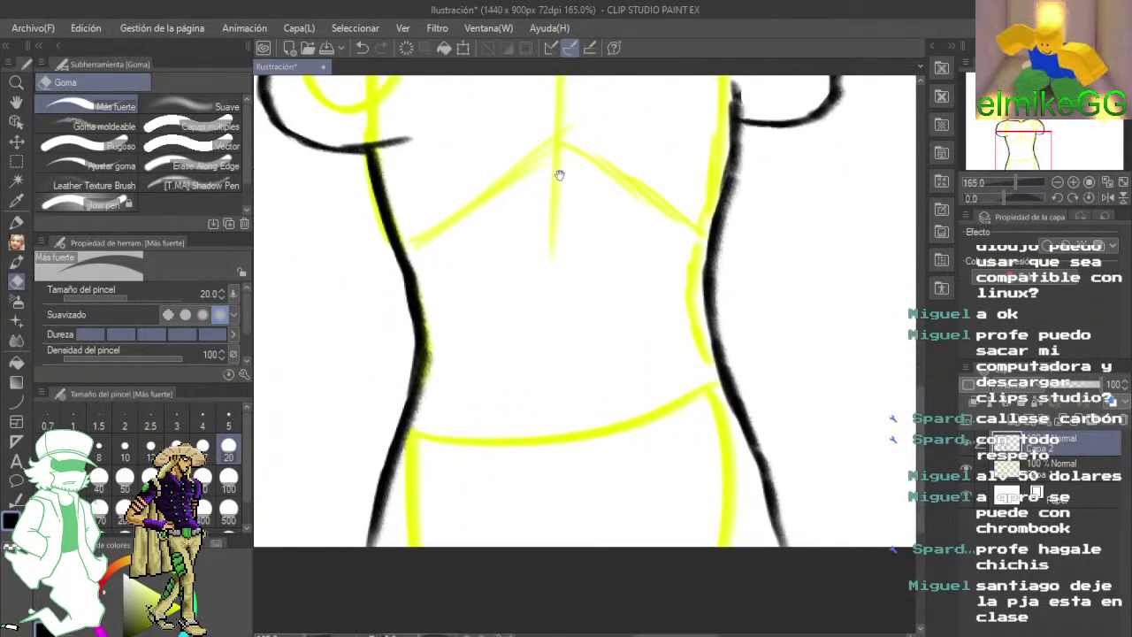
pyautogui.moveTo(629, 192); pyautogui.dragTo(659, 439)
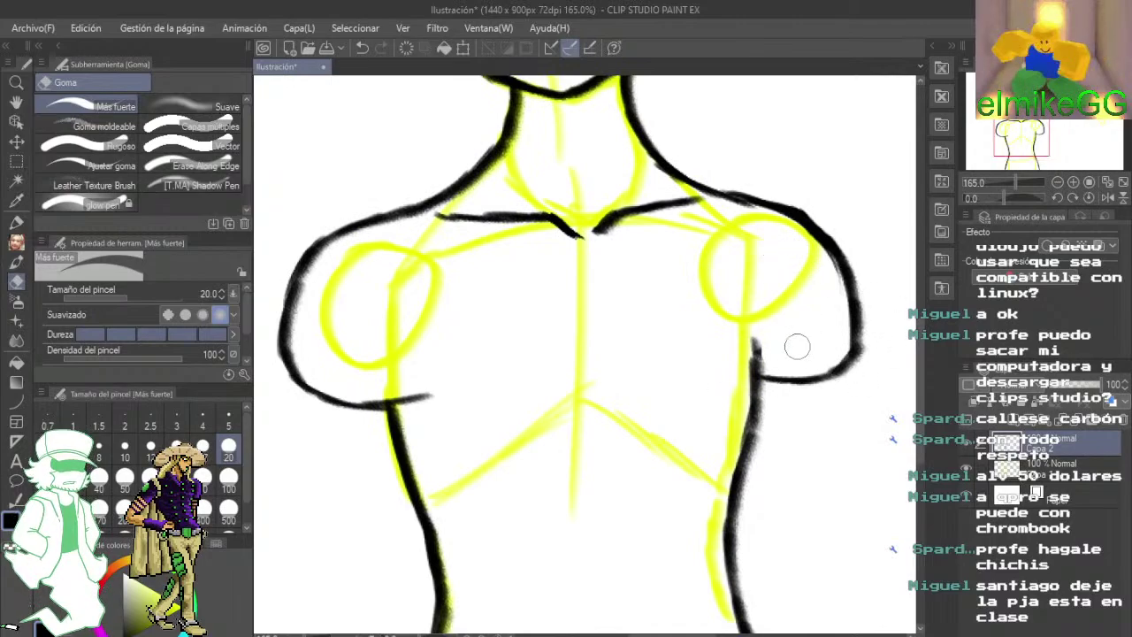
# - Erase the left shoulder curve's tail inside the torso and extend the left torso line in black up to the shoulder circle
pyautogui.scroll(2, 612, 289)
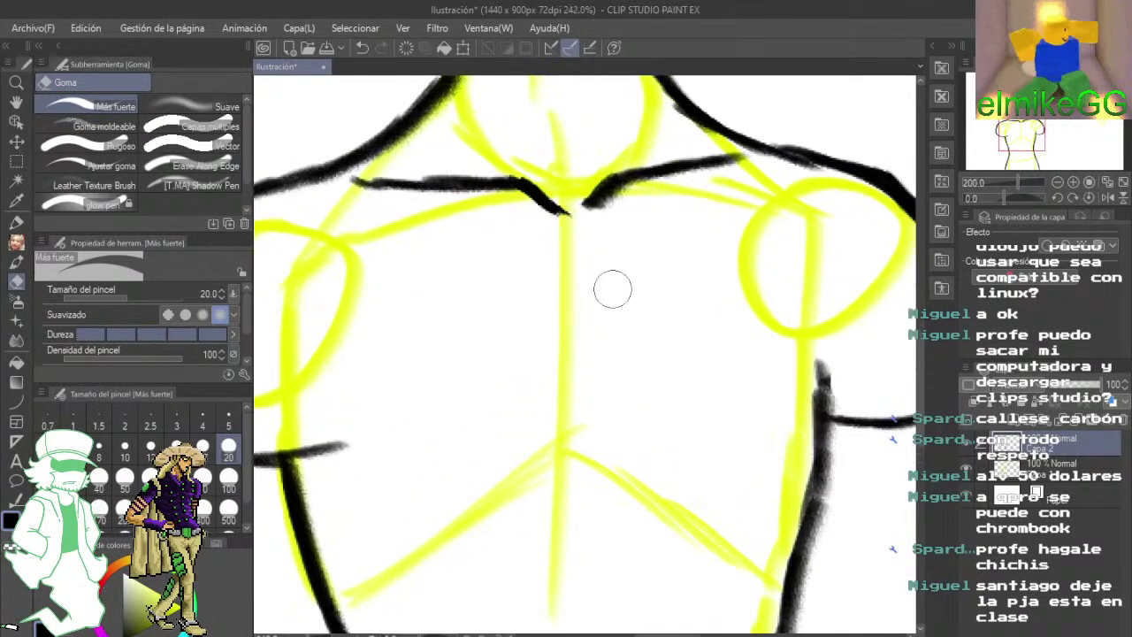
pyautogui.moveTo(612, 290)
pyautogui.mouseDown()
pyautogui.moveTo(710, 316)
pyautogui.moveTo(672, 295)
pyautogui.moveTo(518, 300)
pyautogui.moveTo(526, 298)
pyautogui.mouseUp()
pyautogui.moveTo(328, 469)
pyautogui.mouseDown()
pyautogui.moveTo(300, 453)
pyautogui.moveTo(301, 465)
pyautogui.moveTo(289, 448)
pyautogui.mouseUp()
pyautogui.moveTo(389, 278); pyautogui.dragTo(531, 275)
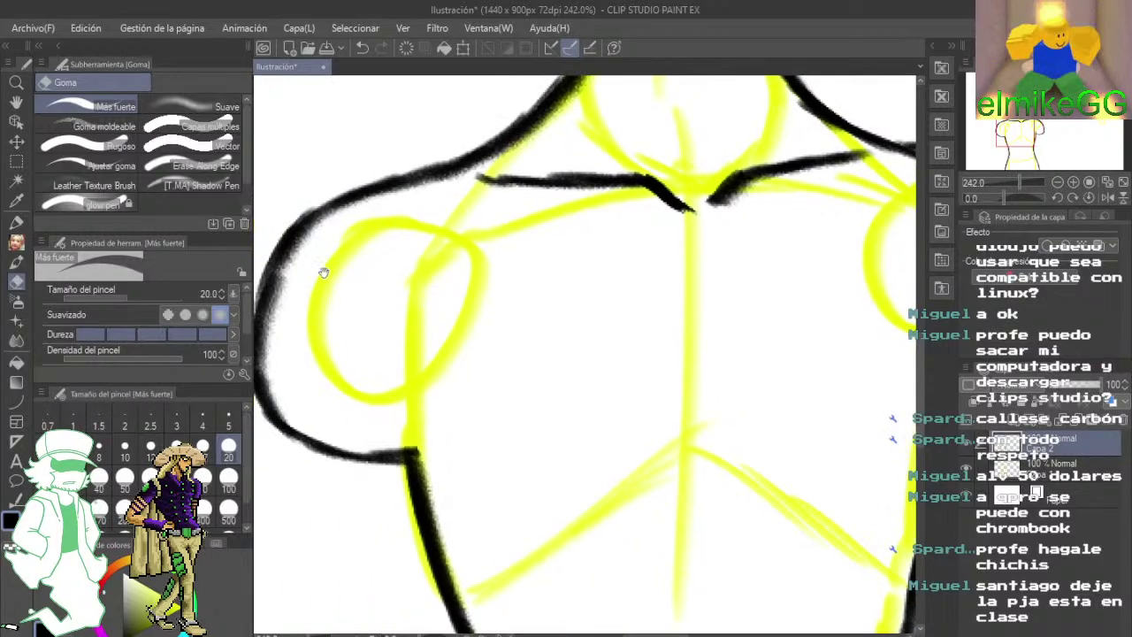
pyautogui.click(22, 247)
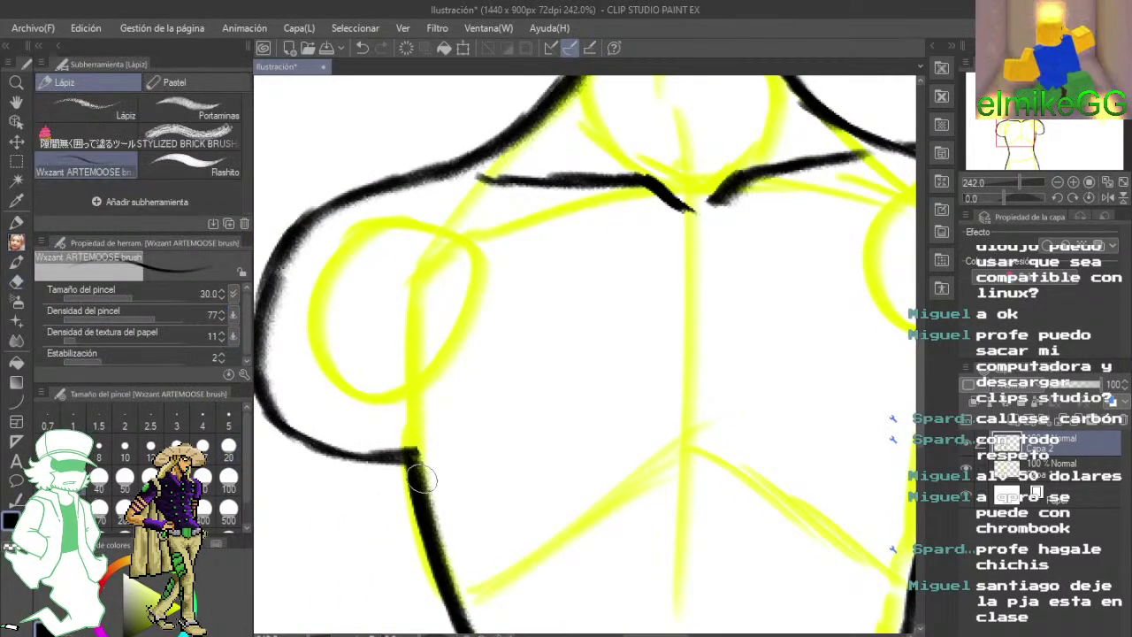
pyautogui.moveTo(420, 472)
pyautogui.mouseDown()
pyautogui.moveTo(413, 390)
pyautogui.moveTo(413, 493)
pyautogui.moveTo(413, 403)
pyautogui.mouseUp()
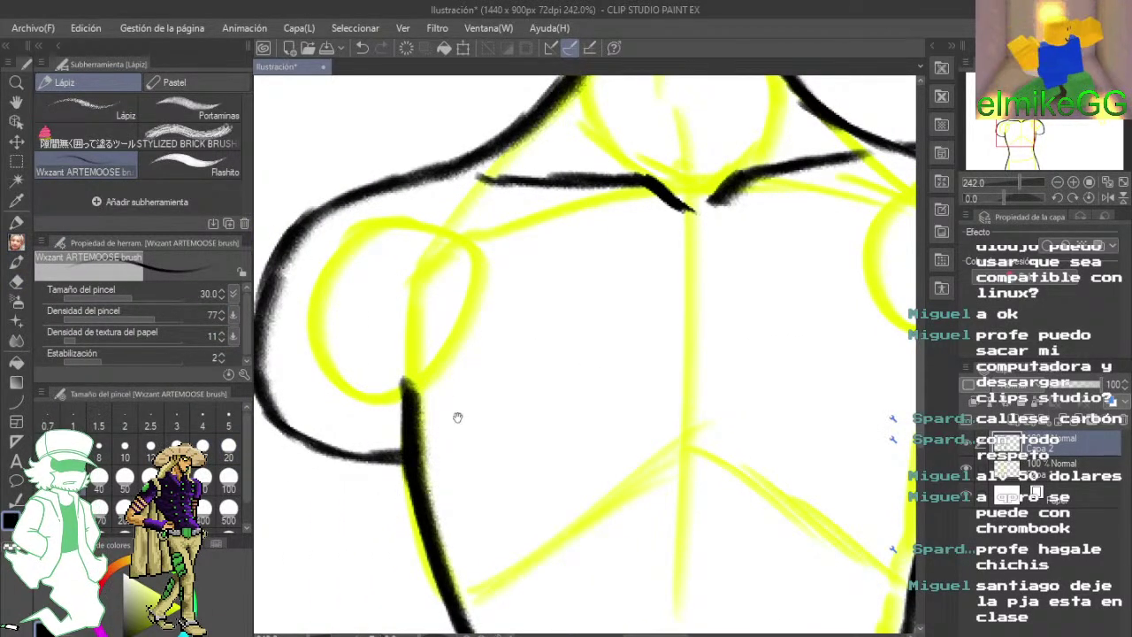
# - Examine the black outline of the figure from the head down to the hips
pyautogui.moveTo(651, 474); pyautogui.dragTo(538, 383)
pyautogui.moveTo(586, 306); pyautogui.dragTo(612, 523)
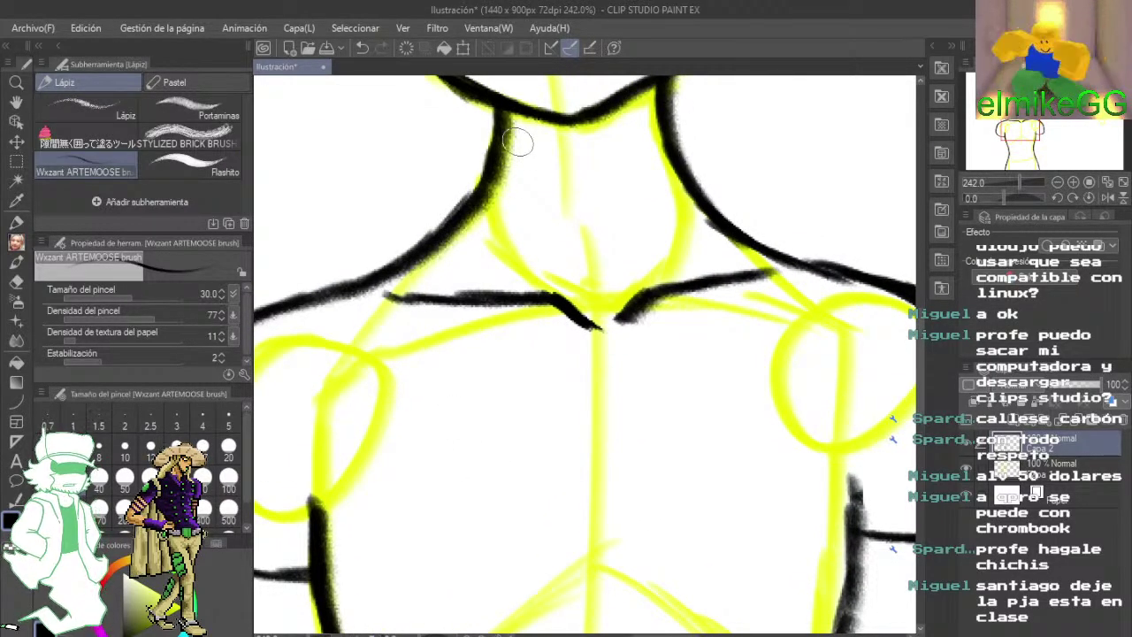
pyautogui.moveTo(435, 467); pyautogui.dragTo(449, 333)
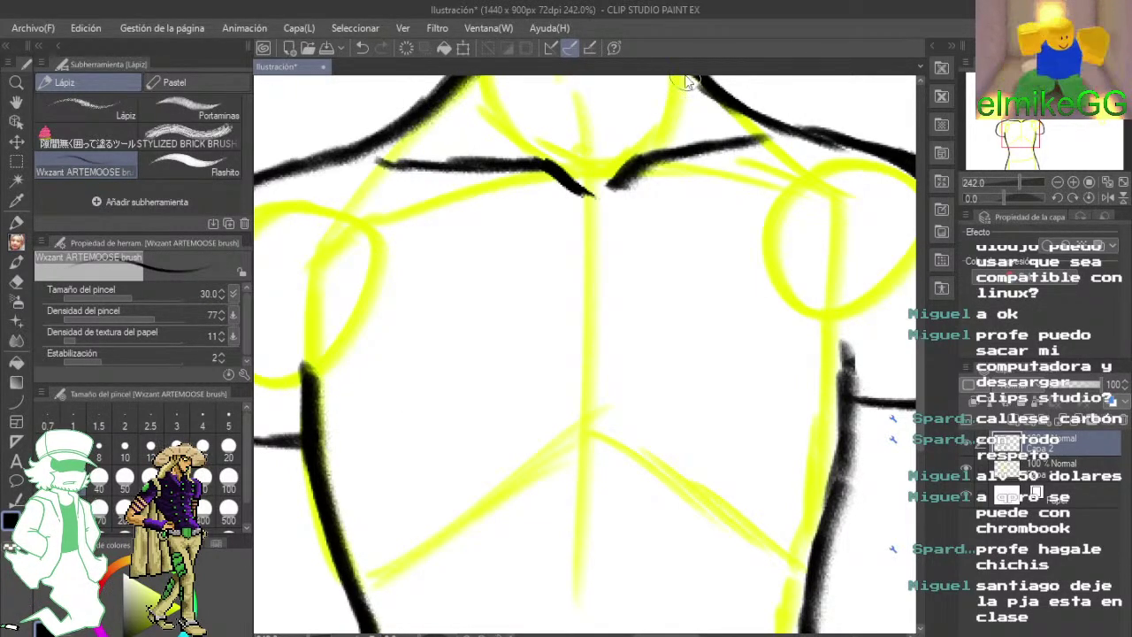
pyautogui.moveTo(725, 203)
pyautogui.mouseDown()
pyautogui.moveTo(725, 512)
pyautogui.moveTo(725, 451)
pyautogui.moveTo(622, 221)
pyautogui.moveTo(631, 186)
pyautogui.mouseUp()
pyautogui.scroll(-8, 680, 350)
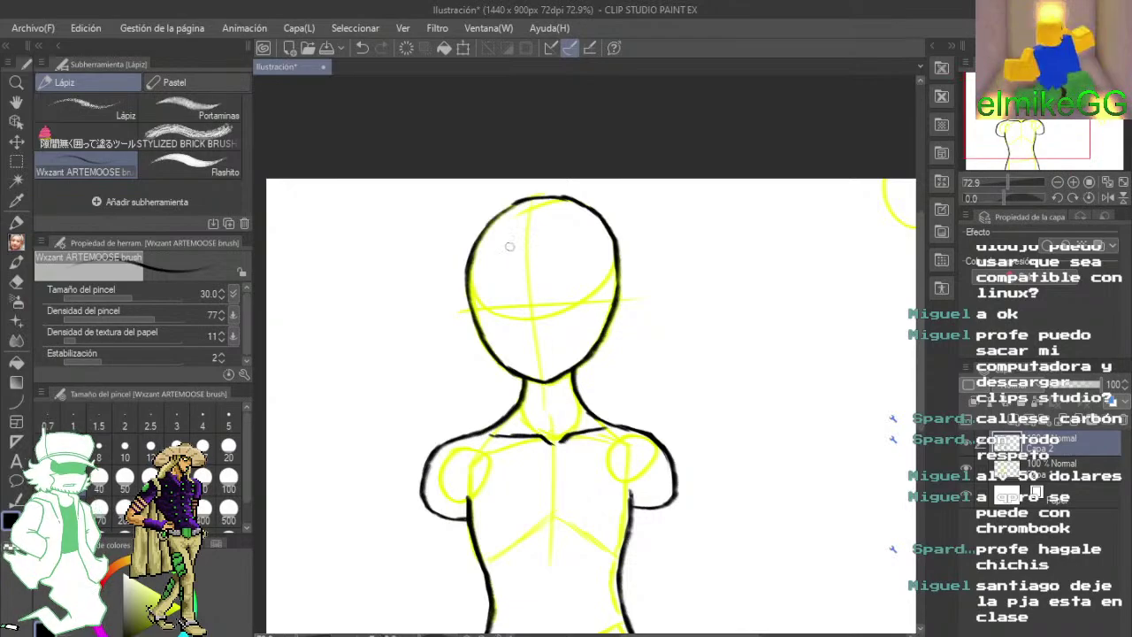
pyautogui.scroll(3, 510, 247)
pyautogui.moveTo(491, 359); pyautogui.dragTo(600, 154)
pyautogui.moveTo(584, 321); pyautogui.dragTo(592, 282)
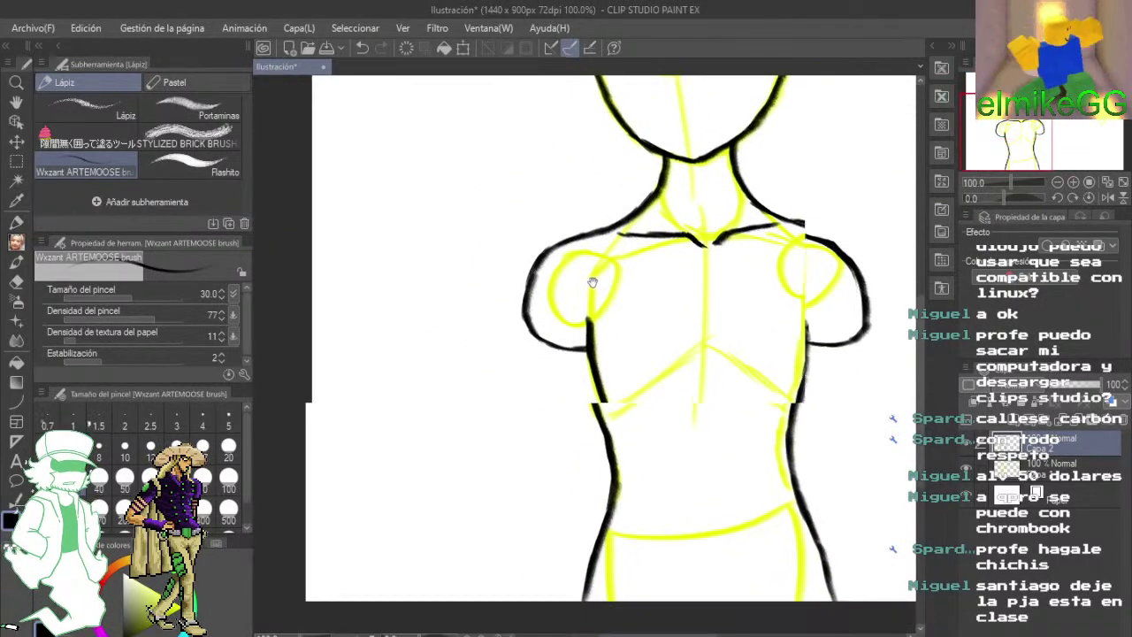
pyautogui.scroll(3, 740, 323)
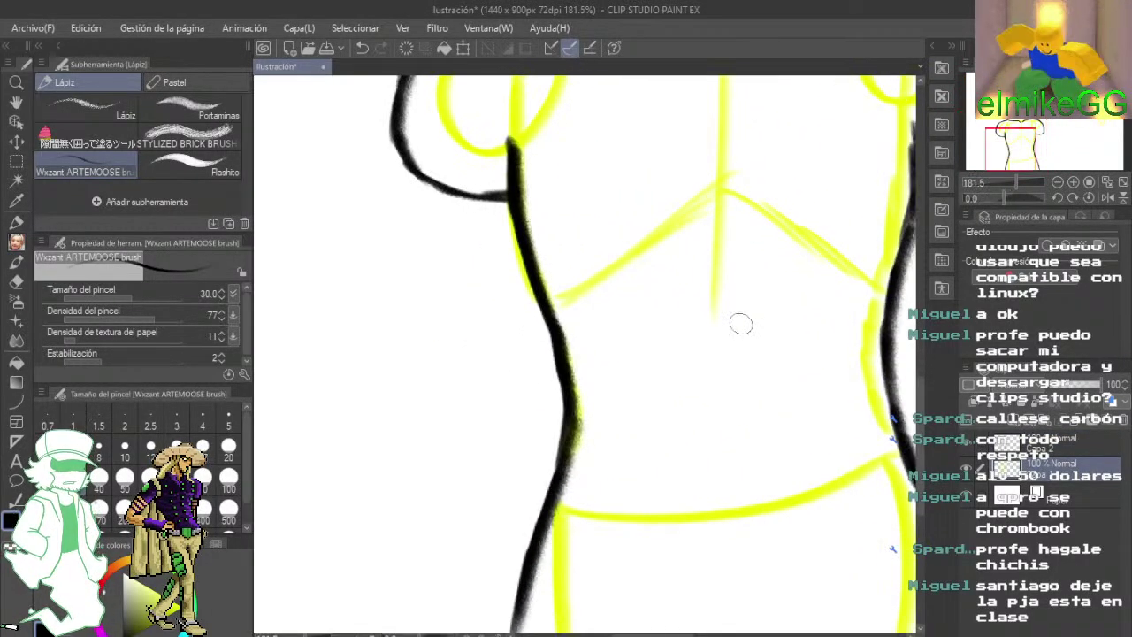
# - Rename the yellow sketch layer as Boceto and layer Capa 2 as Dibujo, leaving Boceto as the active layer
pyautogui.moveTo(834, 408); pyautogui.dragTo(785, 455)
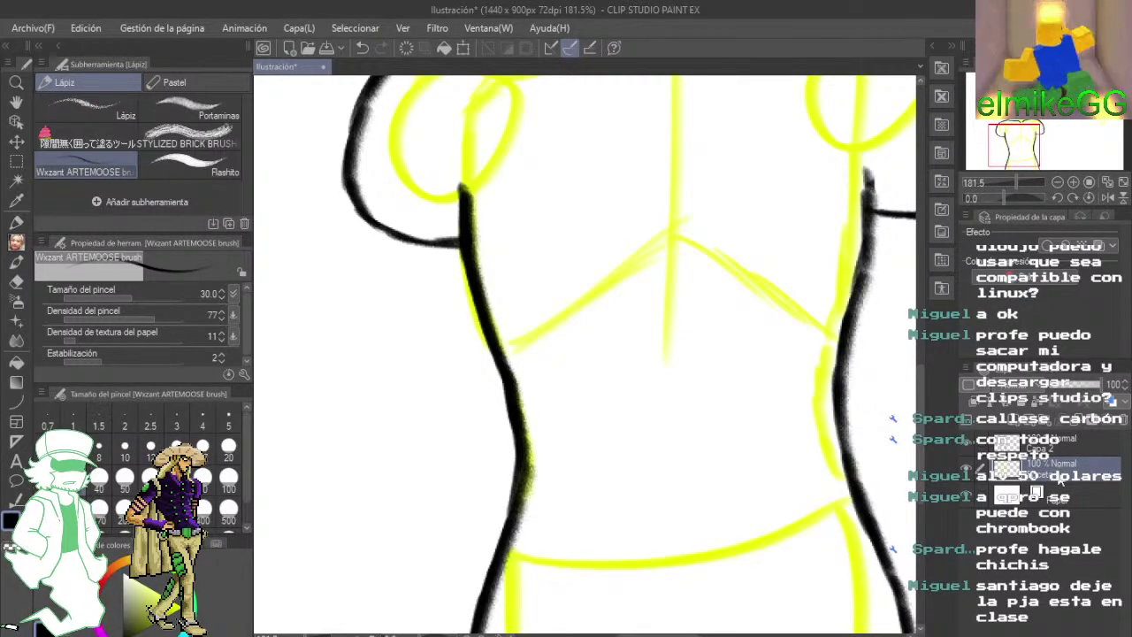
pyautogui.click(1058, 451)
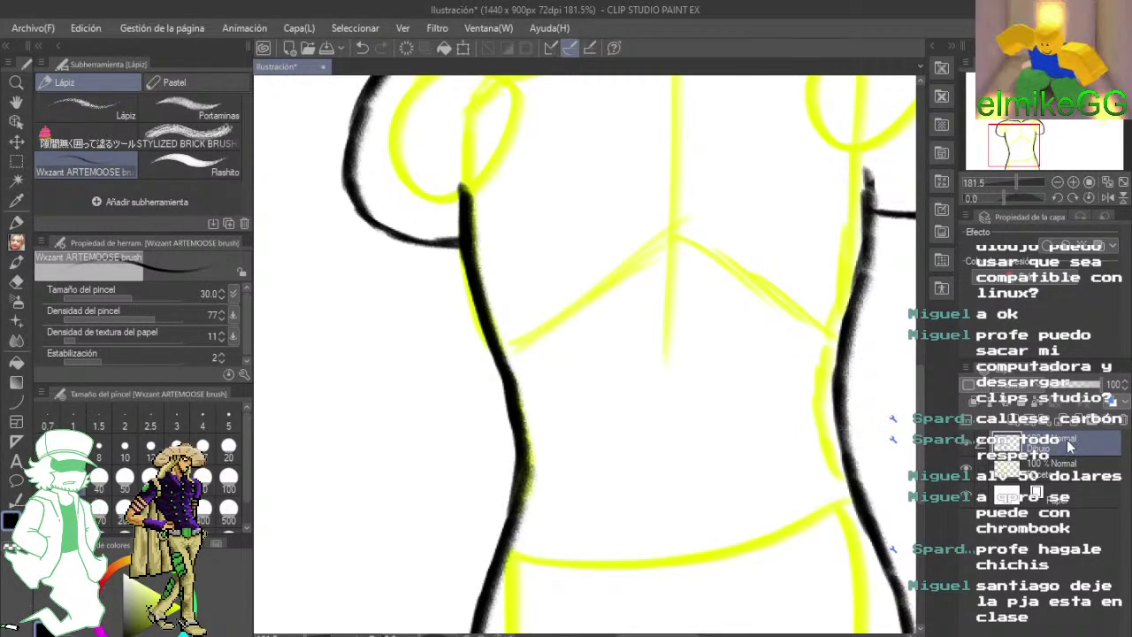
pyautogui.click(1059, 466)
# - Set the drawing colour to bright yellow from the colour set for sketching on layer Boceto
pyautogui.scroll(4, 734, 292)
pyautogui.moveTo(720, 225); pyautogui.dragTo(634, 534)
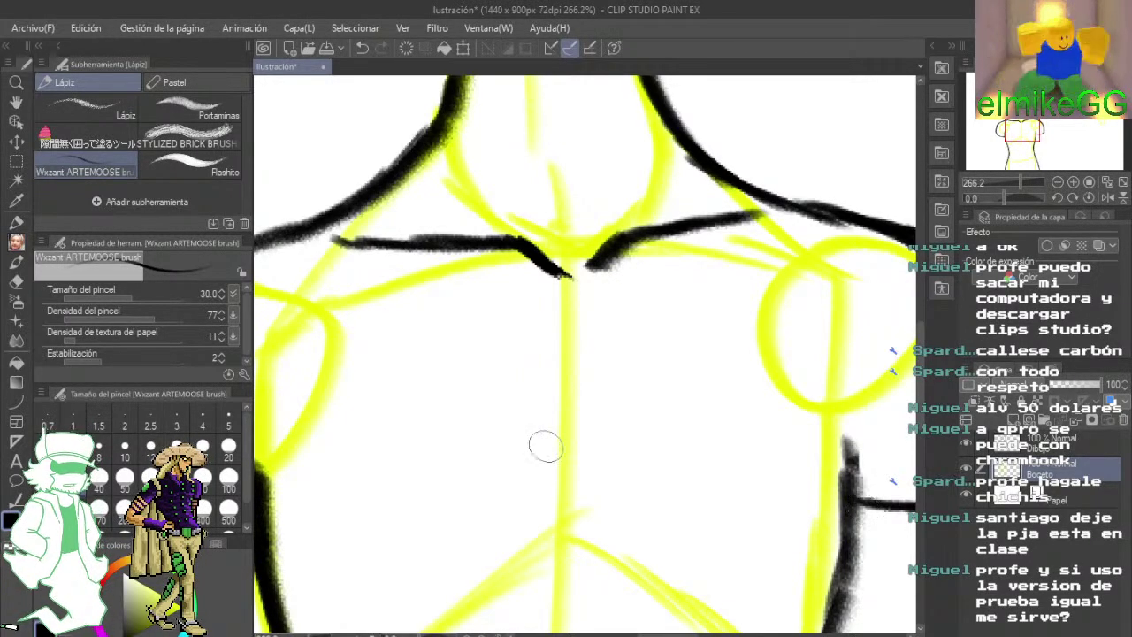
pyautogui.moveTo(543, 448)
pyautogui.mouseDown()
pyautogui.moveTo(590, 405)
pyautogui.moveTo(682, 353)
pyautogui.moveTo(654, 381)
pyautogui.moveTo(635, 357)
pyautogui.moveTo(556, 397)
pyautogui.moveTo(593, 548)
pyautogui.moveTo(566, 554)
pyautogui.moveTo(641, 341)
pyautogui.moveTo(619, 399)
pyautogui.moveTo(671, 424)
pyautogui.mouseUp()
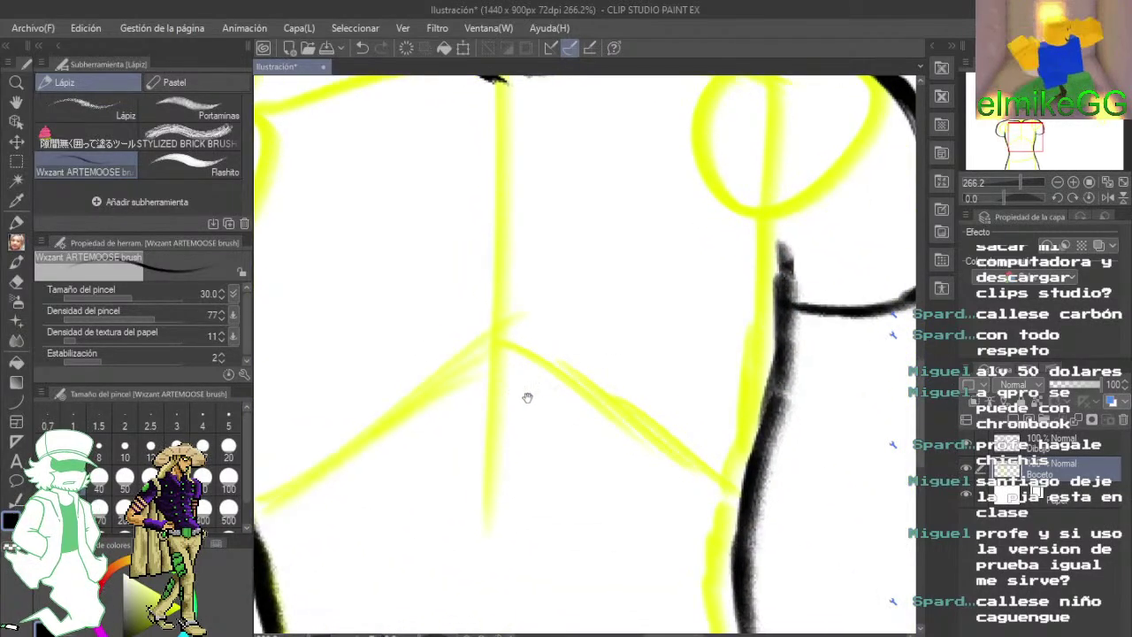
pyautogui.moveTo(527, 397)
pyautogui.mouseDown()
pyautogui.moveTo(607, 495)
pyautogui.moveTo(669, 404)
pyautogui.moveTo(589, 480)
pyautogui.moveTo(594, 402)
pyautogui.moveTo(614, 402)
pyautogui.mouseUp()
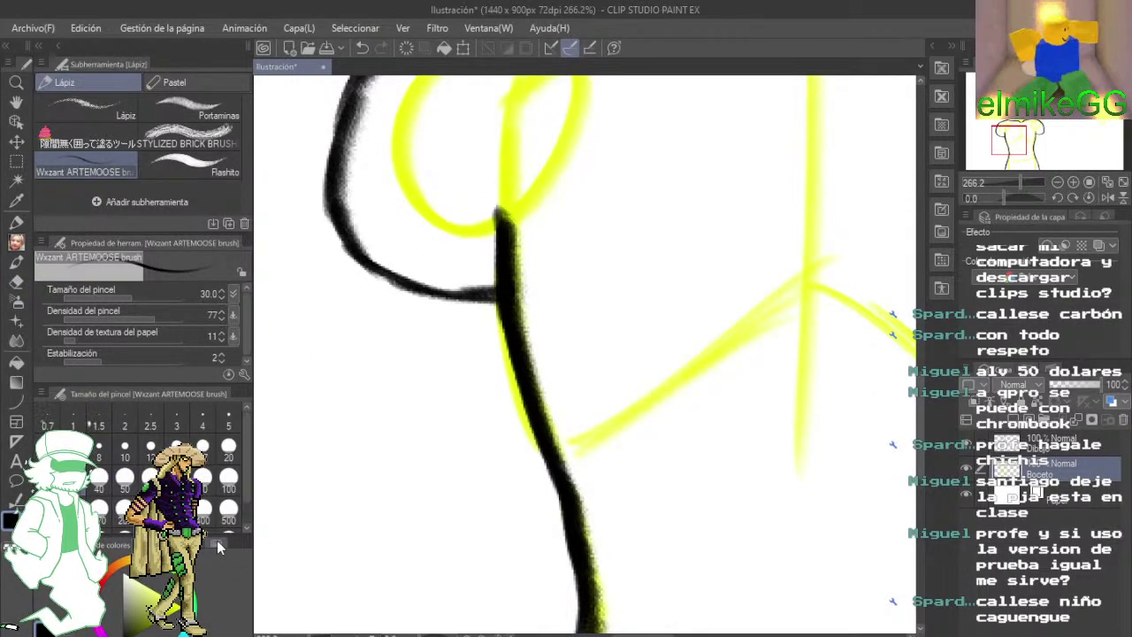
pyautogui.click(218, 545)
pyautogui.click(106, 622)
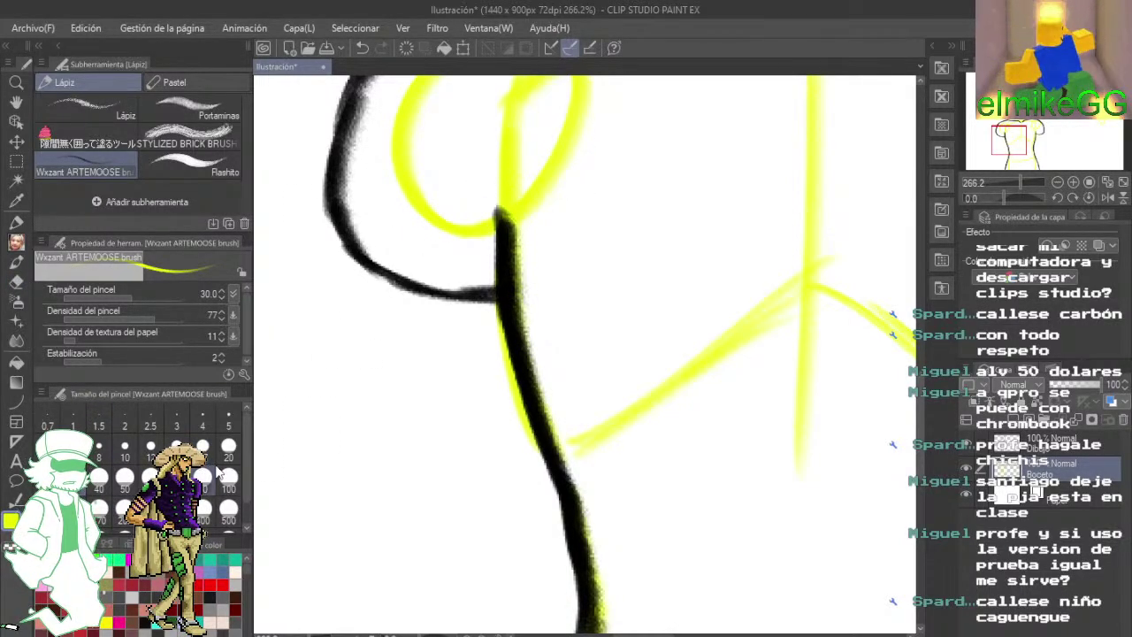
# - Sketch a slightly outward-slanting yellow upper-arm guide line from each shoulder circle down to about waist height
pyautogui.scroll(-1, 219, 475)
pyautogui.scroll(-2, 344, 427)
pyautogui.moveTo(437, 480)
pyautogui.mouseDown()
pyautogui.moveTo(450, 392)
pyautogui.moveTo(431, 406)
pyautogui.mouseUp()
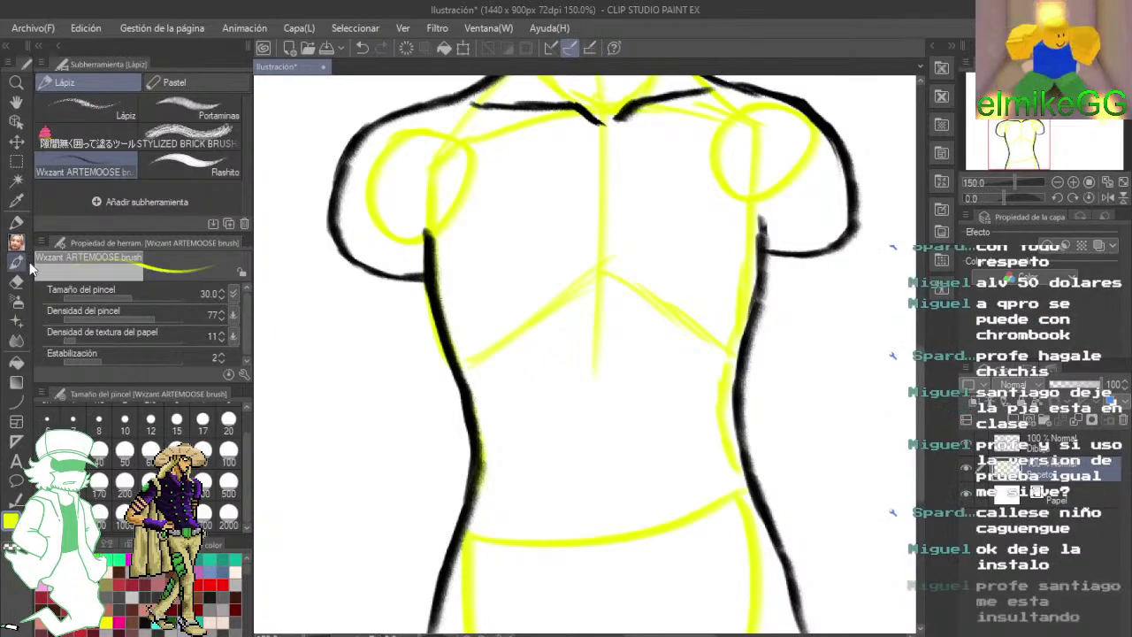
pyautogui.moveTo(370, 348)
pyautogui.mouseDown()
pyautogui.moveTo(452, 266)
pyautogui.moveTo(458, 290)
pyautogui.moveTo(500, 319)
pyautogui.mouseUp()
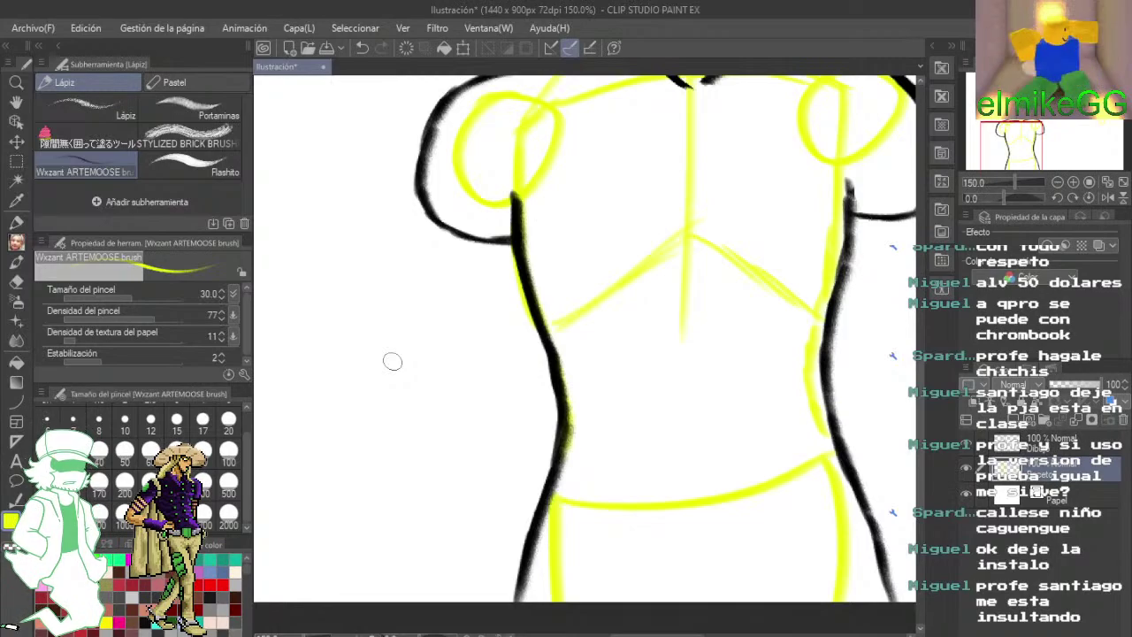
pyautogui.moveTo(479, 181); pyautogui.dragTo(453, 418)
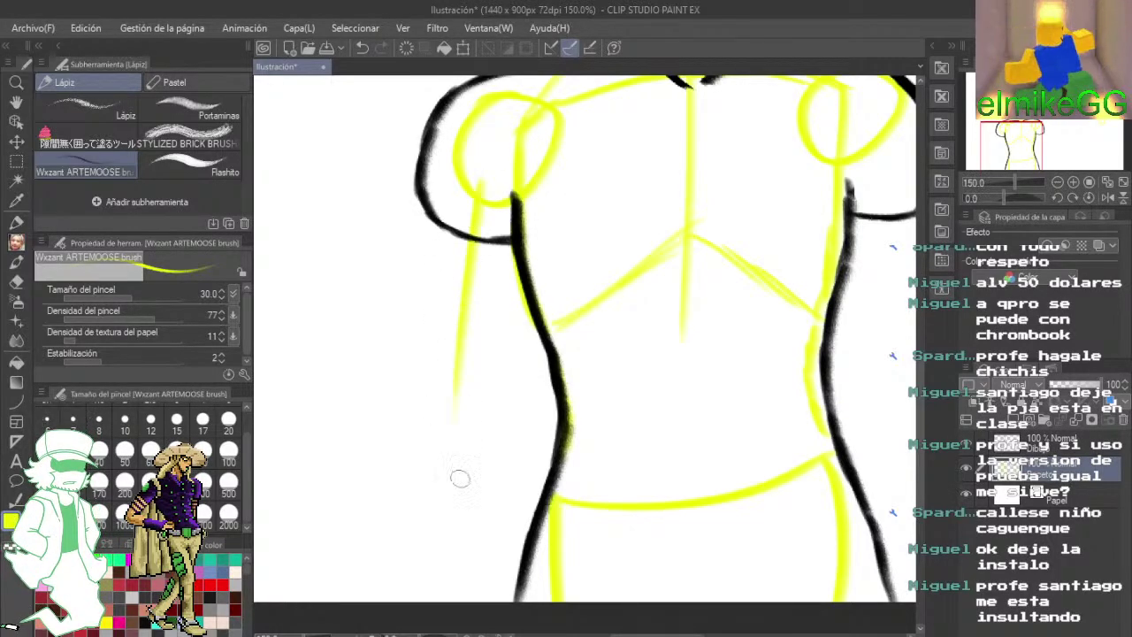
pyautogui.moveTo(457, 369); pyautogui.dragTo(453, 446)
pyautogui.moveTo(605, 375); pyautogui.dragTo(481, 380)
pyautogui.moveTo(753, 131); pyautogui.dragTo(819, 426)
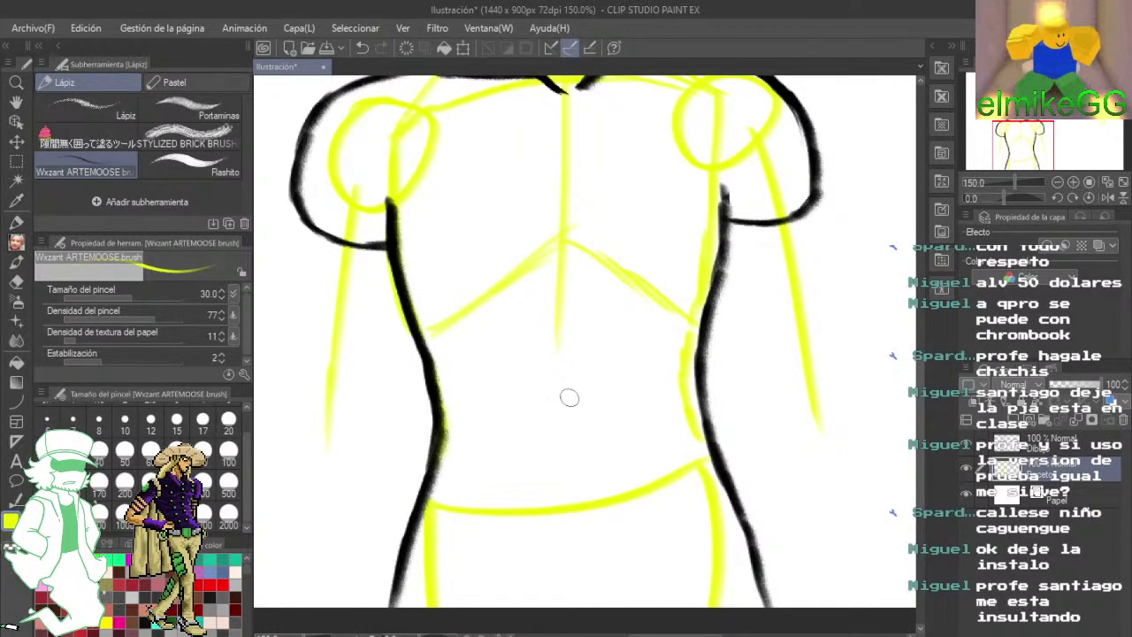
pyautogui.moveTo(569, 397); pyautogui.dragTo(627, 213)
pyautogui.moveTo(394, 350); pyautogui.dragTo(378, 442)
pyautogui.moveTo(378, 482); pyautogui.dragTo(408, 501)
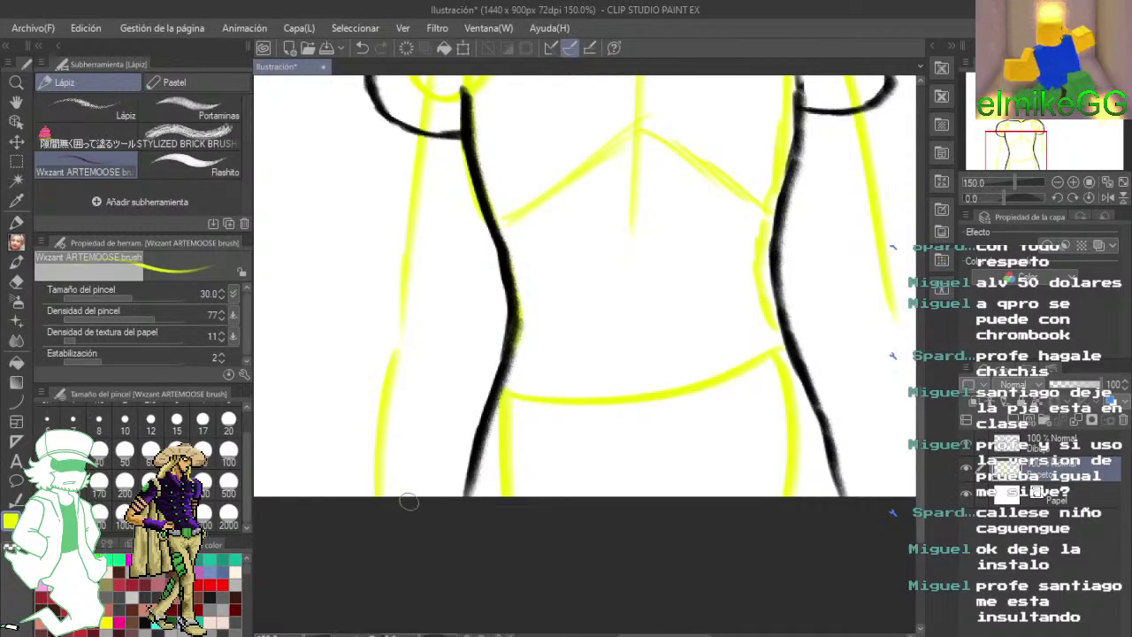
pyautogui.hotkey('ctrl', 'z')
pyautogui.hotkey('ctrl', 'z')
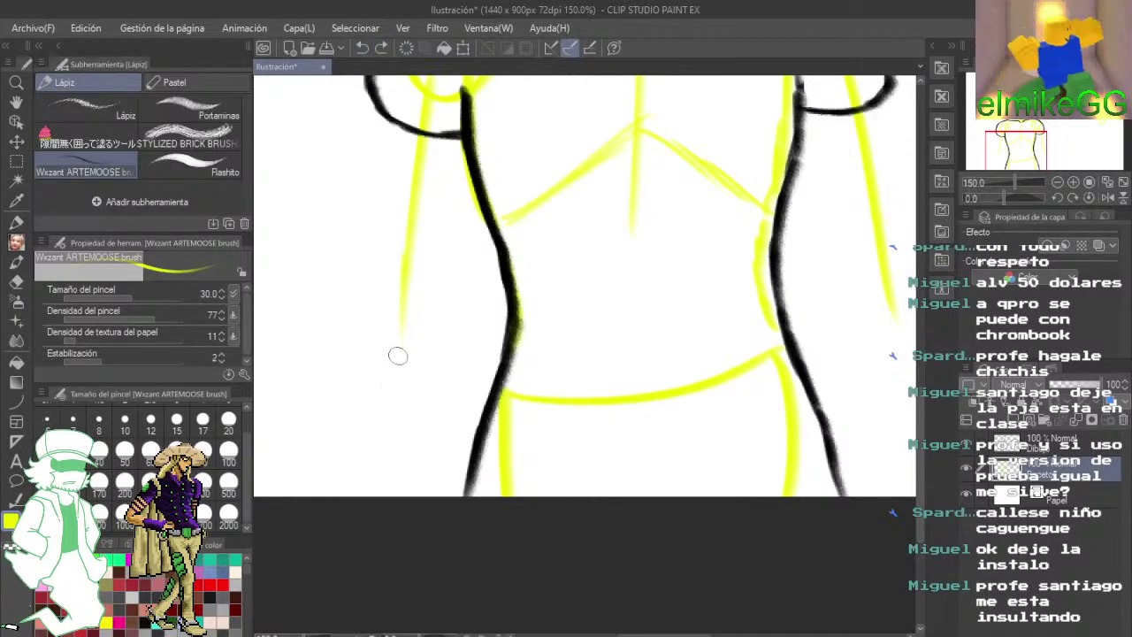
# - Sketch yellow forearm guides curving outward from below both upper-arm lines to the canvas edge, with a downward arrow outside each one
pyautogui.moveTo(397, 354); pyautogui.dragTo(358, 495)
pyautogui.moveTo(377, 423); pyautogui.dragTo(447, 404)
pyautogui.moveTo(405, 310)
pyautogui.mouseDown()
pyautogui.moveTo(371, 416)
pyautogui.moveTo(379, 433)
pyautogui.mouseUp()
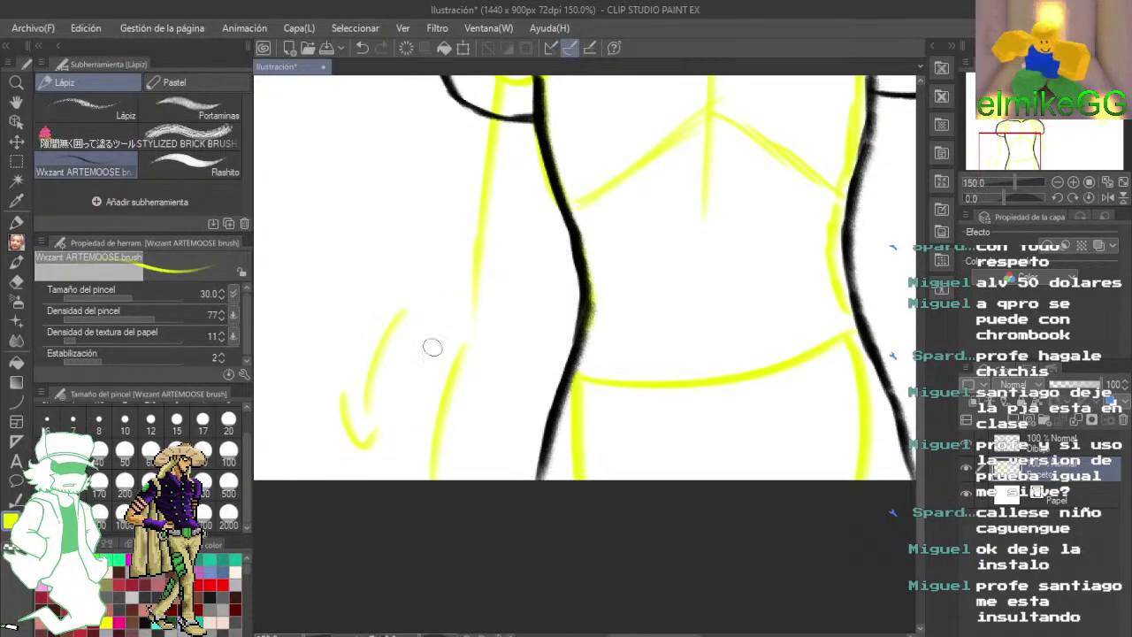
pyautogui.moveTo(566, 347); pyautogui.dragTo(317, 360)
pyautogui.moveTo(734, 343); pyautogui.dragTo(778, 491)
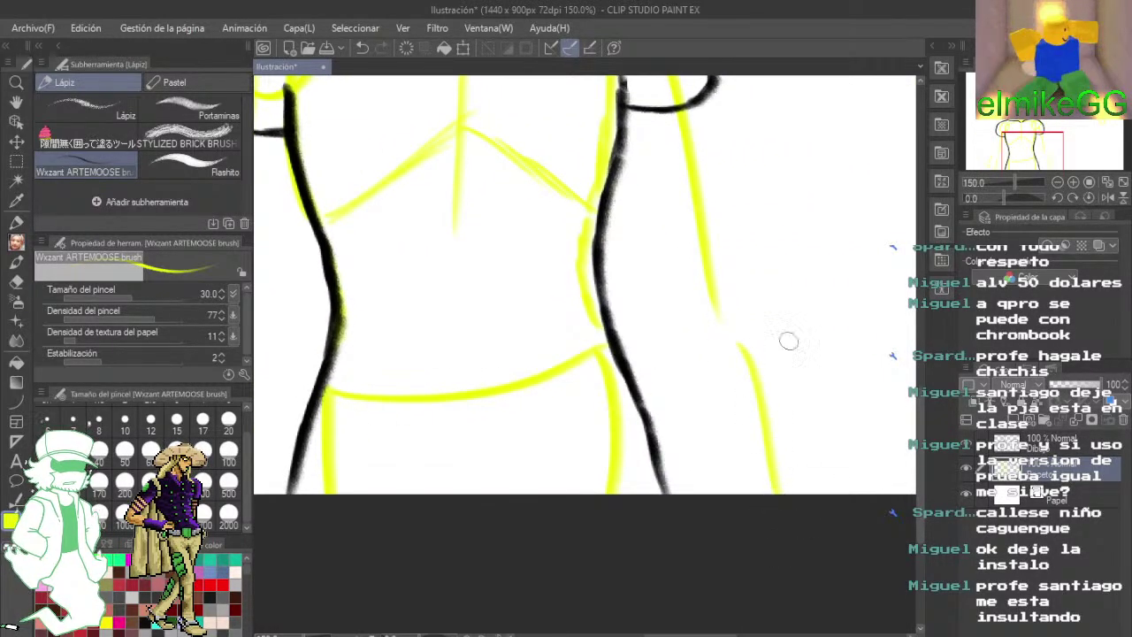
pyautogui.moveTo(762, 312); pyautogui.dragTo(835, 429)
# - Draw a yellow elbow circle between the upper-arm and forearm guide lines of the left arm
pyautogui.scroll(-2, 798, 417)
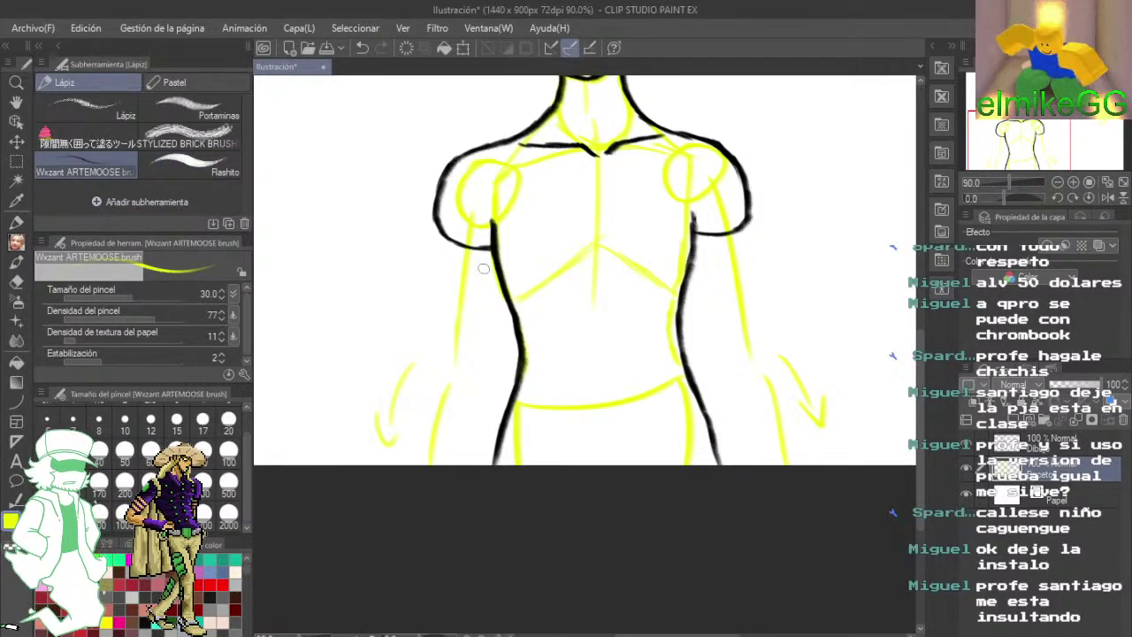
pyautogui.scroll(3, 516, 276)
pyautogui.moveTo(632, 354)
pyautogui.mouseDown()
pyautogui.moveTo(557, 195)
pyautogui.moveTo(556, 269)
pyautogui.moveTo(592, 258)
pyautogui.mouseUp()
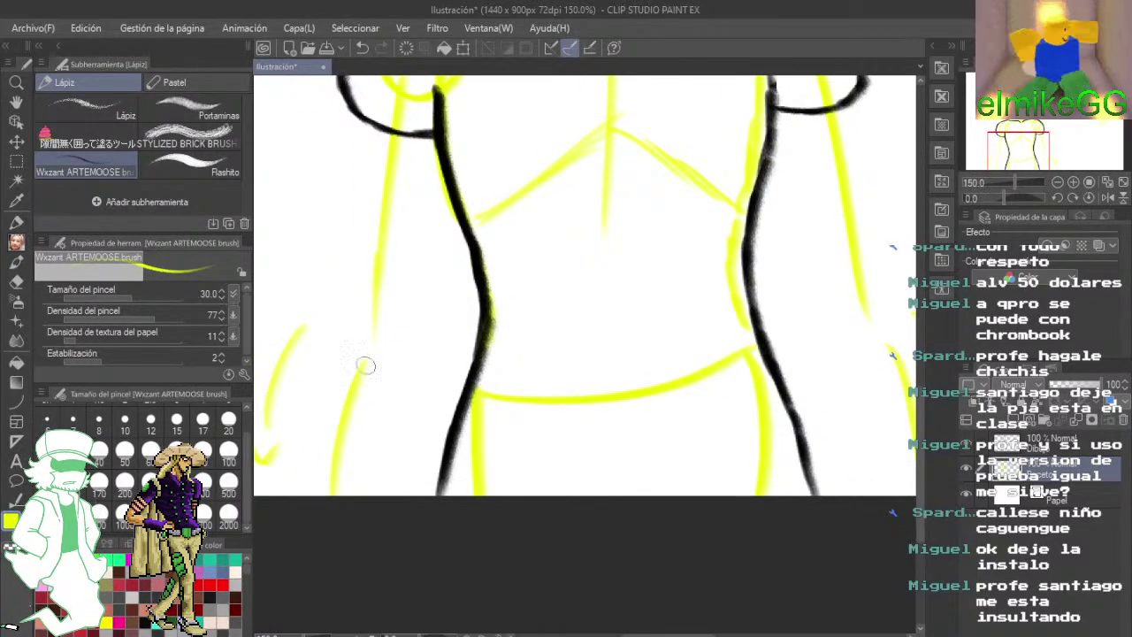
pyautogui.moveTo(361, 318); pyautogui.dragTo(354, 376)
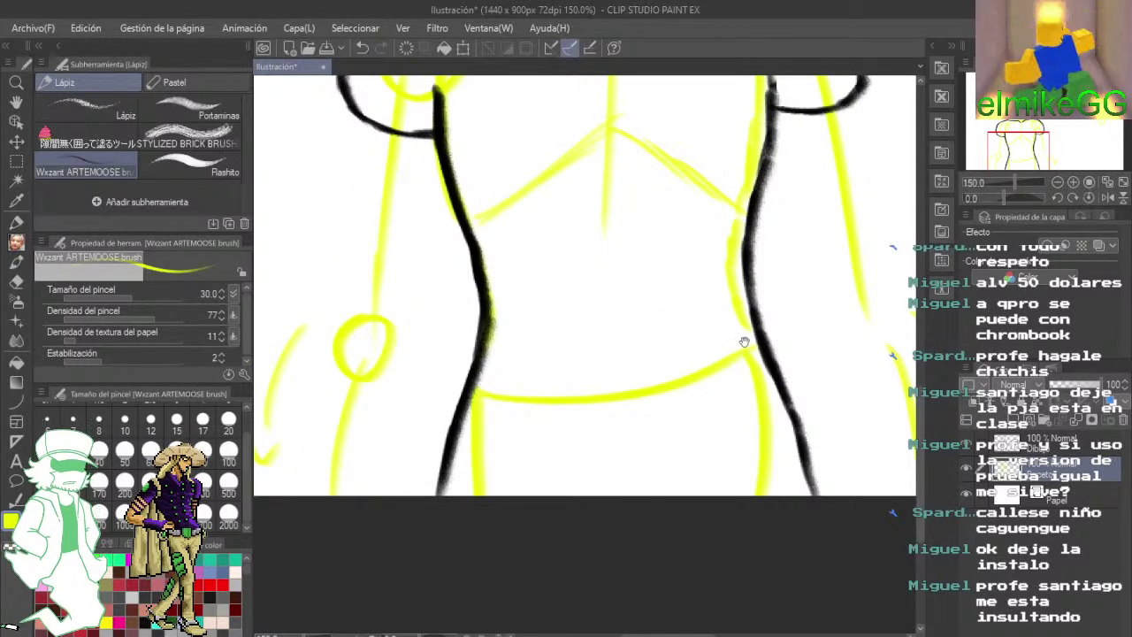
# - Draw a yellow elbow circle between the upper-arm and forearm guide lines of the right arm
pyautogui.moveTo(744, 341); pyautogui.dragTo(634, 343)
pyautogui.moveTo(766, 316); pyautogui.dragTo(759, 323)
pyautogui.moveTo(671, 339); pyautogui.dragTo(789, 418)
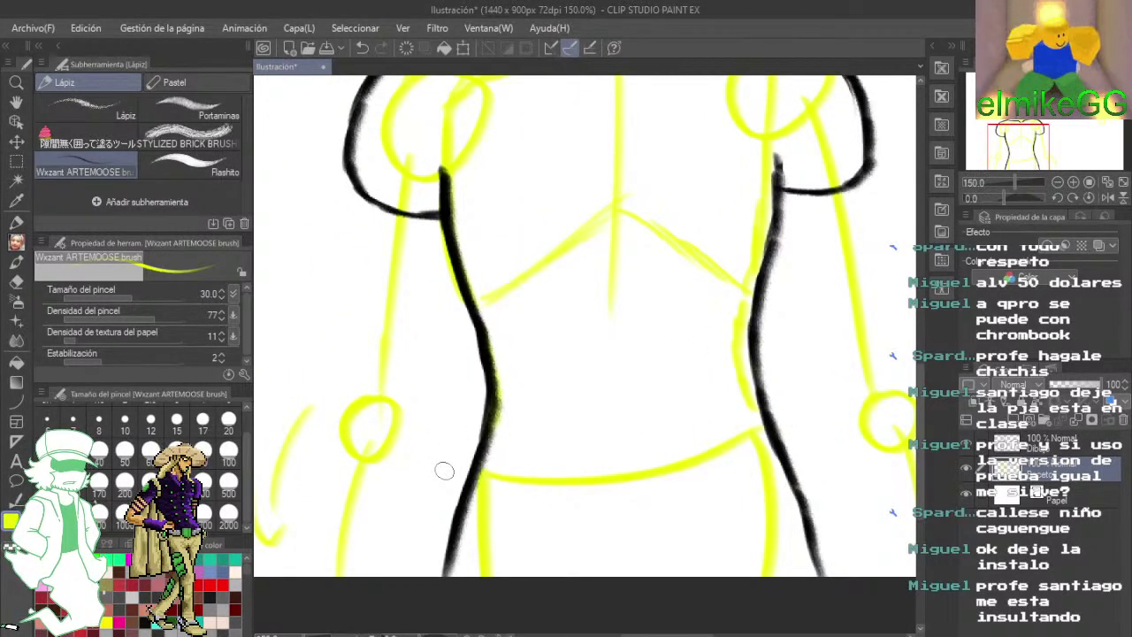
# - On layer Dibujo, trace both sides of the left upper arm in black from the shoulder cap to a rounded end at the elbow circle
pyautogui.scroll(1, 443, 471)
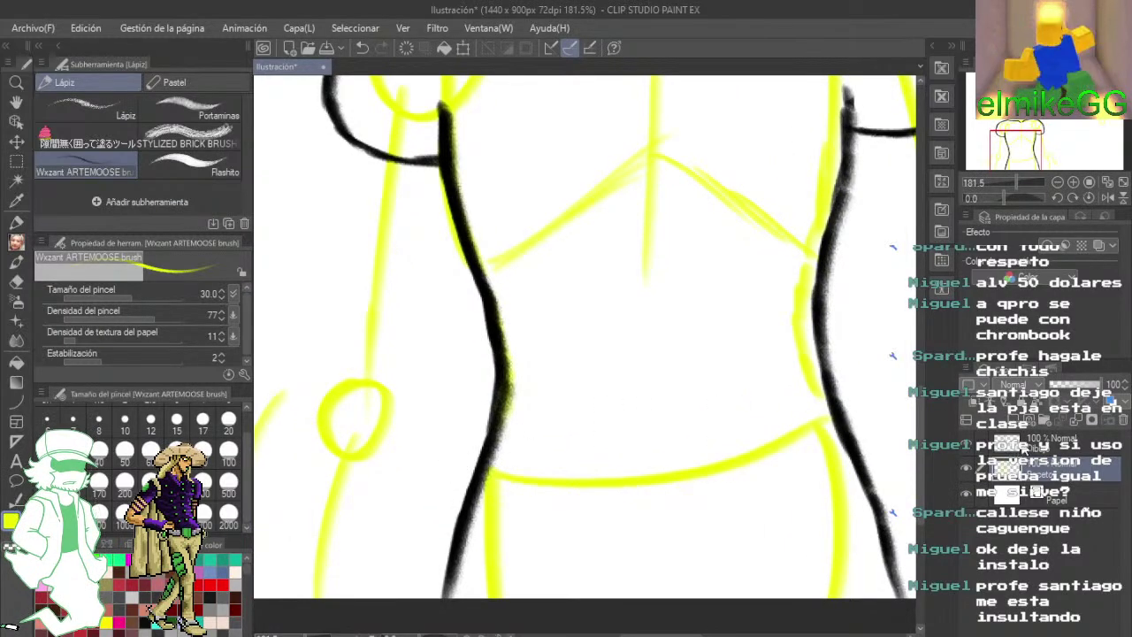
pyautogui.moveTo(596, 295); pyautogui.dragTo(728, 285)
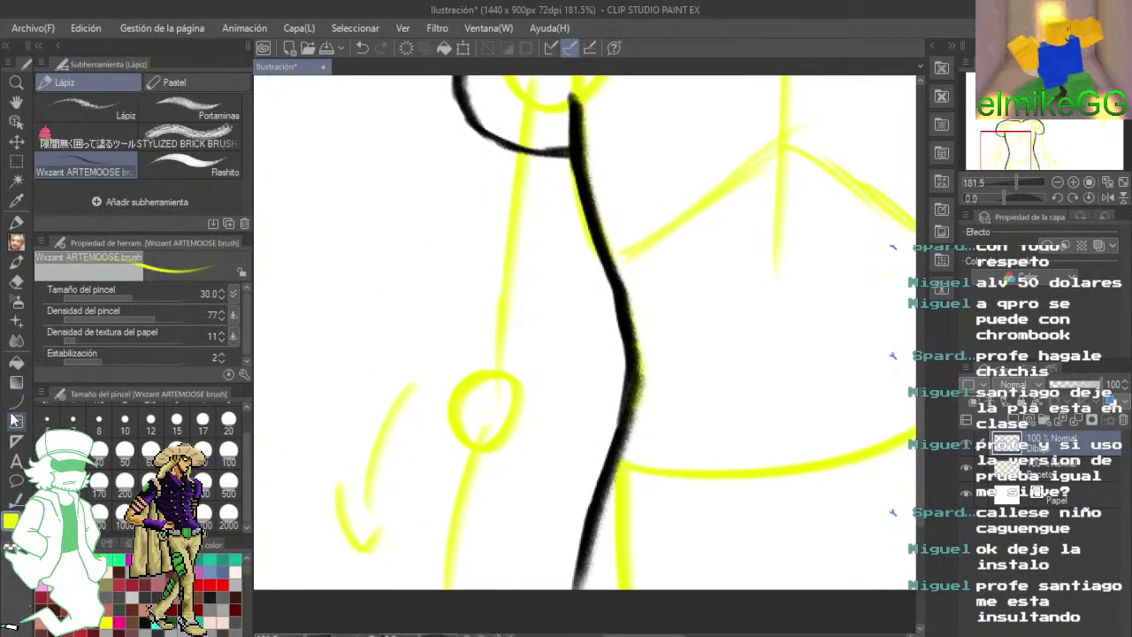
pyautogui.press('x')
pyautogui.moveTo(703, 331); pyautogui.dragTo(627, 454)
pyautogui.moveTo(407, 98); pyautogui.dragTo(354, 314)
pyautogui.moveTo(382, 248); pyautogui.dragTo(358, 389)
pyautogui.moveTo(367, 301); pyautogui.dragTo(374, 455)
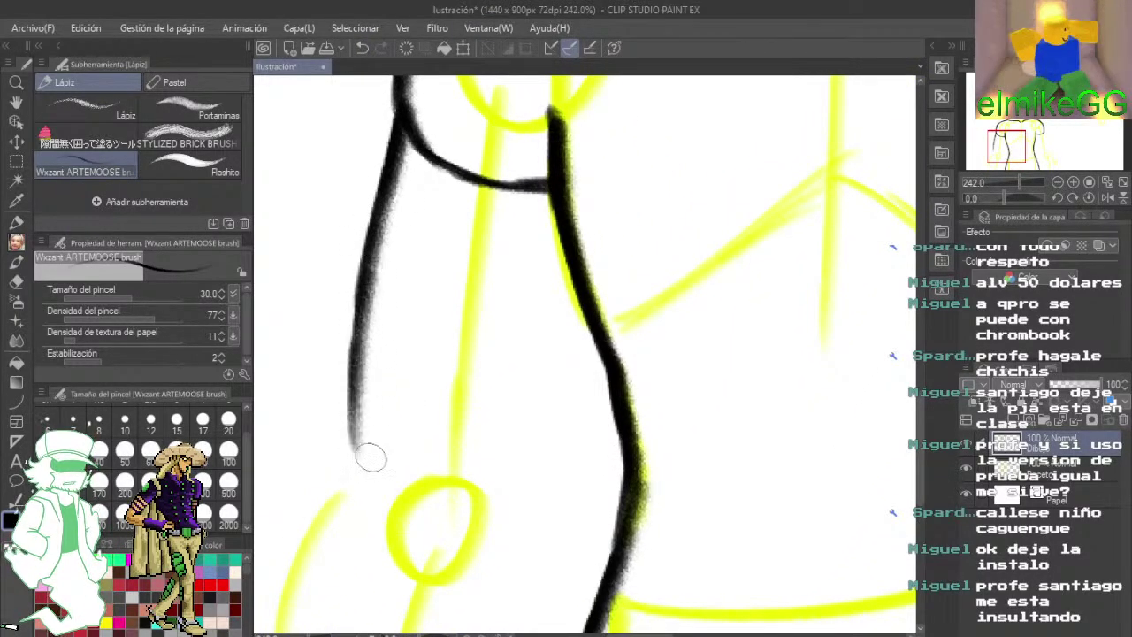
pyautogui.moveTo(358, 367); pyautogui.dragTo(376, 486)
pyautogui.moveTo(352, 416); pyautogui.dragTo(402, 509)
pyautogui.moveTo(372, 464)
pyautogui.mouseDown()
pyautogui.moveTo(463, 518)
pyautogui.moveTo(482, 513)
pyautogui.mouseUp()
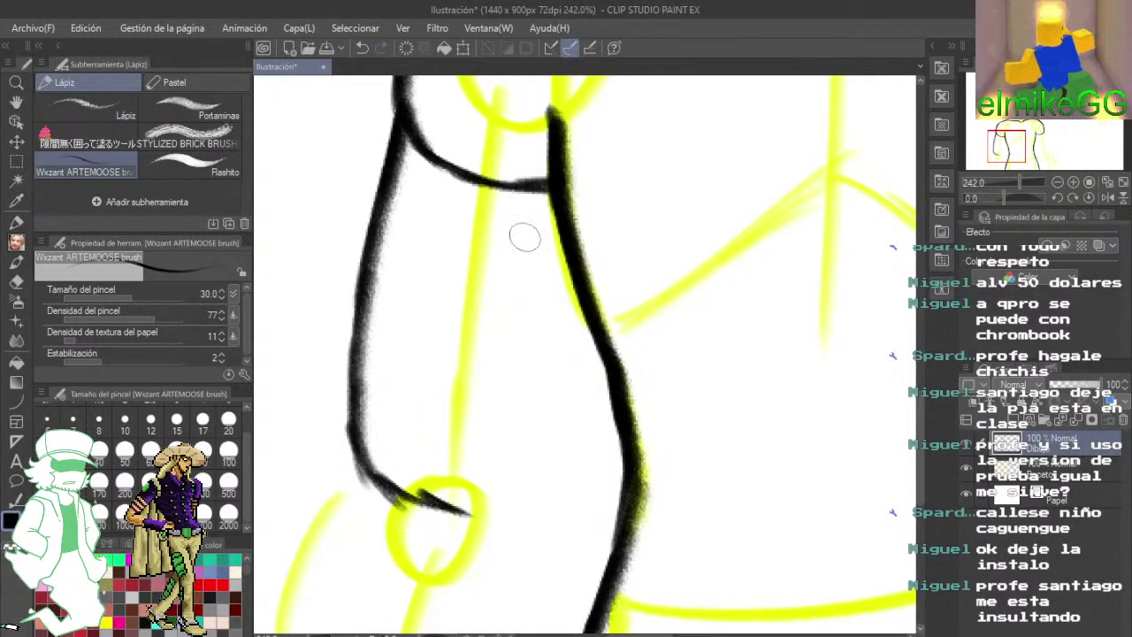
pyautogui.moveTo(544, 193)
pyautogui.mouseDown()
pyautogui.moveTo(548, 312)
pyautogui.moveTo(513, 491)
pyautogui.mouseUp()
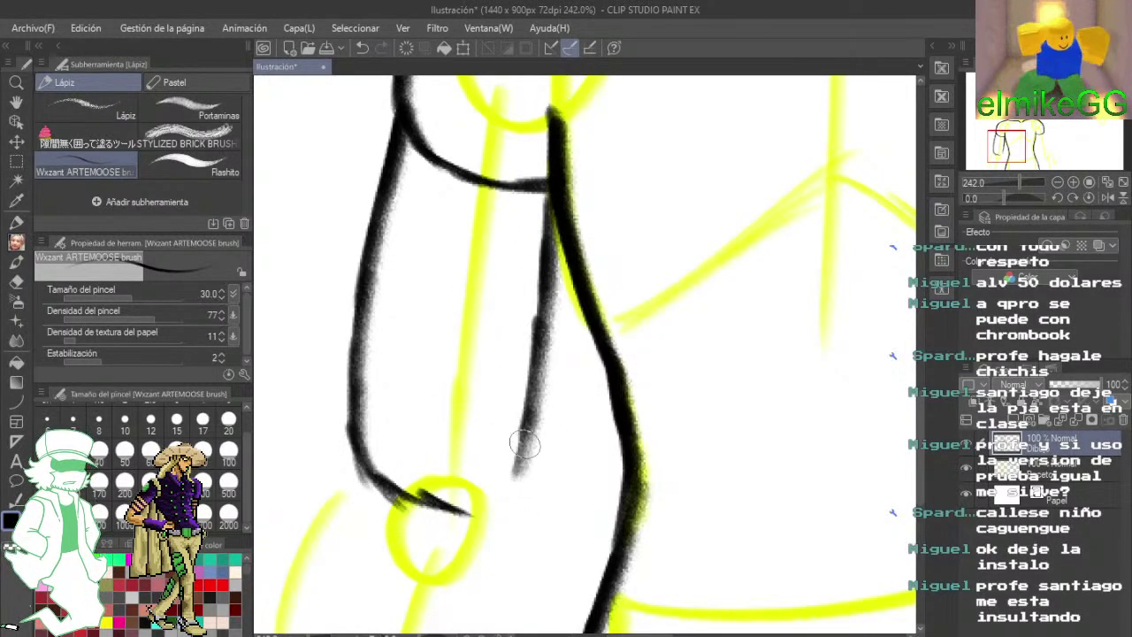
pyautogui.moveTo(523, 450)
pyautogui.mouseDown()
pyautogui.moveTo(507, 497)
pyautogui.moveTo(485, 520)
pyautogui.mouseUp()
pyautogui.moveTo(354, 438)
pyautogui.mouseDown()
pyautogui.moveTo(421, 490)
pyautogui.moveTo(481, 502)
pyautogui.moveTo(483, 445)
pyautogui.moveTo(524, 432)
pyautogui.moveTo(550, 405)
pyautogui.moveTo(589, 332)
pyautogui.mouseUp()
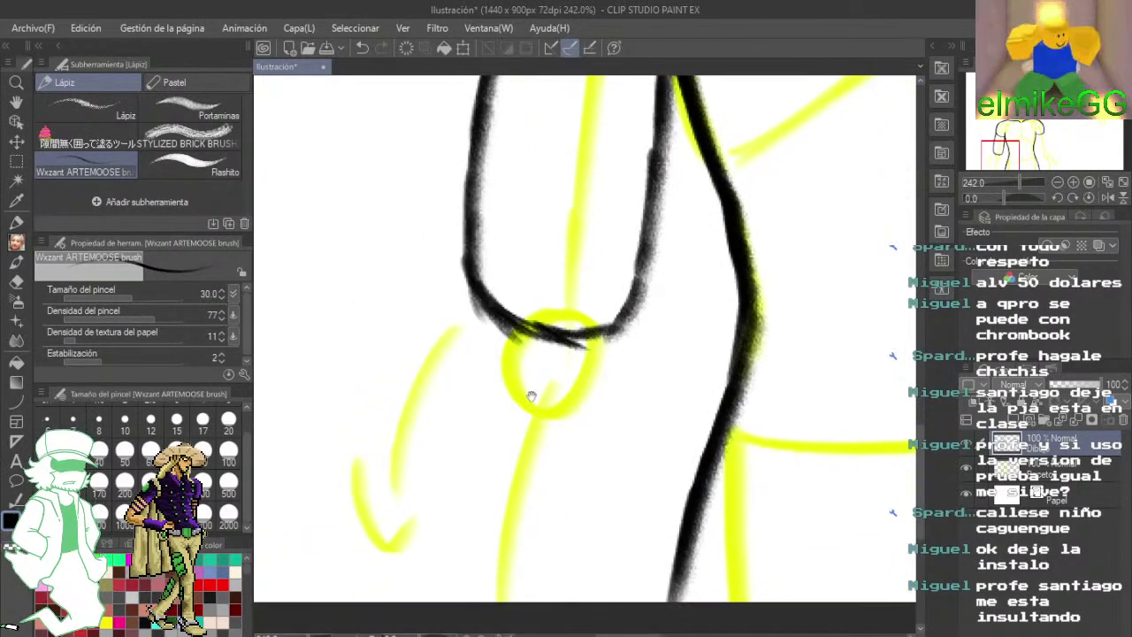
pyautogui.moveTo(605, 409); pyautogui.dragTo(590, 375)
pyautogui.moveTo(631, 308)
pyautogui.mouseDown()
pyautogui.moveTo(622, 462)
pyautogui.moveTo(664, 316)
pyautogui.moveTo(607, 394)
pyautogui.moveTo(655, 311)
pyautogui.mouseUp()
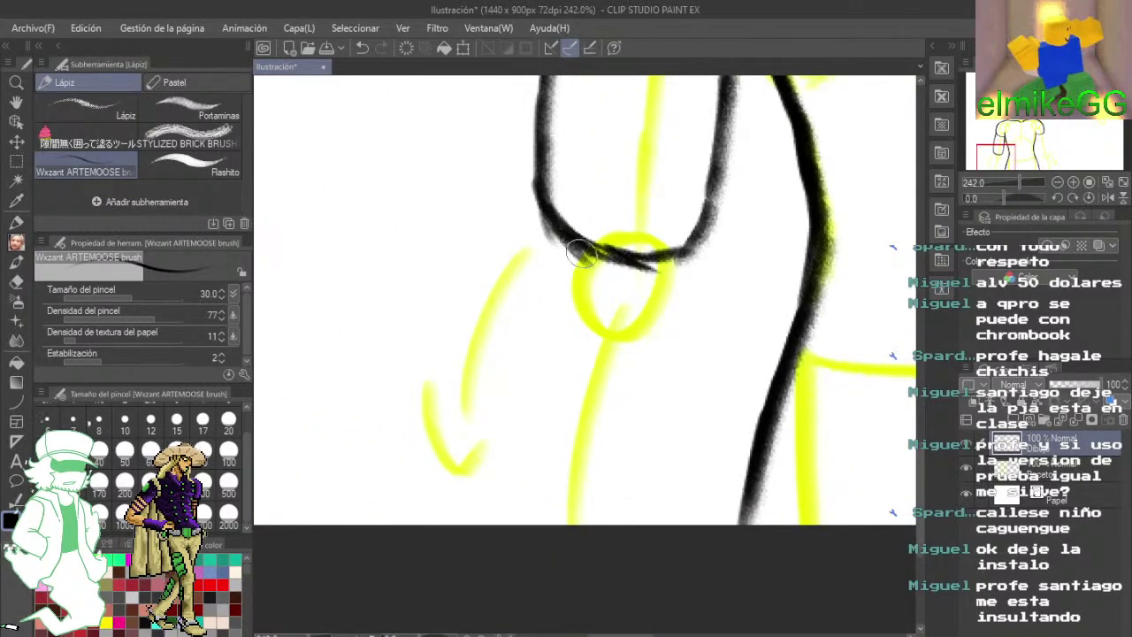
pyautogui.moveTo(587, 248)
pyautogui.mouseDown()
pyautogui.moveTo(533, 292)
pyautogui.moveTo(546, 303)
pyautogui.moveTo(526, 326)
pyautogui.mouseUp()
pyautogui.click(364, 47)
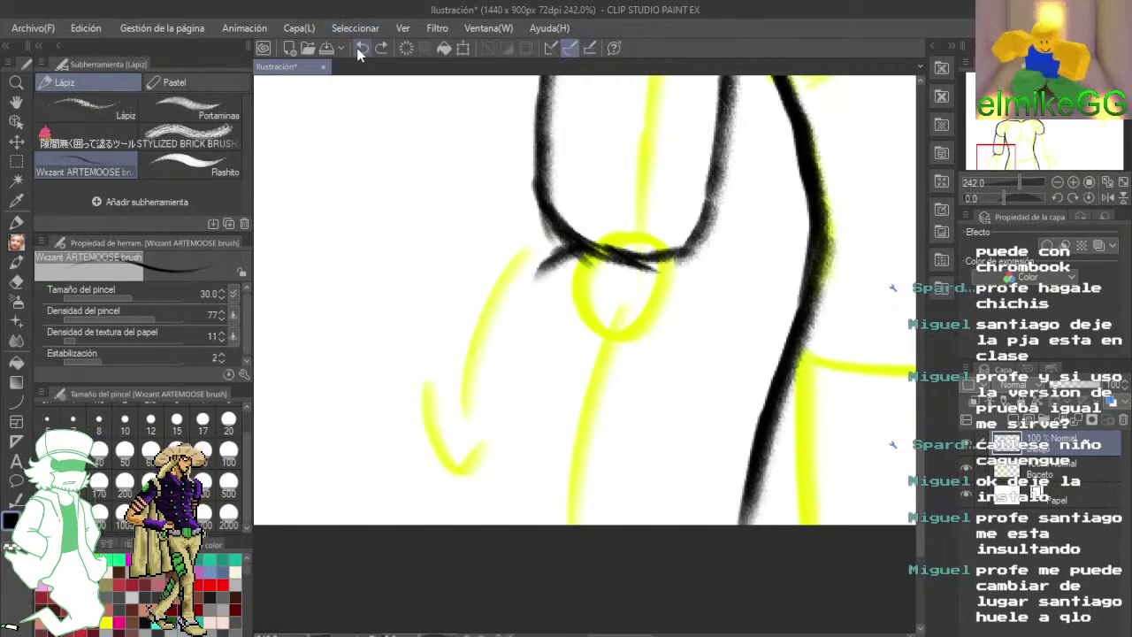
pyautogui.click(366, 46)
pyautogui.click(368, 44)
pyautogui.click(368, 44)
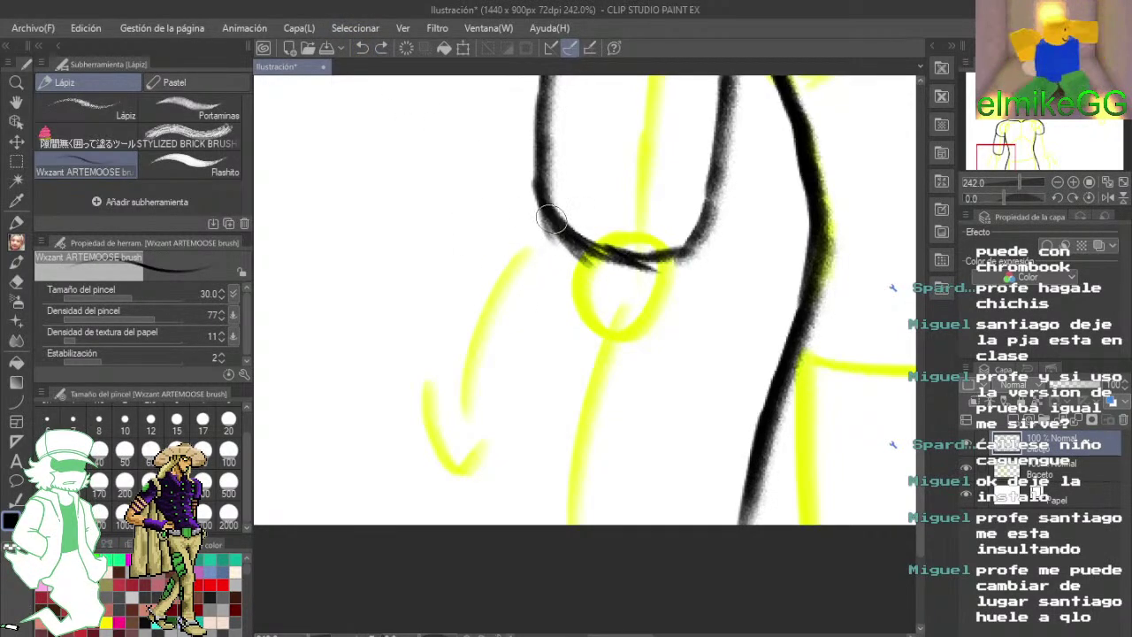
# - Trace both sides of the left forearm in black from the elbow corners to the canvas edge, bulging slightly below the elbow
pyautogui.moveTo(550, 219); pyautogui.dragTo(502, 290)
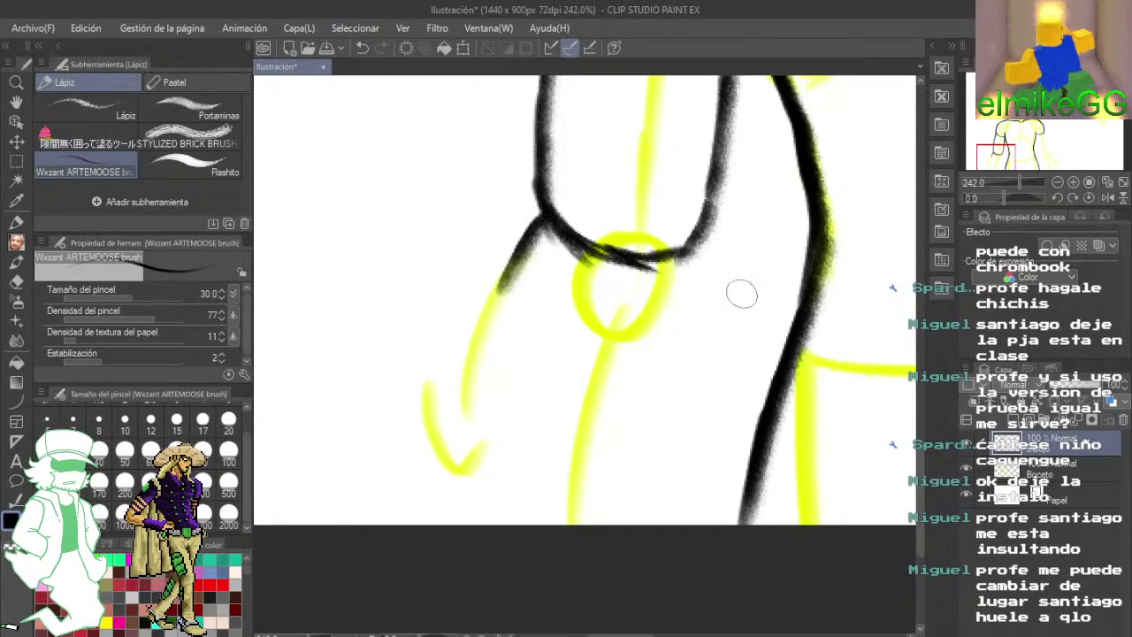
pyautogui.moveTo(694, 252)
pyautogui.mouseDown()
pyautogui.moveTo(702, 303)
pyautogui.moveTo(697, 266)
pyautogui.moveTo(714, 309)
pyautogui.mouseUp()
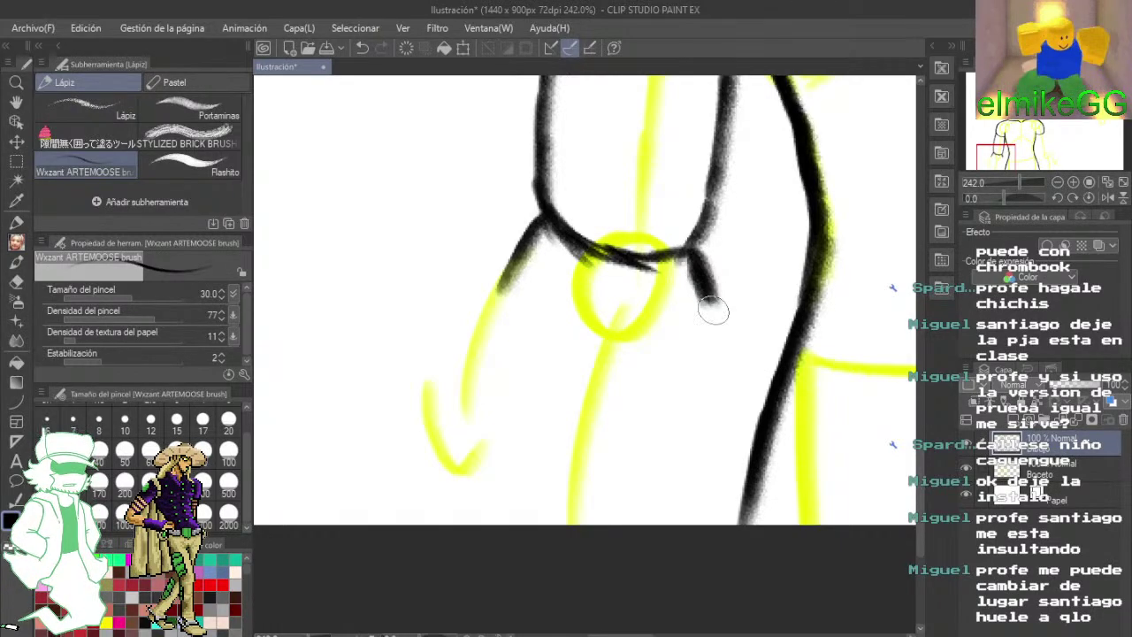
pyautogui.hotkey('ctrl', 'z')
pyautogui.moveTo(541, 223)
pyautogui.mouseDown()
pyautogui.moveTo(506, 315)
pyautogui.moveTo(502, 364)
pyautogui.mouseUp()
pyautogui.moveTo(509, 313); pyautogui.dragTo(491, 541)
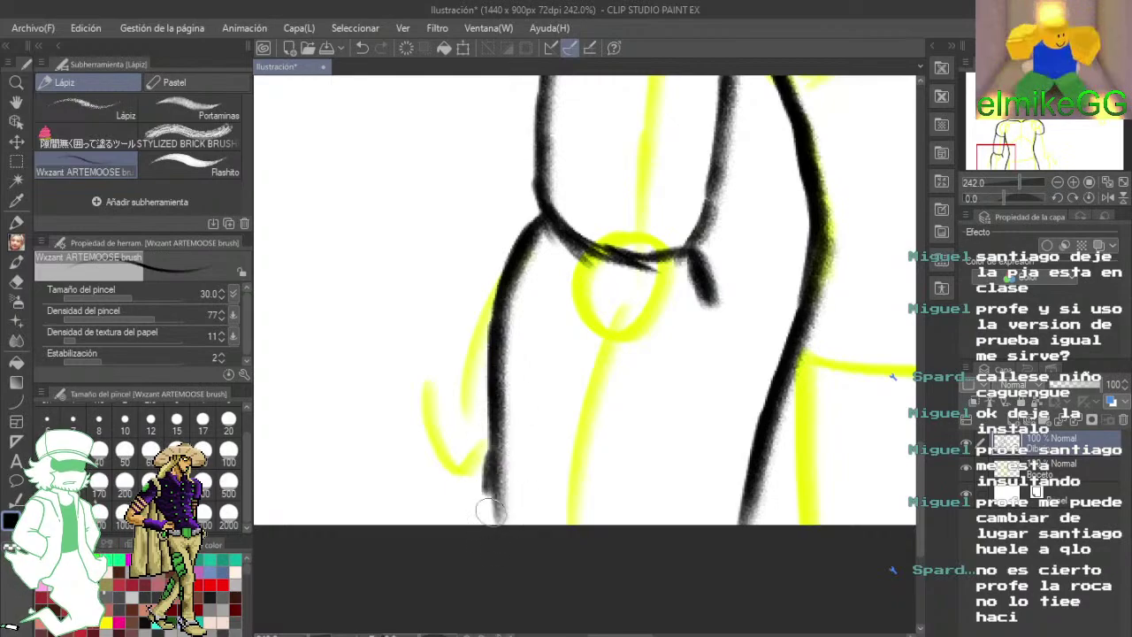
pyautogui.moveTo(708, 285)
pyautogui.mouseDown()
pyautogui.moveTo(698, 404)
pyautogui.moveTo(683, 442)
pyautogui.moveTo(687, 384)
pyautogui.moveTo(646, 568)
pyautogui.moveTo(661, 501)
pyautogui.mouseUp()
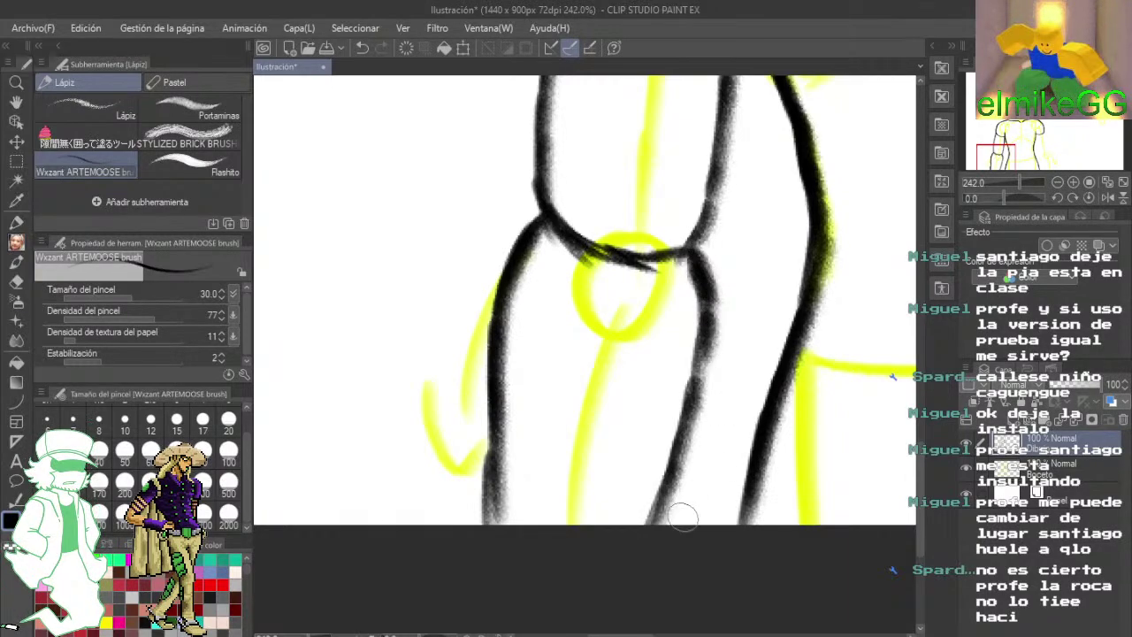
pyautogui.moveTo(714, 336)
pyautogui.mouseDown()
pyautogui.moveTo(685, 499)
pyautogui.moveTo(688, 445)
pyautogui.moveTo(643, 546)
pyautogui.mouseUp()
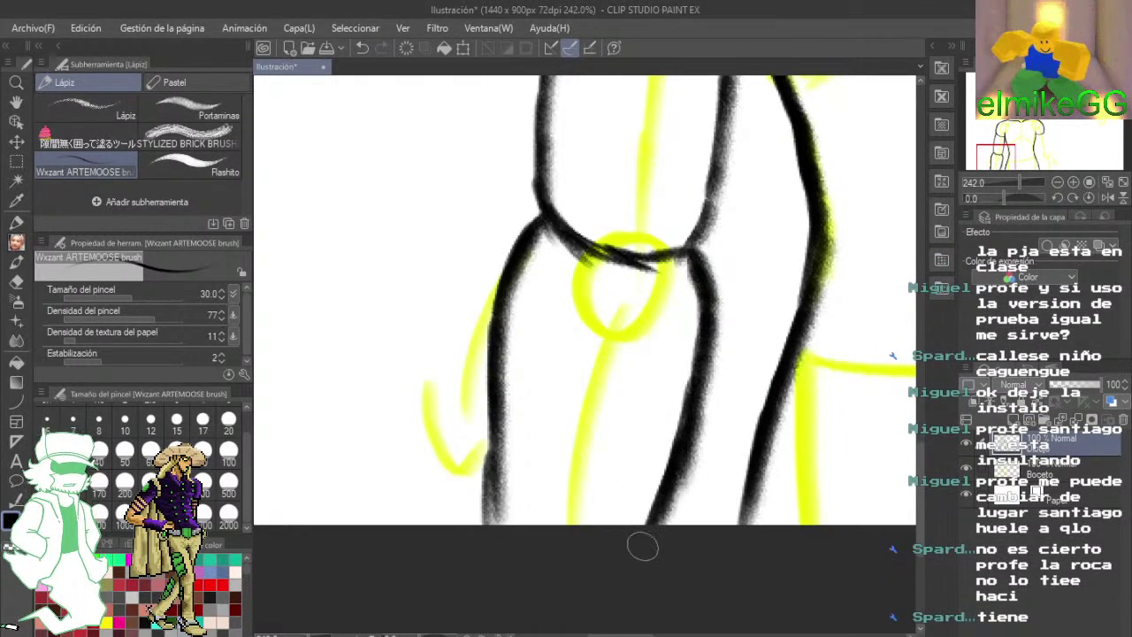
pyautogui.moveTo(511, 230); pyautogui.dragTo(486, 583)
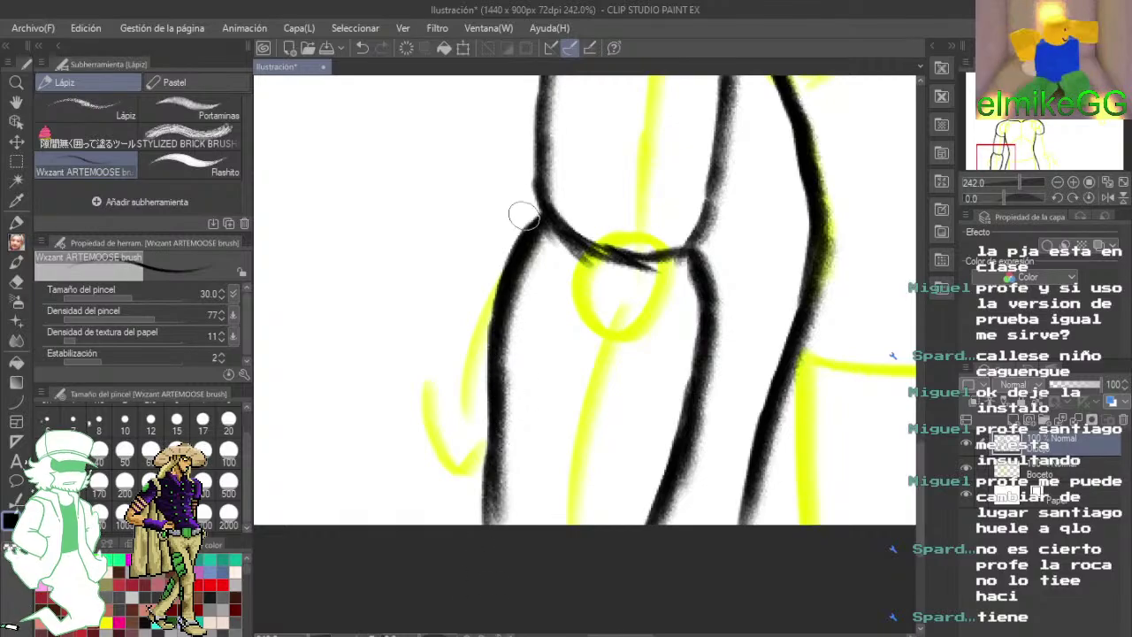
# - Touch up the corners of the left elbow with short black strokes where upper arm and forearm meet
pyautogui.moveTo(671, 287)
pyautogui.mouseDown()
pyautogui.moveTo(495, 549)
pyautogui.moveTo(507, 220)
pyautogui.moveTo(479, 409)
pyautogui.mouseUp()
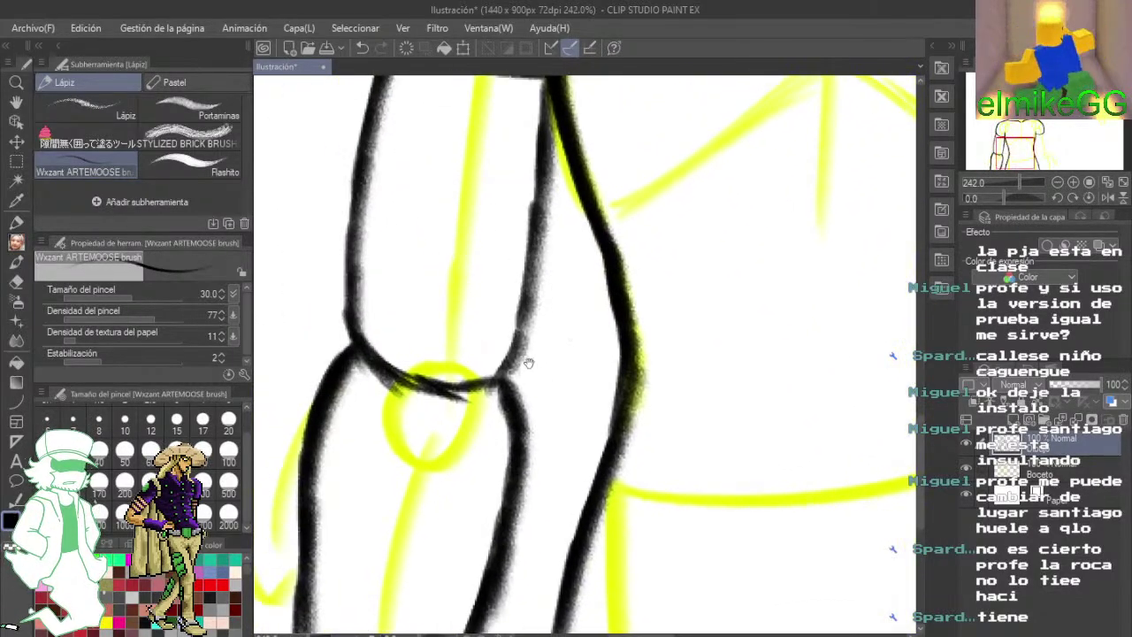
pyautogui.moveTo(524, 364)
pyautogui.mouseDown()
pyautogui.moveTo(516, 407)
pyautogui.moveTo(581, 388)
pyautogui.mouseUp()
pyautogui.moveTo(398, 317); pyautogui.dragTo(412, 335)
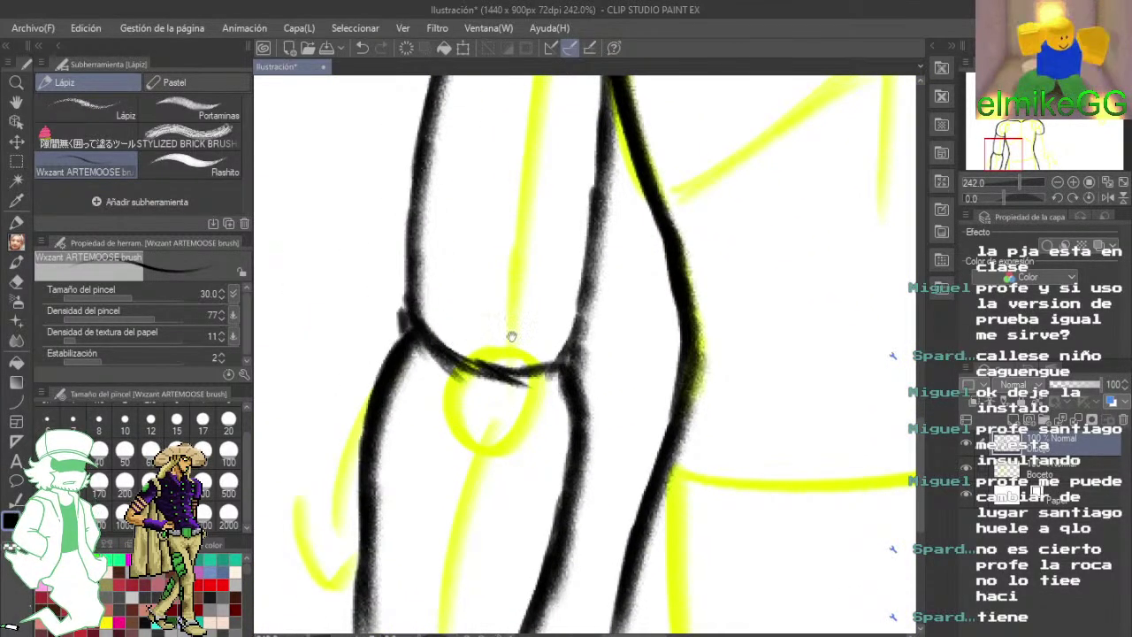
pyautogui.moveTo(586, 390)
pyautogui.mouseDown()
pyautogui.moveTo(567, 390)
pyautogui.moveTo(470, 306)
pyautogui.mouseUp()
pyautogui.moveTo(707, 290); pyautogui.dragTo(515, 353)
pyautogui.moveTo(681, 385); pyautogui.dragTo(538, 432)
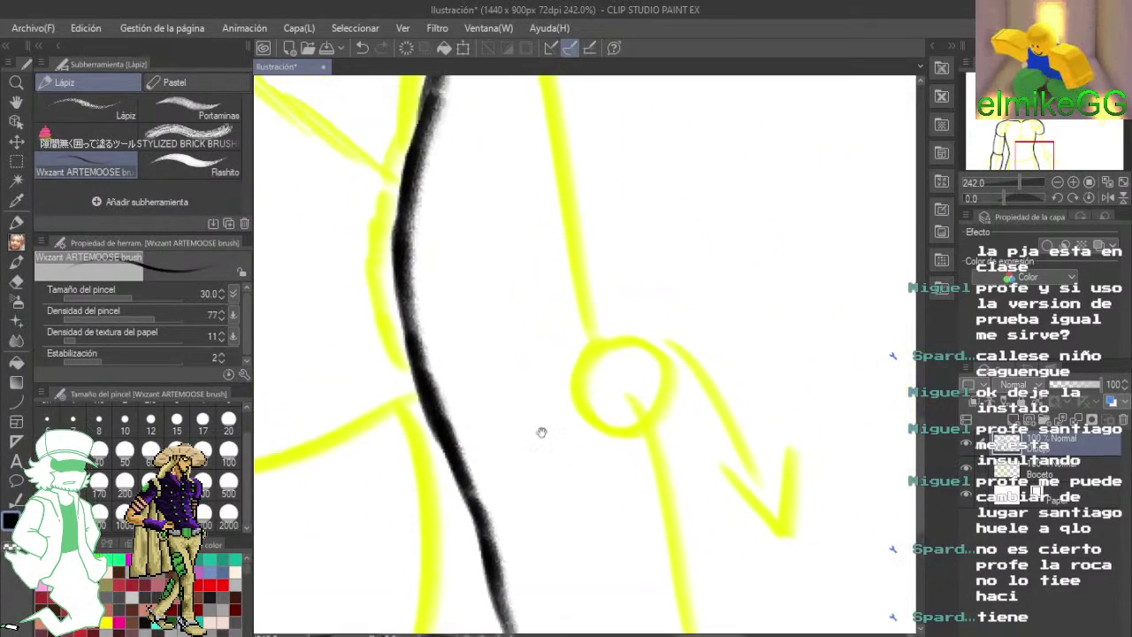
pyautogui.moveTo(496, 346)
pyautogui.mouseDown()
pyautogui.moveTo(543, 472)
pyautogui.moveTo(752, 433)
pyautogui.mouseUp()
pyautogui.moveTo(457, 414); pyautogui.dragTo(751, 336)
pyautogui.moveTo(331, 361); pyautogui.dragTo(510, 369)
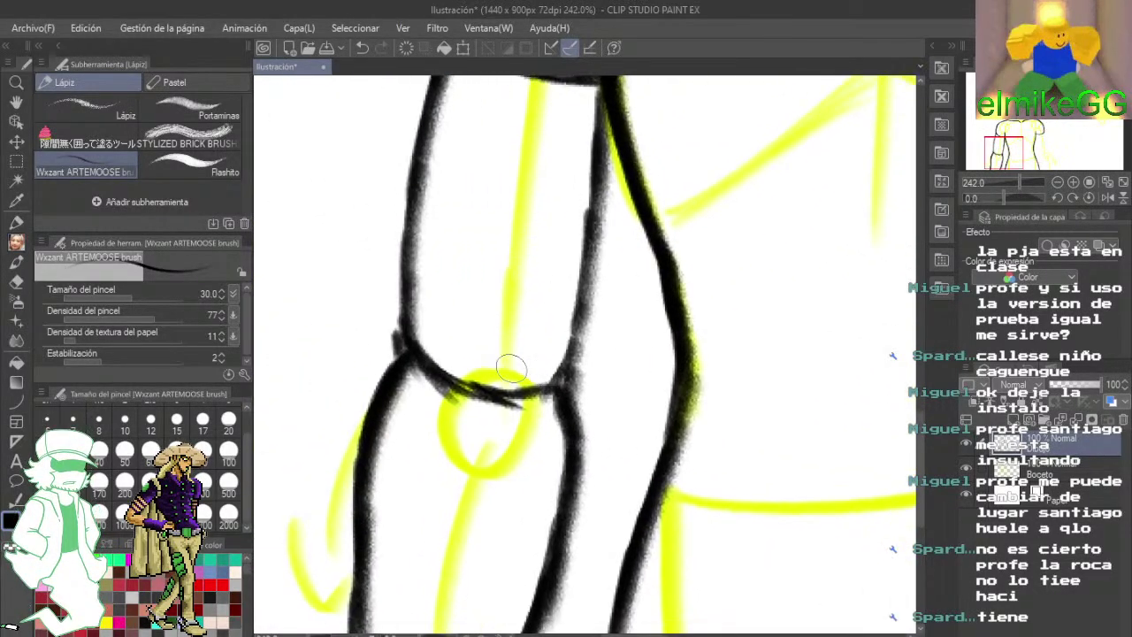
# - Draw three black arrows outside the left arm, pointing at the shoulder, the upper arm and the forearm
pyautogui.scroll(-2, 510, 368)
pyautogui.scroll(-1, 510, 369)
pyautogui.moveTo(584, 200); pyautogui.dragTo(620, 290)
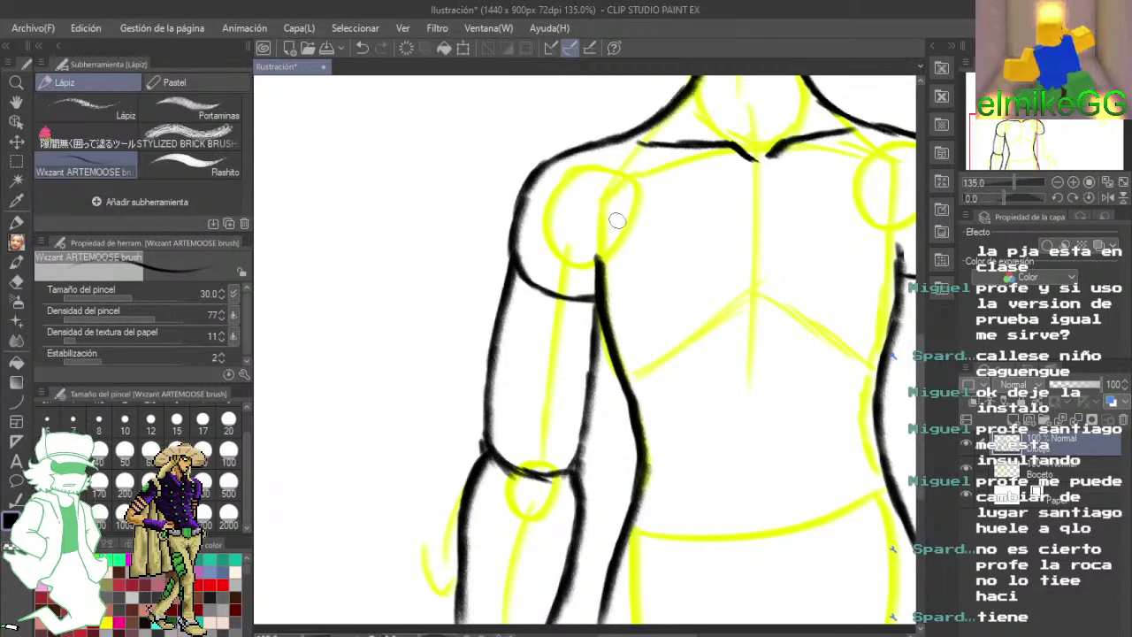
pyautogui.moveTo(444, 156)
pyautogui.mouseDown()
pyautogui.moveTo(487, 189)
pyautogui.moveTo(505, 178)
pyautogui.mouseUp()
pyautogui.moveTo(440, 214); pyautogui.dragTo(538, 218)
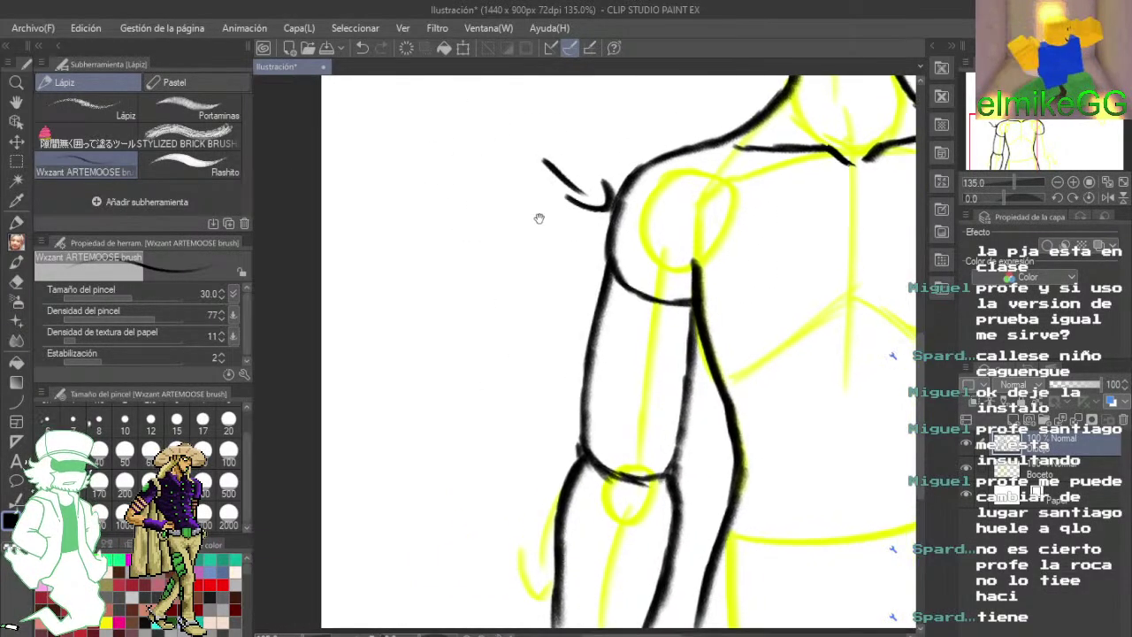
pyautogui.moveTo(497, 307); pyautogui.dragTo(570, 349)
pyautogui.moveTo(529, 360)
pyautogui.mouseDown()
pyautogui.moveTo(577, 357)
pyautogui.moveTo(560, 326)
pyautogui.mouseUp()
pyautogui.moveTo(459, 410); pyautogui.dragTo(541, 448)
pyautogui.moveTo(518, 402); pyautogui.dragTo(541, 446)
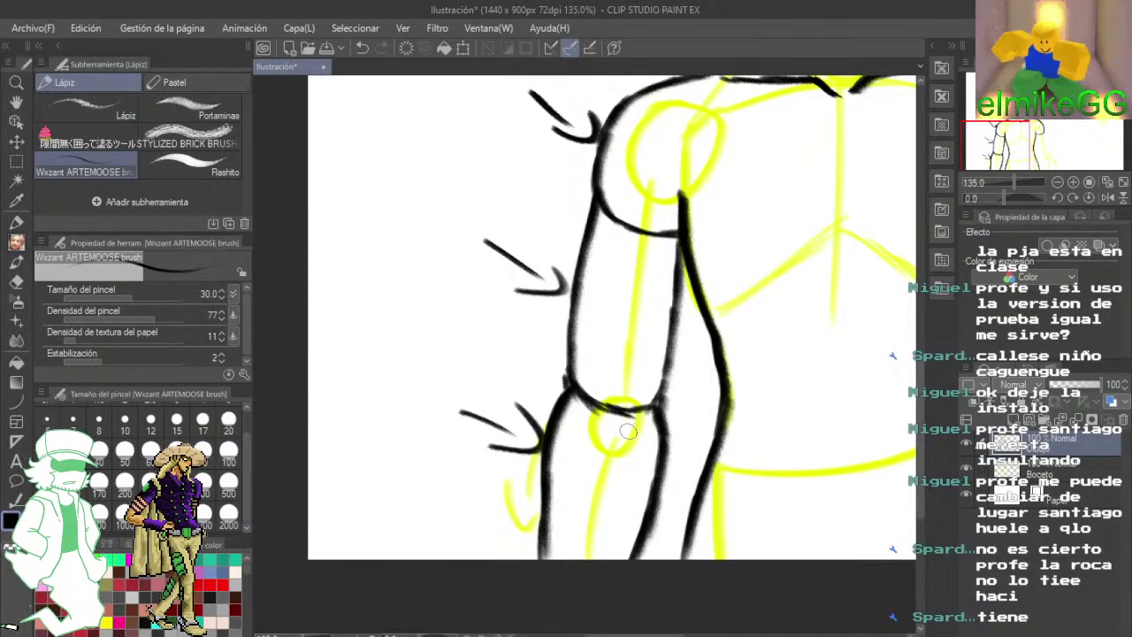
# - Try erasing the forearm arrow, and undo the erasing and all arrows beside the left arm
pyautogui.press('e')
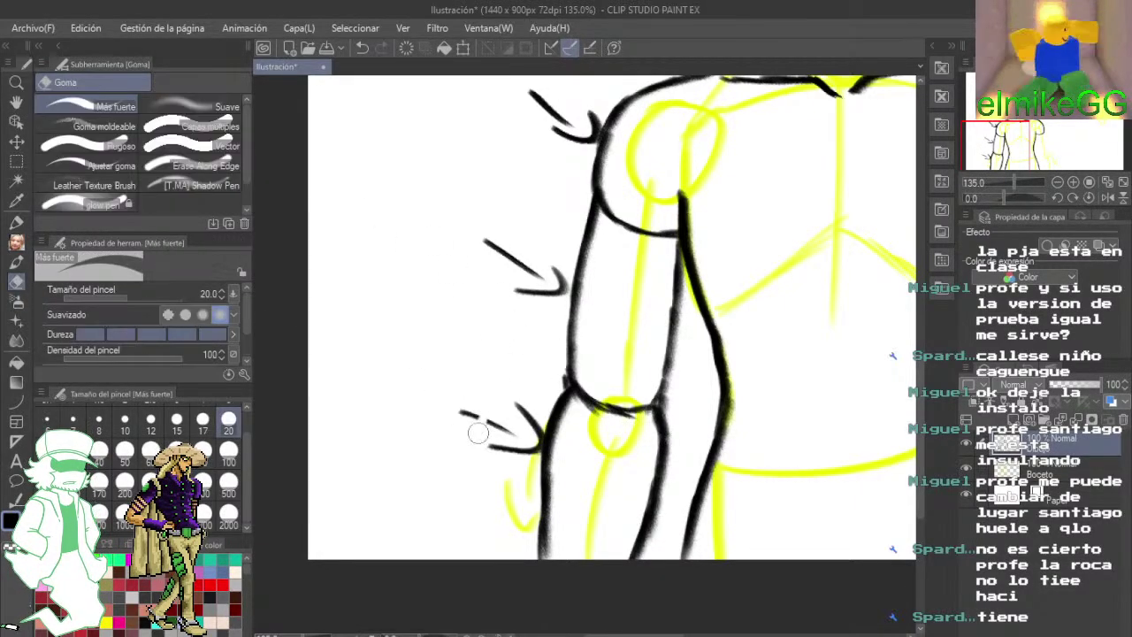
pyautogui.moveTo(500, 484); pyautogui.dragTo(521, 407)
pyautogui.click(363, 48)
pyautogui.click(364, 47)
pyautogui.click(364, 48)
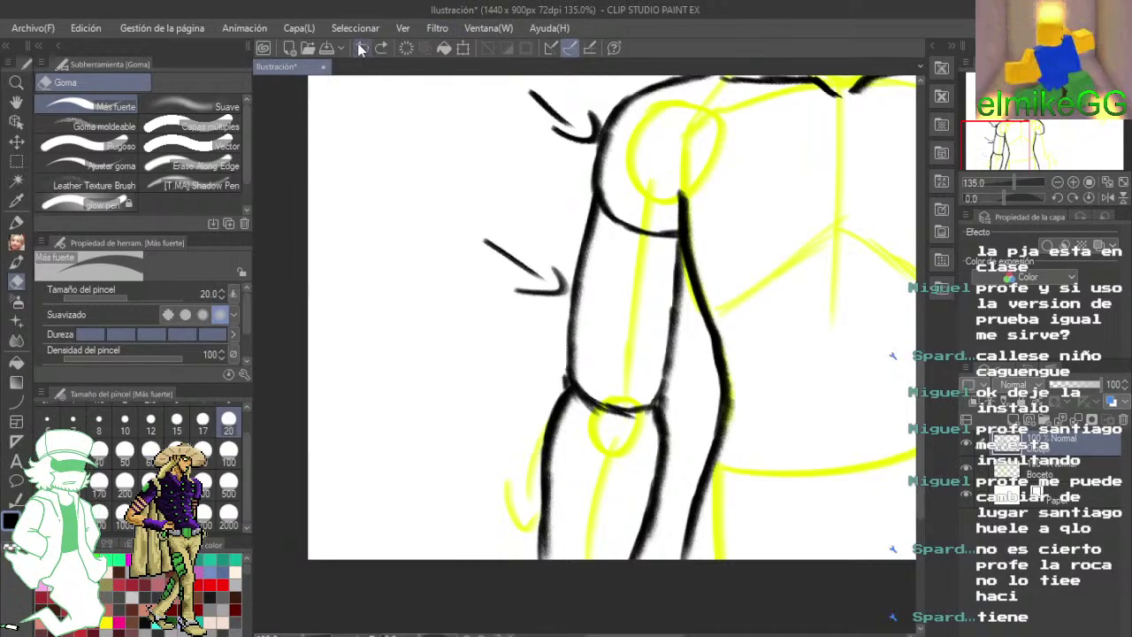
pyautogui.click(363, 47)
pyautogui.click(363, 48)
pyautogui.click(363, 48)
pyautogui.click(363, 48)
# - Reselect the Wxzant ARTEMOOSE brush and trace the right upper arm in black from the shoulder cap to a rounded end at the elbow circle
pyautogui.moveTo(450, 139)
pyautogui.mouseDown()
pyautogui.moveTo(553, 324)
pyautogui.moveTo(430, 289)
pyautogui.mouseUp()
pyautogui.click(15, 221)
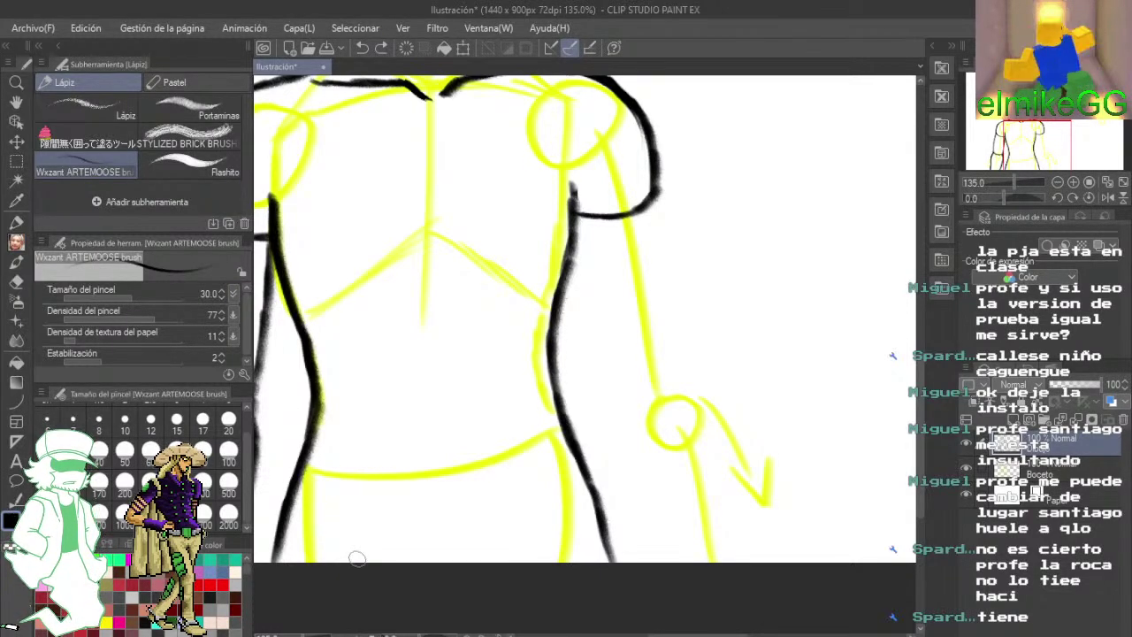
pyautogui.moveTo(382, 621); pyautogui.dragTo(337, 531)
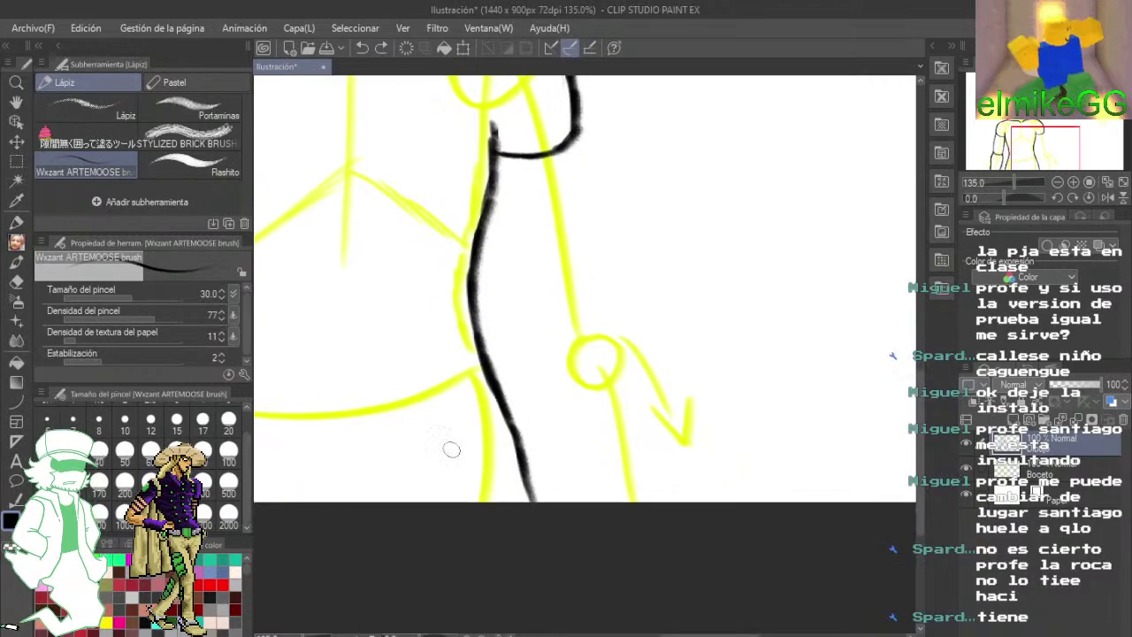
pyautogui.moveTo(571, 398); pyautogui.dragTo(725, 452)
pyautogui.scroll(1, 609, 342)
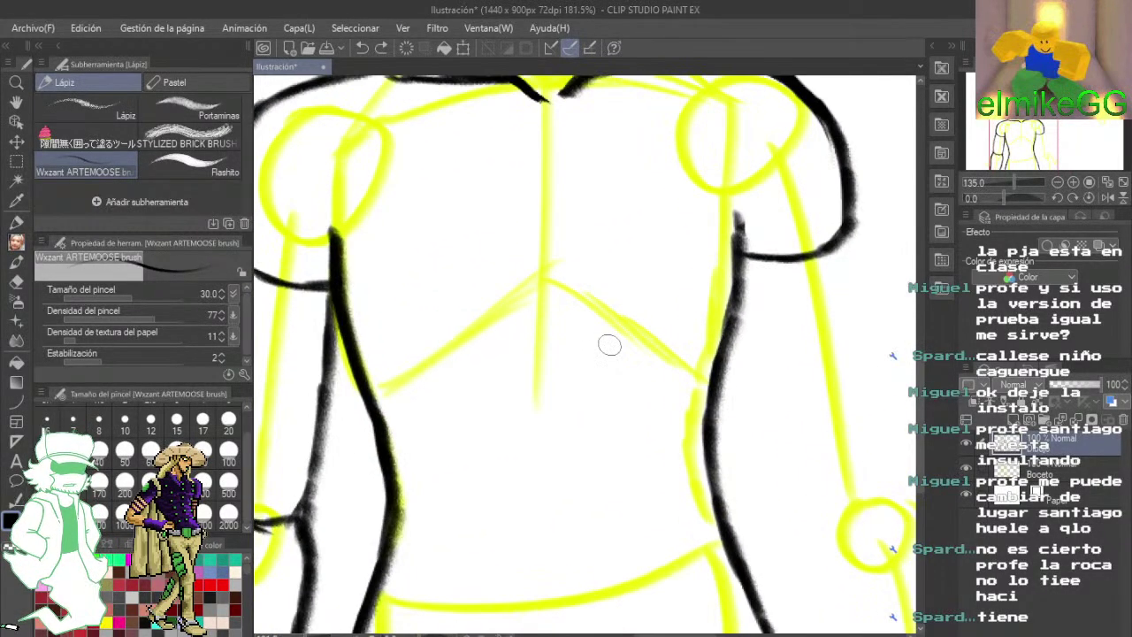
pyautogui.moveTo(700, 402); pyautogui.dragTo(449, 211)
pyautogui.moveTo(561, 255); pyautogui.dragTo(493, 359)
pyautogui.scroll(4, 513, 328)
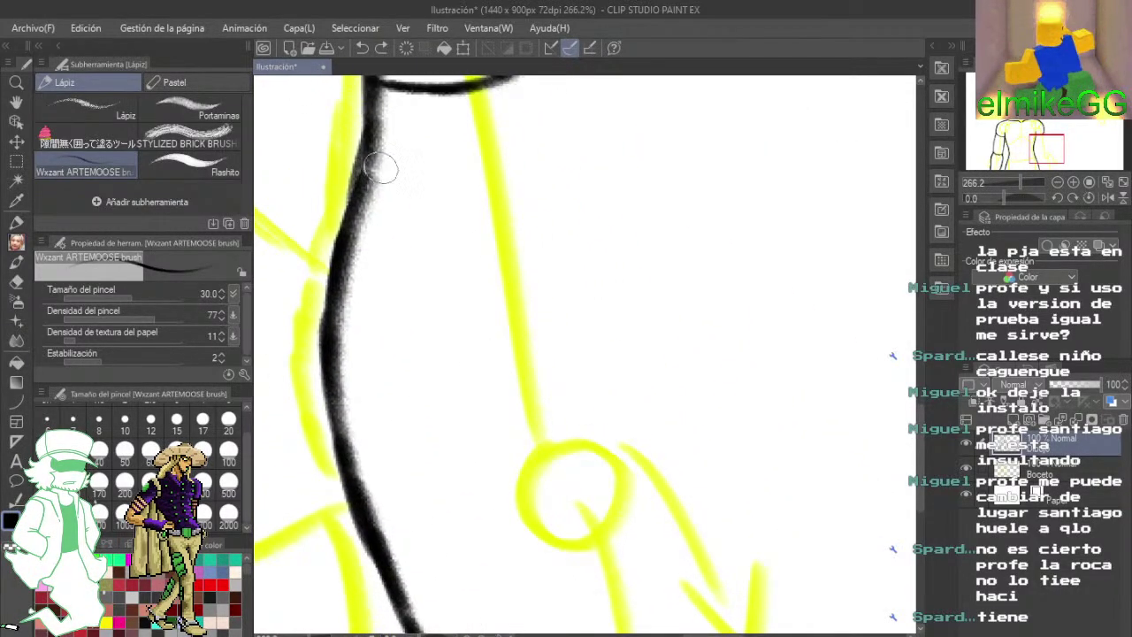
pyautogui.moveTo(372, 119)
pyautogui.mouseDown()
pyautogui.moveTo(424, 346)
pyautogui.moveTo(460, 419)
pyautogui.moveTo(511, 472)
pyautogui.moveTo(582, 464)
pyautogui.mouseUp()
pyautogui.moveTo(502, 242); pyautogui.dragTo(510, 295)
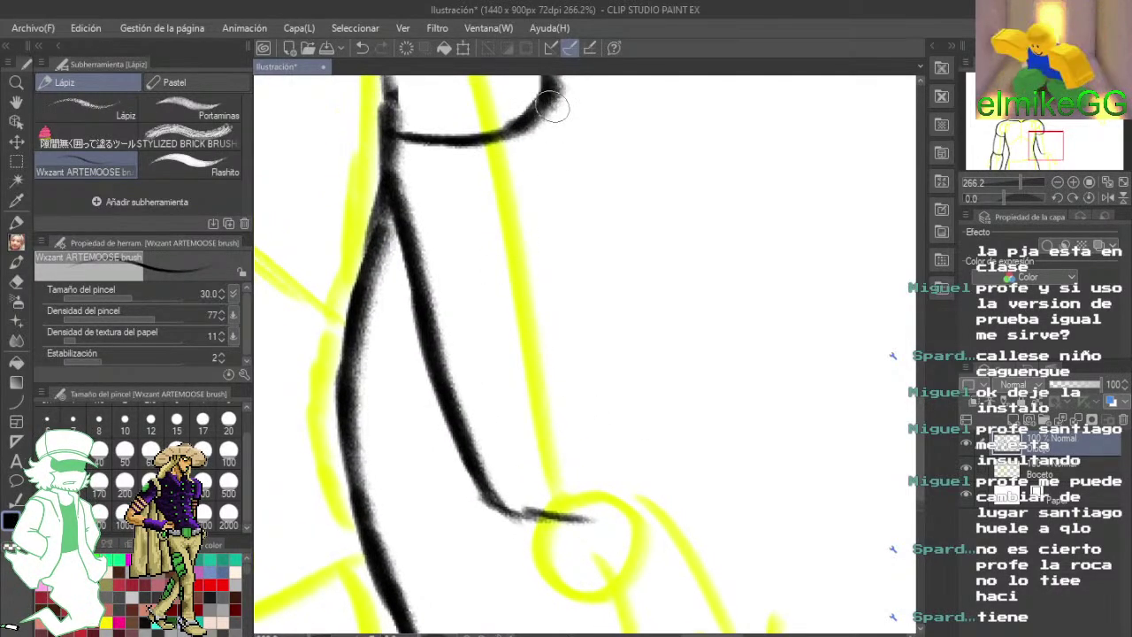
pyautogui.moveTo(543, 97)
pyautogui.mouseDown()
pyautogui.moveTo(575, 172)
pyautogui.moveTo(626, 434)
pyautogui.moveTo(646, 462)
pyautogui.moveTo(601, 515)
pyautogui.moveTo(556, 519)
pyautogui.moveTo(582, 297)
pyautogui.mouseUp()
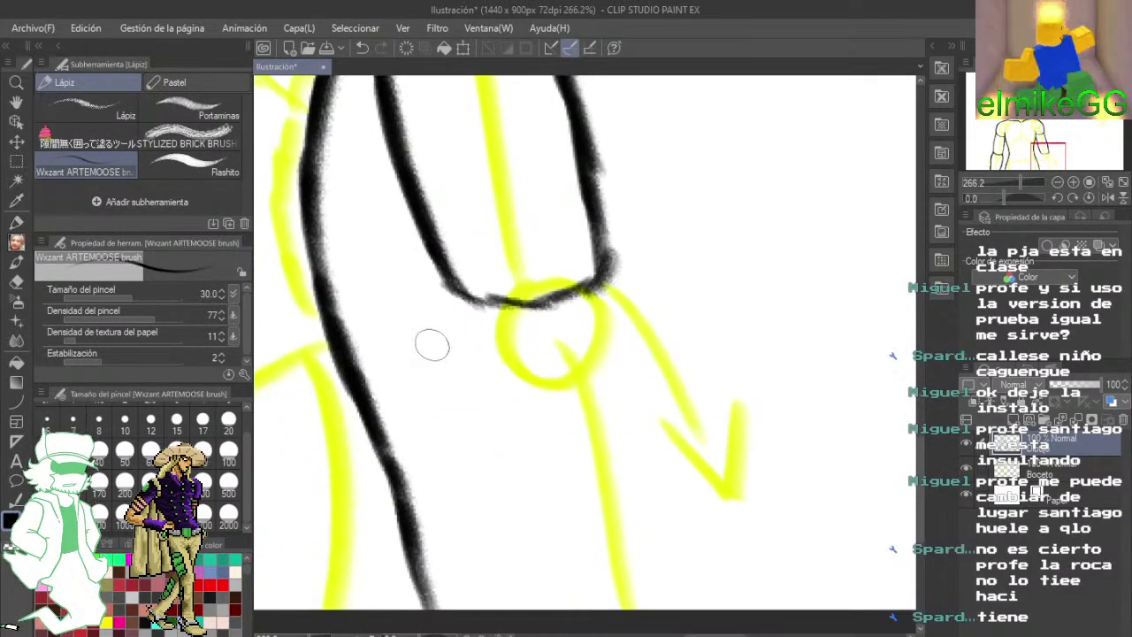
# - Trace both sides of the right forearm in black down to the canvas edge and touch up the inner elbow corner
pyautogui.moveTo(446, 287)
pyautogui.mouseDown()
pyautogui.moveTo(442, 336)
pyautogui.moveTo(485, 437)
pyautogui.mouseUp()
pyautogui.moveTo(455, 363)
pyautogui.mouseDown()
pyautogui.moveTo(496, 482)
pyautogui.moveTo(571, 623)
pyautogui.mouseUp()
pyautogui.moveTo(615, 258)
pyautogui.mouseDown()
pyautogui.moveTo(651, 328)
pyautogui.moveTo(651, 316)
pyautogui.moveTo(710, 568)
pyautogui.mouseUp()
pyautogui.moveTo(685, 478); pyautogui.dragTo(718, 610)
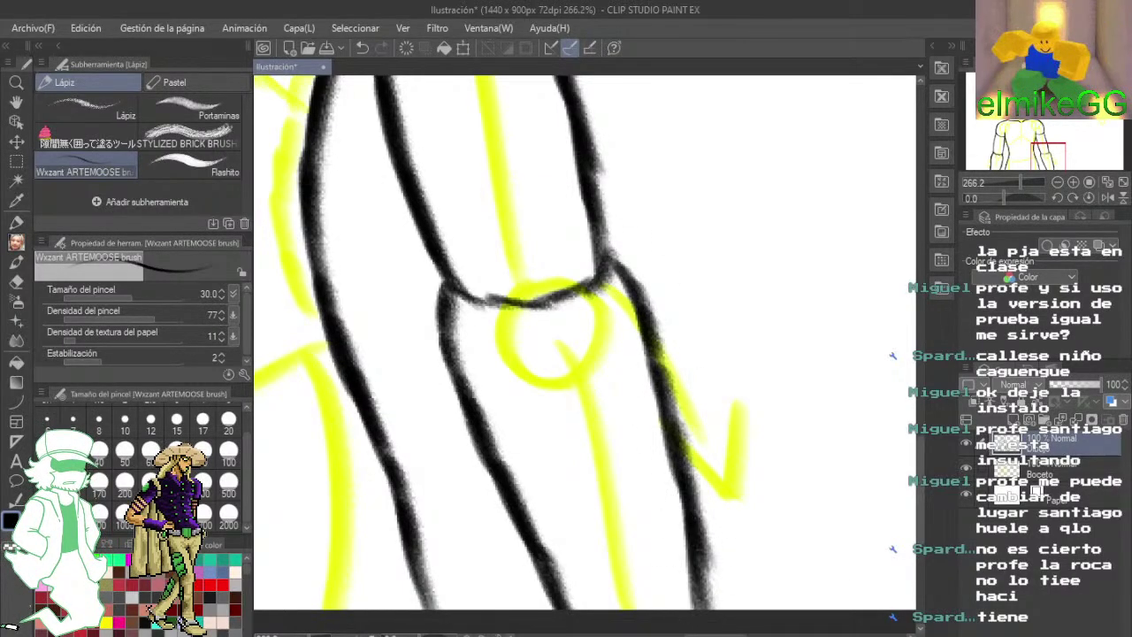
pyautogui.moveTo(725, 413); pyautogui.dragTo(840, 615)
pyautogui.moveTo(557, 475); pyautogui.dragTo(573, 520)
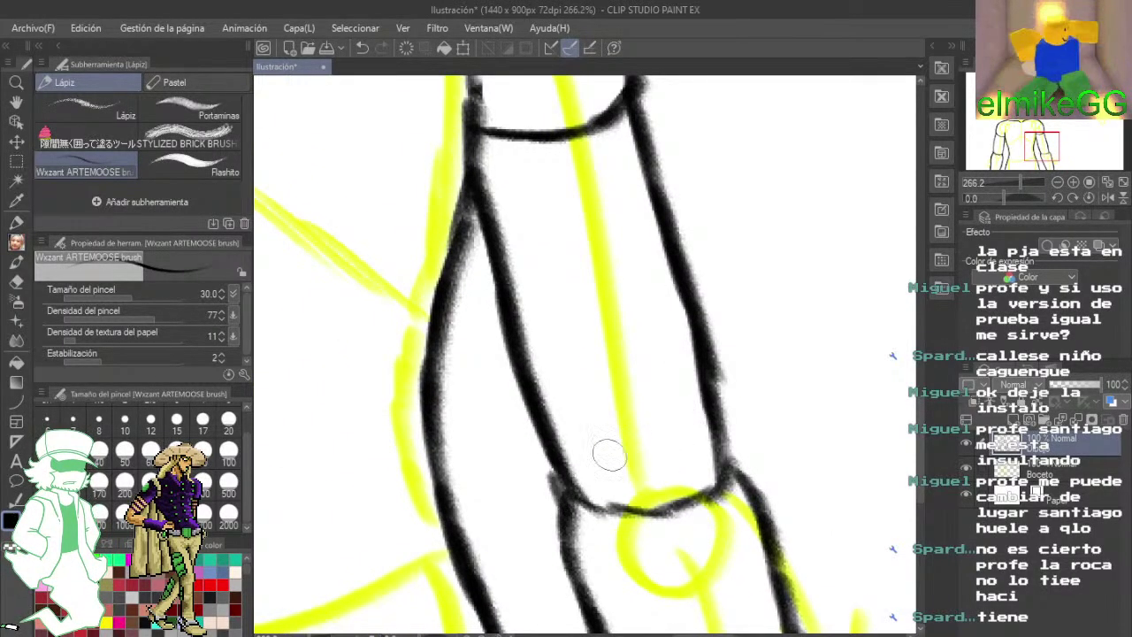
pyautogui.scroll(-5, 669, 386)
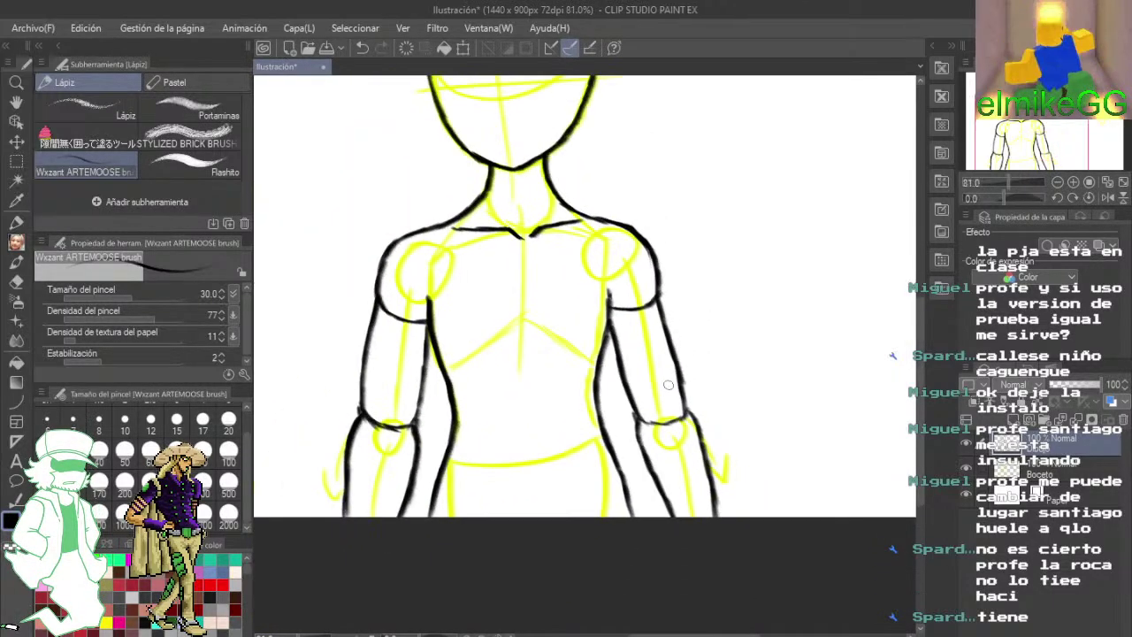
pyautogui.moveTo(592, 402); pyautogui.dragTo(615, 501)
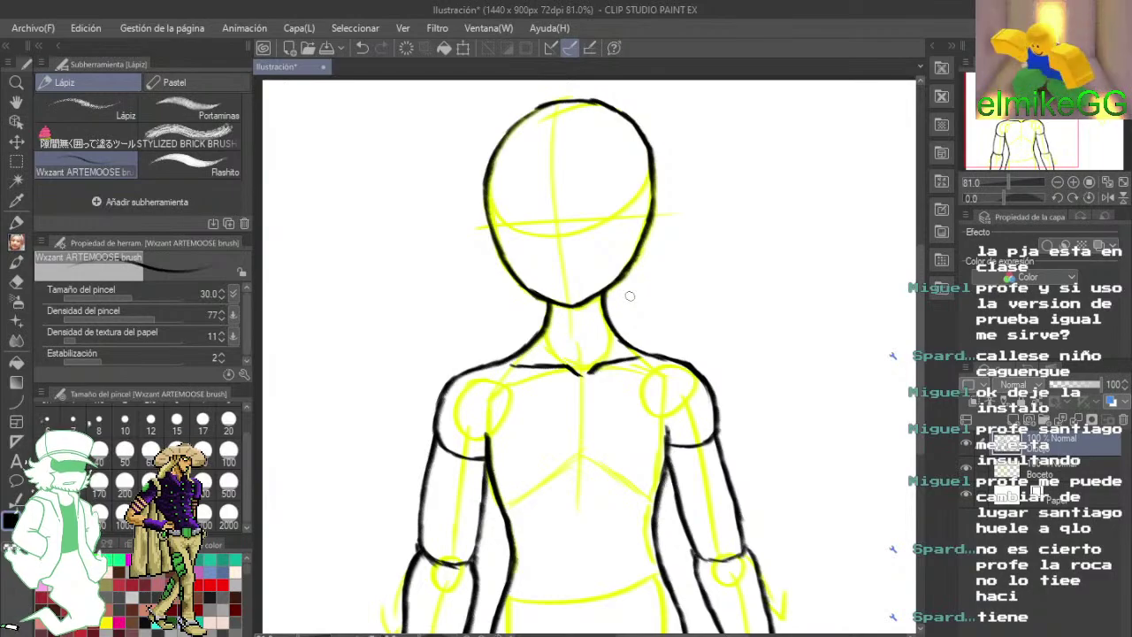
# - Draw black arrows pointing at both shoulders and at the outer side of the upper arm on the canvas's left
pyautogui.scroll(-1, 629, 296)
pyautogui.moveTo(631, 404); pyautogui.dragTo(593, 376)
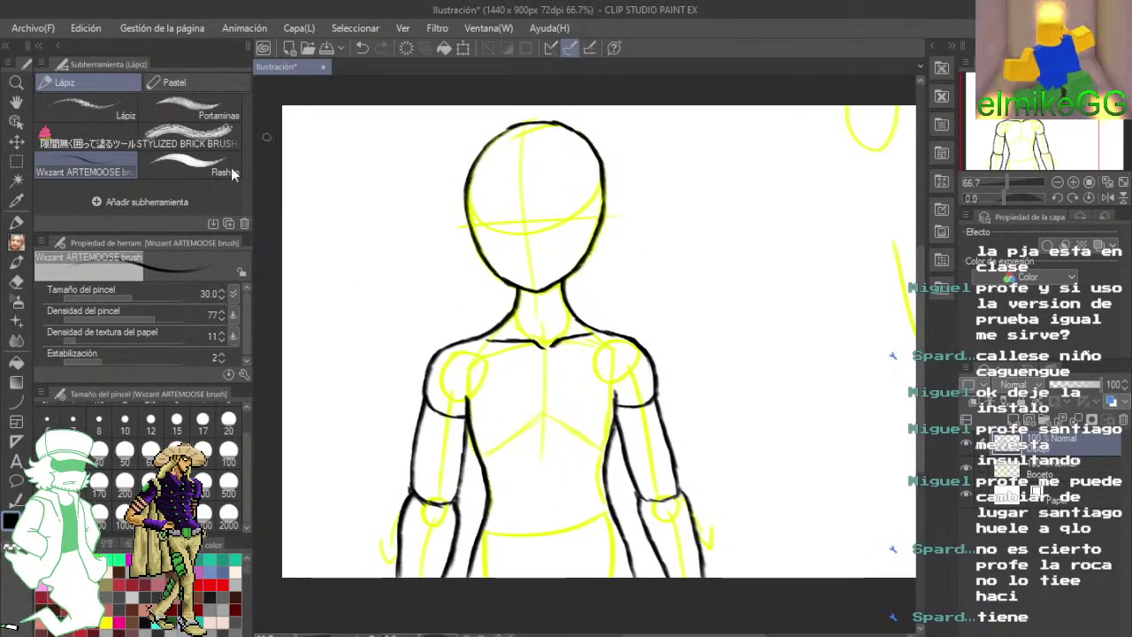
pyautogui.scroll(2, 679, 349)
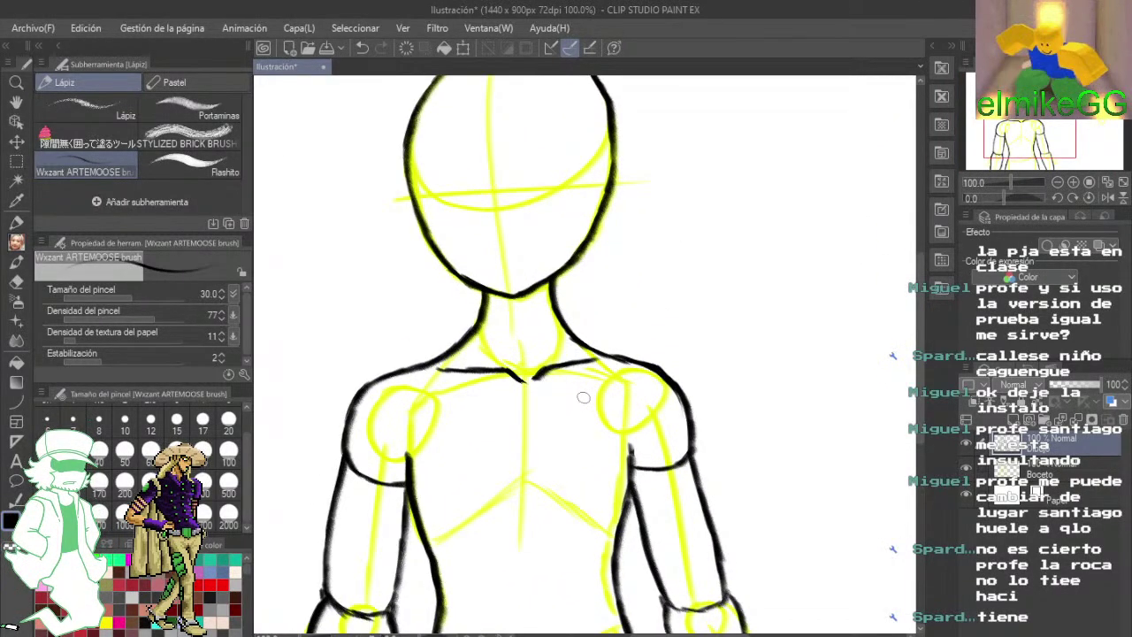
pyautogui.scroll(-5, 600, 397)
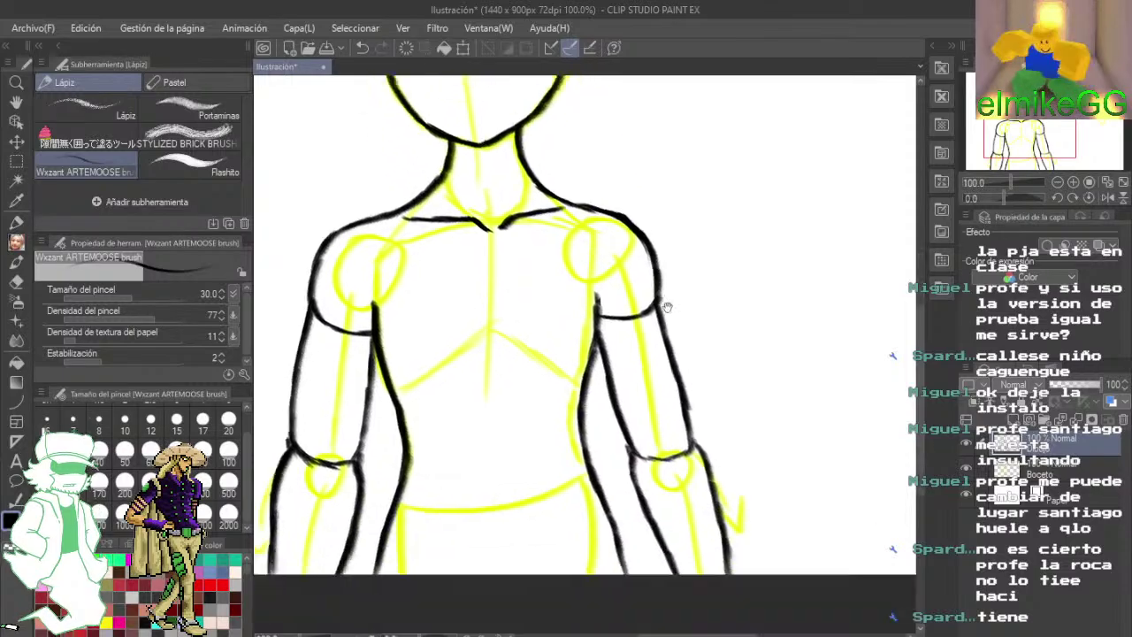
pyautogui.moveTo(593, 240); pyautogui.dragTo(598, 372)
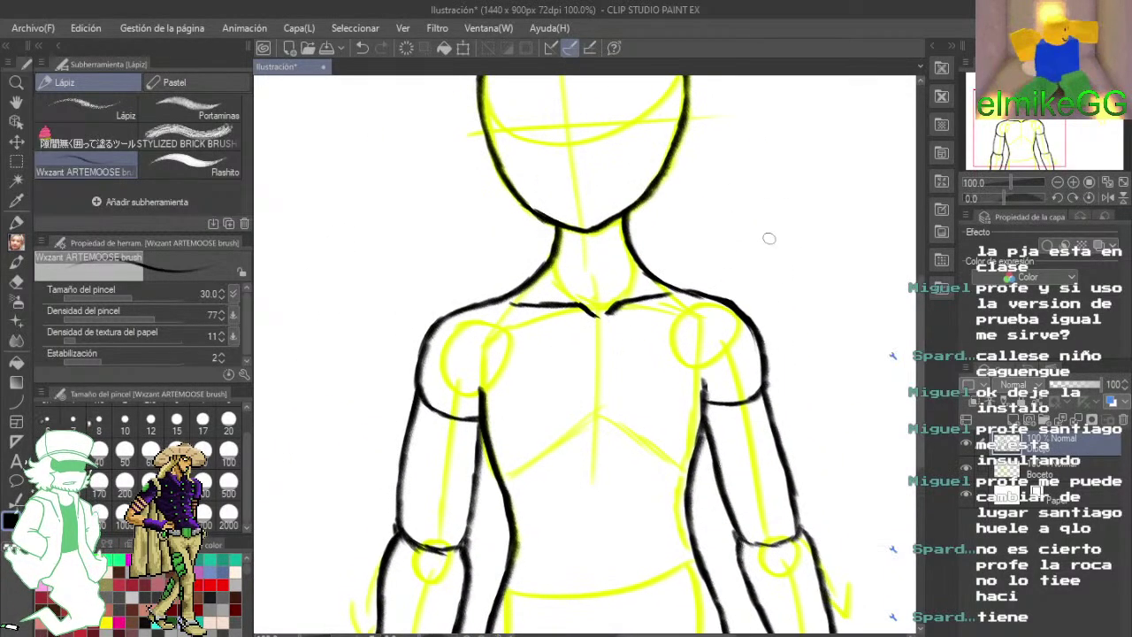
pyautogui.moveTo(769, 226)
pyautogui.mouseDown()
pyautogui.moveTo(740, 285)
pyautogui.moveTo(752, 284)
pyautogui.mouseUp()
pyautogui.moveTo(396, 244)
pyautogui.mouseDown()
pyautogui.moveTo(421, 305)
pyautogui.moveTo(443, 275)
pyautogui.mouseUp()
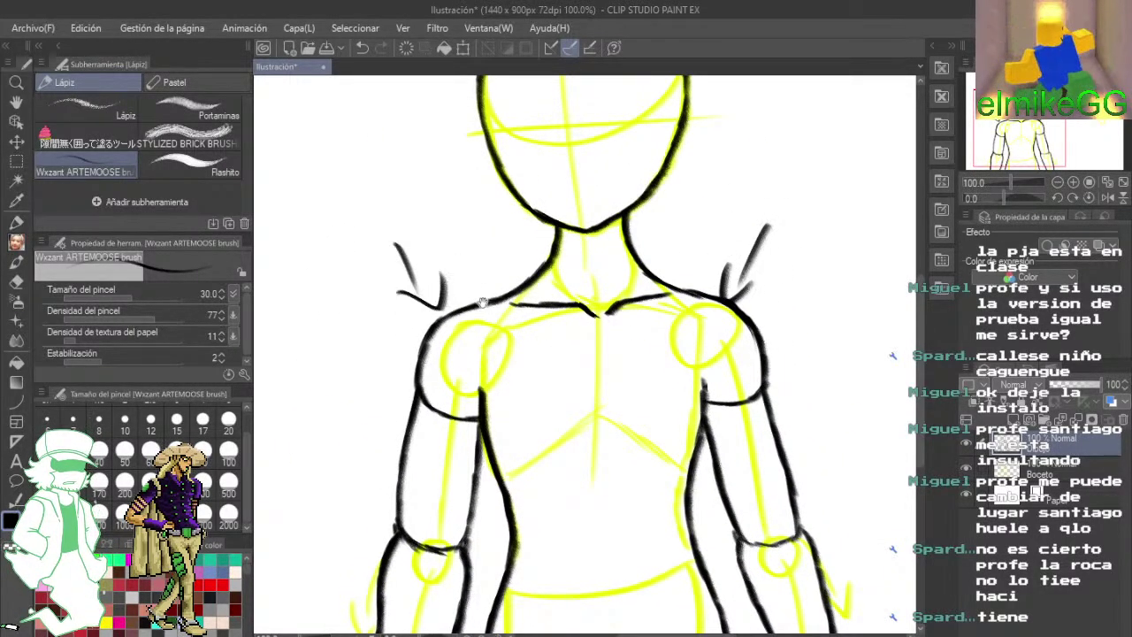
pyautogui.moveTo(378, 401); pyautogui.dragTo(452, 321)
pyautogui.moveTo(382, 367); pyautogui.dragTo(425, 380)
pyautogui.moveTo(404, 407)
pyautogui.mouseDown()
pyautogui.moveTo(447, 377)
pyautogui.moveTo(426, 359)
pyautogui.mouseUp()
# - Draw black arrows pointing at the upper arm and forearm on the canvas's right and at the opposite forearm
pyautogui.moveTo(663, 378); pyautogui.dragTo(552, 377)
pyautogui.moveTo(874, 330); pyautogui.dragTo(805, 375)
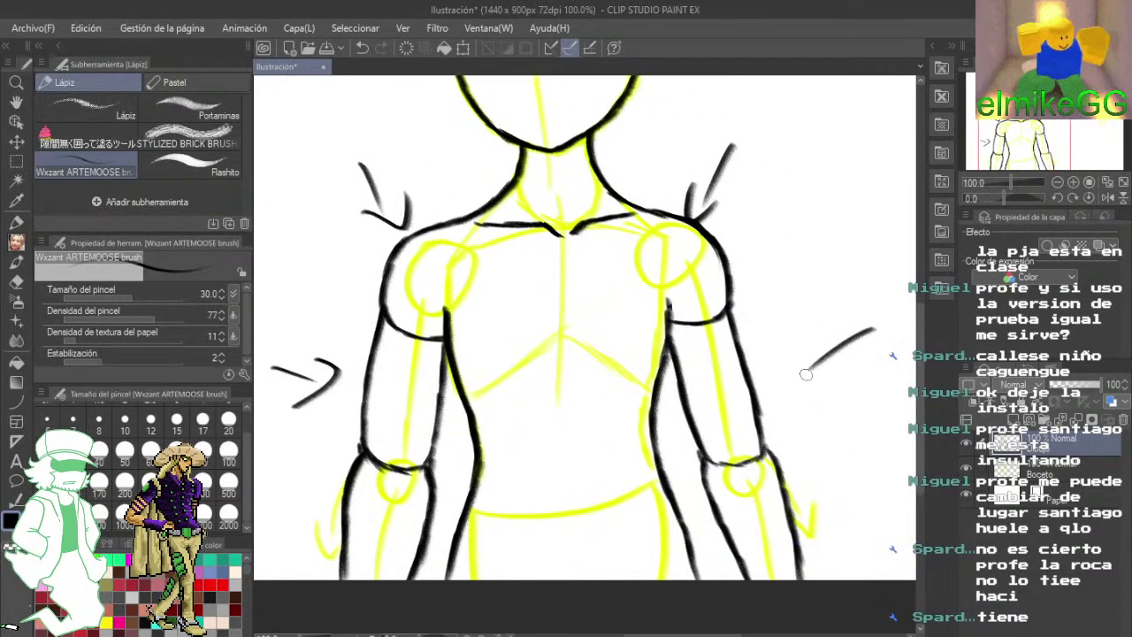
pyautogui.moveTo(818, 334); pyautogui.dragTo(811, 381)
pyautogui.moveTo(811, 422); pyautogui.dragTo(891, 342)
pyautogui.moveTo(368, 415); pyautogui.dragTo(363, 463)
pyautogui.moveTo(690, 398); pyautogui.dragTo(555, 407)
pyautogui.moveTo(835, 378); pyautogui.dragTo(766, 429)
# - Draw a narrow upside-down triangle and a long rounded, tapering forearm shape in the blank area beside the figure
pyautogui.moveTo(778, 378)
pyautogui.mouseDown()
pyautogui.moveTo(785, 437)
pyautogui.moveTo(670, 532)
pyautogui.mouseUp()
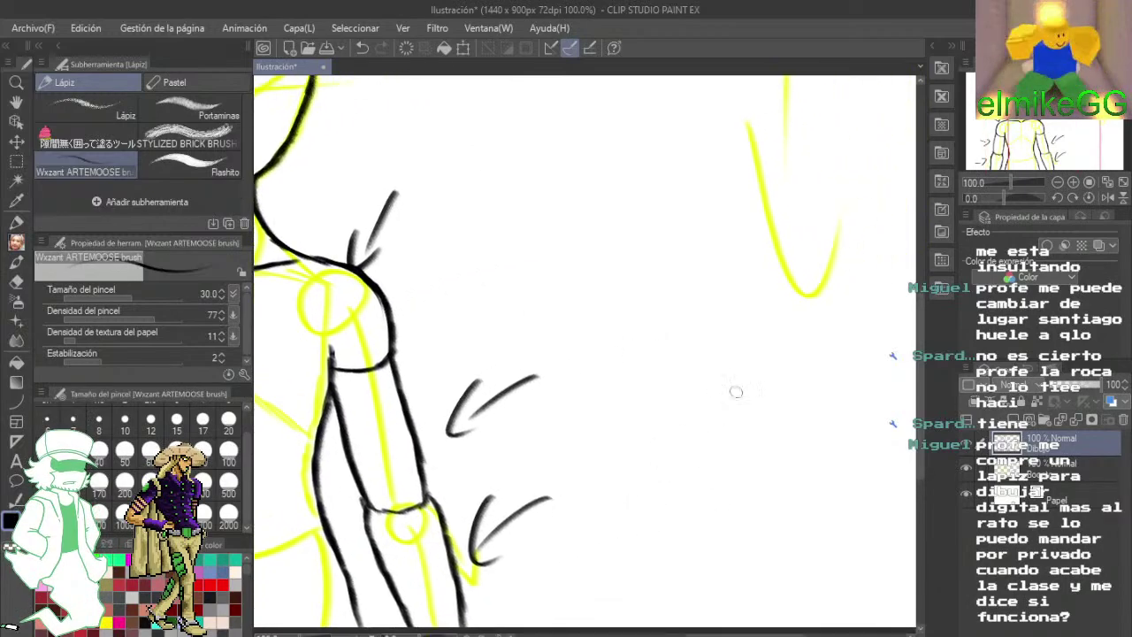
pyautogui.moveTo(734, 399)
pyautogui.mouseDown()
pyautogui.moveTo(670, 428)
pyautogui.moveTo(738, 546)
pyautogui.mouseUp()
pyautogui.moveTo(832, 452); pyautogui.dragTo(730, 409)
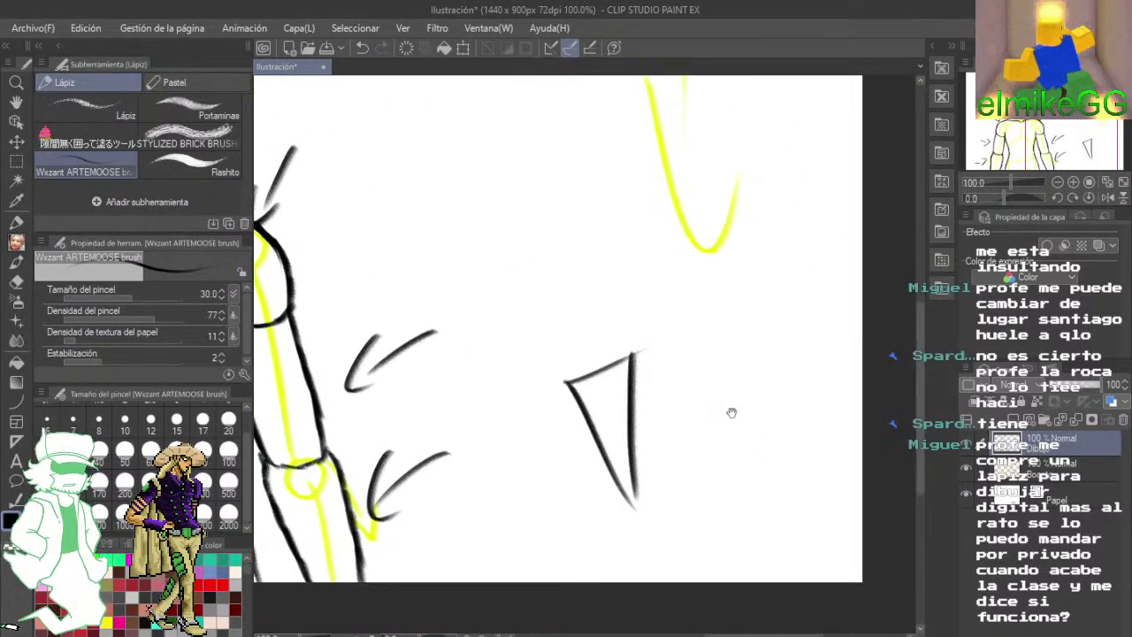
pyautogui.moveTo(744, 341)
pyautogui.mouseDown()
pyautogui.moveTo(708, 399)
pyautogui.moveTo(734, 492)
pyautogui.mouseUp()
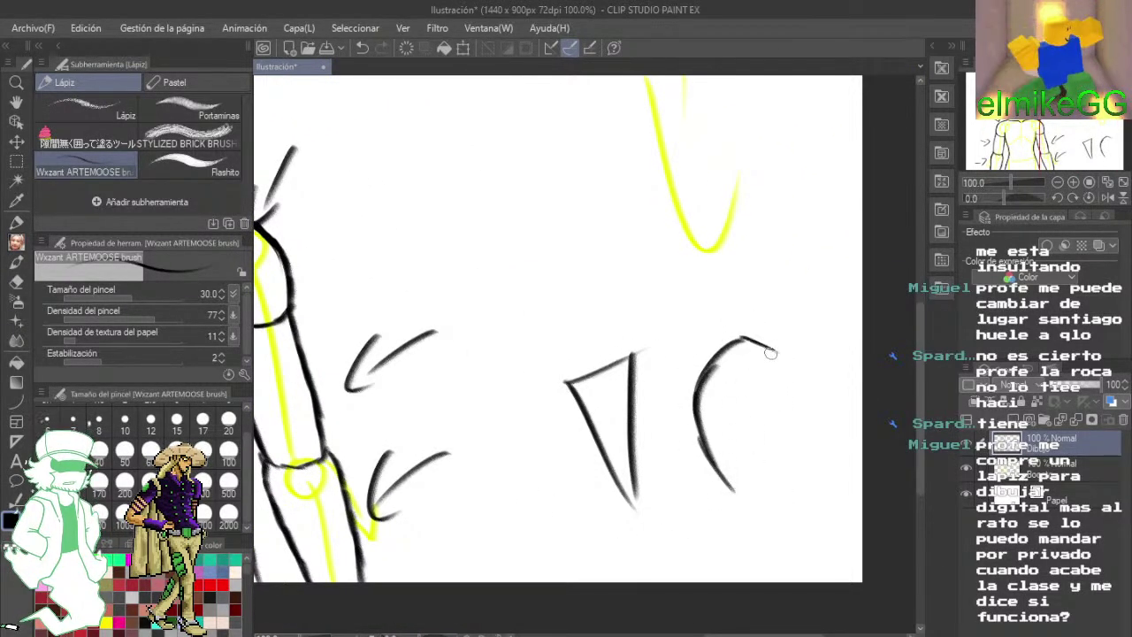
pyautogui.moveTo(771, 353)
pyautogui.mouseDown()
pyautogui.moveTo(792, 469)
pyautogui.moveTo(787, 517)
pyautogui.mouseUp()
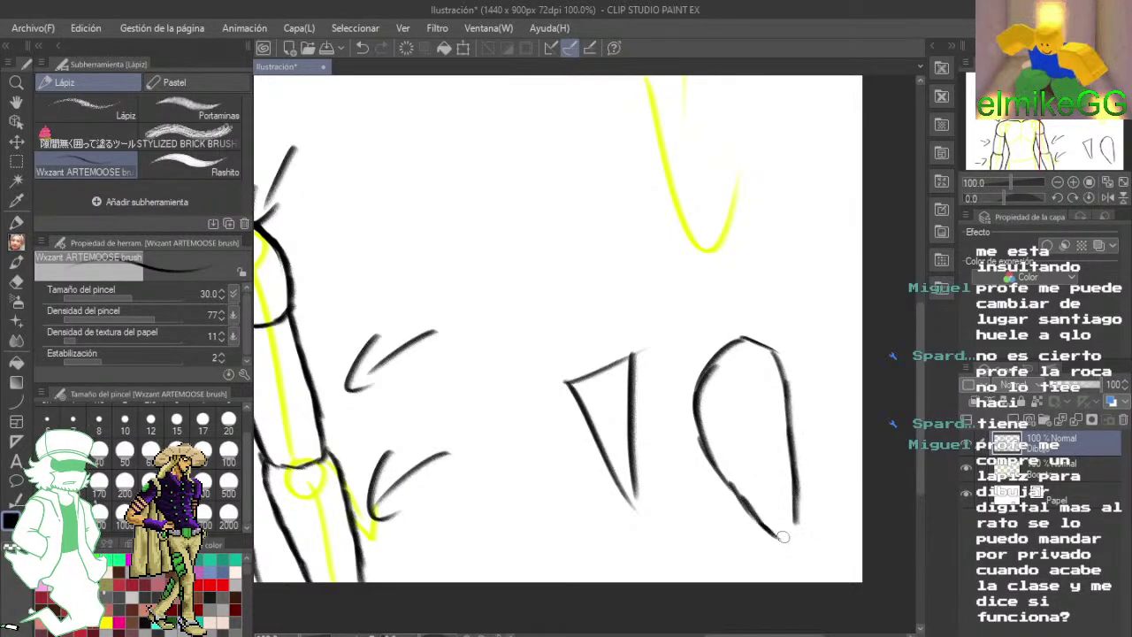
pyautogui.moveTo(770, 445); pyautogui.dragTo(795, 506)
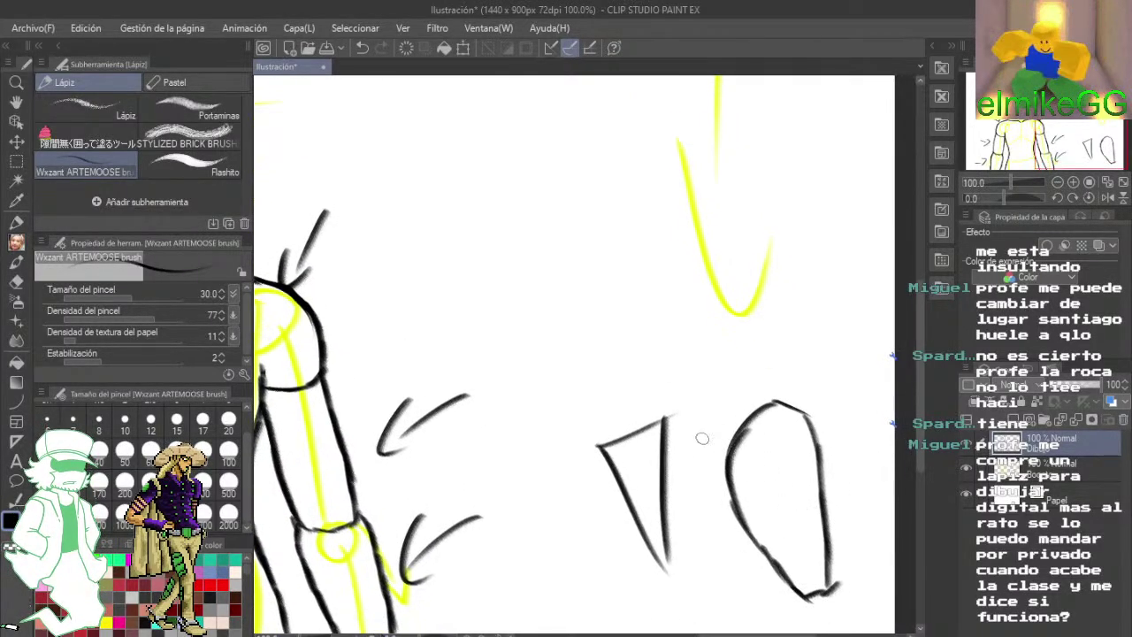
# - Draw a rounded upper-arm cylinder above the forearm shape and a shoulder cap above the cylinder
pyautogui.moveTo(648, 239); pyautogui.dragTo(716, 396)
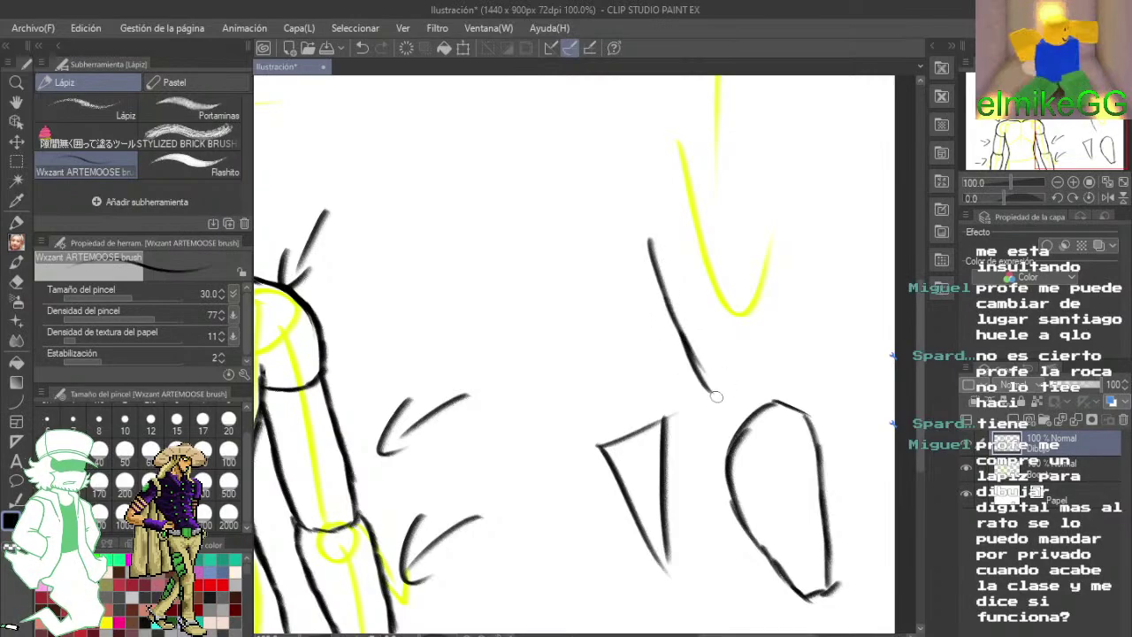
pyautogui.moveTo(652, 244)
pyautogui.mouseDown()
pyautogui.moveTo(734, 235)
pyautogui.moveTo(773, 373)
pyautogui.mouseUp()
pyautogui.scroll(2, 756, 384)
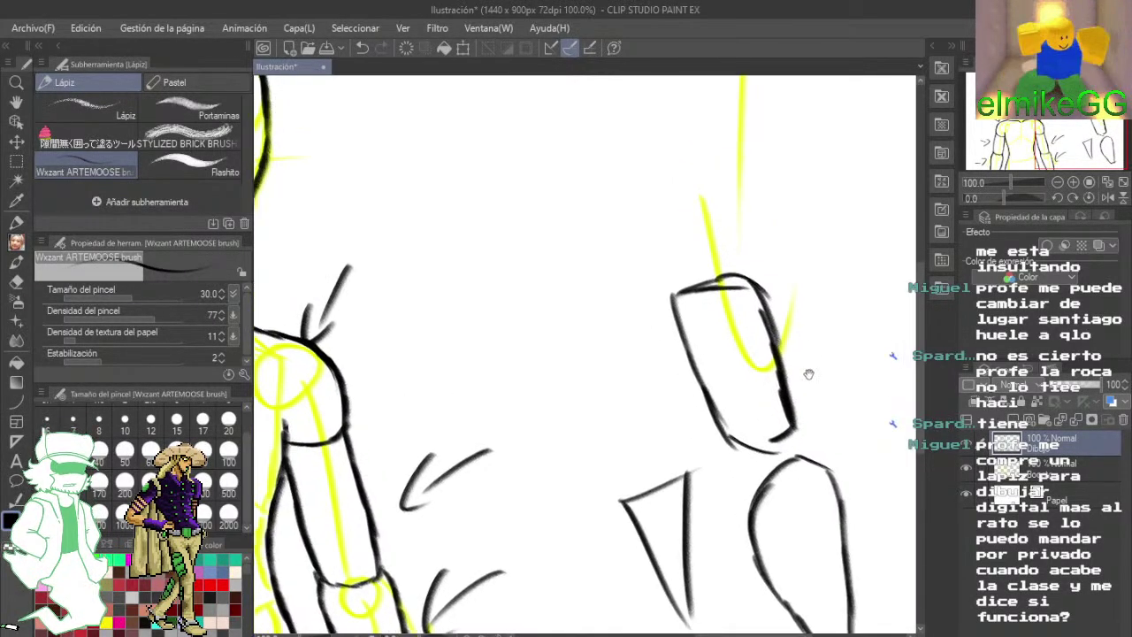
pyautogui.moveTo(626, 172)
pyautogui.mouseDown()
pyautogui.moveTo(686, 181)
pyautogui.moveTo(704, 217)
pyautogui.mouseUp()
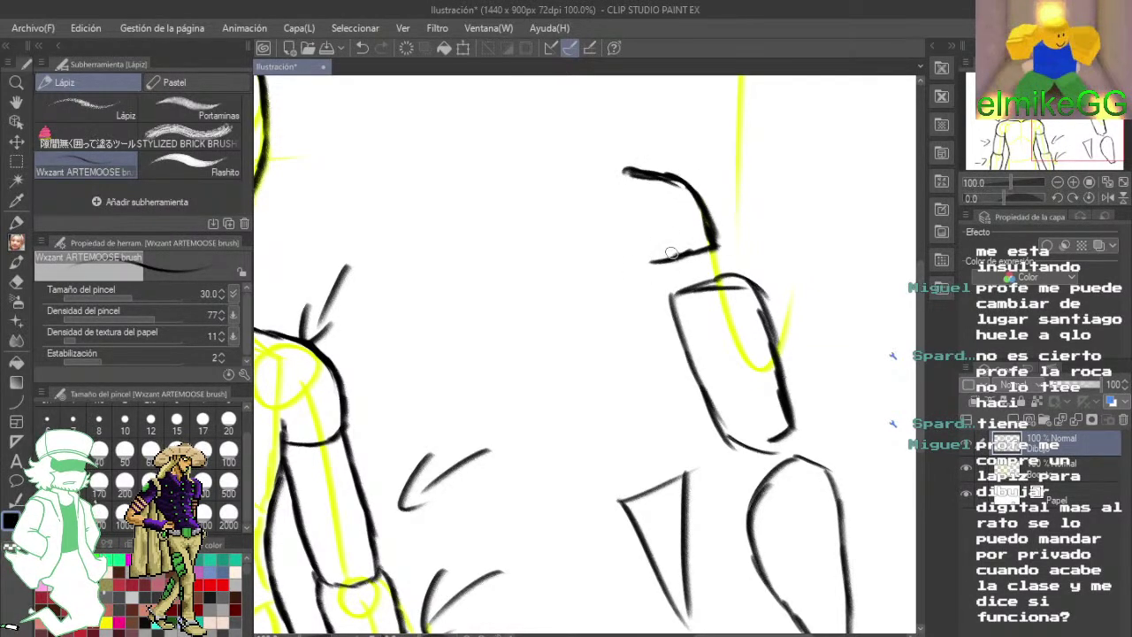
pyautogui.moveTo(626, 171)
pyautogui.mouseDown()
pyautogui.moveTo(654, 259)
pyautogui.moveTo(619, 177)
pyautogui.moveTo(715, 185)
pyautogui.mouseUp()
# - Draw three long arrows from the separate shoulder, upper-arm and forearm shapes towards the matching parts of the figure's arm
pyautogui.moveTo(444, 301); pyautogui.dragTo(633, 172)
pyautogui.moveTo(427, 270); pyautogui.dragTo(469, 310)
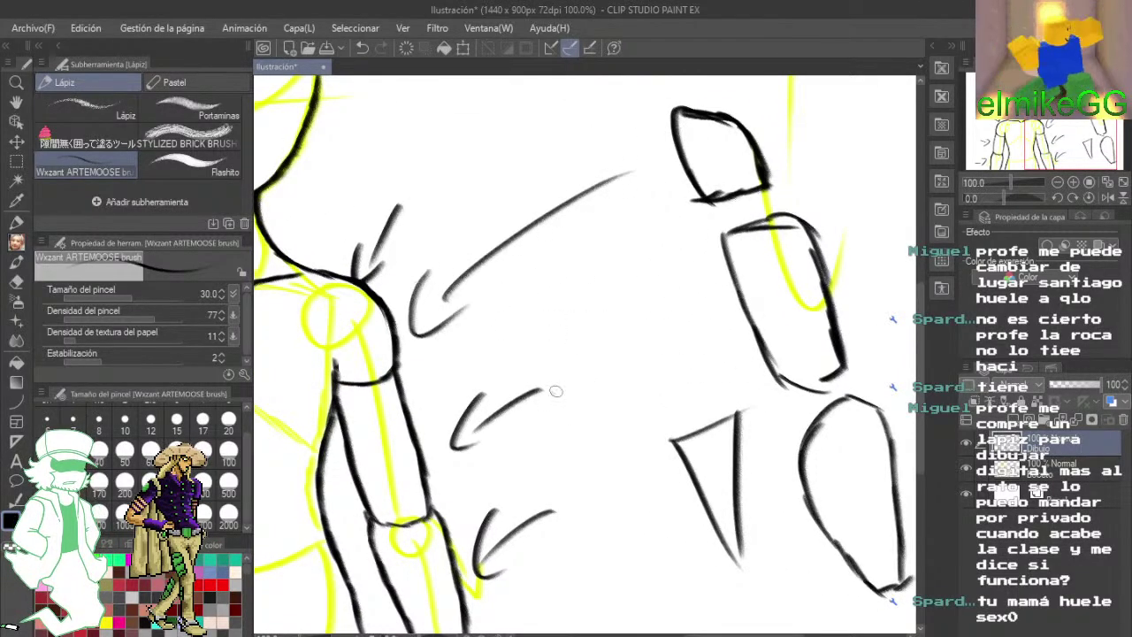
pyautogui.moveTo(555, 390); pyautogui.dragTo(697, 319)
pyautogui.moveTo(553, 343); pyautogui.dragTo(592, 399)
pyautogui.moveTo(646, 415); pyautogui.dragTo(564, 345)
pyautogui.moveTo(535, 463); pyautogui.dragTo(673, 413)
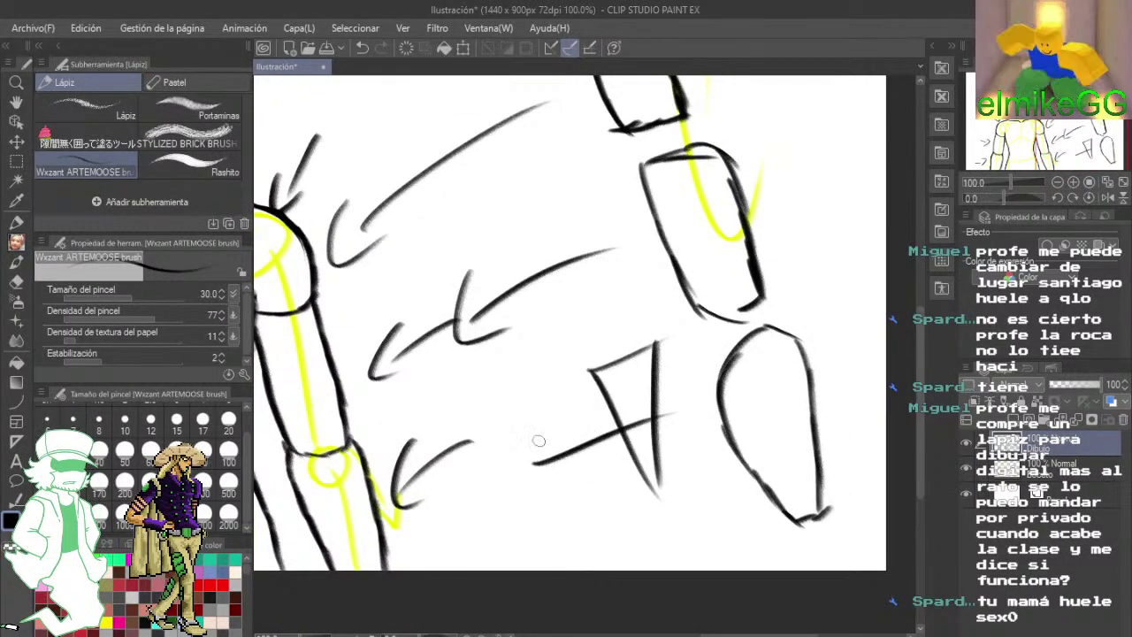
pyautogui.moveTo(551, 431); pyautogui.dragTo(576, 482)
pyautogui.moveTo(554, 369); pyautogui.dragTo(748, 414)
pyautogui.scroll(-2, 587, 453)
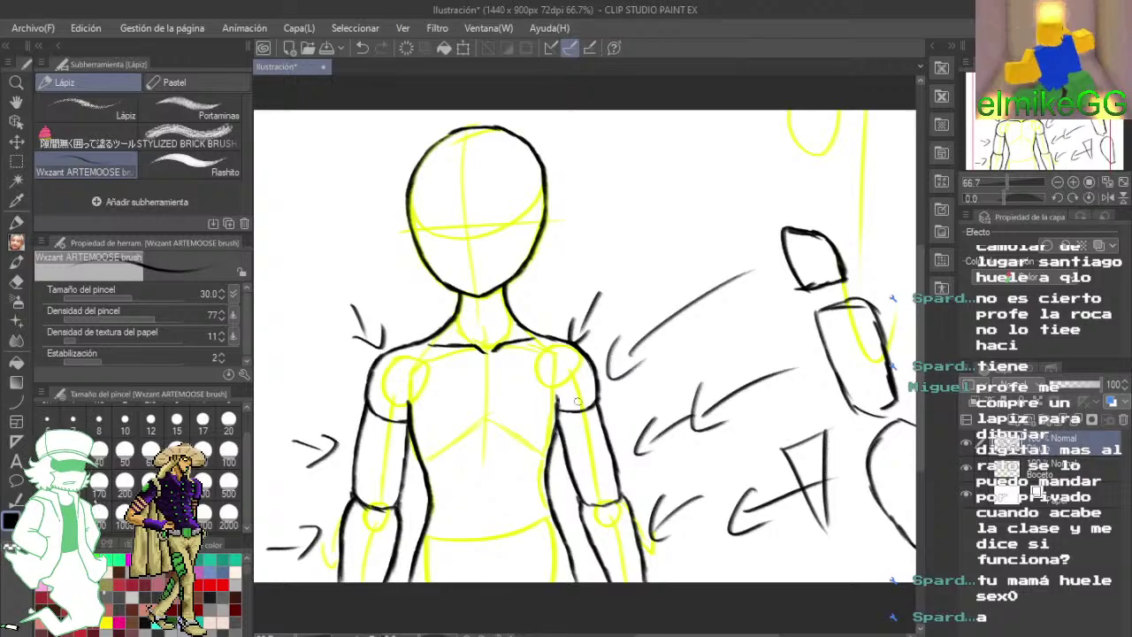
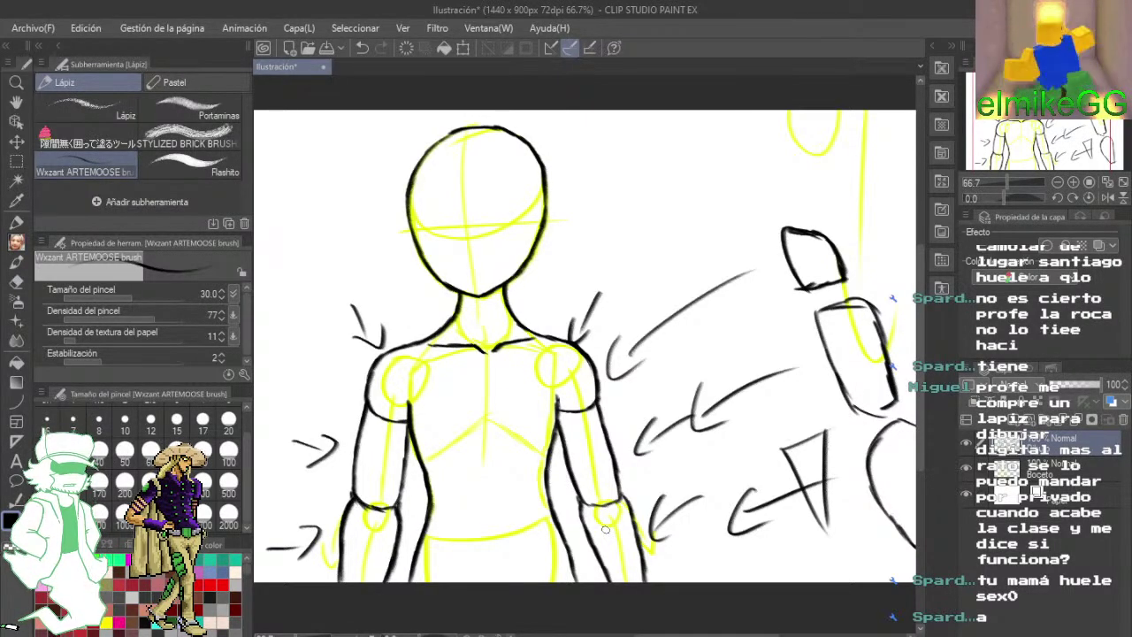
# - Undo all the explanatory arrows and separate arm shapes, leaving only the traced figure and its yellow sketch
pyautogui.click(363, 50)
pyautogui.click(363, 50)
pyautogui.click(362, 50)
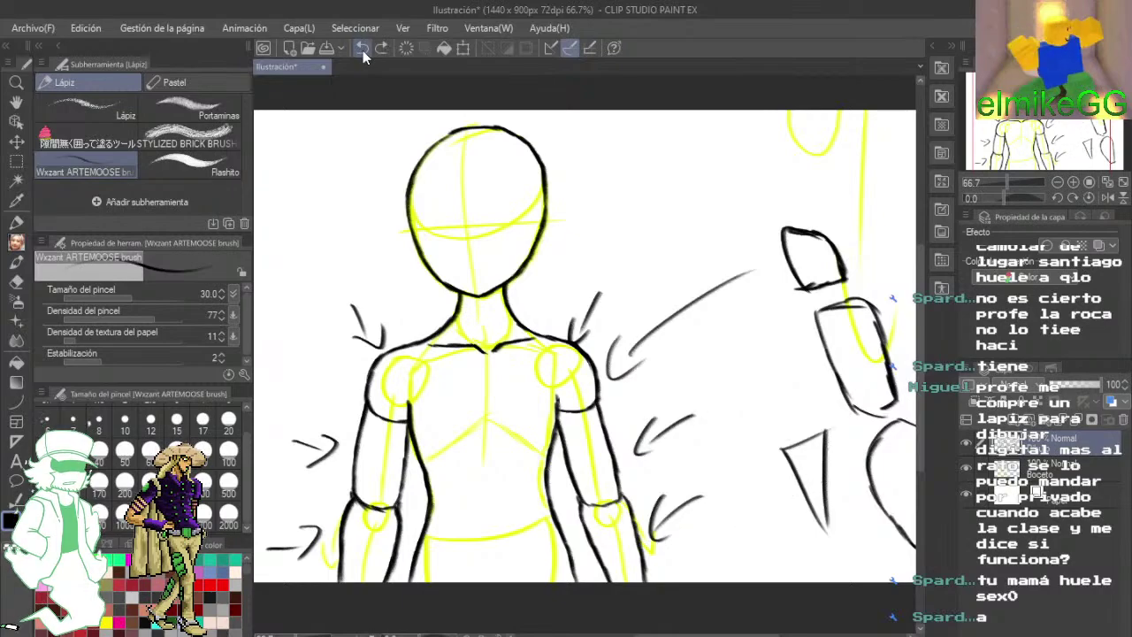
pyautogui.click(363, 51)
pyautogui.click(362, 51)
pyautogui.click(362, 51)
pyautogui.click(362, 51)
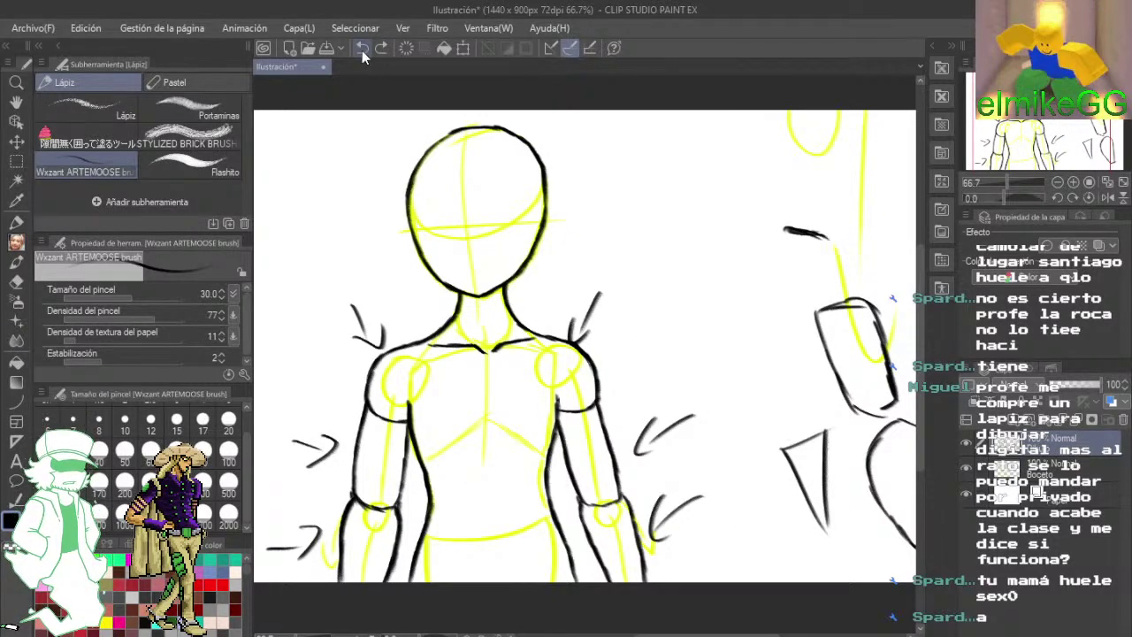
pyautogui.click(363, 50)
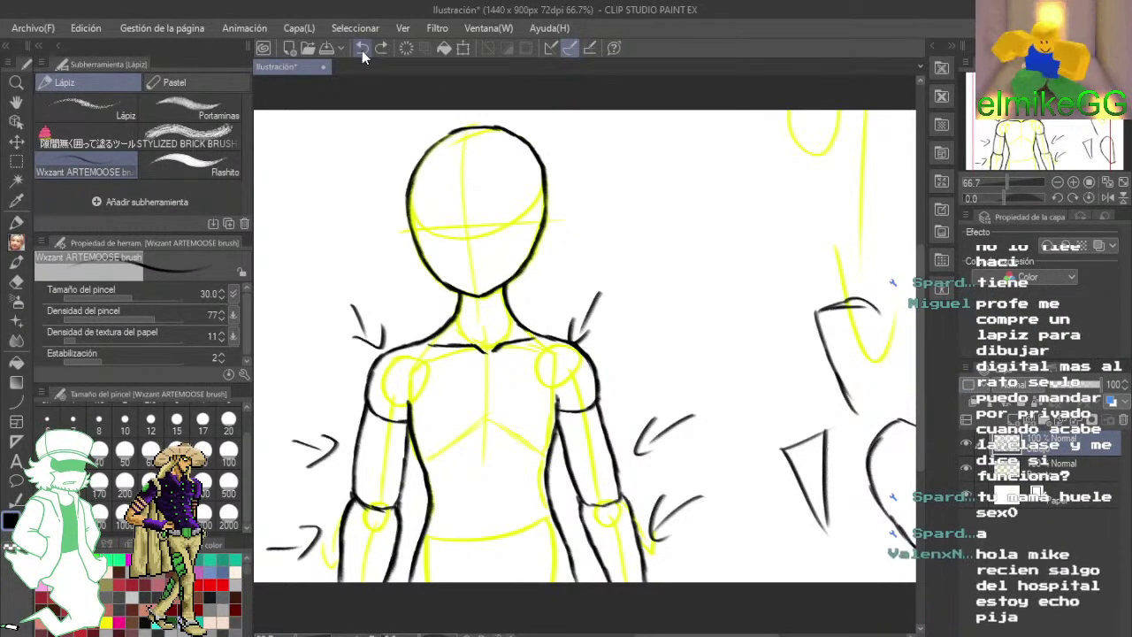
pyautogui.click(363, 50)
pyautogui.click(362, 51)
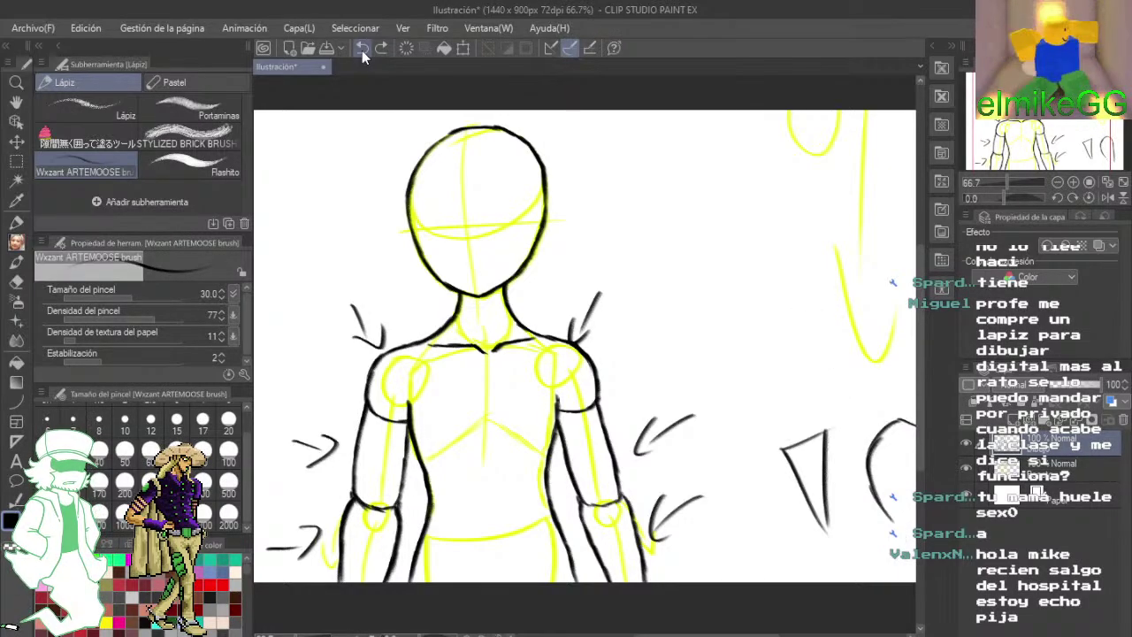
pyautogui.click(362, 50)
pyautogui.click(362, 51)
pyautogui.click(361, 50)
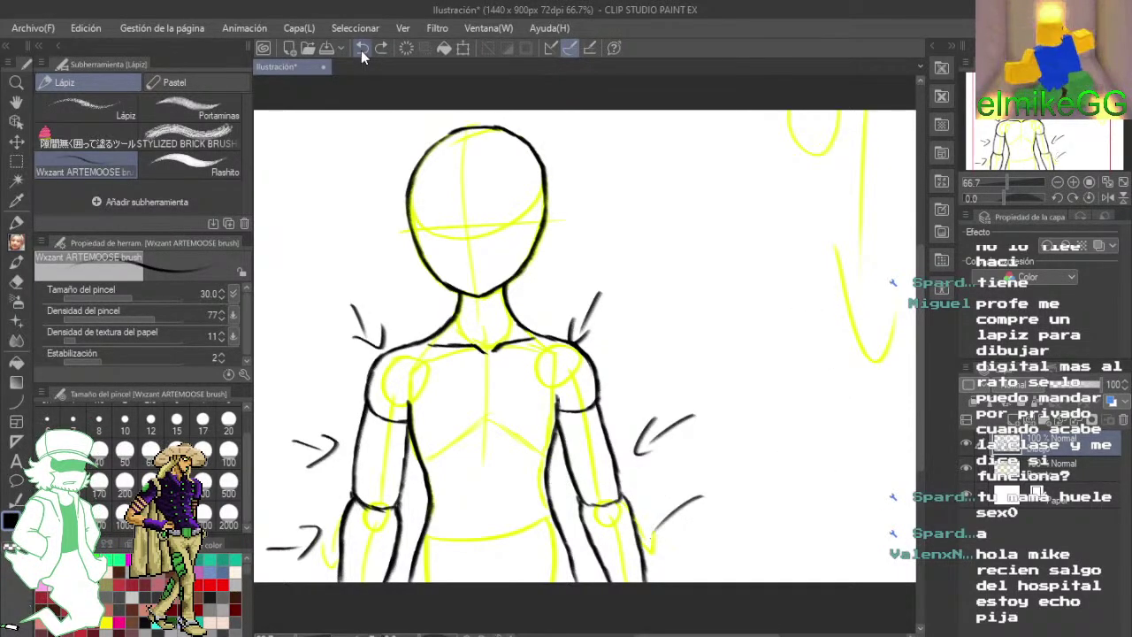
pyautogui.click(362, 50)
pyautogui.click(362, 51)
pyautogui.click(362, 51)
pyautogui.click(361, 50)
pyautogui.click(362, 50)
pyautogui.click(362, 50)
pyautogui.click(362, 50)
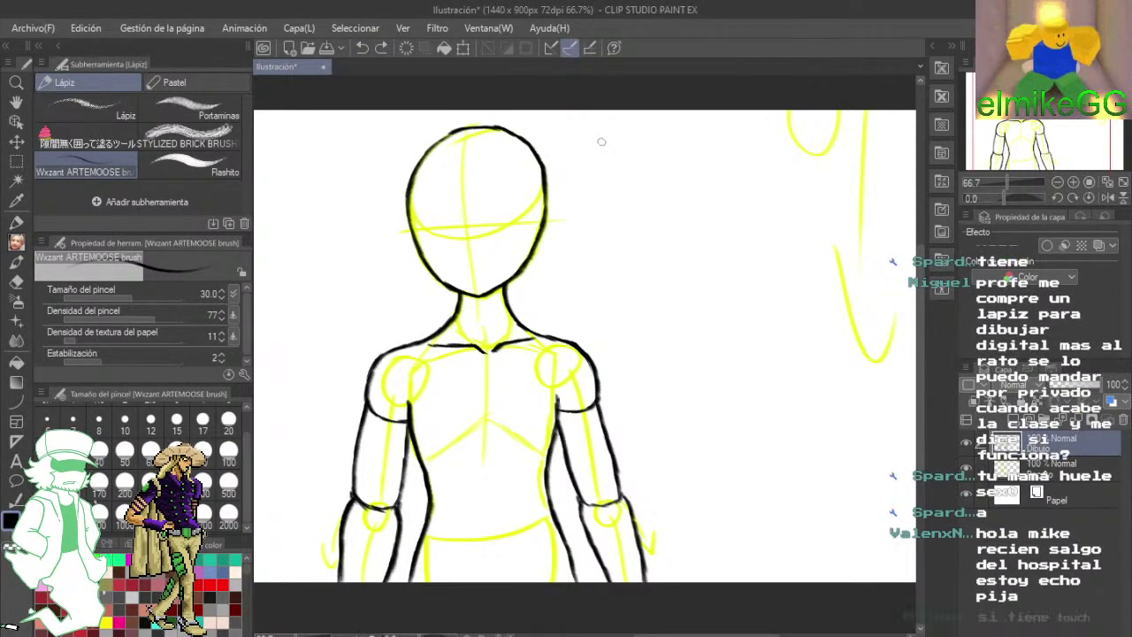
# - Examine the traced outline of the head, neck, shoulders, torso and both arms
pyautogui.scroll(-1, 601, 141)
pyautogui.scroll(1, 601, 142)
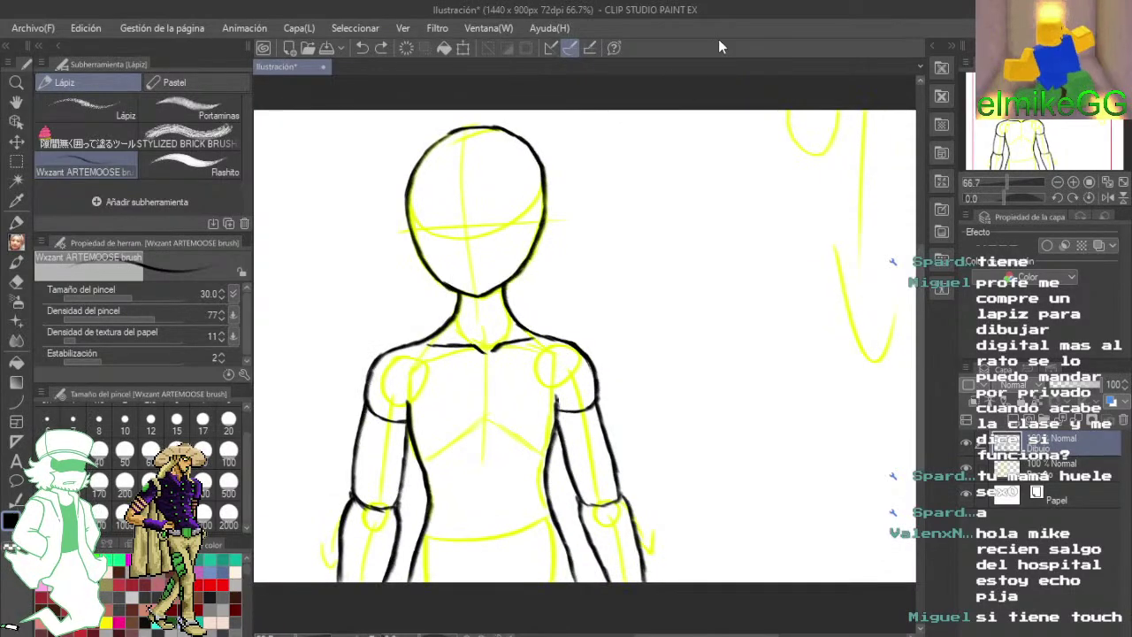
pyautogui.scroll(3, 641, 186)
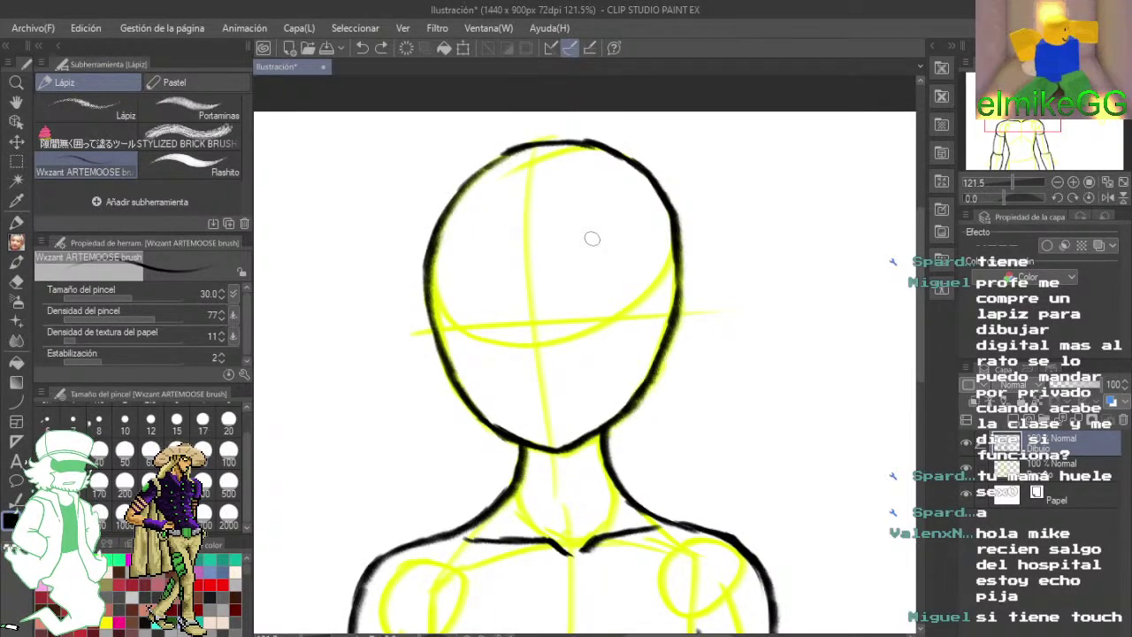
pyautogui.scroll(-2, 592, 238)
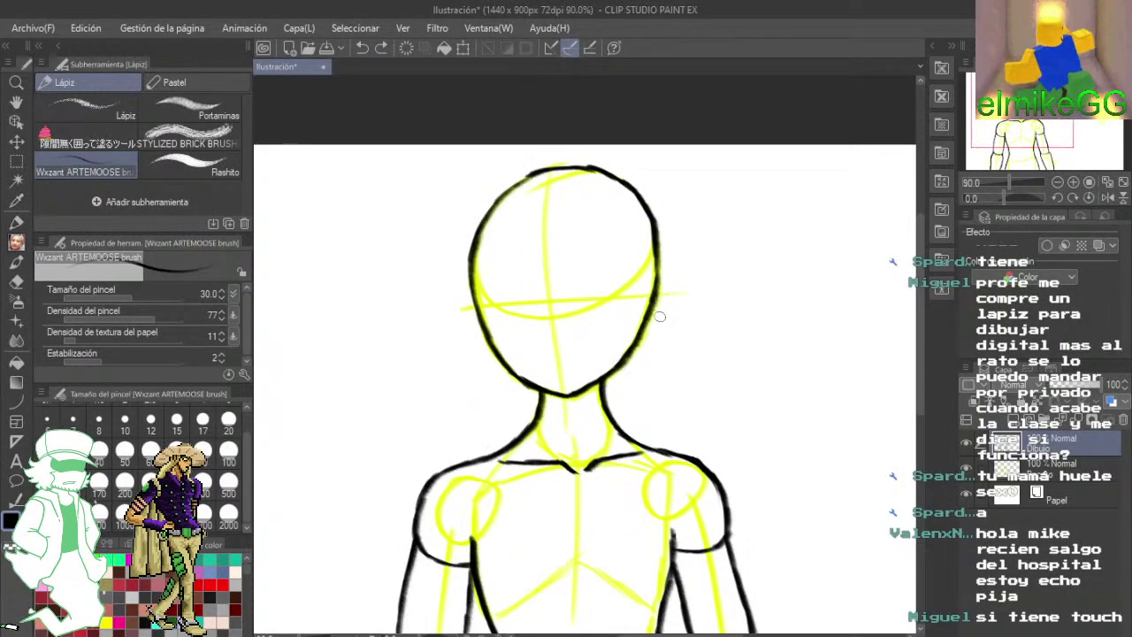
pyautogui.moveTo(682, 217); pyautogui.dragTo(682, 180)
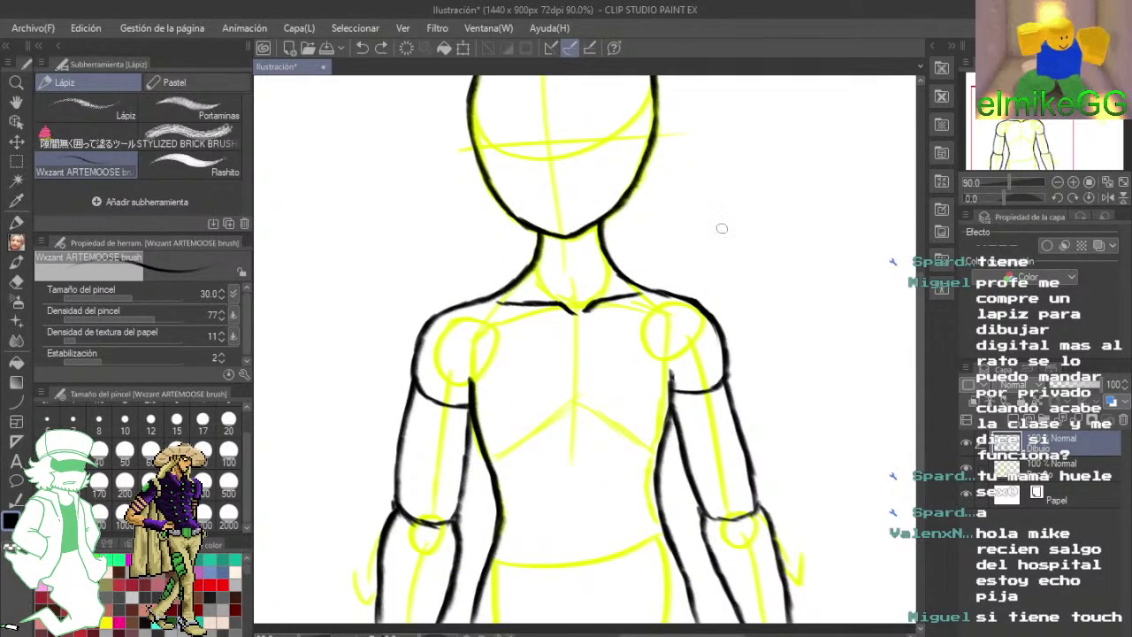
pyautogui.moveTo(756, 258); pyautogui.dragTo(766, 352)
pyautogui.scroll(-2, 761, 296)
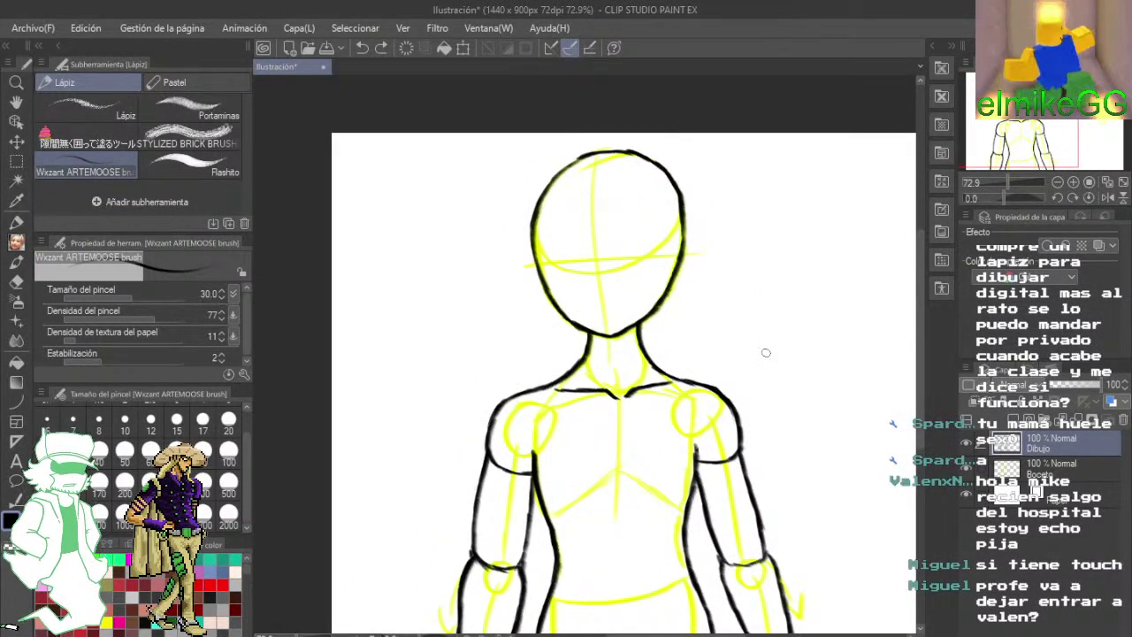
pyautogui.scroll(2, 745, 356)
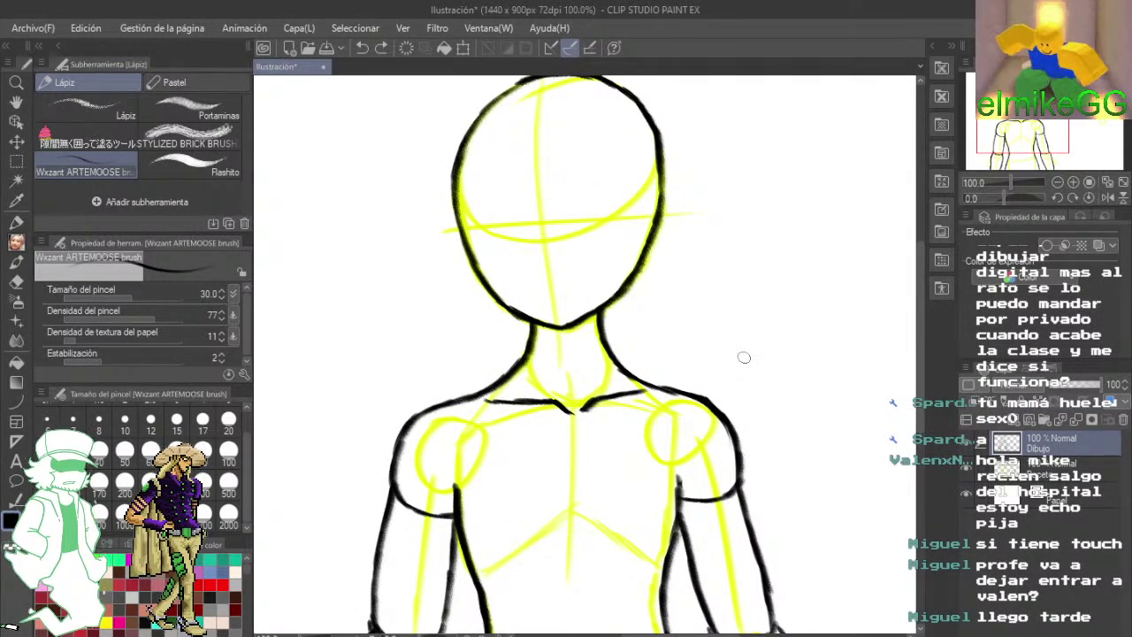
pyautogui.scroll(-1, 744, 357)
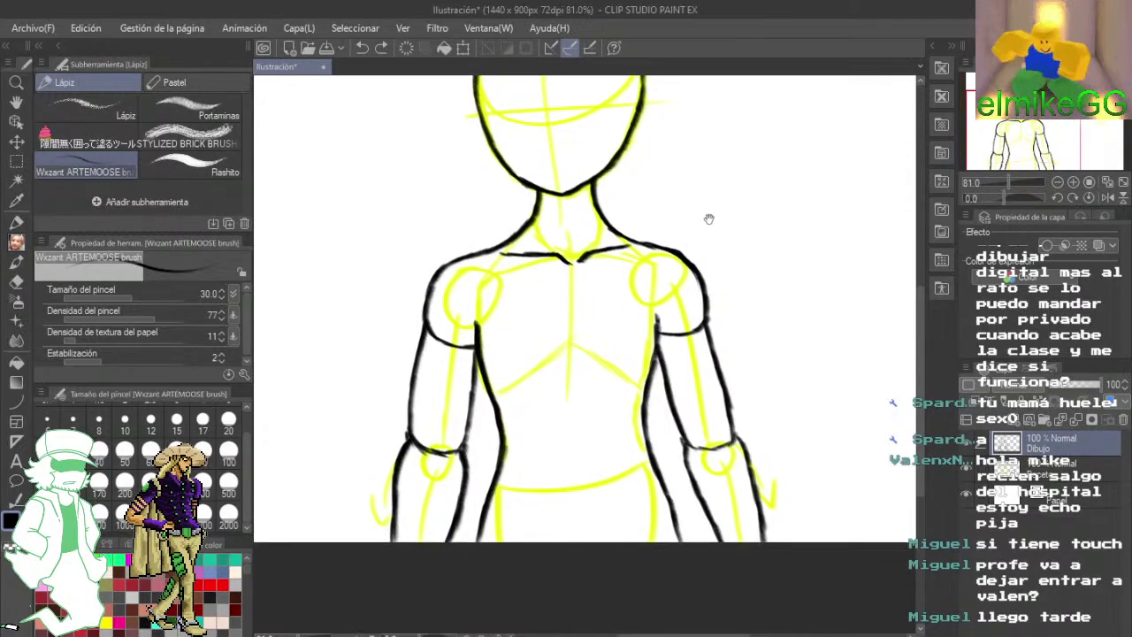
pyautogui.moveTo(709, 220)
pyautogui.mouseDown()
pyautogui.moveTo(735, 353)
pyautogui.moveTo(730, 306)
pyautogui.mouseUp()
pyautogui.scroll(-2, 712, 294)
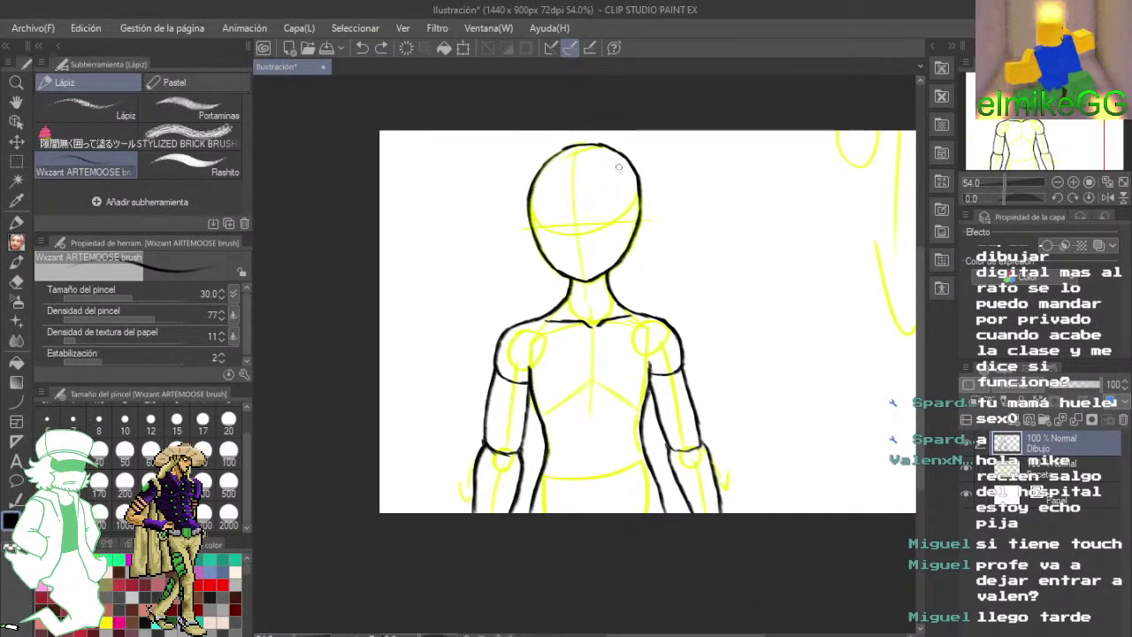
# - Add a new raster layer above the Dibujo layer
pyautogui.scroll(7, 618, 167)
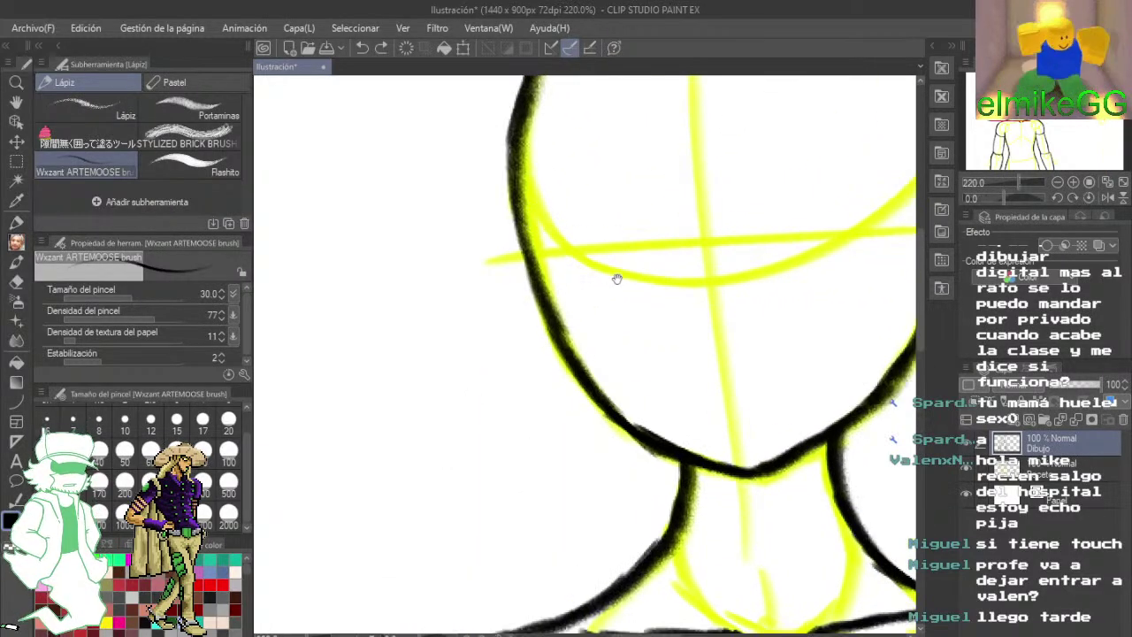
pyautogui.moveTo(617, 278); pyautogui.dragTo(562, 267)
pyautogui.scroll(-4, 563, 267)
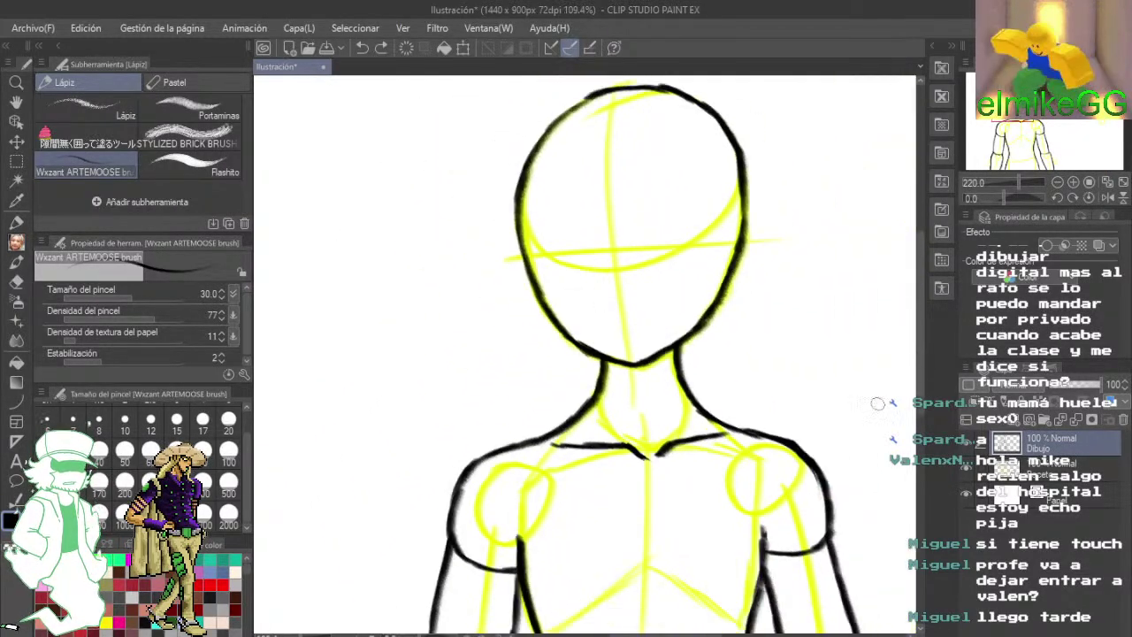
pyautogui.click(1017, 417)
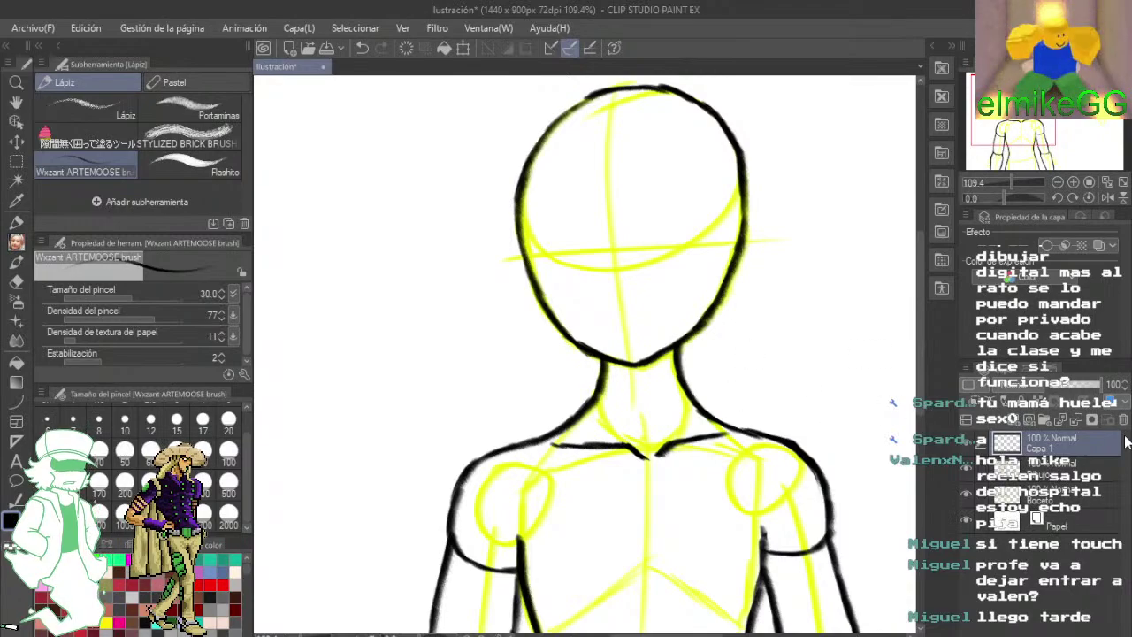
# - Sketch two curved side lines with a dark scribble and several short strokes between them on the blank canvas beside the head
pyautogui.moveTo(740, 474); pyautogui.dragTo(593, 286)
pyautogui.scroll(3, 628, 265)
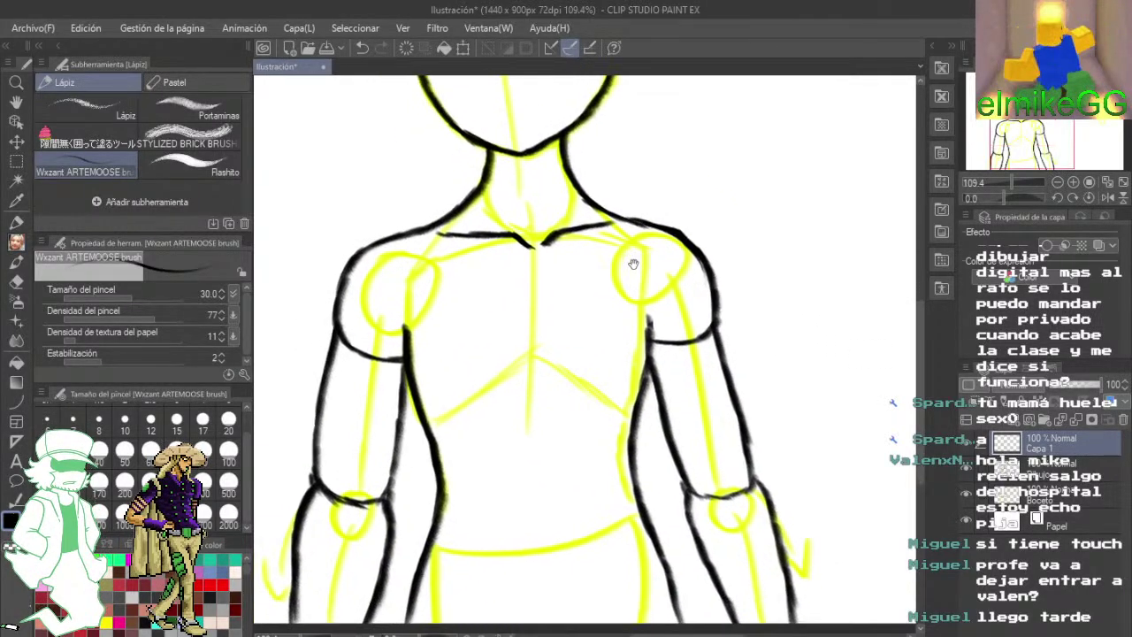
pyautogui.scroll(-4, 627, 282)
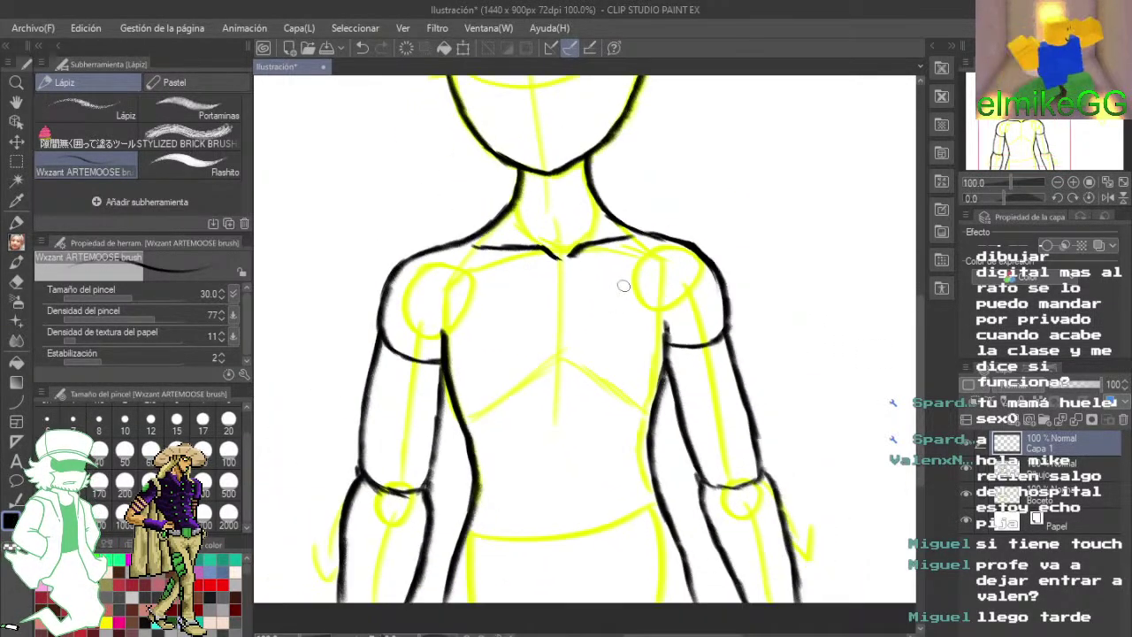
pyautogui.scroll(5, 540, 332)
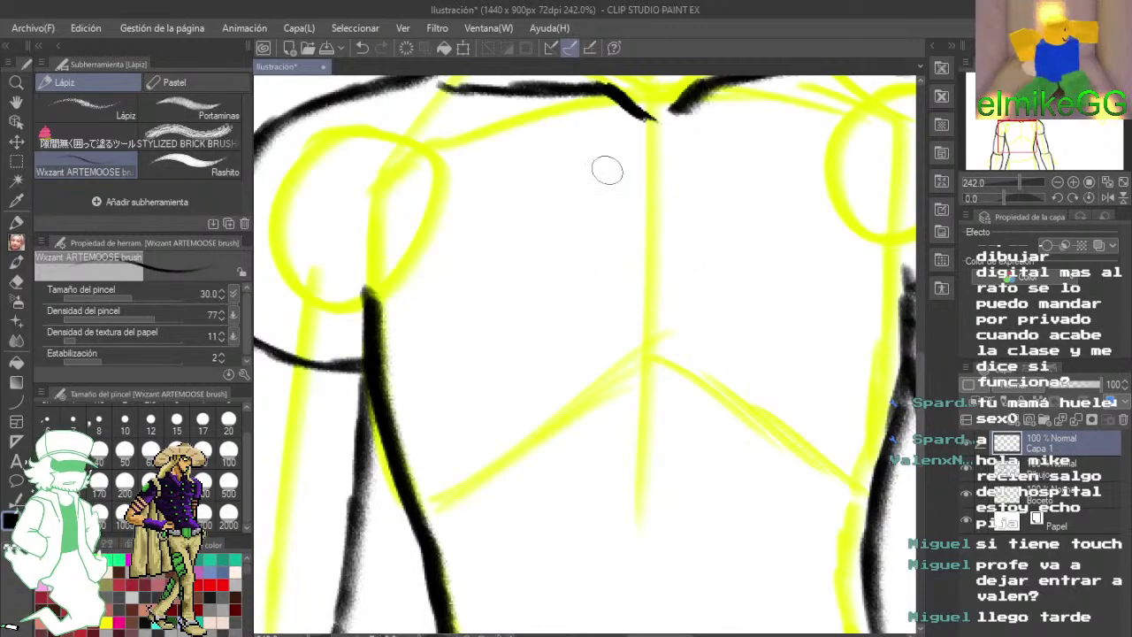
pyautogui.moveTo(527, 277)
pyautogui.mouseDown()
pyautogui.moveTo(639, 334)
pyautogui.moveTo(703, 385)
pyautogui.mouseUp()
pyautogui.moveTo(367, 115)
pyautogui.mouseDown()
pyautogui.moveTo(545, 251)
pyautogui.moveTo(691, 439)
pyautogui.mouseUp()
pyautogui.moveTo(434, 205); pyautogui.dragTo(405, 430)
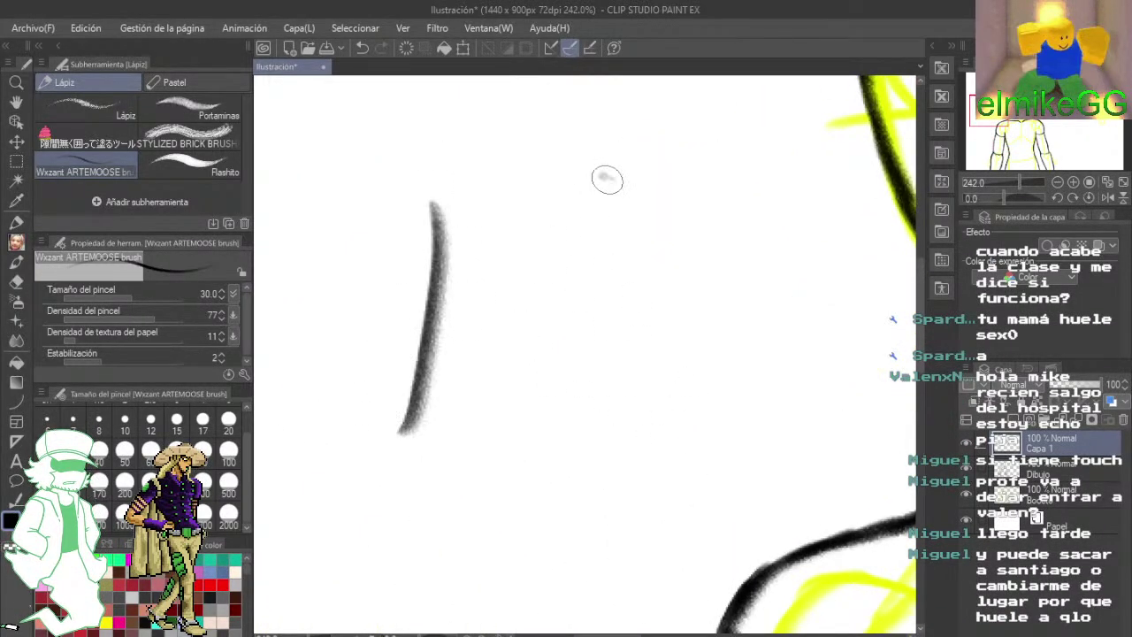
pyautogui.moveTo(605, 176); pyautogui.dragTo(679, 467)
pyautogui.moveTo(475, 310); pyautogui.dragTo(539, 332)
pyautogui.moveTo(514, 371)
pyautogui.mouseDown()
pyautogui.moveTo(506, 460)
pyautogui.moveTo(495, 320)
pyautogui.moveTo(506, 378)
pyautogui.moveTo(518, 303)
pyautogui.moveTo(559, 384)
pyautogui.mouseUp()
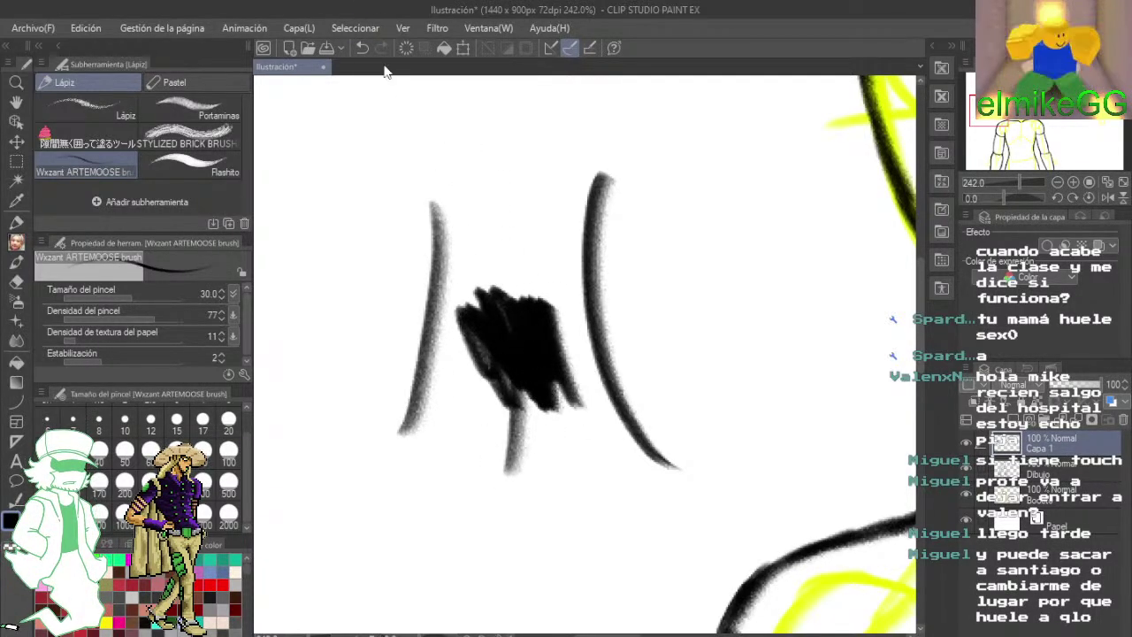
pyautogui.moveTo(472, 180)
pyautogui.mouseDown()
pyautogui.moveTo(538, 177)
pyautogui.moveTo(506, 258)
pyautogui.mouseUp()
pyautogui.moveTo(475, 210)
pyautogui.mouseDown()
pyautogui.moveTo(517, 206)
pyautogui.moveTo(514, 228)
pyautogui.mouseUp()
pyautogui.moveTo(461, 260); pyautogui.dragTo(488, 300)
pyautogui.moveTo(536, 272); pyautogui.dragTo(529, 305)
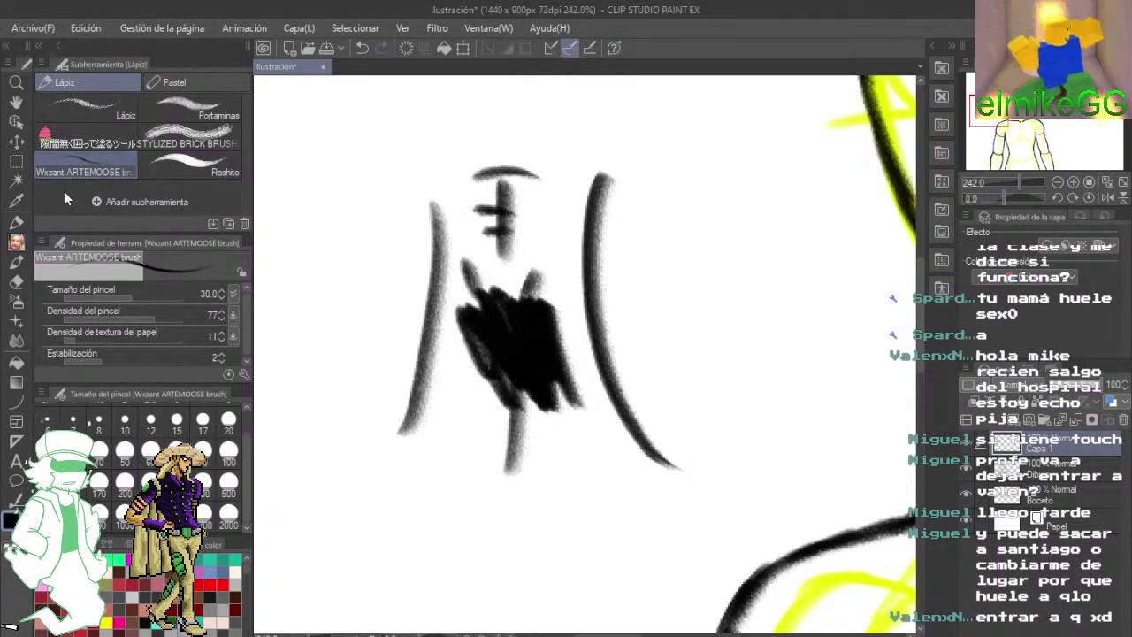
# - Erase all the practice strokes beside the head with the hard eraser (Más fuerte)
pyautogui.click(16, 281)
pyautogui.moveTo(431, 331); pyautogui.dragTo(418, 387)
pyautogui.moveTo(398, 237)
pyautogui.mouseDown()
pyautogui.moveTo(436, 270)
pyautogui.moveTo(427, 465)
pyautogui.moveTo(428, 215)
pyautogui.moveTo(463, 375)
pyautogui.moveTo(441, 333)
pyautogui.moveTo(450, 495)
pyautogui.moveTo(480, 248)
pyautogui.moveTo(527, 265)
pyautogui.moveTo(509, 455)
pyautogui.moveTo(492, 287)
pyautogui.moveTo(513, 434)
pyautogui.moveTo(488, 298)
pyautogui.moveTo(566, 460)
pyautogui.moveTo(549, 384)
pyautogui.moveTo(586, 121)
pyautogui.moveTo(610, 344)
pyautogui.moveTo(654, 454)
pyautogui.mouseUp()
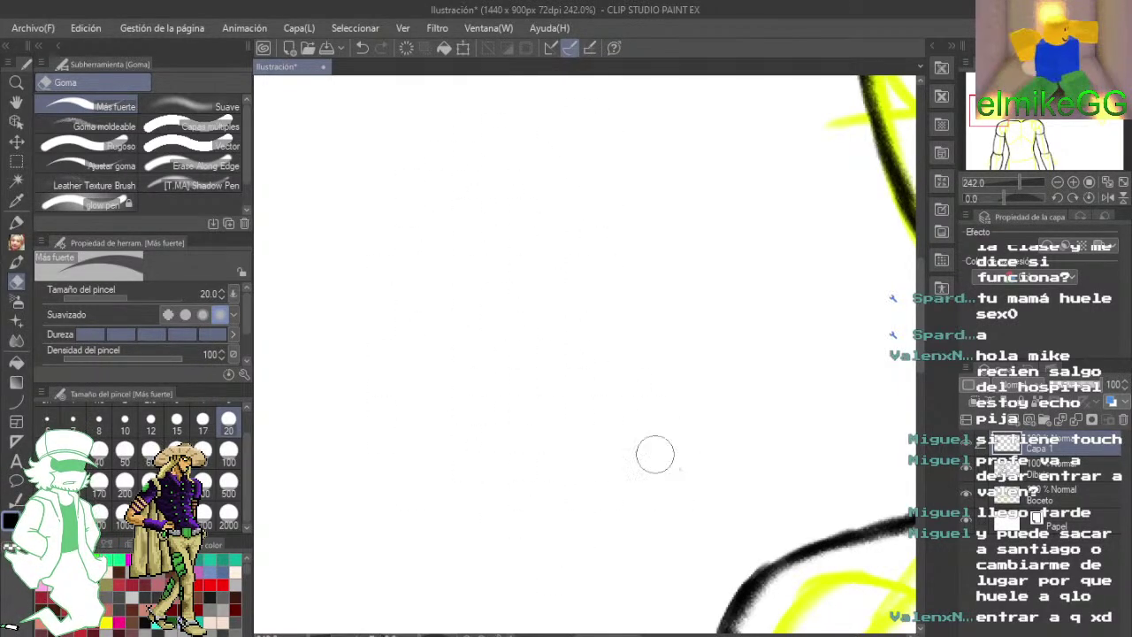
# - Switch back to the Wxzant ARTEMOOSE pencil and examine the figure's collarbones, chest and torso
pyautogui.press('space')
pyautogui.moveTo(760, 453); pyautogui.dragTo(449, 298)
pyautogui.moveTo(701, 373)
pyautogui.mouseDown()
pyautogui.moveTo(554, 385)
pyautogui.moveTo(403, 364)
pyautogui.mouseUp()
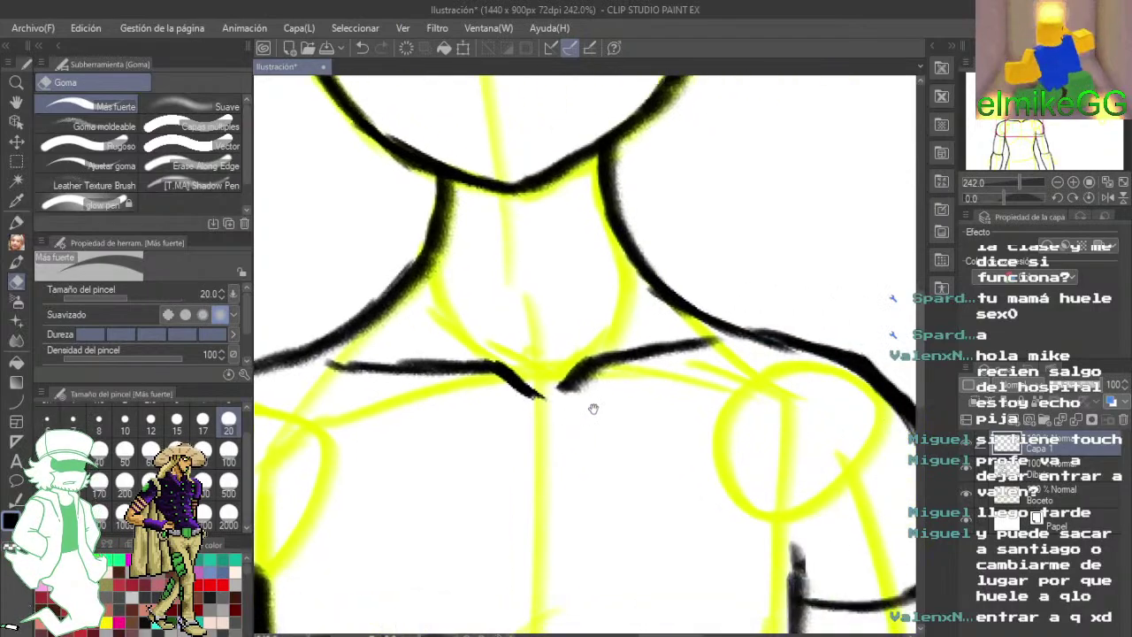
pyautogui.moveTo(593, 409); pyautogui.dragTo(626, 289)
pyautogui.moveTo(573, 500); pyautogui.dragTo(434, 389)
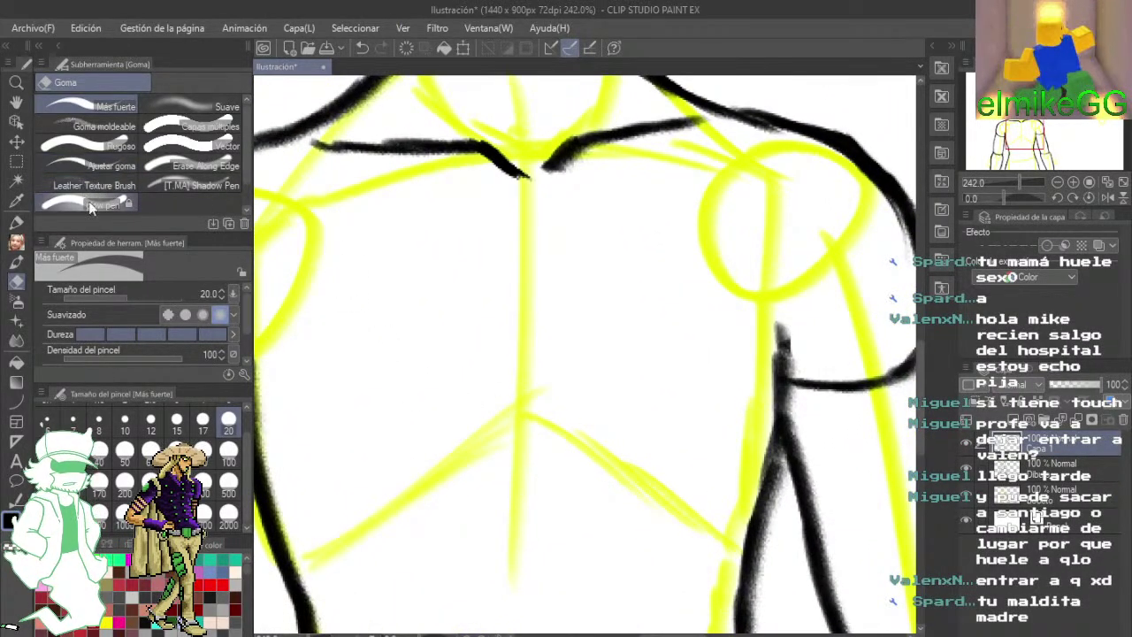
pyautogui.click(16, 242)
pyautogui.moveTo(366, 301)
pyautogui.mouseDown()
pyautogui.moveTo(480, 258)
pyautogui.moveTo(483, 279)
pyautogui.mouseUp()
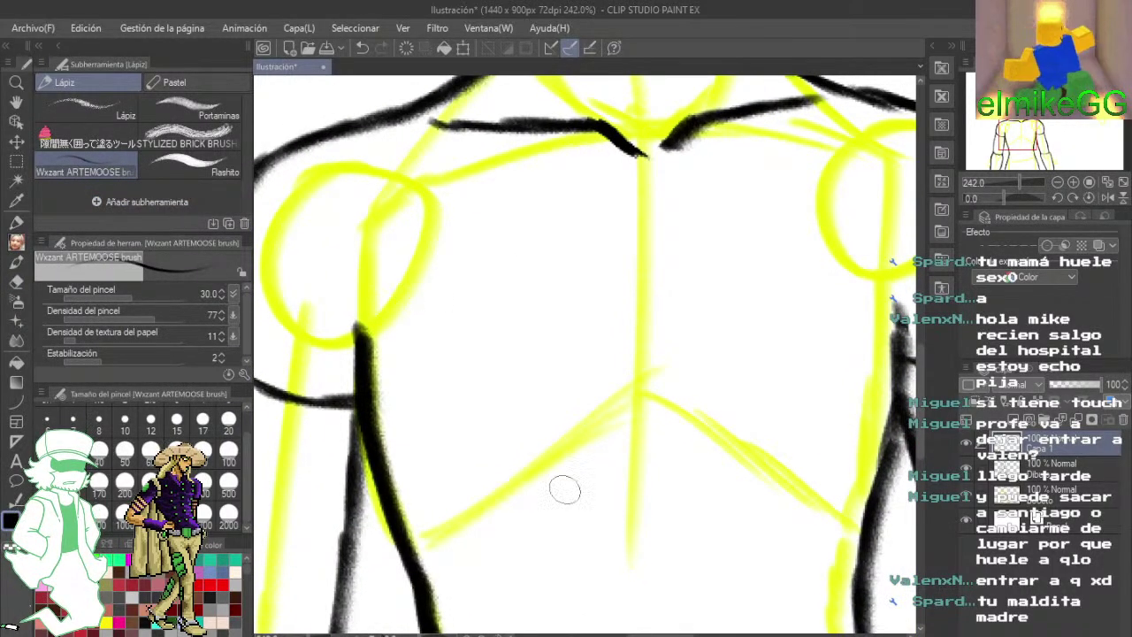
pyautogui.moveTo(681, 406)
pyautogui.mouseDown()
pyautogui.moveTo(642, 503)
pyautogui.moveTo(652, 416)
pyautogui.mouseUp()
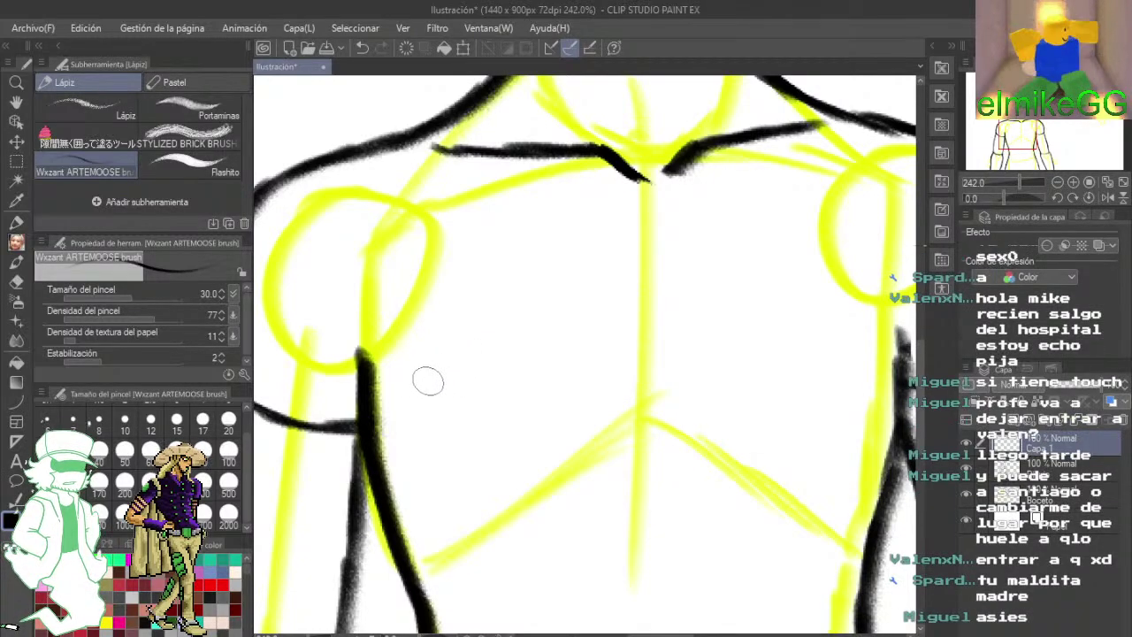
pyautogui.moveTo(562, 447); pyautogui.dragTo(546, 402)
pyautogui.moveTo(565, 311)
pyautogui.mouseDown()
pyautogui.moveTo(532, 422)
pyautogui.moveTo(583, 328)
pyautogui.mouseUp()
pyautogui.moveTo(525, 371); pyautogui.dragTo(591, 375)
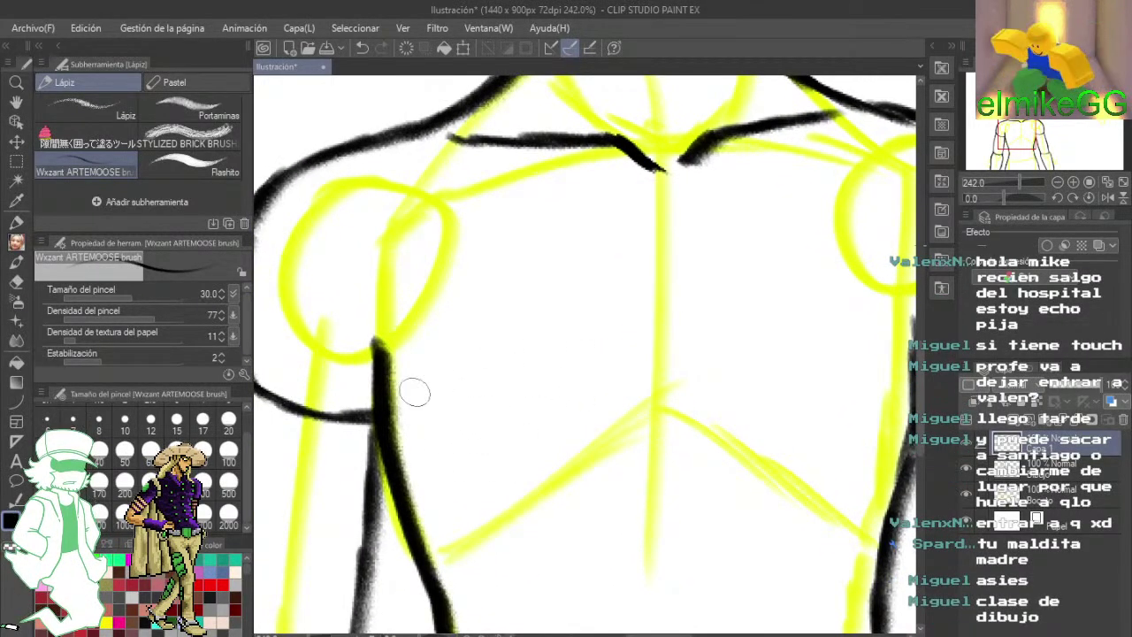
pyautogui.moveTo(458, 322)
pyautogui.mouseDown()
pyautogui.moveTo(586, 409)
pyautogui.moveTo(505, 386)
pyautogui.moveTo(513, 450)
pyautogui.moveTo(434, 410)
pyautogui.mouseUp()
pyautogui.scroll(-5, 434, 411)
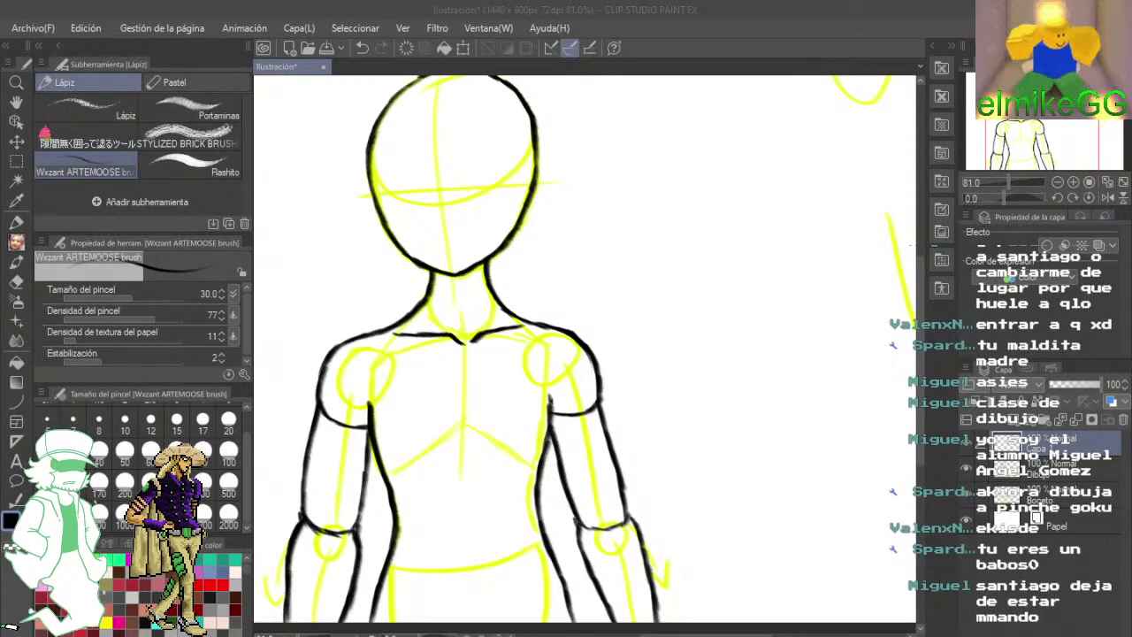
pyautogui.scroll(-2, 606, 483)
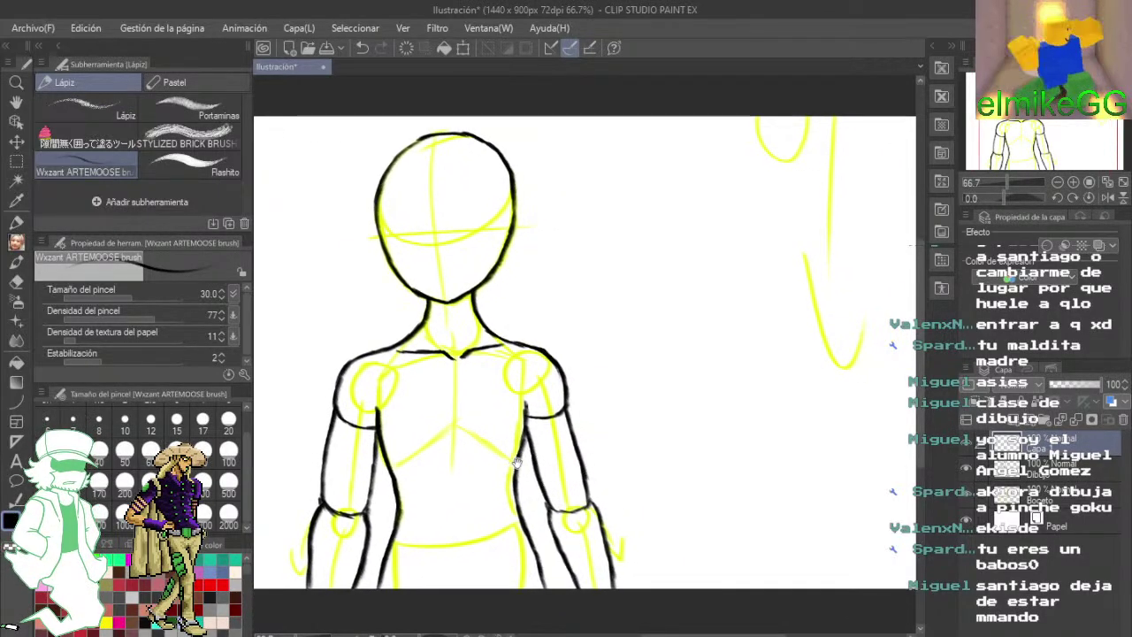
# - Paste the shirtless anime character image as a reference and move it beside the traced figure
pyautogui.moveTo(661, 501); pyautogui.dragTo(511, 496)
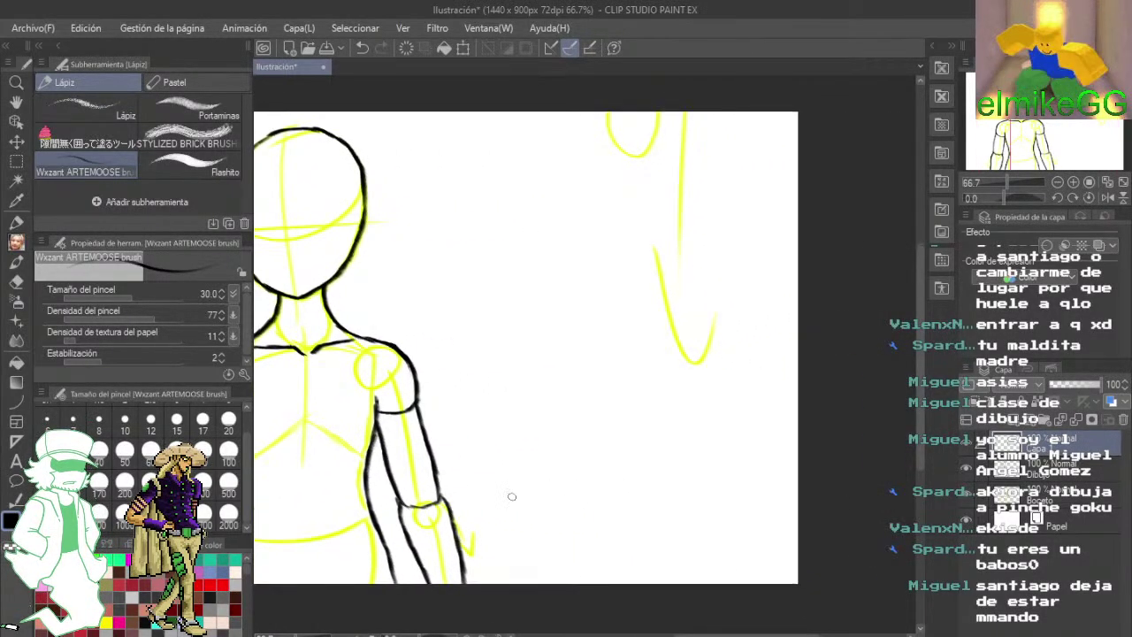
pyautogui.hotkey('ctrl', 'v')
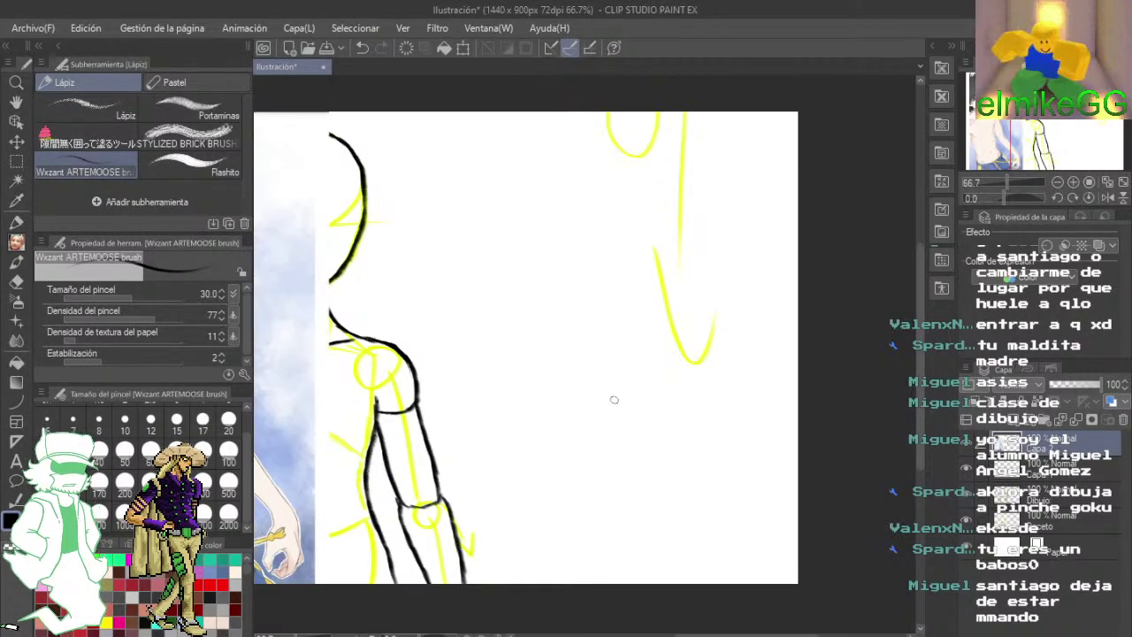
pyautogui.moveTo(602, 390); pyautogui.dragTo(885, 346)
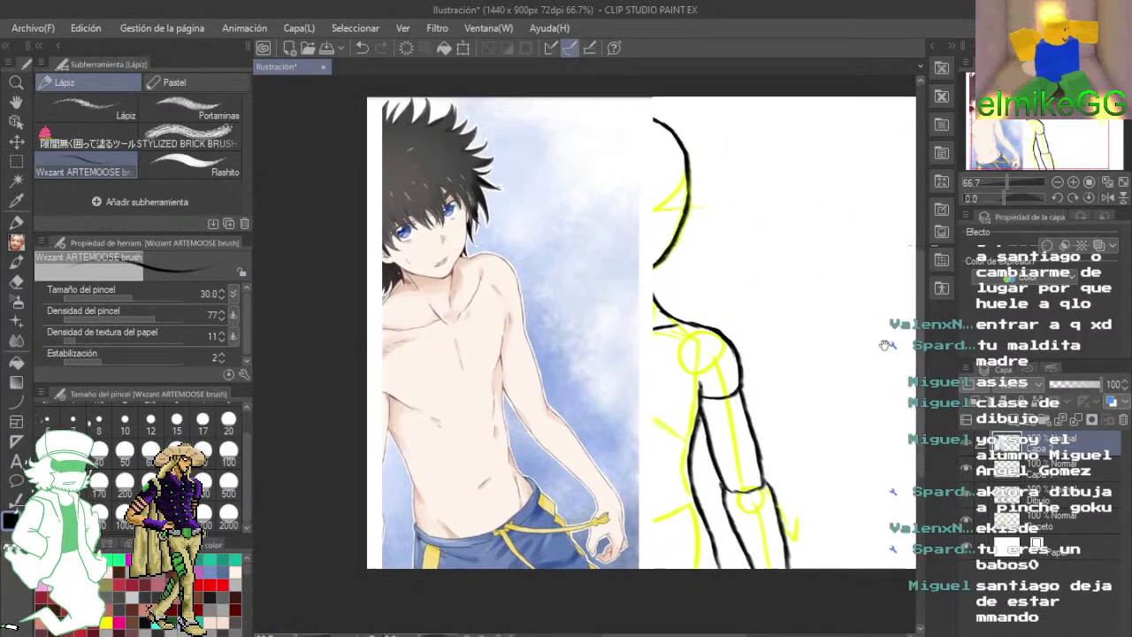
pyautogui.click(461, 52)
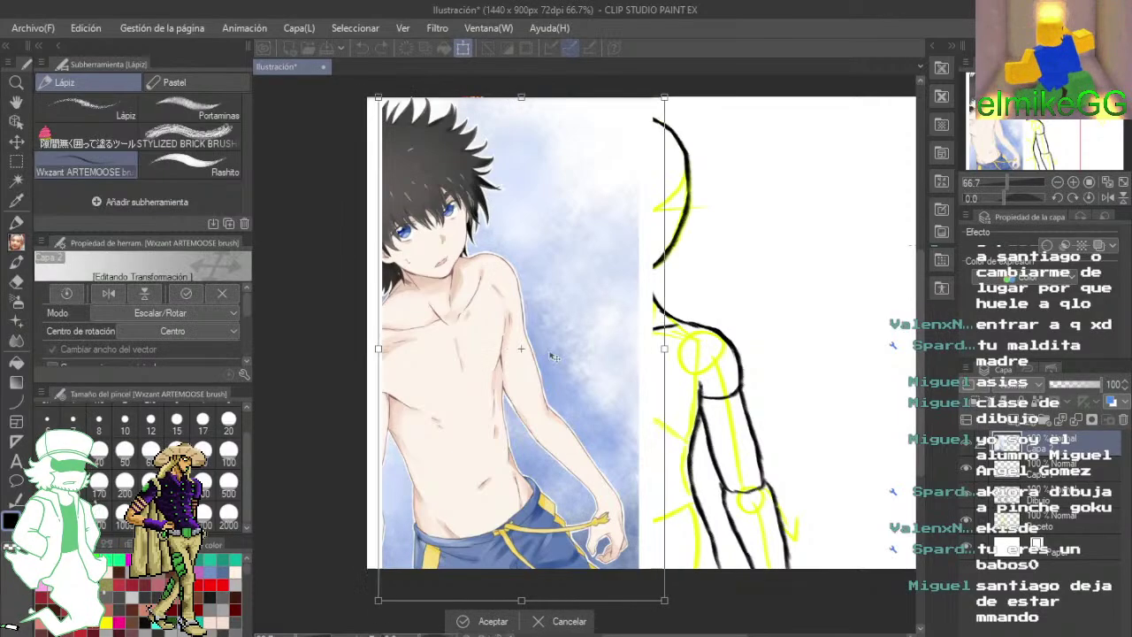
pyautogui.moveTo(373, 371)
pyautogui.mouseDown()
pyautogui.moveTo(782, 371)
pyautogui.moveTo(542, 355)
pyautogui.moveTo(562, 320)
pyautogui.moveTo(617, 329)
pyautogui.moveTo(655, 354)
pyautogui.moveTo(628, 345)
pyautogui.mouseUp()
pyautogui.scroll(4, 611, 303)
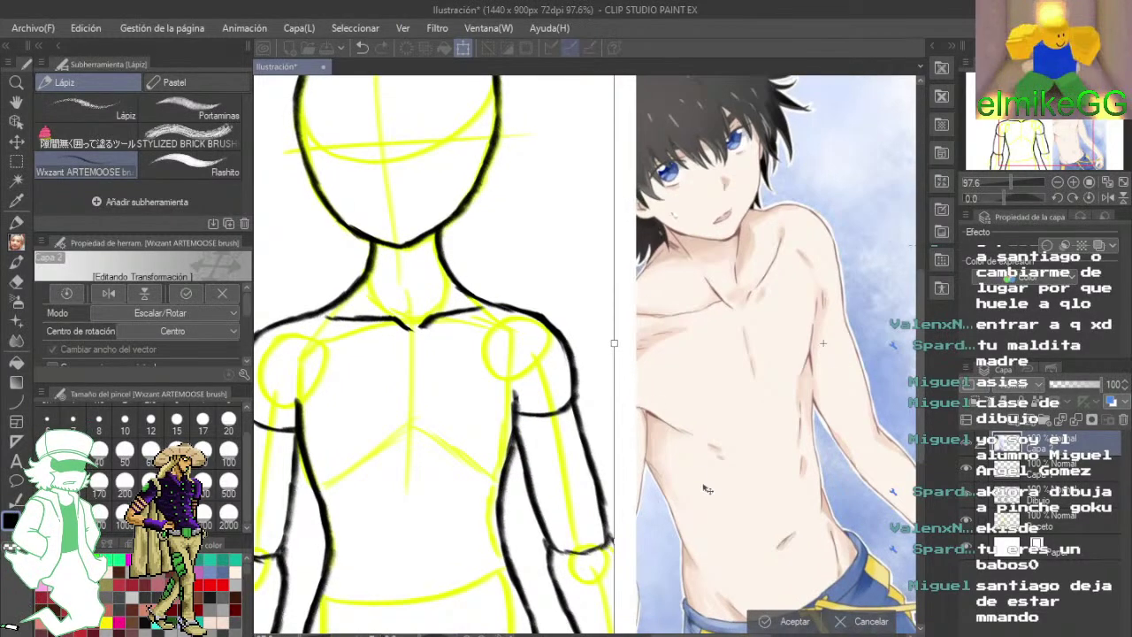
pyautogui.moveTo(753, 493); pyautogui.dragTo(735, 397)
pyautogui.click(767, 621)
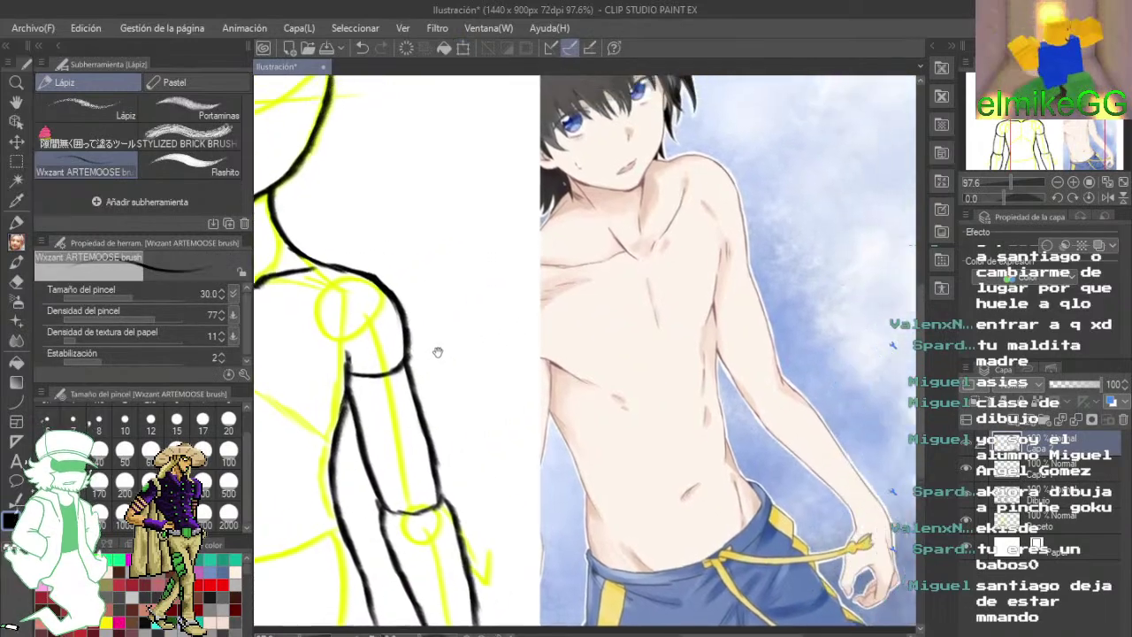
# - Draw black ovals around the collarbones, neck and chest of the reference character
pyautogui.scroll(4, 341, 409)
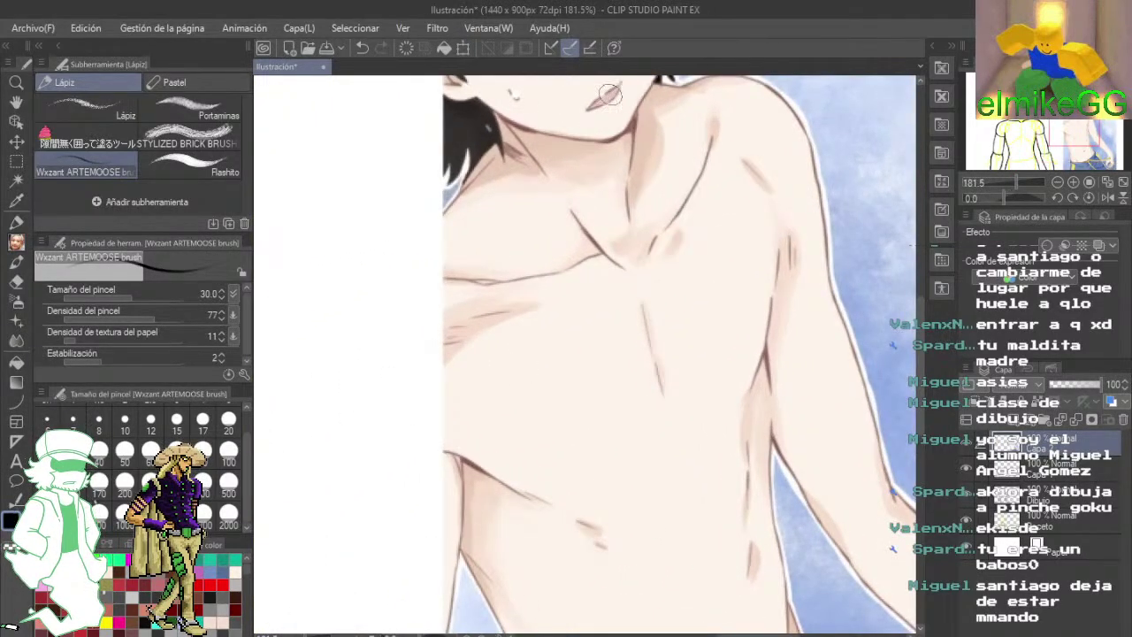
pyautogui.moveTo(677, 189)
pyautogui.mouseDown()
pyautogui.moveTo(720, 114)
pyautogui.moveTo(747, 124)
pyautogui.mouseUp()
pyautogui.moveTo(496, 128)
pyautogui.mouseDown()
pyautogui.moveTo(535, 130)
pyautogui.moveTo(598, 227)
pyautogui.mouseUp()
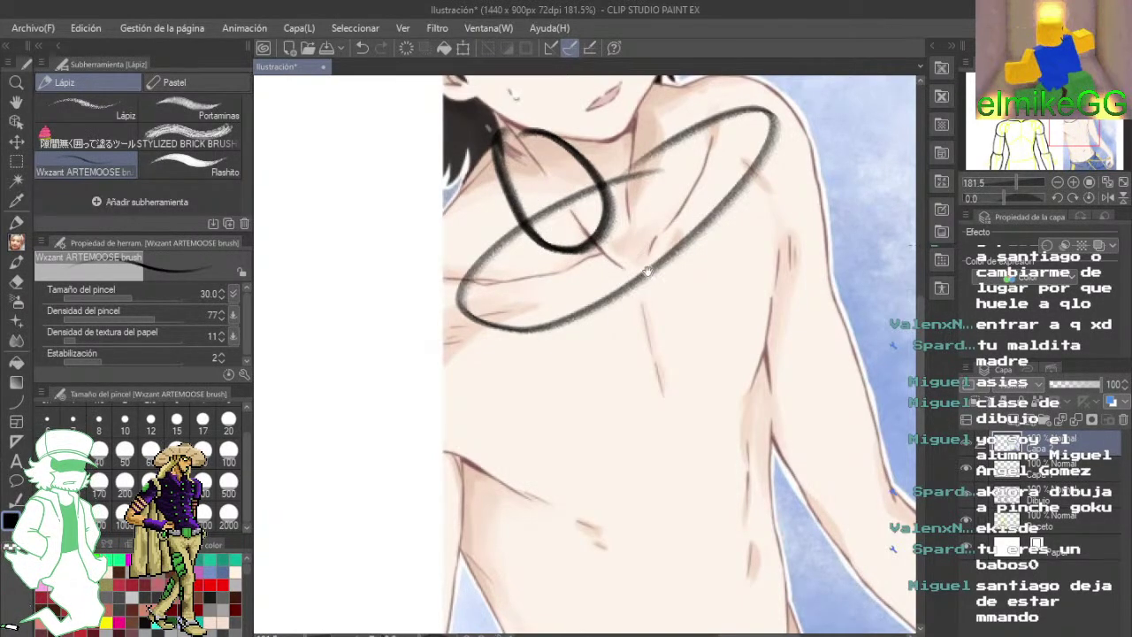
pyautogui.moveTo(647, 271)
pyautogui.mouseDown()
pyautogui.moveTo(656, 185)
pyautogui.moveTo(733, 167)
pyautogui.moveTo(535, 277)
pyautogui.mouseUp()
pyautogui.moveTo(674, 356)
pyautogui.mouseDown()
pyautogui.moveTo(596, 200)
pyautogui.moveTo(589, 154)
pyautogui.mouseUp()
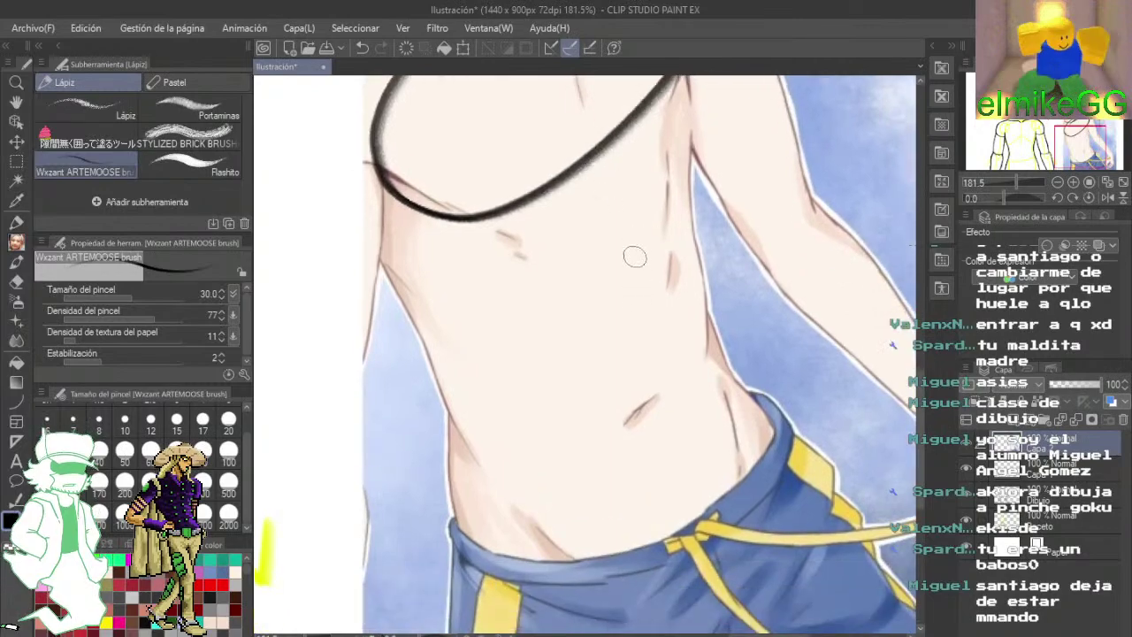
# - Circle the reference character's abdomen and mark inside it a long line crossed by two short ones
pyautogui.moveTo(615, 228)
pyautogui.mouseDown()
pyautogui.moveTo(690, 506)
pyautogui.moveTo(522, 318)
pyautogui.mouseUp()
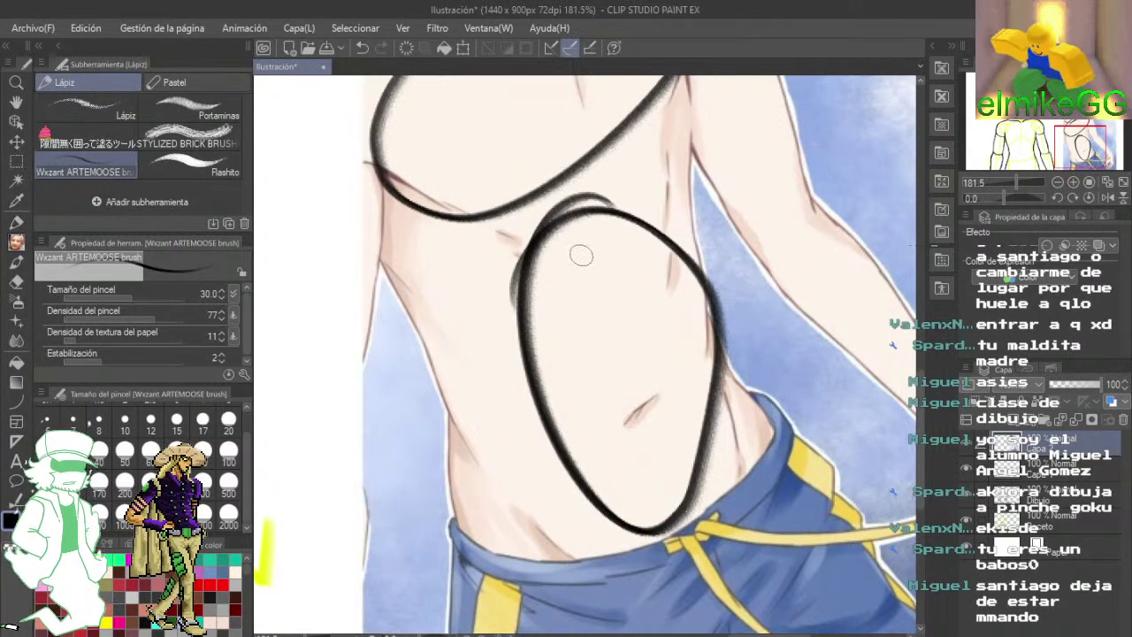
pyautogui.moveTo(582, 235); pyautogui.dragTo(640, 358)
pyautogui.moveTo(637, 260); pyautogui.dragTo(574, 312)
pyautogui.moveTo(652, 315); pyautogui.dragTo(601, 342)
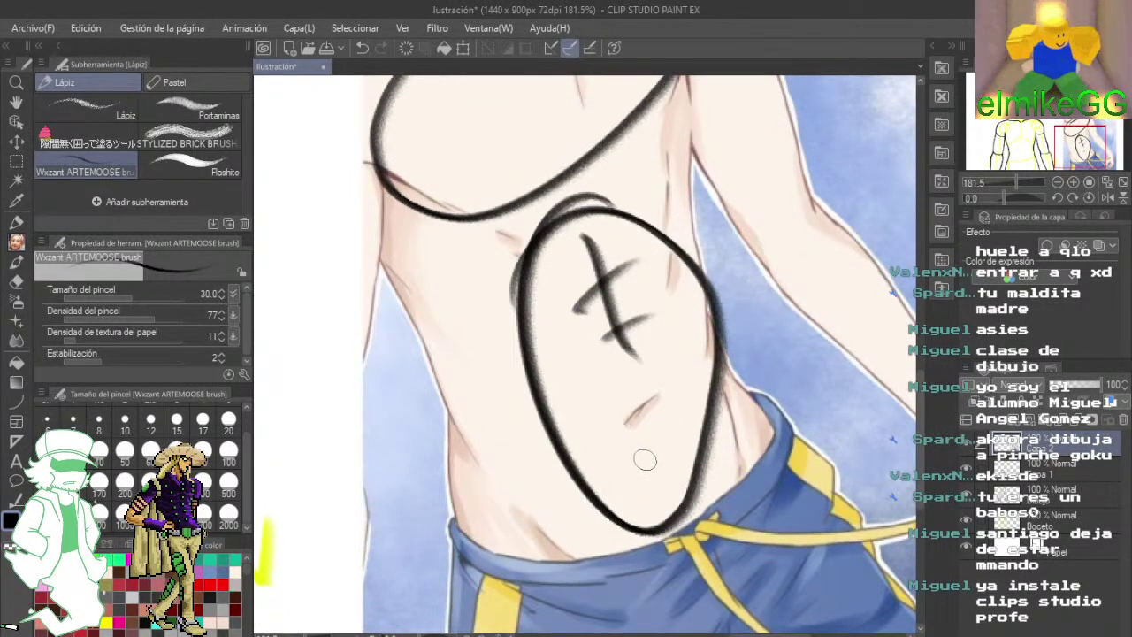
pyautogui.moveTo(596, 451); pyautogui.dragTo(698, 499)
pyautogui.moveTo(664, 334)
pyautogui.mouseDown()
pyautogui.moveTo(607, 327)
pyautogui.moveTo(687, 346)
pyautogui.moveTo(622, 488)
pyautogui.mouseUp()
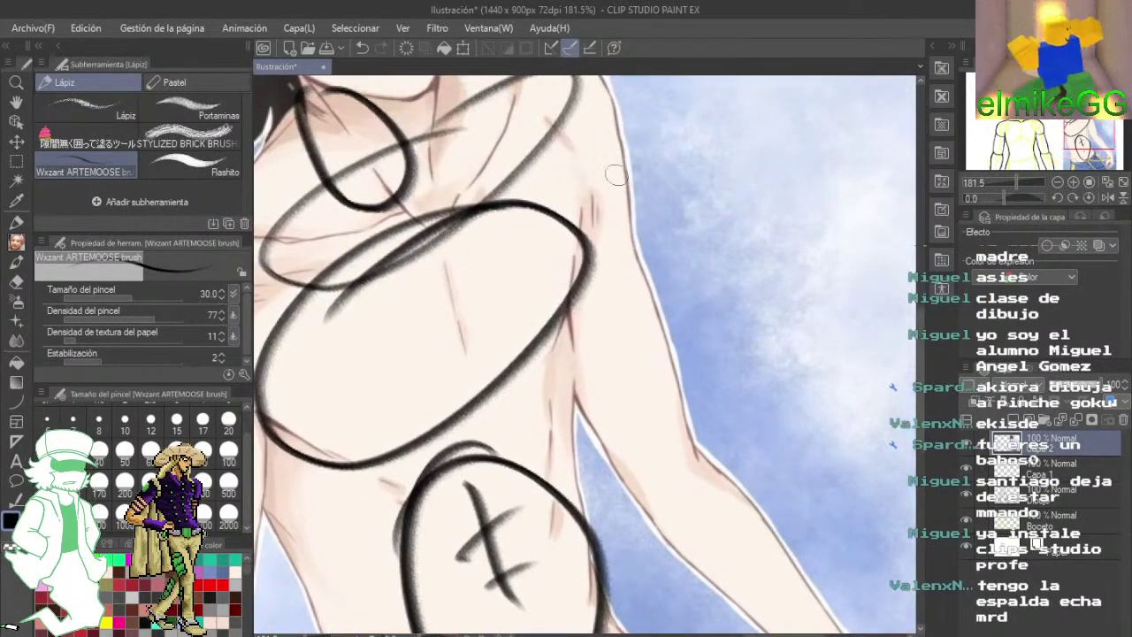
# - Draw separate ovals around the reference character's shoulder, upper arm, forearm and hand
pyautogui.moveTo(617, 175); pyautogui.dragTo(624, 309)
pyautogui.moveTo(650, 169); pyautogui.dragTo(550, 221)
pyautogui.moveTo(710, 381); pyautogui.dragTo(640, 187)
pyautogui.moveTo(639, 180)
pyautogui.mouseDown()
pyautogui.moveTo(562, 402)
pyautogui.moveTo(538, 256)
pyautogui.mouseUp()
pyautogui.moveTo(728, 315); pyautogui.dragTo(596, 147)
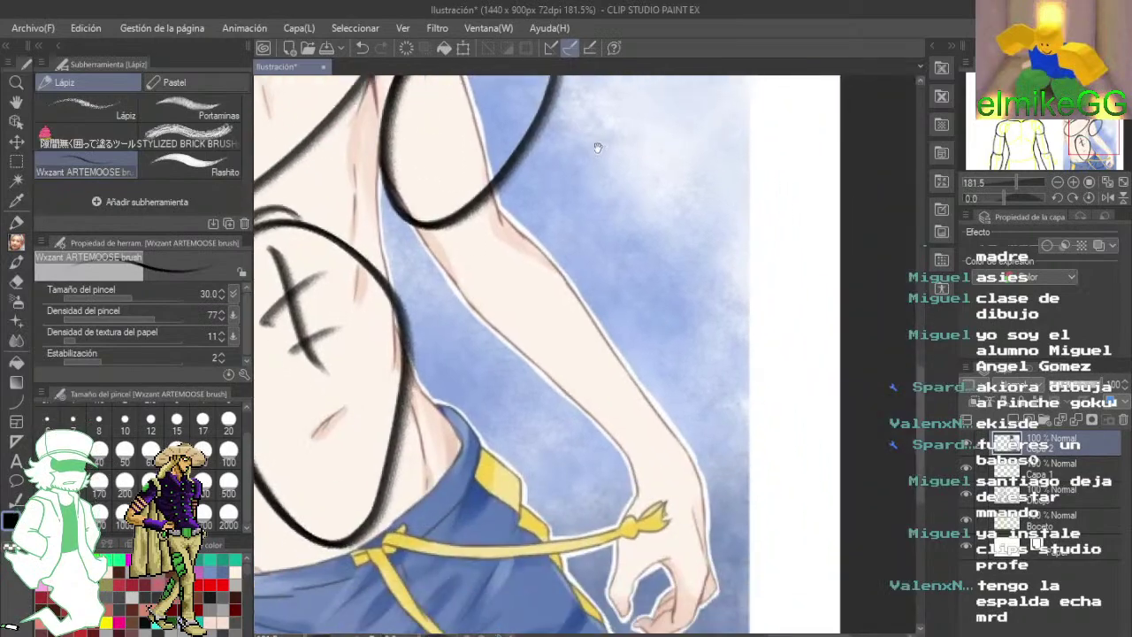
pyautogui.moveTo(628, 204)
pyautogui.mouseDown()
pyautogui.moveTo(599, 442)
pyautogui.moveTo(513, 306)
pyautogui.mouseUp()
pyautogui.moveTo(677, 406); pyautogui.dragTo(607, 198)
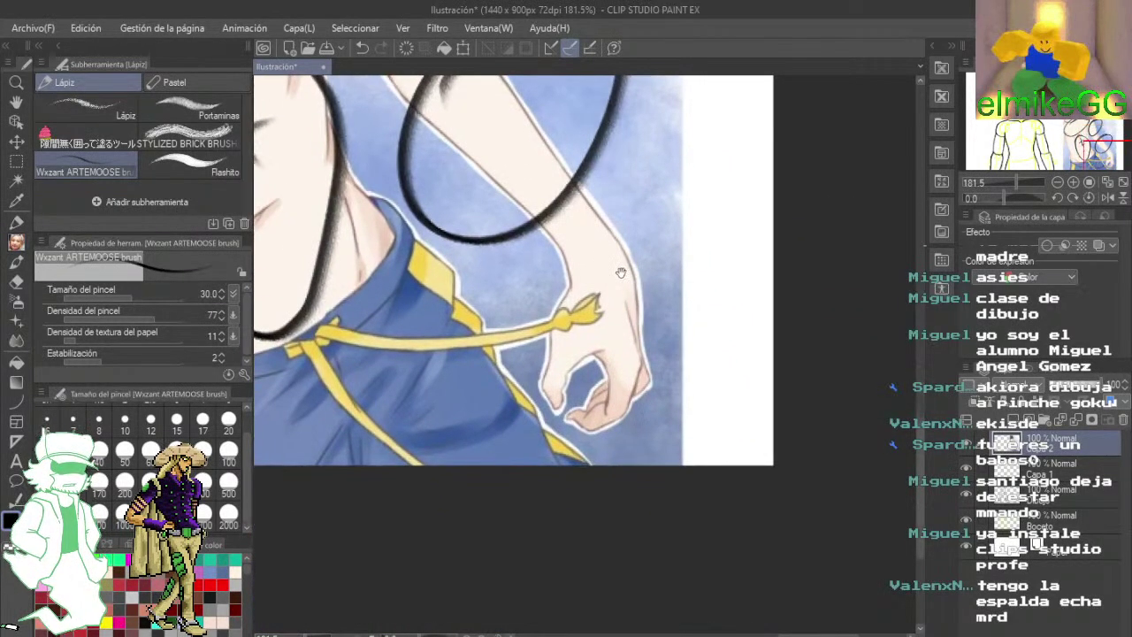
pyautogui.moveTo(659, 243)
pyautogui.mouseDown()
pyautogui.moveTo(503, 412)
pyautogui.moveTo(530, 375)
pyautogui.mouseUp()
pyautogui.moveTo(434, 374); pyautogui.dragTo(666, 457)
pyautogui.moveTo(508, 404); pyautogui.dragTo(682, 278)
pyautogui.moveTo(407, 458)
pyautogui.mouseDown()
pyautogui.moveTo(575, 298)
pyautogui.moveTo(540, 404)
pyautogui.mouseUp()
pyautogui.moveTo(510, 264); pyautogui.dragTo(473, 369)
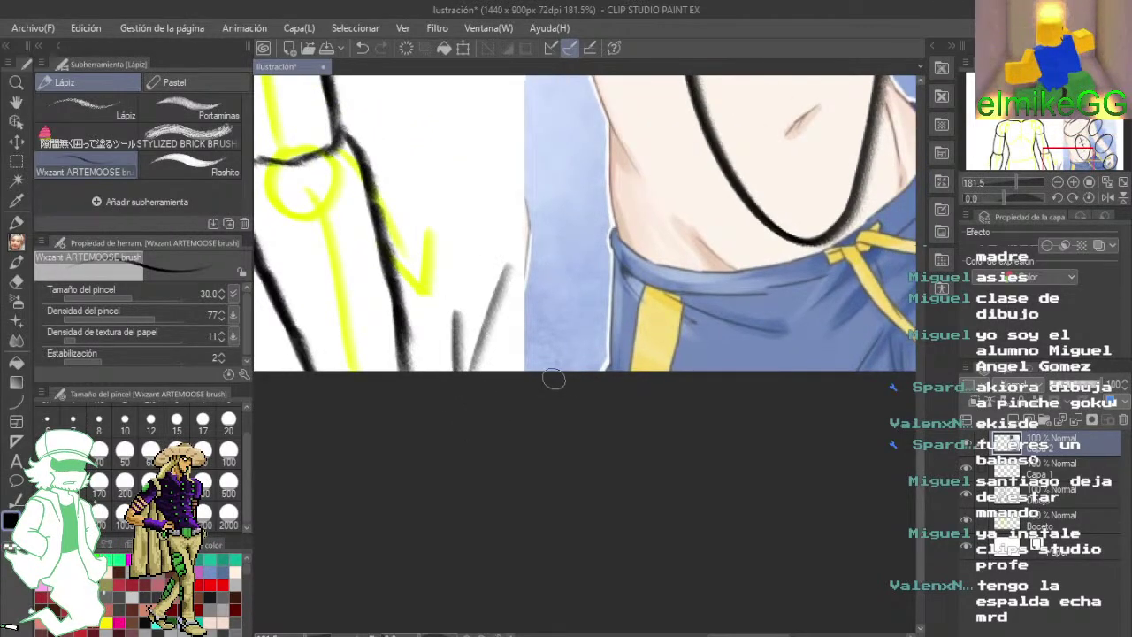
pyautogui.moveTo(551, 374); pyautogui.dragTo(565, 543)
pyautogui.click(363, 49)
pyautogui.click(363, 53)
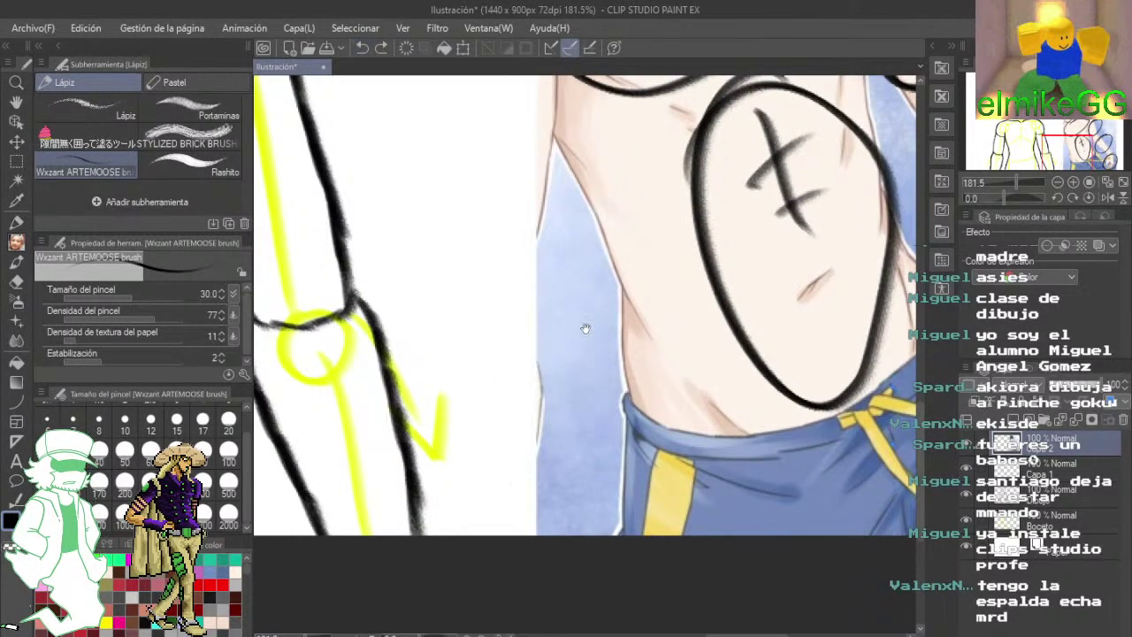
# - Draw a slanted oval over the reference character's neck and cover the head with scribbles and wide ovals
pyautogui.moveTo(585, 328); pyautogui.dragTo(593, 492)
pyautogui.moveTo(608, 398); pyautogui.dragTo(393, 449)
pyautogui.scroll(-5, 394, 449)
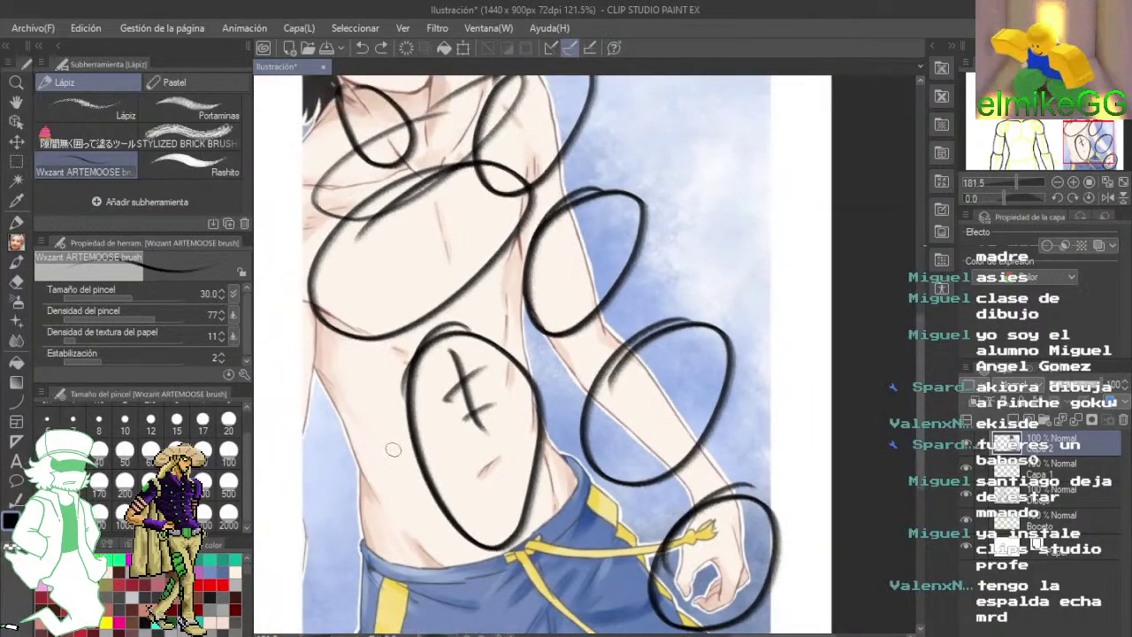
pyautogui.moveTo(462, 368); pyautogui.dragTo(741, 430)
pyautogui.scroll(3, 741, 431)
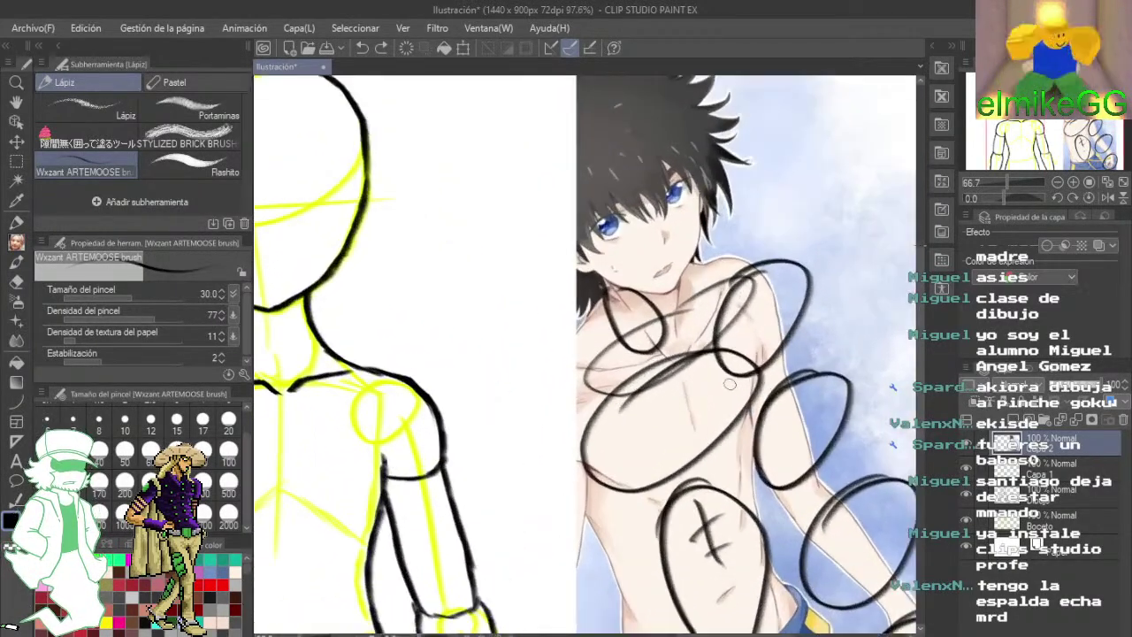
pyautogui.moveTo(688, 242); pyautogui.dragTo(642, 253)
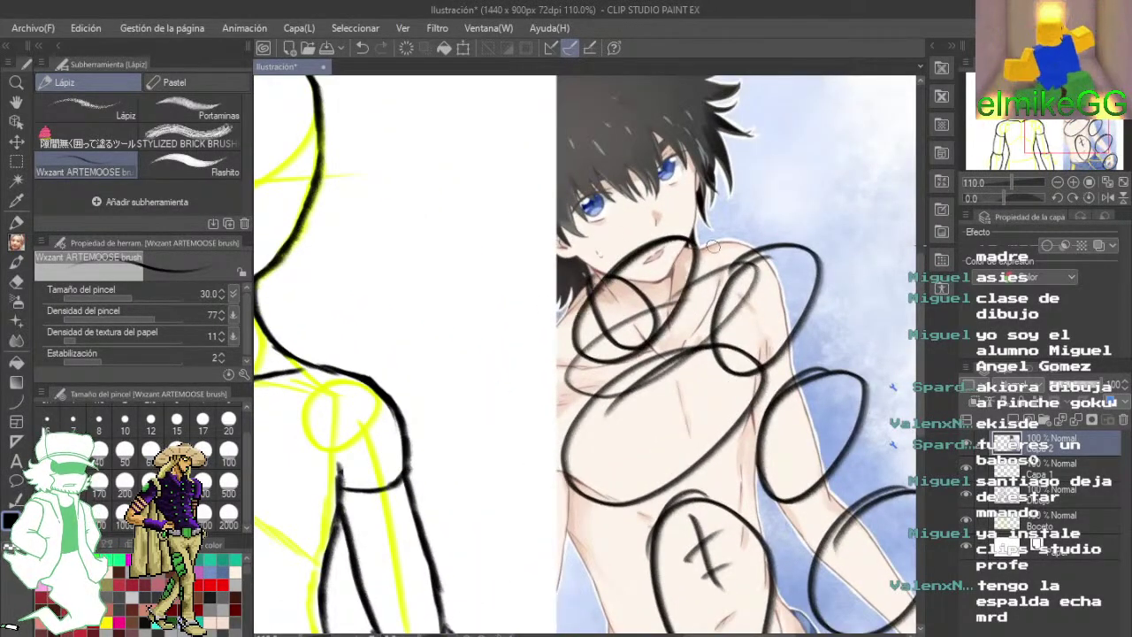
pyautogui.moveTo(693, 97)
pyautogui.mouseDown()
pyautogui.moveTo(688, 245)
pyautogui.moveTo(601, 398)
pyautogui.moveTo(545, 373)
pyautogui.moveTo(708, 326)
pyautogui.moveTo(712, 163)
pyautogui.mouseUp()
pyautogui.moveTo(663, 563); pyautogui.dragTo(627, 249)
pyautogui.moveTo(522, 351); pyautogui.dragTo(493, 453)
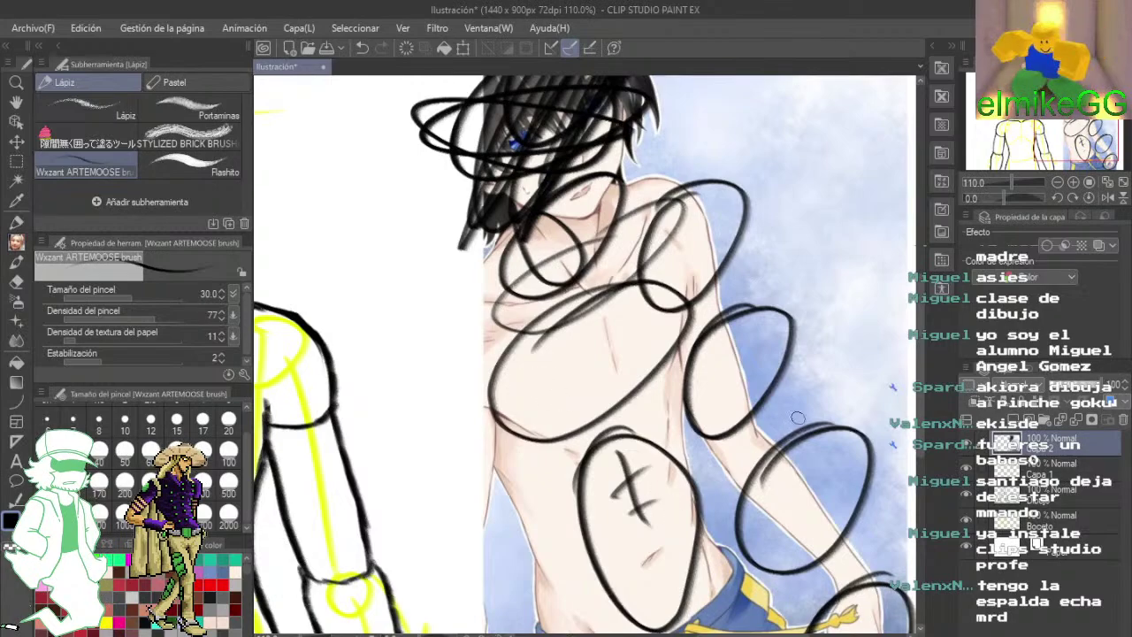
# - Draw an arrow from the reference character's forearm oval down towards the hip
pyautogui.moveTo(681, 126); pyautogui.dragTo(621, 183)
pyautogui.moveTo(847, 356); pyautogui.dragTo(650, 237)
pyautogui.moveTo(604, 365)
pyautogui.mouseDown()
pyautogui.moveTo(558, 429)
pyautogui.moveTo(605, 484)
pyautogui.mouseUp()
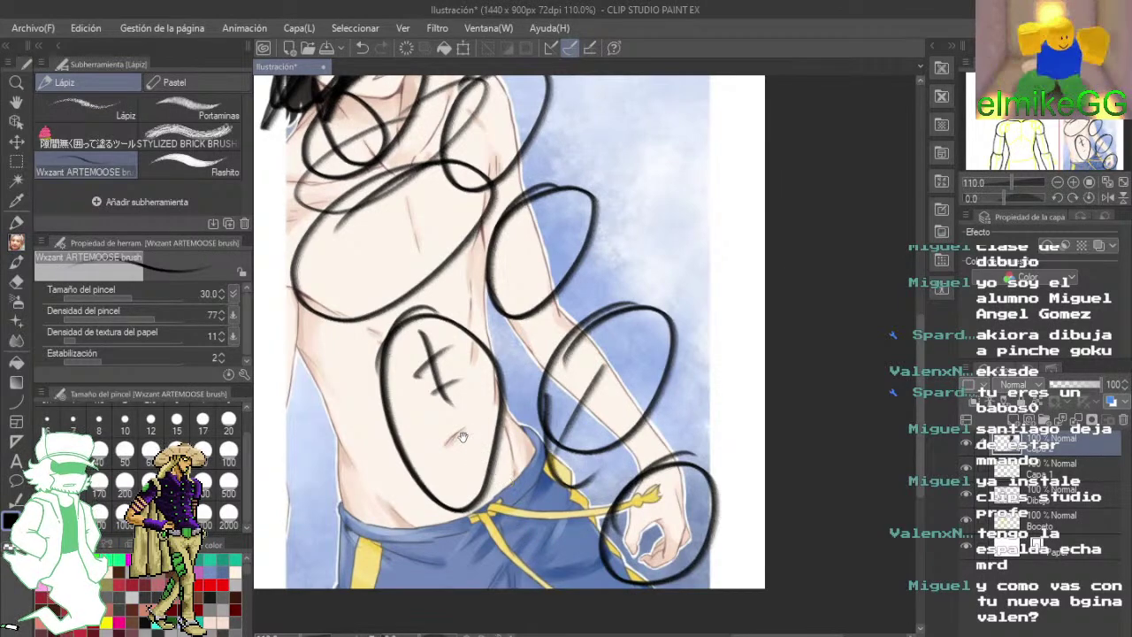
pyautogui.moveTo(462, 436); pyautogui.dragTo(595, 399)
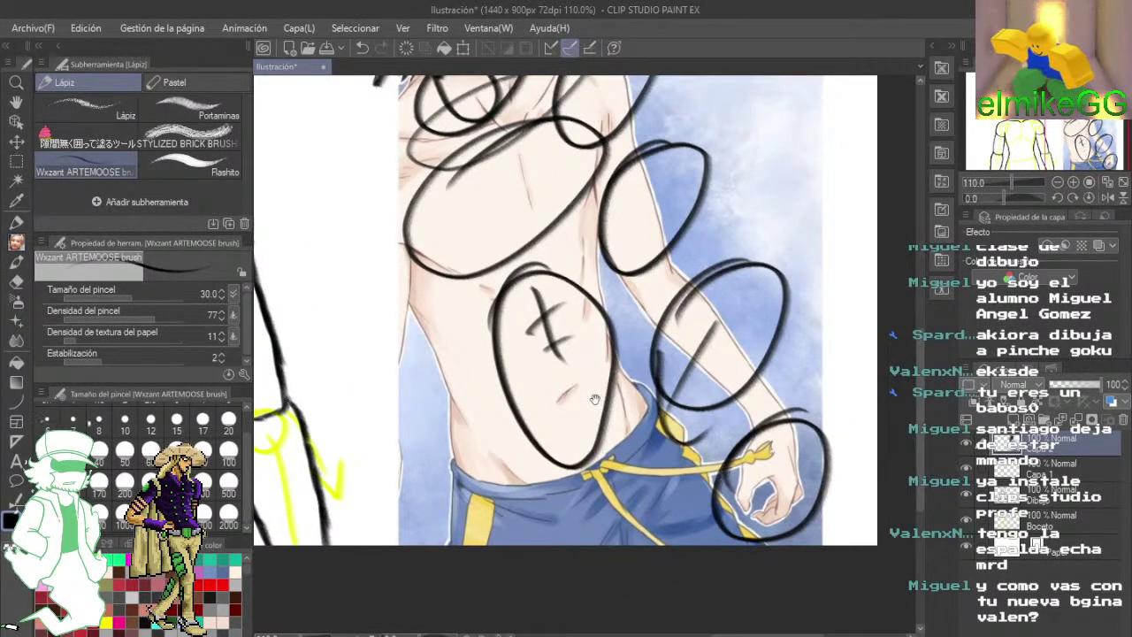
pyautogui.moveTo(540, 431)
pyautogui.mouseDown()
pyautogui.moveTo(597, 386)
pyautogui.moveTo(814, 456)
pyautogui.mouseUp()
pyautogui.moveTo(473, 354)
pyautogui.mouseDown()
pyautogui.moveTo(768, 412)
pyautogui.moveTo(652, 447)
pyautogui.moveTo(694, 336)
pyautogui.moveTo(602, 399)
pyautogui.moveTo(617, 362)
pyautogui.mouseUp()
pyautogui.moveTo(768, 267); pyautogui.dragTo(566, 392)
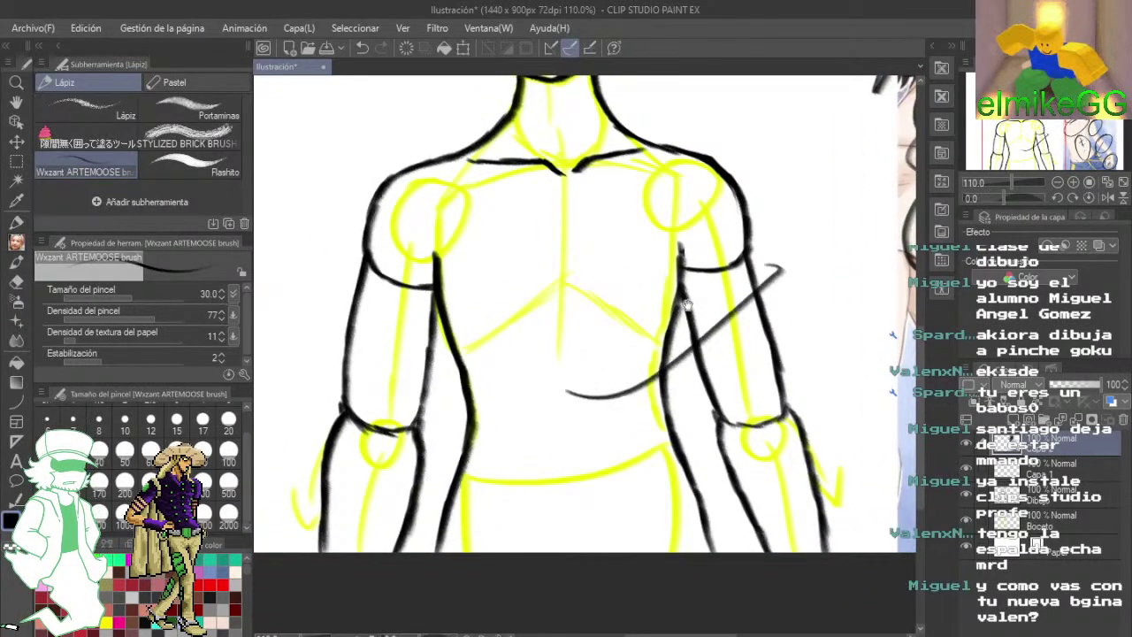
pyautogui.click(364, 49)
# - Draw a vertical black line down the centre of the figure's chest, starting just below the collarbones
pyautogui.moveTo(871, 200); pyautogui.dragTo(573, 347)
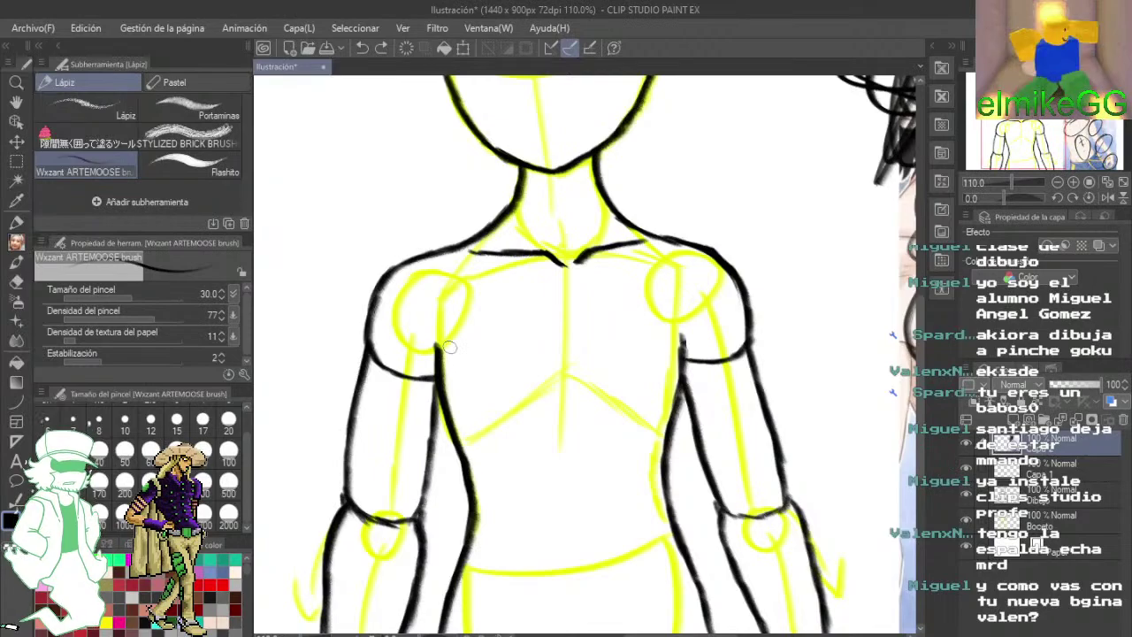
pyautogui.scroll(9, 449, 348)
pyautogui.moveTo(798, 502); pyautogui.dragTo(695, 486)
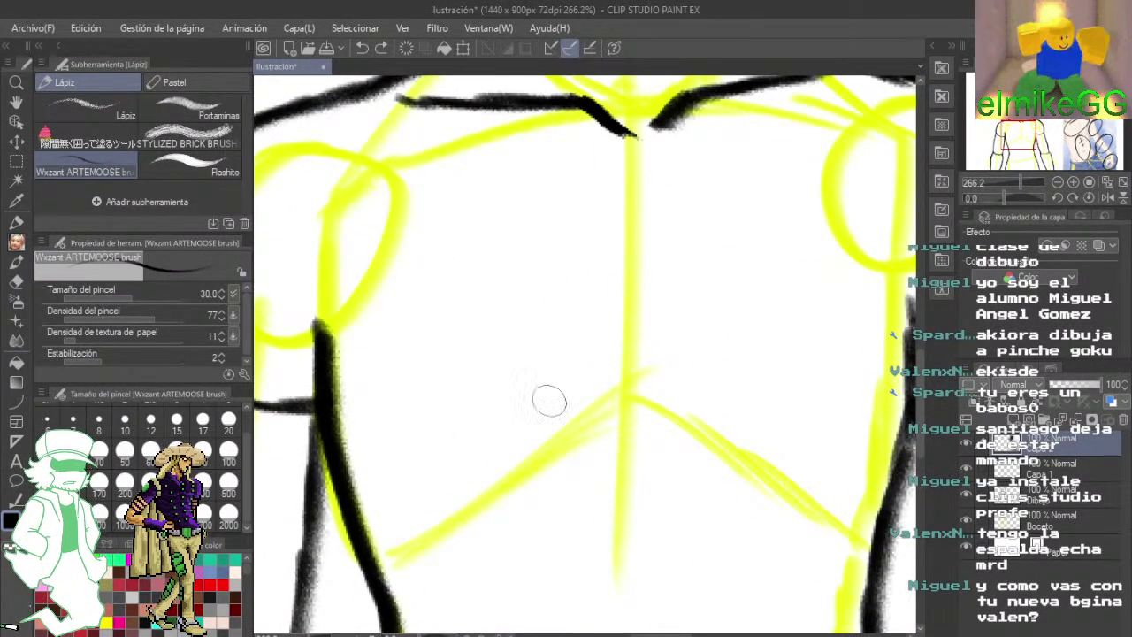
pyautogui.moveTo(505, 441)
pyautogui.mouseDown()
pyautogui.moveTo(662, 501)
pyautogui.moveTo(634, 518)
pyautogui.moveTo(617, 452)
pyautogui.mouseUp()
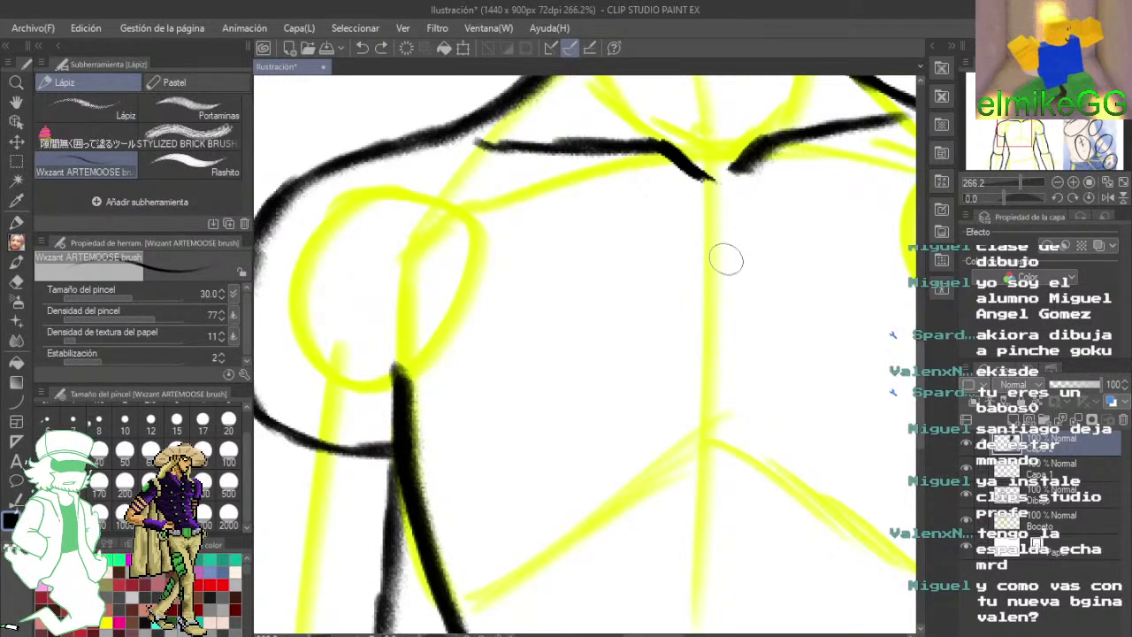
pyautogui.moveTo(720, 225); pyautogui.dragTo(736, 403)
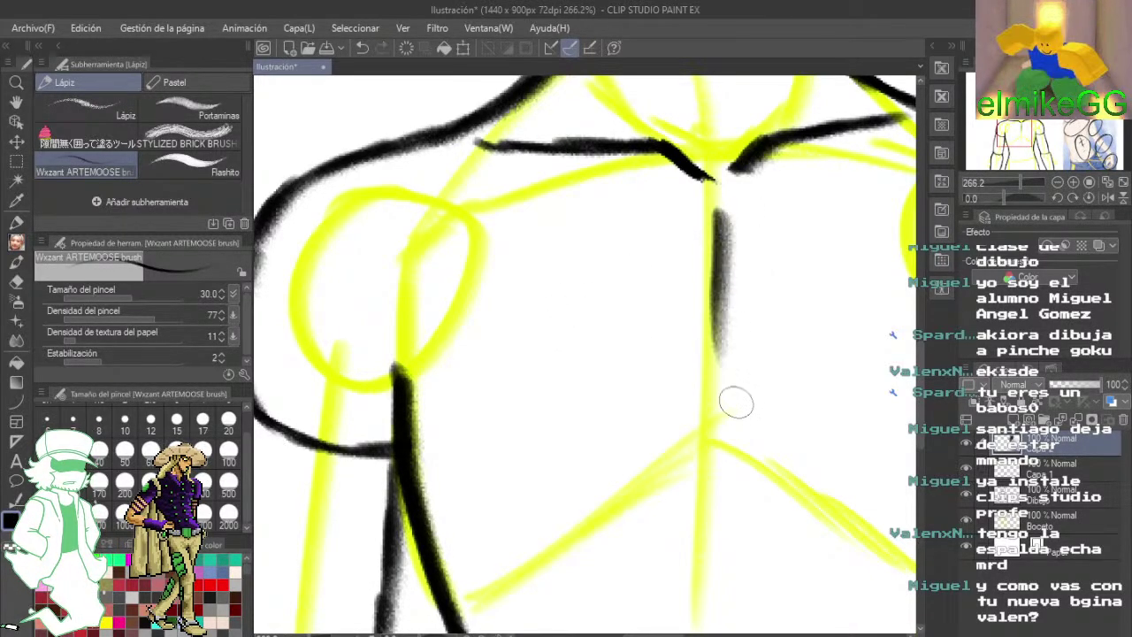
pyautogui.moveTo(730, 331)
pyautogui.mouseDown()
pyautogui.moveTo(728, 399)
pyautogui.moveTo(728, 380)
pyautogui.mouseUp()
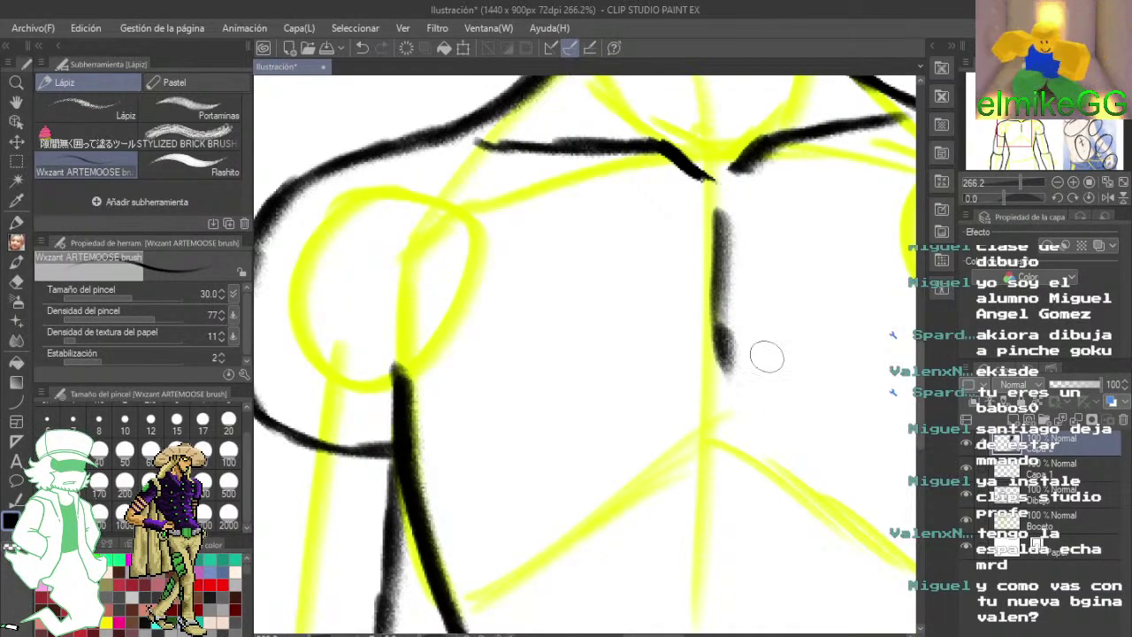
# - Mark two short converging strokes inside the chest oval on the reference character
pyautogui.moveTo(849, 389); pyautogui.dragTo(620, 385)
pyautogui.moveTo(836, 413); pyautogui.dragTo(530, 389)
pyautogui.moveTo(815, 356); pyautogui.dragTo(480, 333)
pyautogui.moveTo(893, 274); pyautogui.dragTo(606, 380)
pyautogui.moveTo(704, 214); pyautogui.dragTo(675, 280)
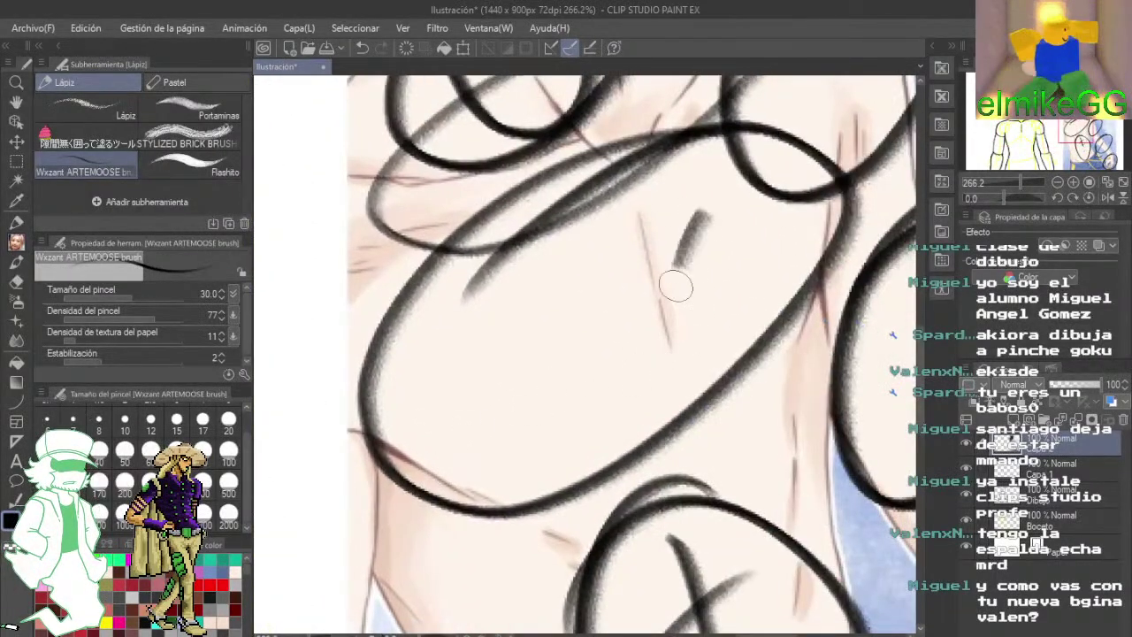
pyautogui.moveTo(669, 226); pyautogui.dragTo(696, 312)
# - Try to draw the lower edges of both pectorals from the figure's armpits to the base of the chest's centre line
pyautogui.moveTo(514, 464)
pyautogui.mouseDown()
pyautogui.moveTo(644, 361)
pyautogui.moveTo(792, 296)
pyautogui.mouseUp()
pyautogui.moveTo(583, 415); pyautogui.dragTo(840, 323)
pyautogui.moveTo(451, 373)
pyautogui.mouseDown()
pyautogui.moveTo(652, 351)
pyautogui.moveTo(752, 398)
pyautogui.mouseUp()
pyautogui.moveTo(557, 292)
pyautogui.mouseDown()
pyautogui.moveTo(776, 527)
pyautogui.moveTo(774, 539)
pyautogui.mouseUp()
pyautogui.moveTo(598, 281)
pyautogui.mouseDown()
pyautogui.moveTo(610, 430)
pyautogui.moveTo(665, 396)
pyautogui.mouseUp()
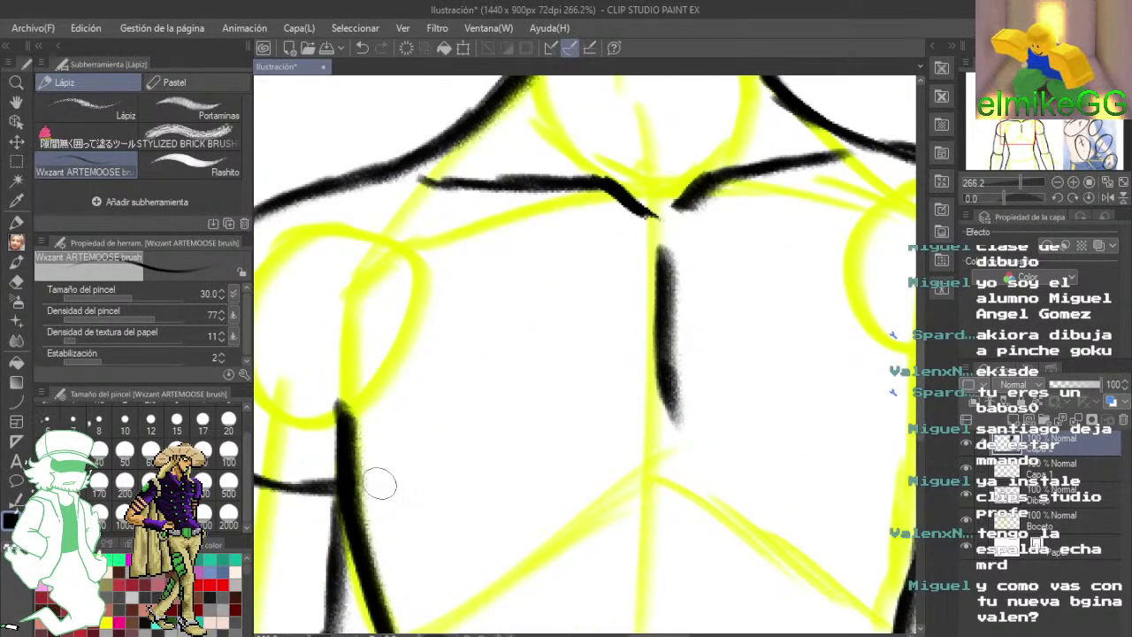
pyautogui.moveTo(380, 483)
pyautogui.mouseDown()
pyautogui.moveTo(570, 460)
pyautogui.moveTo(667, 382)
pyautogui.moveTo(546, 436)
pyautogui.moveTo(610, 409)
pyautogui.mouseUp()
pyautogui.moveTo(521, 433)
pyautogui.mouseDown()
pyautogui.moveTo(620, 409)
pyautogui.moveTo(606, 412)
pyautogui.mouseUp()
pyautogui.moveTo(726, 354)
pyautogui.mouseDown()
pyautogui.moveTo(602, 356)
pyautogui.moveTo(606, 413)
pyautogui.moveTo(822, 407)
pyautogui.mouseUp()
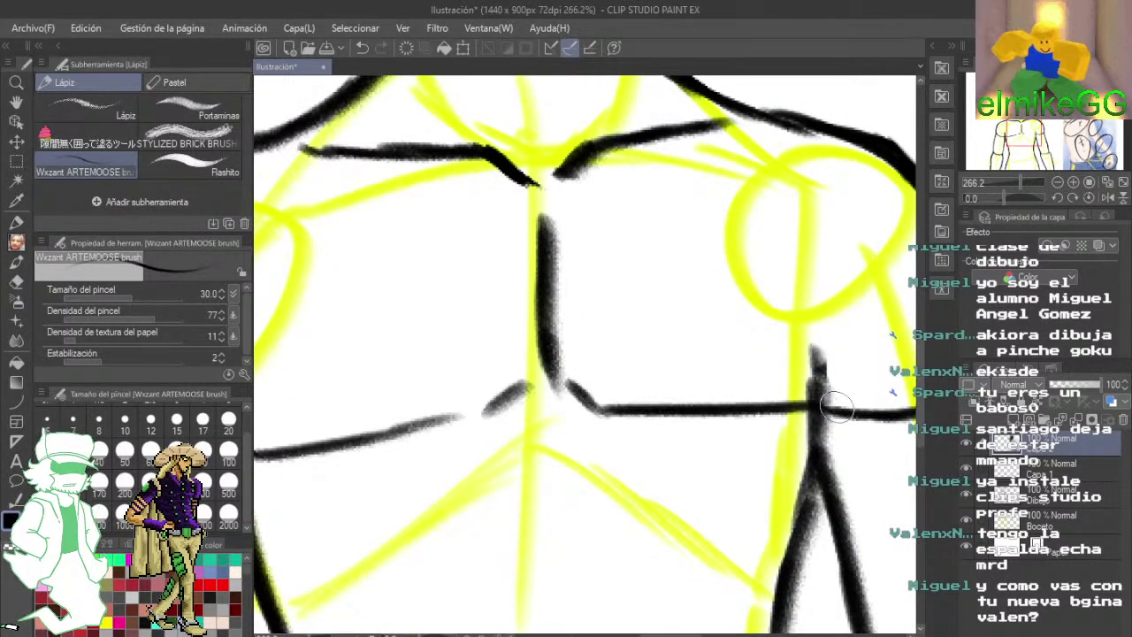
pyautogui.moveTo(656, 389); pyautogui.dragTo(810, 382)
# - Undo the strokes of both pectorals' lower edges, keeping the chest's centre line
pyautogui.hotkey('ctrl', 'z')
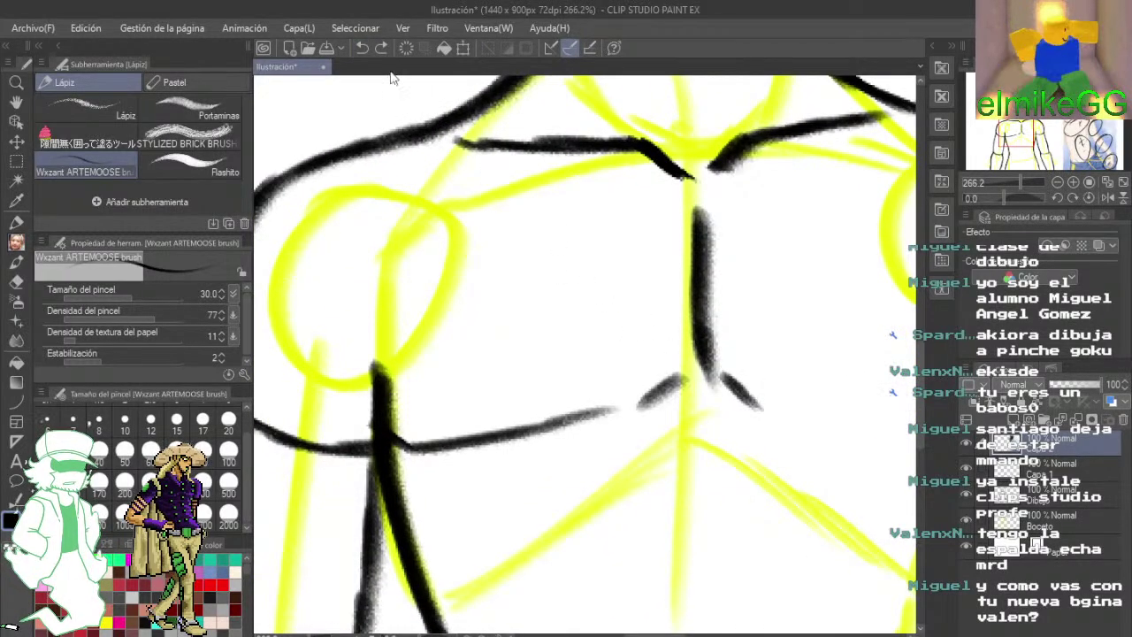
pyautogui.click(363, 48)
pyautogui.click(362, 49)
pyautogui.click(363, 48)
pyautogui.click(362, 49)
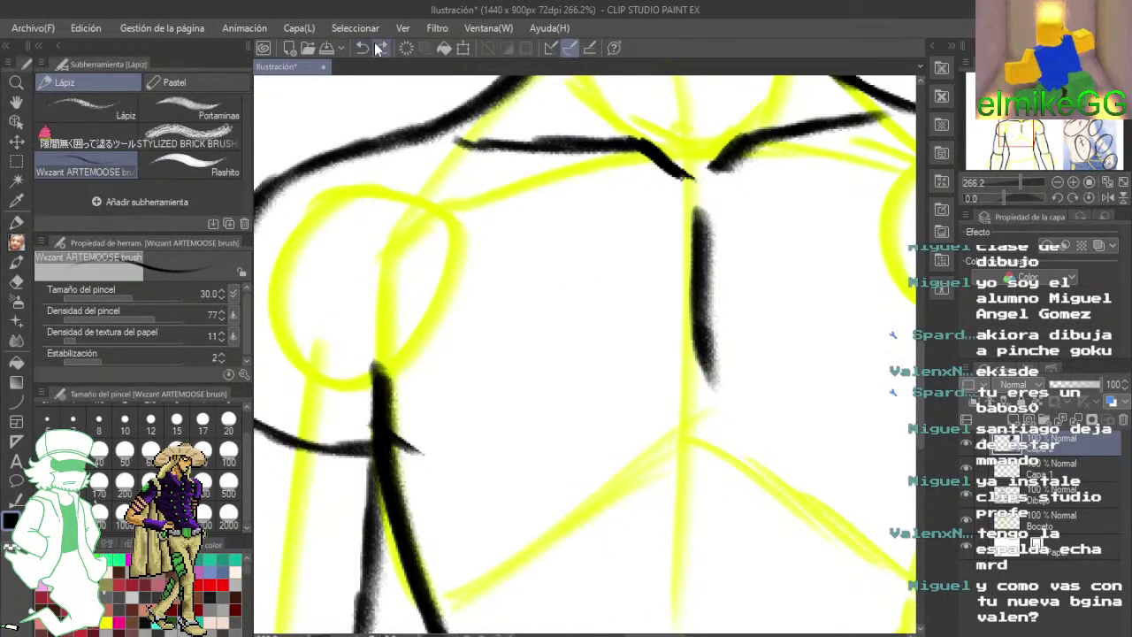
pyautogui.click(362, 48)
# - Draw two short diagonal strokes under the chest's centre line and extend the viewer's-left one into the pectoral's lower edge
pyautogui.moveTo(697, 381)
pyautogui.mouseDown()
pyautogui.moveTo(669, 404)
pyautogui.moveTo(761, 414)
pyautogui.mouseUp()
pyautogui.moveTo(618, 419); pyautogui.dragTo(683, 417)
pyautogui.scroll(2, 684, 418)
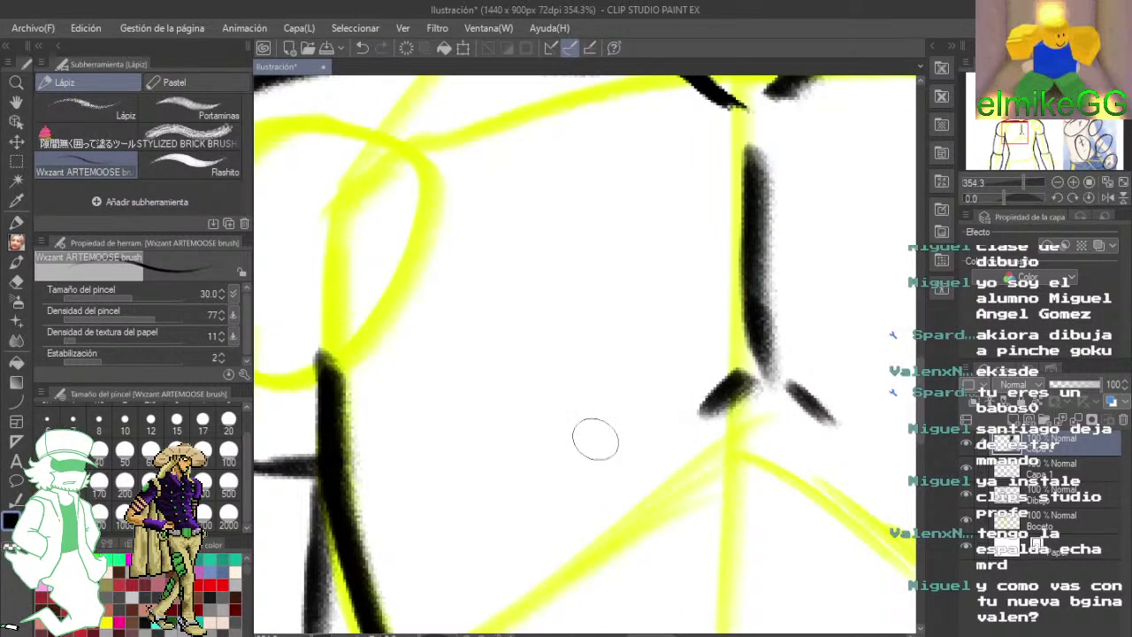
pyautogui.moveTo(387, 440)
pyautogui.mouseDown()
pyautogui.moveTo(710, 400)
pyautogui.moveTo(435, 455)
pyautogui.moveTo(535, 445)
pyautogui.mouseUp()
pyautogui.click(363, 52)
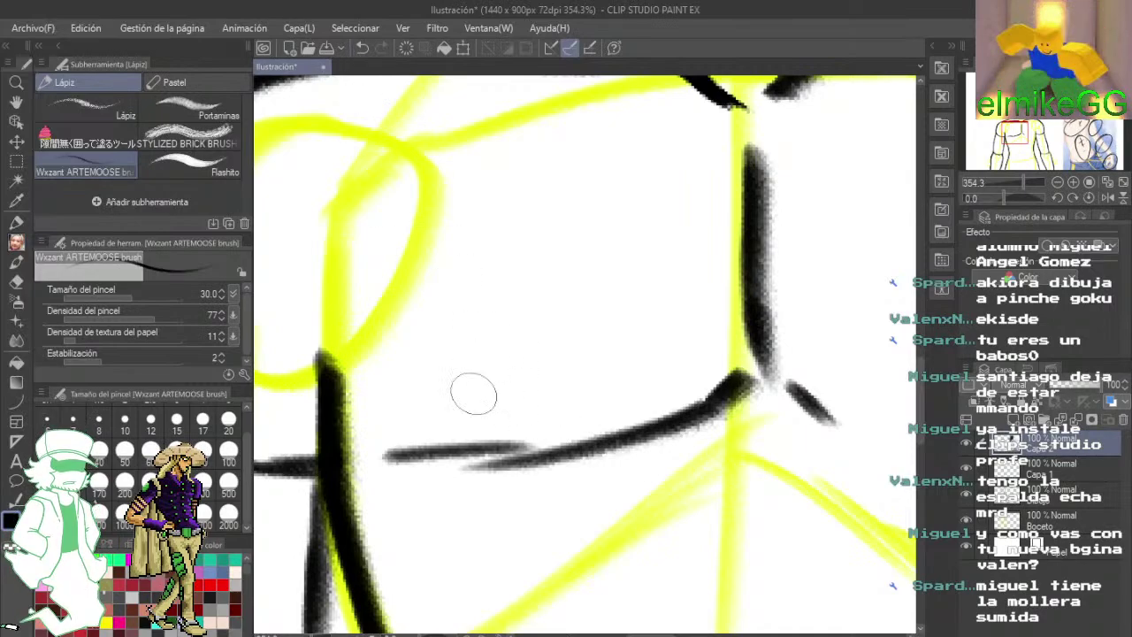
pyautogui.click(363, 49)
pyautogui.moveTo(535, 446); pyautogui.dragTo(434, 460)
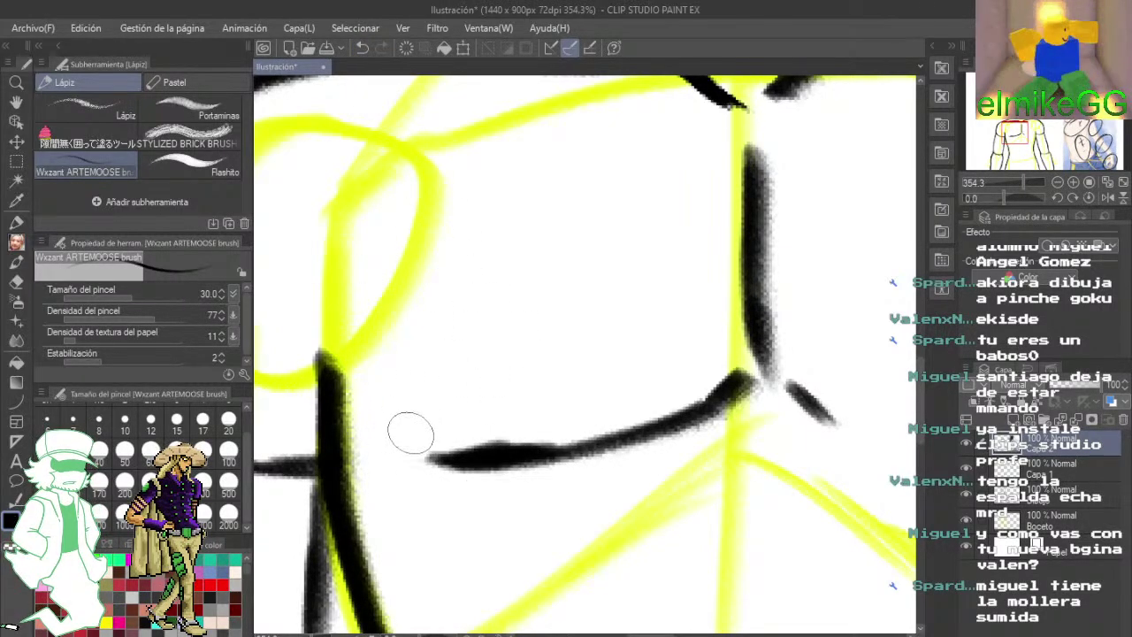
# - Add a short stroke at the viewer's-left armpit and draw the lower edge of the opposite pectoral
pyautogui.moveTo(350, 449); pyautogui.dragTo(393, 466)
pyautogui.moveTo(612, 416); pyautogui.dragTo(480, 425)
pyautogui.moveTo(688, 407)
pyautogui.mouseDown()
pyautogui.moveTo(478, 432)
pyautogui.moveTo(383, 429)
pyautogui.moveTo(553, 457)
pyautogui.mouseUp()
pyautogui.moveTo(446, 451)
pyautogui.mouseDown()
pyautogui.moveTo(603, 463)
pyautogui.moveTo(664, 442)
pyautogui.mouseUp()
pyautogui.moveTo(329, 393); pyautogui.dragTo(627, 364)
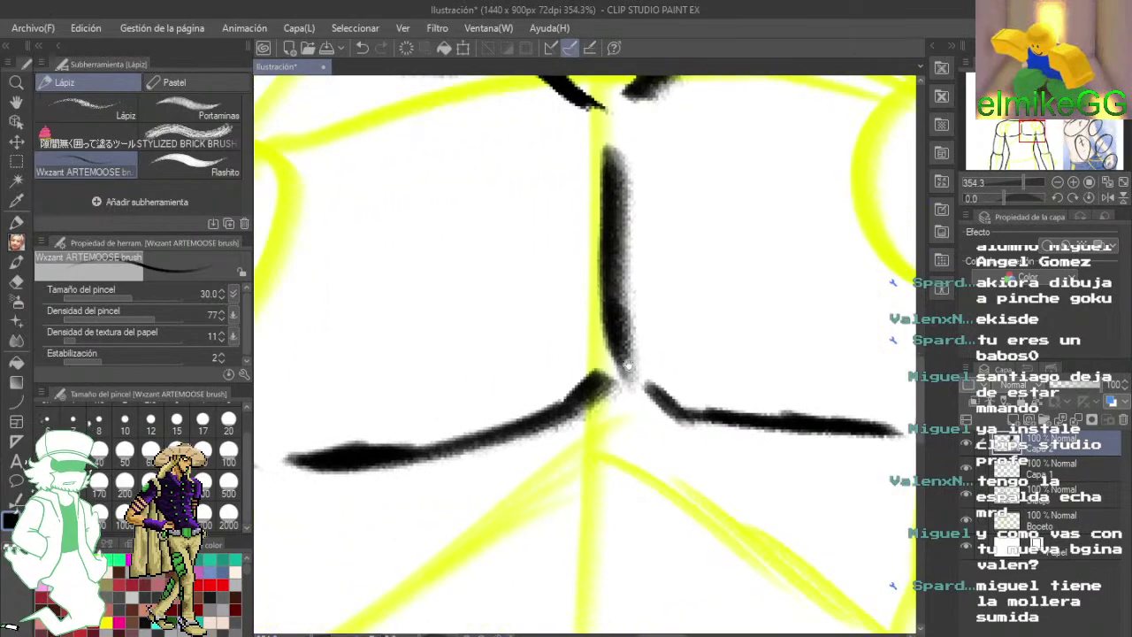
# - Draw a curved line through each yellow shoulder circle, from the collarbone down towards the armpit
pyautogui.scroll(-3, 559, 331)
pyautogui.scroll(3, 415, 310)
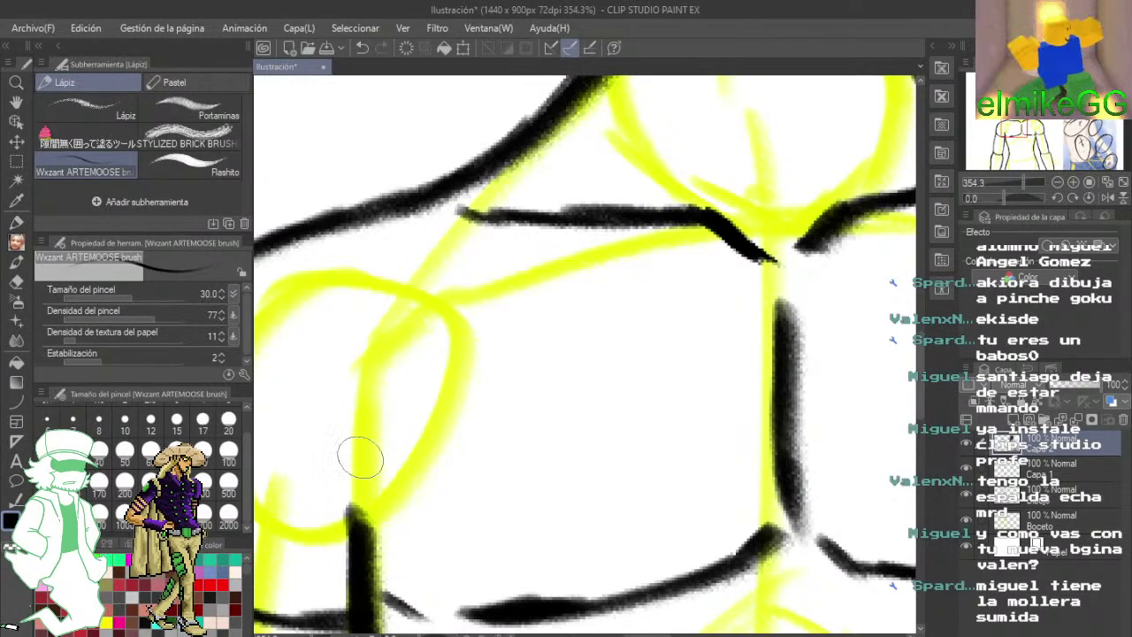
pyautogui.moveTo(444, 253); pyautogui.dragTo(363, 443)
pyautogui.moveTo(704, 400); pyautogui.dragTo(442, 372)
pyautogui.moveTo(542, 163); pyautogui.dragTo(638, 369)
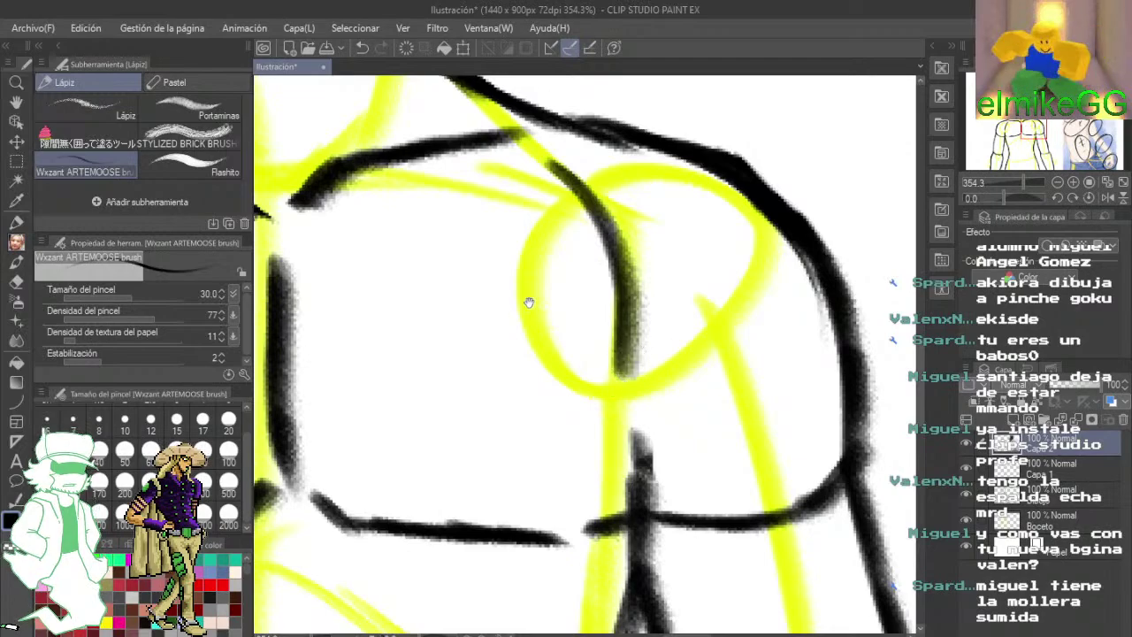
# - Try to sketch small slanted strokes in the empty area above the figure's shoulder
pyautogui.moveTo(529, 302); pyautogui.dragTo(706, 389)
pyautogui.moveTo(588, 371); pyautogui.dragTo(433, 455)
pyautogui.moveTo(595, 150)
pyautogui.mouseDown()
pyautogui.moveTo(649, 185)
pyautogui.moveTo(681, 228)
pyautogui.mouseUp()
pyautogui.moveTo(621, 209); pyautogui.dragTo(713, 223)
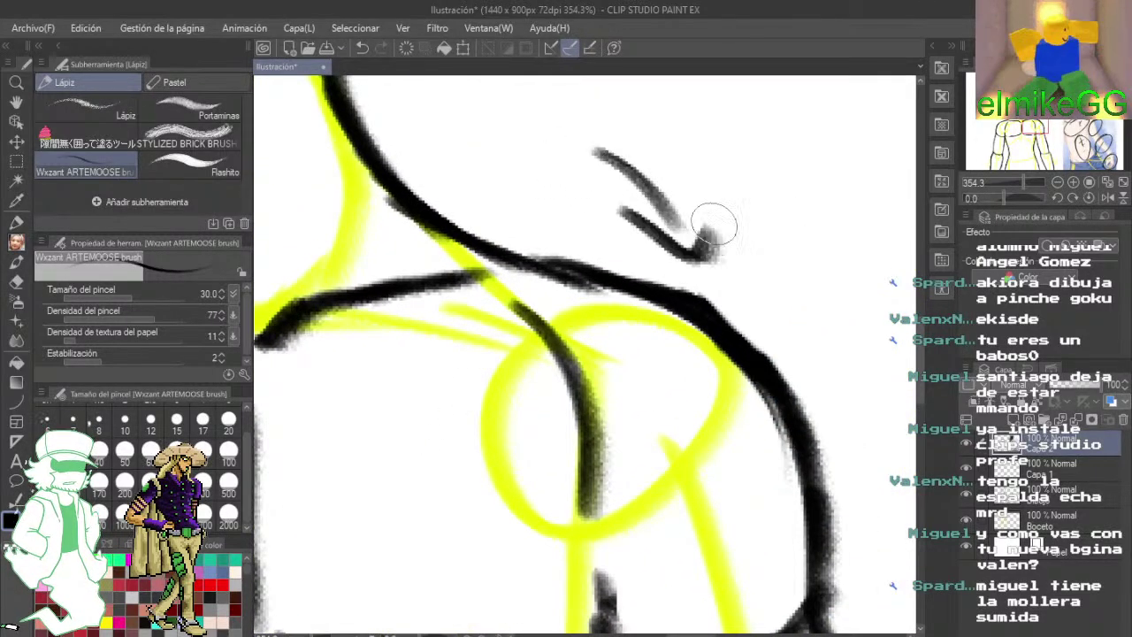
pyautogui.click(365, 49)
pyautogui.click(365, 49)
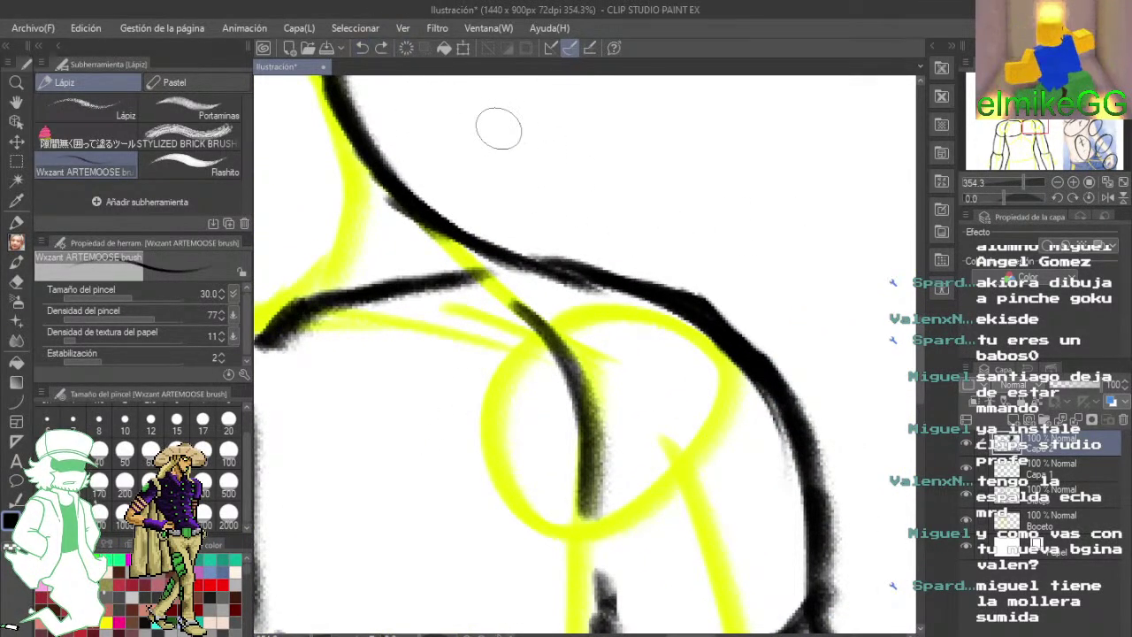
# - Mark the reference character's shoulder with a small loop and a V-shaped stroke, and the armpit with a small oval
pyautogui.scroll(-4, 498, 127)
pyautogui.moveTo(556, 297); pyautogui.dragTo(704, 264)
pyautogui.scroll(2, 608, 244)
pyautogui.scroll(-3, 606, 244)
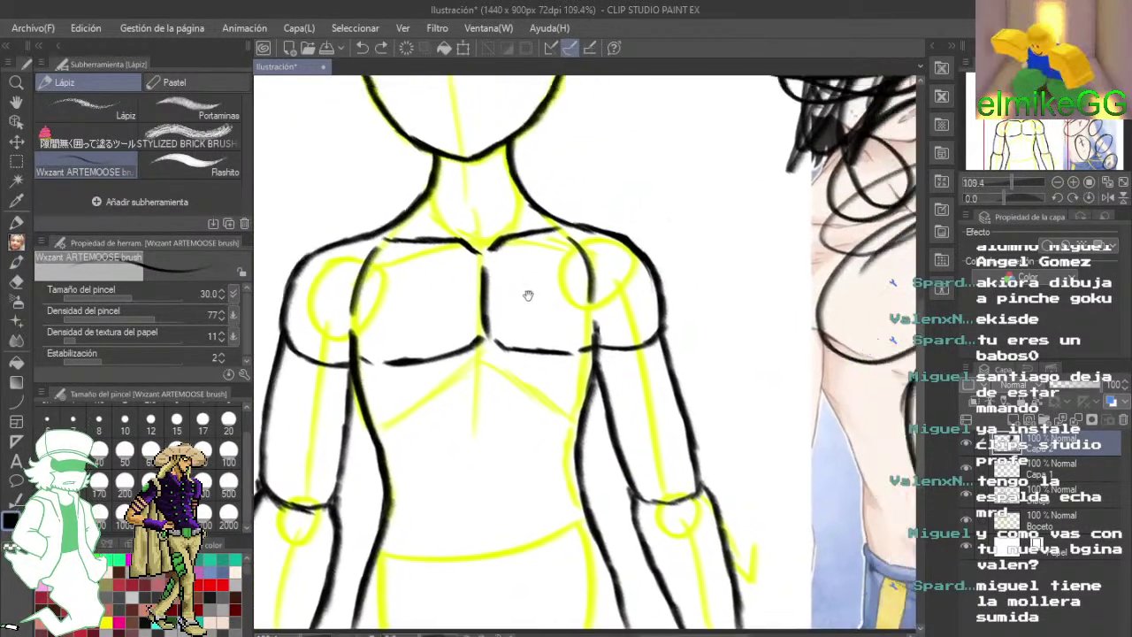
pyautogui.moveTo(525, 295); pyautogui.dragTo(300, 224)
pyautogui.moveTo(746, 233); pyautogui.dragTo(706, 279)
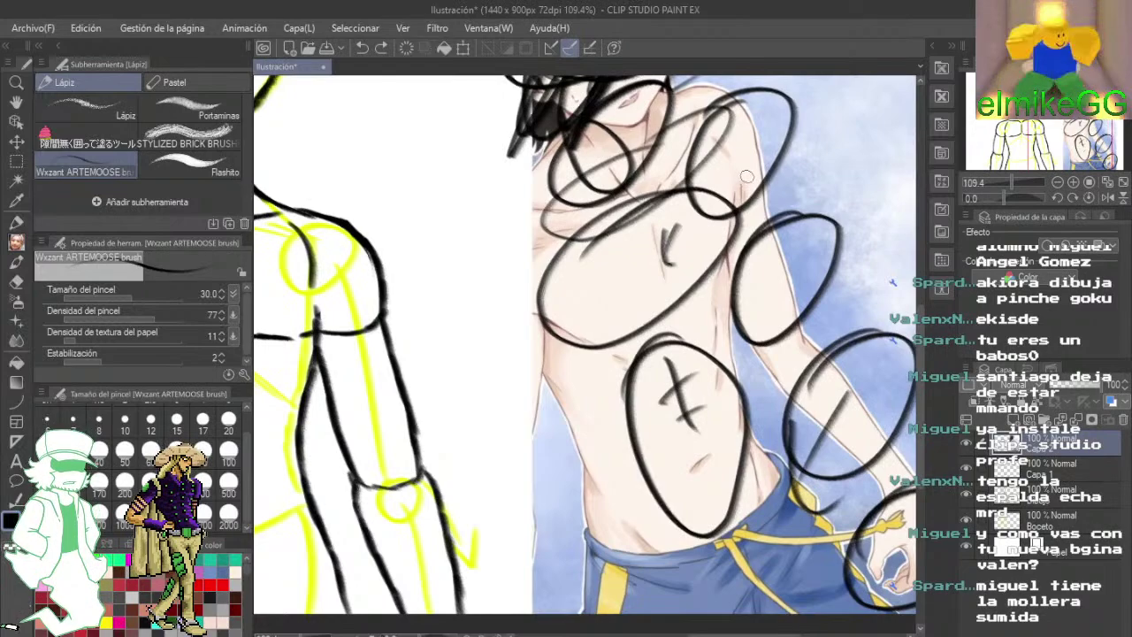
pyautogui.moveTo(738, 110)
pyautogui.mouseDown()
pyautogui.moveTo(723, 147)
pyautogui.moveTo(692, 132)
pyautogui.mouseUp()
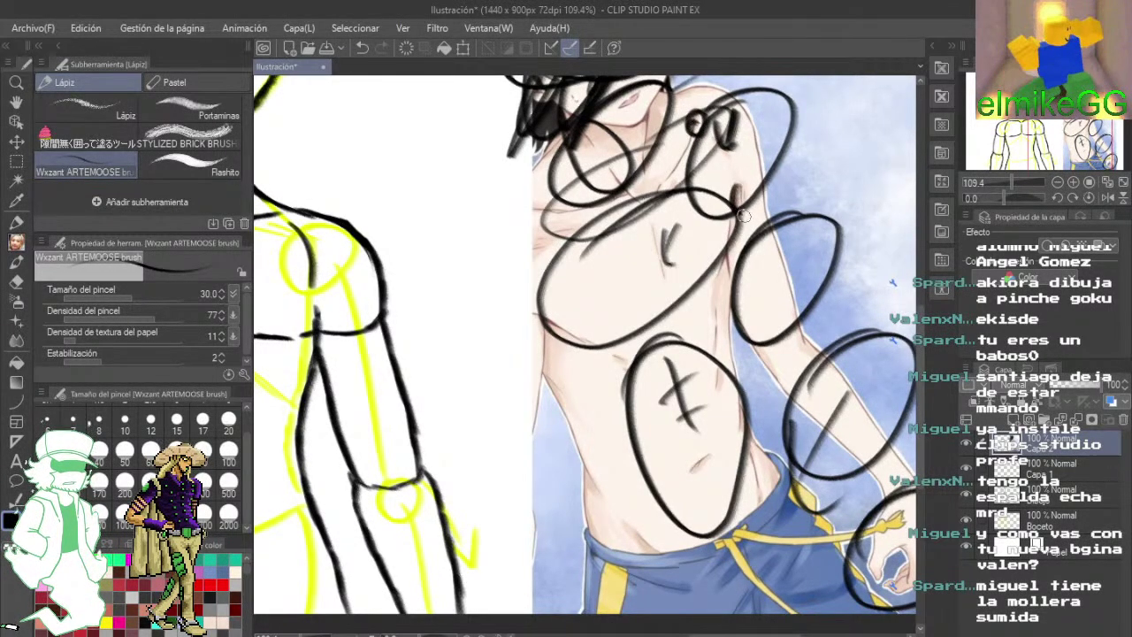
pyautogui.moveTo(744, 215); pyautogui.dragTo(739, 210)
# - Draw a short diagonal stroke from each of the figure's armpits inward towards the chest
pyautogui.moveTo(555, 204); pyautogui.dragTo(573, 313)
pyautogui.moveTo(519, 281); pyautogui.dragTo(520, 244)
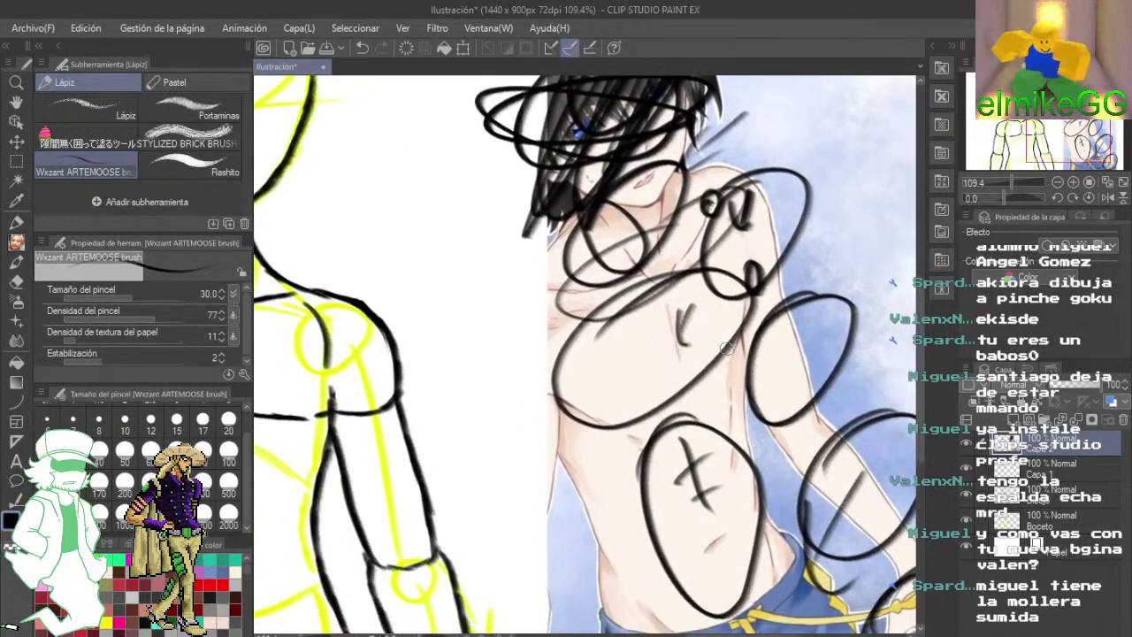
pyautogui.moveTo(641, 379); pyautogui.dragTo(632, 289)
pyautogui.moveTo(557, 321); pyautogui.dragTo(745, 327)
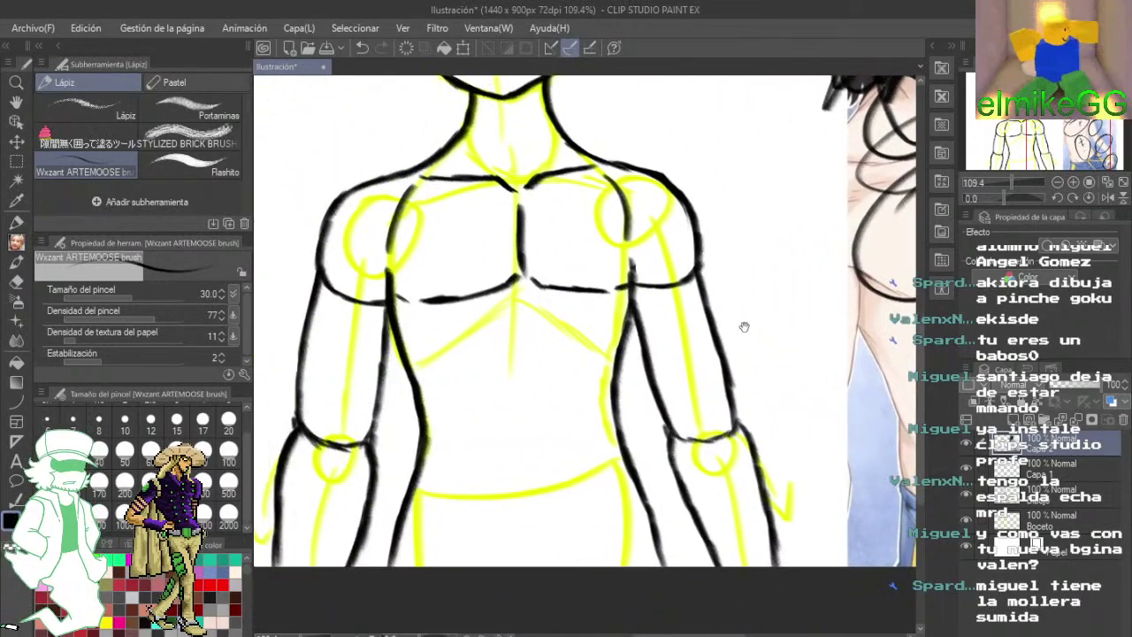
pyautogui.moveTo(387, 272); pyautogui.dragTo(403, 306)
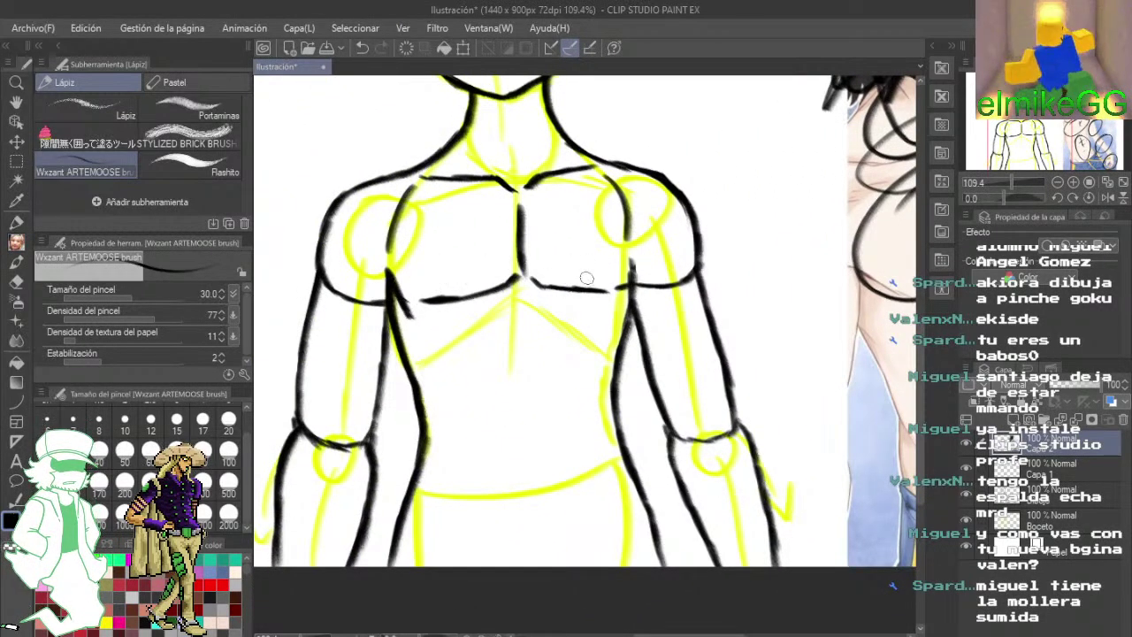
pyautogui.moveTo(630, 265); pyautogui.dragTo(602, 305)
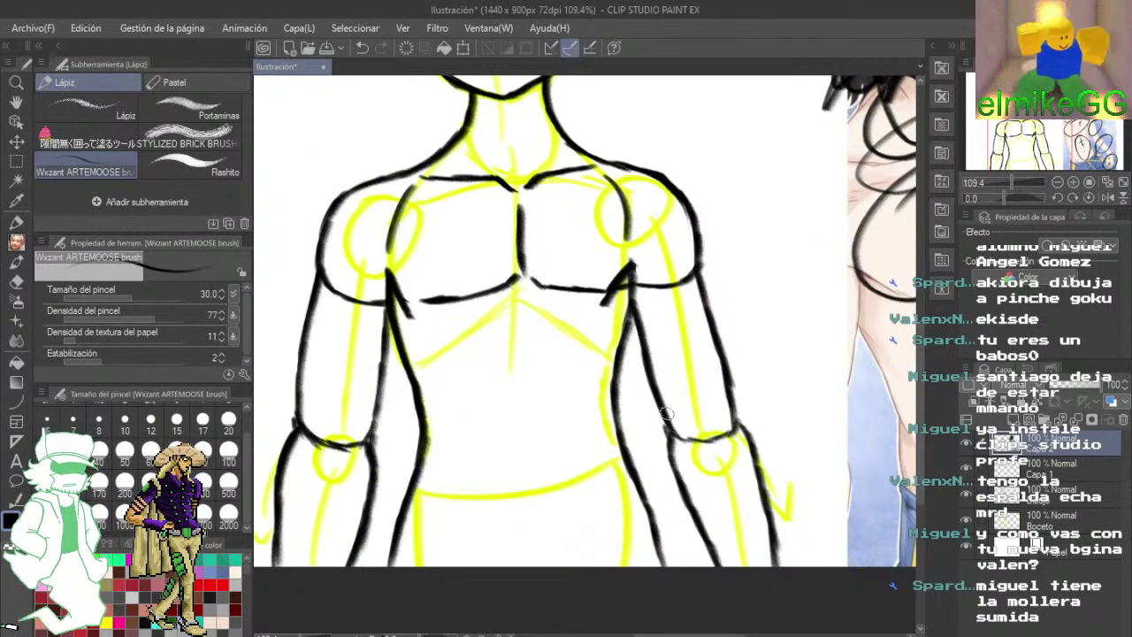
# - Erase the lower edges of both pectorals, keeping the centre line and the diagonal armpit strokes
pyautogui.scroll(4, 509, 294)
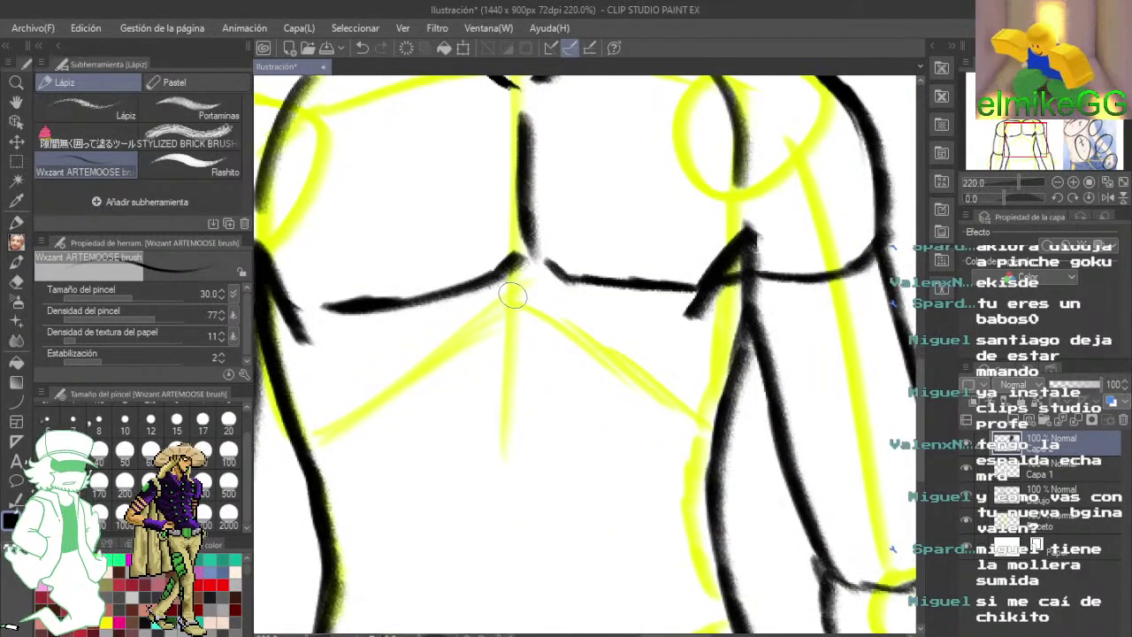
pyautogui.moveTo(376, 296); pyautogui.dragTo(401, 296)
pyautogui.click(17, 281)
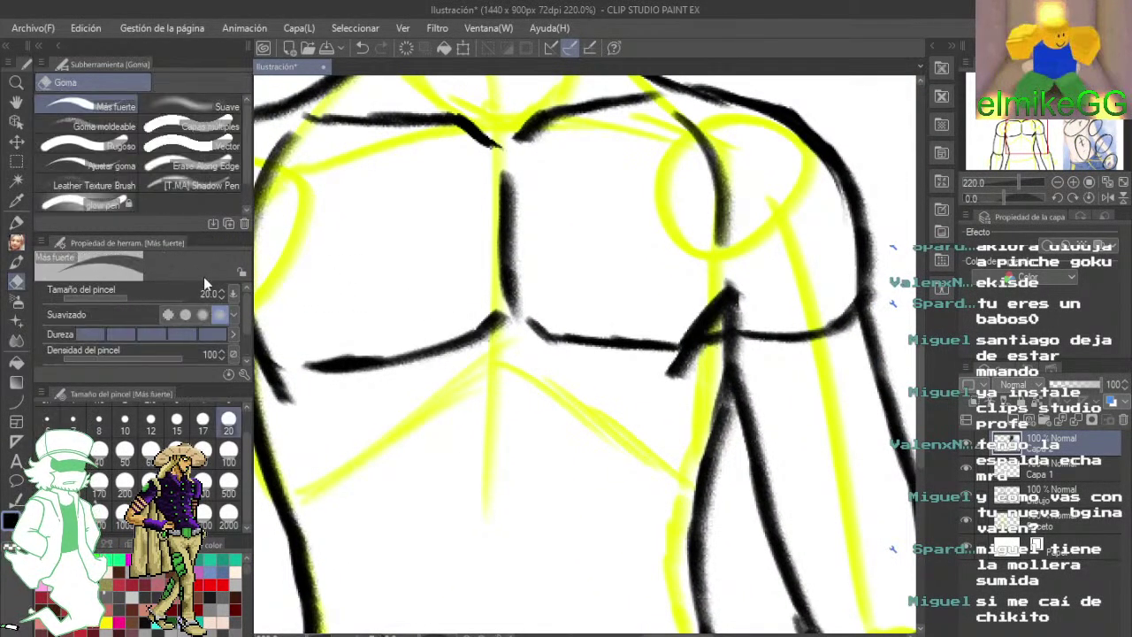
pyautogui.moveTo(424, 337)
pyautogui.mouseDown()
pyautogui.moveTo(363, 356)
pyautogui.moveTo(356, 395)
pyautogui.moveTo(355, 378)
pyautogui.moveTo(374, 371)
pyautogui.moveTo(468, 389)
pyautogui.moveTo(480, 312)
pyautogui.moveTo(540, 303)
pyautogui.moveTo(596, 377)
pyautogui.moveTo(651, 336)
pyautogui.moveTo(720, 347)
pyautogui.moveTo(713, 337)
pyautogui.mouseUp()
pyautogui.moveTo(815, 398)
pyautogui.mouseDown()
pyautogui.moveTo(680, 348)
pyautogui.moveTo(548, 362)
pyautogui.mouseUp()
pyautogui.moveTo(778, 305); pyautogui.dragTo(447, 334)
pyautogui.moveTo(411, 367)
pyautogui.mouseDown()
pyautogui.moveTo(736, 281)
pyautogui.moveTo(663, 291)
pyautogui.mouseUp()
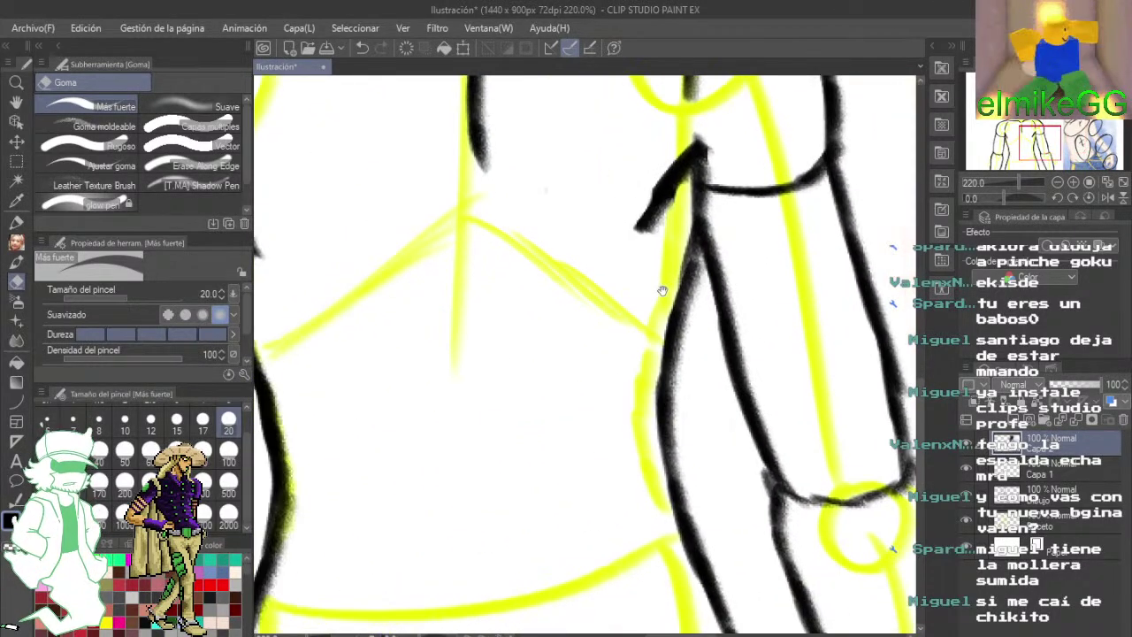
pyautogui.moveTo(551, 245); pyautogui.dragTo(710, 303)
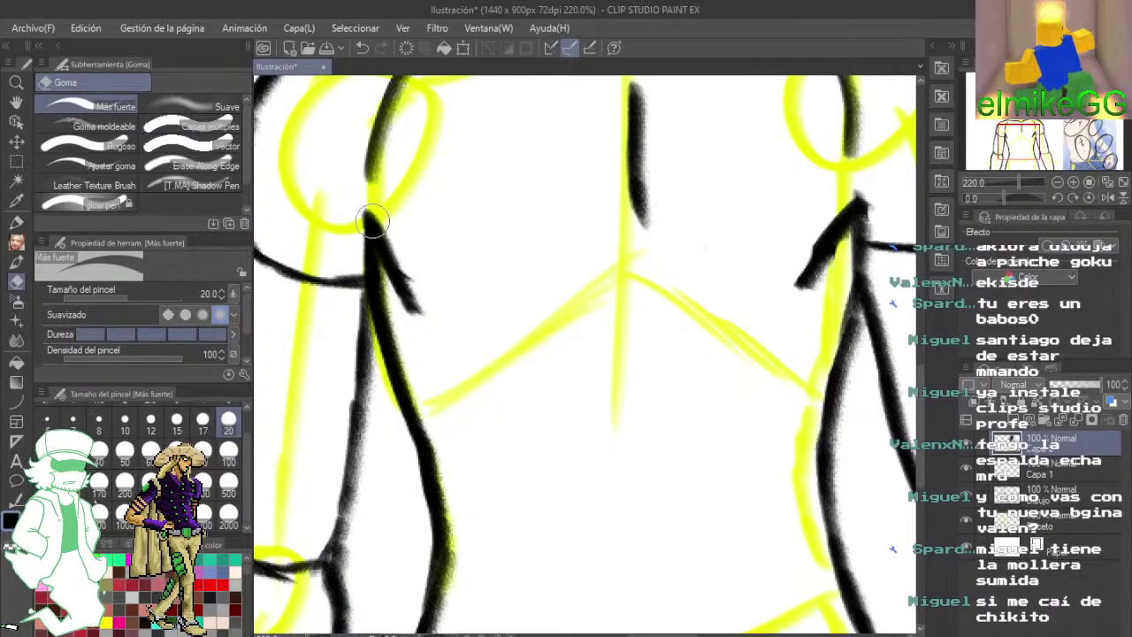
pyautogui.moveTo(636, 330); pyautogui.dragTo(603, 461)
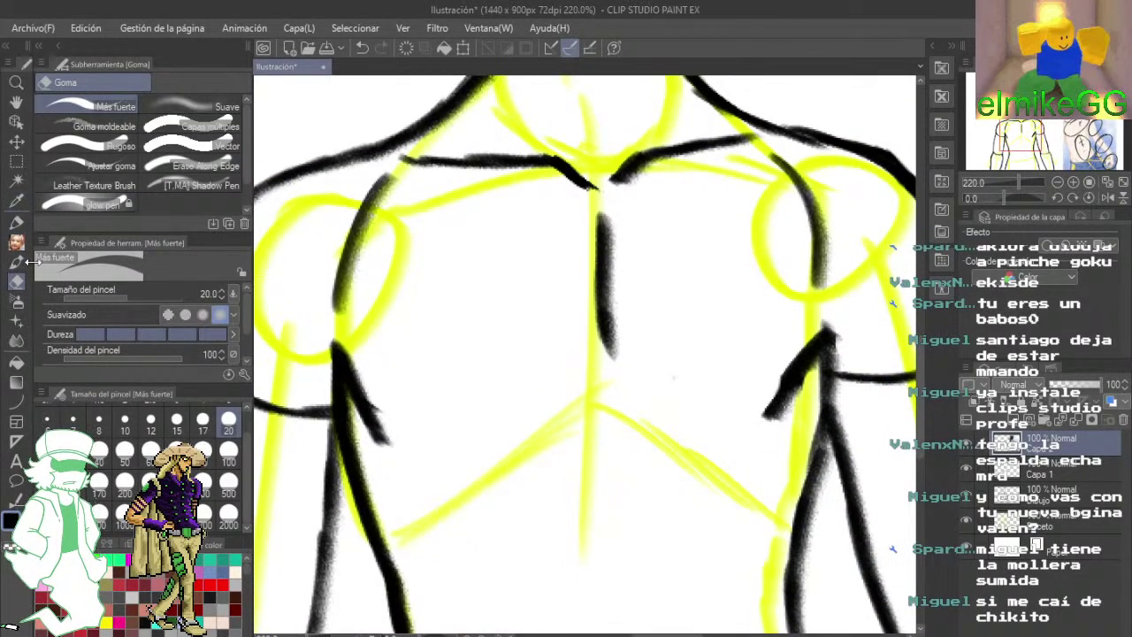
# - Draw the lower edges of both pectorals in black with the Wxzant ARTEMOOSE brush, sloping from the centre down towards the armpits
pyautogui.click(19, 263)
pyautogui.moveTo(471, 390)
pyautogui.mouseDown()
pyautogui.moveTo(324, 369)
pyautogui.moveTo(426, 344)
pyautogui.mouseUp()
pyautogui.scroll(2, 343, 322)
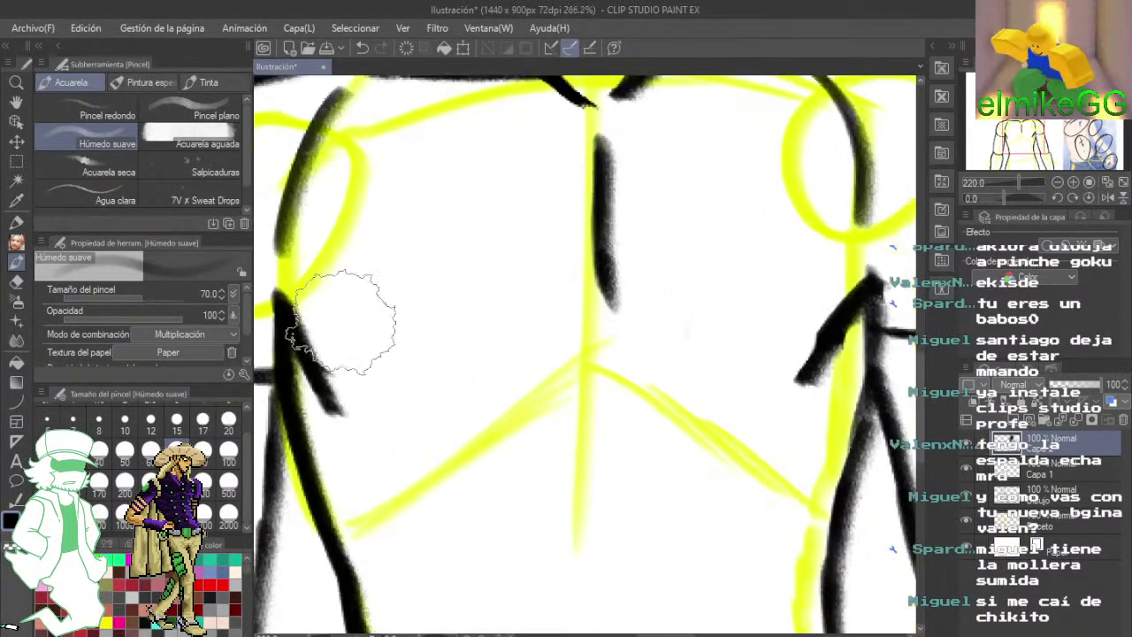
pyautogui.scroll(2, 340, 323)
pyautogui.press('p')
pyautogui.scroll(1, 410, 394)
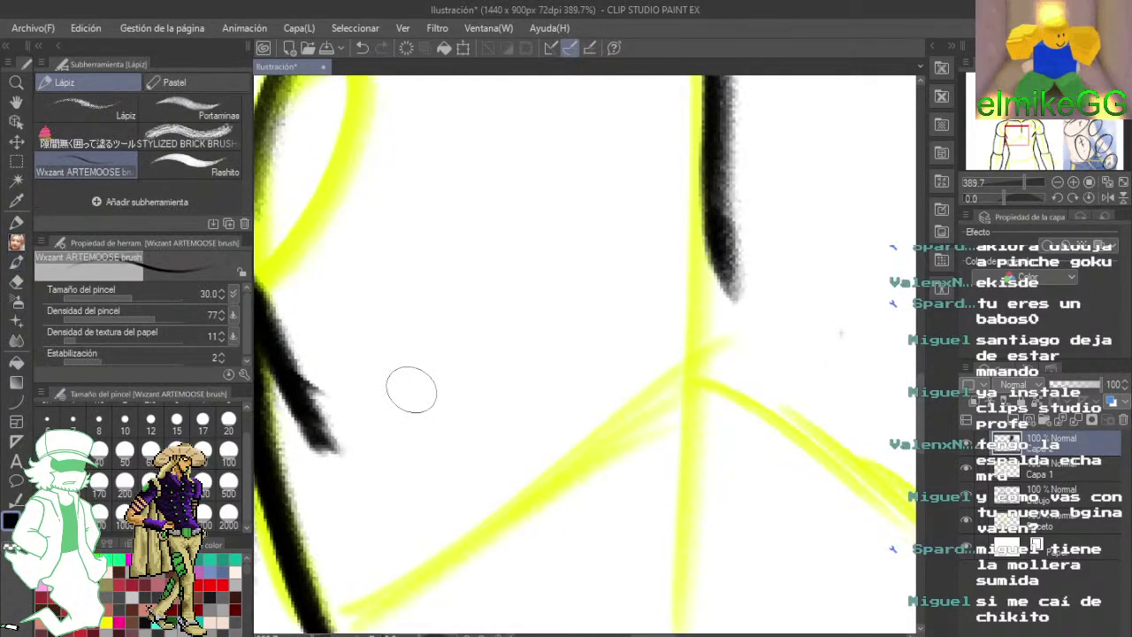
pyautogui.moveTo(376, 432); pyautogui.dragTo(641, 364)
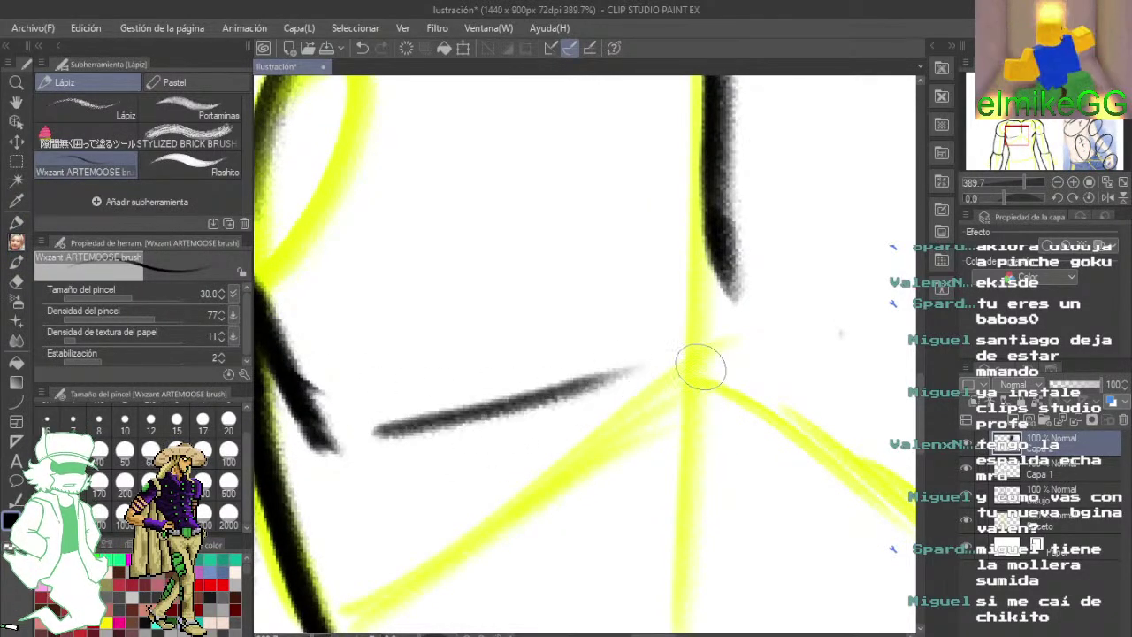
pyautogui.moveTo(574, 390); pyautogui.dragTo(693, 356)
pyautogui.moveTo(759, 385)
pyautogui.mouseDown()
pyautogui.moveTo(516, 386)
pyautogui.moveTo(483, 371)
pyautogui.mouseUp()
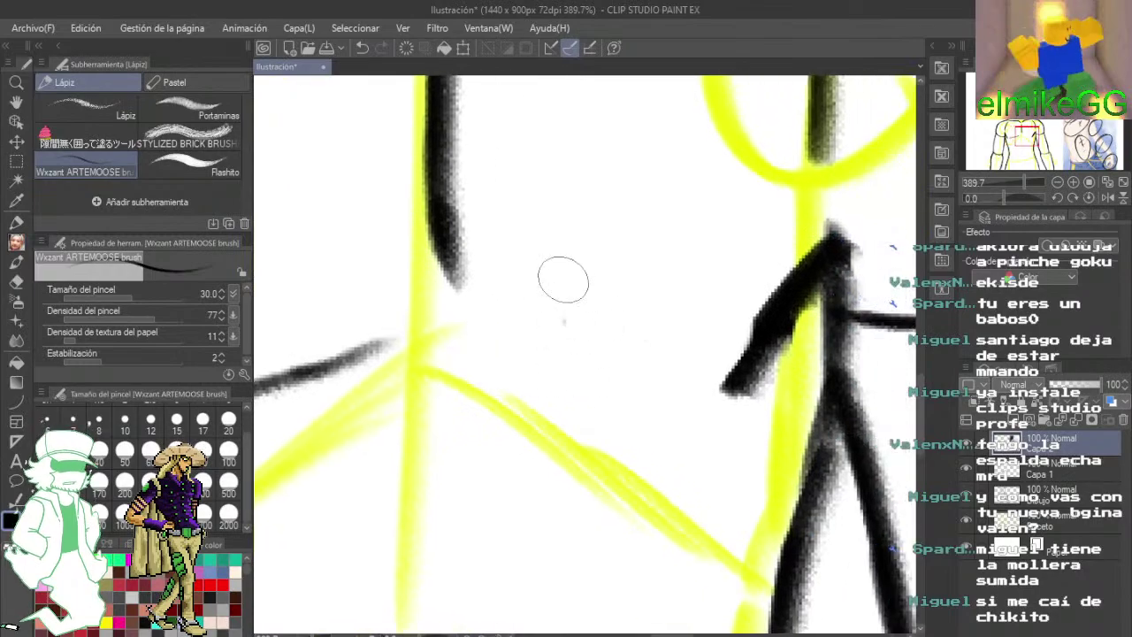
pyautogui.moveTo(460, 311); pyautogui.dragTo(703, 395)
# - Thicken the lower edge of the figure's pectoral and the centre line between the pectorals with repeated black strokes
pyautogui.moveTo(501, 354); pyautogui.dragTo(723, 380)
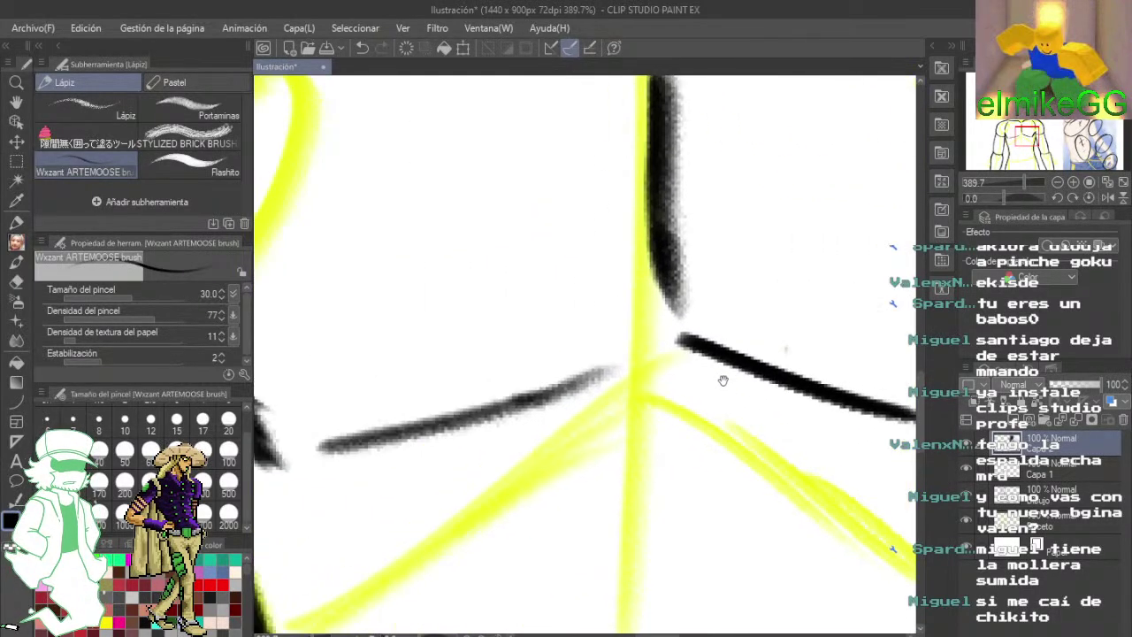
pyautogui.moveTo(509, 476); pyautogui.dragTo(642, 406)
pyautogui.moveTo(466, 366)
pyautogui.mouseDown()
pyautogui.moveTo(736, 298)
pyautogui.moveTo(732, 319)
pyautogui.mouseUp()
pyautogui.moveTo(600, 335); pyautogui.dragTo(721, 294)
pyautogui.moveTo(655, 330); pyautogui.dragTo(737, 304)
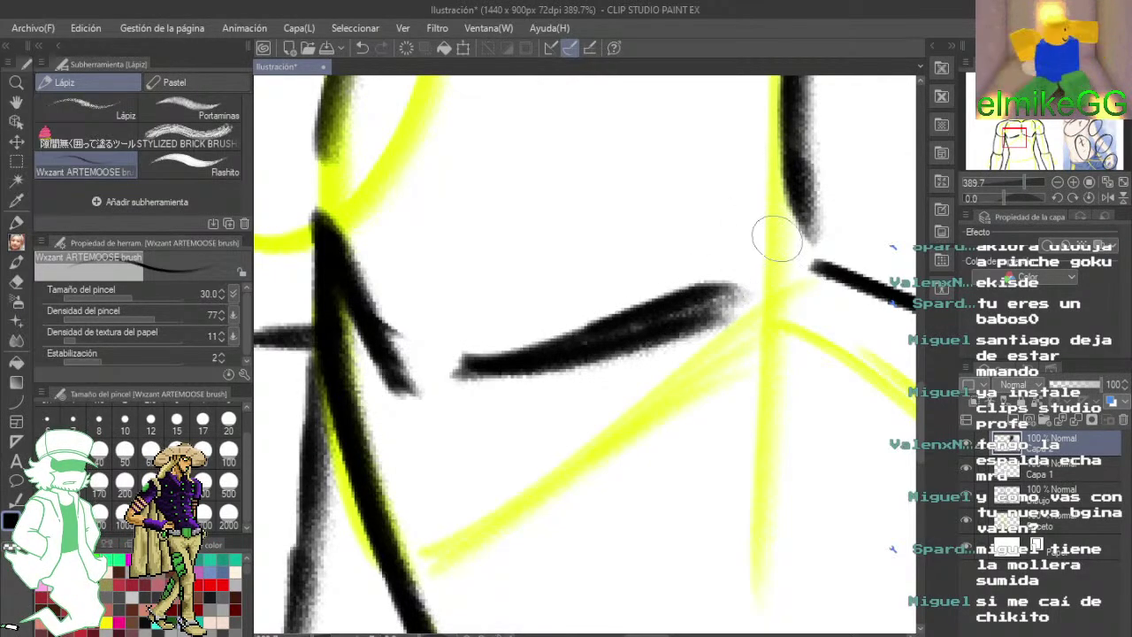
pyautogui.moveTo(773, 151)
pyautogui.mouseDown()
pyautogui.moveTo(633, 480)
pyautogui.moveTo(603, 373)
pyautogui.mouseUp()
pyautogui.moveTo(621, 217)
pyautogui.mouseDown()
pyautogui.moveTo(606, 468)
pyautogui.moveTo(622, 423)
pyautogui.mouseUp()
pyautogui.scroll(-7, 640, 435)
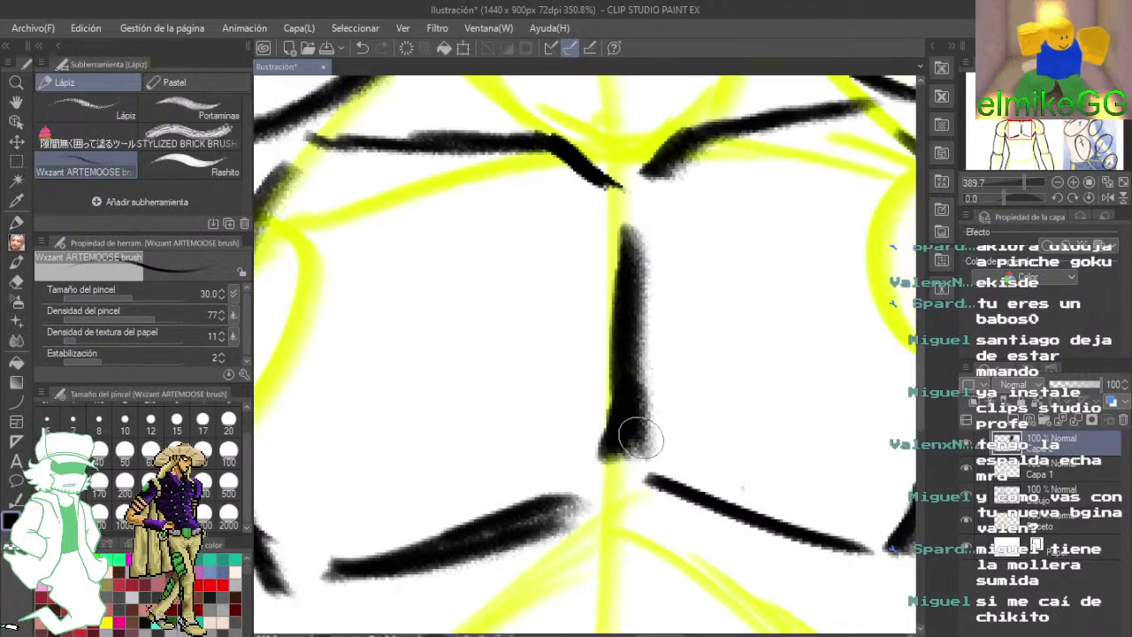
# - Undo the new pectoral and centre-line strokes, the armpit diagonals and the earlier erasing of the pectorals' lower edges
pyautogui.scroll(-2, 642, 437)
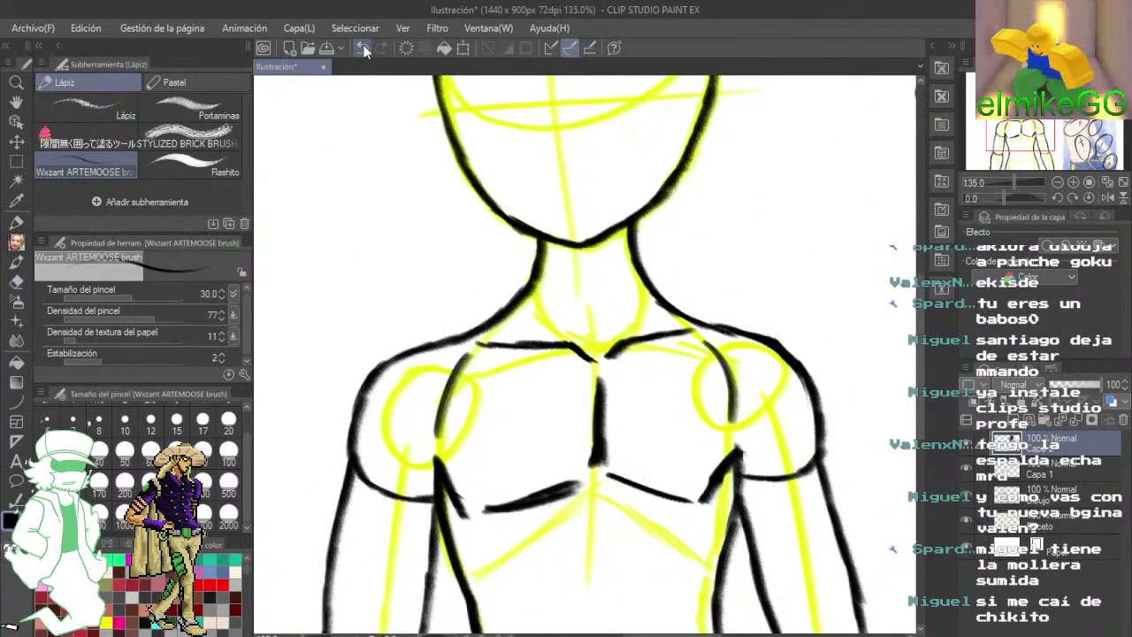
pyautogui.click(365, 50)
pyautogui.click(365, 49)
pyautogui.click(366, 50)
pyautogui.click(366, 49)
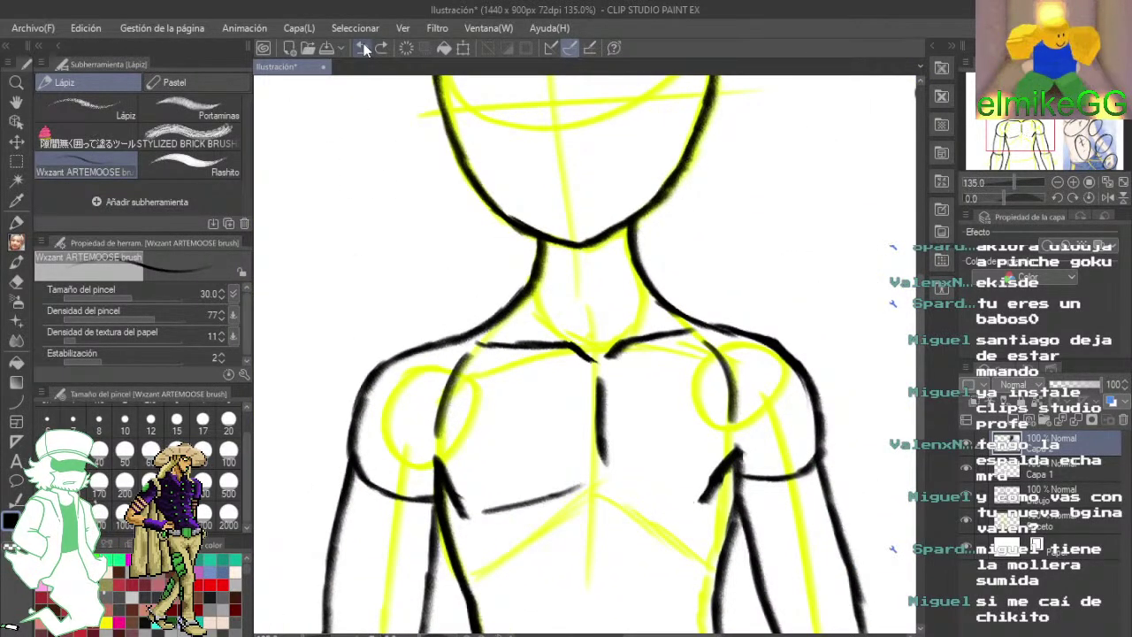
pyautogui.click(366, 49)
pyautogui.click(365, 49)
pyautogui.click(365, 49)
pyautogui.click(365, 49)
pyautogui.click(364, 49)
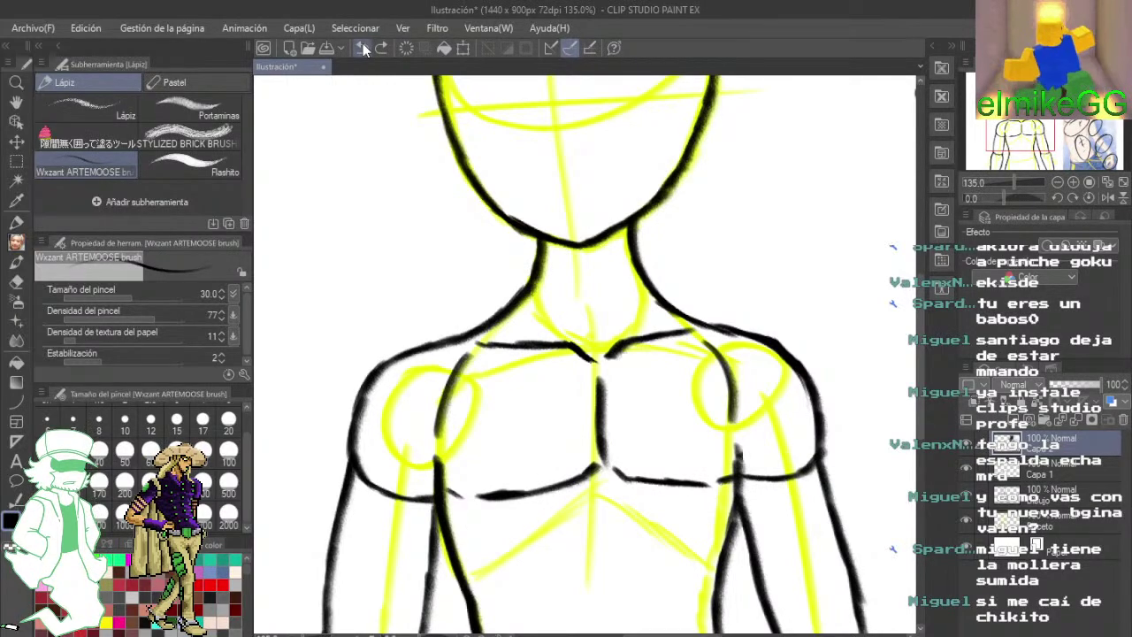
# - Erase the lower edges of both pectorals and the black centre line with the Más fuerte eraser at size 20
pyautogui.click(17, 281)
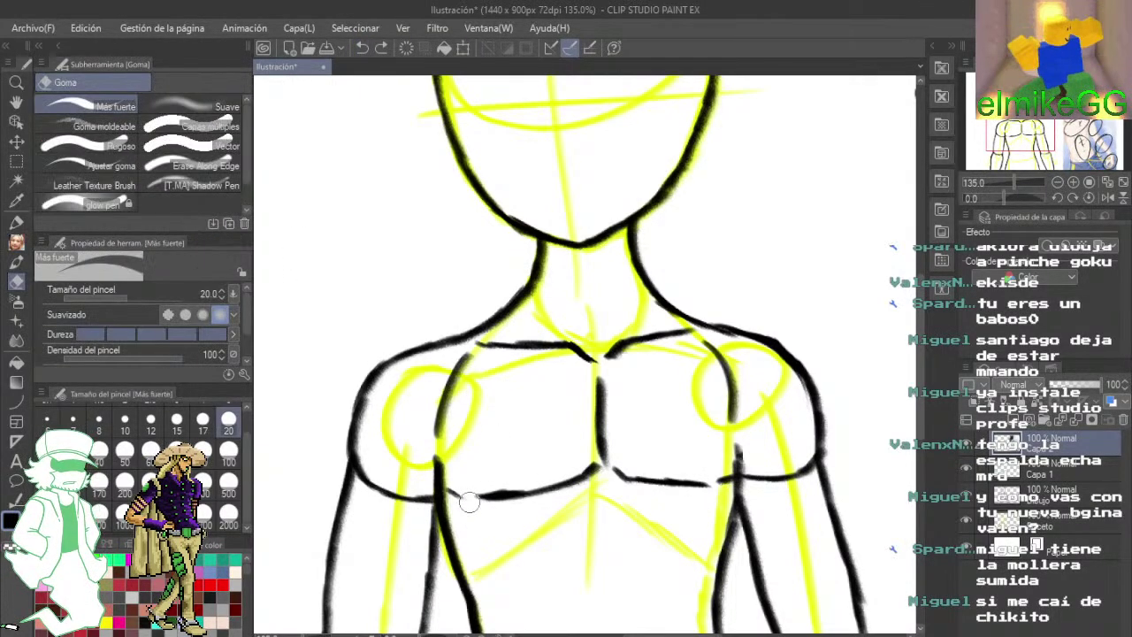
pyautogui.moveTo(453, 492)
pyautogui.mouseDown()
pyautogui.moveTo(495, 503)
pyautogui.moveTo(512, 467)
pyautogui.mouseUp()
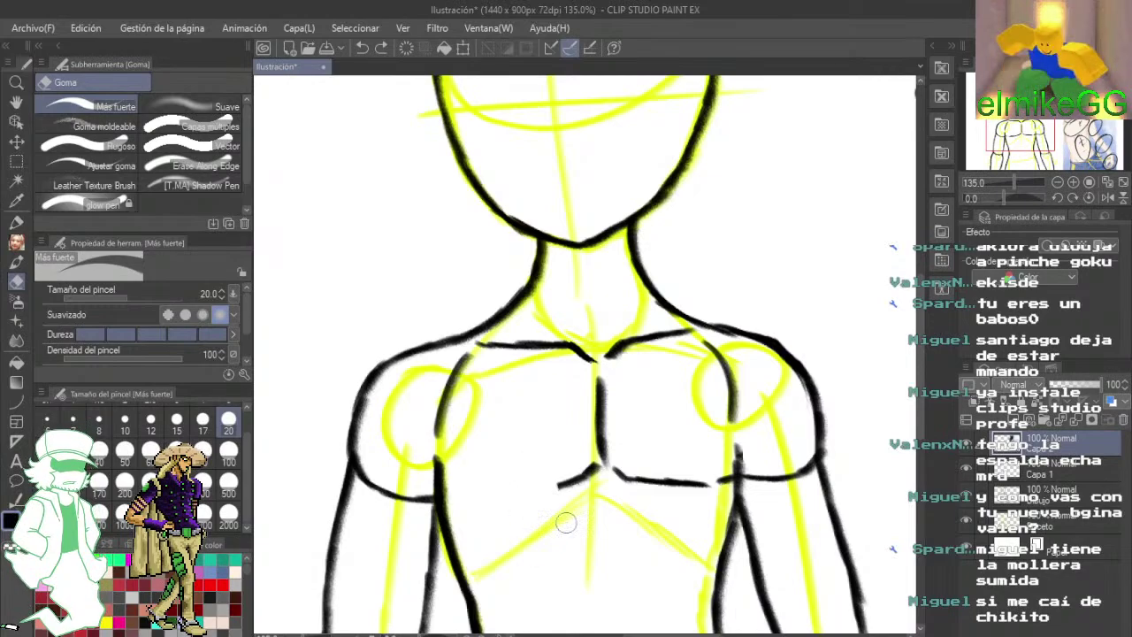
pyautogui.moveTo(566, 522)
pyautogui.mouseDown()
pyautogui.moveTo(599, 460)
pyautogui.moveTo(592, 380)
pyautogui.moveTo(629, 459)
pyautogui.moveTo(678, 502)
pyautogui.mouseUp()
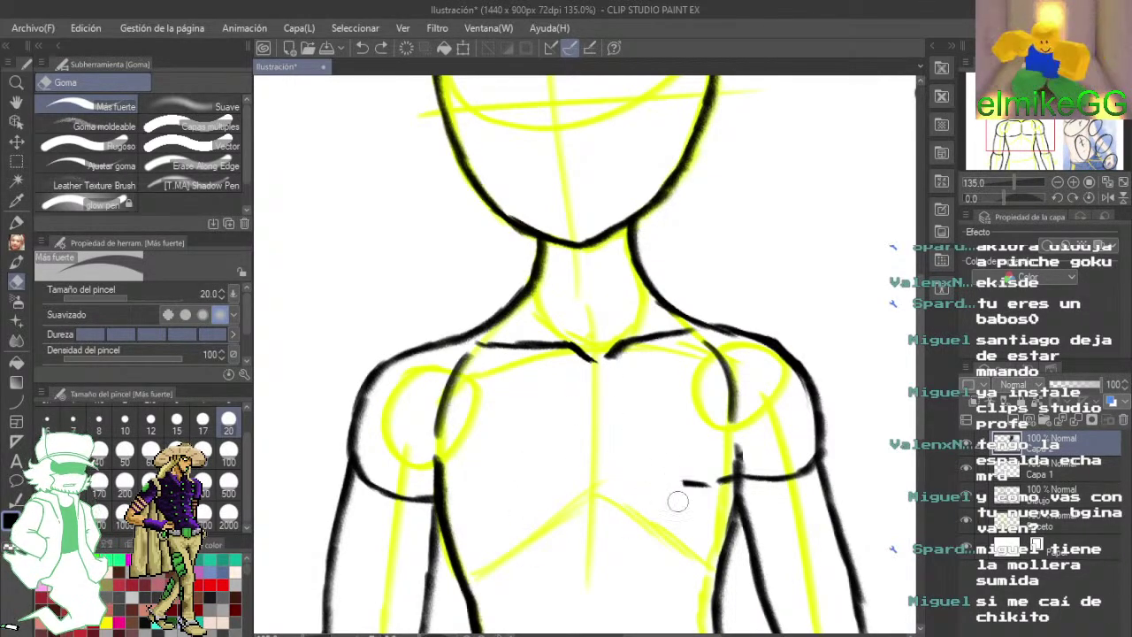
pyautogui.moveTo(793, 358); pyautogui.dragTo(687, 168)
# - Draw a thick, short diagonal stroke from each armpit inward towards the chest with the Wxzant ARTEMOOSE brush at size 30
pyautogui.scroll(5, 626, 229)
pyautogui.moveTo(603, 250); pyautogui.dragTo(866, 282)
pyautogui.click(16, 241)
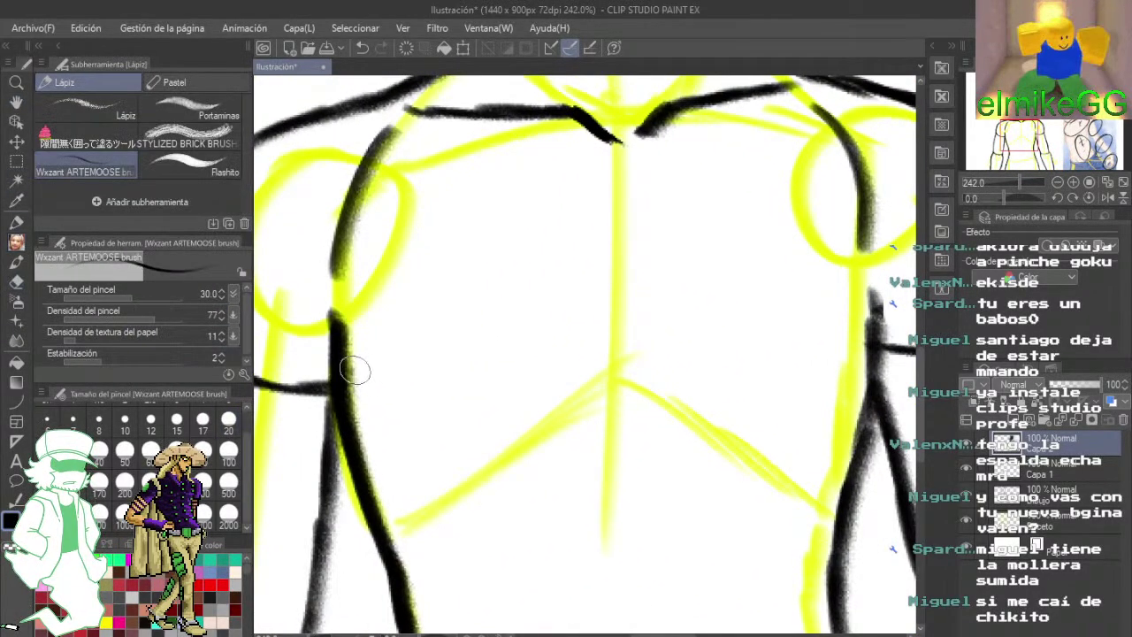
pyautogui.moveTo(327, 326)
pyautogui.mouseDown()
pyautogui.moveTo(364, 396)
pyautogui.moveTo(380, 408)
pyautogui.moveTo(384, 398)
pyautogui.mouseUp()
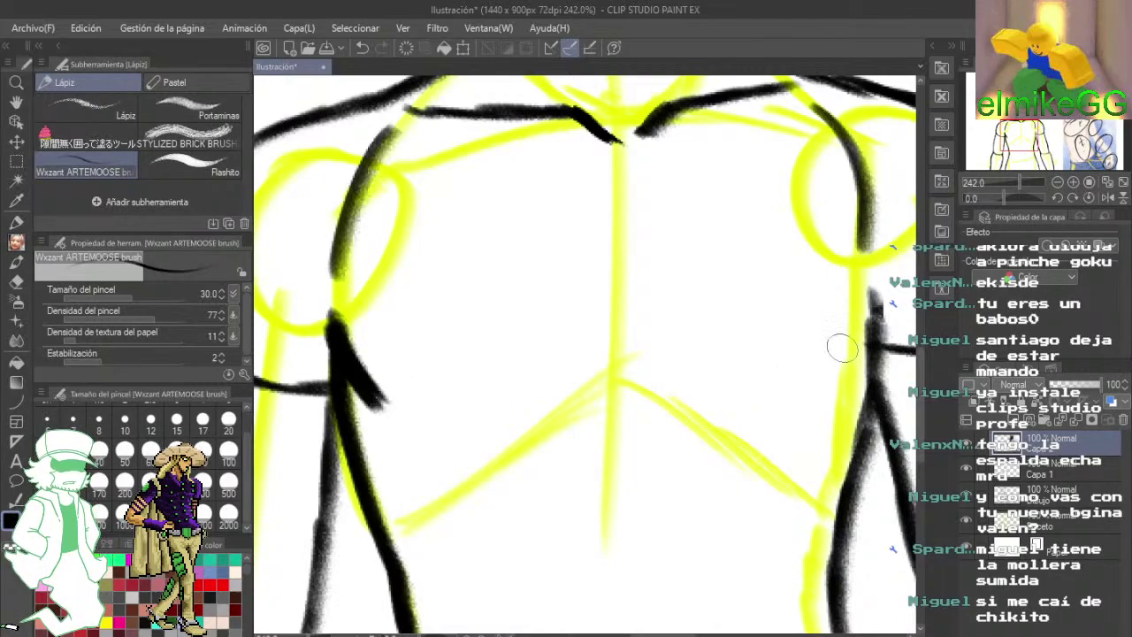
pyautogui.moveTo(874, 340)
pyautogui.mouseDown()
pyautogui.moveTo(831, 380)
pyautogui.moveTo(864, 349)
pyautogui.mouseUp()
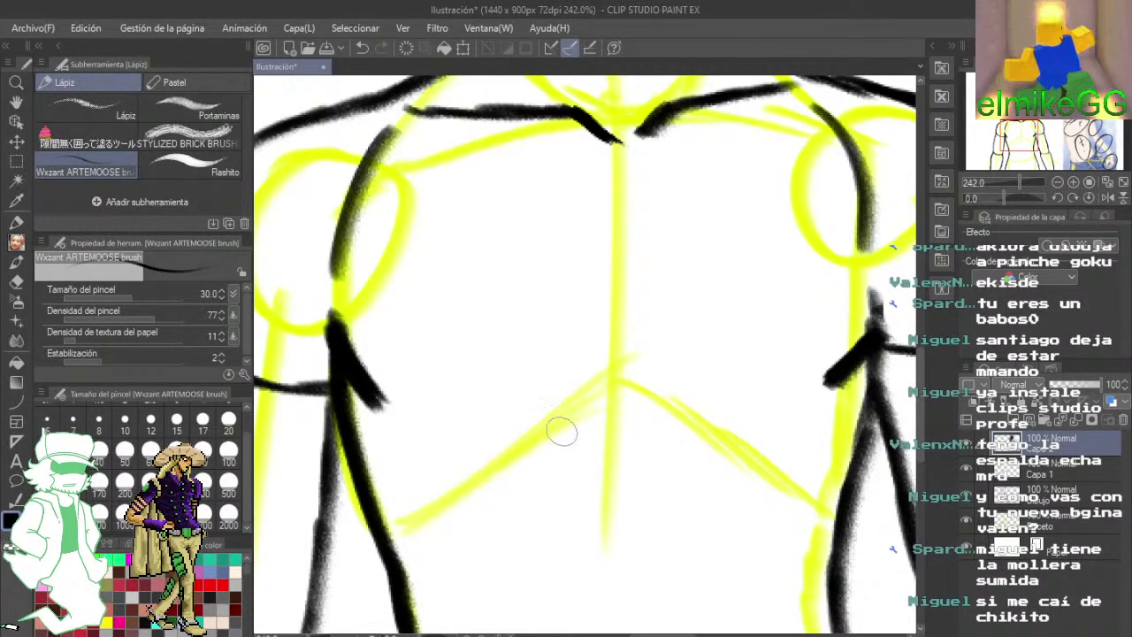
# - Draw thin, sloping lower edges for both pectorals between the armpit strokes and a vertical centre line below the collarbones
pyautogui.moveTo(389, 403)
pyautogui.mouseDown()
pyautogui.moveTo(596, 346)
pyautogui.moveTo(588, 351)
pyautogui.moveTo(808, 376)
pyautogui.mouseUp()
pyautogui.moveTo(619, 187); pyautogui.dragTo(619, 320)
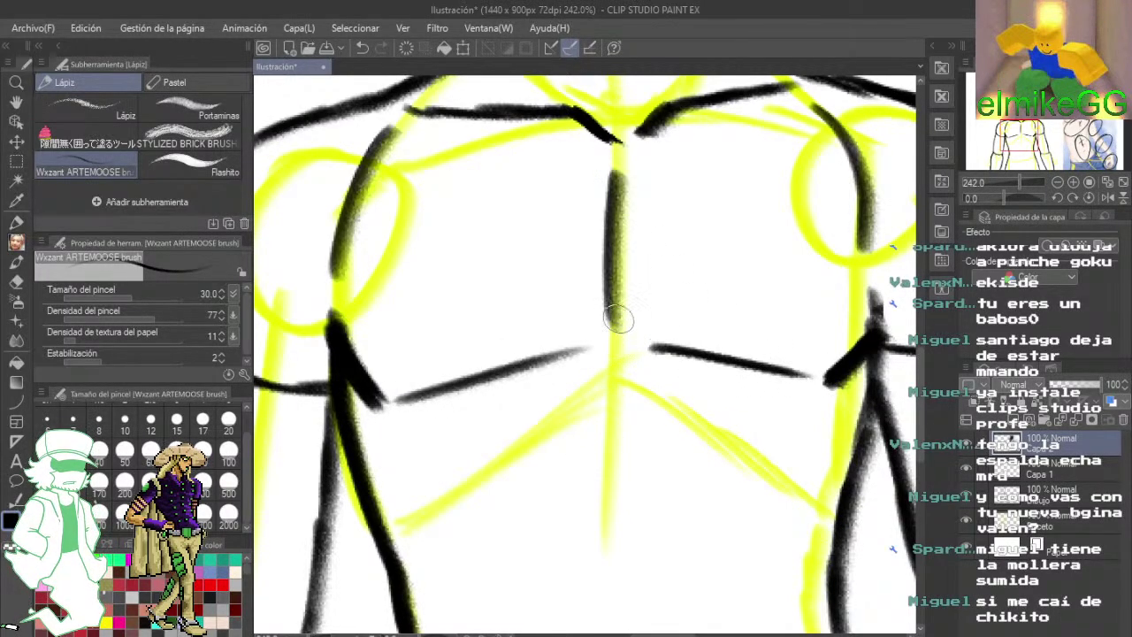
pyautogui.scroll(-8, 611, 267)
pyautogui.moveTo(624, 268)
pyautogui.mouseDown()
pyautogui.moveTo(606, 386)
pyautogui.moveTo(616, 298)
pyautogui.moveTo(639, 303)
pyautogui.mouseUp()
pyautogui.scroll(5, 612, 368)
pyautogui.scroll(-2, 610, 366)
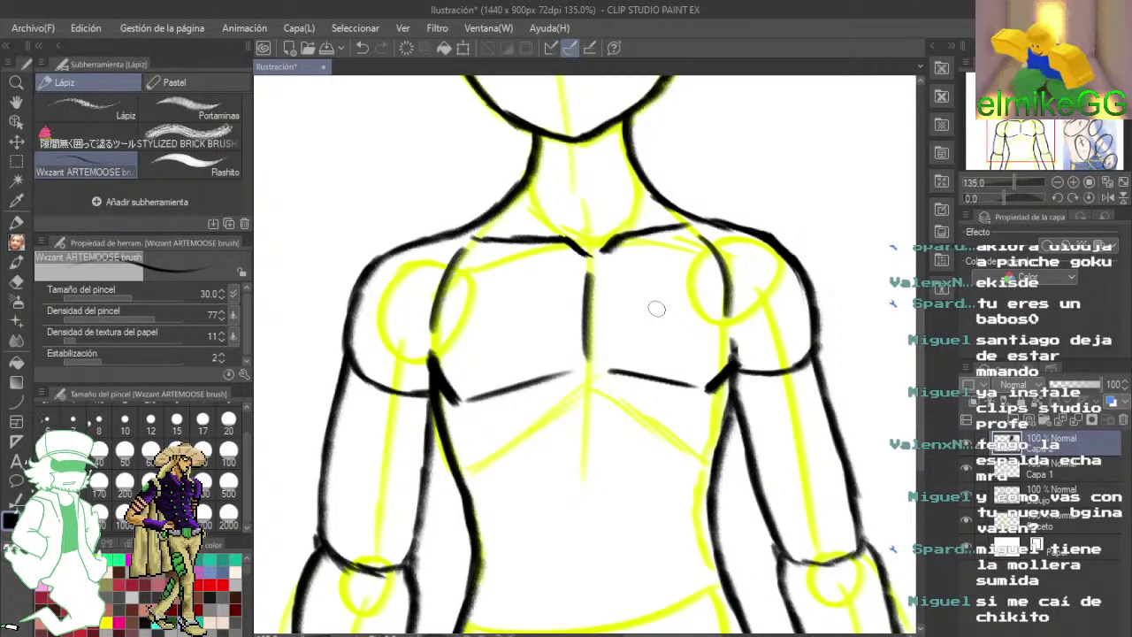
# - Erase the anime reference picture and all its black marks beside the figure with the eraser at size 500
pyautogui.moveTo(652, 409); pyautogui.dragTo(419, 314)
pyautogui.moveTo(631, 434); pyautogui.dragTo(430, 421)
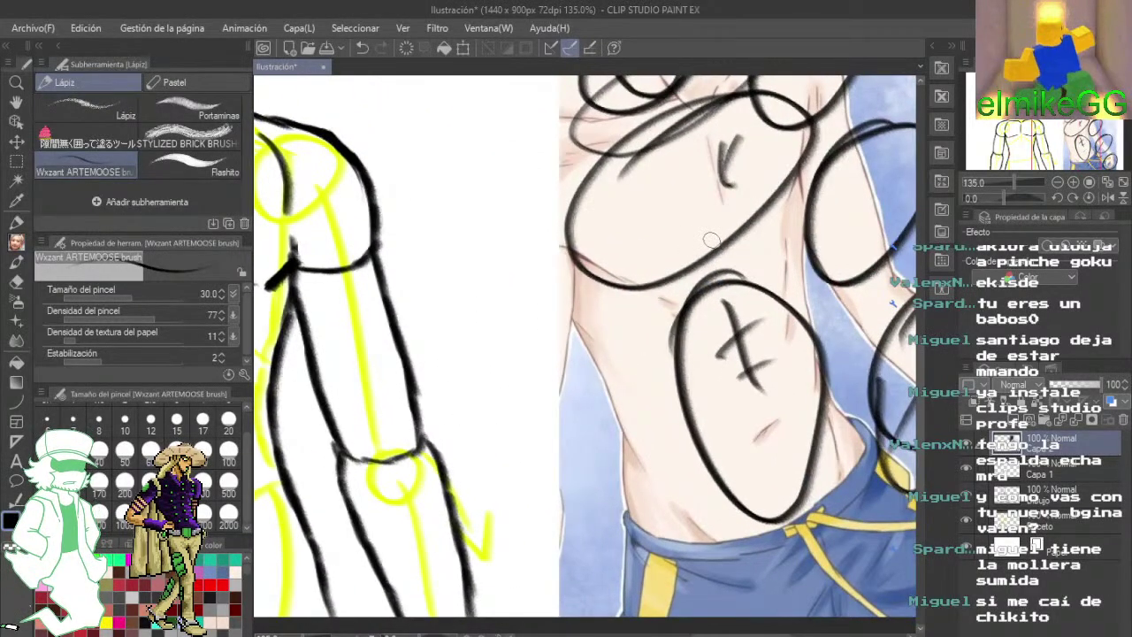
pyautogui.scroll(-5, 713, 255)
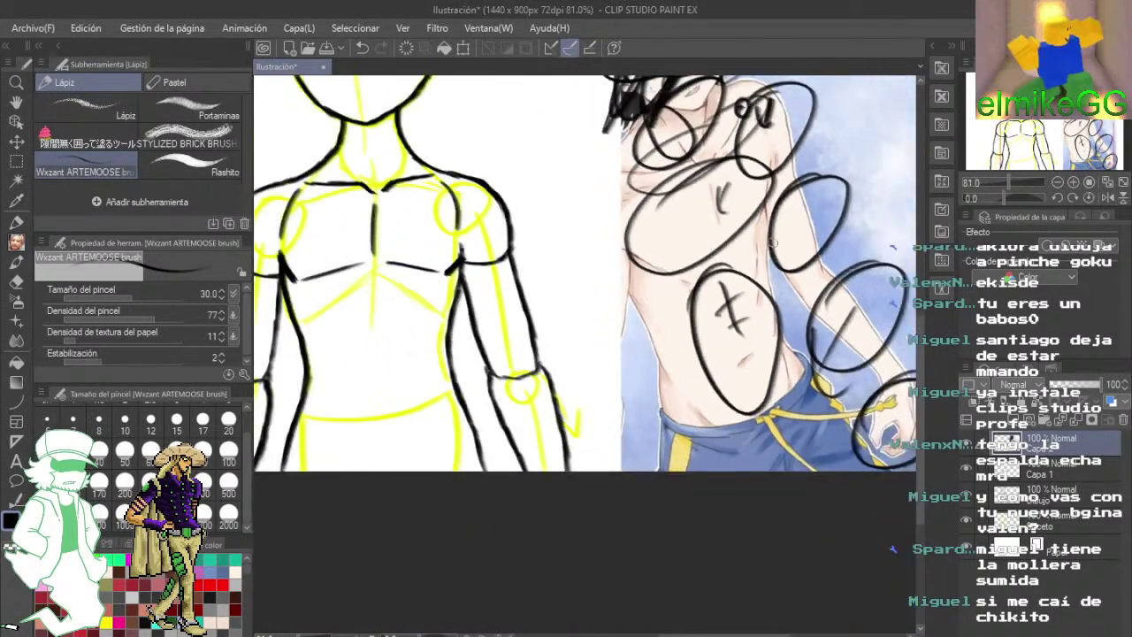
pyautogui.moveTo(771, 245); pyautogui.dragTo(664, 419)
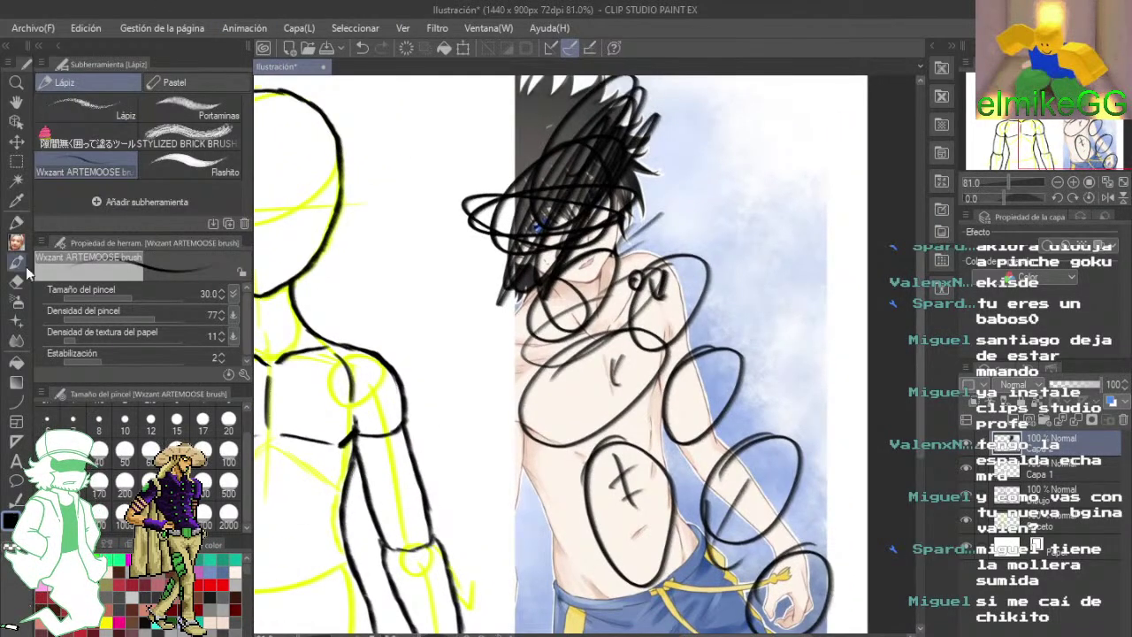
pyautogui.click(17, 281)
pyautogui.moveTo(652, 177)
pyautogui.mouseDown()
pyautogui.moveTo(589, 189)
pyautogui.moveTo(647, 329)
pyautogui.mouseUp()
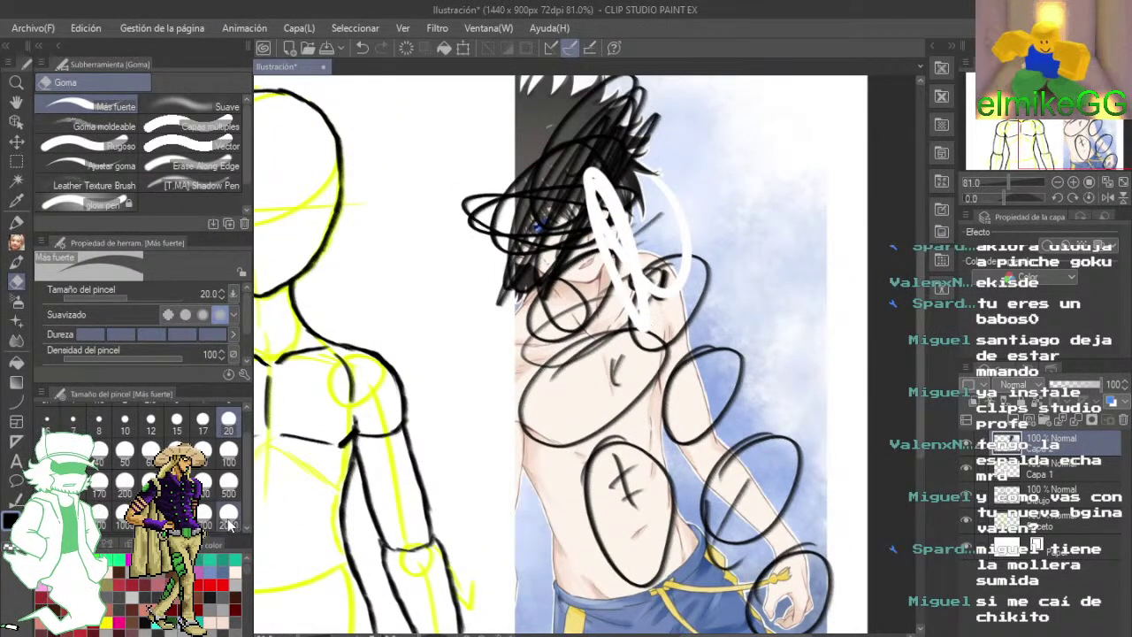
pyautogui.click(228, 485)
pyautogui.moveTo(706, 352)
pyautogui.mouseDown()
pyautogui.moveTo(647, 272)
pyautogui.moveTo(710, 365)
pyautogui.mouseUp()
pyautogui.moveTo(631, 306)
pyautogui.mouseDown()
pyautogui.moveTo(583, 232)
pyautogui.moveTo(755, 291)
pyautogui.mouseUp()
pyautogui.moveTo(726, 396); pyautogui.dragTo(698, 218)
pyautogui.moveTo(621, 262)
pyautogui.mouseDown()
pyautogui.moveTo(652, 430)
pyautogui.moveTo(613, 442)
pyautogui.moveTo(670, 363)
pyautogui.moveTo(754, 471)
pyautogui.mouseUp()
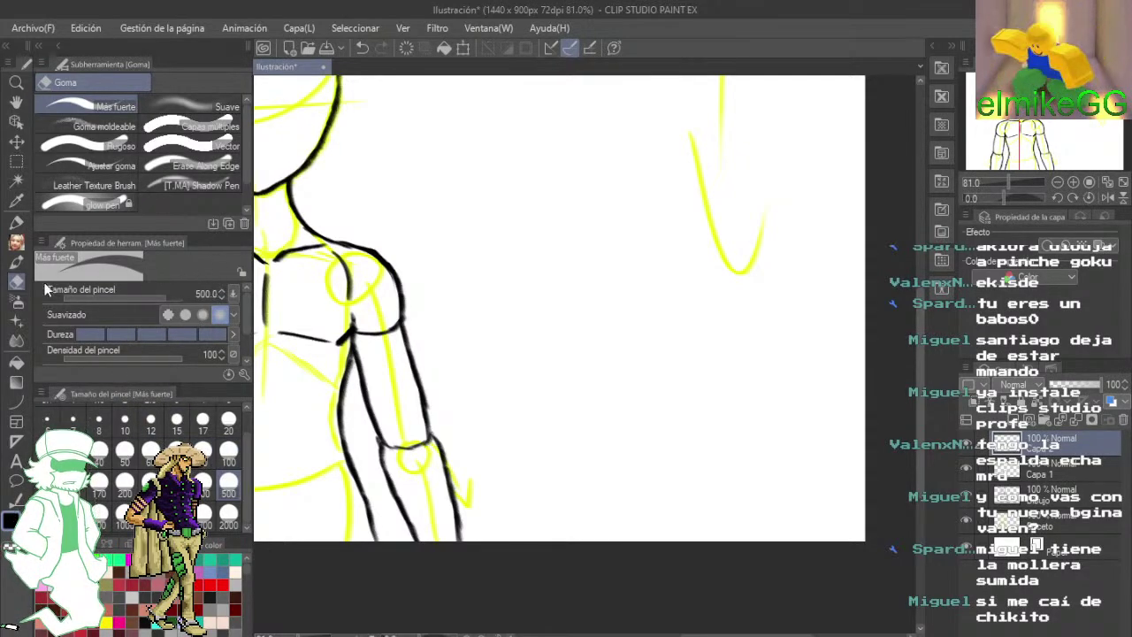
# - Paste the new reference image of the open-shirted character and move it into the empty area beside the figure's torso
pyautogui.click(18, 243)
pyautogui.moveTo(410, 257); pyautogui.dragTo(607, 365)
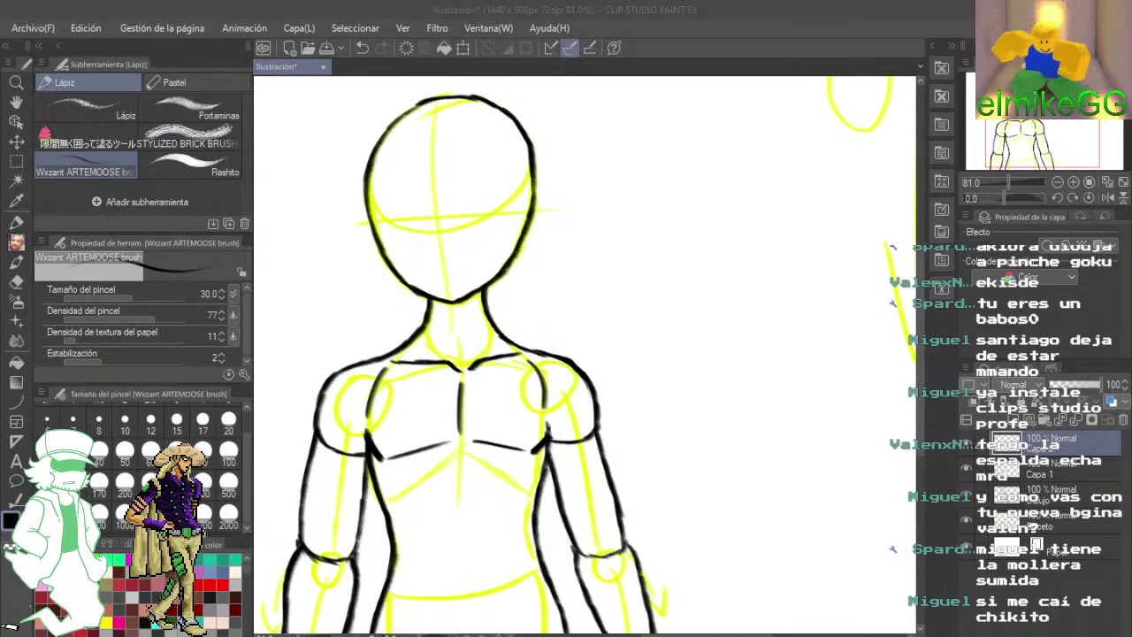
pyautogui.scroll(-1, 667, 403)
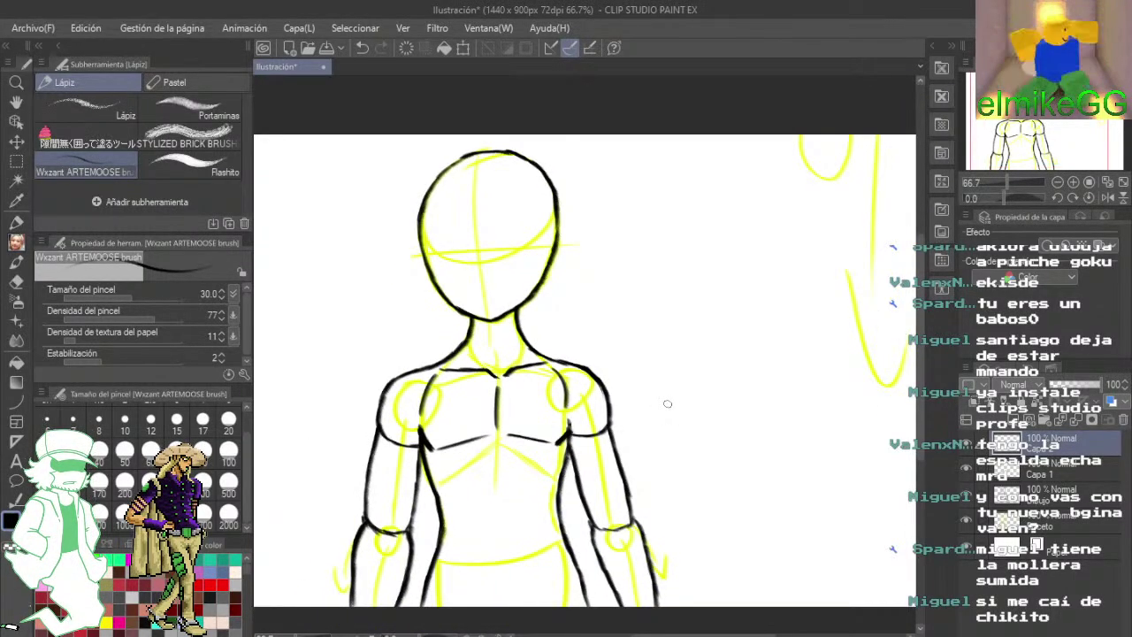
pyautogui.moveTo(762, 486); pyautogui.dragTo(685, 429)
pyautogui.hotkey('ctrl', 'v')
pyautogui.scroll(-1, 685, 428)
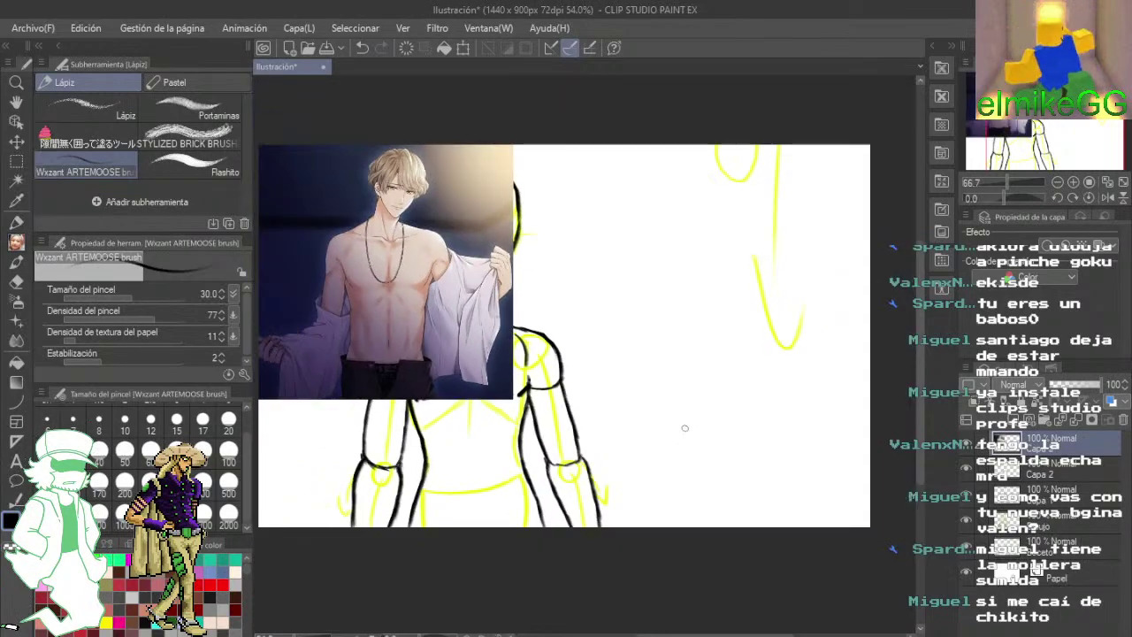
pyautogui.click(458, 48)
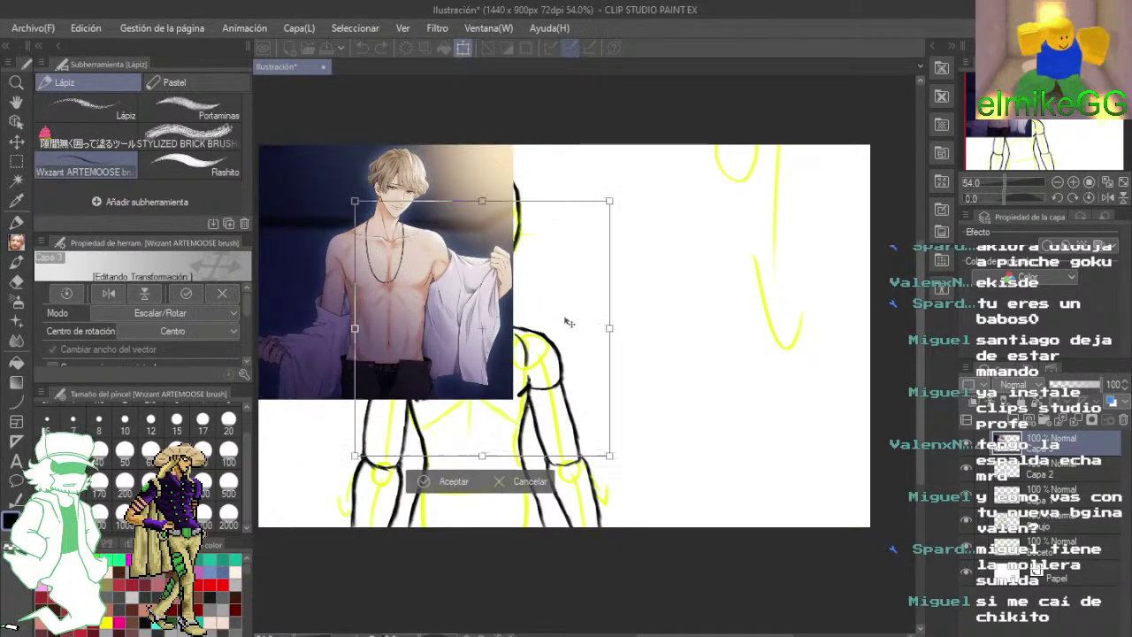
pyautogui.moveTo(565, 321); pyautogui.dragTo(820, 385)
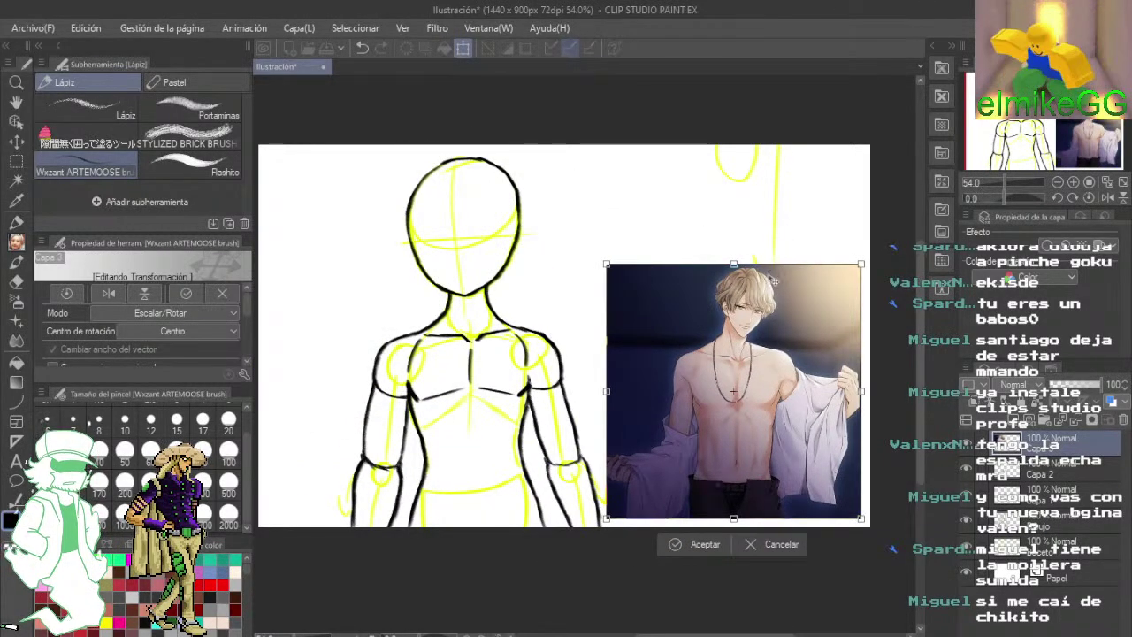
pyautogui.click(701, 542)
# - Circle the two slanted shadows at the top of the reference character's abdomen with black pencil ovals
pyautogui.scroll(1, 728, 409)
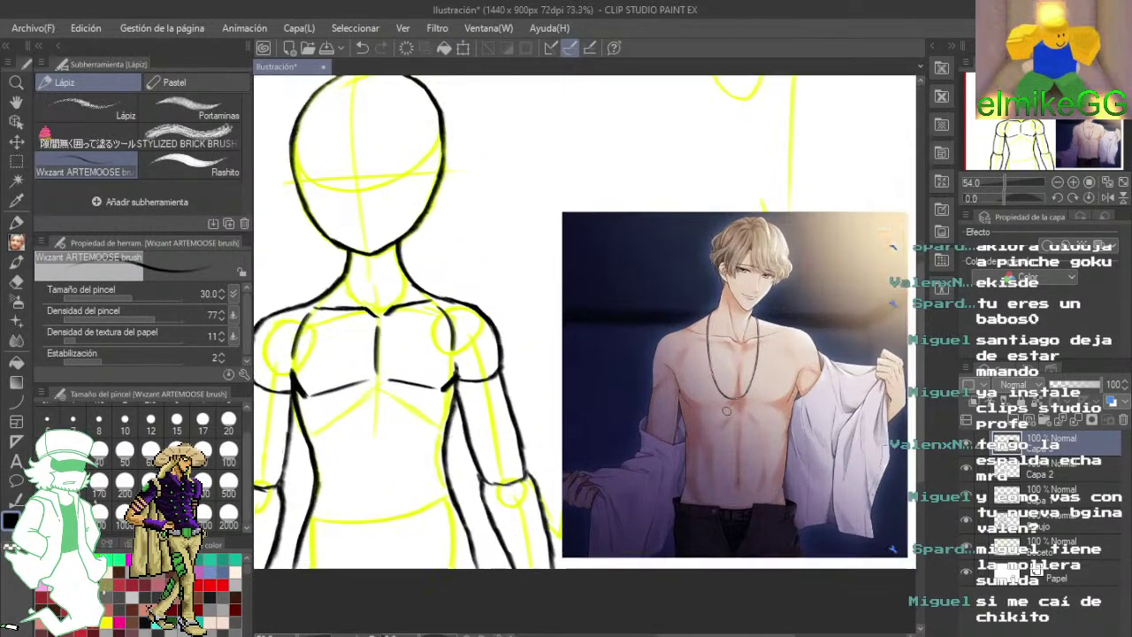
pyautogui.scroll(2, 727, 410)
pyautogui.moveTo(726, 411); pyautogui.dragTo(967, 376)
pyautogui.moveTo(343, 202); pyautogui.dragTo(576, 342)
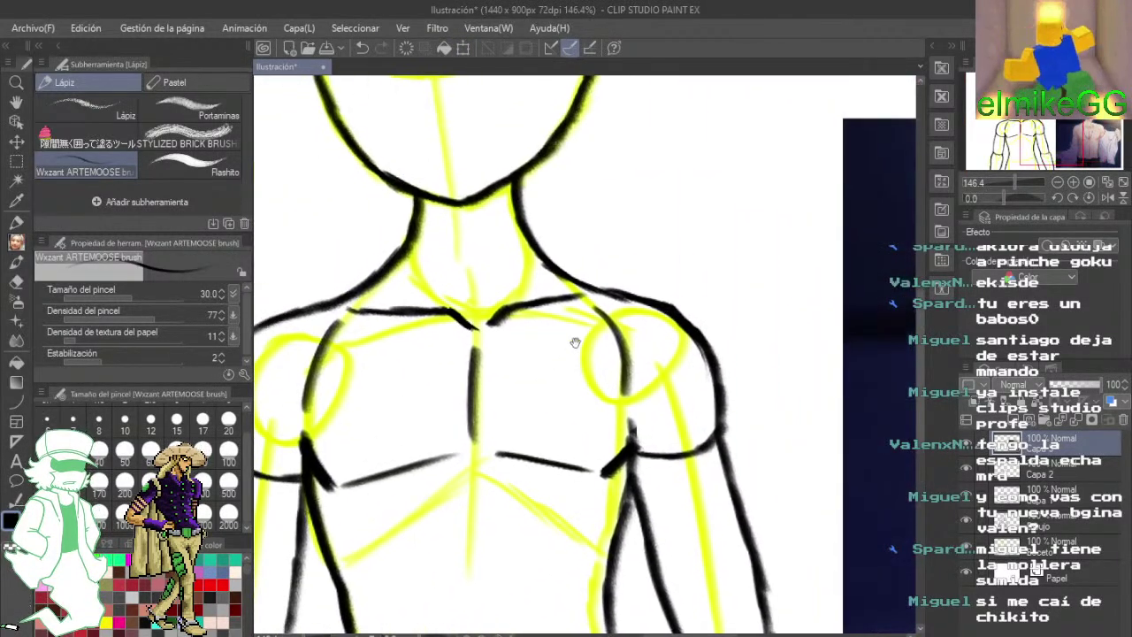
pyautogui.moveTo(577, 395); pyautogui.dragTo(448, 133)
pyautogui.moveTo(698, 386); pyautogui.dragTo(478, 315)
pyautogui.moveTo(739, 290); pyautogui.dragTo(518, 344)
pyautogui.scroll(1, 552, 303)
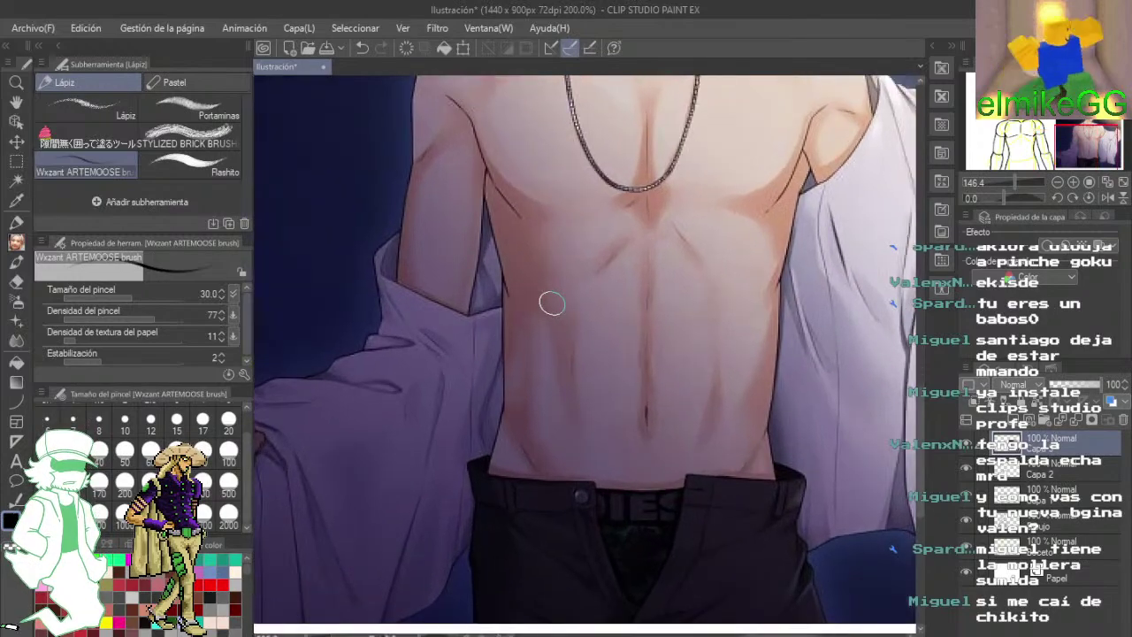
pyautogui.scroll(1, 552, 303)
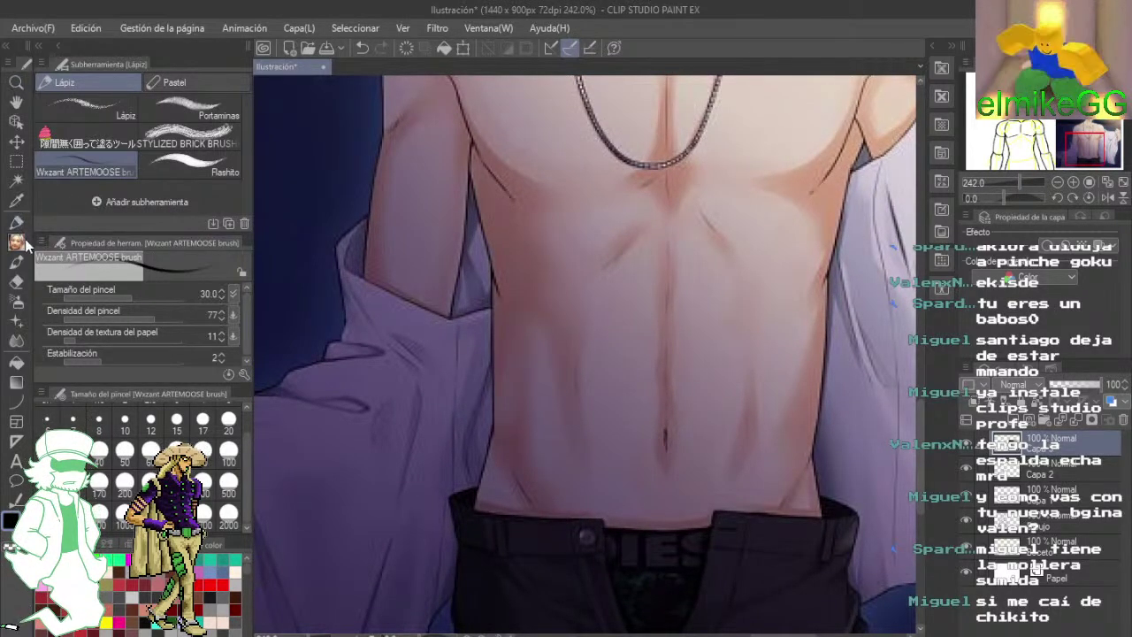
pyautogui.moveTo(659, 228); pyautogui.dragTo(597, 235)
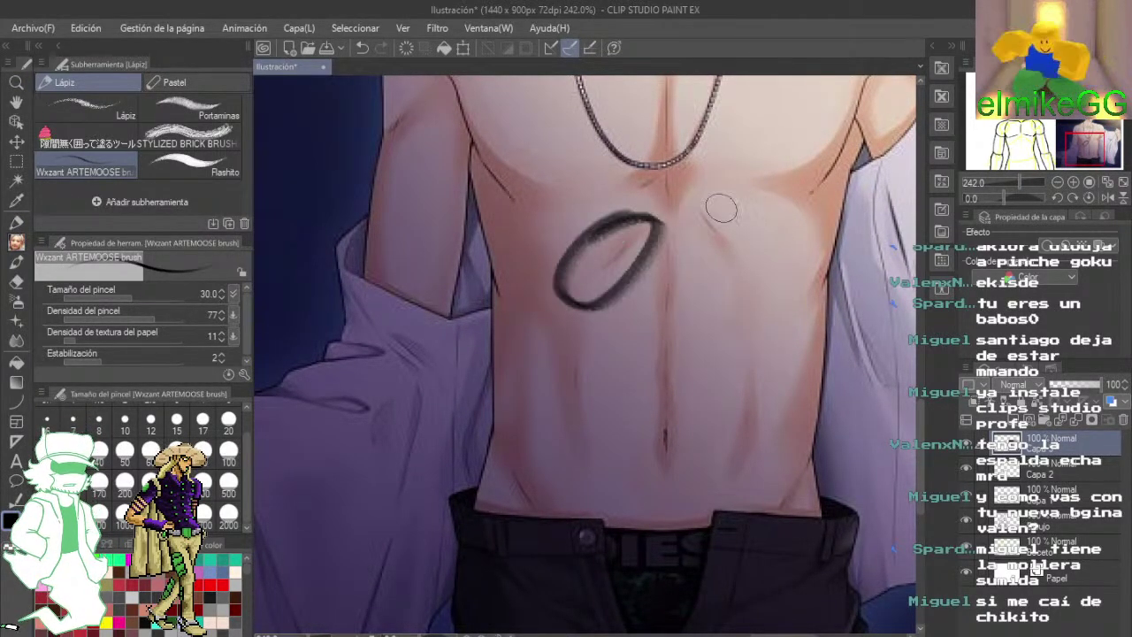
pyautogui.moveTo(721, 207); pyautogui.dragTo(698, 218)
# - Circle the reference character's vertical abdominal line with a long narrow oval reaching down past the navel to just above the waistband
pyautogui.moveTo(658, 276); pyautogui.dragTo(661, 438)
pyautogui.moveTo(665, 480); pyautogui.dragTo(640, 290)
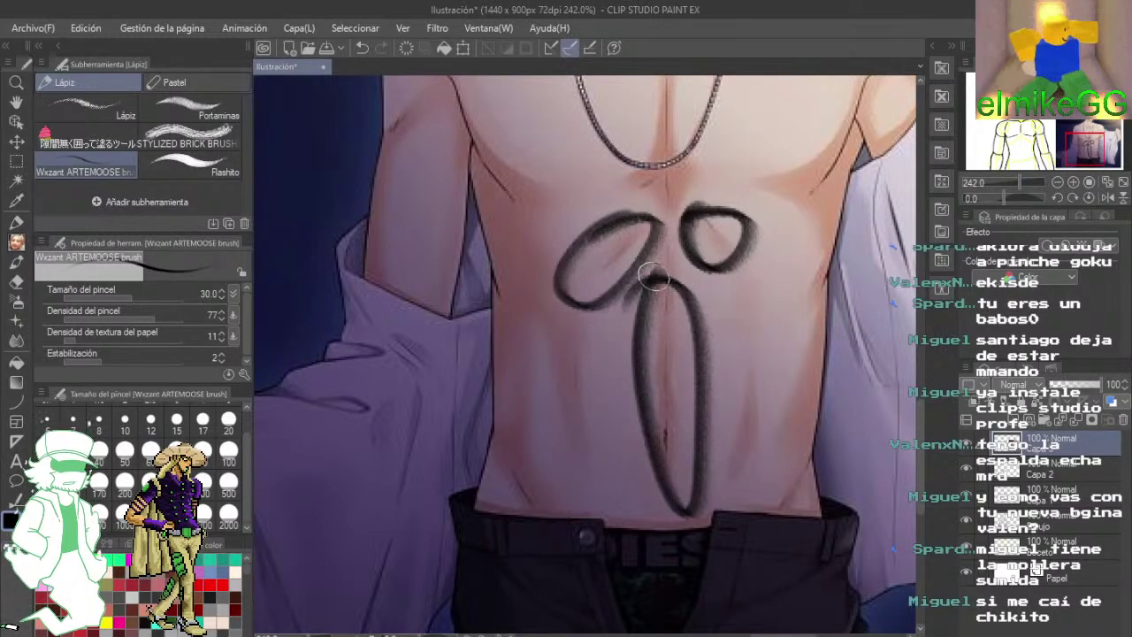
pyautogui.moveTo(672, 469); pyautogui.dragTo(685, 509)
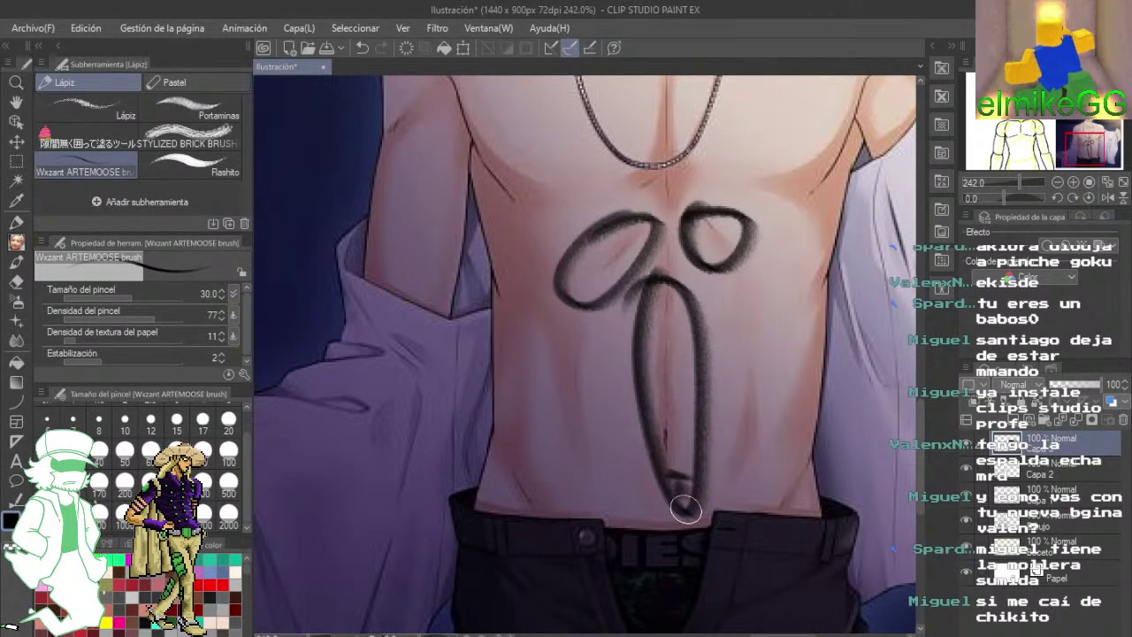
# - Undo the last mark at the lower end of the long oval and compare the figure's blank abdomen with the reference's circled abdominal shadows
pyautogui.click(365, 49)
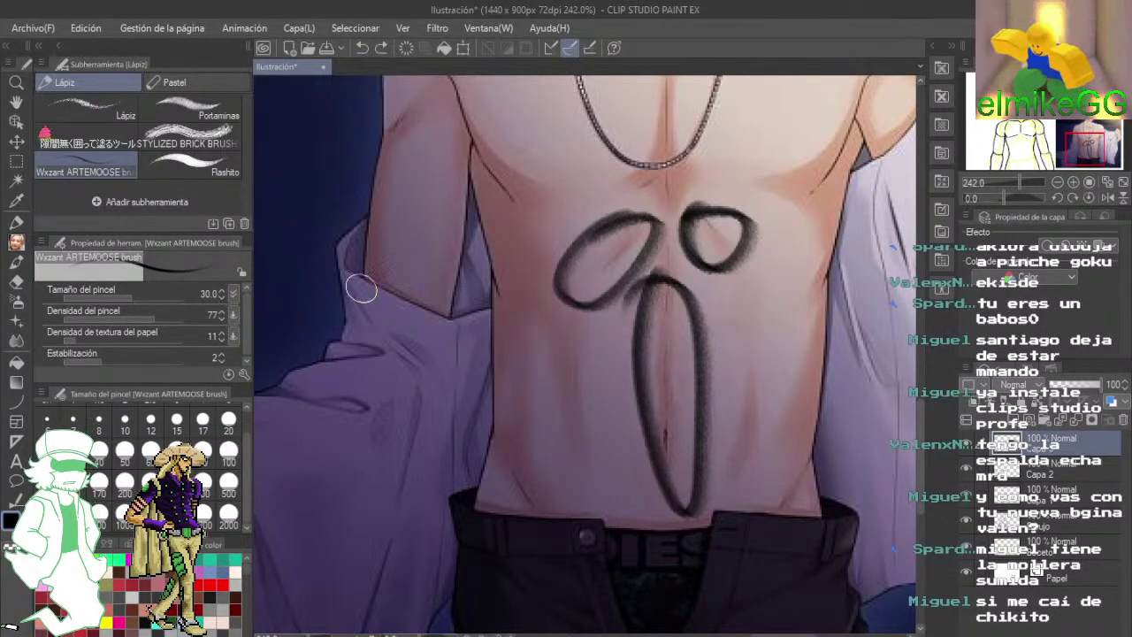
pyautogui.moveTo(263, 288); pyautogui.dragTo(521, 351)
pyautogui.moveTo(266, 372); pyautogui.dragTo(740, 273)
pyautogui.moveTo(359, 341)
pyautogui.mouseDown()
pyautogui.moveTo(586, 243)
pyautogui.moveTo(710, 363)
pyautogui.moveTo(651, 343)
pyautogui.mouseUp()
pyautogui.moveTo(758, 299); pyautogui.dragTo(592, 321)
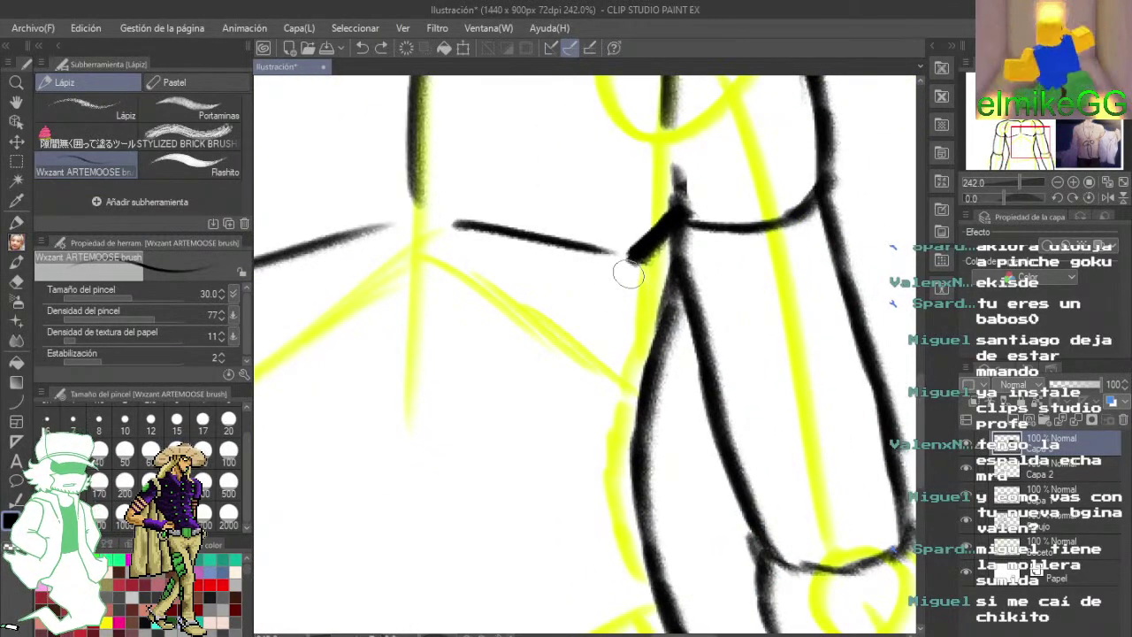
pyautogui.scroll(-10, 629, 274)
pyautogui.moveTo(679, 332); pyautogui.dragTo(368, 257)
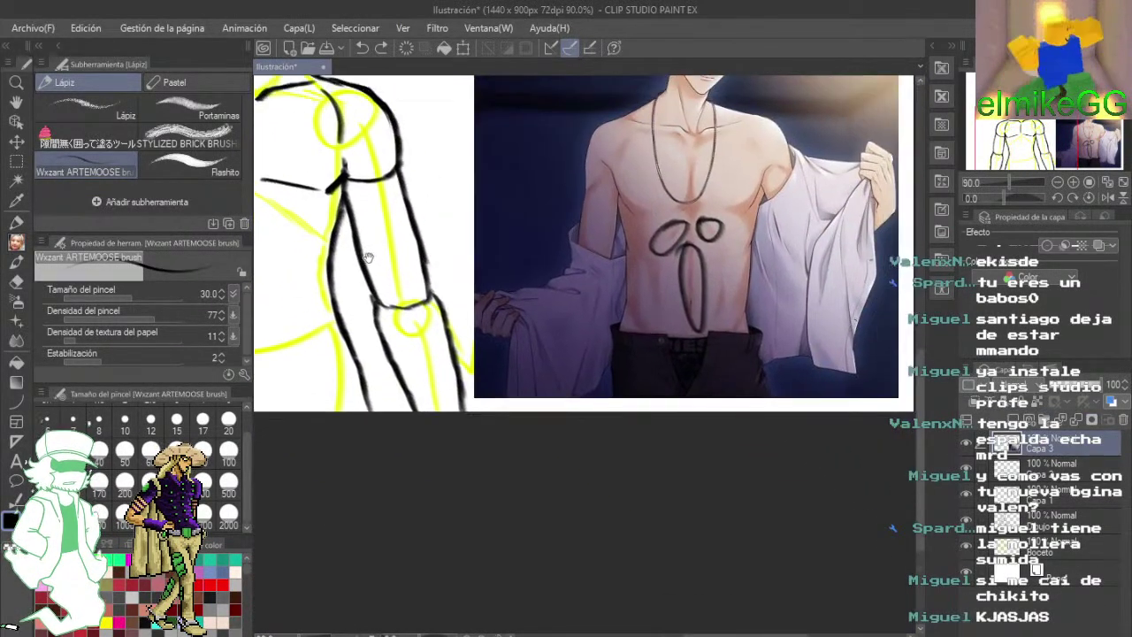
pyautogui.scroll(7, 725, 234)
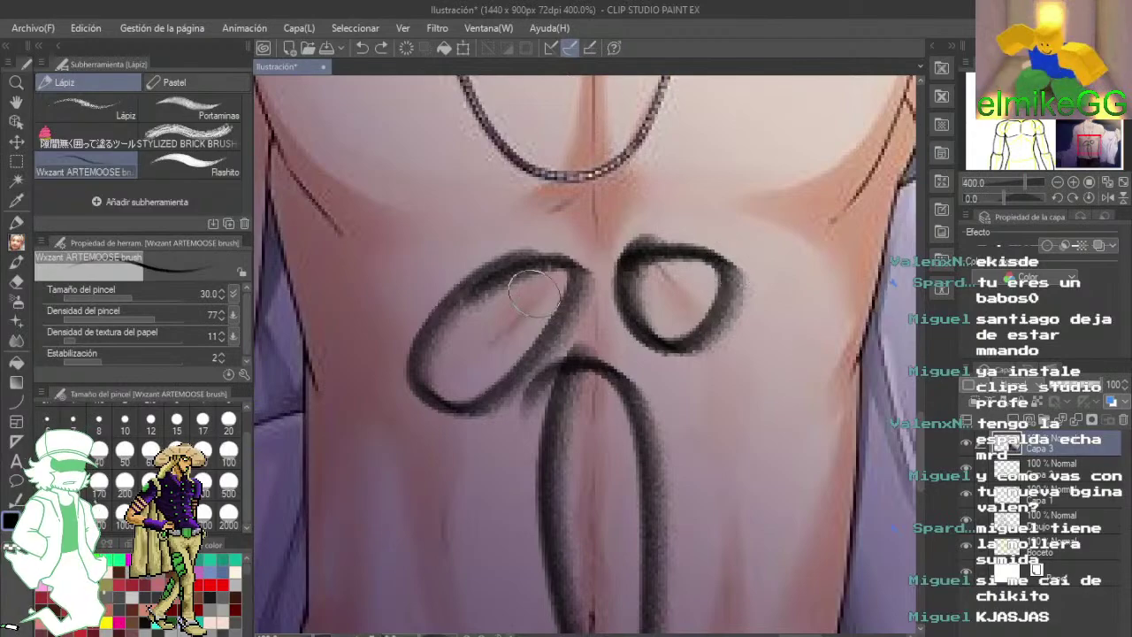
pyautogui.moveTo(507, 297); pyautogui.dragTo(869, 311)
pyautogui.moveTo(687, 316); pyautogui.dragTo(909, 340)
pyautogui.moveTo(507, 404)
pyautogui.mouseDown()
pyautogui.moveTo(556, 360)
pyautogui.moveTo(266, 319)
pyautogui.mouseUp()
pyautogui.moveTo(769, 344); pyautogui.dragTo(250, 275)
pyautogui.moveTo(496, 503)
pyautogui.mouseDown()
pyautogui.moveTo(588, 507)
pyautogui.moveTo(538, 596)
pyautogui.mouseUp()
pyautogui.moveTo(495, 256); pyautogui.dragTo(580, 451)
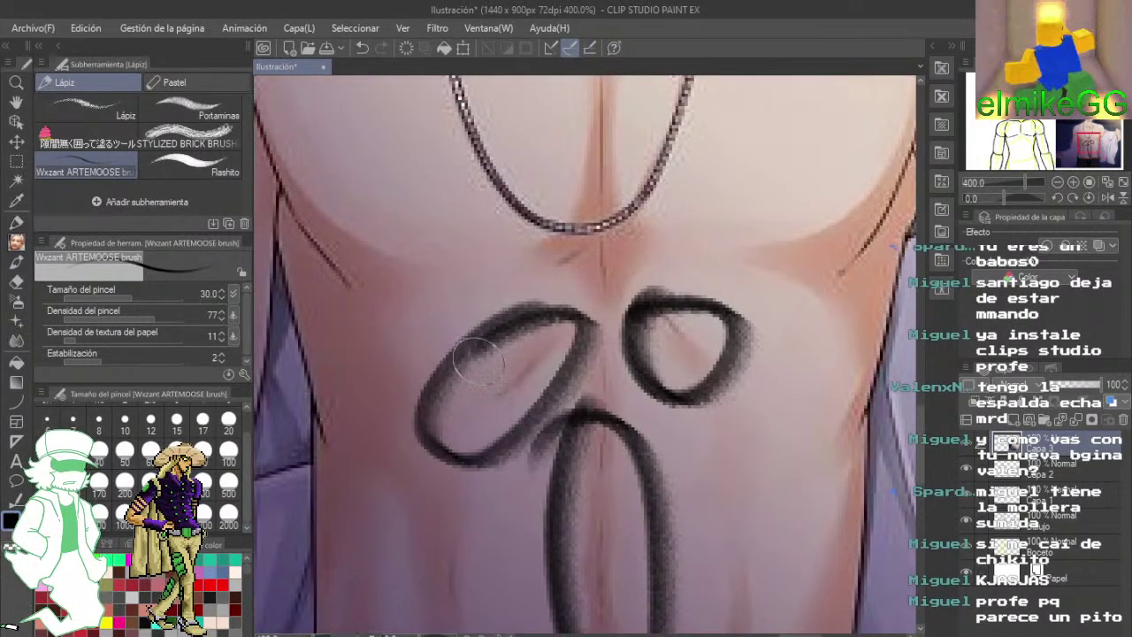
# - Add short black lash-like strokes around the two small ovals on the reference character's abdomen
pyautogui.moveTo(464, 391); pyautogui.dragTo(414, 323)
pyautogui.moveTo(486, 345); pyautogui.dragTo(476, 256)
pyautogui.moveTo(518, 329); pyautogui.dragTo(520, 251)
pyautogui.moveTo(684, 303); pyautogui.dragTo(695, 274)
pyautogui.moveTo(705, 331); pyautogui.dragTo(742, 294)
pyautogui.moveTo(701, 335); pyautogui.dragTo(798, 356)
pyautogui.scroll(-5, 815, 415)
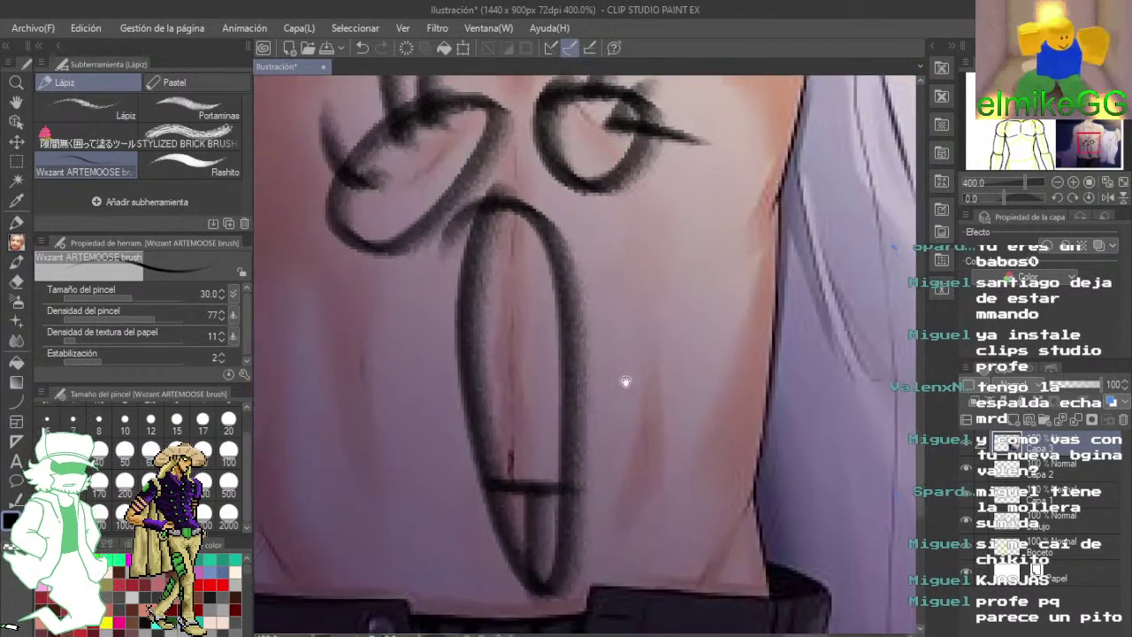
# - Check the Capa 3 and Capa 2 layers by toggling their visibility, and make Capa 2 the active layer for the figure
pyautogui.moveTo(417, 571); pyautogui.dragTo(849, 614)
pyautogui.moveTo(319, 429); pyautogui.dragTo(778, 504)
pyautogui.moveTo(482, 389); pyautogui.dragTo(746, 439)
pyautogui.scroll(-8, 697, 449)
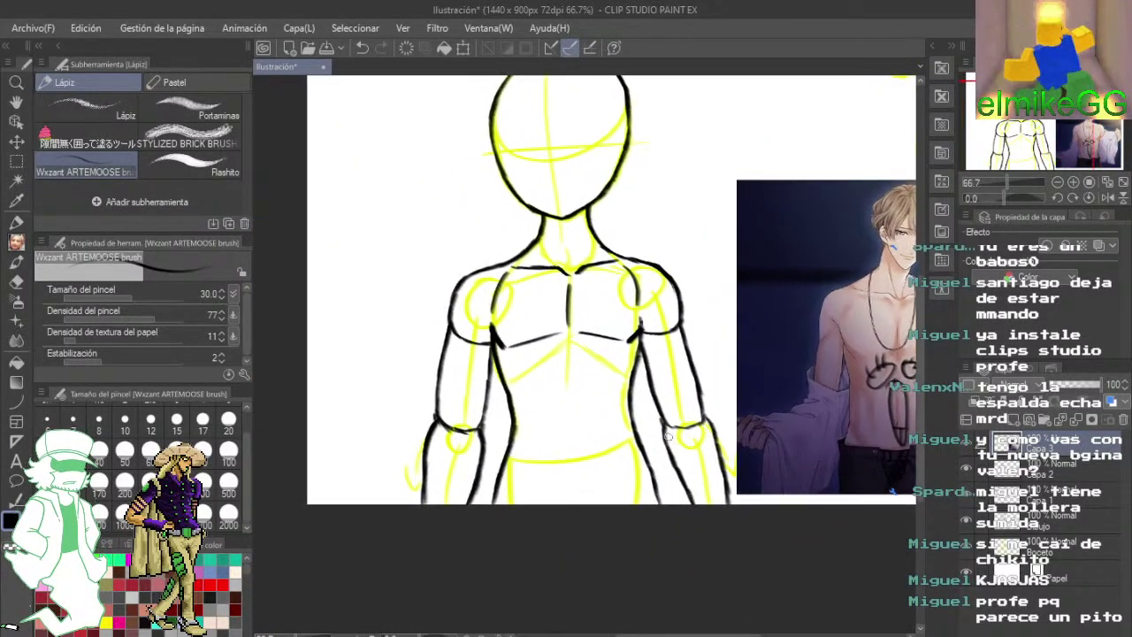
pyautogui.scroll(3, 517, 412)
pyautogui.scroll(6, 577, 392)
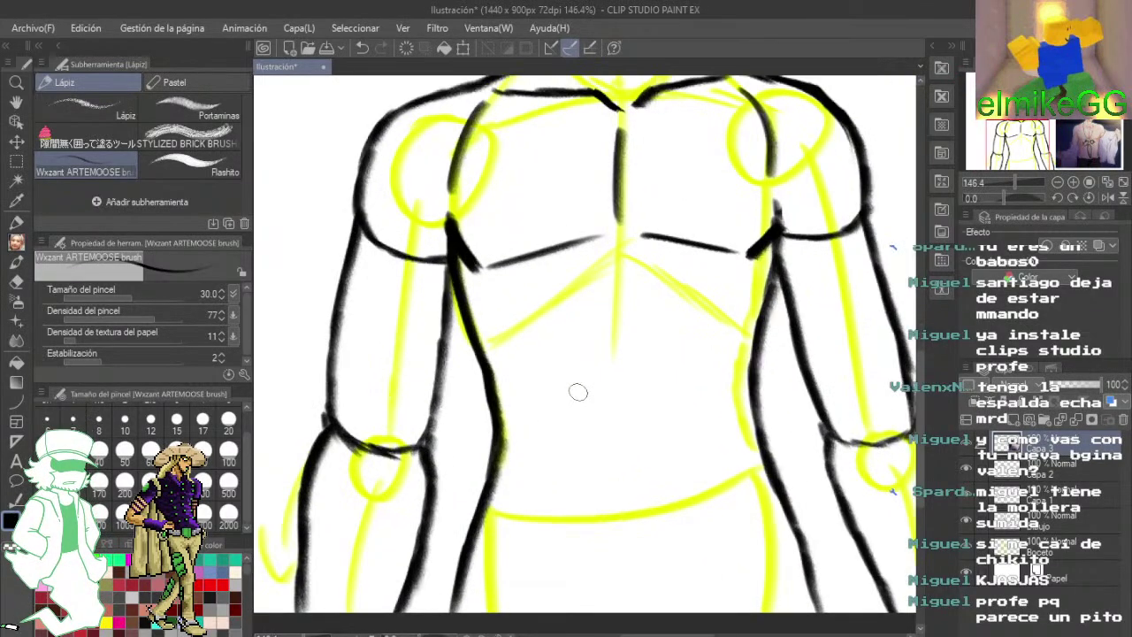
pyautogui.moveTo(578, 384); pyautogui.dragTo(583, 391)
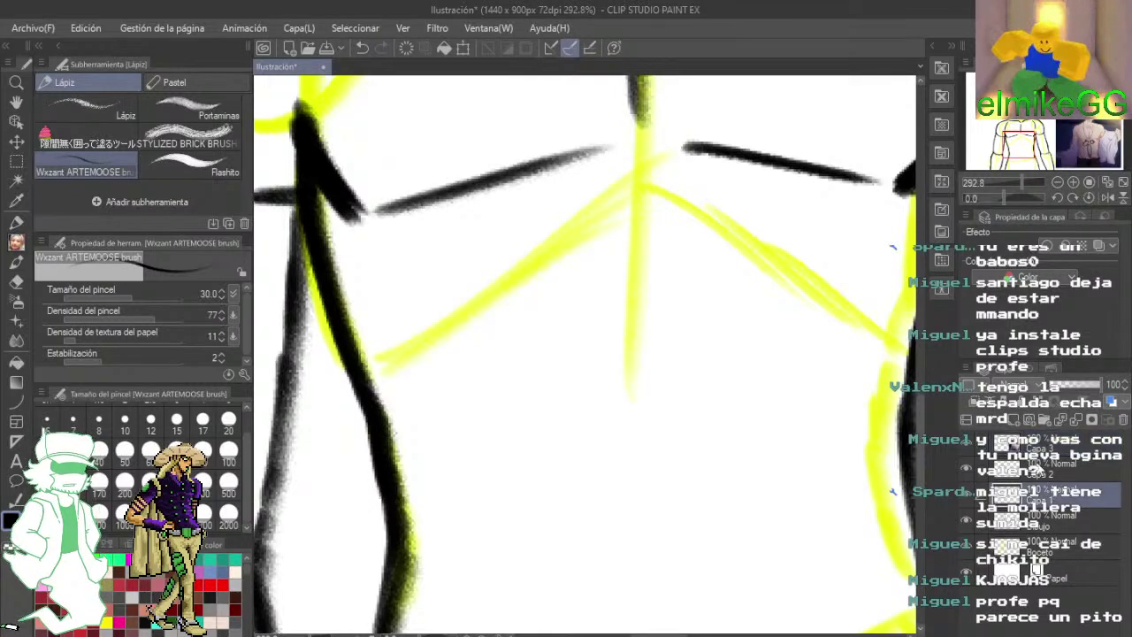
pyautogui.click(969, 443)
pyautogui.click(967, 469)
pyautogui.click(966, 469)
pyautogui.click(1025, 493)
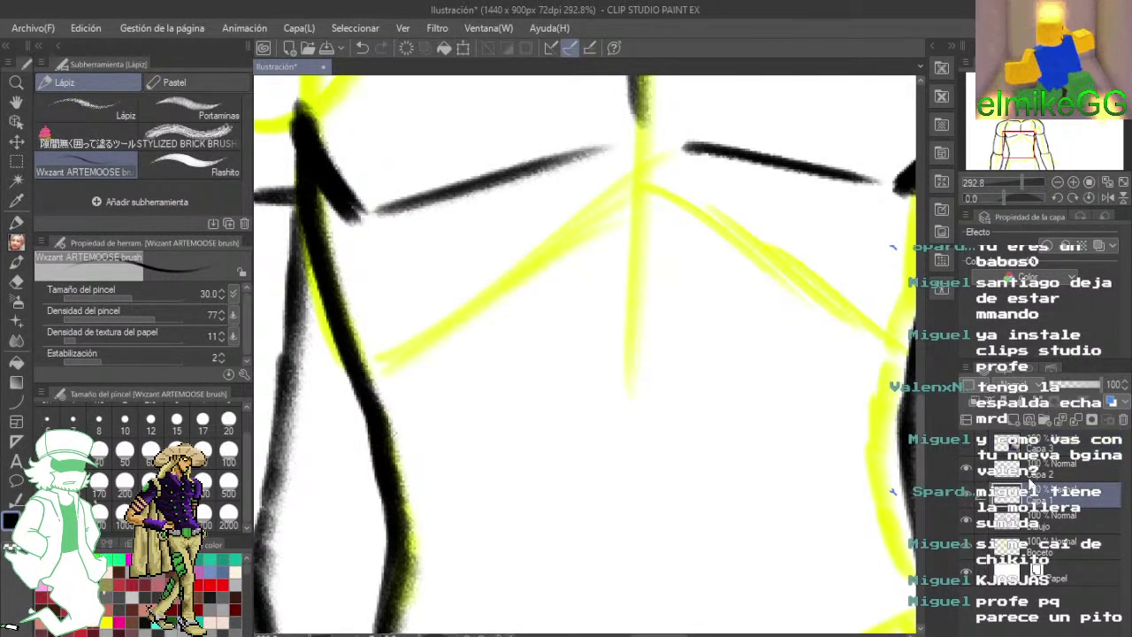
pyautogui.click(1031, 477)
pyautogui.moveTo(676, 415); pyautogui.dragTo(633, 466)
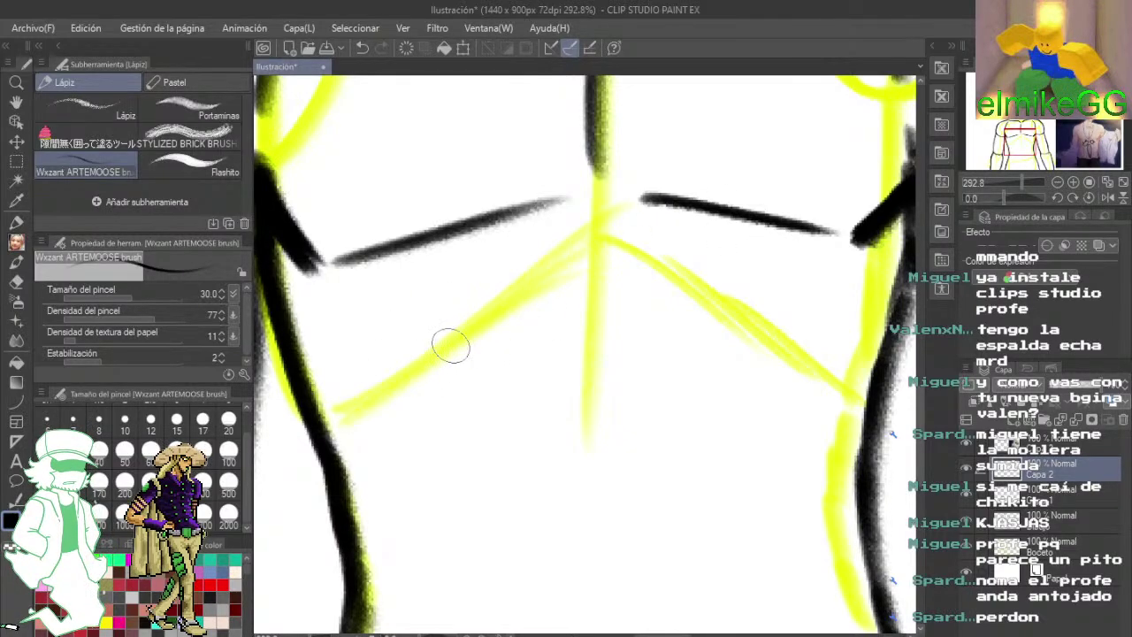
# - Try curved black strokes below the figure's chest lines along the yellow rib guides, then undo them
pyautogui.moveTo(367, 360)
pyautogui.mouseDown()
pyautogui.moveTo(447, 309)
pyautogui.moveTo(537, 281)
pyautogui.mouseUp()
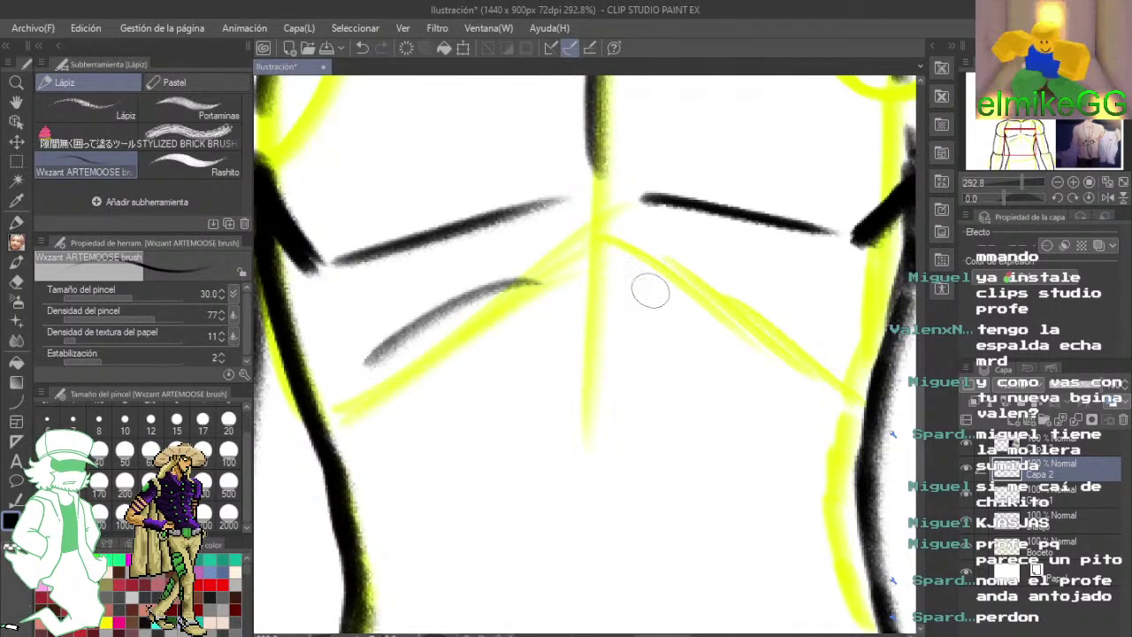
pyautogui.moveTo(674, 268)
pyautogui.mouseDown()
pyautogui.moveTo(746, 285)
pyautogui.moveTo(795, 334)
pyautogui.mouseUp()
pyautogui.moveTo(747, 361); pyautogui.dragTo(720, 265)
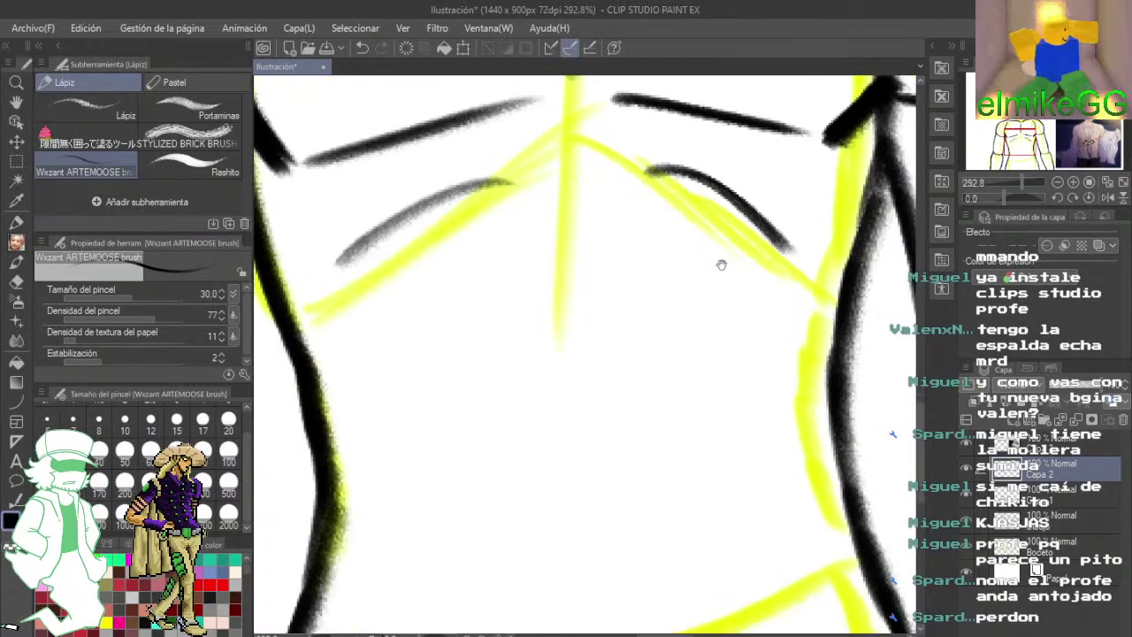
pyautogui.moveTo(793, 245); pyautogui.dragTo(705, 301)
pyautogui.moveTo(817, 272); pyautogui.dragTo(703, 316)
pyautogui.moveTo(841, 332)
pyautogui.mouseDown()
pyautogui.moveTo(751, 282)
pyautogui.moveTo(769, 310)
pyautogui.moveTo(725, 267)
pyautogui.mouseUp()
pyautogui.click(362, 47)
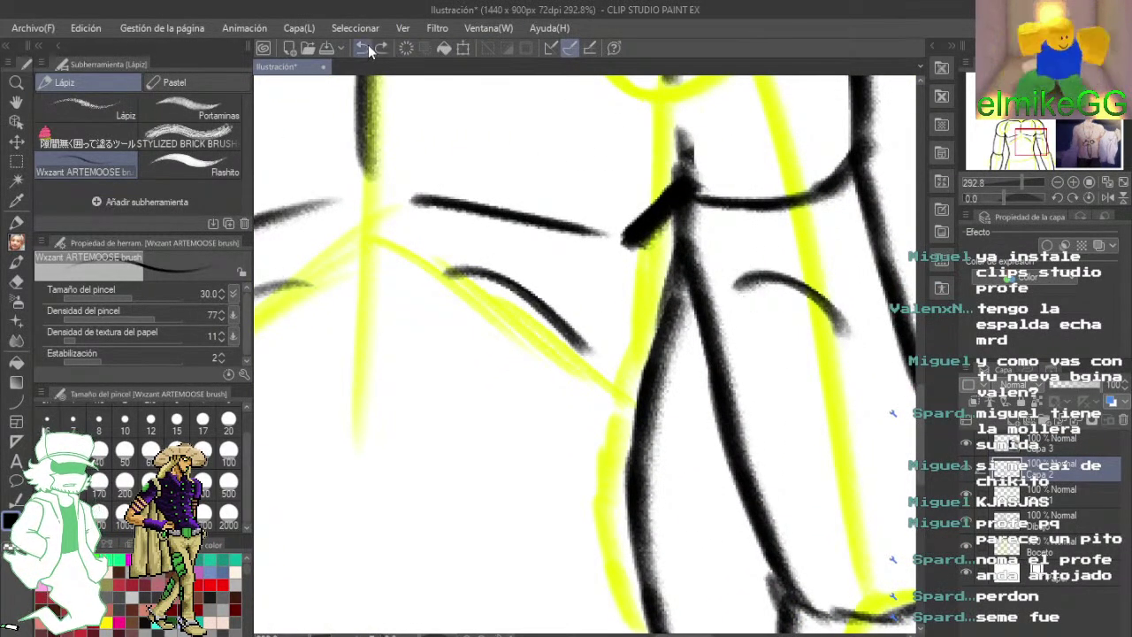
pyautogui.click(362, 48)
pyautogui.moveTo(407, 258)
pyautogui.mouseDown()
pyautogui.moveTo(562, 271)
pyautogui.moveTo(718, 367)
pyautogui.mouseUp()
pyautogui.click(362, 48)
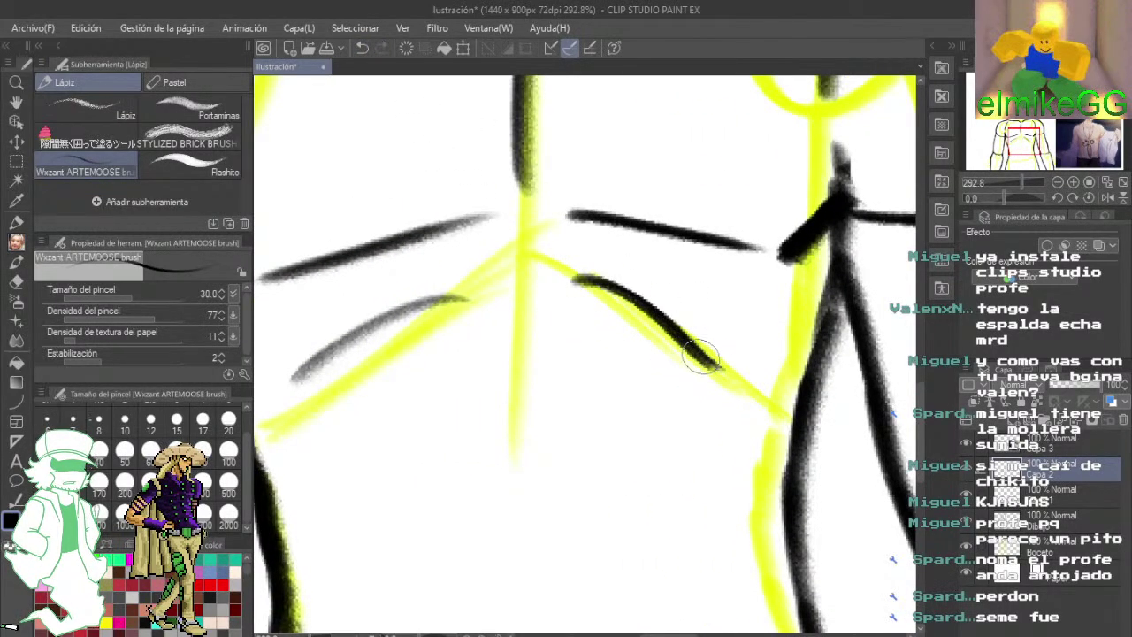
pyautogui.click(364, 51)
pyautogui.click(364, 52)
# - Draw one slanted black curve along the yellow rib guide on each side of the figure's centre line, below the chest
pyautogui.moveTo(440, 275); pyautogui.dragTo(571, 293)
pyautogui.moveTo(433, 407)
pyautogui.mouseDown()
pyautogui.moveTo(600, 324)
pyautogui.moveTo(466, 398)
pyautogui.mouseUp()
pyautogui.click(363, 47)
pyautogui.moveTo(640, 396); pyautogui.dragTo(510, 377)
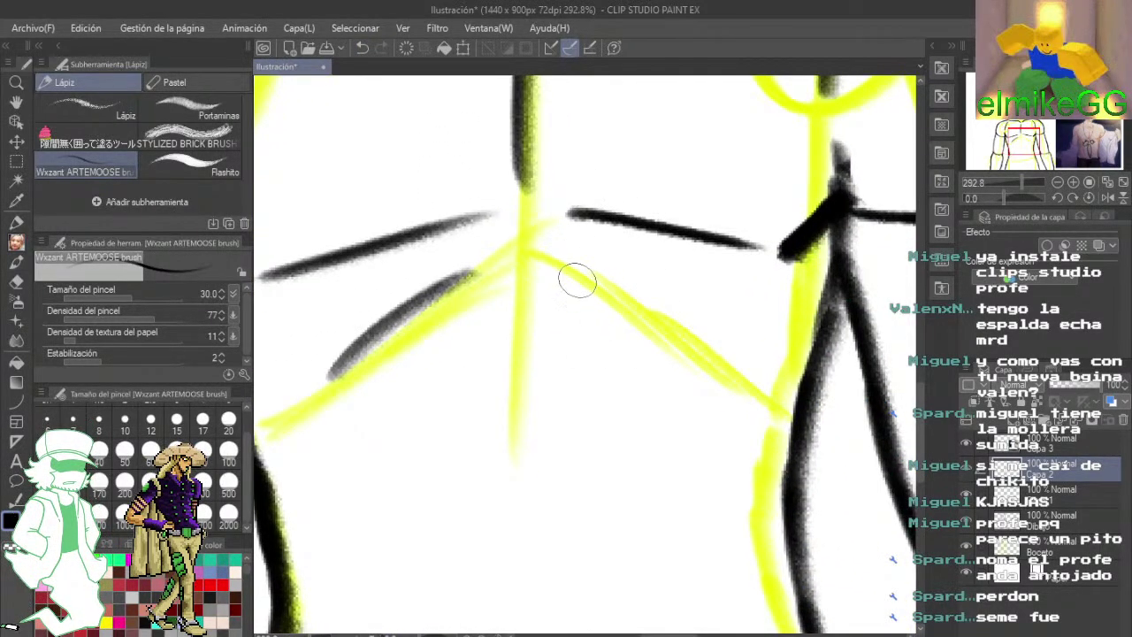
pyautogui.moveTo(573, 271); pyautogui.dragTo(718, 366)
pyautogui.moveTo(664, 320); pyautogui.dragTo(741, 362)
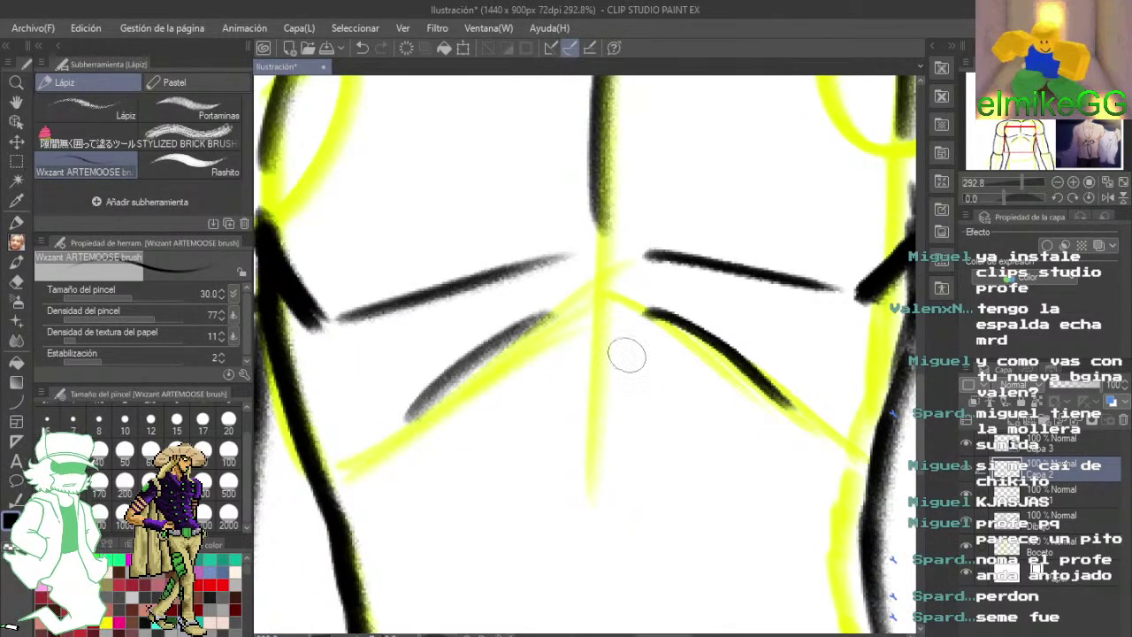
# - Try marking the meeting point of the rib guides with a short stroke and an X, then undo the marks
pyautogui.moveTo(656, 328); pyautogui.dragTo(637, 287)
pyautogui.moveTo(585, 250); pyautogui.dragTo(572, 281)
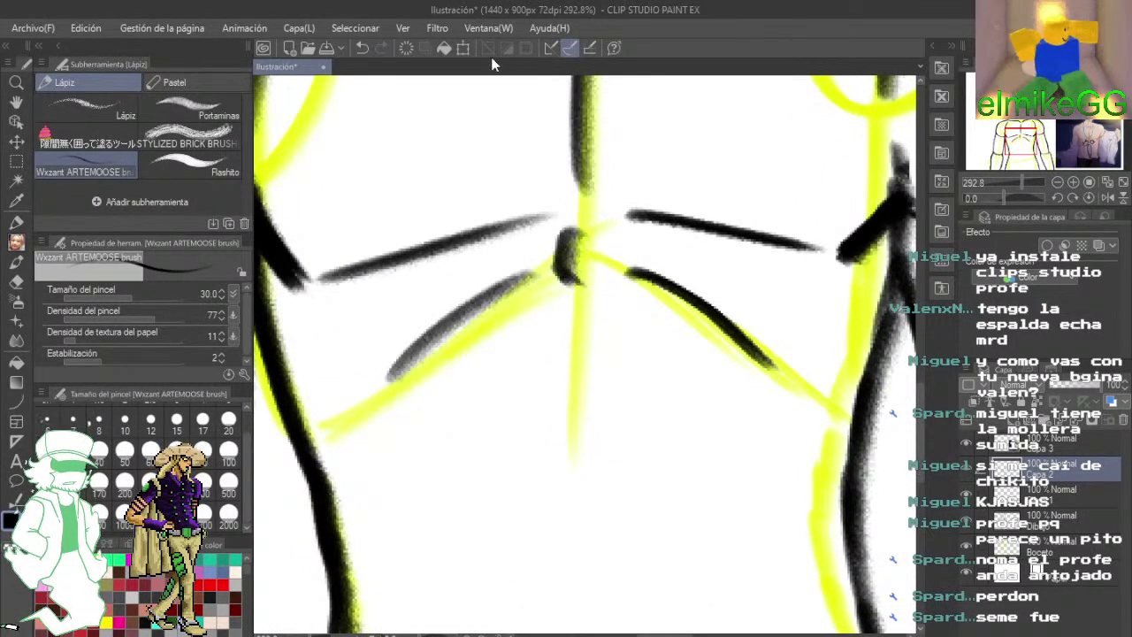
pyautogui.click(363, 48)
pyautogui.moveTo(545, 228); pyautogui.dragTo(580, 272)
pyautogui.moveTo(604, 223); pyautogui.dragTo(559, 279)
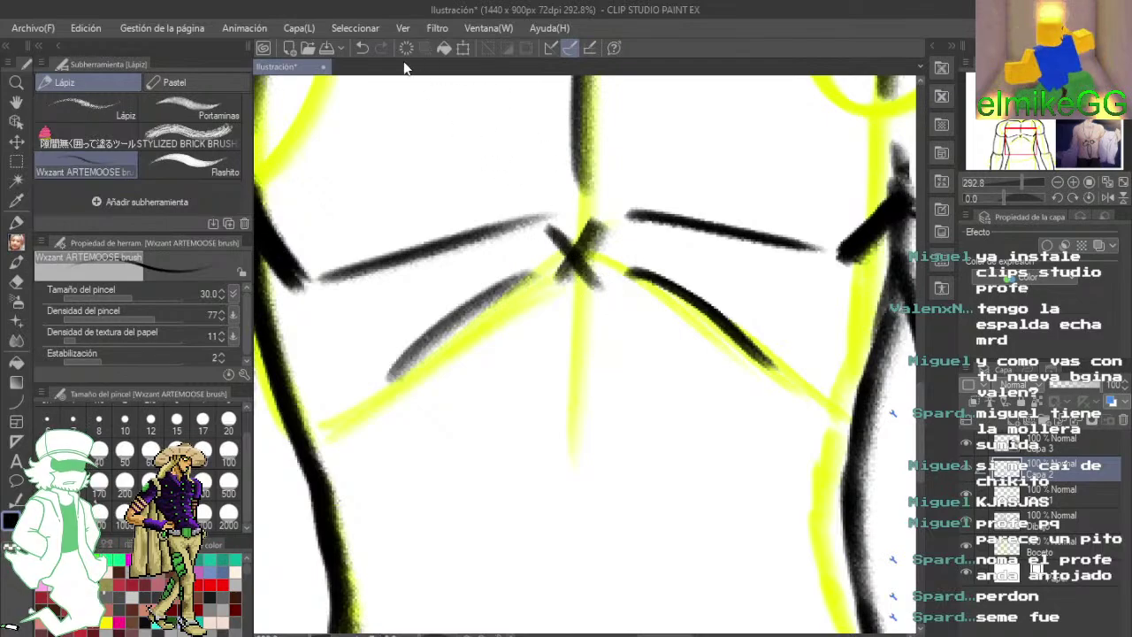
pyautogui.click(363, 48)
pyautogui.click(363, 48)
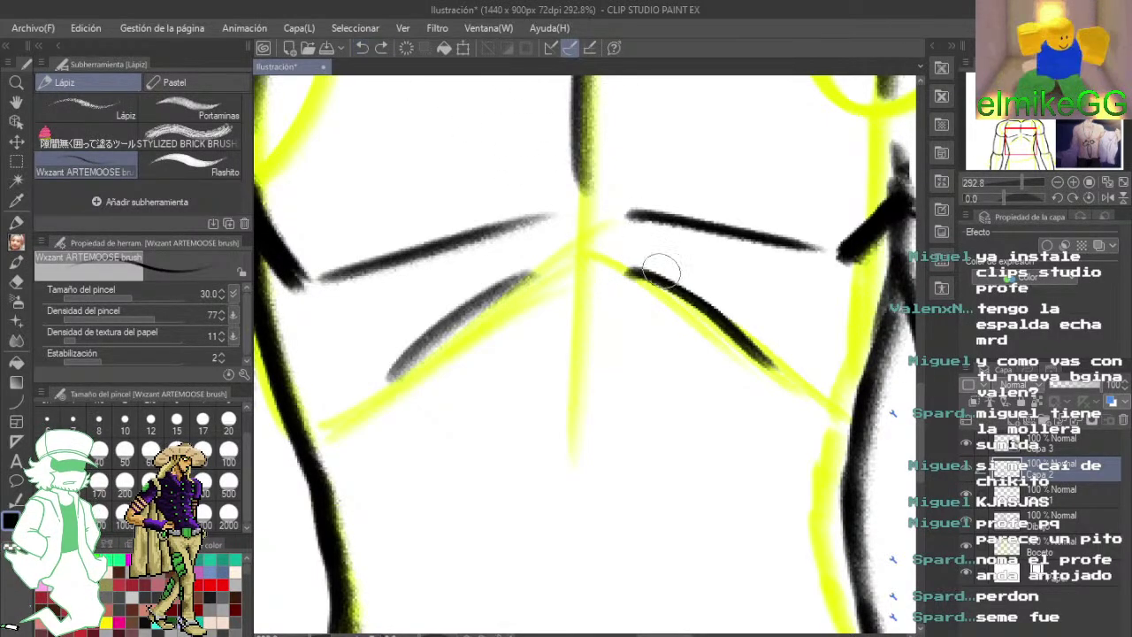
# - On layer Capa 3, draw a long curved black stroke down each side of the reference character's abdomen, starting from the small ovals
pyautogui.moveTo(618, 323)
pyautogui.mouseDown()
pyautogui.moveTo(594, 255)
pyautogui.moveTo(645, 238)
pyautogui.moveTo(632, 227)
pyautogui.moveTo(560, 231)
pyautogui.moveTo(557, 157)
pyautogui.mouseUp()
pyautogui.moveTo(565, 229)
pyautogui.mouseDown()
pyautogui.moveTo(553, 419)
pyautogui.moveTo(550, 401)
pyautogui.mouseUp()
pyautogui.moveTo(666, 404)
pyautogui.mouseDown()
pyautogui.moveTo(381, 327)
pyautogui.moveTo(256, 307)
pyautogui.mouseUp()
pyautogui.moveTo(862, 426)
pyautogui.mouseDown()
pyautogui.moveTo(675, 407)
pyautogui.moveTo(445, 296)
pyautogui.mouseUp()
pyautogui.moveTo(637, 495); pyautogui.dragTo(350, 290)
pyautogui.moveTo(495, 264); pyautogui.dragTo(420, 450)
pyautogui.moveTo(696, 339); pyautogui.dragTo(504, 345)
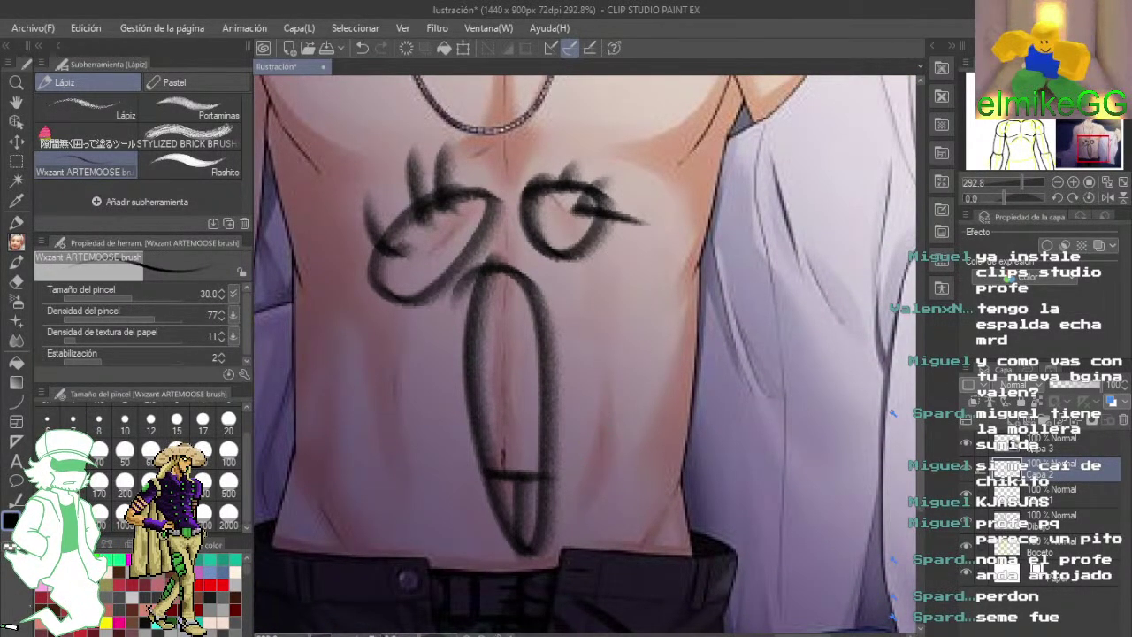
pyautogui.moveTo(548, 190)
pyautogui.mouseDown()
pyautogui.moveTo(607, 253)
pyautogui.moveTo(608, 487)
pyautogui.mouseUp()
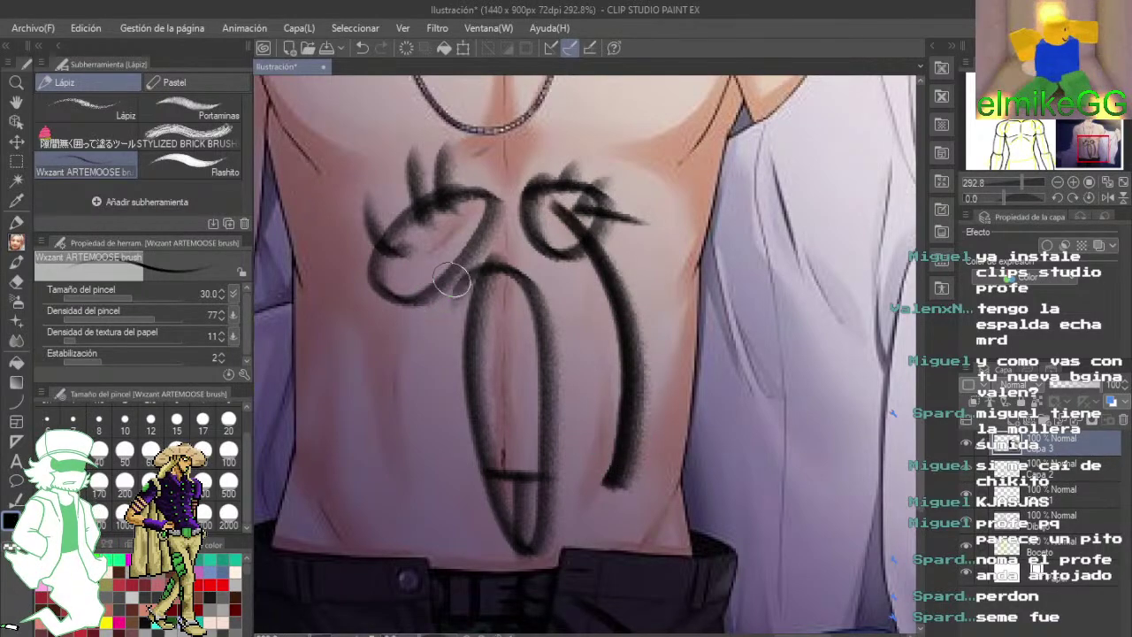
pyautogui.moveTo(478, 221)
pyautogui.mouseDown()
pyautogui.moveTo(392, 331)
pyautogui.moveTo(426, 472)
pyautogui.mouseUp()
# - Draw black strokes down both sides of the reference's abdominal midline and add short marks inside the long oval
pyautogui.moveTo(505, 225); pyautogui.dragTo(483, 501)
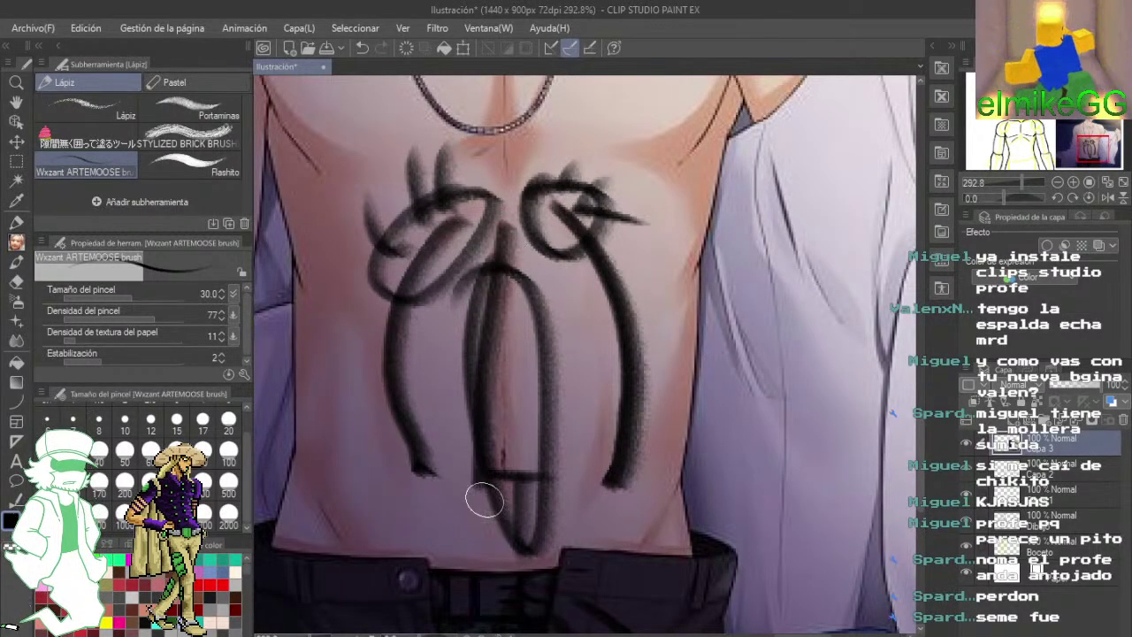
pyautogui.moveTo(434, 394); pyautogui.dragTo(586, 458)
pyautogui.moveTo(343, 376)
pyautogui.mouseDown()
pyautogui.moveTo(533, 341)
pyautogui.moveTo(415, 326)
pyautogui.moveTo(308, 361)
pyautogui.mouseUp()
pyautogui.moveTo(522, 268)
pyautogui.mouseDown()
pyautogui.moveTo(518, 533)
pyautogui.moveTo(488, 529)
pyautogui.mouseUp()
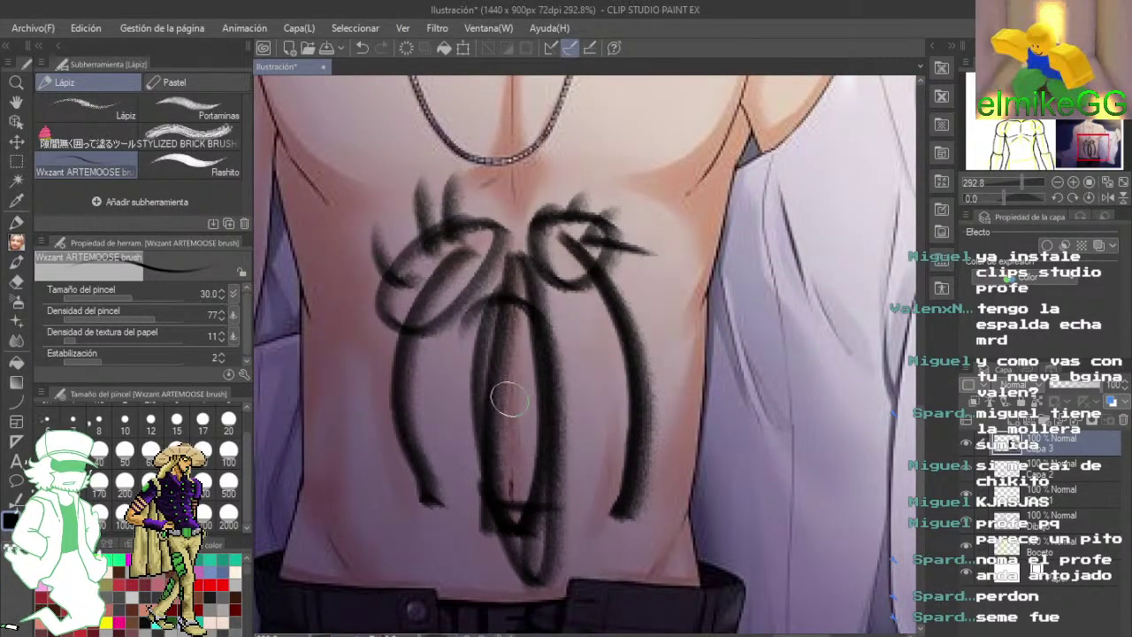
pyautogui.moveTo(509, 327); pyautogui.dragTo(519, 334)
pyautogui.moveTo(511, 388); pyautogui.dragTo(513, 446)
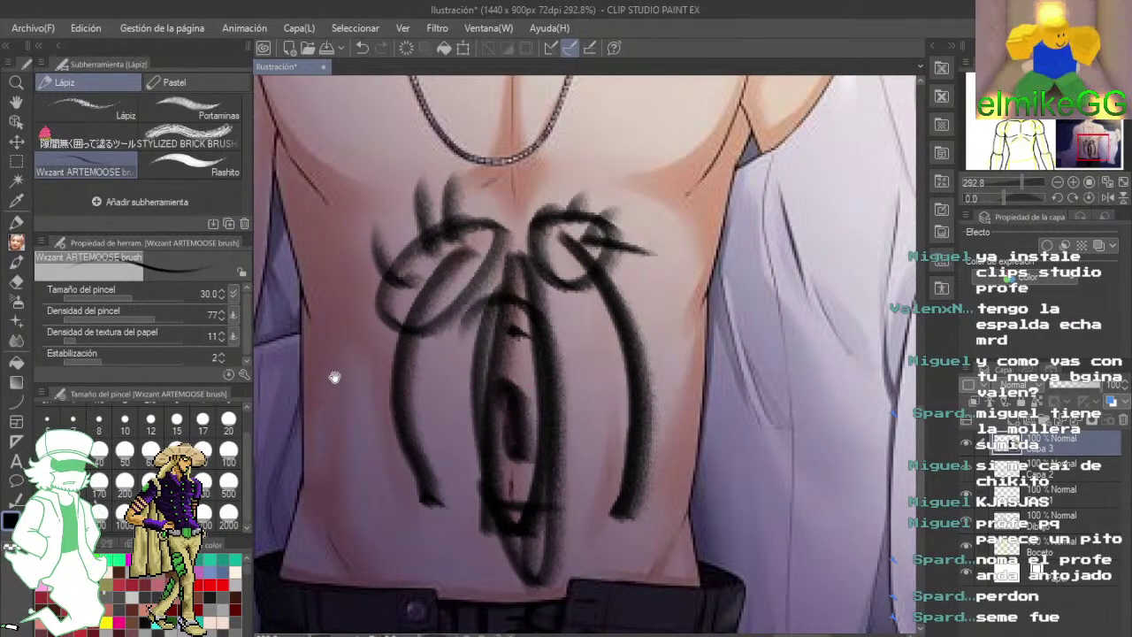
# - Compare the marked abdominal lines on the reference with the figure's empty abdomen below the rib curves
pyautogui.moveTo(334, 376); pyautogui.dragTo(752, 340)
pyautogui.moveTo(291, 374); pyautogui.dragTo(654, 323)
pyautogui.moveTo(301, 327); pyautogui.dragTo(566, 265)
pyautogui.moveTo(384, 327)
pyautogui.mouseDown()
pyautogui.moveTo(521, 291)
pyautogui.moveTo(690, 290)
pyautogui.moveTo(421, 439)
pyautogui.mouseUp()
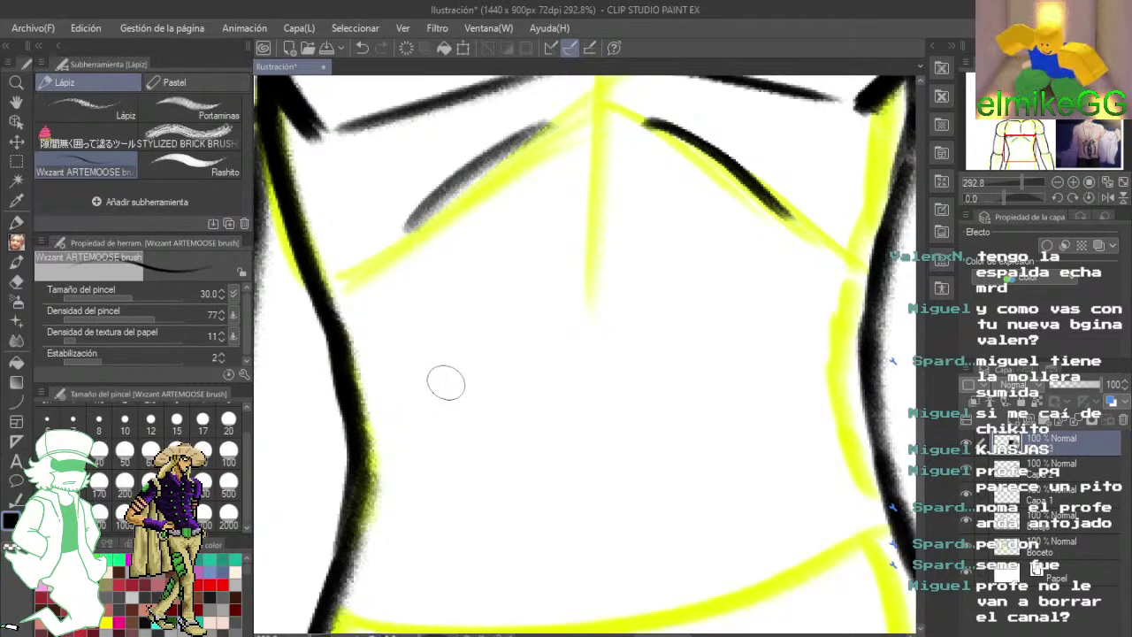
pyautogui.moveTo(776, 342)
pyautogui.mouseDown()
pyautogui.moveTo(463, 316)
pyautogui.moveTo(252, 353)
pyautogui.mouseUp()
pyautogui.moveTo(610, 323); pyautogui.dragTo(265, 345)
pyautogui.moveTo(593, 340); pyautogui.dragTo(298, 348)
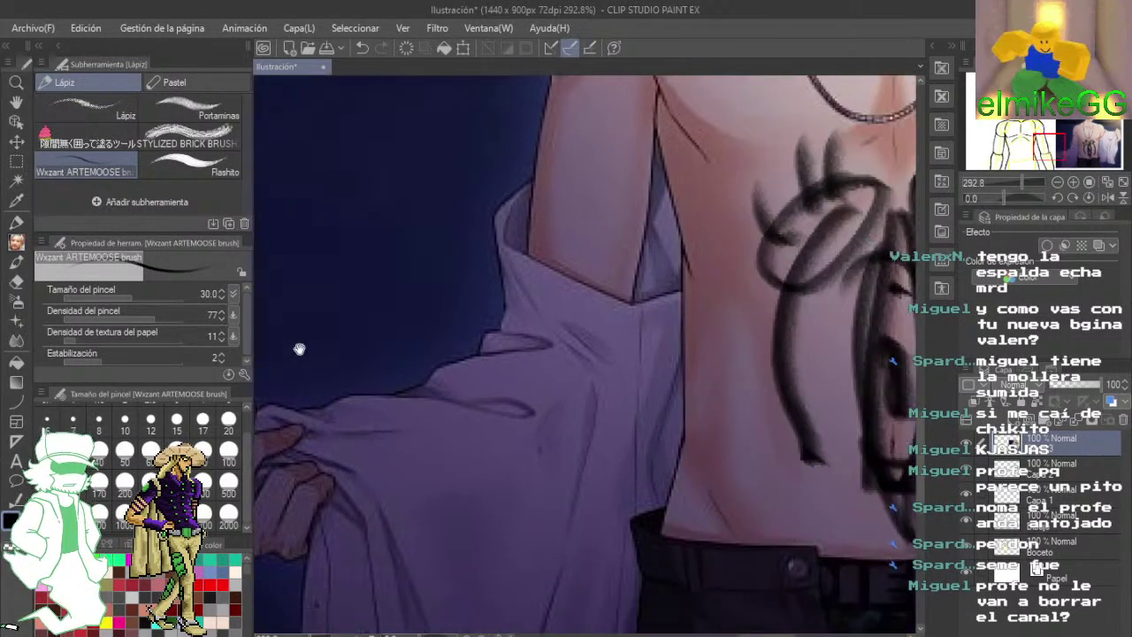
pyautogui.moveTo(565, 375)
pyautogui.mouseDown()
pyautogui.moveTo(257, 393)
pyautogui.moveTo(271, 336)
pyautogui.moveTo(589, 318)
pyautogui.moveTo(575, 336)
pyautogui.moveTo(657, 334)
pyautogui.moveTo(828, 263)
pyautogui.mouseUp()
pyautogui.moveTo(465, 313)
pyautogui.mouseDown()
pyautogui.moveTo(611, 353)
pyautogui.moveTo(634, 433)
pyautogui.mouseUp()
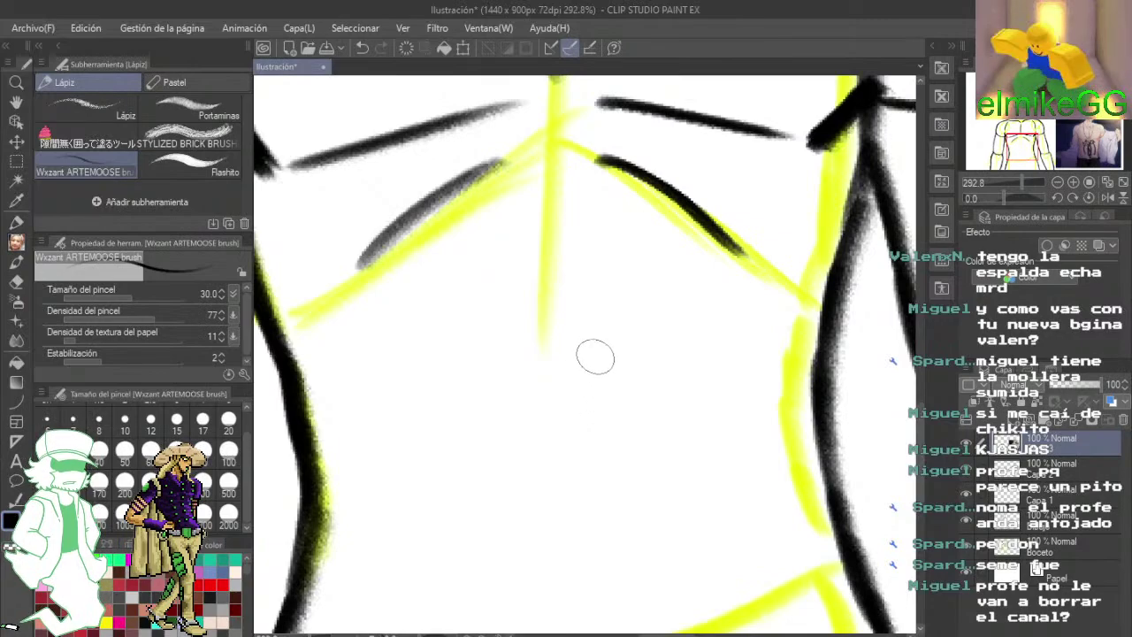
# - Try long curved side lines down both sides of the figure's abdomen, first longer and then shorter, and undo them
pyautogui.moveTo(620, 393); pyautogui.dragTo(620, 353)
pyautogui.moveTo(667, 244); pyautogui.dragTo(694, 543)
pyautogui.moveTo(460, 200)
pyautogui.mouseDown()
pyautogui.moveTo(445, 227)
pyautogui.moveTo(483, 553)
pyautogui.mouseUp()
pyautogui.click(359, 53)
pyautogui.click(359, 53)
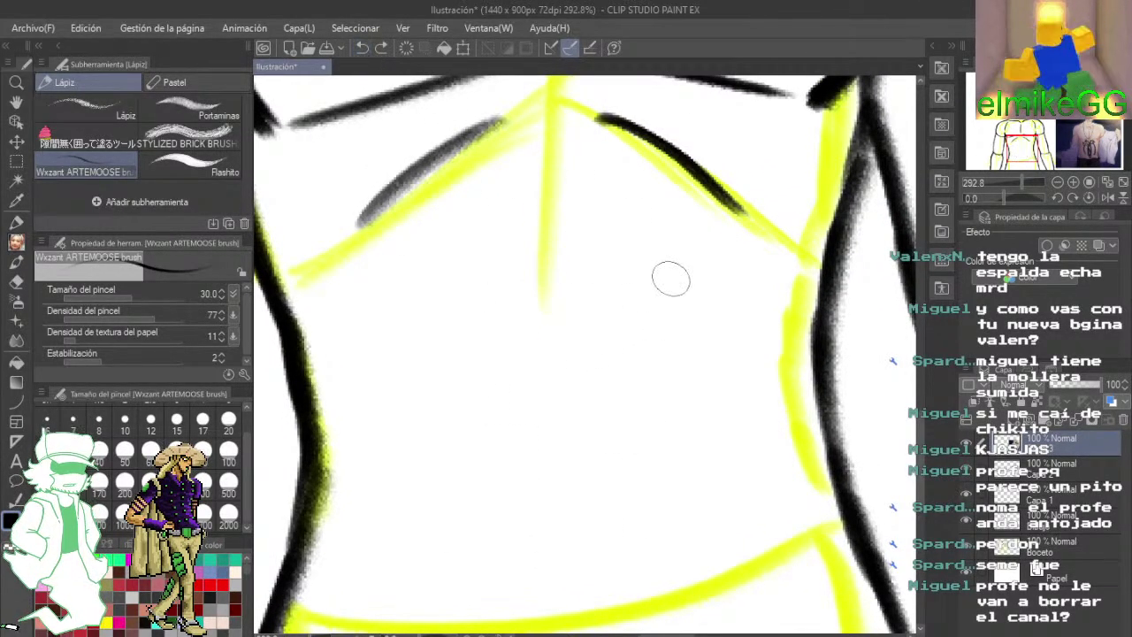
pyautogui.moveTo(669, 198); pyautogui.dragTo(681, 452)
pyautogui.moveTo(459, 201); pyautogui.dragTo(494, 431)
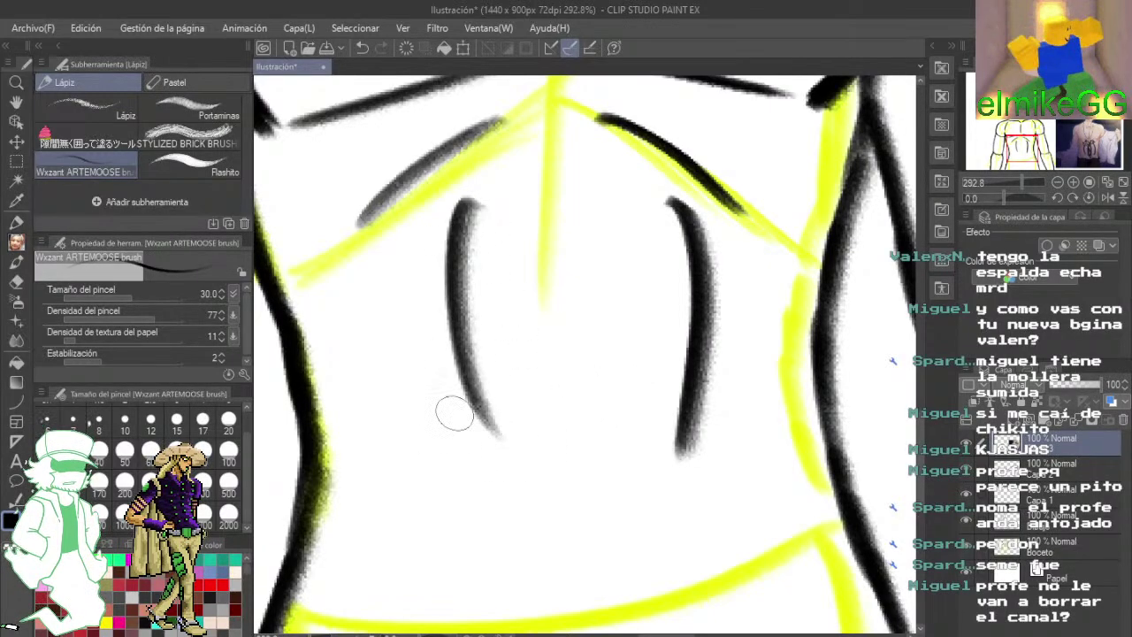
pyautogui.click(362, 48)
pyautogui.click(362, 48)
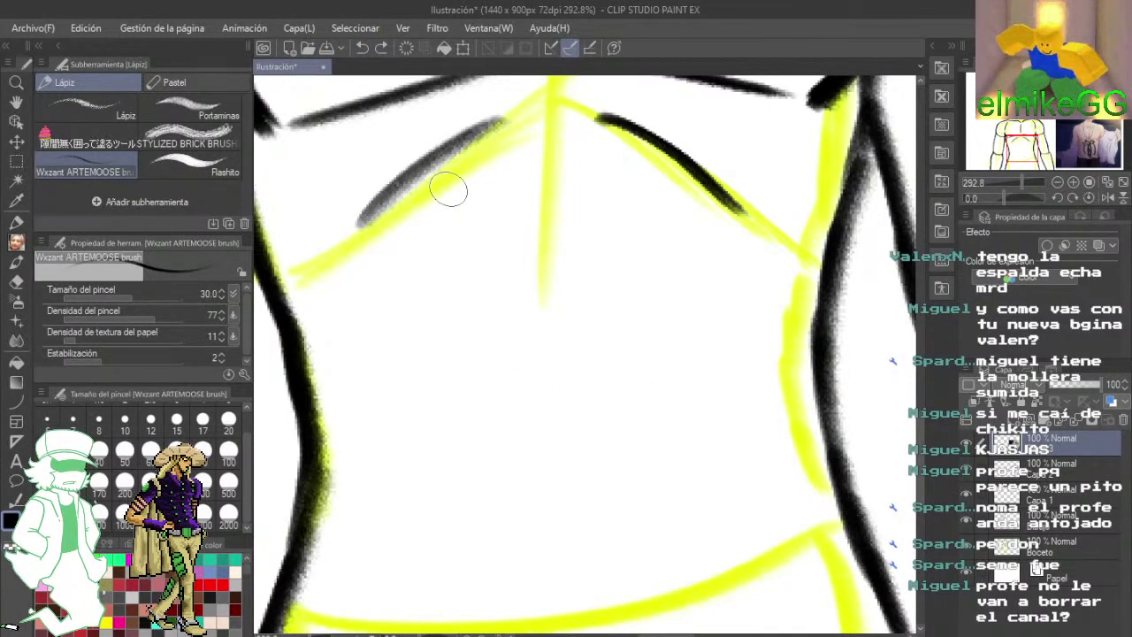
# - Draw a short outward-bowed black stroke on each side of the figure's abdomen, just below the rib curves
pyautogui.moveTo(445, 184); pyautogui.dragTo(457, 262)
pyautogui.moveTo(664, 180)
pyautogui.mouseDown()
pyautogui.moveTo(652, 259)
pyautogui.moveTo(690, 279)
pyautogui.mouseUp()
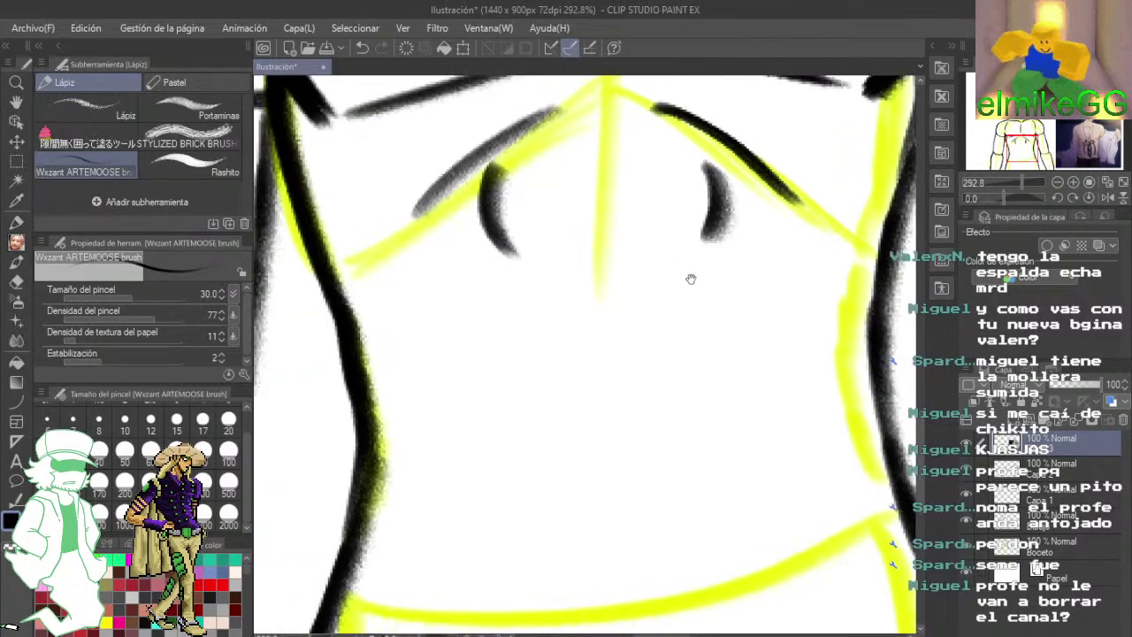
pyautogui.moveTo(763, 263)
pyautogui.mouseDown()
pyautogui.moveTo(758, 354)
pyautogui.moveTo(784, 405)
pyautogui.mouseUp()
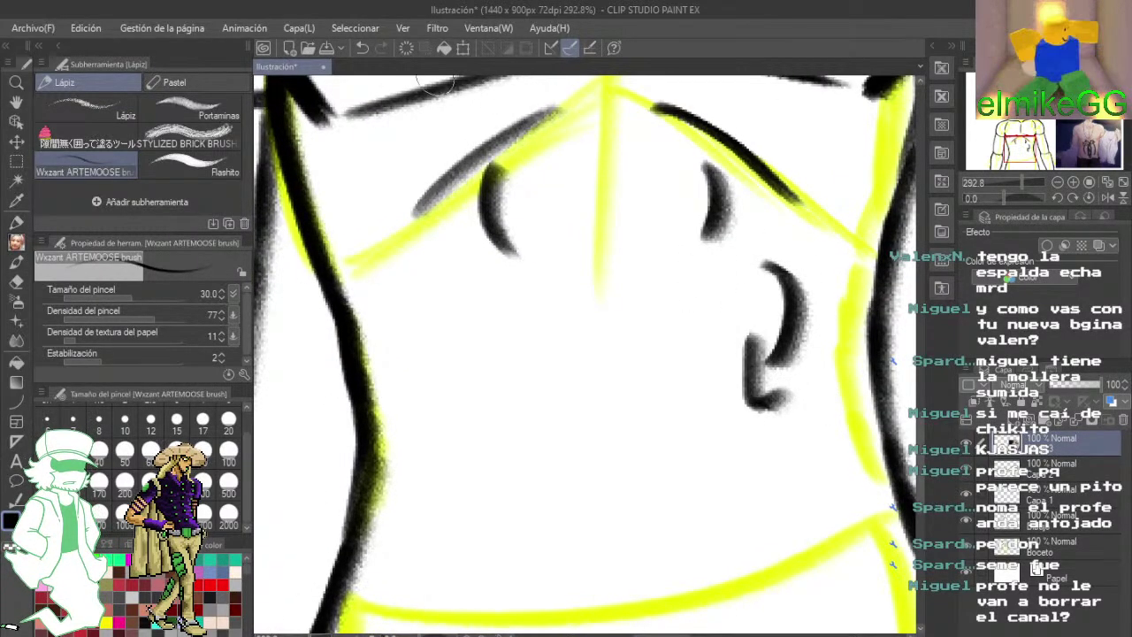
pyautogui.hotkey('ctrl', 'z')
pyautogui.hotkey('ctrl', 'z')
# - Draw two more pairs of short bowed strokes down the sides of the figure's abdomen, narrowing toward the yellow waistline
pyautogui.moveTo(524, 283); pyautogui.dragTo(530, 375)
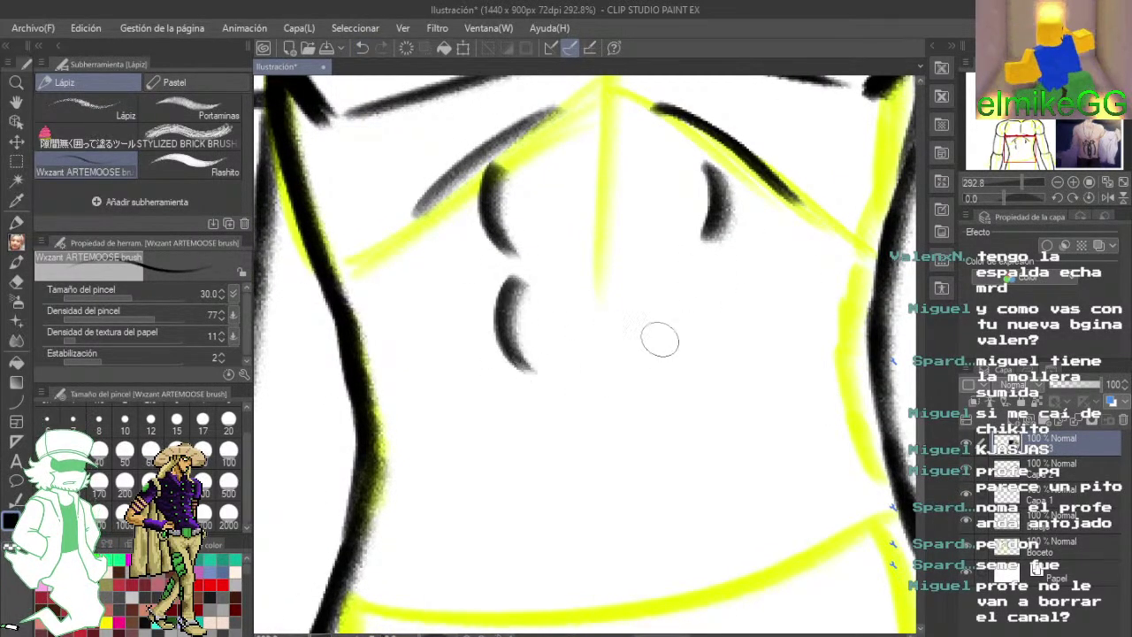
pyautogui.moveTo(694, 276); pyautogui.dragTo(692, 362)
pyautogui.moveTo(598, 422); pyautogui.dragTo(625, 378)
pyautogui.moveTo(551, 372)
pyautogui.mouseDown()
pyautogui.moveTo(571, 392)
pyautogui.moveTo(591, 452)
pyautogui.mouseUp()
pyautogui.moveTo(713, 369); pyautogui.dragTo(697, 438)
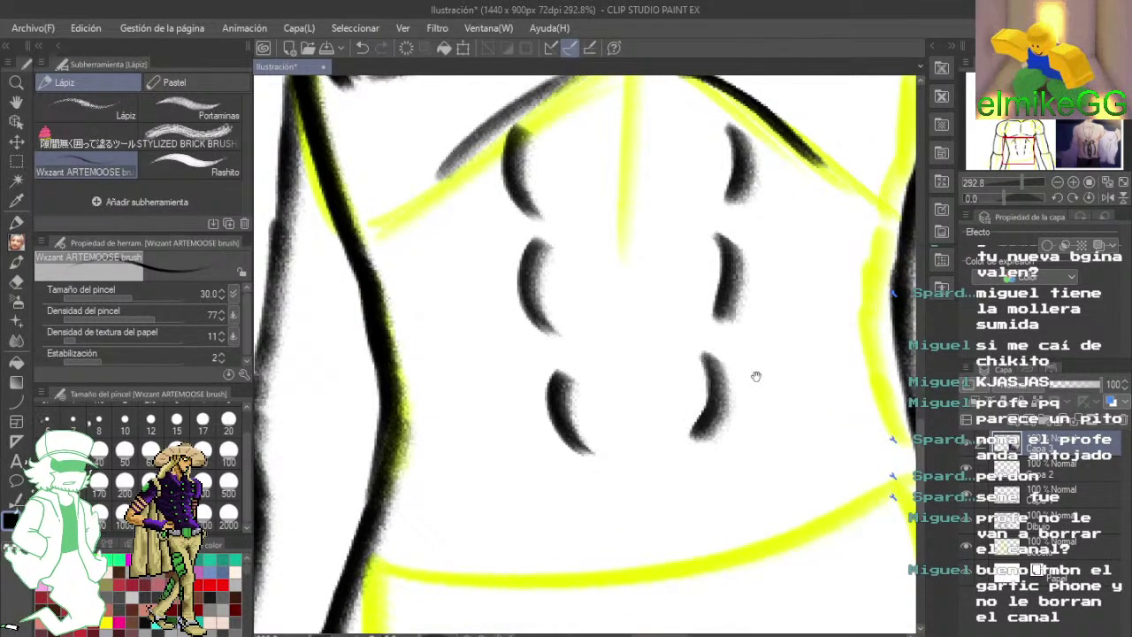
# - Try short, nearly horizontal black dashes just outside the three bowed strokes on the abdomen's right side, and undo them
pyautogui.moveTo(672, 214); pyautogui.dragTo(676, 311)
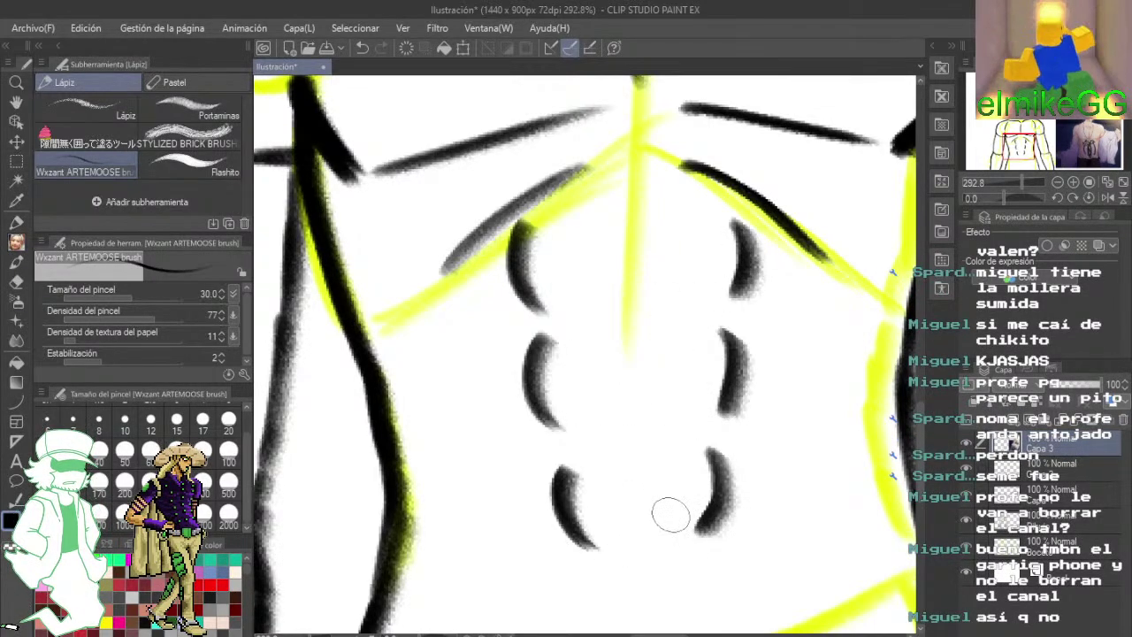
pyautogui.moveTo(694, 507); pyautogui.dragTo(668, 461)
pyautogui.moveTo(717, 397)
pyautogui.mouseDown()
pyautogui.moveTo(620, 419)
pyautogui.moveTo(664, 434)
pyautogui.mouseUp()
pyautogui.moveTo(628, 502); pyautogui.dragTo(663, 511)
pyautogui.moveTo(630, 309); pyautogui.dragTo(665, 316)
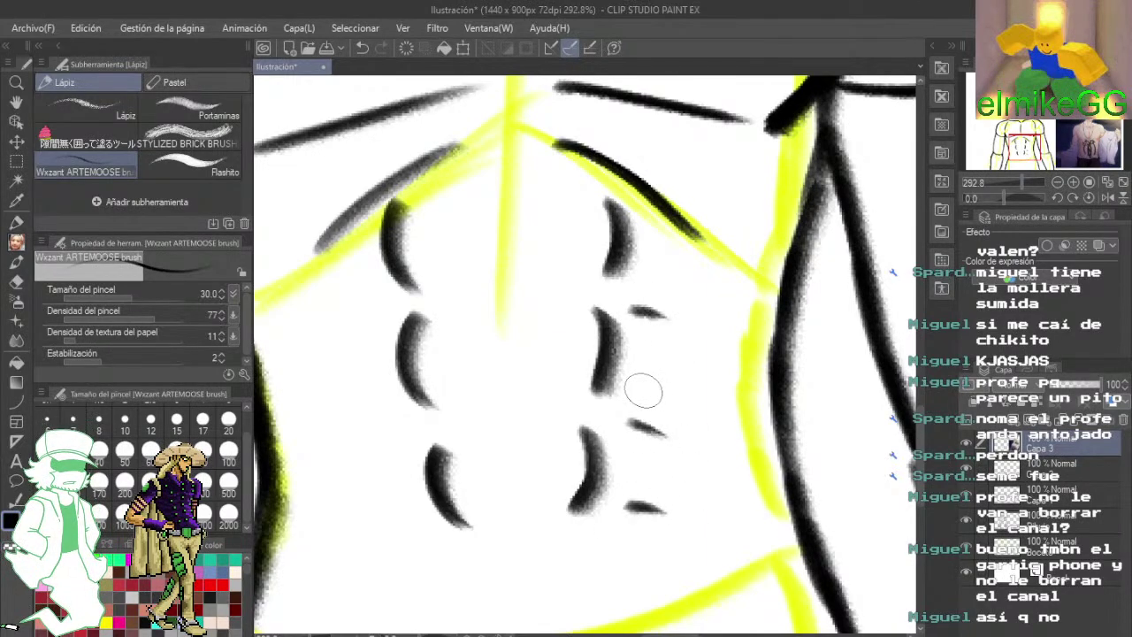
pyautogui.moveTo(631, 388); pyautogui.dragTo(668, 394)
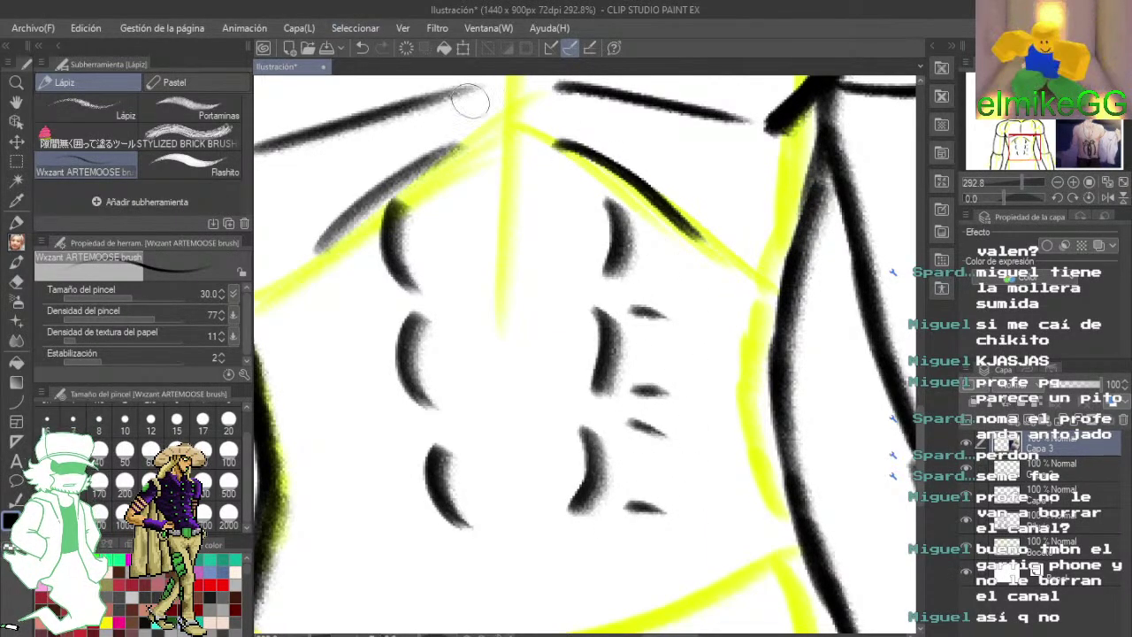
pyautogui.moveTo(635, 209); pyautogui.dragTo(670, 218)
pyautogui.moveTo(638, 258); pyautogui.dragTo(674, 266)
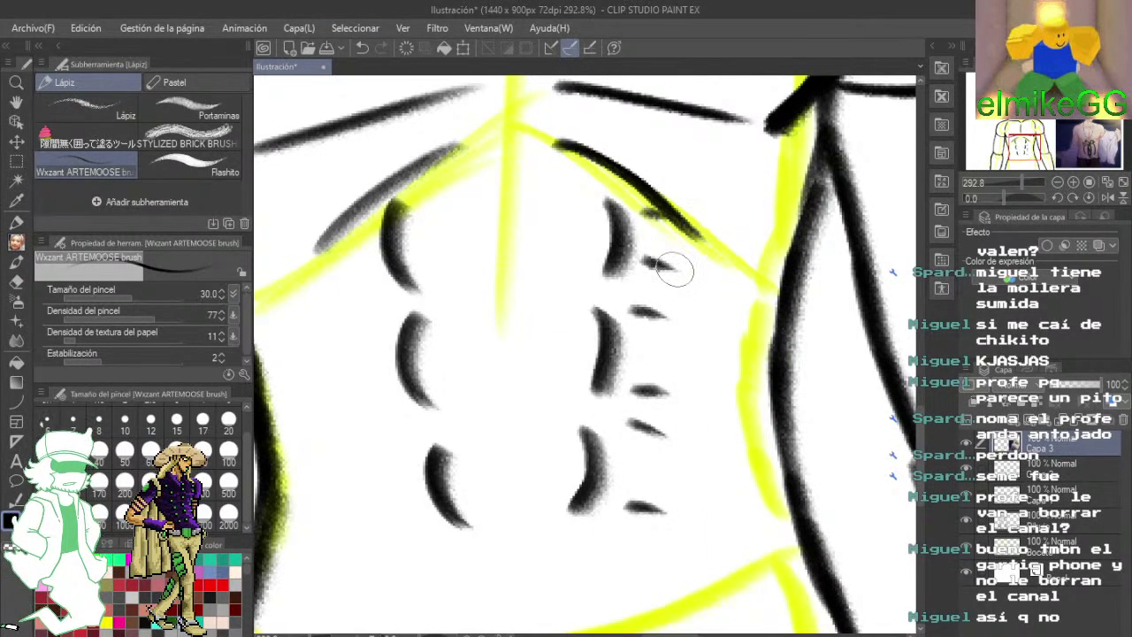
pyautogui.click(369, 47)
pyautogui.click(369, 47)
pyautogui.click(369, 47)
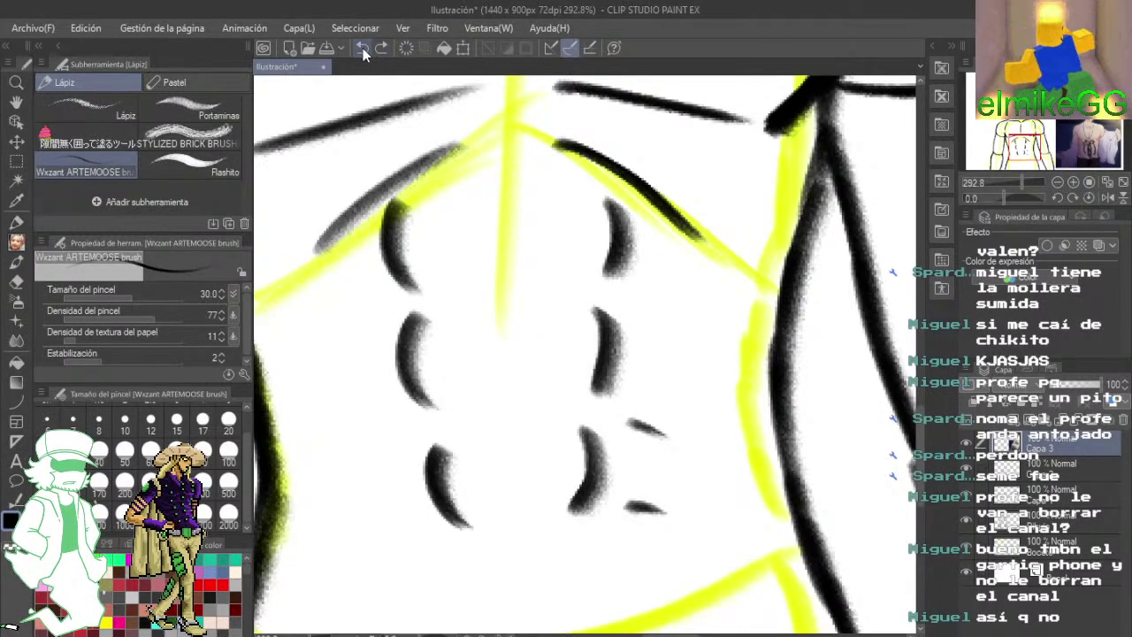
pyautogui.click(363, 49)
pyautogui.click(364, 48)
# - Draw a horizontal black double-headed arrow between the two bowed strokes of each abdominal pair, working down from the ribs
pyautogui.moveTo(491, 260)
pyautogui.mouseDown()
pyautogui.moveTo(579, 331)
pyautogui.moveTo(585, 244)
pyautogui.mouseUp()
pyautogui.moveTo(535, 188)
pyautogui.mouseDown()
pyautogui.moveTo(659, 177)
pyautogui.moveTo(506, 201)
pyautogui.mouseUp()
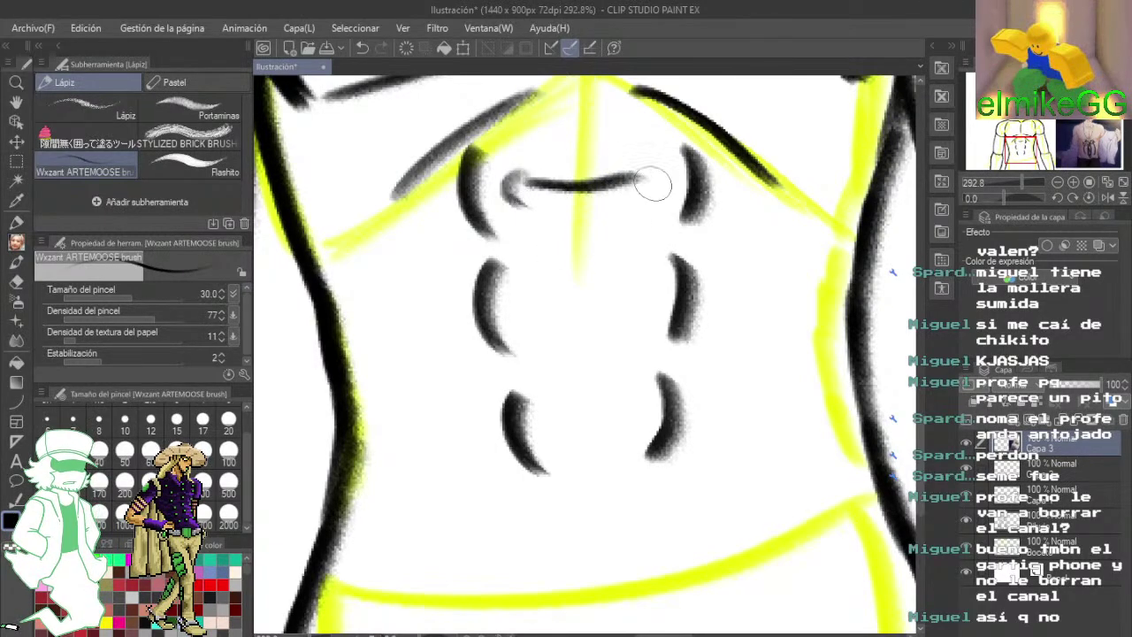
pyautogui.moveTo(655, 177); pyautogui.dragTo(672, 157)
pyautogui.moveTo(548, 302); pyautogui.dragTo(619, 286)
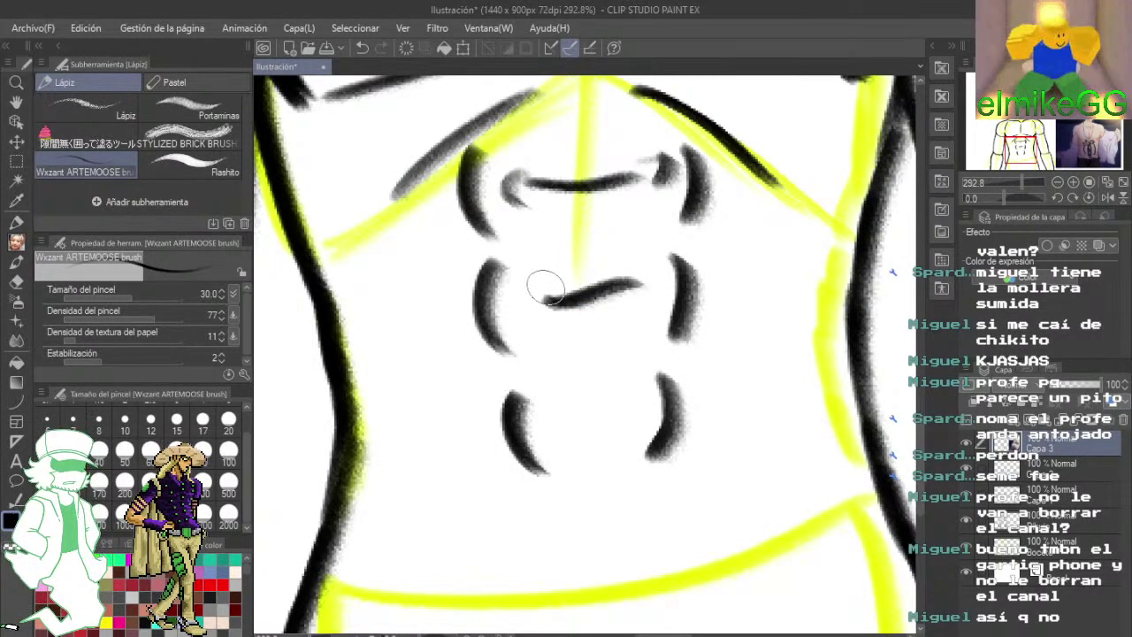
pyautogui.moveTo(541, 284); pyautogui.dragTo(546, 331)
pyautogui.moveTo(641, 260); pyautogui.dragTo(643, 308)
pyautogui.moveTo(577, 417)
pyautogui.mouseDown()
pyautogui.moveTo(621, 421)
pyautogui.moveTo(559, 437)
pyautogui.mouseUp()
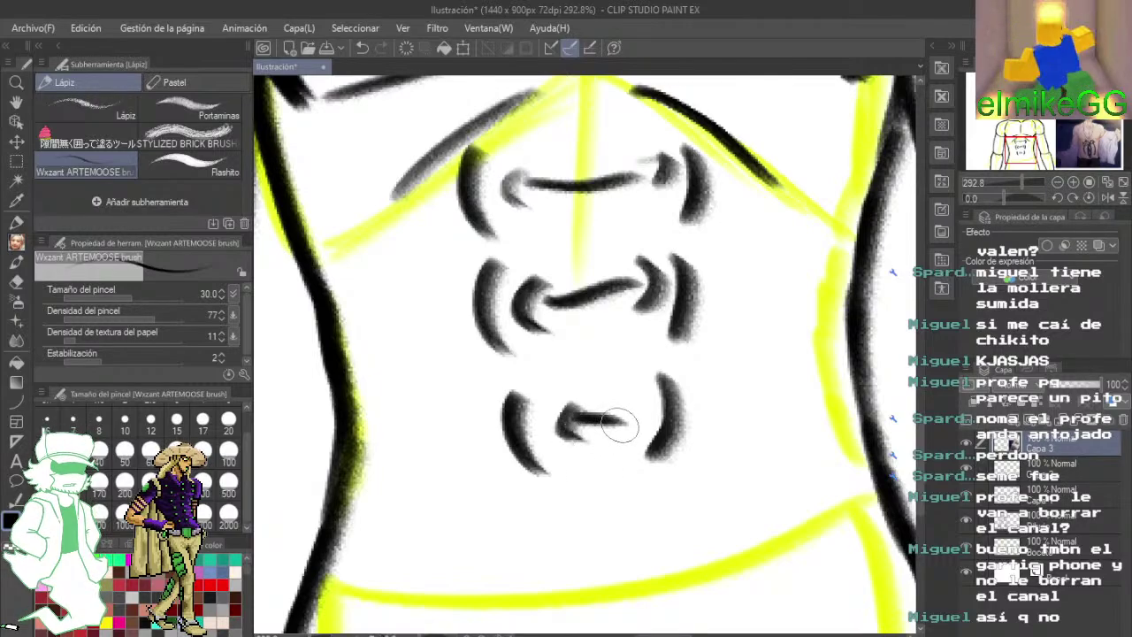
# - Undo the inner brackets, connecting bars and centre line drawn between the abdomen's three pairs of outer curves
pyautogui.moveTo(630, 421); pyautogui.dragTo(662, 450)
pyautogui.moveTo(579, 148); pyautogui.dragTo(617, 460)
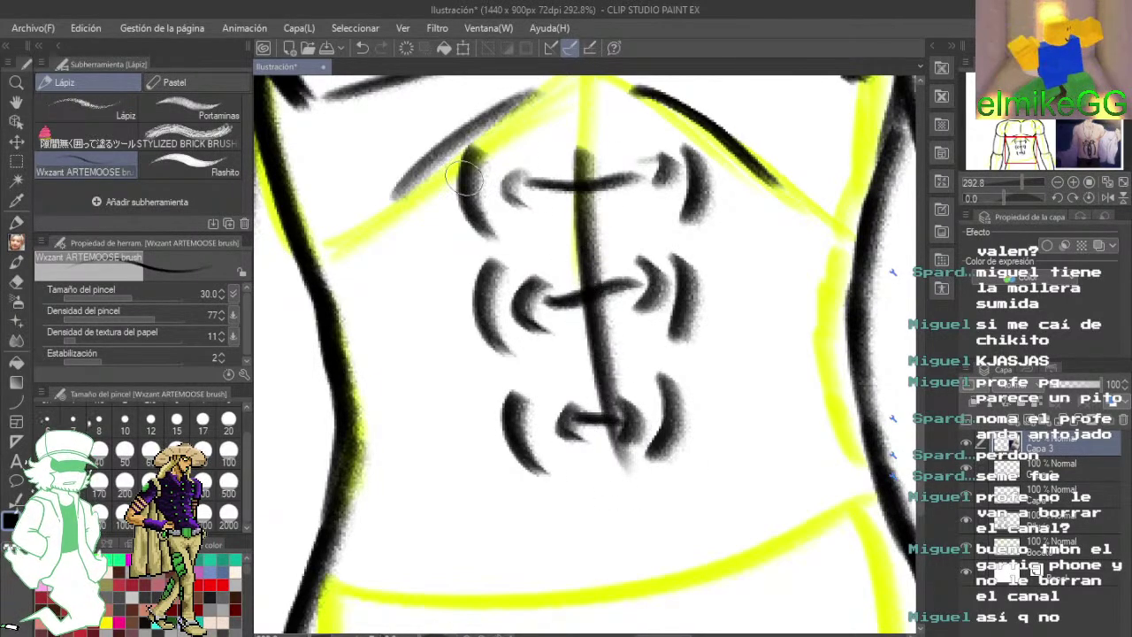
pyautogui.click(362, 48)
pyautogui.doubleClick(362, 48)
pyautogui.click(362, 47)
pyautogui.doubleClick(363, 47)
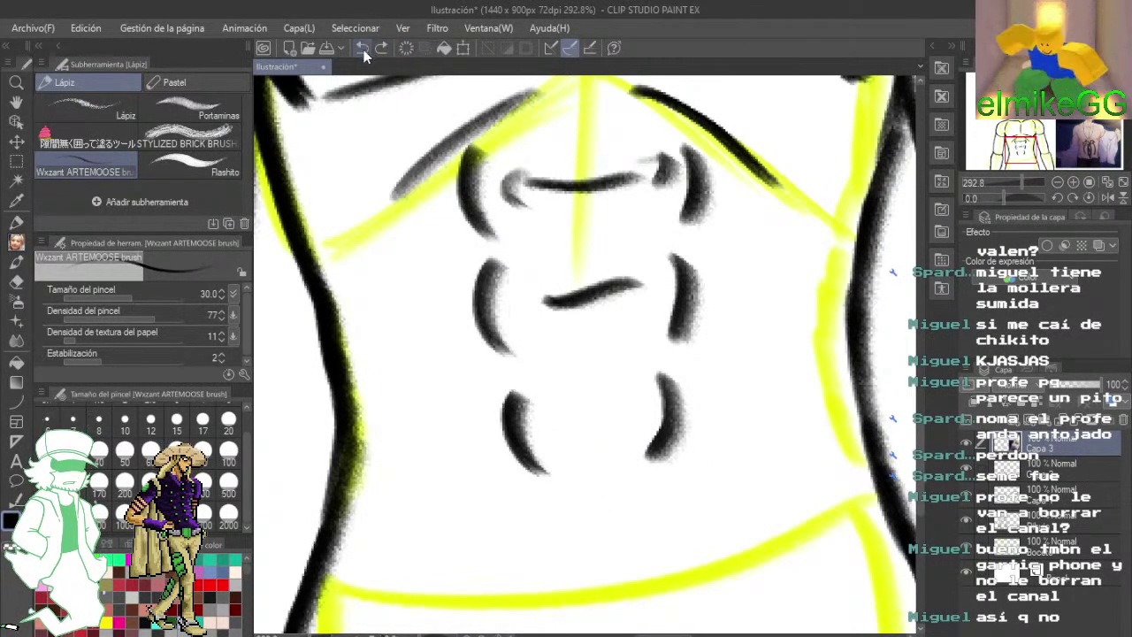
pyautogui.click(364, 48)
pyautogui.click(365, 48)
pyautogui.click(363, 47)
pyautogui.click(364, 48)
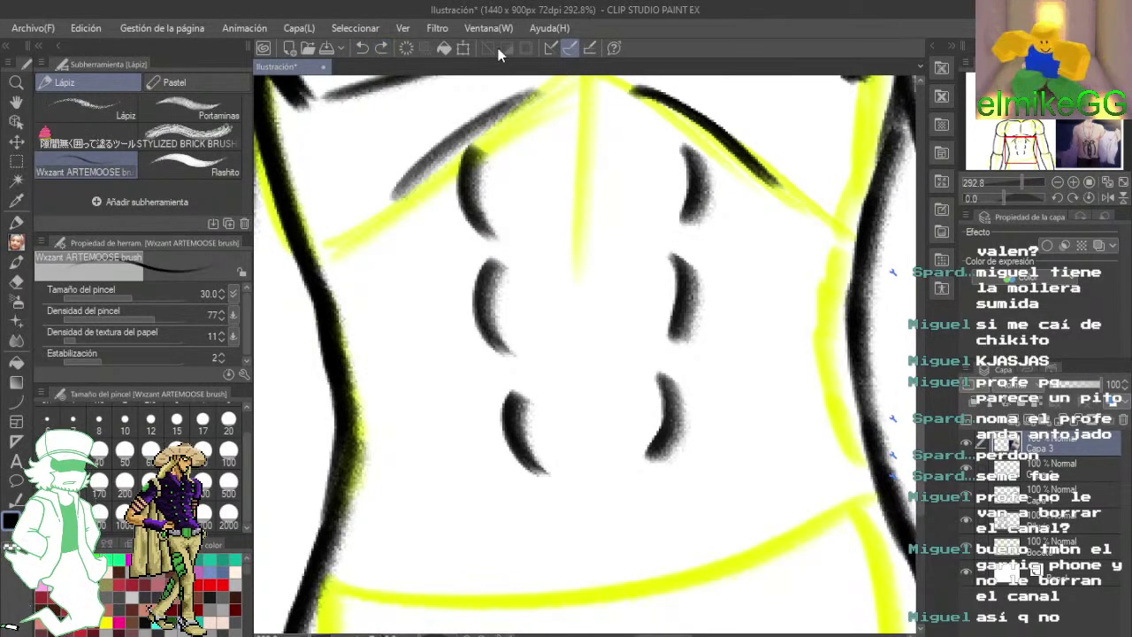
# - Draw three short curved strokes down the middle of the abdomen, one per row, bowing toward the figure's right-hand curves
pyautogui.scroll(2, 634, 120)
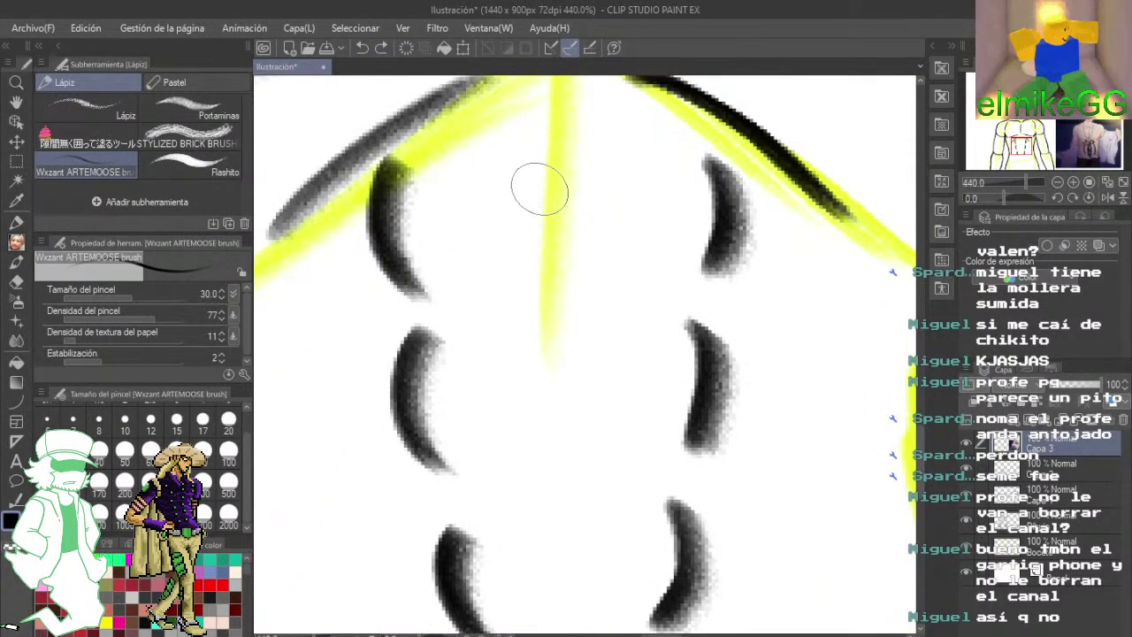
pyautogui.moveTo(530, 164)
pyautogui.mouseDown()
pyautogui.moveTo(560, 228)
pyautogui.moveTo(545, 271)
pyautogui.mouseUp()
pyautogui.moveTo(579, 341)
pyautogui.mouseDown()
pyautogui.moveTo(576, 259)
pyautogui.moveTo(566, 374)
pyautogui.moveTo(593, 336)
pyautogui.mouseUp()
pyautogui.moveTo(556, 391)
pyautogui.mouseDown()
pyautogui.moveTo(588, 447)
pyautogui.moveTo(583, 483)
pyautogui.mouseUp()
pyautogui.moveTo(586, 416); pyautogui.dragTo(675, 434)
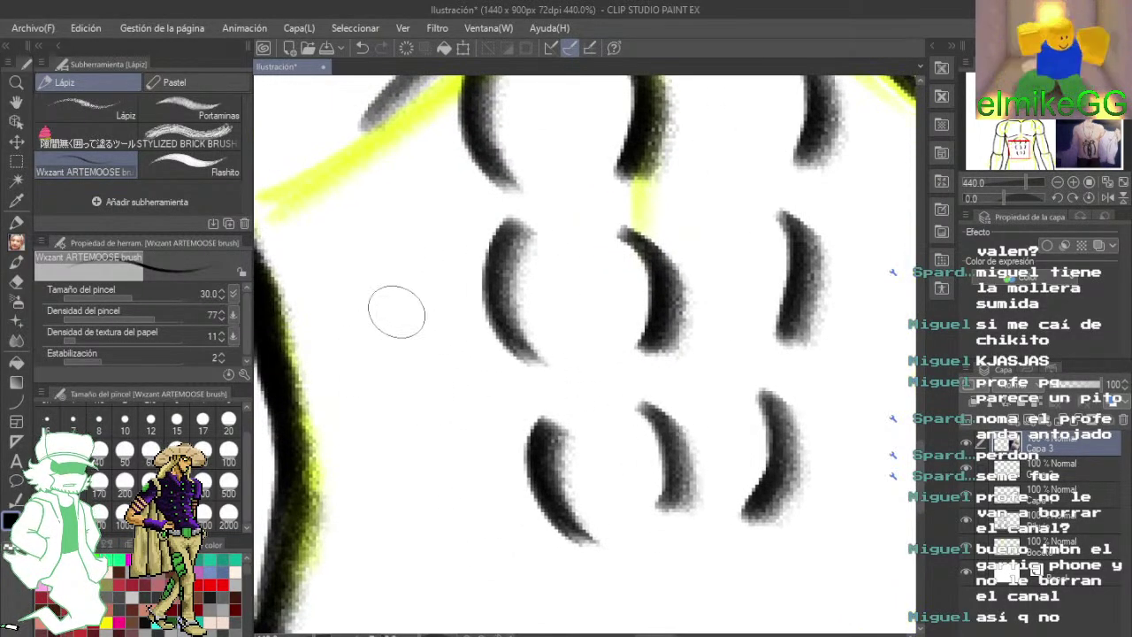
pyautogui.moveTo(392, 313)
pyautogui.mouseDown()
pyautogui.moveTo(422, 318)
pyautogui.moveTo(426, 338)
pyautogui.mouseUp()
pyautogui.moveTo(523, 384); pyautogui.dragTo(482, 453)
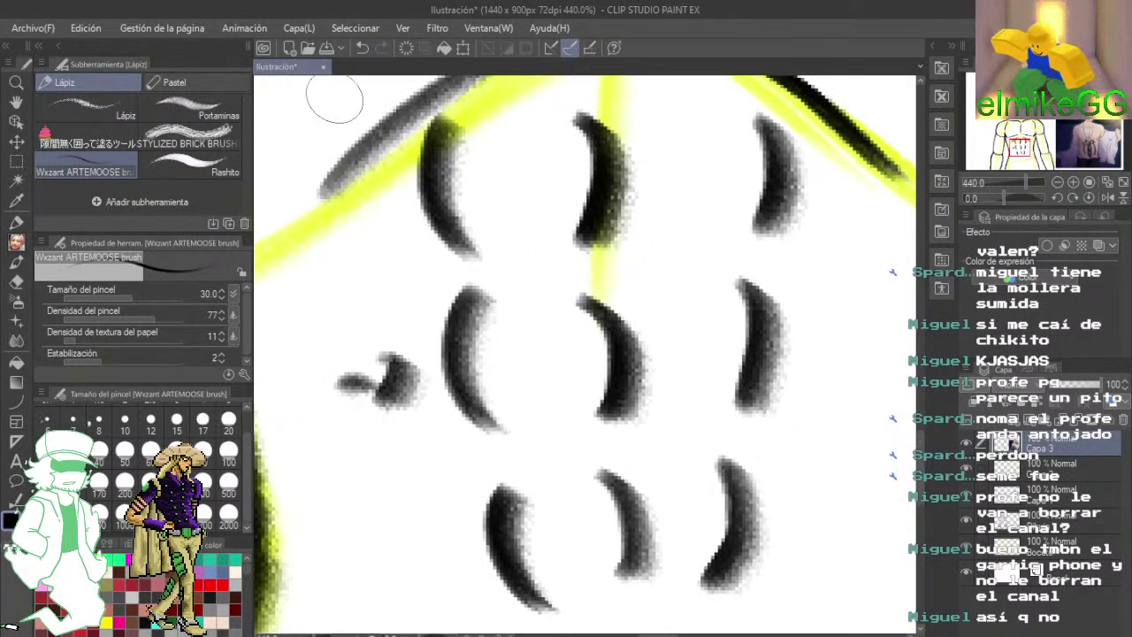
pyautogui.click(362, 48)
# - Draw three mirrored curved strokes back to back with the central ones, completing the inner edges of the six abdominal muscles
pyautogui.moveTo(641, 113)
pyautogui.mouseDown()
pyautogui.moveTo(626, 127)
pyautogui.moveTo(629, 212)
pyautogui.moveTo(643, 230)
pyautogui.mouseUp()
pyautogui.moveTo(655, 315)
pyautogui.mouseDown()
pyautogui.moveTo(664, 268)
pyautogui.moveTo(663, 380)
pyautogui.mouseUp()
pyautogui.moveTo(672, 415)
pyautogui.mouseDown()
pyautogui.moveTo(670, 362)
pyautogui.moveTo(644, 420)
pyautogui.moveTo(679, 467)
pyautogui.mouseUp()
pyautogui.scroll(-5, 686, 442)
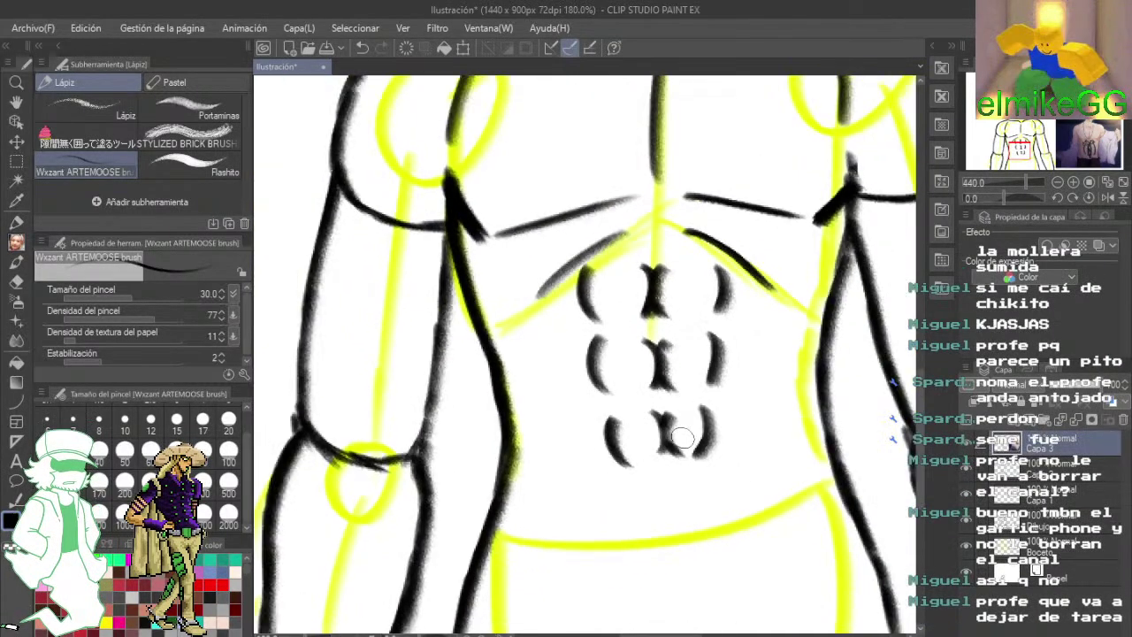
# - Ink the curved waistline in black over the yellow guide, from one side of the torso to the other
pyautogui.moveTo(802, 345); pyautogui.dragTo(702, 278)
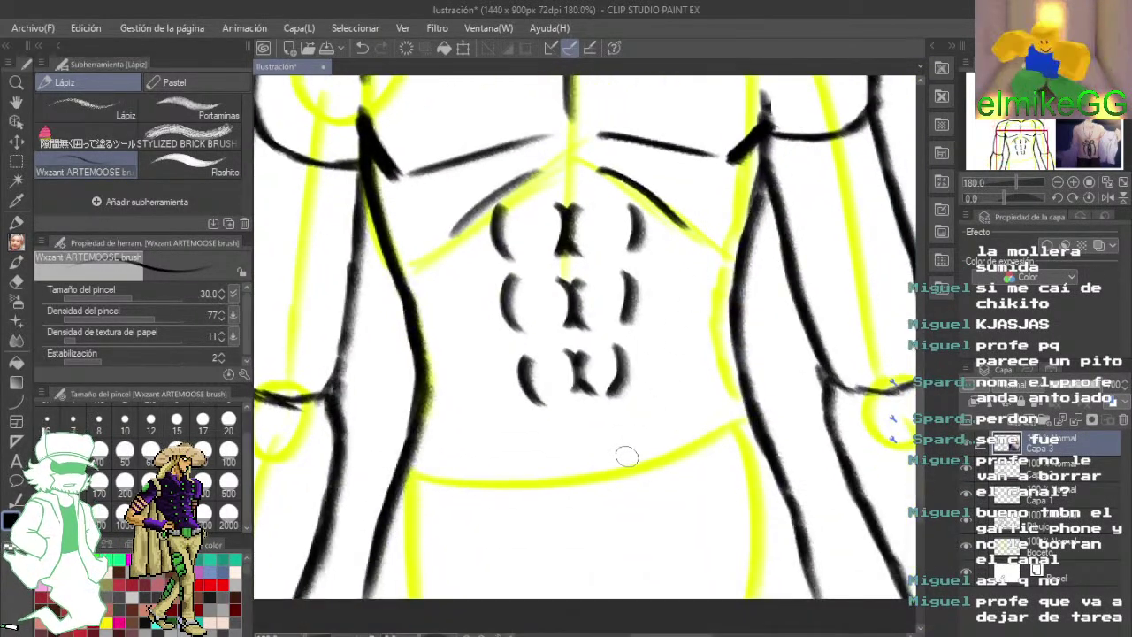
pyautogui.scroll(3, 561, 414)
pyautogui.scroll(1, 561, 413)
pyautogui.moveTo(555, 433); pyautogui.dragTo(535, 370)
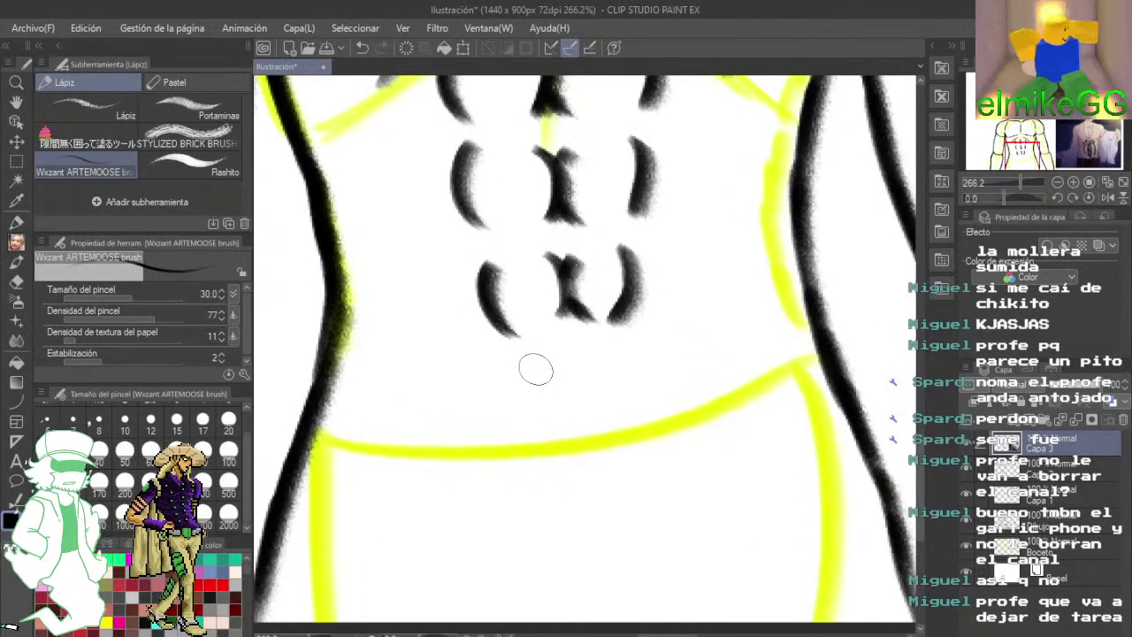
pyautogui.scroll(-3, 536, 368)
pyautogui.scroll(3, 535, 369)
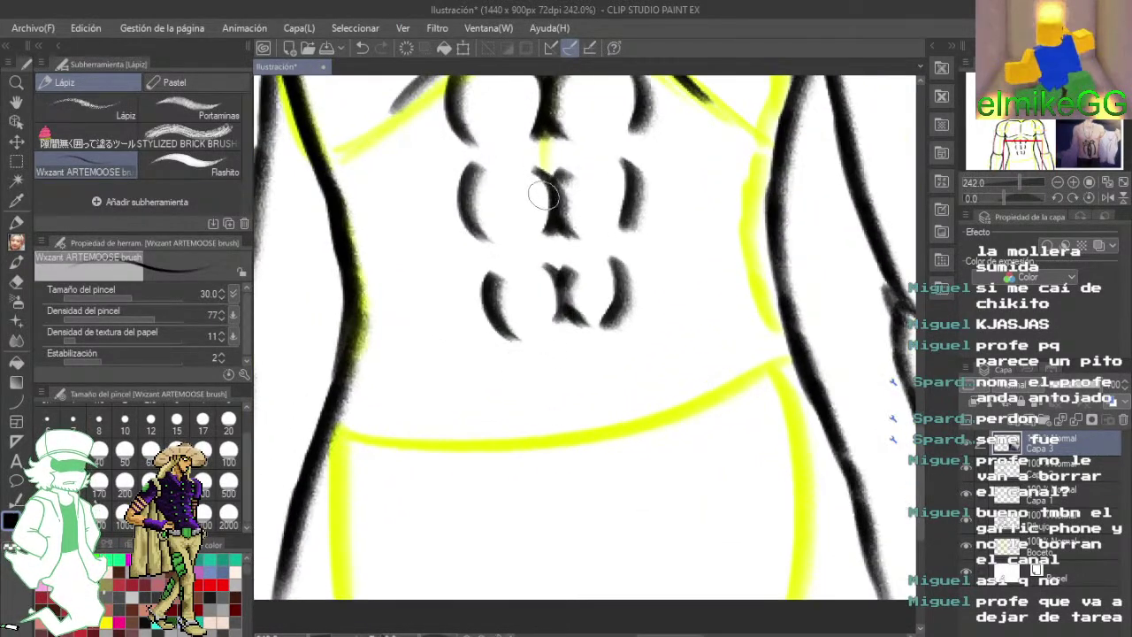
pyautogui.moveTo(349, 431)
pyautogui.mouseDown()
pyautogui.moveTo(559, 441)
pyautogui.moveTo(650, 427)
pyautogui.moveTo(800, 360)
pyautogui.mouseUp()
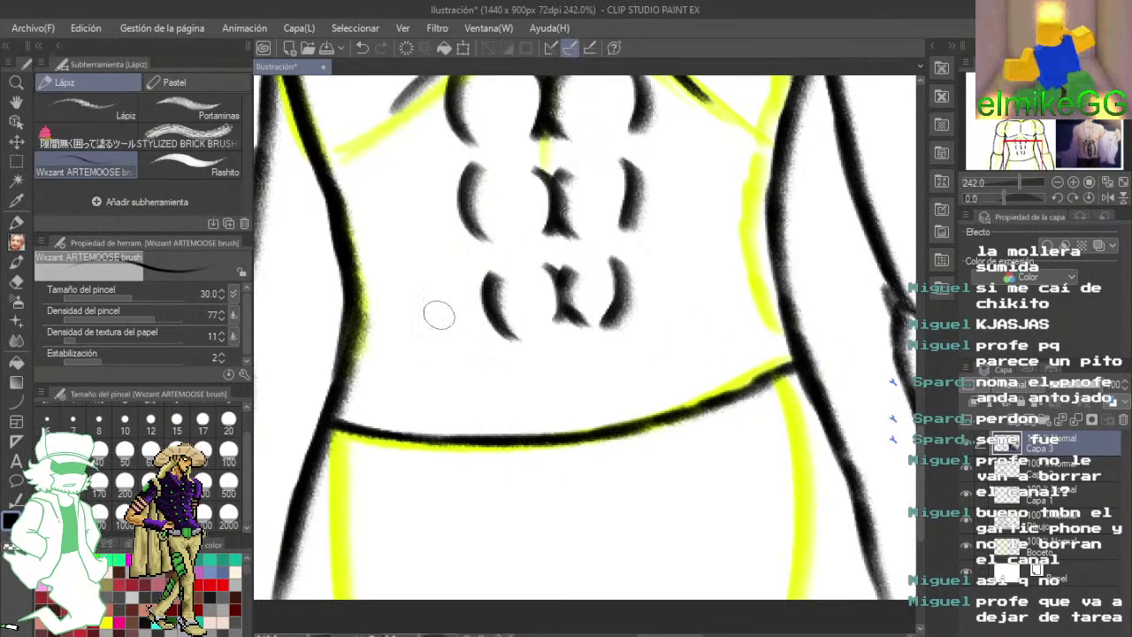
pyautogui.moveTo(434, 313); pyautogui.dragTo(479, 433)
pyautogui.moveTo(697, 287); pyautogui.dragTo(665, 412)
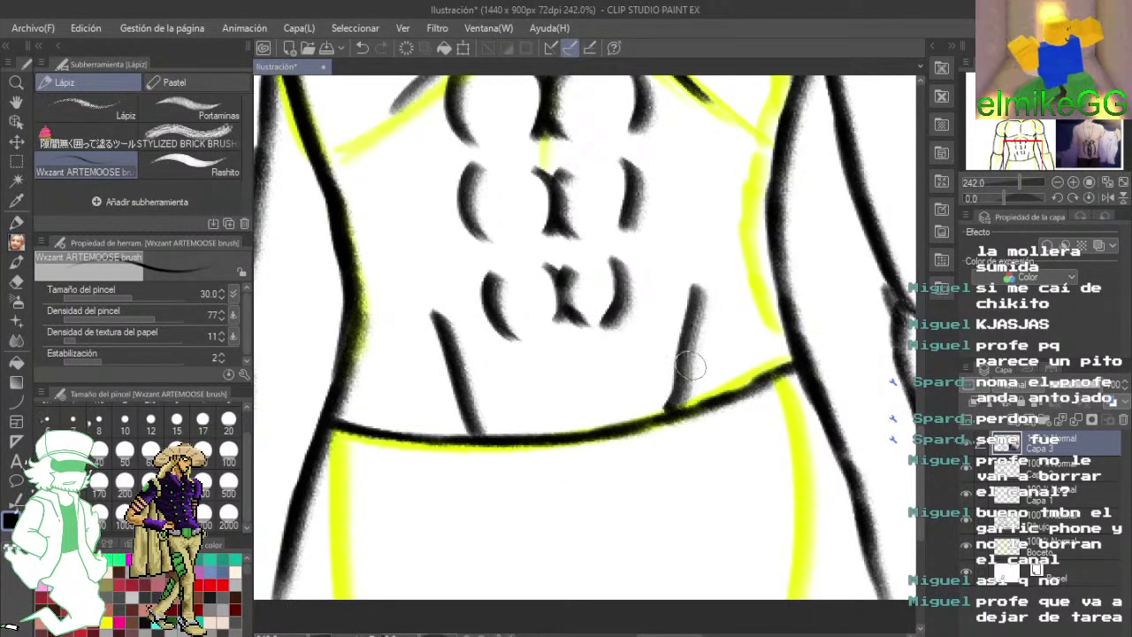
pyautogui.moveTo(710, 328); pyautogui.dragTo(690, 437)
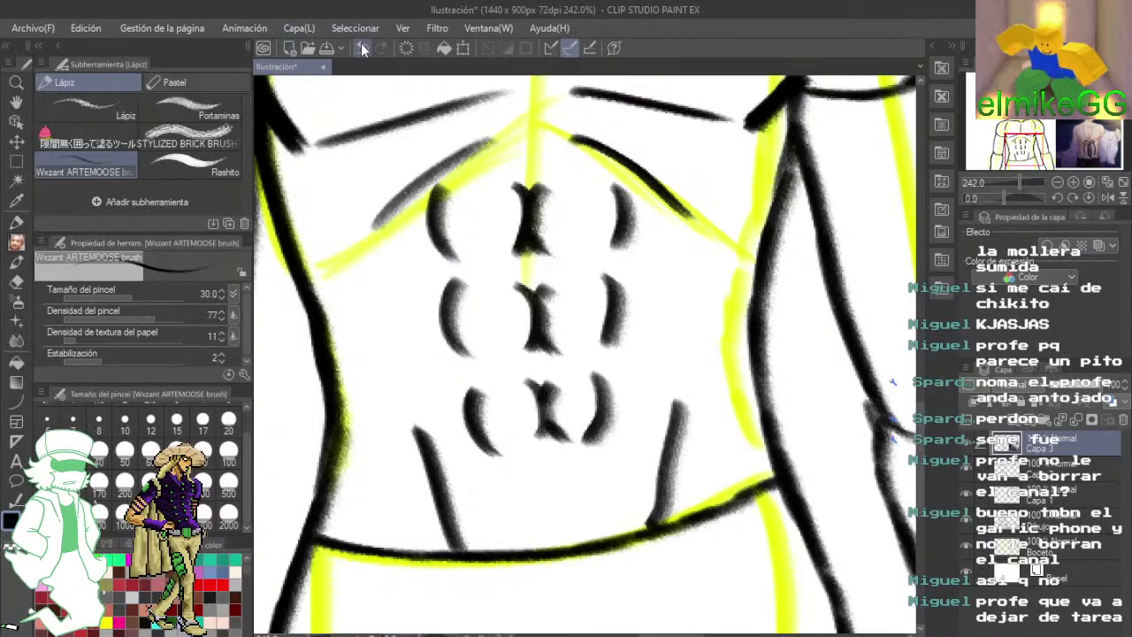
pyautogui.click(361, 48)
pyautogui.click(361, 47)
pyautogui.moveTo(403, 433); pyautogui.dragTo(443, 487)
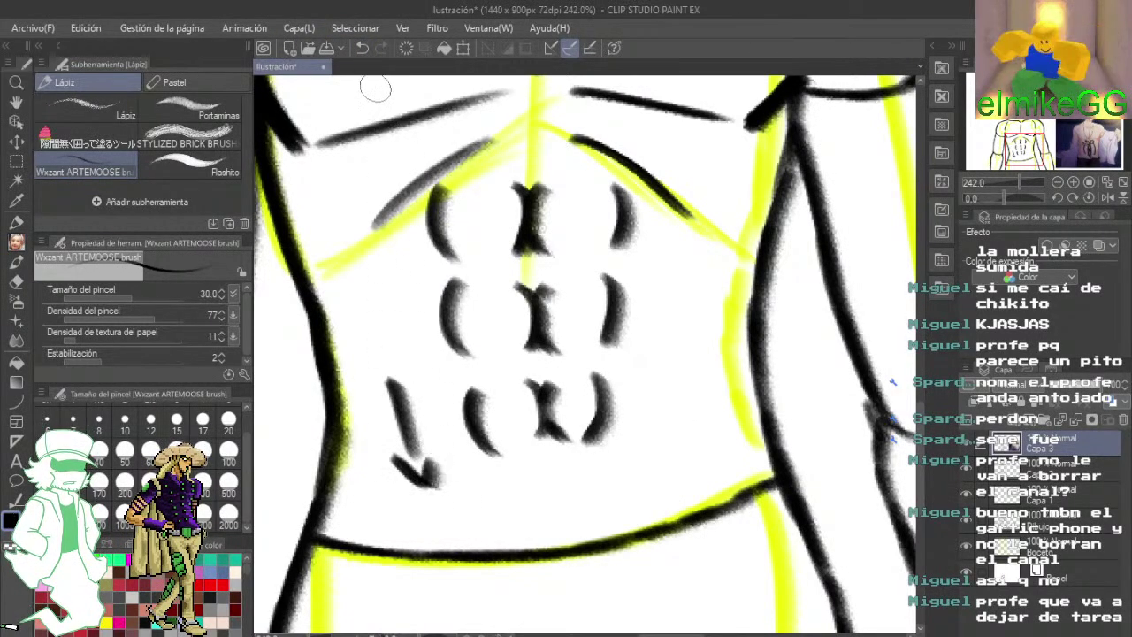
pyautogui.click(362, 48)
# - Draw two short slanted pelvic lines converging down to the waistline, one on each side of the lower abdomen
pyautogui.moveTo(395, 442); pyautogui.dragTo(449, 562)
pyautogui.moveTo(695, 438); pyautogui.dragTo(668, 531)
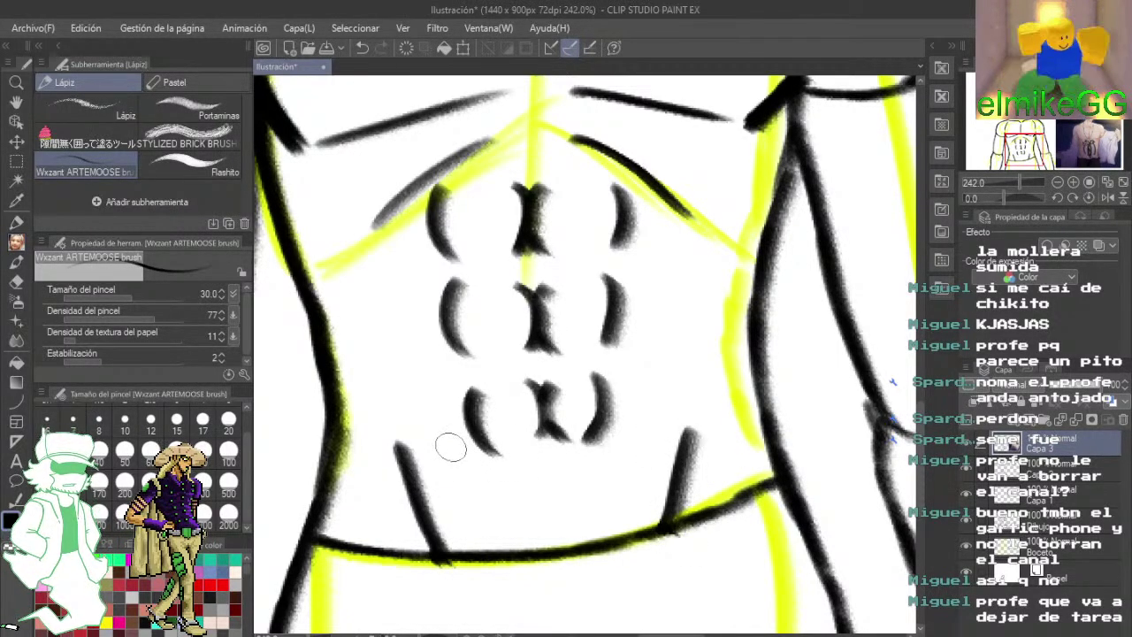
pyautogui.moveTo(433, 434)
pyautogui.mouseDown()
pyautogui.moveTo(460, 444)
pyautogui.moveTo(506, 541)
pyautogui.mouseUp()
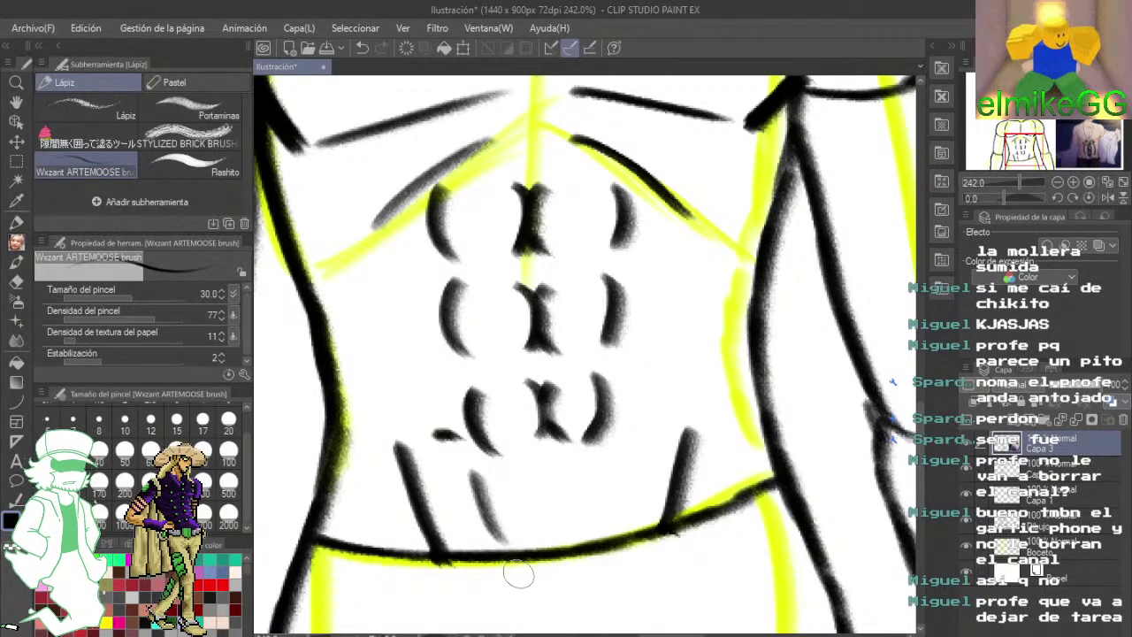
pyautogui.click(361, 47)
pyautogui.click(362, 48)
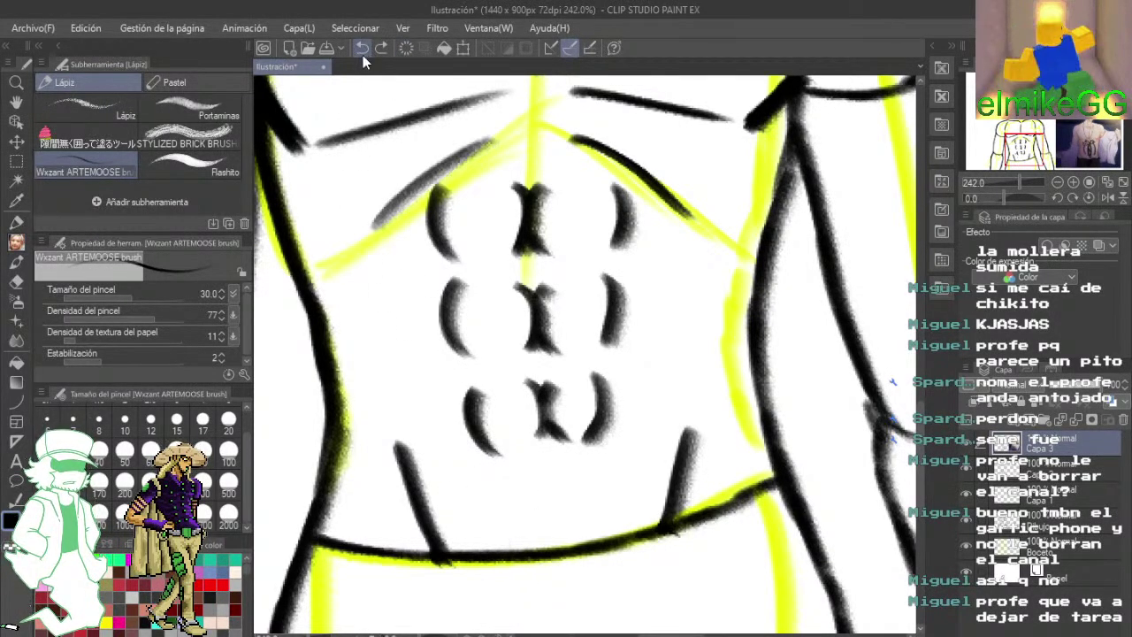
pyautogui.moveTo(607, 362)
pyautogui.mouseDown()
pyautogui.moveTo(570, 361)
pyautogui.moveTo(550, 331)
pyautogui.mouseUp()
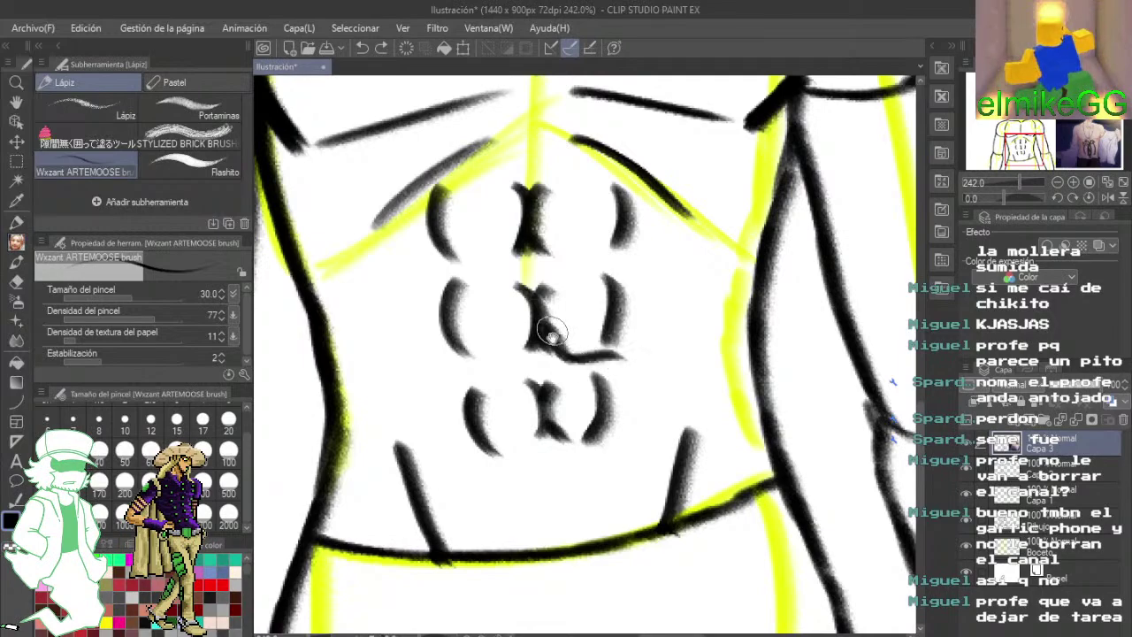
pyautogui.click(362, 48)
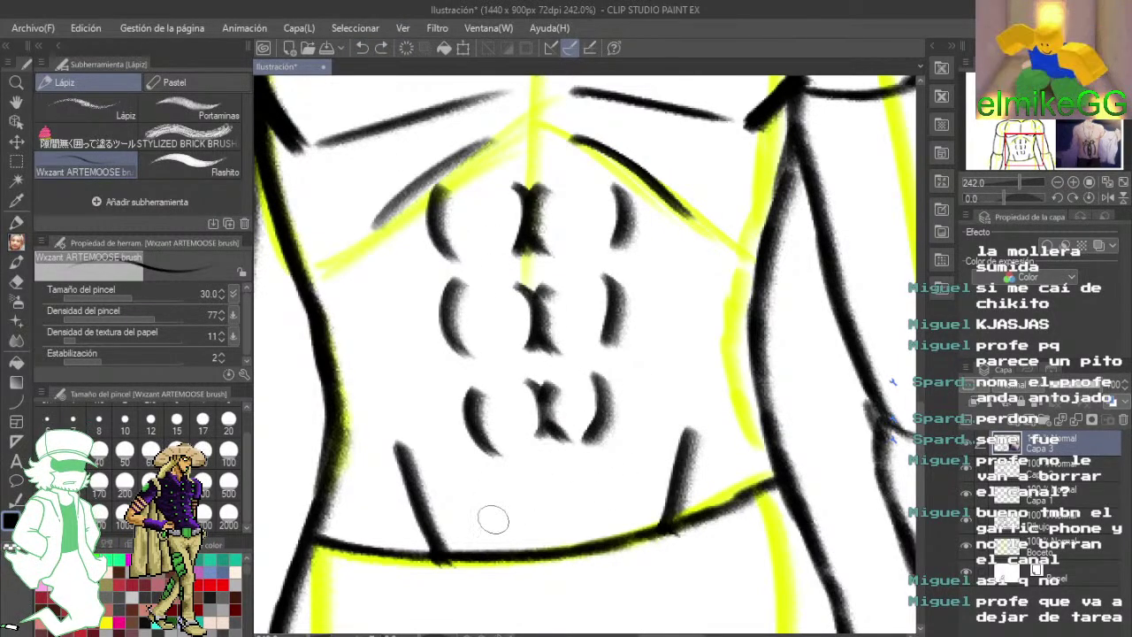
pyautogui.scroll(-5, 494, 520)
pyautogui.moveTo(402, 372); pyautogui.dragTo(442, 454)
pyautogui.moveTo(423, 398)
pyautogui.mouseDown()
pyautogui.moveTo(455, 478)
pyautogui.moveTo(486, 504)
pyautogui.moveTo(579, 500)
pyautogui.mouseUp()
pyautogui.moveTo(631, 348)
pyautogui.mouseDown()
pyautogui.moveTo(582, 491)
pyautogui.moveTo(508, 524)
pyautogui.moveTo(494, 508)
pyautogui.moveTo(489, 562)
pyautogui.mouseUp()
pyautogui.moveTo(529, 504); pyautogui.dragTo(549, 548)
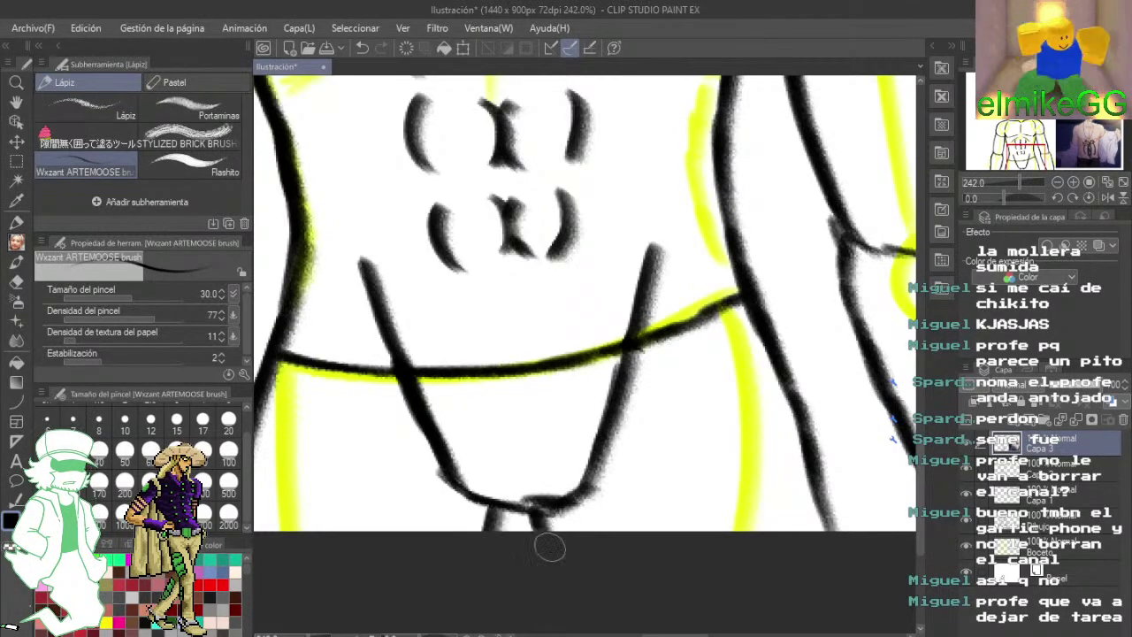
pyautogui.scroll(-3, 573, 522)
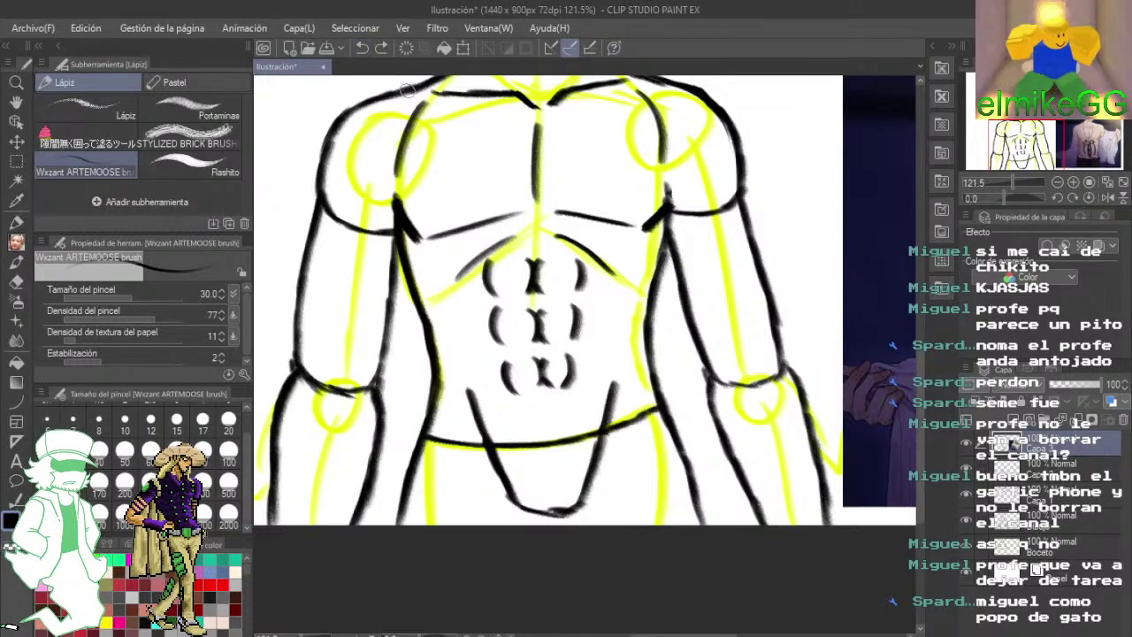
pyautogui.click(364, 48)
pyautogui.click(364, 48)
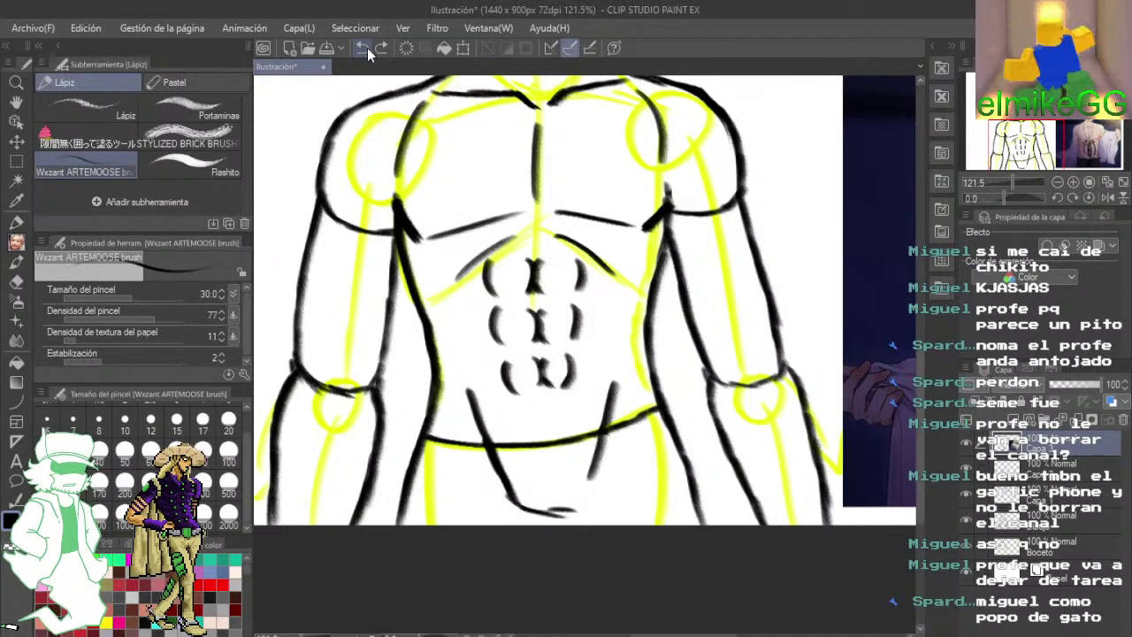
pyautogui.click(364, 48)
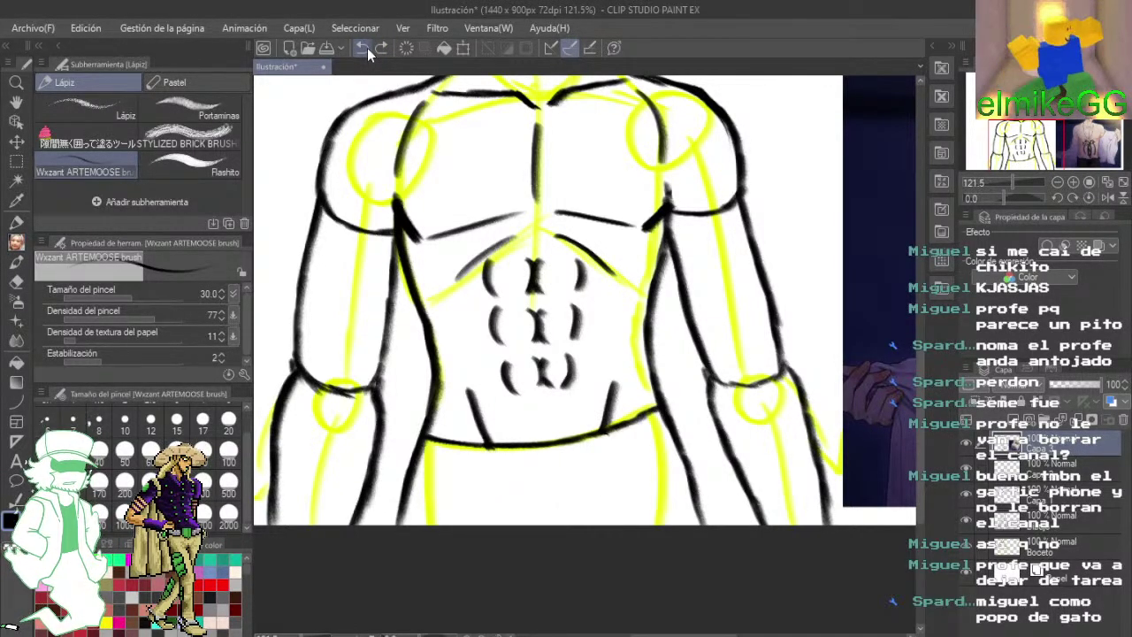
# - Extend the armpit fold lines upward and outward into the shoulders on both sides of the chest
pyautogui.moveTo(520, 187)
pyautogui.mouseDown()
pyautogui.moveTo(539, 345)
pyautogui.moveTo(524, 439)
pyautogui.moveTo(473, 396)
pyautogui.mouseUp()
pyautogui.scroll(-3, 538, 345)
pyautogui.scroll(-1, 475, 393)
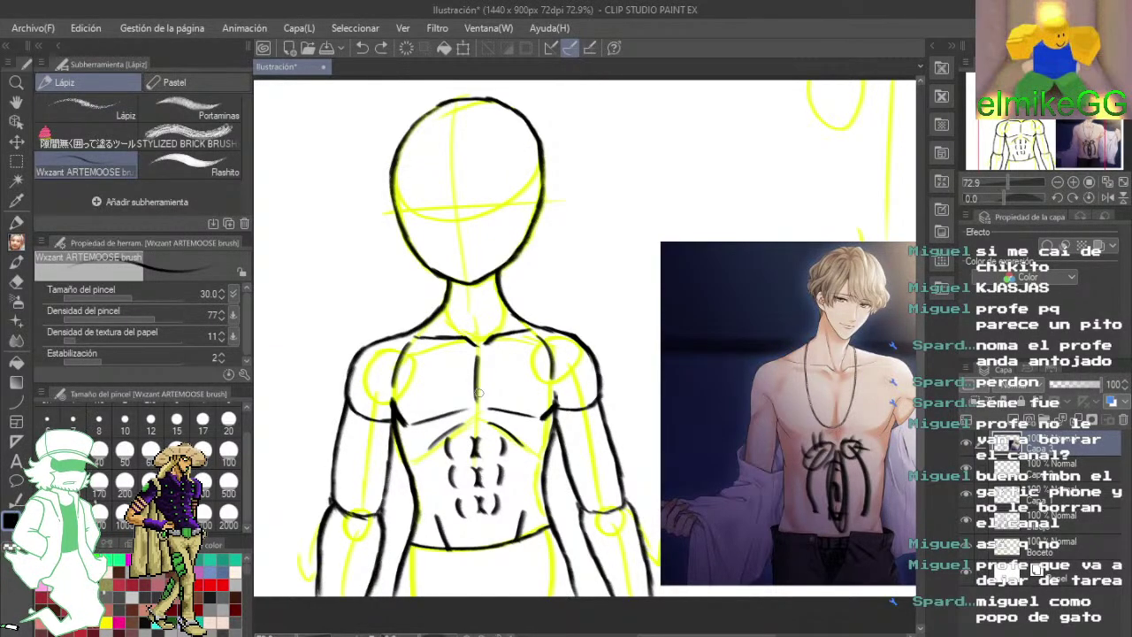
pyautogui.scroll(2, 477, 393)
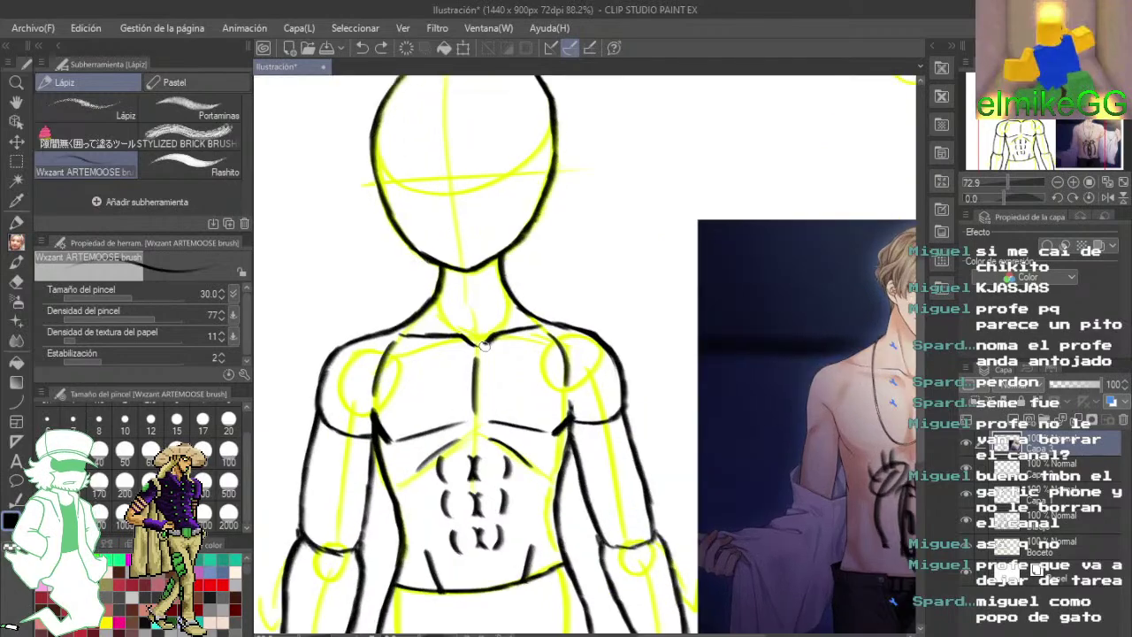
pyautogui.moveTo(670, 383)
pyautogui.mouseDown()
pyautogui.moveTo(478, 344)
pyautogui.moveTo(595, 346)
pyautogui.moveTo(718, 371)
pyautogui.mouseUp()
pyautogui.scroll(4, 426, 405)
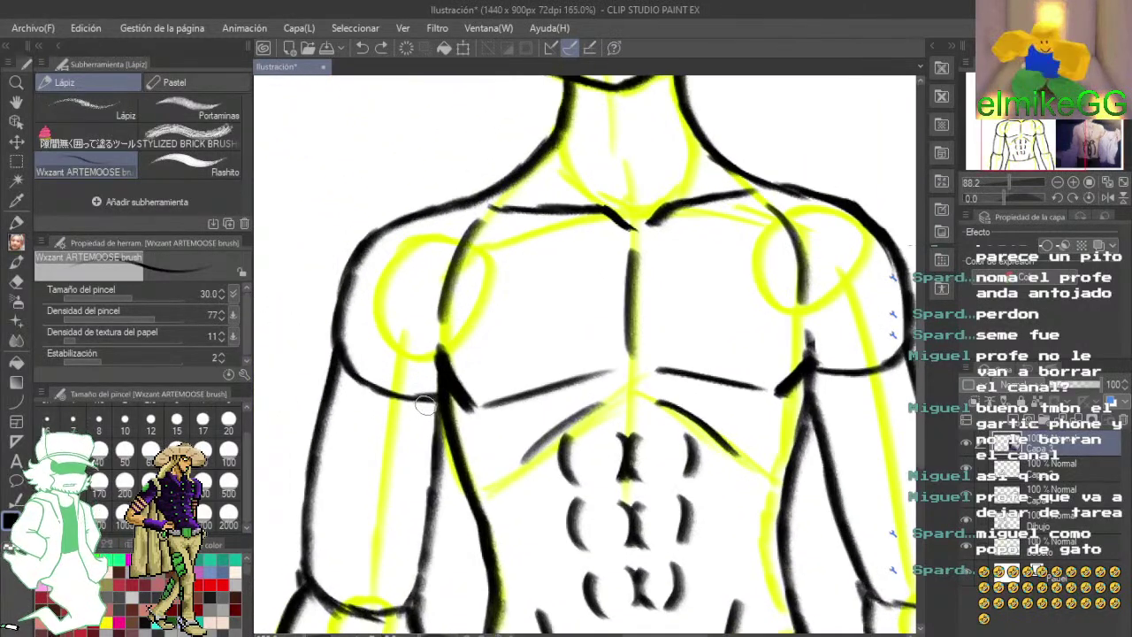
pyautogui.moveTo(398, 281); pyautogui.dragTo(497, 396)
pyautogui.moveTo(541, 398)
pyautogui.mouseDown()
pyautogui.moveTo(525, 412)
pyautogui.moveTo(300, 423)
pyautogui.mouseUp()
pyautogui.moveTo(536, 365)
pyautogui.mouseDown()
pyautogui.moveTo(427, 359)
pyautogui.moveTo(278, 398)
pyautogui.mouseUp()
pyautogui.moveTo(587, 425)
pyautogui.mouseDown()
pyautogui.moveTo(637, 358)
pyautogui.moveTo(667, 340)
pyautogui.mouseUp()
pyautogui.moveTo(624, 372)
pyautogui.mouseDown()
pyautogui.moveTo(636, 360)
pyautogui.moveTo(613, 384)
pyautogui.mouseUp()
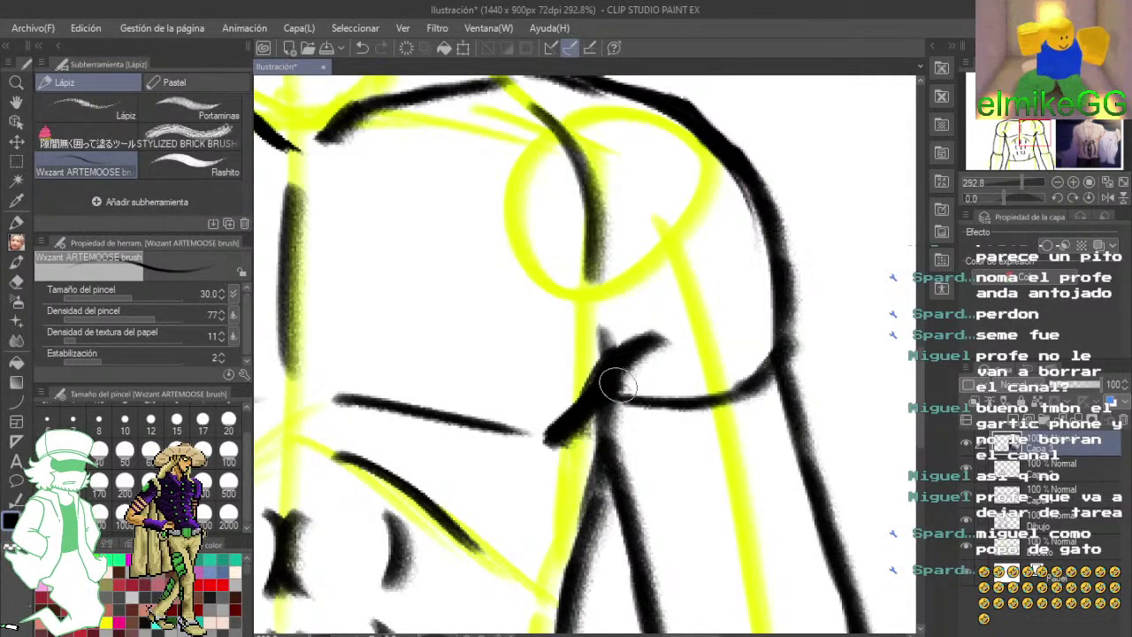
# - Erase the stray line ends above both armpit folds on the Dibujo layer with the Más fuerte eraser at size 20
pyautogui.moveTo(306, 283); pyautogui.dragTo(413, 306)
pyautogui.click(17, 282)
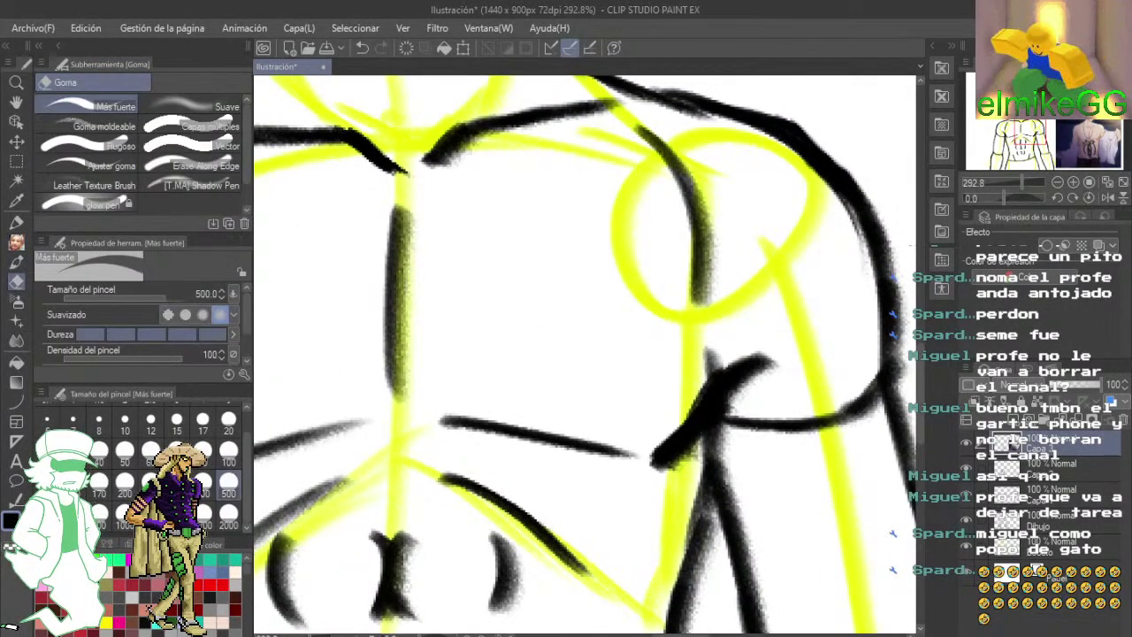
pyautogui.click(229, 424)
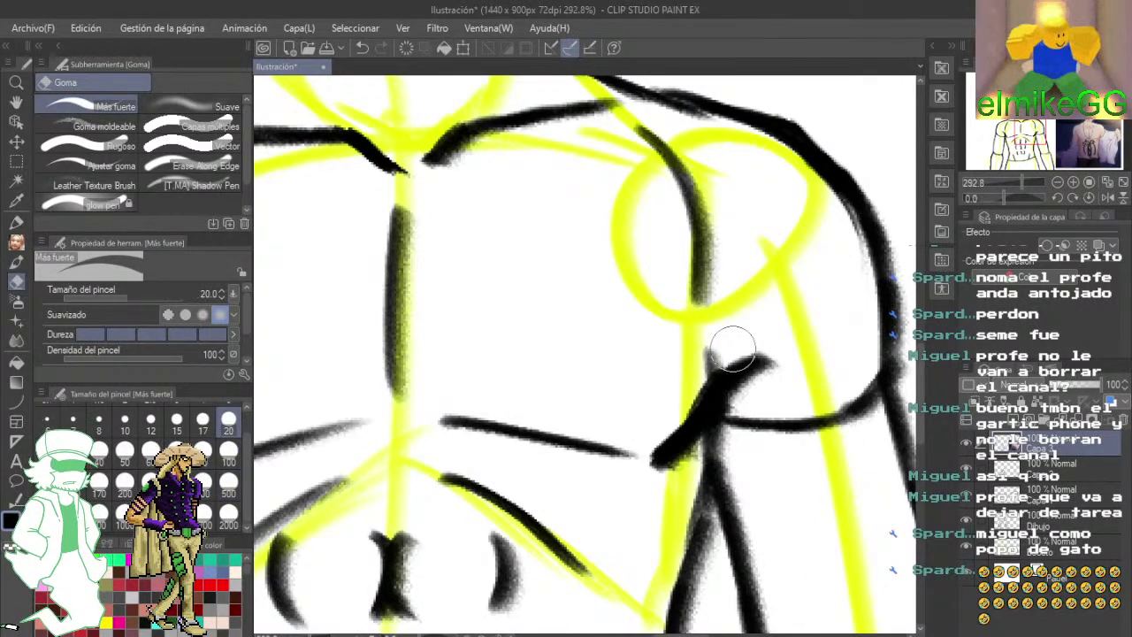
pyautogui.click(1021, 500)
pyautogui.click(1018, 527)
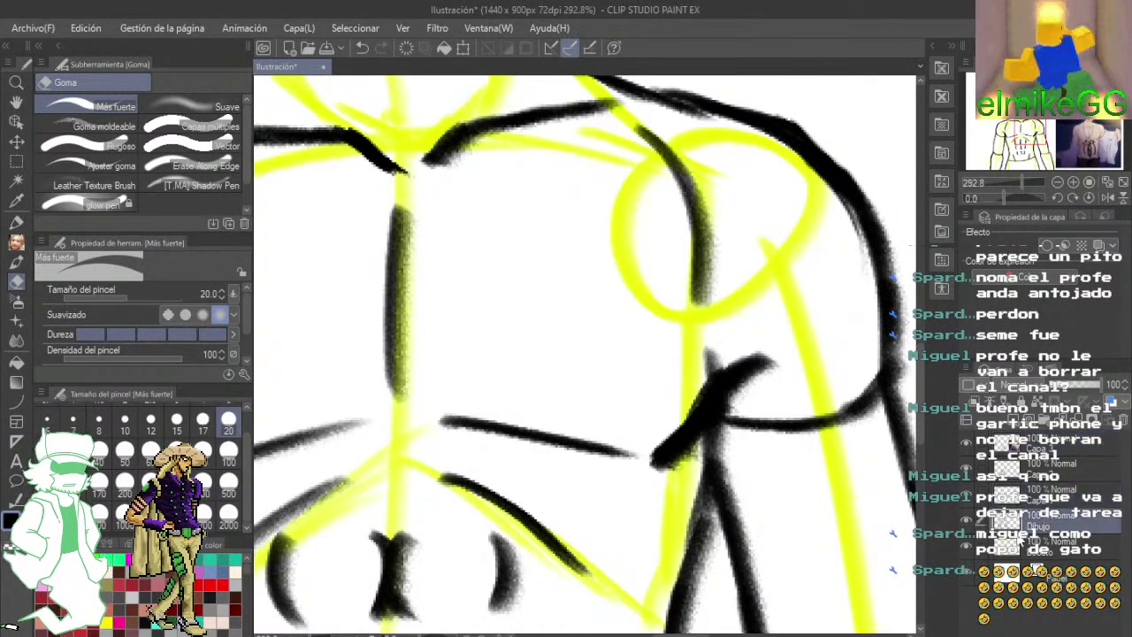
pyautogui.moveTo(694, 352)
pyautogui.mouseDown()
pyautogui.moveTo(711, 352)
pyautogui.moveTo(702, 370)
pyautogui.moveTo(849, 323)
pyautogui.mouseUp()
pyautogui.moveTo(545, 415); pyautogui.dragTo(795, 453)
pyautogui.moveTo(486, 381)
pyautogui.mouseDown()
pyautogui.moveTo(500, 362)
pyautogui.moveTo(521, 374)
pyautogui.moveTo(526, 398)
pyautogui.mouseUp()
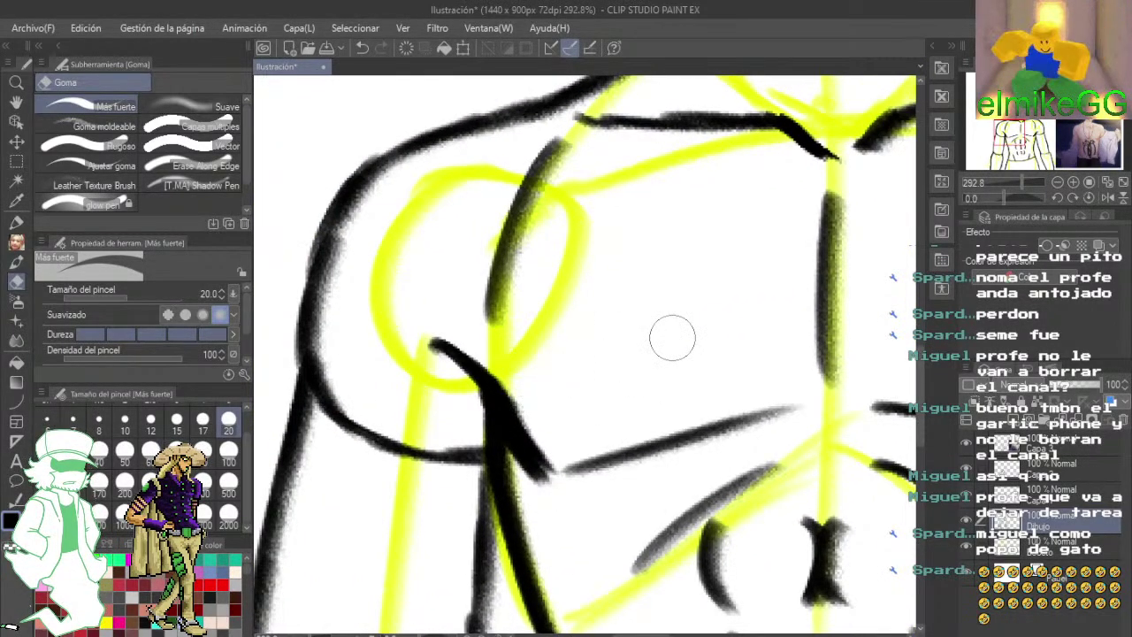
# - Try to delete the top layer that holds the reference illustration and the abdominal lines
pyautogui.scroll(-5, 669, 334)
pyautogui.moveTo(676, 337)
pyautogui.mouseDown()
pyautogui.moveTo(363, 350)
pyautogui.moveTo(283, 387)
pyautogui.mouseUp()
pyautogui.scroll(-3, 292, 389)
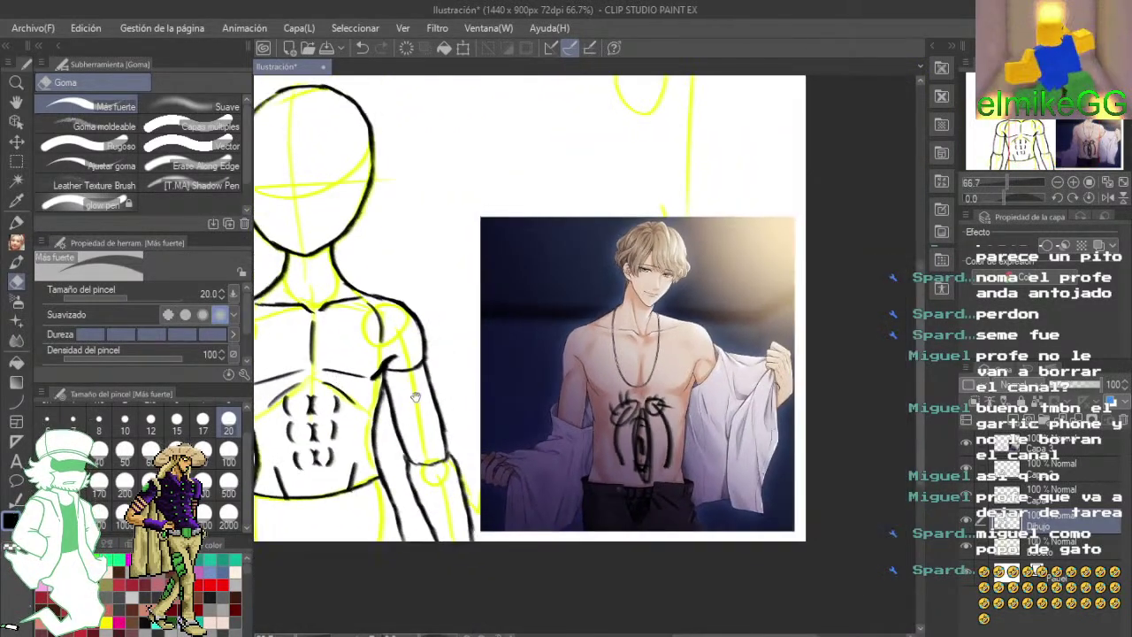
pyautogui.moveTo(386, 351)
pyautogui.mouseDown()
pyautogui.moveTo(475, 326)
pyautogui.moveTo(541, 351)
pyautogui.mouseUp()
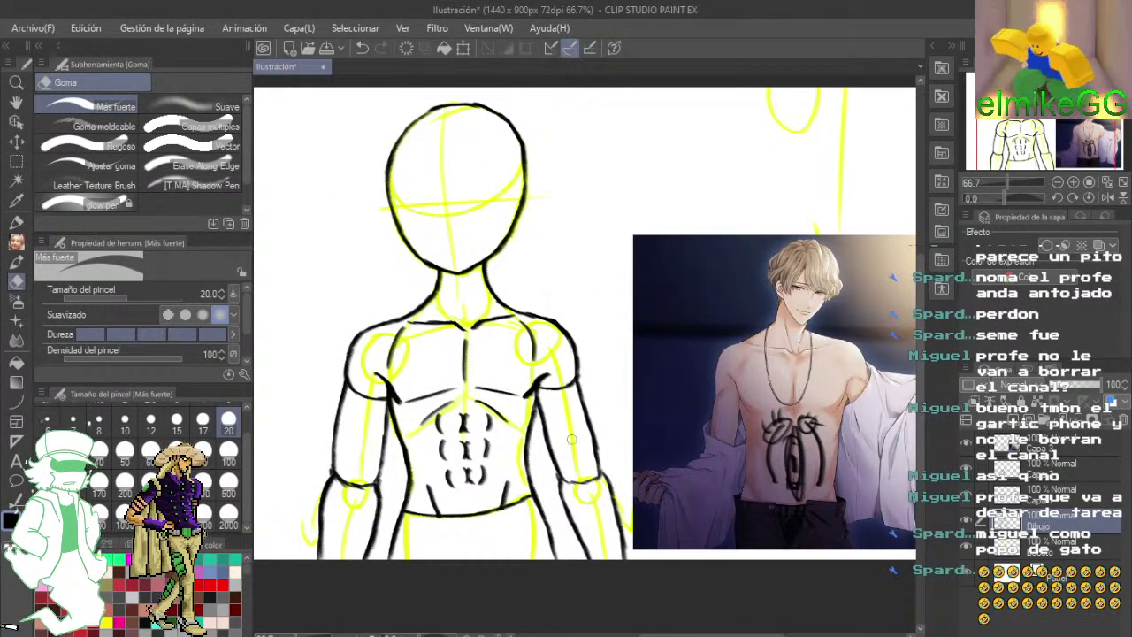
pyautogui.scroll(2, 408, 466)
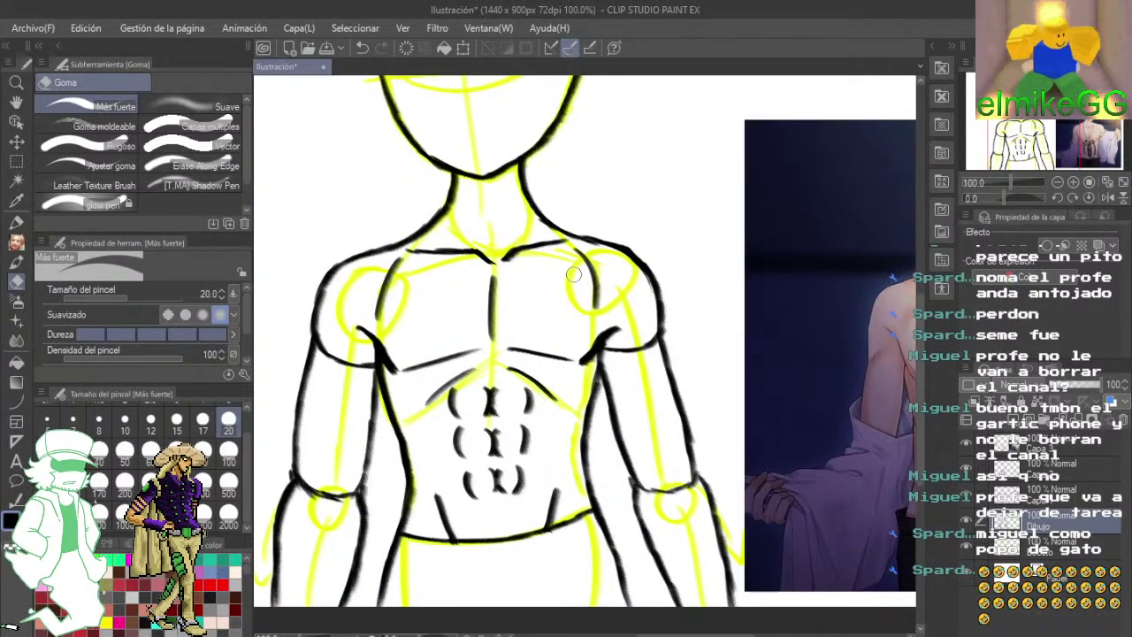
pyautogui.click(1037, 445)
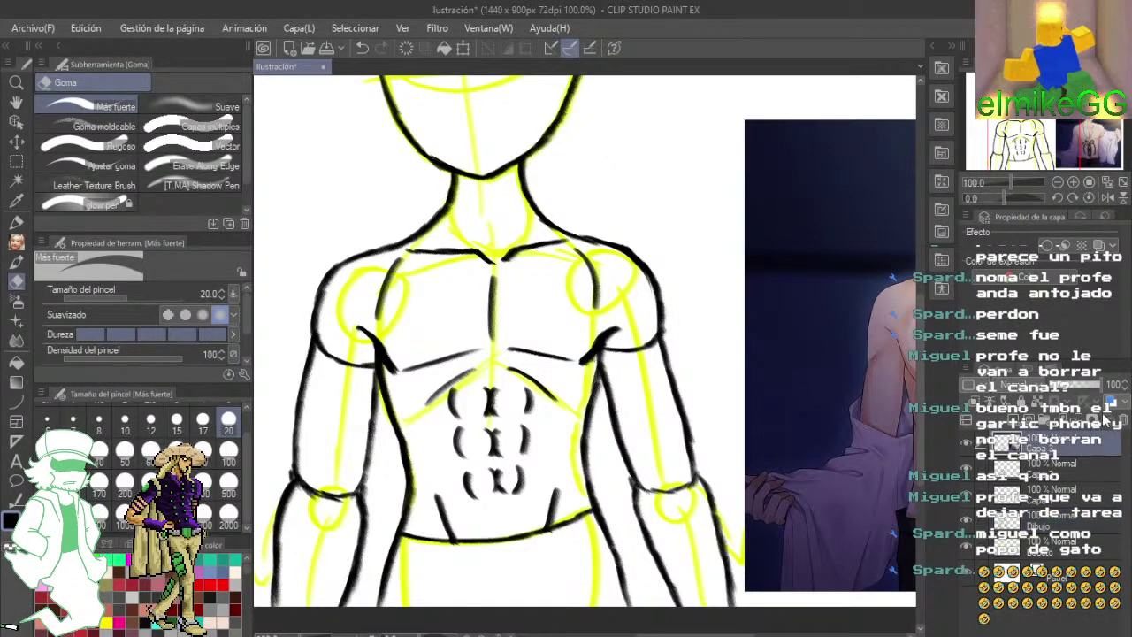
pyautogui.click(1125, 420)
pyautogui.click(599, 277)
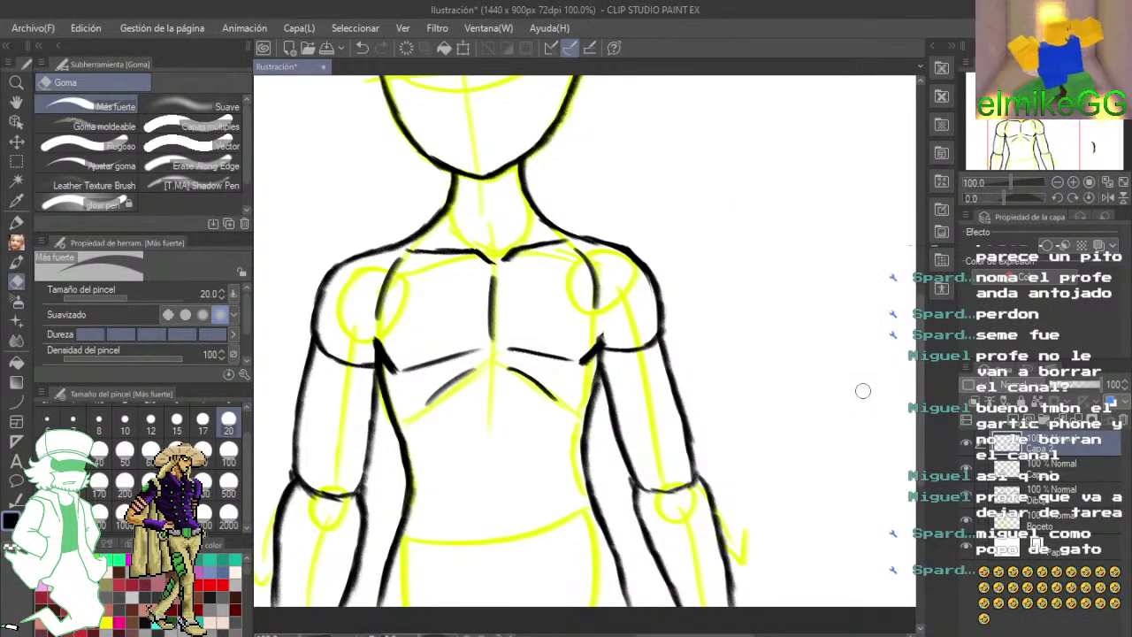
# - Toggle the visibility of the top remaining layer to check its contents, and undo the layer deletion
pyautogui.click(966, 440)
pyautogui.click(964, 438)
pyautogui.click(963, 438)
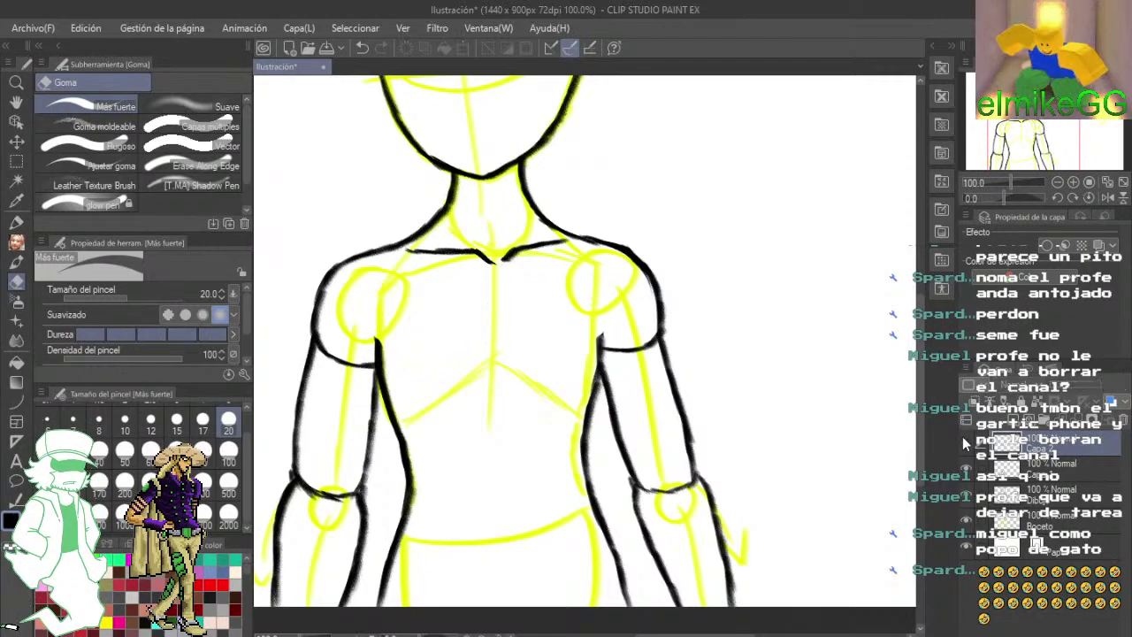
pyautogui.click(968, 440)
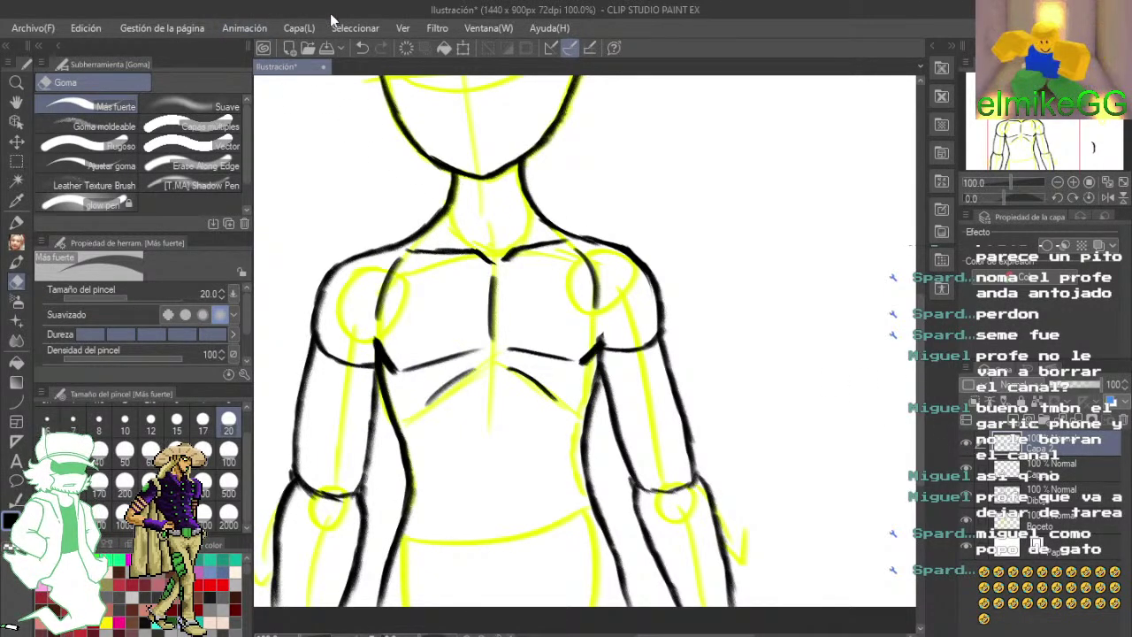
pyautogui.click(366, 50)
# - Erase the entire reference illustration beside the figure with the Más fuerte eraser at size 500
pyautogui.moveTo(800, 361)
pyautogui.mouseDown()
pyautogui.moveTo(680, 354)
pyautogui.moveTo(520, 402)
pyautogui.mouseUp()
pyautogui.click(228, 483)
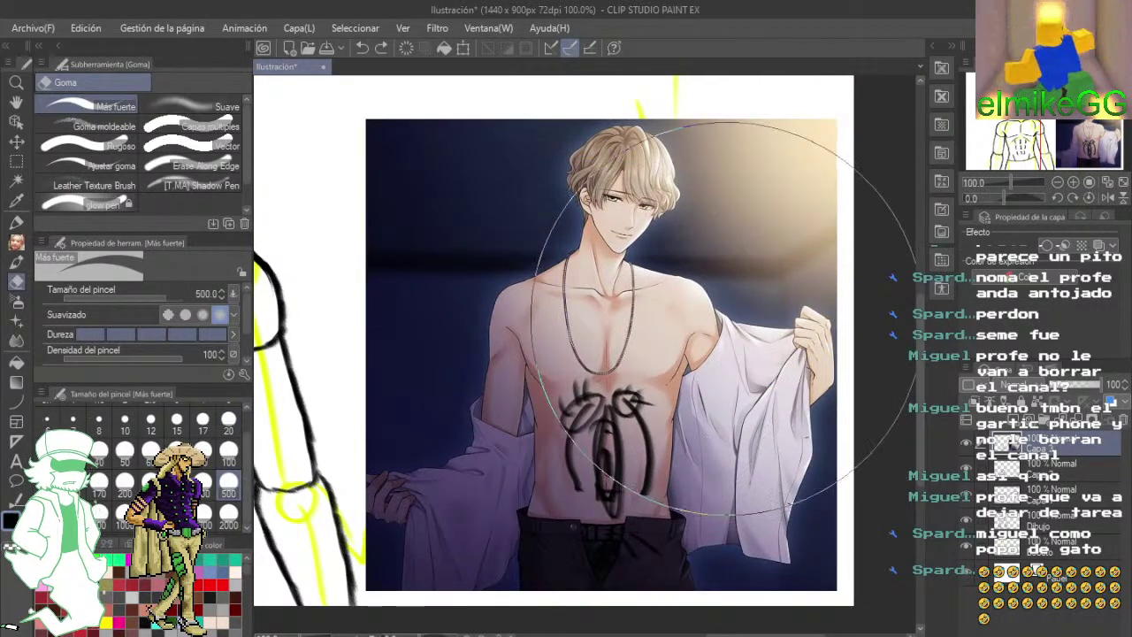
pyautogui.moveTo(682, 291)
pyautogui.mouseDown()
pyautogui.moveTo(708, 404)
pyautogui.moveTo(808, 480)
pyautogui.moveTo(739, 450)
pyautogui.moveTo(681, 361)
pyautogui.moveTo(645, 520)
pyautogui.moveTo(619, 528)
pyautogui.moveTo(639, 444)
pyautogui.moveTo(682, 416)
pyautogui.moveTo(737, 278)
pyautogui.mouseUp()
pyautogui.scroll(-4, 700, 431)
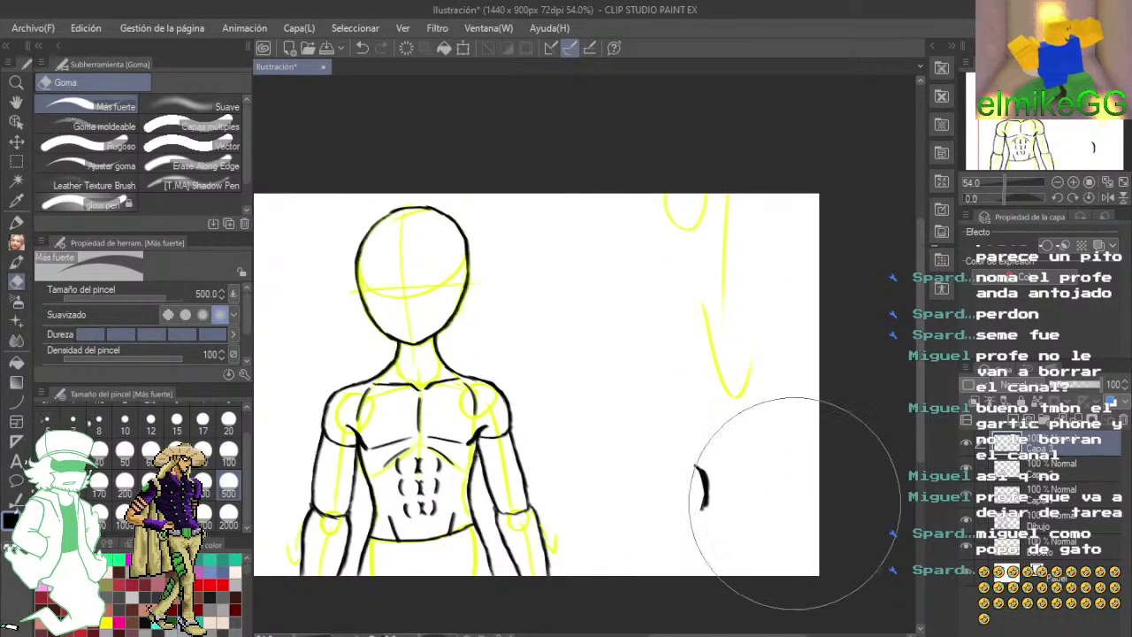
# - Erase the stray black curve in the empty area beside the figure on the layer that holds it
pyautogui.click(1017, 469)
pyautogui.moveTo(715, 472); pyautogui.dragTo(733, 478)
pyautogui.moveTo(672, 371); pyautogui.dragTo(849, 360)
# - Merge the extra anatomy detail layers down into the Dibujo layer
pyautogui.click(1077, 452)
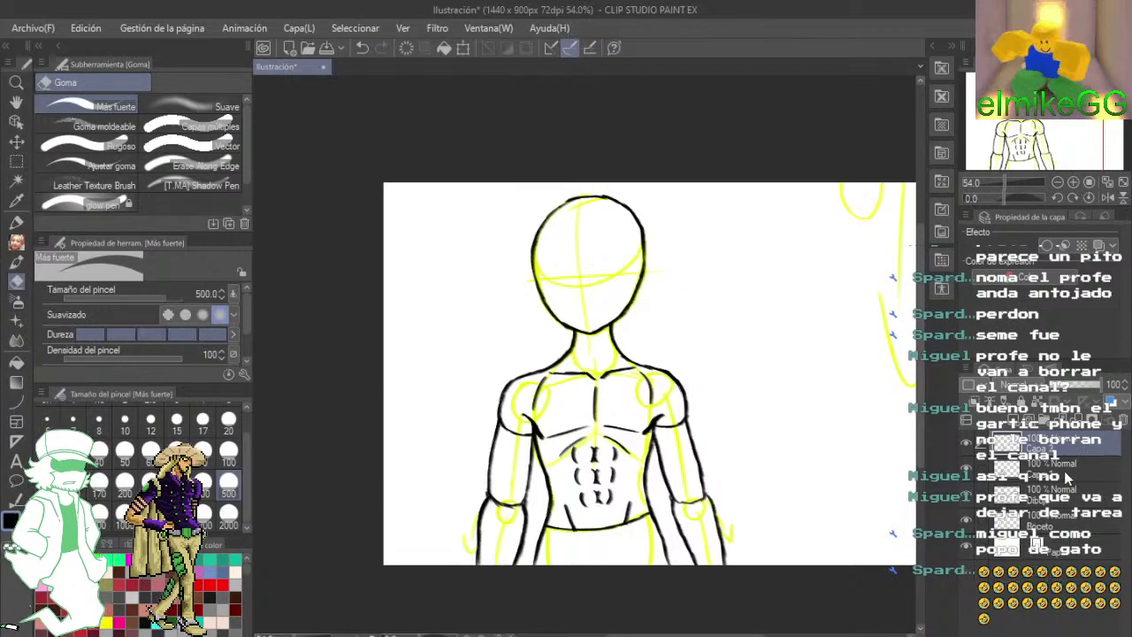
pyautogui.click(967, 469)
pyautogui.click(966, 469)
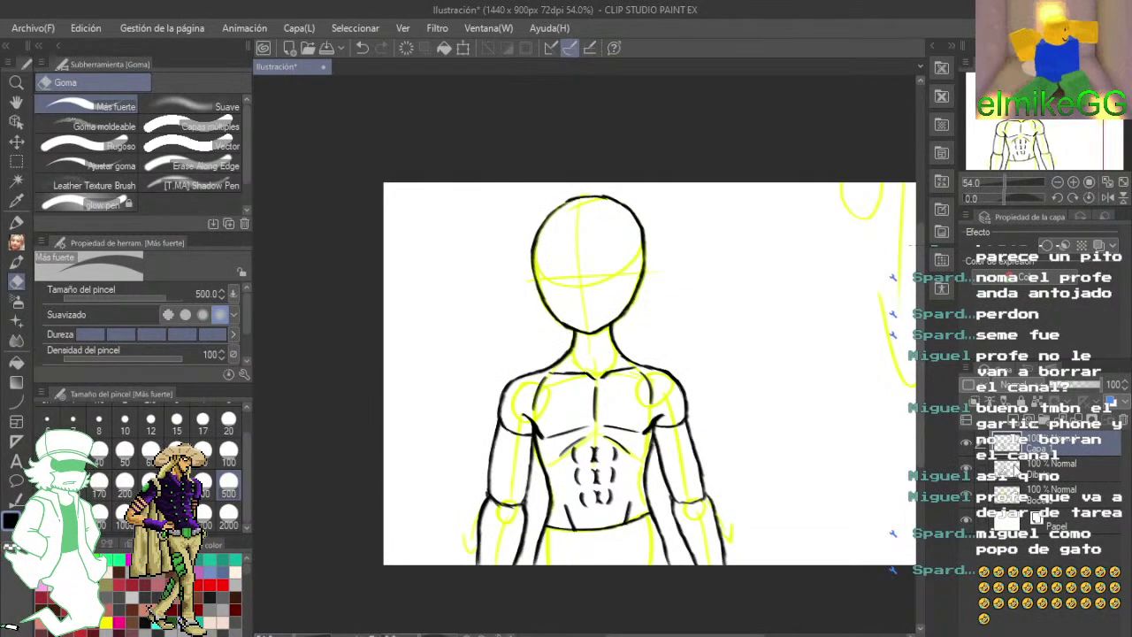
pyautogui.hotkey('ctrl', 'e')
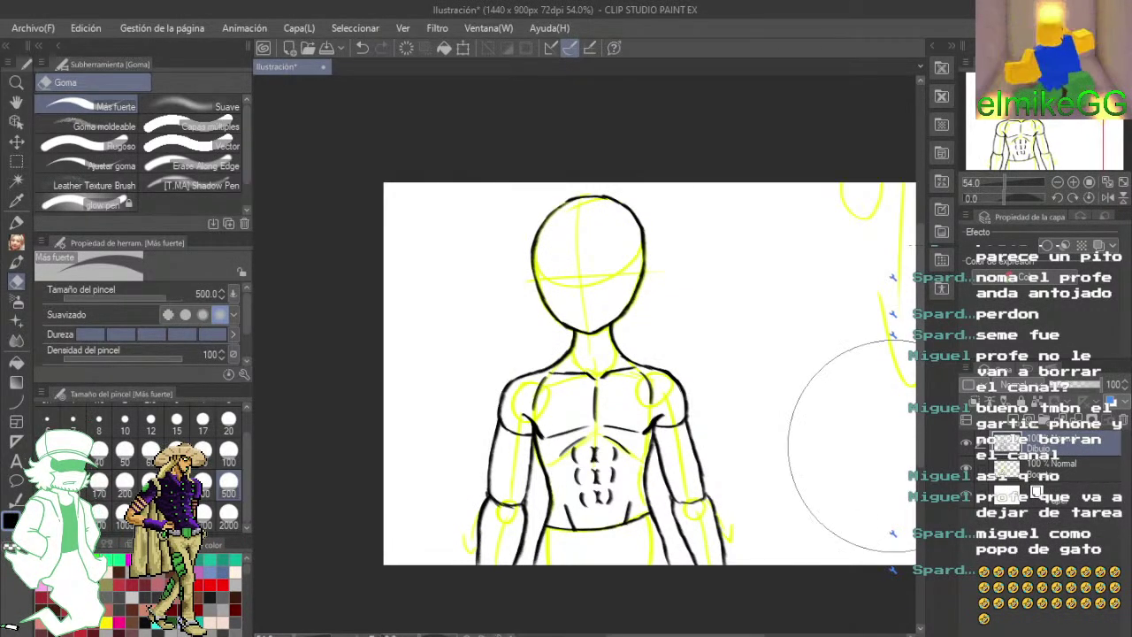
# - Examine the inked figure from the head to the waist, up close and as a whole
pyautogui.scroll(5, 893, 446)
pyautogui.moveTo(656, 475); pyautogui.dragTo(781, 373)
pyautogui.scroll(-5, 782, 373)
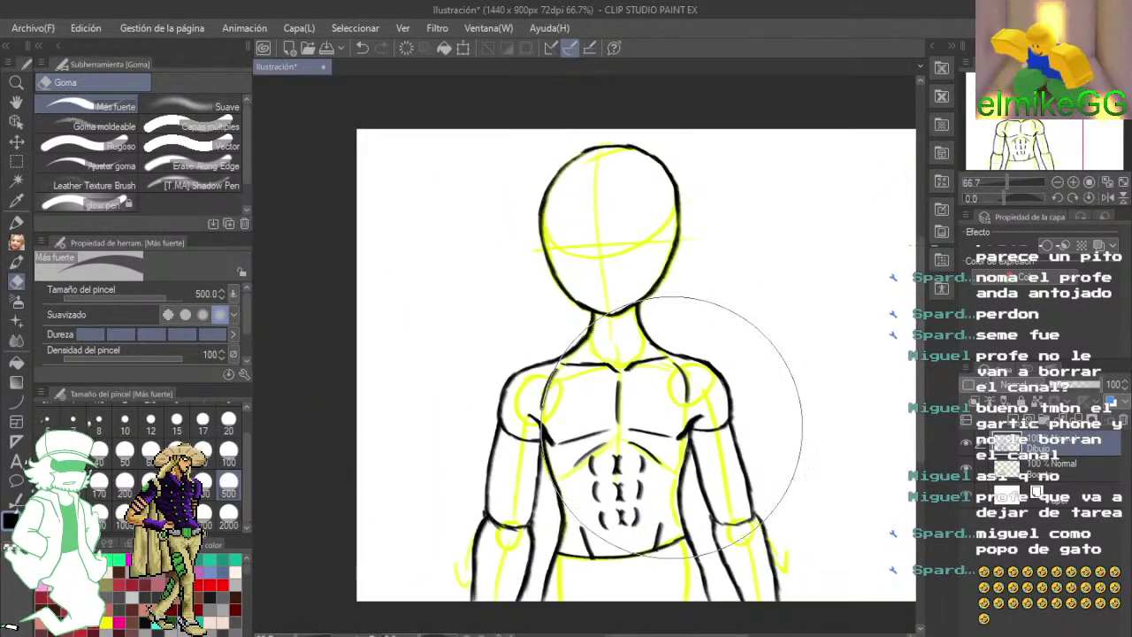
pyautogui.scroll(4, 672, 427)
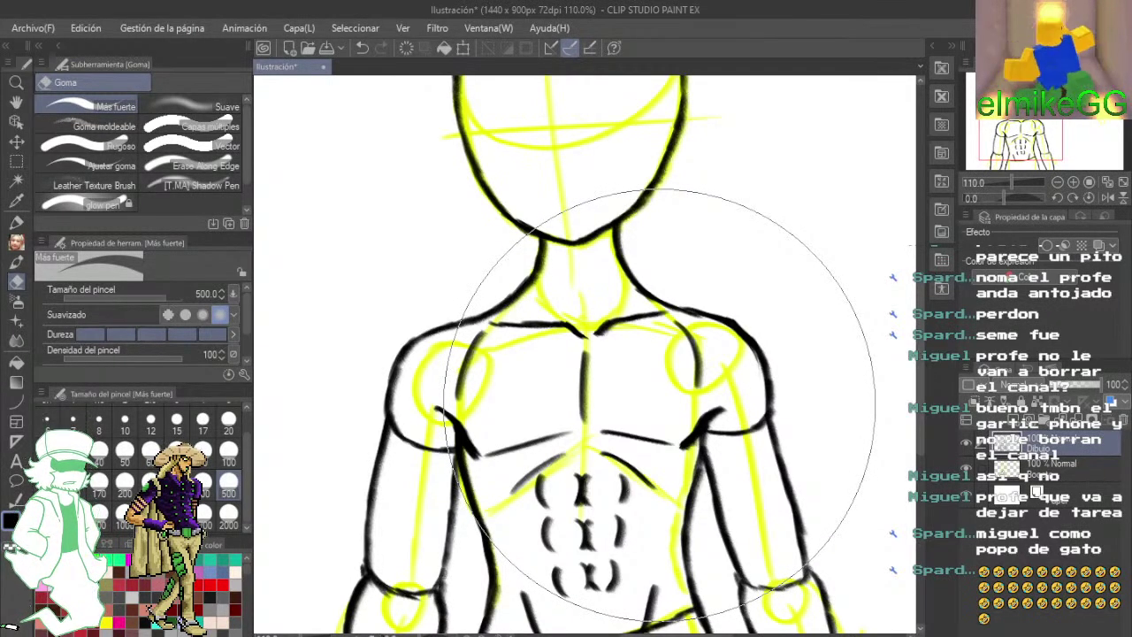
pyautogui.scroll(-3, 661, 404)
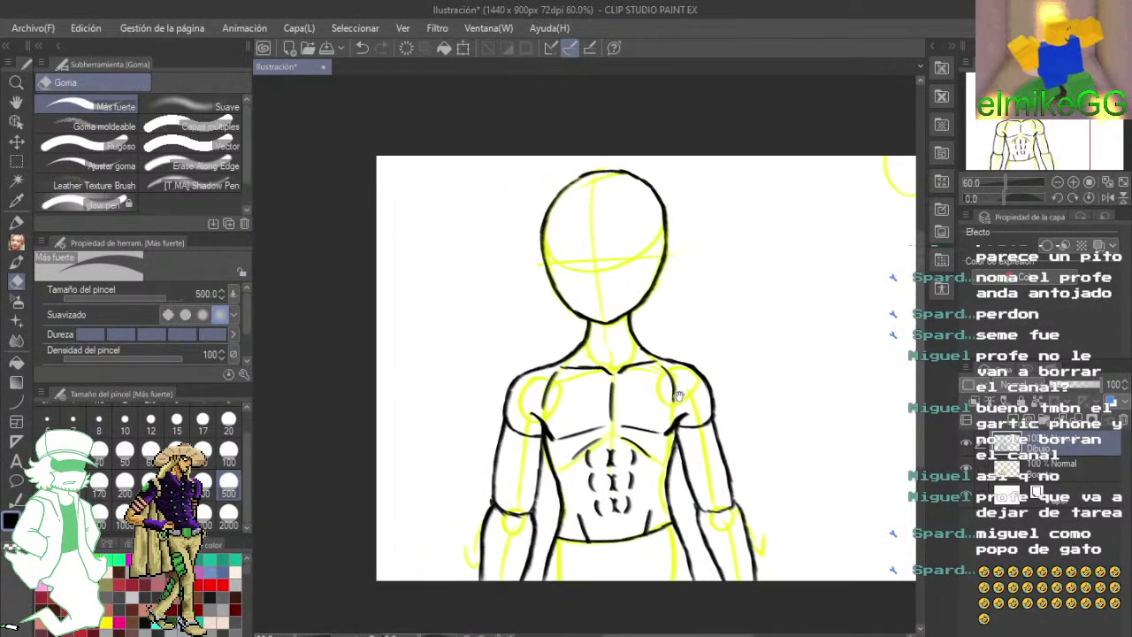
pyautogui.scroll(2, 741, 420)
pyautogui.scroll(2, 741, 420)
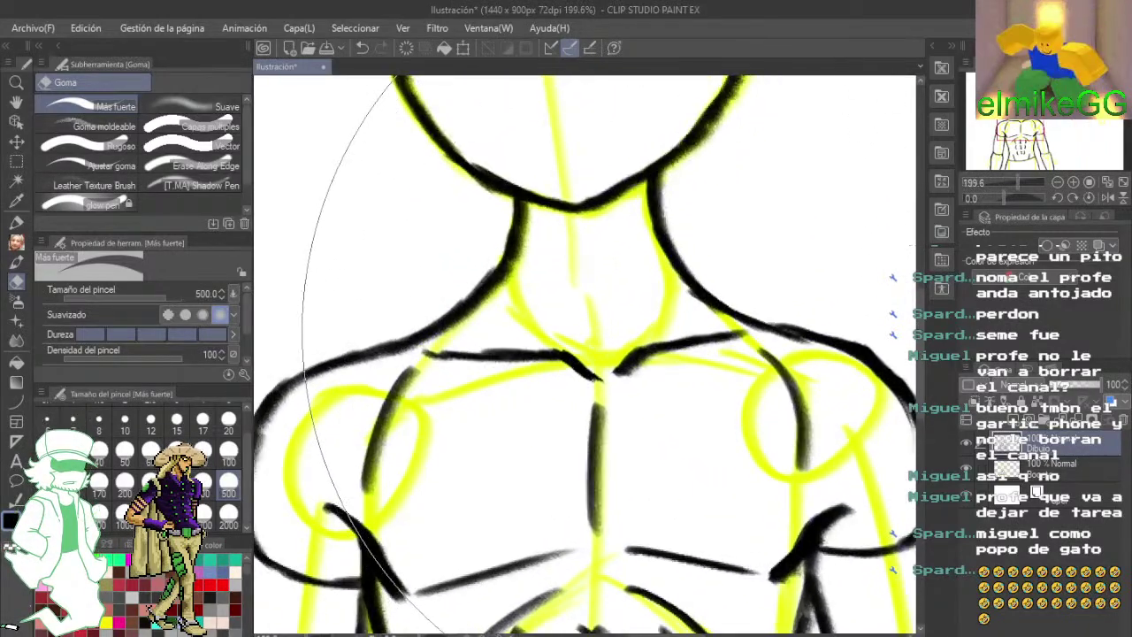
pyautogui.scroll(-3, 645, 404)
pyautogui.moveTo(708, 325); pyautogui.dragTo(674, 451)
pyautogui.scroll(2, 611, 406)
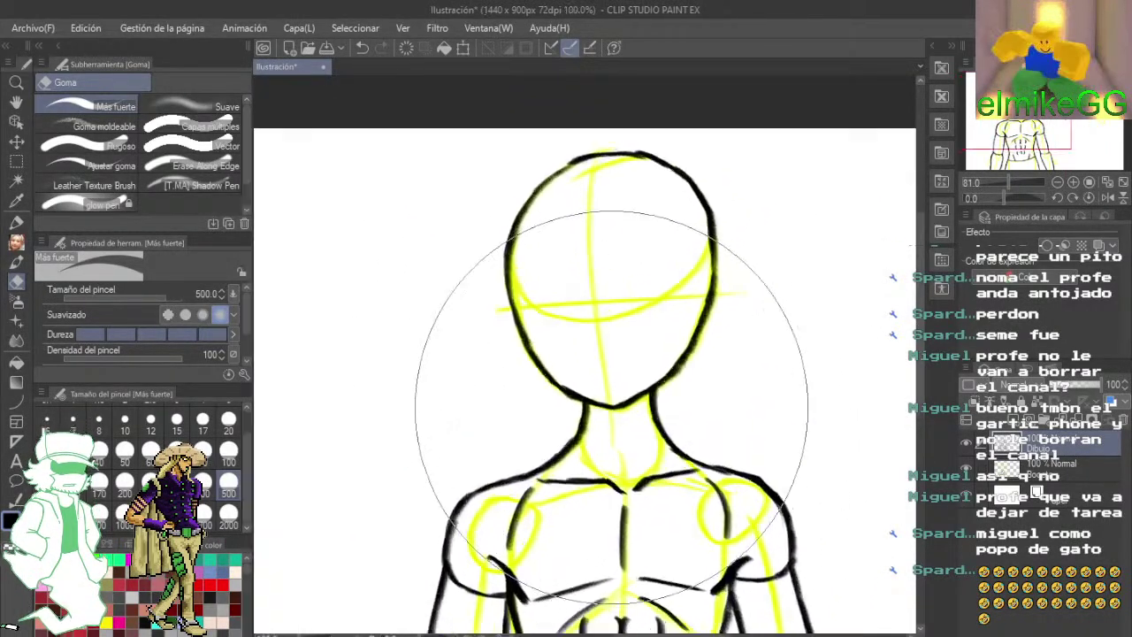
pyautogui.scroll(-2, 611, 405)
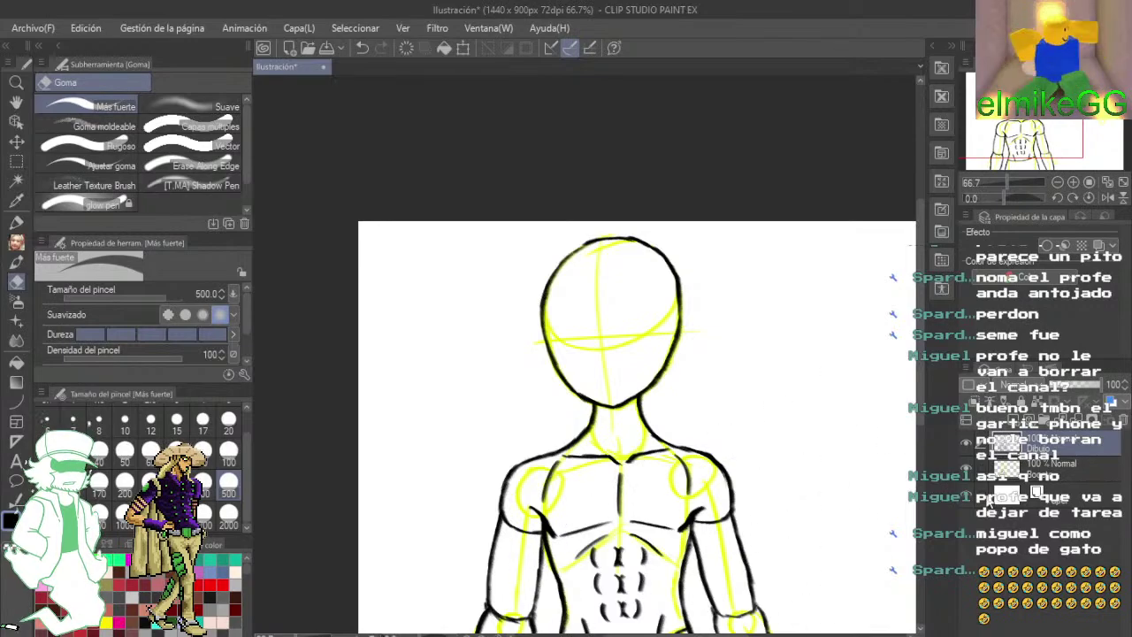
# - Add a layer above Dibujo and ink two converging neck lines from the jaw toward the collarbones with the size 30 Wxzant ARTEMOOSE brush
pyautogui.click(1014, 423)
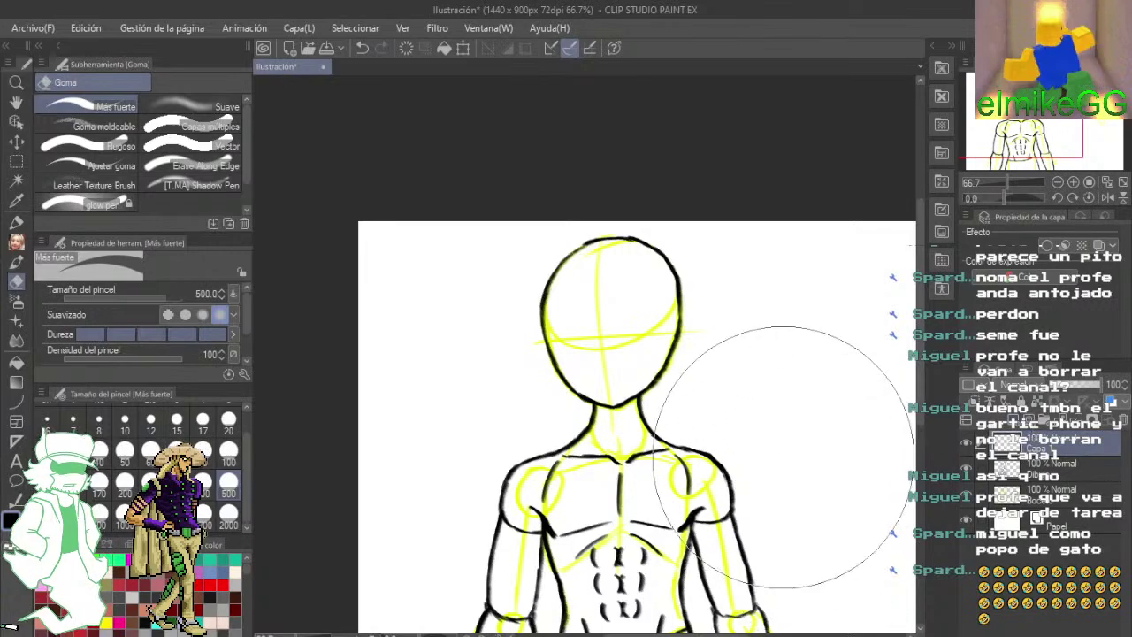
pyautogui.scroll(5, 707, 477)
pyautogui.moveTo(594, 392); pyautogui.dragTo(650, 353)
pyautogui.scroll(3, 515, 373)
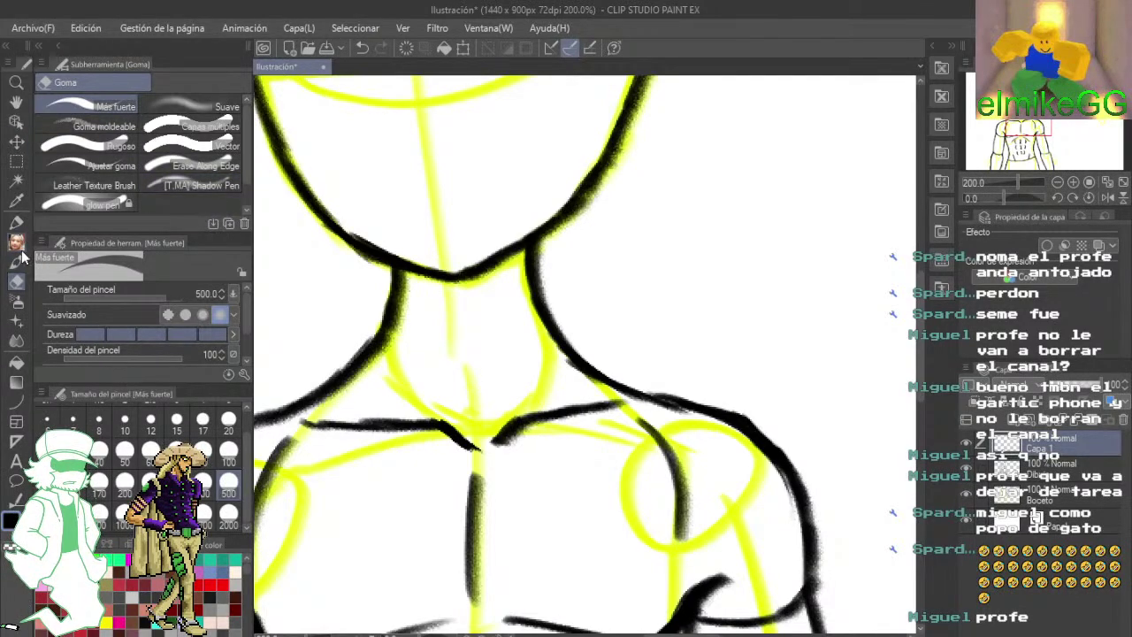
pyautogui.press('p')
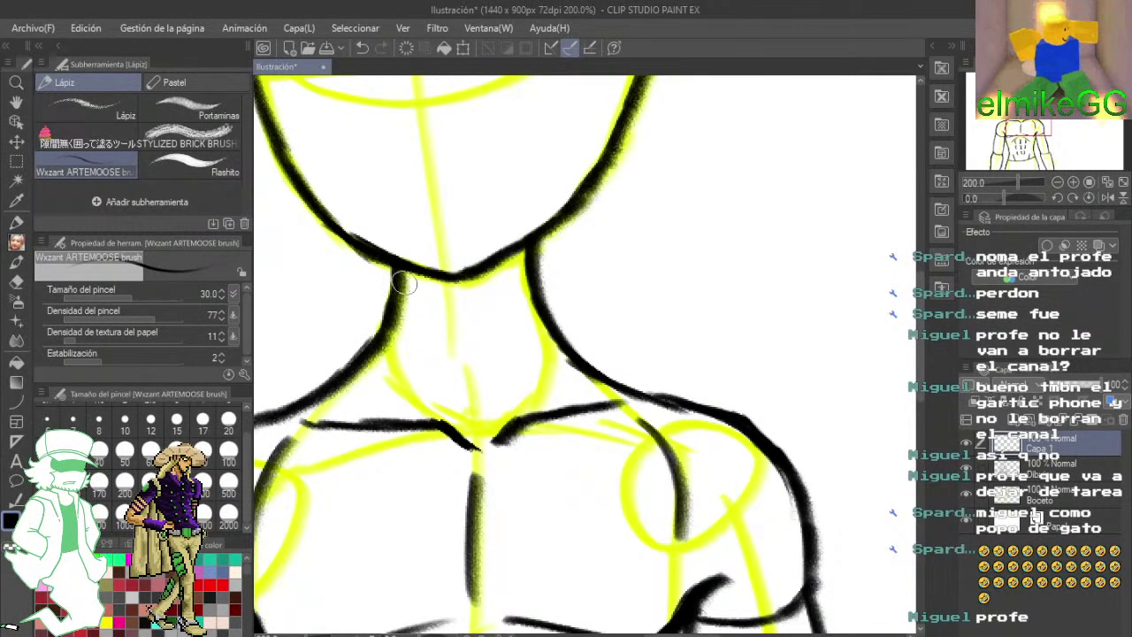
pyautogui.scroll(3, 497, 376)
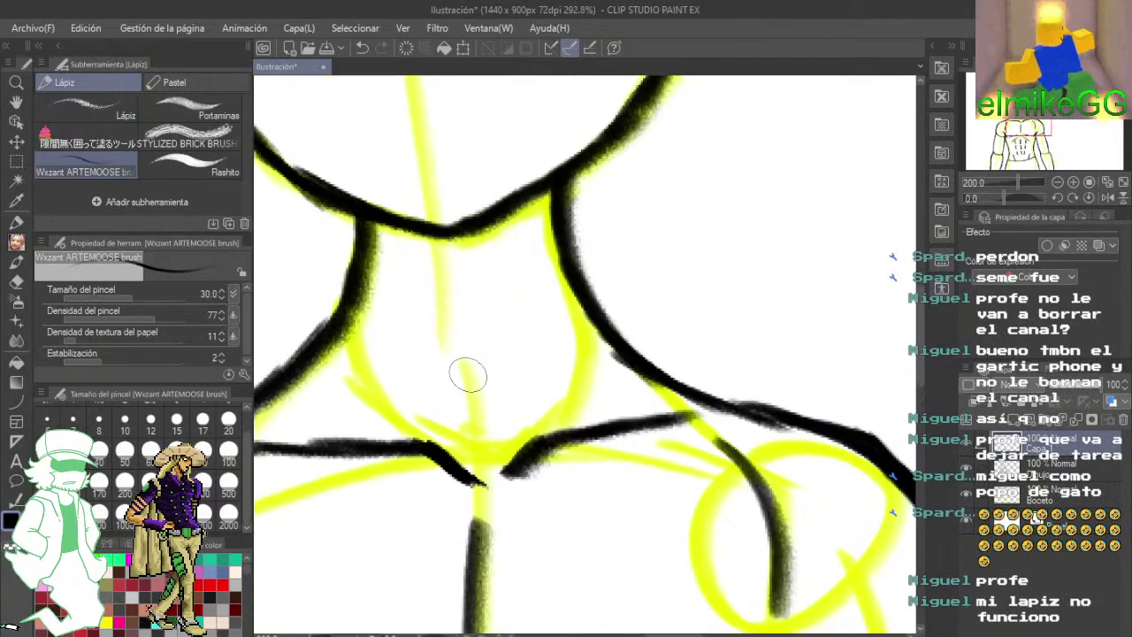
pyautogui.moveTo(492, 366); pyautogui.dragTo(548, 340)
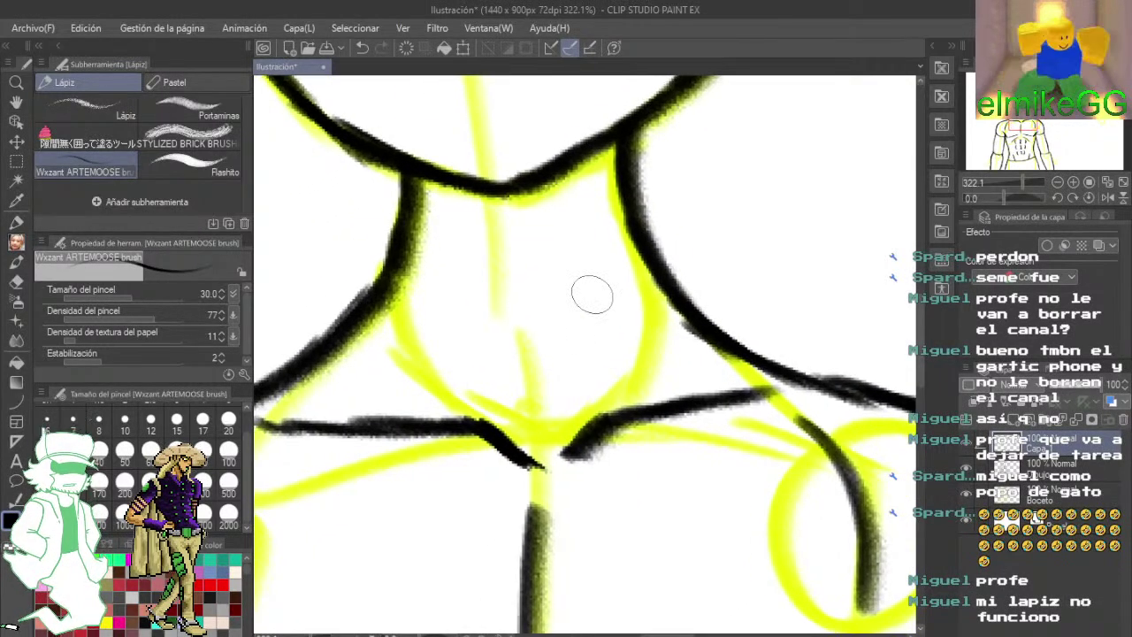
pyautogui.moveTo(410, 182)
pyautogui.mouseDown()
pyautogui.moveTo(469, 399)
pyautogui.moveTo(423, 195)
pyautogui.mouseUp()
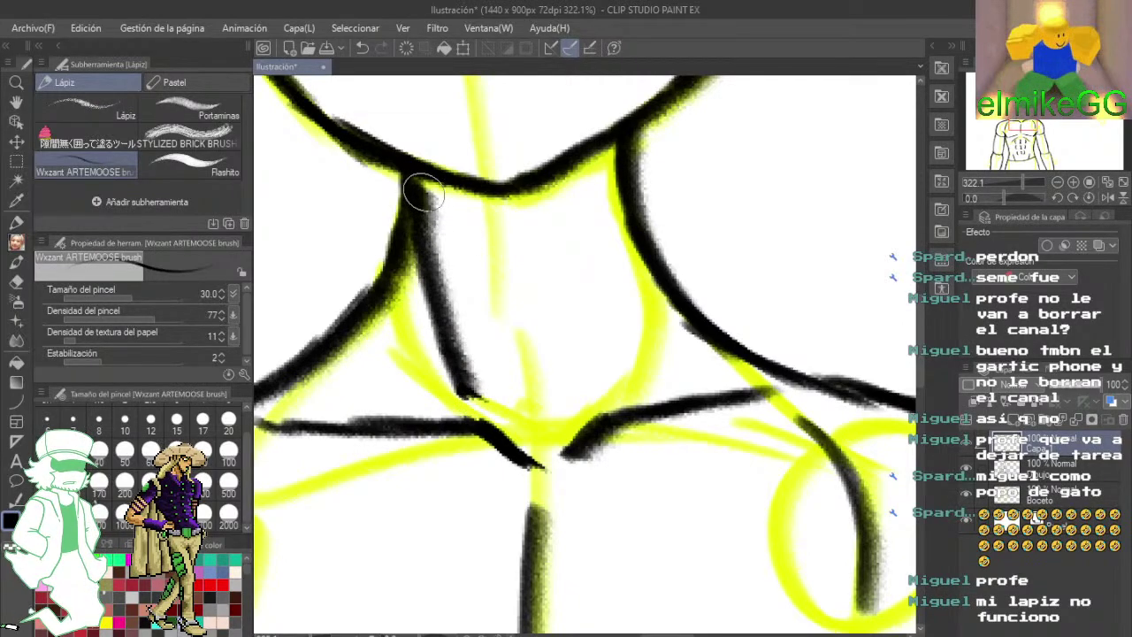
pyautogui.moveTo(596, 371)
pyautogui.mouseDown()
pyautogui.moveTo(633, 155)
pyautogui.moveTo(600, 371)
pyautogui.moveTo(631, 215)
pyautogui.mouseUp()
# - Draw two shorter inner lines alongside the neck lines and a small hooked throat mark between them
pyautogui.moveTo(449, 237); pyautogui.dragTo(492, 346)
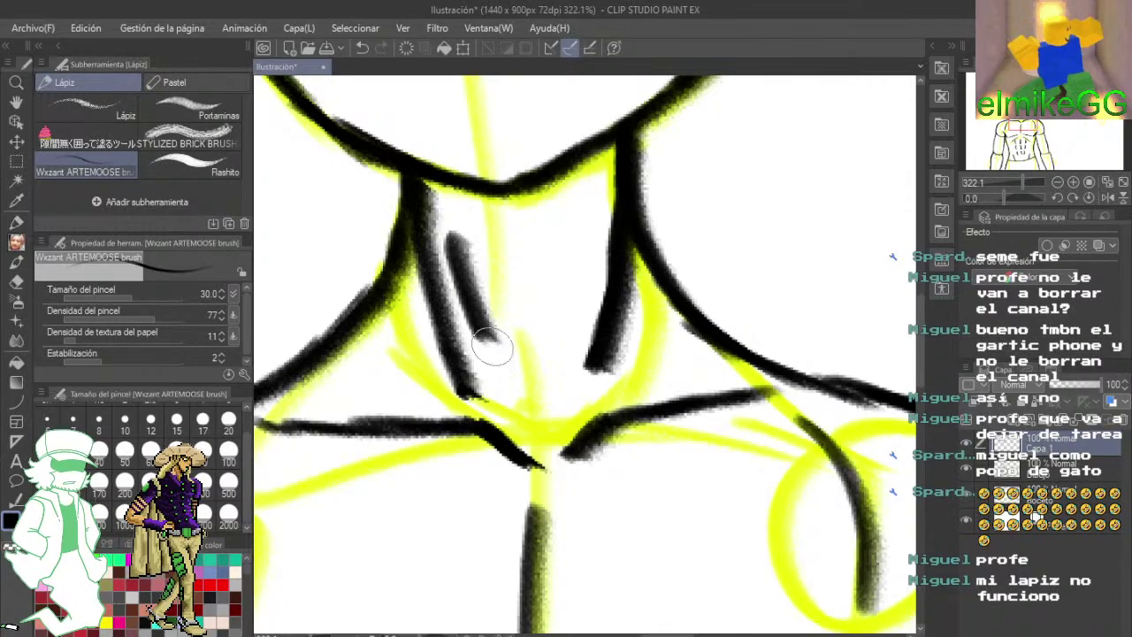
pyautogui.moveTo(591, 225)
pyautogui.mouseDown()
pyautogui.moveTo(566, 253)
pyautogui.moveTo(560, 329)
pyautogui.mouseUp()
pyautogui.moveTo(488, 256); pyautogui.dragTo(554, 250)
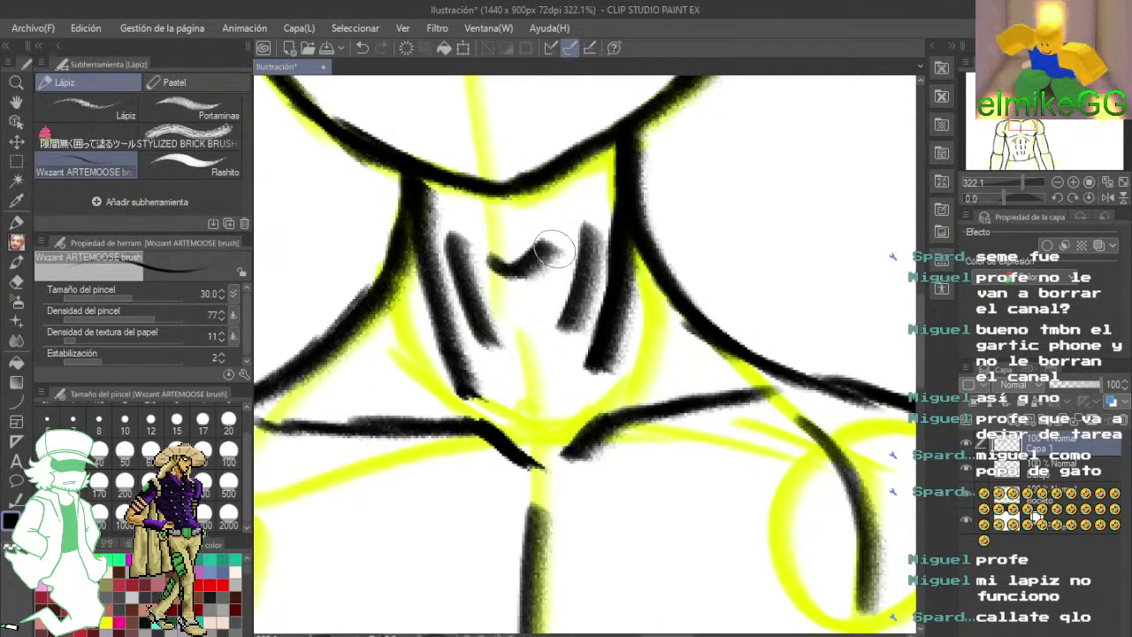
# - Try a curved stroke with a second stroke across it in the empty area beside the neck, and undo both
pyautogui.moveTo(753, 111); pyautogui.dragTo(734, 283)
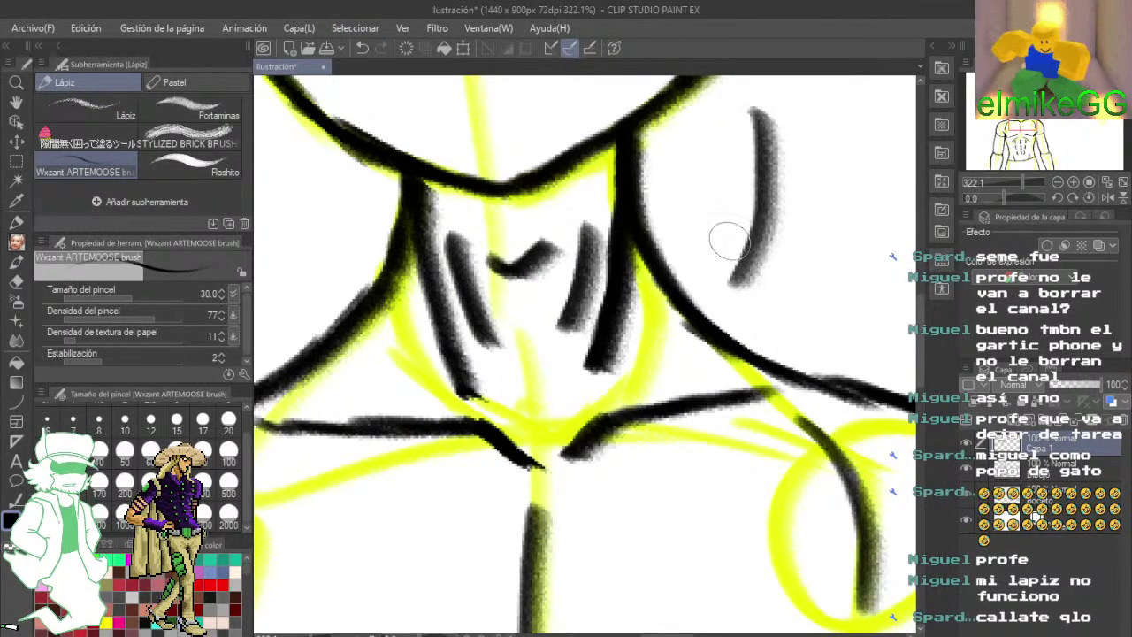
pyautogui.moveTo(718, 213); pyautogui.dragTo(770, 287)
pyautogui.click(364, 51)
pyautogui.click(364, 50)
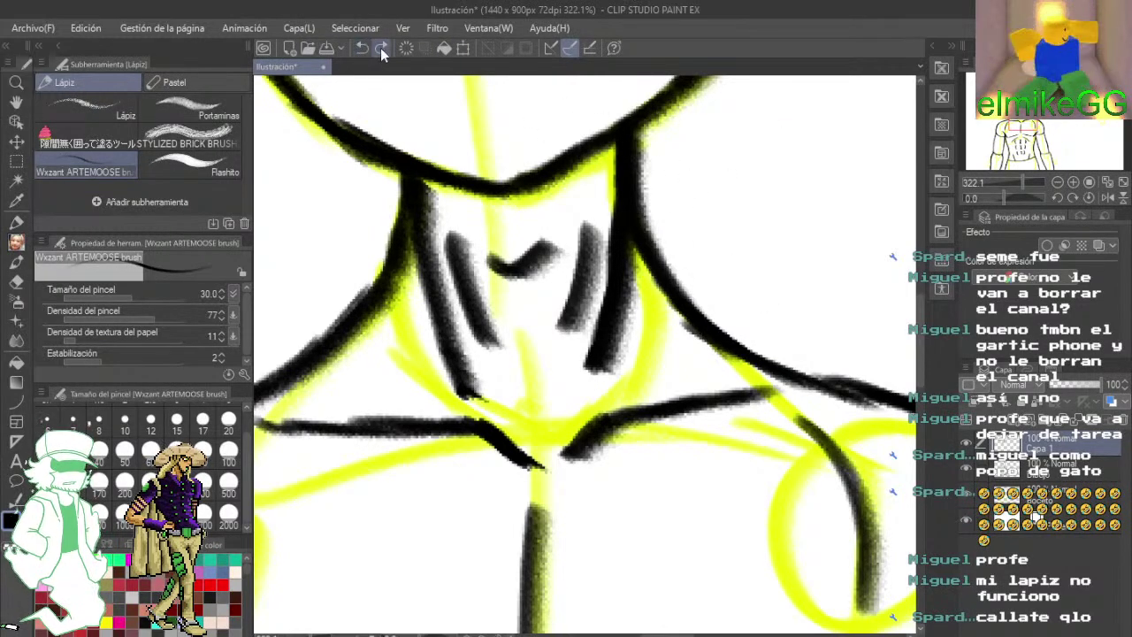
# - Try short crossing strokes where both neck lines meet the jaw, and extend the lines down to the collarbones
pyautogui.moveTo(631, 106); pyautogui.dragTo(608, 180)
pyautogui.moveTo(579, 111); pyautogui.dragTo(694, 186)
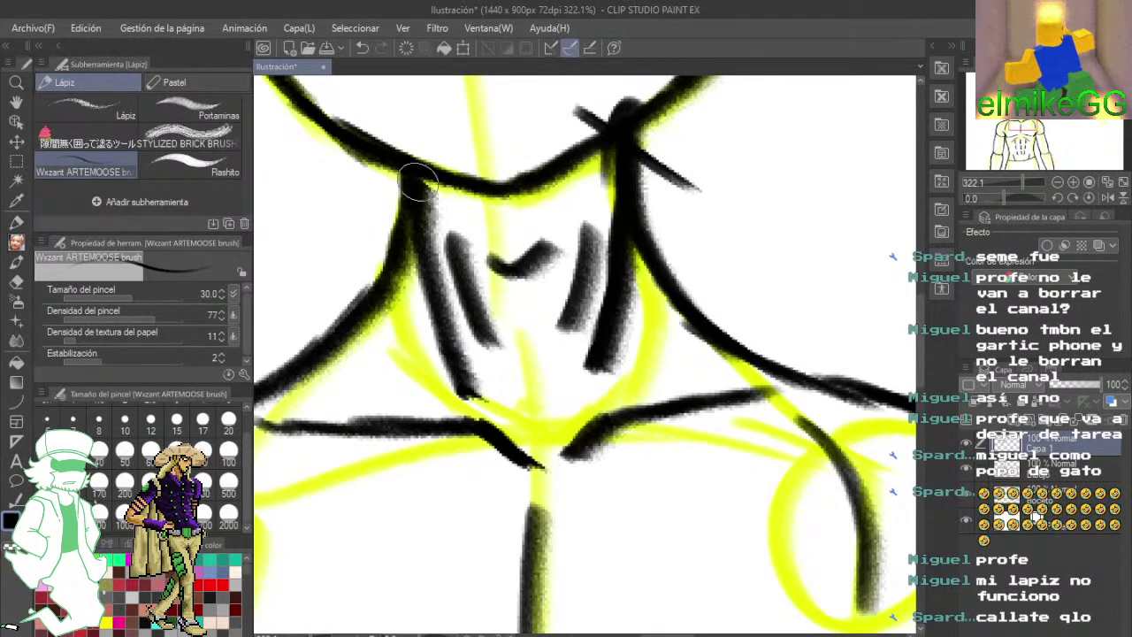
pyautogui.moveTo(437, 139); pyautogui.dragTo(382, 231)
pyautogui.moveTo(389, 161); pyautogui.dragTo(457, 238)
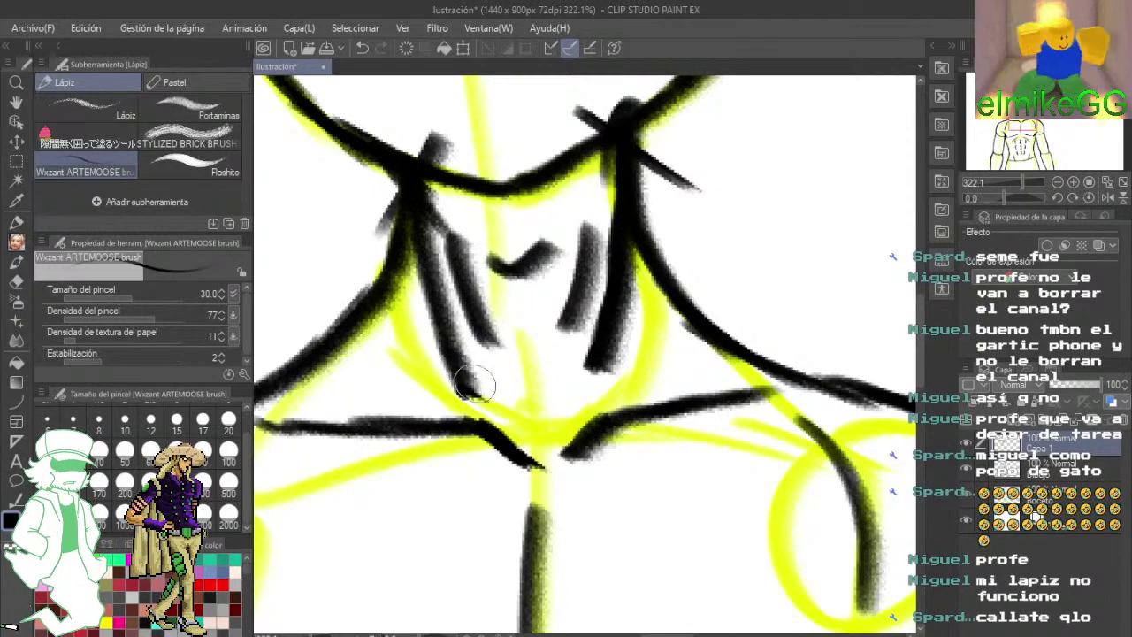
pyautogui.moveTo(473, 384)
pyautogui.mouseDown()
pyautogui.moveTo(490, 433)
pyautogui.moveTo(467, 385)
pyautogui.moveTo(508, 442)
pyautogui.mouseUp()
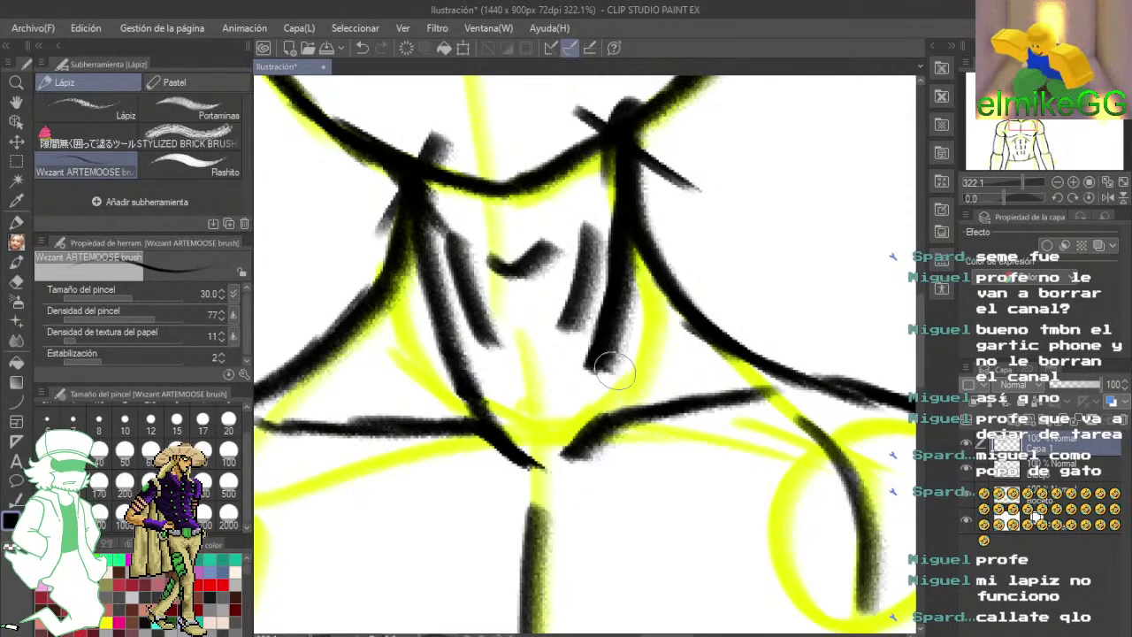
pyautogui.moveTo(598, 430)
pyautogui.mouseDown()
pyautogui.moveTo(611, 373)
pyautogui.moveTo(613, 405)
pyautogui.moveTo(619, 313)
pyautogui.mouseUp()
pyautogui.moveTo(615, 405); pyautogui.dragTo(615, 357)
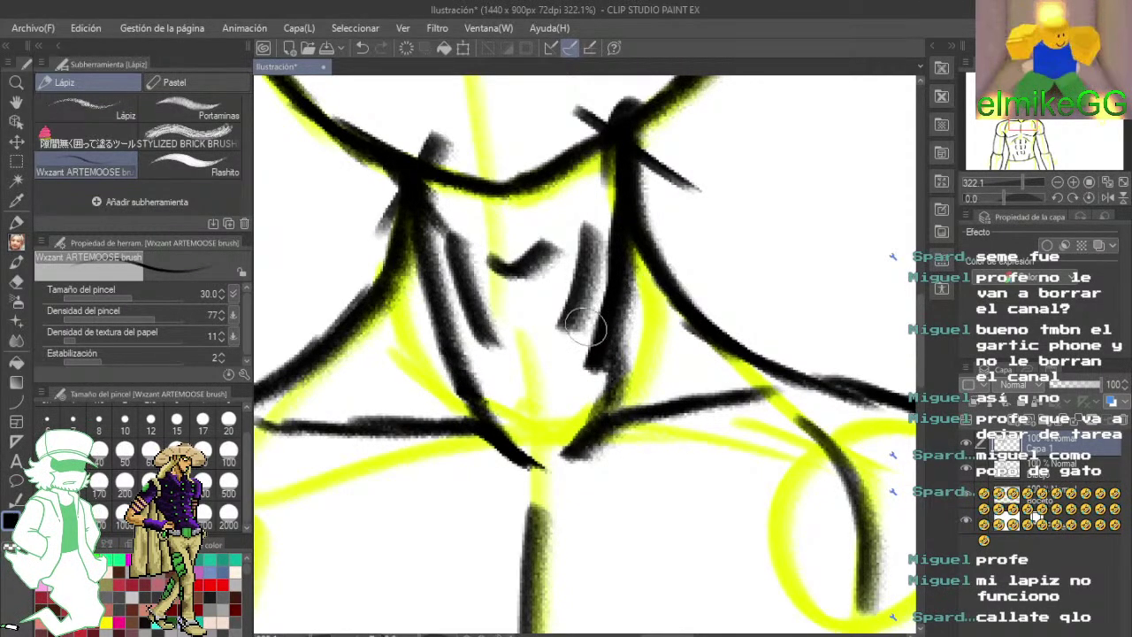
# - Undo the collarbone extensions and the crossing strokes at the jaw
pyautogui.click(361, 49)
pyautogui.click(361, 50)
pyautogui.click(360, 49)
pyautogui.click(360, 49)
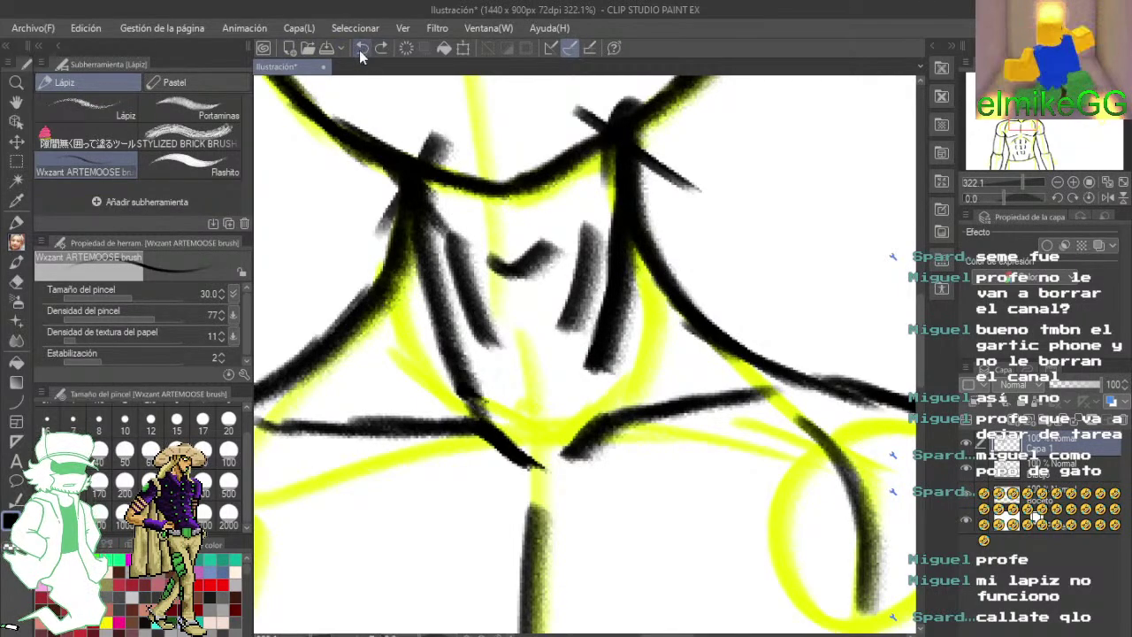
pyautogui.click(363, 50)
pyautogui.click(365, 50)
pyautogui.click(364, 50)
pyautogui.click(364, 50)
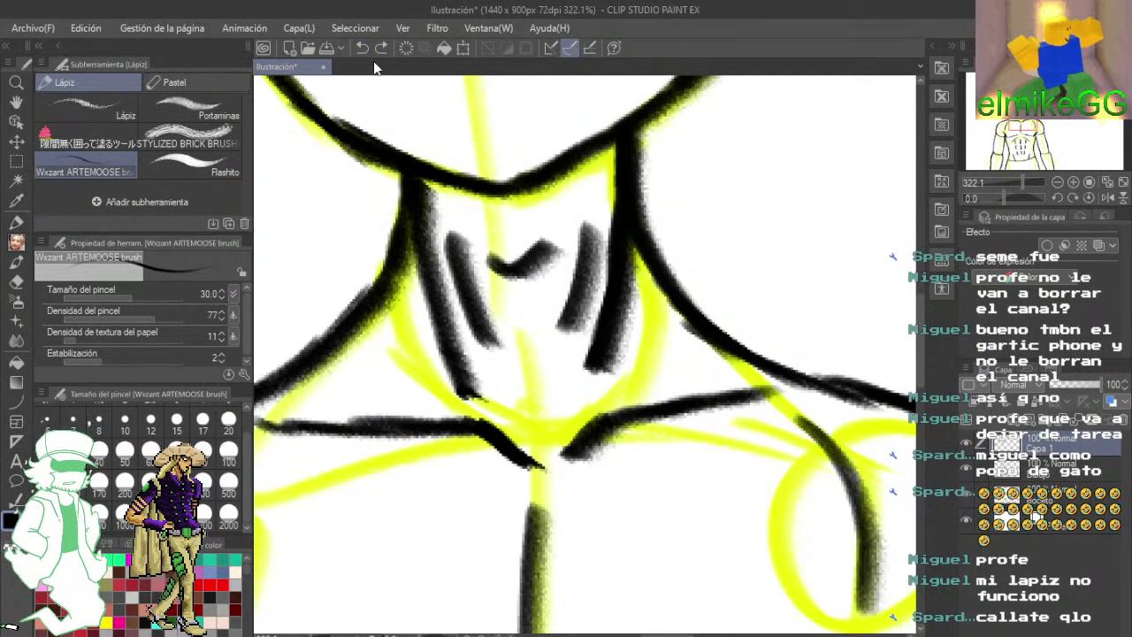
pyautogui.moveTo(551, 210)
pyautogui.mouseDown()
pyautogui.moveTo(572, 359)
pyautogui.moveTo(620, 280)
pyautogui.mouseUp()
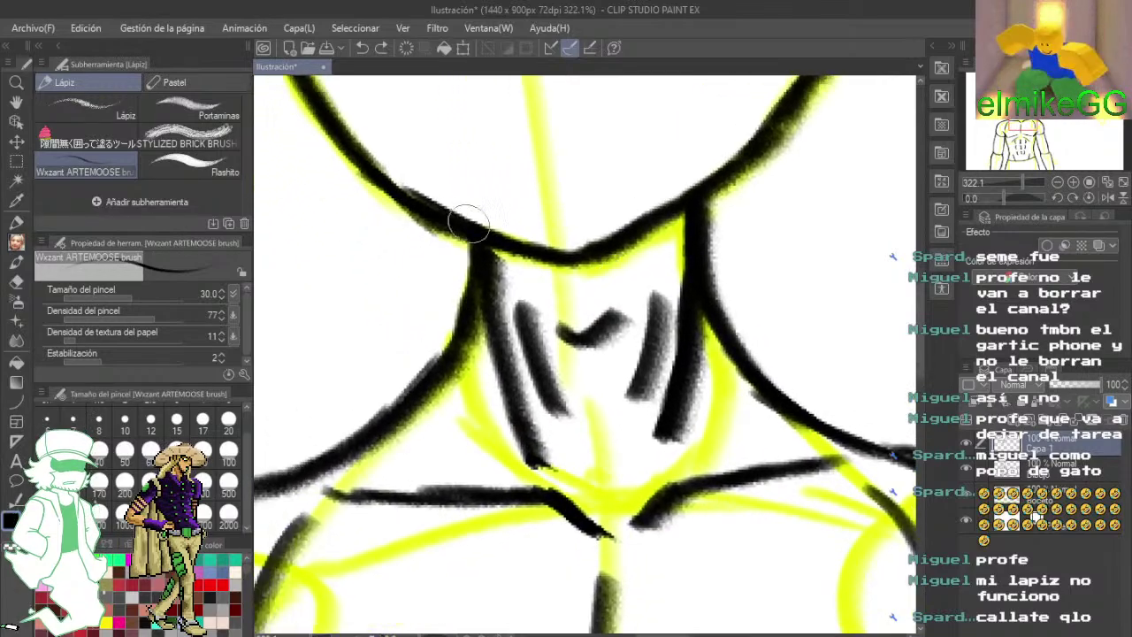
# - Undo the small hooked throat mark between the inner neck lines and return to the Wxzant ARTEMOOSE pencil brush
pyautogui.click(17, 282)
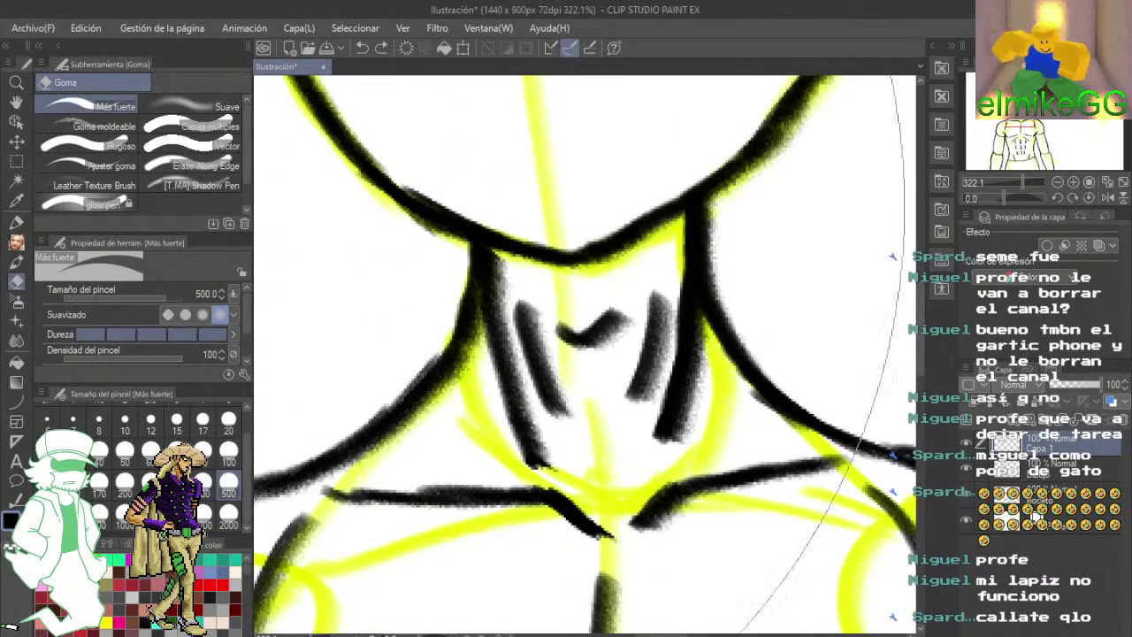
pyautogui.click(362, 49)
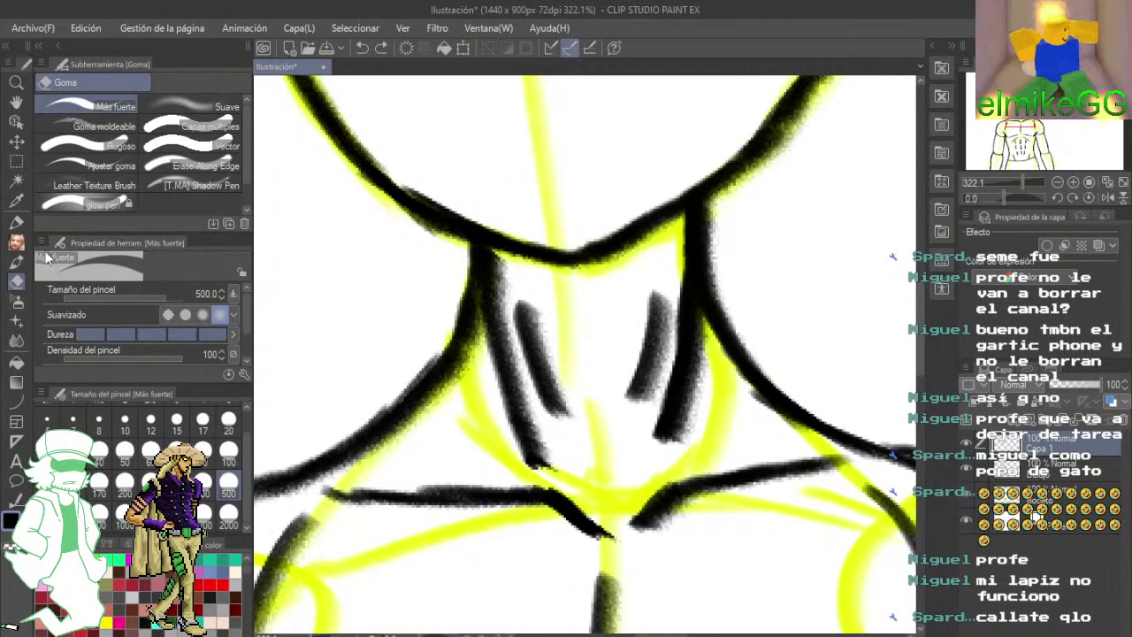
pyautogui.click(17, 242)
pyautogui.moveTo(628, 229)
pyautogui.mouseDown()
pyautogui.moveTo(524, 126)
pyautogui.moveTo(537, 270)
pyautogui.mouseUp()
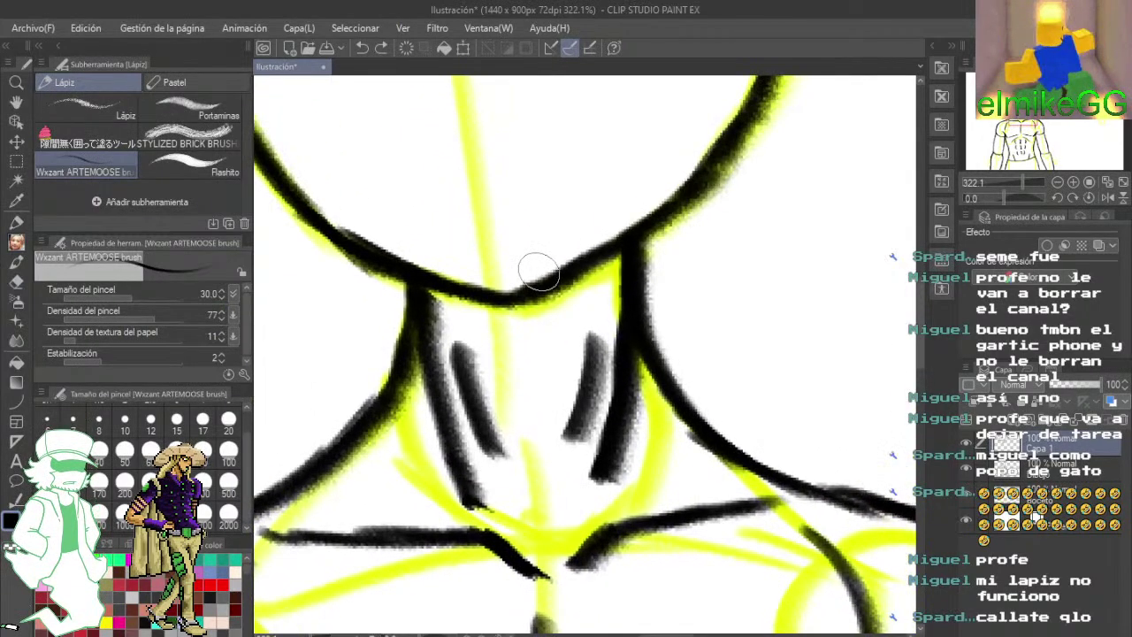
# - Merge the Capa 1 layer with the neck details down into the Dibujo layer
pyautogui.scroll(-6, 538, 271)
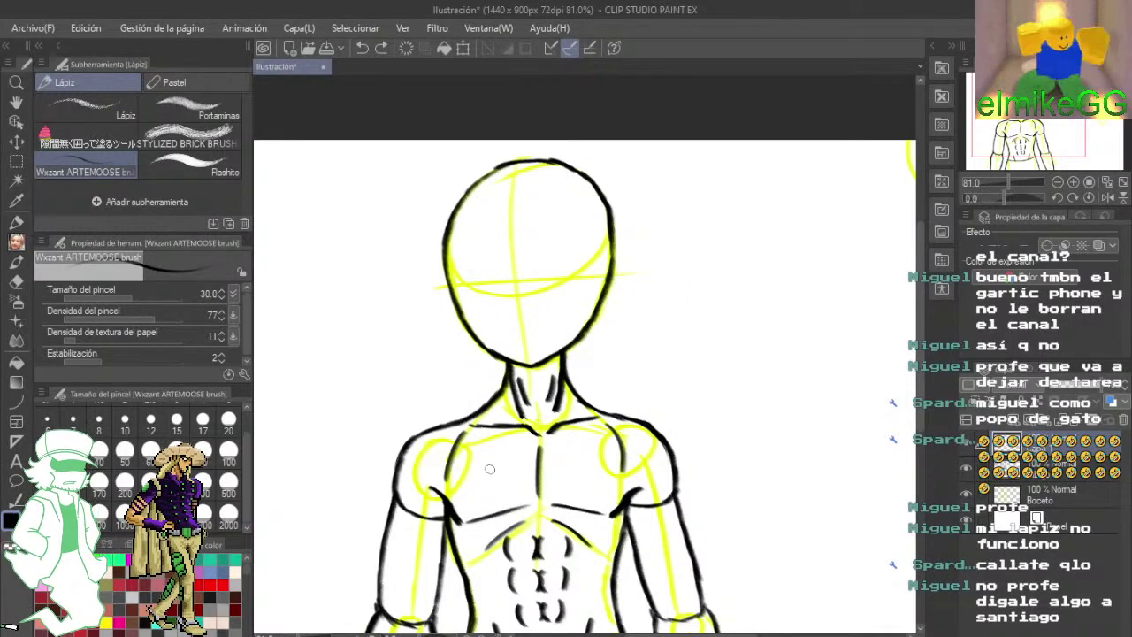
pyautogui.scroll(4, 490, 469)
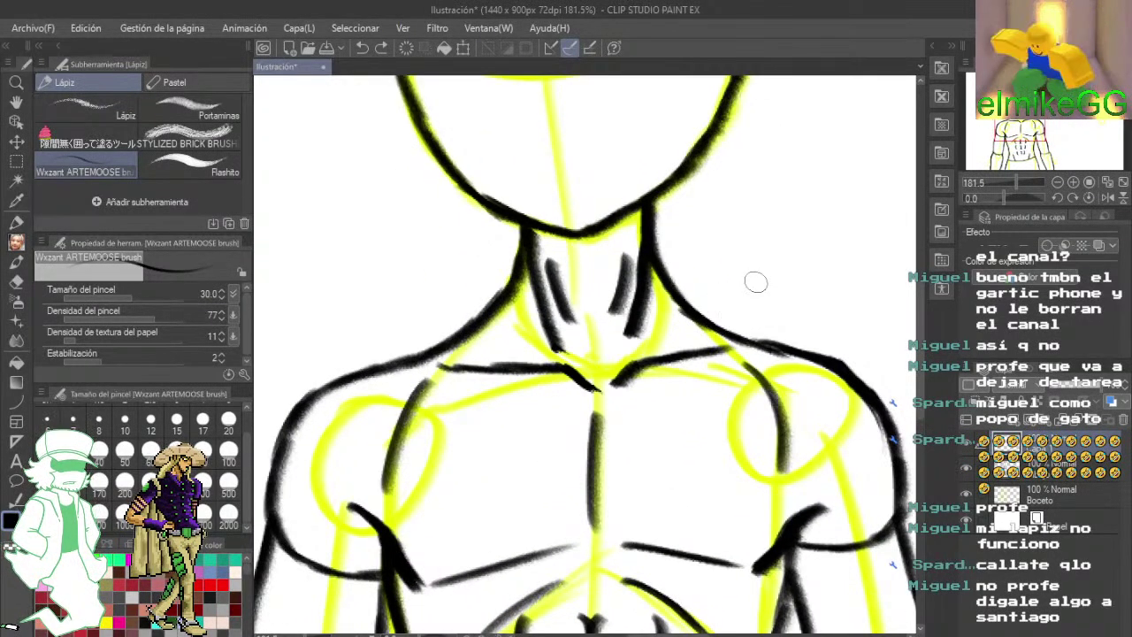
pyautogui.scroll(-3, 756, 282)
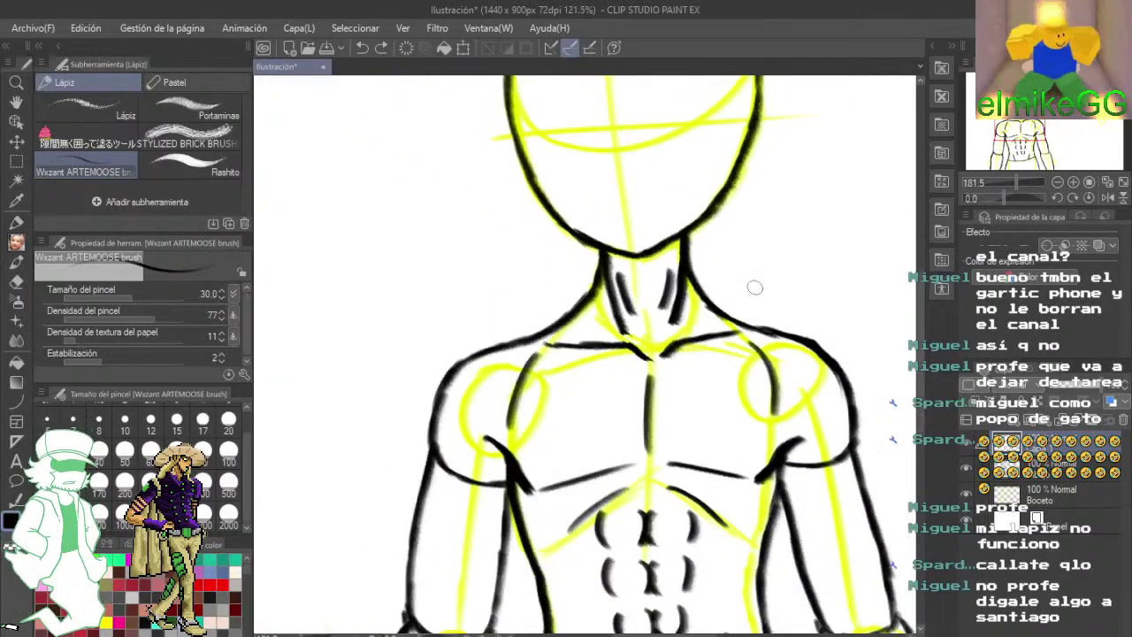
pyautogui.scroll(-3, 754, 288)
pyautogui.scroll(6, 695, 379)
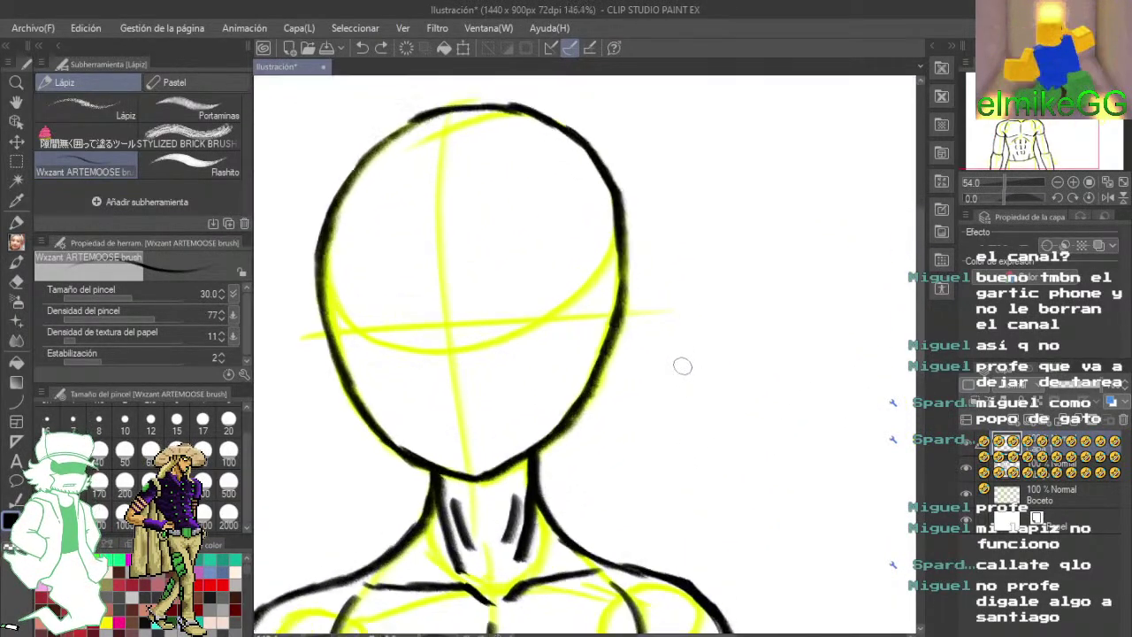
pyautogui.scroll(4, 450, 292)
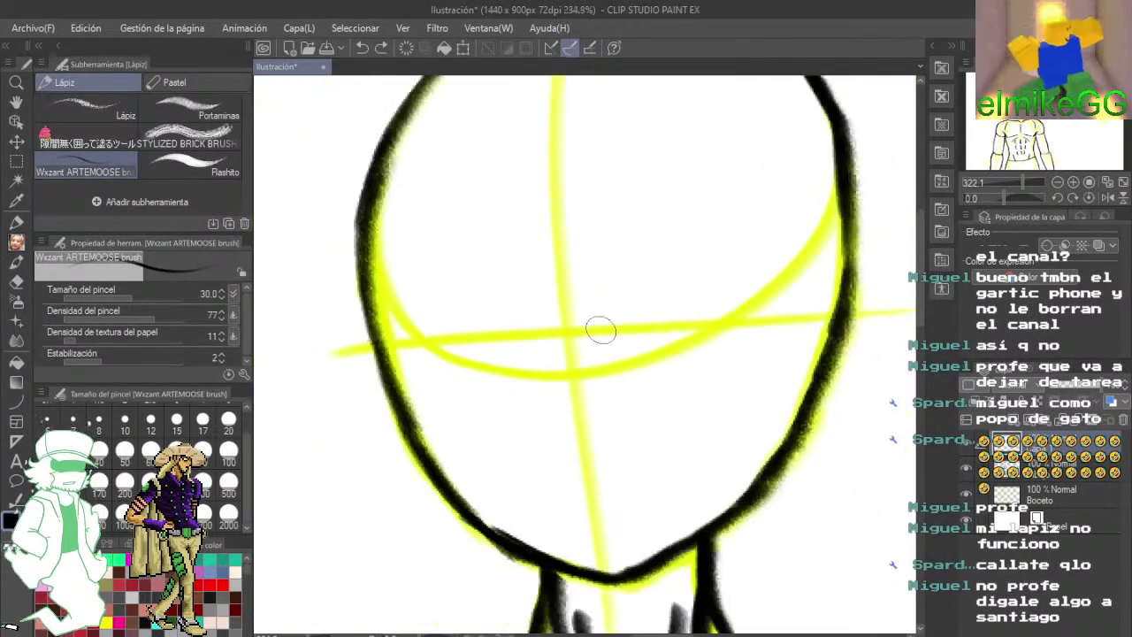
pyautogui.scroll(-2, 593, 334)
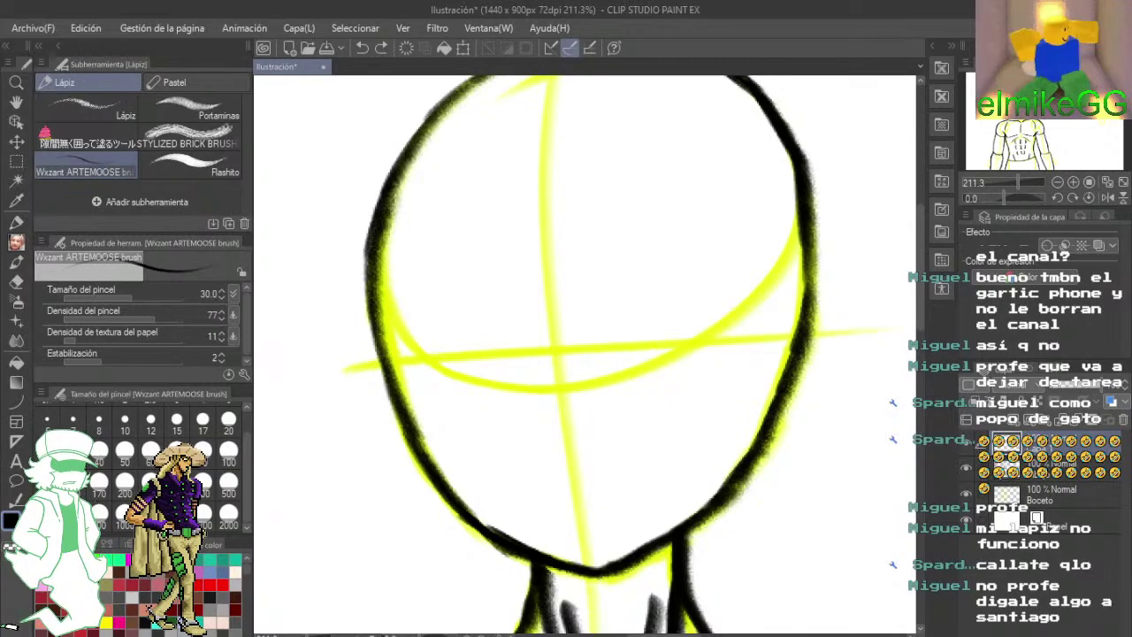
pyautogui.hotkey('ctrl', 'z')
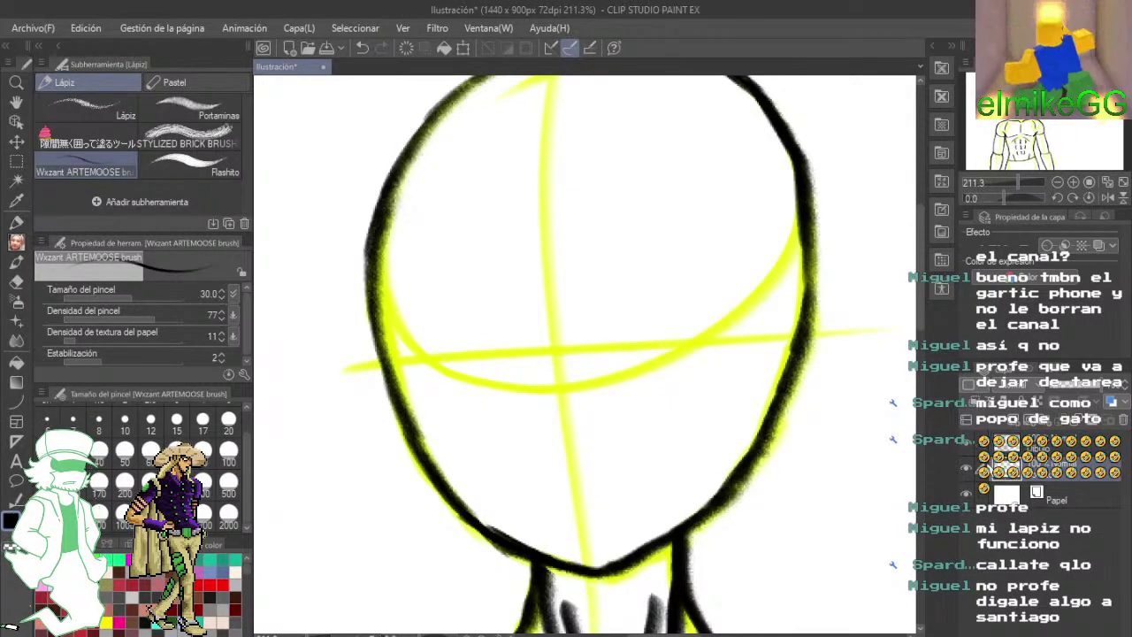
# - Hide and show the Boceto and Dibujo layers in turn to compare the construction lines with the inked outline
pyautogui.click(966, 468)
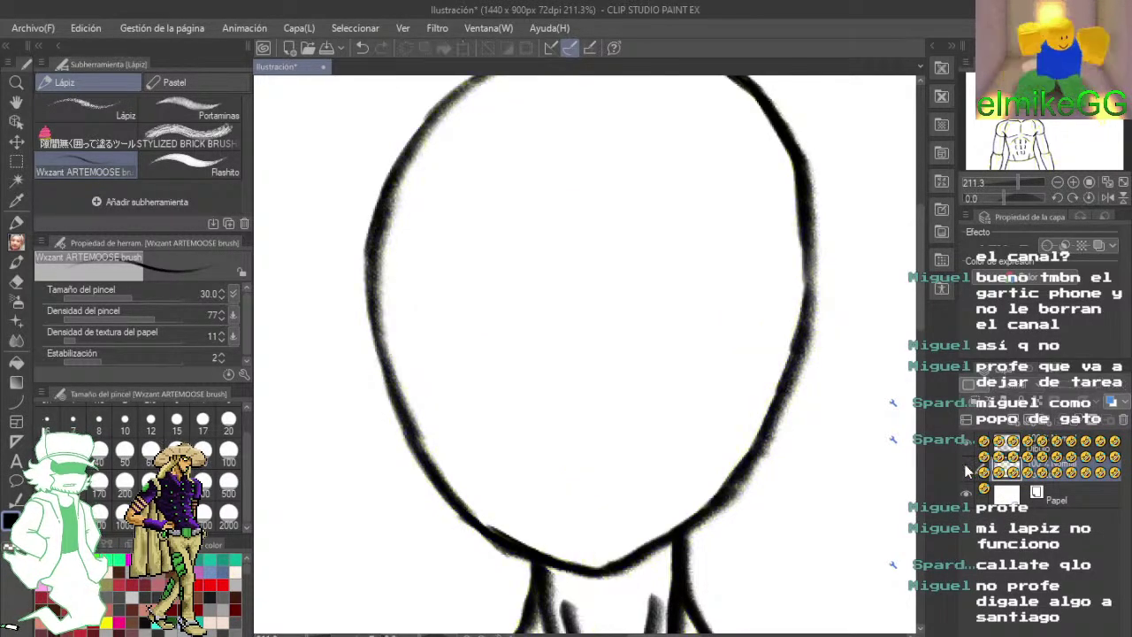
pyautogui.click(966, 469)
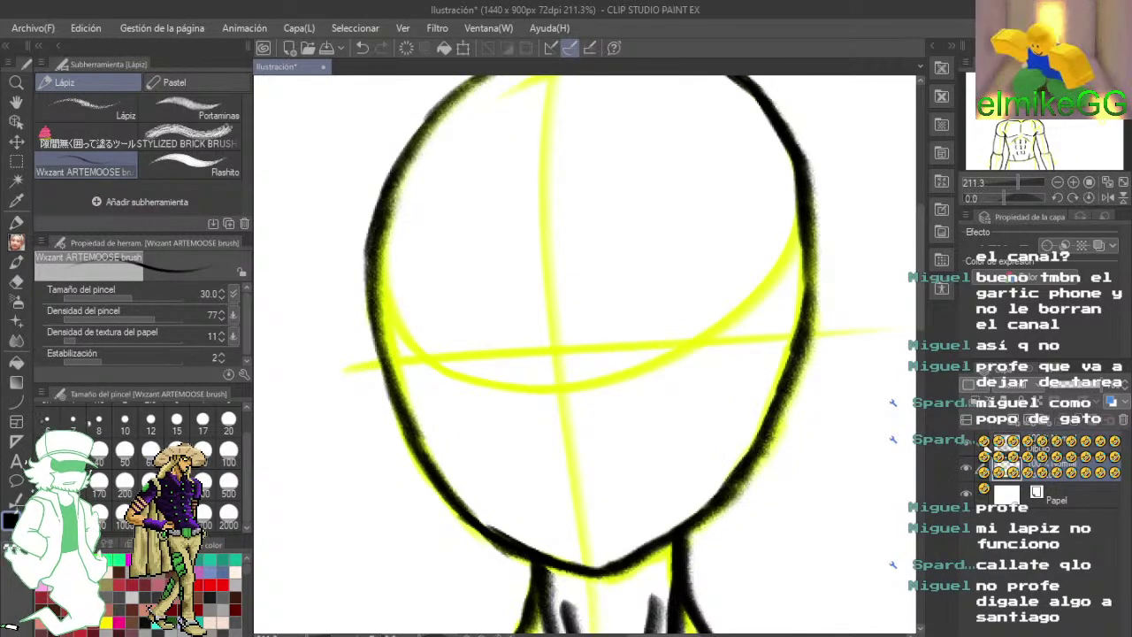
pyautogui.click(967, 444)
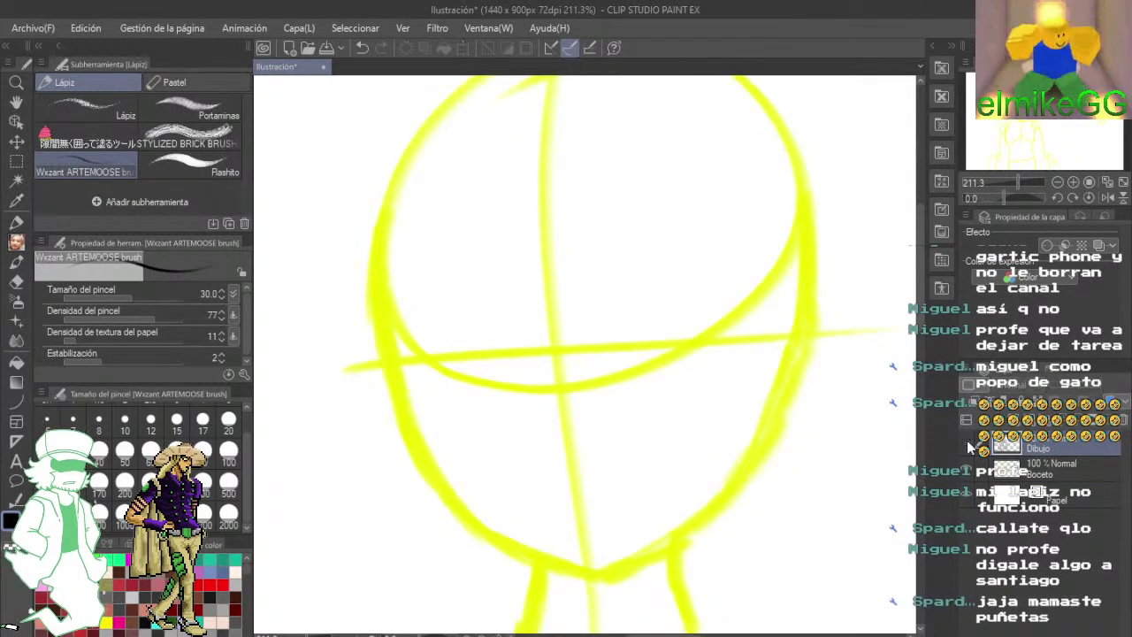
pyautogui.click(967, 444)
pyautogui.click(967, 444)
pyautogui.click(968, 443)
pyautogui.click(967, 444)
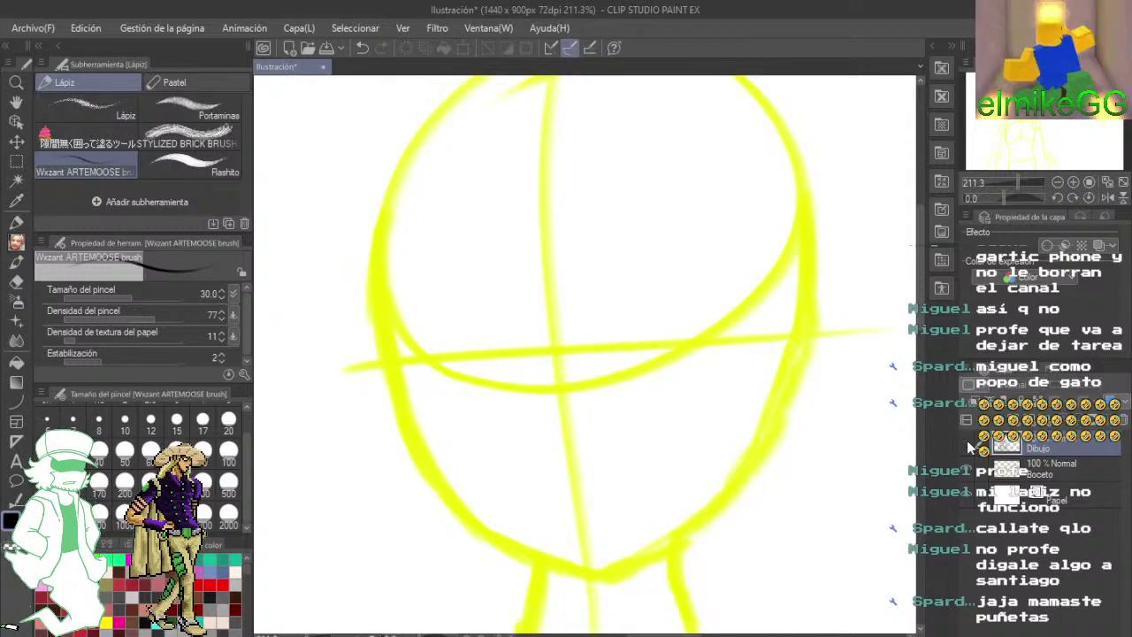
pyautogui.click(967, 444)
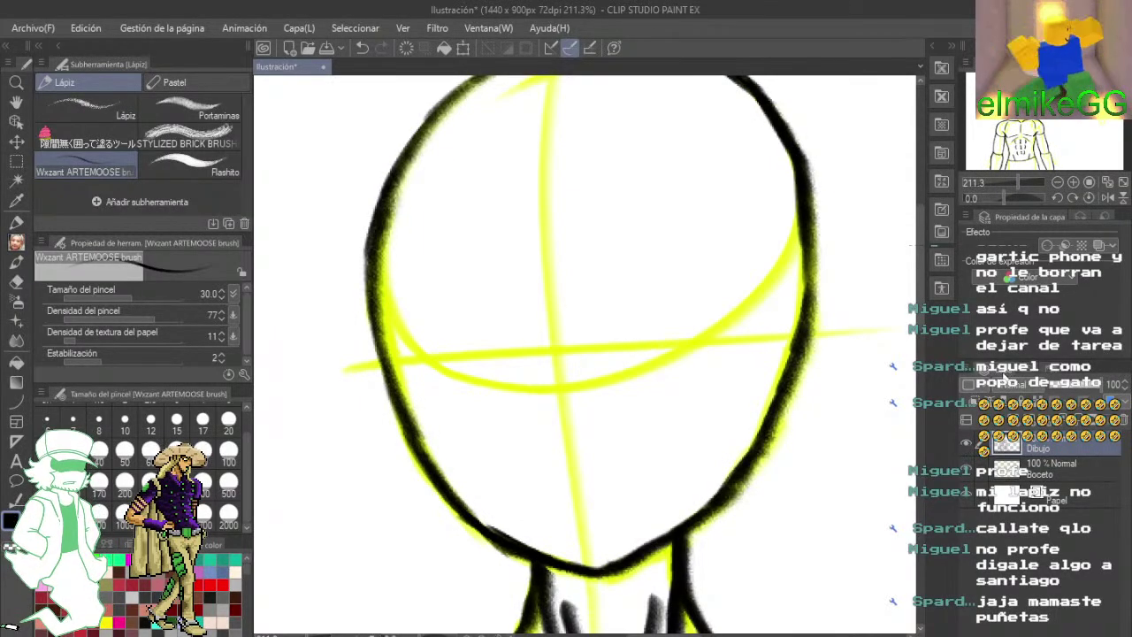
# - Create a new empty layer above Dibujo for the face
pyautogui.click(1037, 422)
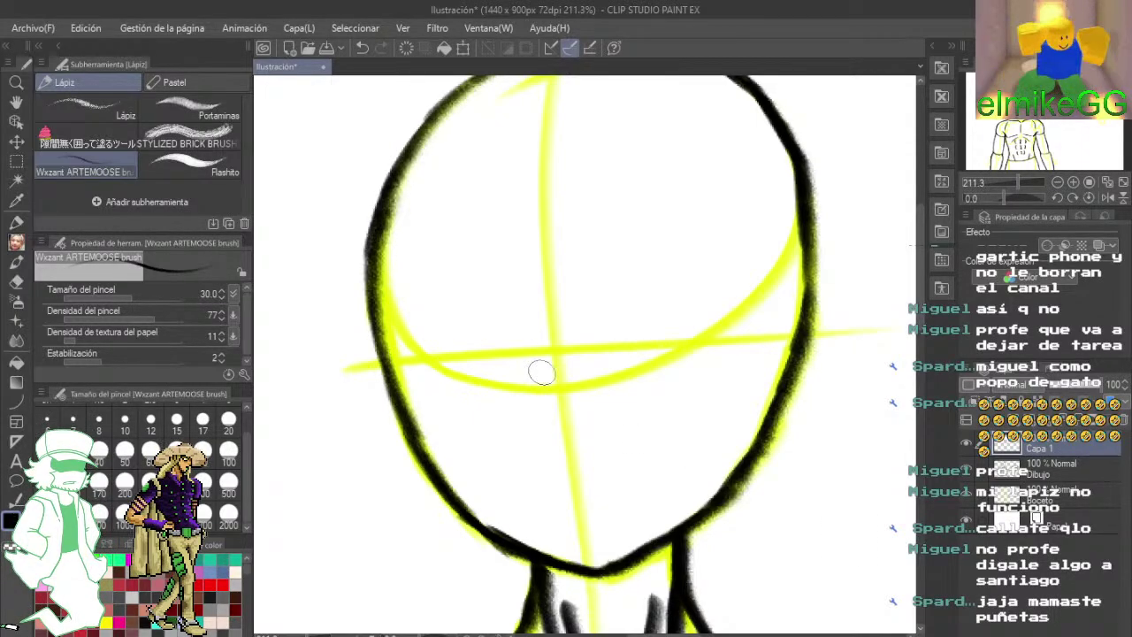
pyautogui.scroll(3, 542, 373)
pyautogui.scroll(-3, 566, 381)
pyautogui.moveTo(636, 342); pyautogui.dragTo(463, 331)
pyautogui.scroll(-4, 567, 305)
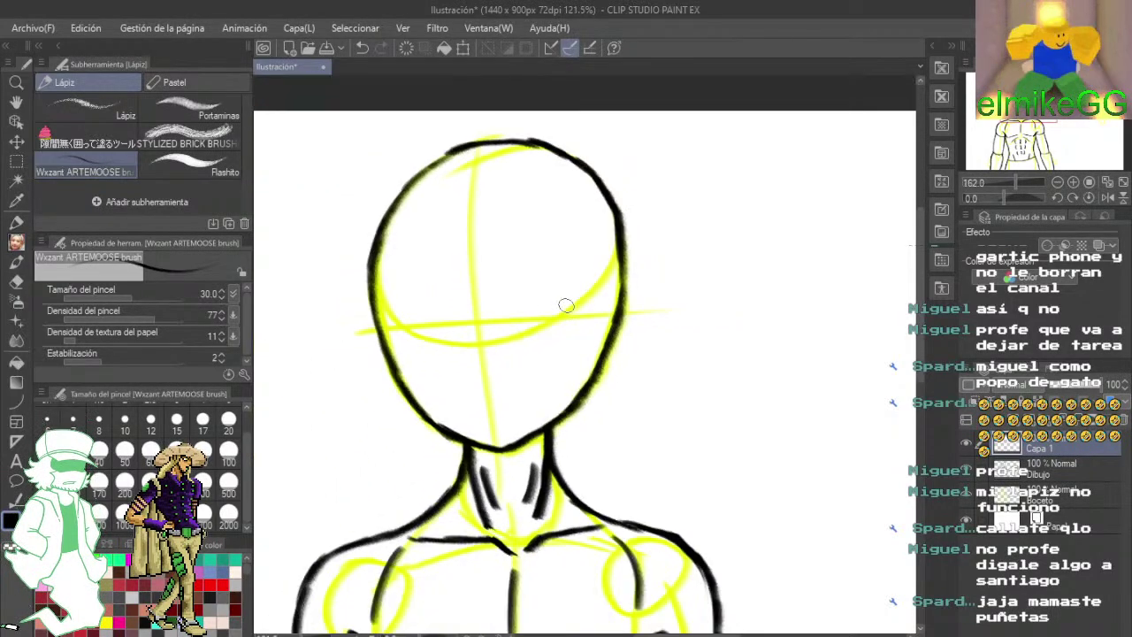
pyautogui.moveTo(637, 447); pyautogui.dragTo(572, 569)
pyautogui.scroll(2, 405, 364)
pyautogui.moveTo(487, 472); pyautogui.dragTo(383, 312)
pyautogui.moveTo(560, 367); pyautogui.dragTo(273, 397)
pyautogui.scroll(-1, 507, 342)
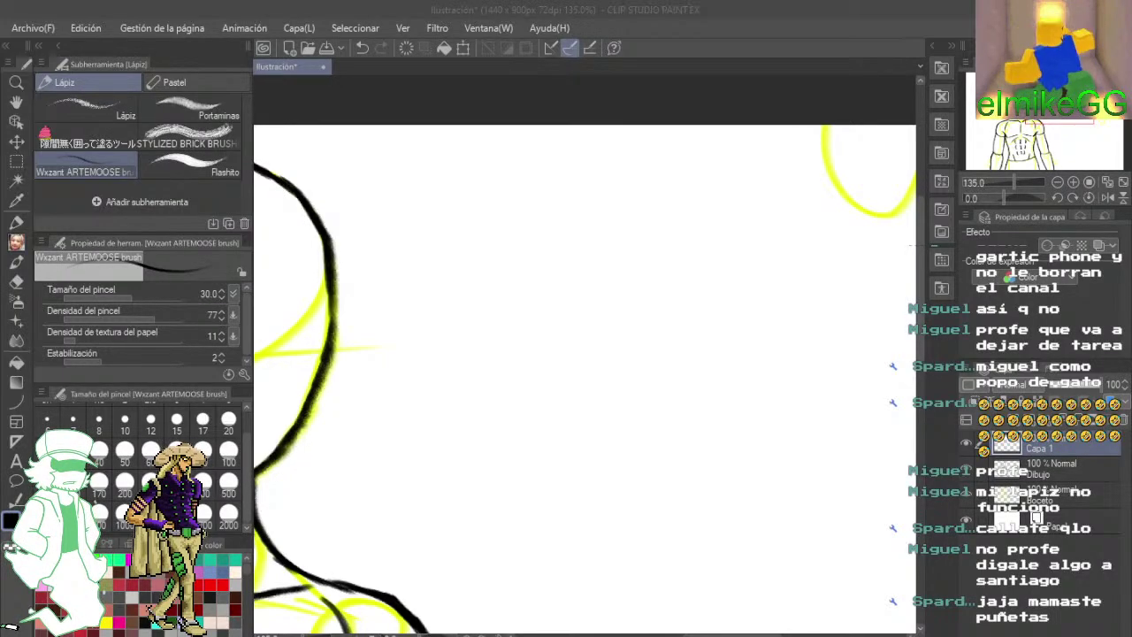
pyautogui.scroll(-4, 649, 468)
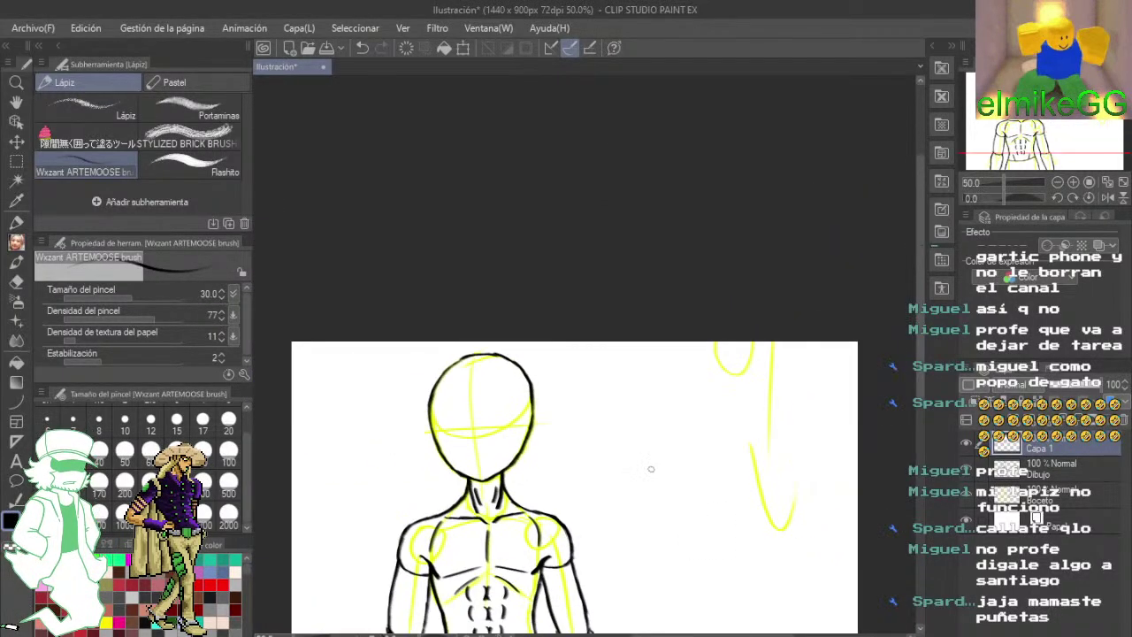
# - Paste the copied anime face image as a reference, move it into the empty area beside the figure's head, and accept the placement
pyautogui.hotkey('alt', 'Tab')
pyautogui.hotkey('alt', 'Tab')
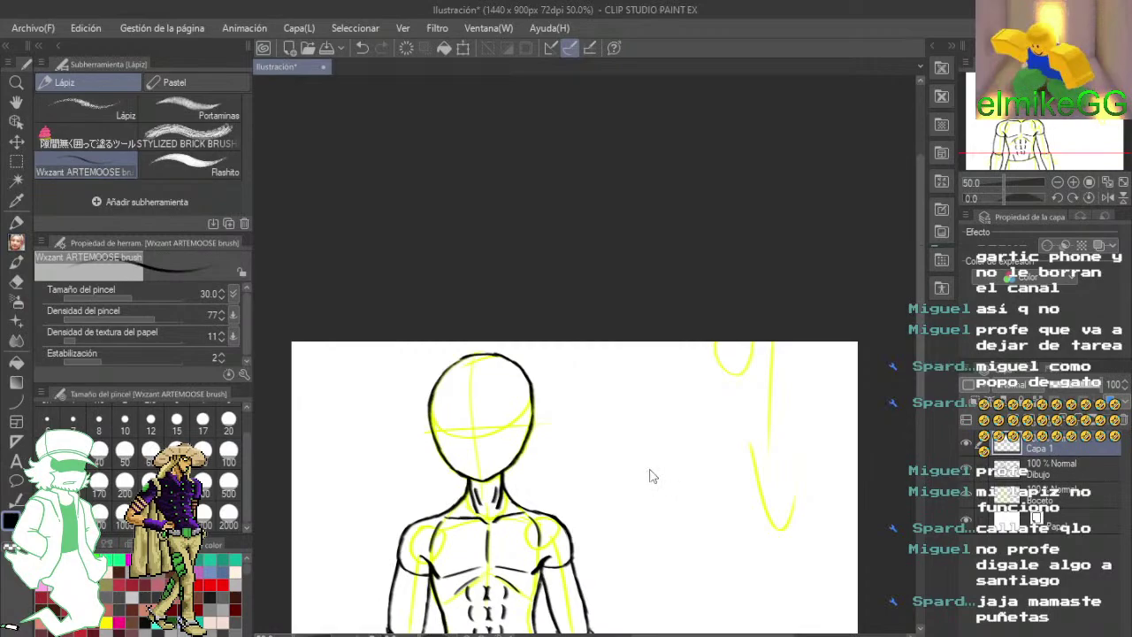
pyautogui.hotkey('ctrl', 'v')
pyautogui.click(462, 47)
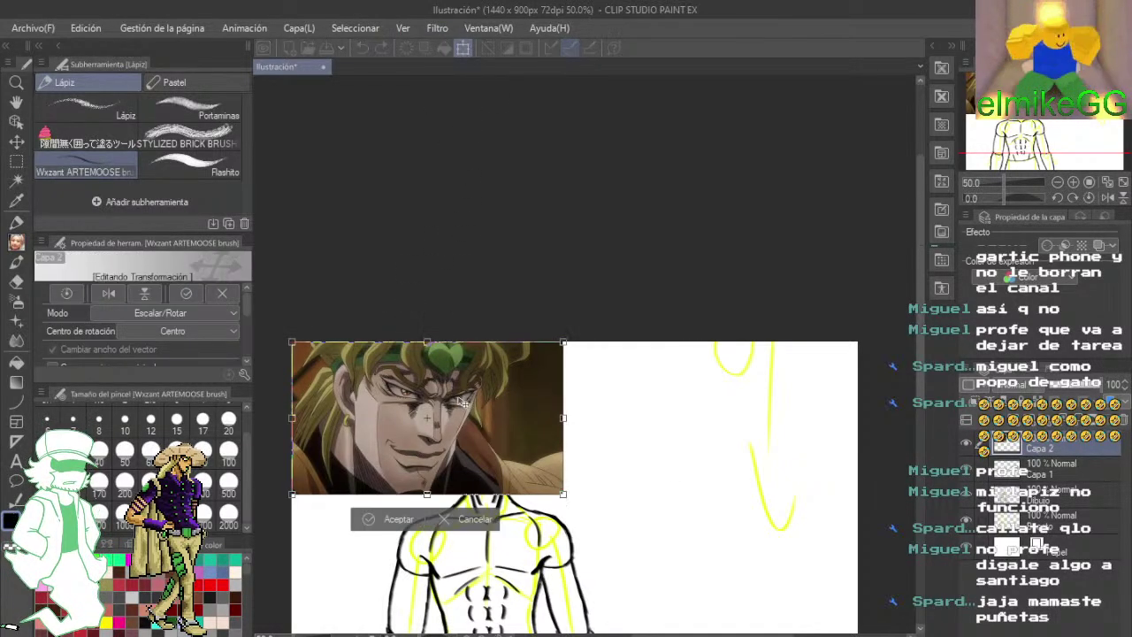
pyautogui.moveTo(461, 401); pyautogui.dragTo(720, 451)
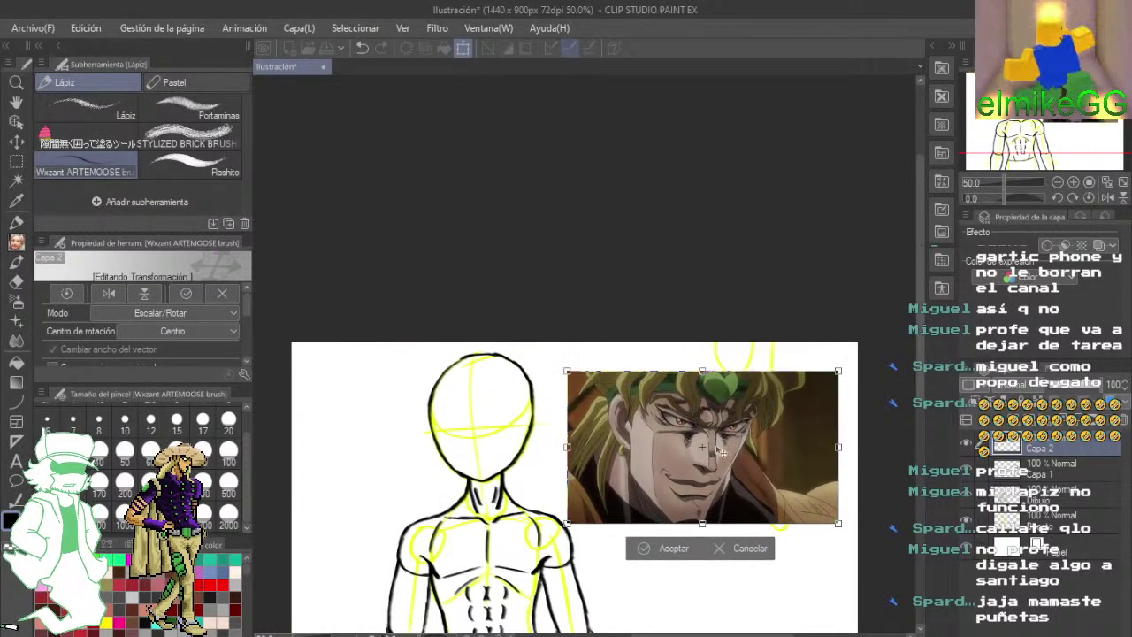
pyautogui.scroll(2, 720, 451)
pyautogui.scroll(1, 719, 449)
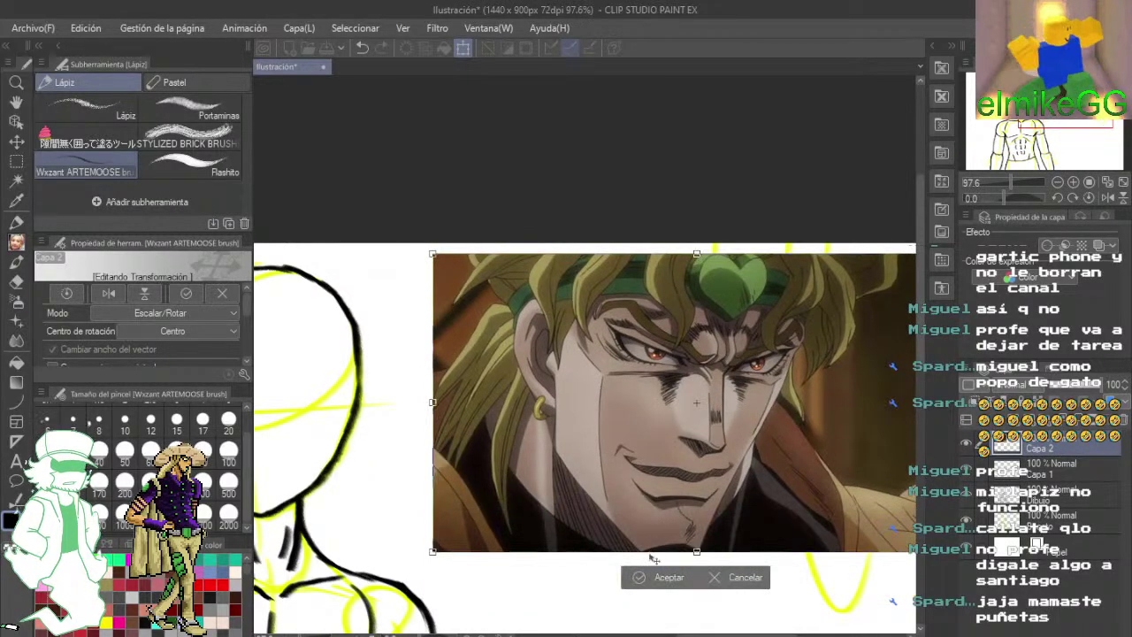
pyautogui.click(661, 580)
# - Try a black circle around the left eye of the reference face, and undo it
pyautogui.scroll(3, 540, 304)
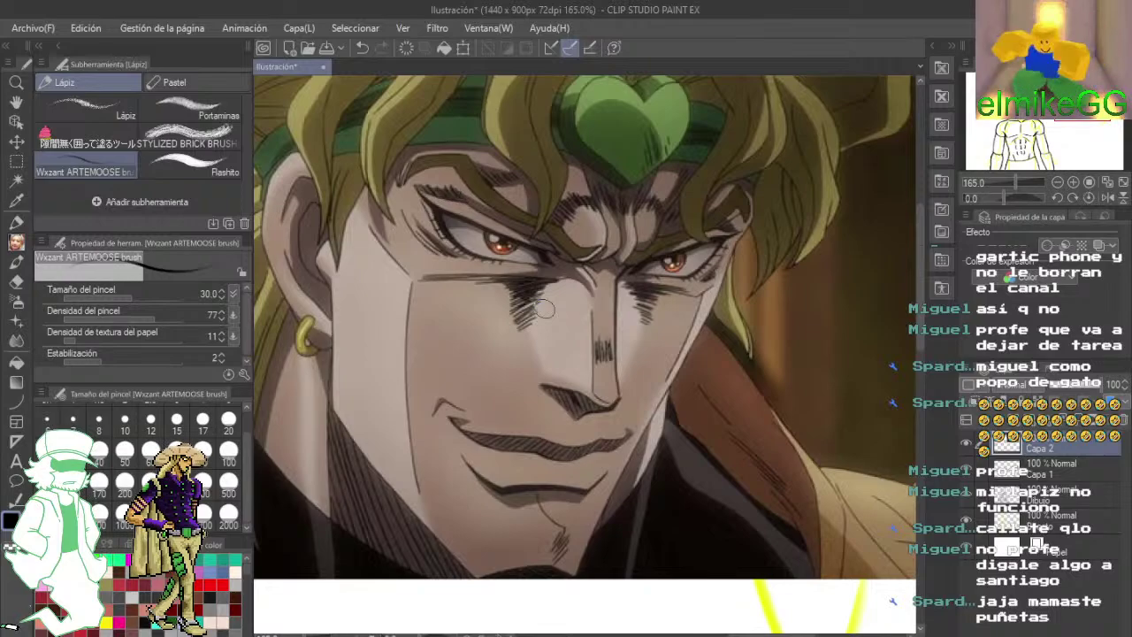
pyautogui.scroll(1, 543, 307)
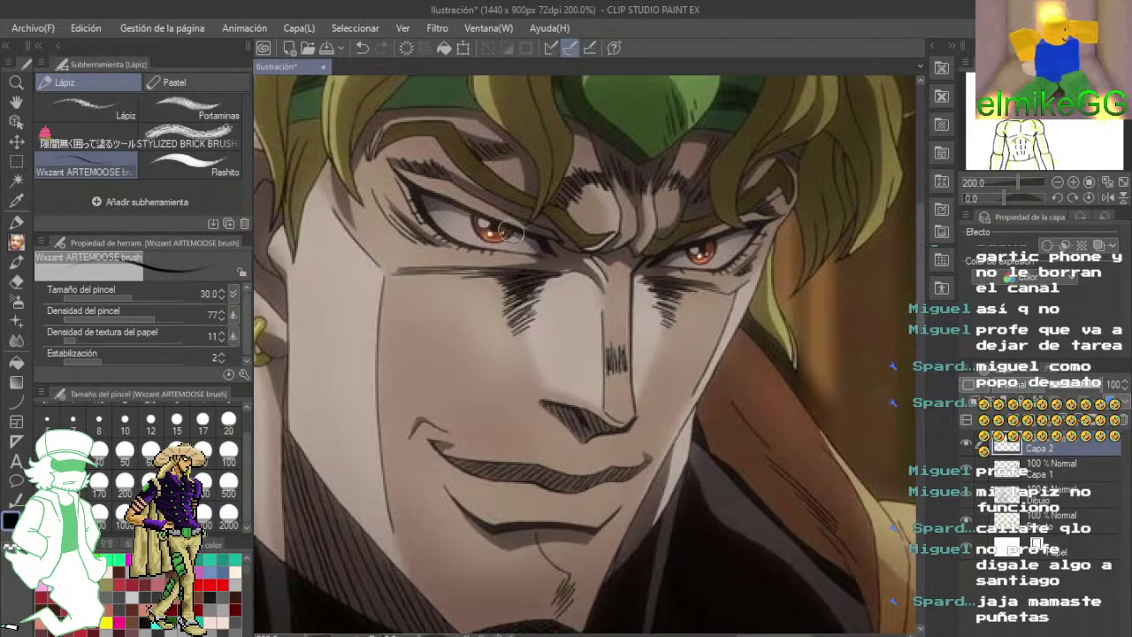
pyautogui.moveTo(498, 194); pyautogui.dragTo(442, 196)
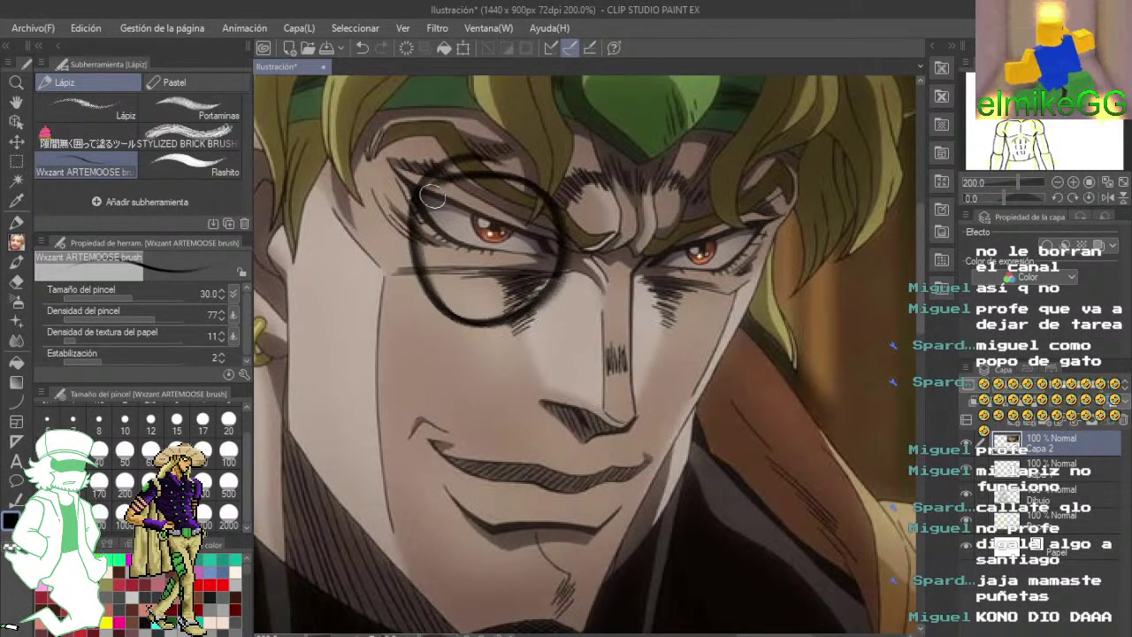
pyautogui.click(362, 47)
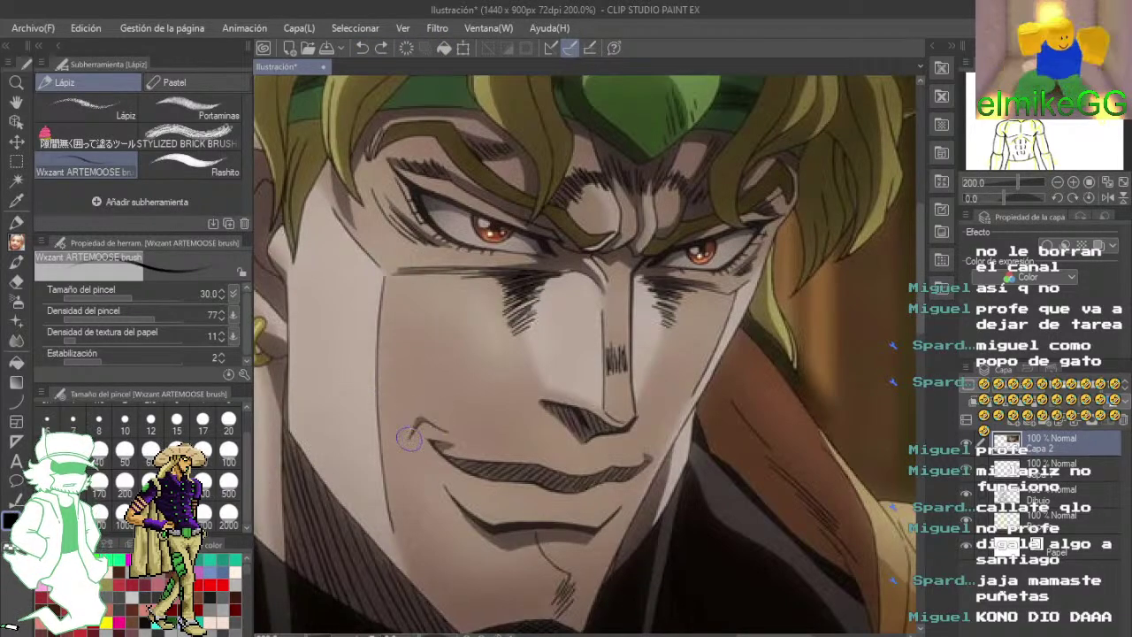
# - Choose a bright green and circle the left eye, the nose and the mouth on the reference face
pyautogui.click(120, 559)
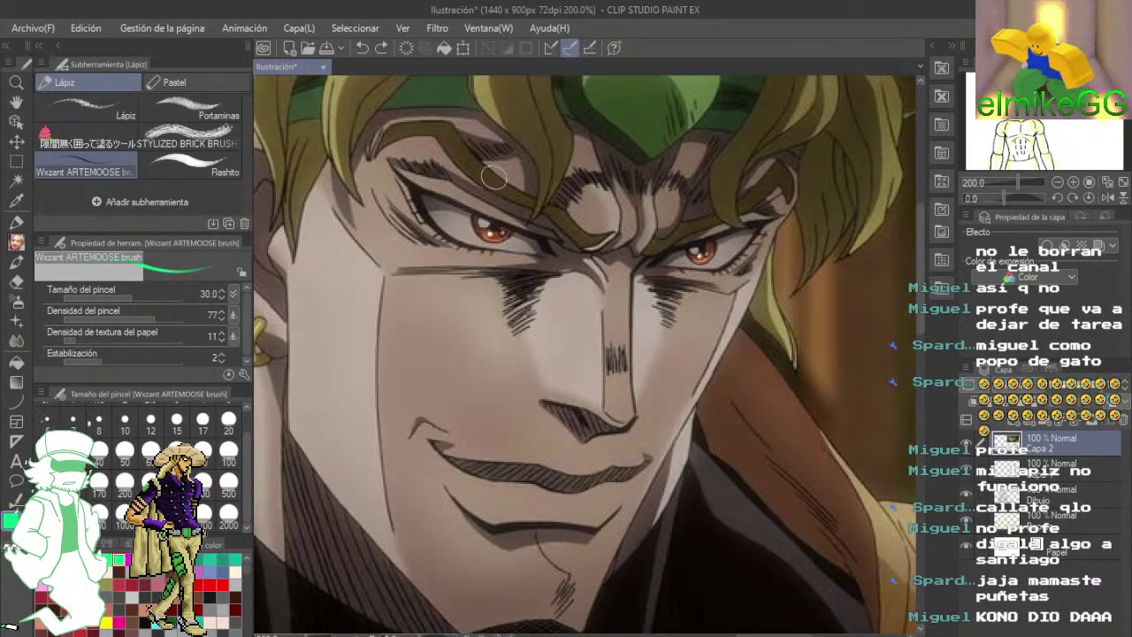
pyautogui.moveTo(484, 160); pyautogui.dragTo(426, 181)
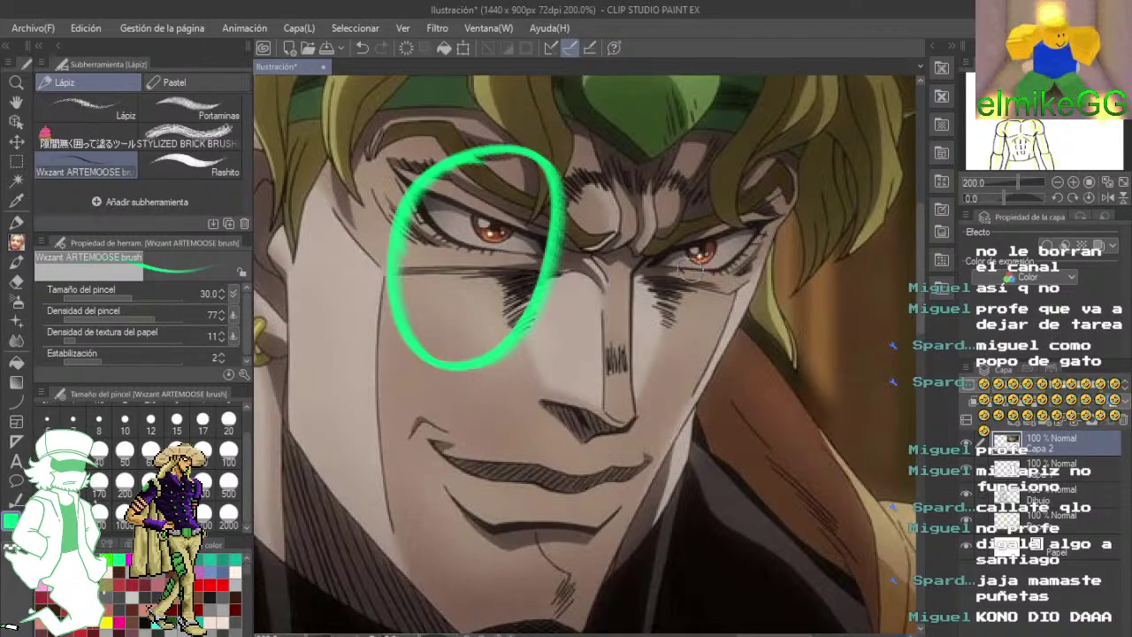
pyautogui.moveTo(612, 442)
pyautogui.mouseDown()
pyautogui.moveTo(582, 316)
pyautogui.moveTo(612, 441)
pyautogui.mouseUp()
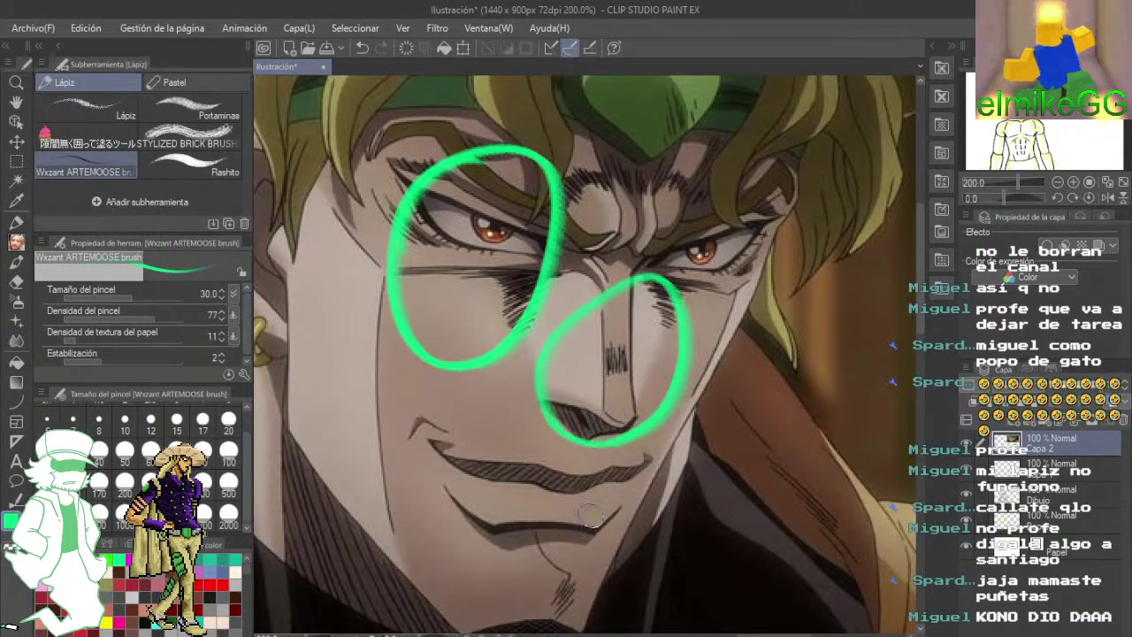
pyautogui.moveTo(591, 519); pyautogui.dragTo(553, 575)
pyautogui.moveTo(572, 400); pyautogui.dragTo(601, 513)
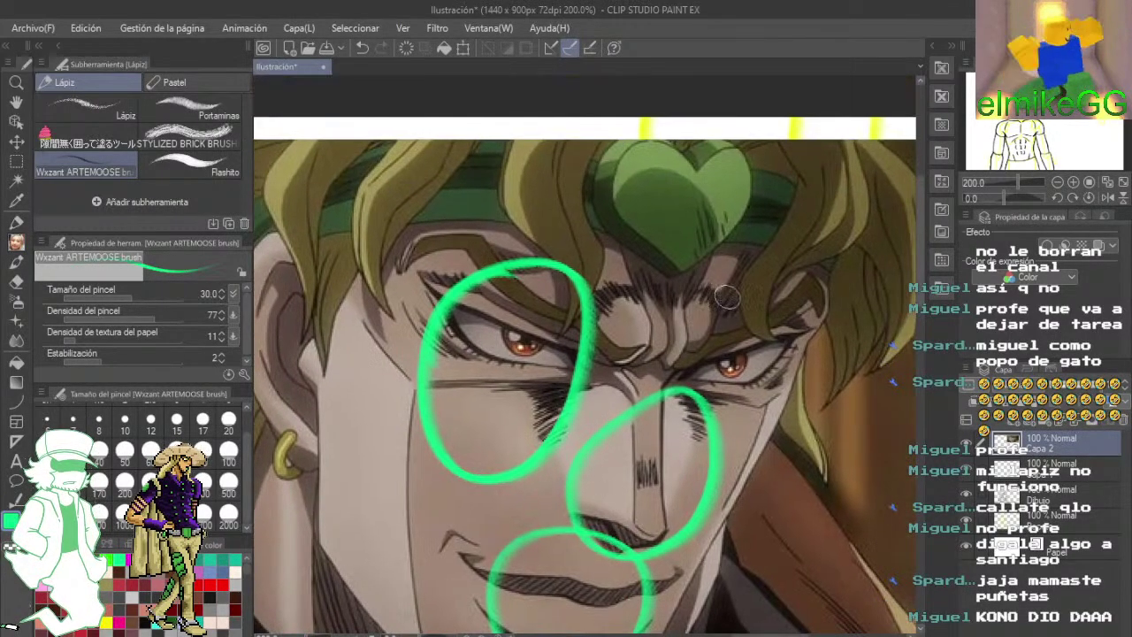
# - Loop the right eyebrow of the reference face in green and scribble over the ear on the opposite side
pyautogui.moveTo(739, 347)
pyautogui.mouseDown()
pyautogui.moveTo(837, 243)
pyautogui.moveTo(743, 361)
pyautogui.mouseUp()
pyautogui.moveTo(686, 392)
pyautogui.mouseDown()
pyautogui.moveTo(601, 255)
pyautogui.moveTo(652, 239)
pyautogui.mouseUp()
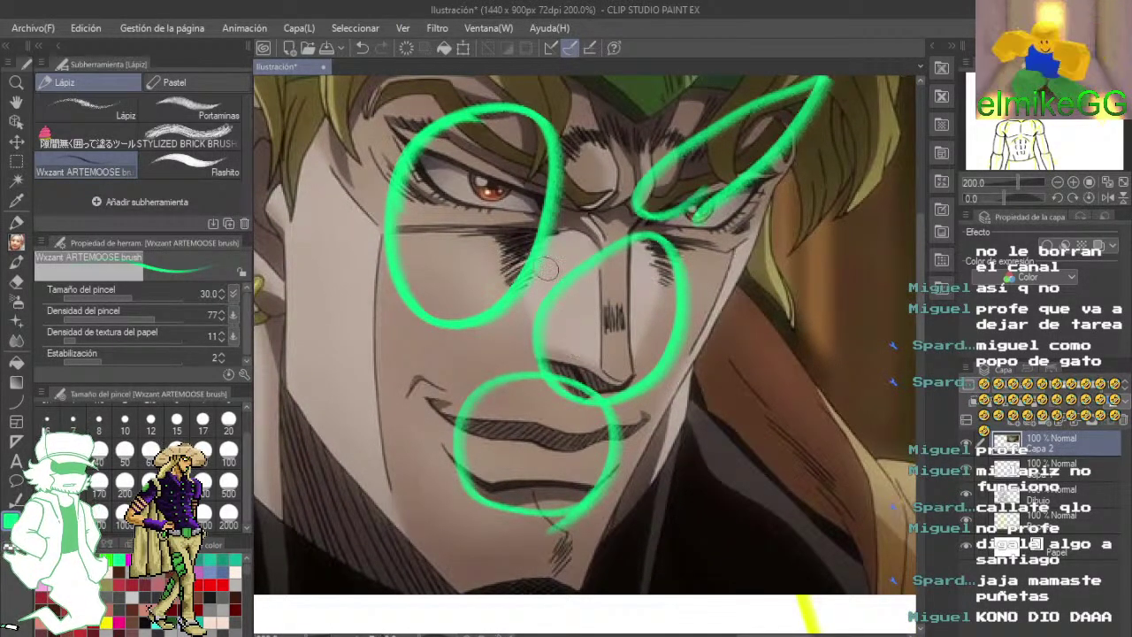
pyautogui.moveTo(470, 177); pyautogui.dragTo(699, 373)
pyautogui.moveTo(411, 307)
pyautogui.mouseDown()
pyautogui.moveTo(431, 212)
pyautogui.moveTo(443, 484)
pyautogui.moveTo(452, 502)
pyautogui.moveTo(510, 473)
pyautogui.mouseUp()
pyautogui.moveTo(570, 399)
pyautogui.mouseDown()
pyautogui.moveTo(524, 402)
pyautogui.moveTo(343, 288)
pyautogui.mouseUp()
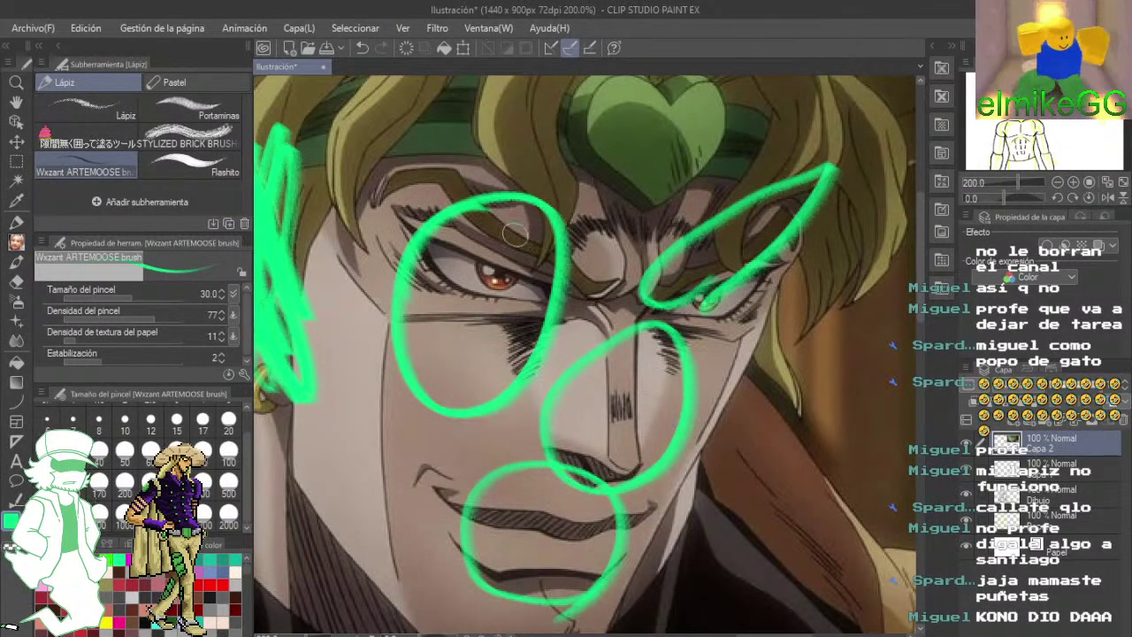
# - Try a green line across the reference face from one eye to the other, and undo it
pyautogui.moveTo(766, 301); pyautogui.dragTo(510, 250)
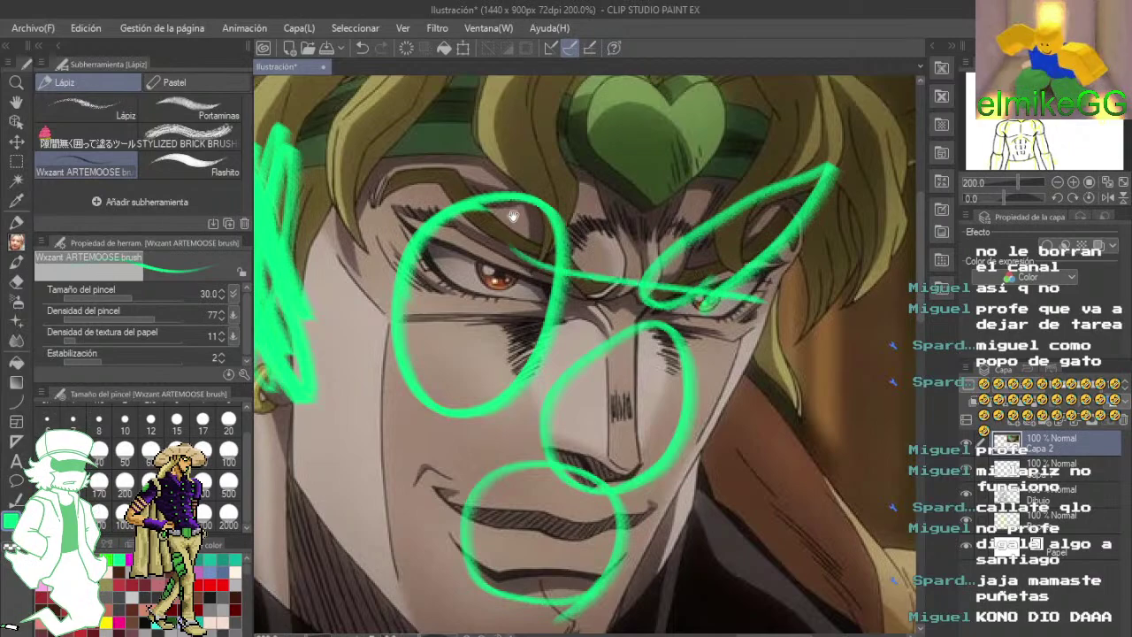
pyautogui.click(363, 47)
pyautogui.moveTo(637, 258); pyautogui.dragTo(327, 319)
pyautogui.moveTo(497, 340)
pyautogui.mouseDown()
pyautogui.moveTo(596, 183)
pyautogui.moveTo(556, 264)
pyautogui.moveTo(637, 305)
pyautogui.moveTo(587, 273)
pyautogui.moveTo(531, 292)
pyautogui.moveTo(453, 278)
pyautogui.moveTo(569, 289)
pyautogui.moveTo(561, 246)
pyautogui.moveTo(586, 272)
pyautogui.moveTo(579, 325)
pyautogui.moveTo(559, 319)
pyautogui.mouseUp()
pyautogui.moveTo(727, 428); pyautogui.dragTo(637, 377)
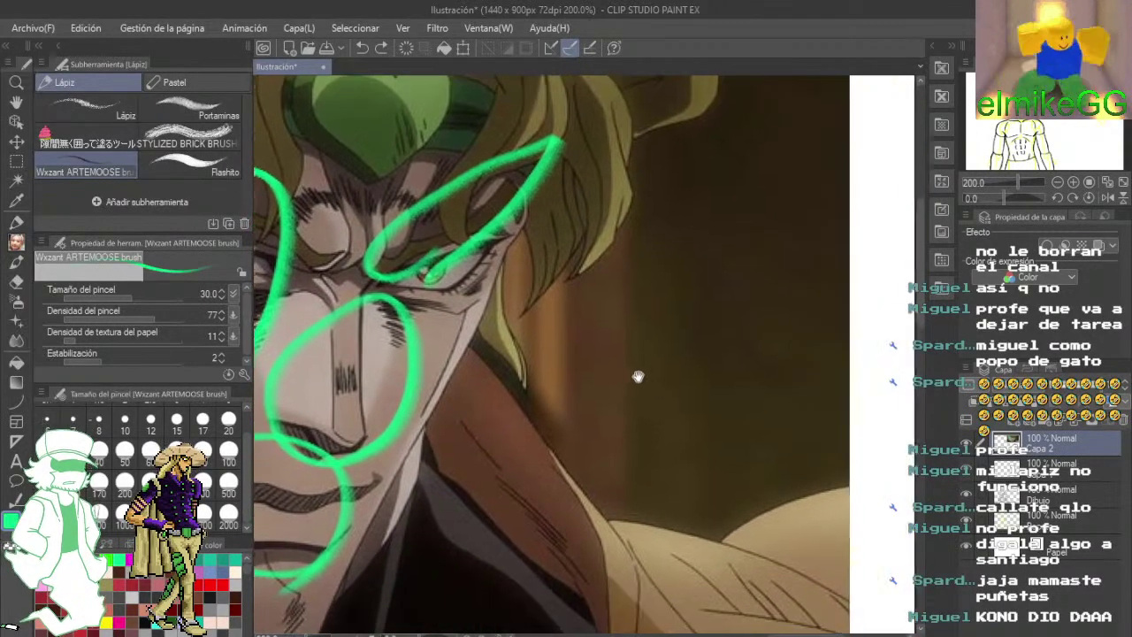
# - Undo the green loops drawn over the eyes, eyebrow, nose and mouth of the reference face
pyautogui.click(362, 48)
pyautogui.click(358, 48)
pyautogui.click(357, 50)
pyautogui.click(358, 51)
# - Draw a narrow, slanted green eye with a thick upper lid, round iris and pupil on the dark background beside the reference face
pyautogui.moveTo(410, 255)
pyautogui.mouseDown()
pyautogui.moveTo(500, 332)
pyautogui.moveTo(479, 276)
pyautogui.moveTo(670, 406)
pyautogui.moveTo(513, 387)
pyautogui.moveTo(477, 399)
pyautogui.mouseUp()
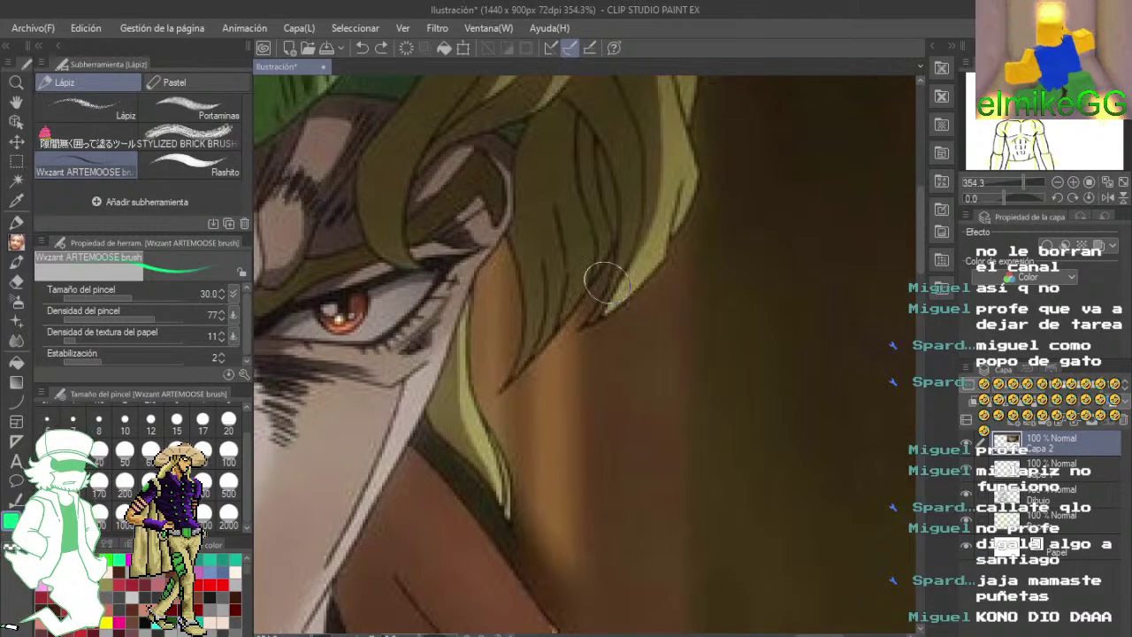
pyautogui.moveTo(571, 343)
pyautogui.mouseDown()
pyautogui.moveTo(647, 290)
pyautogui.moveTo(605, 310)
pyautogui.moveTo(718, 272)
pyautogui.moveTo(636, 290)
pyautogui.moveTo(881, 190)
pyautogui.moveTo(745, 241)
pyautogui.moveTo(845, 212)
pyautogui.mouseUp()
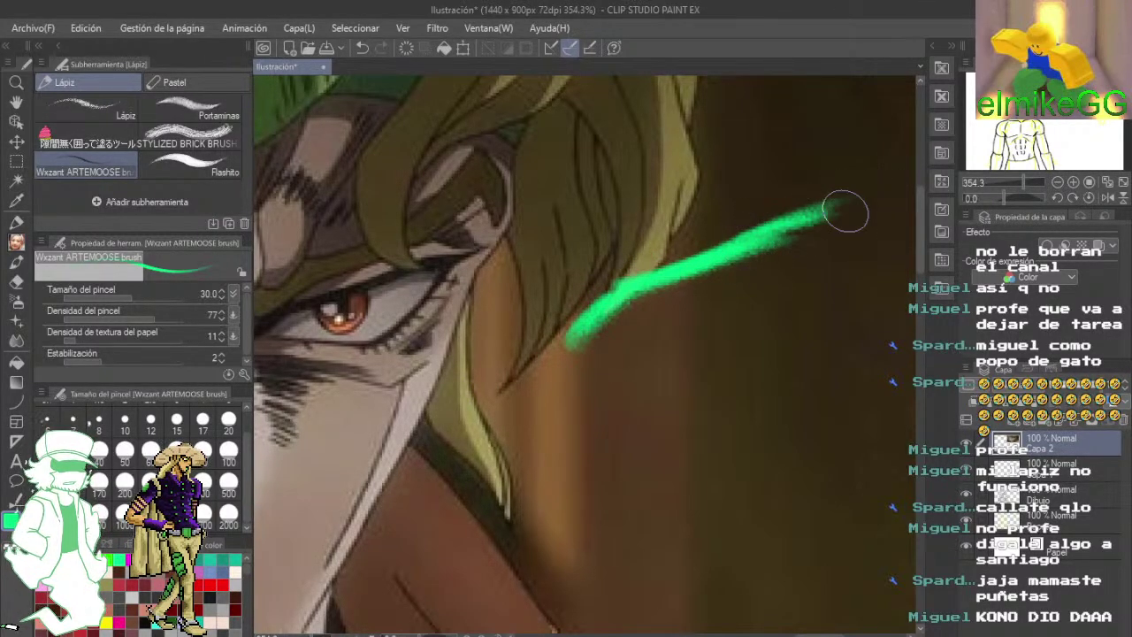
pyautogui.moveTo(659, 287)
pyautogui.mouseDown()
pyautogui.moveTo(884, 188)
pyautogui.moveTo(844, 221)
pyautogui.moveTo(805, 292)
pyautogui.moveTo(849, 214)
pyautogui.moveTo(812, 265)
pyautogui.moveTo(762, 309)
pyautogui.mouseUp()
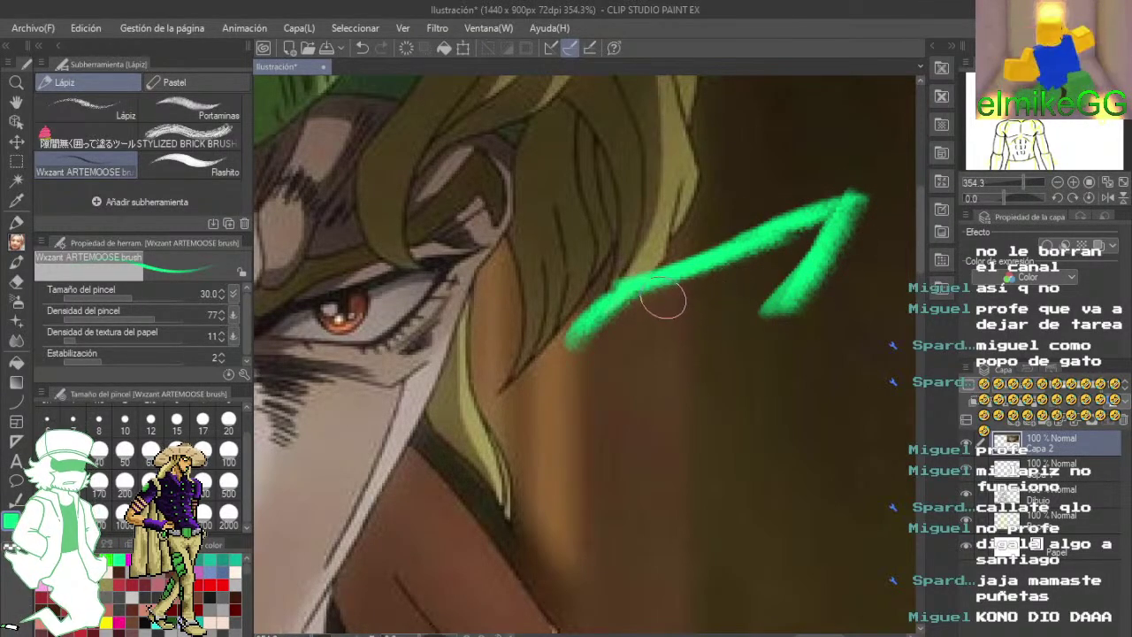
pyautogui.moveTo(663, 301)
pyautogui.mouseDown()
pyautogui.moveTo(730, 303)
pyautogui.moveTo(707, 332)
pyautogui.moveTo(681, 296)
pyautogui.moveTo(712, 281)
pyautogui.moveTo(683, 305)
pyautogui.moveTo(699, 283)
pyautogui.moveTo(616, 351)
pyautogui.moveTo(637, 361)
pyautogui.moveTo(687, 339)
pyautogui.moveTo(738, 340)
pyautogui.moveTo(791, 307)
pyautogui.mouseUp()
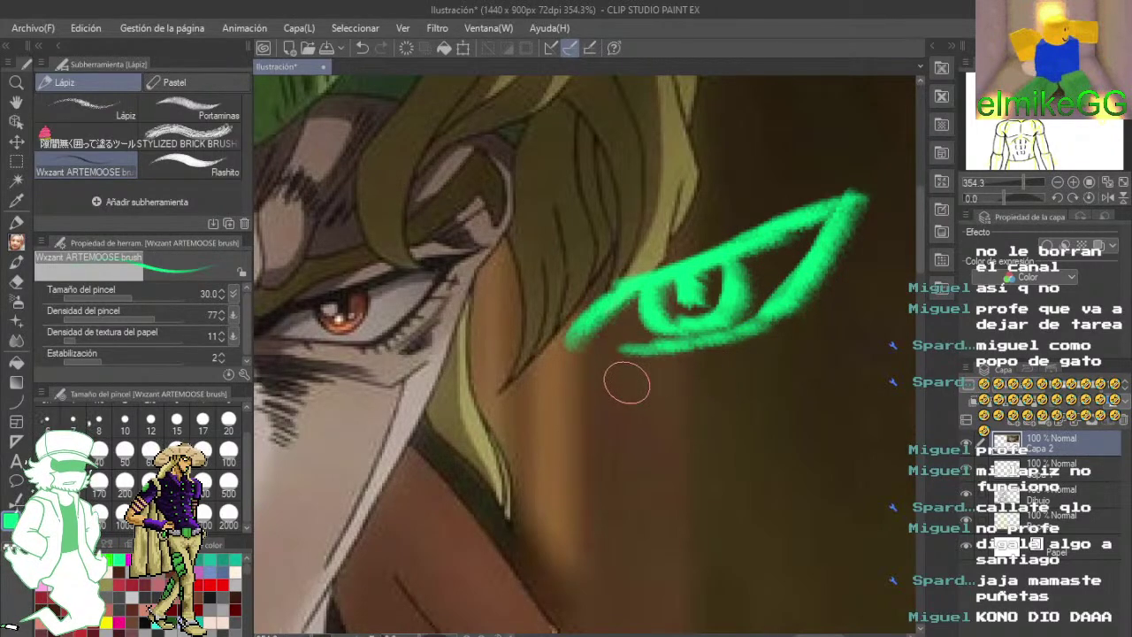
pyautogui.moveTo(627, 377)
pyautogui.mouseDown()
pyautogui.moveTo(662, 363)
pyautogui.moveTo(661, 420)
pyautogui.mouseUp()
pyautogui.moveTo(659, 316)
pyautogui.mouseDown()
pyautogui.moveTo(865, 254)
pyautogui.moveTo(726, 291)
pyautogui.moveTo(806, 278)
pyautogui.moveTo(642, 345)
pyautogui.mouseUp()
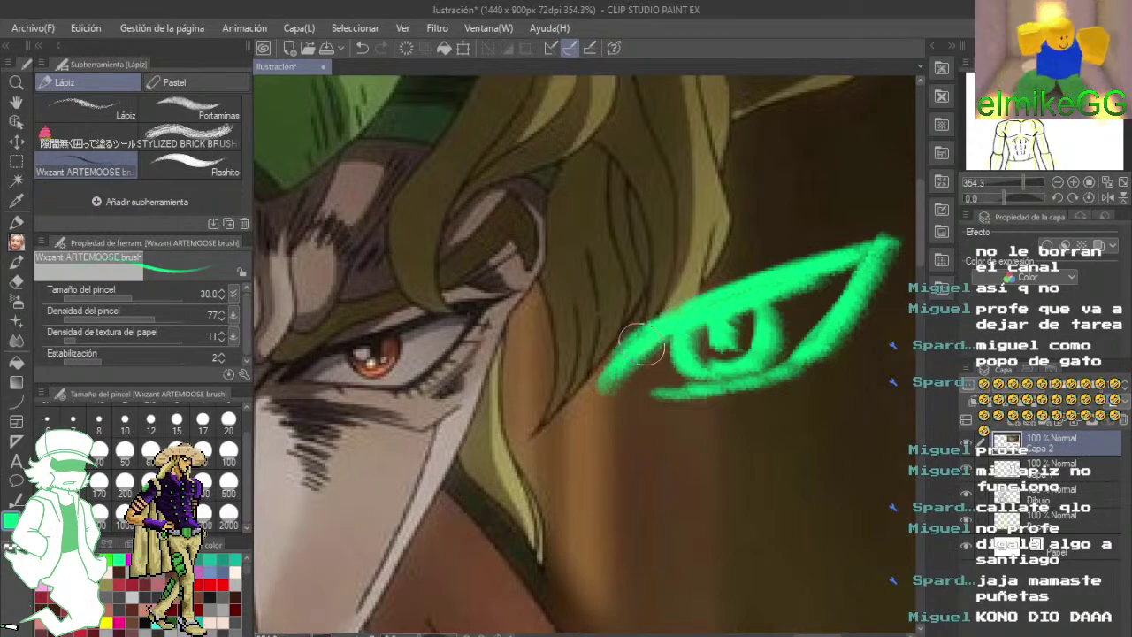
pyautogui.moveTo(847, 277)
pyautogui.mouseDown()
pyautogui.moveTo(767, 281)
pyautogui.moveTo(822, 239)
pyautogui.moveTo(751, 257)
pyautogui.moveTo(796, 266)
pyautogui.moveTo(750, 282)
pyautogui.moveTo(829, 237)
pyautogui.moveTo(803, 296)
pyautogui.moveTo(745, 337)
pyautogui.moveTo(690, 345)
pyautogui.mouseUp()
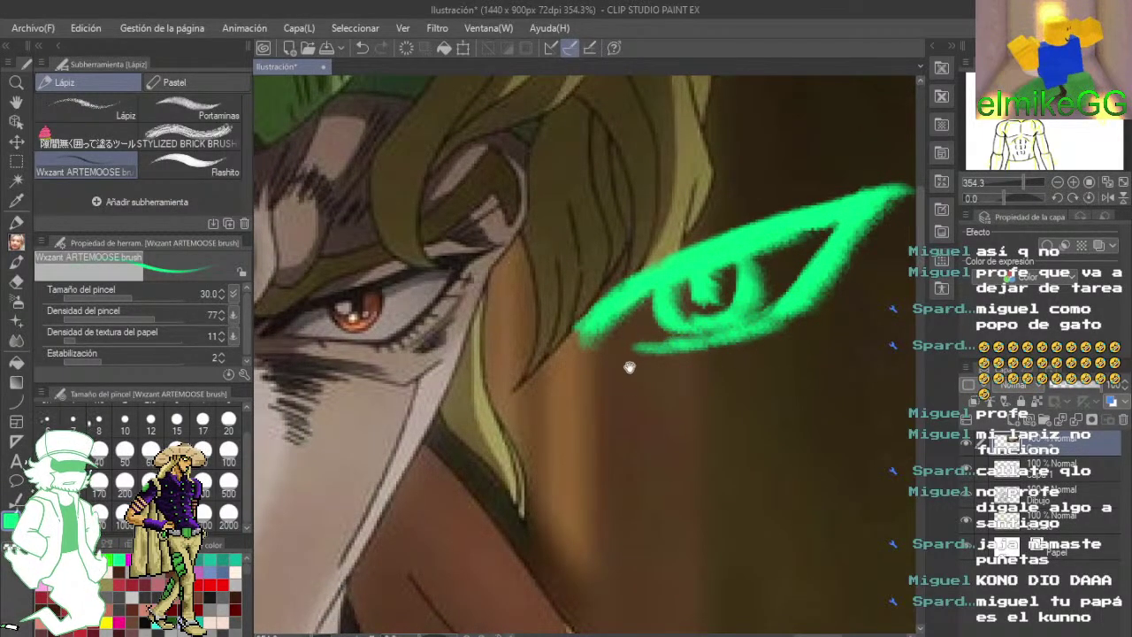
pyautogui.moveTo(630, 367)
pyautogui.mouseDown()
pyautogui.moveTo(739, 347)
pyautogui.moveTo(665, 370)
pyautogui.mouseUp()
# - Try crossing green strokes at the inner corner of the drawn eye, and undo them
pyautogui.moveTo(713, 313); pyautogui.dragTo(732, 387)
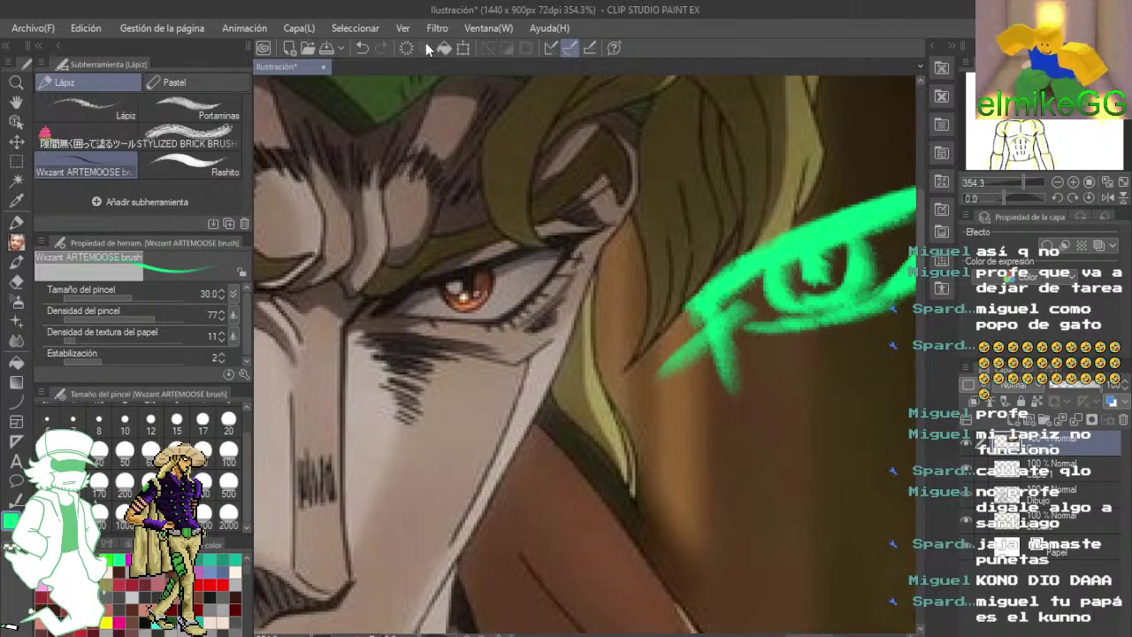
pyautogui.click(367, 47)
pyautogui.click(375, 47)
pyautogui.click(367, 49)
pyautogui.click(363, 52)
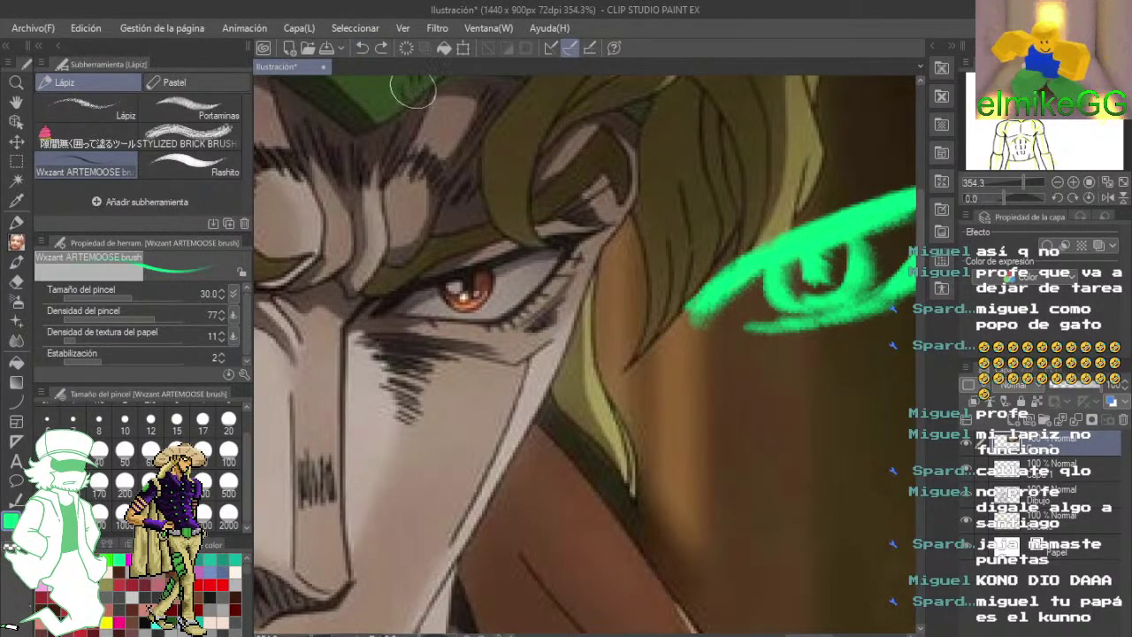
# - Paste the Goku picture and move it to the lower right of the canvas, below the first reference face
pyautogui.moveTo(676, 339)
pyautogui.mouseDown()
pyautogui.moveTo(574, 289)
pyautogui.moveTo(576, 357)
pyautogui.moveTo(571, 347)
pyautogui.mouseUp()
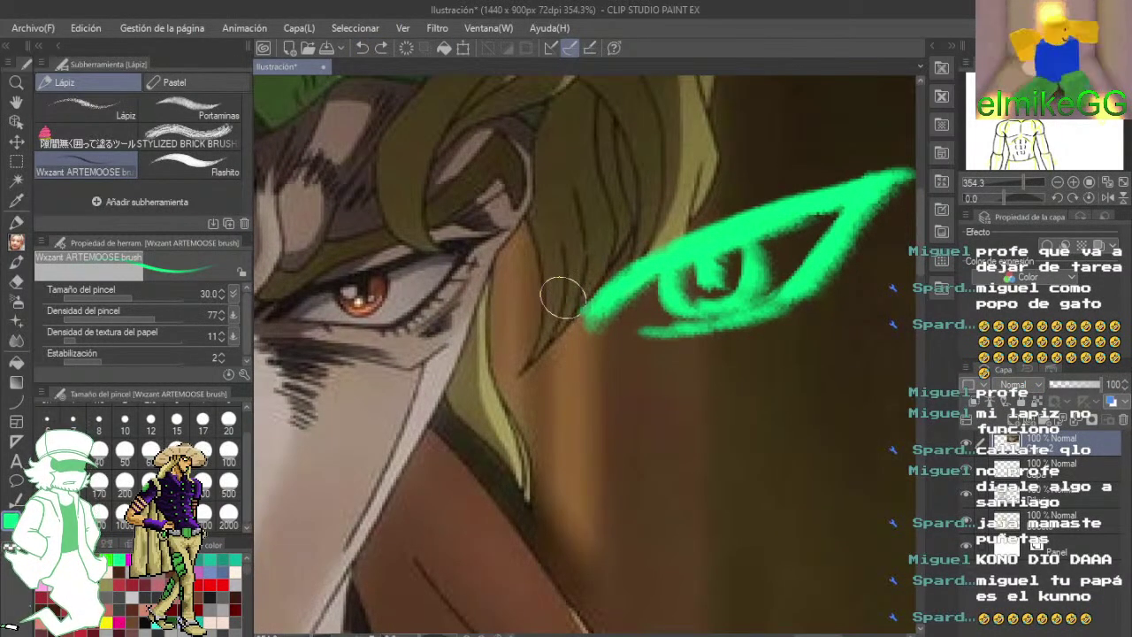
pyautogui.scroll(-10, 562, 298)
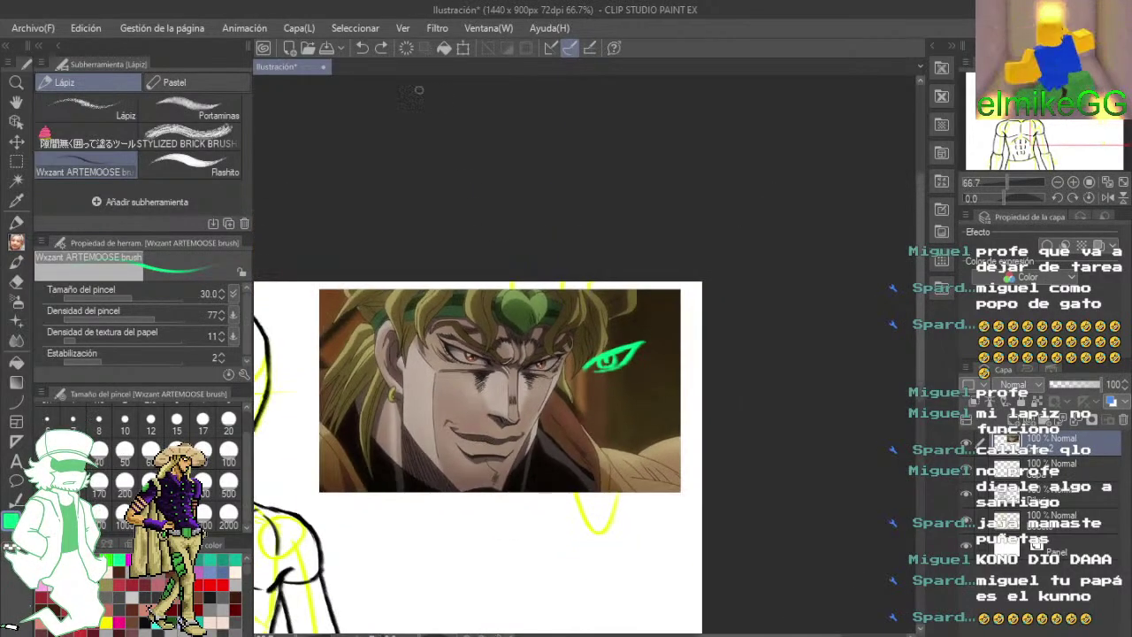
pyautogui.moveTo(540, 469); pyautogui.dragTo(479, 93)
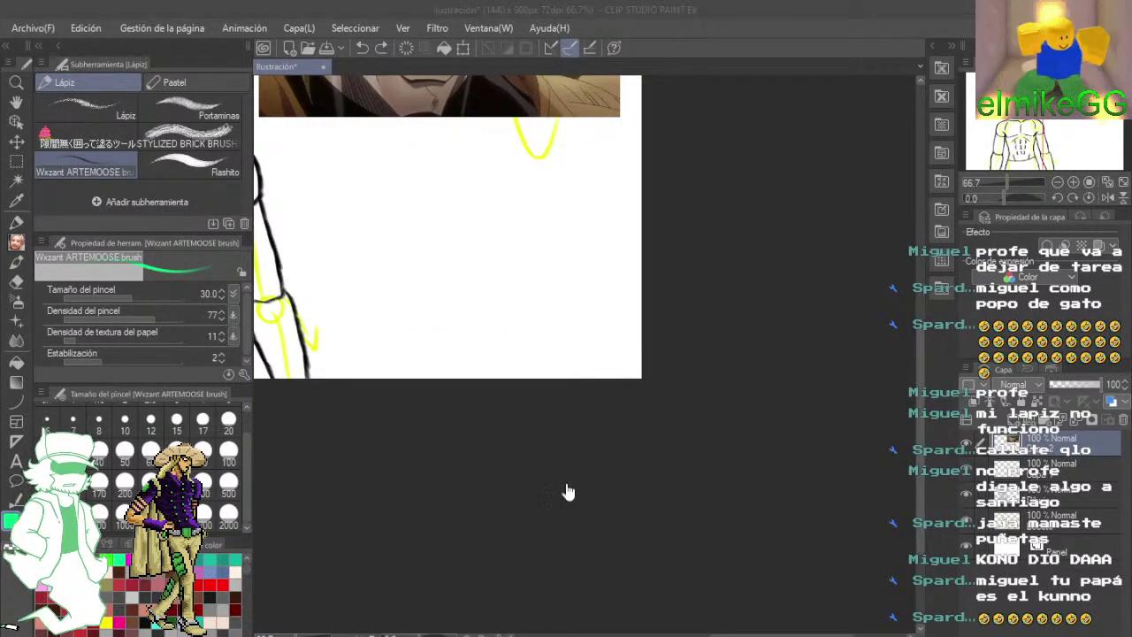
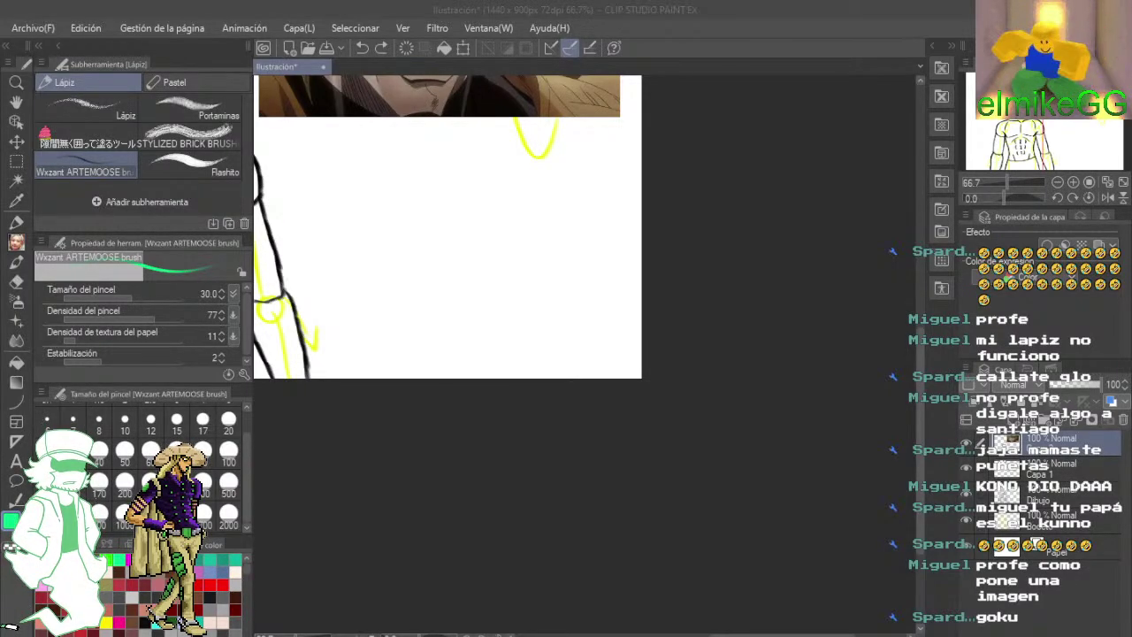
pyautogui.scroll(-2, 519, 440)
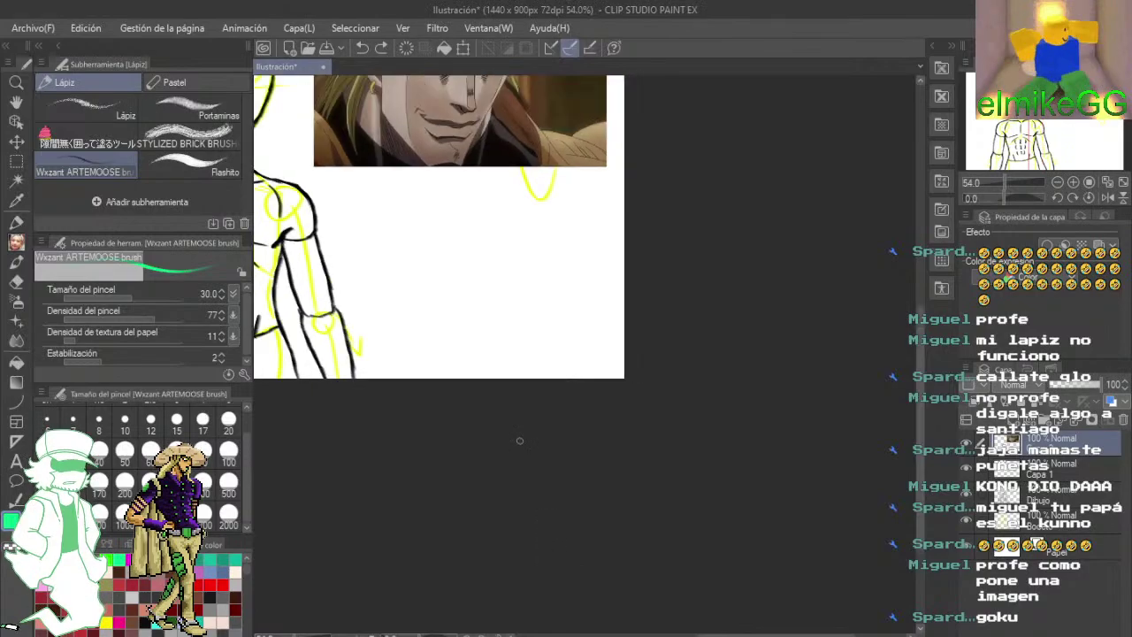
pyautogui.hotkey('ctrl', 'v')
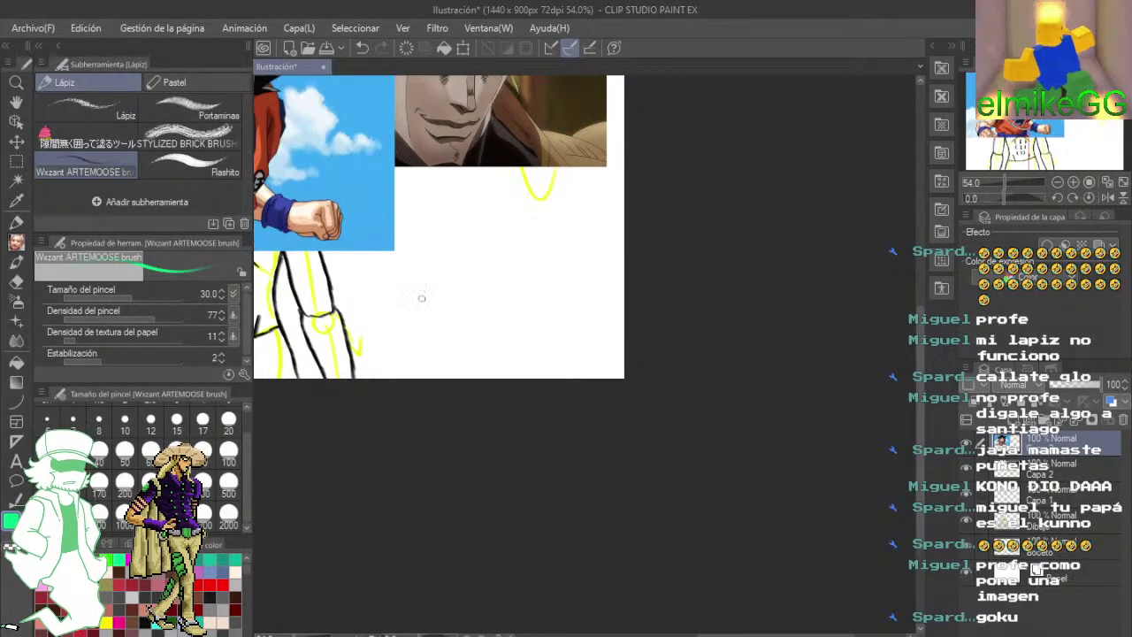
pyautogui.click(458, 49)
pyautogui.moveTo(347, 215); pyautogui.dragTo(692, 386)
pyautogui.click(497, 448)
pyautogui.hotkey('ctrl', 'alt', '0')
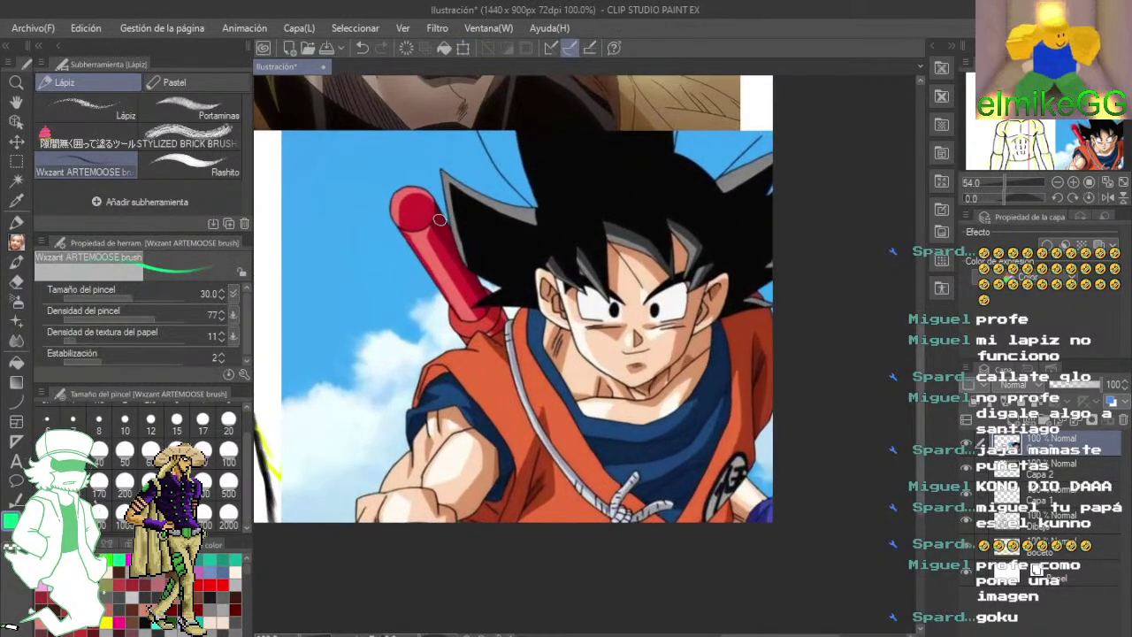
# - Choose red and try a curved stroke across the pole on Goku's back, and undo it
pyautogui.click(210, 585)
pyautogui.scroll(2, 447, 370)
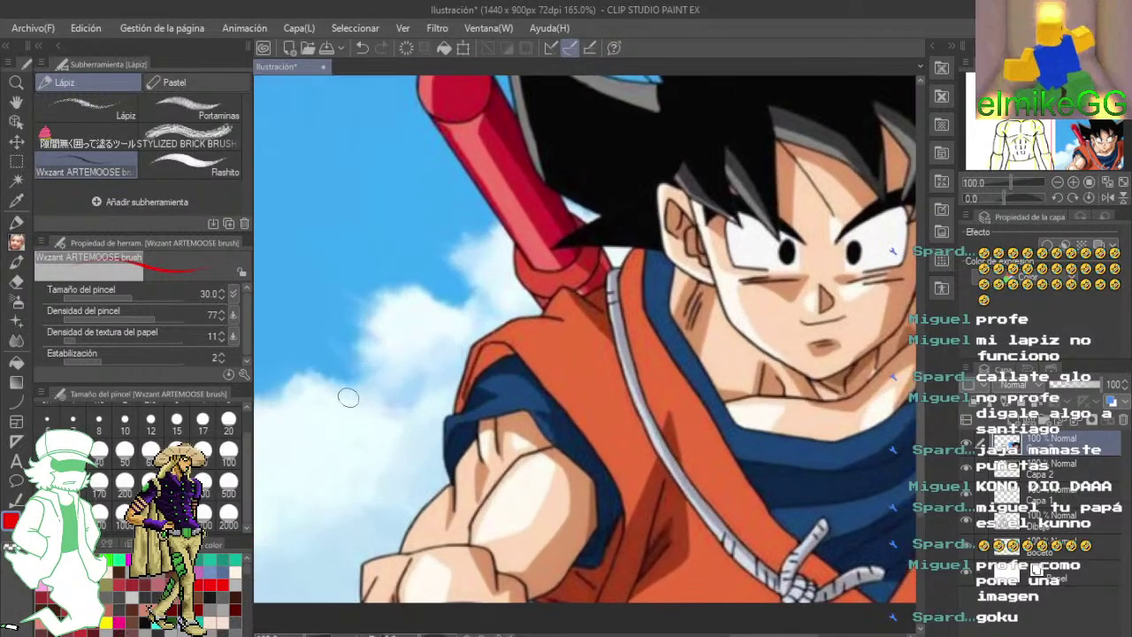
pyautogui.moveTo(348, 396)
pyautogui.mouseDown()
pyautogui.moveTo(349, 459)
pyautogui.moveTo(391, 464)
pyautogui.mouseUp()
pyautogui.moveTo(608, 370); pyautogui.dragTo(571, 395)
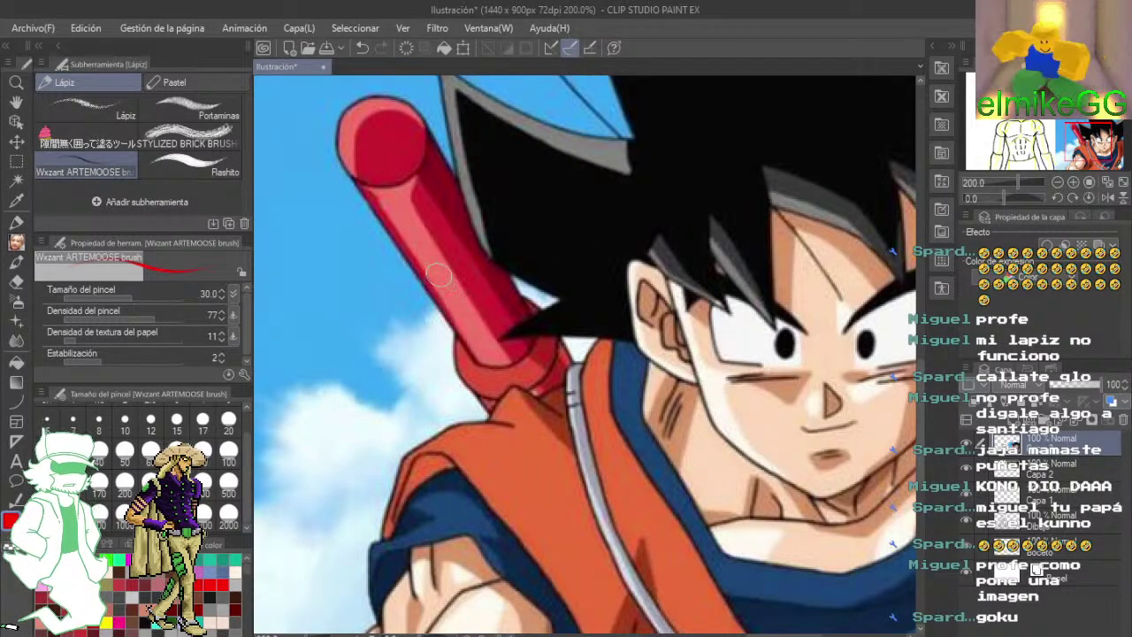
pyautogui.moveTo(415, 264); pyautogui.dragTo(520, 316)
pyautogui.click(362, 48)
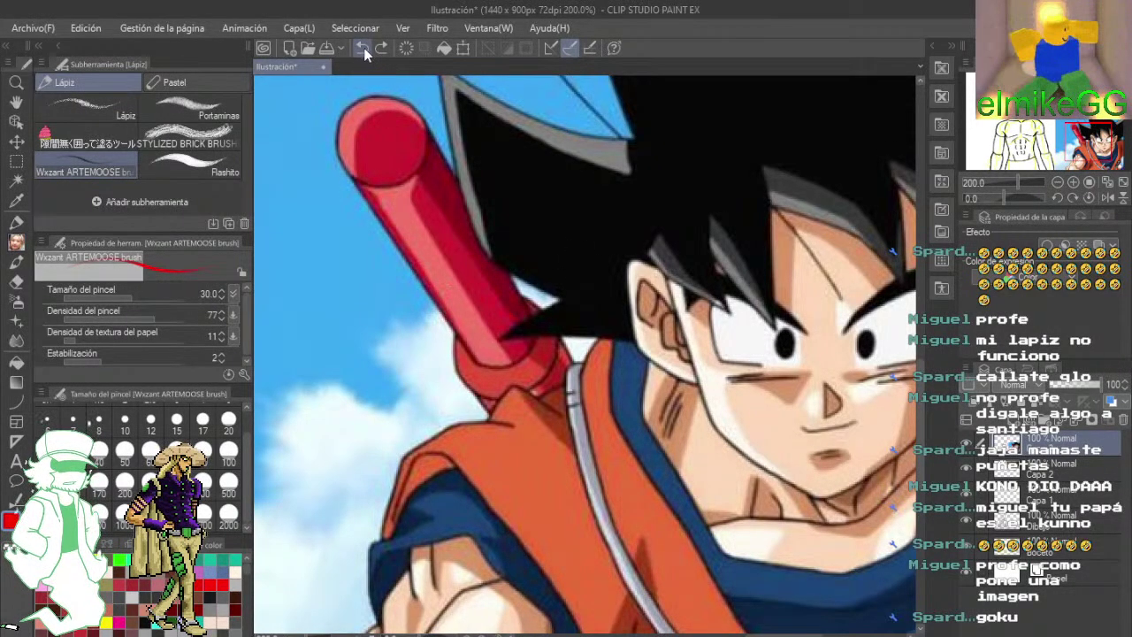
# - Choose a greyish blue and draw a large rounded eye with a lower lid line and a small oval iris beside Goku's head
pyautogui.click(232, 573)
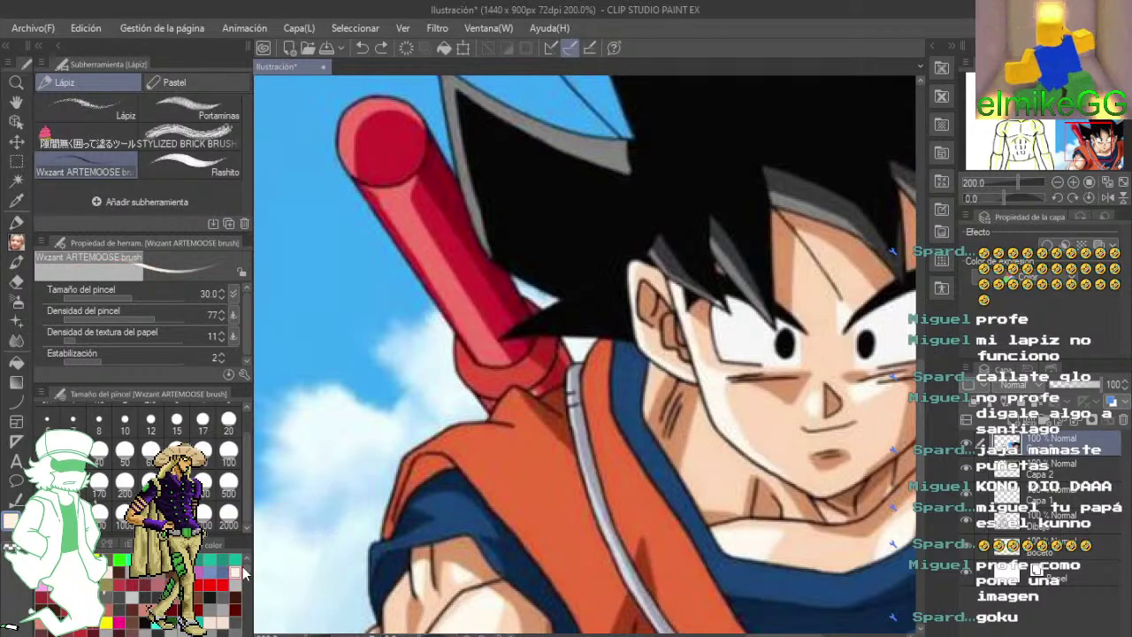
pyautogui.click(224, 573)
pyautogui.moveTo(409, 255)
pyautogui.mouseDown()
pyautogui.moveTo(506, 280)
pyautogui.moveTo(520, 306)
pyautogui.mouseUp()
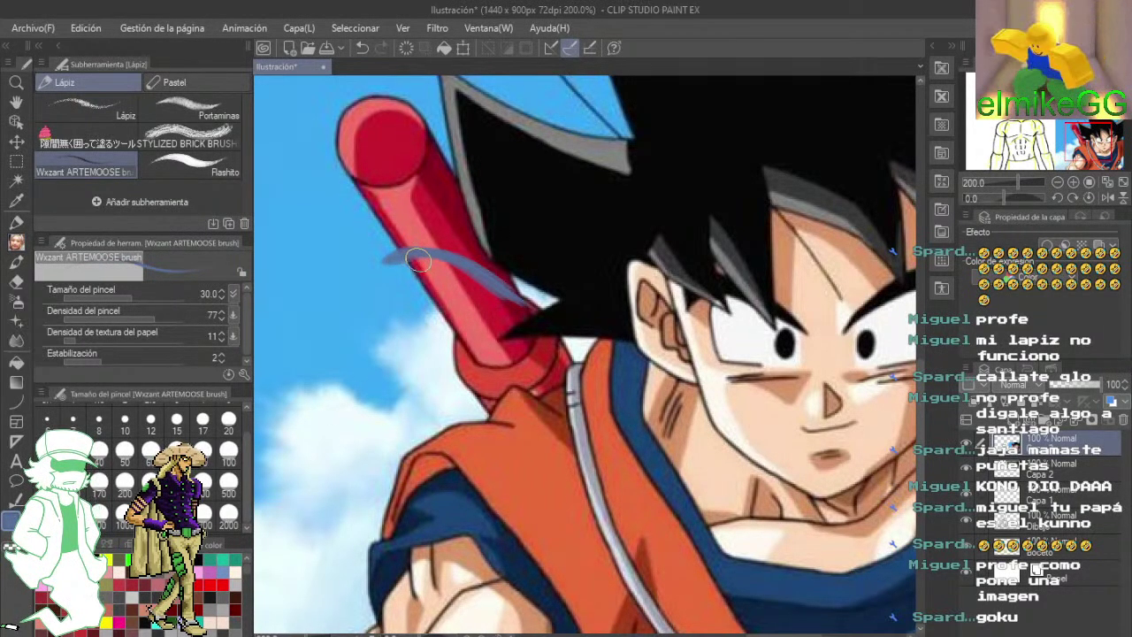
pyautogui.moveTo(389, 261)
pyautogui.mouseDown()
pyautogui.moveTo(360, 289)
pyautogui.moveTo(375, 269)
pyautogui.moveTo(346, 351)
pyautogui.moveTo(348, 315)
pyautogui.moveTo(362, 402)
pyautogui.mouseUp()
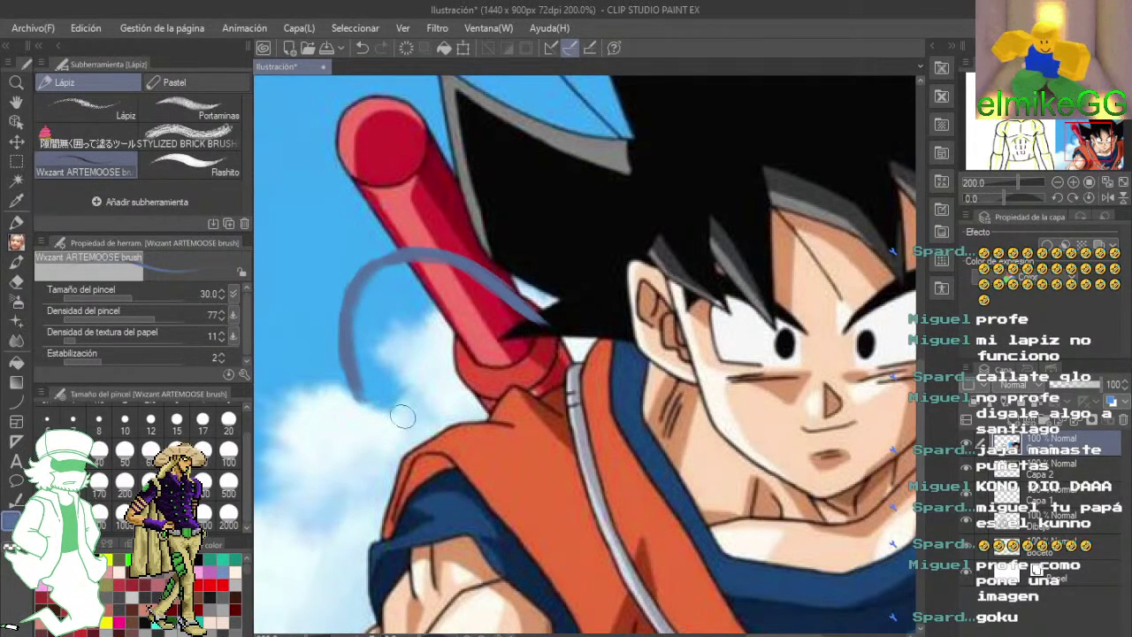
pyautogui.moveTo(349, 402); pyautogui.dragTo(429, 410)
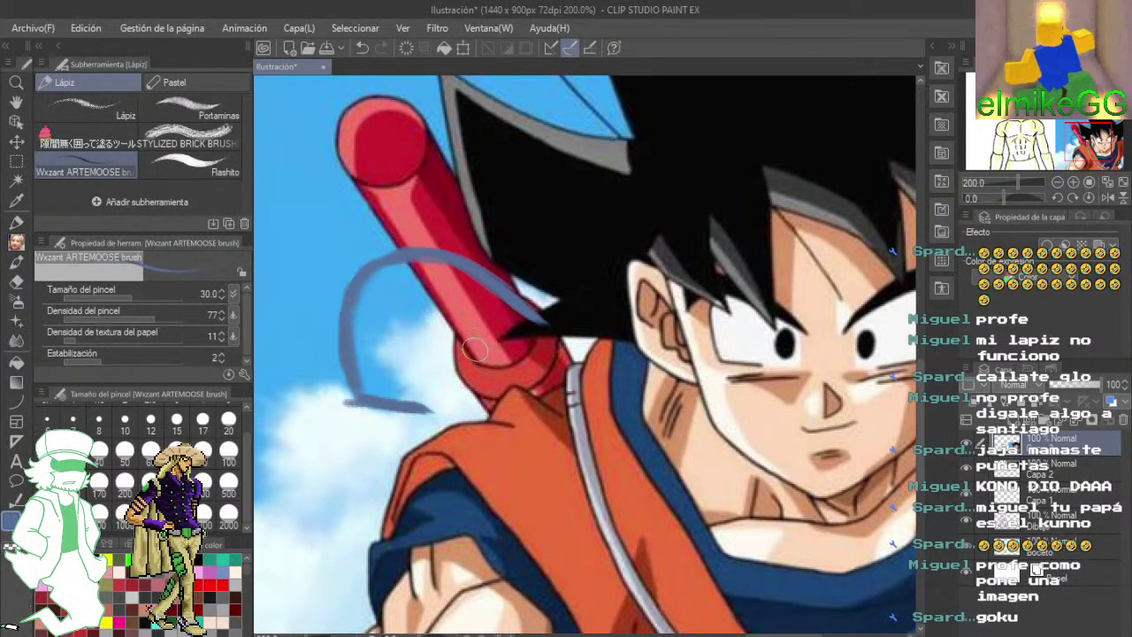
pyautogui.moveTo(474, 349)
pyautogui.mouseDown()
pyautogui.moveTo(490, 340)
pyautogui.moveTo(464, 380)
pyautogui.moveTo(495, 376)
pyautogui.moveTo(504, 349)
pyautogui.mouseUp()
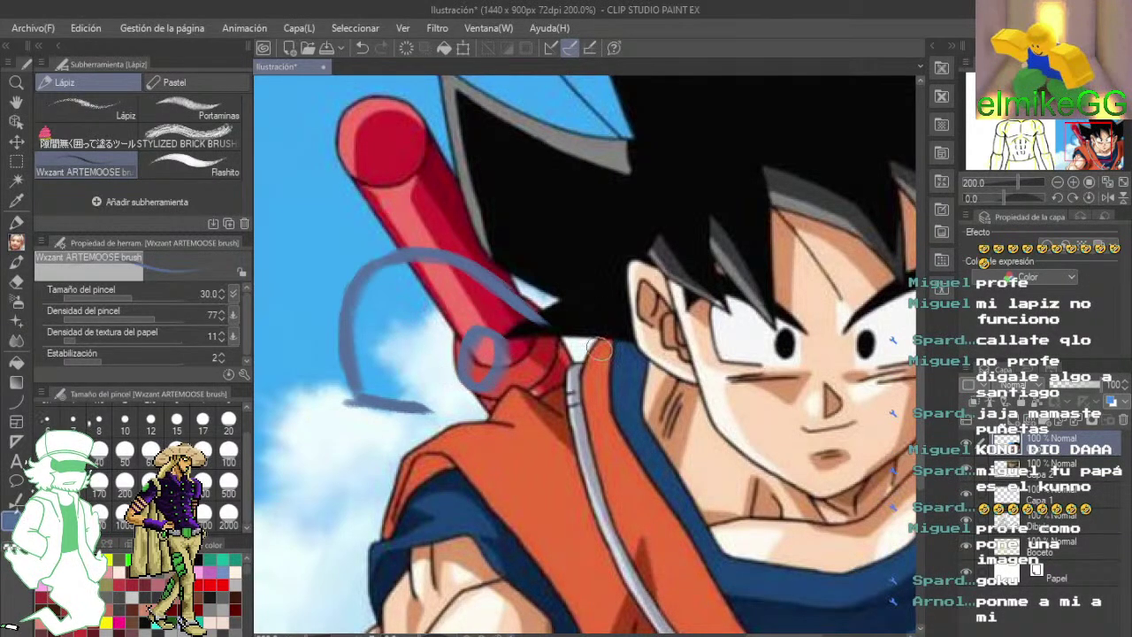
# - Paint over the iris ring and pupil of the green eye beside the first reference face in greyish blue
pyautogui.moveTo(741, 235); pyautogui.dragTo(553, 327)
pyautogui.moveTo(823, 85); pyautogui.dragTo(646, 289)
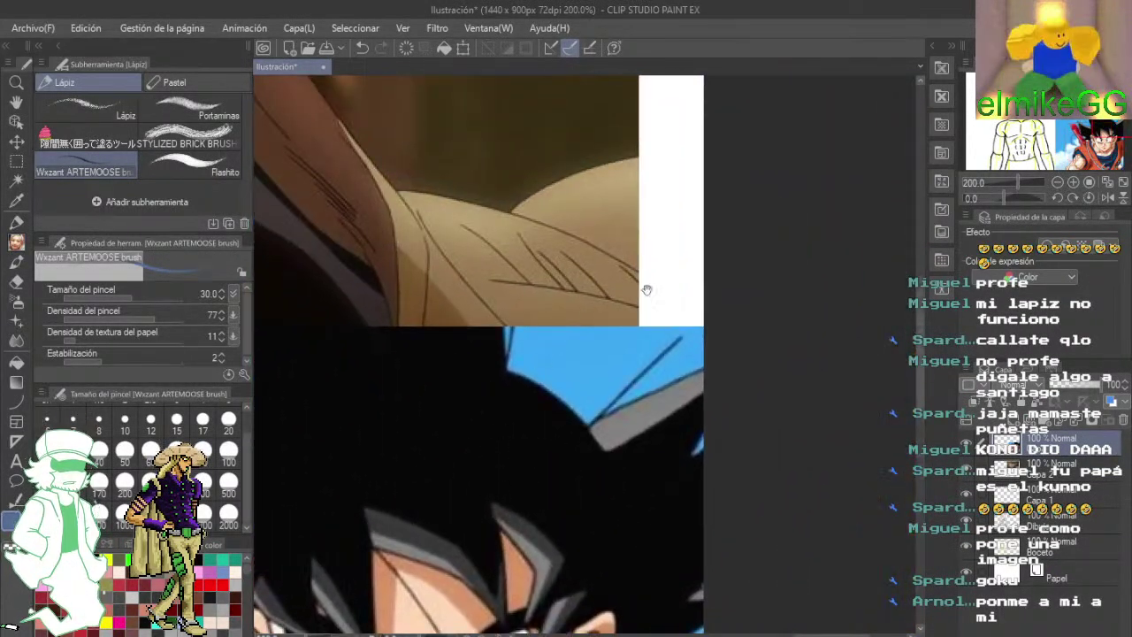
pyautogui.moveTo(608, 212); pyautogui.dragTo(616, 513)
pyautogui.moveTo(445, 338); pyautogui.dragTo(680, 425)
pyautogui.moveTo(637, 331); pyautogui.dragTo(702, 406)
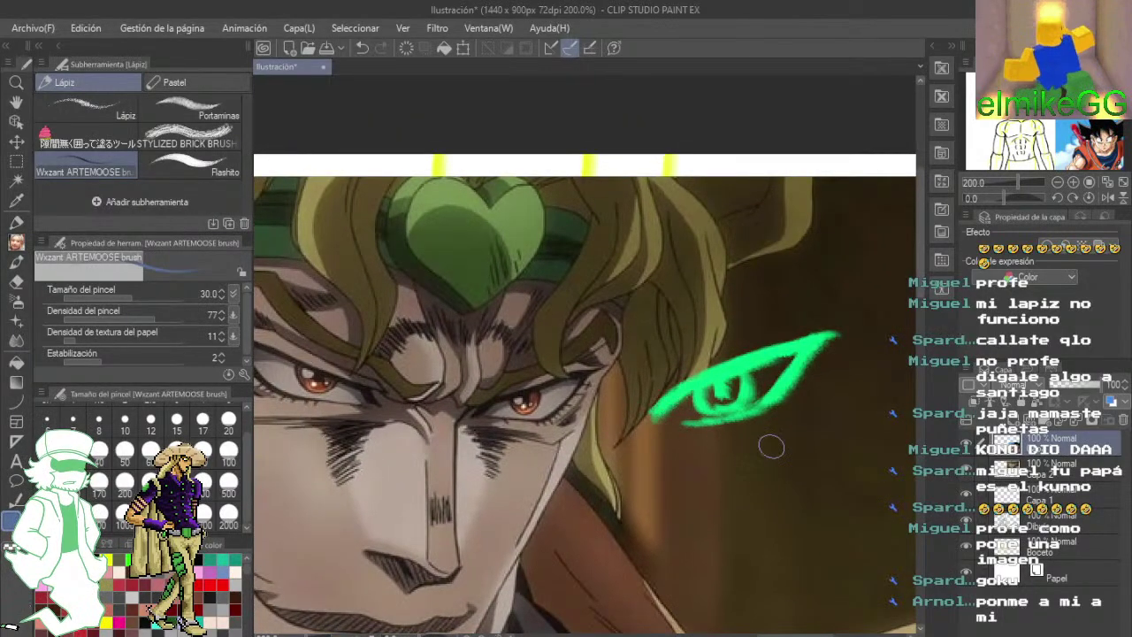
pyautogui.scroll(5, 771, 446)
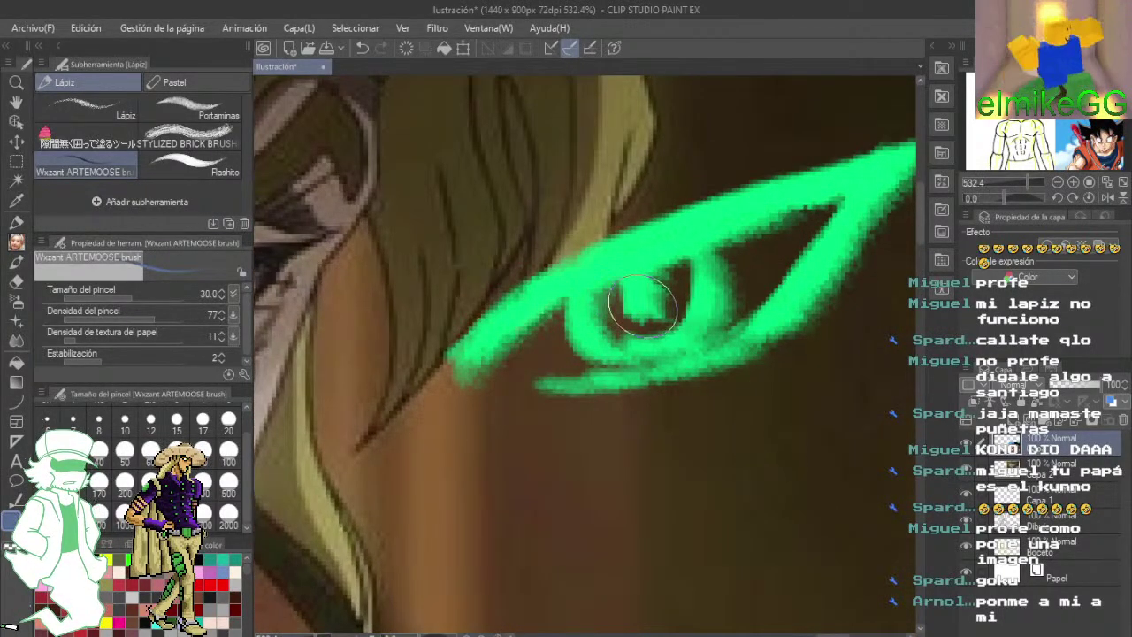
pyautogui.moveTo(705, 348); pyautogui.dragTo(710, 383)
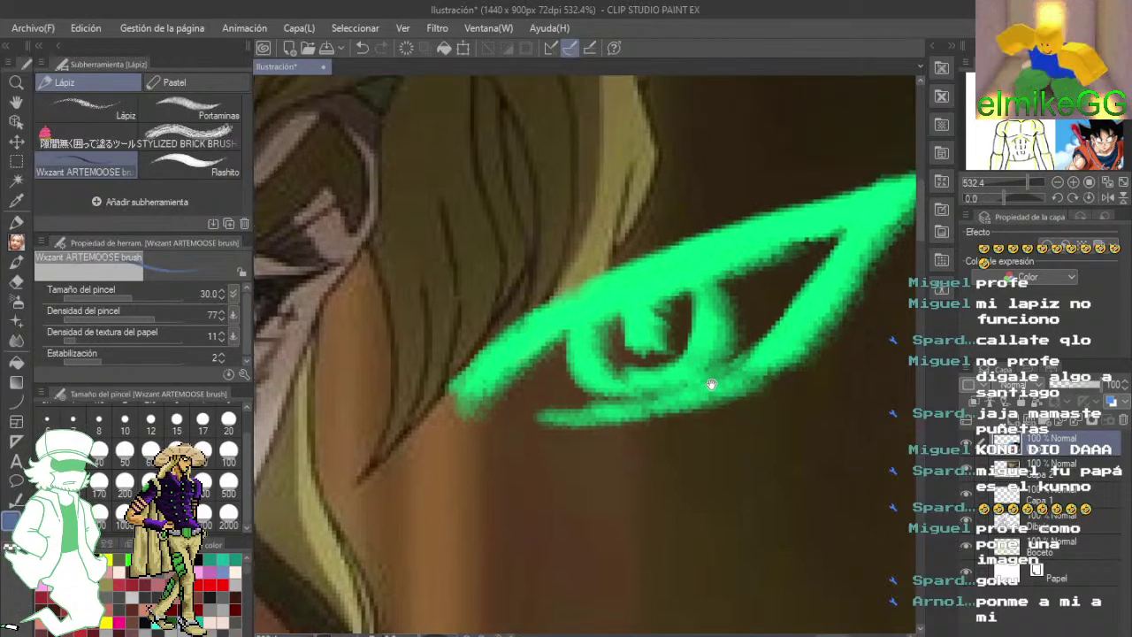
pyautogui.moveTo(609, 337)
pyautogui.mouseDown()
pyautogui.moveTo(571, 380)
pyautogui.moveTo(636, 389)
pyautogui.mouseUp()
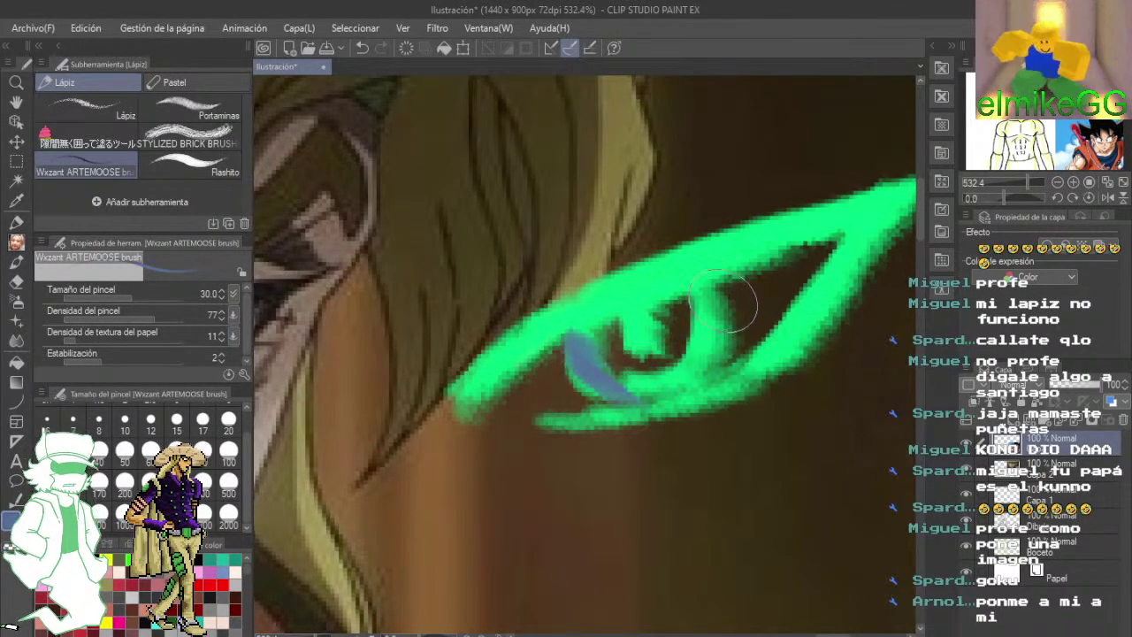
pyautogui.moveTo(743, 305)
pyautogui.mouseDown()
pyautogui.moveTo(672, 363)
pyautogui.moveTo(677, 350)
pyautogui.moveTo(641, 336)
pyautogui.moveTo(624, 300)
pyautogui.mouseUp()
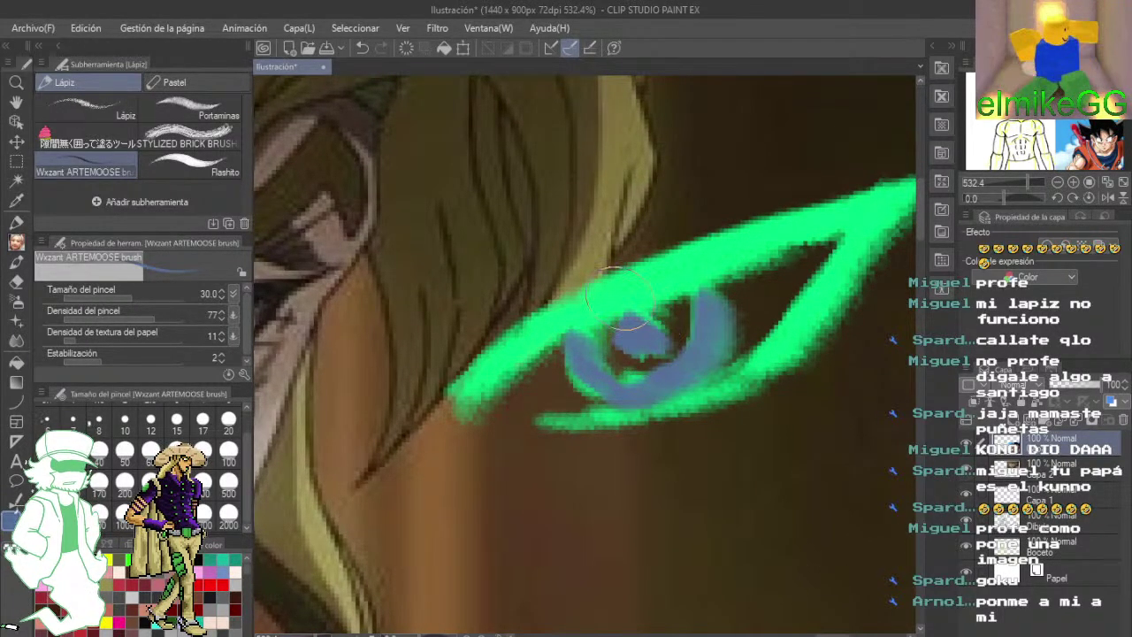
# - Fill the oval iris of the rounded eye beside Goku in solid greyish blue and add a slanted eyebrow line above it
pyautogui.scroll(-6, 619, 299)
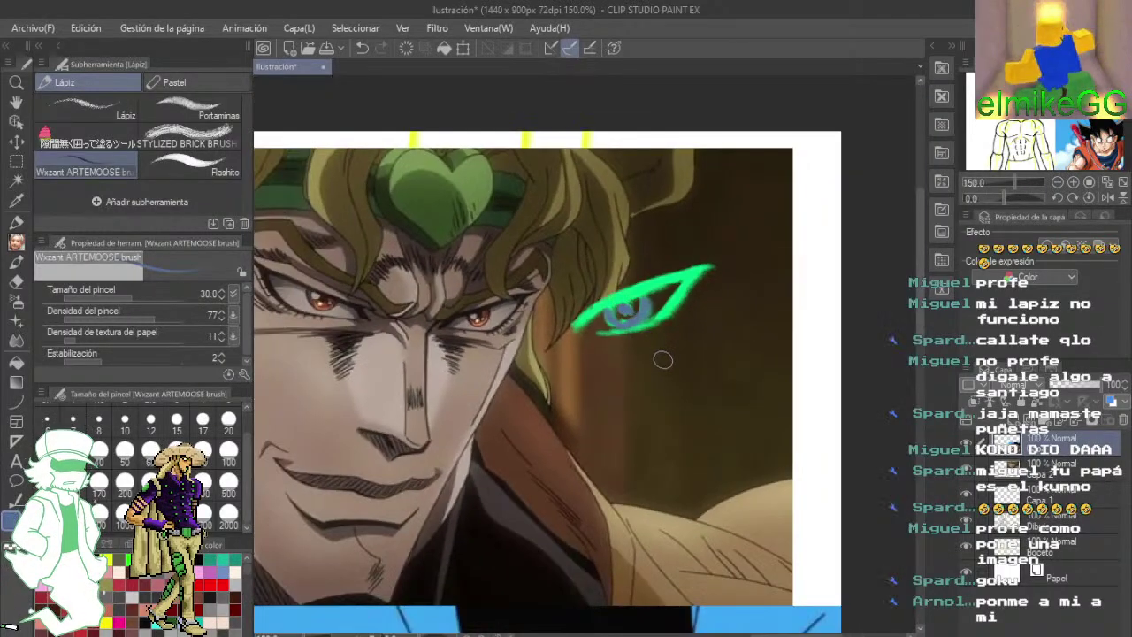
pyautogui.moveTo(662, 360); pyautogui.dragTo(717, 310)
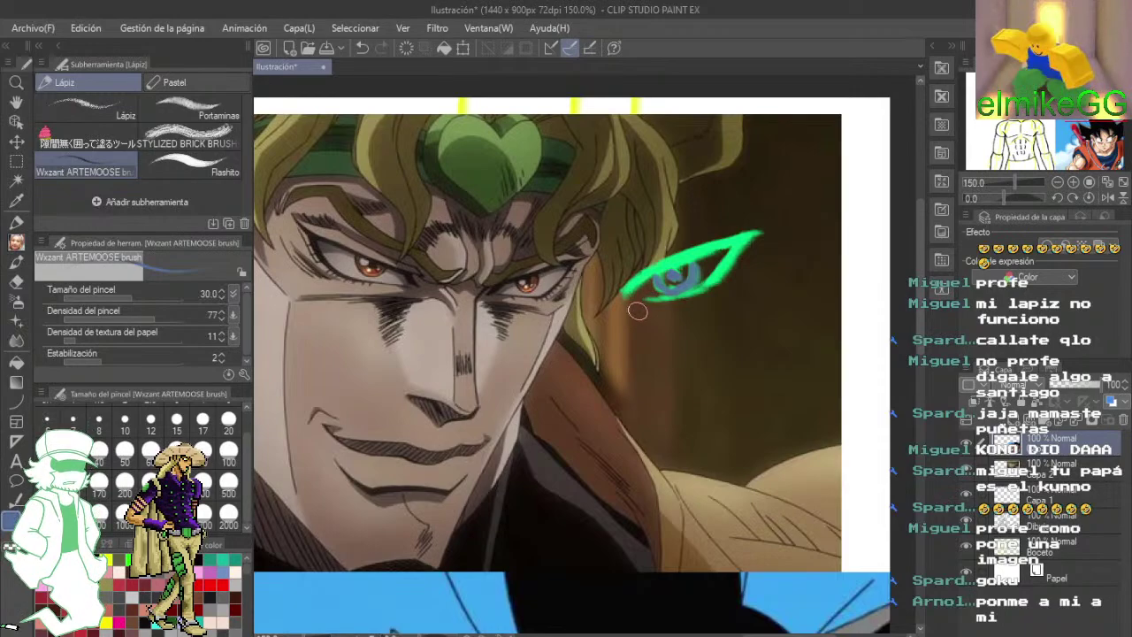
pyautogui.moveTo(638, 310); pyautogui.dragTo(870, 137)
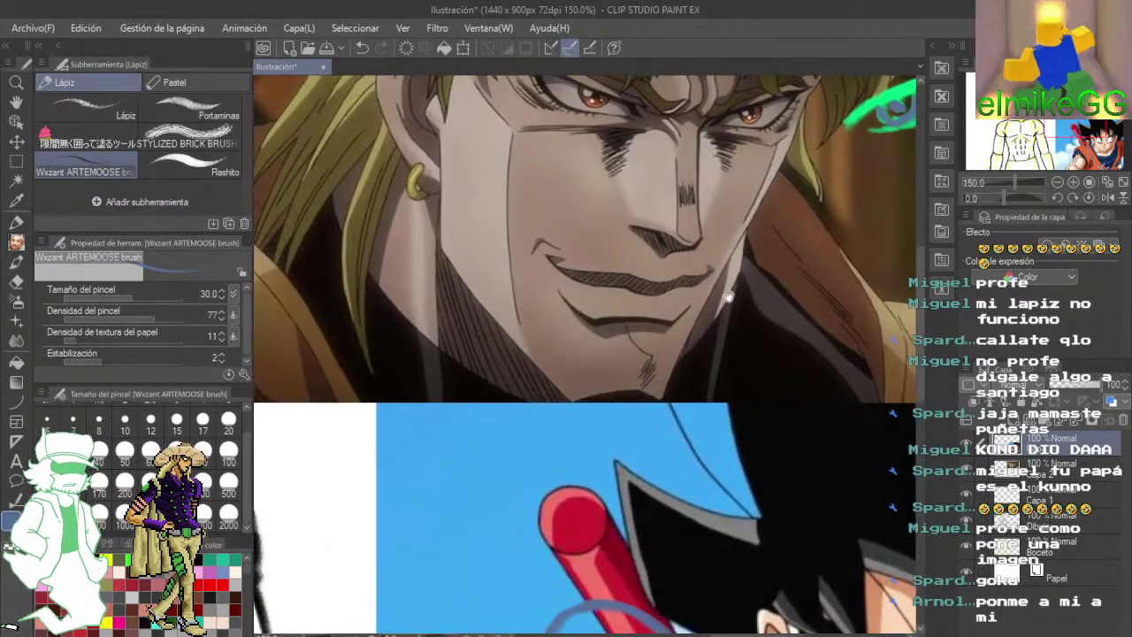
pyautogui.moveTo(730, 298); pyautogui.dragTo(682, 15)
pyautogui.moveTo(686, 298); pyautogui.dragTo(664, 234)
pyautogui.scroll(5, 657, 246)
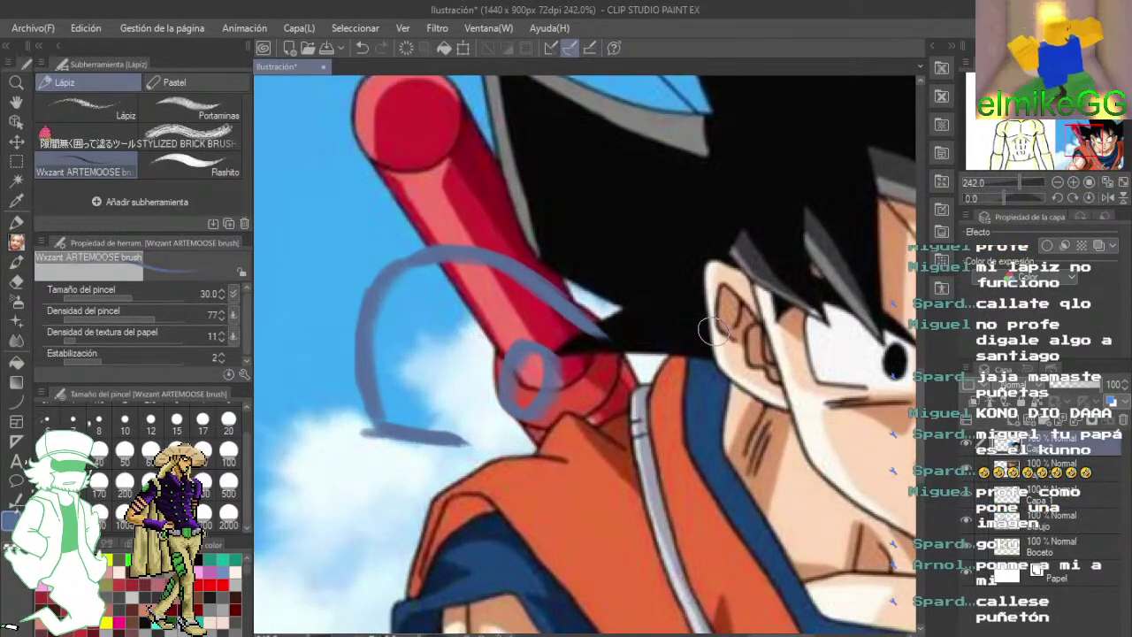
pyautogui.moveTo(705, 296); pyautogui.dragTo(703, 269)
pyautogui.moveTo(520, 329)
pyautogui.mouseDown()
pyautogui.moveTo(523, 374)
pyautogui.moveTo(537, 360)
pyautogui.mouseUp()
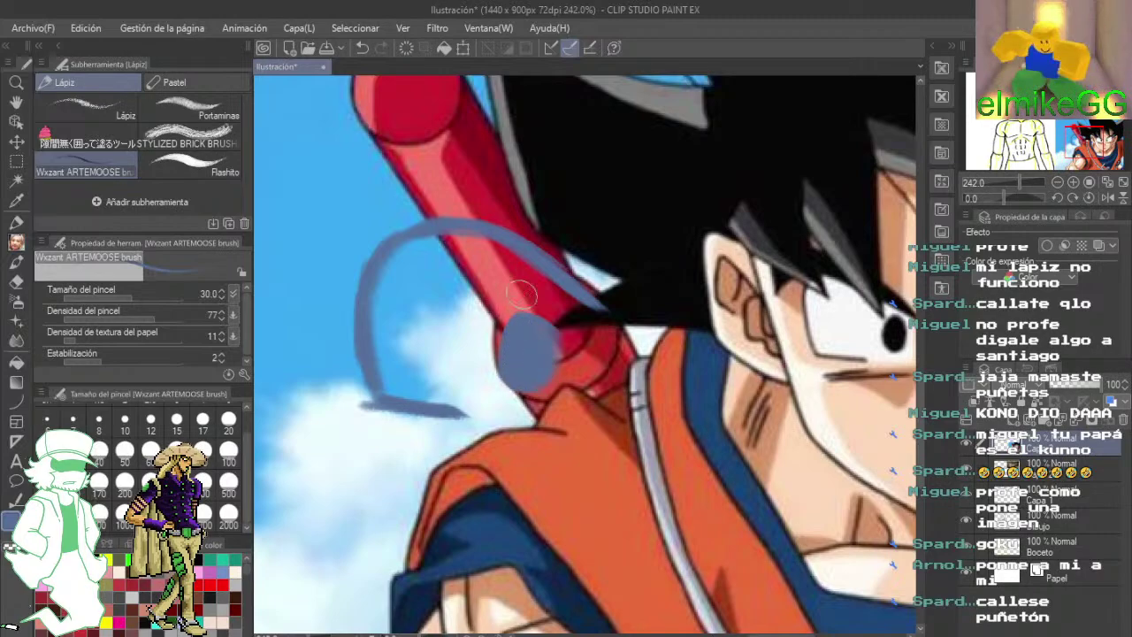
pyautogui.moveTo(428, 126)
pyautogui.mouseDown()
pyautogui.moveTo(532, 203)
pyautogui.moveTo(584, 272)
pyautogui.mouseUp()
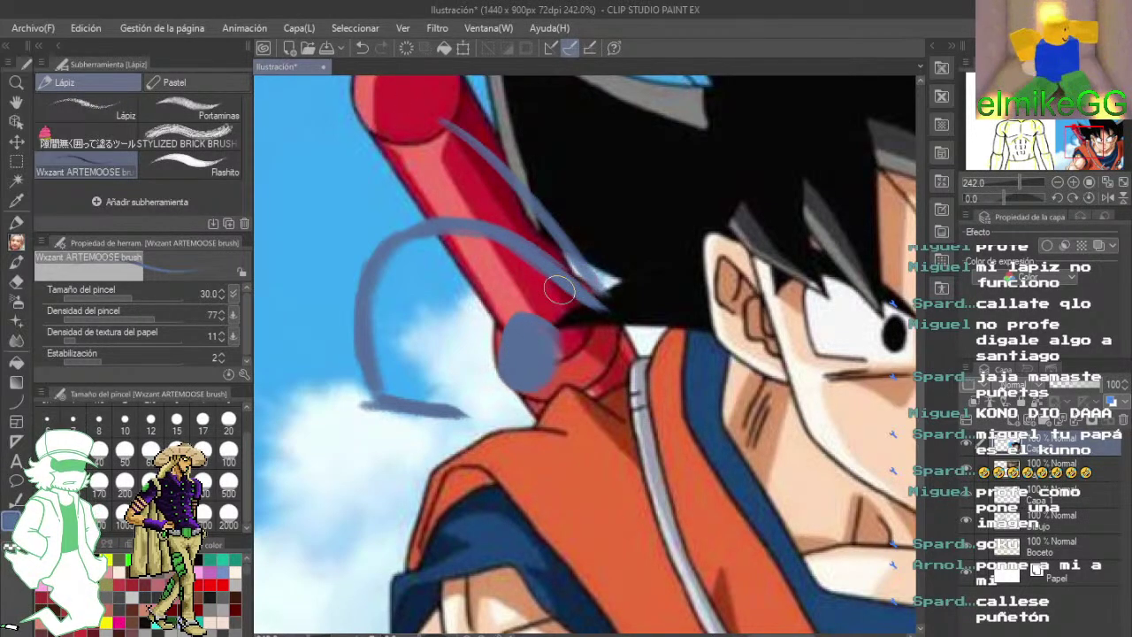
# - Try a curved stroke with a hooked end beside the rounded eye near Goku's head, and undo it
pyautogui.scroll(-2, 559, 289)
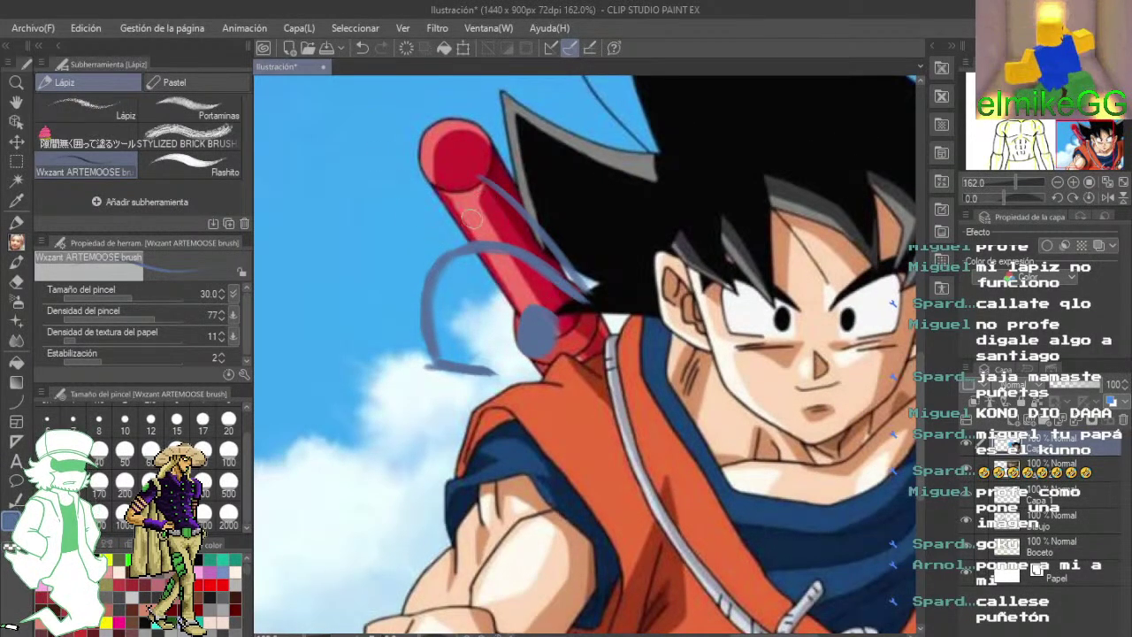
pyautogui.moveTo(471, 218)
pyautogui.mouseDown()
pyautogui.moveTo(431, 228)
pyautogui.moveTo(396, 307)
pyautogui.moveTo(380, 301)
pyautogui.moveTo(387, 331)
pyautogui.moveTo(411, 301)
pyautogui.mouseUp()
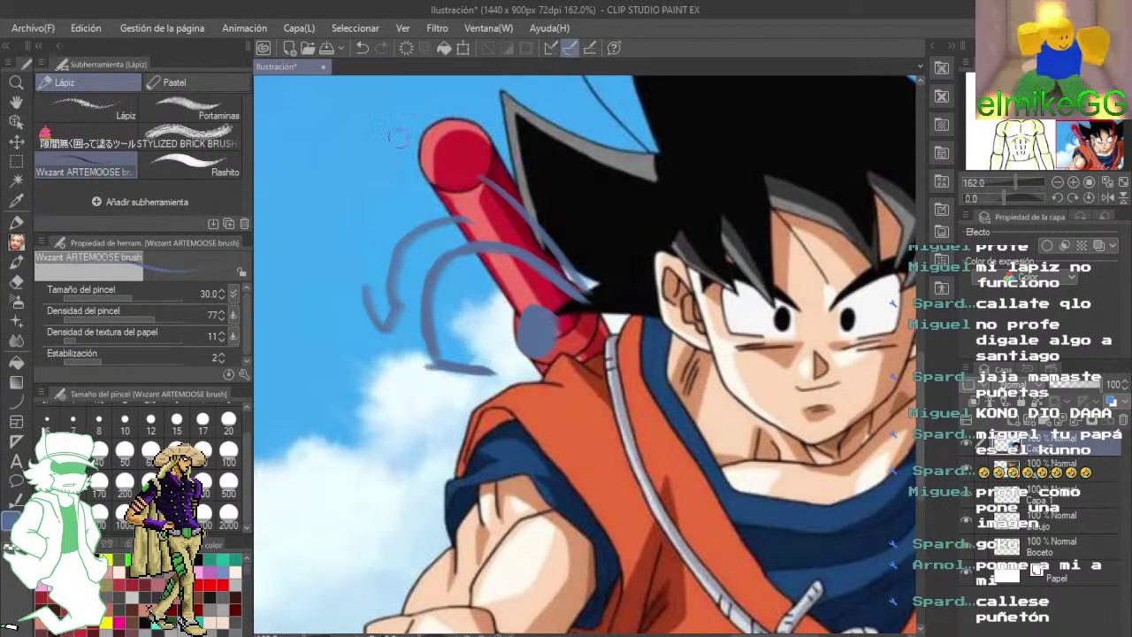
pyautogui.click(362, 48)
pyautogui.click(362, 48)
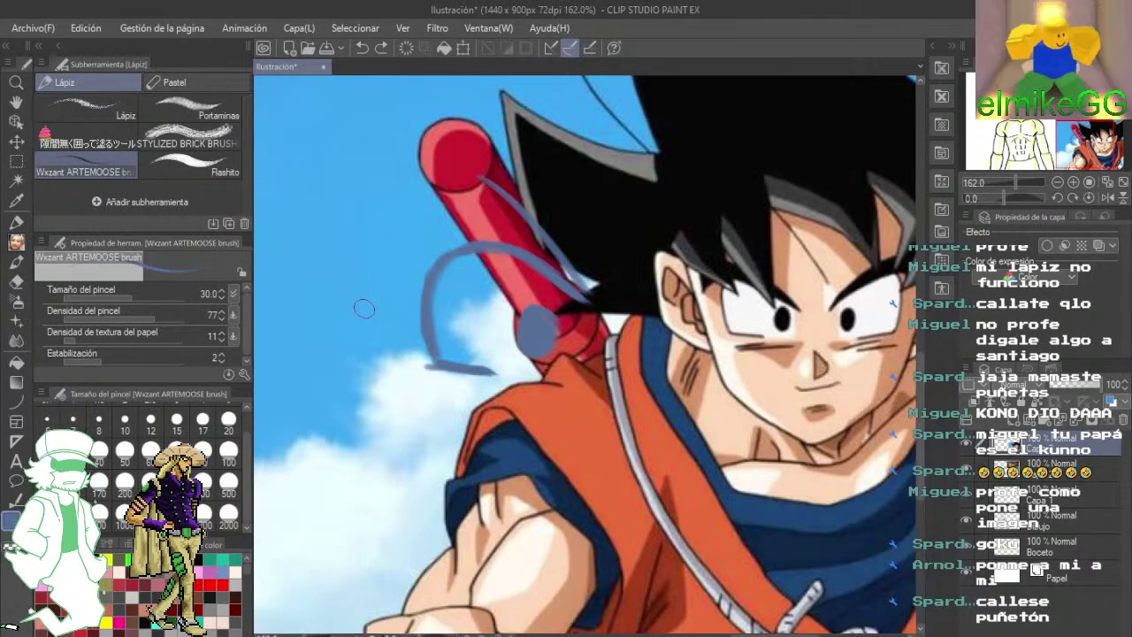
# - Clear both anime reference images and the eye sketches around them from their layers with the Más fuerte eraser at size 500
pyautogui.scroll(-5, 543, 321)
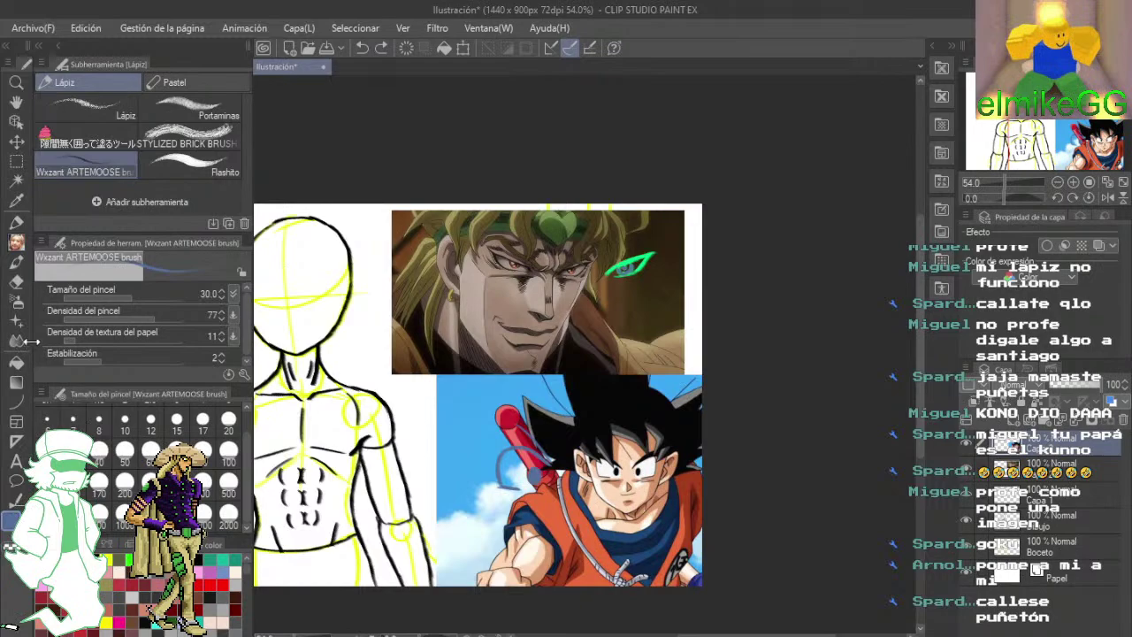
pyautogui.click(16, 281)
pyautogui.moveTo(575, 389)
pyautogui.mouseDown()
pyautogui.moveTo(606, 404)
pyautogui.moveTo(556, 518)
pyautogui.moveTo(489, 513)
pyautogui.moveTo(505, 423)
pyautogui.moveTo(543, 433)
pyautogui.moveTo(682, 543)
pyautogui.moveTo(708, 549)
pyautogui.mouseUp()
pyautogui.click(1008, 466)
pyautogui.moveTo(672, 353)
pyautogui.mouseDown()
pyautogui.moveTo(451, 265)
pyautogui.moveTo(612, 248)
pyautogui.moveTo(636, 277)
pyautogui.mouseUp()
pyautogui.click(1043, 447)
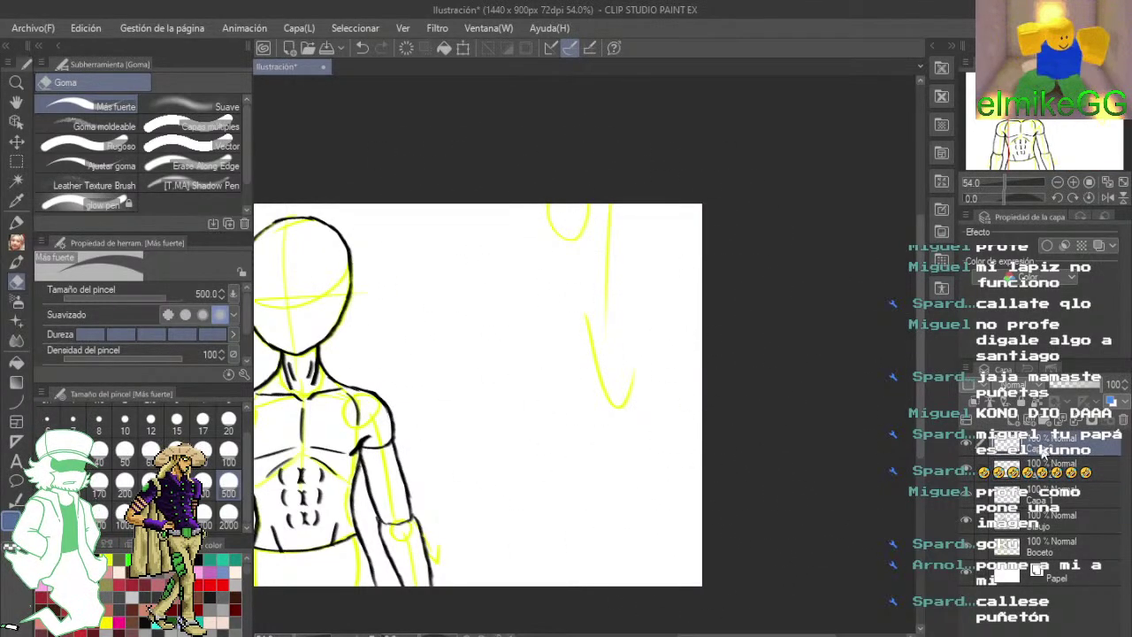
pyautogui.click(1016, 528)
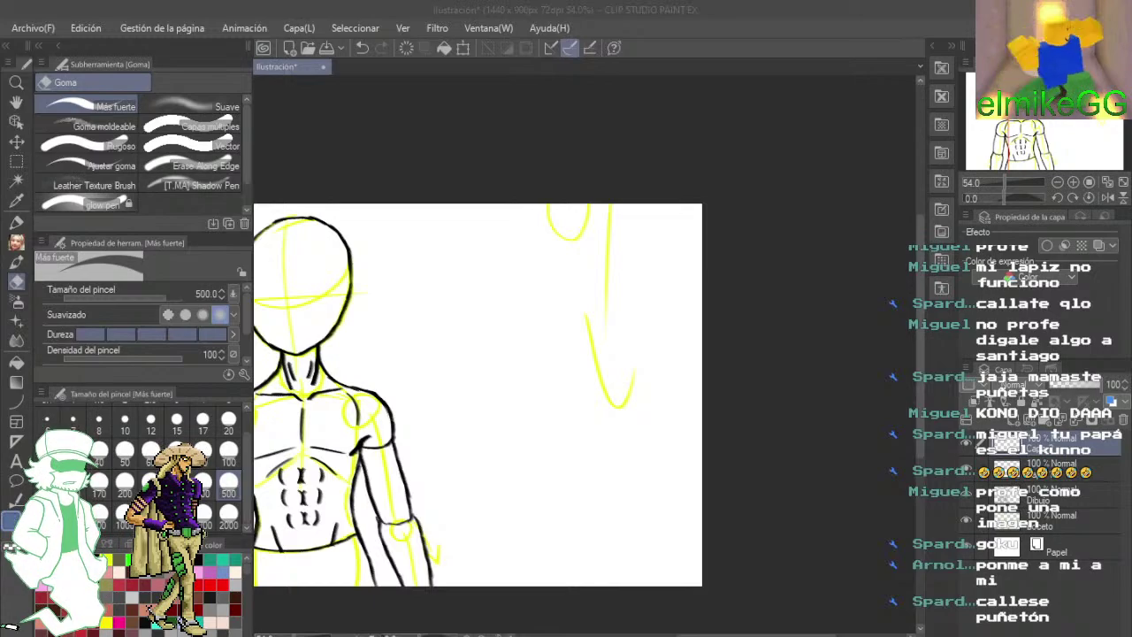
# - Bring in the reference sheet of pencil-drawn eyes, move it beside the figure and enlarge it to the full height of the canvas
pyautogui.hotkey('alt', 'Tab')
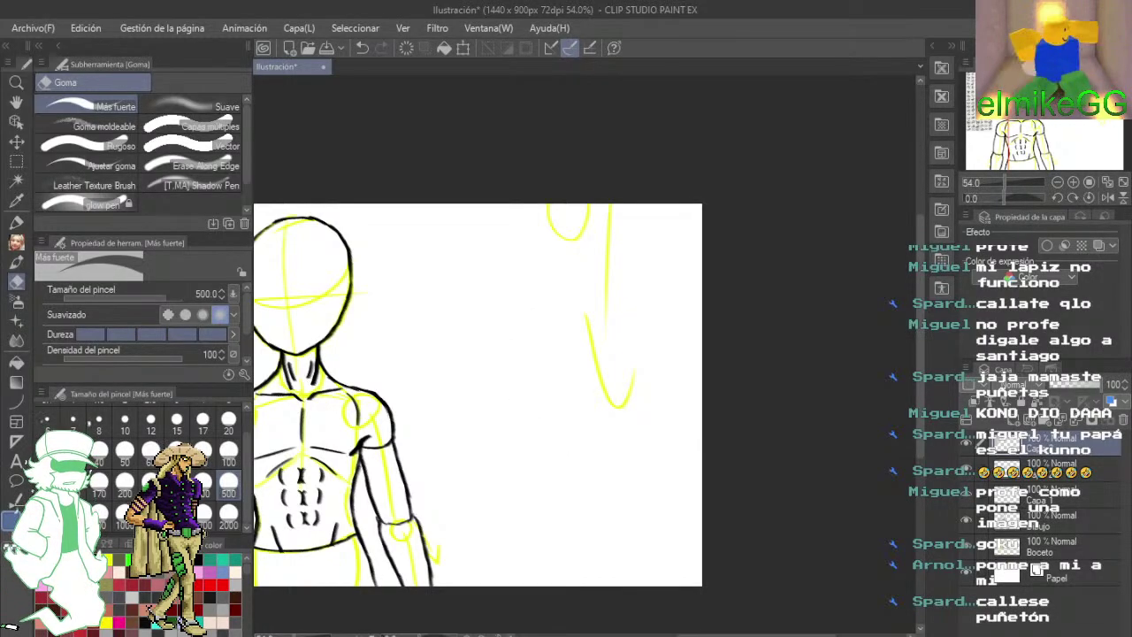
pyautogui.click(459, 53)
pyautogui.moveTo(551, 363); pyautogui.dragTo(816, 403)
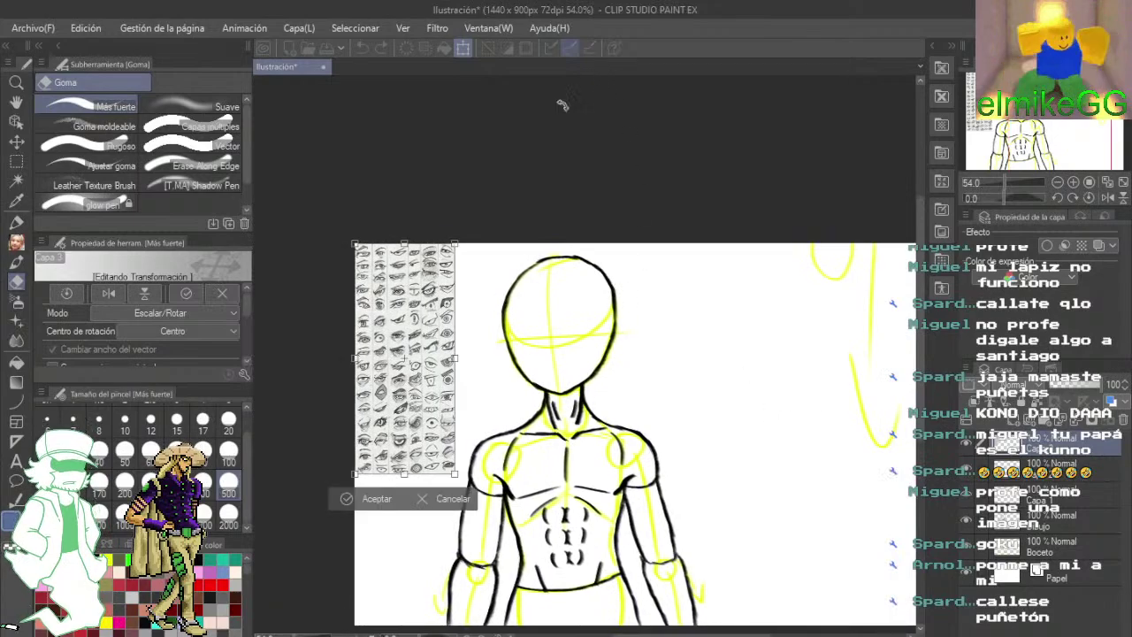
pyautogui.moveTo(439, 302); pyautogui.dragTo(843, 399)
pyautogui.moveTo(800, 285); pyautogui.dragTo(421, 178)
pyautogui.moveTo(482, 236); pyautogui.dragTo(635, 138)
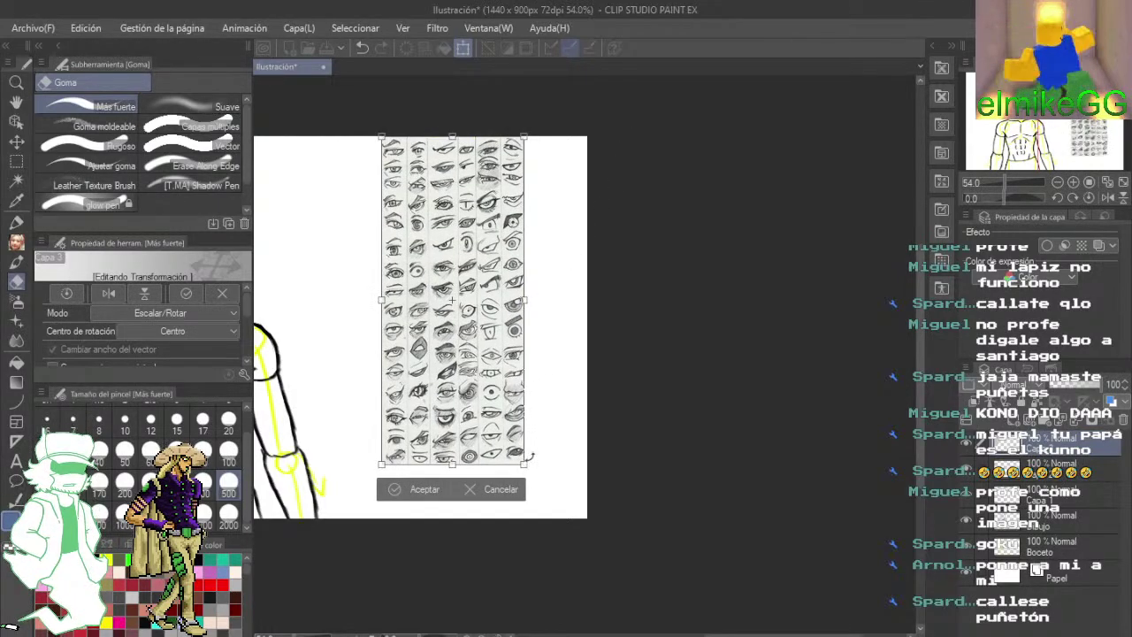
pyautogui.moveTo(529, 460); pyautogui.dragTo(596, 518)
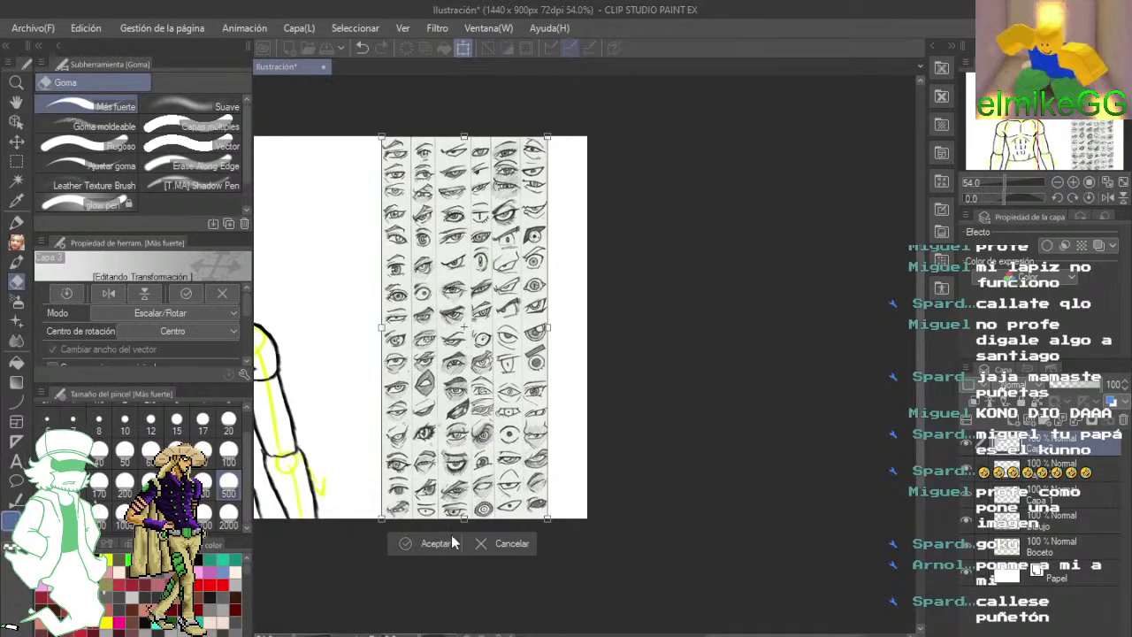
pyautogui.click(452, 542)
# - Switch to the Wxzant ARTEMOOSE pencil brush and examine the different eye drawings across the reference sheet
pyautogui.scroll(4, 442, 354)
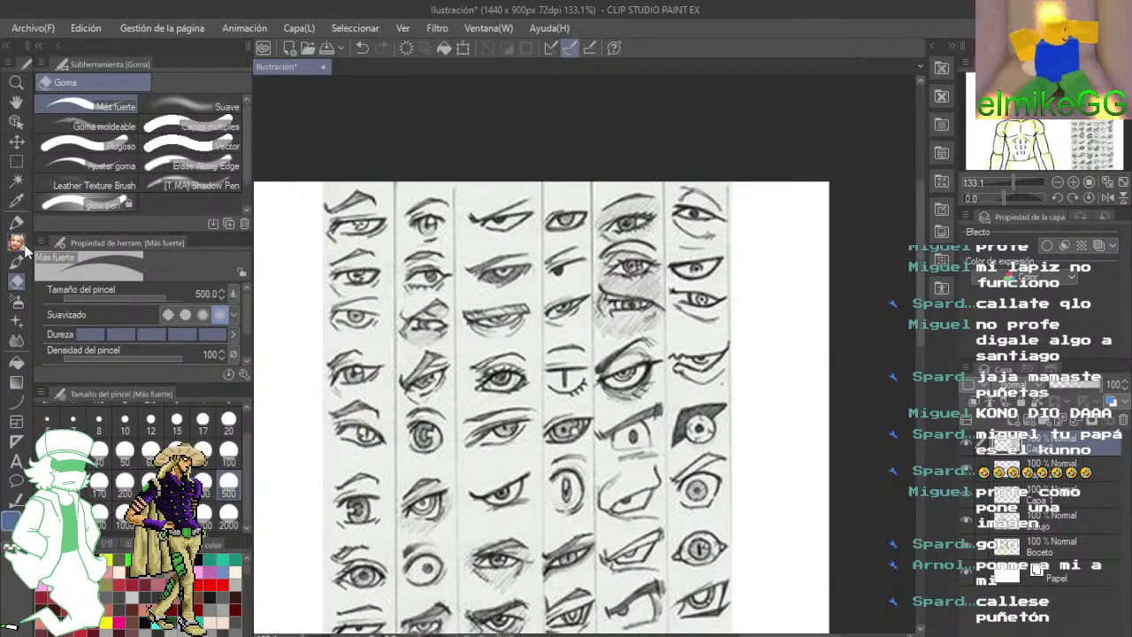
pyautogui.click(17, 242)
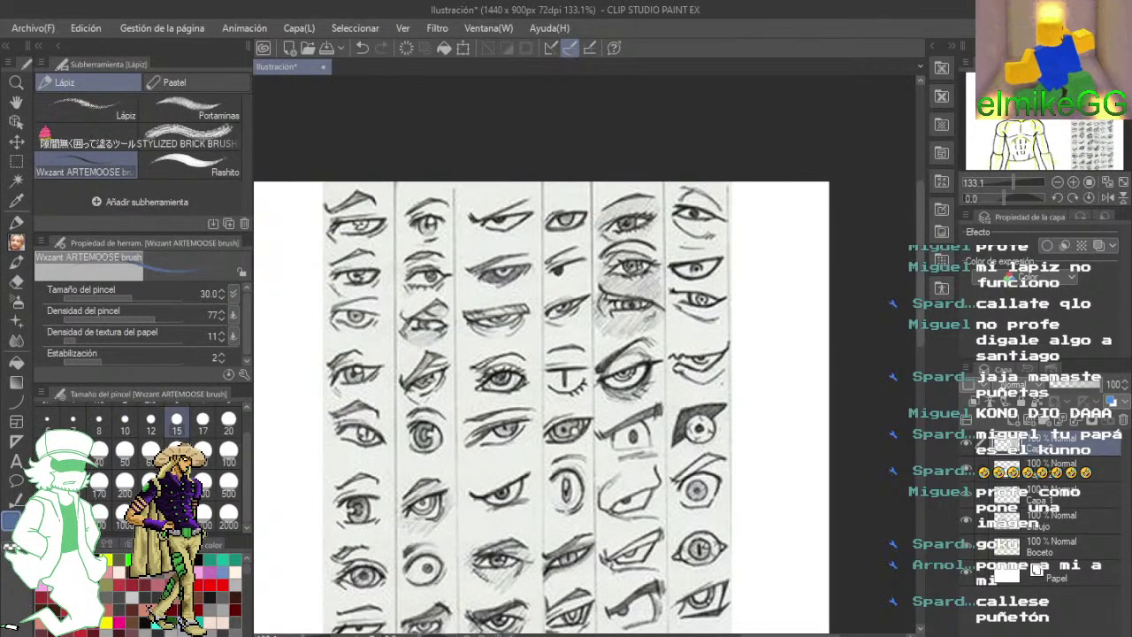
pyautogui.moveTo(537, 489); pyautogui.dragTo(578, 114)
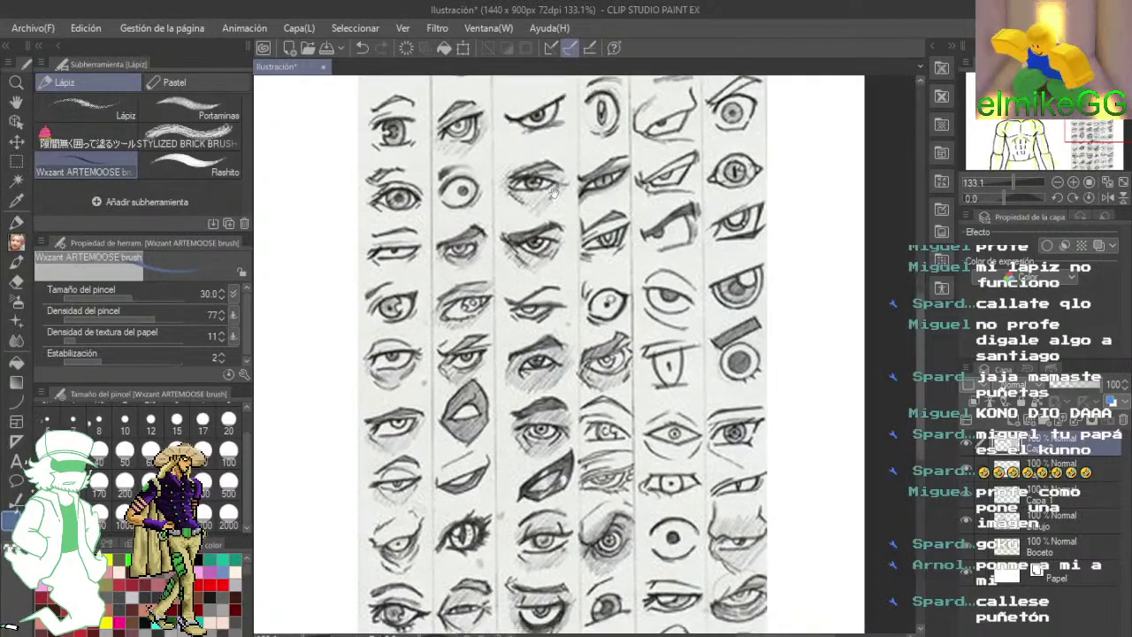
pyautogui.moveTo(466, 221); pyautogui.dragTo(496, 170)
pyautogui.moveTo(564, 356); pyautogui.dragTo(500, 174)
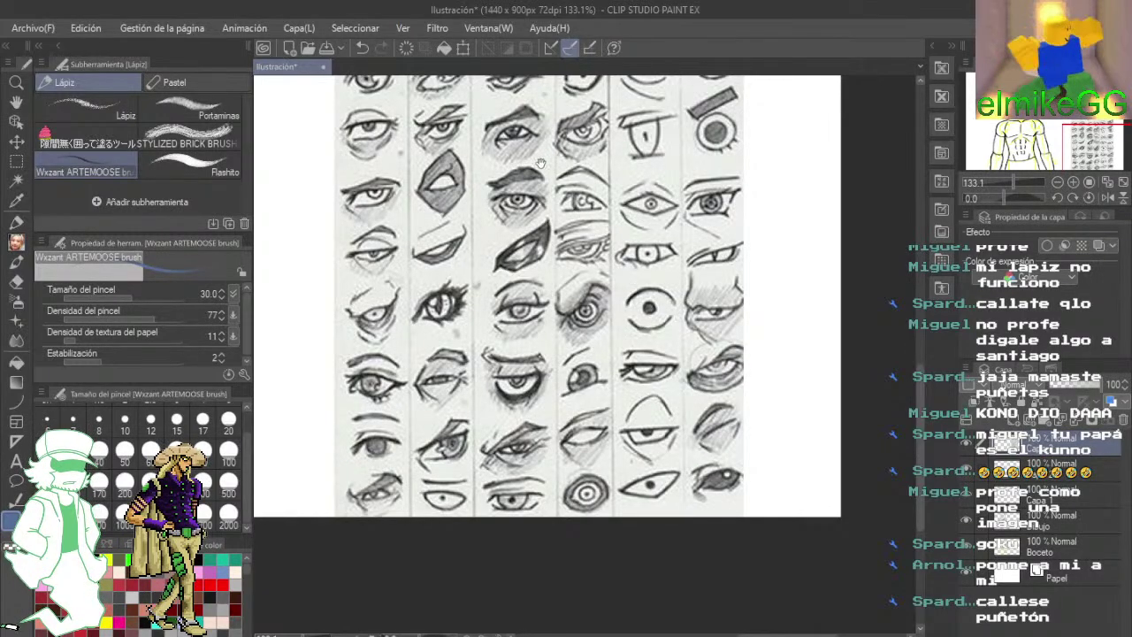
pyautogui.moveTo(539, 163); pyautogui.dragTo(676, 237)
pyautogui.scroll(-3, 545, 289)
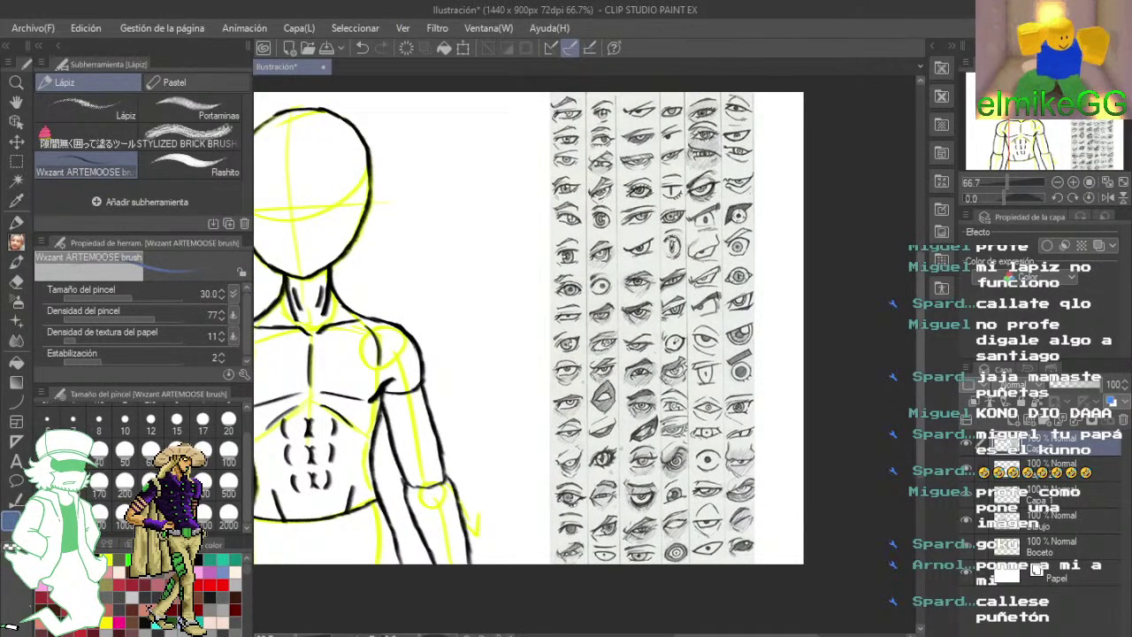
pyautogui.scroll(4, 680, 320)
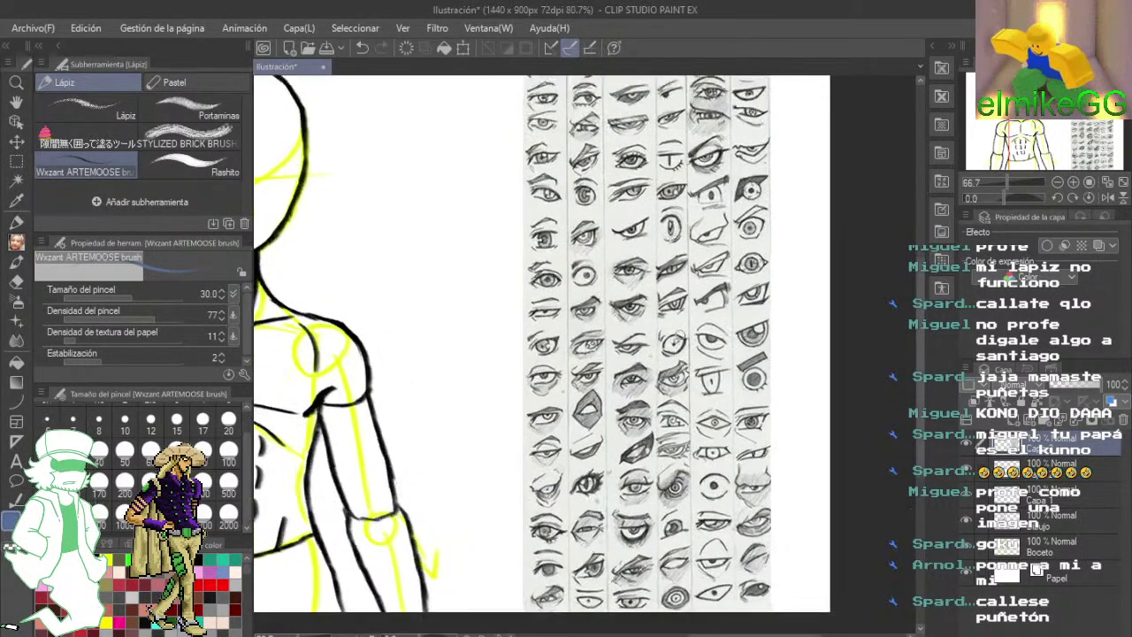
pyautogui.scroll(-3, 680, 320)
pyautogui.scroll(2, 680, 321)
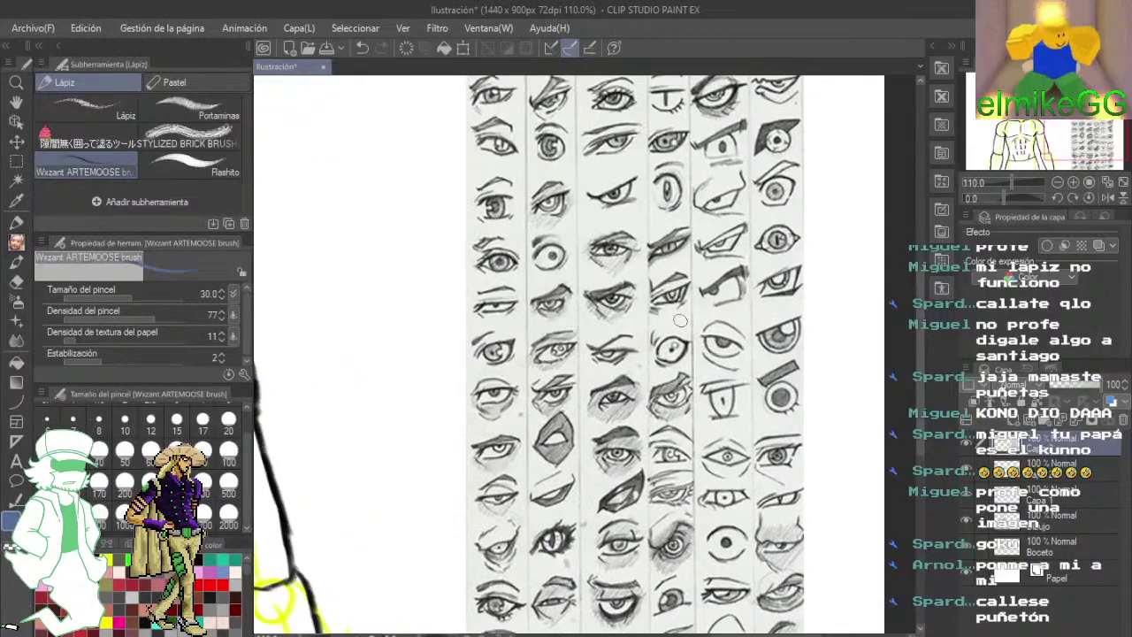
pyautogui.moveTo(611, 334); pyautogui.dragTo(609, 231)
# - Set the brush colour to black for working over the face guidelines of the figure's head
pyautogui.moveTo(479, 81); pyautogui.dragTo(537, 336)
pyautogui.moveTo(407, 211); pyautogui.dragTo(690, 414)
pyautogui.moveTo(364, 404)
pyautogui.mouseDown()
pyautogui.moveTo(606, 354)
pyautogui.moveTo(648, 289)
pyautogui.mouseUp()
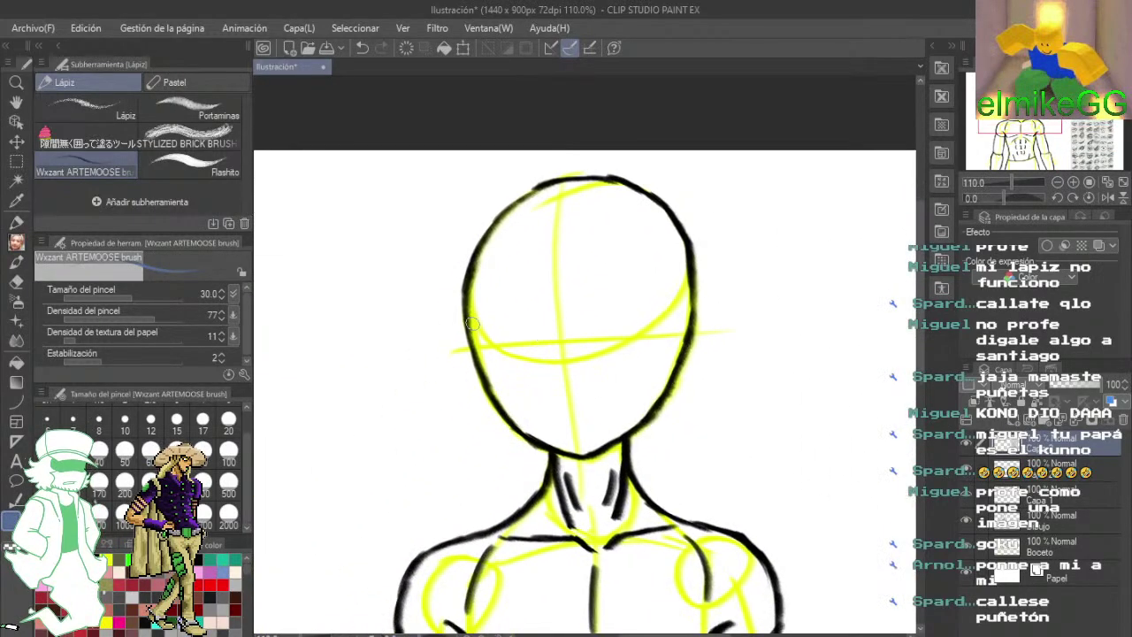
pyautogui.scroll(5, 598, 359)
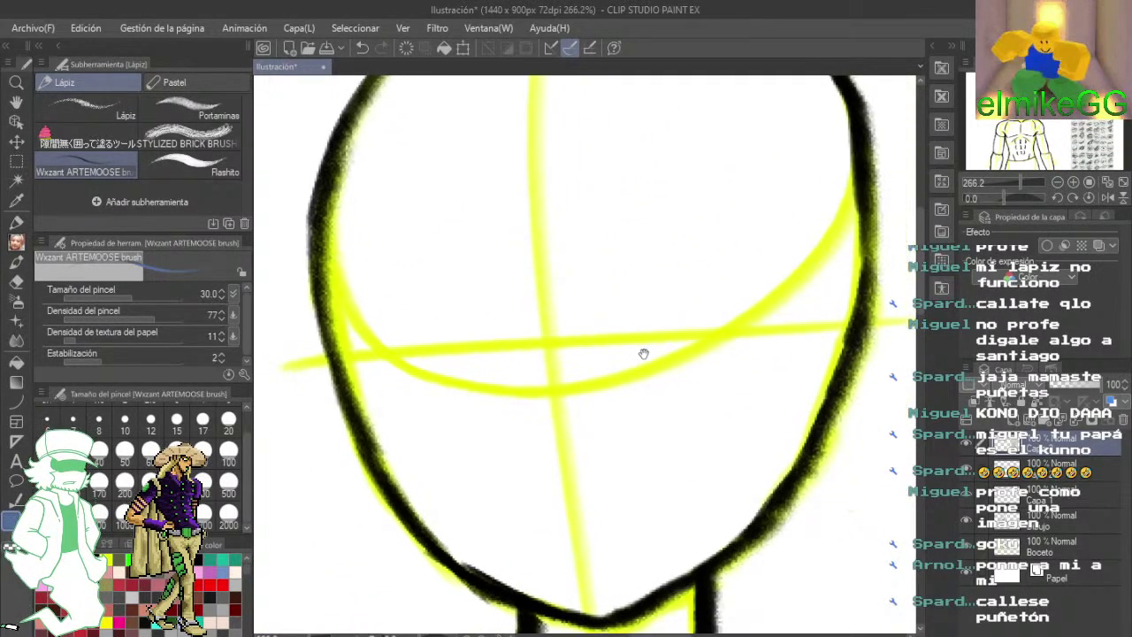
pyautogui.moveTo(650, 354); pyautogui.dragTo(623, 349)
pyautogui.click(361, 48)
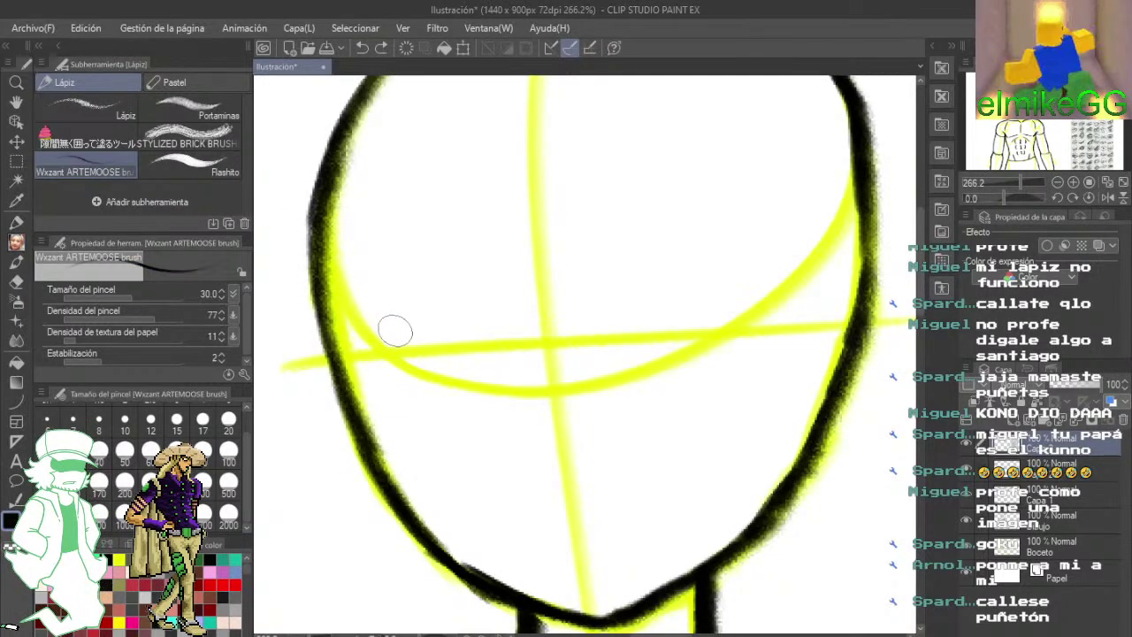
pyautogui.scroll(3, 498, 362)
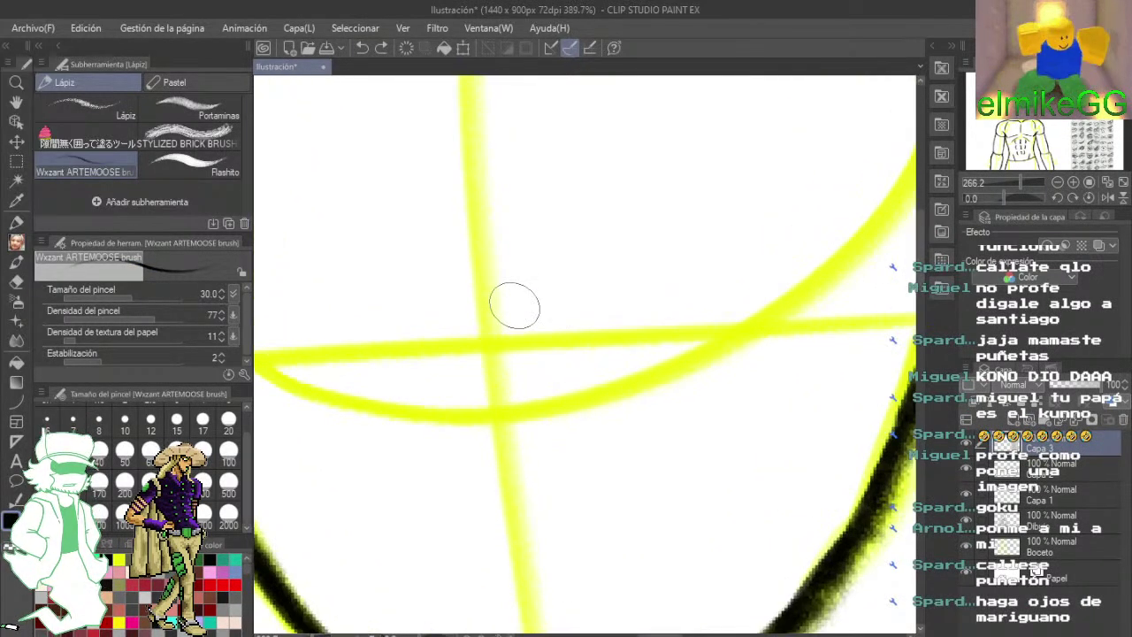
pyautogui.scroll(-4, 559, 303)
pyautogui.moveTo(563, 300)
pyautogui.mouseDown()
pyautogui.moveTo(594, 303)
pyautogui.moveTo(552, 310)
pyautogui.moveTo(638, 302)
pyautogui.mouseUp()
pyautogui.scroll(2, 592, 293)
pyautogui.scroll(-3, 531, 308)
pyautogui.scroll(-2, 616, 318)
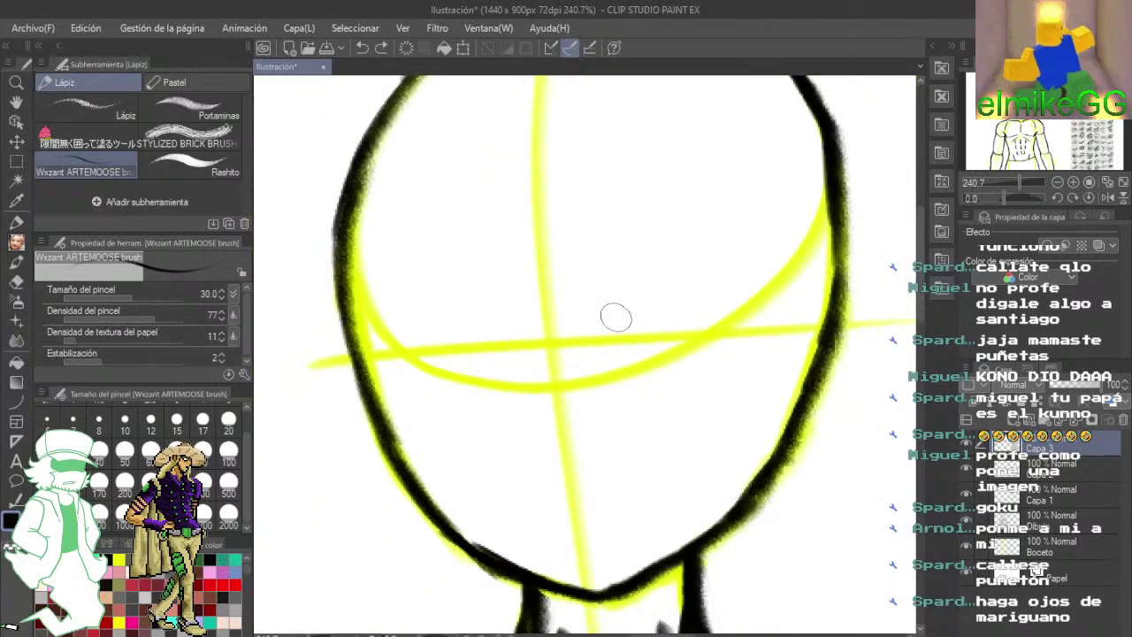
pyautogui.scroll(1, 616, 317)
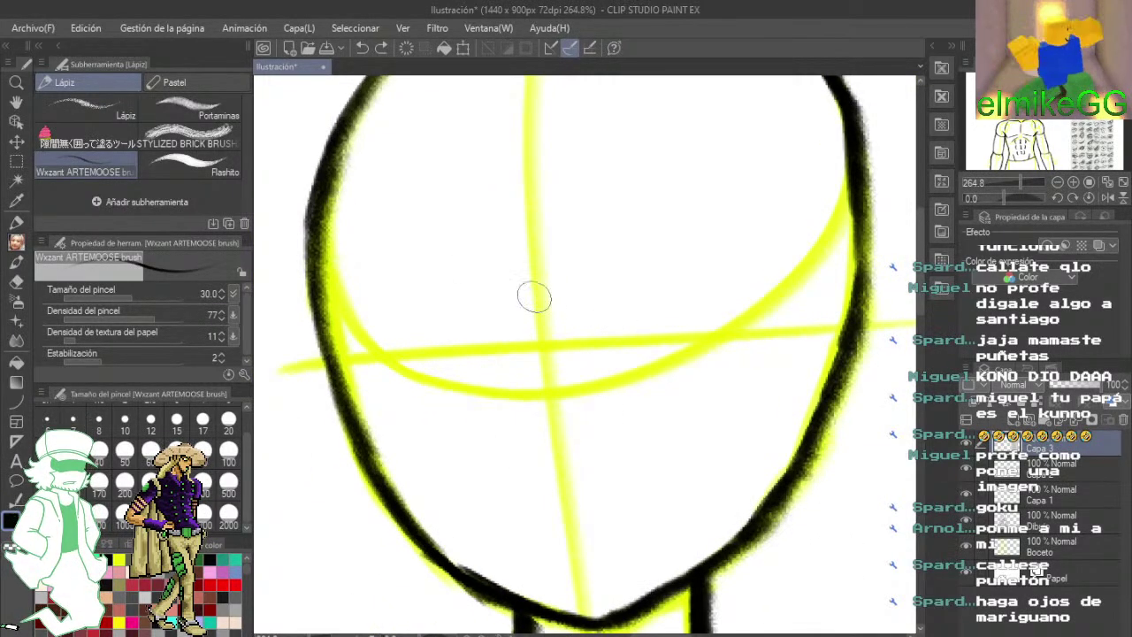
# - Try two short crossing strokes where the face guidelines meet, and undo them
pyautogui.moveTo(571, 320); pyautogui.dragTo(497, 405)
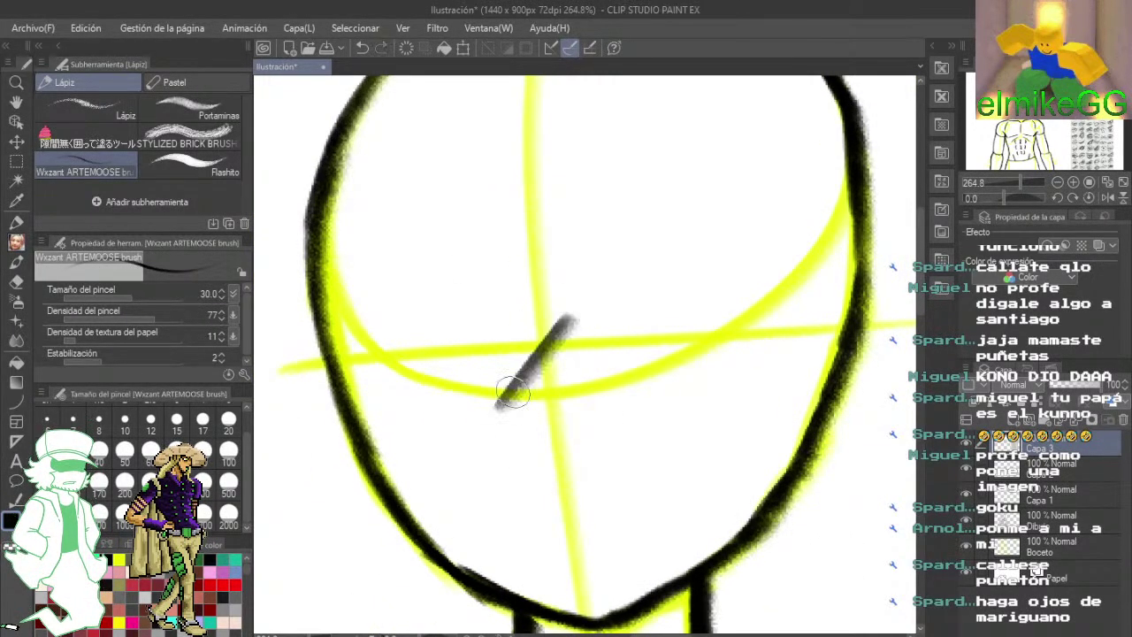
pyautogui.moveTo(515, 320); pyautogui.dragTo(573, 399)
pyautogui.click(362, 48)
pyautogui.click(362, 48)
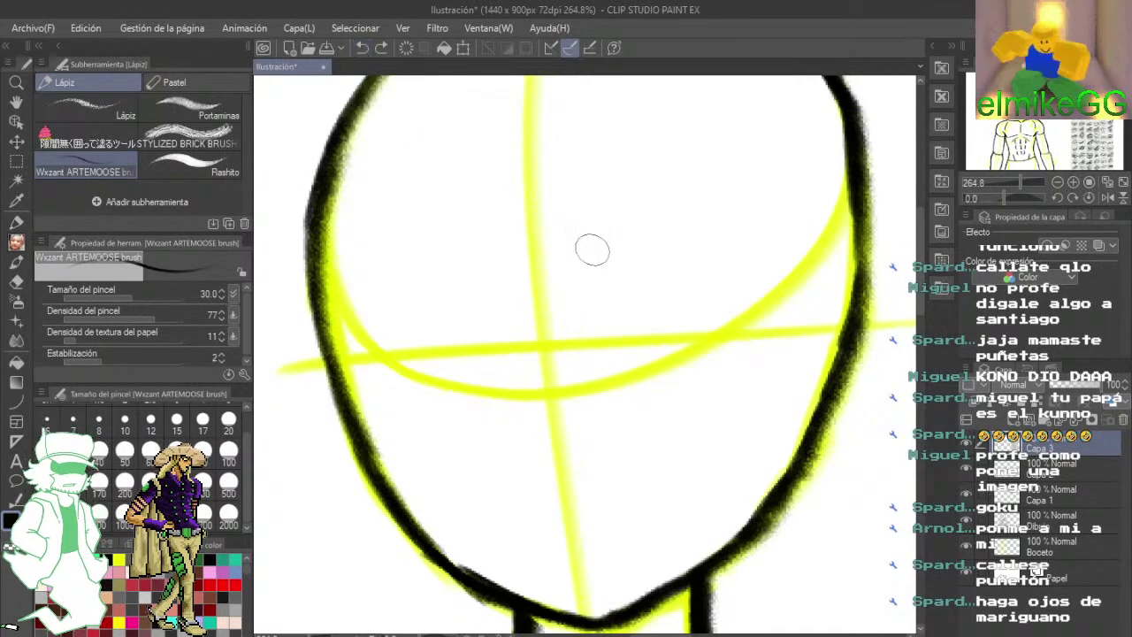
# - Try a slanted pointed shape above a broken curved line in the blank area between the head and the eye sheet, and undo all its strokes
pyautogui.moveTo(674, 271); pyautogui.dragTo(407, 318)
pyautogui.moveTo(747, 382); pyautogui.dragTo(416, 313)
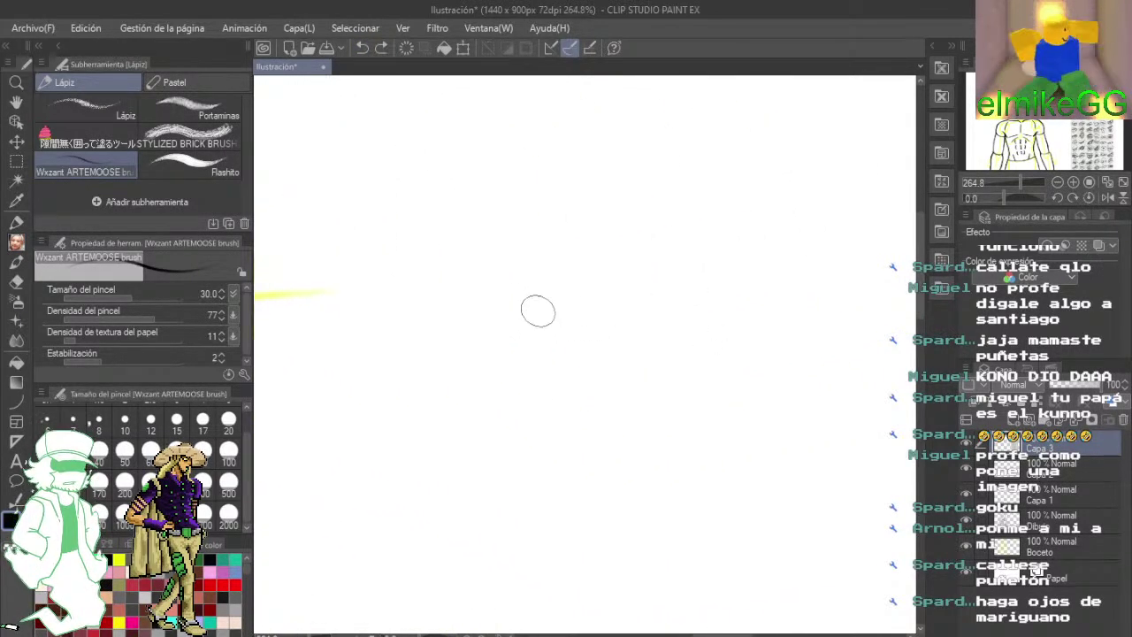
pyautogui.moveTo(467, 347)
pyautogui.mouseDown()
pyautogui.moveTo(605, 288)
pyautogui.moveTo(695, 283)
pyautogui.mouseUp()
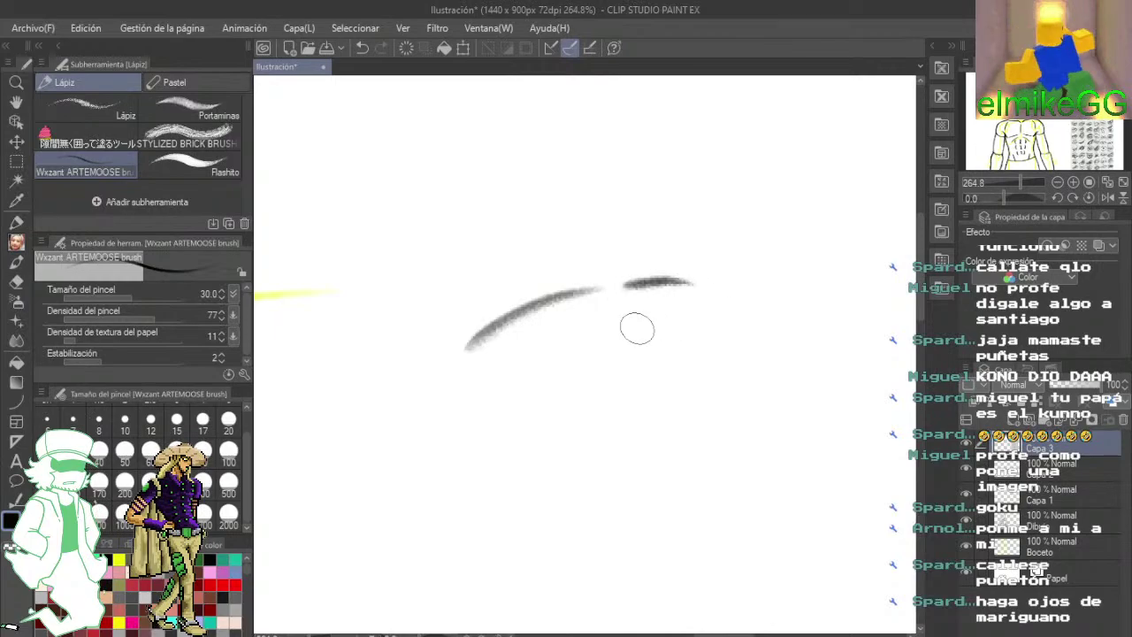
pyautogui.moveTo(694, 353); pyautogui.dragTo(571, 422)
pyautogui.moveTo(480, 283)
pyautogui.mouseDown()
pyautogui.moveTo(679, 157)
pyautogui.moveTo(601, 311)
pyautogui.mouseUp()
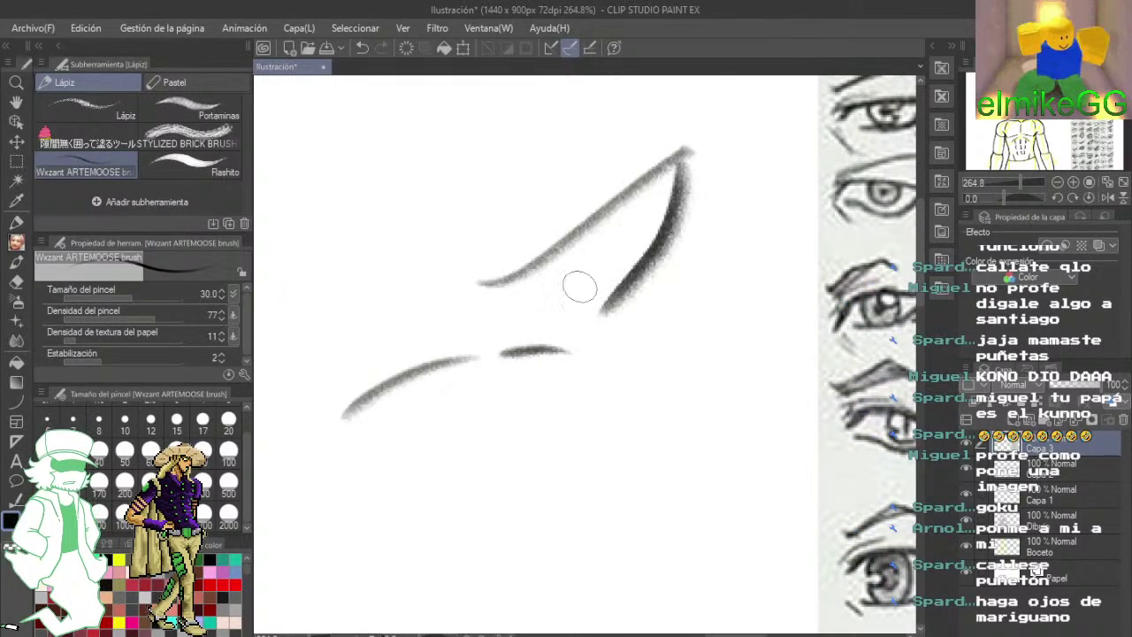
pyautogui.moveTo(513, 274); pyautogui.dragTo(597, 338)
pyautogui.moveTo(541, 304); pyautogui.dragTo(683, 174)
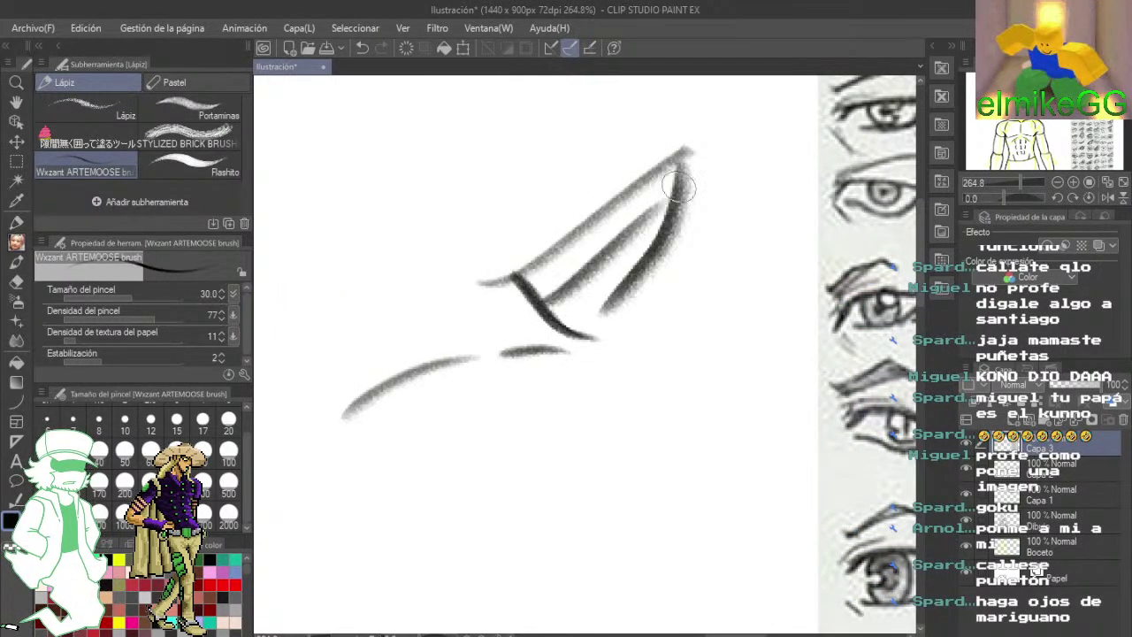
pyautogui.click(365, 49)
pyautogui.click(365, 48)
pyautogui.click(365, 48)
pyautogui.click(366, 49)
pyautogui.click(366, 49)
pyautogui.click(380, 49)
pyautogui.click(365, 51)
pyautogui.click(364, 51)
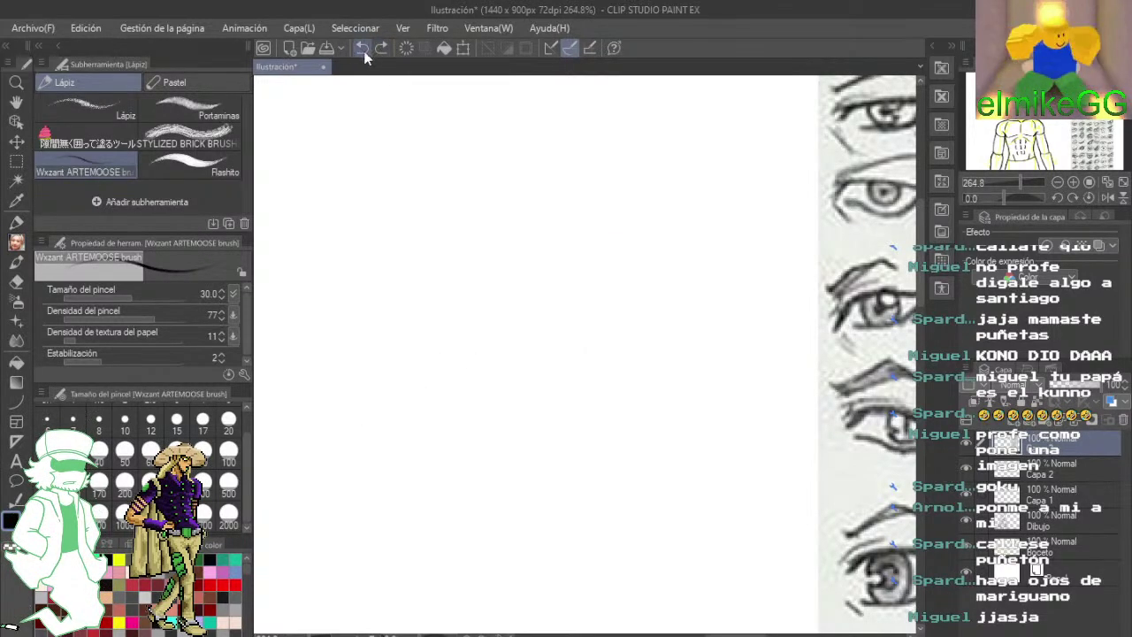
# - Try a large arched eyelid curve with a shorter stroke above it in the blank area, and undo both
pyautogui.scroll(-4, 434, 195)
pyautogui.moveTo(389, 405)
pyautogui.mouseDown()
pyautogui.moveTo(491, 318)
pyautogui.moveTo(531, 335)
pyautogui.mouseUp()
pyautogui.moveTo(380, 223)
pyautogui.mouseDown()
pyautogui.moveTo(449, 210)
pyautogui.moveTo(489, 230)
pyautogui.mouseUp()
pyautogui.click(361, 50)
pyautogui.click(361, 50)
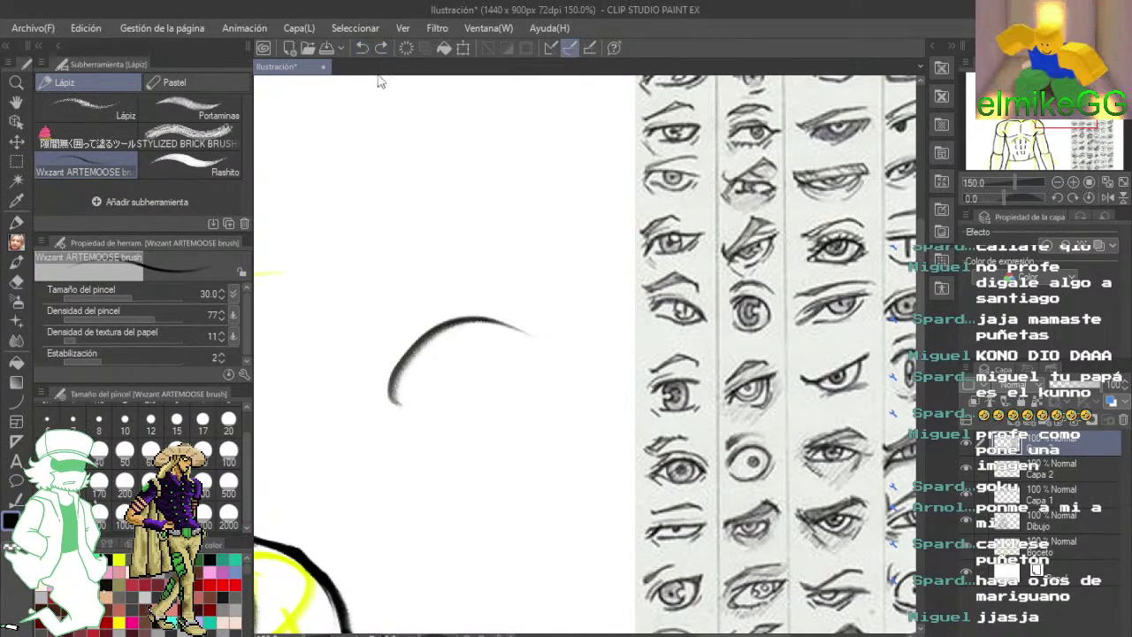
pyautogui.hotkey('ctrl', 'z')
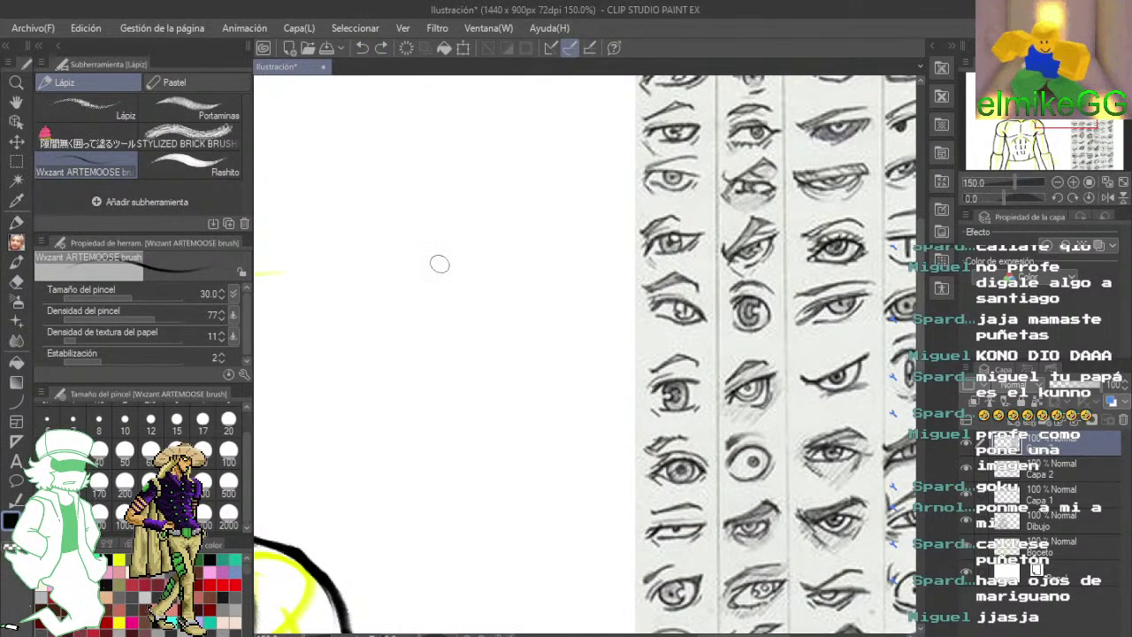
# - Try two long strokes across the blank area beside the head, and undo each one
pyautogui.scroll(1, 440, 264)
pyautogui.moveTo(437, 267); pyautogui.dragTo(572, 270)
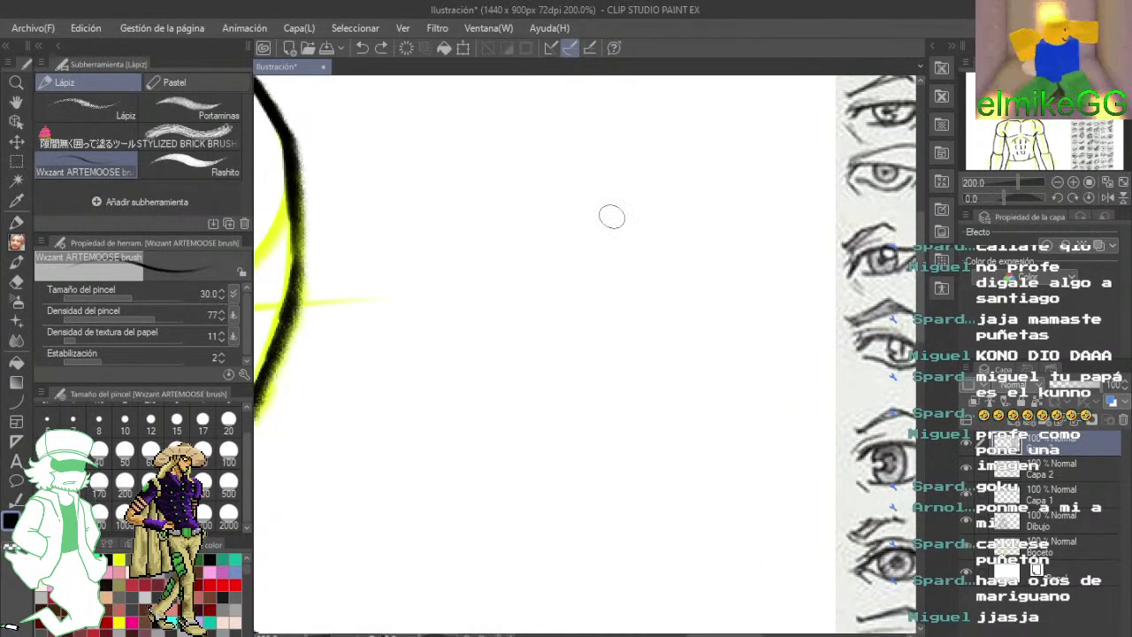
pyautogui.moveTo(395, 315)
pyautogui.mouseDown()
pyautogui.moveTo(518, 292)
pyautogui.moveTo(632, 303)
pyautogui.moveTo(694, 289)
pyautogui.mouseUp()
pyautogui.click(366, 47)
pyautogui.moveTo(403, 292)
pyautogui.mouseDown()
pyautogui.moveTo(475, 266)
pyautogui.moveTo(553, 282)
pyautogui.moveTo(736, 272)
pyautogui.mouseUp()
pyautogui.click(366, 47)
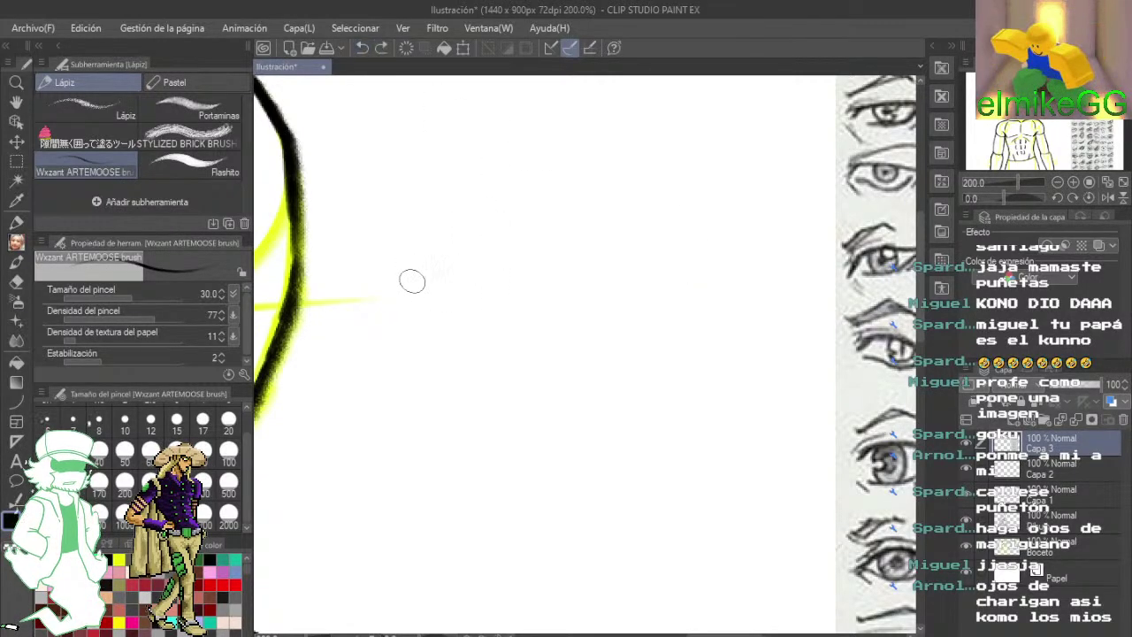
# - Try a long wavy line with a flat curve below it and small rounded shapes above, and undo all the strokes
pyautogui.moveTo(405, 281)
pyautogui.mouseDown()
pyautogui.moveTo(515, 244)
pyautogui.moveTo(583, 270)
pyautogui.moveTo(702, 283)
pyautogui.mouseUp()
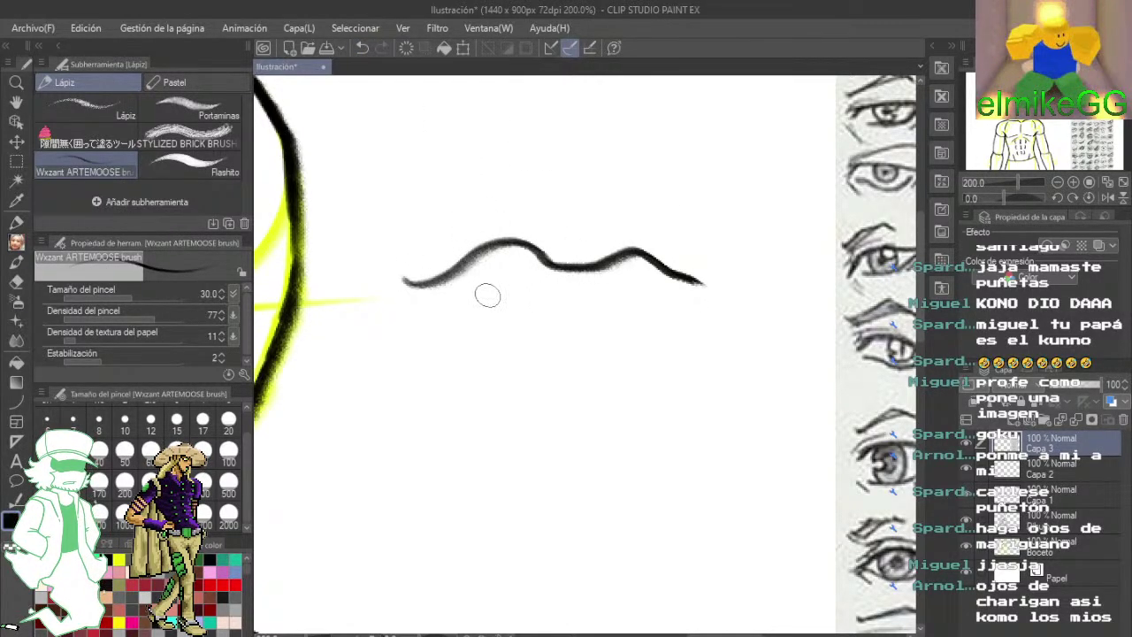
pyautogui.moveTo(482, 295); pyautogui.dragTo(651, 308)
pyautogui.moveTo(488, 211)
pyautogui.mouseDown()
pyautogui.moveTo(540, 224)
pyautogui.moveTo(616, 221)
pyautogui.moveTo(584, 237)
pyautogui.moveTo(634, 222)
pyautogui.moveTo(665, 230)
pyautogui.mouseUp()
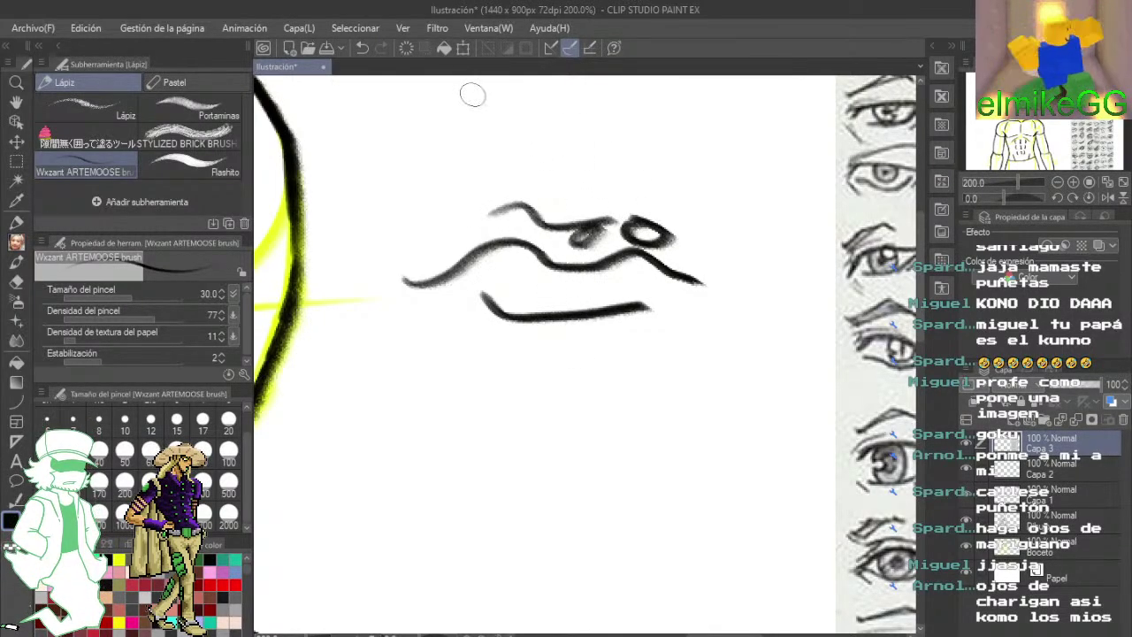
pyautogui.click(370, 44)
pyautogui.click(368, 43)
pyautogui.click(368, 45)
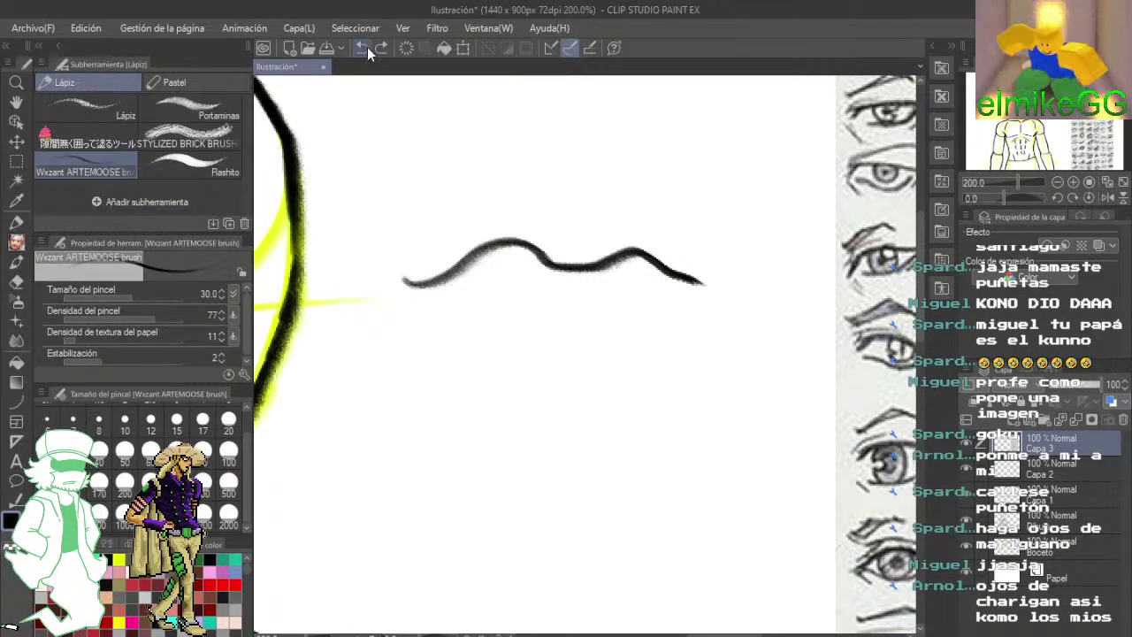
pyautogui.click(367, 47)
# - Sketch an angry eye with a slanted eyebrow, upper and lower lids, and a ringed iris in the blank area beside the head
pyautogui.moveTo(464, 145); pyautogui.dragTo(445, 262)
pyautogui.moveTo(646, 293); pyautogui.dragTo(379, 218)
pyautogui.moveTo(595, 297); pyautogui.dragTo(688, 350)
pyautogui.moveTo(458, 247); pyautogui.dragTo(570, 326)
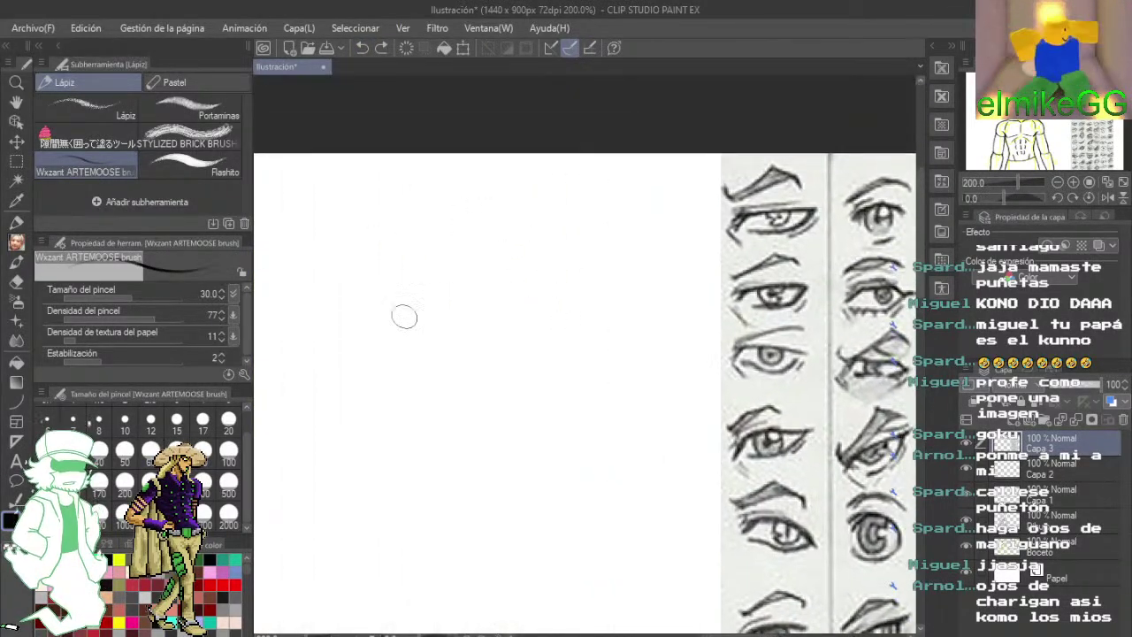
pyautogui.moveTo(333, 287); pyautogui.dragTo(592, 247)
pyautogui.moveTo(409, 285)
pyautogui.mouseDown()
pyautogui.moveTo(462, 274)
pyautogui.moveTo(438, 329)
pyautogui.mouseUp()
pyautogui.moveTo(361, 327)
pyautogui.mouseDown()
pyautogui.moveTo(467, 365)
pyautogui.moveTo(528, 303)
pyautogui.mouseUp()
pyautogui.moveTo(325, 269); pyautogui.dragTo(498, 191)
pyautogui.moveTo(502, 332)
pyautogui.mouseDown()
pyautogui.moveTo(560, 182)
pyautogui.moveTo(552, 217)
pyautogui.moveTo(578, 273)
pyautogui.mouseUp()
pyautogui.moveTo(407, 187); pyautogui.dragTo(524, 143)
pyautogui.moveTo(493, 215)
pyautogui.mouseDown()
pyautogui.moveTo(517, 226)
pyautogui.moveTo(531, 217)
pyautogui.mouseUp()
# - Draw a wide grin with a teeth line below the practice eye, and add a pointed nose beside it
pyautogui.moveTo(561, 339); pyautogui.dragTo(562, 293)
pyautogui.moveTo(389, 341)
pyautogui.mouseDown()
pyautogui.moveTo(484, 336)
pyautogui.moveTo(607, 282)
pyautogui.moveTo(485, 426)
pyautogui.moveTo(378, 362)
pyautogui.moveTo(573, 320)
pyautogui.mouseUp()
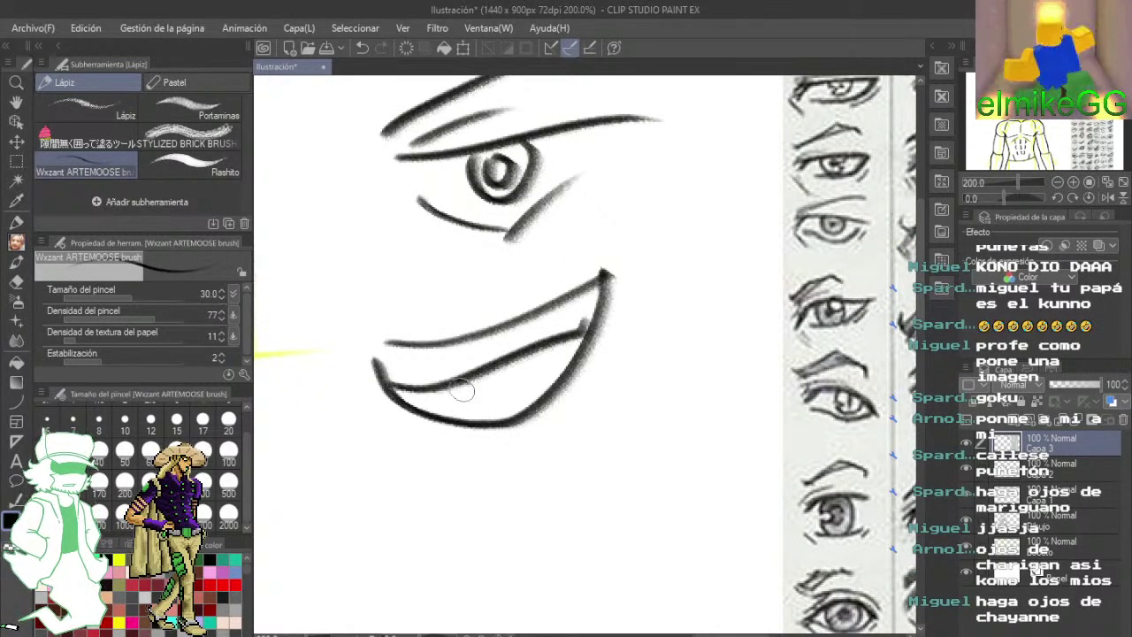
pyautogui.moveTo(461, 391); pyautogui.dragTo(442, 402)
pyautogui.moveTo(462, 298); pyautogui.dragTo(550, 343)
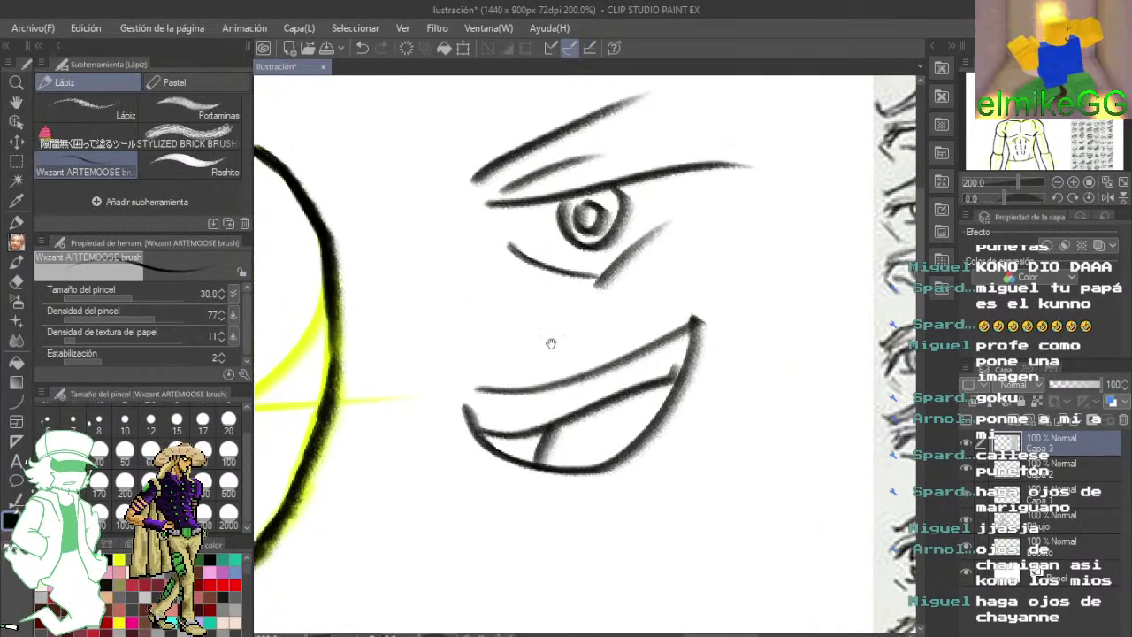
pyautogui.moveTo(447, 273); pyautogui.dragTo(451, 373)
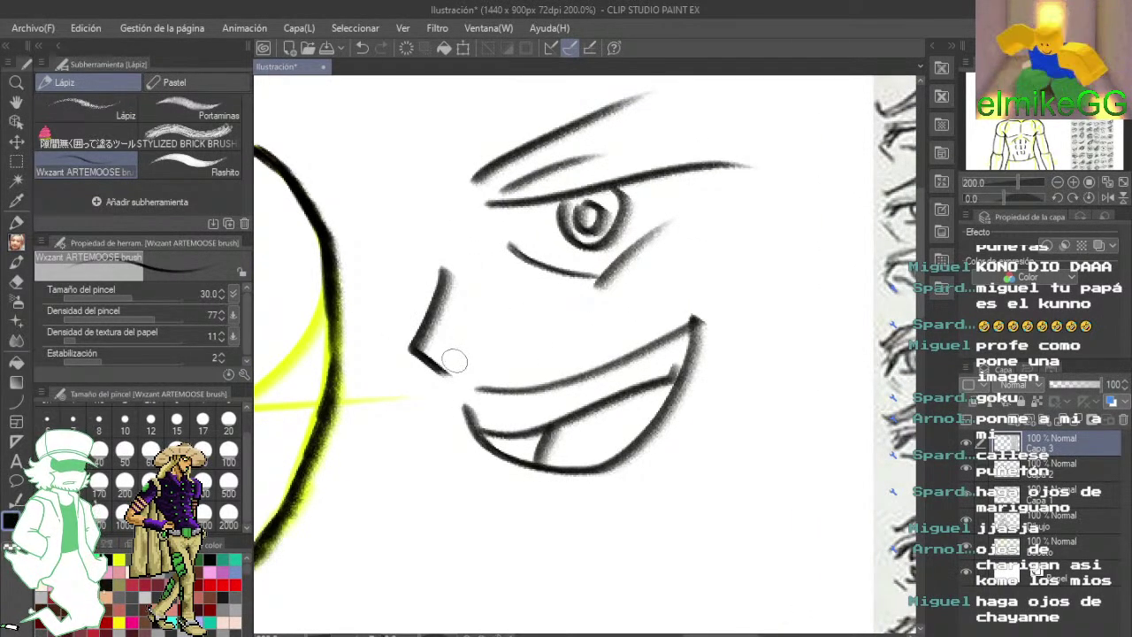
# - Erase the practice face and the eye reference sheet beside the figure with the Más fuerte eraser
pyautogui.scroll(-4, 453, 360)
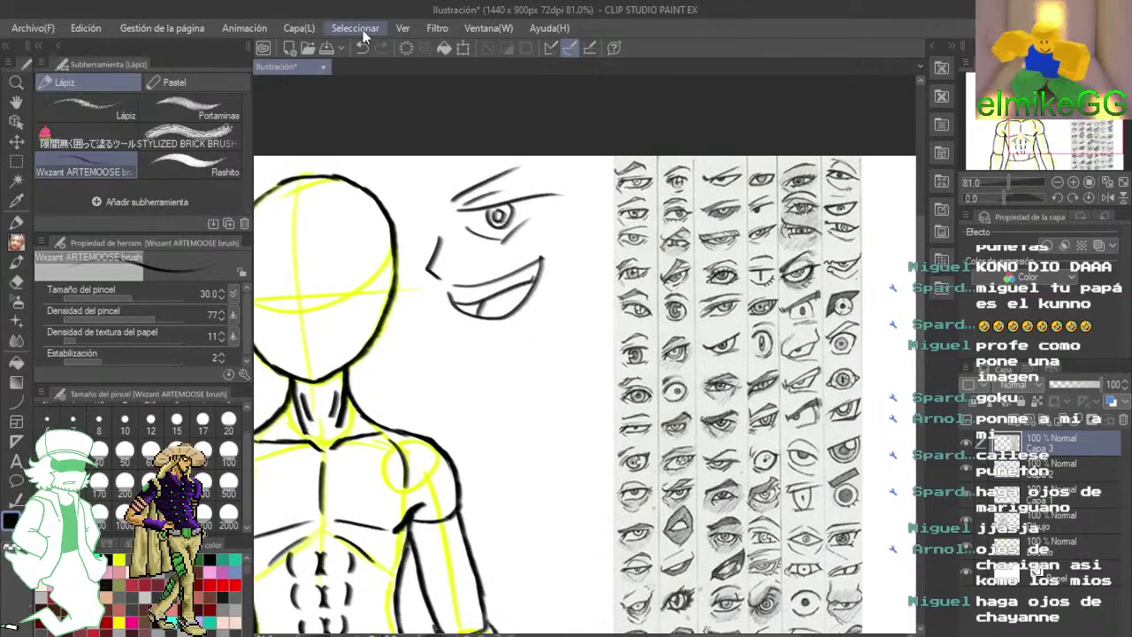
pyautogui.click(15, 281)
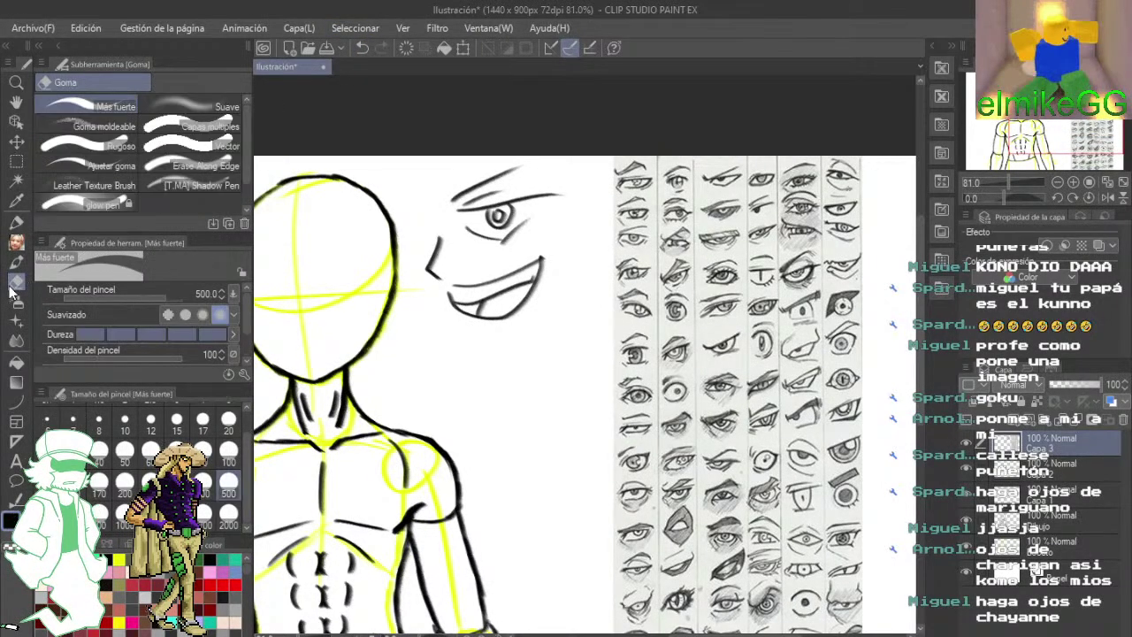
pyautogui.moveTo(518, 228)
pyautogui.mouseDown()
pyautogui.moveTo(544, 252)
pyautogui.moveTo(696, 222)
pyautogui.moveTo(866, 346)
pyautogui.moveTo(758, 392)
pyautogui.moveTo(778, 459)
pyautogui.mouseUp()
pyautogui.moveTo(796, 438)
pyautogui.mouseDown()
pyautogui.moveTo(708, 354)
pyautogui.moveTo(664, 244)
pyautogui.mouseUp()
pyautogui.moveTo(660, 279)
pyautogui.mouseDown()
pyautogui.moveTo(707, 542)
pyautogui.moveTo(672, 424)
pyautogui.moveTo(596, 494)
pyautogui.moveTo(613, 391)
pyautogui.moveTo(573, 356)
pyautogui.moveTo(566, 159)
pyautogui.mouseUp()
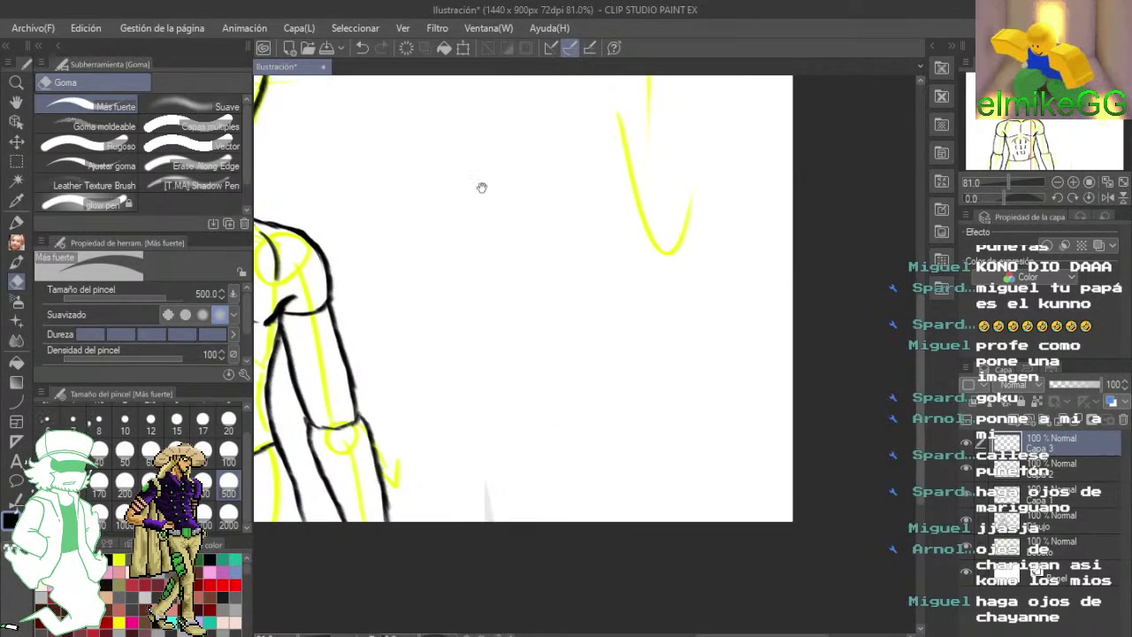
pyautogui.moveTo(449, 110)
pyautogui.mouseDown()
pyautogui.moveTo(763, 397)
pyautogui.moveTo(508, 190)
pyautogui.mouseUp()
pyautogui.moveTo(657, 283); pyautogui.dragTo(834, 392)
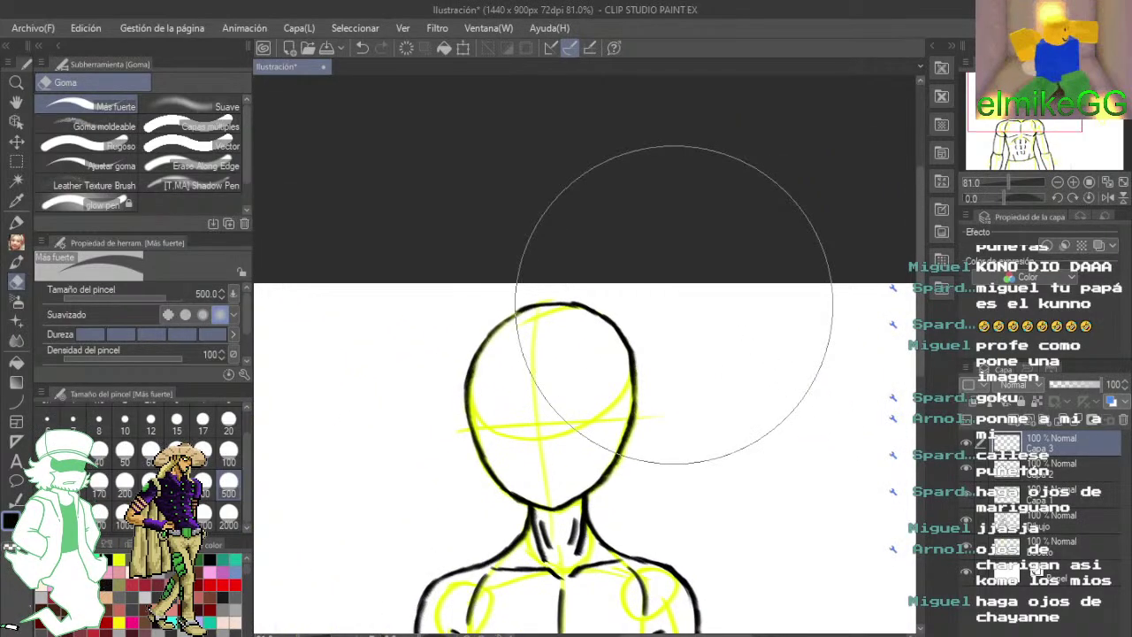
# - Switch back to the Wxzant ARTEMOOSE brush for drawing the nose over the face guidelines
pyautogui.click(16, 241)
pyautogui.scroll(2, 429, 449)
pyautogui.scroll(1, 496, 439)
pyautogui.moveTo(586, 419); pyautogui.dragTo(515, 359)
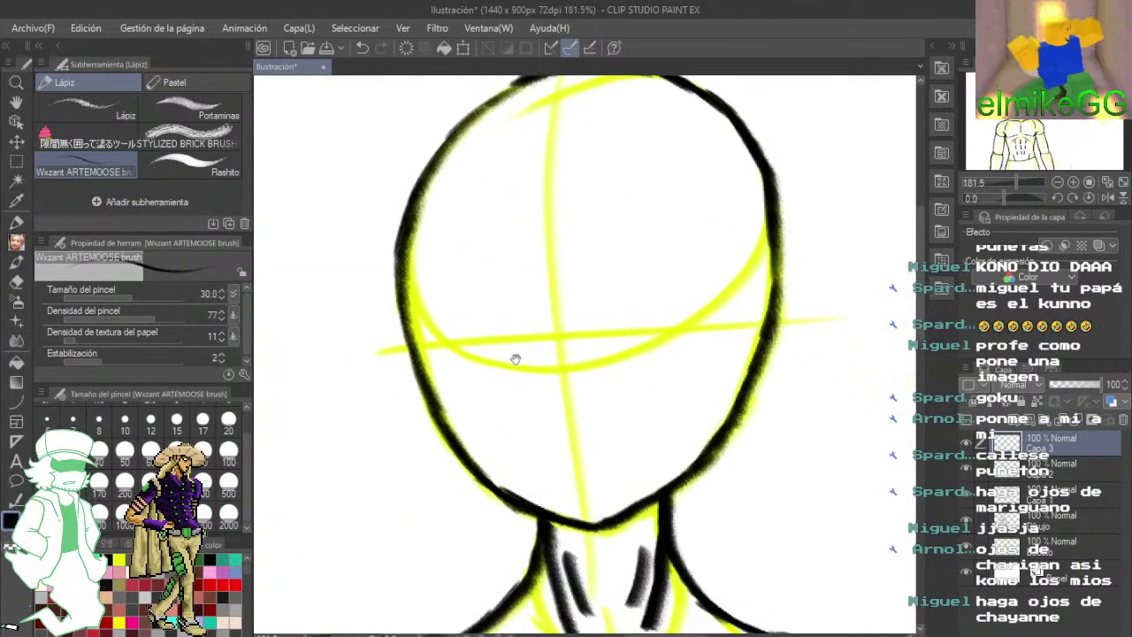
pyautogui.scroll(1, 516, 359)
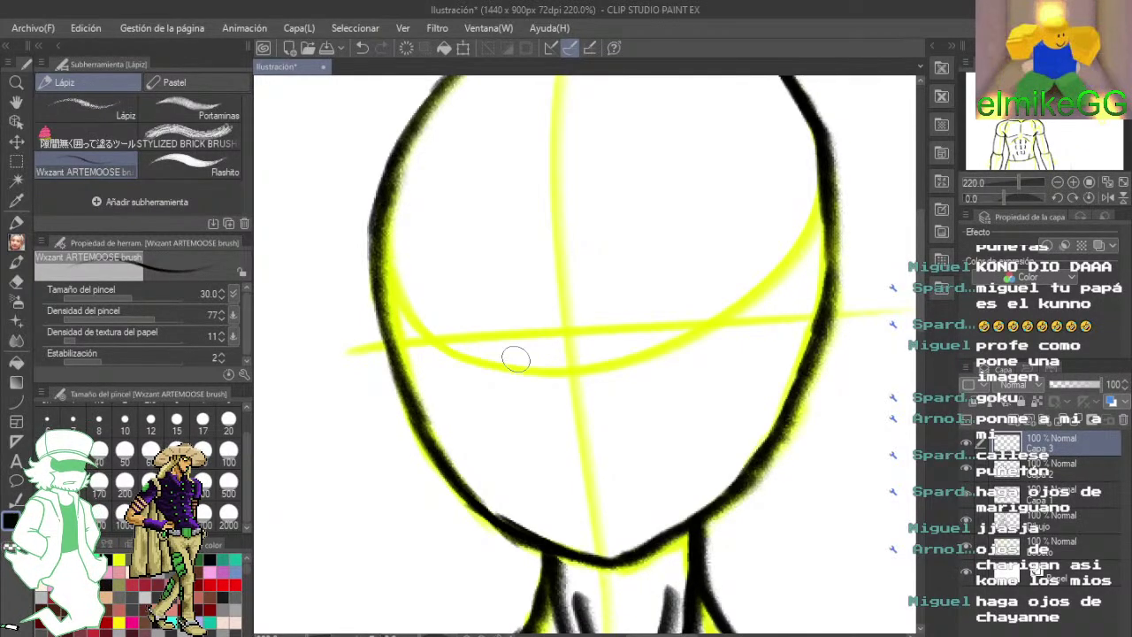
pyautogui.scroll(3, 518, 93)
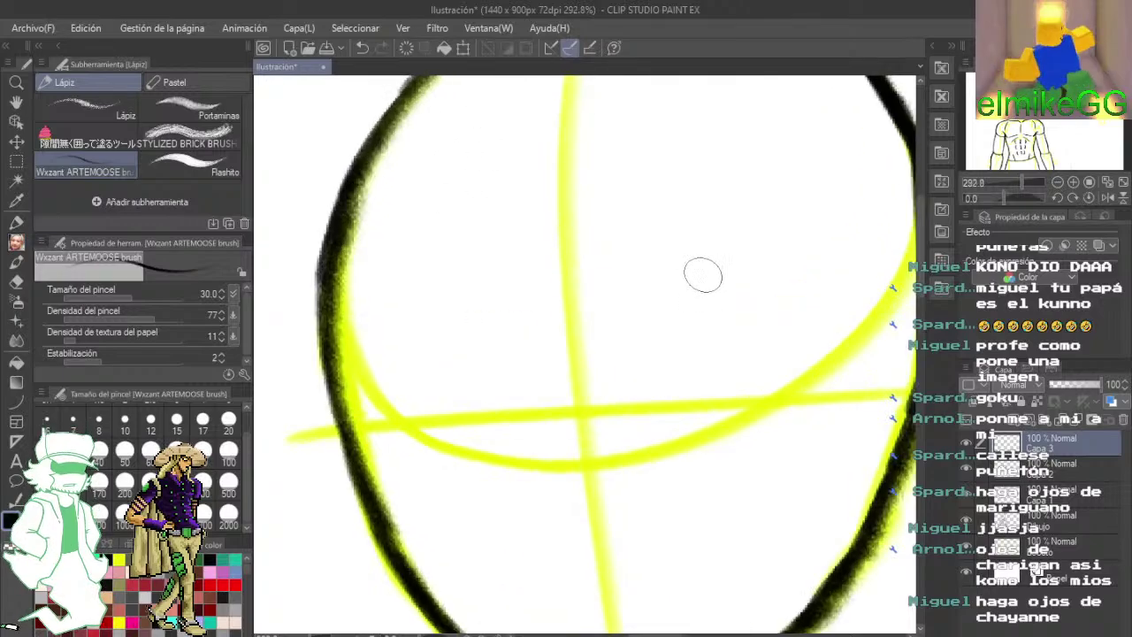
pyautogui.moveTo(639, 370); pyautogui.dragTo(571, 260)
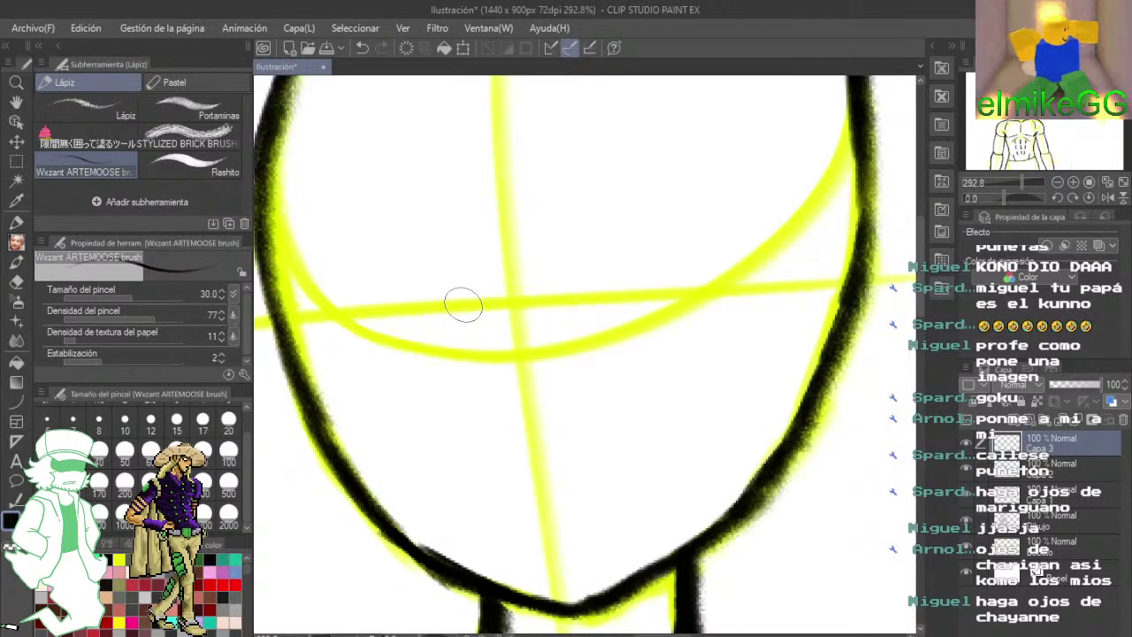
pyautogui.scroll(1, 463, 305)
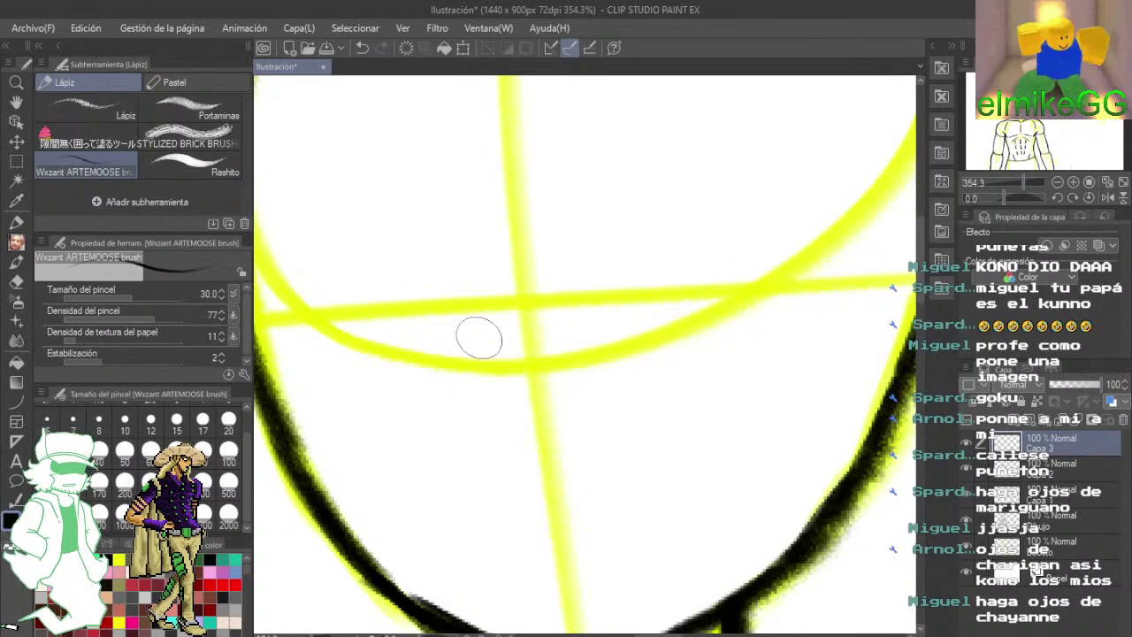
pyautogui.scroll(1, 515, 363)
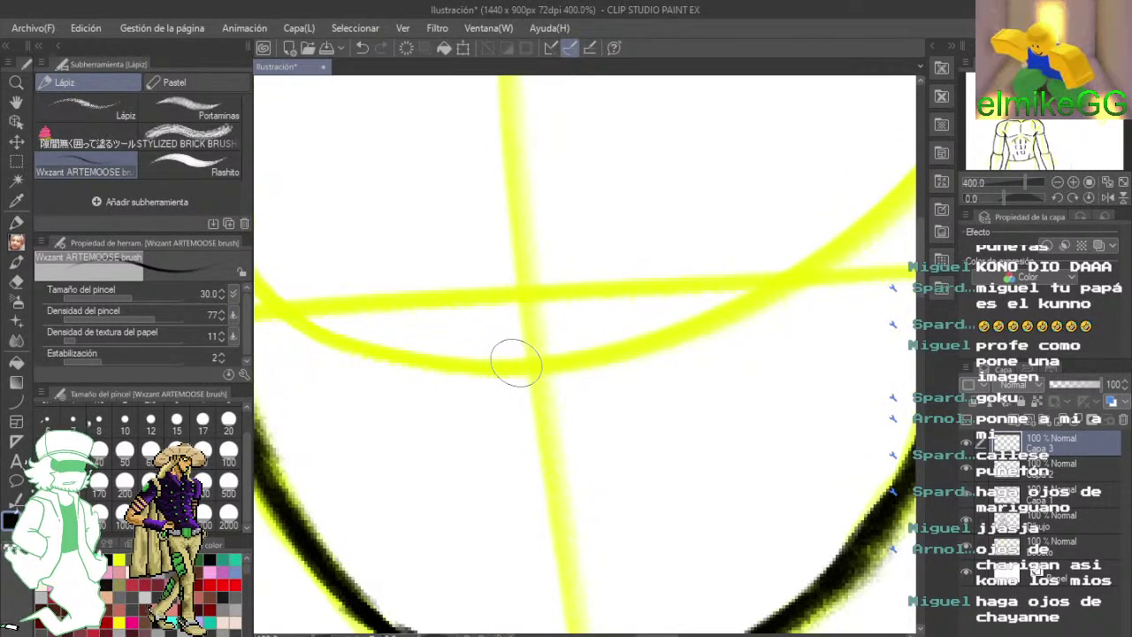
pyautogui.moveTo(515, 362); pyautogui.dragTo(545, 295)
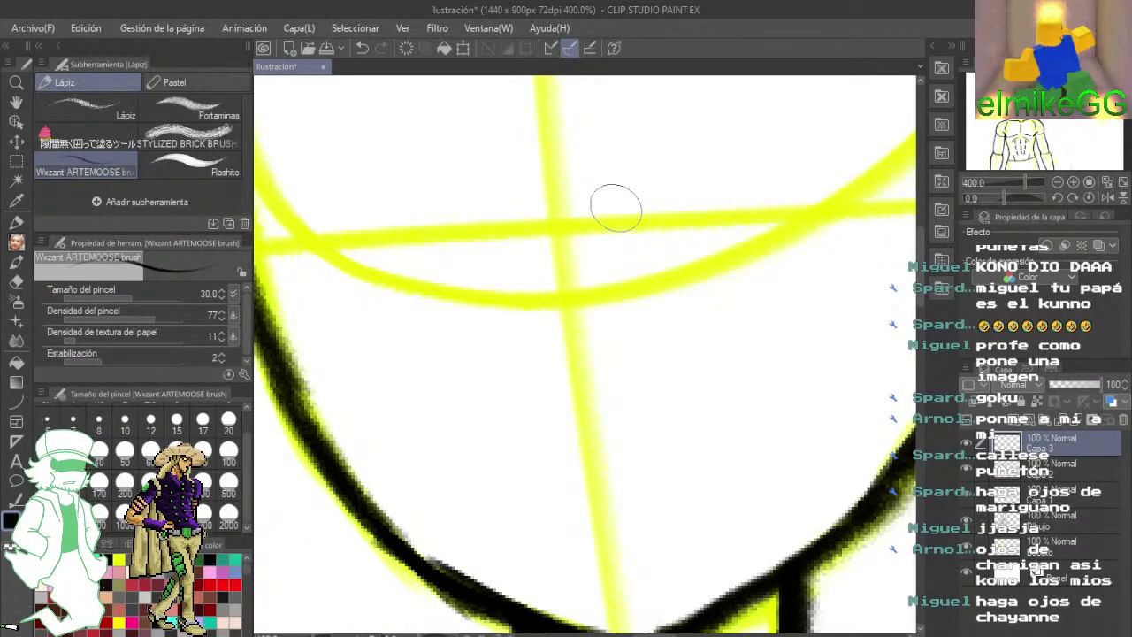
# - Try a round nose where the face guidelines cross, with a small slanted mark on each side, and undo all the strokes
pyautogui.moveTo(610, 190); pyautogui.dragTo(500, 319)
pyautogui.moveTo(518, 182)
pyautogui.mouseDown()
pyautogui.moveTo(566, 243)
pyautogui.moveTo(548, 274)
pyautogui.mouseUp()
pyautogui.click(363, 47)
pyautogui.click(378, 48)
pyautogui.moveTo(741, 257)
pyautogui.mouseDown()
pyautogui.moveTo(728, 463)
pyautogui.moveTo(707, 427)
pyautogui.moveTo(722, 341)
pyautogui.moveTo(787, 247)
pyautogui.mouseUp()
pyautogui.moveTo(441, 172); pyautogui.dragTo(426, 200)
pyautogui.moveTo(746, 174); pyautogui.dragTo(766, 198)
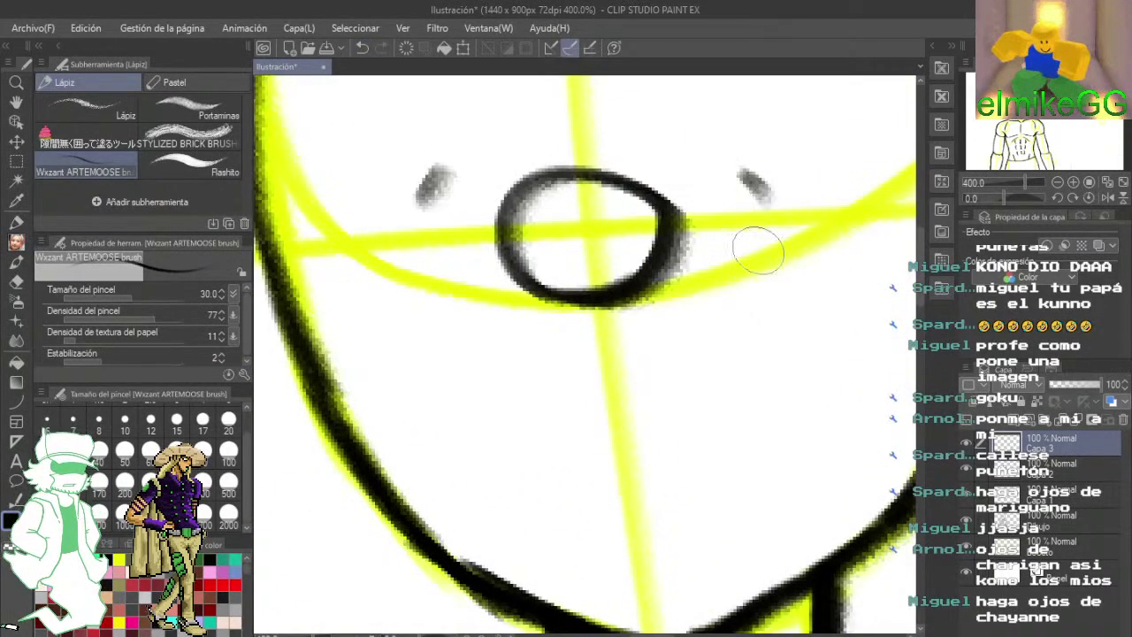
pyautogui.moveTo(464, 363)
pyautogui.mouseDown()
pyautogui.moveTo(770, 398)
pyautogui.moveTo(477, 443)
pyautogui.mouseUp()
pyautogui.click(360, 49)
pyautogui.click(361, 49)
pyautogui.click(360, 50)
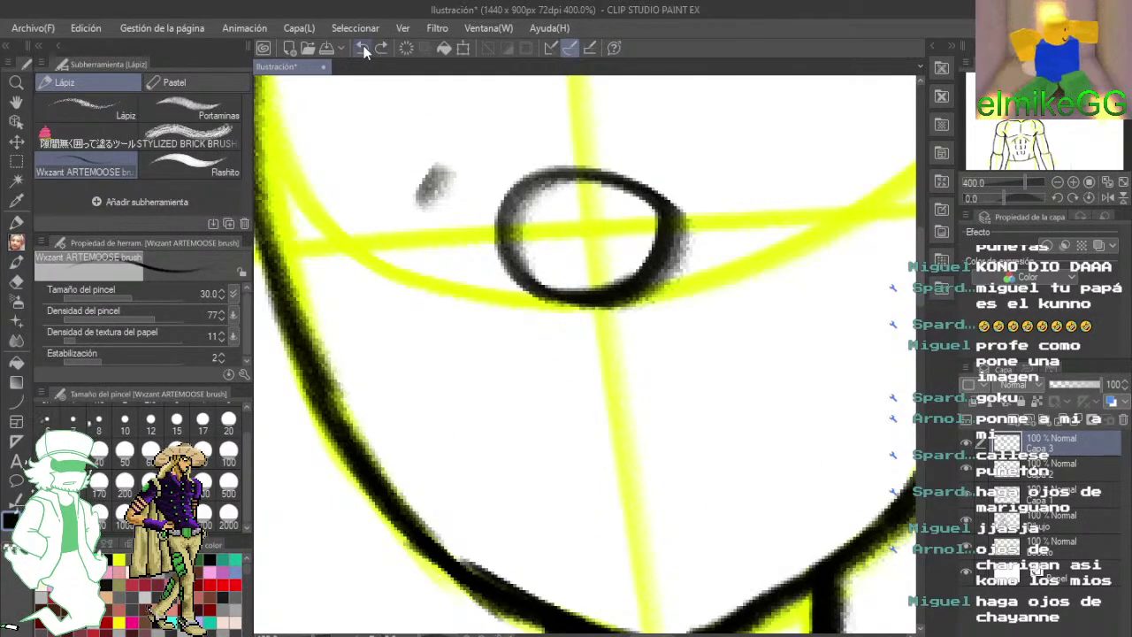
pyautogui.click(361, 50)
pyautogui.click(361, 49)
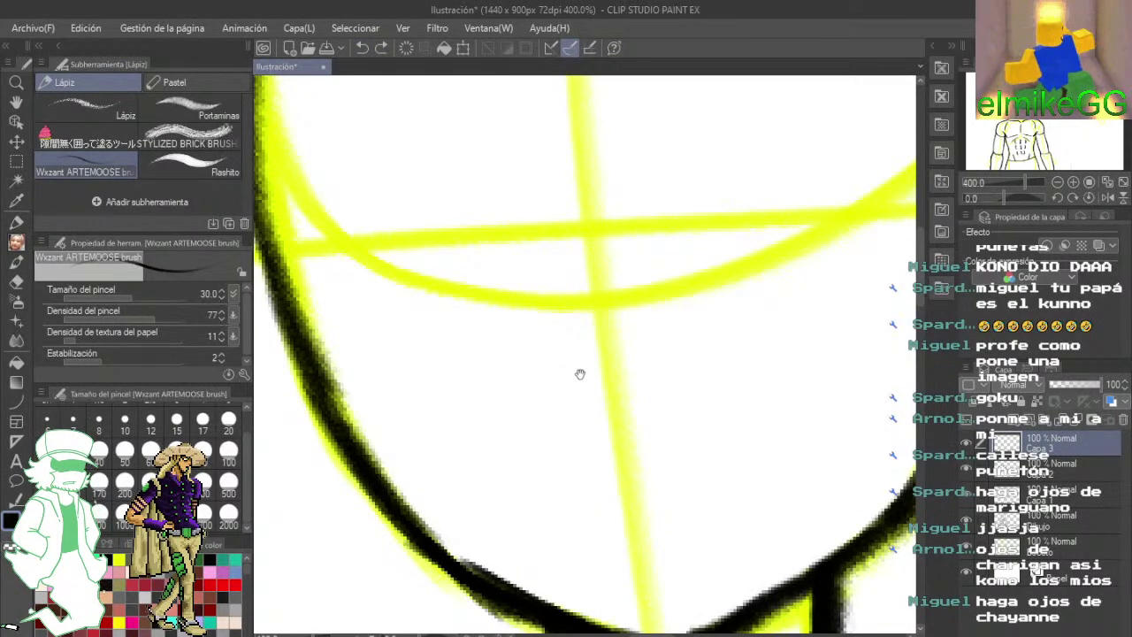
# - Try a thick diagonal nose stroke down from where the face guidelines cross, and undo it
pyautogui.moveTo(636, 366)
pyautogui.mouseDown()
pyautogui.moveTo(616, 409)
pyautogui.moveTo(548, 457)
pyautogui.moveTo(571, 389)
pyautogui.mouseUp()
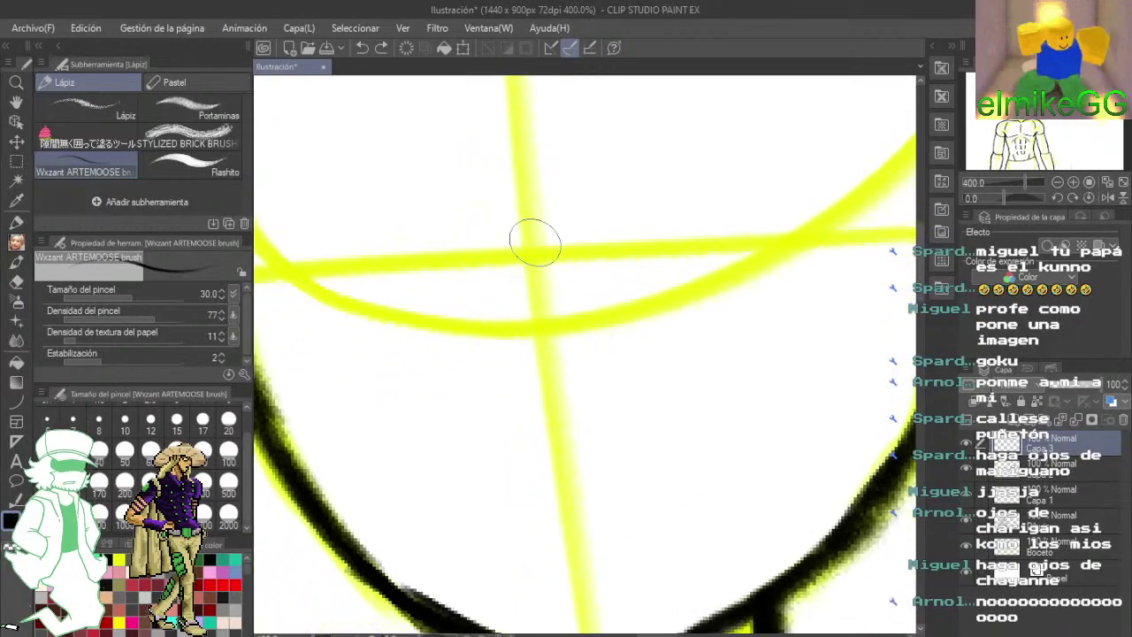
pyautogui.moveTo(533, 242)
pyautogui.mouseDown()
pyautogui.moveTo(570, 329)
pyautogui.moveTo(610, 376)
pyautogui.mouseUp()
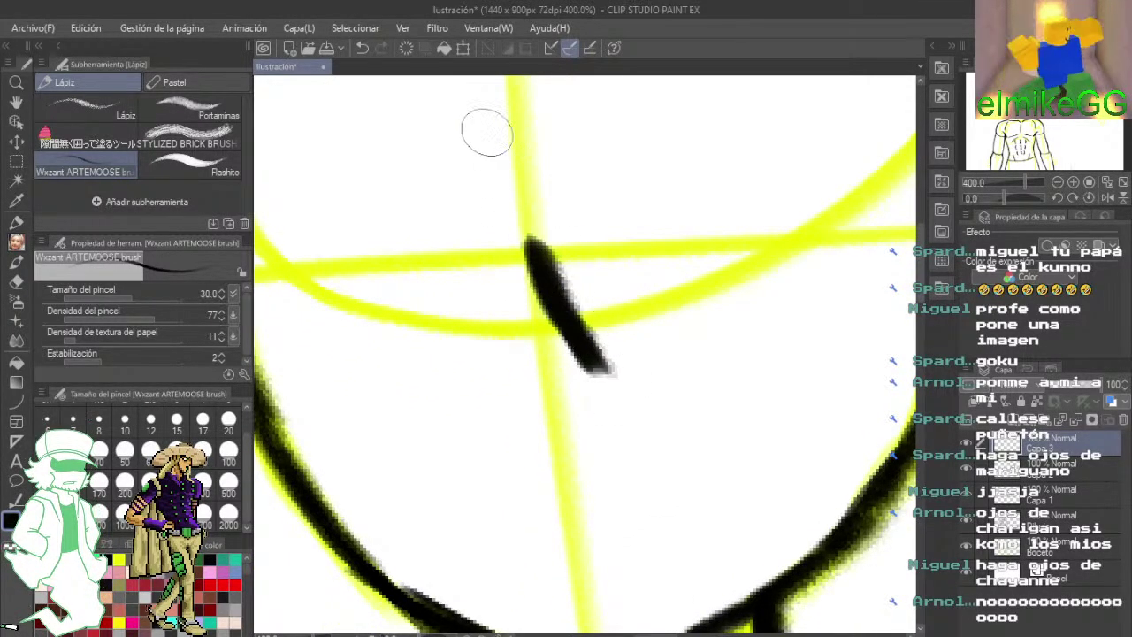
pyautogui.click(364, 49)
pyautogui.click(363, 48)
pyautogui.click(364, 48)
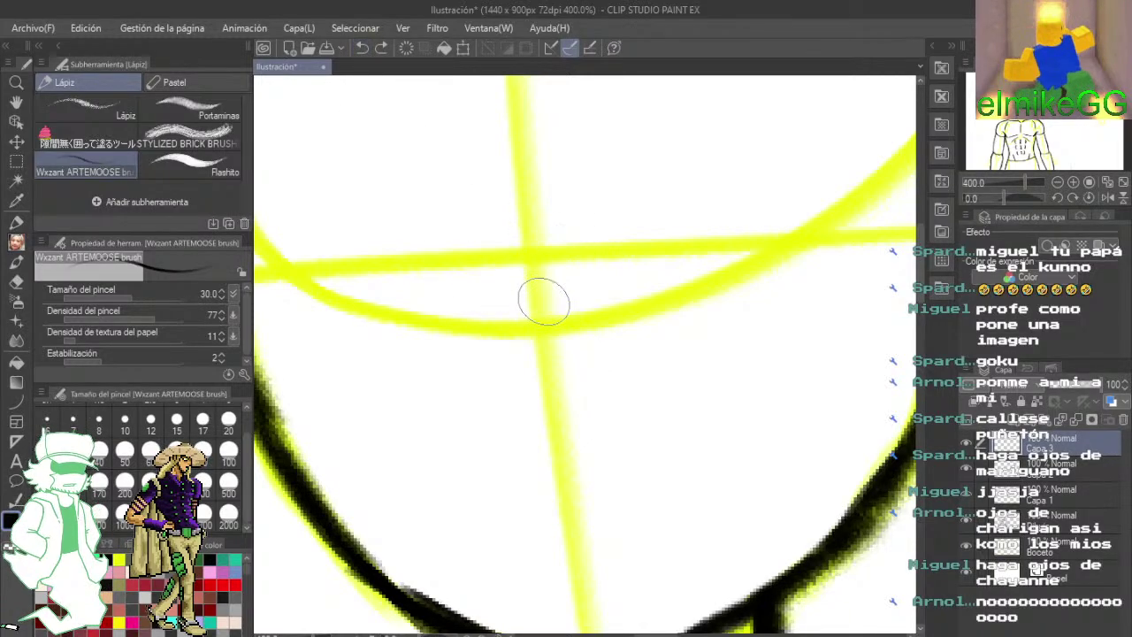
# - Draw a short, nearly vertical nose stroke down the face's centre guideline, starting where the guidelines cross
pyautogui.moveTo(532, 249); pyautogui.dragTo(545, 345)
pyautogui.moveTo(530, 247)
pyautogui.mouseDown()
pyautogui.moveTo(553, 349)
pyautogui.moveTo(601, 149)
pyautogui.moveTo(613, 462)
pyautogui.moveTo(627, 156)
pyautogui.moveTo(652, 379)
pyautogui.mouseUp()
pyautogui.moveTo(647, 290)
pyautogui.mouseDown()
pyautogui.moveTo(647, 313)
pyautogui.moveTo(773, 440)
pyautogui.moveTo(601, 142)
pyautogui.mouseUp()
pyautogui.moveTo(690, 317)
pyautogui.mouseDown()
pyautogui.moveTo(600, 236)
pyautogui.moveTo(584, 332)
pyautogui.mouseUp()
# - Draw two practice nose profiles side by side in the blank area beside the head, one sharp-tipped and one blunter
pyautogui.scroll(-7, 569, 217)
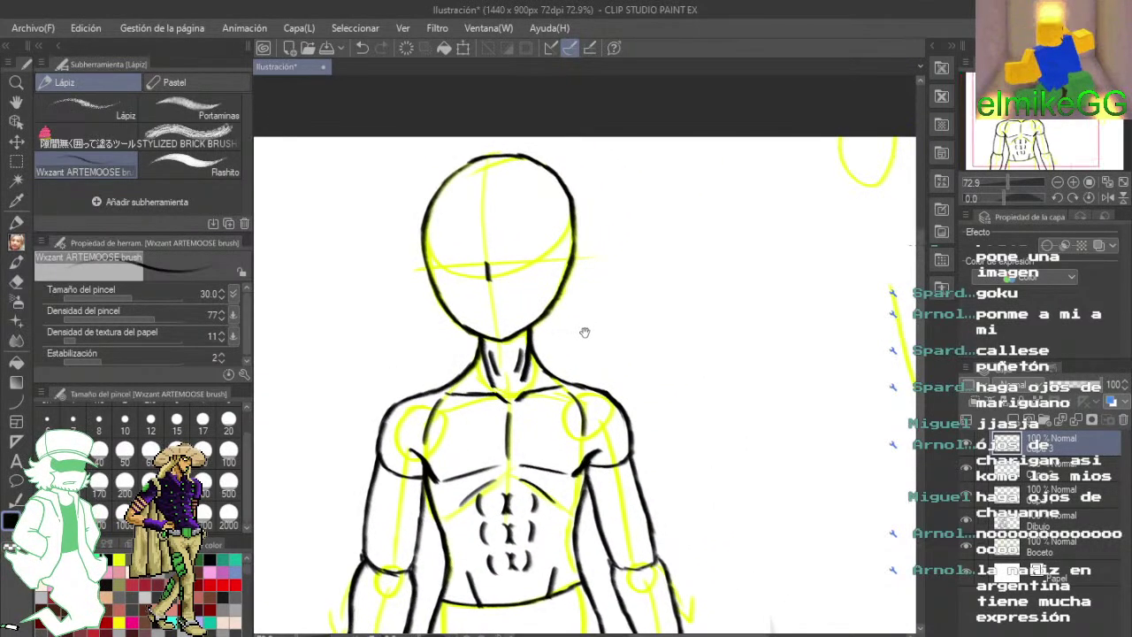
pyautogui.scroll(3, 590, 348)
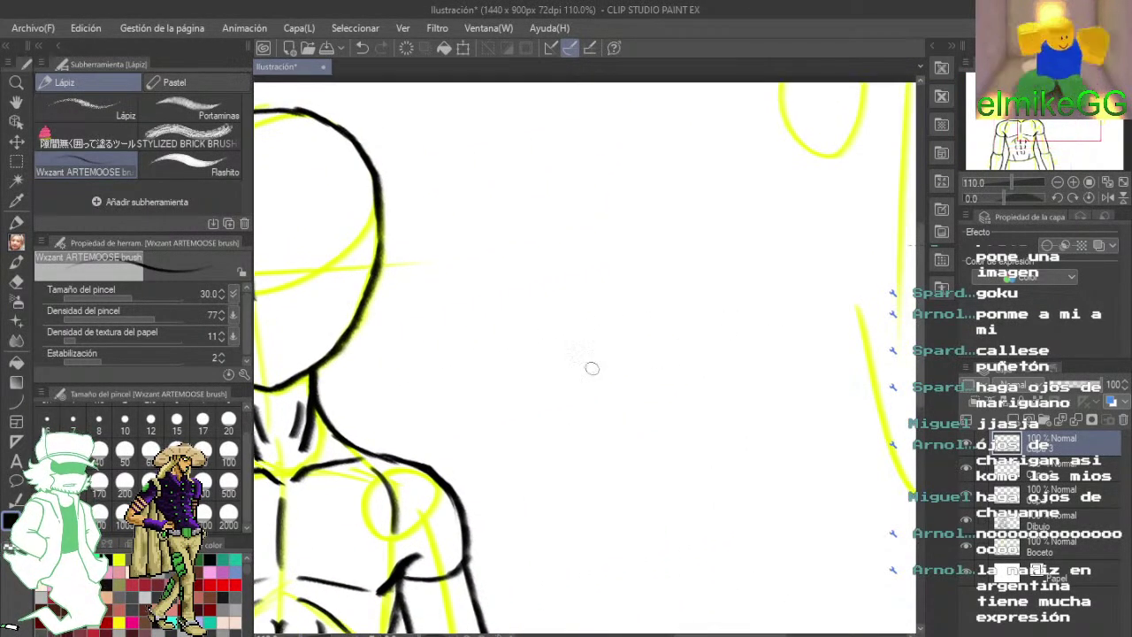
pyautogui.moveTo(608, 214)
pyautogui.mouseDown()
pyautogui.moveTo(649, 287)
pyautogui.moveTo(622, 316)
pyautogui.mouseUp()
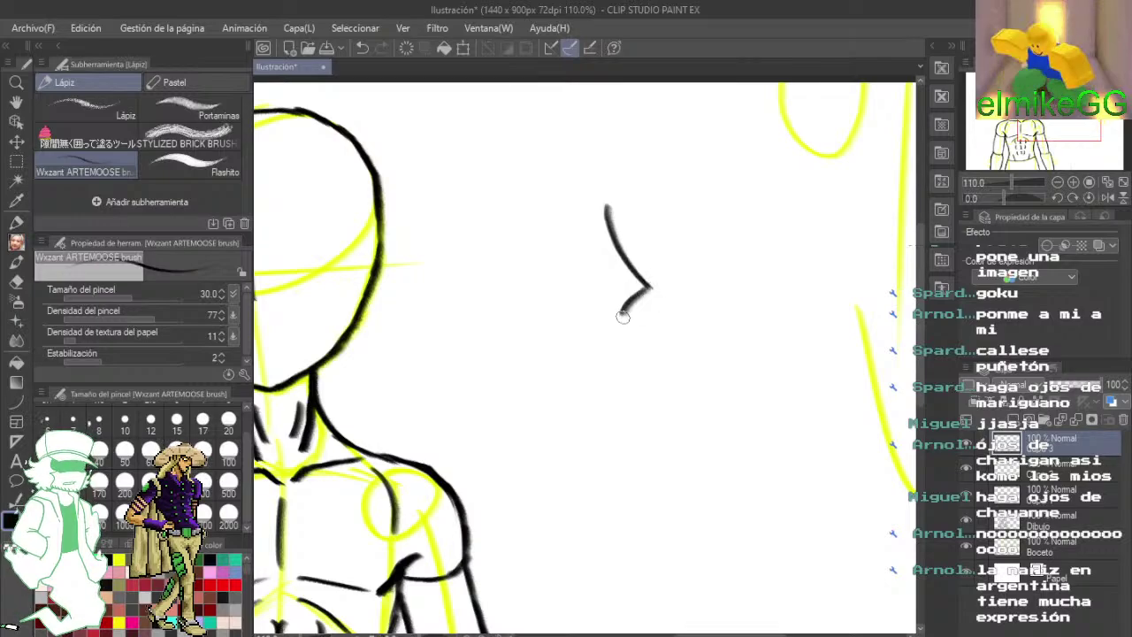
pyautogui.moveTo(688, 200); pyautogui.dragTo(710, 326)
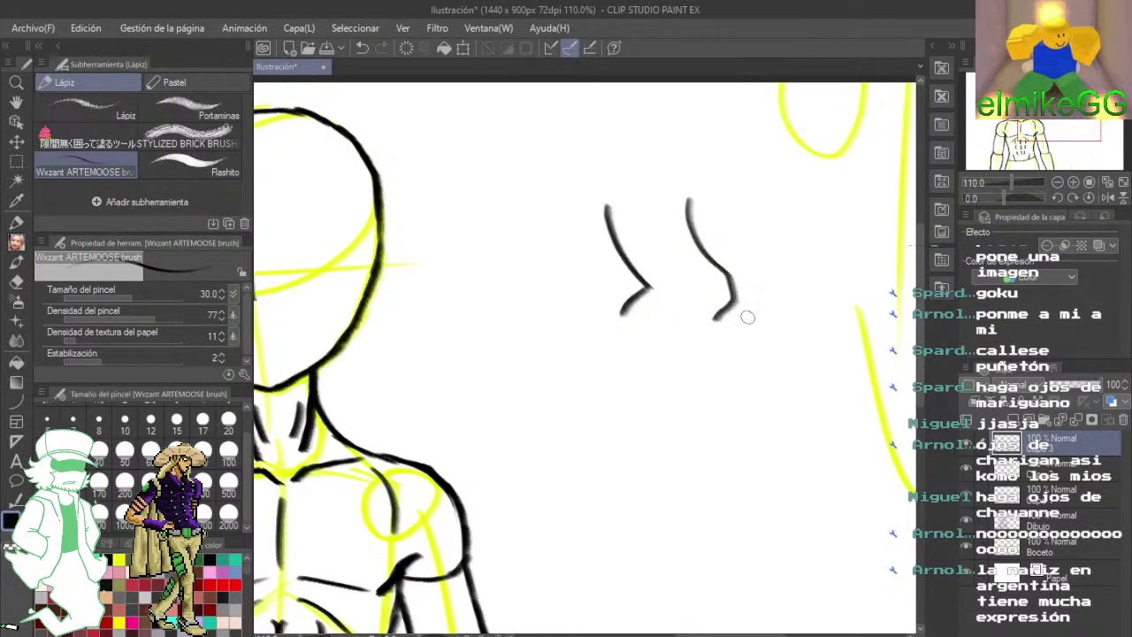
# - Draw a second row of practice noses below the first: one with a small nostril mark, a curved bridge line, and an angled profile
pyautogui.moveTo(659, 364); pyautogui.dragTo(704, 281)
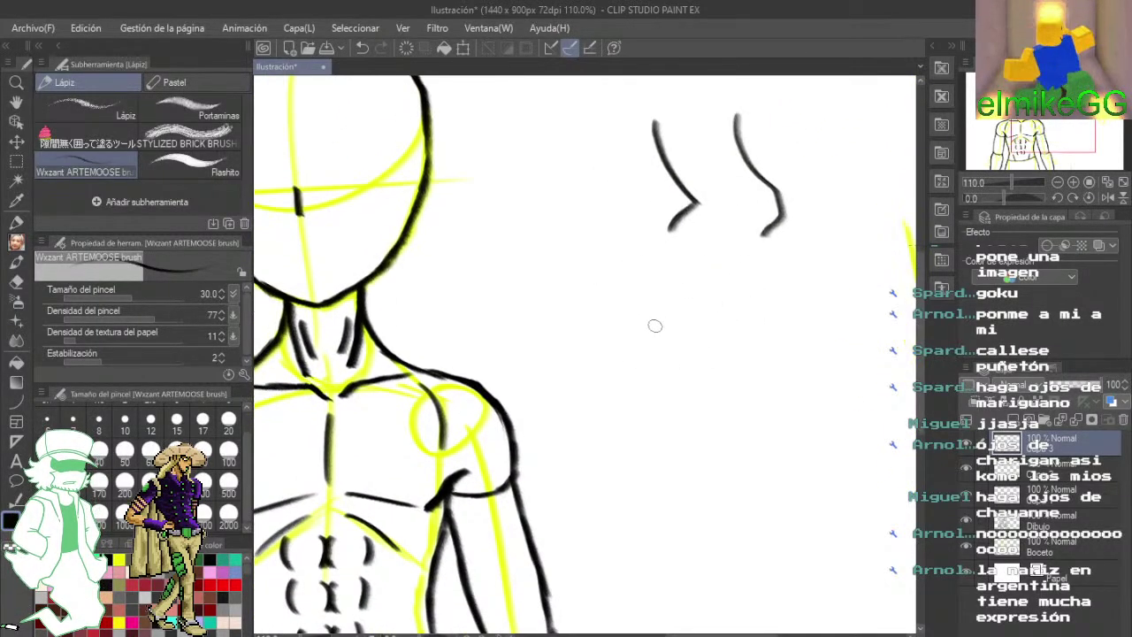
pyautogui.moveTo(637, 287)
pyautogui.mouseDown()
pyautogui.moveTo(674, 378)
pyautogui.moveTo(661, 401)
pyautogui.moveTo(672, 379)
pyautogui.moveTo(652, 346)
pyautogui.mouseUp()
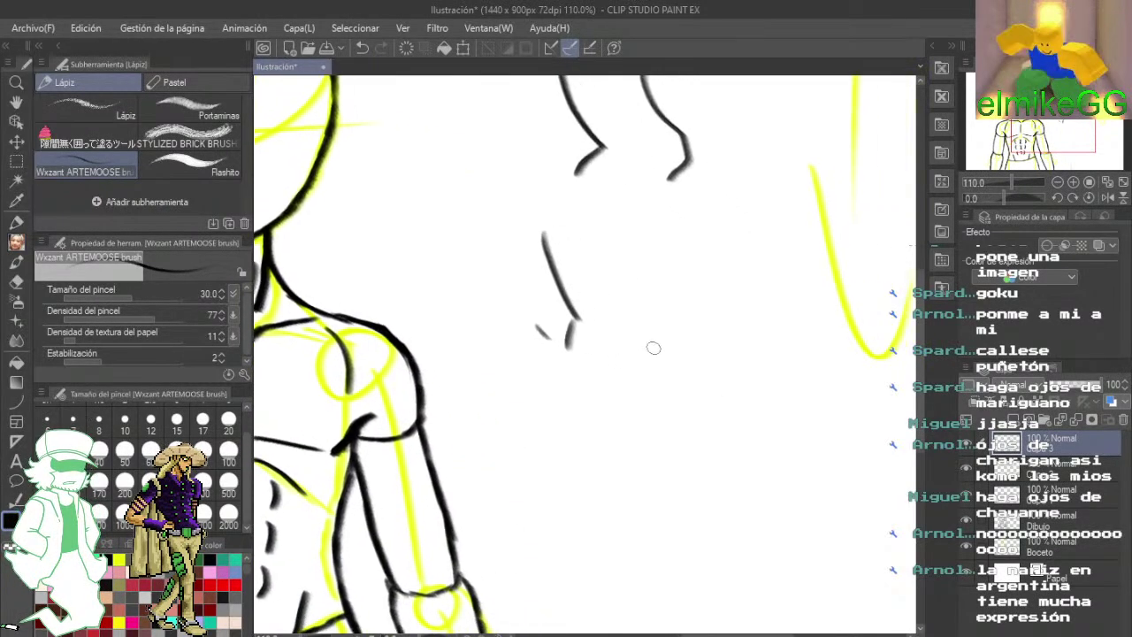
pyautogui.moveTo(650, 248)
pyautogui.mouseDown()
pyautogui.moveTo(674, 322)
pyautogui.moveTo(705, 322)
pyautogui.moveTo(680, 357)
pyautogui.mouseUp()
# - Draw more practice noses in the blank area: a vertical stroke, paired nostril marks, a small curve, and small and large V shapes
pyautogui.moveTo(772, 364)
pyautogui.mouseDown()
pyautogui.moveTo(717, 393)
pyautogui.moveTo(667, 379)
pyautogui.mouseUp()
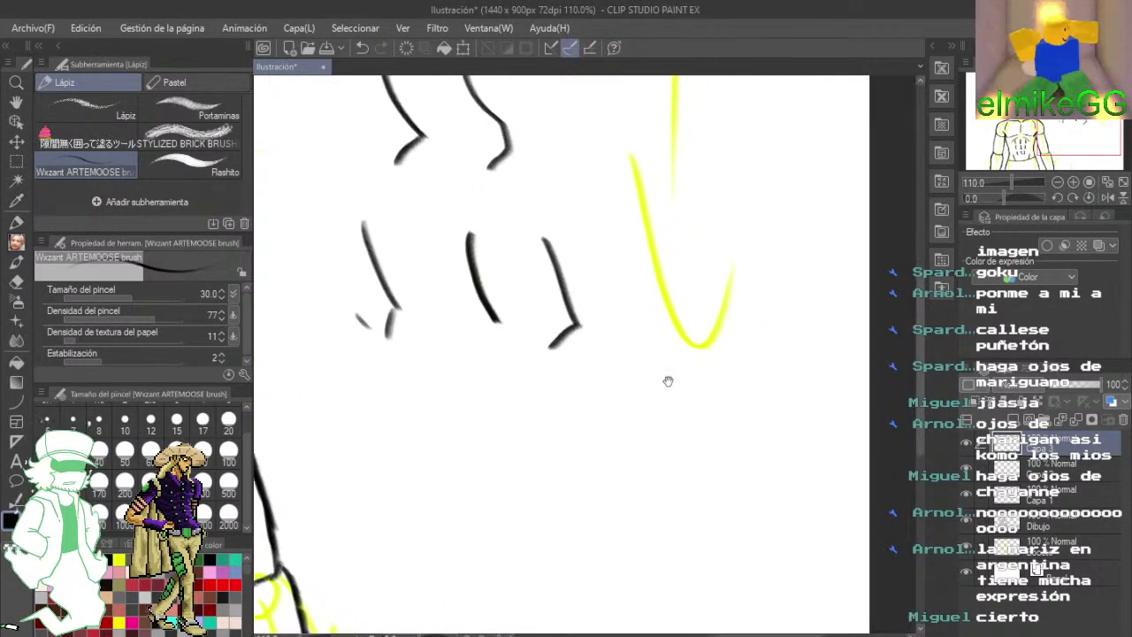
pyautogui.moveTo(676, 239); pyautogui.dragTo(677, 309)
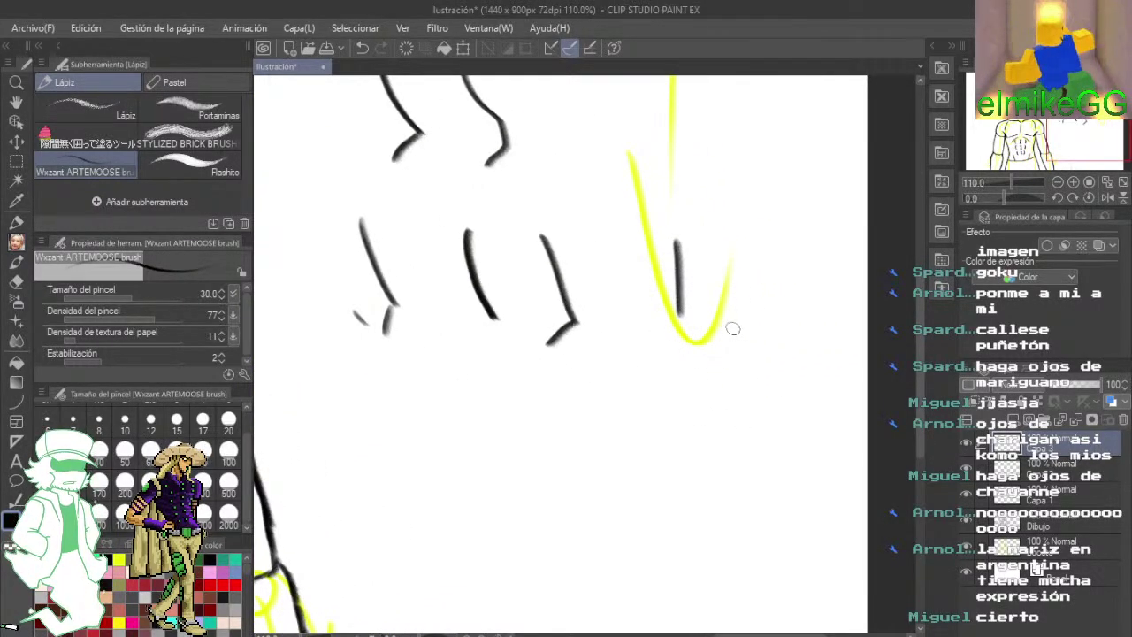
pyautogui.moveTo(758, 331); pyautogui.dragTo(734, 317)
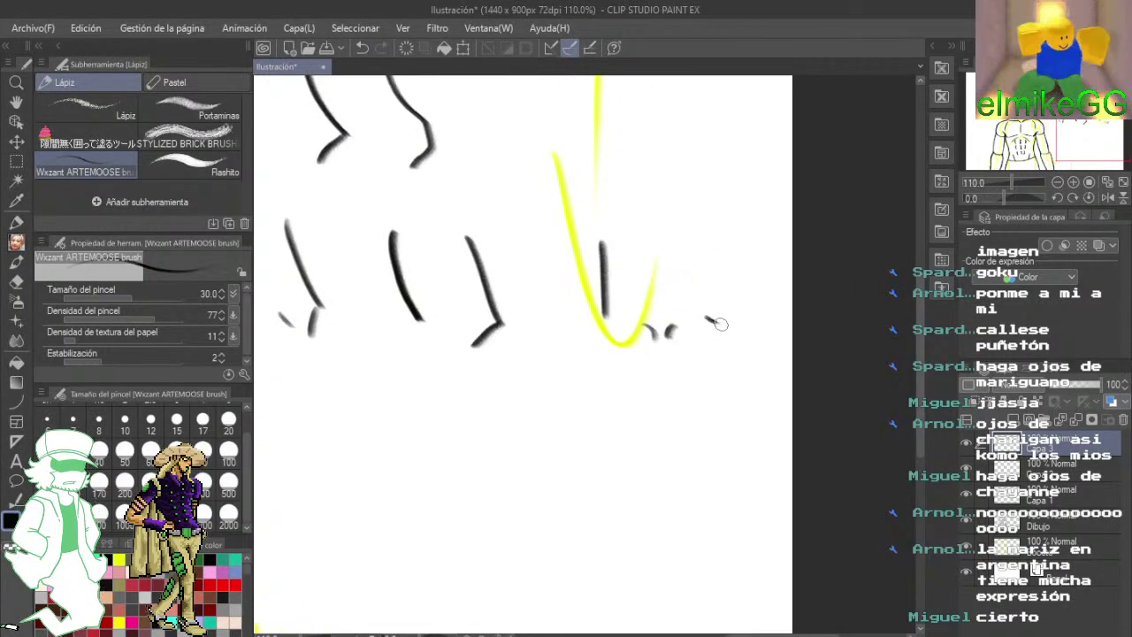
pyautogui.moveTo(753, 367); pyautogui.dragTo(685, 375)
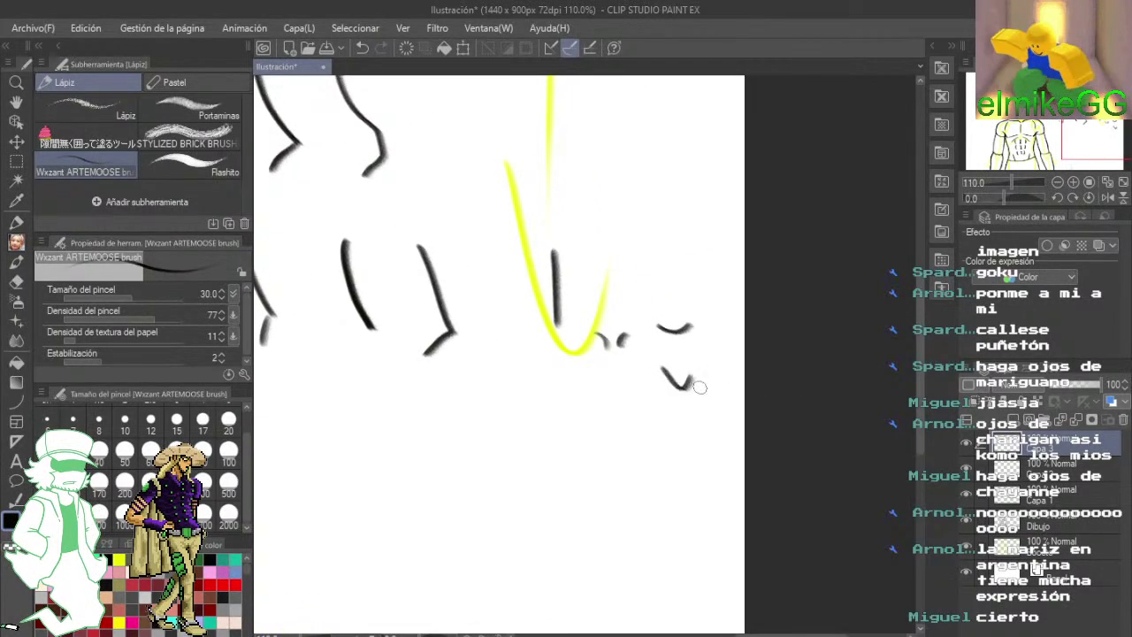
pyautogui.moveTo(611, 461)
pyautogui.mouseDown()
pyautogui.moveTo(662, 391)
pyautogui.moveTo(699, 385)
pyautogui.mouseUp()
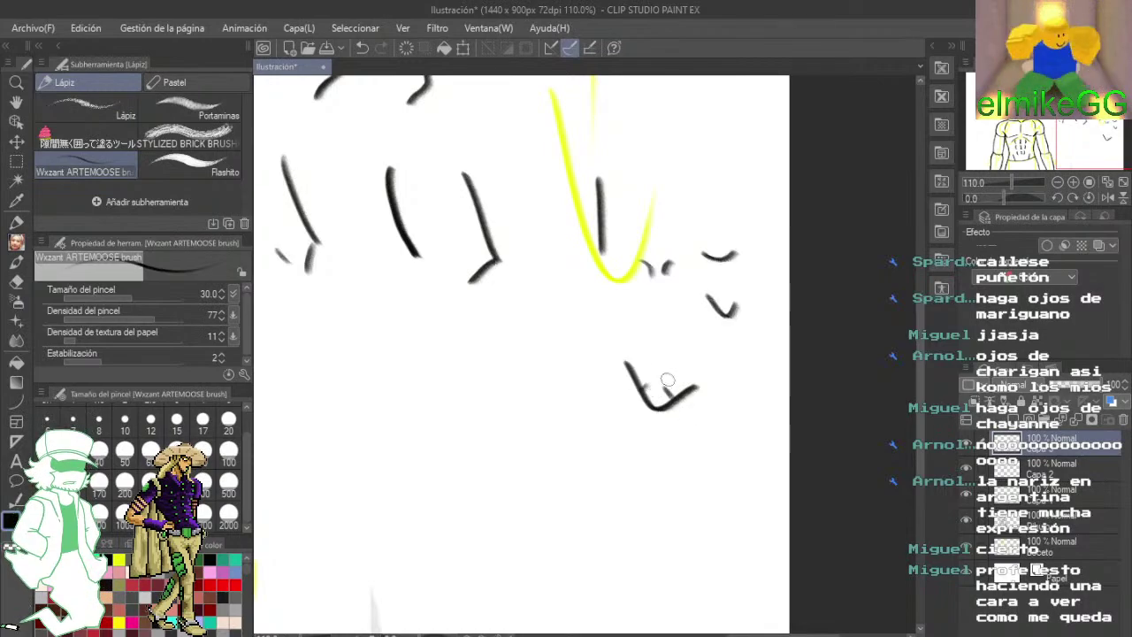
# - Erase all the black practice noses from the blank area beside the figure
pyautogui.scroll(-5, 663, 324)
pyautogui.moveTo(662, 321); pyautogui.dragTo(767, 325)
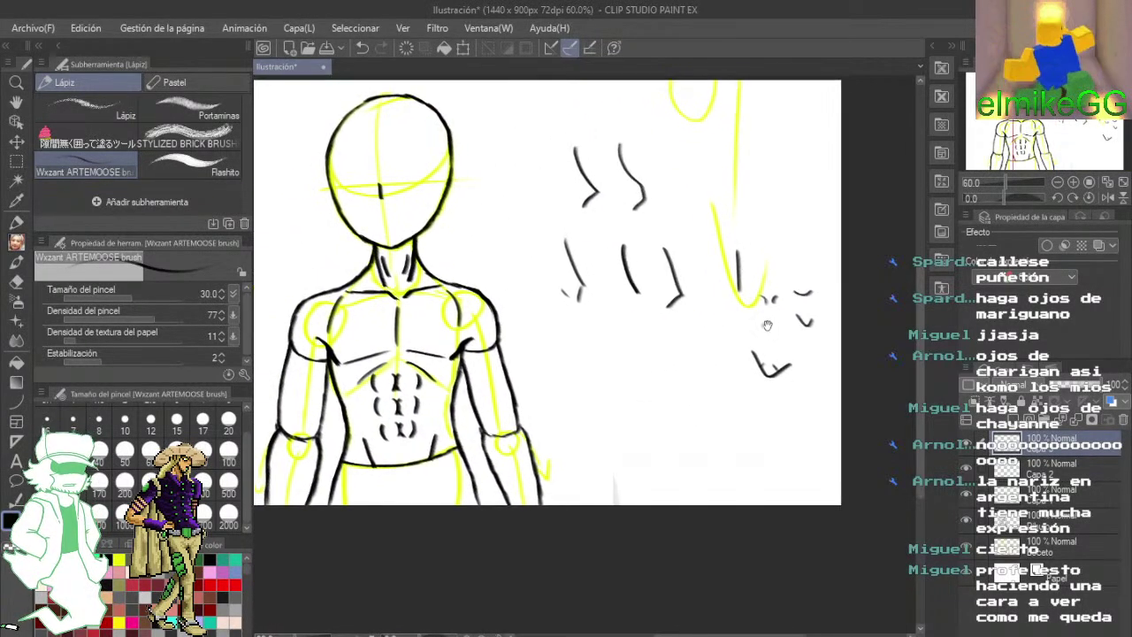
pyautogui.click(15, 281)
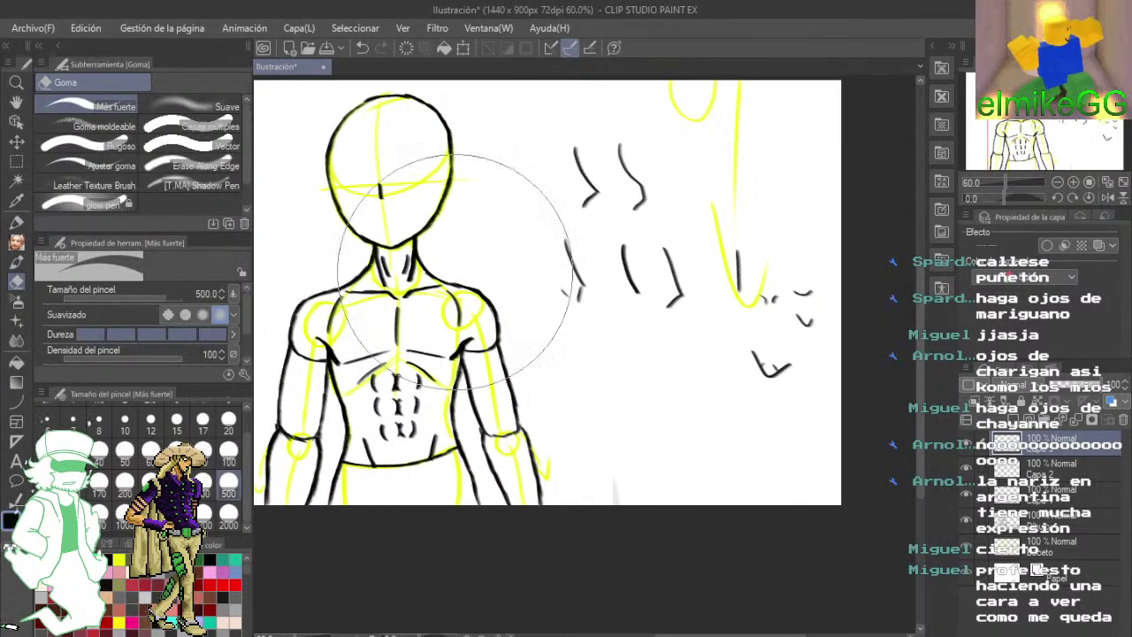
pyautogui.moveTo(583, 266)
pyautogui.mouseDown()
pyautogui.moveTo(637, 258)
pyautogui.moveTo(626, 222)
pyautogui.moveTo(692, 322)
pyautogui.mouseUp()
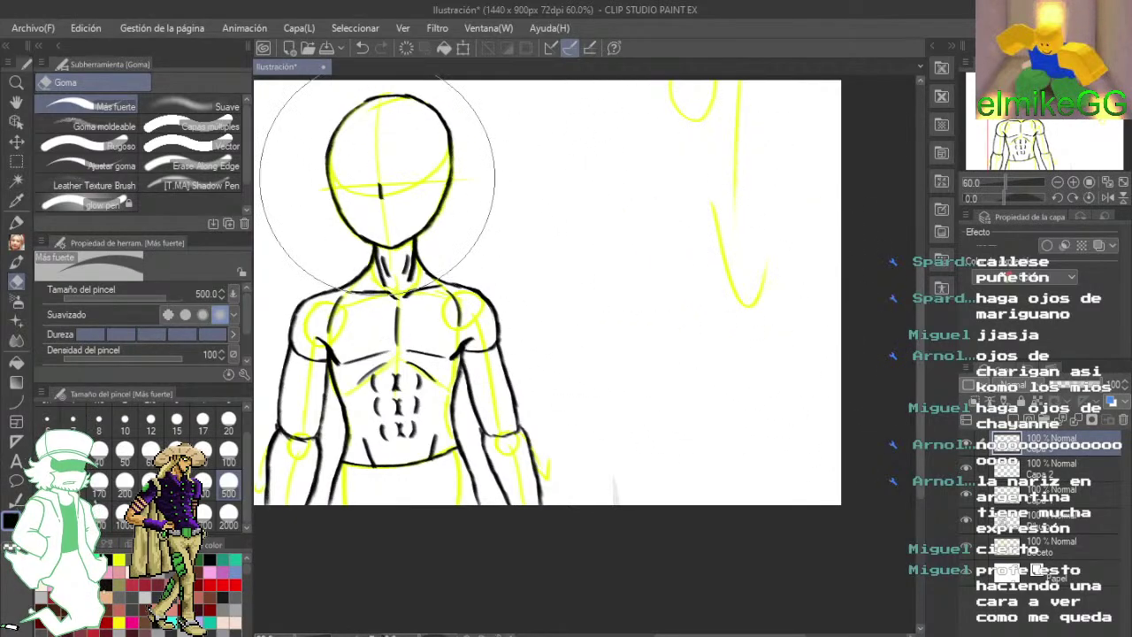
pyautogui.scroll(6, 376, 183)
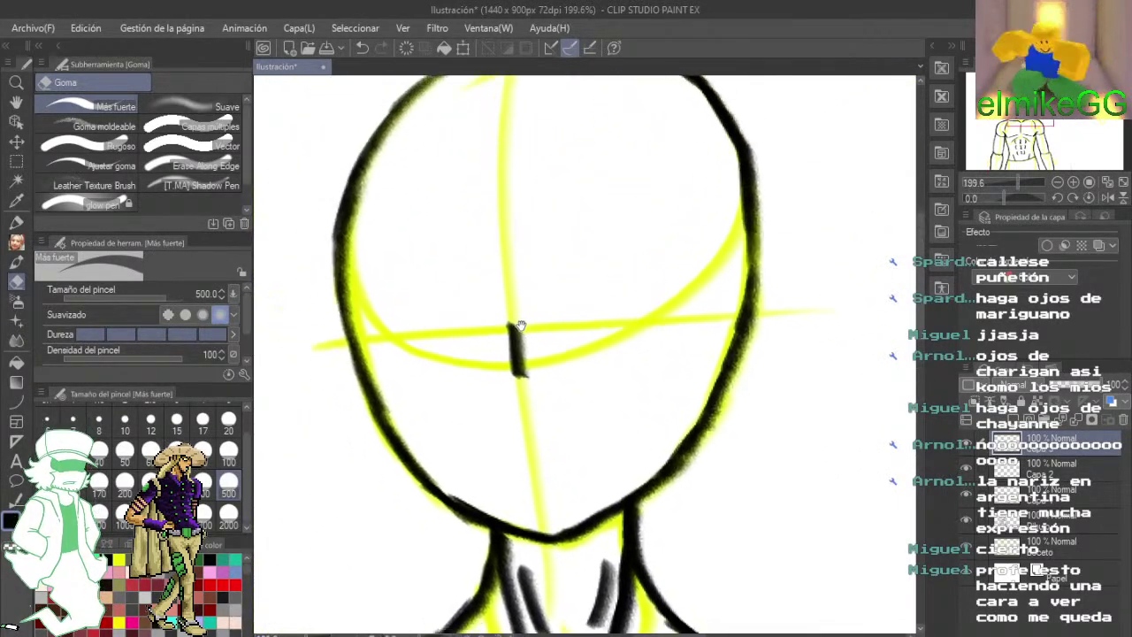
pyautogui.scroll(-4, 575, 310)
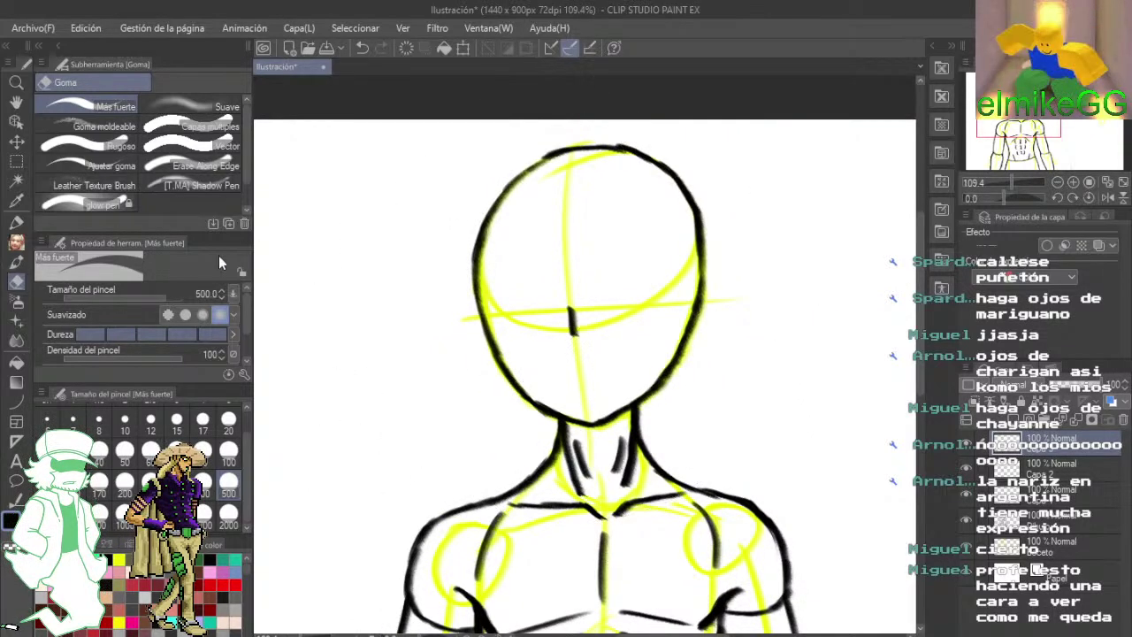
# - Draw two large practice nose profiles with the pencil in the blank area, one long and pointed and one curved with a rounded tip
pyautogui.click(16, 242)
pyautogui.scroll(8, 465, 266)
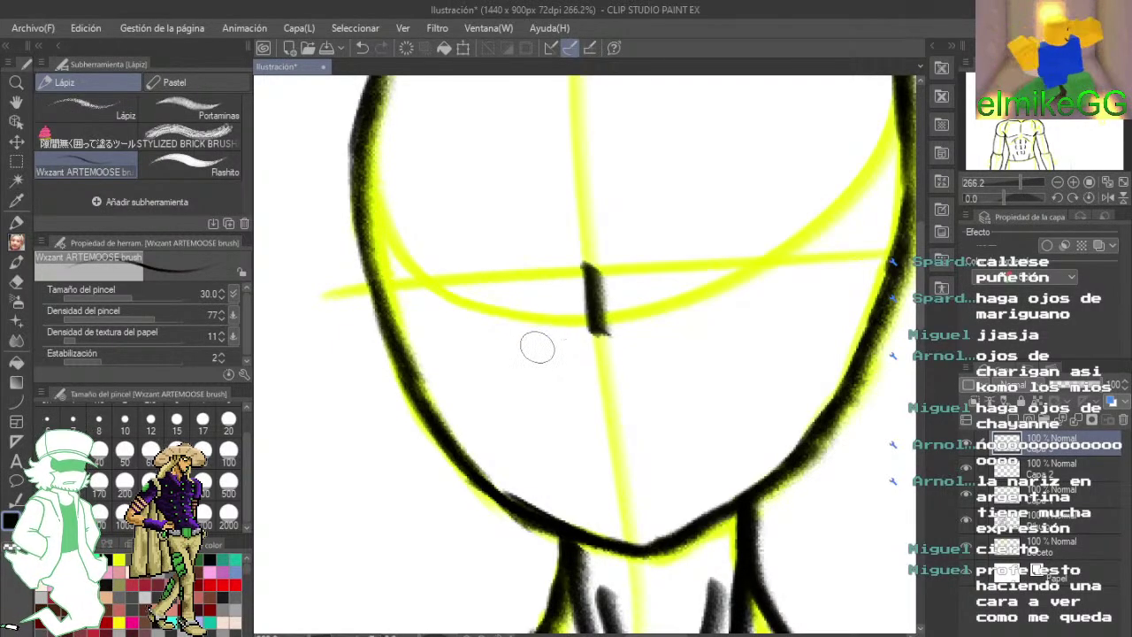
pyautogui.scroll(-3, 537, 348)
pyautogui.moveTo(530, 358); pyautogui.dragTo(126, 395)
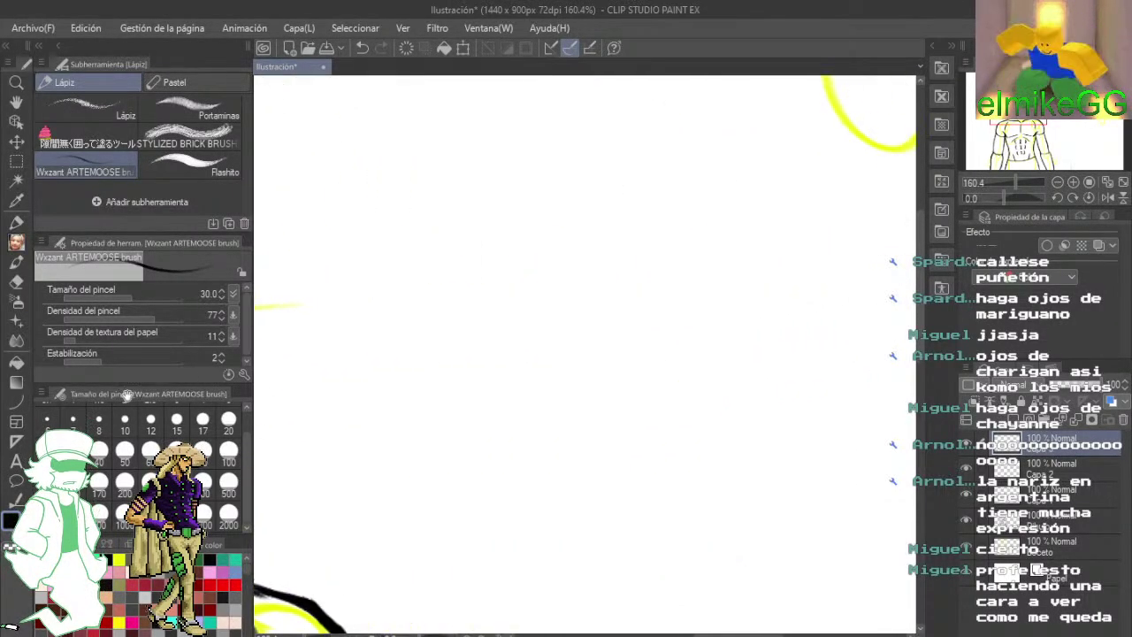
pyautogui.scroll(-3, 683, 322)
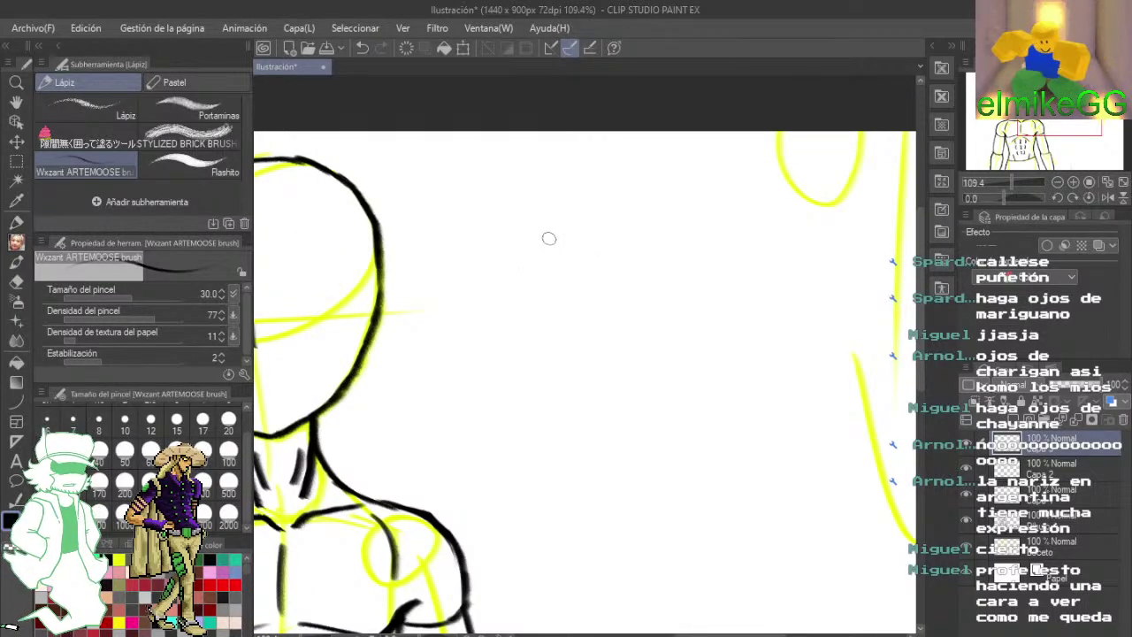
pyautogui.moveTo(546, 237); pyautogui.dragTo(761, 354)
pyautogui.moveTo(610, 276)
pyautogui.mouseDown()
pyautogui.moveTo(780, 359)
pyautogui.moveTo(657, 360)
pyautogui.moveTo(588, 384)
pyautogui.mouseUp()
pyautogui.moveTo(637, 374); pyautogui.dragTo(588, 390)
pyautogui.moveTo(732, 431); pyautogui.dragTo(529, 425)
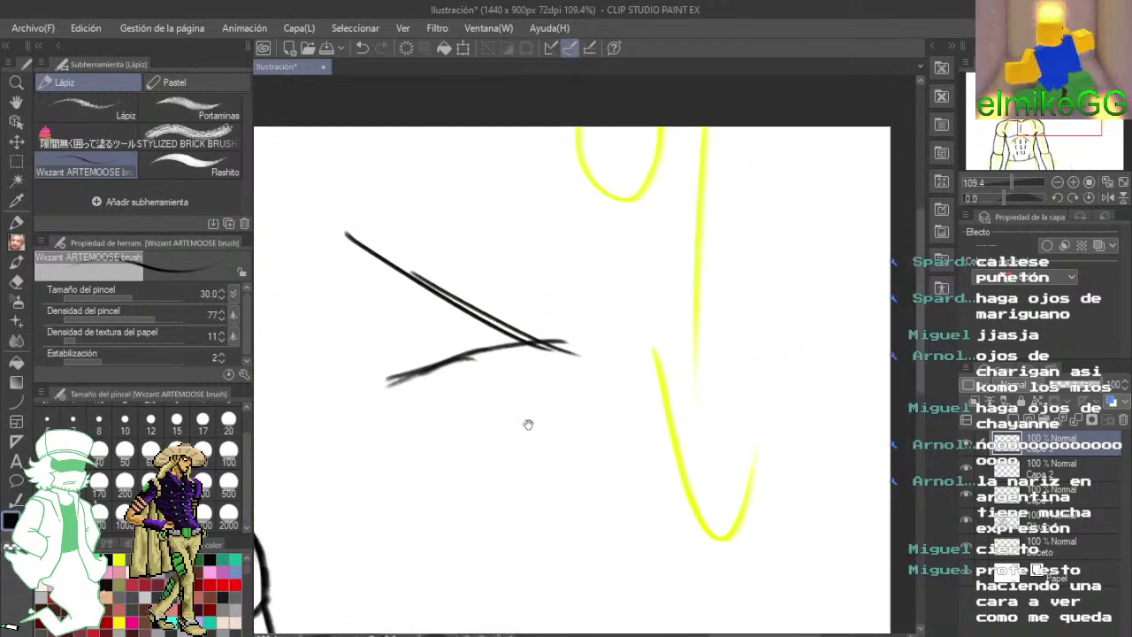
pyautogui.moveTo(643, 206)
pyautogui.mouseDown()
pyautogui.moveTo(658, 257)
pyautogui.moveTo(628, 451)
pyautogui.mouseUp()
pyautogui.moveTo(662, 475); pyautogui.dragTo(710, 262)
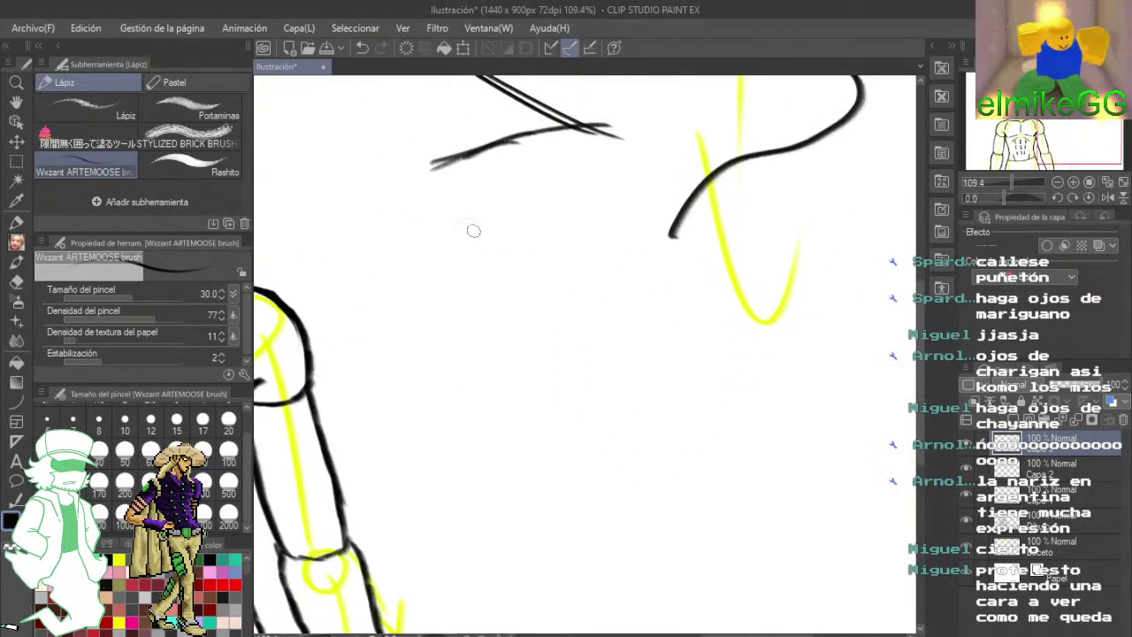
# - Draw another pointed nose profile below the first, plus a diagonal bridge with a rounded tip and nostril curve
pyautogui.moveTo(483, 223)
pyautogui.mouseDown()
pyautogui.moveTo(725, 355)
pyautogui.moveTo(530, 399)
pyautogui.mouseUp()
pyautogui.moveTo(739, 503); pyautogui.dragTo(606, 424)
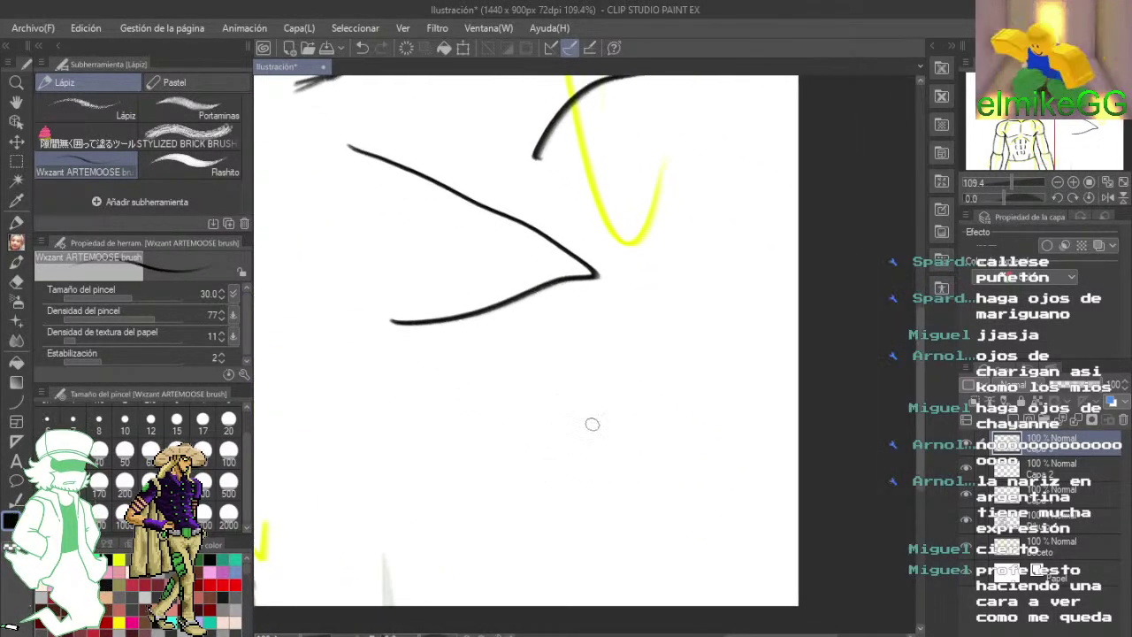
pyautogui.moveTo(566, 361); pyautogui.dragTo(654, 495)
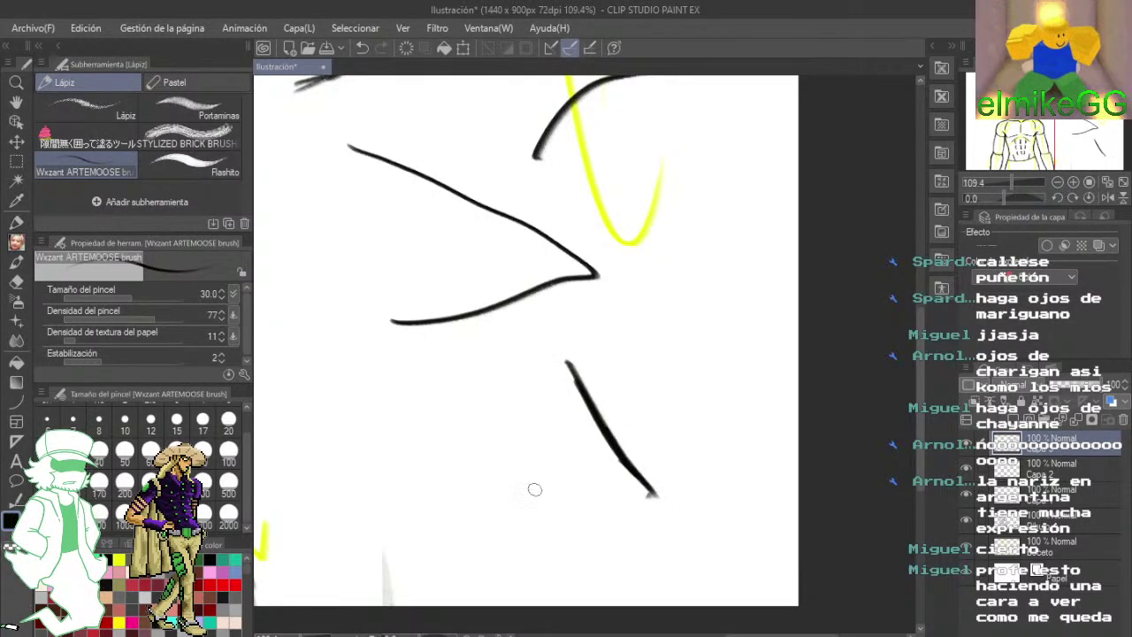
pyautogui.moveTo(524, 484)
pyautogui.mouseDown()
pyautogui.moveTo(580, 533)
pyautogui.moveTo(659, 512)
pyautogui.mouseUp()
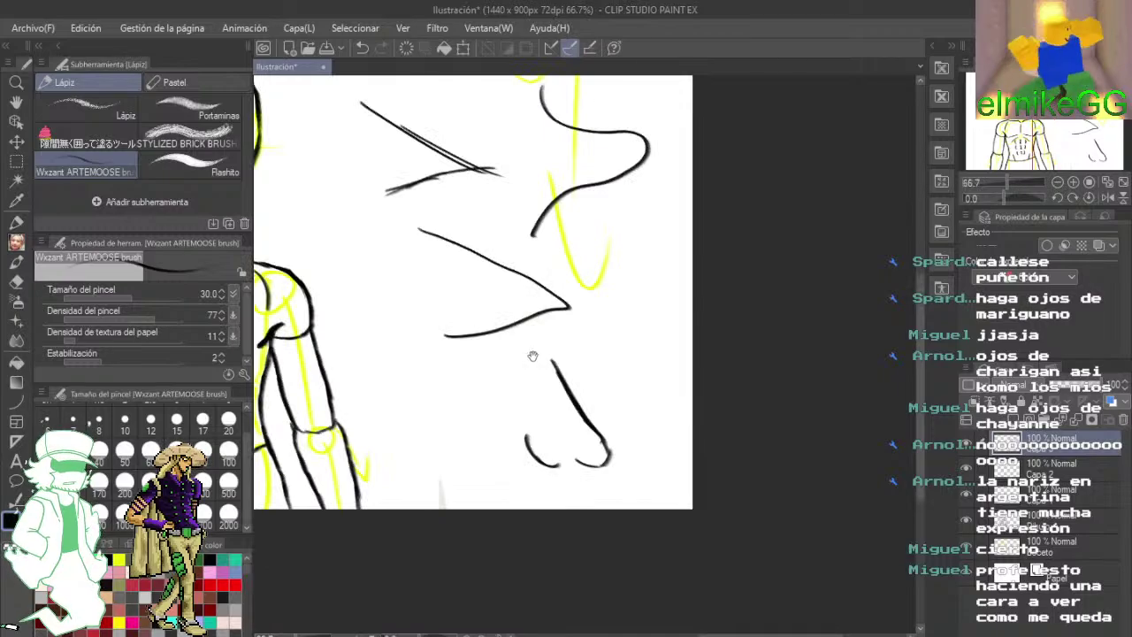
# - Erase the large practice nose profiles from the blank area beside the figure
pyautogui.moveTo(532, 355); pyautogui.dragTo(687, 433)
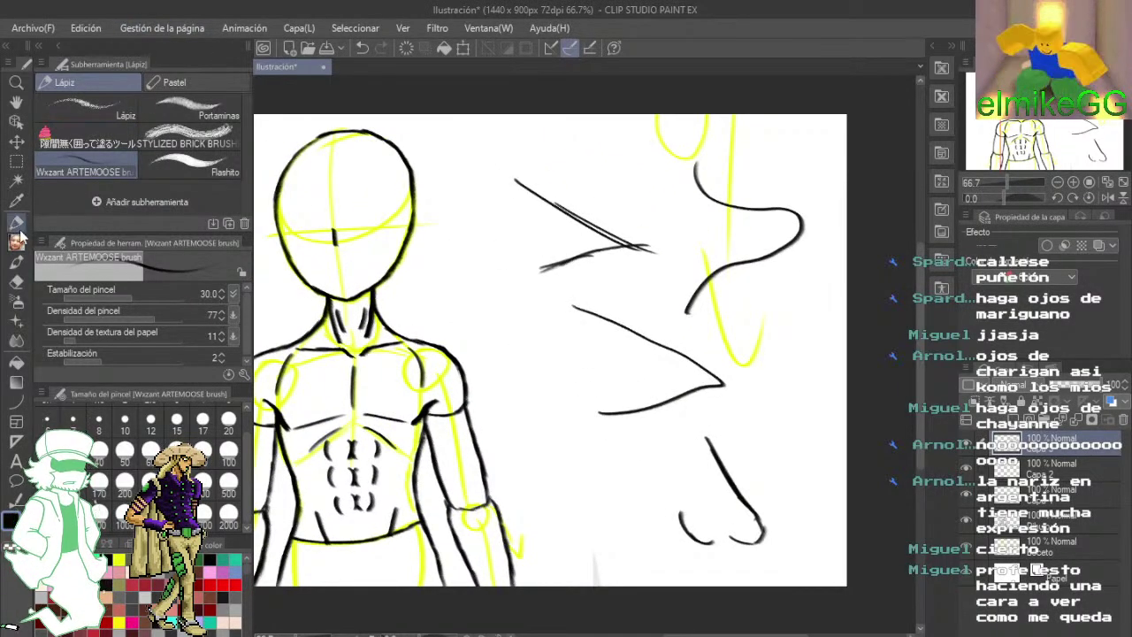
pyautogui.click(16, 281)
pyautogui.moveTo(584, 221)
pyautogui.mouseDown()
pyautogui.moveTo(631, 215)
pyautogui.moveTo(619, 209)
pyautogui.moveTo(703, 383)
pyautogui.moveTo(783, 413)
pyautogui.mouseUp()
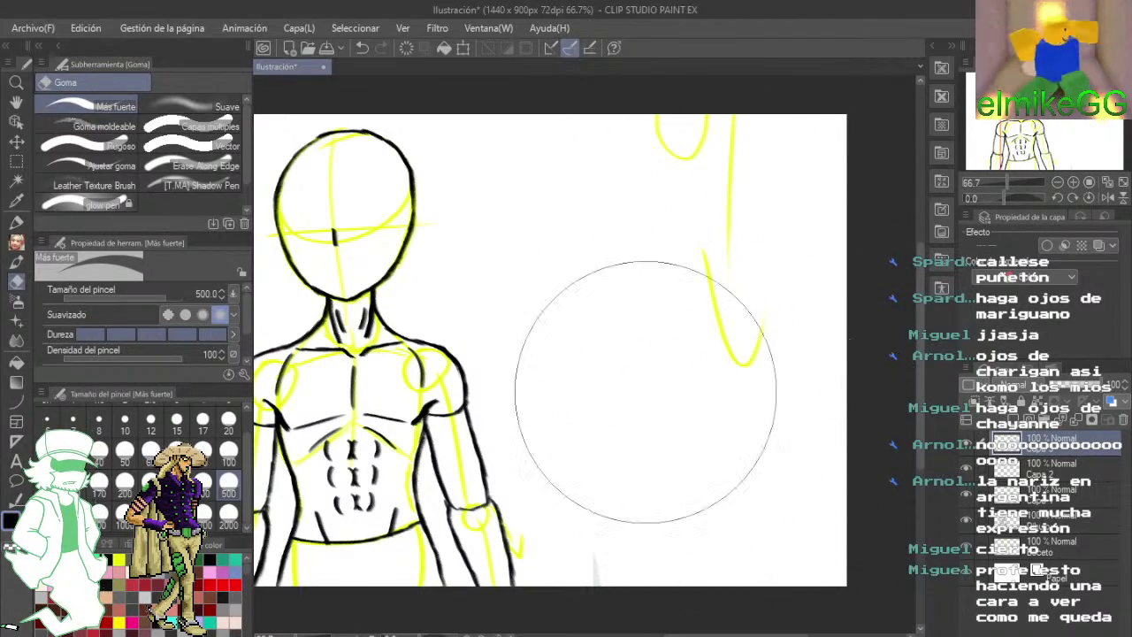
# - Draw an arched upper eyelid with the pencil on each side of the nose, just above the horizontal face guideline
pyautogui.click(24, 258)
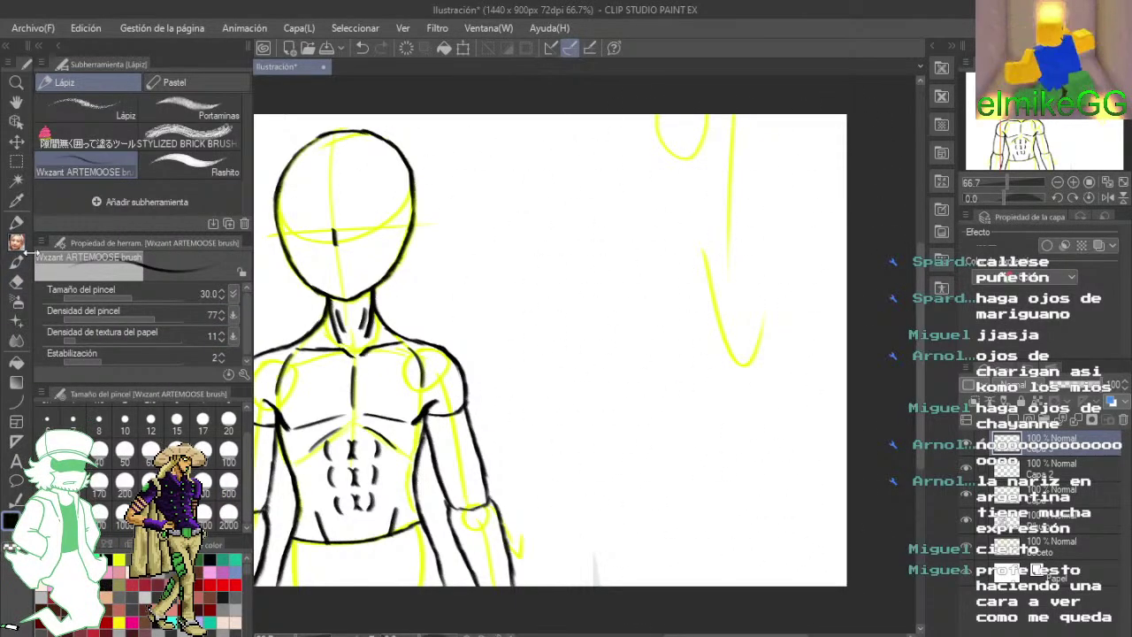
pyautogui.scroll(10, 327, 229)
pyautogui.moveTo(354, 227); pyautogui.dragTo(453, 326)
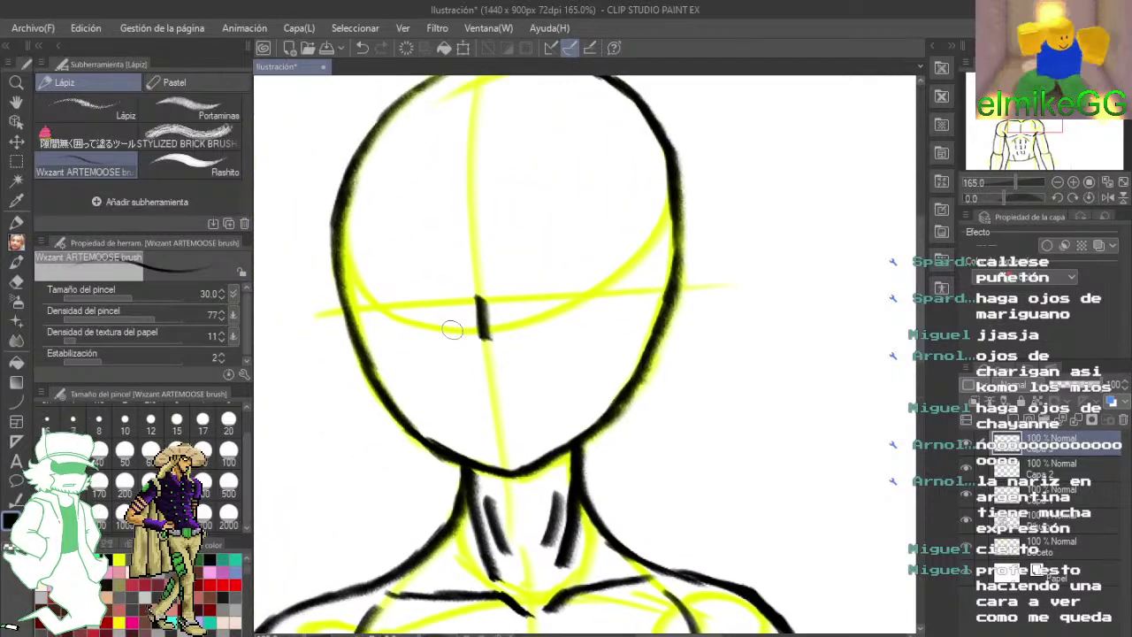
pyautogui.scroll(7, 452, 328)
pyautogui.moveTo(507, 372); pyautogui.dragTo(545, 445)
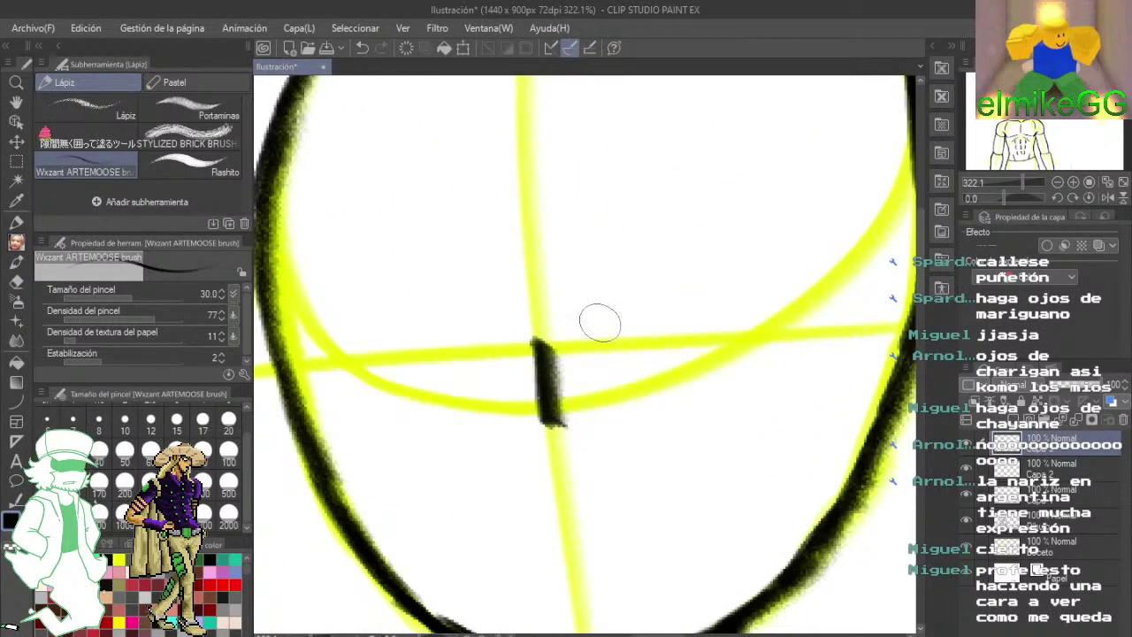
pyautogui.moveTo(573, 312)
pyautogui.mouseDown()
pyautogui.moveTo(620, 297)
pyautogui.moveTo(617, 281)
pyautogui.moveTo(605, 302)
pyautogui.moveTo(705, 255)
pyautogui.moveTo(597, 309)
pyautogui.moveTo(605, 287)
pyautogui.moveTo(703, 276)
pyautogui.moveTo(675, 256)
pyautogui.moveTo(775, 277)
pyautogui.mouseUp()
pyautogui.moveTo(499, 317)
pyautogui.mouseDown()
pyautogui.moveTo(444, 296)
pyautogui.moveTo(469, 309)
pyautogui.moveTo(381, 308)
pyautogui.moveTo(328, 339)
pyautogui.moveTo(398, 316)
pyautogui.mouseUp()
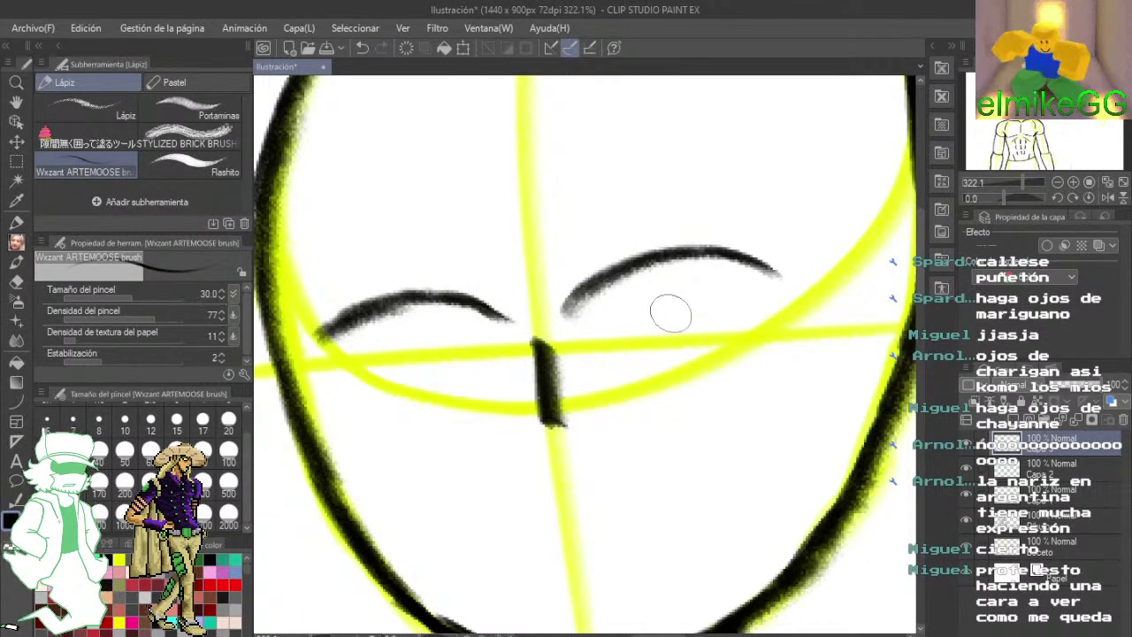
# - Draw the lower eyelid of each eye as two short strokes beneath its upper eyelid
pyautogui.moveTo(706, 389); pyautogui.dragTo(736, 305)
pyautogui.moveTo(615, 263); pyautogui.dragTo(712, 273)
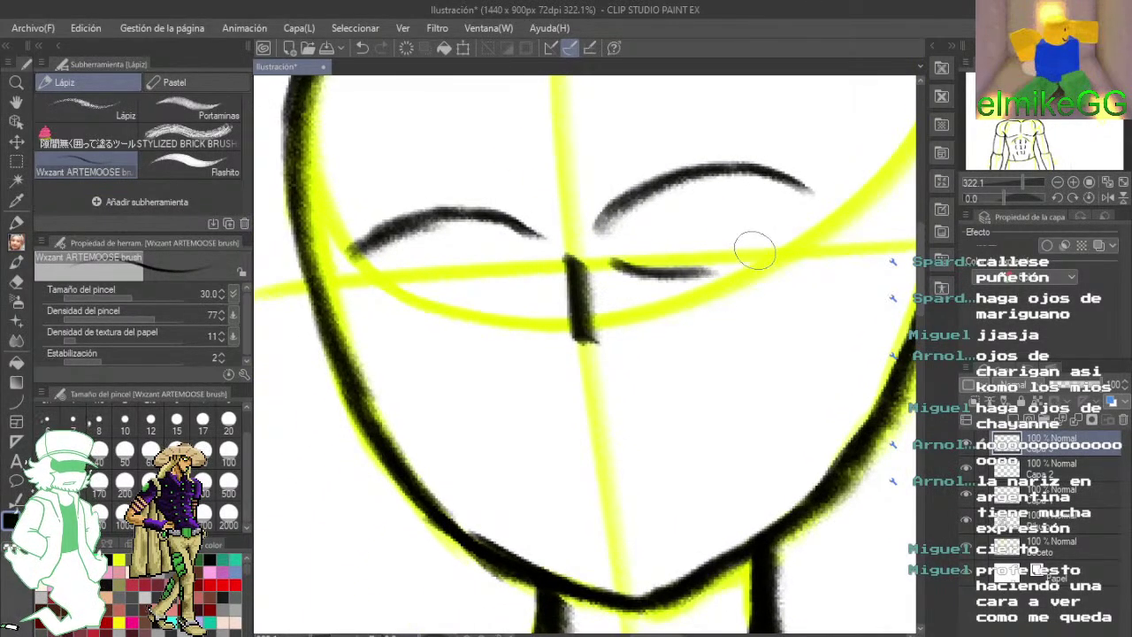
pyautogui.moveTo(780, 235); pyautogui.dragTo(728, 269)
pyautogui.moveTo(626, 293); pyautogui.dragTo(688, 288)
pyautogui.moveTo(589, 281); pyautogui.dragTo(505, 300)
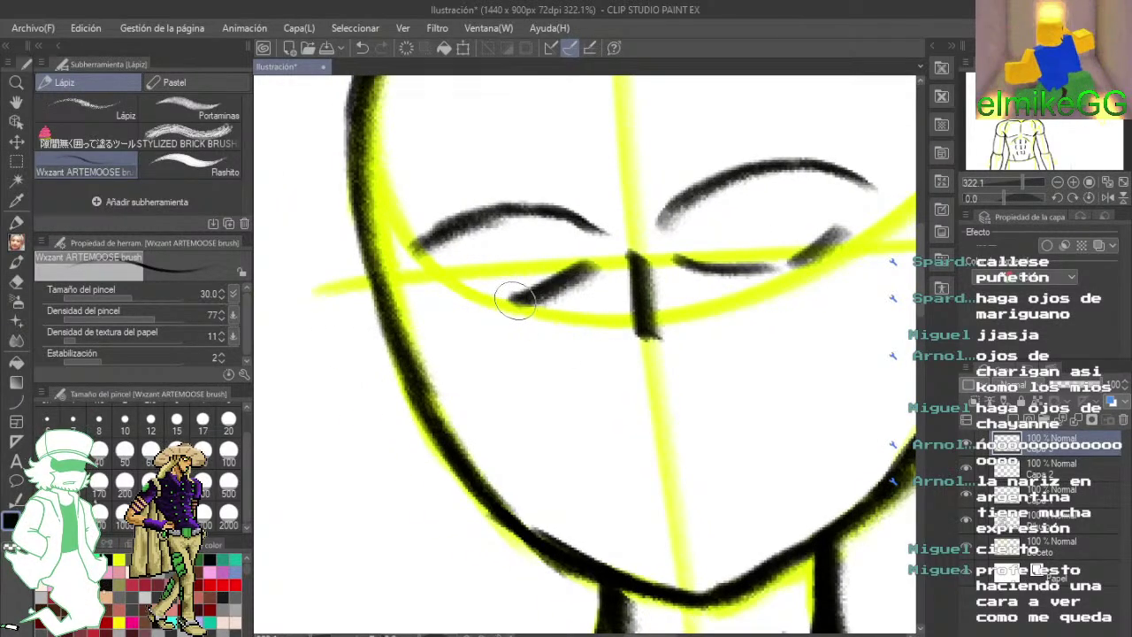
pyautogui.moveTo(442, 285); pyautogui.dragTo(511, 311)
# - Draw a curved line above each upper eyelid, following the eyelid's arch
pyautogui.moveTo(589, 354); pyautogui.dragTo(516, 289)
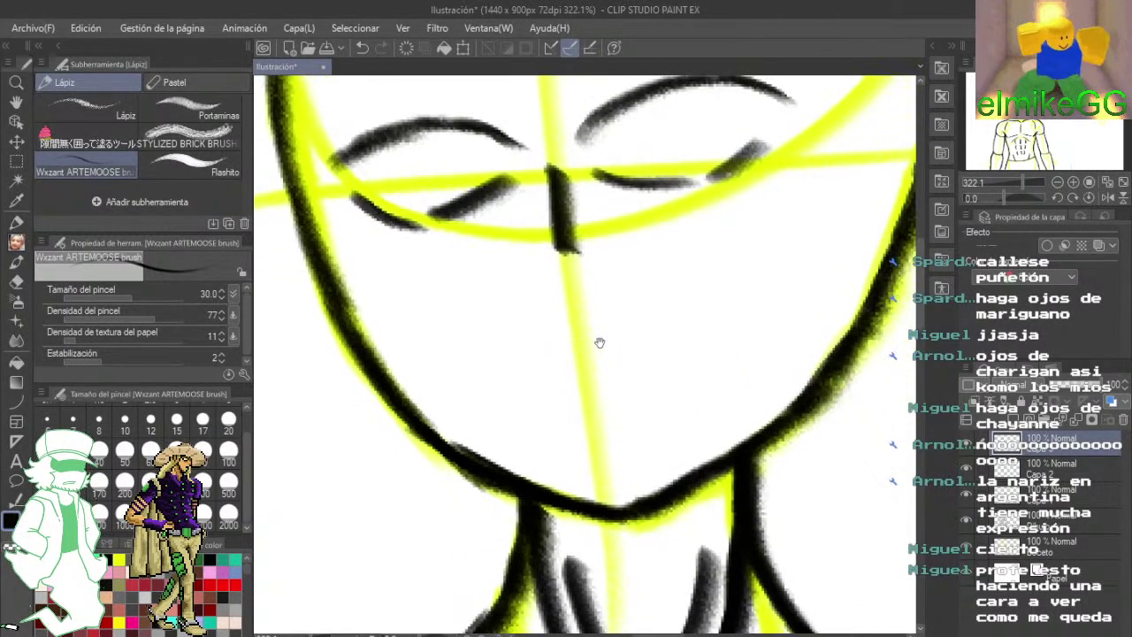
pyautogui.moveTo(612, 296); pyautogui.dragTo(624, 470)
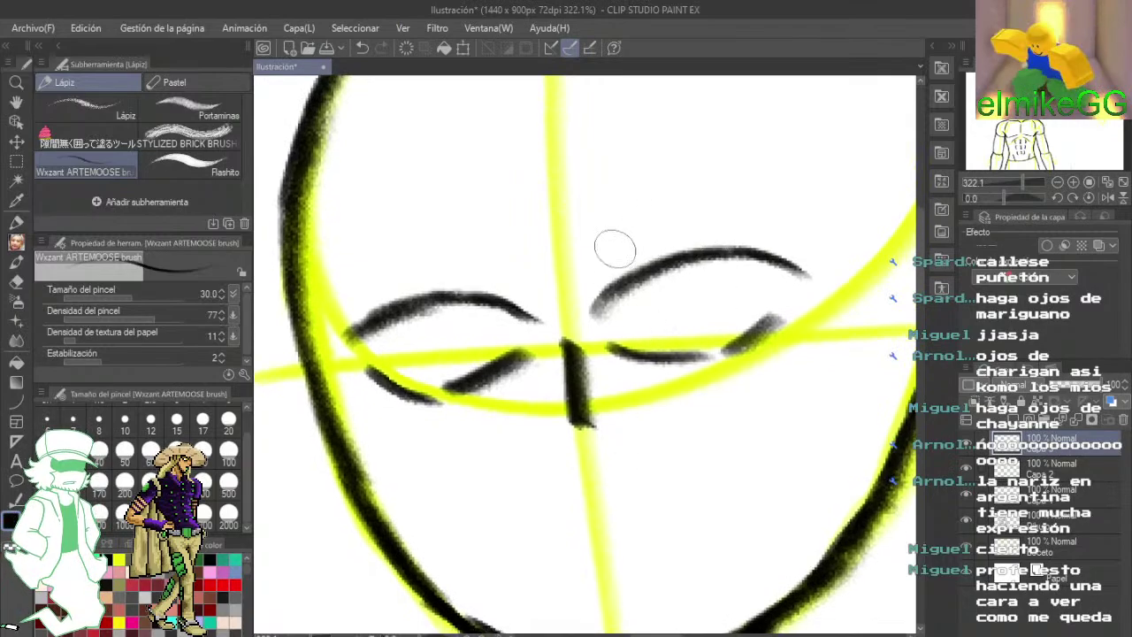
pyautogui.moveTo(593, 255); pyautogui.dragTo(787, 221)
pyautogui.moveTo(518, 247)
pyautogui.mouseDown()
pyautogui.moveTo(624, 238)
pyautogui.moveTo(462, 270)
pyautogui.mouseUp()
# - Try a two-stroke smiling mouth below the nose, undo it, and draw a shorter, nearly straight mouth line
pyautogui.moveTo(597, 321); pyautogui.dragTo(510, 250)
pyautogui.moveTo(665, 290); pyautogui.dragTo(610, 182)
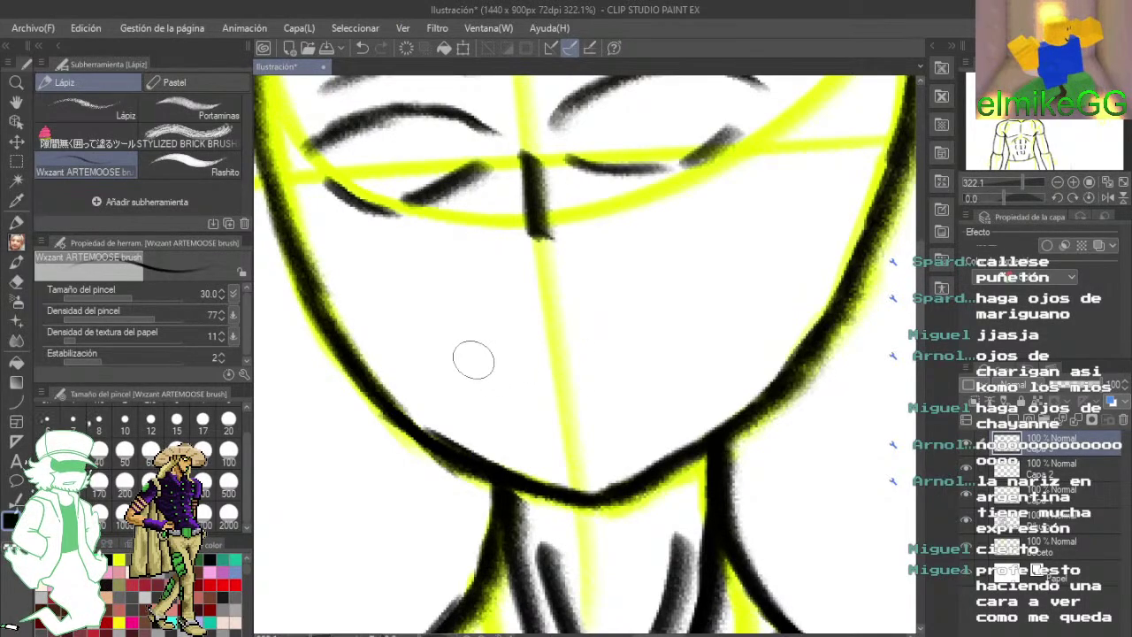
pyautogui.moveTo(460, 353)
pyautogui.mouseDown()
pyautogui.moveTo(543, 368)
pyautogui.moveTo(688, 293)
pyautogui.mouseUp()
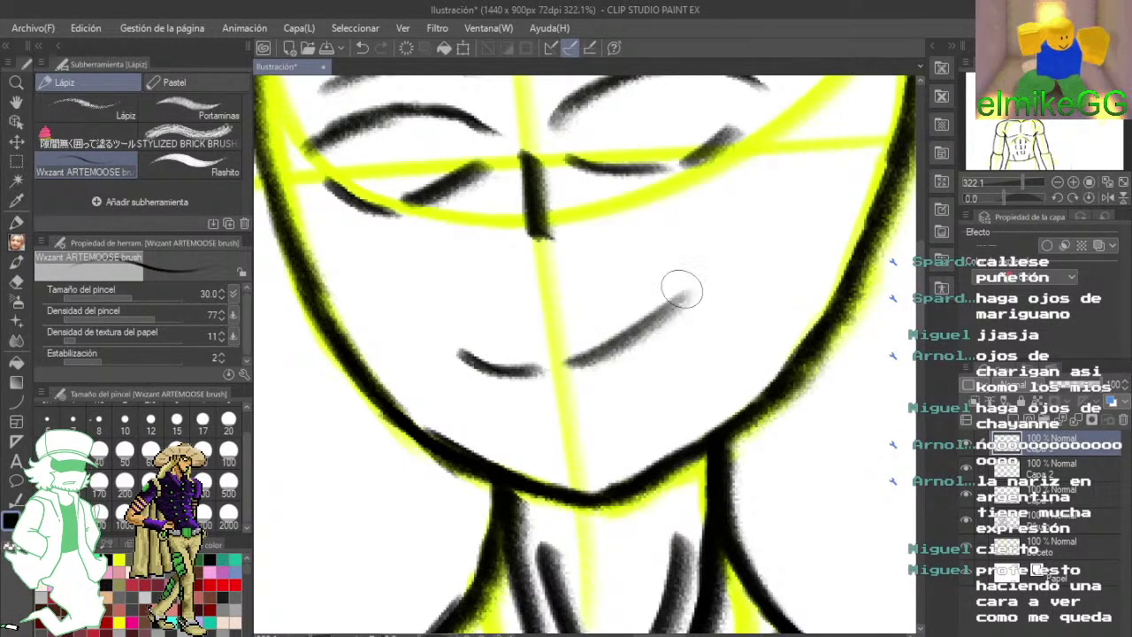
pyautogui.click(361, 48)
pyautogui.click(362, 48)
pyautogui.moveTo(520, 357)
pyautogui.mouseDown()
pyautogui.moveTo(614, 336)
pyautogui.moveTo(654, 399)
pyautogui.moveTo(642, 353)
pyautogui.mouseUp()
# - Draw a rounded iris outline hanging from the upper eyelid of the eye on the face's left side as viewed, and thicken it
pyautogui.scroll(1, 561, 368)
pyautogui.scroll(1, 559, 362)
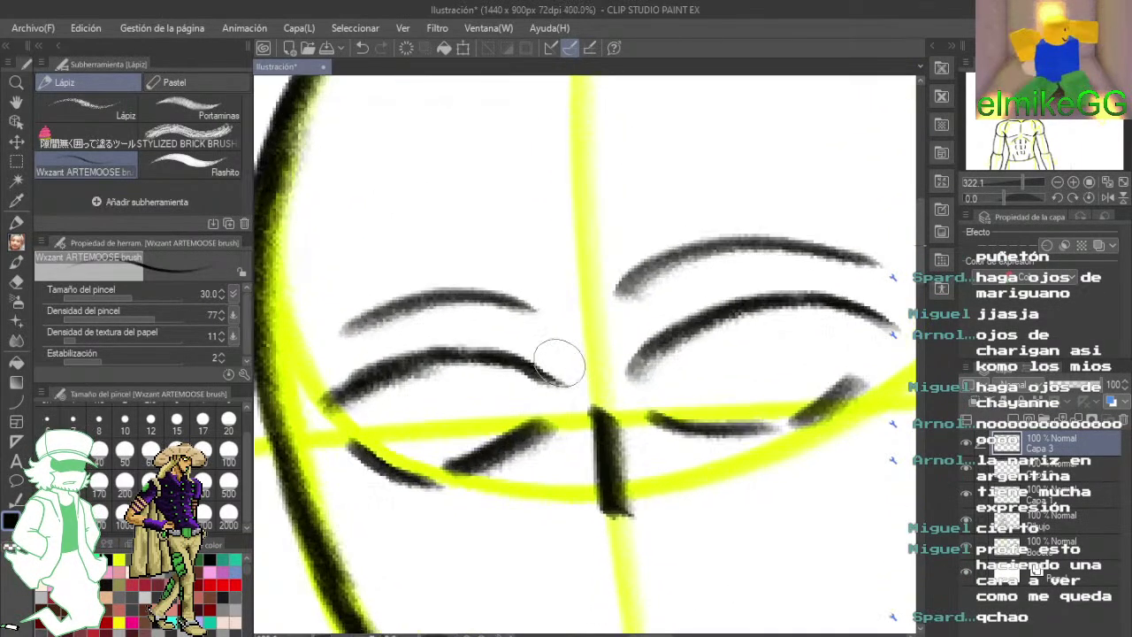
pyautogui.scroll(6, 558, 362)
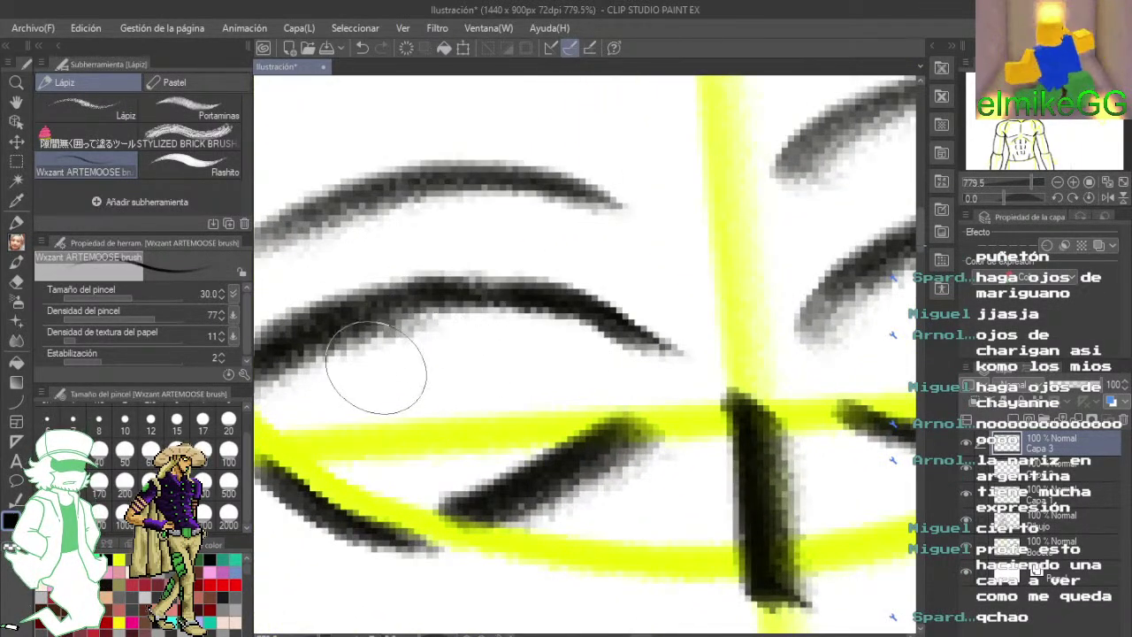
pyautogui.moveTo(434, 367); pyautogui.dragTo(516, 328)
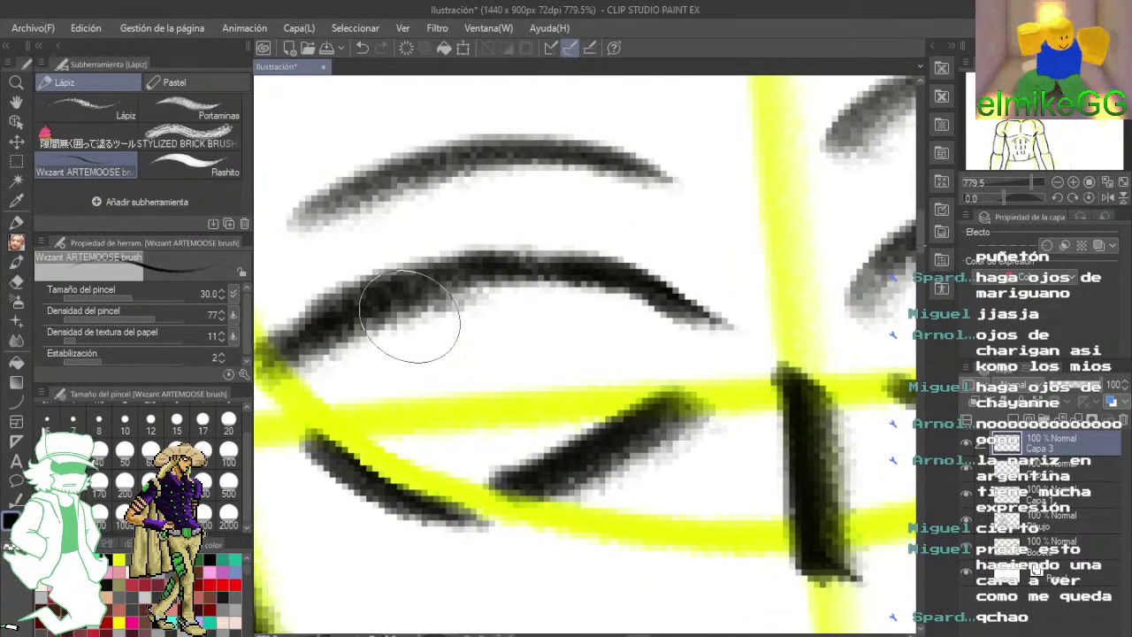
pyautogui.moveTo(389, 307); pyautogui.dragTo(460, 413)
pyautogui.moveTo(594, 294)
pyautogui.mouseDown()
pyautogui.moveTo(553, 368)
pyautogui.moveTo(498, 407)
pyautogui.mouseUp()
pyautogui.moveTo(545, 365); pyautogui.dragTo(452, 396)
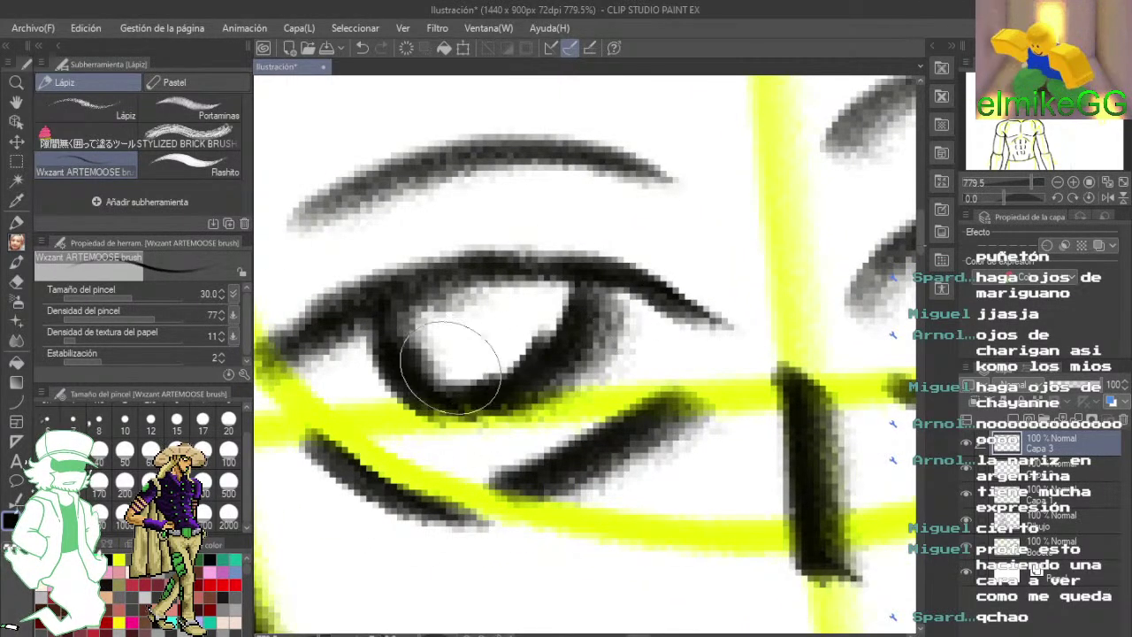
pyautogui.moveTo(406, 310); pyautogui.dragTo(449, 379)
pyautogui.moveTo(581, 405)
pyautogui.mouseDown()
pyautogui.moveTo(447, 379)
pyautogui.moveTo(410, 358)
pyautogui.mouseUp()
pyautogui.moveTo(561, 383); pyautogui.dragTo(424, 463)
pyautogui.moveTo(587, 397); pyautogui.dragTo(385, 404)
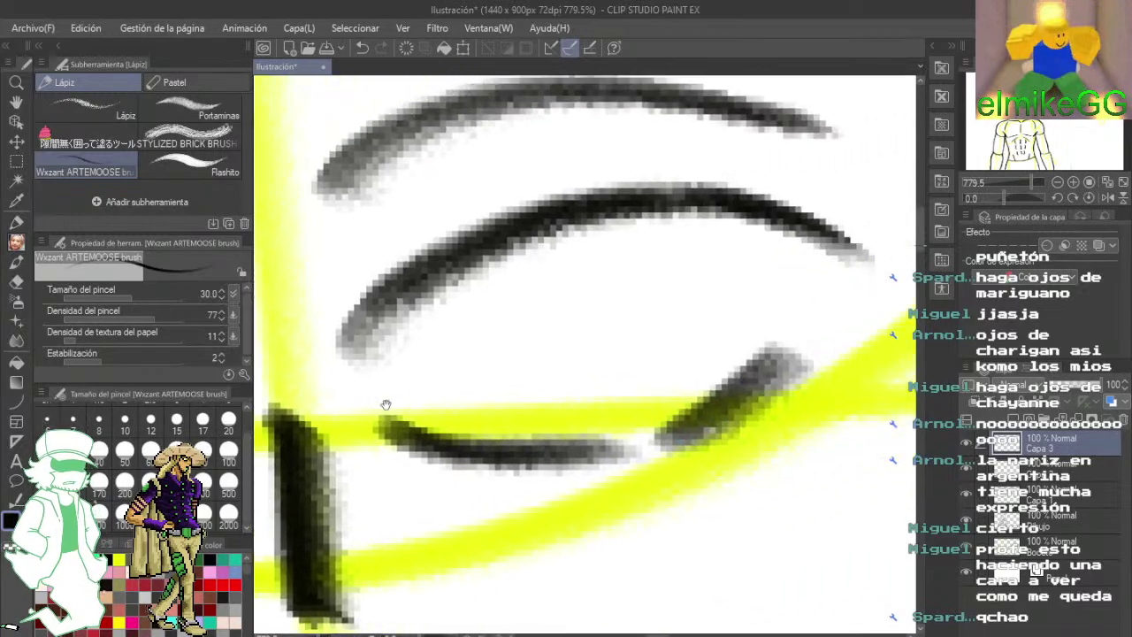
# - Try a closed iris ring in the eye on the face's right side as viewed, and undo the iris strokes of both eyes
pyautogui.moveTo(581, 291)
pyautogui.mouseDown()
pyautogui.moveTo(629, 380)
pyautogui.moveTo(528, 288)
pyautogui.moveTo(618, 256)
pyautogui.mouseUp()
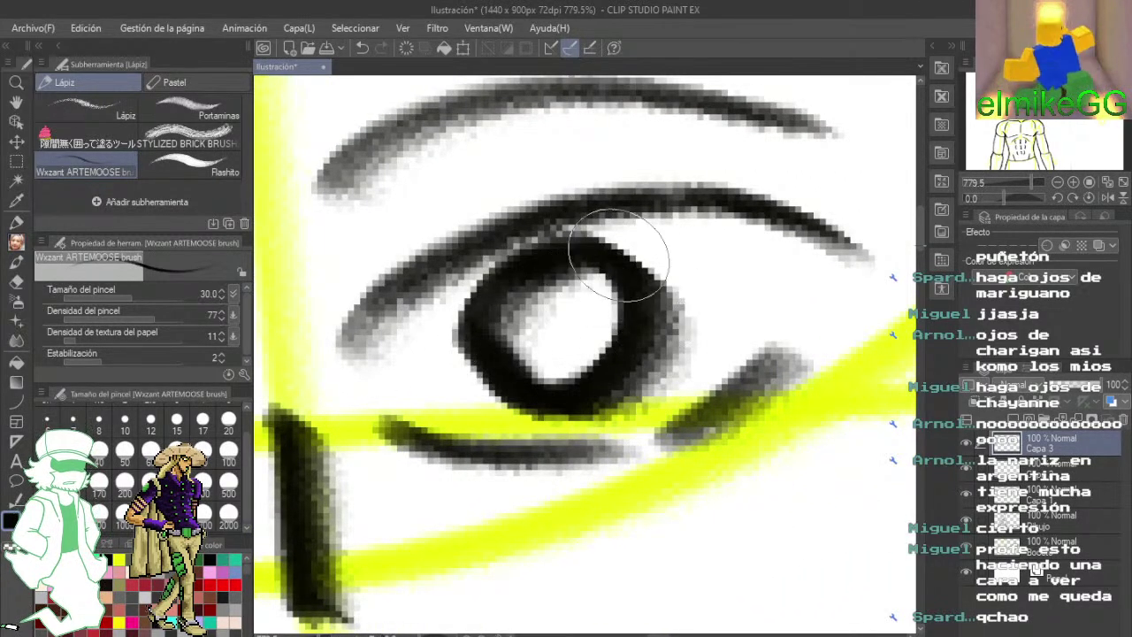
pyautogui.scroll(-6, 617, 257)
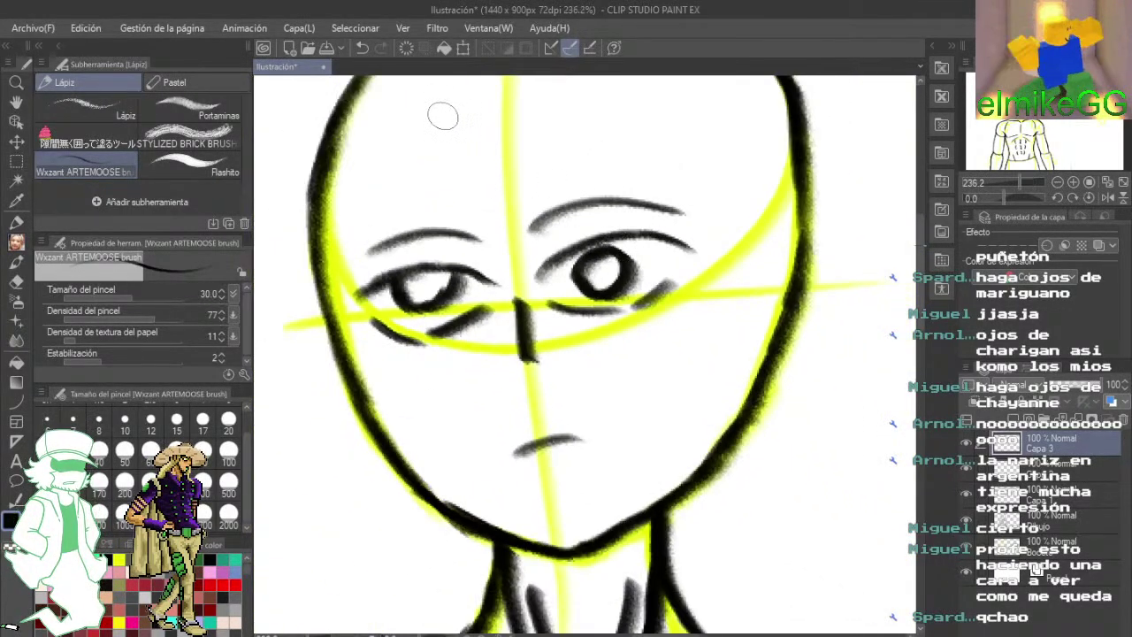
pyautogui.click(368, 50)
pyautogui.click(368, 50)
pyautogui.click(368, 50)
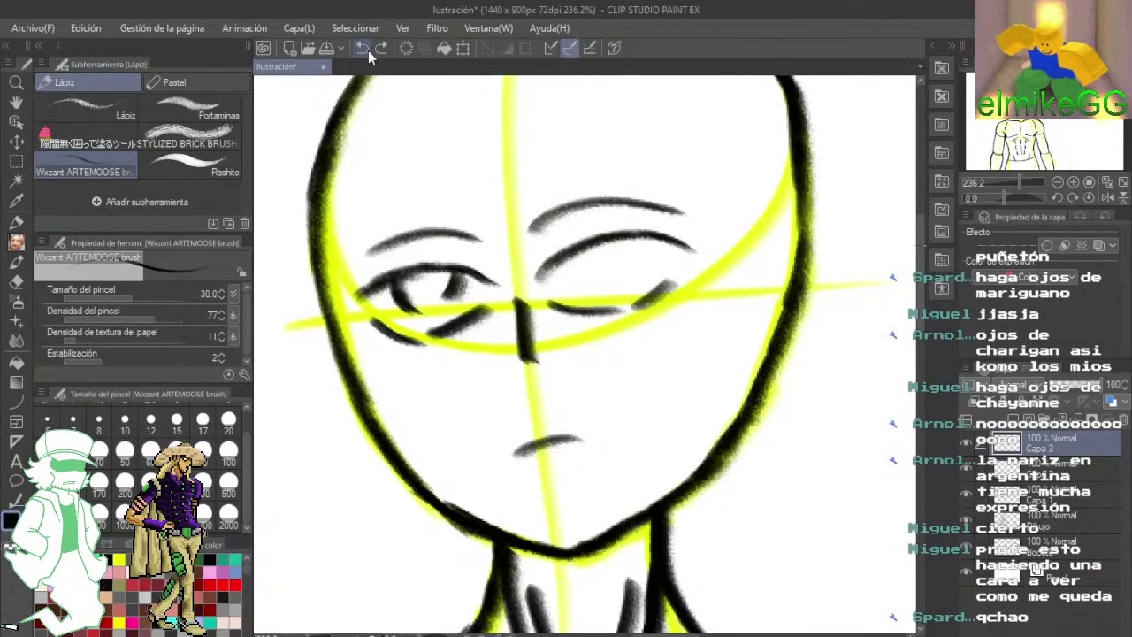
pyautogui.click(368, 50)
pyautogui.click(368, 50)
pyautogui.click(368, 51)
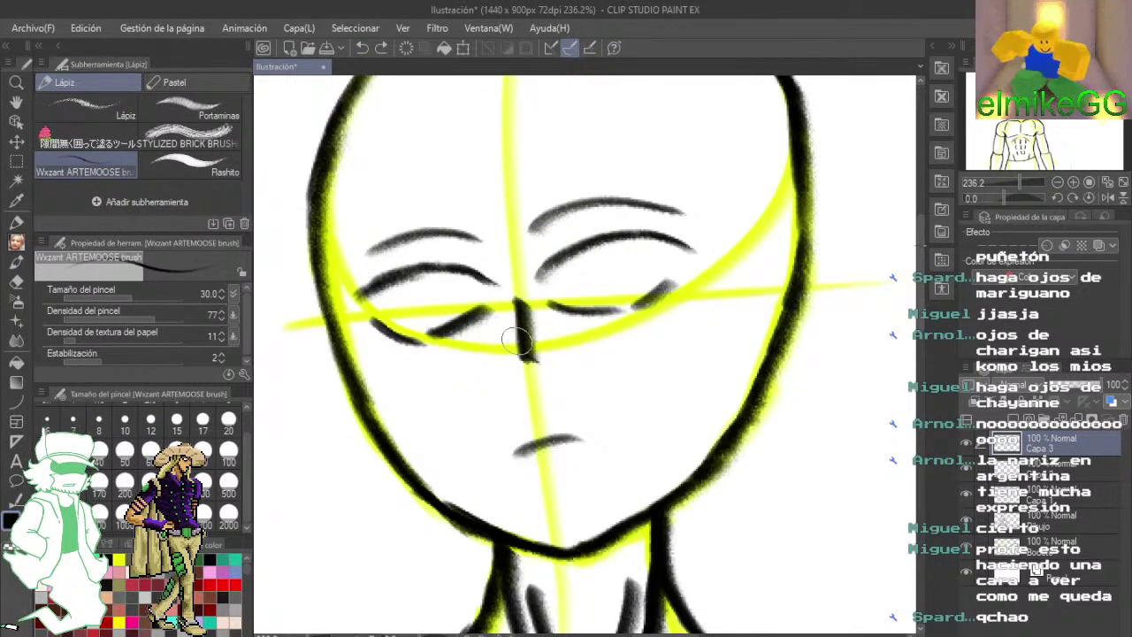
# - Redraw a rounded, thick iris outline hanging from the upper eyelid of each eye
pyautogui.scroll(5, 419, 369)
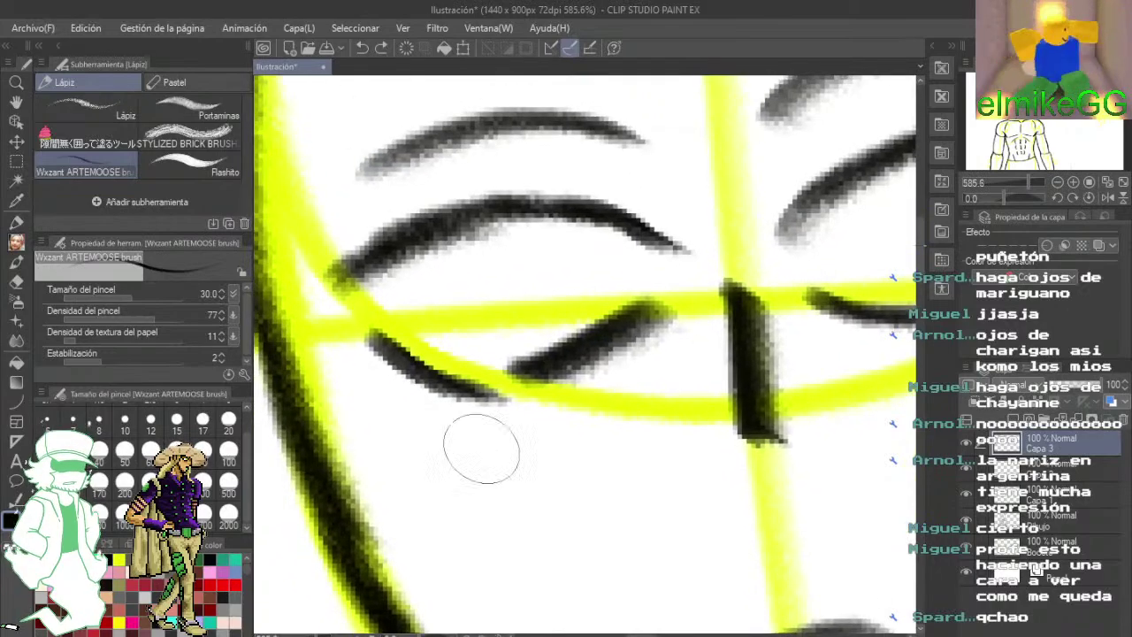
pyautogui.moveTo(425, 239)
pyautogui.mouseDown()
pyautogui.moveTo(418, 275)
pyautogui.moveTo(458, 320)
pyautogui.mouseUp()
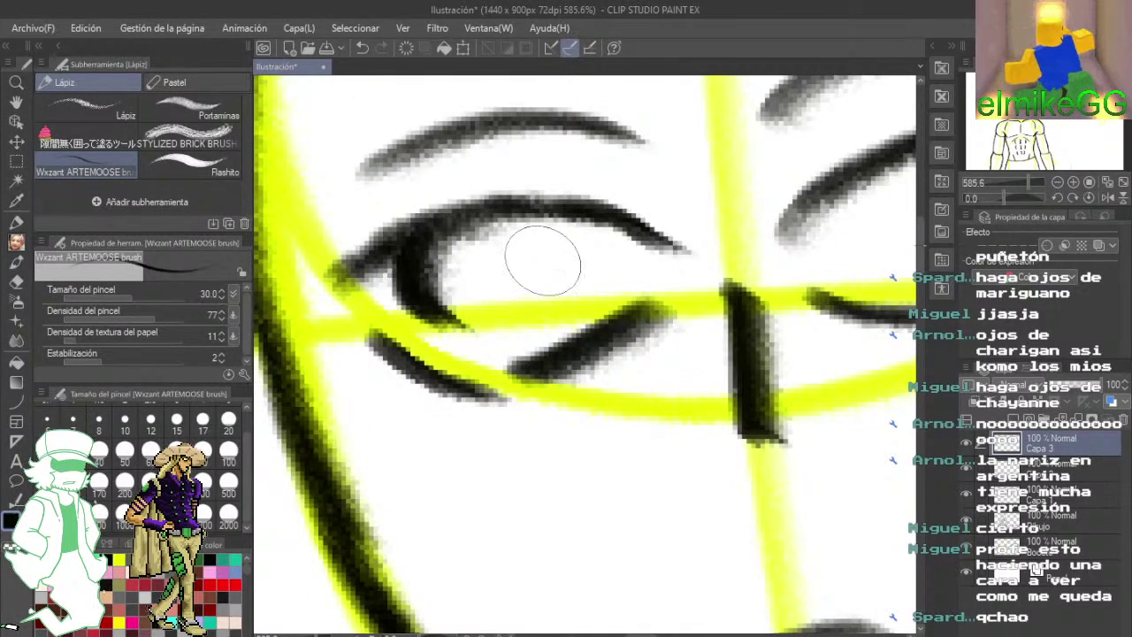
pyautogui.moveTo(533, 219)
pyautogui.mouseDown()
pyautogui.moveTo(555, 282)
pyautogui.moveTo(482, 336)
pyautogui.mouseUp()
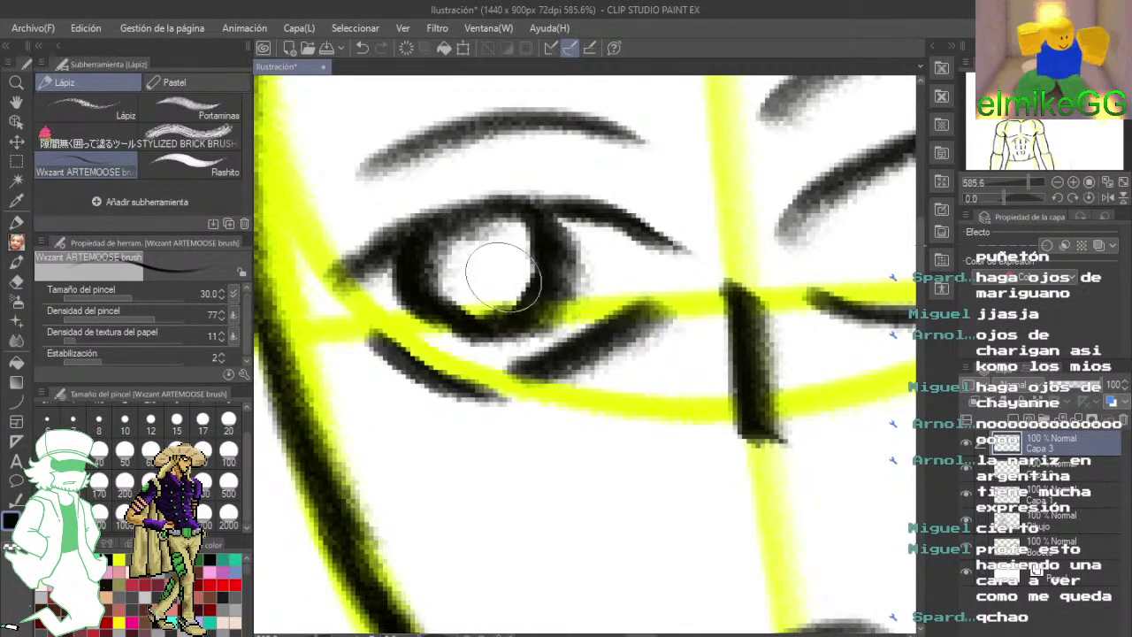
pyautogui.moveTo(685, 283)
pyautogui.mouseDown()
pyautogui.moveTo(487, 312)
pyautogui.moveTo(570, 370)
pyautogui.mouseUp()
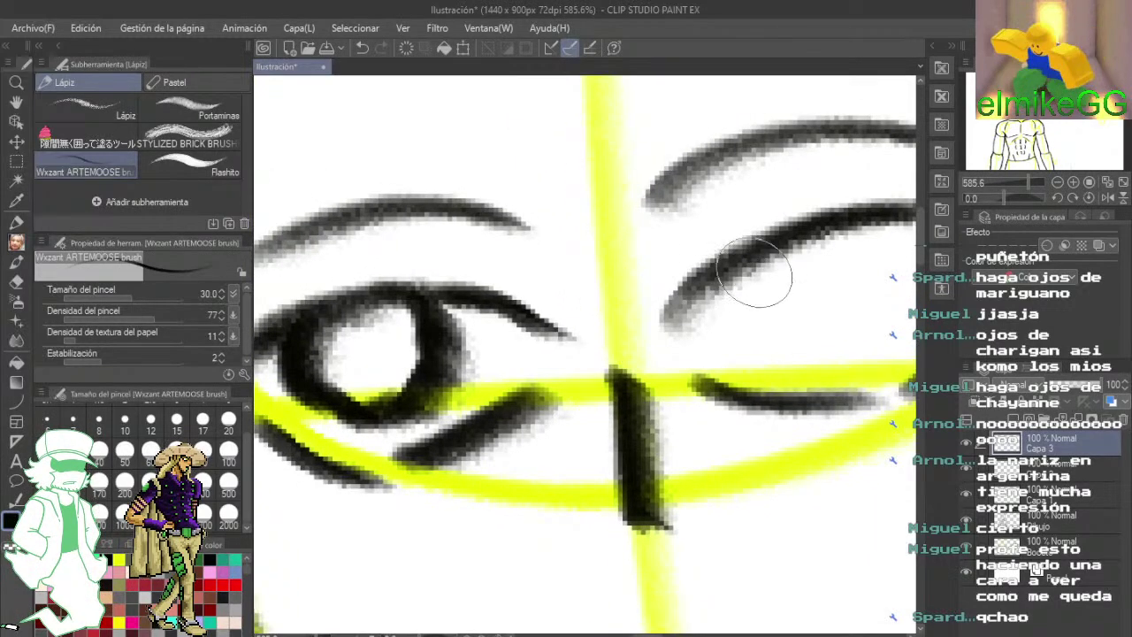
pyautogui.moveTo(751, 271)
pyautogui.mouseDown()
pyautogui.moveTo(763, 309)
pyautogui.moveTo(806, 329)
pyautogui.moveTo(874, 269)
pyautogui.moveTo(878, 315)
pyautogui.moveTo(860, 345)
pyautogui.moveTo(778, 329)
pyautogui.mouseUp()
pyautogui.scroll(-4, 796, 283)
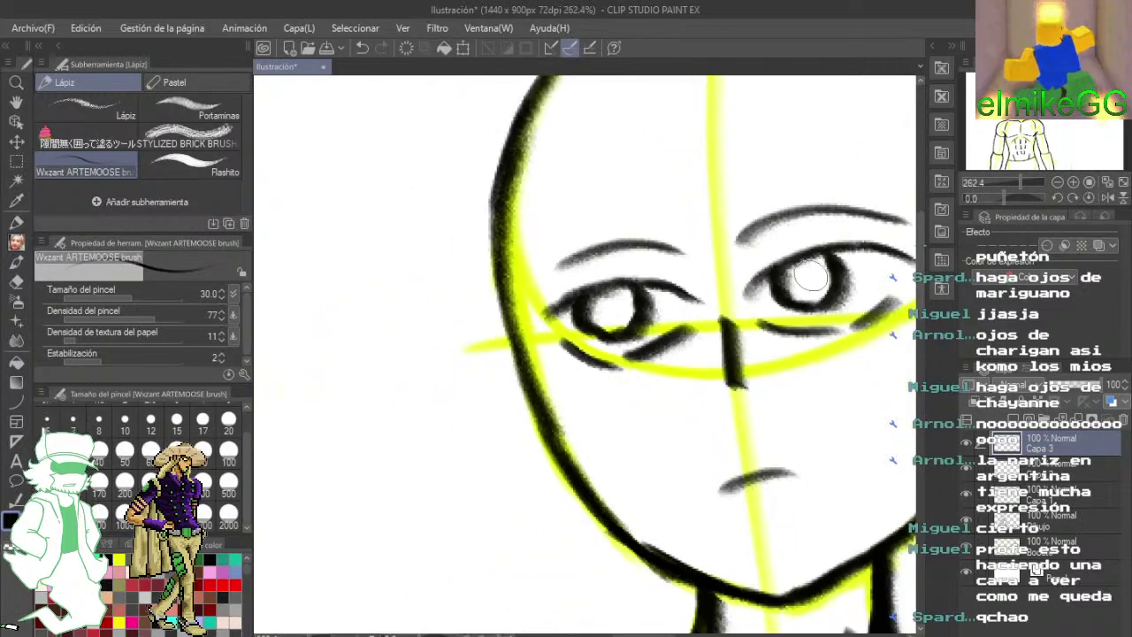
pyautogui.scroll(-3, 847, 357)
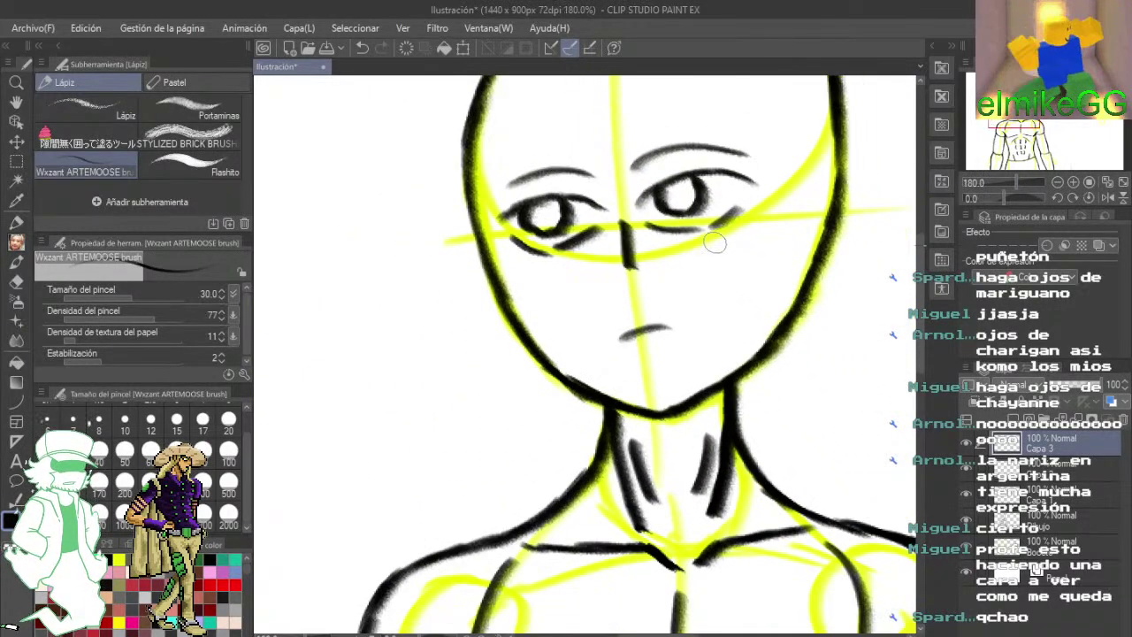
# - Thicken and darken both eyebrow lines, extending the outer end of the one on the face's left side as viewed
pyautogui.scroll(5, 712, 268)
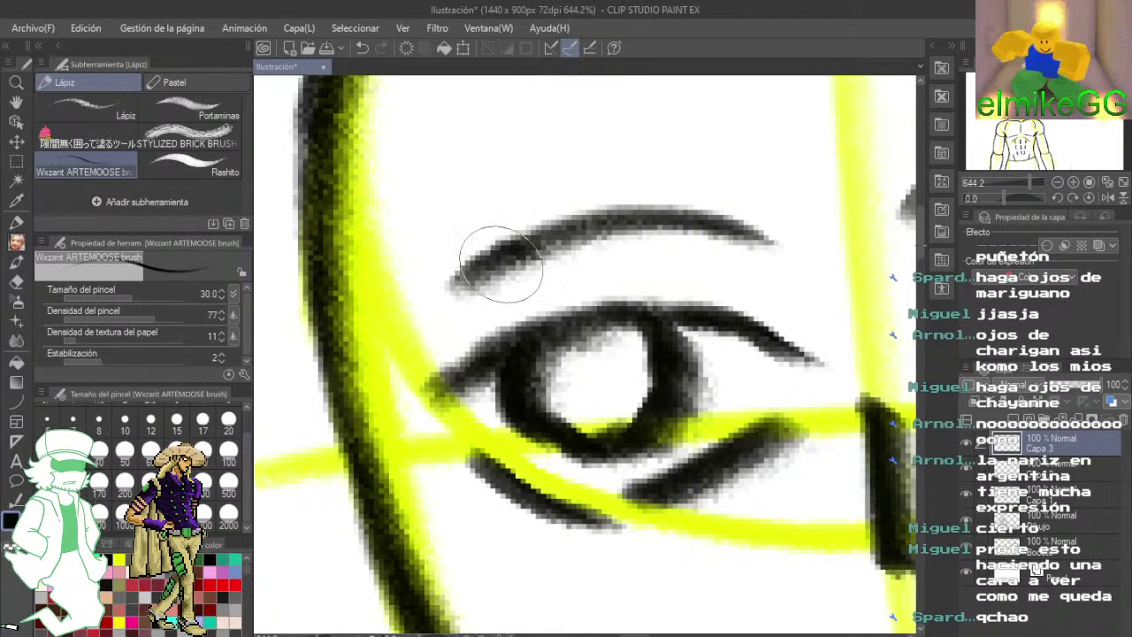
pyautogui.moveTo(501, 263); pyautogui.dragTo(435, 309)
pyautogui.moveTo(543, 242)
pyautogui.mouseDown()
pyautogui.moveTo(623, 230)
pyautogui.moveTo(723, 251)
pyautogui.moveTo(668, 223)
pyautogui.moveTo(723, 236)
pyautogui.mouseUp()
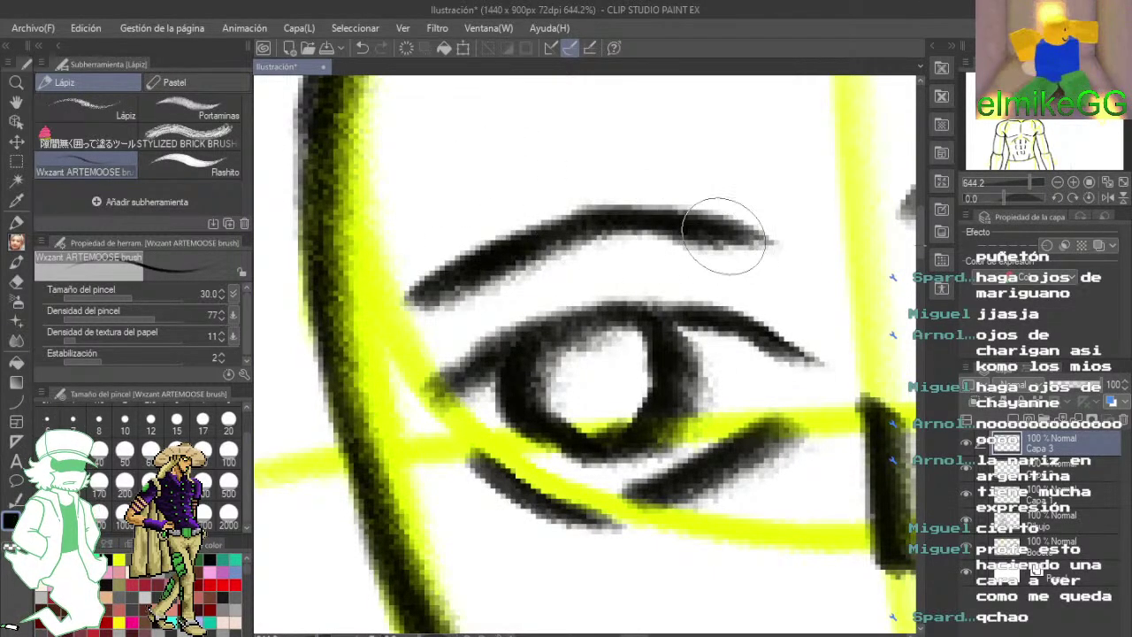
pyautogui.moveTo(712, 313); pyautogui.dragTo(371, 372)
pyautogui.moveTo(722, 262)
pyautogui.mouseDown()
pyautogui.moveTo(491, 329)
pyautogui.moveTo(450, 309)
pyautogui.moveTo(593, 260)
pyautogui.moveTo(718, 263)
pyautogui.moveTo(733, 253)
pyautogui.mouseUp()
pyautogui.scroll(-6, 733, 253)
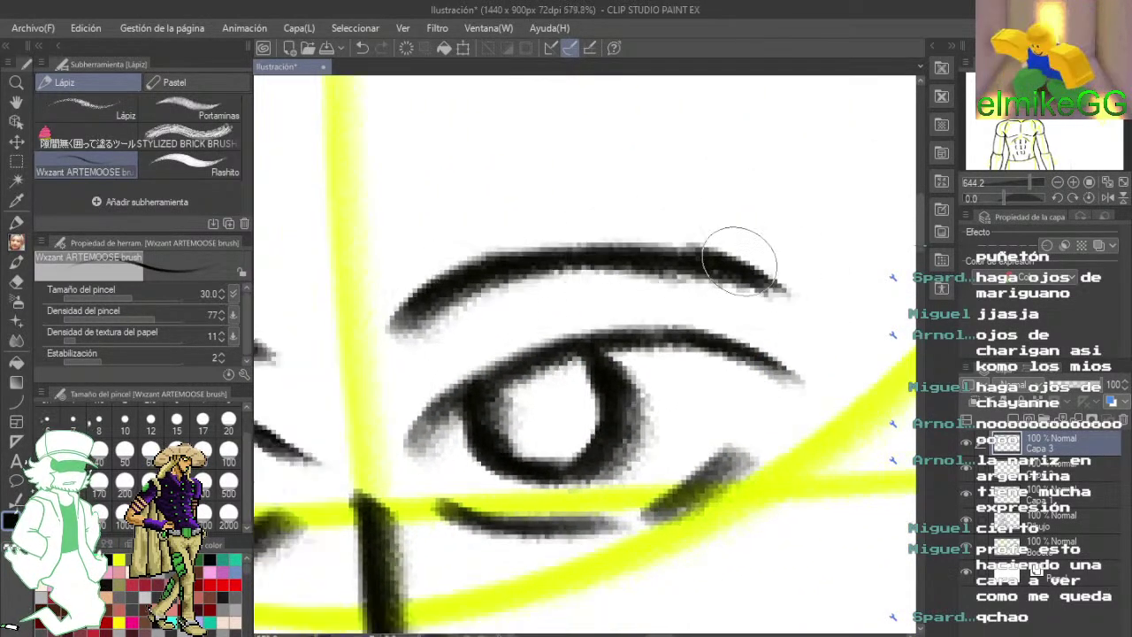
pyautogui.moveTo(662, 372); pyautogui.dragTo(501, 315)
pyautogui.scroll(1, 457, 265)
pyautogui.scroll(-3, 457, 264)
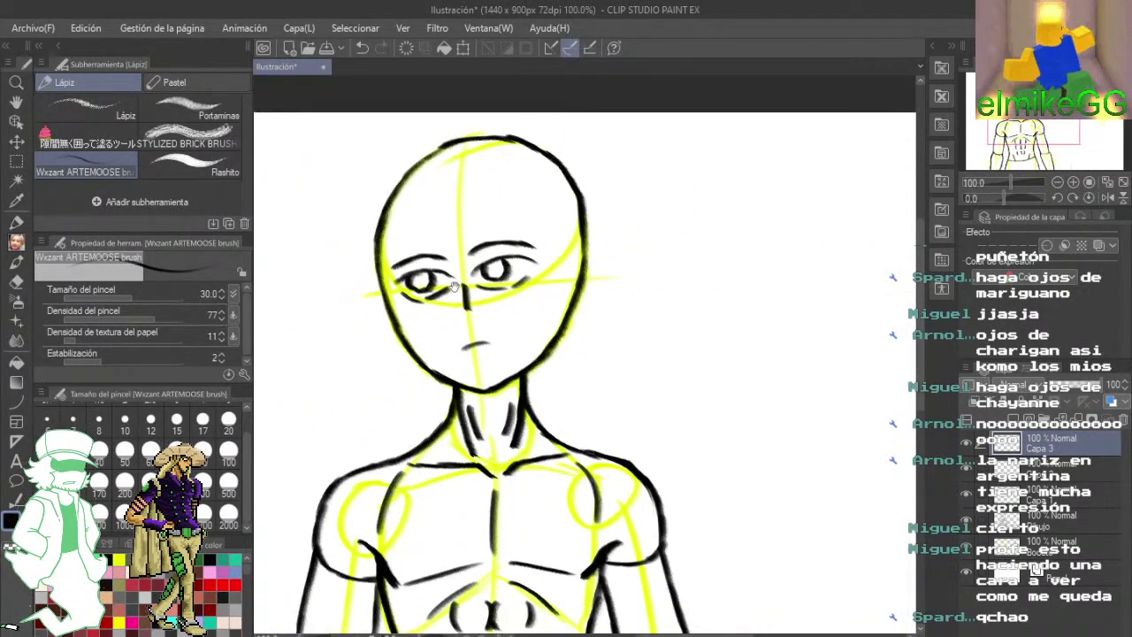
# - Try a thin crease line between the upper eyelid and eyebrow of each eye, and undo both lines
pyautogui.scroll(4, 617, 259)
pyautogui.scroll(3, 616, 259)
pyautogui.scroll(-4, 623, 252)
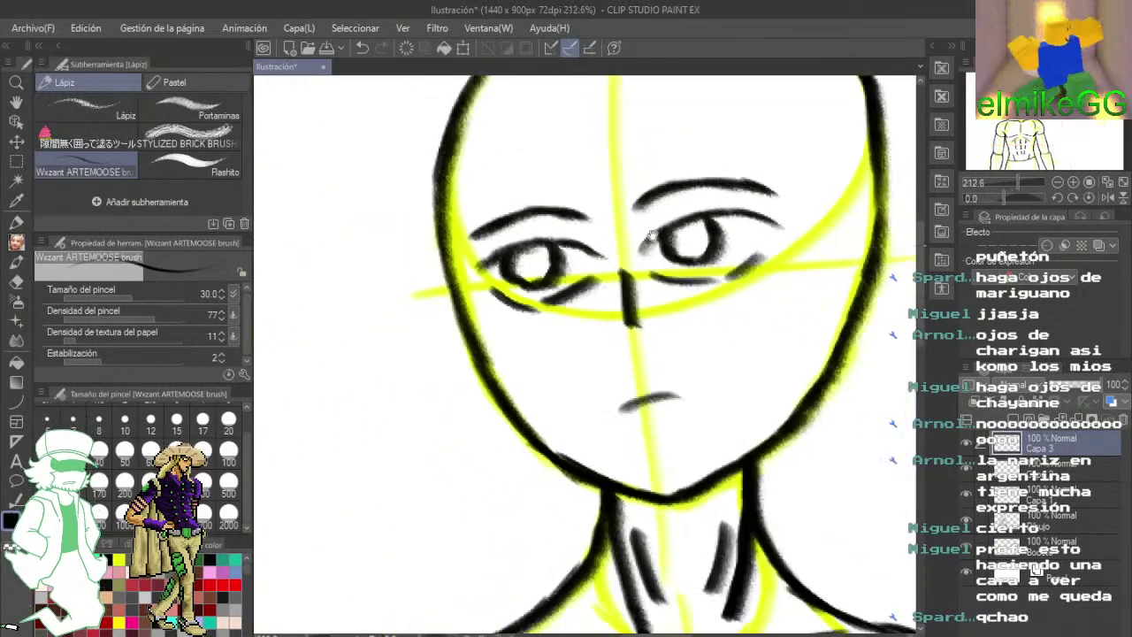
pyautogui.scroll(6, 570, 314)
pyautogui.moveTo(770, 216); pyautogui.dragTo(645, 258)
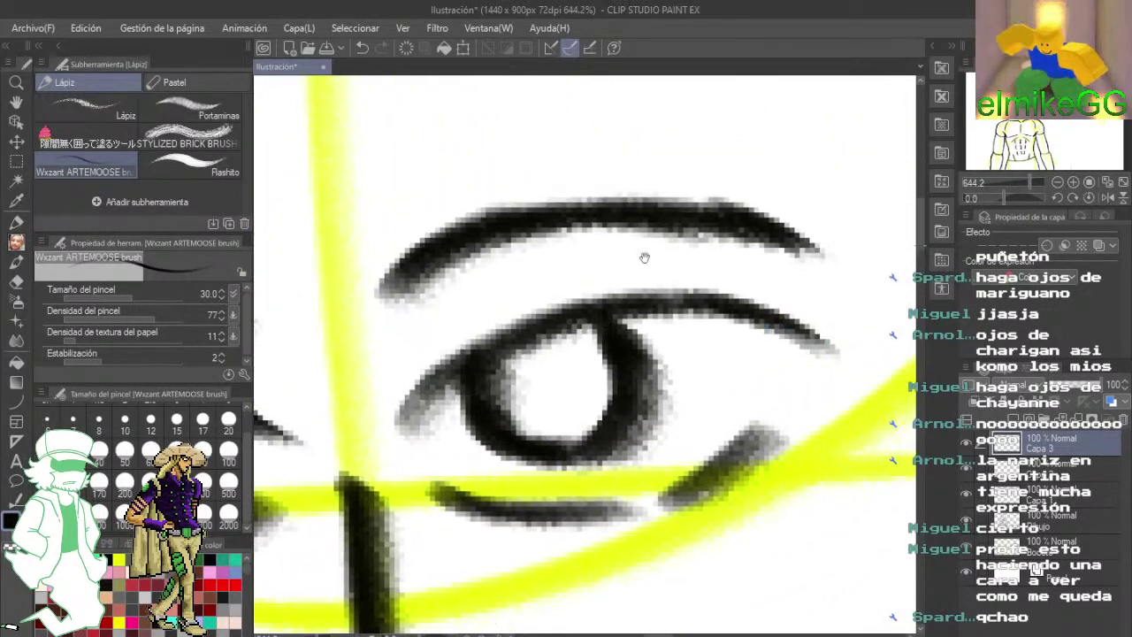
pyautogui.moveTo(428, 349); pyautogui.dragTo(697, 273)
pyautogui.moveTo(337, 302)
pyautogui.mouseDown()
pyautogui.moveTo(644, 286)
pyautogui.moveTo(713, 267)
pyautogui.mouseUp()
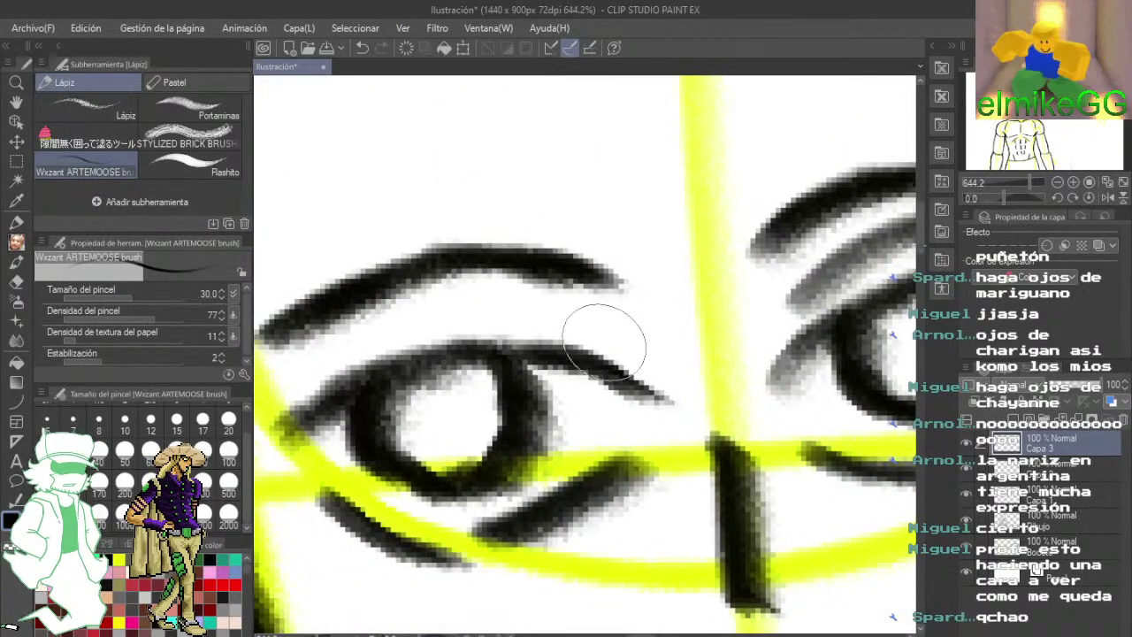
pyautogui.moveTo(607, 338); pyautogui.dragTo(396, 339)
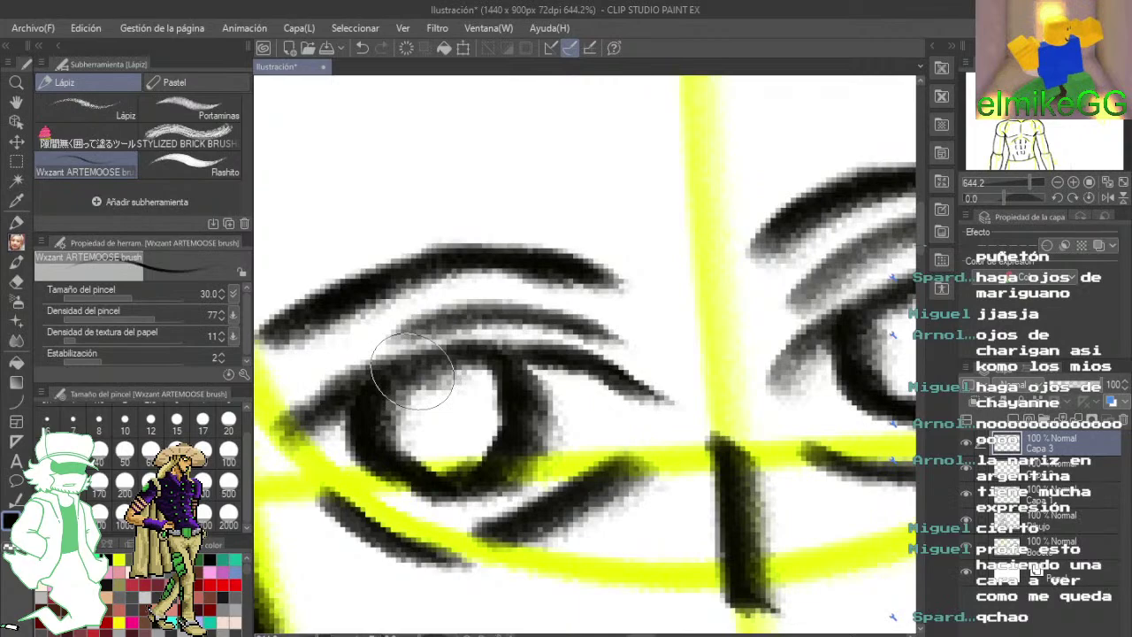
pyautogui.click(363, 47)
pyautogui.scroll(-4, 496, 323)
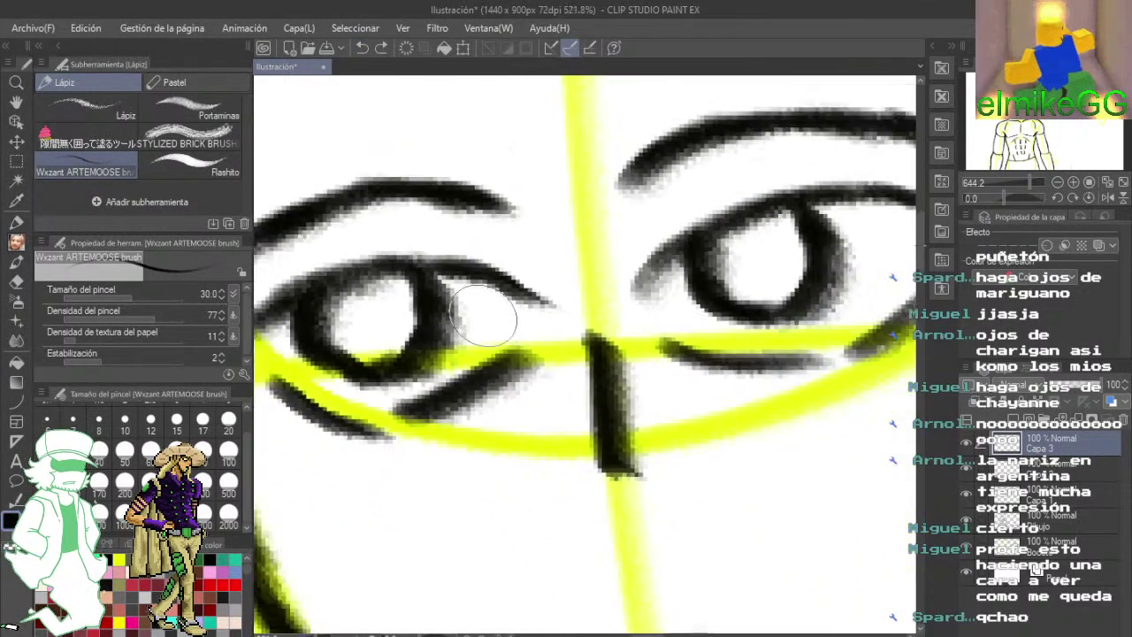
pyautogui.scroll(-2, 493, 327)
pyautogui.scroll(-2, 536, 334)
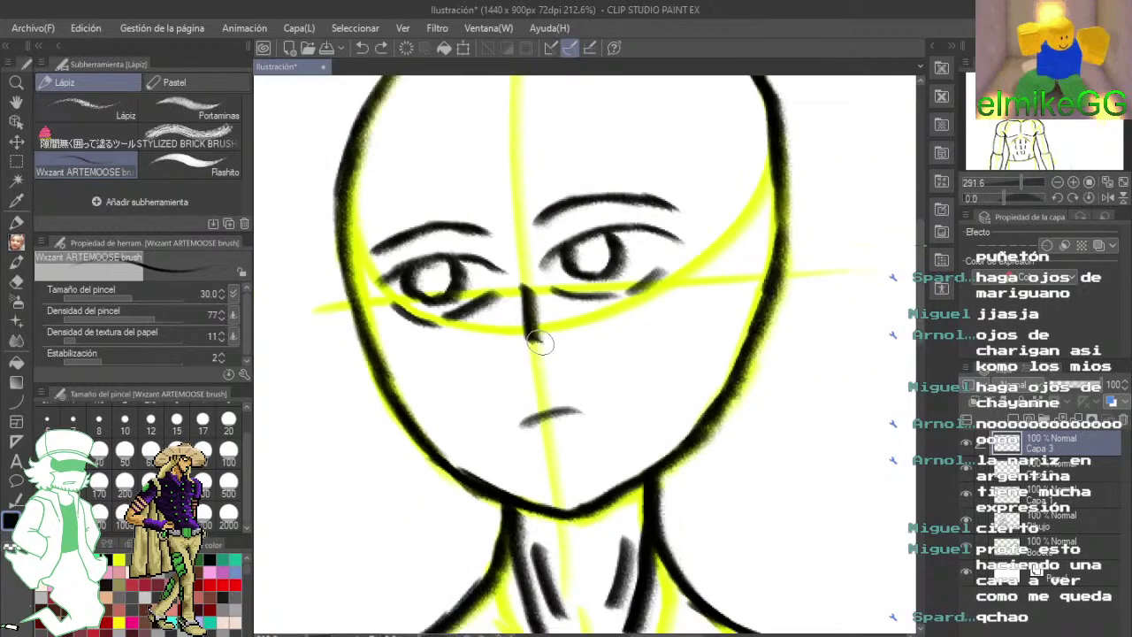
# - Thicken the lower edge of the iris in the eye on the face's left side as viewed
pyautogui.moveTo(541, 345); pyautogui.dragTo(621, 355)
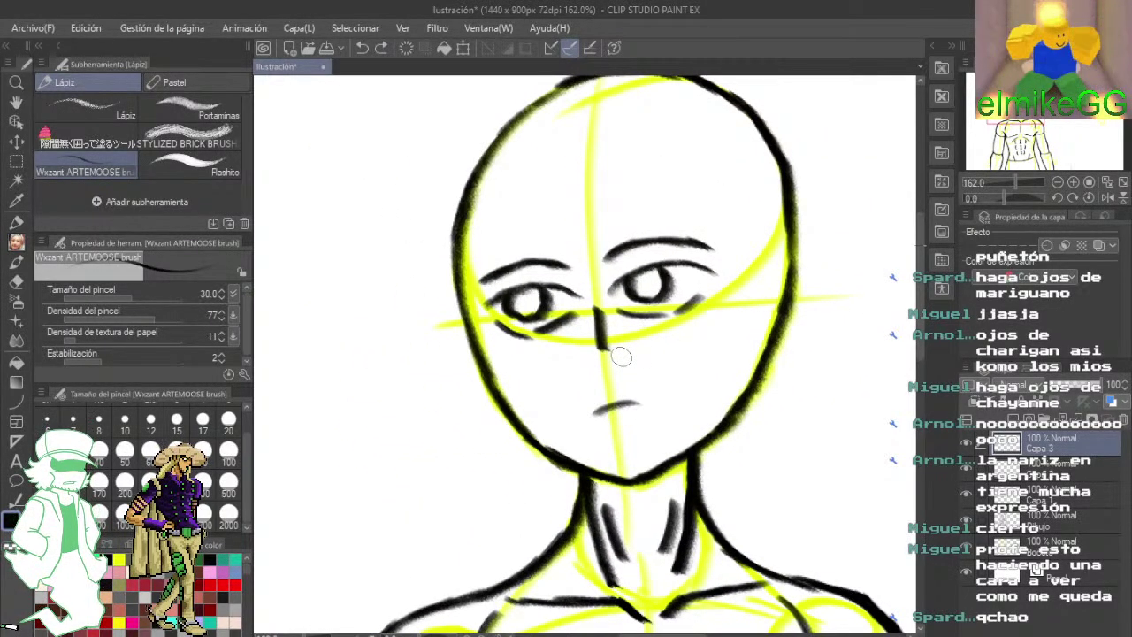
pyautogui.scroll(10, 530, 301)
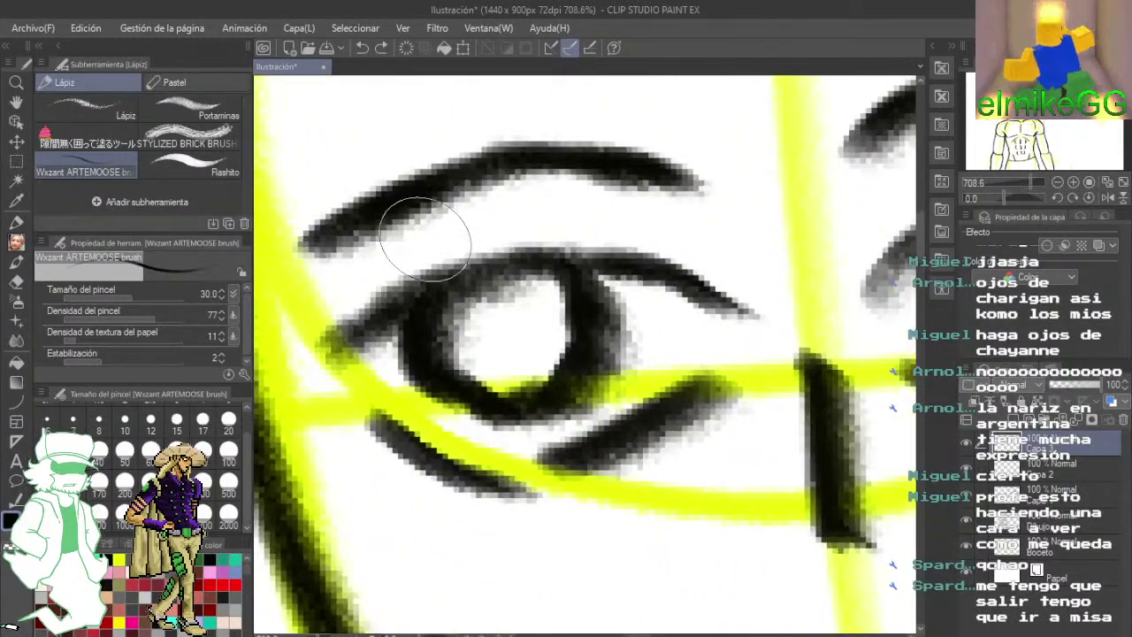
pyautogui.moveTo(475, 412)
pyautogui.mouseDown()
pyautogui.moveTo(480, 393)
pyautogui.moveTo(519, 380)
pyautogui.moveTo(602, 292)
pyautogui.moveTo(611, 333)
pyautogui.moveTo(584, 358)
pyautogui.moveTo(498, 367)
pyautogui.moveTo(513, 374)
pyautogui.moveTo(587, 357)
pyautogui.mouseUp()
pyautogui.scroll(-6, 587, 357)
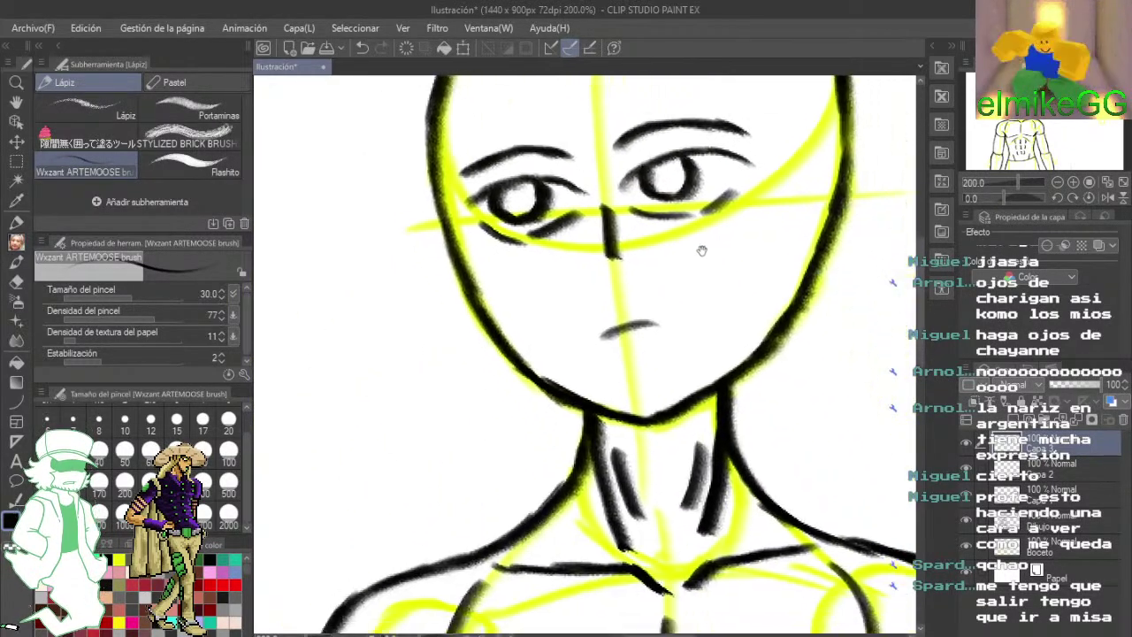
# - Try pointed, V-shaped guide strokes on both sides of the upper head, and undo them all
pyautogui.scroll(-5, 700, 248)
pyautogui.moveTo(778, 323); pyautogui.dragTo(749, 526)
pyautogui.scroll(3, 626, 391)
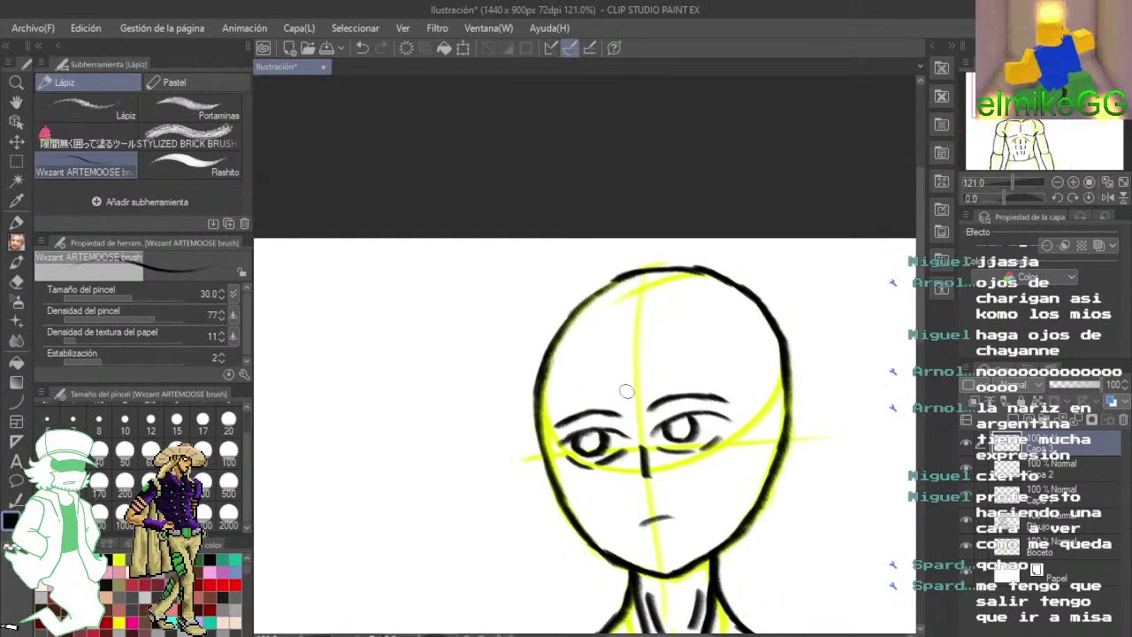
pyautogui.moveTo(460, 264); pyautogui.dragTo(541, 346)
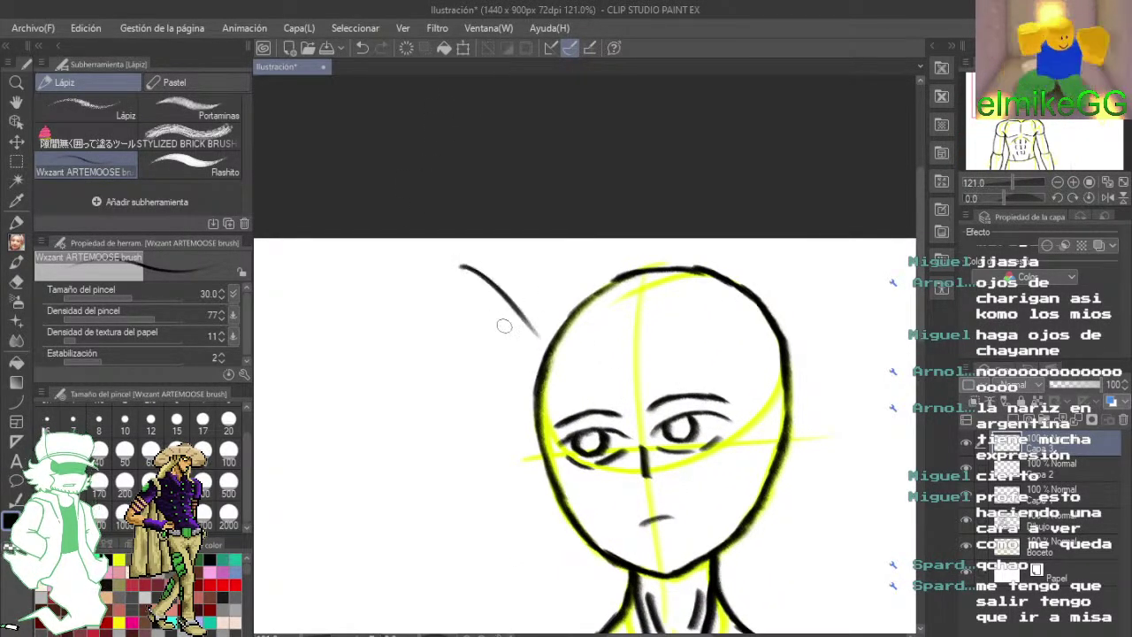
pyautogui.moveTo(484, 316); pyautogui.dragTo(541, 350)
pyautogui.moveTo(782, 323); pyautogui.dragTo(657, 337)
pyautogui.moveTo(756, 268); pyautogui.dragTo(687, 295)
pyautogui.moveTo(678, 283)
pyautogui.mouseDown()
pyautogui.moveTo(653, 334)
pyautogui.moveTo(664, 340)
pyautogui.mouseUp()
pyautogui.moveTo(699, 371); pyautogui.dragTo(768, 311)
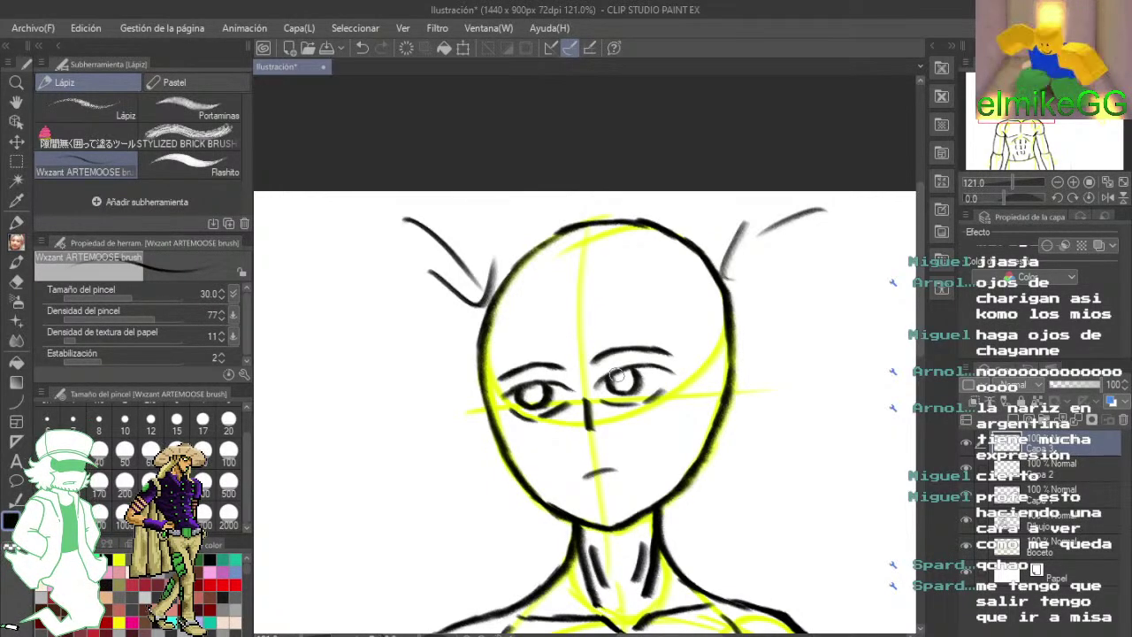
pyautogui.click(366, 44)
pyautogui.click(366, 44)
pyautogui.click(366, 44)
pyautogui.click(368, 42)
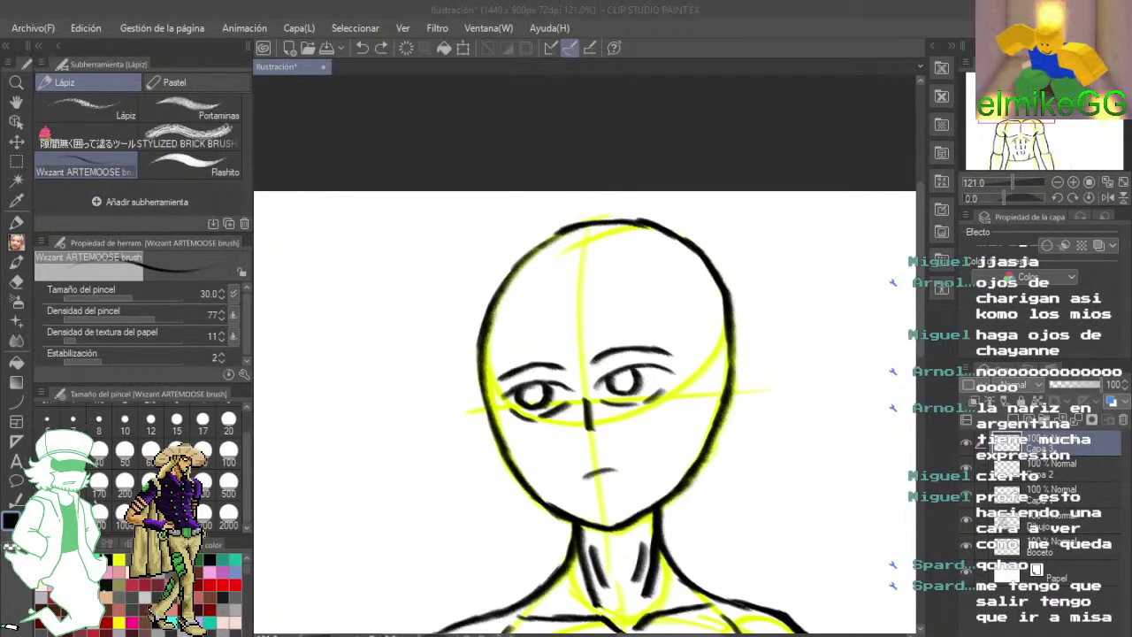
pyautogui.hotkey('alt', 'Tab')
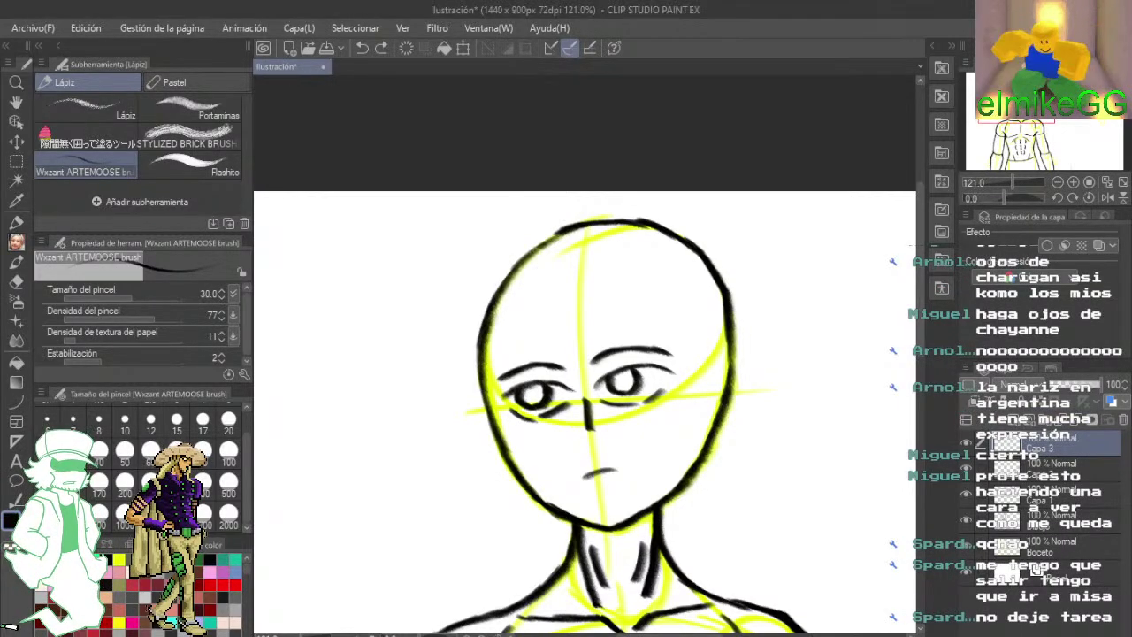
# - Merge the layers Capa 3, Capa 2 and Capa 1 down into the Dibujo layer
pyautogui.scroll(2, 623, 335)
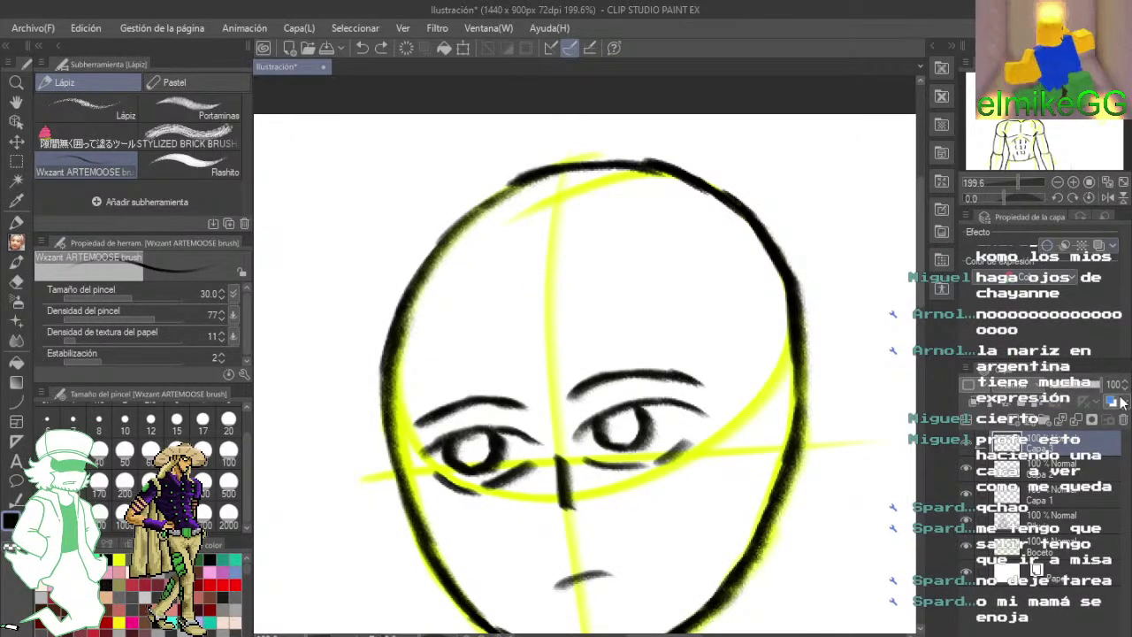
pyautogui.click(1065, 520)
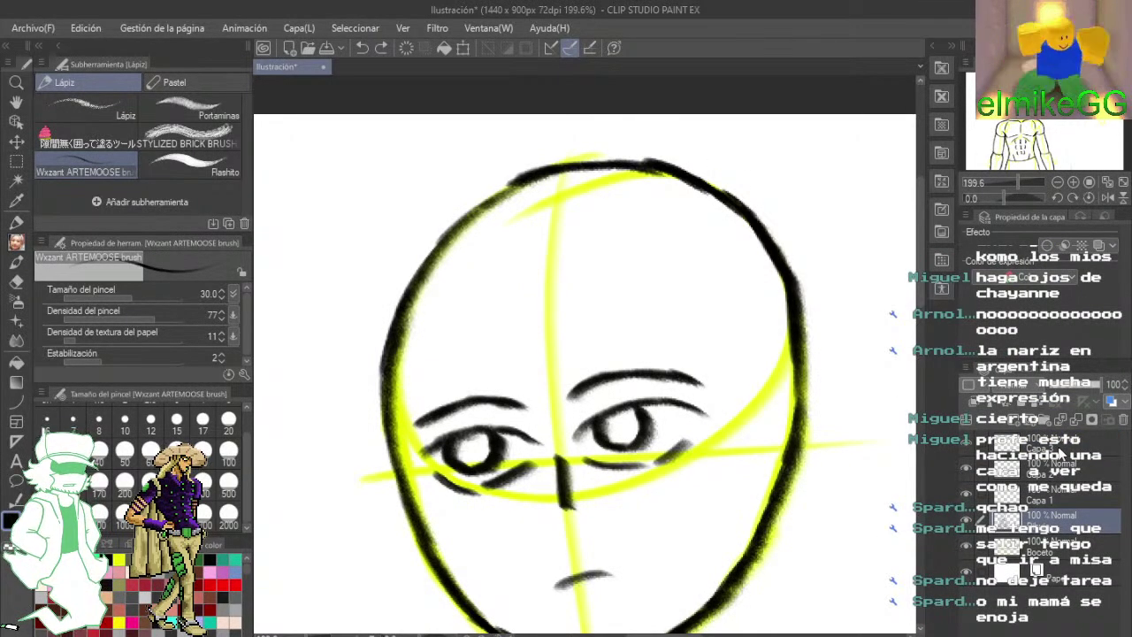
pyautogui.click(1060, 450)
pyautogui.hotkey('ctrl', 'e')
pyautogui.hotkey('ctrl', 'e')
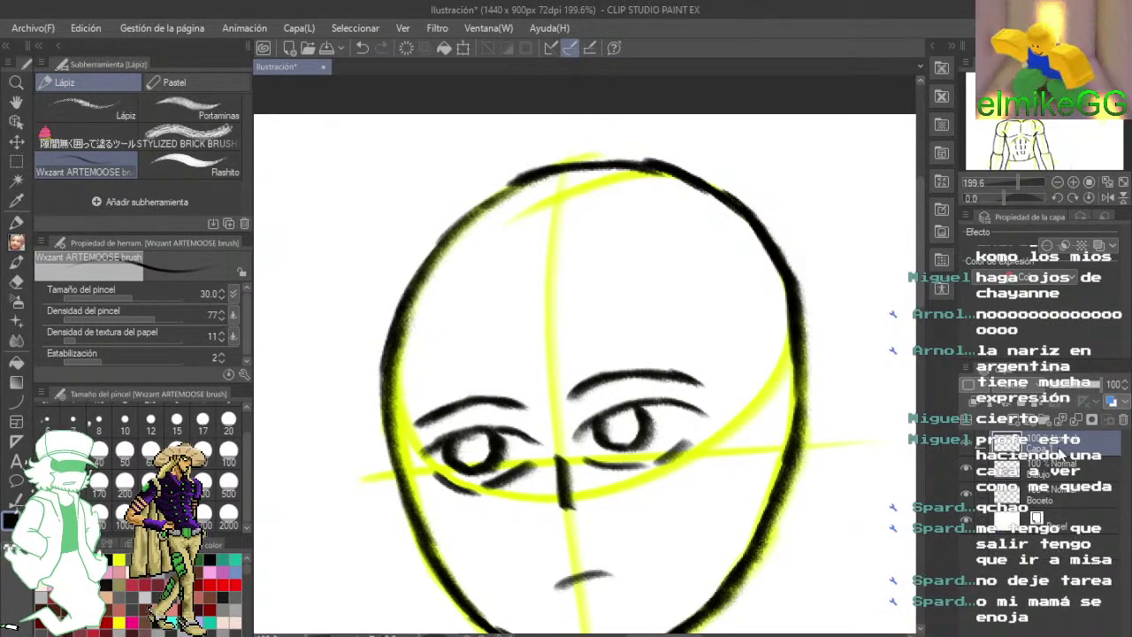
pyautogui.click(968, 464)
pyautogui.click(968, 465)
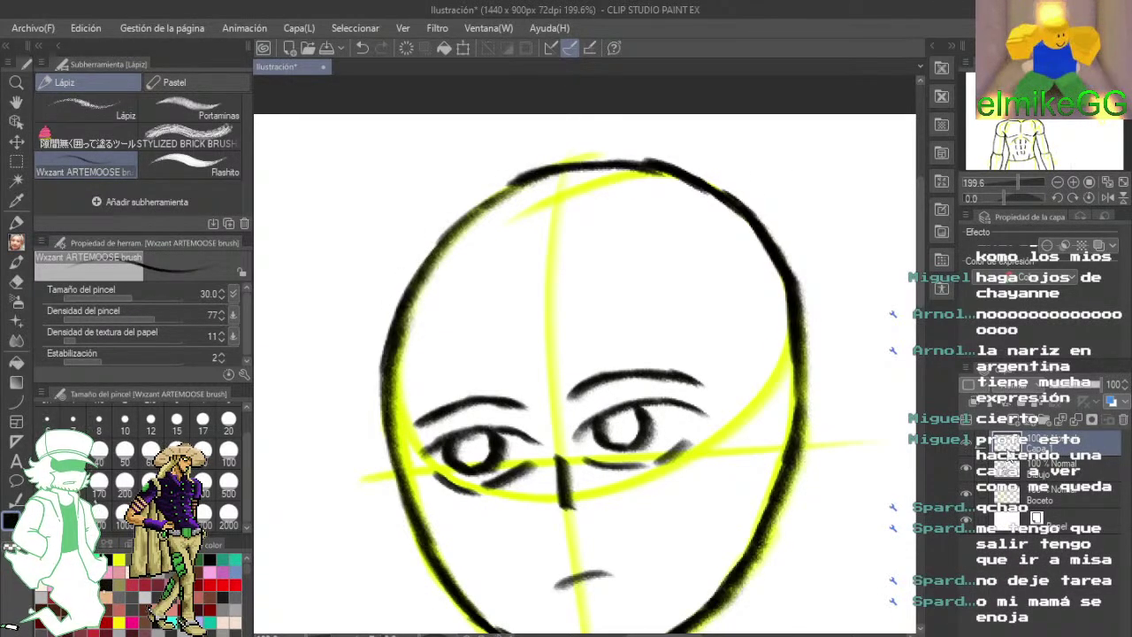
pyautogui.hotkey('ctrl', 'e')
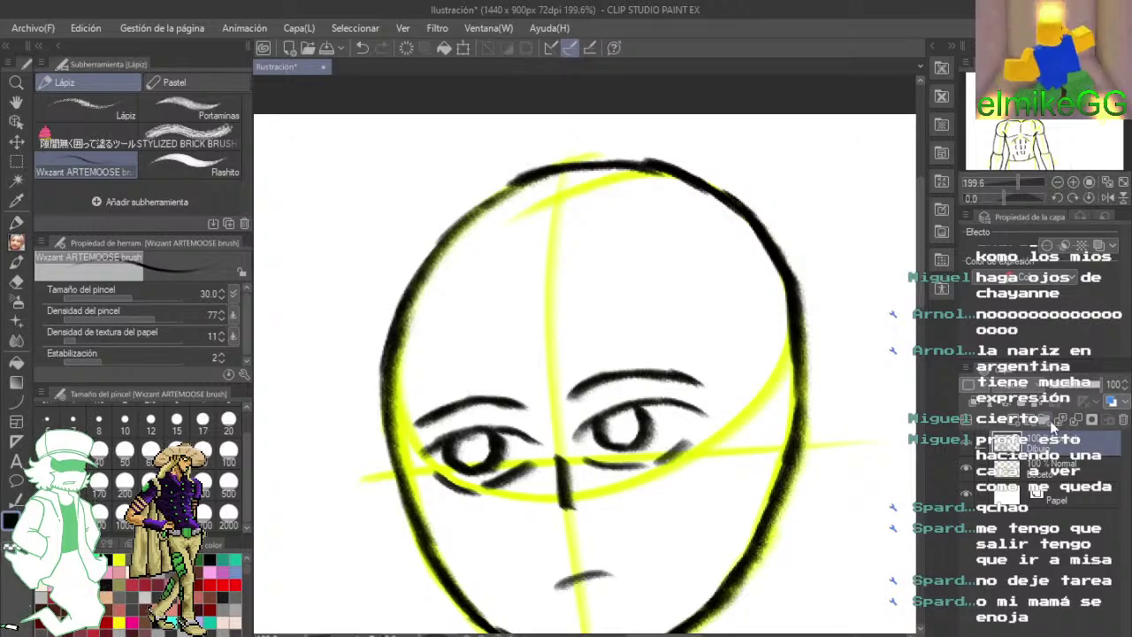
# - Add a new empty layer above the Dibujo layer
pyautogui.click(1017, 422)
pyautogui.scroll(-3, 643, 399)
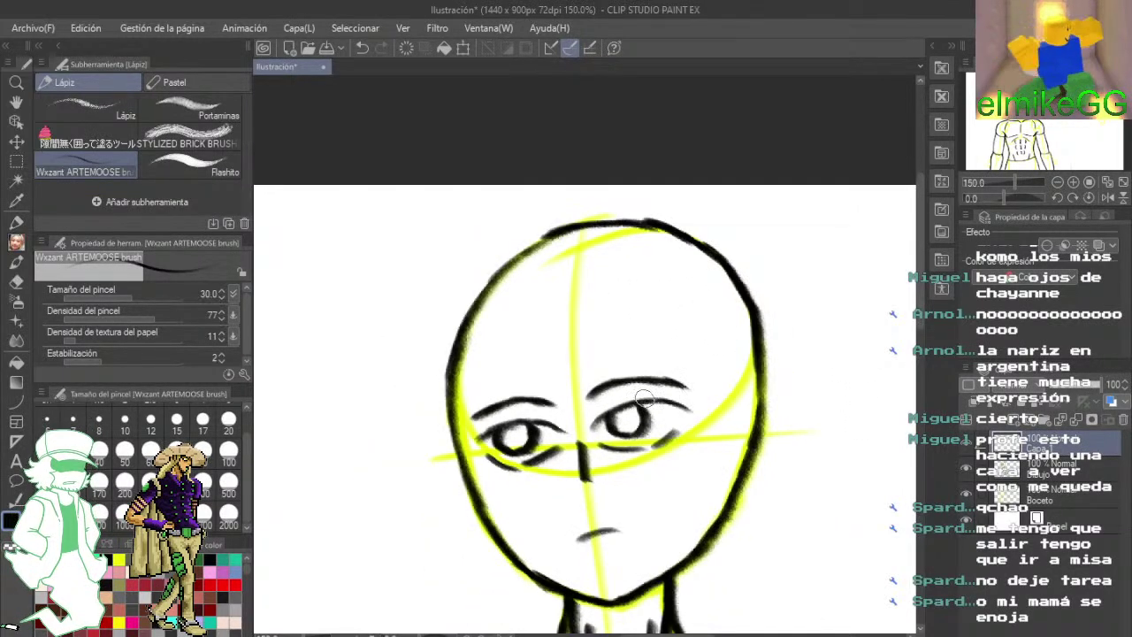
pyautogui.scroll(-4, 721, 451)
pyautogui.moveTo(770, 493); pyautogui.dragTo(773, 457)
pyautogui.scroll(4, 534, 216)
pyautogui.scroll(4, 669, 397)
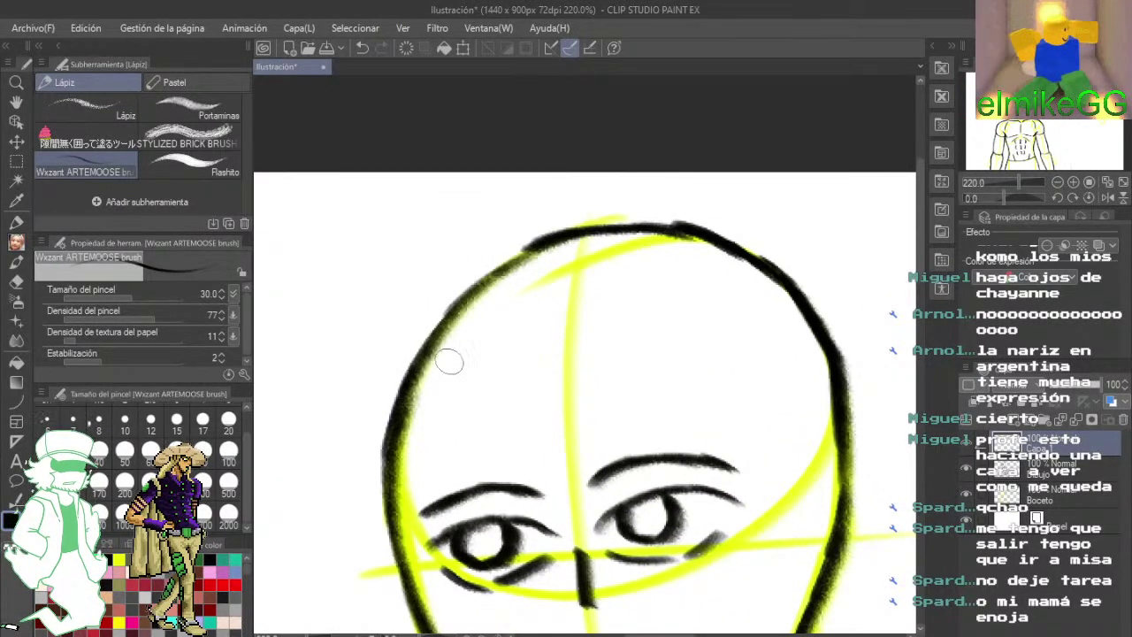
# - Try small ovals and an elongated lock-shaped outline on the left side of the upper head, and undo them all
pyautogui.moveTo(449, 361); pyautogui.dragTo(453, 366)
pyautogui.moveTo(527, 281)
pyautogui.mouseDown()
pyautogui.moveTo(501, 296)
pyautogui.moveTo(506, 311)
pyautogui.mouseUp()
pyautogui.moveTo(619, 384)
pyautogui.mouseDown()
pyautogui.moveTo(655, 241)
pyautogui.moveTo(619, 235)
pyautogui.moveTo(601, 218)
pyautogui.mouseUp()
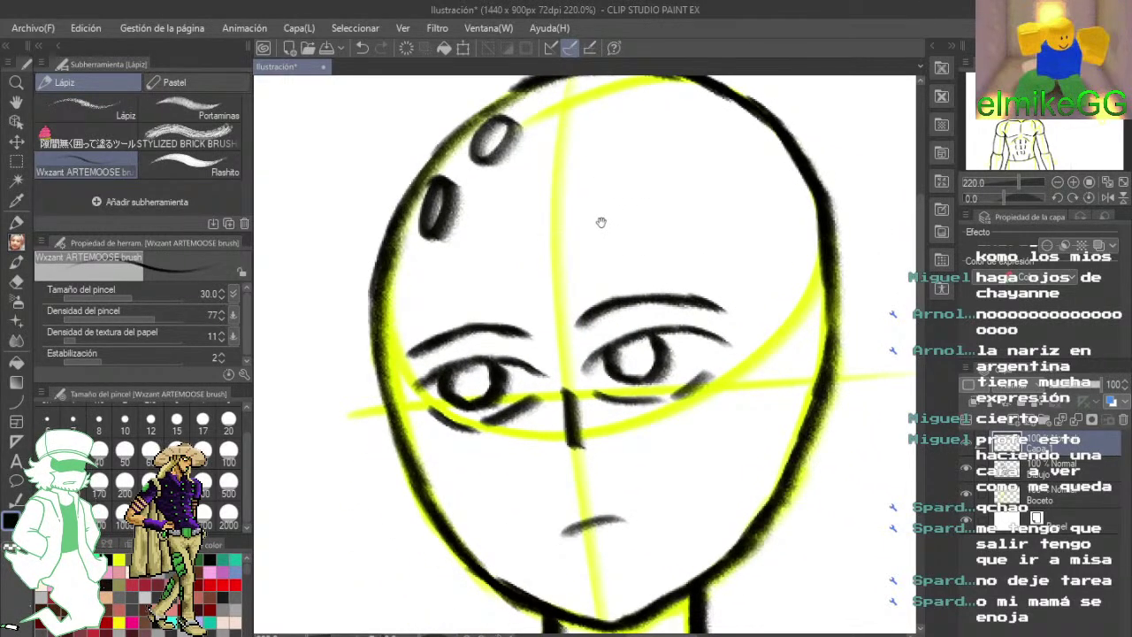
pyautogui.doubleClick(364, 47)
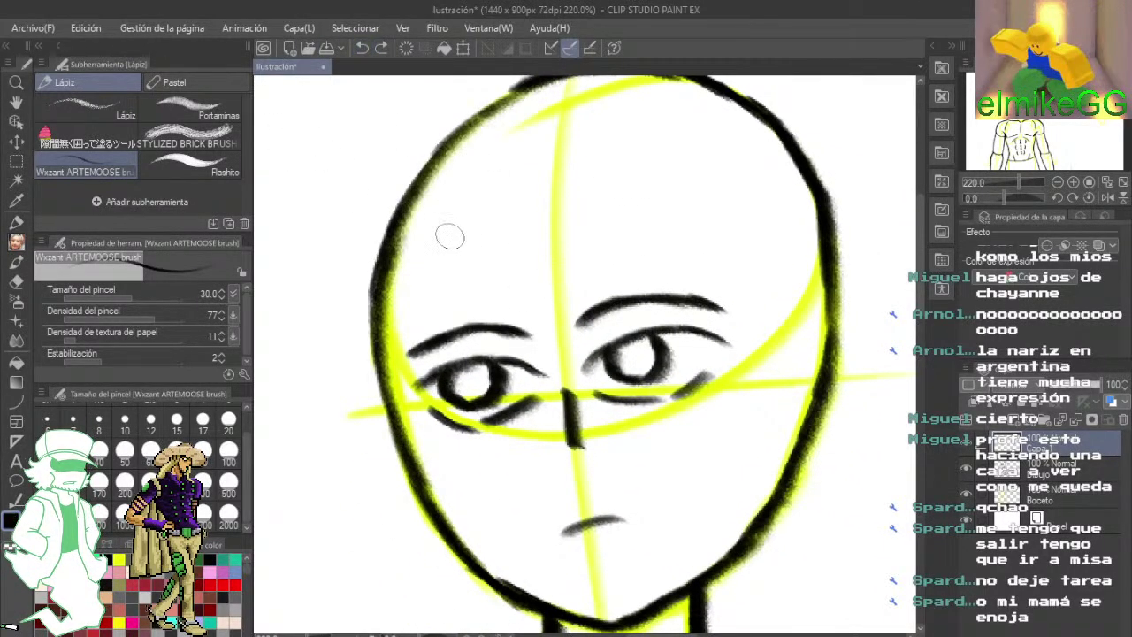
pyautogui.moveTo(471, 187)
pyautogui.mouseDown()
pyautogui.moveTo(404, 278)
pyautogui.moveTo(477, 184)
pyautogui.moveTo(541, 161)
pyautogui.mouseUp()
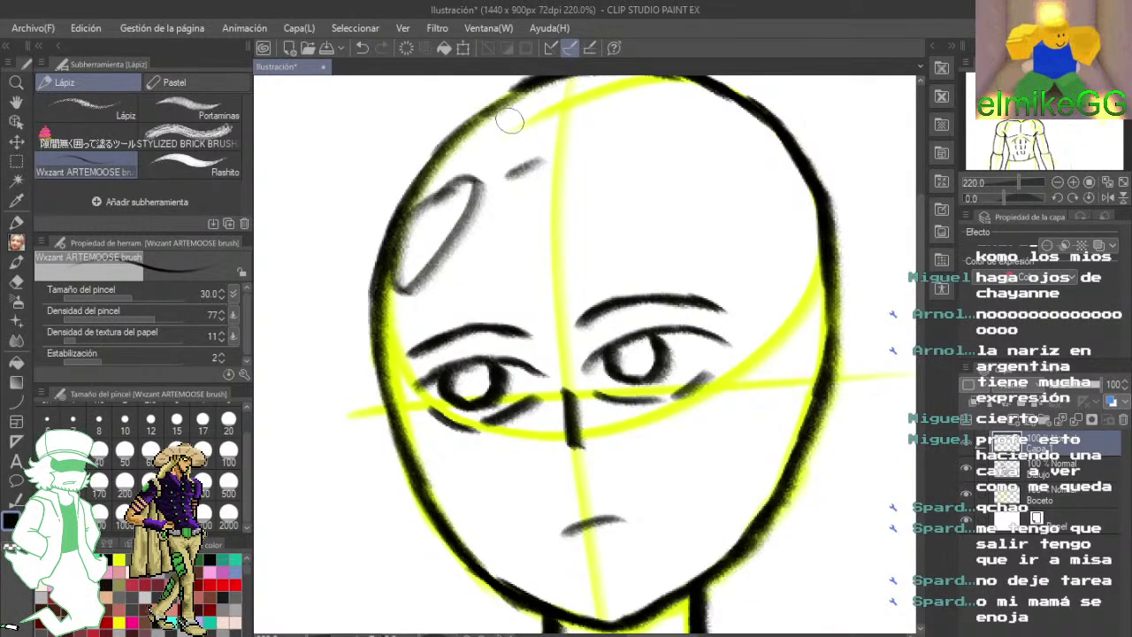
pyautogui.moveTo(522, 116)
pyautogui.mouseDown()
pyautogui.moveTo(510, 175)
pyautogui.moveTo(536, 165)
pyautogui.mouseUp()
pyautogui.moveTo(574, 204); pyautogui.dragTo(593, 241)
pyautogui.click(363, 46)
pyautogui.click(363, 47)
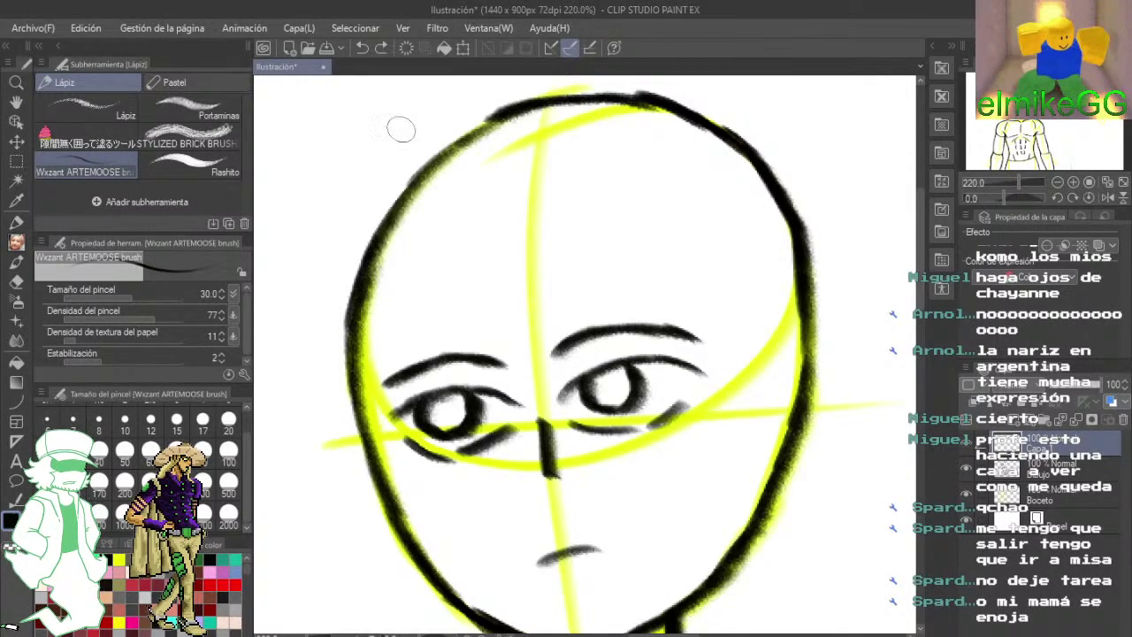
# - Paste the reference image of the blond spiky-haired anime character, scale it down and place it right of the figure's head
pyautogui.scroll(-5, 690, 253)
pyautogui.moveTo(689, 253); pyautogui.dragTo(401, 237)
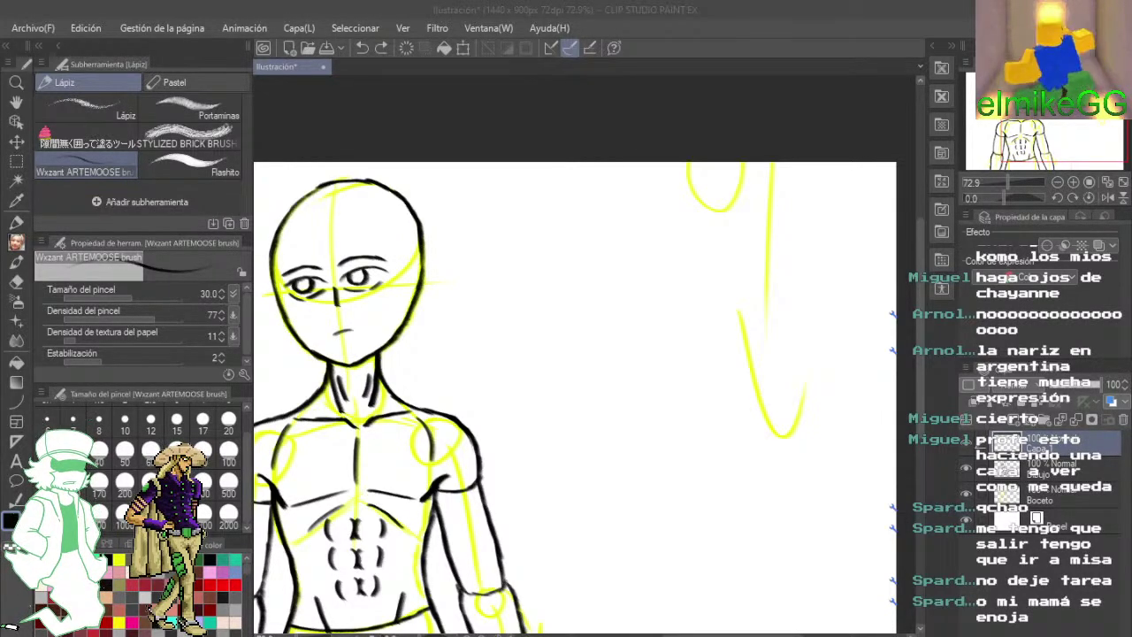
pyautogui.hotkey('ctrl', 'v')
pyautogui.hotkey('ctrl', '-')
pyautogui.hotkey('ctrl', '-')
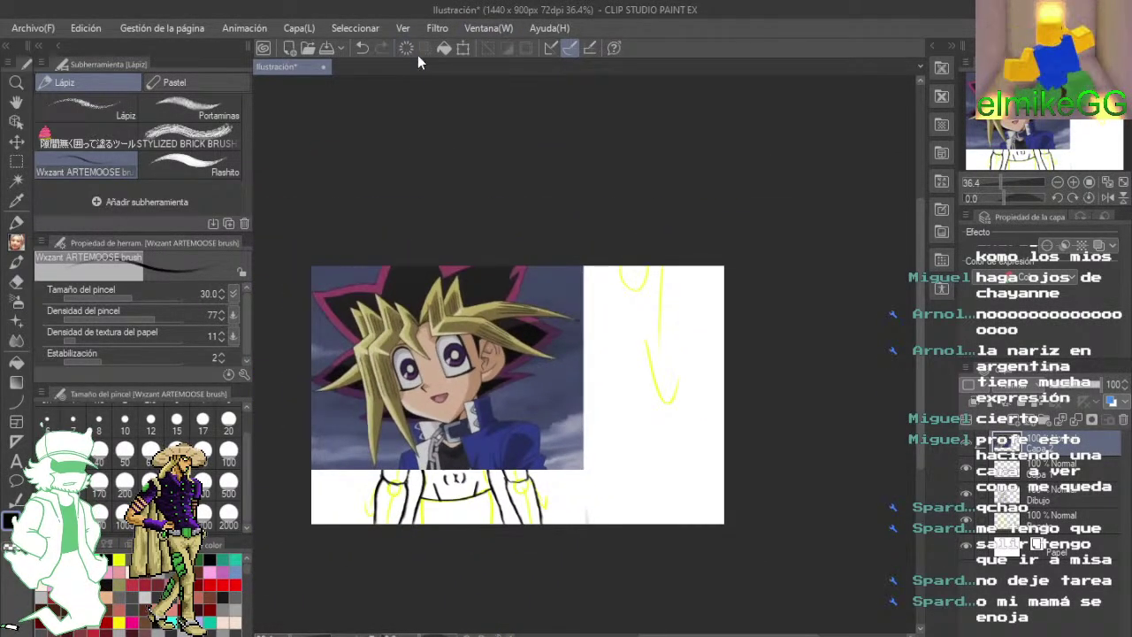
pyautogui.click(463, 48)
pyautogui.moveTo(309, 265); pyautogui.dragTo(532, 285)
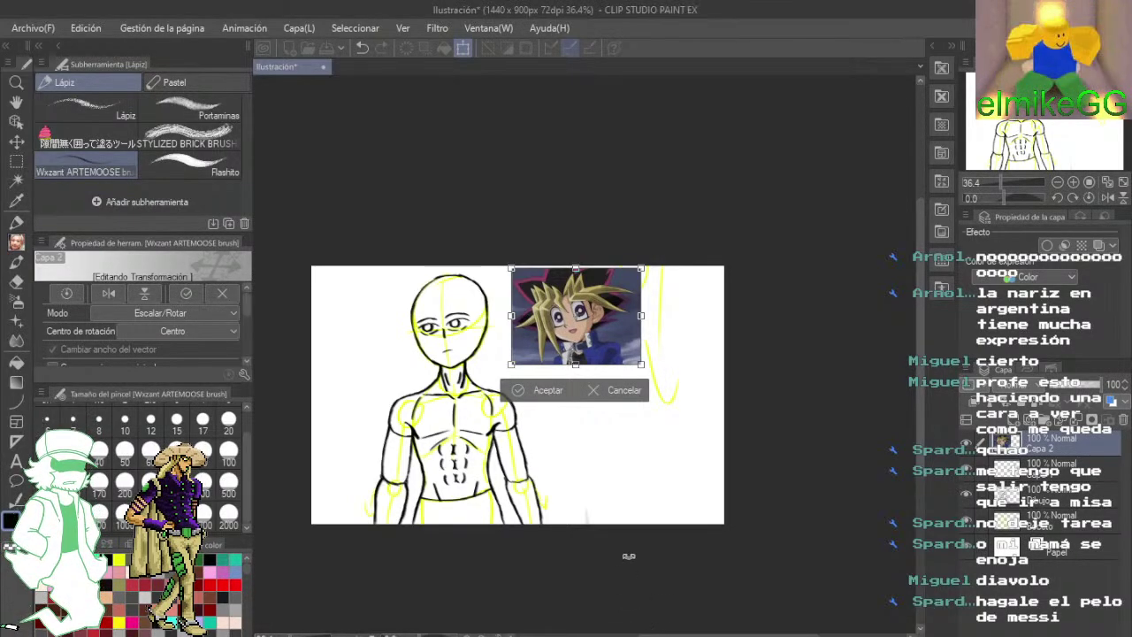
pyautogui.click(557, 392)
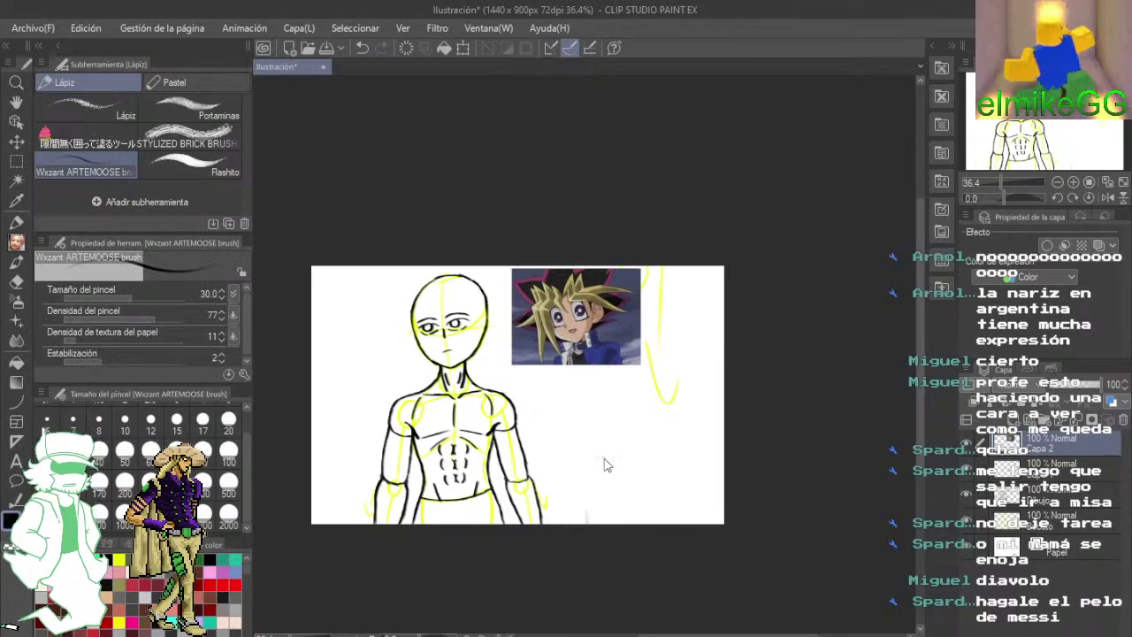
# - Paste the silver-haired character reference, enlarge it slightly and place it right of the blond character's image
pyautogui.hotkey('ctrl', 'v')
pyautogui.click(463, 47)
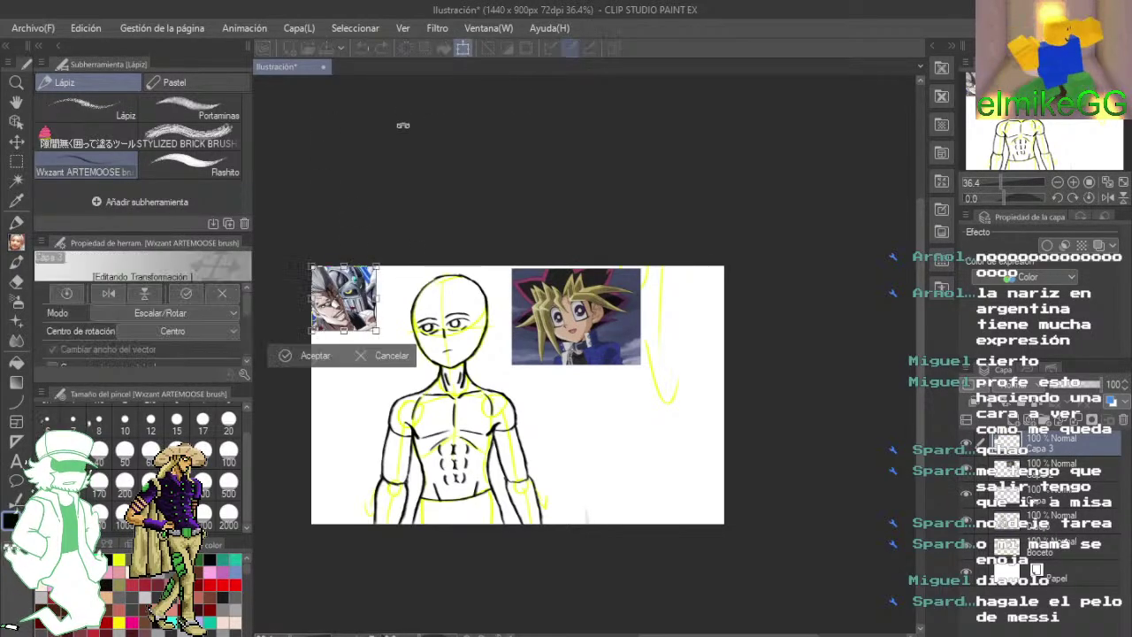
pyautogui.moveTo(368, 295); pyautogui.dragTo(729, 279)
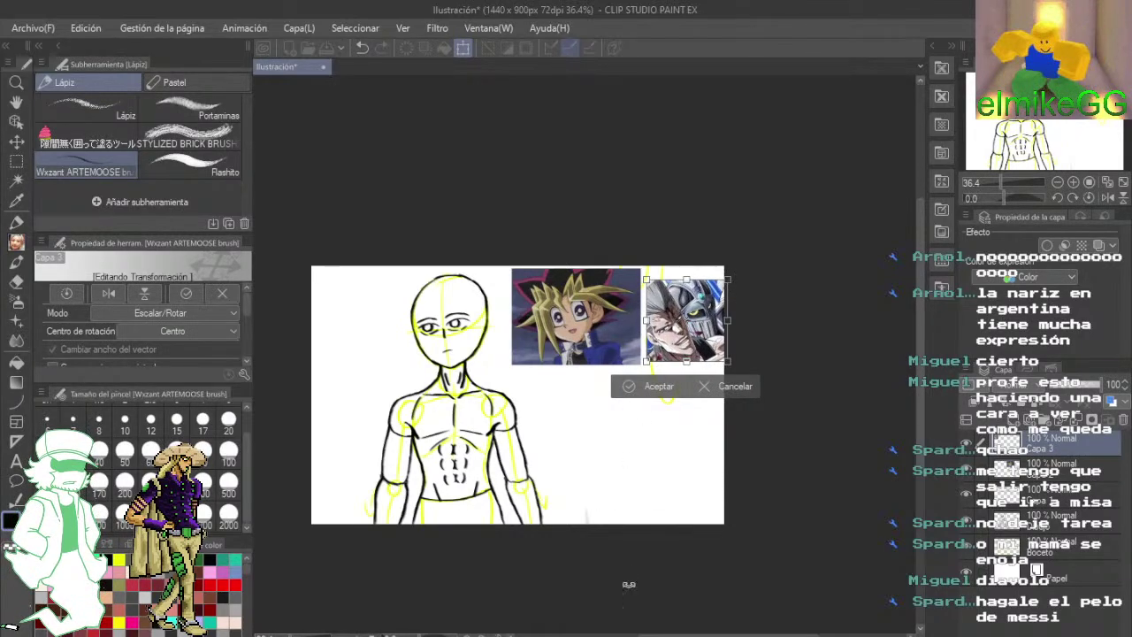
pyautogui.click(619, 634)
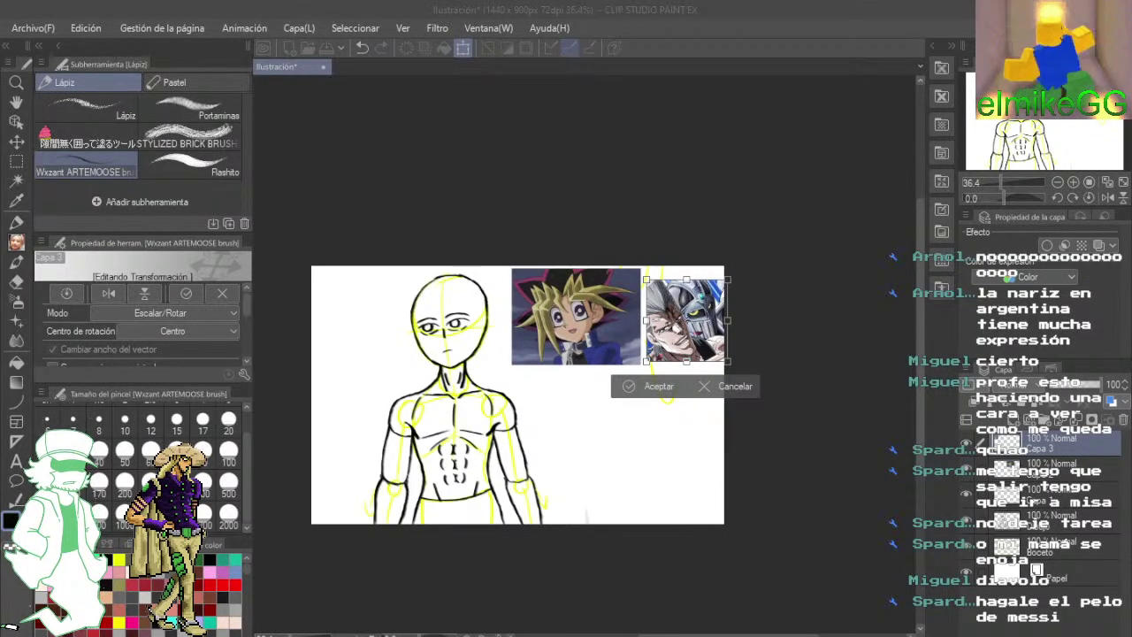
pyautogui.click(659, 389)
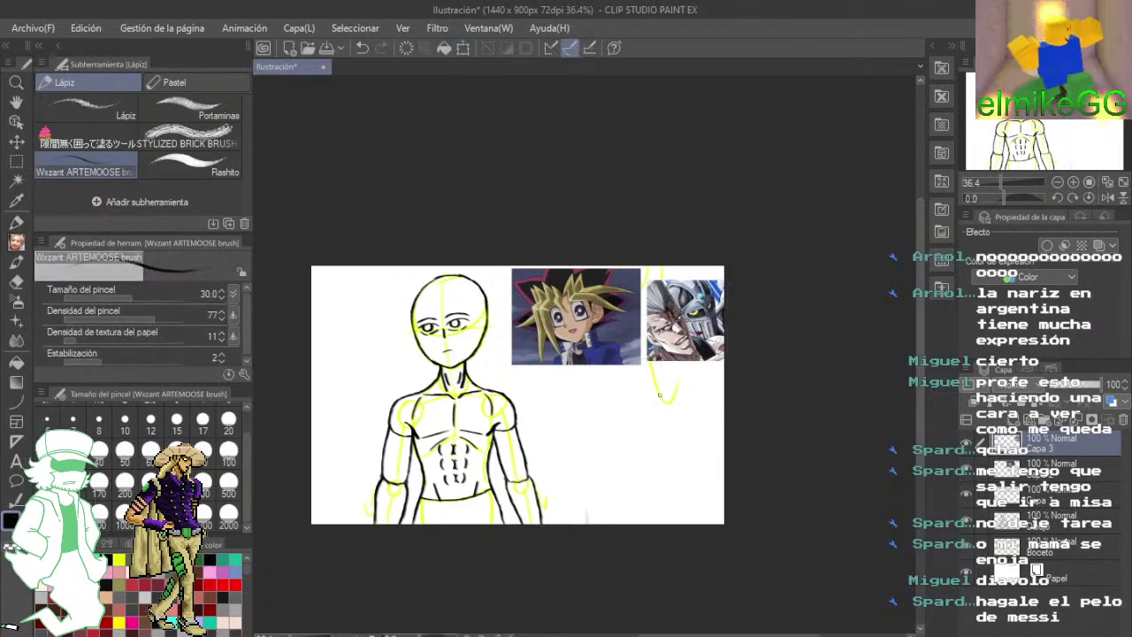
# - Paste the dark spiky-haired armoured character reference, enlarge it slightly and place it below the blond character's image
pyautogui.hotkey('ctrl', 'v')
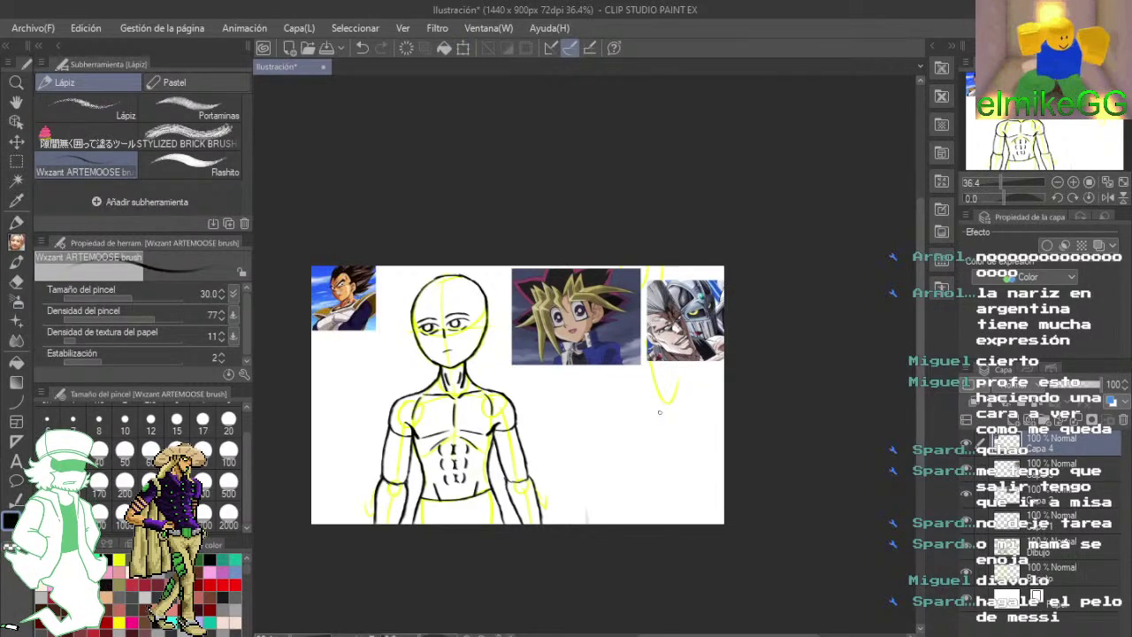
pyautogui.click(463, 47)
pyautogui.moveTo(368, 301); pyautogui.dragTo(648, 361)
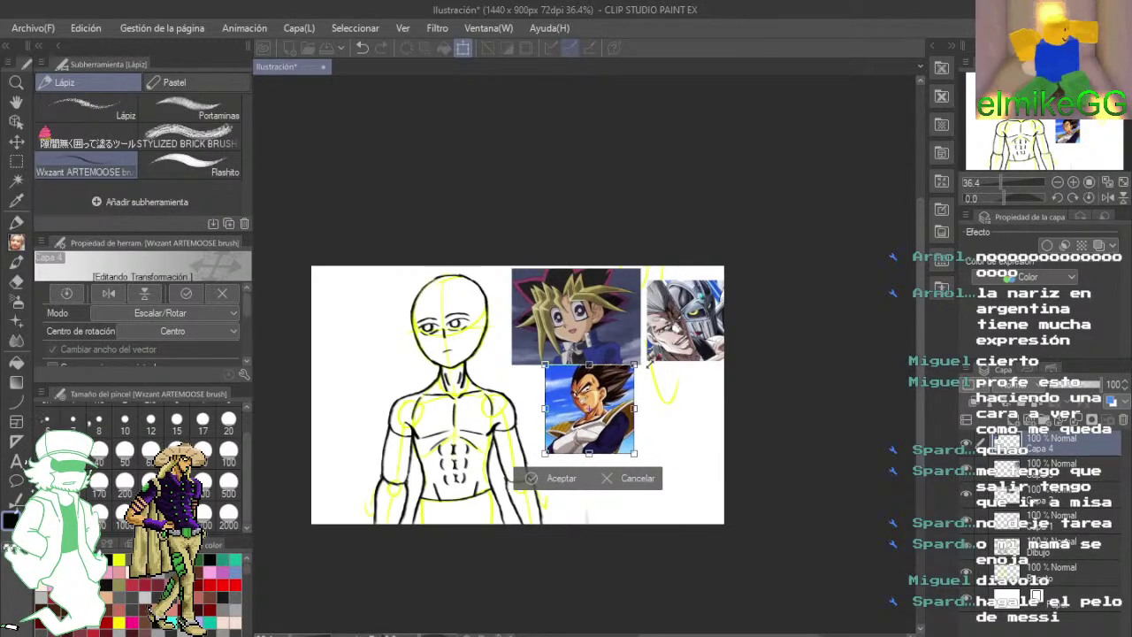
pyautogui.moveTo(614, 407); pyautogui.dragTo(609, 415)
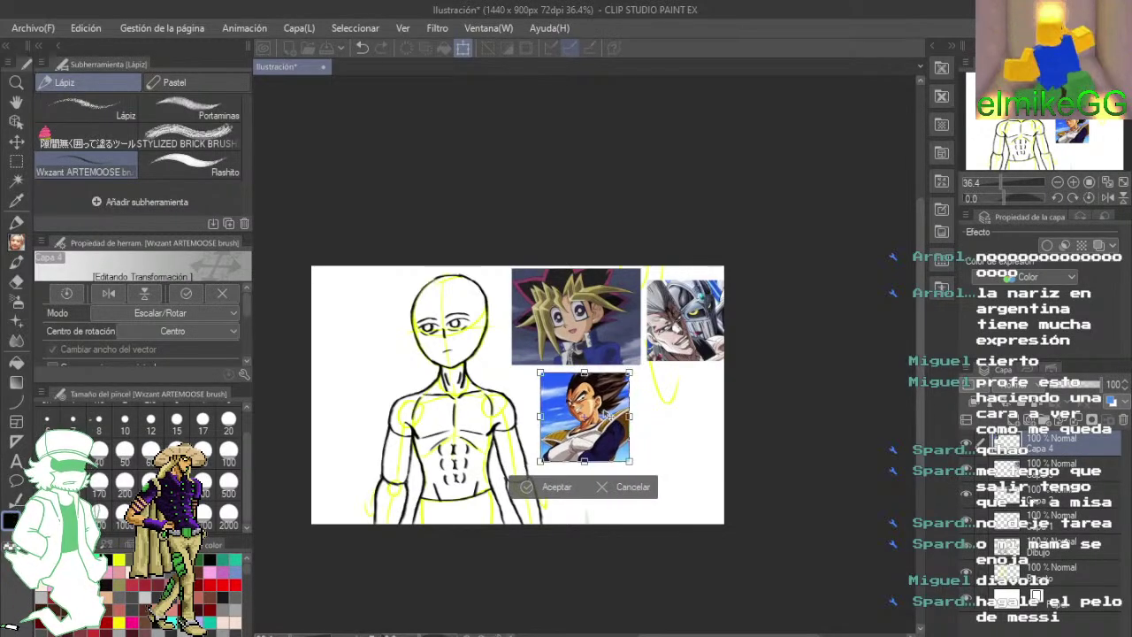
pyautogui.click(555, 487)
# - Examine the hairstyles in the three pasted reference images beside the figure
pyautogui.scroll(1, 563, 482)
pyautogui.moveTo(681, 433); pyautogui.dragTo(606, 393)
pyautogui.scroll(1, 695, 398)
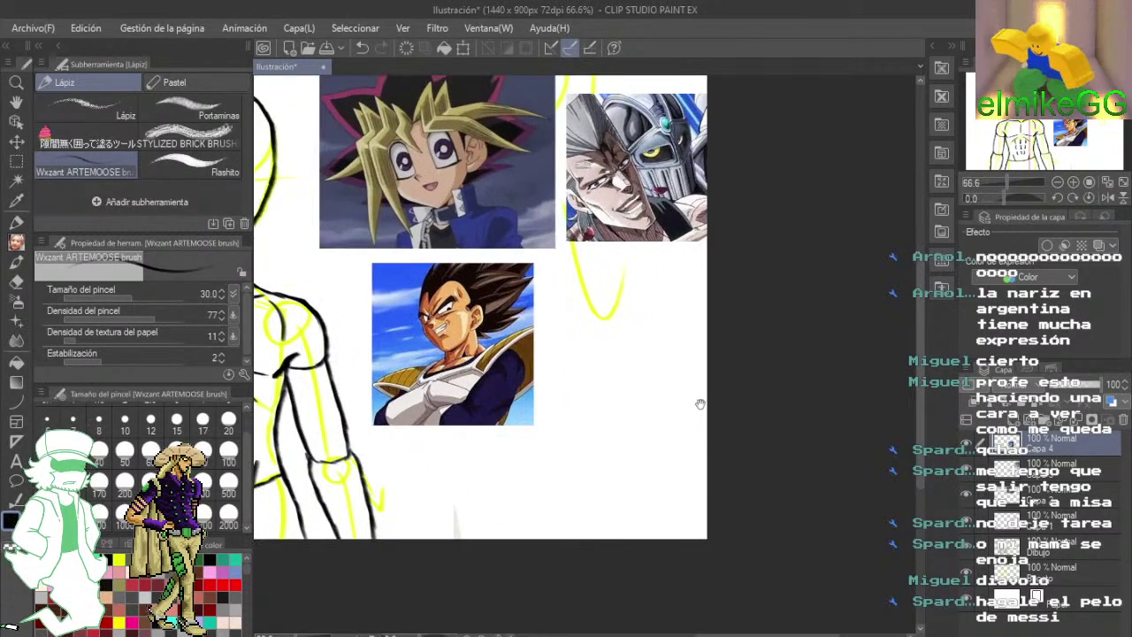
pyautogui.moveTo(699, 404); pyautogui.dragTo(836, 475)
pyautogui.scroll(1, 710, 391)
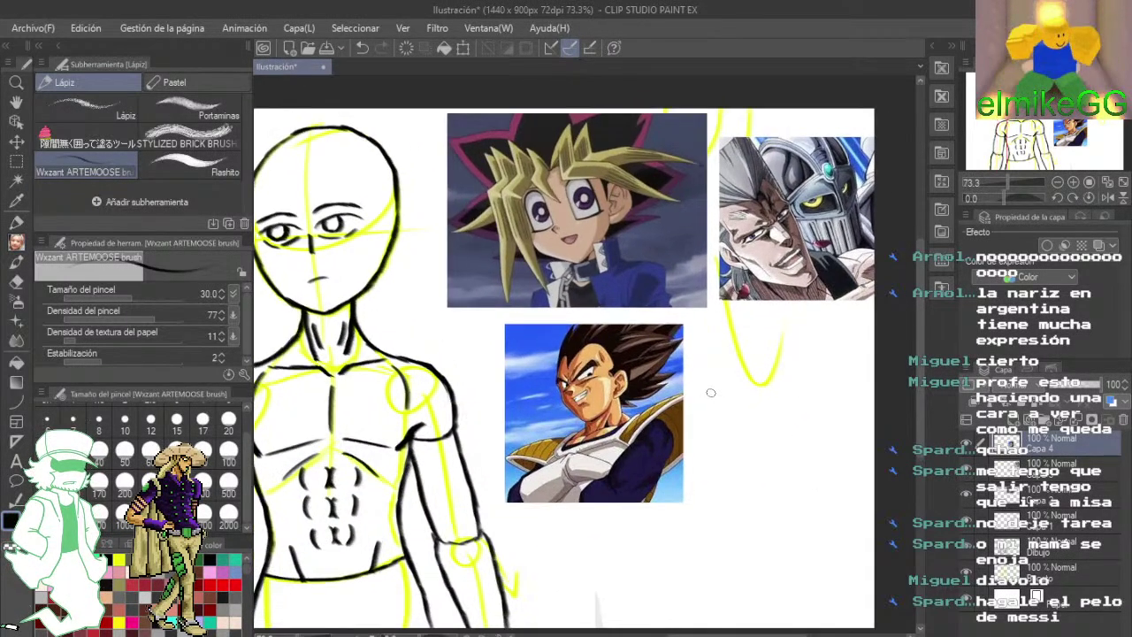
pyautogui.moveTo(705, 389); pyautogui.dragTo(756, 414)
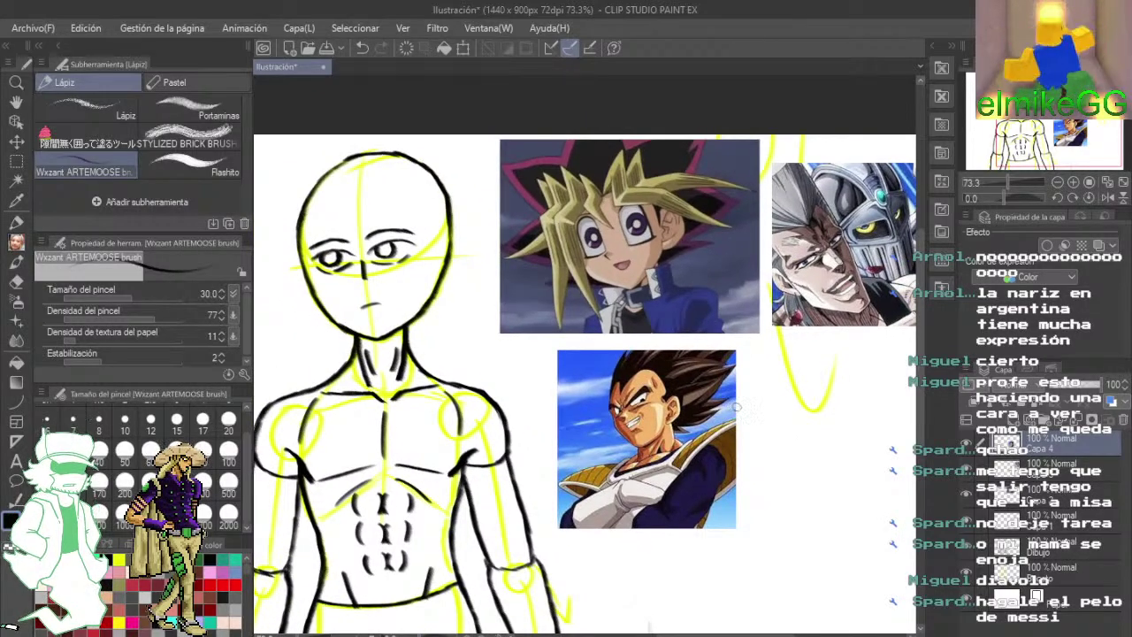
pyautogui.scroll(2, 621, 281)
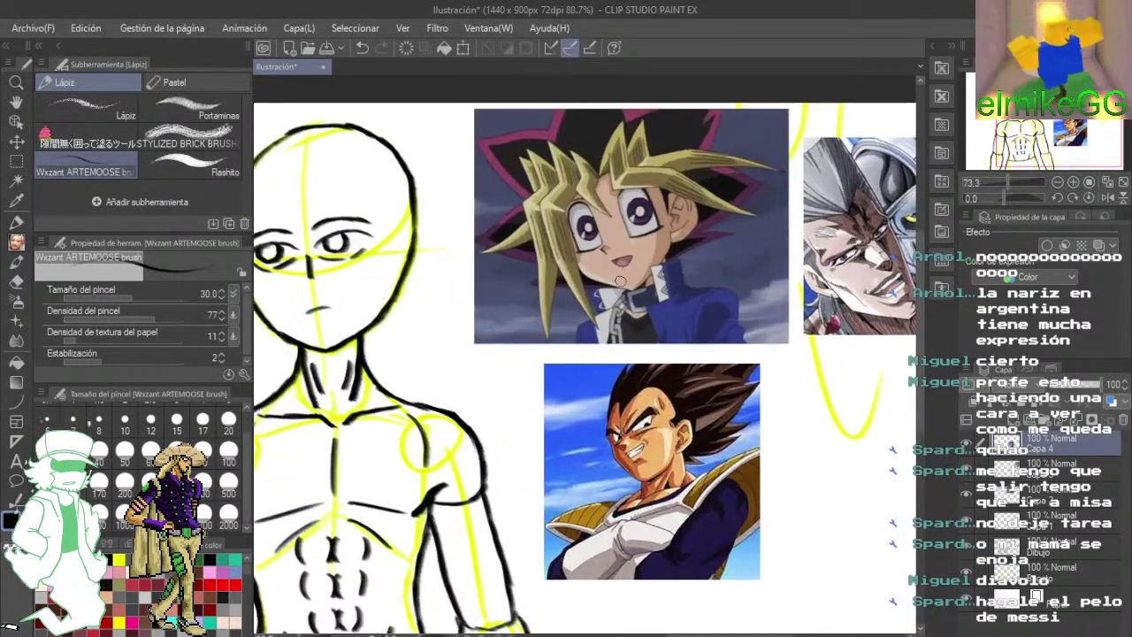
pyautogui.scroll(-1, 620, 282)
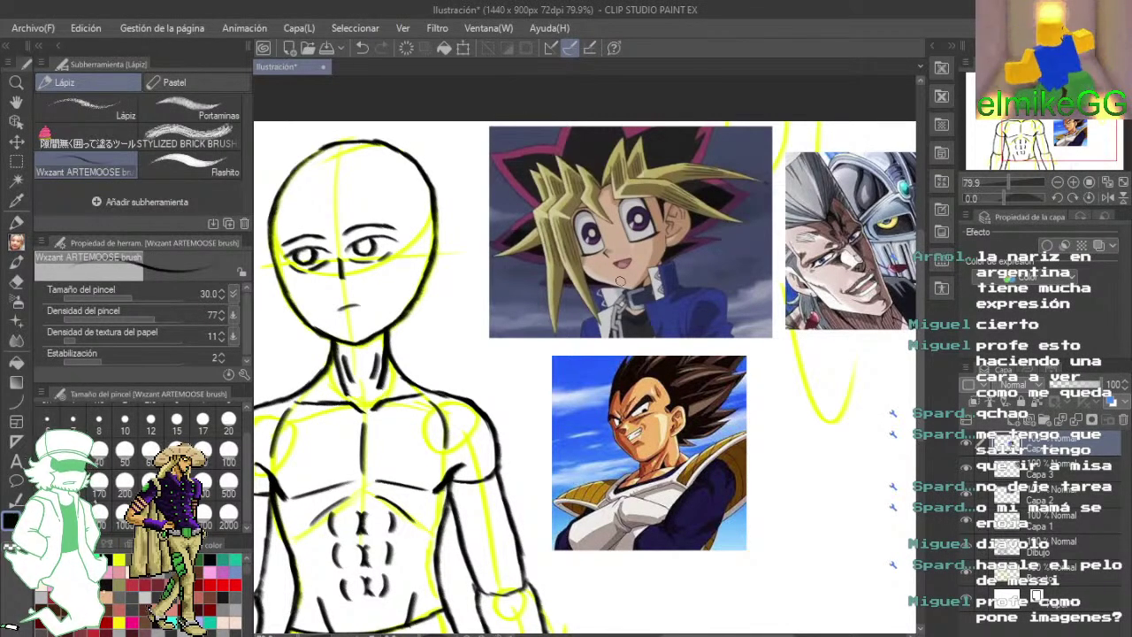
# - Draw short hair guide strokes over the three reference images
pyautogui.moveTo(724, 248)
pyautogui.mouseDown()
pyautogui.moveTo(773, 316)
pyautogui.moveTo(751, 253)
pyautogui.moveTo(609, 217)
pyautogui.mouseUp()
pyautogui.moveTo(449, 385); pyautogui.dragTo(409, 398)
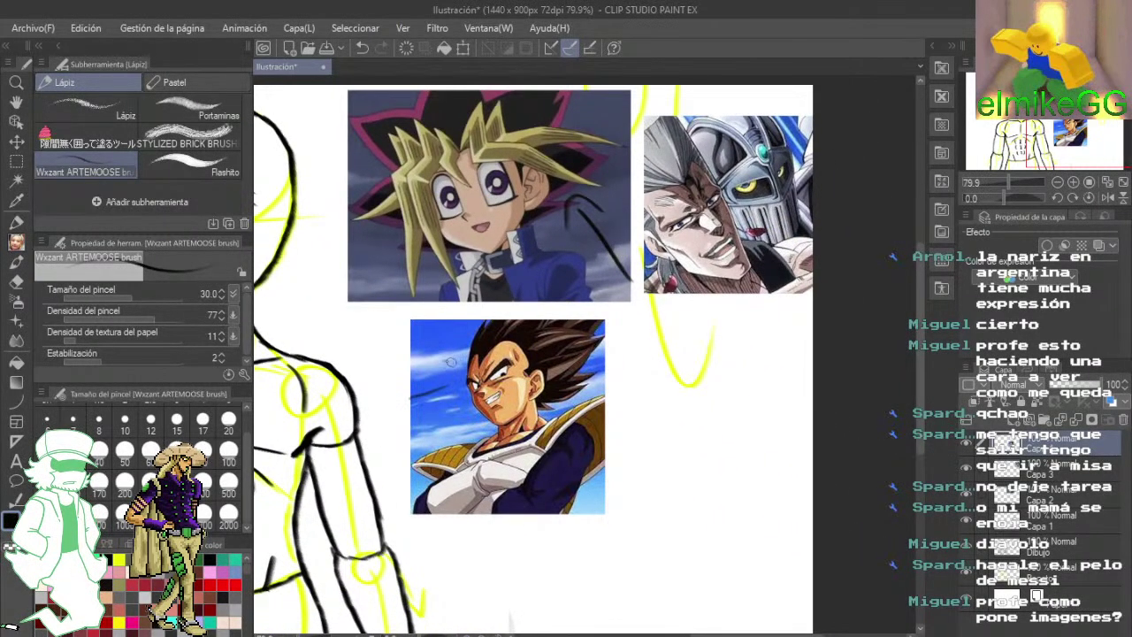
pyautogui.moveTo(450, 361); pyautogui.dragTo(449, 401)
pyautogui.moveTo(548, 353); pyautogui.dragTo(472, 409)
pyautogui.moveTo(637, 148); pyautogui.dragTo(625, 185)
pyautogui.moveTo(613, 157); pyautogui.dragTo(633, 205)
pyautogui.moveTo(658, 253); pyautogui.dragTo(586, 201)
# - Sketch a slanted oval with tapering hair strands descending from it, below the silver-haired character's image
pyautogui.moveTo(587, 320)
pyautogui.mouseDown()
pyautogui.moveTo(601, 333)
pyautogui.moveTo(571, 322)
pyautogui.mouseUp()
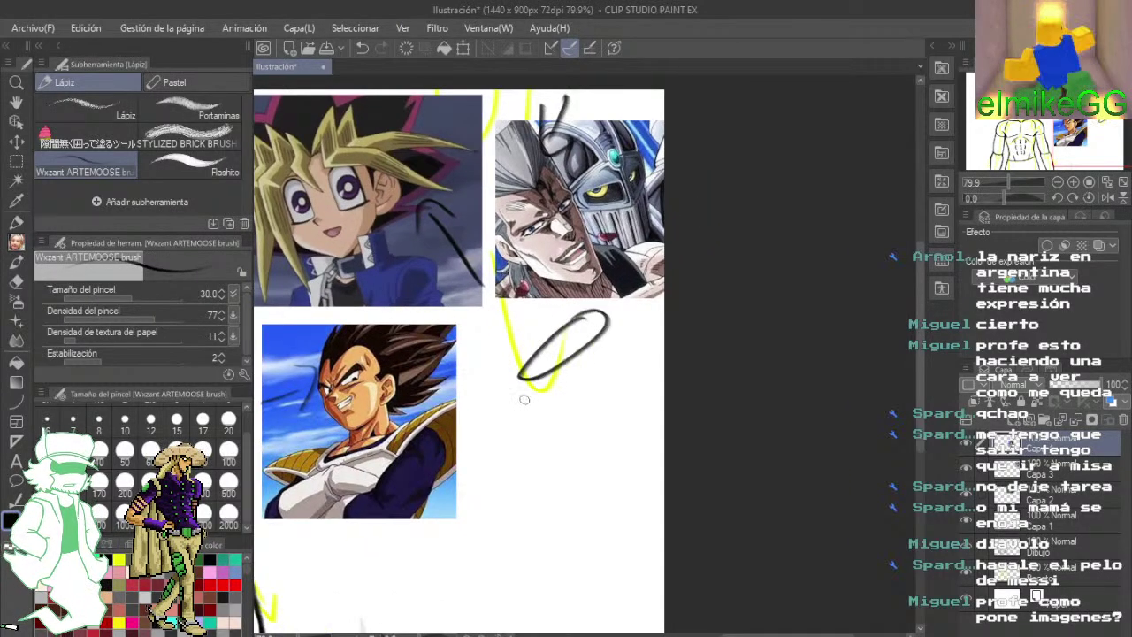
pyautogui.moveTo(527, 380)
pyautogui.mouseDown()
pyautogui.moveTo(590, 458)
pyautogui.moveTo(583, 483)
pyautogui.moveTo(611, 518)
pyautogui.moveTo(609, 446)
pyautogui.moveTo(583, 407)
pyautogui.moveTo(628, 411)
pyautogui.mouseUp()
pyautogui.moveTo(608, 317)
pyautogui.mouseDown()
pyautogui.moveTo(672, 407)
pyautogui.moveTo(636, 361)
pyautogui.mouseUp()
pyautogui.moveTo(636, 365); pyautogui.dragTo(664, 405)
pyautogui.moveTo(569, 504); pyautogui.dragTo(616, 438)
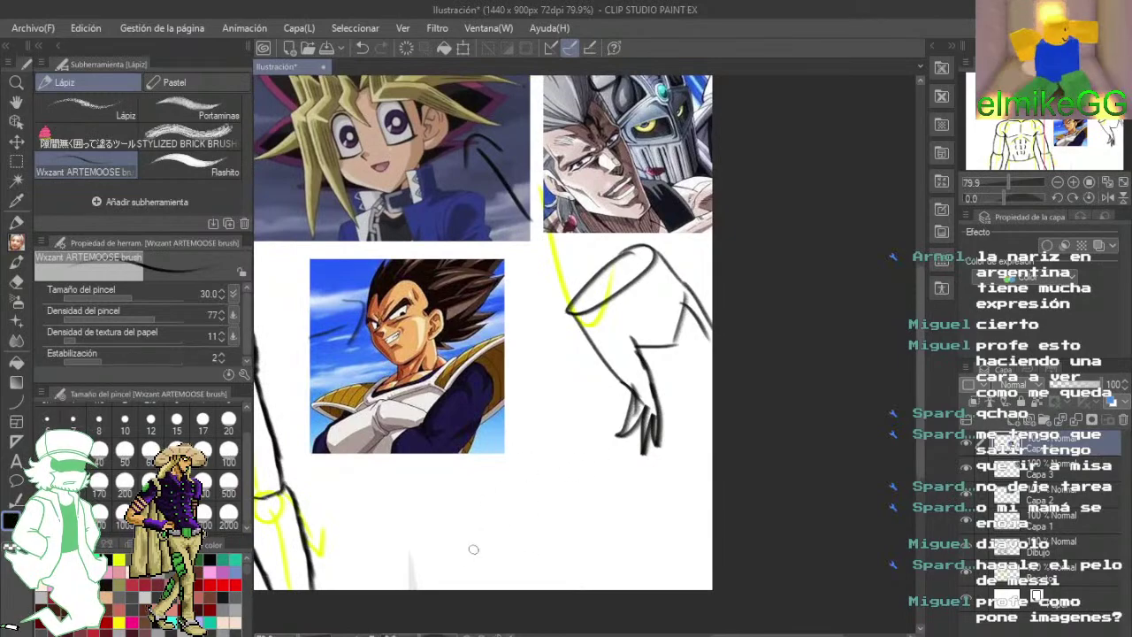
# - Sketch a spiky hair outline with a jagged hairline in the empty area near the canvas's lower edge
pyautogui.moveTo(431, 541)
pyautogui.mouseDown()
pyautogui.moveTo(469, 463)
pyautogui.moveTo(469, 509)
pyautogui.moveTo(541, 443)
pyautogui.moveTo(571, 497)
pyautogui.moveTo(609, 520)
pyautogui.mouseUp()
pyautogui.moveTo(433, 557)
pyautogui.mouseDown()
pyautogui.moveTo(469, 526)
pyautogui.moveTo(474, 552)
pyautogui.moveTo(493, 526)
pyautogui.moveTo(505, 573)
pyautogui.moveTo(603, 520)
pyautogui.mouseUp()
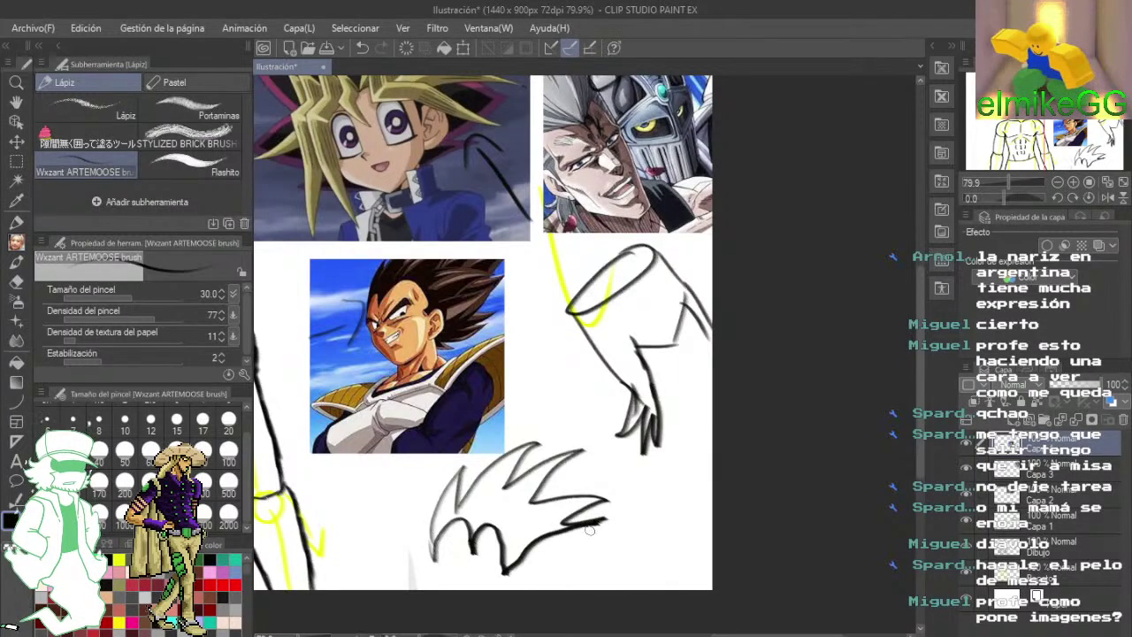
pyautogui.moveTo(518, 447); pyautogui.dragTo(584, 516)
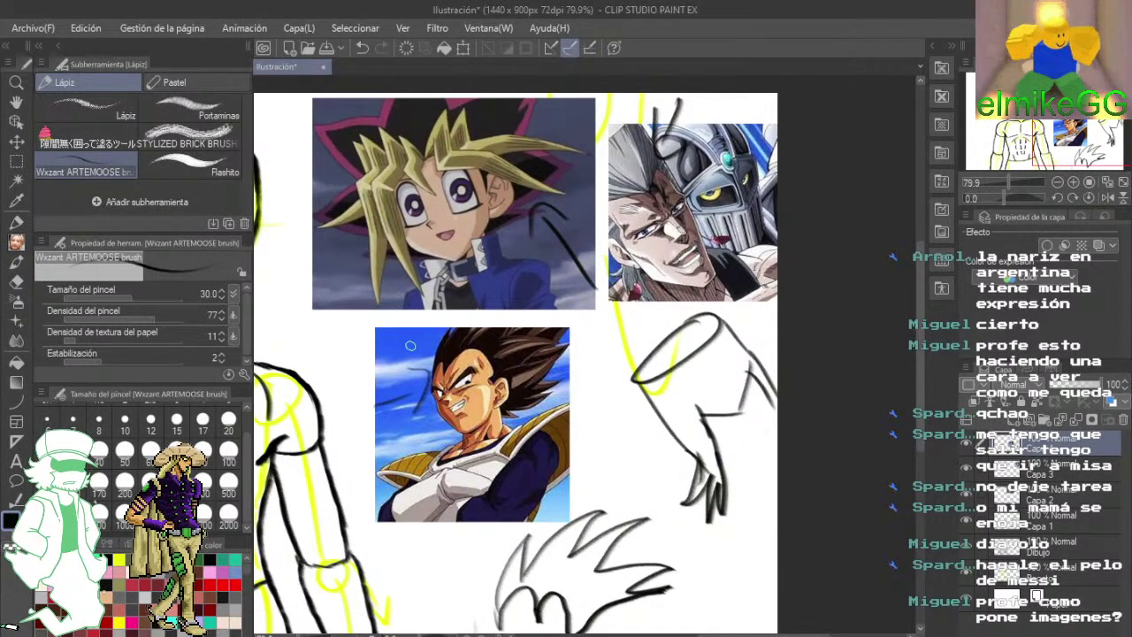
# - Draw jagged hair spikes across the blond and dark-haired reference images, and add a curved stroke and baseline beneath the spiky hair sketch
pyautogui.moveTo(410, 345)
pyautogui.mouseDown()
pyautogui.moveTo(342, 282)
pyautogui.moveTo(372, 244)
pyautogui.moveTo(410, 240)
pyautogui.moveTo(535, 283)
pyautogui.moveTo(465, 320)
pyautogui.mouseUp()
pyautogui.moveTo(405, 293)
pyautogui.mouseDown()
pyautogui.moveTo(397, 341)
pyautogui.moveTo(408, 327)
pyautogui.moveTo(418, 376)
pyautogui.moveTo(442, 306)
pyautogui.moveTo(464, 329)
pyautogui.mouseUp()
pyautogui.moveTo(543, 351); pyautogui.dragTo(474, 300)
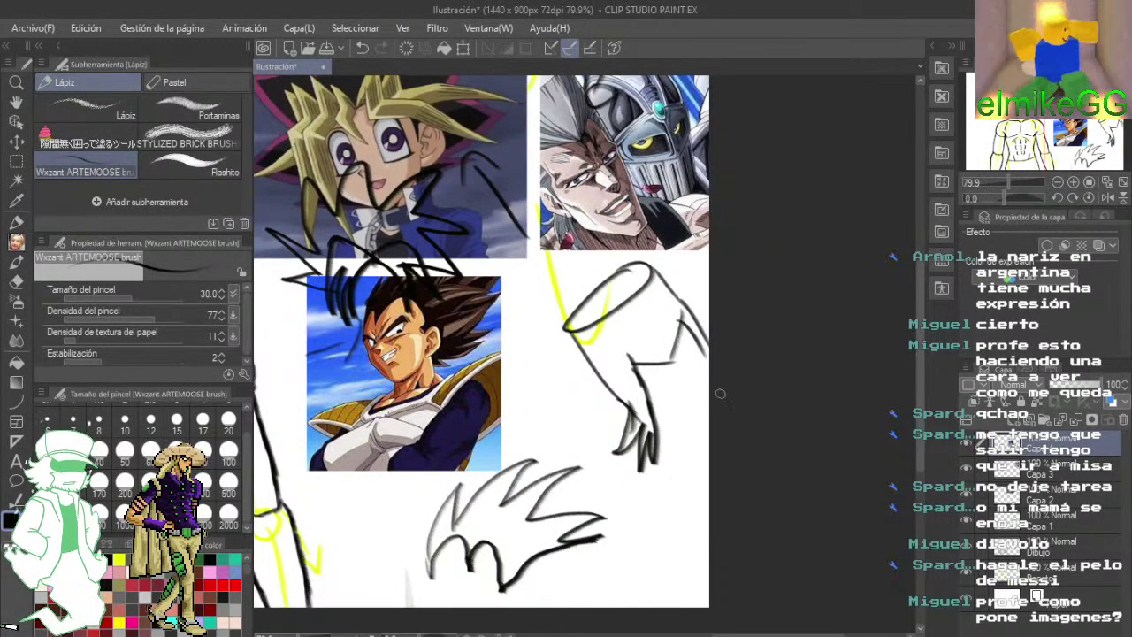
pyautogui.scroll(-3, 491, 516)
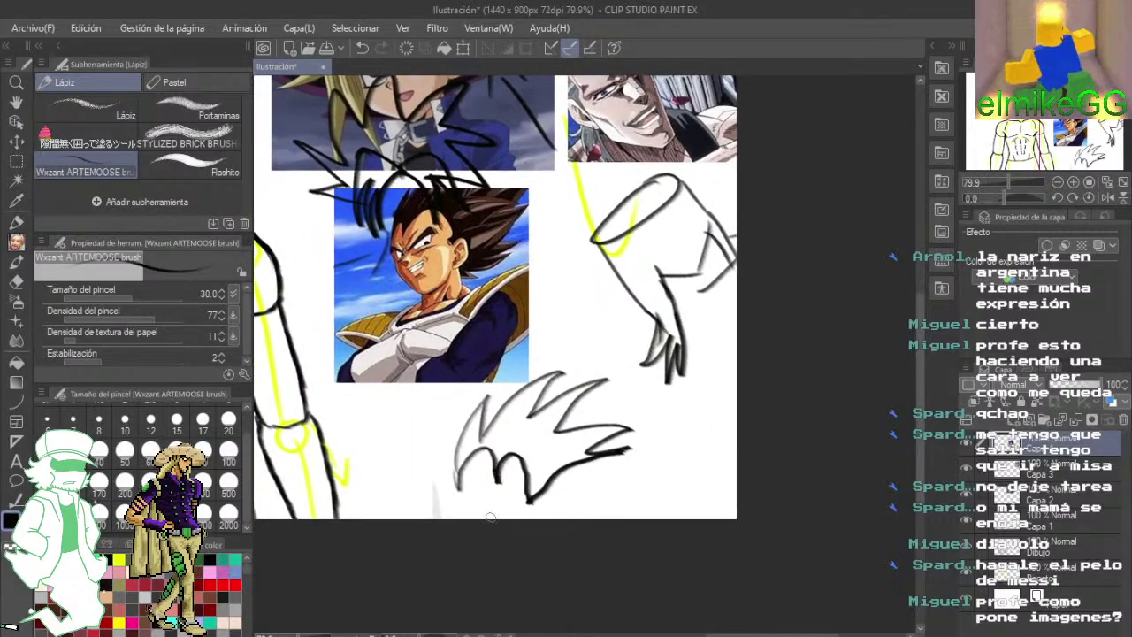
pyautogui.moveTo(513, 489)
pyautogui.mouseDown()
pyautogui.moveTo(426, 500)
pyautogui.moveTo(446, 515)
pyautogui.mouseUp()
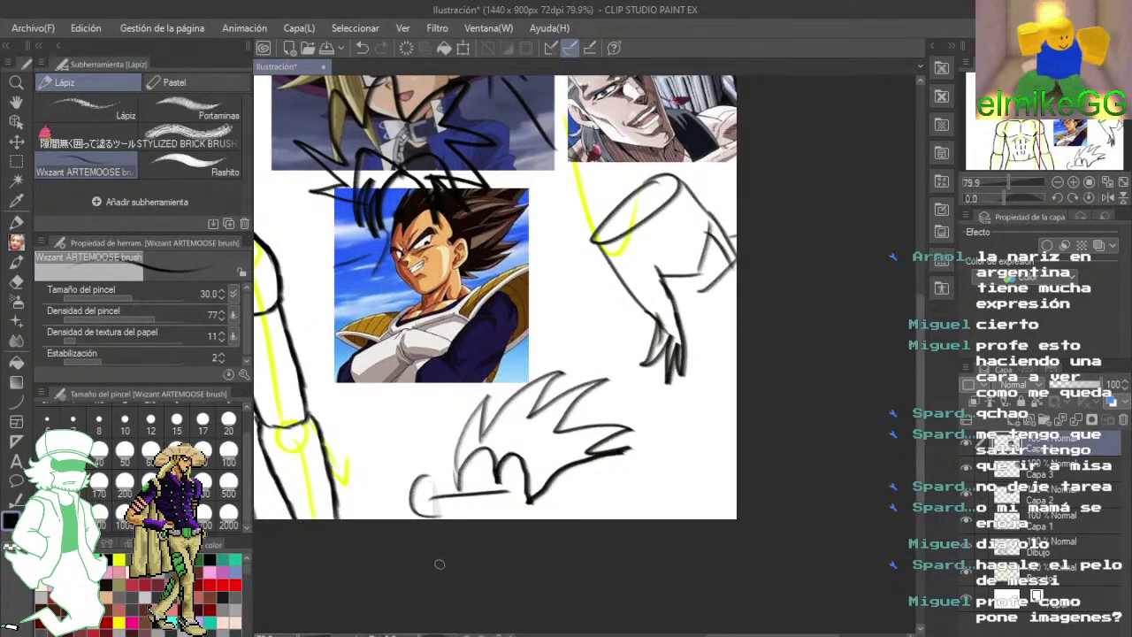
pyautogui.scroll(3, 496, 376)
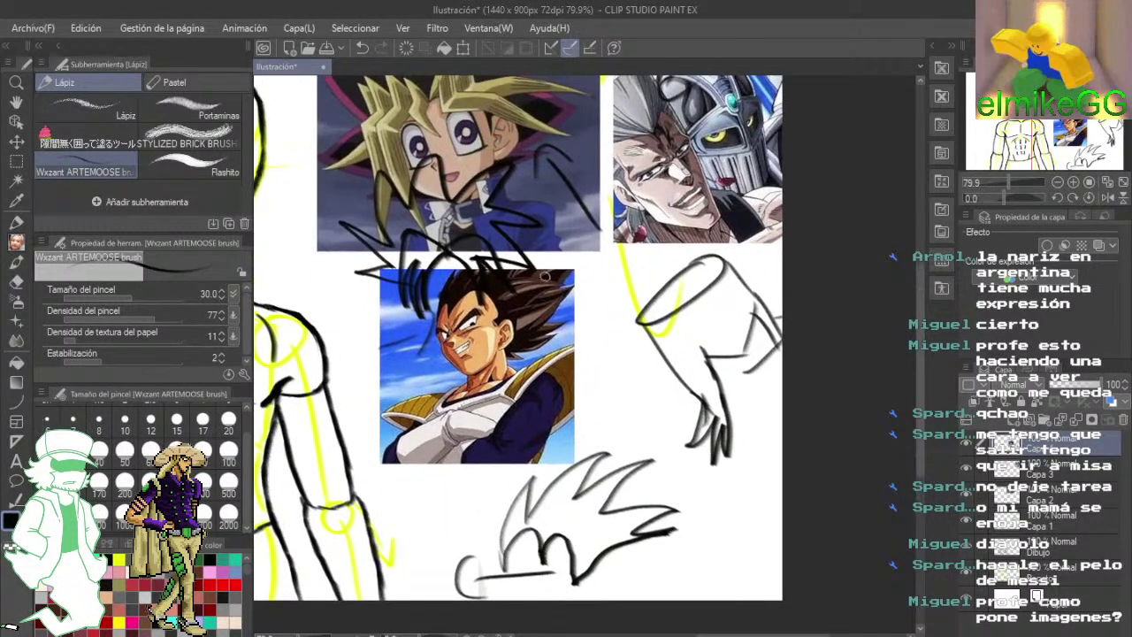
pyautogui.moveTo(587, 295)
pyautogui.mouseDown()
pyautogui.moveTo(644, 391)
pyautogui.moveTo(574, 339)
pyautogui.mouseUp()
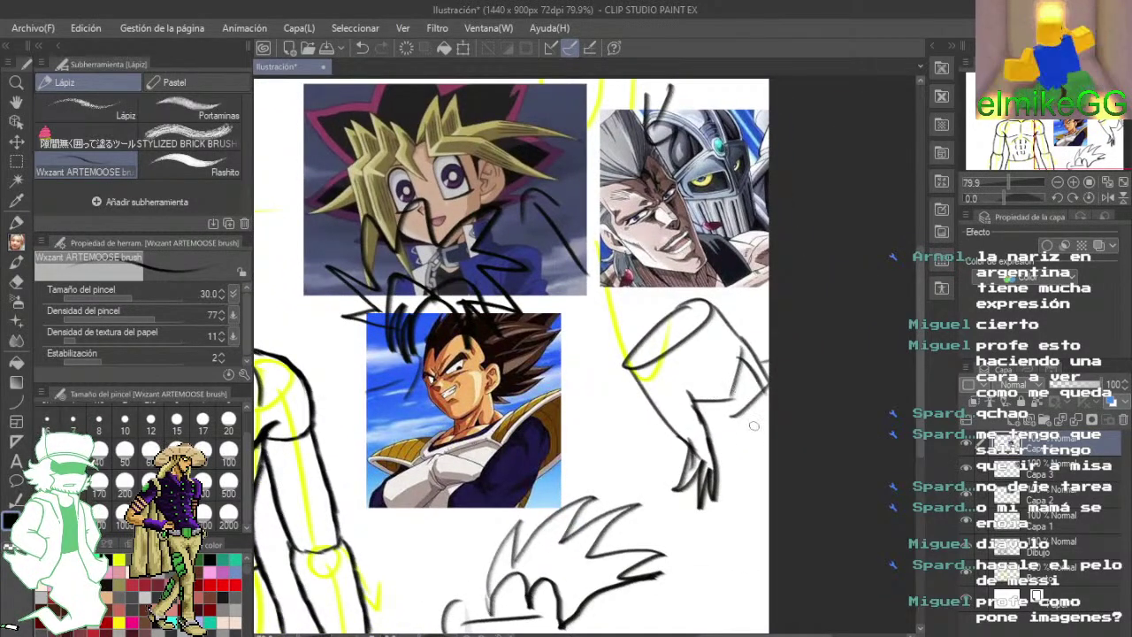
# - Remove the three reference image layers, Capa 4, Capa 3 and Capa 2, together with the practice strokes
pyautogui.hotkey('alt', 'Tab')
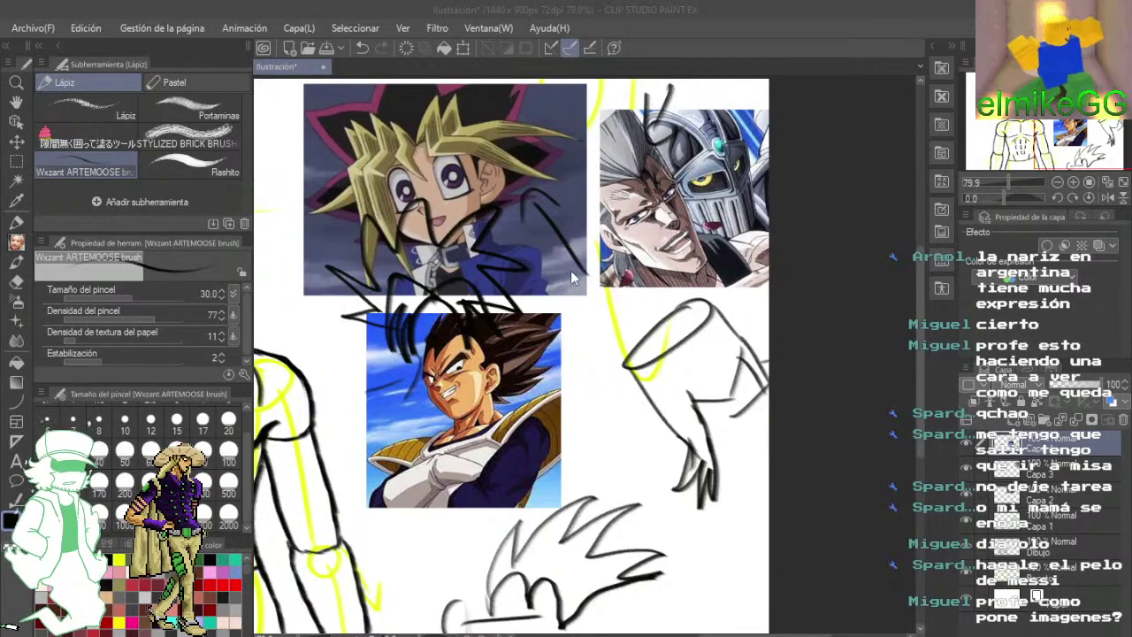
pyautogui.click(1123, 420)
pyautogui.hotkey('alt', 'Tab')
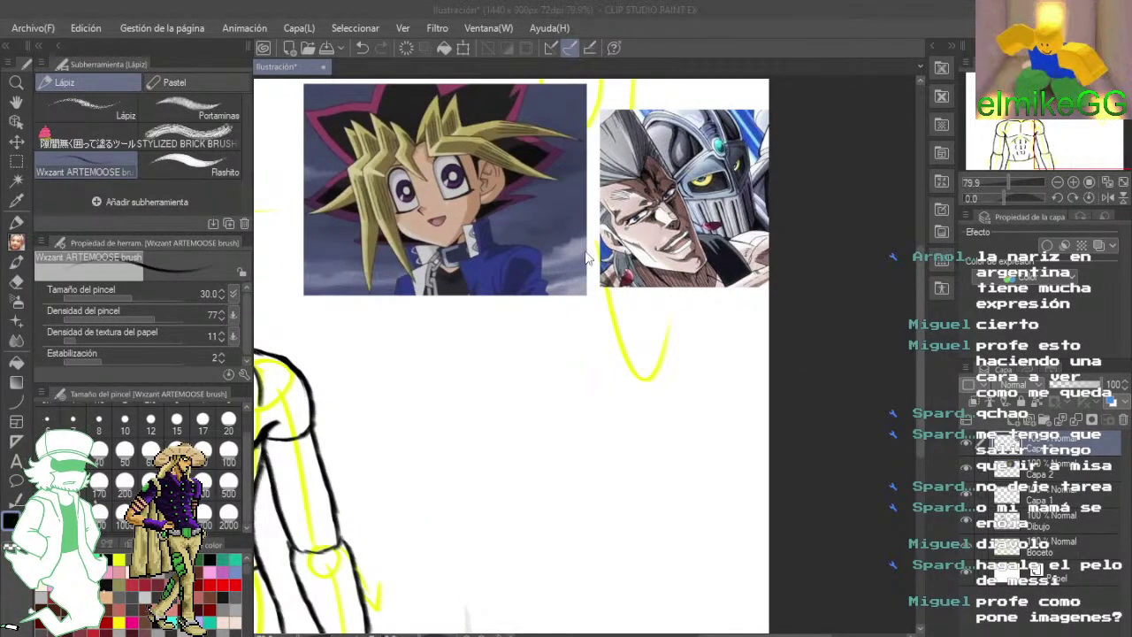
pyautogui.hotkey('ctrl', 'z')
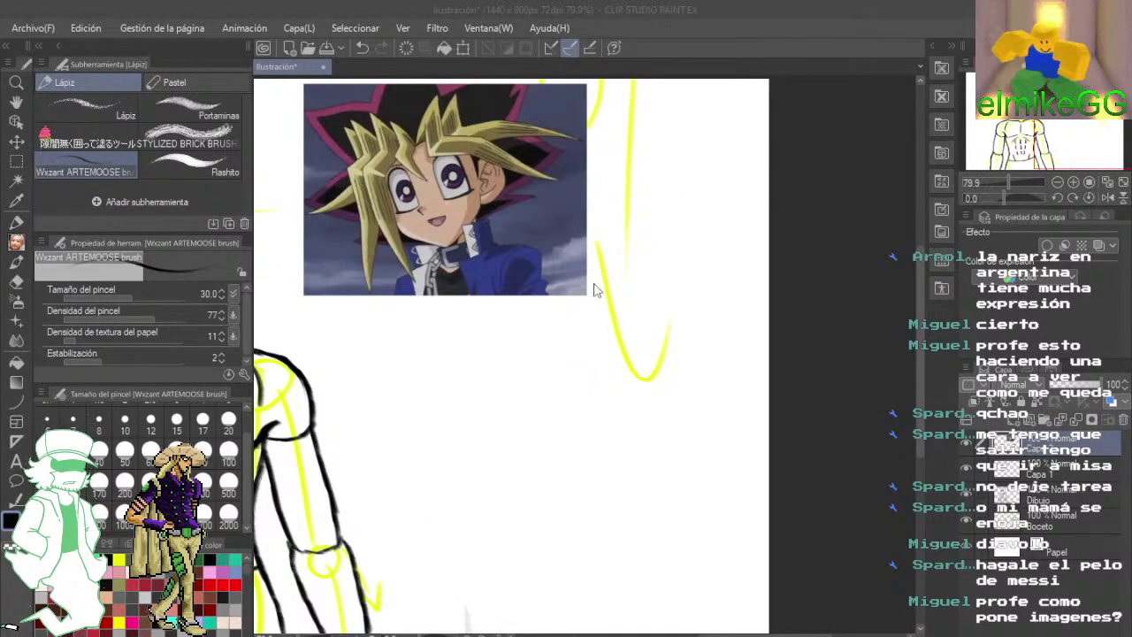
pyautogui.hotkey('ctrl', 'z')
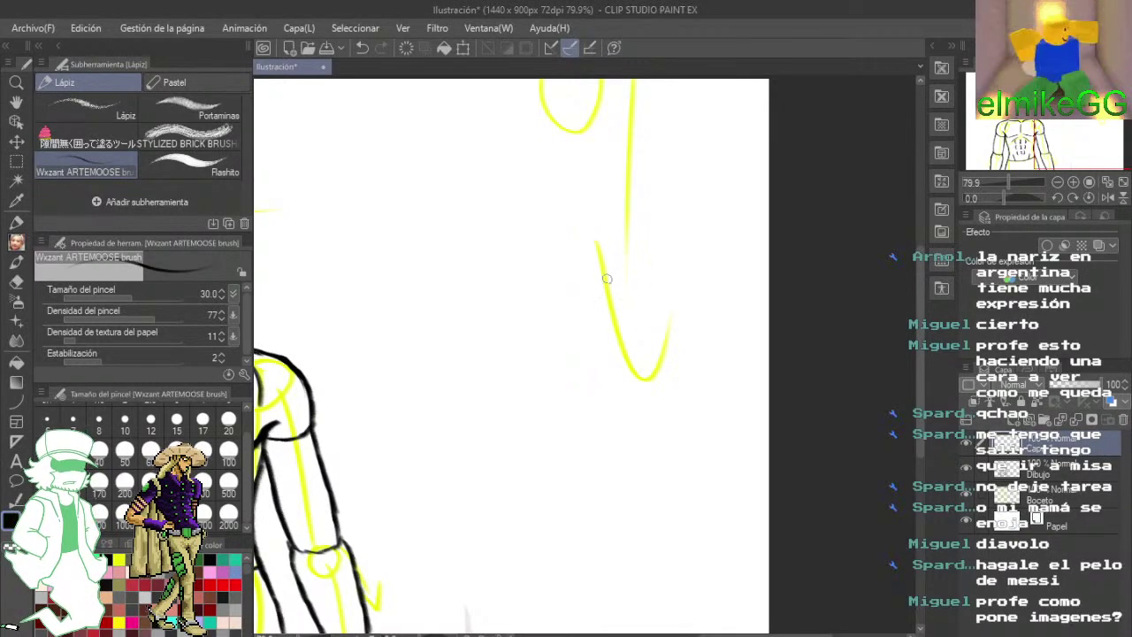
pyautogui.scroll(-5, 570, 343)
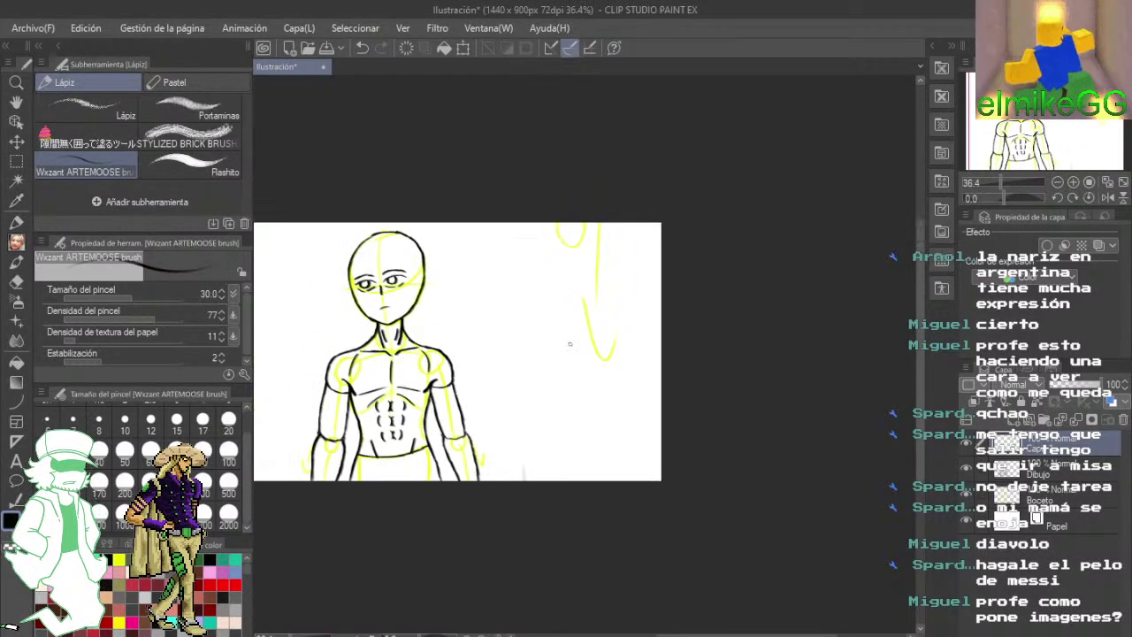
pyautogui.moveTo(570, 344); pyautogui.dragTo(796, 396)
pyautogui.scroll(3, 756, 391)
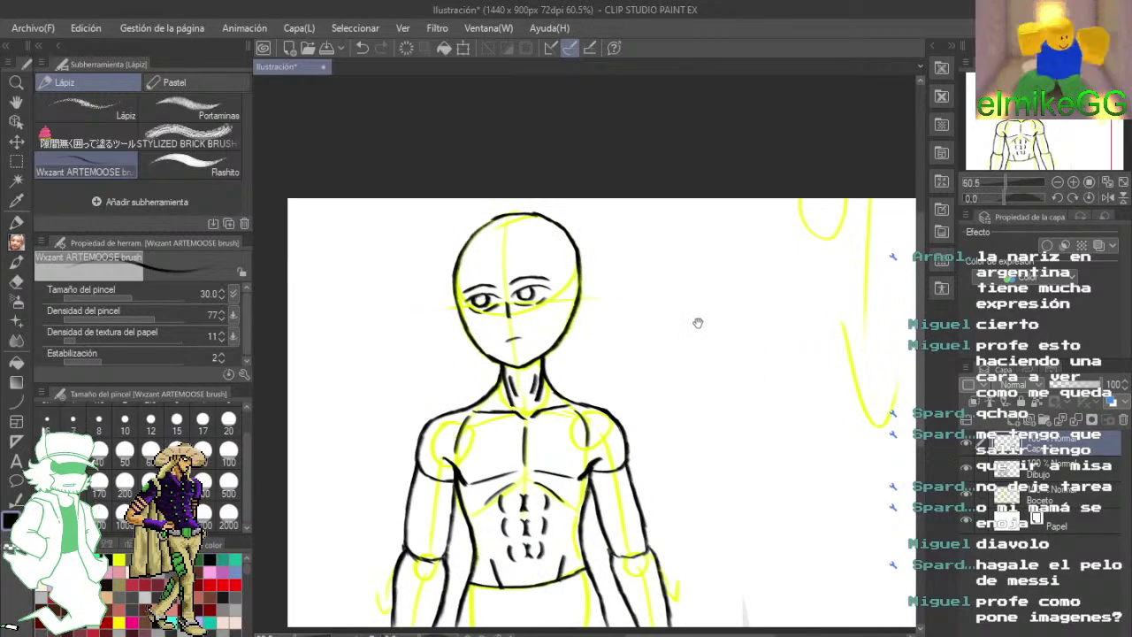
pyautogui.scroll(4, 633, 313)
pyautogui.moveTo(637, 305); pyautogui.dragTo(660, 201)
pyautogui.scroll(3, 648, 198)
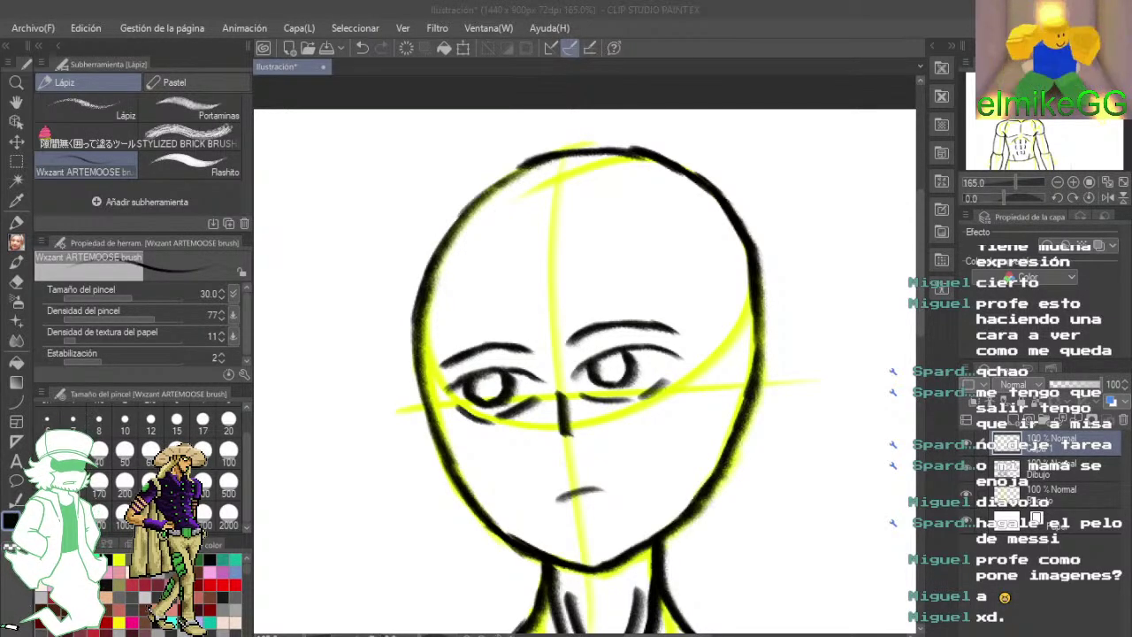
# - Paste the footballer's photo into the illustration, shrink it, and place it in the blank area beside the figure
pyautogui.hotkey('alt', 'Tab')
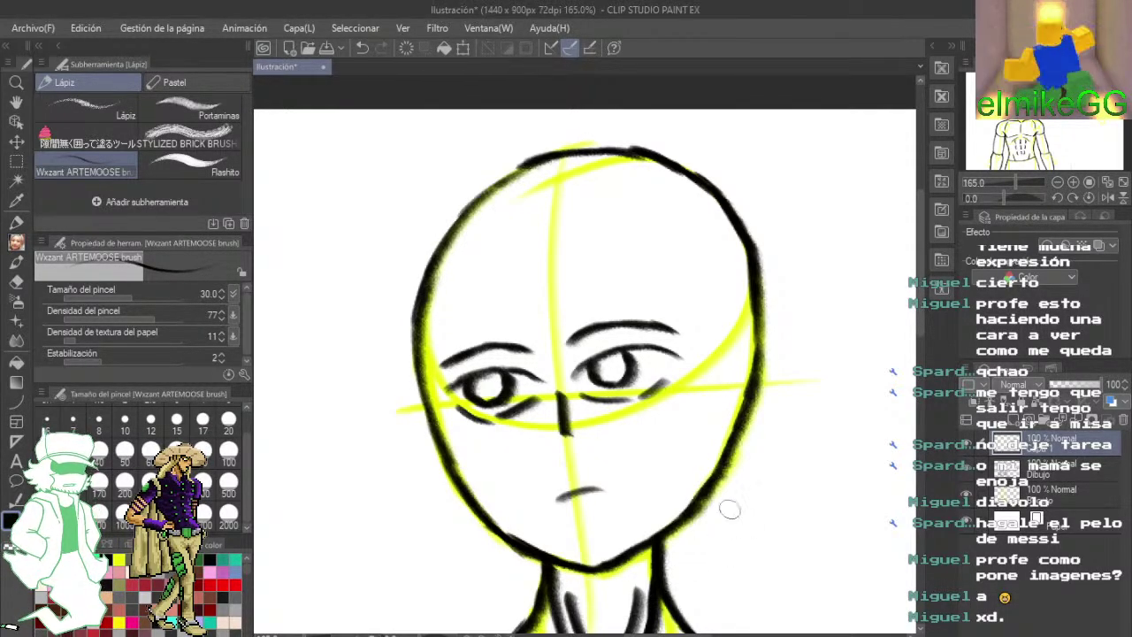
pyautogui.hotkey('ctrl', 'v')
pyautogui.scroll(-3, 714, 480)
pyautogui.scroll(-2, 714, 480)
pyautogui.moveTo(766, 505); pyautogui.dragTo(473, 199)
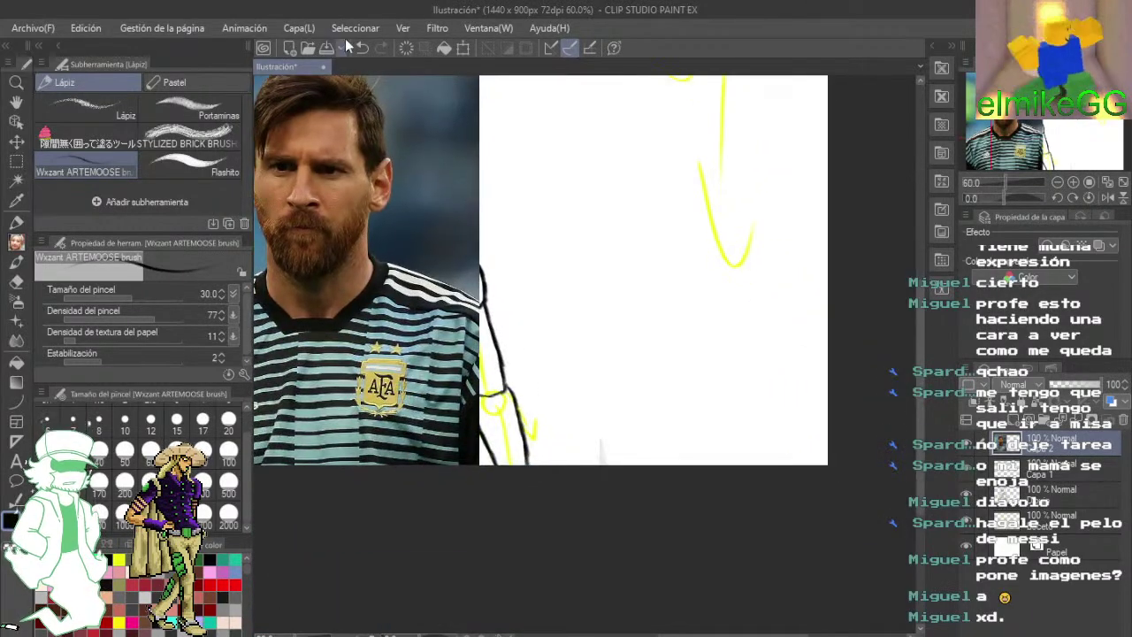
pyautogui.click(461, 49)
pyautogui.moveTo(410, 257)
pyautogui.mouseDown()
pyautogui.moveTo(723, 279)
pyautogui.moveTo(759, 266)
pyautogui.mouseUp()
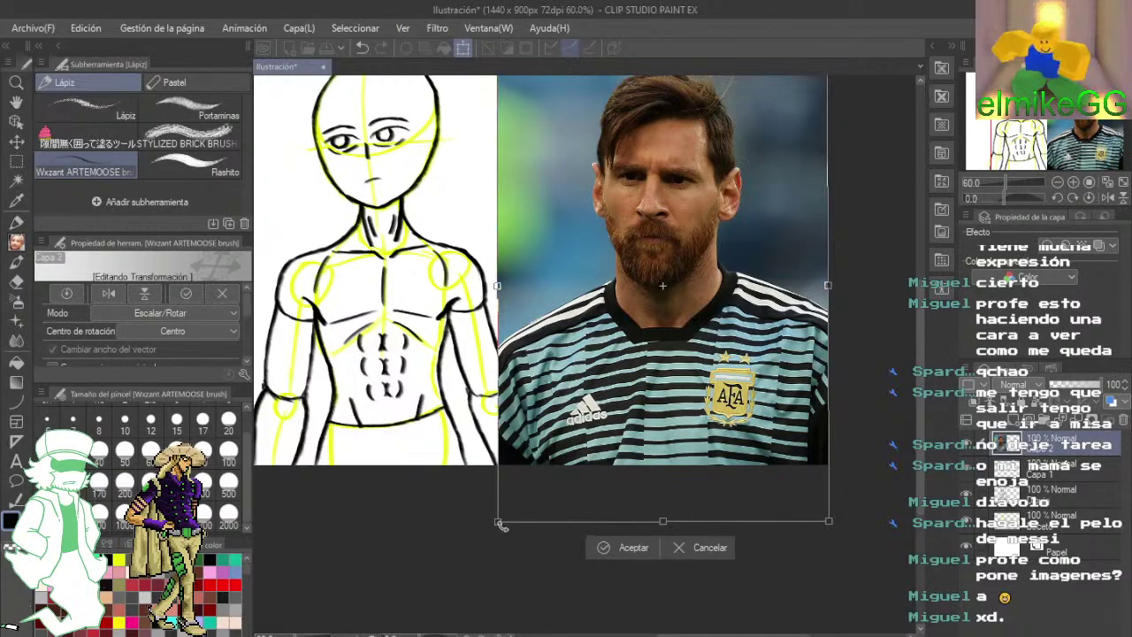
pyautogui.moveTo(511, 529); pyautogui.dragTo(566, 425)
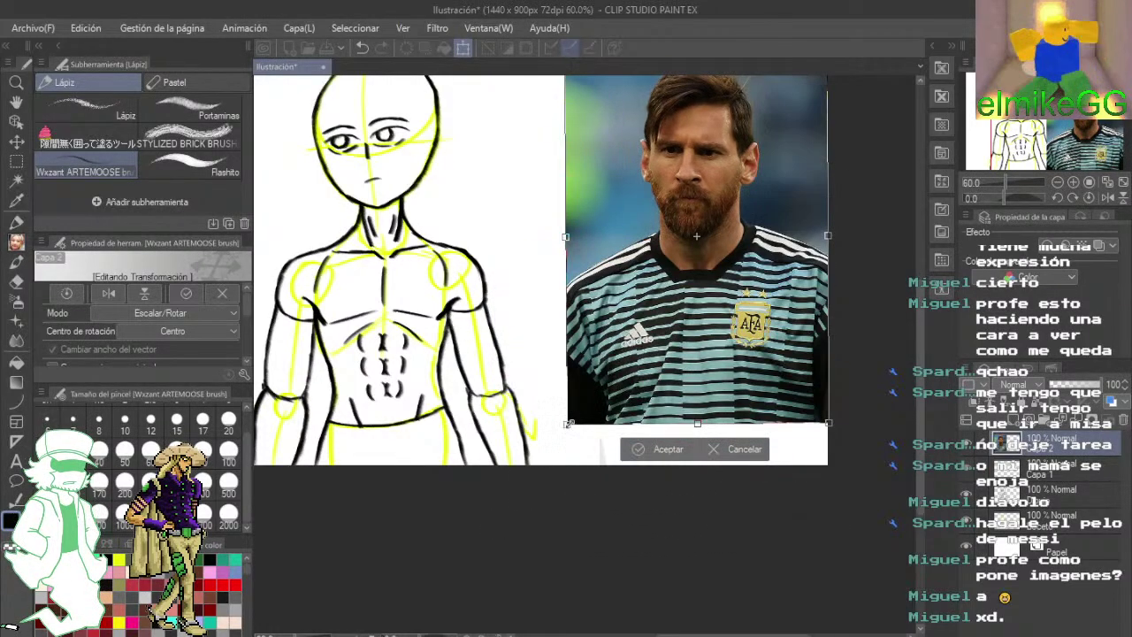
pyautogui.click(642, 449)
# - Outline the footballer's hair on the photo in magenta, tracing the side patch, upper contour, fringe line and jagged strands at the opposite temple
pyautogui.scroll(5, 550, 464)
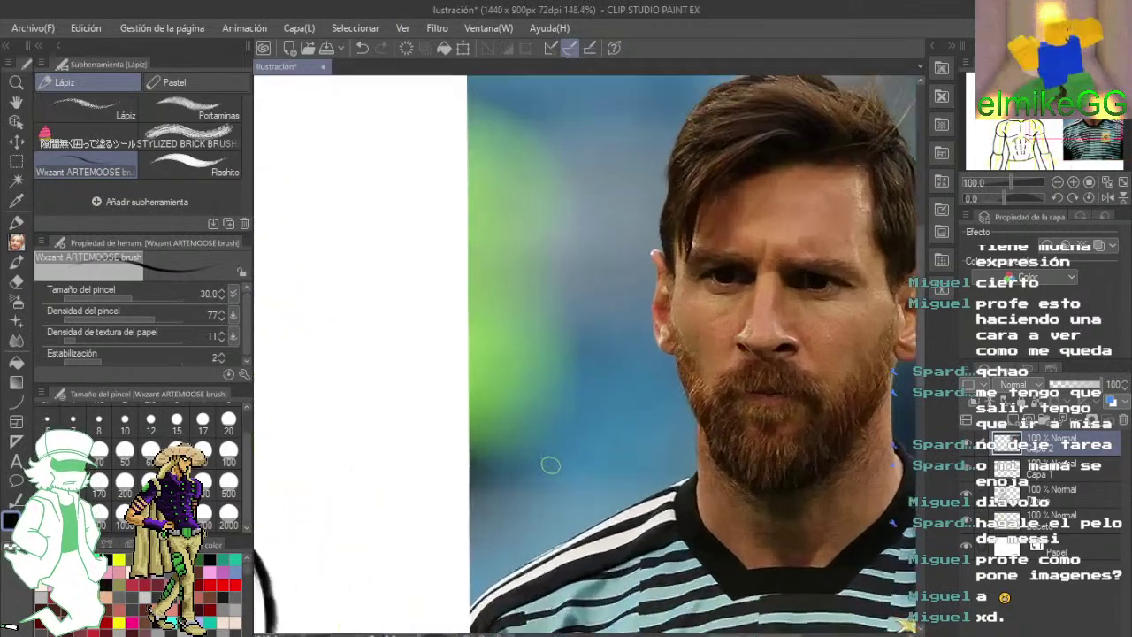
pyautogui.moveTo(557, 457); pyautogui.dragTo(501, 491)
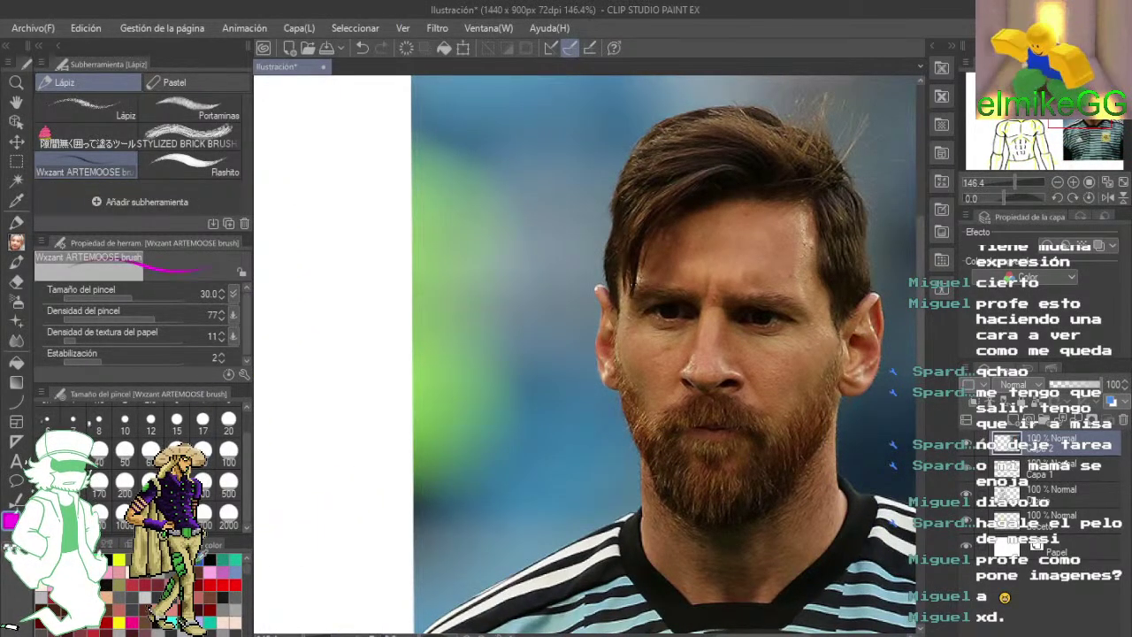
pyautogui.moveTo(686, 269); pyautogui.dragTo(583, 324)
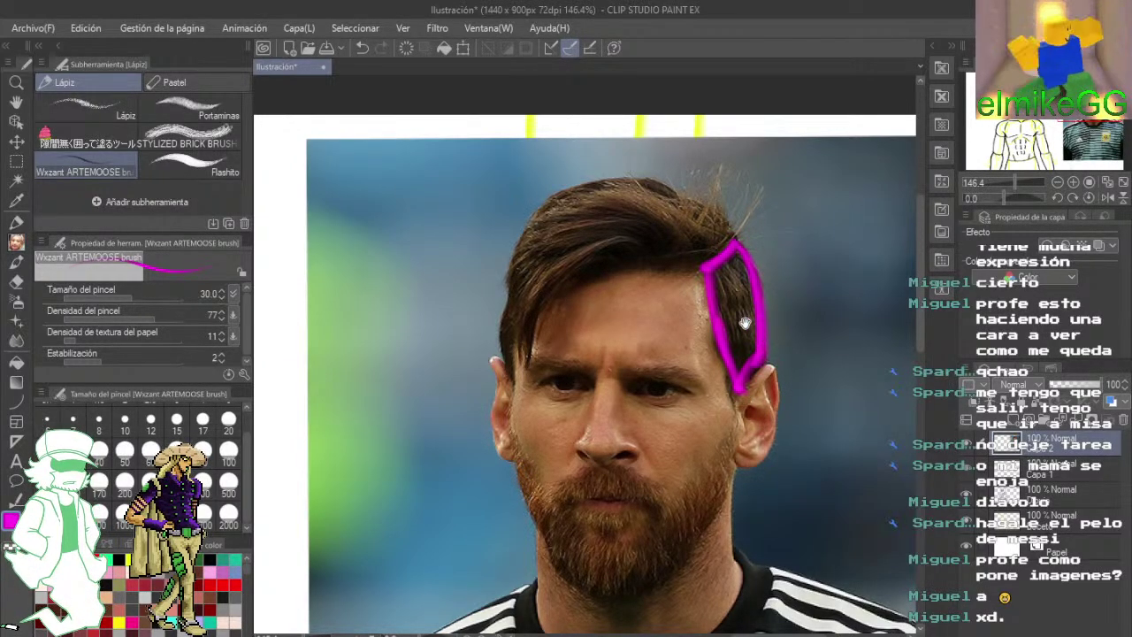
pyautogui.moveTo(744, 324); pyautogui.dragTo(791, 358)
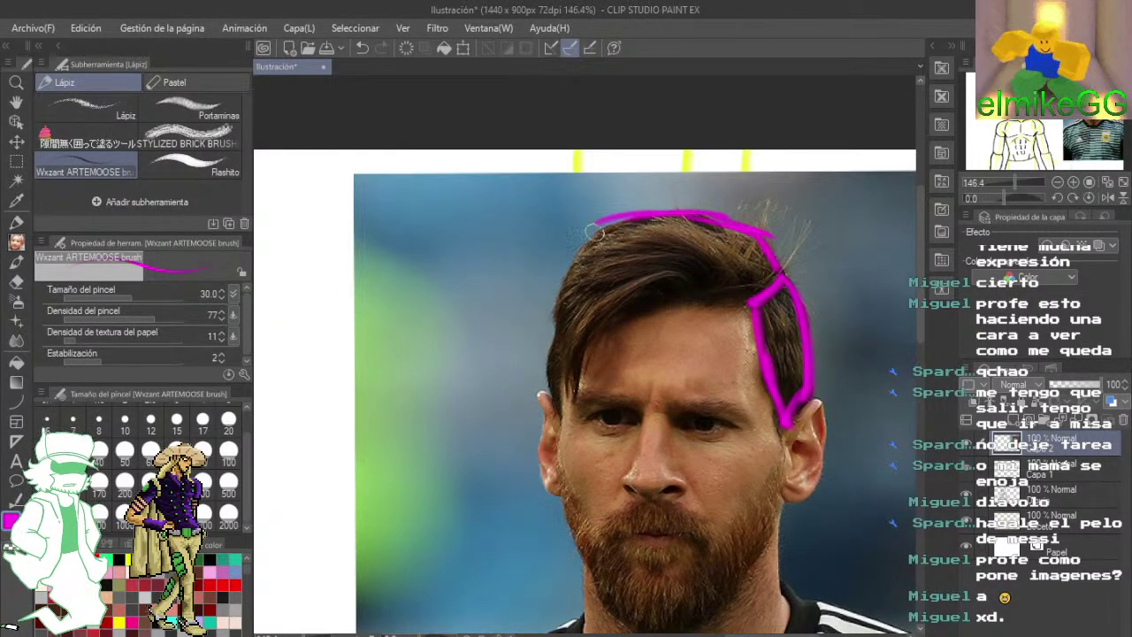
pyautogui.moveTo(586, 280)
pyautogui.mouseDown()
pyautogui.moveTo(541, 391)
pyautogui.moveTo(593, 325)
pyautogui.moveTo(557, 412)
pyautogui.moveTo(652, 312)
pyautogui.mouseUp()
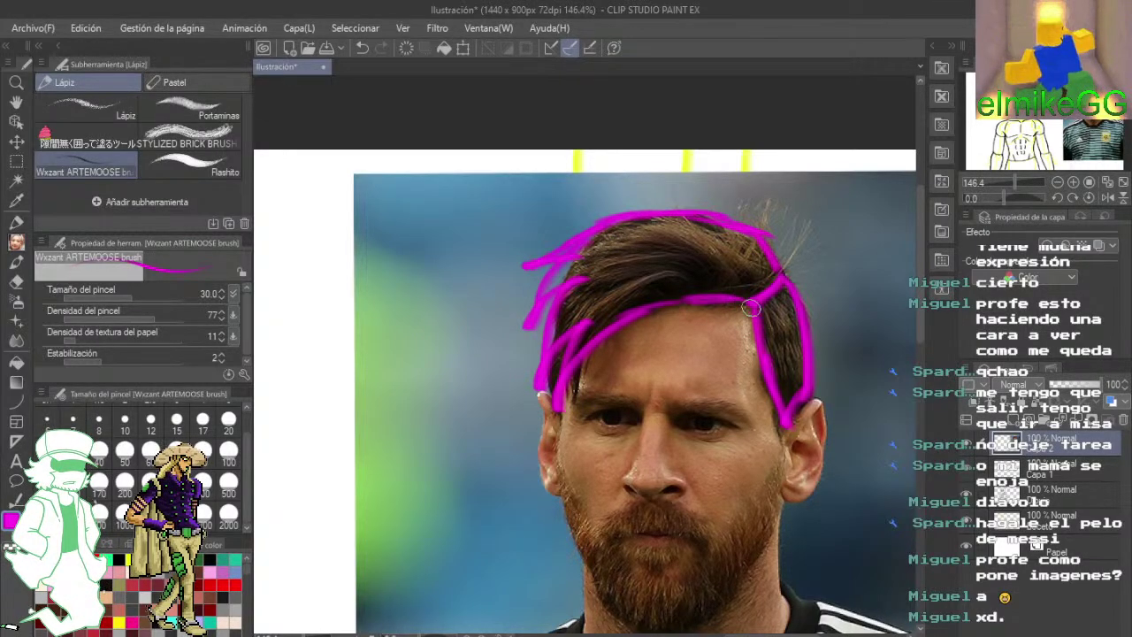
pyautogui.moveTo(614, 359); pyautogui.dragTo(657, 327)
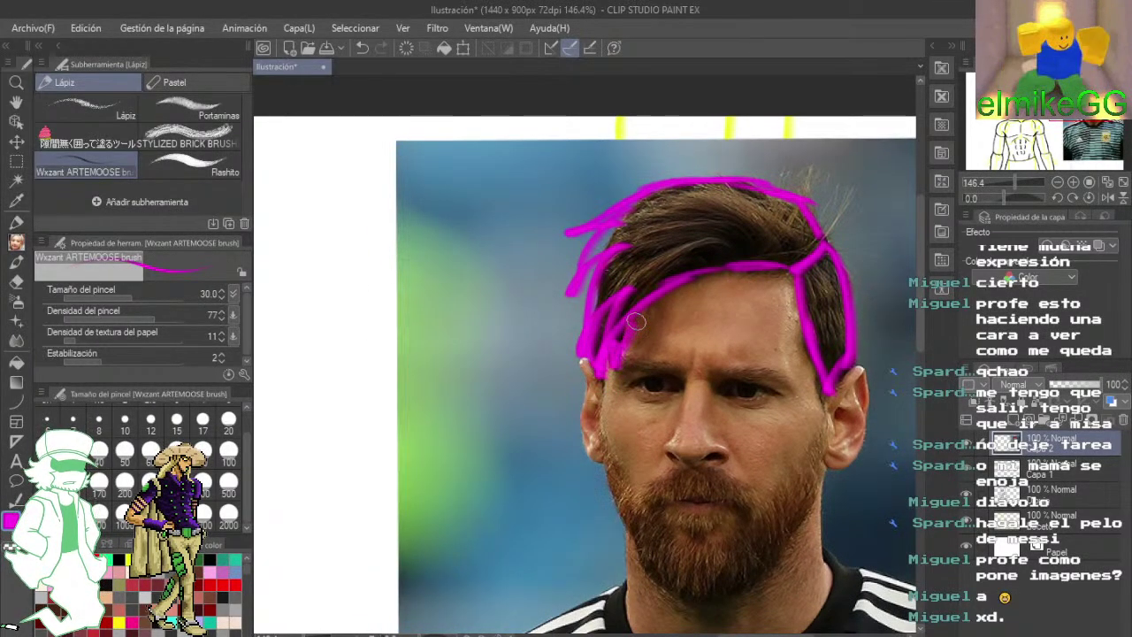
# - Draw two crossing magenta strokes over the nose, cheek and beard area of the photo
pyautogui.moveTo(692, 416)
pyautogui.mouseDown()
pyautogui.moveTo(648, 331)
pyautogui.moveTo(650, 304)
pyautogui.mouseUp()
pyautogui.moveTo(720, 357); pyautogui.dragTo(659, 338)
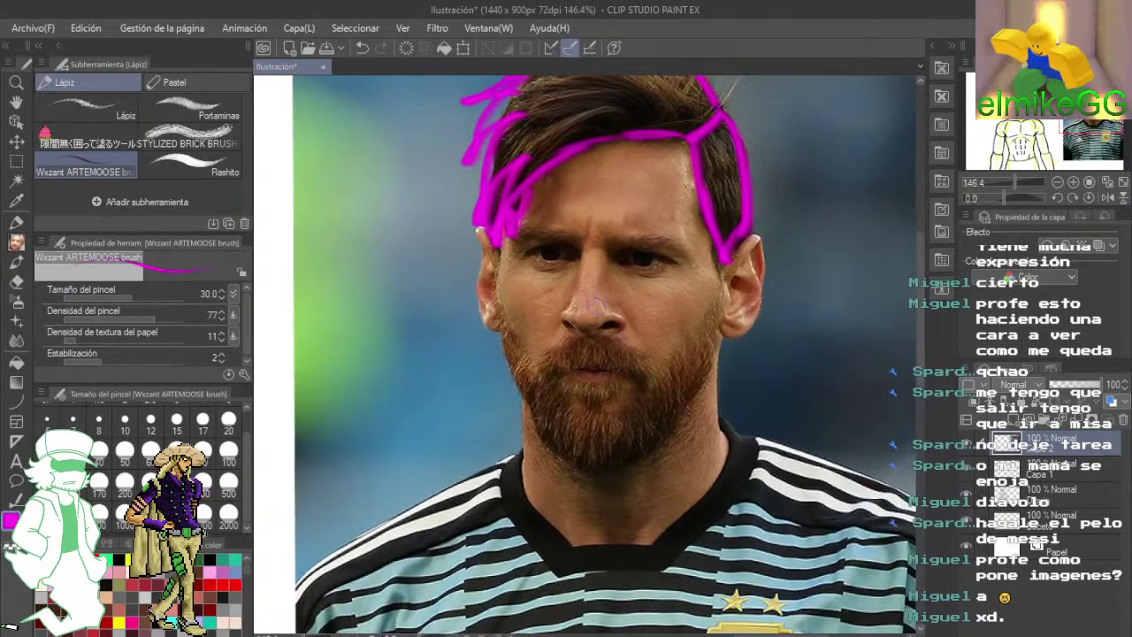
pyautogui.moveTo(654, 283); pyautogui.dragTo(557, 438)
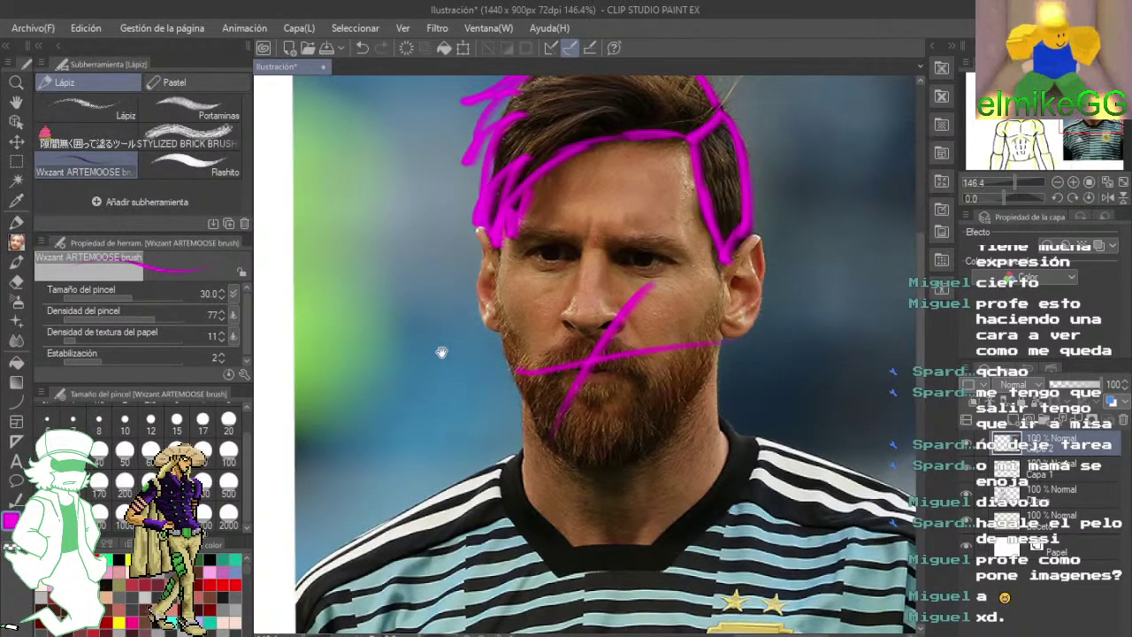
# - Draw curved ears in black on both sides of the figure's head, on layer Capa 1
pyautogui.moveTo(441, 352)
pyautogui.mouseDown()
pyautogui.moveTo(642, 424)
pyautogui.moveTo(557, 292)
pyautogui.moveTo(590, 326)
pyautogui.mouseUp()
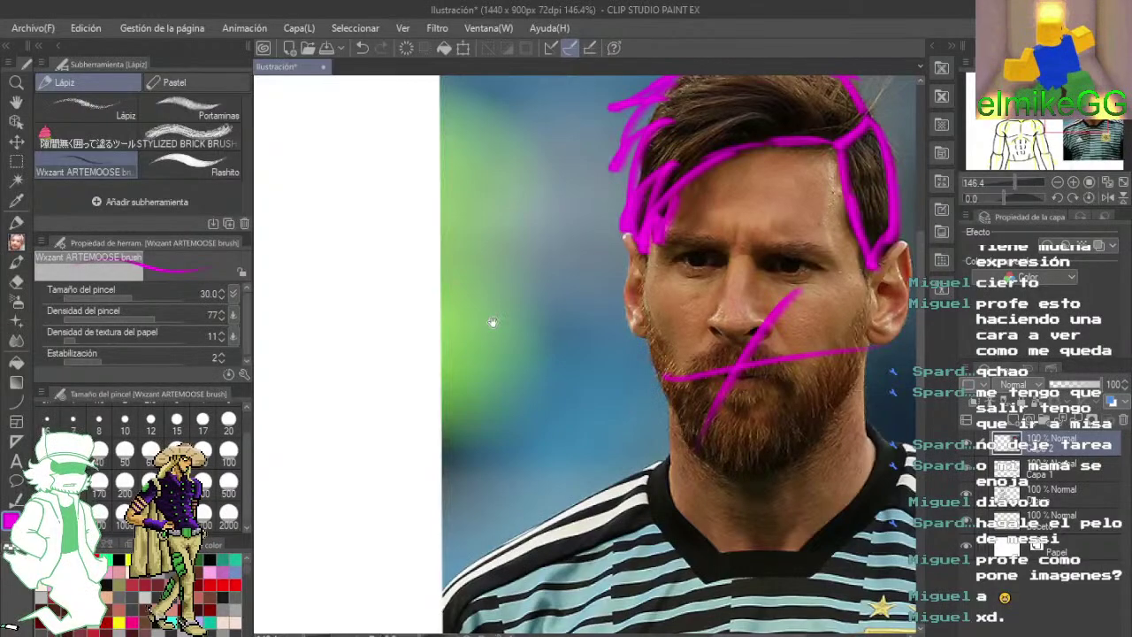
pyautogui.moveTo(493, 321)
pyautogui.mouseDown()
pyautogui.moveTo(610, 341)
pyautogui.moveTo(876, 336)
pyautogui.moveTo(616, 375)
pyautogui.moveTo(420, 477)
pyautogui.mouseUp()
pyautogui.moveTo(548, 258)
pyautogui.mouseDown()
pyautogui.moveTo(599, 306)
pyautogui.moveTo(808, 221)
pyautogui.moveTo(799, 289)
pyautogui.moveTo(621, 327)
pyautogui.mouseUp()
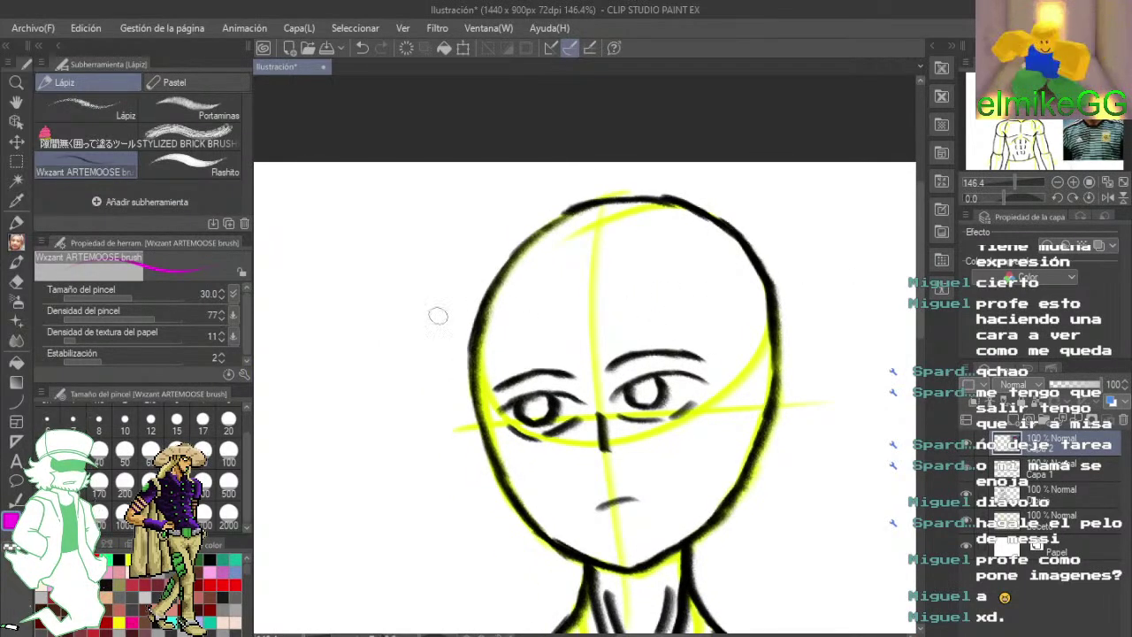
pyautogui.scroll(3, 699, 495)
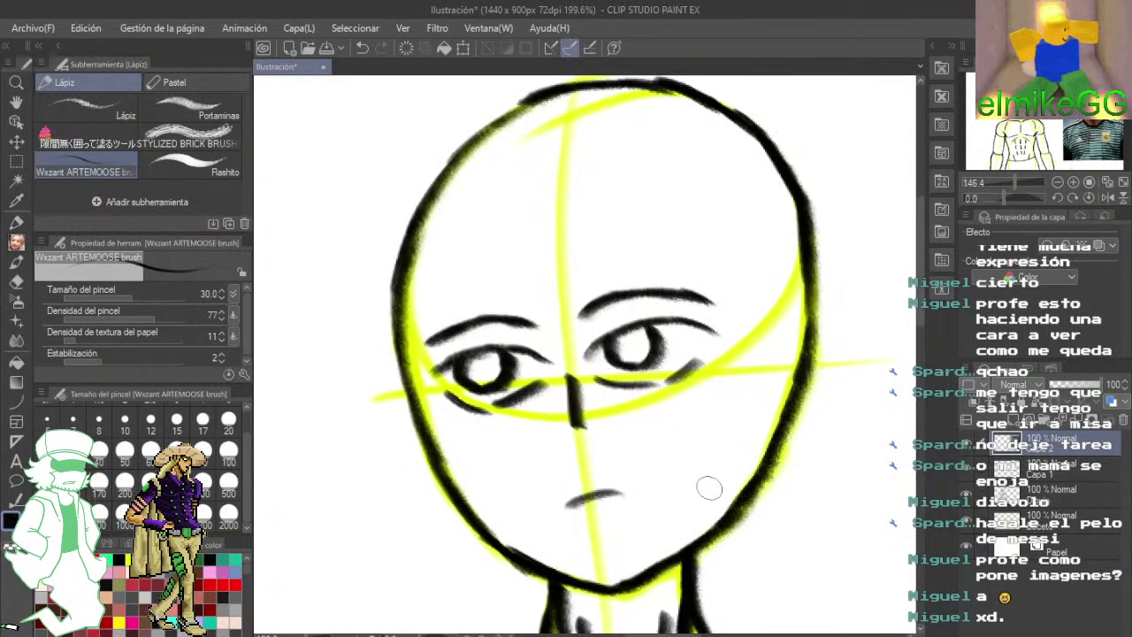
pyautogui.click(1002, 470)
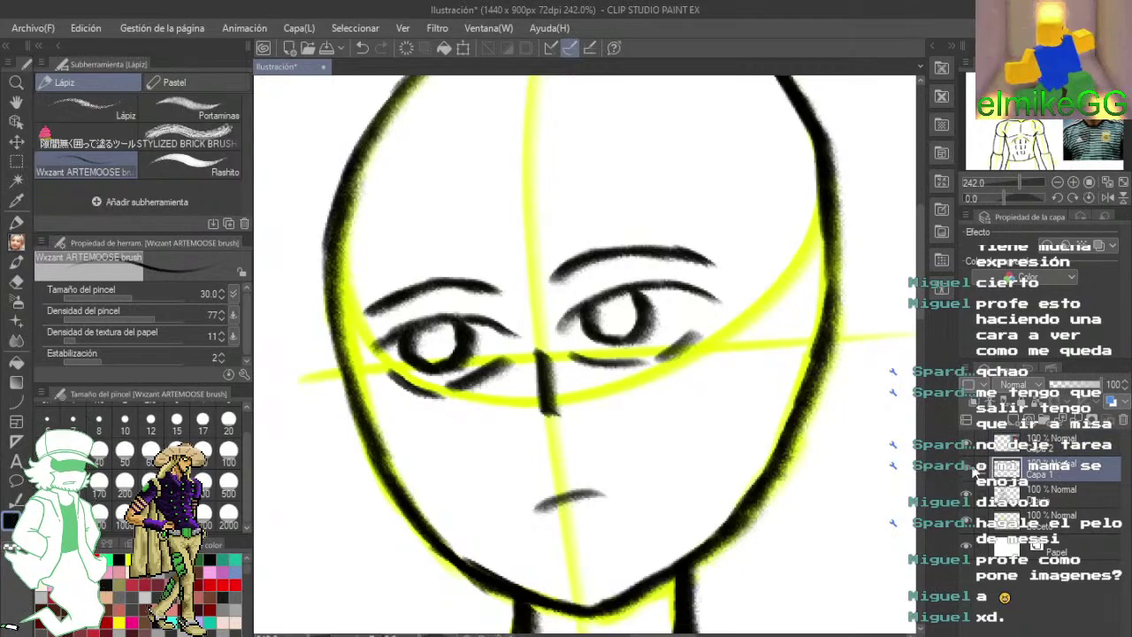
pyautogui.moveTo(867, 291); pyautogui.dragTo(852, 382)
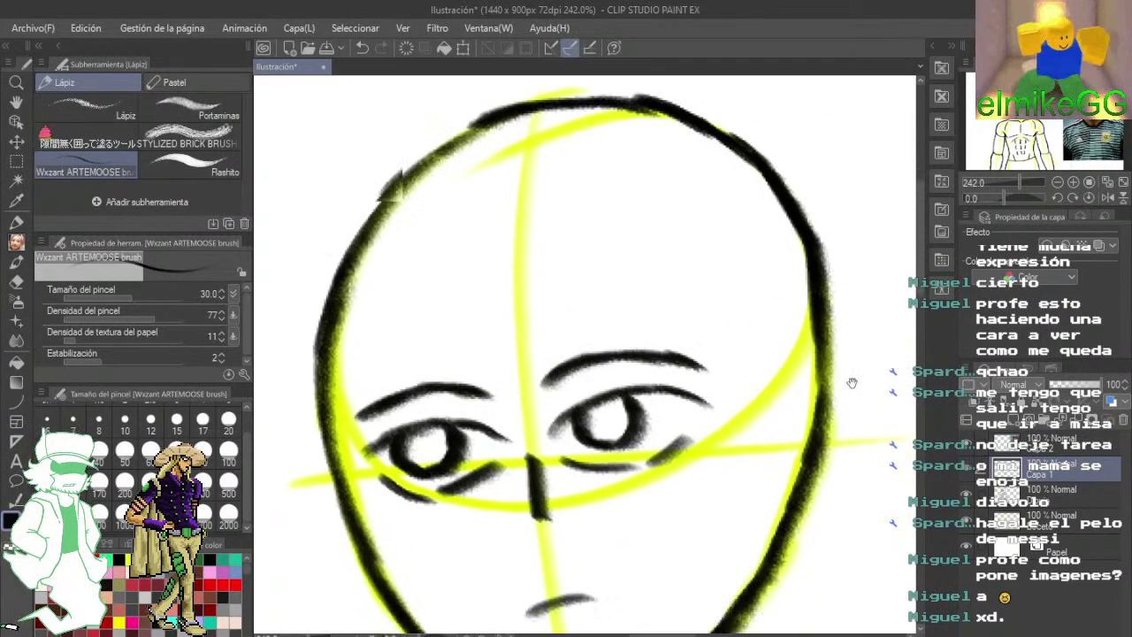
pyautogui.scroll(2, 849, 378)
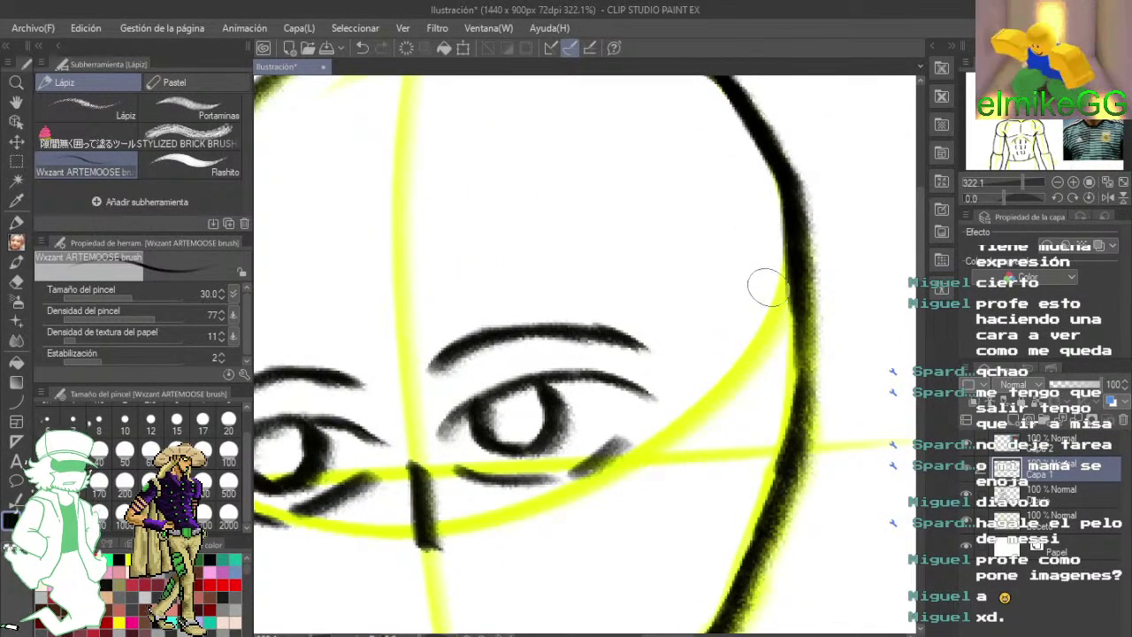
pyautogui.moveTo(816, 325)
pyautogui.mouseDown()
pyautogui.moveTo(856, 397)
pyautogui.moveTo(790, 510)
pyautogui.moveTo(861, 424)
pyautogui.moveTo(920, 387)
pyautogui.mouseUp()
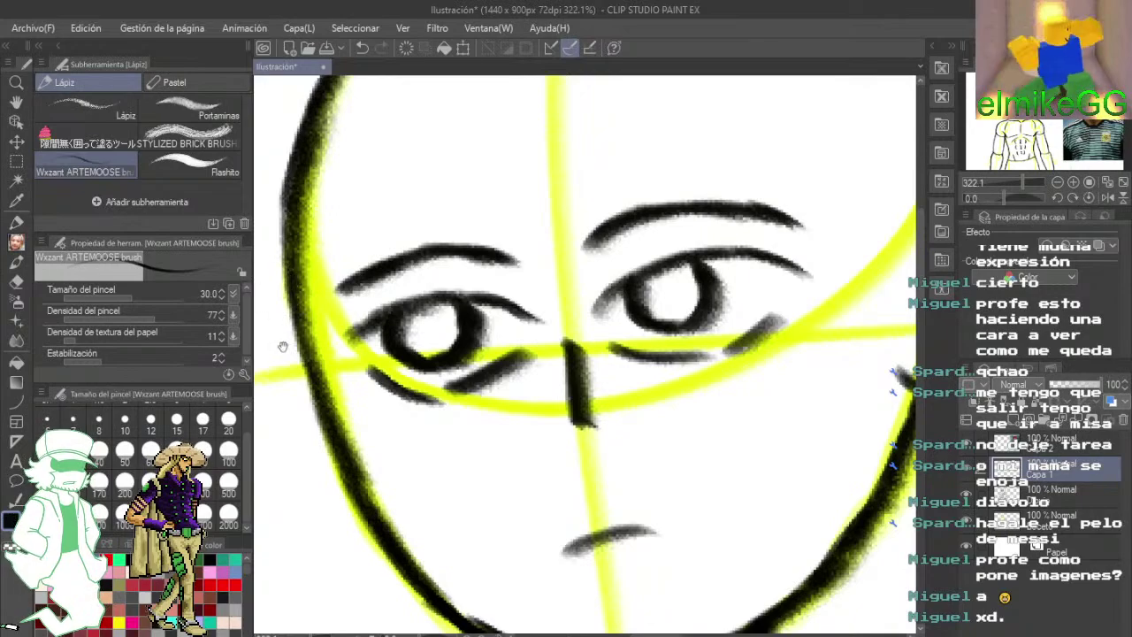
pyautogui.moveTo(283, 347); pyautogui.dragTo(358, 311)
pyautogui.moveTo(364, 252)
pyautogui.mouseDown()
pyautogui.moveTo(325, 318)
pyautogui.moveTo(345, 382)
pyautogui.moveTo(426, 434)
pyautogui.mouseUp()
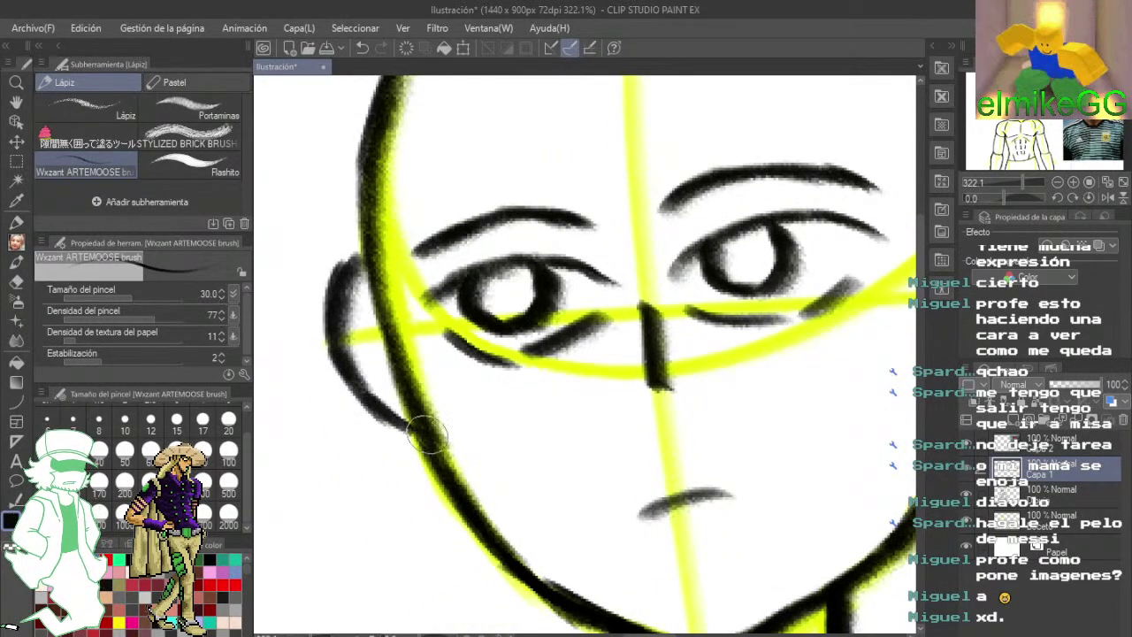
# - Draw the inner line of the right ear and a tapering sideburn section in front of it, joined to the head outline
pyautogui.moveTo(624, 347); pyautogui.dragTo(437, 465)
pyautogui.moveTo(531, 437); pyautogui.dragTo(444, 505)
pyautogui.moveTo(633, 403); pyautogui.dragTo(519, 361)
pyautogui.moveTo(504, 296)
pyautogui.mouseDown()
pyautogui.moveTo(520, 389)
pyautogui.moveTo(525, 351)
pyautogui.moveTo(540, 469)
pyautogui.moveTo(562, 505)
pyautogui.moveTo(586, 512)
pyautogui.moveTo(596, 346)
pyautogui.moveTo(645, 285)
pyautogui.mouseUp()
pyautogui.moveTo(645, 285); pyautogui.dragTo(707, 391)
pyautogui.moveTo(575, 434)
pyautogui.mouseDown()
pyautogui.moveTo(550, 274)
pyautogui.moveTo(595, 234)
pyautogui.mouseUp()
pyautogui.moveTo(559, 309)
pyautogui.mouseDown()
pyautogui.moveTo(590, 274)
pyautogui.moveTo(649, 245)
pyautogui.moveTo(669, 252)
pyautogui.mouseUp()
pyautogui.moveTo(542, 282)
pyautogui.mouseDown()
pyautogui.moveTo(753, 225)
pyautogui.moveTo(657, 331)
pyautogui.mouseUp()
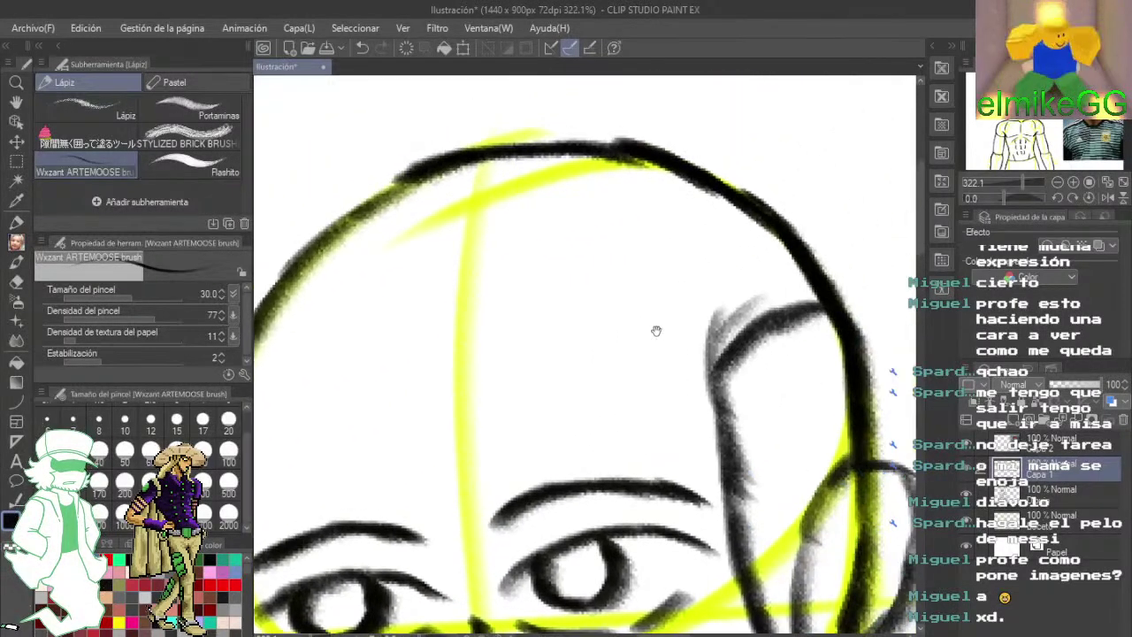
# - Draw the raised upper hair contour from the sideburn over the crown, with small tufts, sloping down the opposite side of the head
pyautogui.moveTo(676, 178)
pyautogui.mouseDown()
pyautogui.moveTo(748, 250)
pyautogui.moveTo(782, 252)
pyautogui.moveTo(770, 300)
pyautogui.mouseUp()
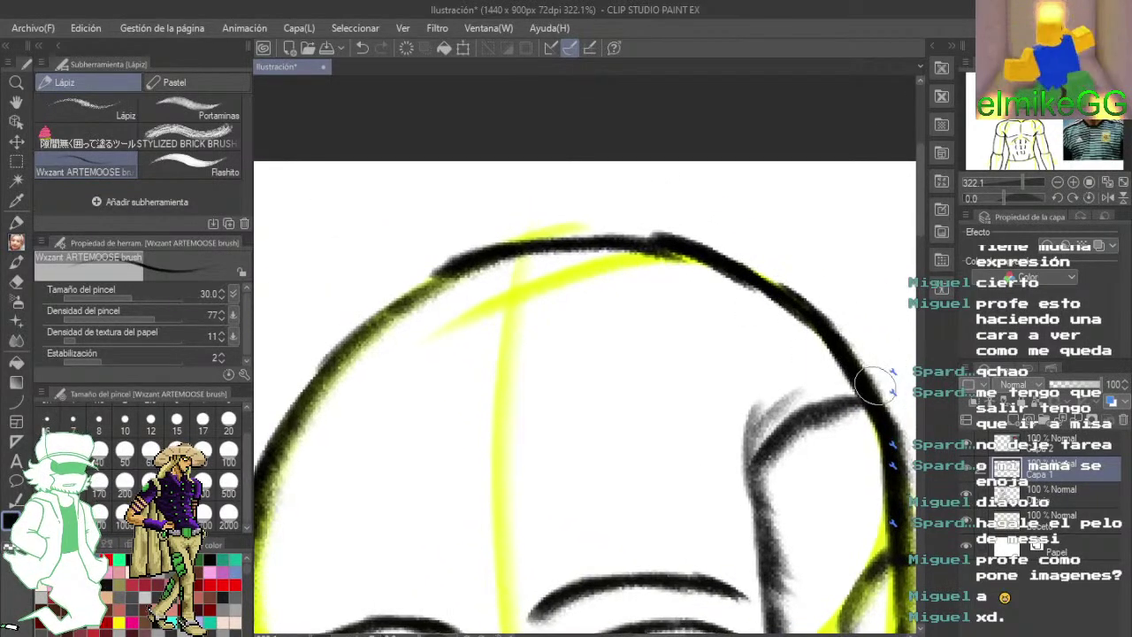
pyautogui.moveTo(875, 386); pyautogui.dragTo(843, 254)
pyautogui.moveTo(867, 314)
pyautogui.mouseDown()
pyautogui.moveTo(793, 213)
pyautogui.moveTo(732, 204)
pyautogui.mouseUp()
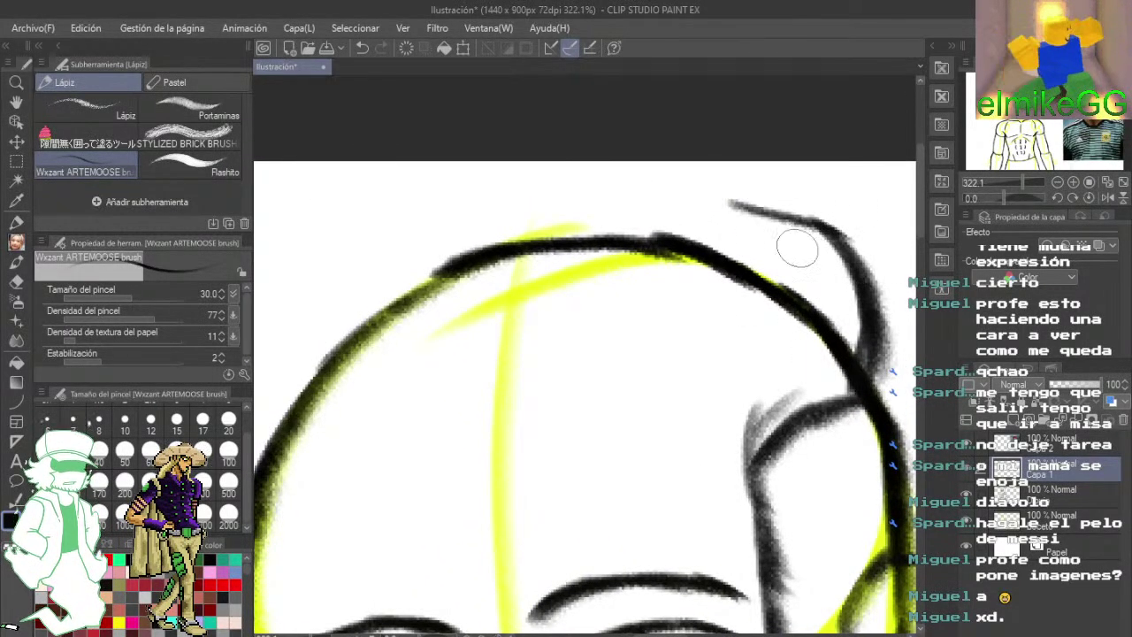
pyautogui.moveTo(798, 249); pyautogui.dragTo(890, 236)
pyautogui.moveTo(765, 237)
pyautogui.mouseDown()
pyautogui.moveTo(814, 270)
pyautogui.moveTo(590, 257)
pyautogui.mouseUp()
pyautogui.moveTo(798, 379)
pyautogui.mouseDown()
pyautogui.moveTo(771, 248)
pyautogui.moveTo(669, 198)
pyautogui.moveTo(575, 197)
pyautogui.mouseUp()
pyautogui.moveTo(705, 213); pyautogui.dragTo(541, 191)
pyautogui.moveTo(565, 241); pyautogui.dragTo(723, 223)
pyautogui.moveTo(799, 188)
pyautogui.mouseDown()
pyautogui.moveTo(696, 156)
pyautogui.moveTo(701, 173)
pyautogui.mouseUp()
pyautogui.moveTo(618, 146); pyautogui.dragTo(698, 208)
pyautogui.moveTo(698, 166)
pyautogui.mouseDown()
pyautogui.moveTo(550, 210)
pyautogui.moveTo(405, 326)
pyautogui.mouseUp()
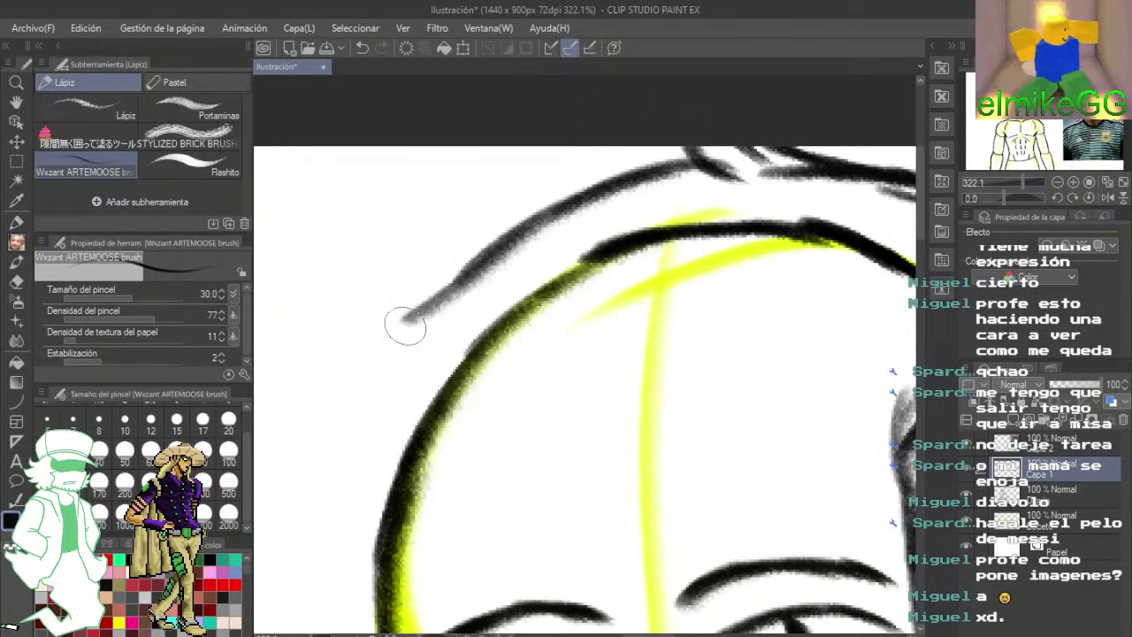
# - Finish the hair's left side with an outward-flicked tip and a long pointed lock ending beside the ear
pyautogui.moveTo(511, 304); pyautogui.dragTo(628, 278)
pyautogui.moveTo(576, 220); pyautogui.dragTo(426, 302)
pyautogui.moveTo(520, 268); pyautogui.dragTo(356, 290)
pyautogui.moveTo(356, 290)
pyautogui.mouseDown()
pyautogui.moveTo(542, 242)
pyautogui.moveTo(429, 385)
pyautogui.moveTo(404, 475)
pyautogui.mouseUp()
pyautogui.moveTo(413, 407); pyautogui.dragTo(435, 558)
pyautogui.moveTo(465, 543)
pyautogui.mouseDown()
pyautogui.moveTo(445, 401)
pyautogui.moveTo(452, 333)
pyautogui.mouseUp()
pyautogui.moveTo(390, 256); pyautogui.dragTo(439, 449)
pyautogui.moveTo(410, 359); pyautogui.dragTo(459, 493)
pyautogui.moveTo(444, 451)
pyautogui.mouseDown()
pyautogui.moveTo(495, 226)
pyautogui.moveTo(473, 427)
pyautogui.mouseUp()
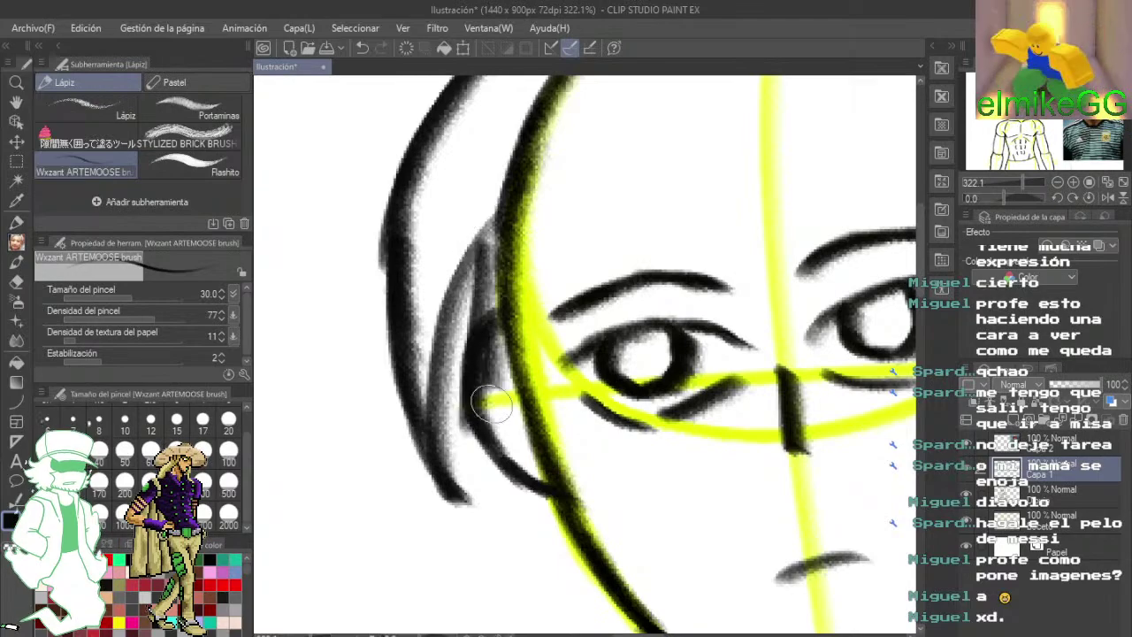
# - Draw a diagonal fringe with jagged strands across the forehead, from the left lock up to the sideburn's upper corner
pyautogui.moveTo(458, 489)
pyautogui.mouseDown()
pyautogui.moveTo(580, 268)
pyautogui.moveTo(503, 400)
pyautogui.mouseUp()
pyautogui.moveTo(478, 444)
pyautogui.mouseDown()
pyautogui.moveTo(548, 343)
pyautogui.moveTo(498, 429)
pyautogui.mouseUp()
pyautogui.moveTo(502, 463)
pyautogui.mouseDown()
pyautogui.moveTo(639, 324)
pyautogui.moveTo(569, 328)
pyautogui.moveTo(506, 382)
pyautogui.moveTo(689, 253)
pyautogui.moveTo(642, 358)
pyautogui.moveTo(815, 254)
pyautogui.mouseUp()
pyautogui.moveTo(819, 252)
pyautogui.mouseDown()
pyautogui.moveTo(655, 313)
pyautogui.moveTo(846, 146)
pyautogui.mouseUp()
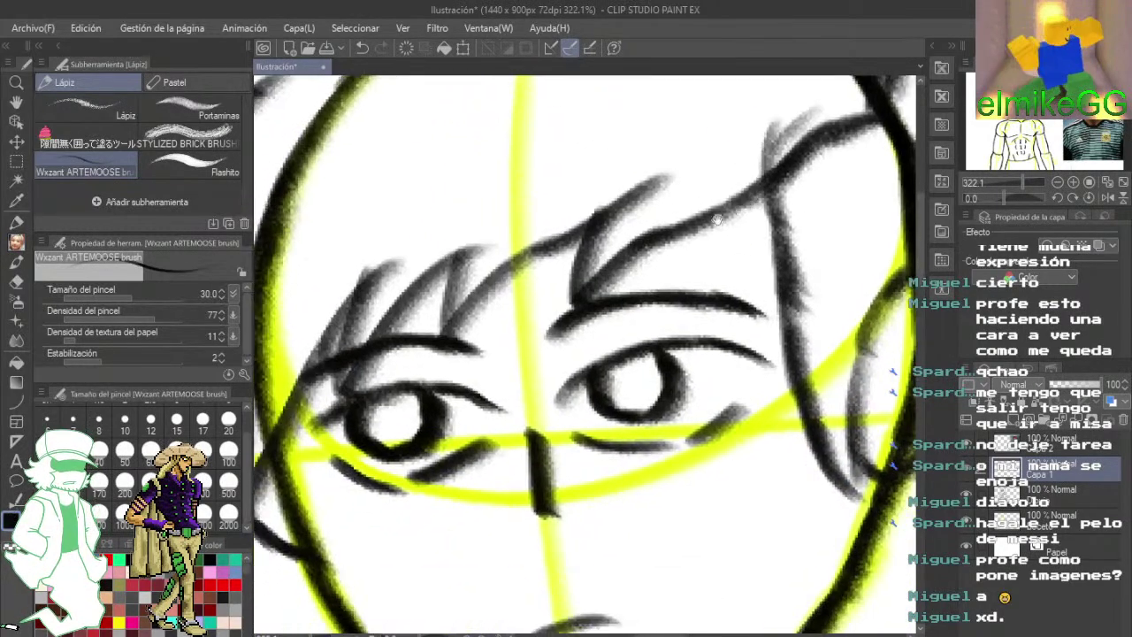
# - Sketch curved direction arrows in the blank space between the head and the photo
pyautogui.moveTo(907, 279)
pyautogui.mouseDown()
pyautogui.moveTo(720, 305)
pyautogui.moveTo(455, 395)
pyautogui.mouseUp()
pyautogui.moveTo(808, 114); pyautogui.dragTo(568, 320)
pyautogui.moveTo(551, 213)
pyautogui.mouseDown()
pyautogui.moveTo(570, 330)
pyautogui.moveTo(452, 235)
pyautogui.mouseUp()
pyautogui.moveTo(701, 462); pyautogui.dragTo(476, 376)
pyautogui.moveTo(488, 469)
pyautogui.mouseDown()
pyautogui.moveTo(436, 365)
pyautogui.moveTo(531, 385)
pyautogui.mouseUp()
pyautogui.moveTo(634, 297); pyautogui.dragTo(530, 355)
pyautogui.moveTo(493, 315)
pyautogui.mouseDown()
pyautogui.moveTo(649, 393)
pyautogui.moveTo(647, 304)
pyautogui.mouseUp()
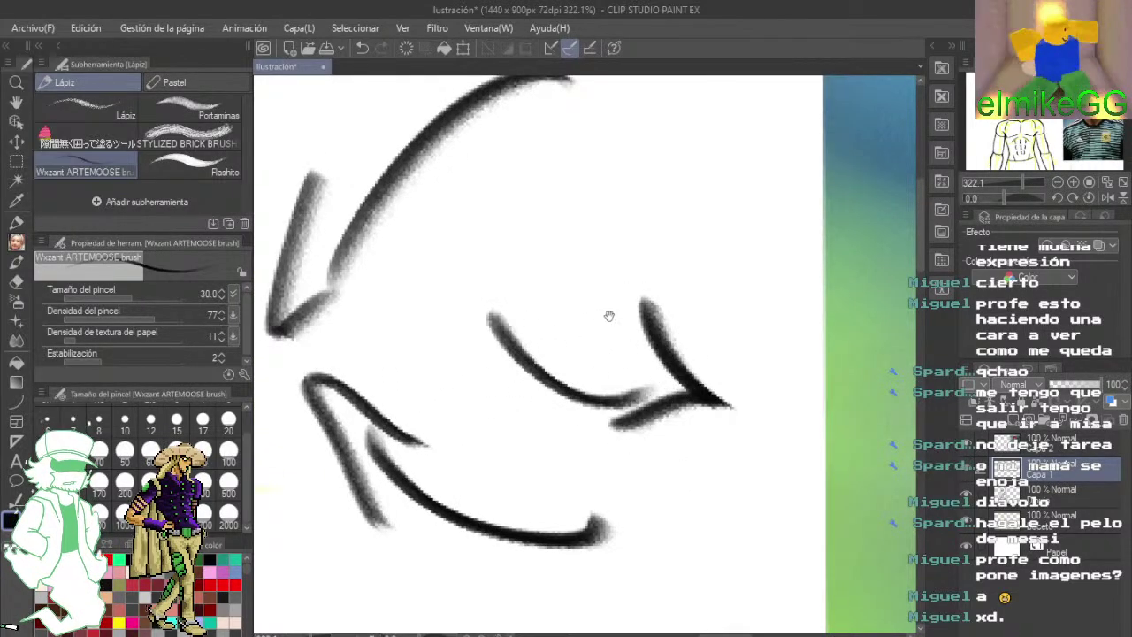
# - Erase the head's original skull outline beneath the new hair, on the layer under Capa 1, with the hard eraser at size 80
pyautogui.scroll(-5, 611, 310)
pyautogui.moveTo(412, 226); pyautogui.dragTo(624, 264)
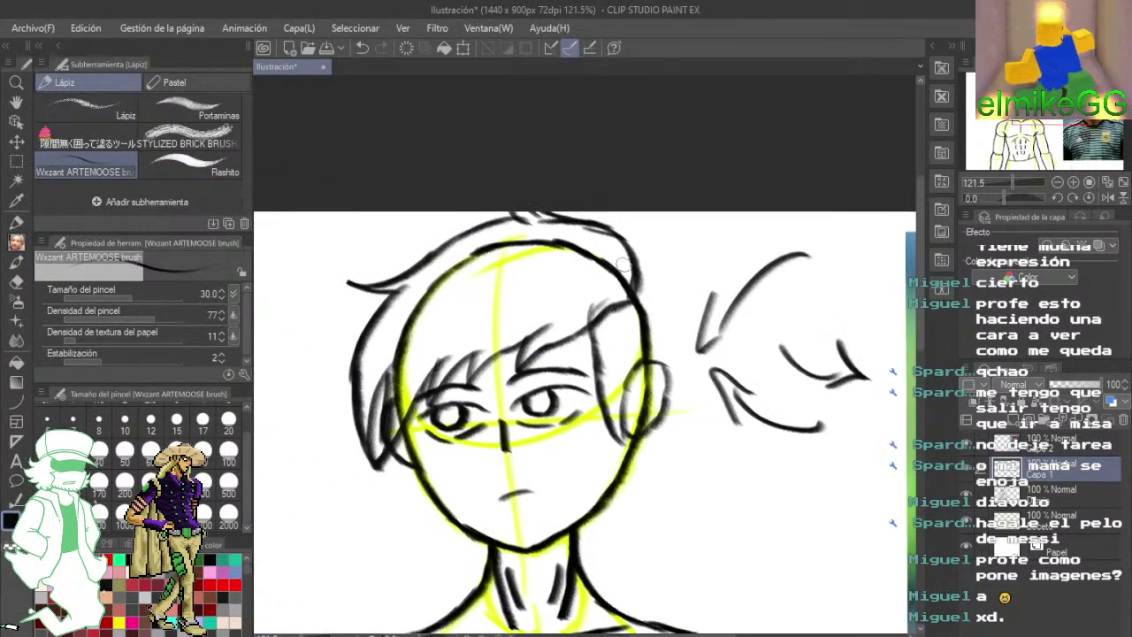
pyautogui.scroll(2, 410, 348)
pyautogui.scroll(1, 411, 363)
pyautogui.moveTo(415, 414); pyautogui.dragTo(398, 299)
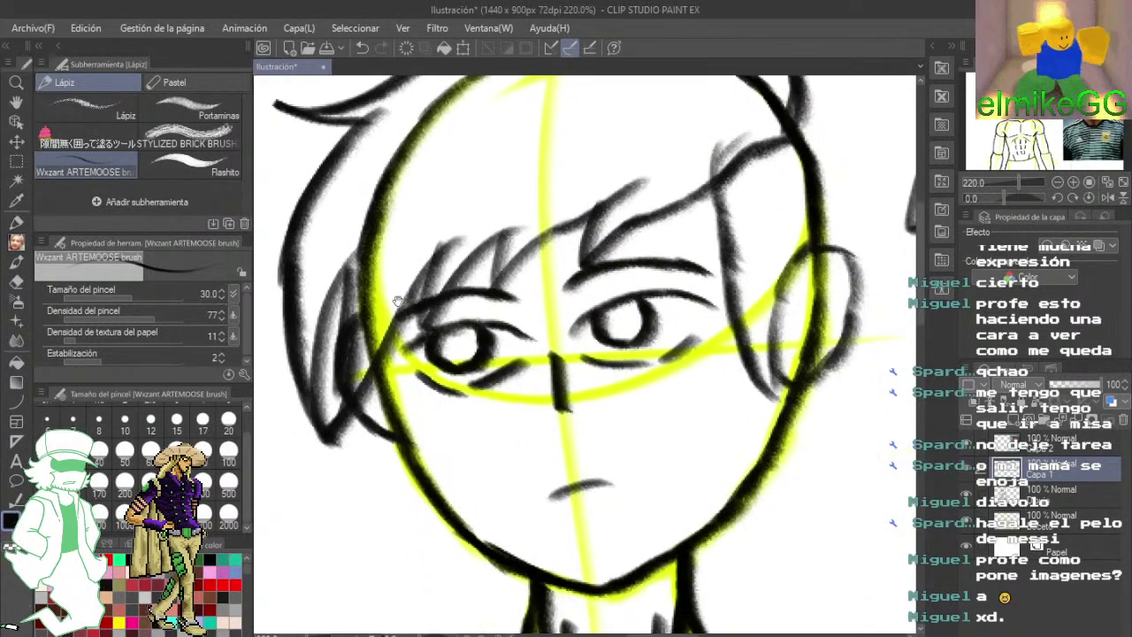
pyautogui.scroll(1, 358, 371)
pyautogui.moveTo(416, 336); pyautogui.dragTo(396, 402)
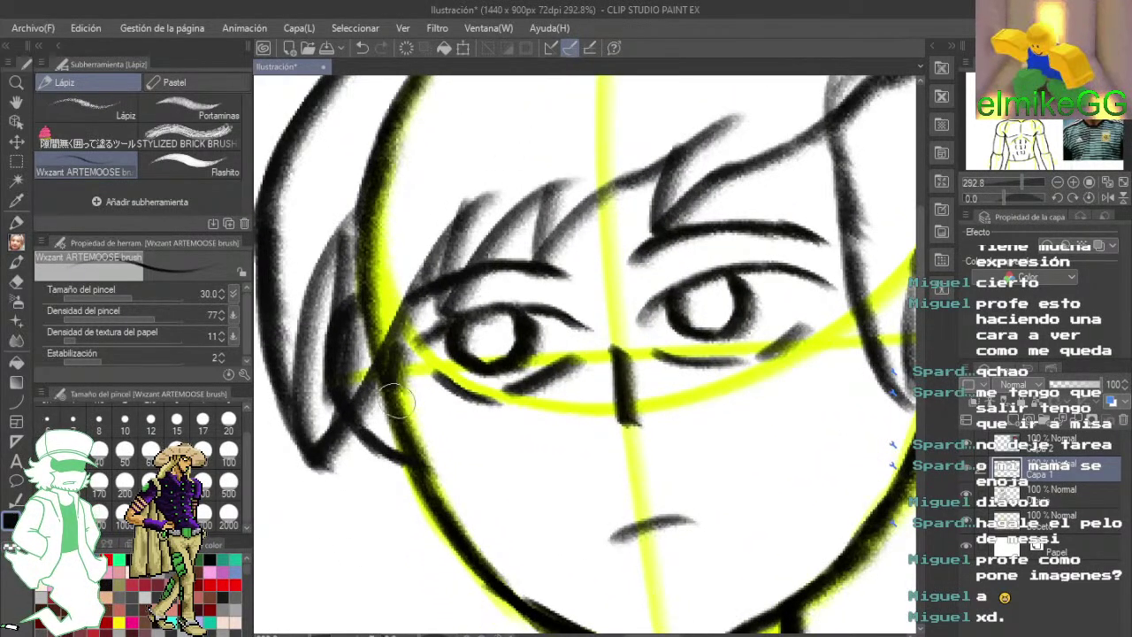
pyautogui.moveTo(451, 294); pyautogui.dragTo(456, 404)
pyautogui.click(1057, 502)
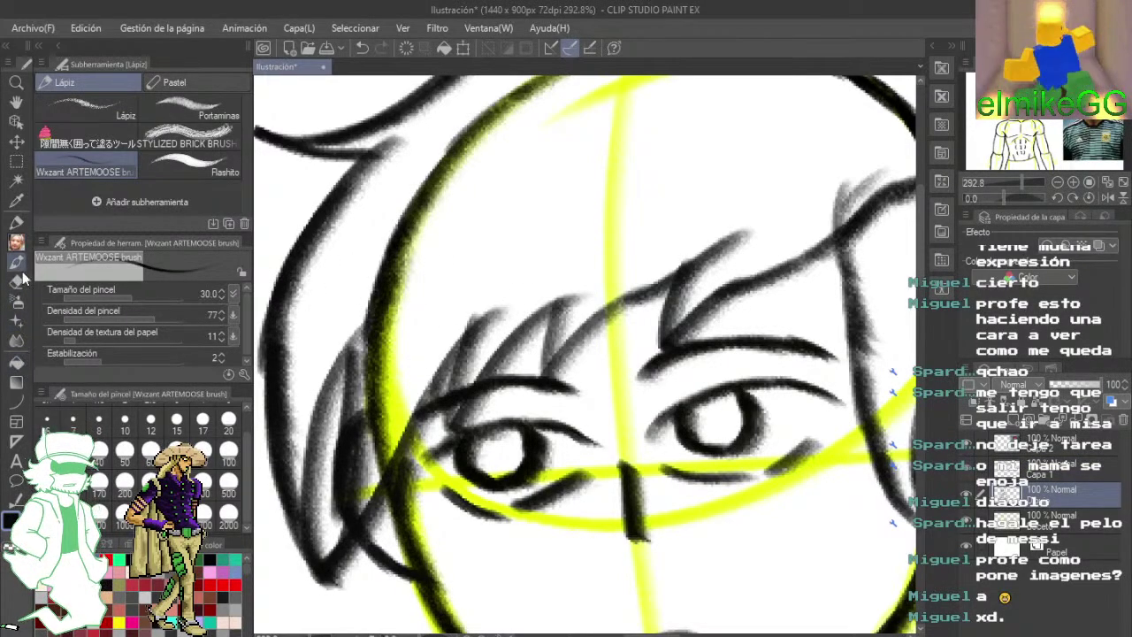
pyautogui.click(18, 263)
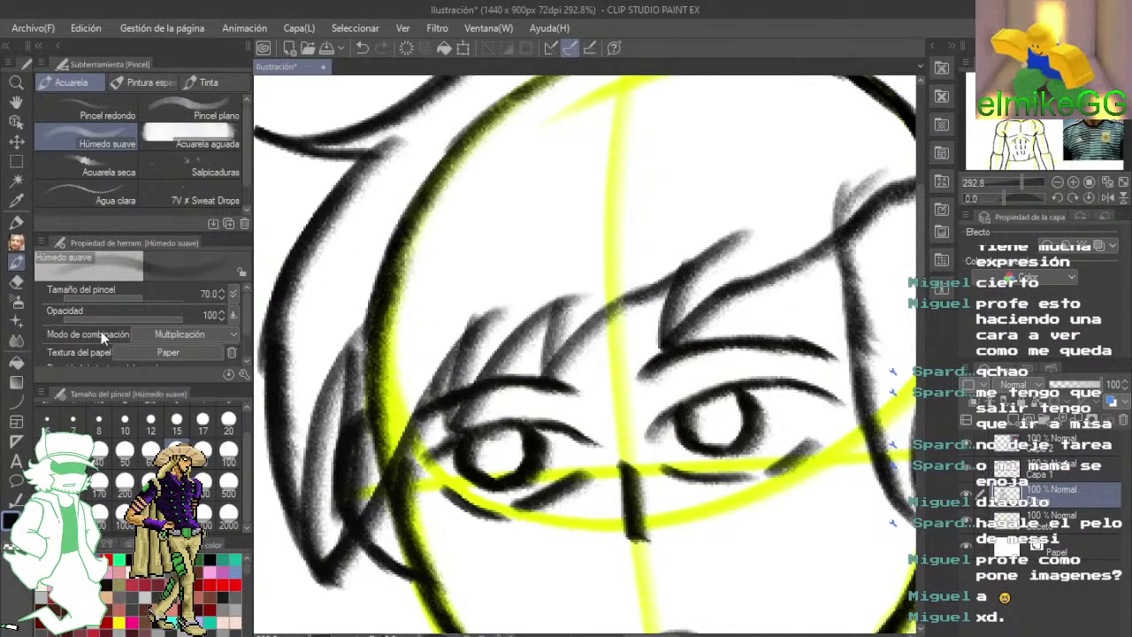
pyautogui.click(16, 283)
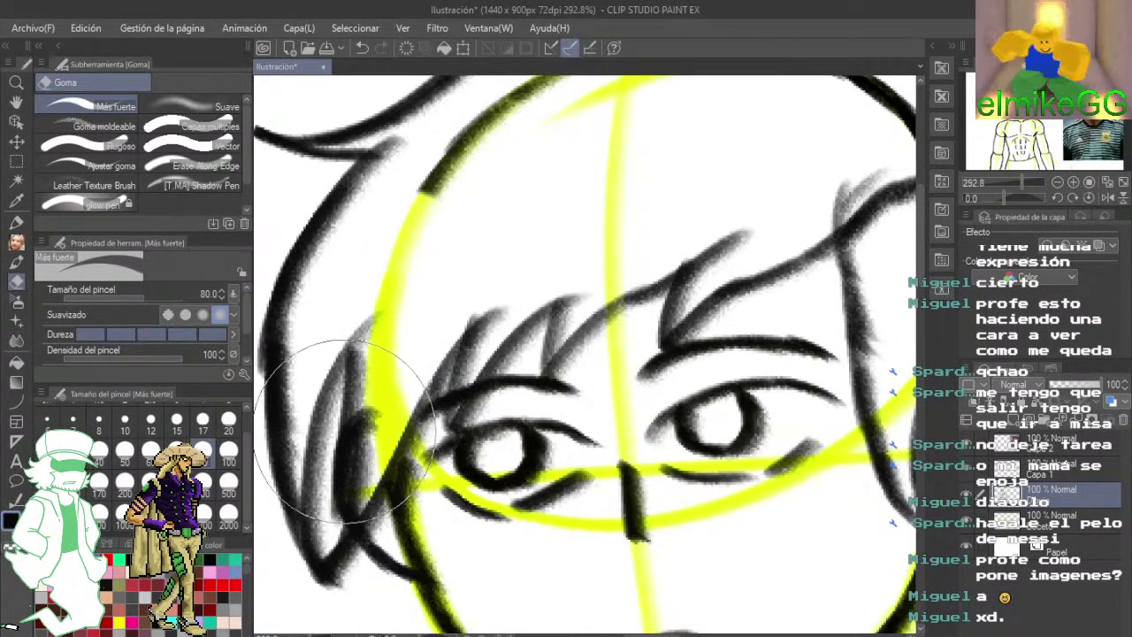
pyautogui.moveTo(417, 227)
pyautogui.mouseDown()
pyautogui.moveTo(379, 334)
pyautogui.moveTo(493, 250)
pyautogui.mouseUp()
pyautogui.moveTo(570, 229); pyautogui.dragTo(416, 272)
pyautogui.moveTo(389, 232)
pyautogui.mouseDown()
pyautogui.moveTo(404, 215)
pyautogui.moveTo(625, 259)
pyautogui.moveTo(636, 245)
pyautogui.moveTo(468, 216)
pyautogui.mouseUp()
pyautogui.moveTo(520, 282); pyautogui.dragTo(431, 243)
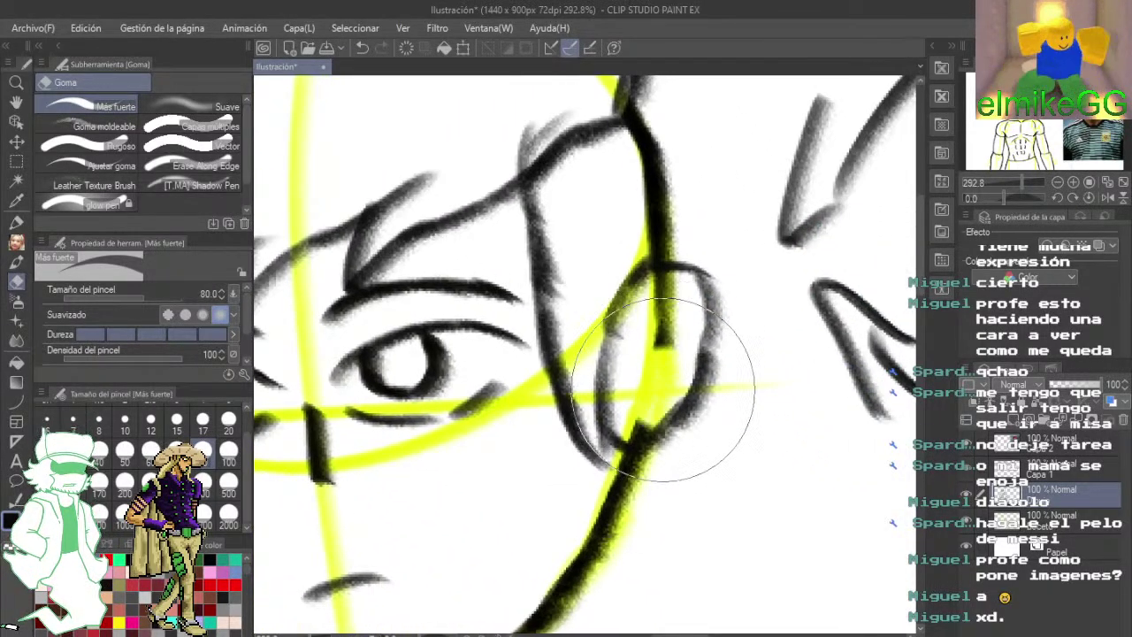
# - Erase the stretch of face outline that crosses the inside of the sideburn-side ear, using the eraser at size 60
pyautogui.moveTo(663, 390); pyautogui.dragTo(648, 408)
pyautogui.click(363, 48)
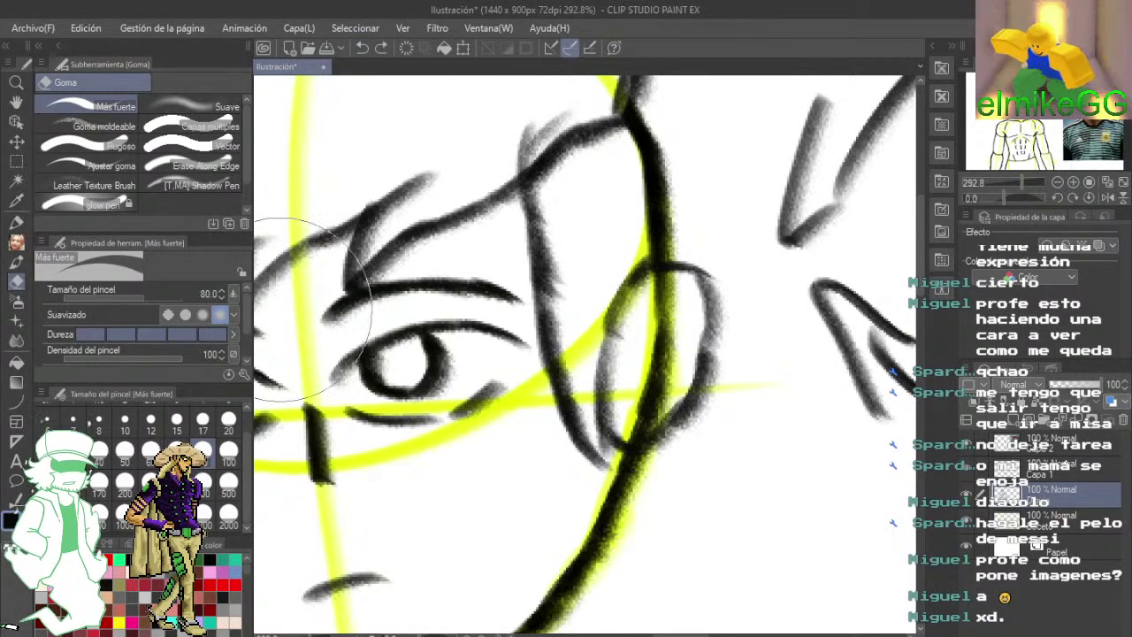
pyautogui.click(151, 454)
pyautogui.moveTo(656, 329)
pyautogui.mouseDown()
pyautogui.moveTo(662, 370)
pyautogui.moveTo(673, 325)
pyautogui.moveTo(657, 400)
pyautogui.moveTo(971, 348)
pyautogui.mouseUp()
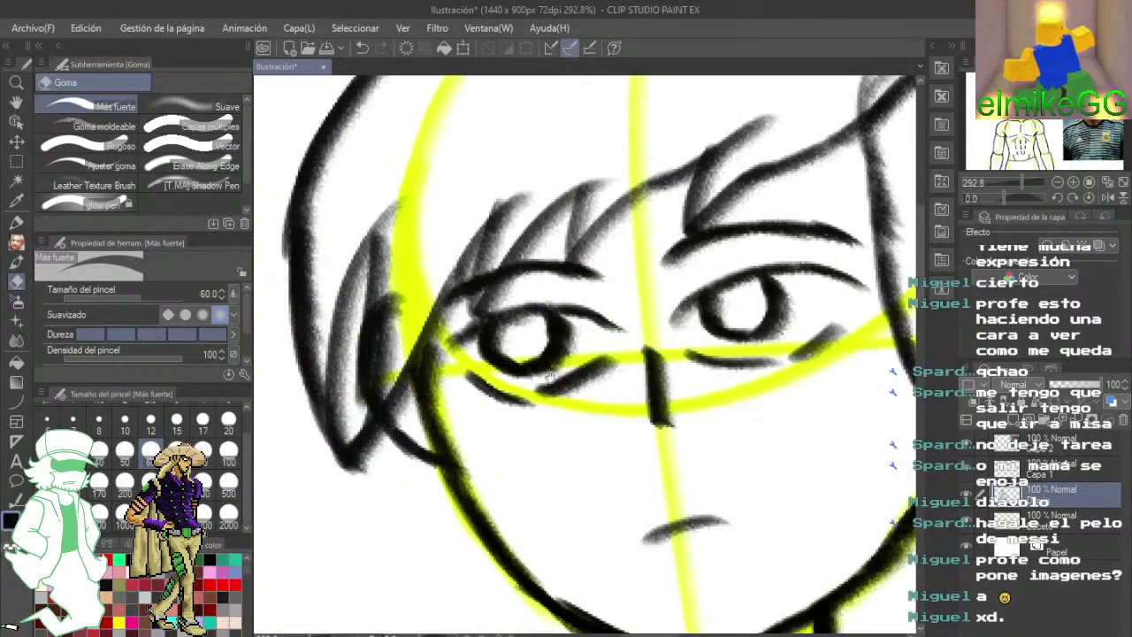
# - Clear the dark overlapping strokes inside the long pointed hair lock on Capa 1, and redraw the lock's inner edge with the size 30 pencil
pyautogui.moveTo(524, 263)
pyautogui.mouseDown()
pyautogui.moveTo(513, 461)
pyautogui.moveTo(484, 276)
pyautogui.mouseUp()
pyautogui.moveTo(420, 389)
pyautogui.mouseDown()
pyautogui.moveTo(574, 422)
pyautogui.moveTo(487, 331)
pyautogui.moveTo(469, 415)
pyautogui.mouseUp()
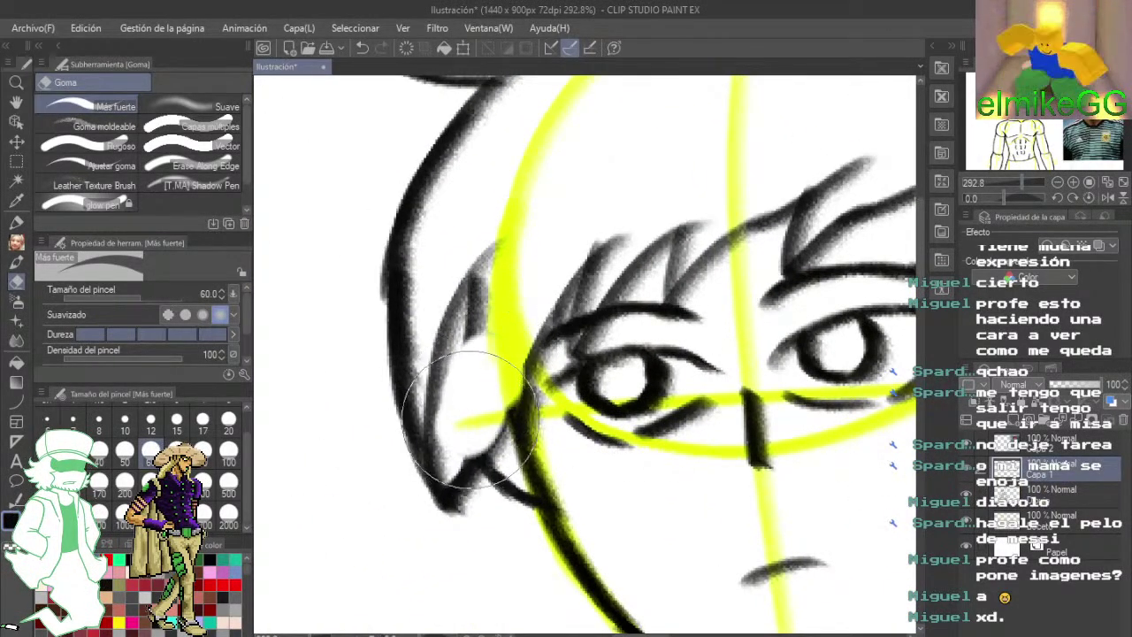
pyautogui.click(17, 260)
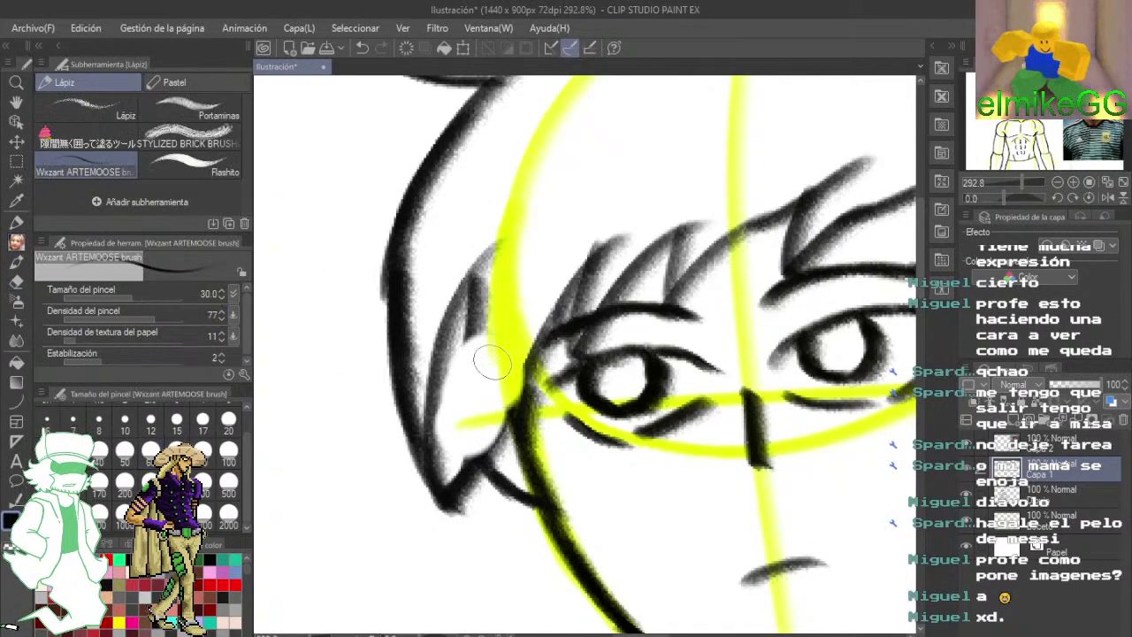
pyautogui.moveTo(482, 309)
pyautogui.mouseDown()
pyautogui.moveTo(447, 425)
pyautogui.moveTo(440, 516)
pyautogui.moveTo(521, 362)
pyautogui.moveTo(425, 424)
pyautogui.moveTo(429, 478)
pyautogui.moveTo(471, 413)
pyautogui.mouseUp()
# - Erase the footballer photo with its magenta hair marks from Capa 2 and the direction arrows from Capa 1, using the eraser at size 500
pyautogui.moveTo(654, 406); pyautogui.dragTo(467, 377)
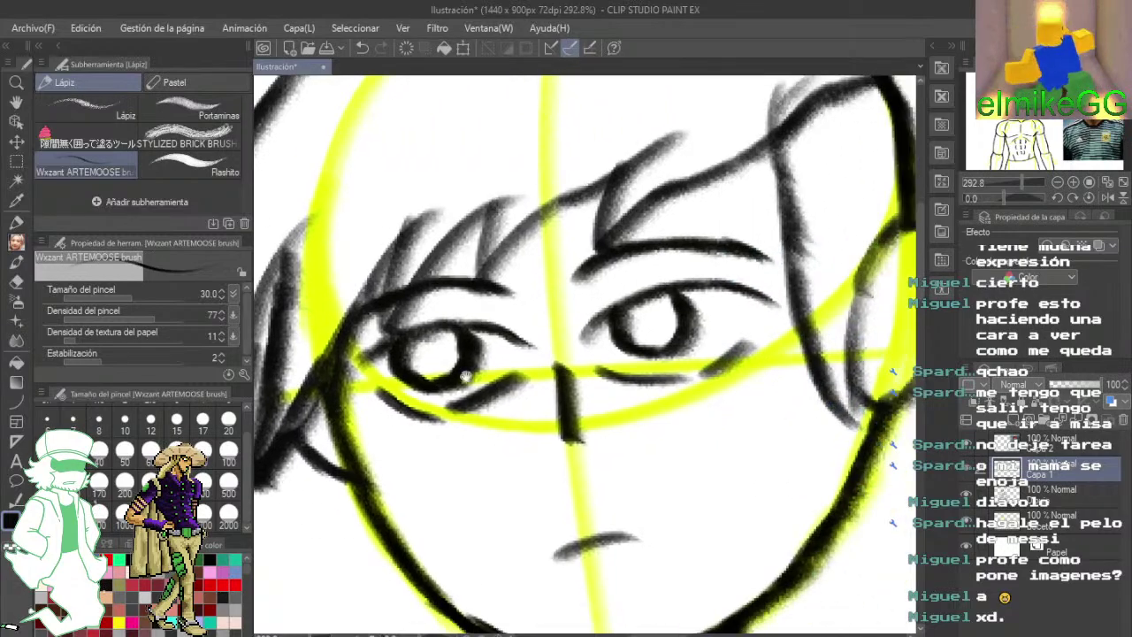
pyautogui.moveTo(552, 383); pyautogui.dragTo(327, 433)
pyautogui.scroll(-6, 458, 352)
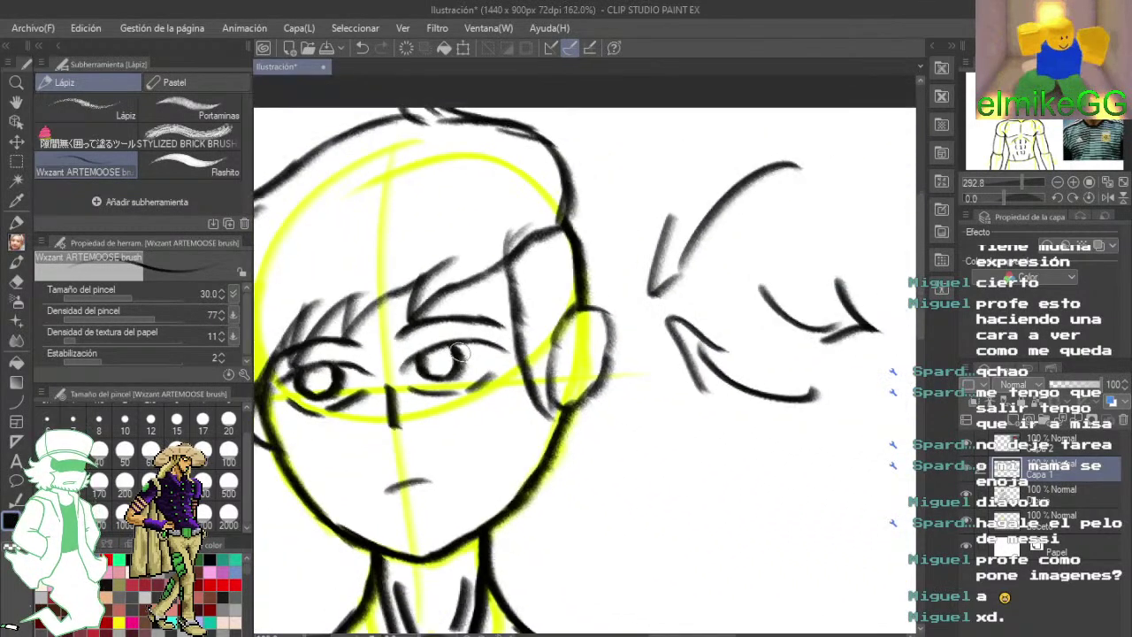
pyautogui.moveTo(572, 304); pyautogui.dragTo(410, 136)
pyautogui.moveTo(529, 221); pyautogui.dragTo(572, 396)
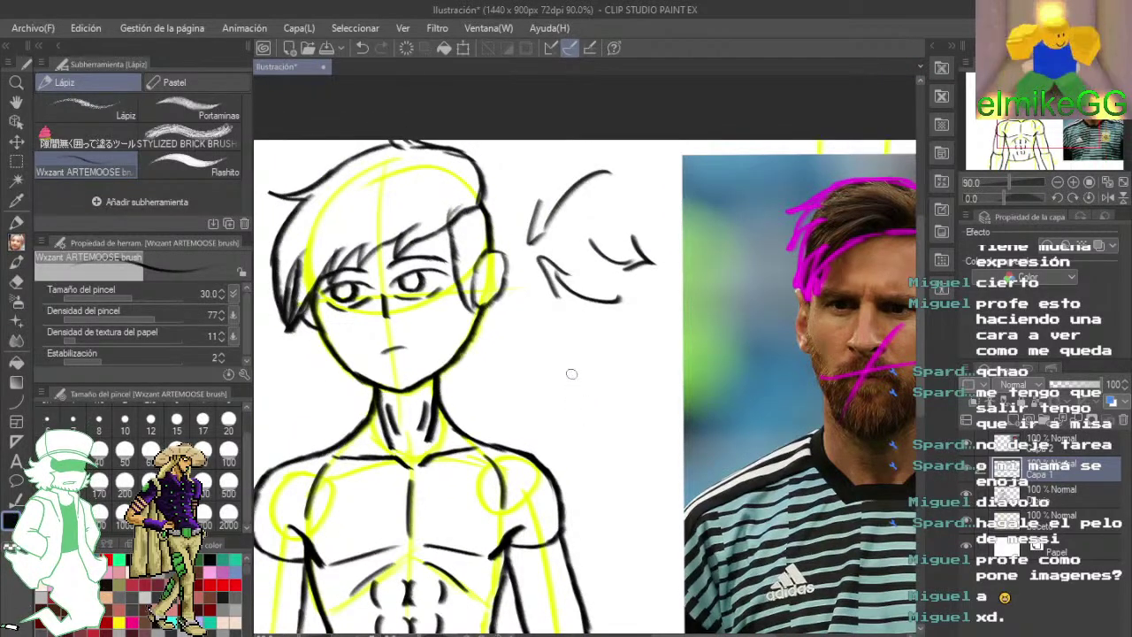
pyautogui.scroll(-1, 534, 258)
pyautogui.click(1029, 441)
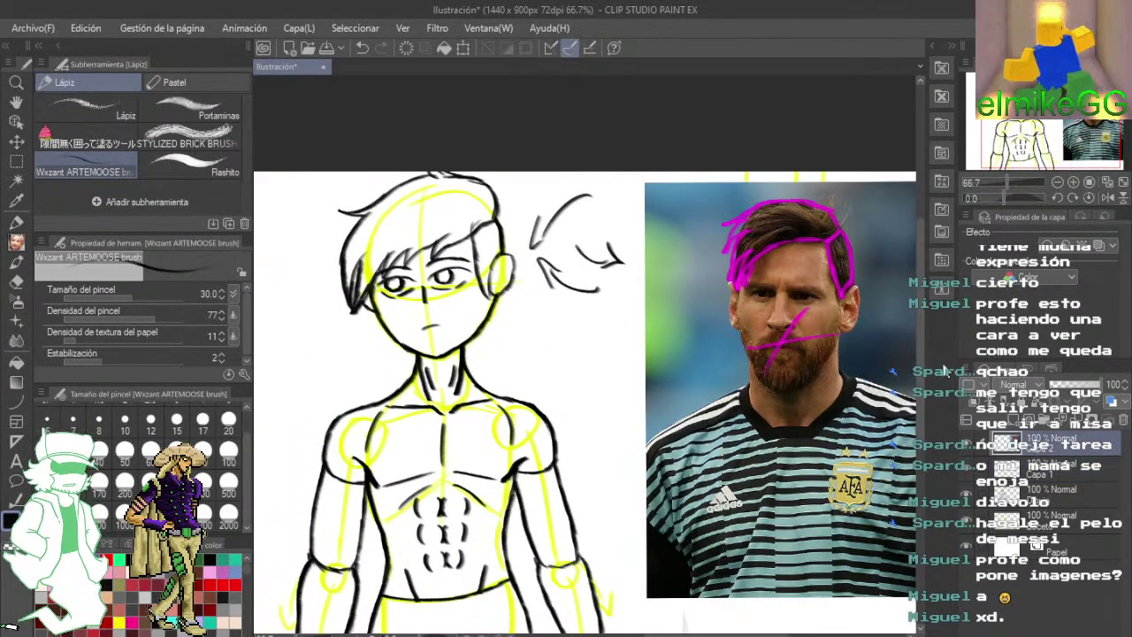
pyautogui.moveTo(531, 474); pyautogui.dragTo(427, 452)
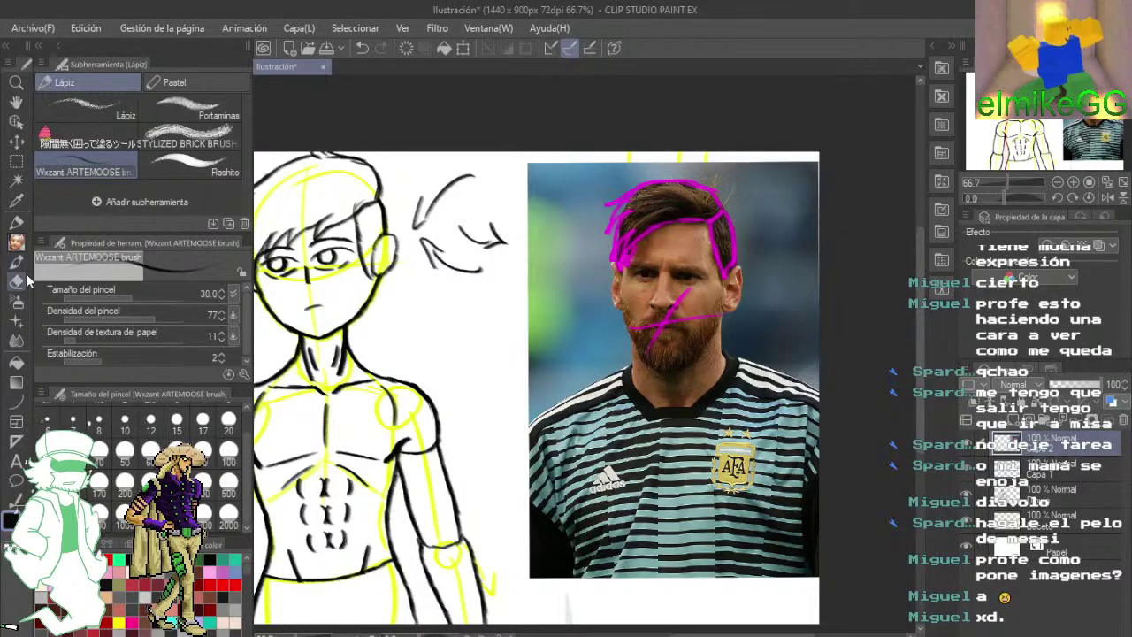
pyautogui.click(16, 280)
pyautogui.click(228, 482)
pyautogui.moveTo(539, 292)
pyautogui.mouseDown()
pyautogui.moveTo(607, 298)
pyautogui.moveTo(669, 278)
pyautogui.moveTo(789, 393)
pyautogui.moveTo(622, 416)
pyautogui.moveTo(598, 513)
pyautogui.mouseUp()
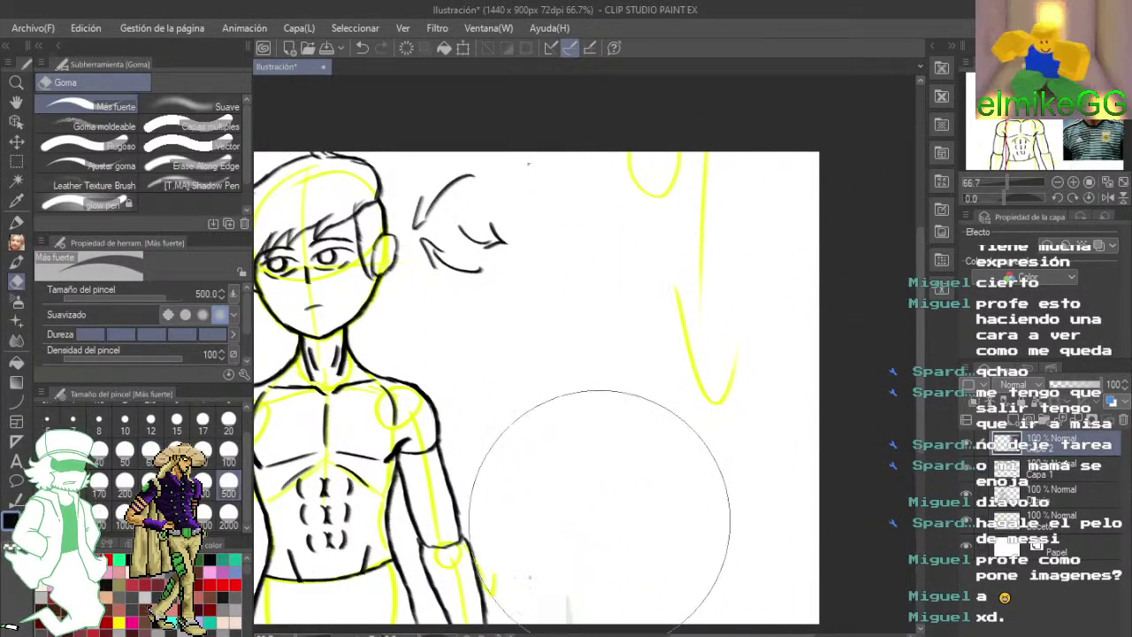
pyautogui.moveTo(539, 313); pyautogui.dragTo(604, 411)
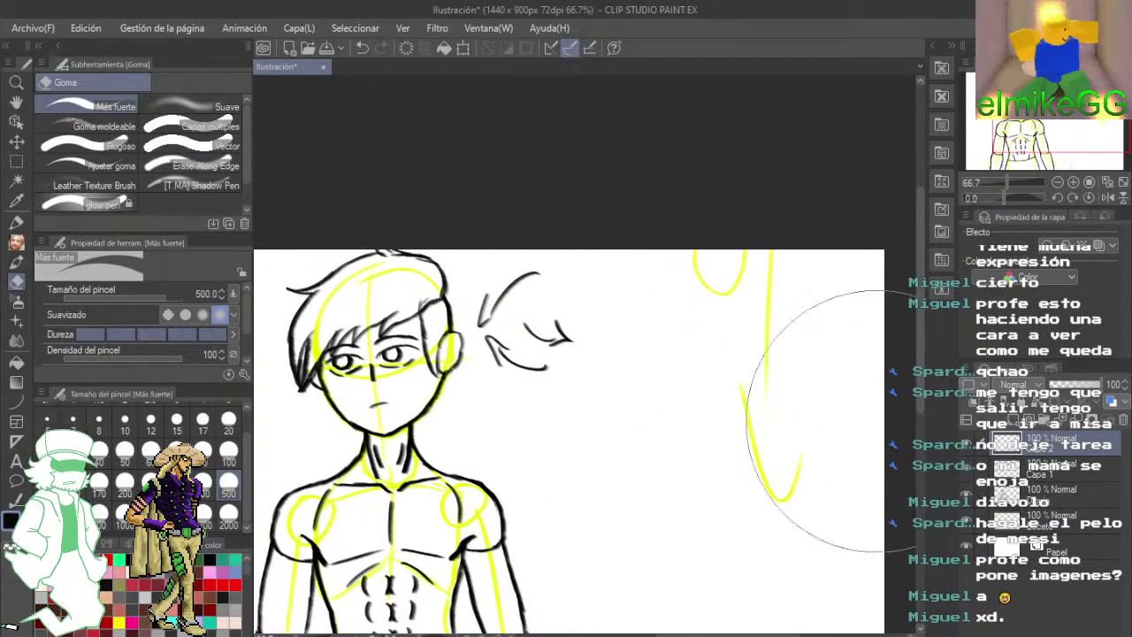
pyautogui.click(1043, 469)
pyautogui.moveTo(593, 334); pyautogui.dragTo(566, 314)
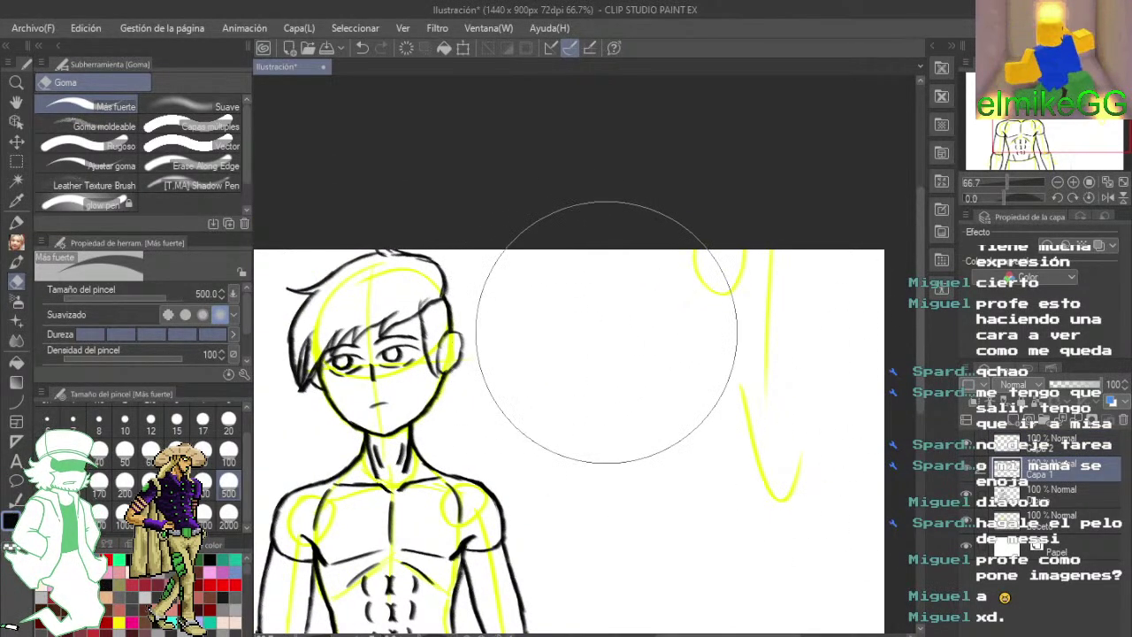
# - Switch from the eraser to the pencil tool with the Wxzant ARTEMOOSE brush
pyautogui.scroll(3, 606, 331)
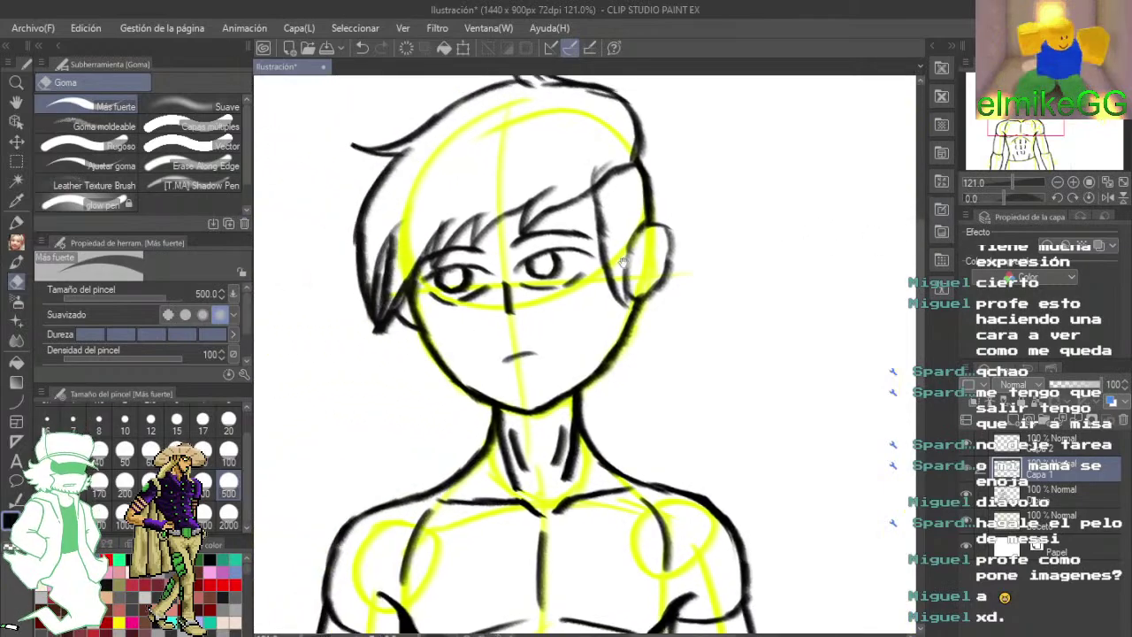
pyautogui.scroll(2, 613, 278)
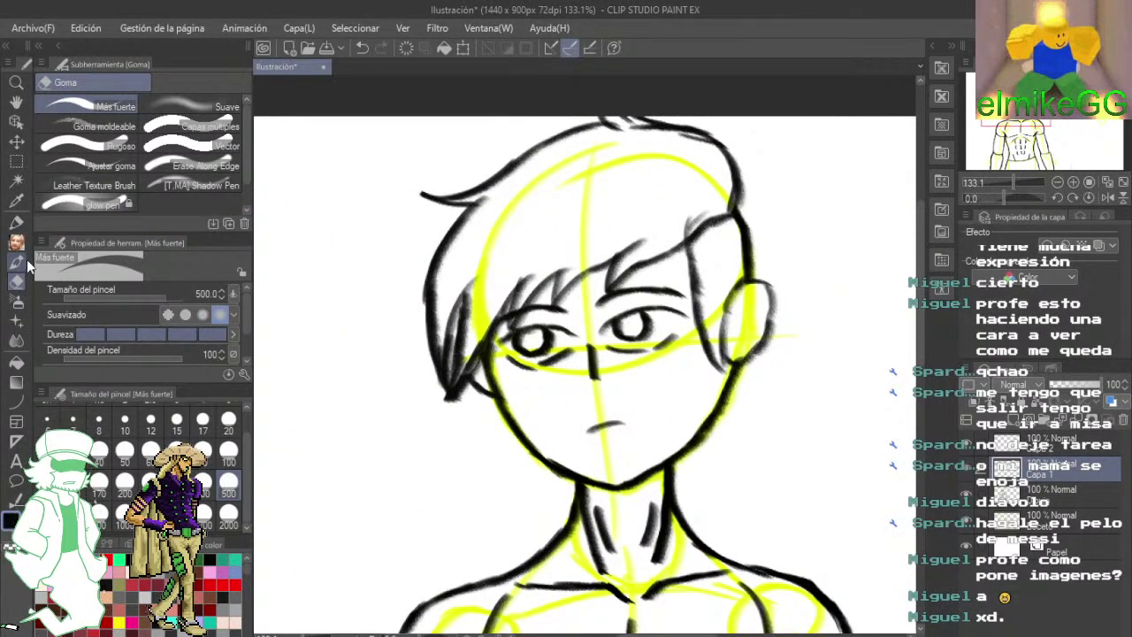
pyautogui.click(17, 262)
pyautogui.click(18, 299)
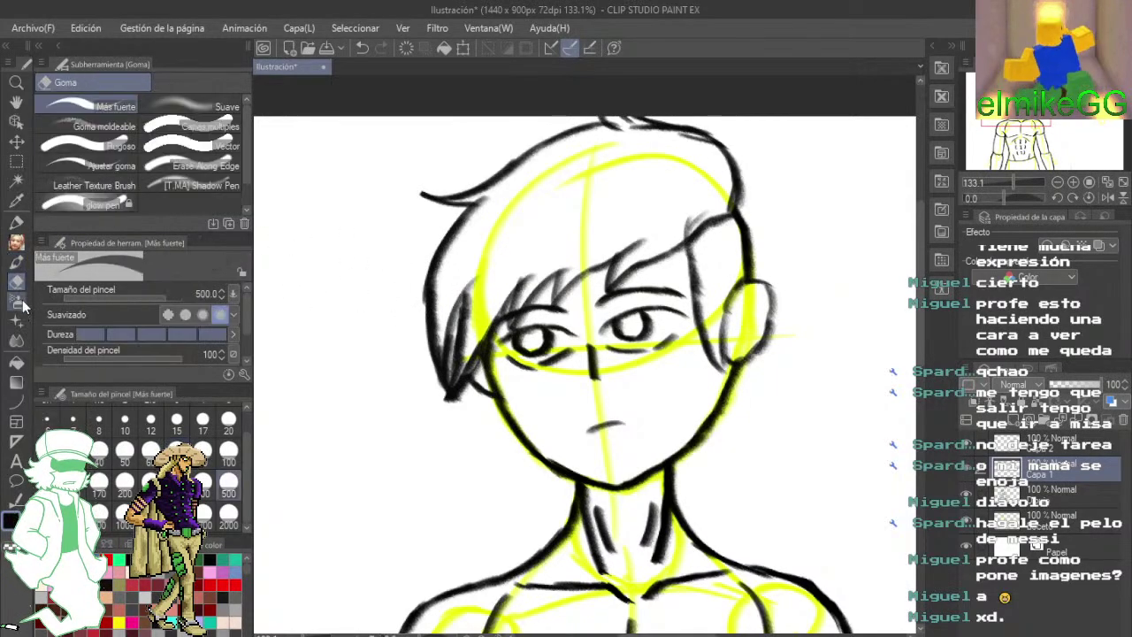
pyautogui.click(17, 261)
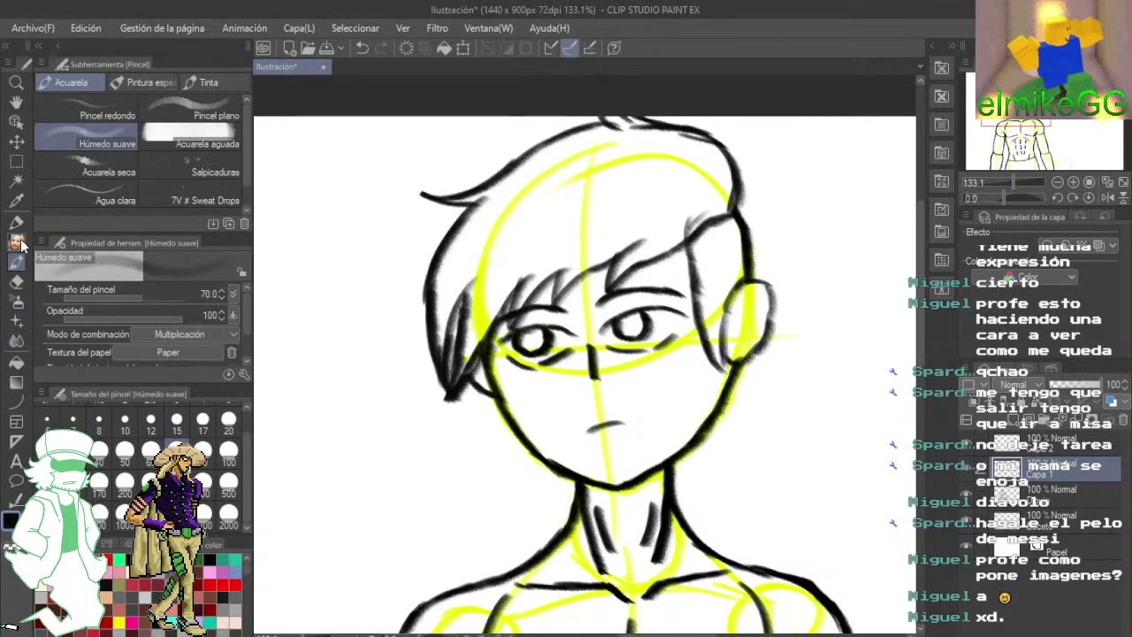
pyautogui.click(17, 241)
# - Sketch sample hair locks with pointed tips in the blank area beside the character's head
pyautogui.scroll(3, 500, 306)
pyautogui.scroll(1, 438, 323)
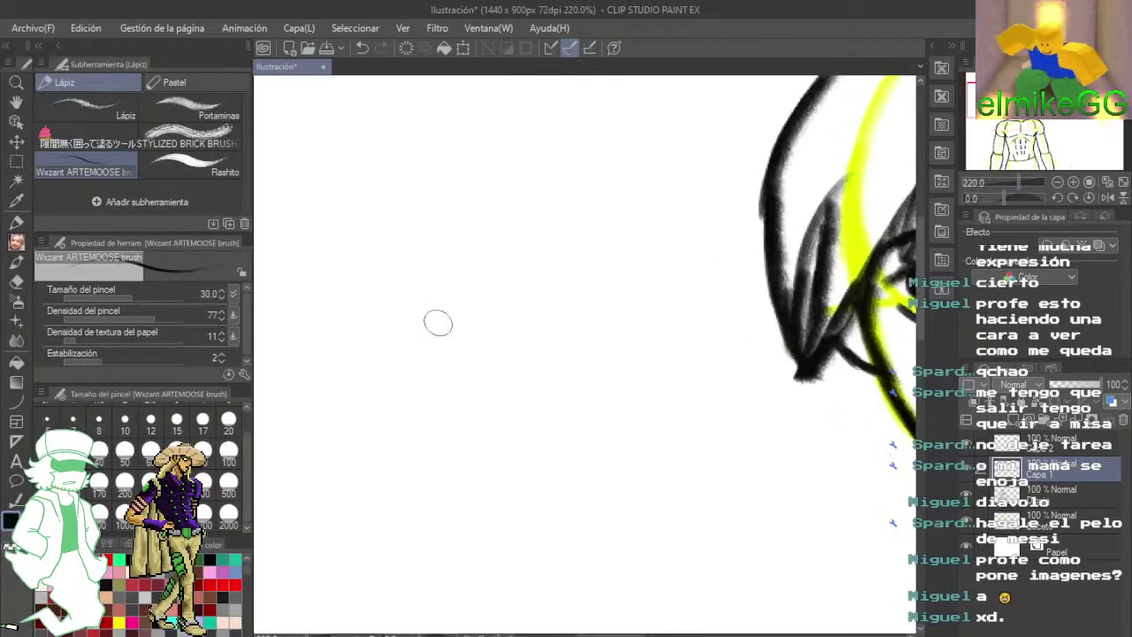
pyautogui.moveTo(619, 216)
pyautogui.mouseDown()
pyautogui.moveTo(370, 258)
pyautogui.moveTo(486, 364)
pyautogui.moveTo(514, 273)
pyautogui.moveTo(374, 455)
pyautogui.moveTo(455, 362)
pyautogui.moveTo(386, 522)
pyautogui.moveTo(537, 338)
pyautogui.mouseUp()
pyautogui.moveTo(566, 418)
pyautogui.mouseDown()
pyautogui.moveTo(548, 424)
pyautogui.moveTo(460, 397)
pyautogui.mouseUp()
pyautogui.moveTo(405, 351)
pyautogui.mouseDown()
pyautogui.moveTo(498, 513)
pyautogui.moveTo(530, 325)
pyautogui.mouseUp()
pyautogui.moveTo(491, 497)
pyautogui.mouseDown()
pyautogui.moveTo(543, 442)
pyautogui.moveTo(592, 311)
pyautogui.mouseUp()
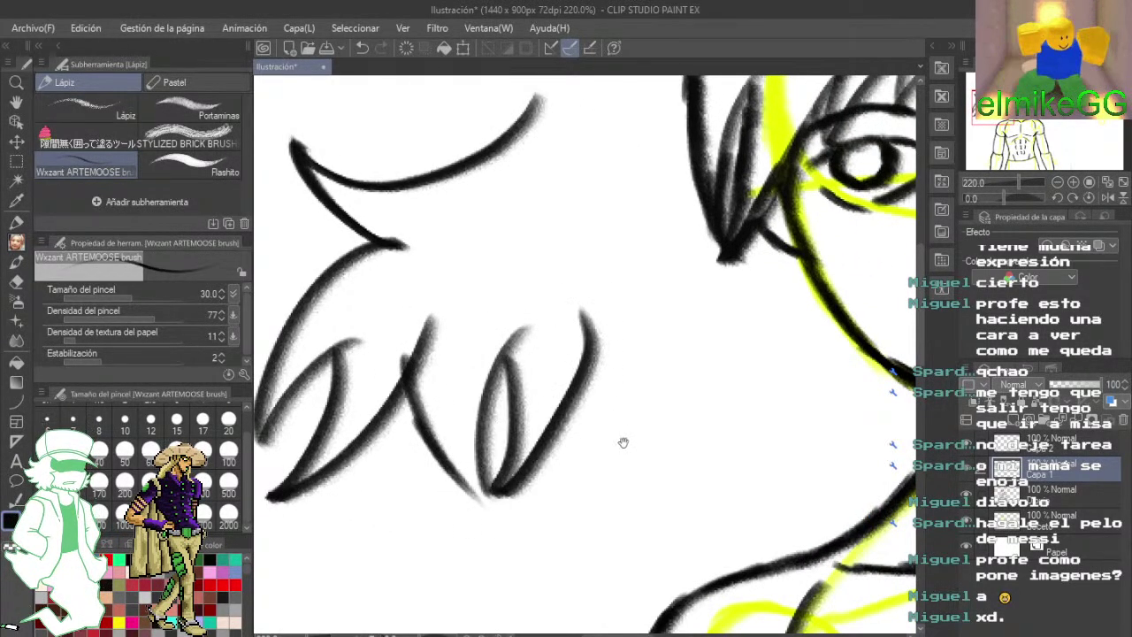
# - Undo all the strokes of the sample hair locks beside the head
pyautogui.moveTo(622, 442)
pyautogui.mouseDown()
pyautogui.moveTo(752, 397)
pyautogui.moveTo(746, 406)
pyautogui.mouseUp()
pyautogui.click(362, 48)
pyautogui.click(358, 48)
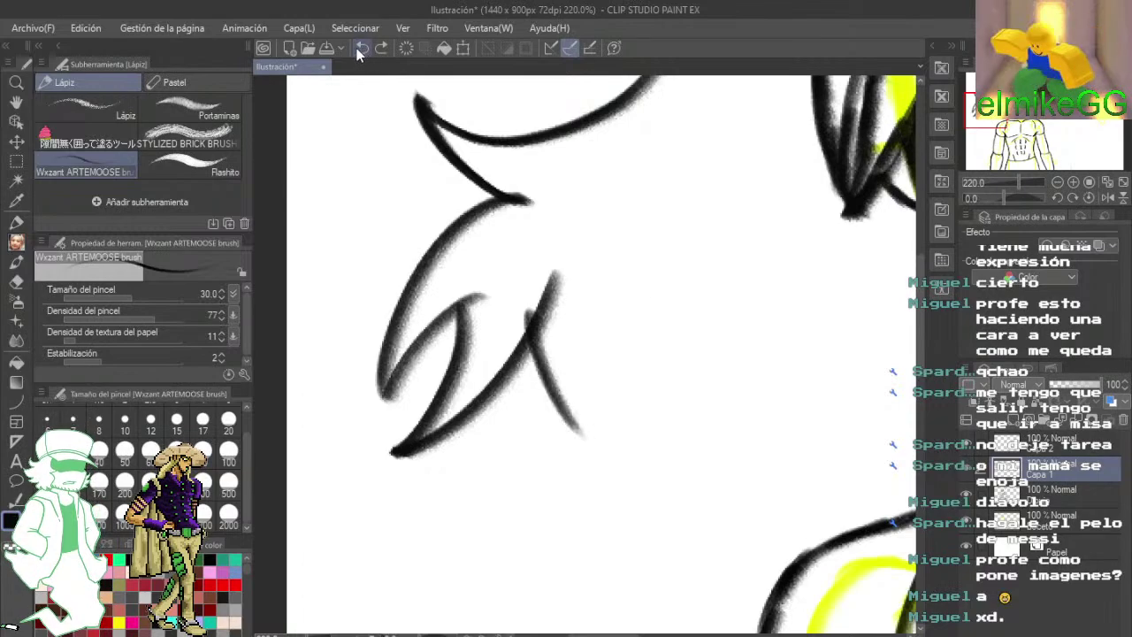
pyautogui.click(359, 48)
pyautogui.click(357, 48)
pyautogui.click(361, 48)
pyautogui.click(365, 49)
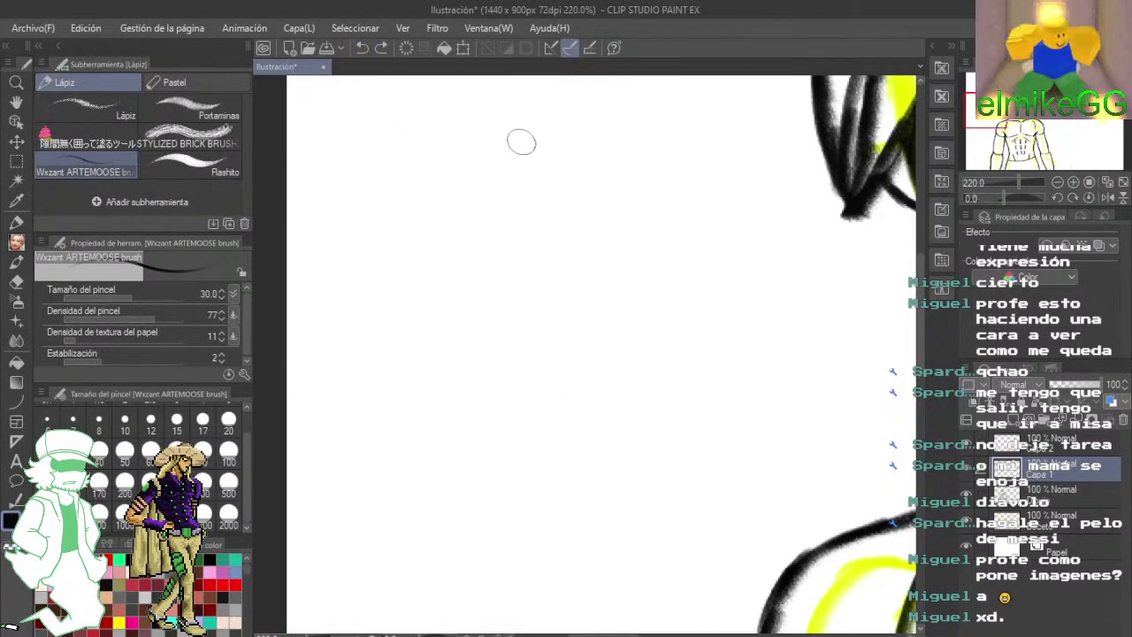
# - Sketch a second sample of swept hair tufts beside the head, undoing and redrawing the lower lock strokes
pyautogui.moveTo(529, 157)
pyautogui.mouseDown()
pyautogui.moveTo(346, 166)
pyautogui.moveTo(448, 263)
pyautogui.moveTo(394, 493)
pyautogui.moveTo(436, 354)
pyautogui.mouseUp()
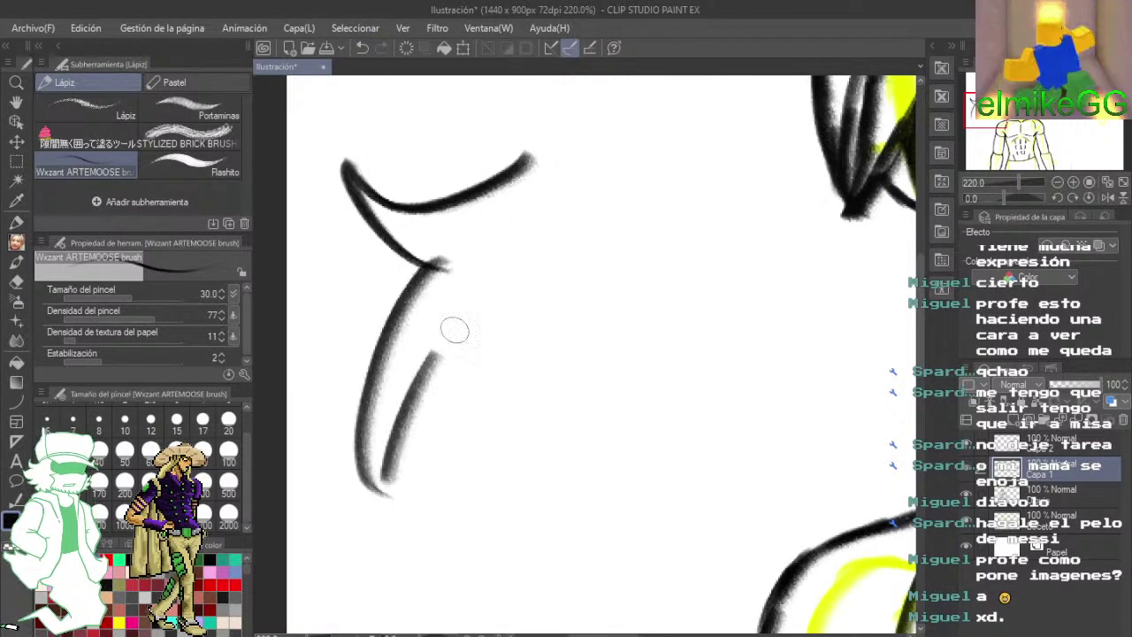
pyautogui.click(364, 49)
pyautogui.click(365, 49)
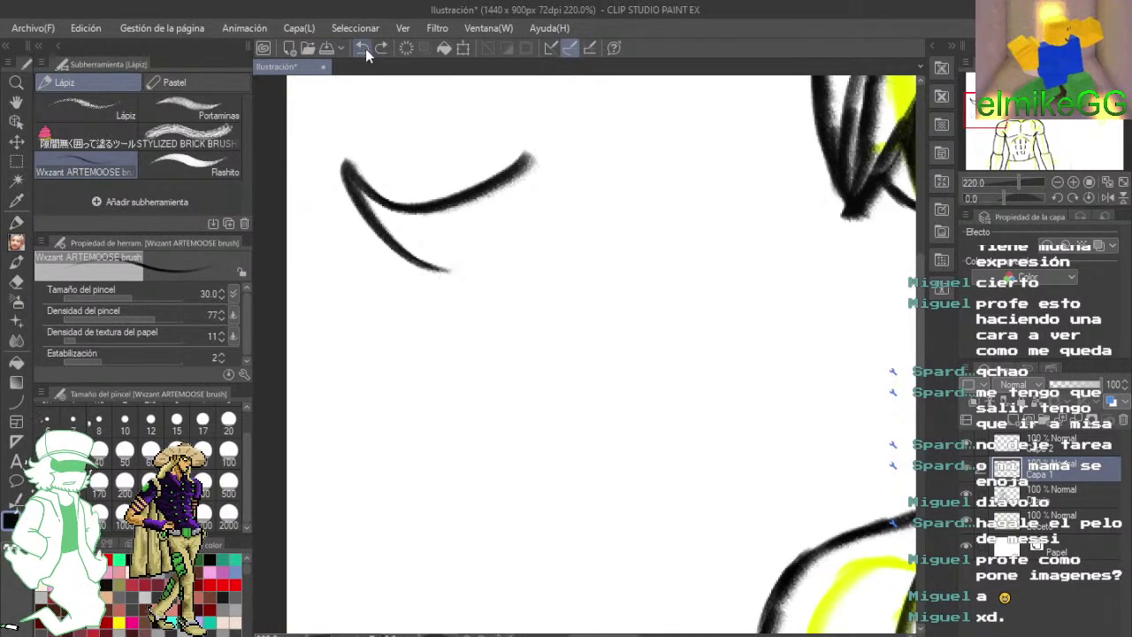
pyautogui.moveTo(518, 208)
pyautogui.mouseDown()
pyautogui.moveTo(380, 422)
pyautogui.moveTo(482, 317)
pyautogui.mouseUp()
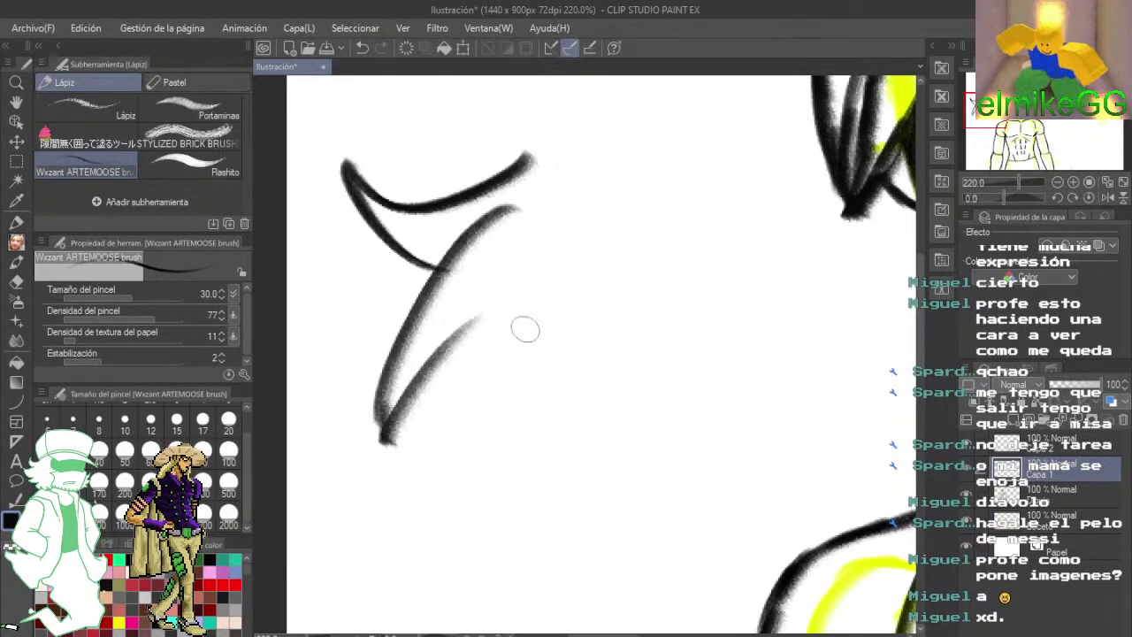
pyautogui.moveTo(637, 250)
pyautogui.mouseDown()
pyautogui.moveTo(496, 369)
pyautogui.moveTo(566, 377)
pyautogui.moveTo(509, 469)
pyautogui.mouseUp()
pyautogui.moveTo(564, 422); pyautogui.dragTo(517, 465)
pyautogui.moveTo(555, 425); pyautogui.dragTo(620, 418)
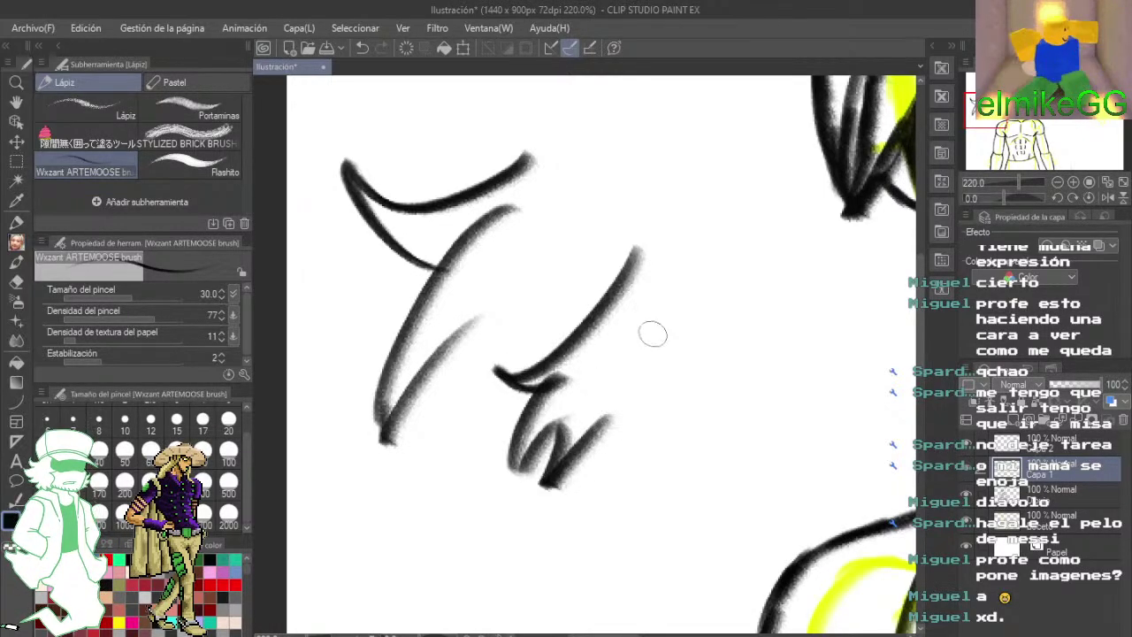
pyautogui.moveTo(651, 317)
pyautogui.mouseDown()
pyautogui.moveTo(632, 579)
pyautogui.moveTo(703, 363)
pyautogui.moveTo(542, 352)
pyautogui.mouseUp()
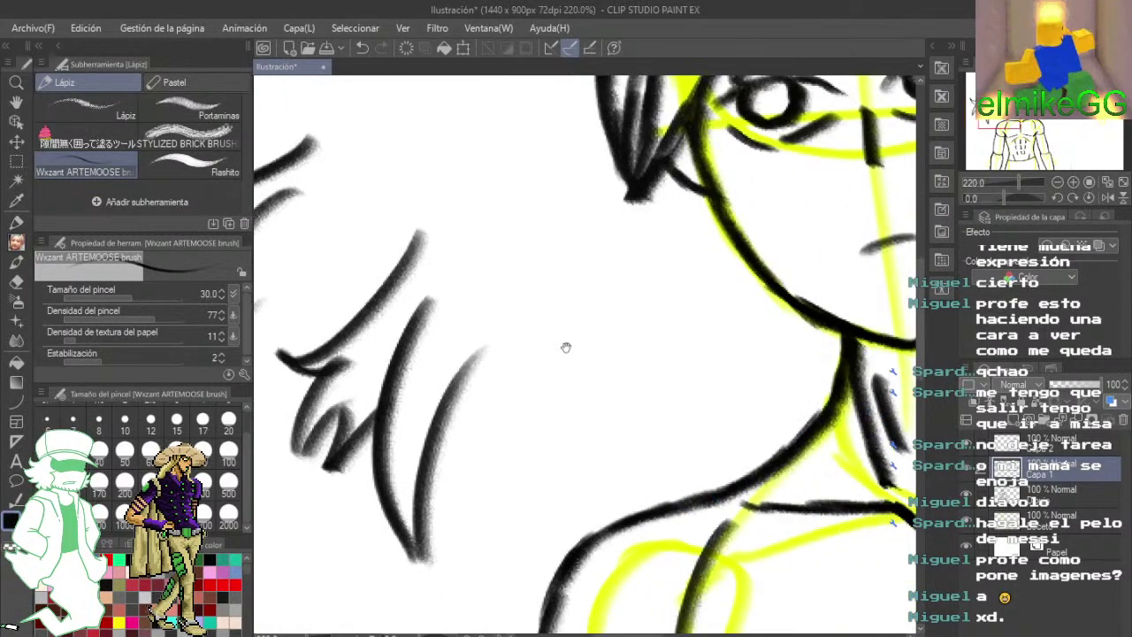
# - Undo every stroke of the second hair tuft sample to clear the blank area
pyautogui.moveTo(412, 298); pyautogui.dragTo(620, 324)
pyautogui.click(364, 48)
pyautogui.click(363, 48)
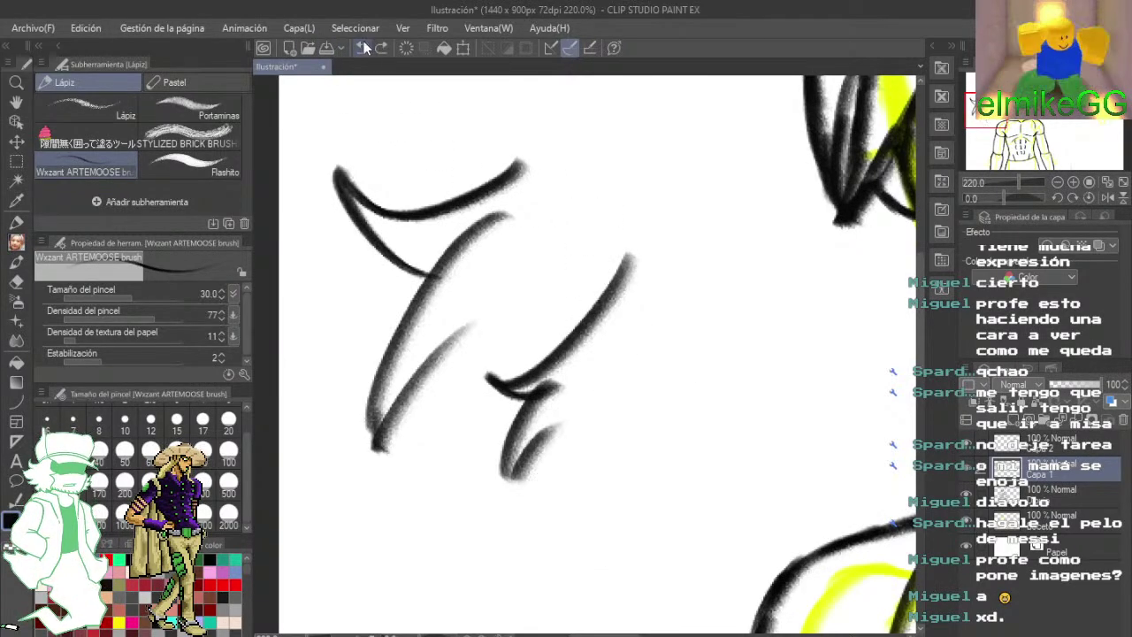
pyautogui.click(363, 49)
pyautogui.click(363, 49)
pyautogui.click(364, 49)
pyautogui.click(364, 49)
pyautogui.click(364, 48)
pyautogui.click(363, 49)
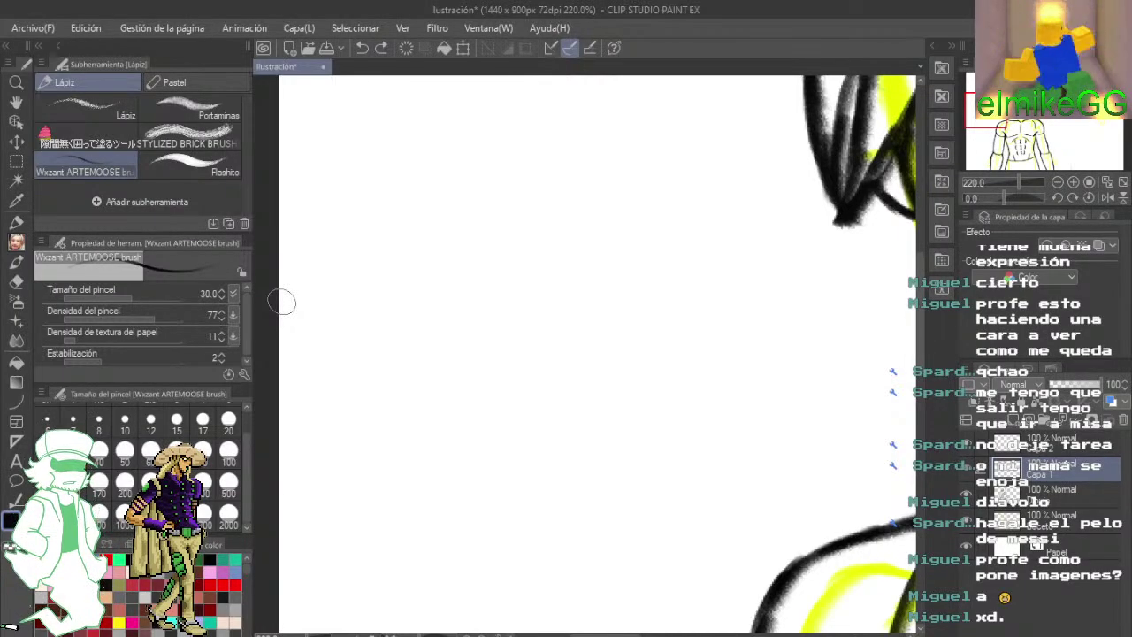
# - Examine the line art of the character's hair, face and torso
pyautogui.moveTo(367, 257); pyautogui.dragTo(336, 296)
pyautogui.moveTo(823, 148); pyautogui.dragTo(398, 405)
pyautogui.moveTo(525, 189)
pyautogui.mouseDown()
pyautogui.moveTo(498, 290)
pyautogui.moveTo(643, 152)
pyautogui.mouseUp()
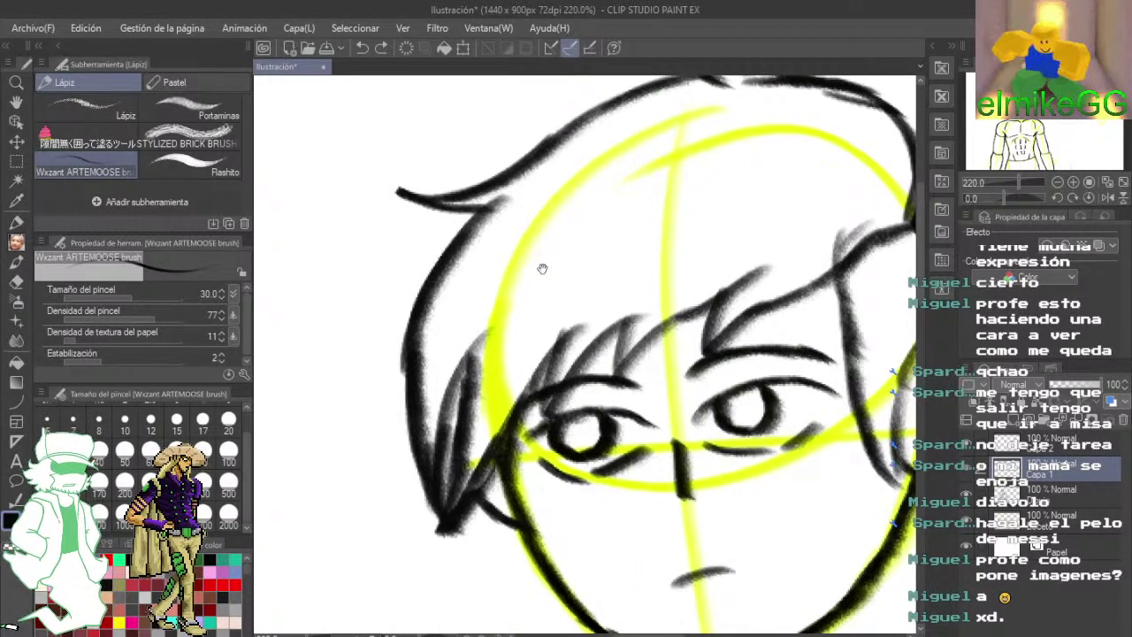
pyautogui.moveTo(597, 404); pyautogui.dragTo(500, 221)
pyautogui.scroll(-4, 495, 217)
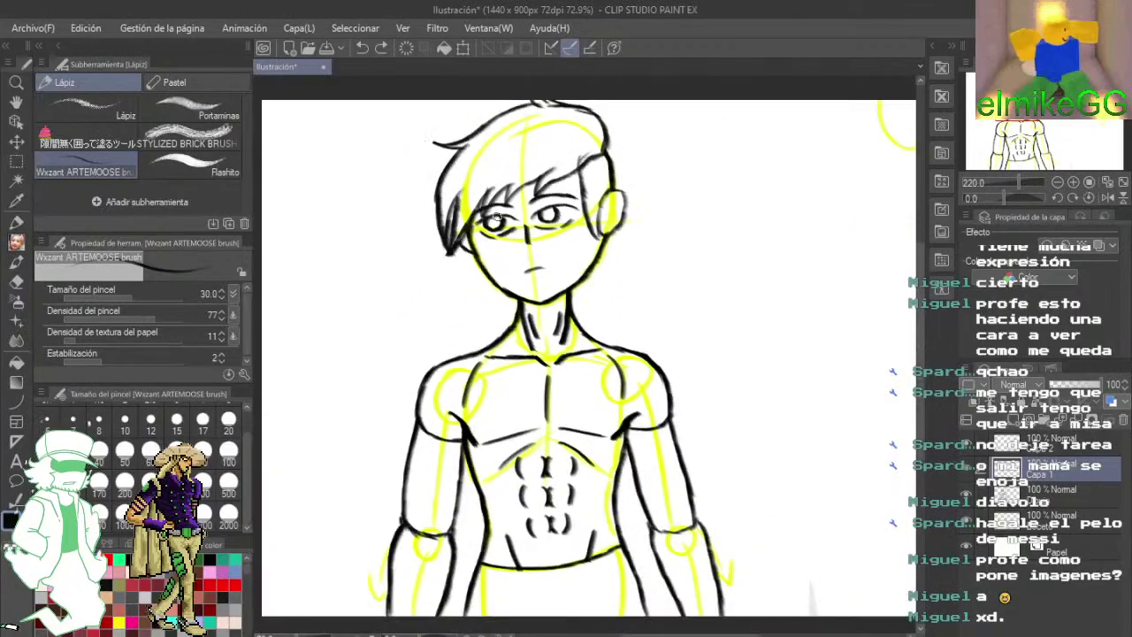
pyautogui.scroll(3, 573, 324)
pyautogui.moveTo(573, 324); pyautogui.dragTo(539, 356)
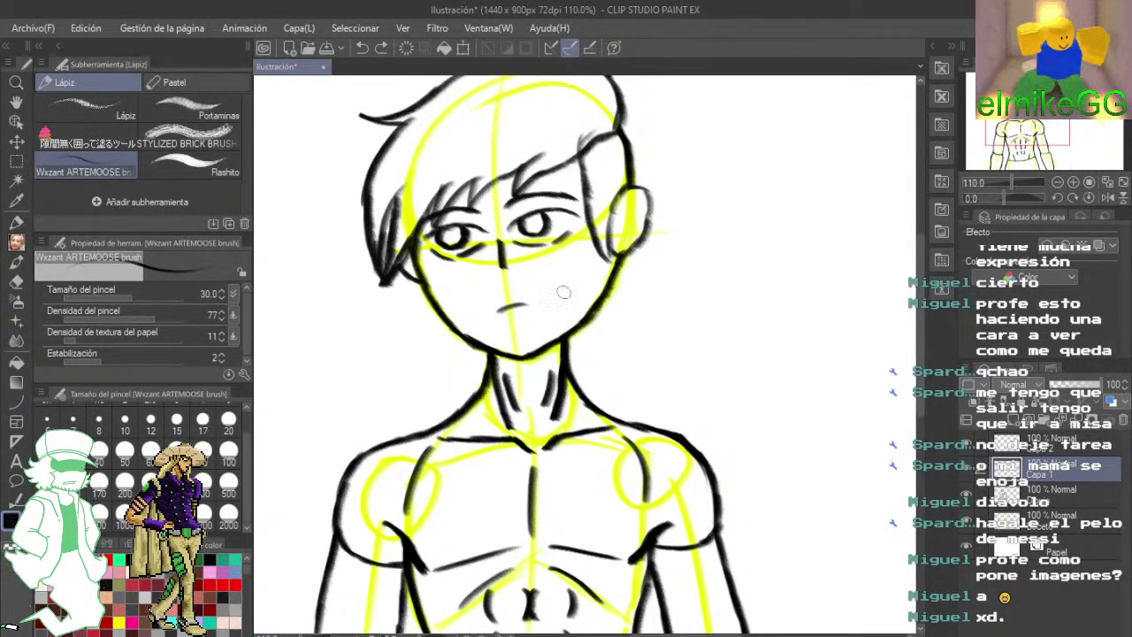
pyautogui.moveTo(758, 229); pyautogui.dragTo(611, 241)
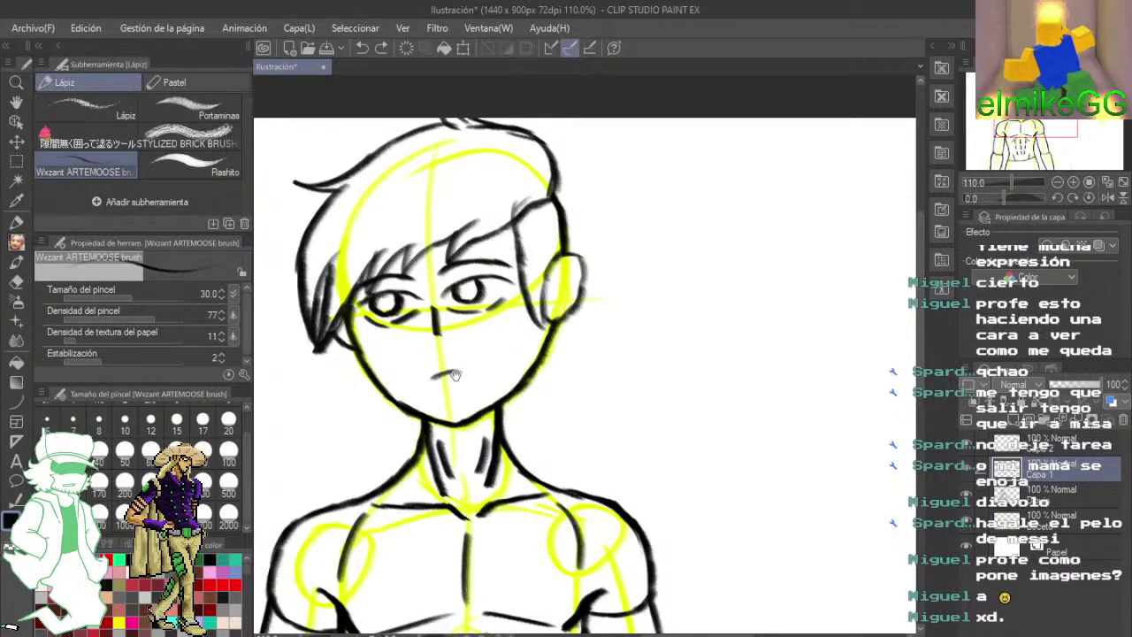
pyautogui.moveTo(453, 375); pyautogui.dragTo(559, 136)
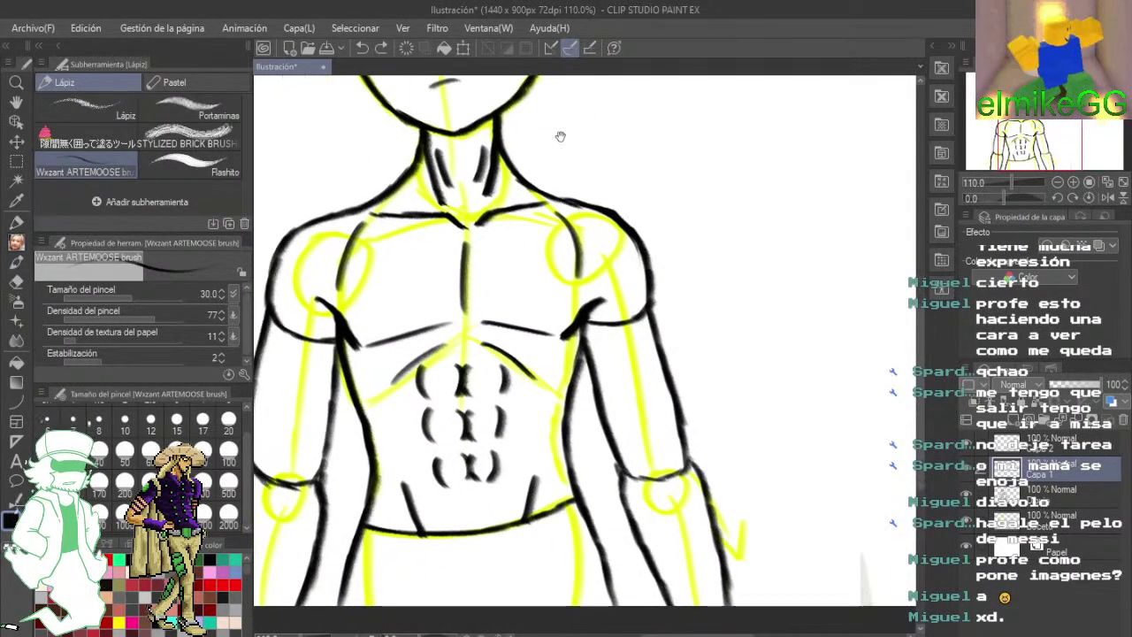
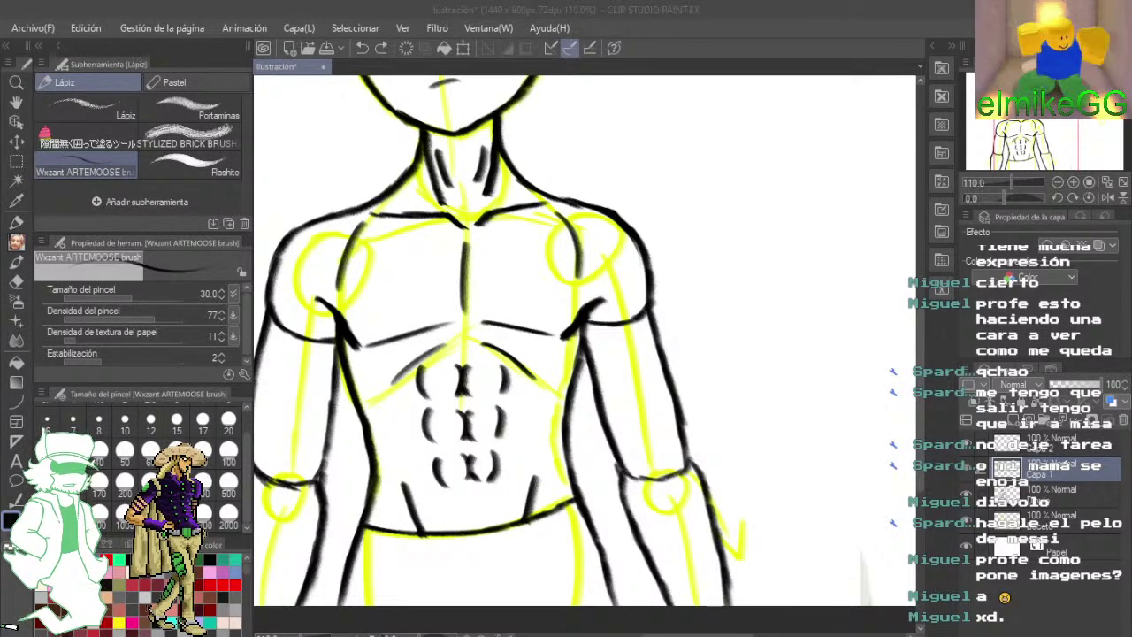
# - Draw three separate black lines forming an open-cornered triangle in the blank area beside the character
pyautogui.click(604, 221)
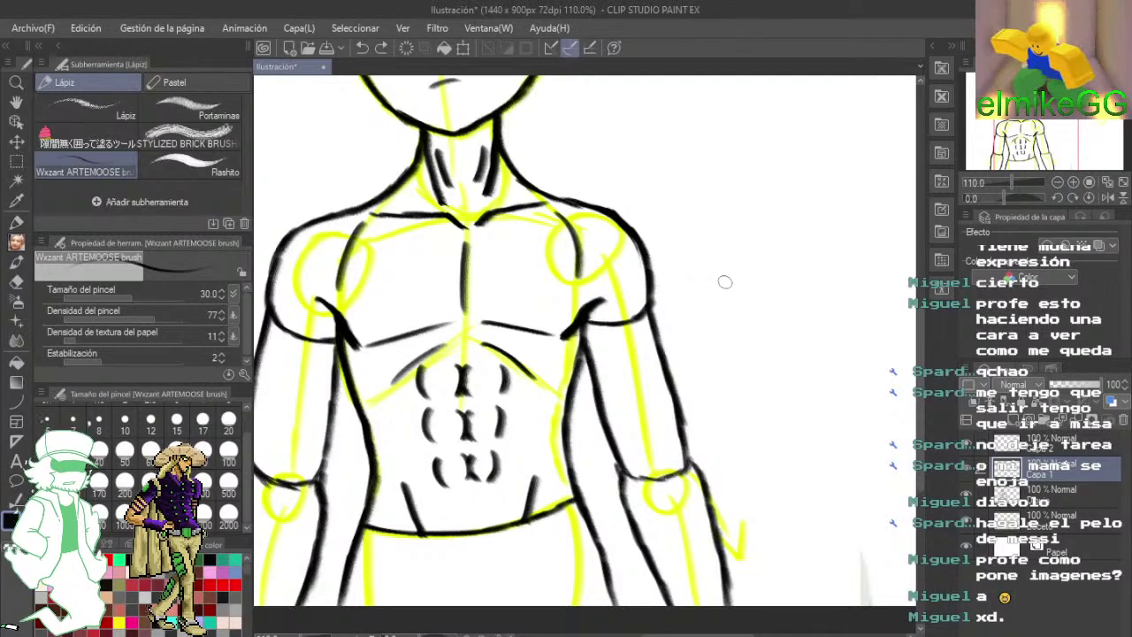
pyautogui.moveTo(699, 242)
pyautogui.mouseDown()
pyautogui.moveTo(309, 468)
pyautogui.moveTo(377, 481)
pyautogui.mouseUp()
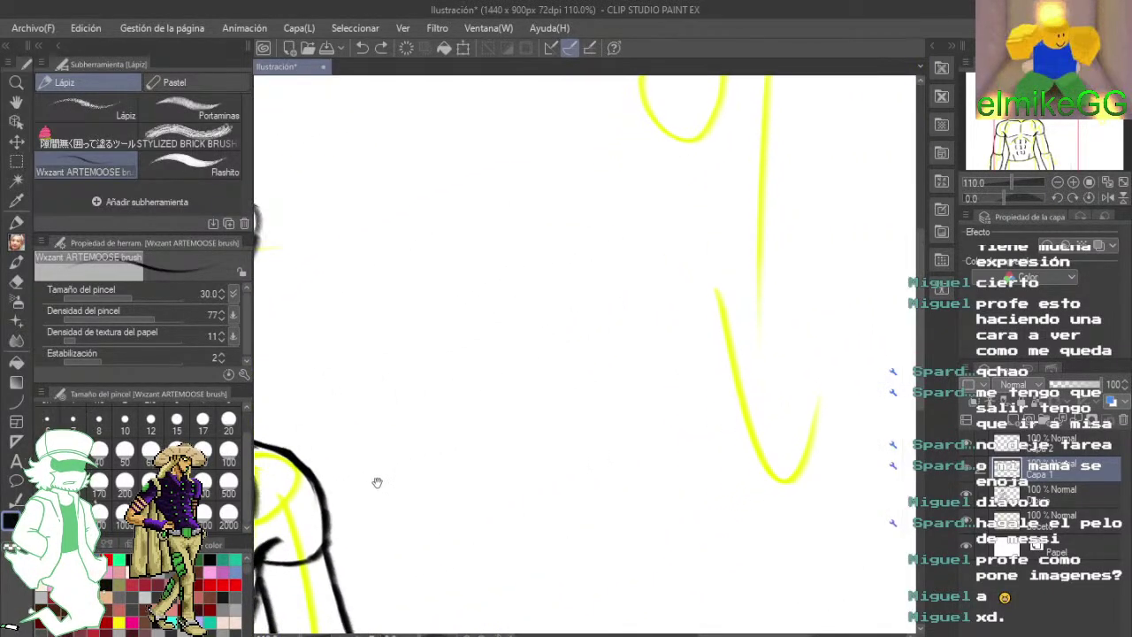
pyautogui.moveTo(553, 221); pyautogui.dragTo(492, 327)
pyautogui.moveTo(637, 232); pyautogui.dragTo(683, 333)
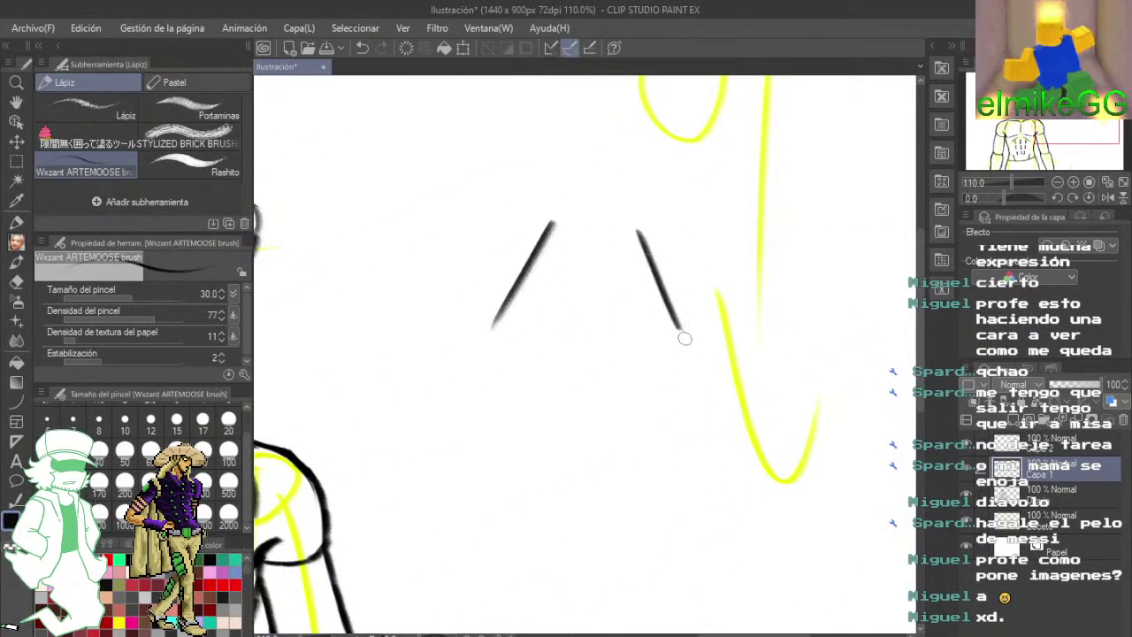
pyautogui.moveTo(543, 365); pyautogui.dragTo(633, 378)
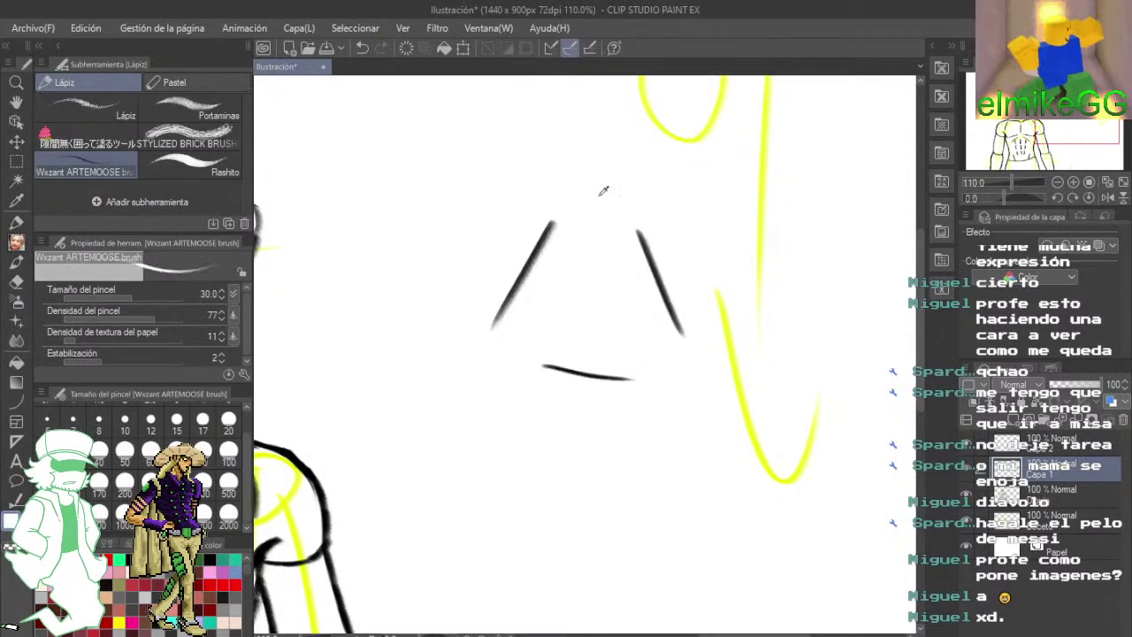
# - Draw a simple face with two oval eyes and an open smiling mouth above the triangle's apex
pyautogui.scroll(4, 597, 196)
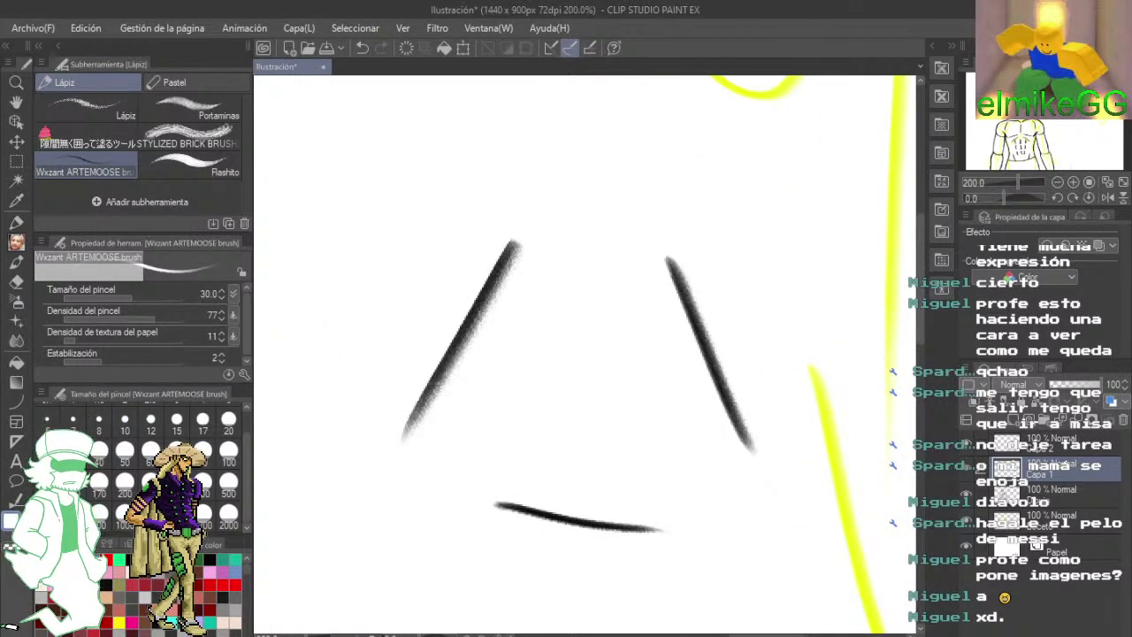
pyautogui.moveTo(537, 394); pyautogui.dragTo(502, 479)
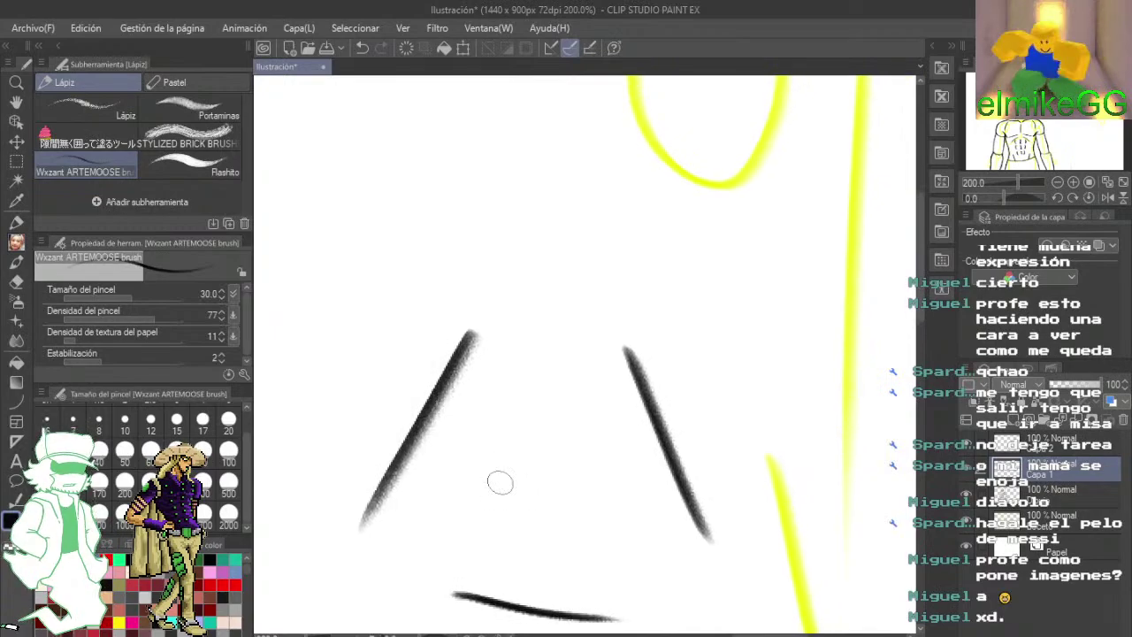
pyautogui.moveTo(520, 223)
pyautogui.mouseDown()
pyautogui.moveTo(518, 245)
pyautogui.moveTo(525, 226)
pyautogui.moveTo(582, 224)
pyautogui.mouseUp()
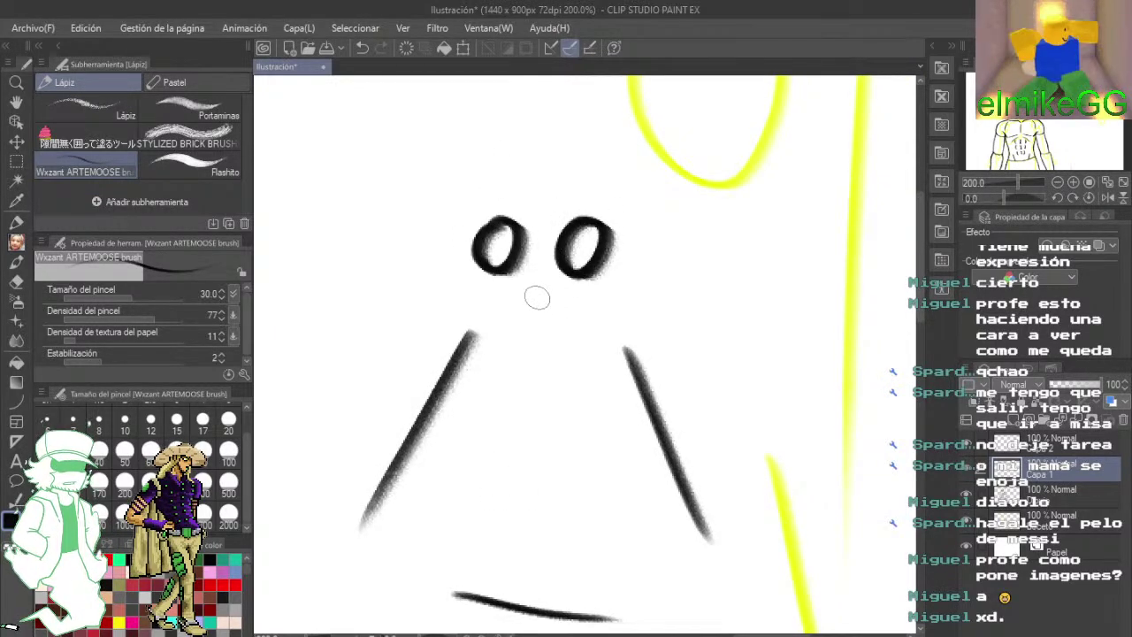
pyautogui.moveTo(518, 288)
pyautogui.mouseDown()
pyautogui.moveTo(573, 286)
pyautogui.moveTo(574, 301)
pyautogui.mouseUp()
# - Draw a small spiky hairstyle icon at the triangle's lower-left corner
pyautogui.moveTo(523, 381)
pyautogui.mouseDown()
pyautogui.moveTo(515, 370)
pyautogui.moveTo(624, 152)
pyautogui.mouseUp()
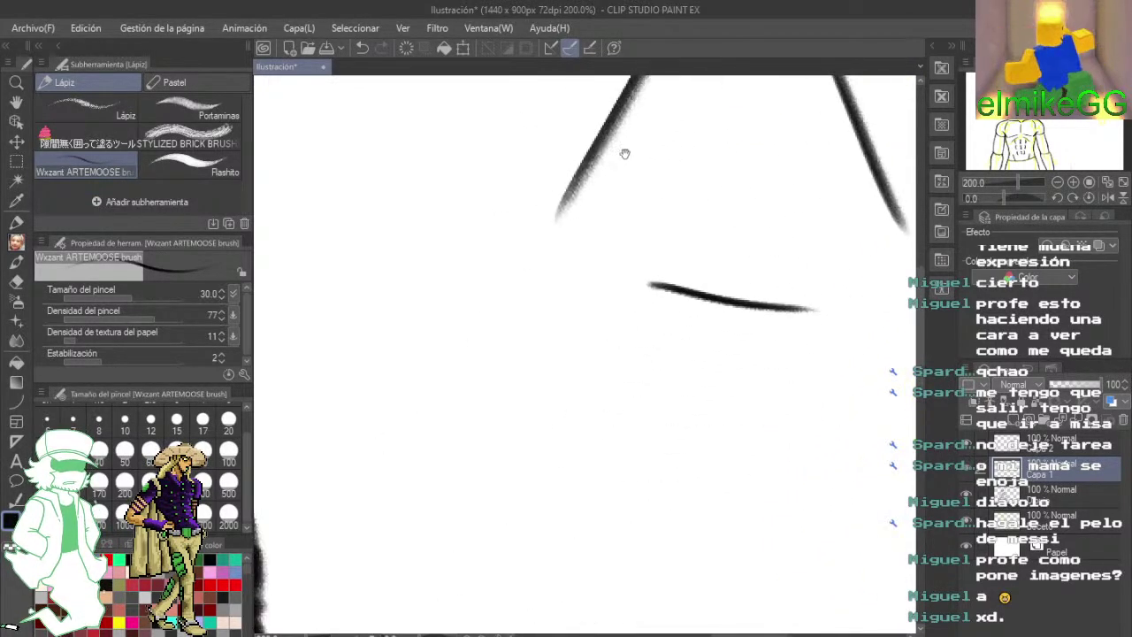
pyautogui.moveTo(594, 272)
pyautogui.mouseDown()
pyautogui.moveTo(546, 233)
pyautogui.moveTo(454, 240)
pyautogui.moveTo(492, 272)
pyautogui.mouseUp()
pyautogui.moveTo(484, 264)
pyautogui.mouseDown()
pyautogui.moveTo(424, 328)
pyautogui.moveTo(460, 312)
pyautogui.mouseUp()
pyautogui.moveTo(449, 315)
pyautogui.mouseDown()
pyautogui.moveTo(424, 405)
pyautogui.moveTo(514, 320)
pyautogui.mouseUp()
pyautogui.moveTo(488, 326); pyautogui.dragTo(475, 381)
pyautogui.moveTo(483, 340)
pyautogui.mouseDown()
pyautogui.moveTo(586, 300)
pyautogui.moveTo(585, 349)
pyautogui.mouseUp()
pyautogui.moveTo(579, 345); pyautogui.dragTo(595, 257)
# - Draw a small angular shirt-like icon at the triangle's lower-right corner
pyautogui.moveTo(648, 320); pyautogui.dragTo(502, 258)
pyautogui.moveTo(721, 252); pyautogui.dragTo(574, 290)
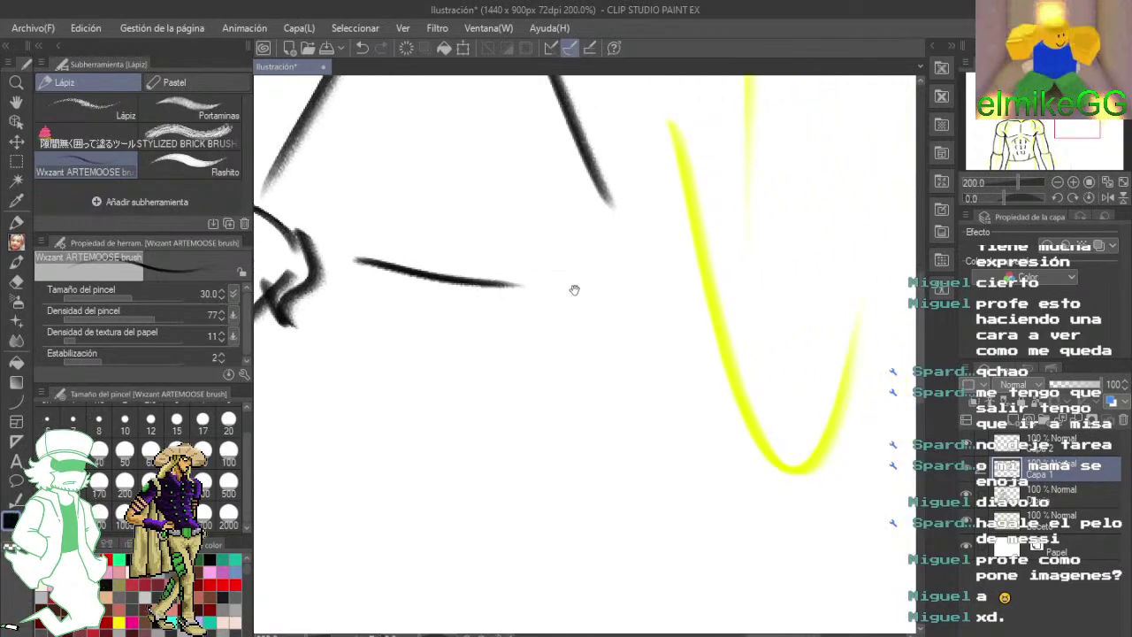
pyautogui.moveTo(566, 234)
pyautogui.mouseDown()
pyautogui.moveTo(597, 264)
pyautogui.moveTo(656, 231)
pyautogui.mouseUp()
pyautogui.moveTo(575, 252)
pyautogui.mouseDown()
pyautogui.moveTo(542, 300)
pyautogui.moveTo(557, 311)
pyautogui.moveTo(574, 295)
pyautogui.moveTo(588, 352)
pyautogui.moveTo(651, 347)
pyautogui.moveTo(662, 284)
pyautogui.mouseUp()
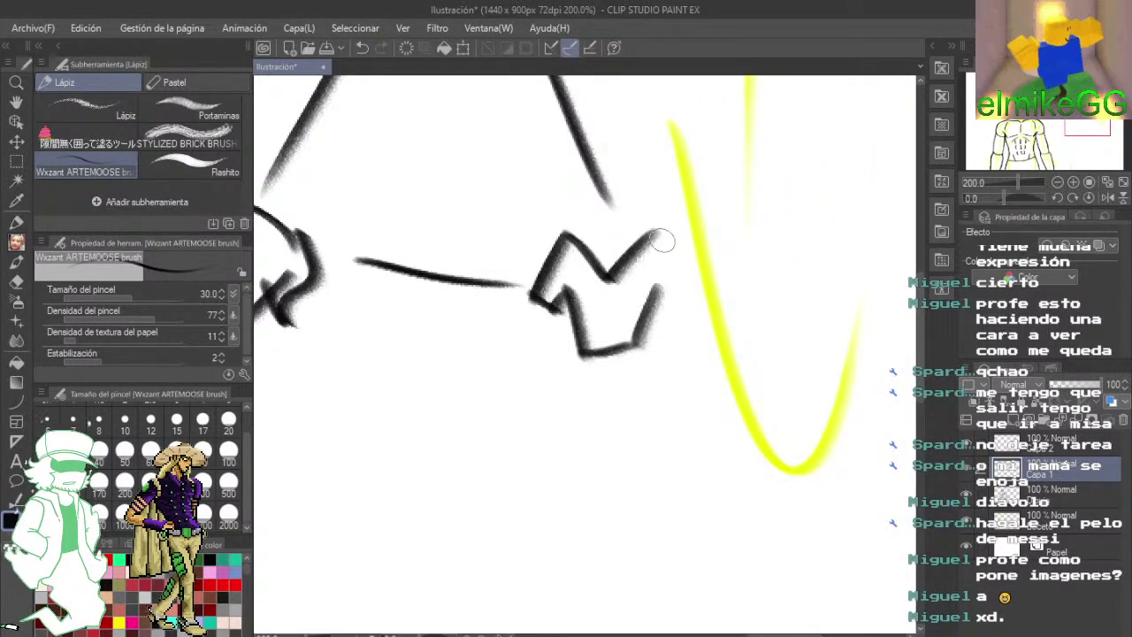
pyautogui.moveTo(657, 234)
pyautogui.mouseDown()
pyautogui.moveTo(688, 292)
pyautogui.moveTo(655, 299)
pyautogui.moveTo(701, 292)
pyautogui.mouseUp()
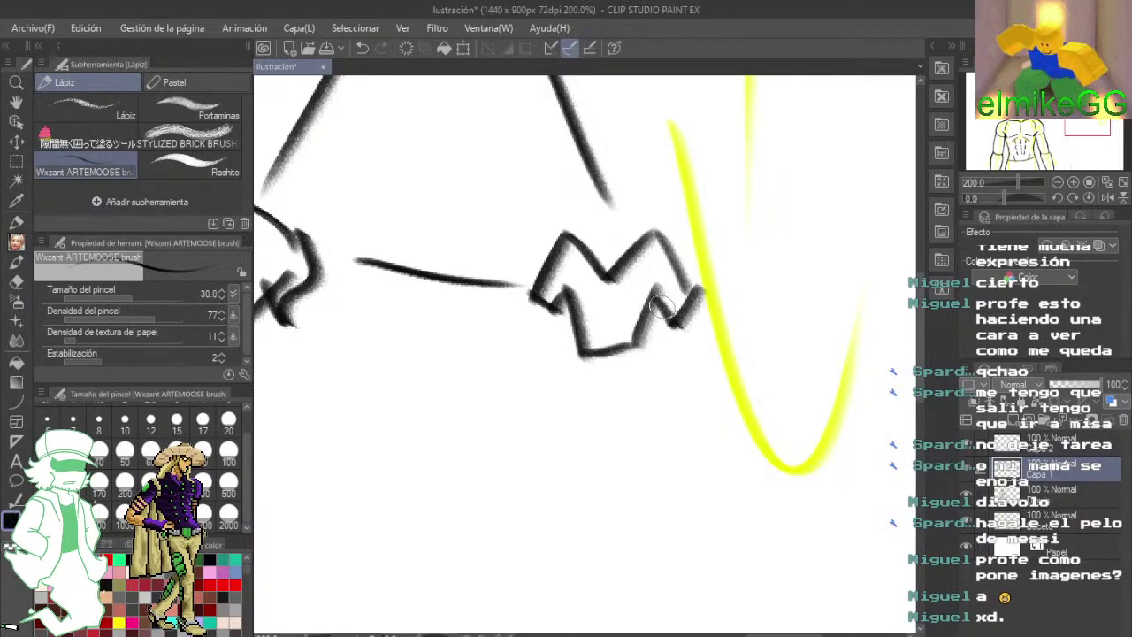
# - Draw a circle around each of the face, hair and shirt icons at the triangle's corners
pyautogui.scroll(-5, 659, 305)
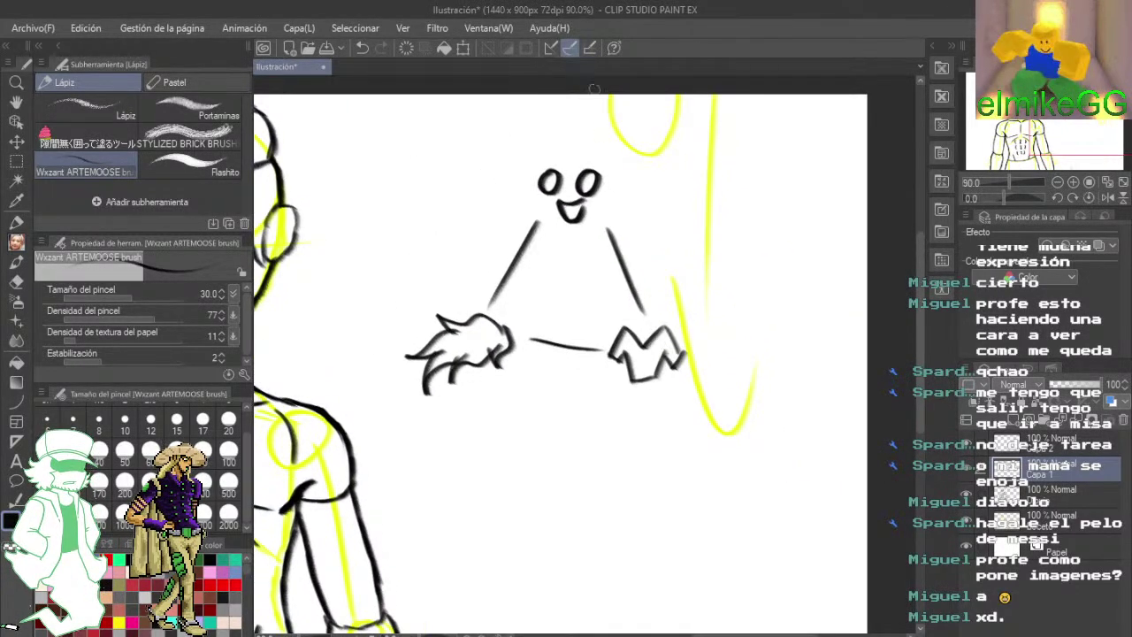
pyautogui.moveTo(607, 147)
pyautogui.mouseDown()
pyautogui.moveTo(525, 160)
pyautogui.moveTo(610, 144)
pyautogui.mouseUp()
pyautogui.moveTo(481, 292)
pyautogui.mouseDown()
pyautogui.moveTo(424, 403)
pyautogui.moveTo(491, 287)
pyautogui.mouseUp()
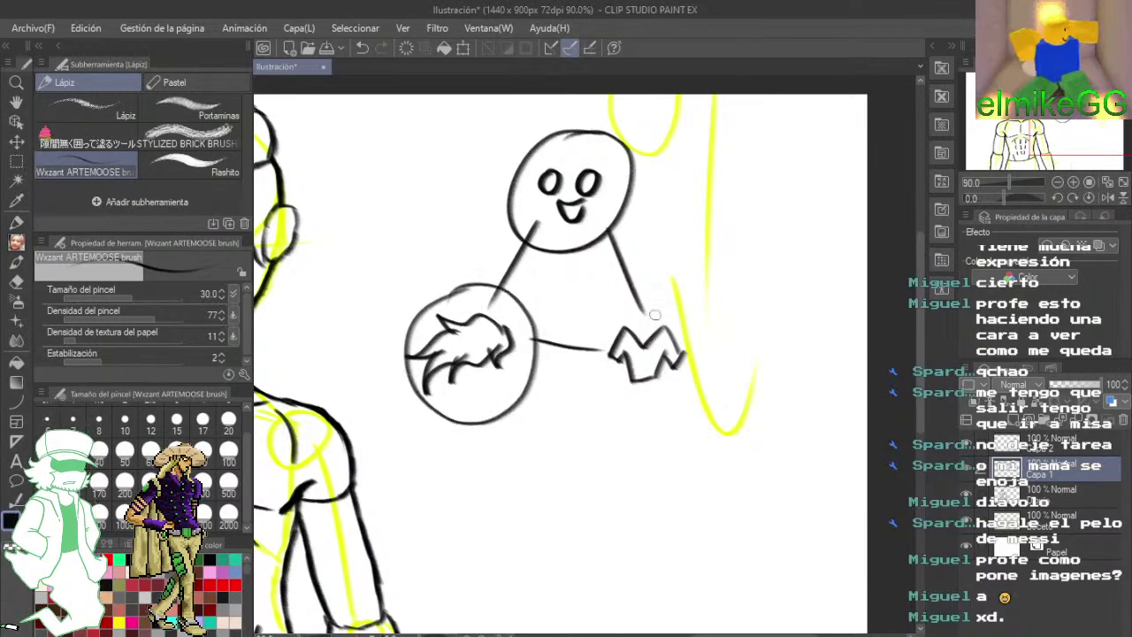
pyautogui.moveTo(654, 314)
pyautogui.mouseDown()
pyautogui.moveTo(704, 327)
pyautogui.moveTo(672, 332)
pyautogui.mouseUp()
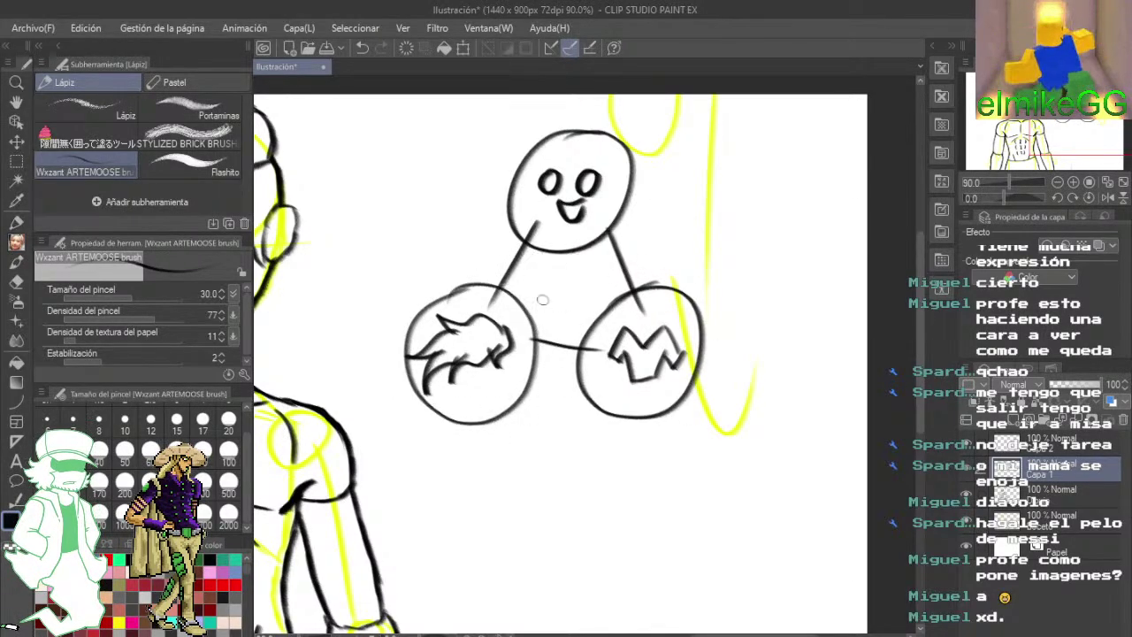
# - Draw a small triangle in the middle of the diagram, between the circled face, hair and shirt icons
pyautogui.moveTo(559, 257)
pyautogui.mouseDown()
pyautogui.moveTo(594, 309)
pyautogui.moveTo(543, 308)
pyautogui.mouseUp()
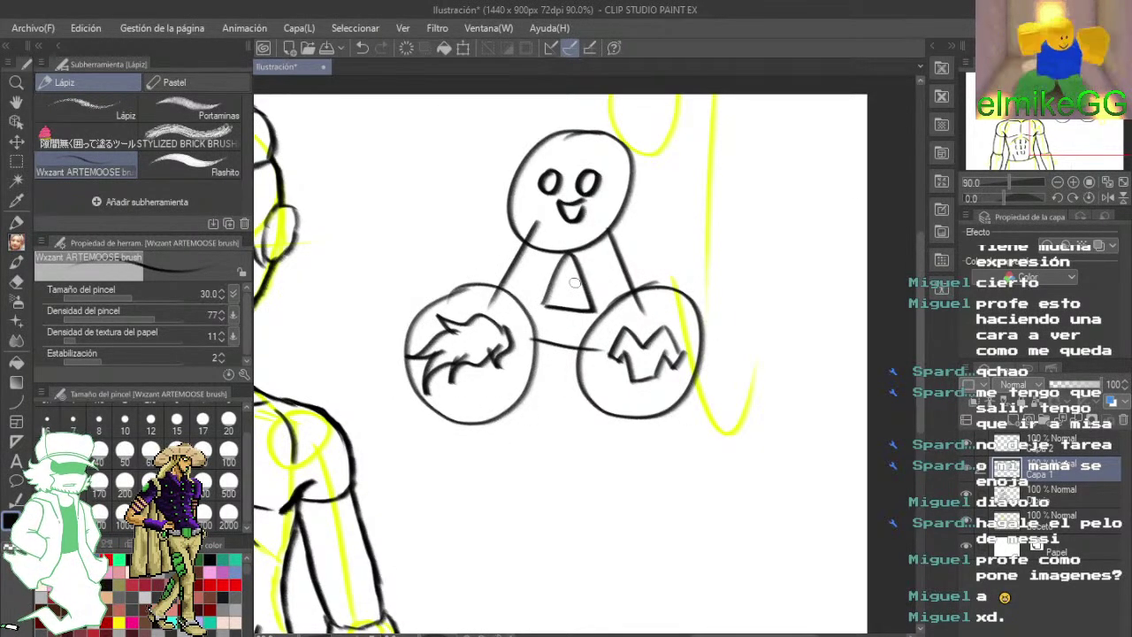
pyautogui.scroll(-4, 575, 283)
pyautogui.moveTo(633, 247); pyautogui.dragTo(628, 289)
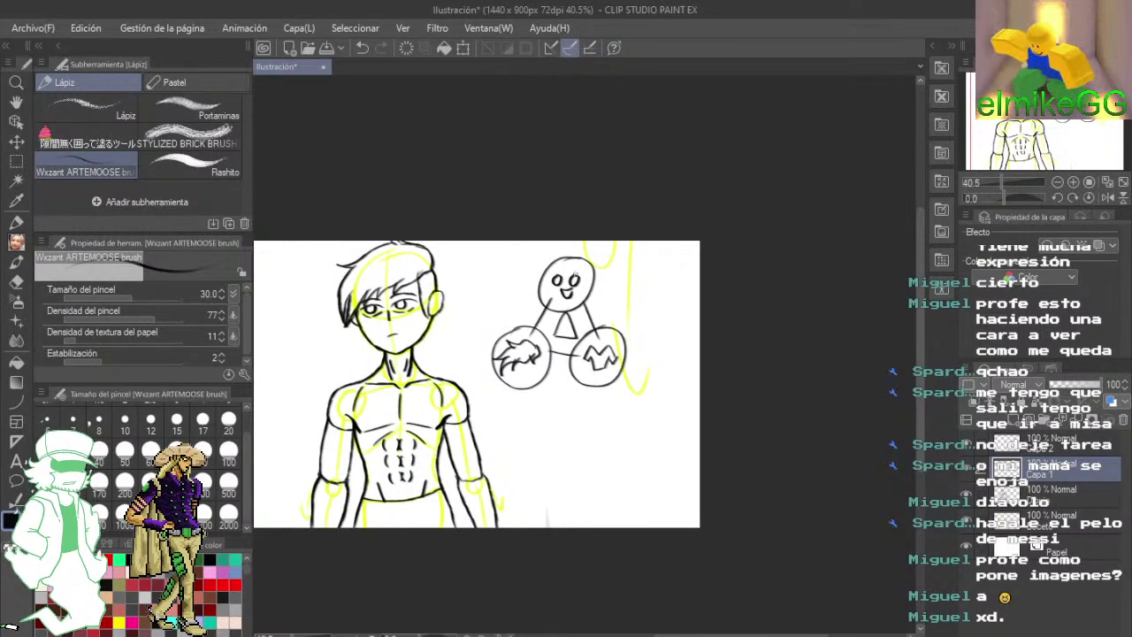
pyautogui.scroll(3, 575, 301)
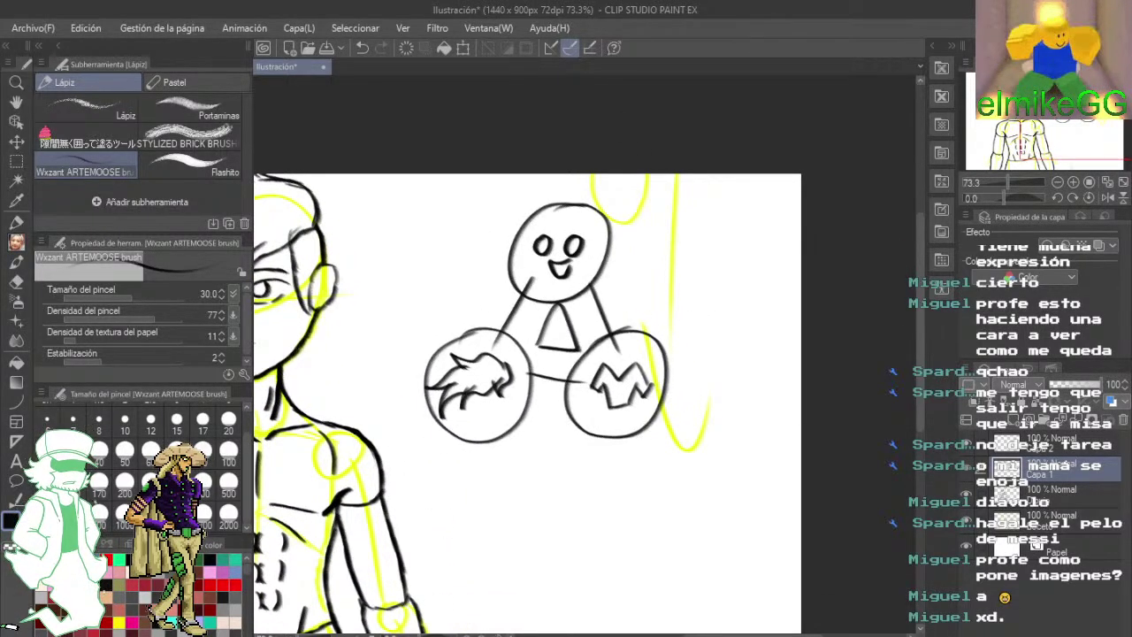
pyautogui.hotkey('alt', 'Tab')
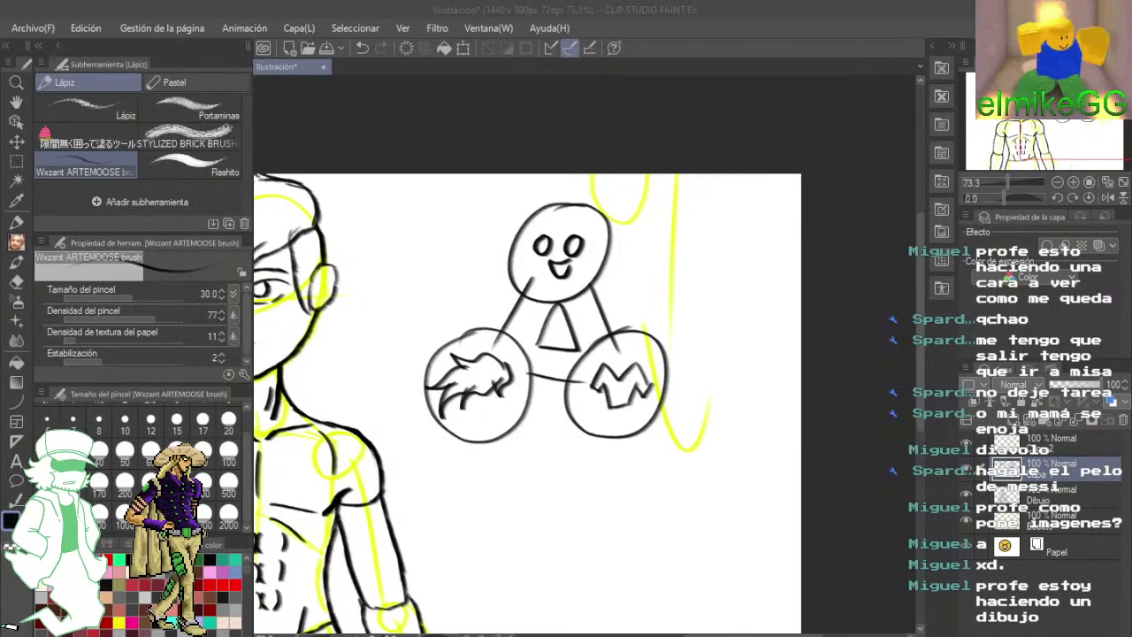
pyautogui.hotkey('alt', 'Tab')
# - Draw a long-sleeved coat with a fluffy collar, fluffy cuffs, a front seam and a buckled belt in the blank area below the diagram
pyautogui.scroll(-2, 526, 468)
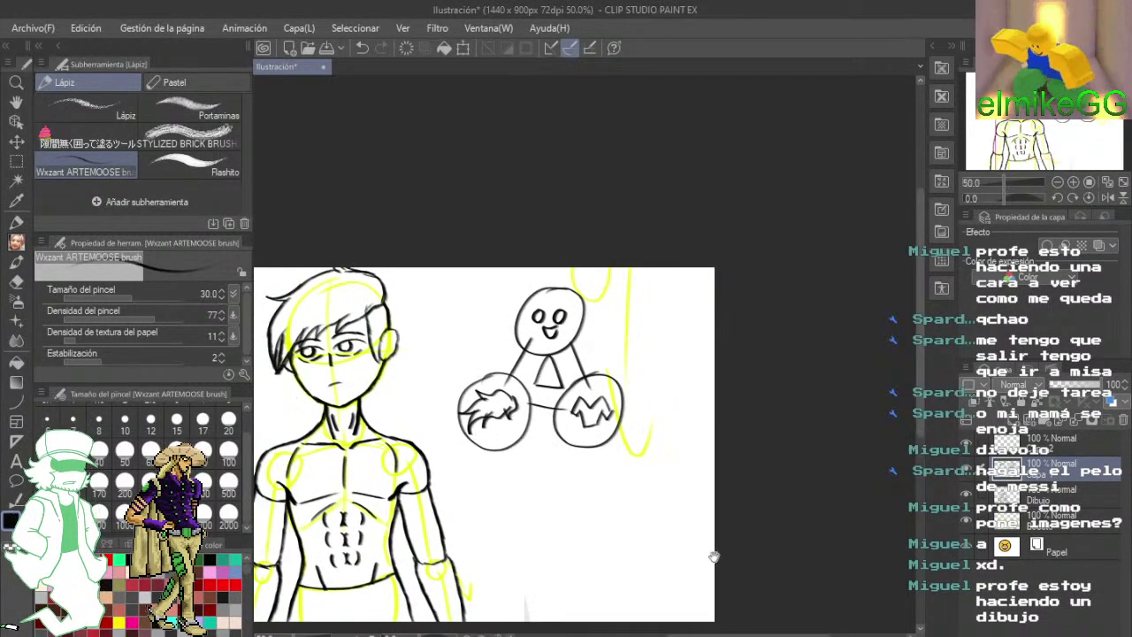
pyautogui.moveTo(712, 551); pyautogui.dragTo(835, 399)
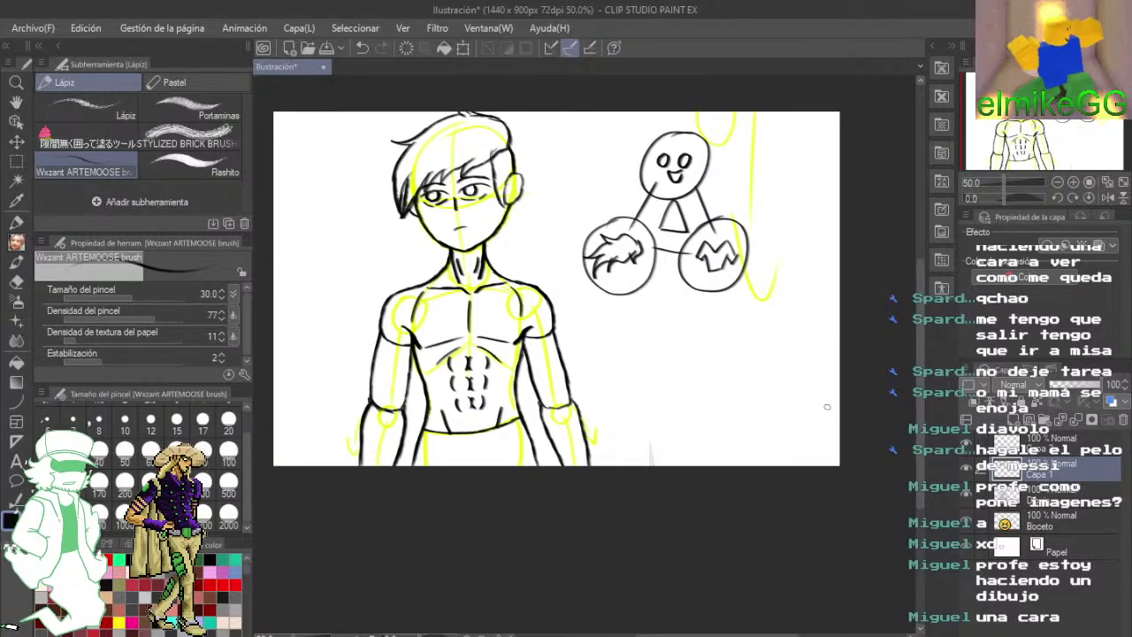
pyautogui.scroll(4, 768, 392)
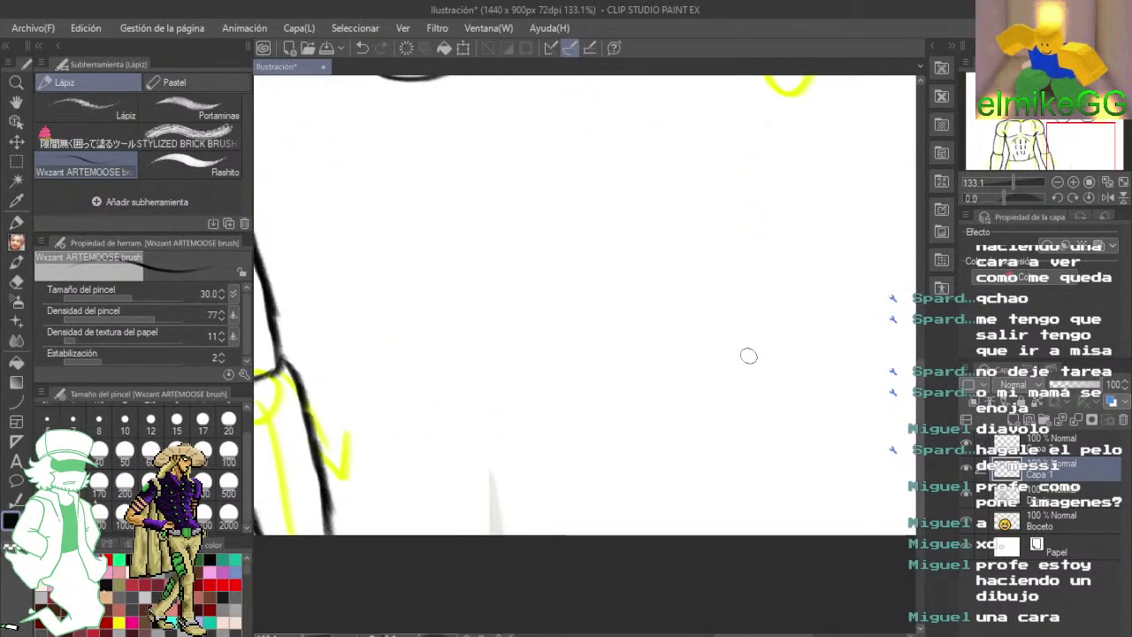
pyautogui.moveTo(566, 264)
pyautogui.mouseDown()
pyautogui.moveTo(595, 313)
pyautogui.moveTo(690, 259)
pyautogui.moveTo(566, 263)
pyautogui.moveTo(562, 309)
pyautogui.moveTo(475, 328)
pyautogui.moveTo(485, 346)
pyautogui.moveTo(551, 349)
pyautogui.moveTo(627, 389)
pyautogui.moveTo(710, 354)
pyautogui.moveTo(704, 284)
pyautogui.moveTo(723, 357)
pyautogui.moveTo(752, 389)
pyautogui.moveTo(756, 336)
pyautogui.mouseUp()
pyautogui.moveTo(474, 329)
pyautogui.mouseDown()
pyautogui.moveTo(460, 354)
pyautogui.moveTo(489, 375)
pyautogui.moveTo(524, 370)
pyautogui.mouseUp()
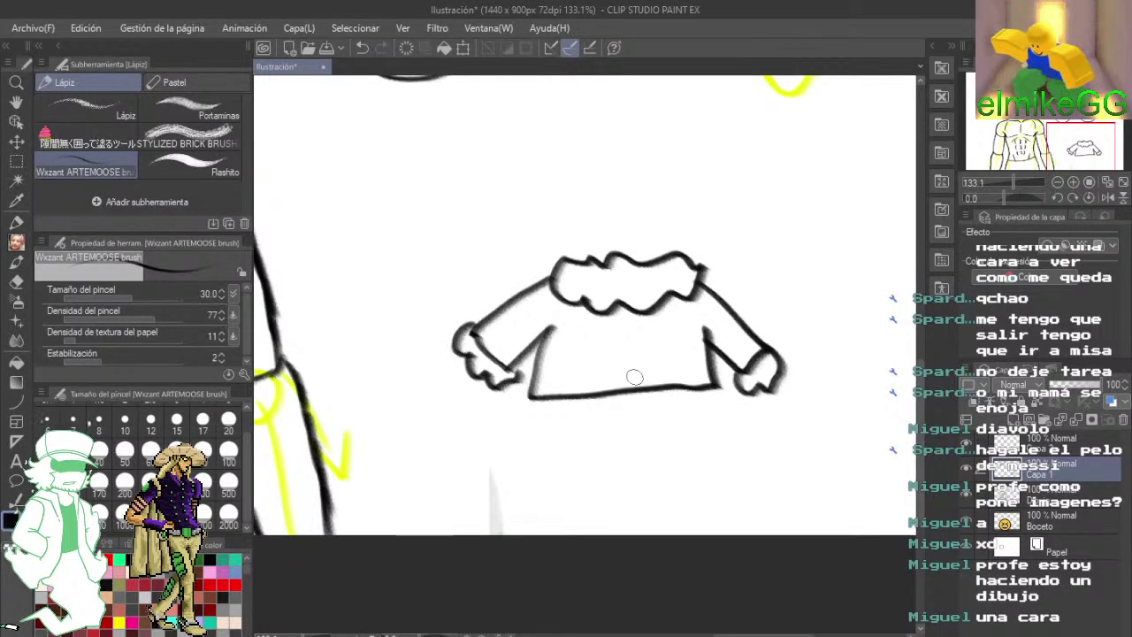
pyautogui.moveTo(616, 304); pyautogui.dragTo(607, 395)
pyautogui.moveTo(531, 398)
pyautogui.mouseDown()
pyautogui.moveTo(561, 430)
pyautogui.moveTo(609, 427)
pyautogui.moveTo(620, 397)
pyautogui.moveTo(610, 424)
pyautogui.moveTo(659, 422)
pyautogui.moveTo(670, 381)
pyautogui.moveTo(664, 413)
pyautogui.moveTo(699, 416)
pyautogui.moveTo(717, 387)
pyautogui.mouseUp()
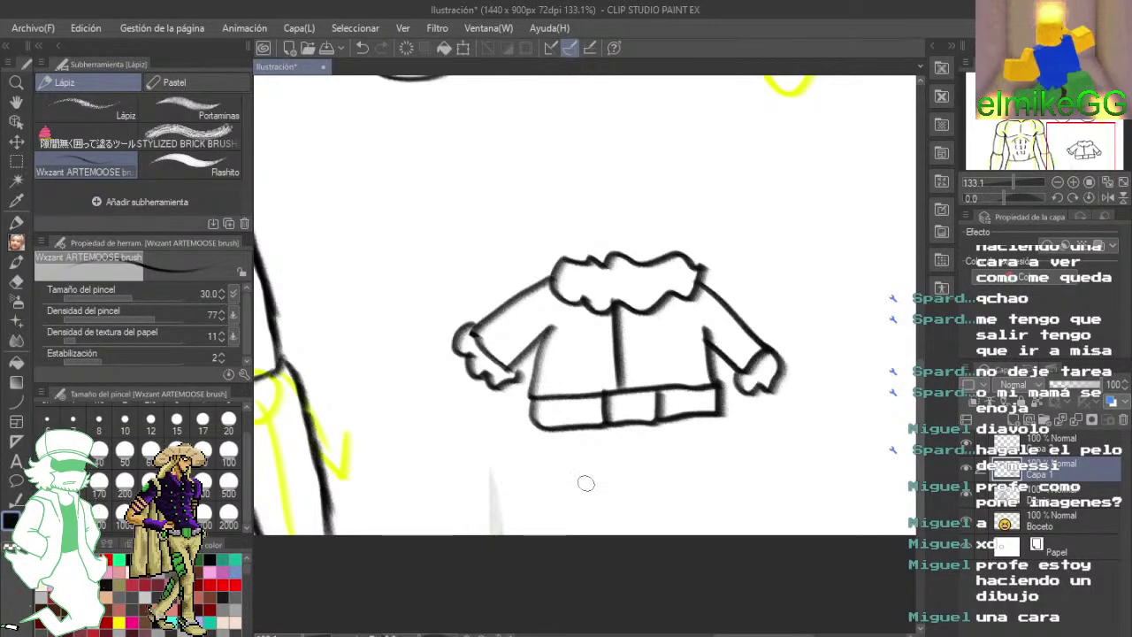
# - Draw fluffy-hemmed trousers under the coat's belt, plus two boots and a mitten beside the outfit
pyautogui.moveTo(533, 429)
pyautogui.mouseDown()
pyautogui.moveTo(517, 499)
pyautogui.moveTo(624, 454)
pyautogui.moveTo(725, 485)
pyautogui.moveTo(729, 416)
pyautogui.mouseUp()
pyautogui.moveTo(531, 506)
pyautogui.mouseDown()
pyautogui.moveTo(509, 495)
pyautogui.moveTo(548, 529)
pyautogui.moveTo(624, 498)
pyautogui.moveTo(708, 513)
pyautogui.moveTo(732, 482)
pyautogui.mouseUp()
pyautogui.moveTo(790, 409)
pyautogui.mouseDown()
pyautogui.moveTo(763, 461)
pyautogui.moveTo(825, 465)
pyautogui.moveTo(823, 415)
pyautogui.moveTo(796, 413)
pyautogui.mouseUp()
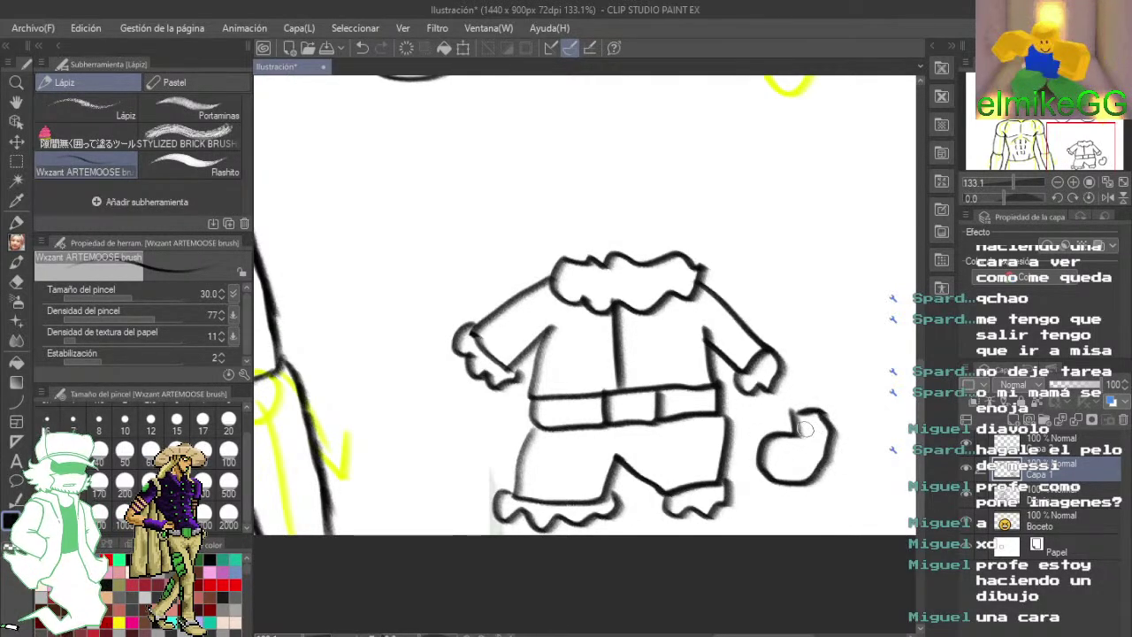
pyautogui.moveTo(857, 344)
pyautogui.mouseDown()
pyautogui.moveTo(750, 361)
pyautogui.moveTo(776, 375)
pyautogui.moveTo(779, 467)
pyautogui.moveTo(782, 388)
pyautogui.mouseUp()
pyautogui.moveTo(679, 299)
pyautogui.mouseDown()
pyautogui.moveTo(665, 325)
pyautogui.moveTo(714, 305)
pyautogui.moveTo(672, 336)
pyautogui.mouseUp()
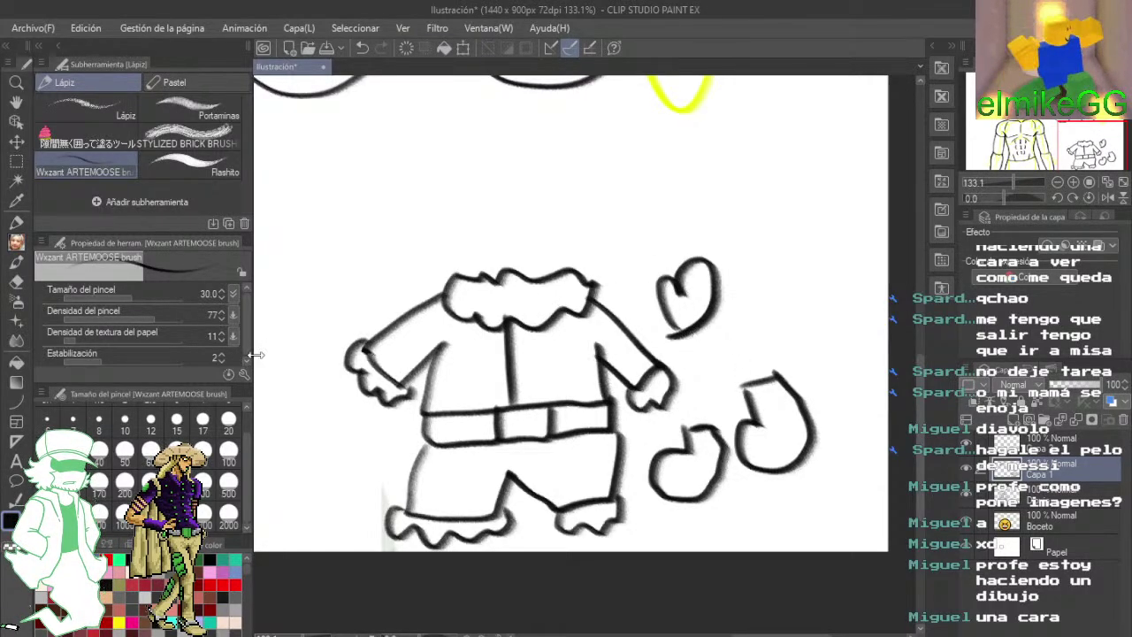
# - Erase the whole coat, trousers, boots and mitten sketch with the Más fuerte eraser and return to the pencil brush
pyautogui.click(16, 281)
pyautogui.moveTo(568, 404); pyautogui.dragTo(618, 367)
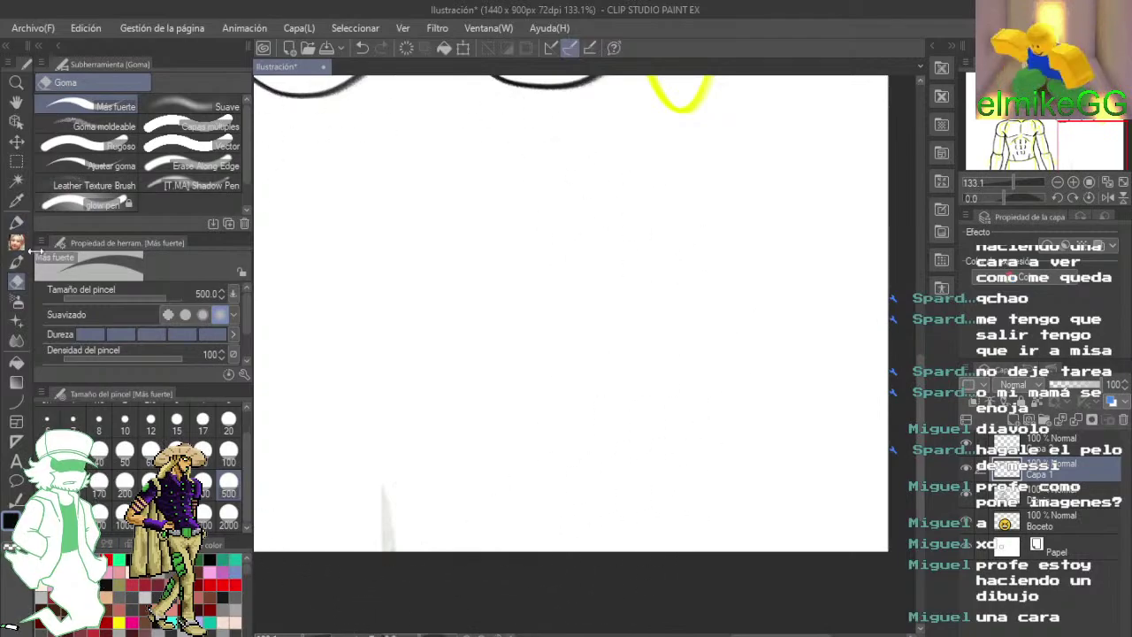
pyautogui.click(16, 241)
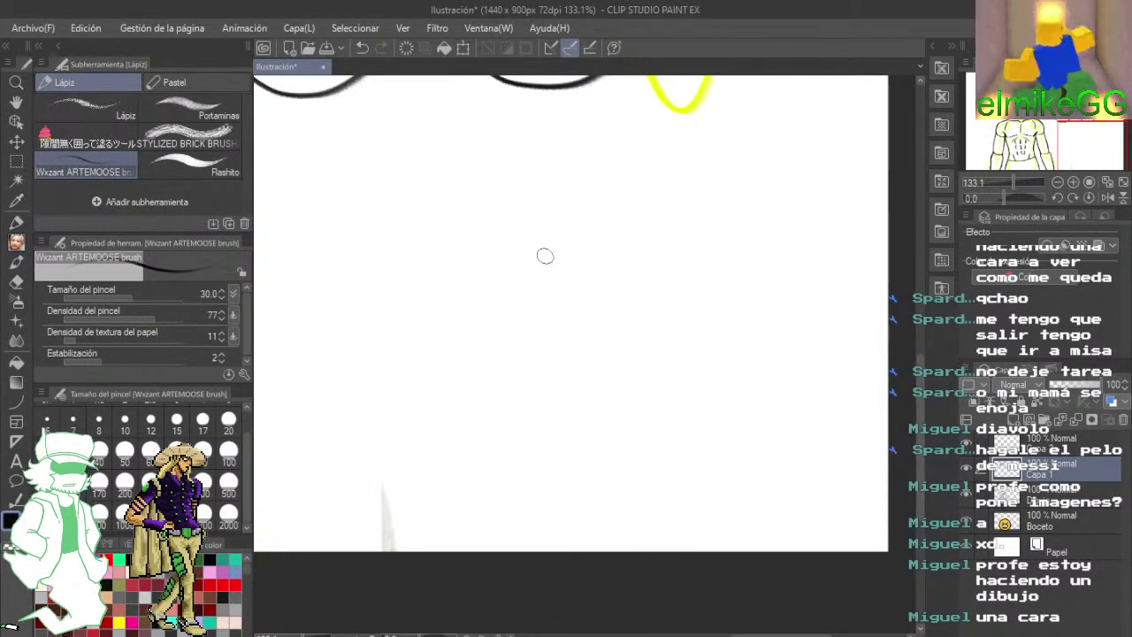
# - Draw a rounded head with two slanted, angry mask eyes in the blank area below the diagram
pyautogui.moveTo(535, 163)
pyautogui.mouseDown()
pyautogui.moveTo(624, 235)
pyautogui.moveTo(512, 180)
pyautogui.mouseUp()
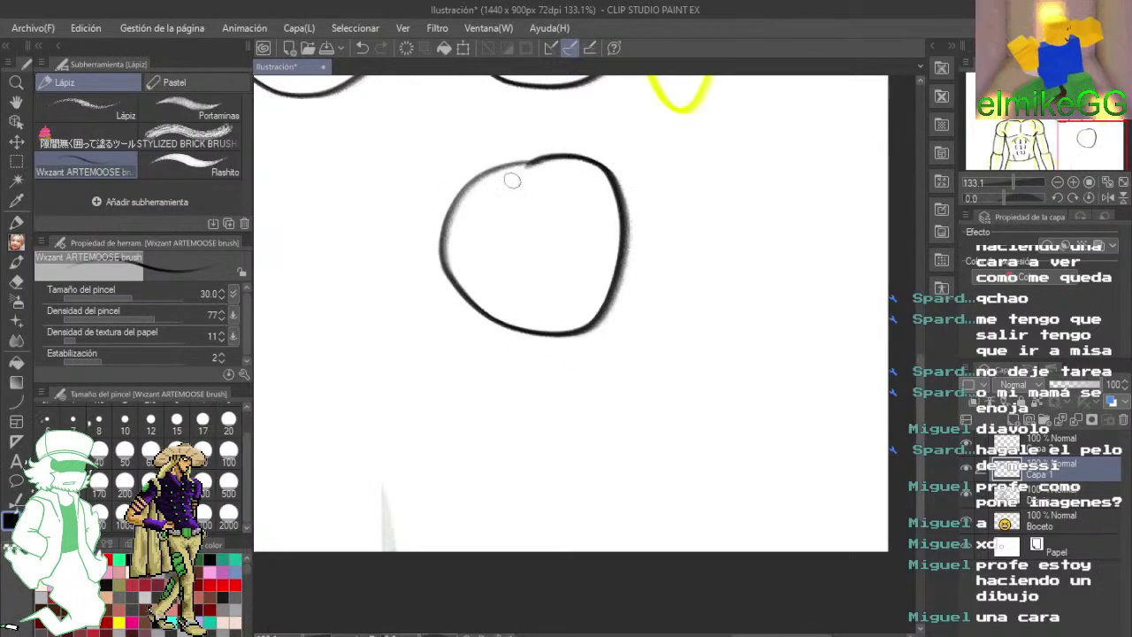
pyautogui.scroll(2, 500, 187)
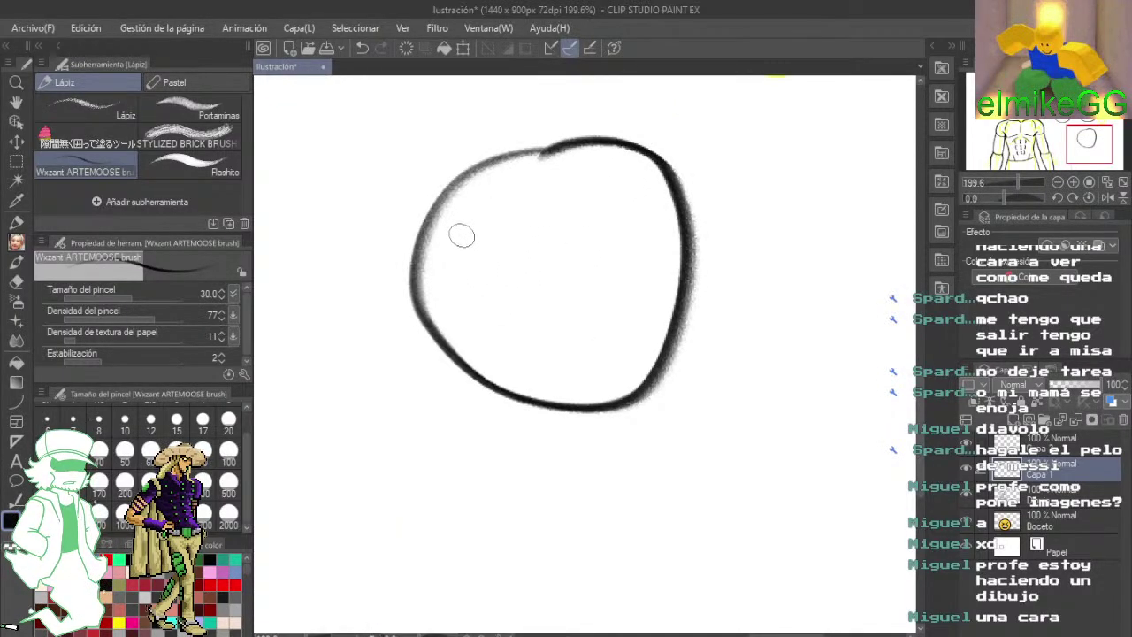
pyautogui.moveTo(452, 229)
pyautogui.mouseDown()
pyautogui.moveTo(516, 277)
pyautogui.moveTo(571, 271)
pyautogui.moveTo(543, 277)
pyautogui.moveTo(622, 225)
pyautogui.mouseUp()
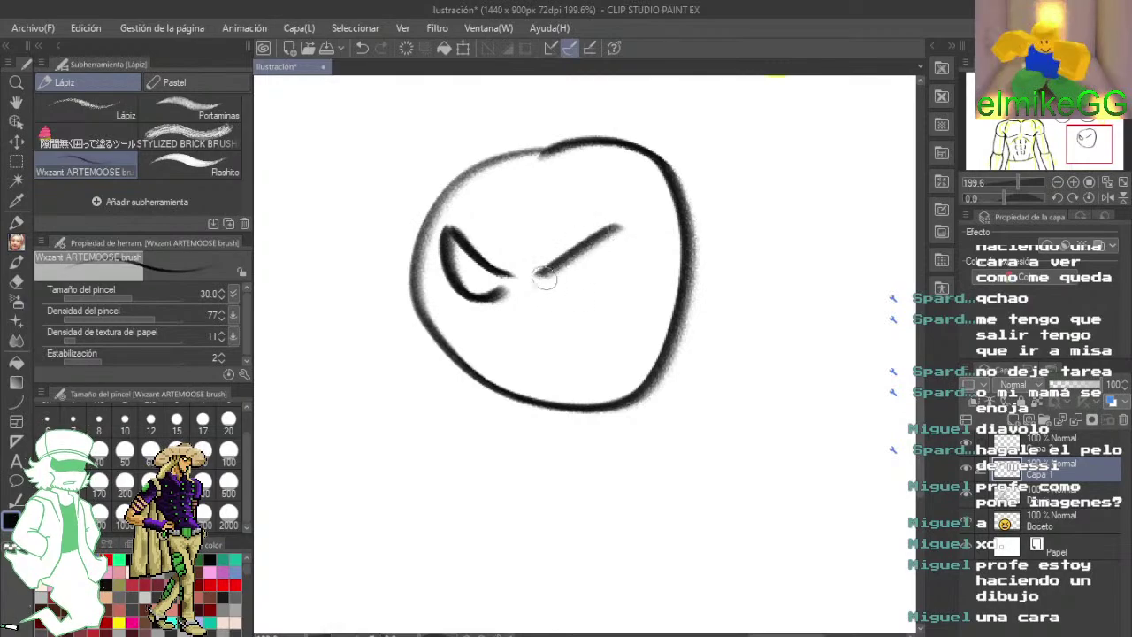
pyautogui.moveTo(540, 278); pyautogui.dragTo(626, 226)
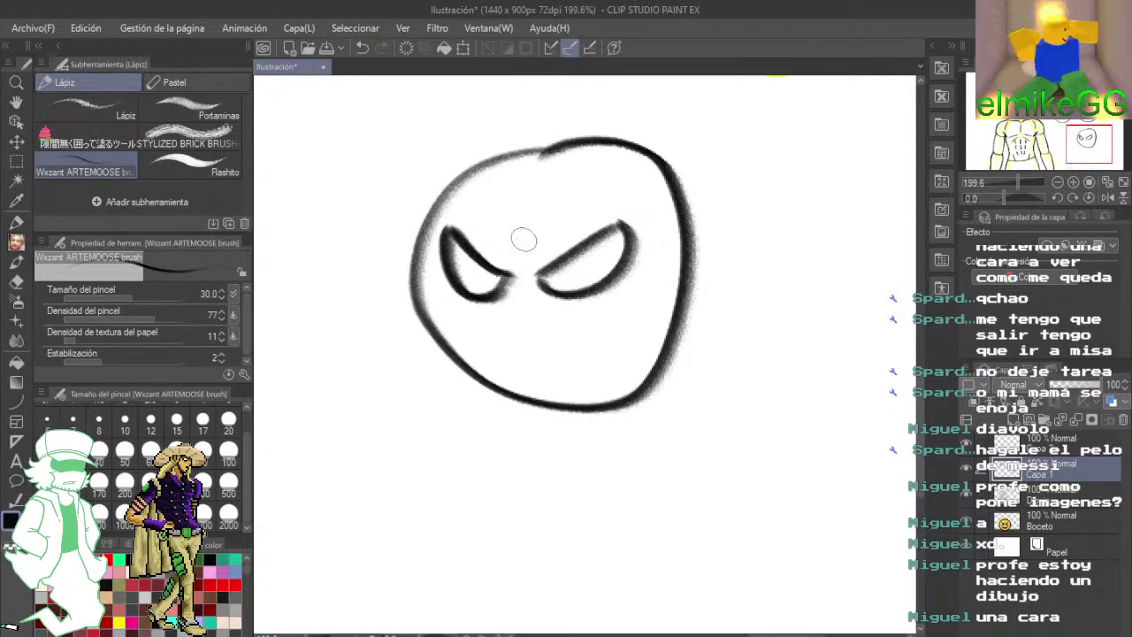
# - Draw web lines on the mask, radiating from between the eyes and joined by short connecting strokes
pyautogui.moveTo(539, 159)
pyautogui.mouseDown()
pyautogui.moveTo(517, 230)
pyautogui.moveTo(511, 378)
pyautogui.mouseUp()
pyautogui.moveTo(464, 202); pyautogui.dragTo(597, 382)
pyautogui.moveTo(473, 354); pyautogui.dragTo(601, 191)
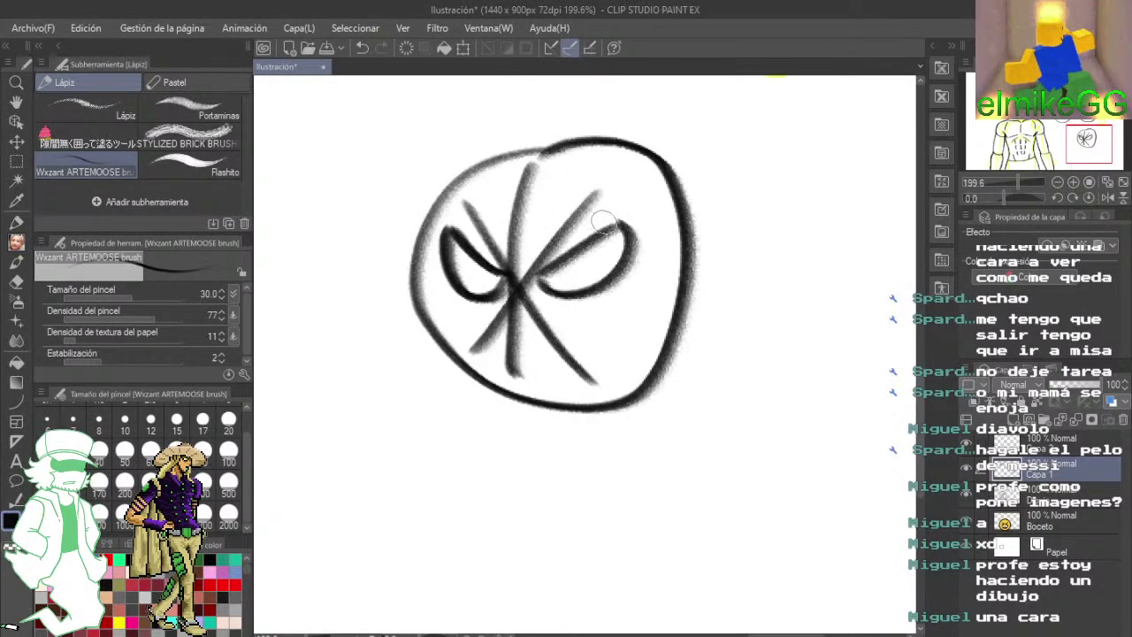
pyautogui.moveTo(587, 371); pyautogui.dragTo(617, 290)
pyautogui.moveTo(610, 235); pyautogui.dragTo(585, 216)
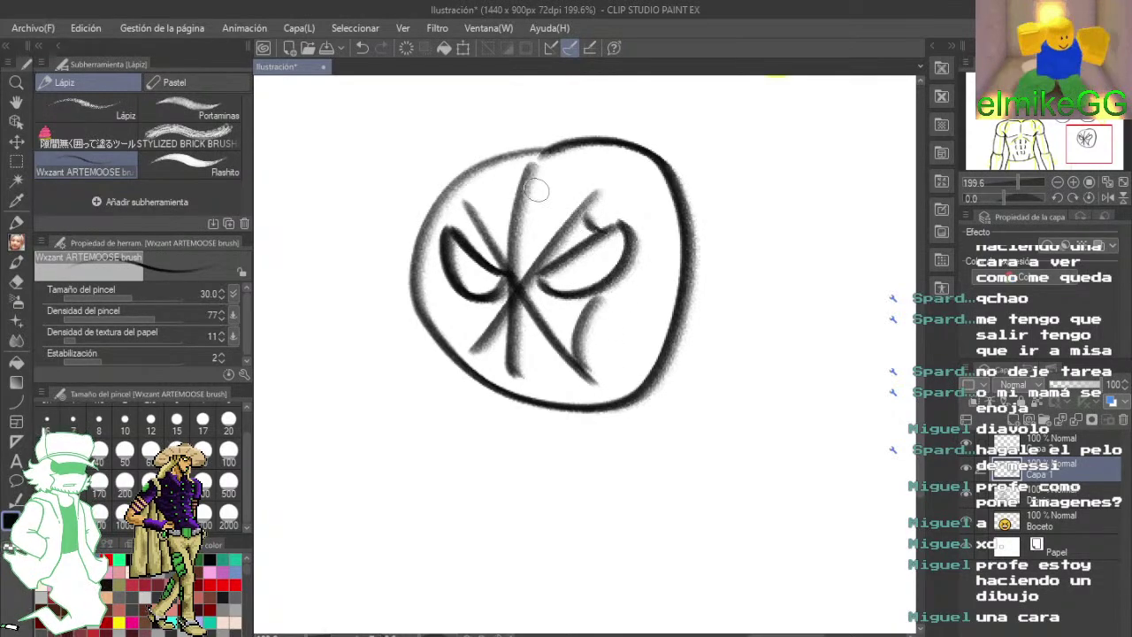
pyautogui.moveTo(535, 187)
pyautogui.mouseDown()
pyautogui.moveTo(550, 210)
pyautogui.moveTo(489, 213)
pyautogui.mouseUp()
pyautogui.moveTo(470, 297)
pyautogui.mouseDown()
pyautogui.moveTo(471, 327)
pyautogui.moveTo(521, 353)
pyautogui.moveTo(553, 207)
pyautogui.mouseUp()
# - Draw a long-sleeved shirt below the mask with side panels and a spider emblem on the chest
pyautogui.moveTo(467, 266)
pyautogui.mouseDown()
pyautogui.moveTo(537, 277)
pyautogui.moveTo(329, 386)
pyautogui.moveTo(446, 357)
pyautogui.mouseUp()
pyautogui.moveTo(535, 282)
pyautogui.mouseDown()
pyautogui.moveTo(631, 359)
pyautogui.moveTo(530, 368)
pyautogui.mouseUp()
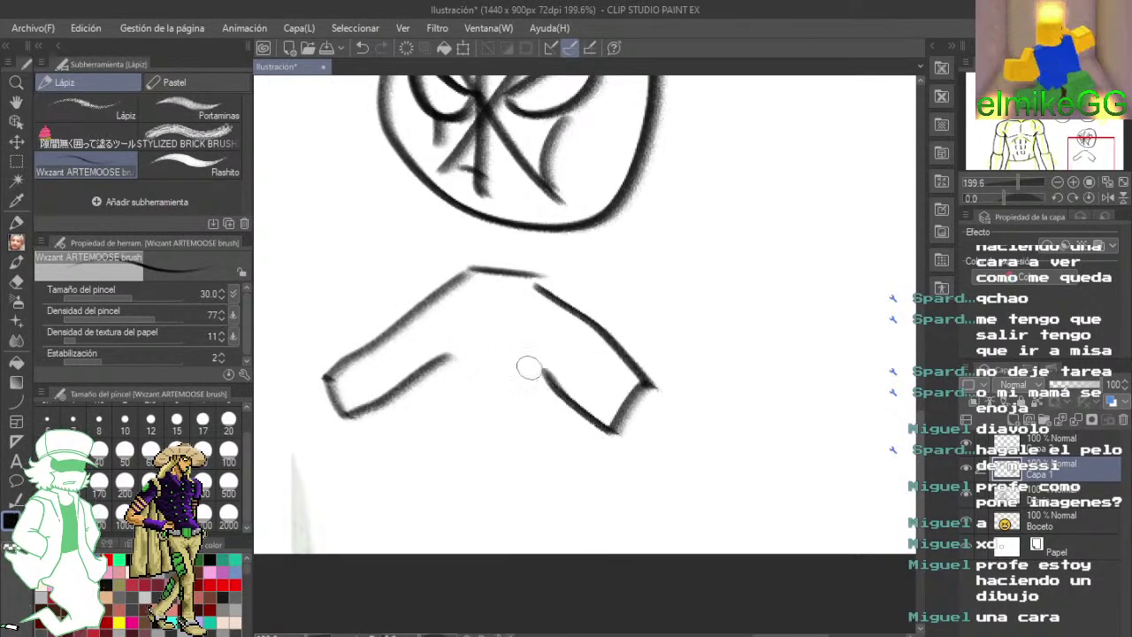
pyautogui.moveTo(451, 356)
pyautogui.mouseDown()
pyautogui.moveTo(440, 433)
pyautogui.moveTo(543, 369)
pyautogui.mouseUp()
pyautogui.moveTo(457, 362); pyautogui.dragTo(464, 433)
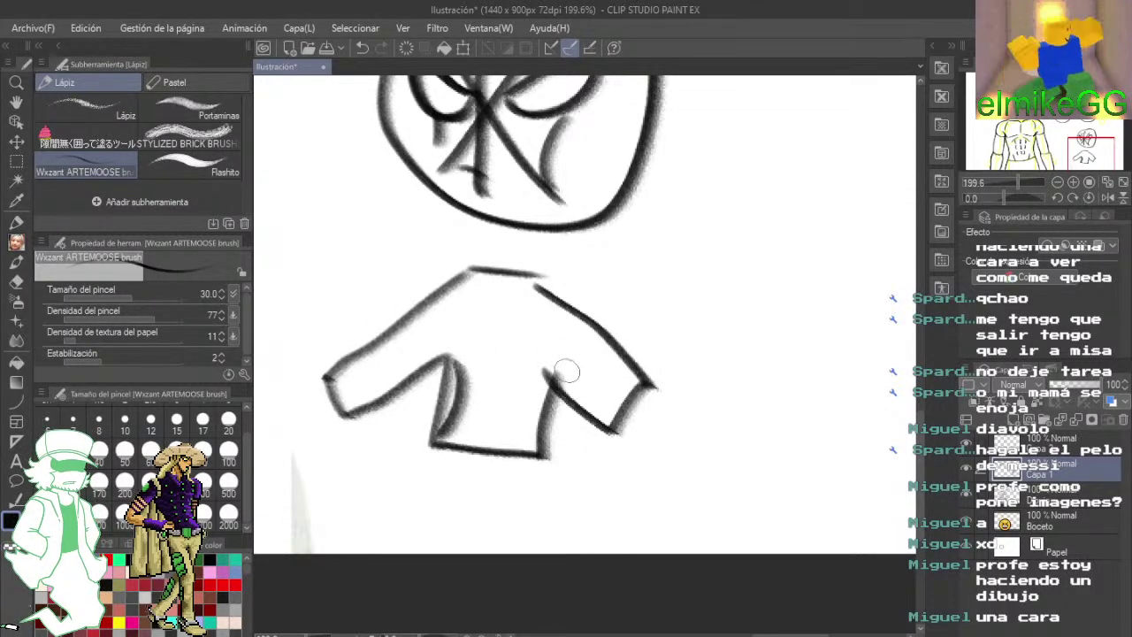
pyautogui.moveTo(565, 372); pyautogui.dragTo(531, 437)
pyautogui.moveTo(485, 343)
pyautogui.mouseDown()
pyautogui.moveTo(493, 333)
pyautogui.moveTo(467, 325)
pyautogui.moveTo(467, 336)
pyautogui.moveTo(531, 311)
pyautogui.moveTo(538, 338)
pyautogui.moveTo(464, 362)
pyautogui.moveTo(531, 370)
pyautogui.moveTo(520, 386)
pyautogui.mouseUp()
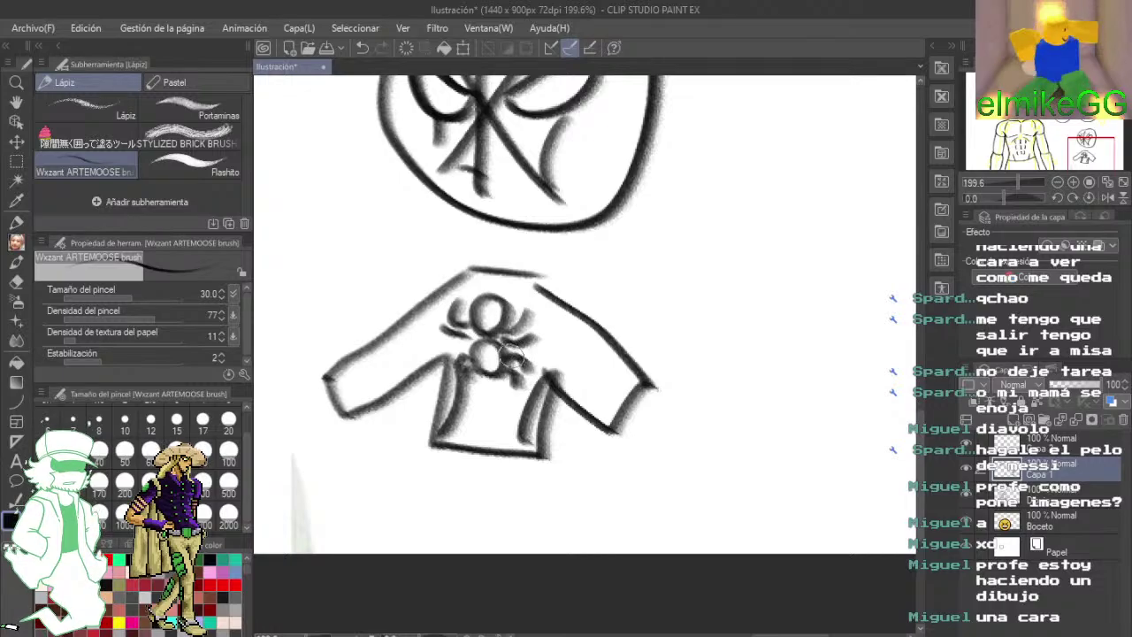
# - Erase the spider mask and shirt sketches with the Más fuerte eraser and return to the pencil brush
pyautogui.scroll(-3, 513, 355)
pyautogui.click(16, 281)
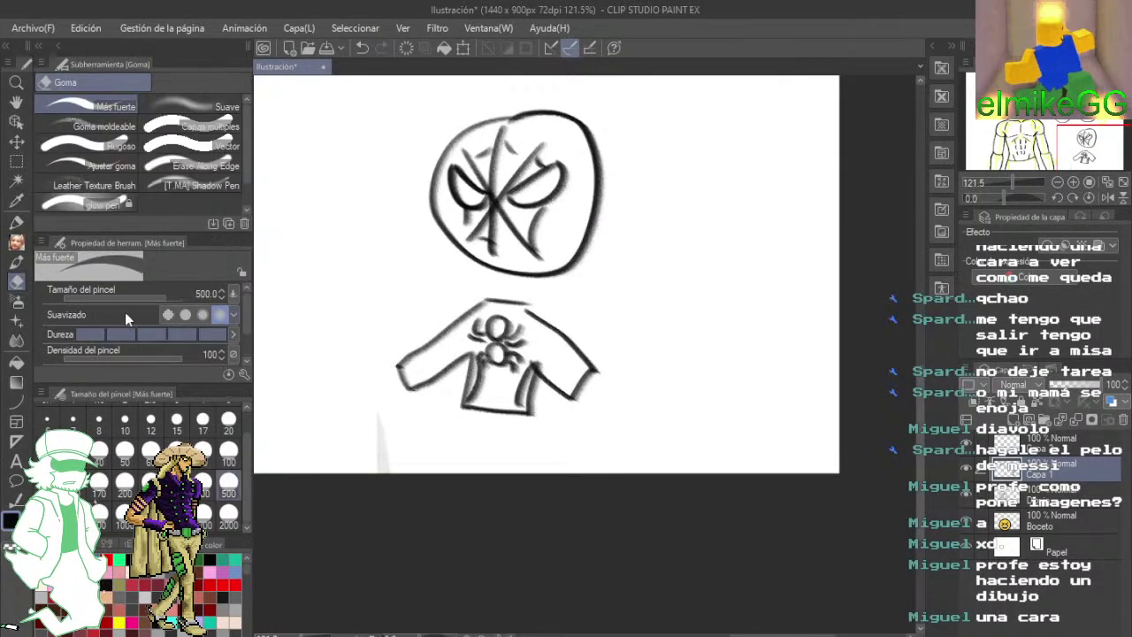
pyautogui.moveTo(556, 328)
pyautogui.mouseDown()
pyautogui.moveTo(589, 366)
pyautogui.moveTo(485, 283)
pyautogui.moveTo(570, 271)
pyautogui.moveTo(480, 245)
pyautogui.mouseUp()
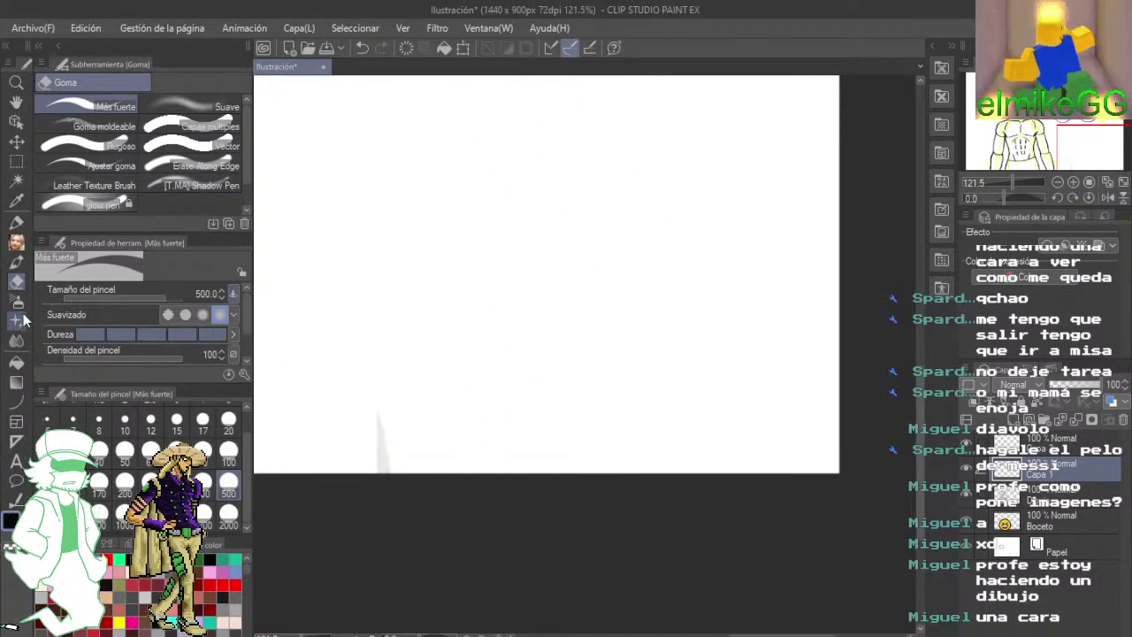
pyautogui.click(18, 263)
pyautogui.click(17, 243)
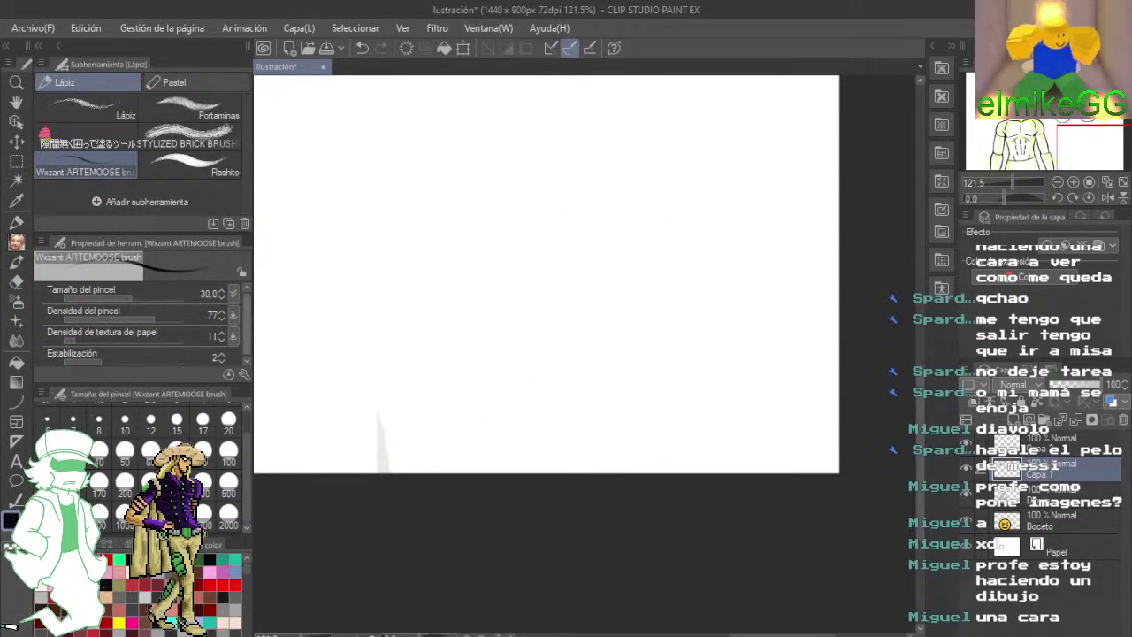
# - Draw a drooping pointed cap with a curved brim in the blank area below the diagram
pyautogui.scroll(2, 495, 248)
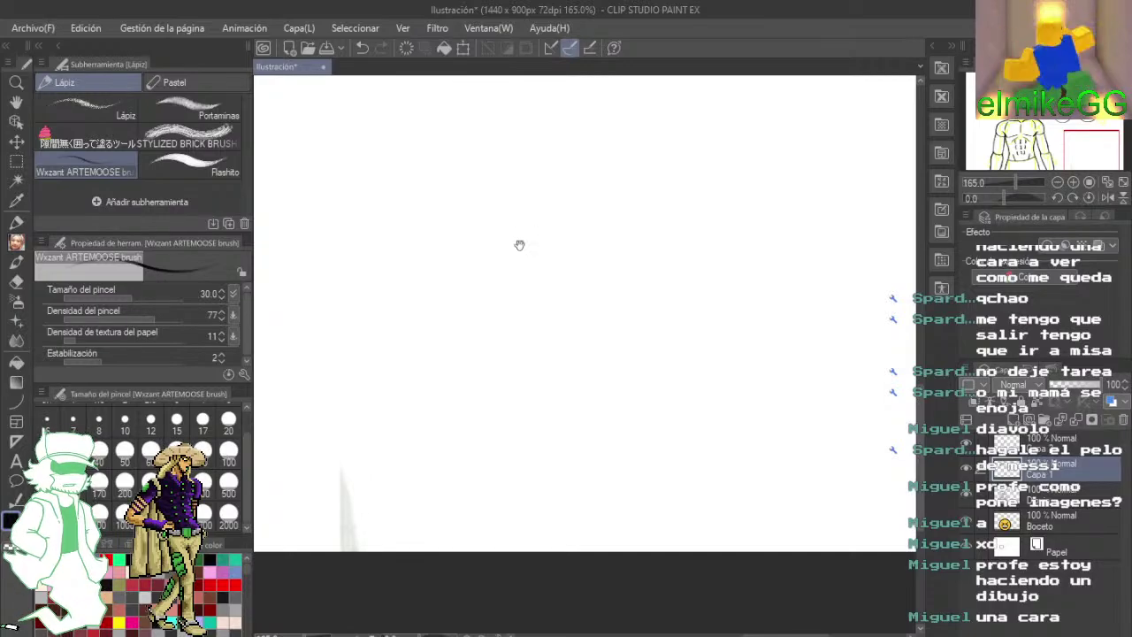
pyautogui.moveTo(519, 245)
pyautogui.mouseDown()
pyautogui.moveTo(519, 392)
pyautogui.moveTo(543, 359)
pyautogui.mouseUp()
pyautogui.scroll(1, 546, 359)
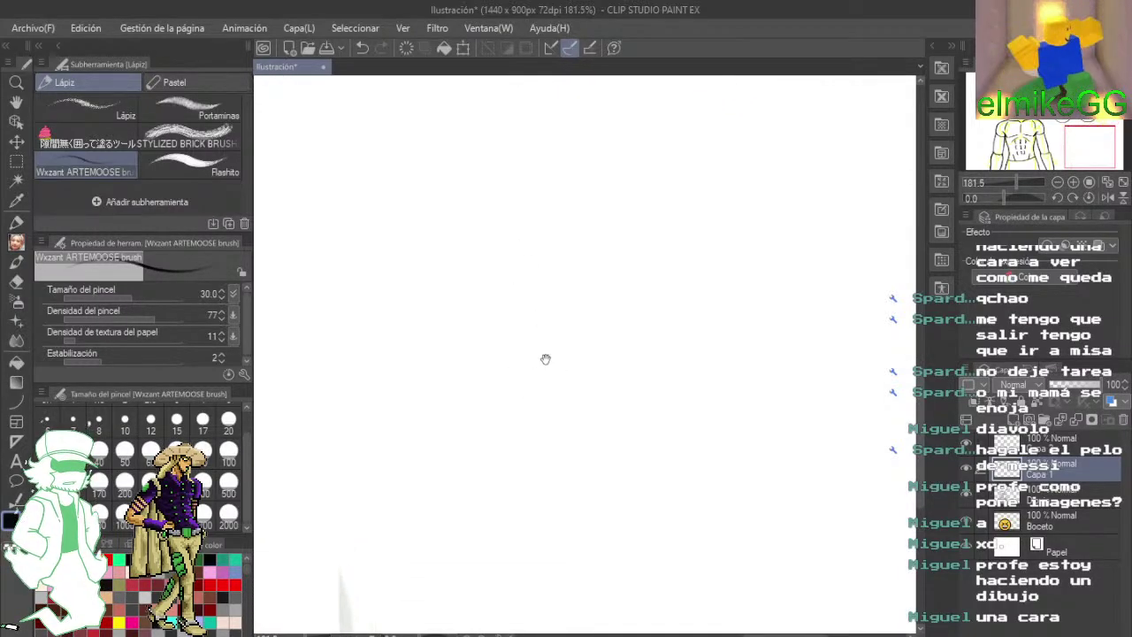
pyautogui.scroll(-1, 544, 354)
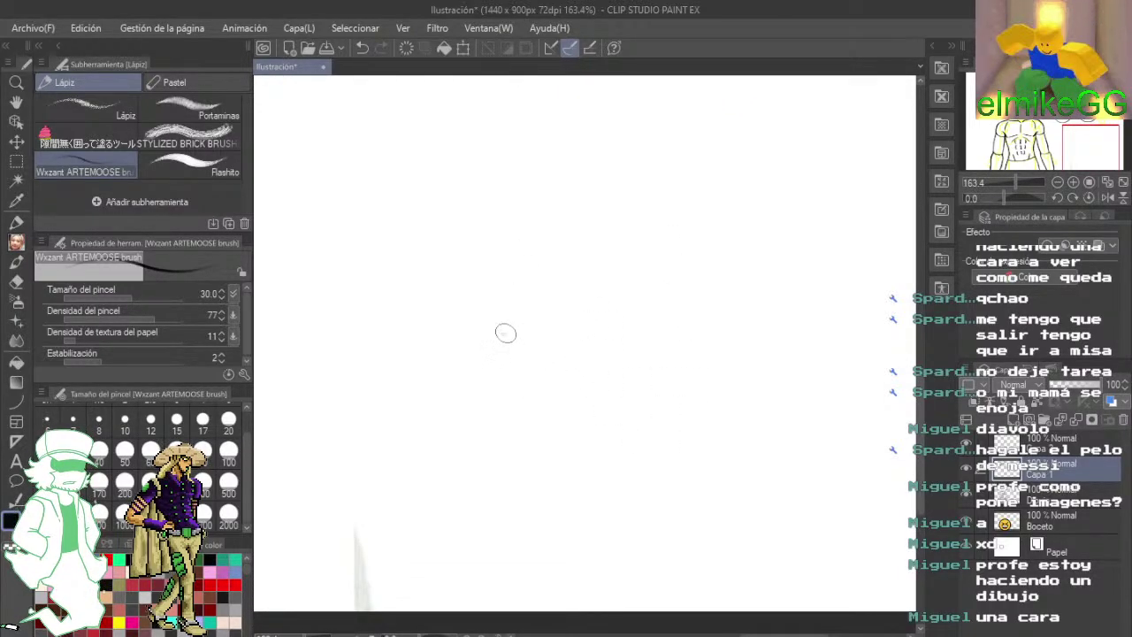
pyautogui.moveTo(506, 332)
pyautogui.mouseDown()
pyautogui.moveTo(702, 362)
pyautogui.moveTo(617, 310)
pyautogui.moveTo(629, 362)
pyautogui.mouseUp()
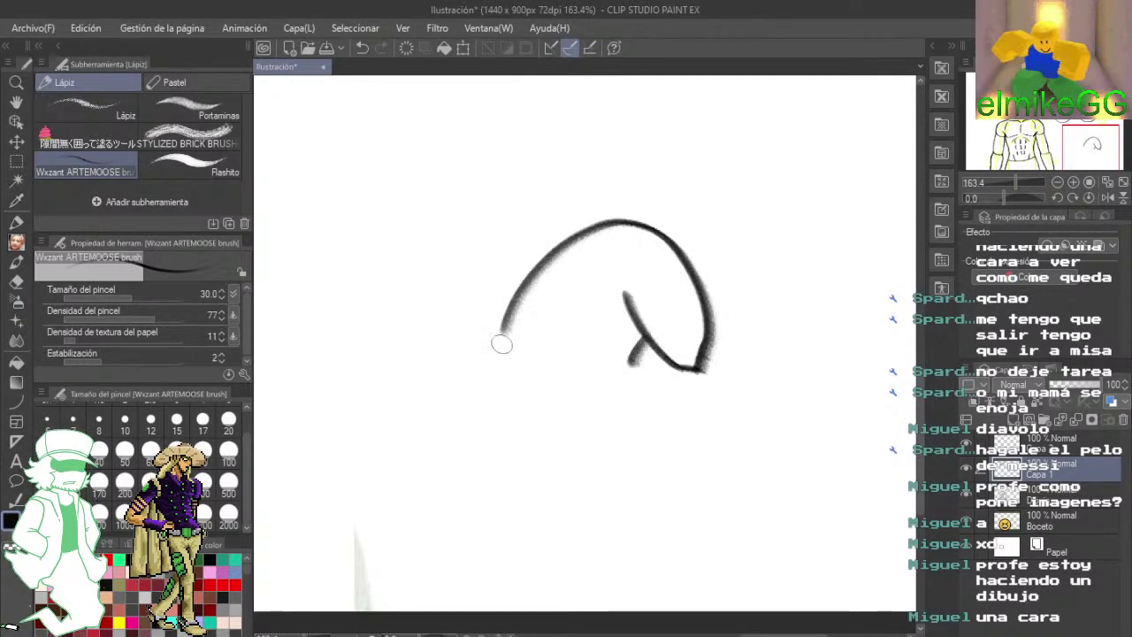
pyautogui.moveTo(501, 336); pyautogui.dragTo(636, 352)
# - Draw a short-sleeved tunic below the cap with a curved neckline and a diagonal strap across the chest
pyautogui.moveTo(605, 406); pyautogui.dragTo(619, 291)
pyautogui.moveTo(513, 311)
pyautogui.mouseDown()
pyautogui.moveTo(619, 314)
pyautogui.moveTo(503, 326)
pyautogui.moveTo(517, 368)
pyautogui.mouseUp()
pyautogui.moveTo(595, 420); pyautogui.dragTo(610, 369)
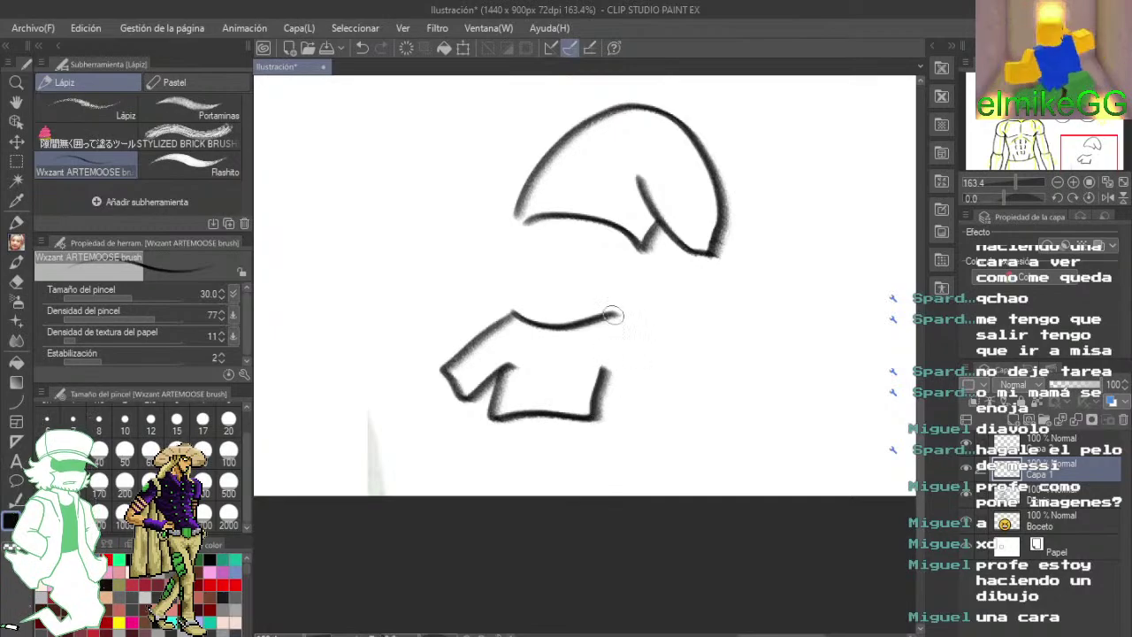
pyautogui.moveTo(613, 315); pyautogui.dragTo(608, 389)
pyautogui.moveTo(509, 320); pyautogui.dragTo(566, 414)
pyautogui.moveTo(550, 331); pyautogui.dragTo(591, 398)
# - Draw short trousers under the tunic and a pair of small boots beside them
pyautogui.moveTo(495, 414)
pyautogui.mouseDown()
pyautogui.moveTo(508, 459)
pyautogui.moveTo(542, 426)
pyautogui.moveTo(567, 466)
pyautogui.moveTo(603, 414)
pyautogui.mouseUp()
pyautogui.moveTo(403, 412)
pyautogui.mouseDown()
pyautogui.moveTo(441, 413)
pyautogui.moveTo(405, 434)
pyautogui.moveTo(424, 460)
pyautogui.moveTo(434, 415)
pyautogui.mouseUp()
pyautogui.moveTo(348, 424)
pyautogui.mouseDown()
pyautogui.moveTo(376, 404)
pyautogui.moveTo(320, 440)
pyautogui.moveTo(378, 409)
pyautogui.mouseUp()
# - Draw a shield and an upright sword with a crossguard beside the tunic
pyautogui.moveTo(716, 441)
pyautogui.mouseDown()
pyautogui.moveTo(769, 329)
pyautogui.moveTo(715, 442)
pyautogui.mouseUp()
pyautogui.moveTo(822, 378)
pyautogui.mouseDown()
pyautogui.moveTo(814, 425)
pyautogui.moveTo(821, 383)
pyautogui.moveTo(873, 392)
pyautogui.mouseUp()
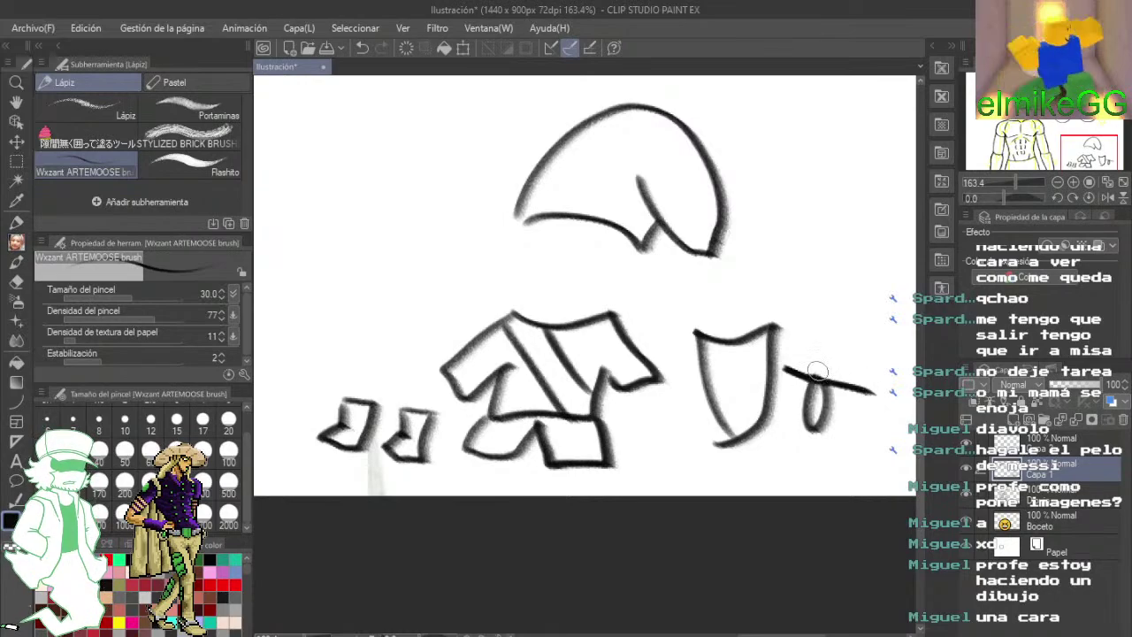
pyautogui.moveTo(801, 416); pyautogui.dragTo(839, 271)
pyautogui.moveTo(838, 271); pyautogui.dragTo(827, 407)
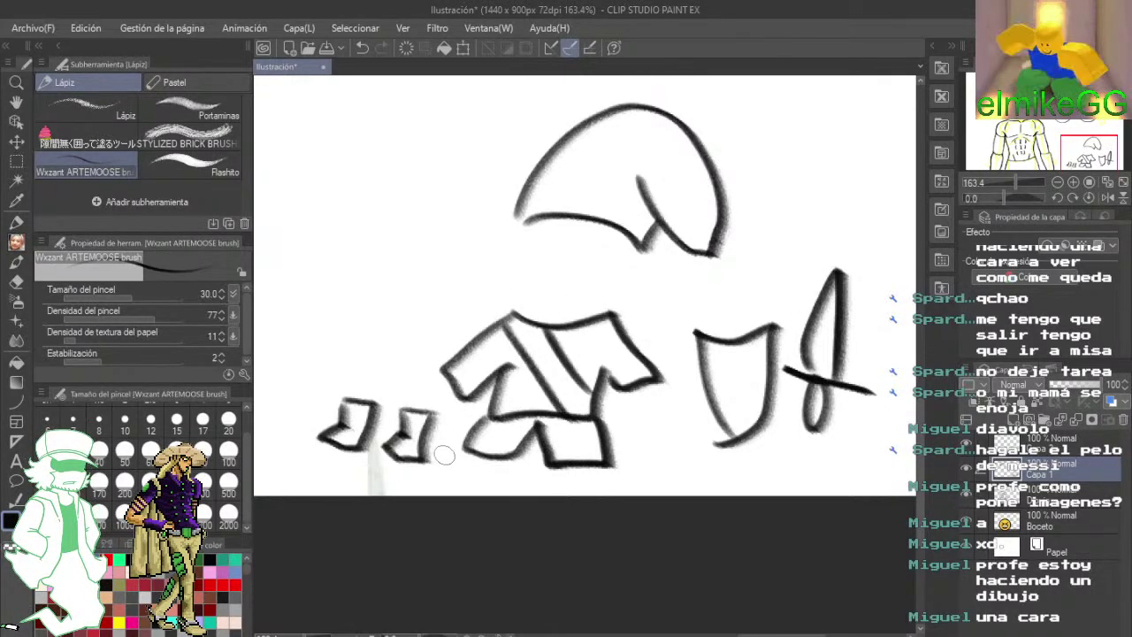
# - Erase the cap, tunic, trousers, boots, shield and sword sketches with the Más fuerte eraser and switch to a pen tool
pyautogui.scroll(-3, 444, 454)
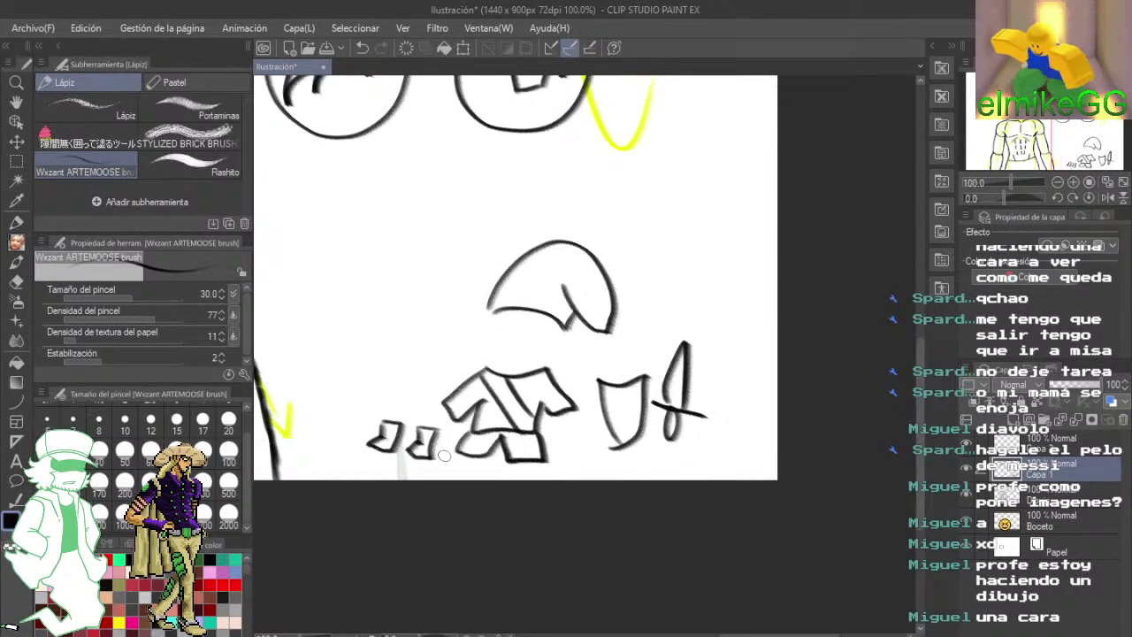
pyautogui.click(16, 280)
pyautogui.moveTo(525, 434); pyautogui.dragTo(645, 398)
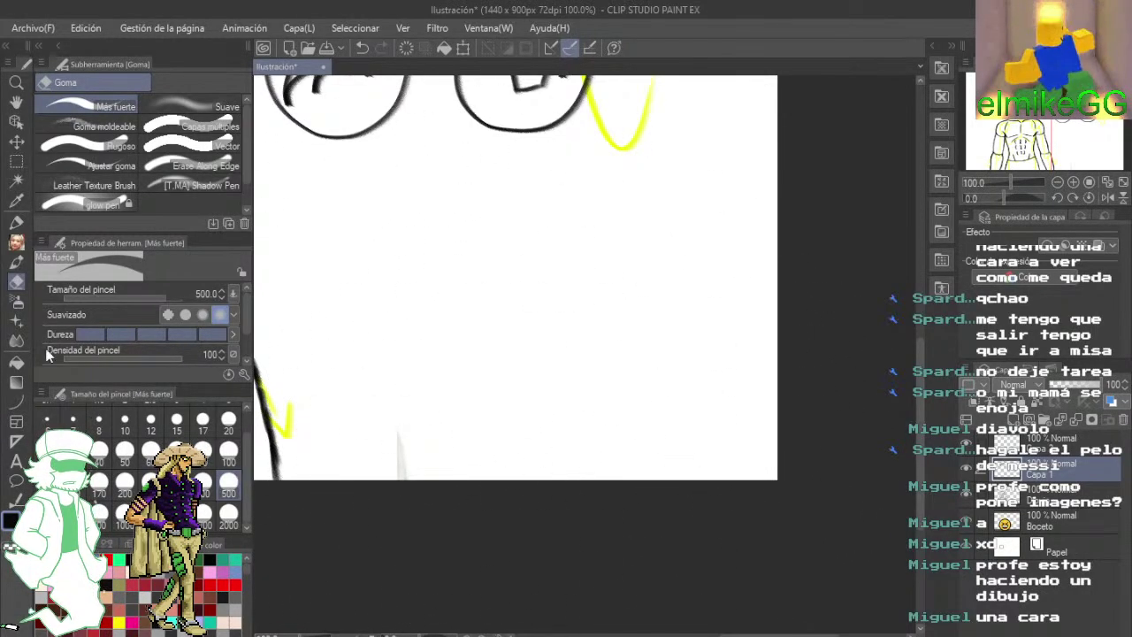
pyautogui.click(16, 222)
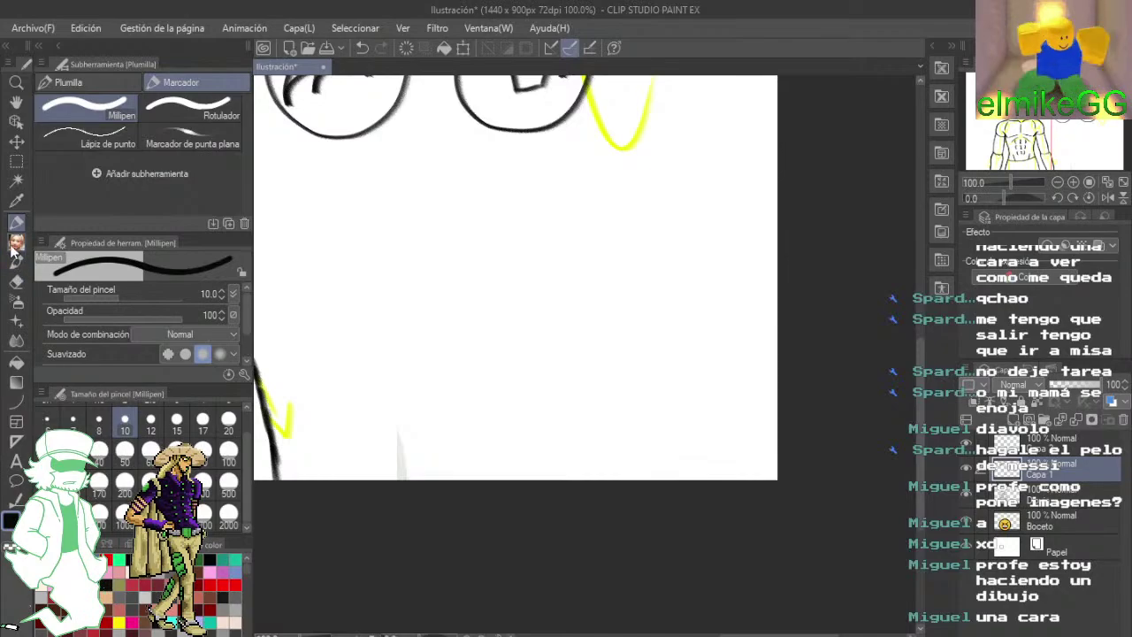
# - Sketch a Superman emblem with an S inside and a flowing cape trailing from it, using the Wxzant ARTEMOOSE pencil brush
pyautogui.click(15, 243)
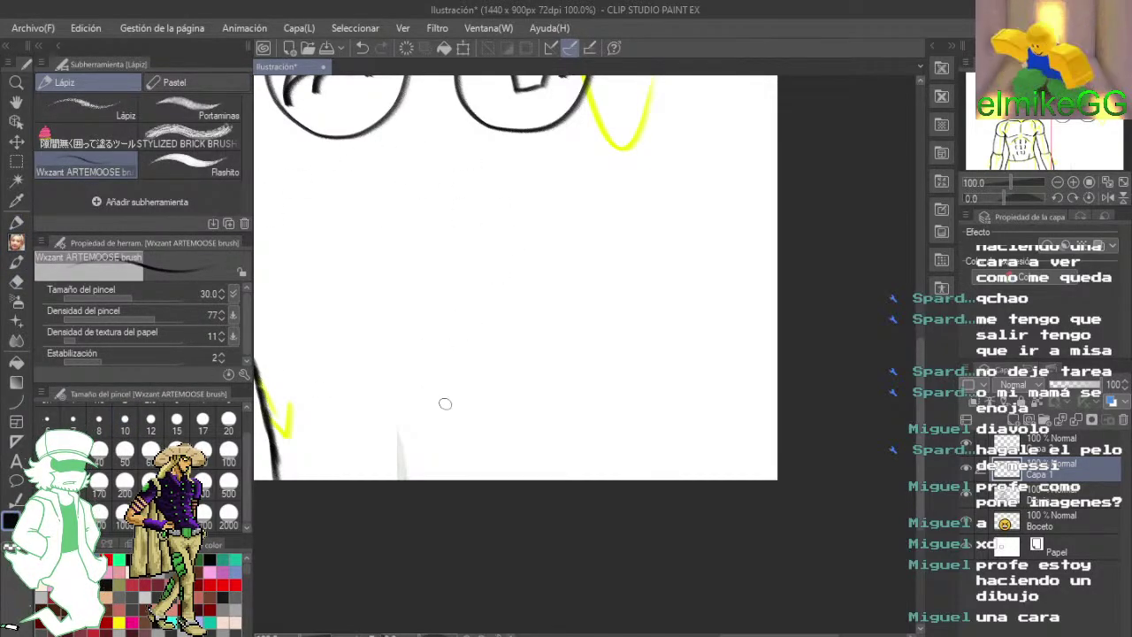
pyautogui.hotkey('alt', 'Tab')
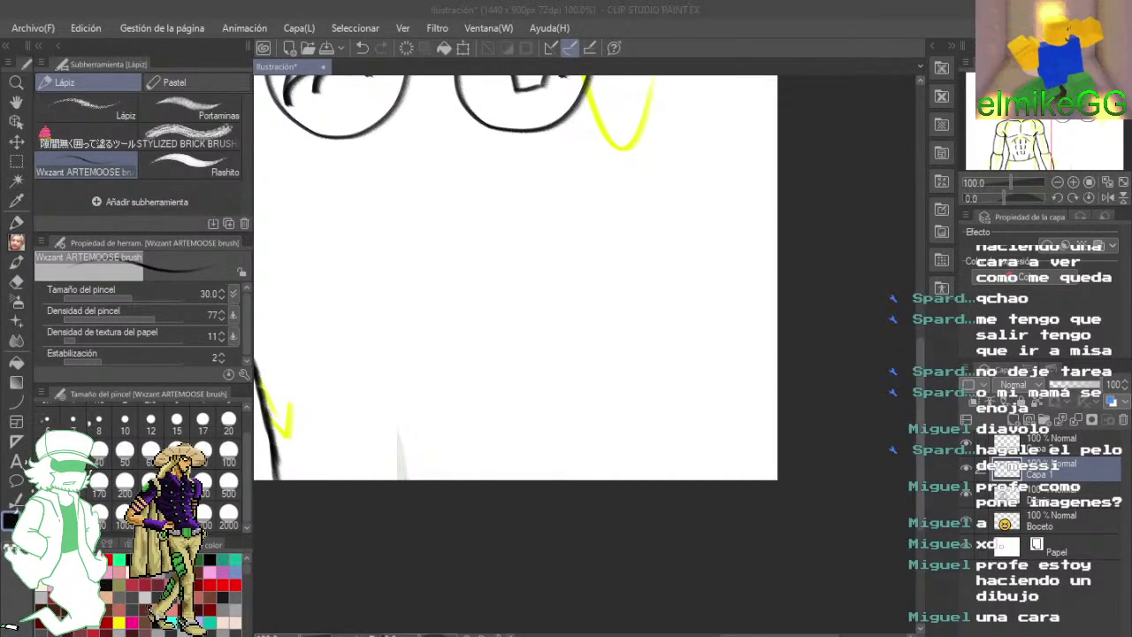
pyautogui.click(645, 619)
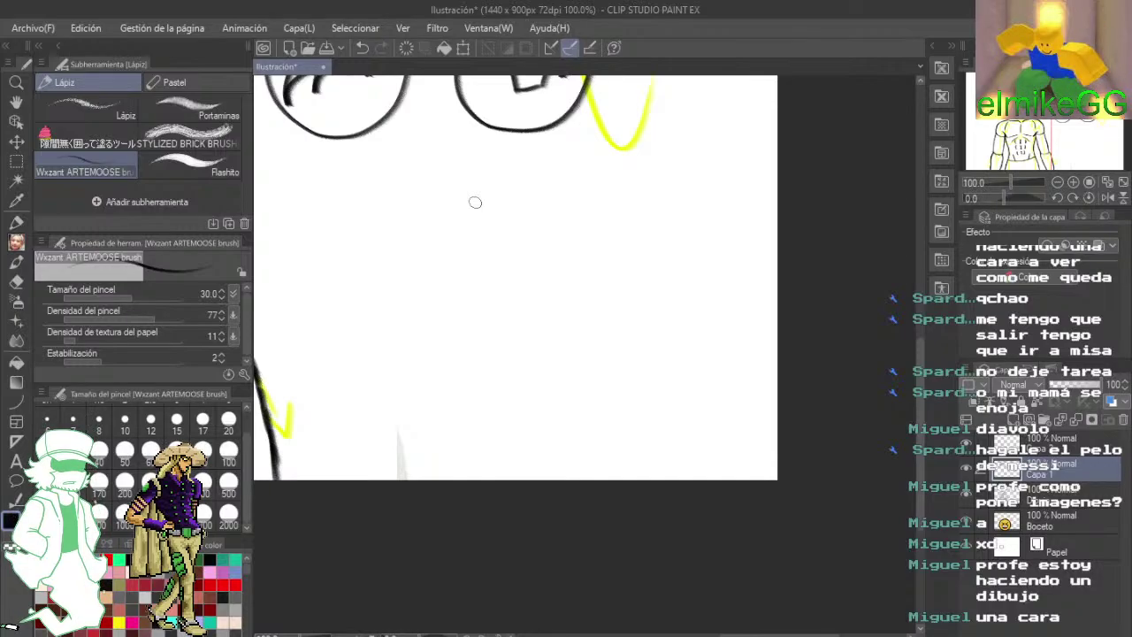
pyautogui.scroll(2, 475, 203)
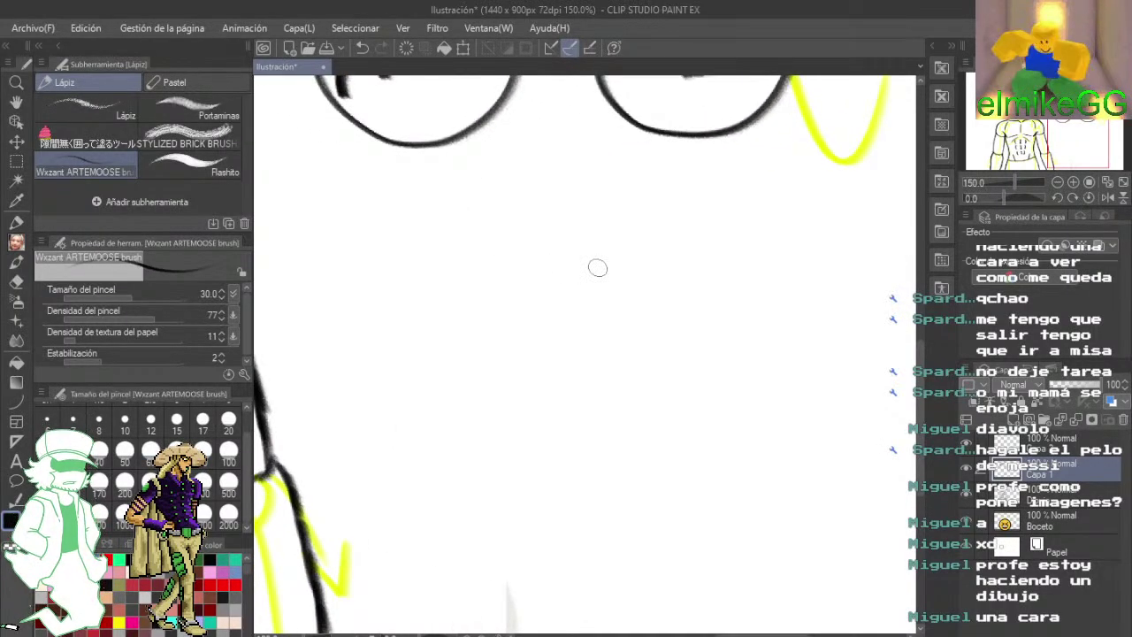
pyautogui.moveTo(449, 320)
pyautogui.mouseDown()
pyautogui.moveTo(517, 257)
pyautogui.moveTo(608, 261)
pyautogui.moveTo(614, 281)
pyautogui.moveTo(574, 423)
pyautogui.moveTo(639, 324)
pyautogui.mouseUp()
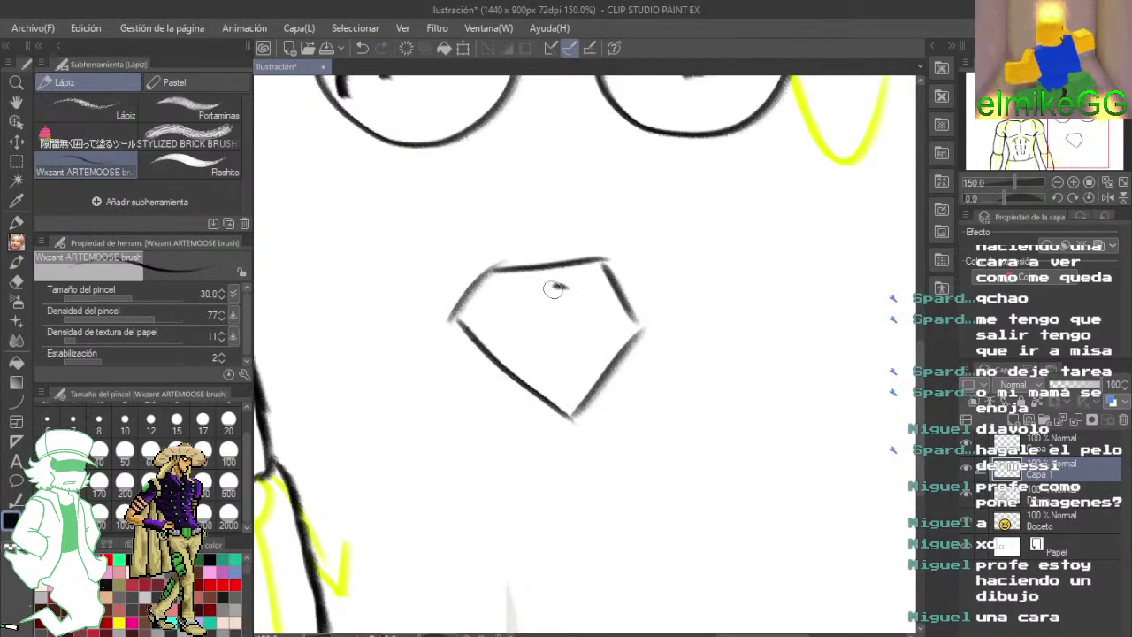
pyautogui.moveTo(566, 286); pyautogui.dragTo(526, 385)
pyautogui.moveTo(601, 261)
pyautogui.mouseDown()
pyautogui.moveTo(774, 271)
pyautogui.moveTo(619, 305)
pyautogui.mouseUp()
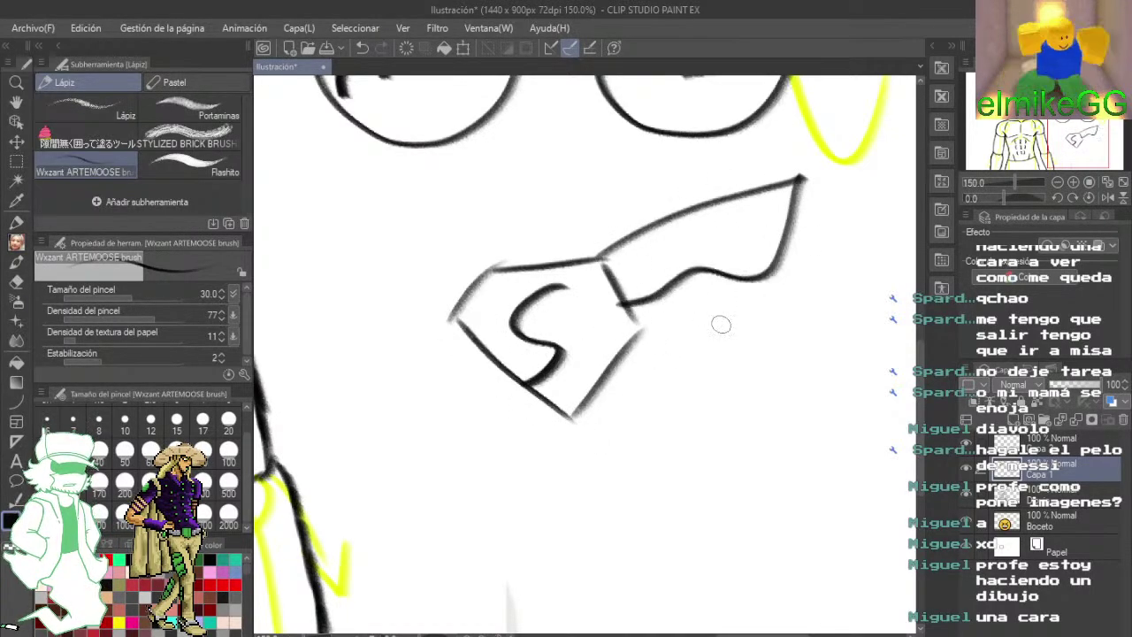
# - Sketch a Batman-style cowl with pointed ears, angry eyes and an arched mouth opening beside the caped emblem
pyautogui.moveTo(882, 294); pyautogui.dragTo(654, 275)
pyautogui.moveTo(630, 358)
pyautogui.mouseDown()
pyautogui.moveTo(621, 328)
pyautogui.moveTo(713, 213)
pyautogui.moveTo(628, 367)
pyautogui.moveTo(699, 306)
pyautogui.moveTo(703, 347)
pyautogui.mouseUp()
pyautogui.moveTo(639, 277); pyautogui.dragTo(674, 292)
pyautogui.moveTo(573, 384); pyautogui.dragTo(674, 292)
# - Sketch an oval Spider-Man mask below the emblem, with crossing web lines and two angled eyes
pyautogui.moveTo(489, 340)
pyautogui.mouseDown()
pyautogui.moveTo(415, 386)
pyautogui.moveTo(469, 334)
pyautogui.moveTo(466, 467)
pyautogui.mouseUp()
pyautogui.moveTo(417, 405); pyautogui.dragTo(526, 401)
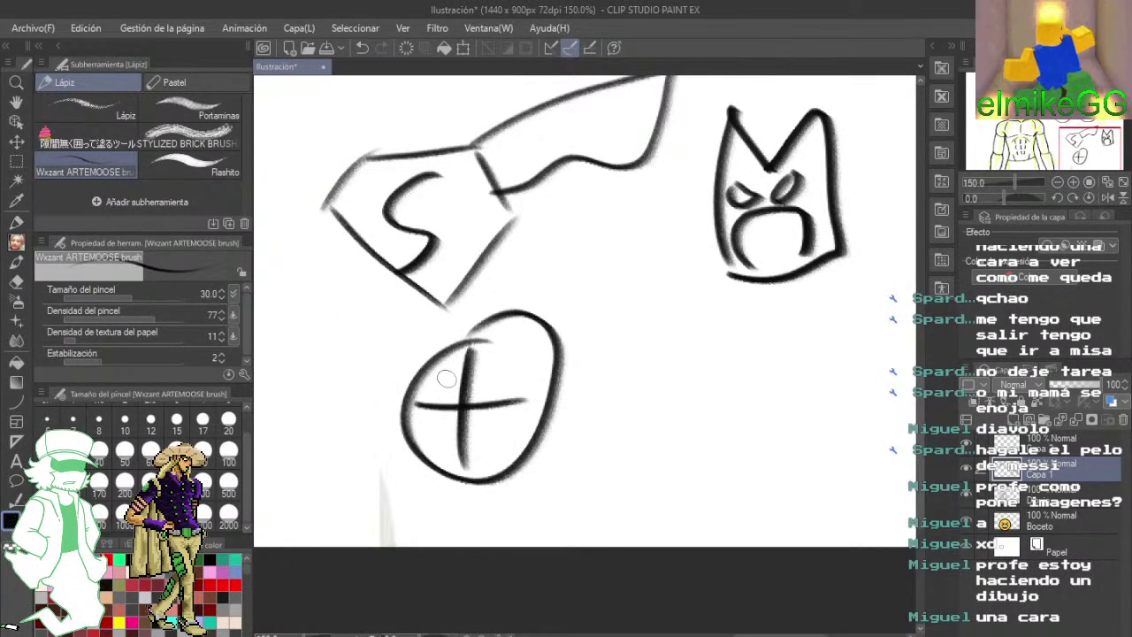
pyautogui.moveTo(421, 403)
pyautogui.mouseDown()
pyautogui.moveTo(447, 429)
pyautogui.moveTo(520, 396)
pyautogui.moveTo(430, 384)
pyautogui.moveTo(491, 455)
pyautogui.moveTo(500, 364)
pyautogui.mouseUp()
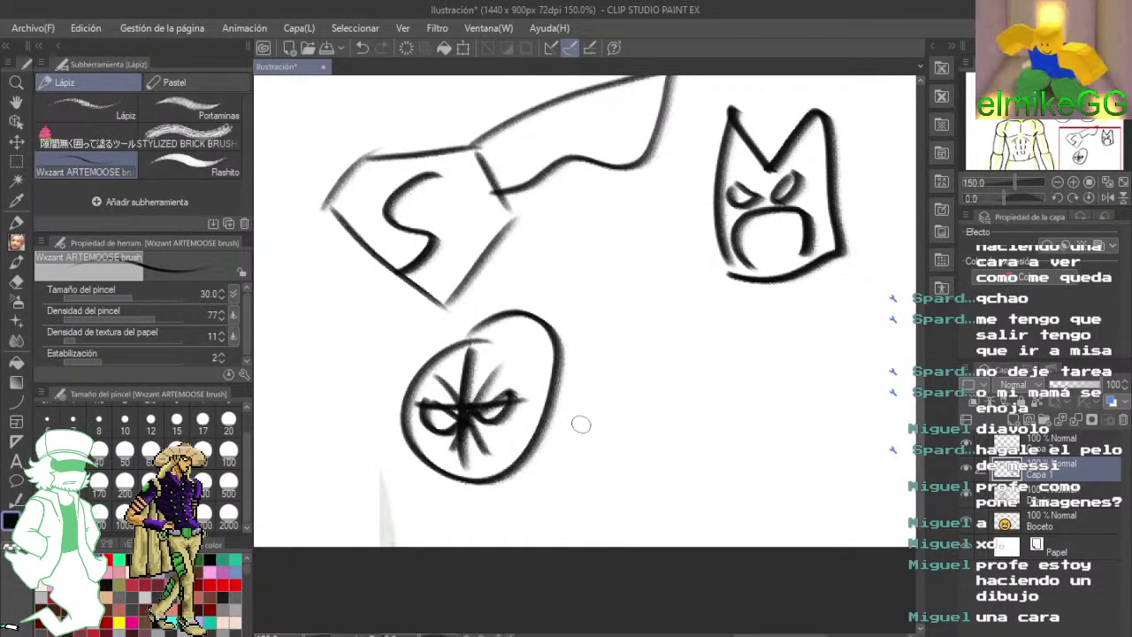
# - Sketch an oval Iron Man helmet beside the web mask, with cheek plates, a straight mouth, slit eyes and a forehead notch
pyautogui.moveTo(670, 429)
pyautogui.mouseDown()
pyautogui.moveTo(642, 419)
pyautogui.moveTo(557, 328)
pyautogui.moveTo(596, 361)
pyautogui.mouseUp()
pyautogui.moveTo(619, 263)
pyautogui.mouseDown()
pyautogui.moveTo(657, 387)
pyautogui.moveTo(610, 256)
pyautogui.mouseUp()
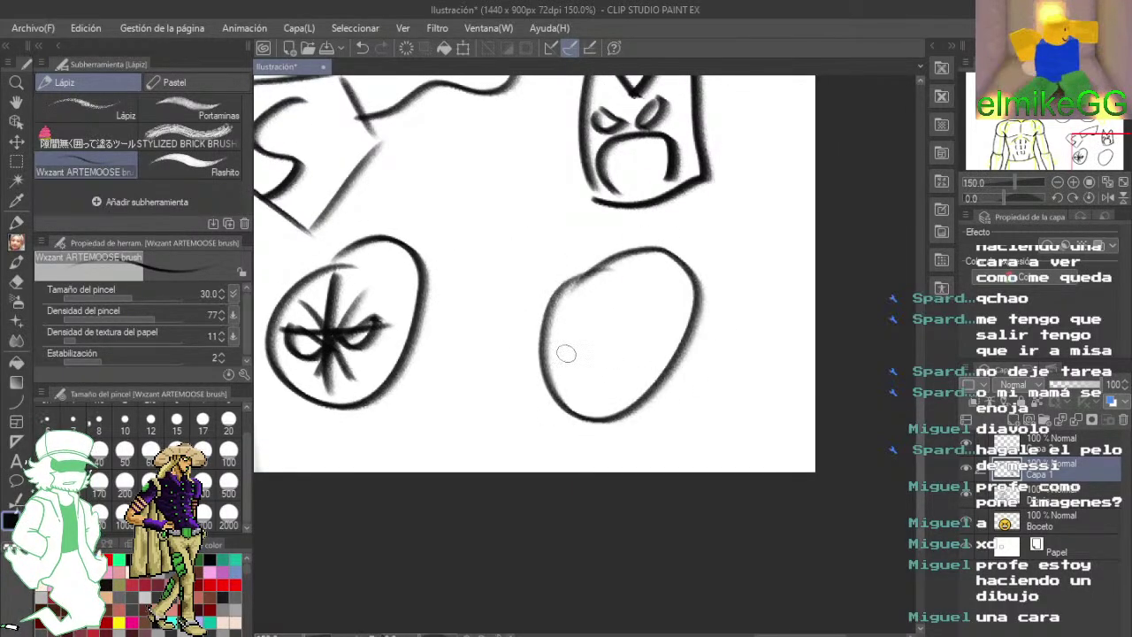
pyautogui.moveTo(546, 355); pyautogui.dragTo(565, 404)
pyautogui.moveTo(663, 357); pyautogui.dragTo(632, 397)
pyautogui.moveTo(575, 387); pyautogui.dragTo(625, 388)
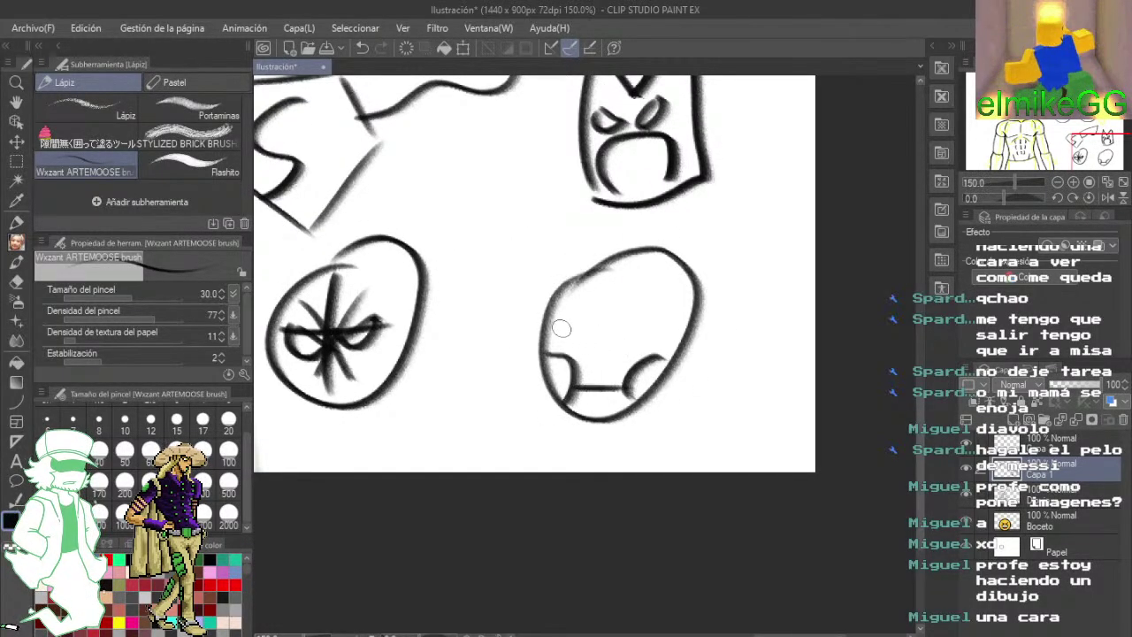
pyautogui.moveTo(562, 328)
pyautogui.mouseDown()
pyautogui.moveTo(589, 346)
pyautogui.moveTo(566, 318)
pyautogui.moveTo(668, 338)
pyautogui.mouseUp()
pyautogui.moveTo(579, 285); pyautogui.dragTo(640, 270)
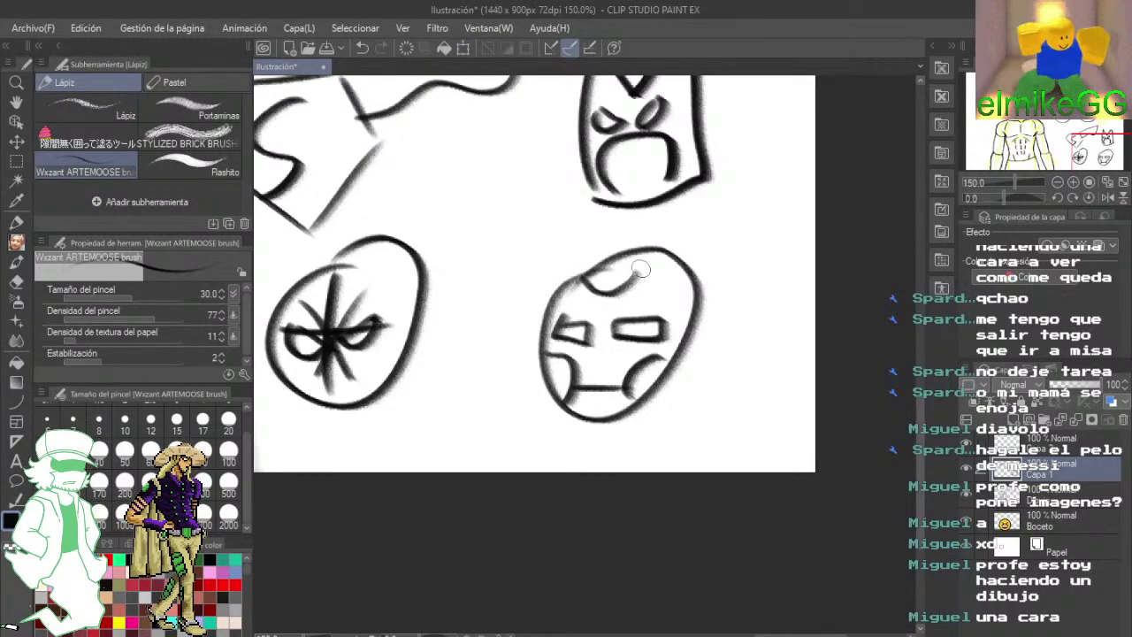
# - Erase the superhero sketches and the circle diagram above them with the 500-size Más fuerte eraser
pyautogui.moveTo(683, 374); pyautogui.dragTo(653, 298)
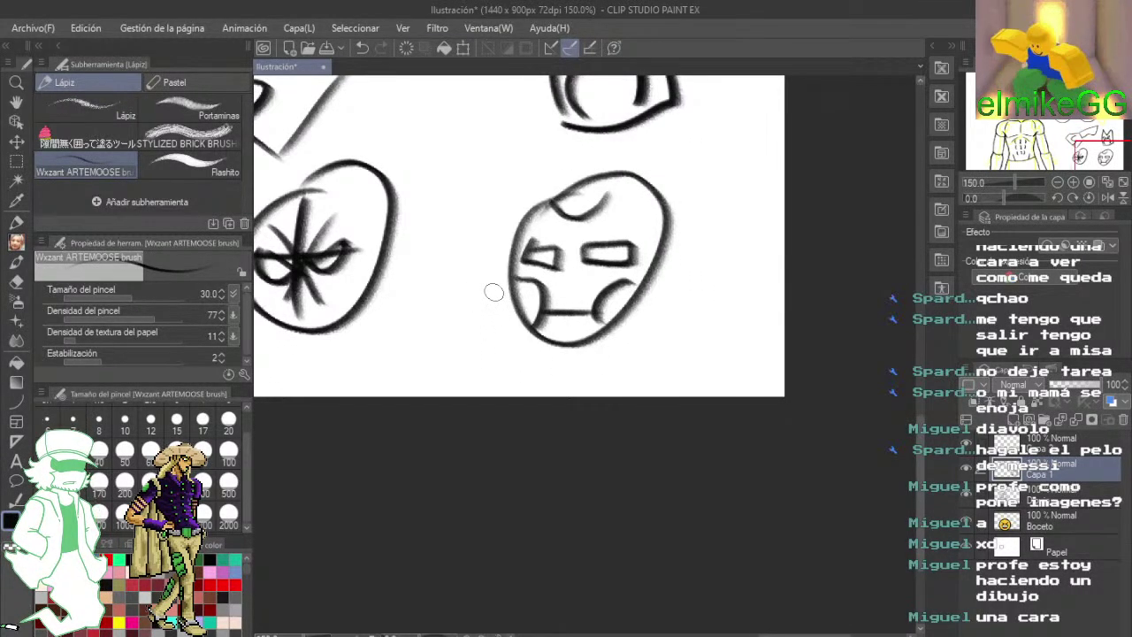
pyautogui.scroll(-5, 492, 292)
pyautogui.moveTo(492, 293); pyautogui.dragTo(673, 423)
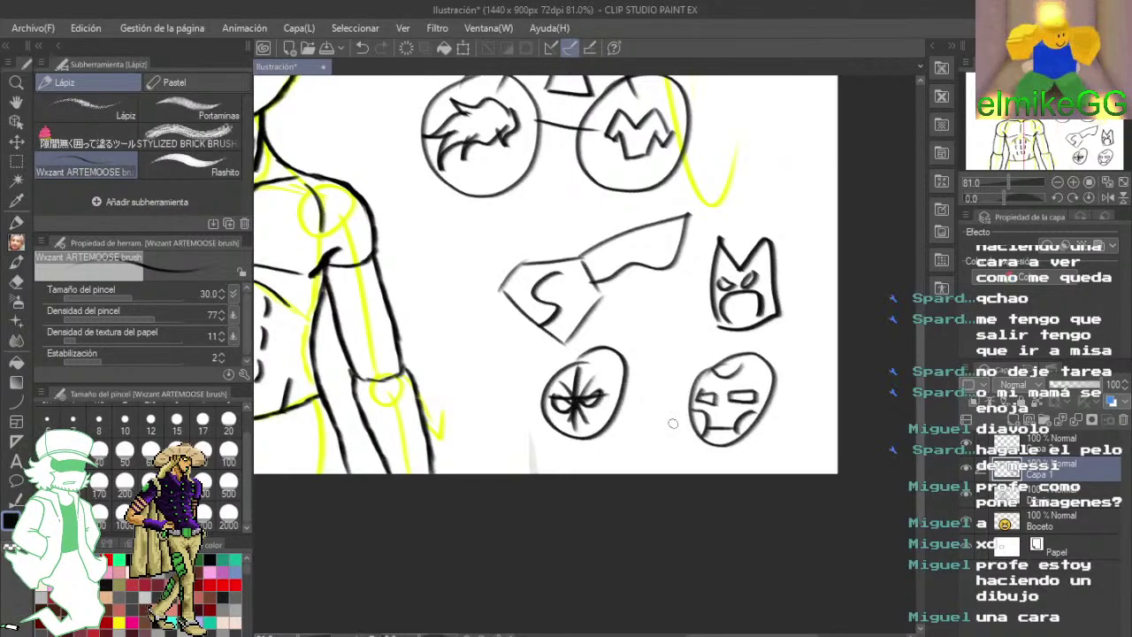
pyautogui.press('e')
pyautogui.moveTo(593, 366)
pyautogui.mouseDown()
pyautogui.moveTo(725, 366)
pyautogui.moveTo(680, 386)
pyautogui.mouseUp()
pyautogui.moveTo(536, 258); pyautogui.dragTo(711, 411)
pyautogui.moveTo(792, 350)
pyautogui.mouseDown()
pyautogui.moveTo(808, 331)
pyautogui.moveTo(811, 227)
pyautogui.mouseUp()
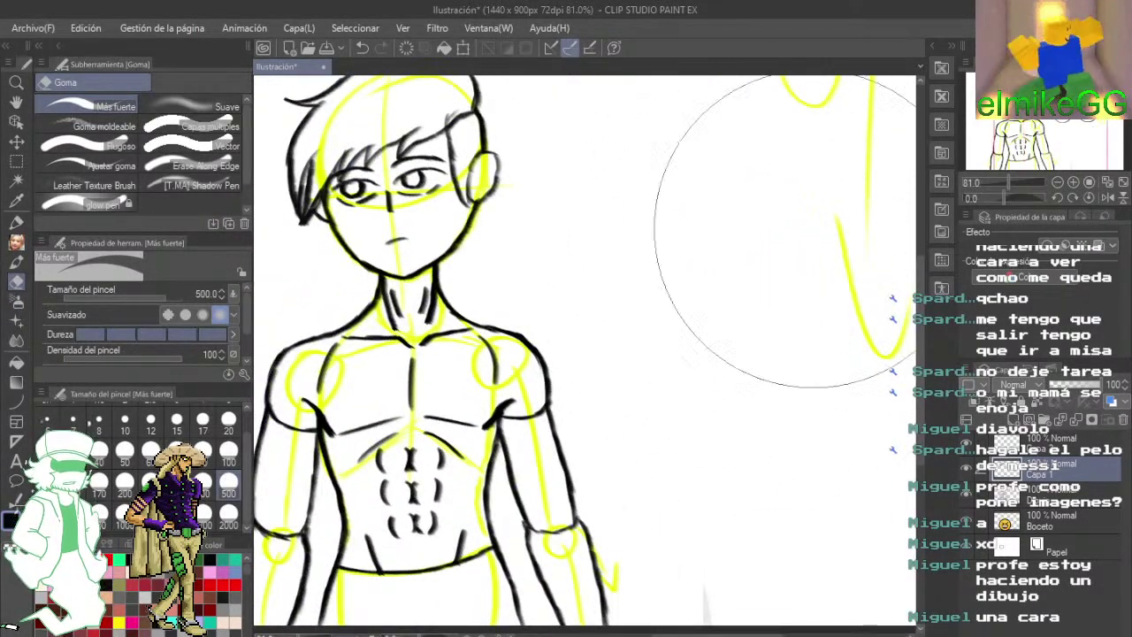
# - Paste the photo of a man in a blue coat onto the canvas and place it beside the character's torso
pyautogui.moveTo(715, 236)
pyautogui.mouseDown()
pyautogui.moveTo(788, 283)
pyautogui.moveTo(752, 324)
pyautogui.mouseUp()
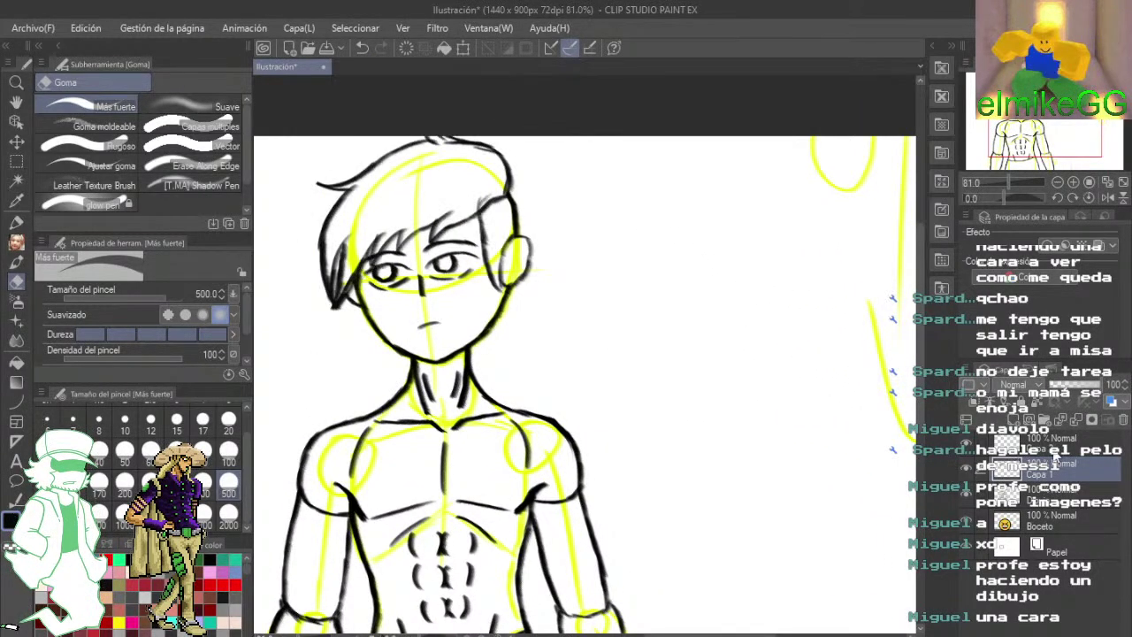
pyautogui.moveTo(677, 336)
pyautogui.mouseDown()
pyautogui.moveTo(810, 294)
pyautogui.moveTo(889, 308)
pyautogui.moveTo(788, 328)
pyautogui.moveTo(828, 271)
pyautogui.moveTo(663, 182)
pyautogui.moveTo(761, 280)
pyautogui.mouseUp()
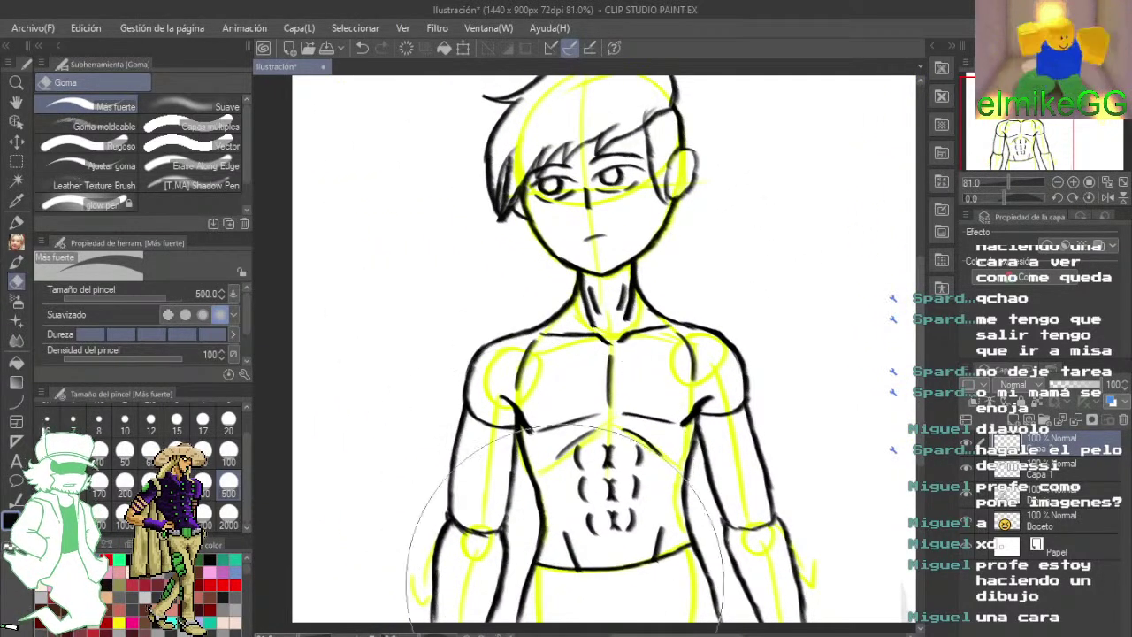
pyautogui.hotkey('alt', 'Tab')
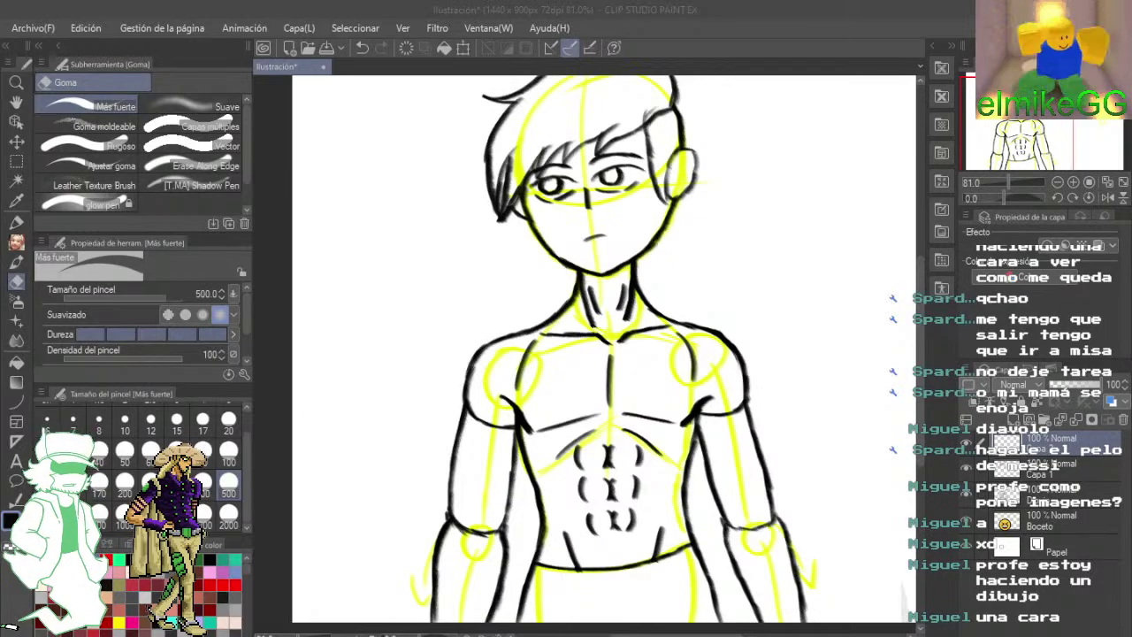
pyautogui.scroll(-1, 763, 488)
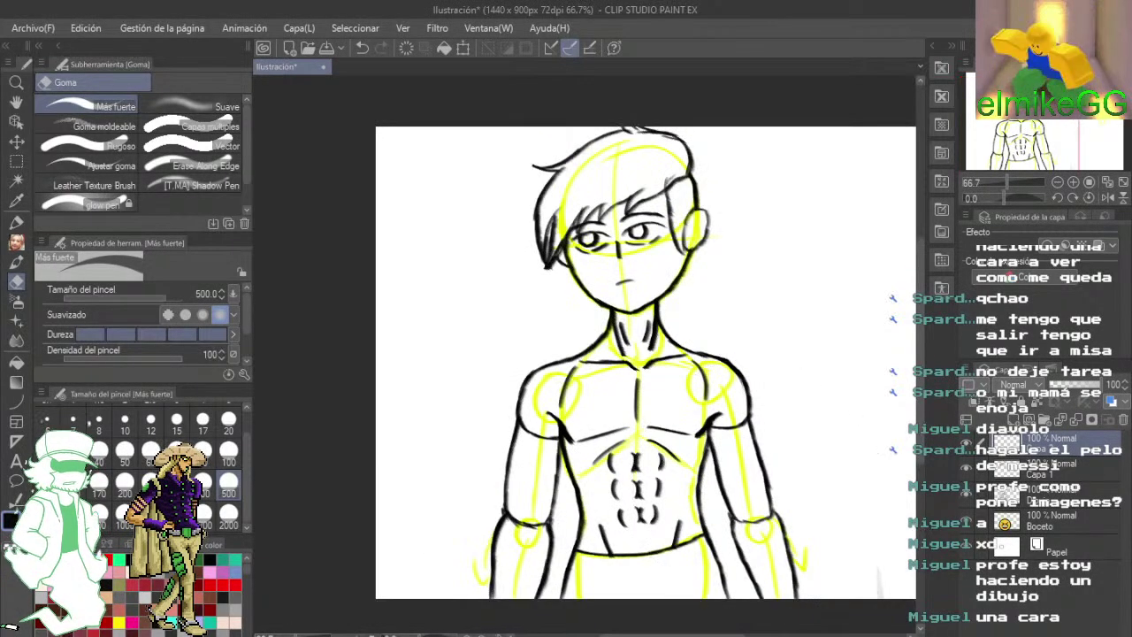
pyautogui.hotkey('ctrl', 'v')
pyautogui.click(463, 49)
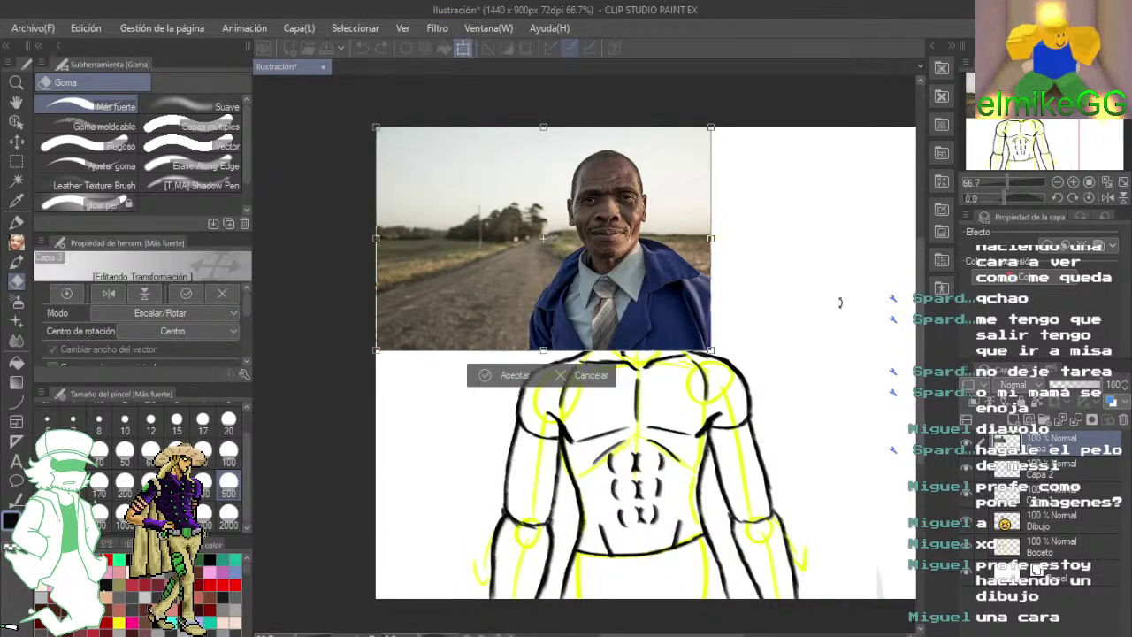
pyautogui.moveTo(828, 306); pyautogui.dragTo(760, 318)
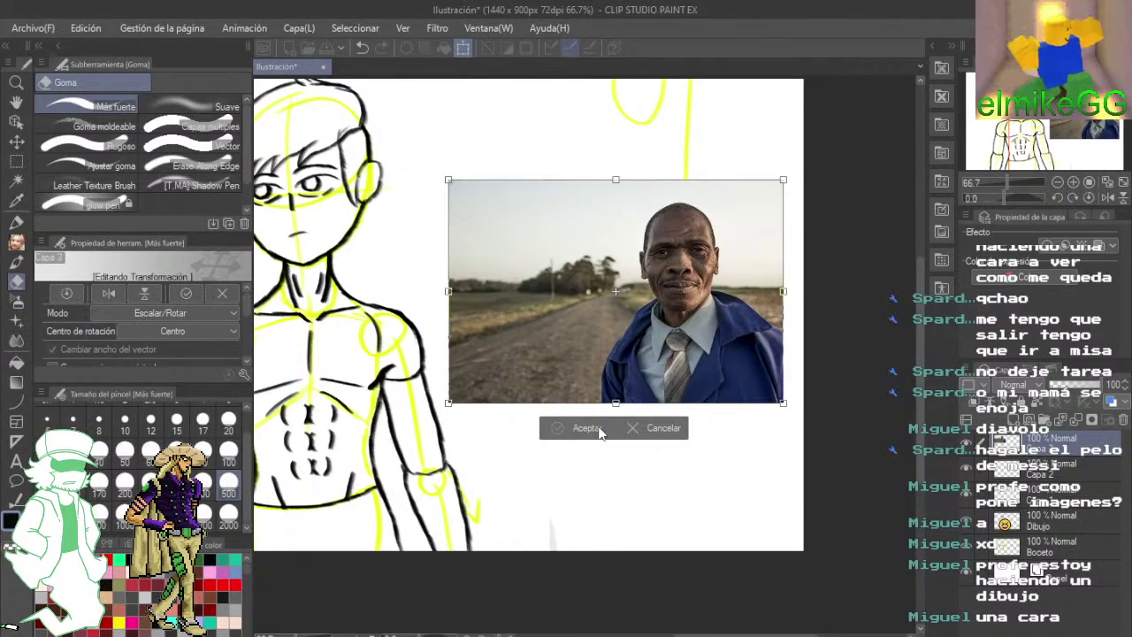
pyautogui.click(600, 432)
# - Switch back to the Wxzant ARTEMOOSE pencil brush and examine the collar, tie and coat in the photo up close
pyautogui.scroll(5, 619, 418)
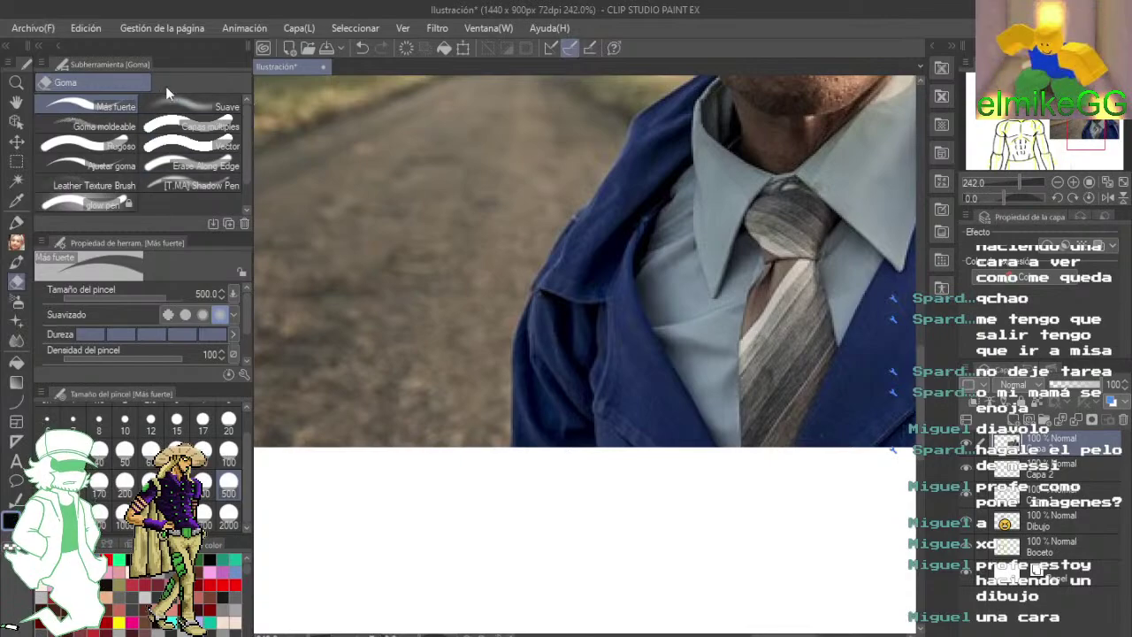
pyautogui.scroll(-4, 416, 274)
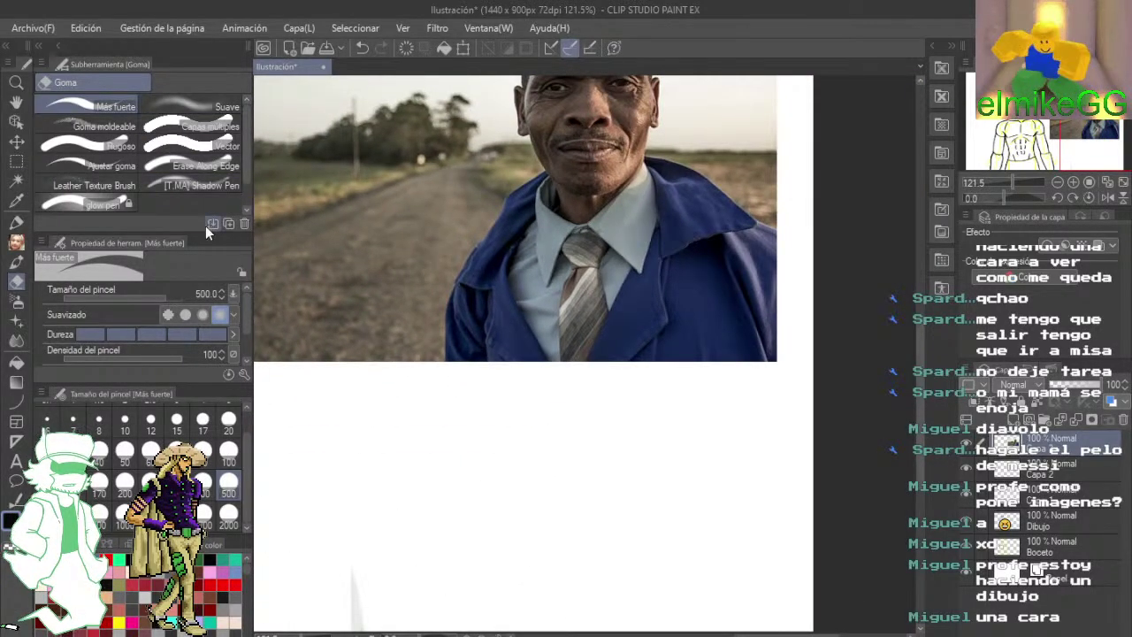
pyautogui.click(17, 242)
pyautogui.scroll(2, 452, 310)
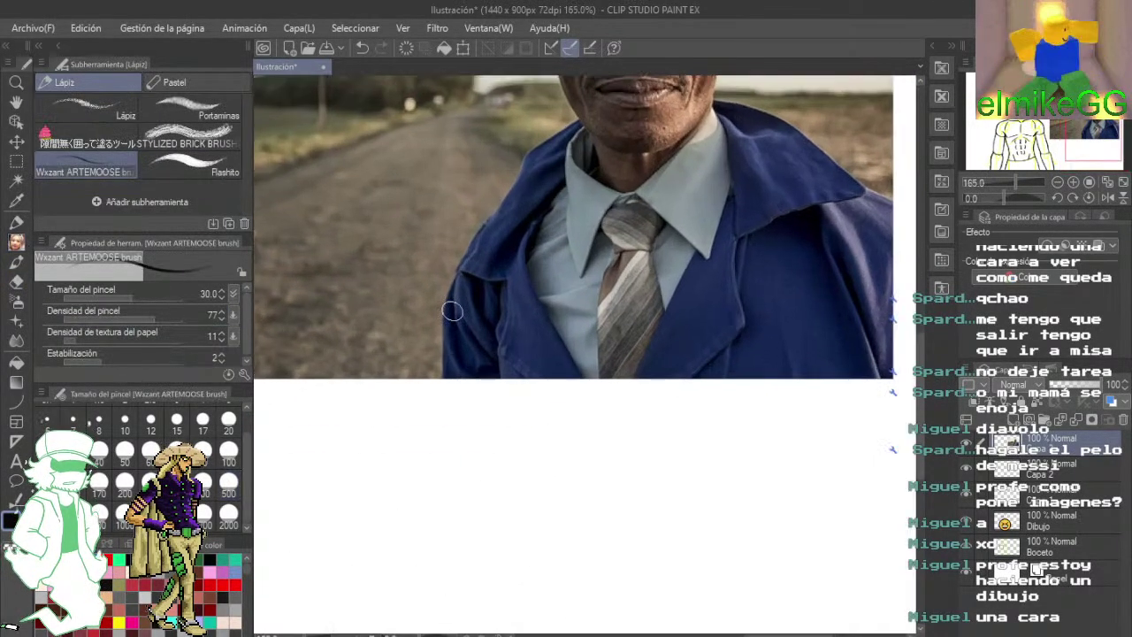
pyautogui.scroll(1, 454, 309)
pyautogui.moveTo(470, 302); pyautogui.dragTo(412, 420)
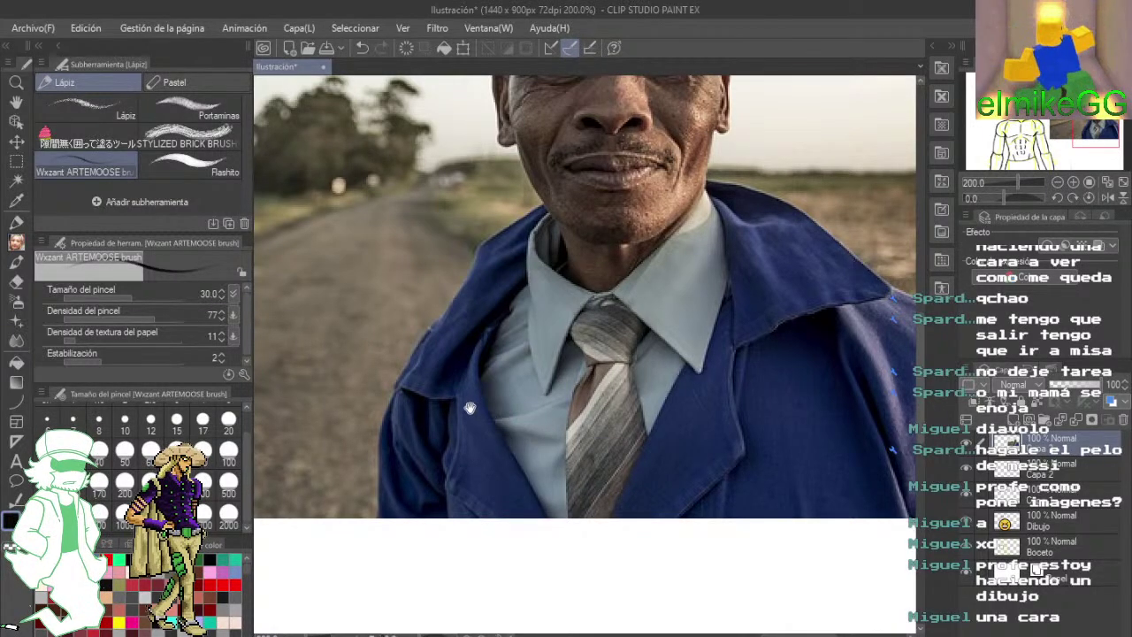
# - Sketch a short-sleeved T-shirt with a curved neckline and hem over the road area of the photo
pyautogui.moveTo(472, 409); pyautogui.dragTo(613, 398)
pyautogui.moveTo(535, 373); pyautogui.dragTo(671, 387)
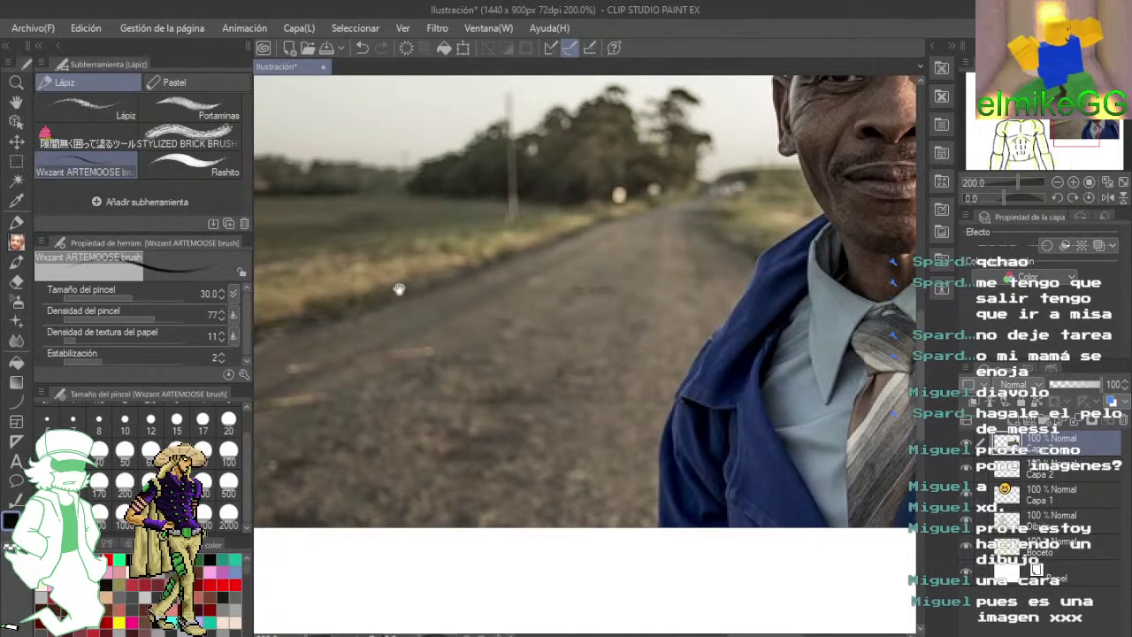
pyautogui.hscroll(-3, 397, 291)
pyautogui.moveTo(453, 233); pyautogui.dragTo(415, 520)
pyautogui.moveTo(555, 240); pyautogui.dragTo(577, 484)
pyautogui.moveTo(423, 513); pyautogui.dragTo(573, 491)
pyautogui.moveTo(467, 183)
pyautogui.mouseDown()
pyautogui.moveTo(379, 240)
pyautogui.moveTo(394, 301)
pyautogui.mouseUp()
pyautogui.moveTo(601, 202)
pyautogui.mouseDown()
pyautogui.moveTo(644, 314)
pyautogui.moveTo(579, 343)
pyautogui.mouseUp()
pyautogui.moveTo(470, 183)
pyautogui.mouseDown()
pyautogui.moveTo(575, 210)
pyautogui.moveTo(590, 186)
pyautogui.mouseUp()
# - Trace the fabric fold lines on the man's shirt and blue coat in the photo
pyautogui.moveTo(678, 396); pyautogui.dragTo(472, 321)
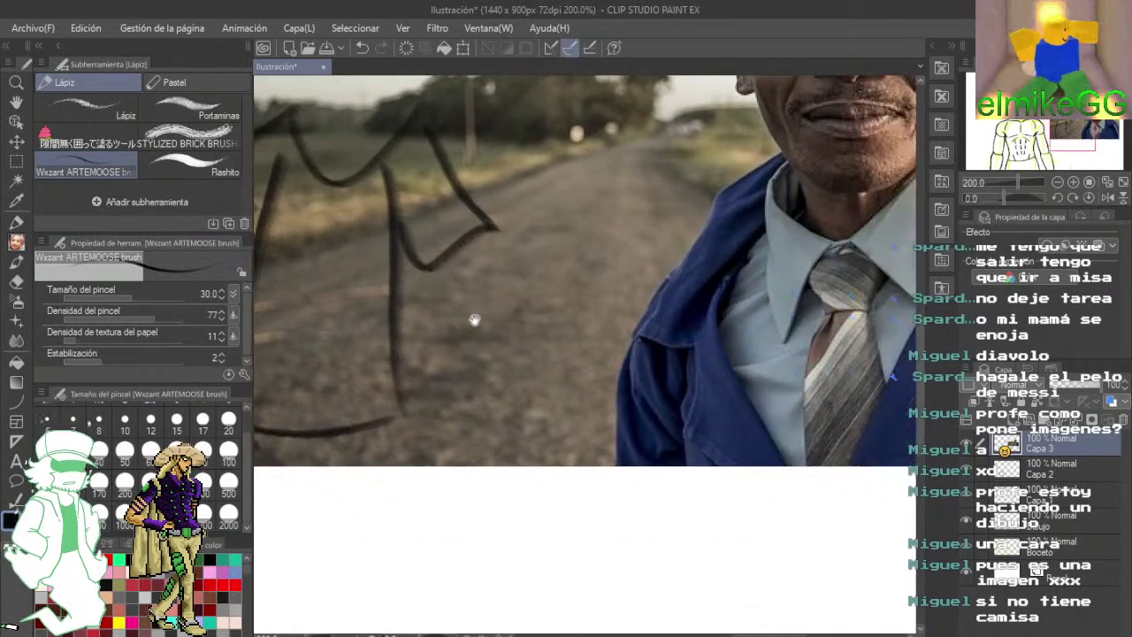
pyautogui.moveTo(612, 306); pyautogui.dragTo(412, 298)
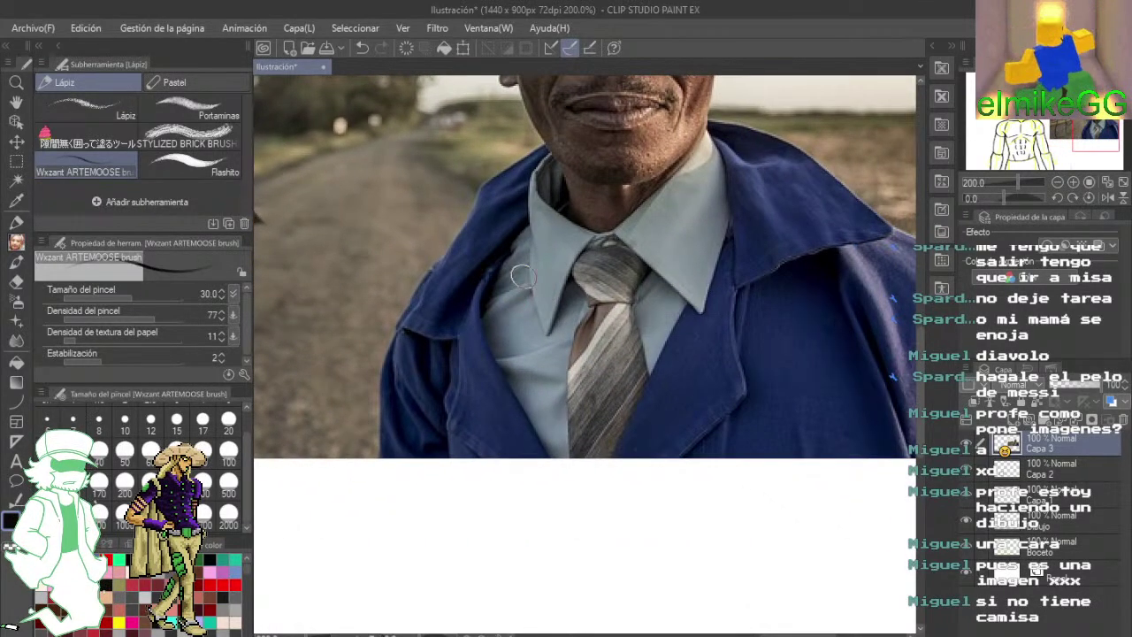
pyautogui.moveTo(494, 344); pyautogui.dragTo(588, 308)
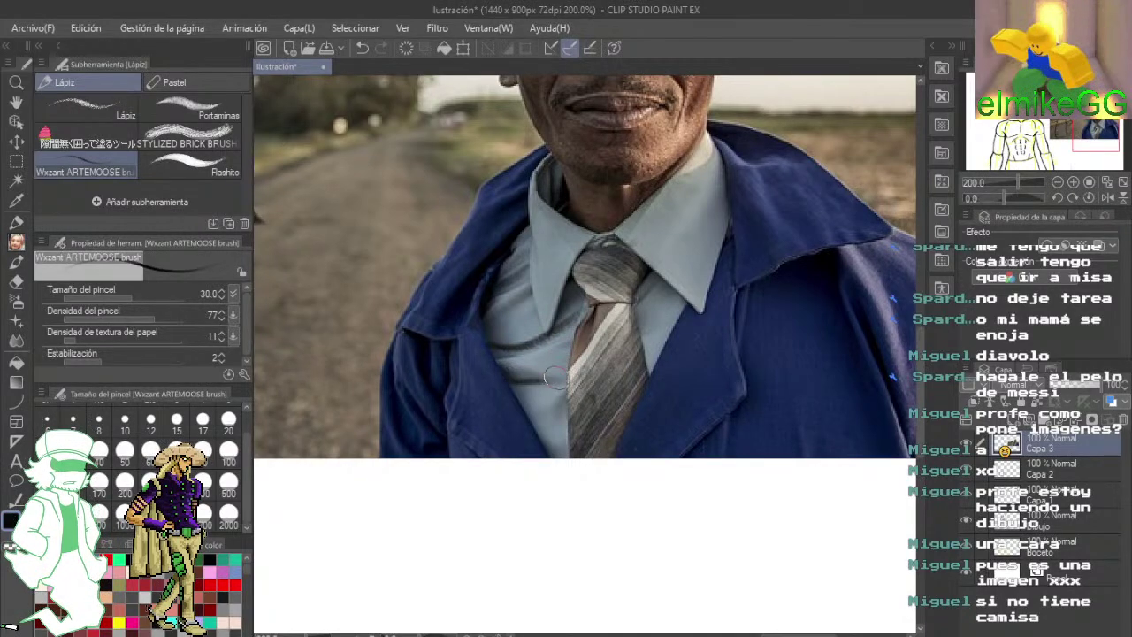
pyautogui.moveTo(582, 317); pyautogui.dragTo(461, 268)
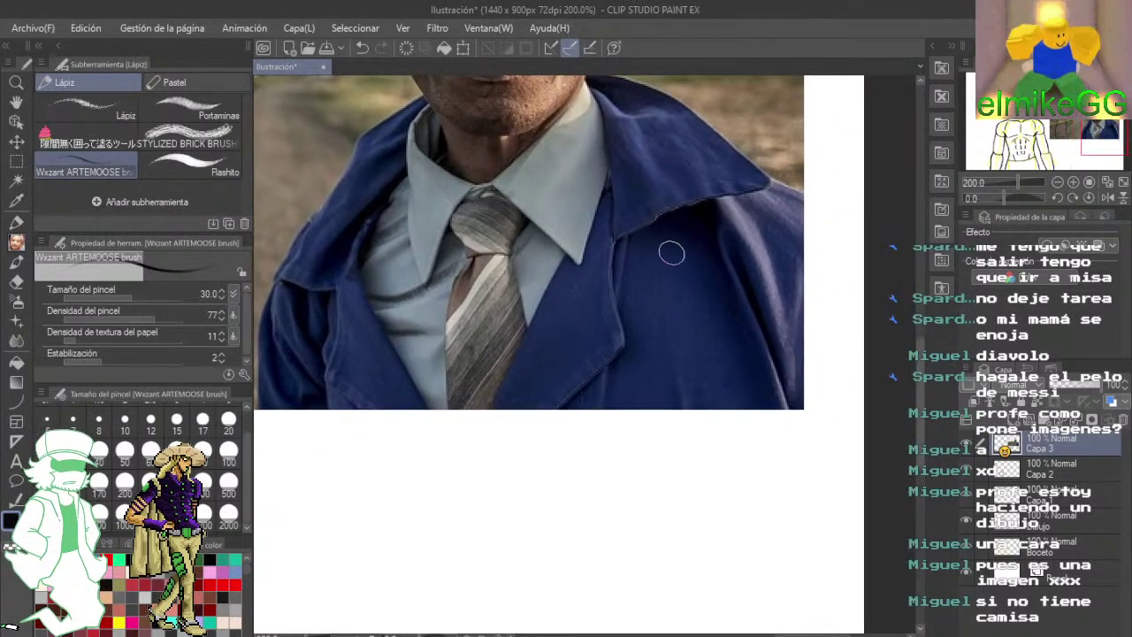
pyautogui.moveTo(704, 256); pyautogui.dragTo(736, 364)
pyautogui.moveTo(757, 248); pyautogui.dragTo(784, 299)
pyautogui.moveTo(534, 386); pyautogui.dragTo(771, 443)
# - Erase the pasted photo together with the T-shirt sketch and fold lines drawn over it
pyautogui.scroll(-5, 604, 345)
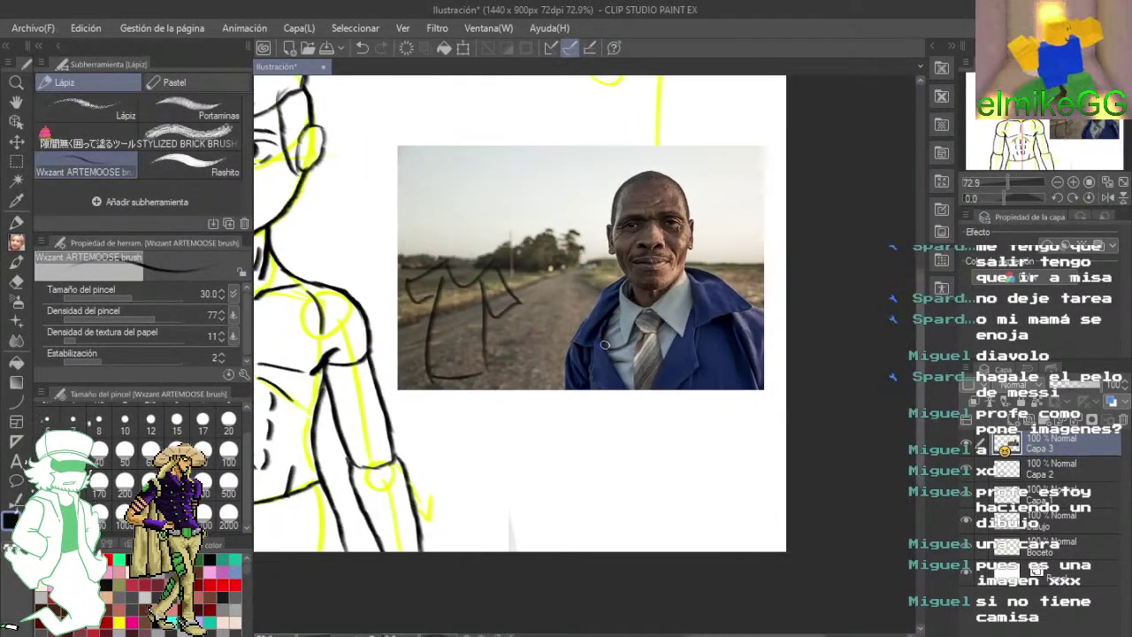
pyautogui.press('e')
pyautogui.moveTo(530, 259)
pyautogui.mouseDown()
pyautogui.moveTo(468, 375)
pyautogui.moveTo(518, 177)
pyautogui.moveTo(698, 211)
pyautogui.moveTo(730, 304)
pyautogui.mouseUp()
pyautogui.moveTo(467, 213)
pyautogui.mouseDown()
pyautogui.moveTo(811, 334)
pyautogui.moveTo(805, 183)
pyautogui.mouseUp()
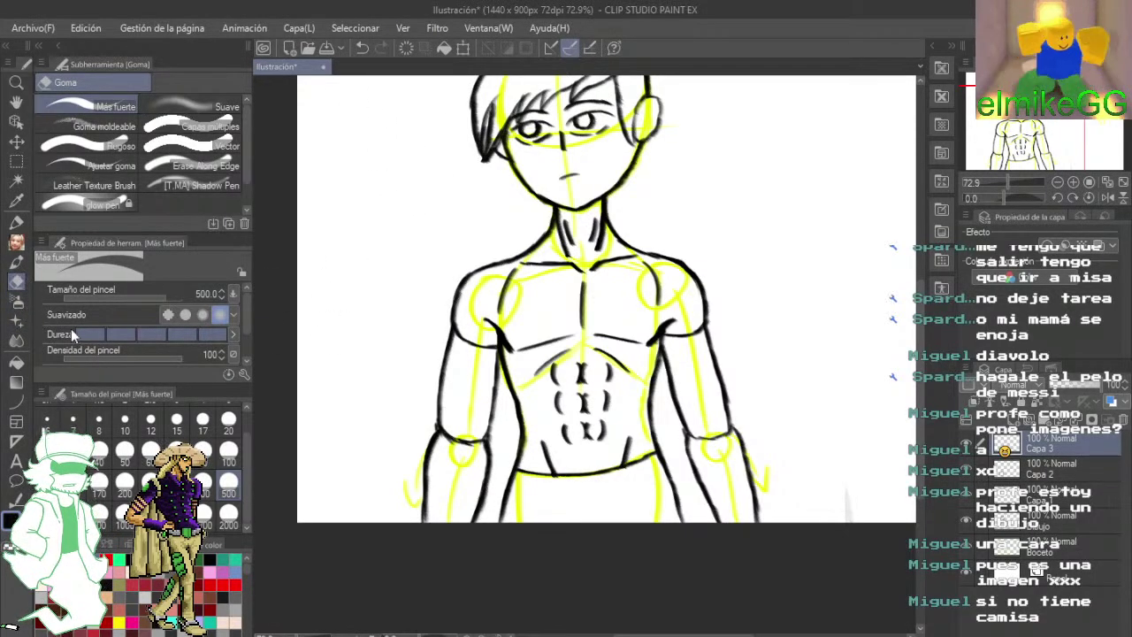
# - Draw a curved shirt neckline across the character's upper chest from shoulder to shoulder with the Wxzant ARTEMOOSE pencil brush
pyautogui.click(16, 246)
pyautogui.scroll(3, 548, 203)
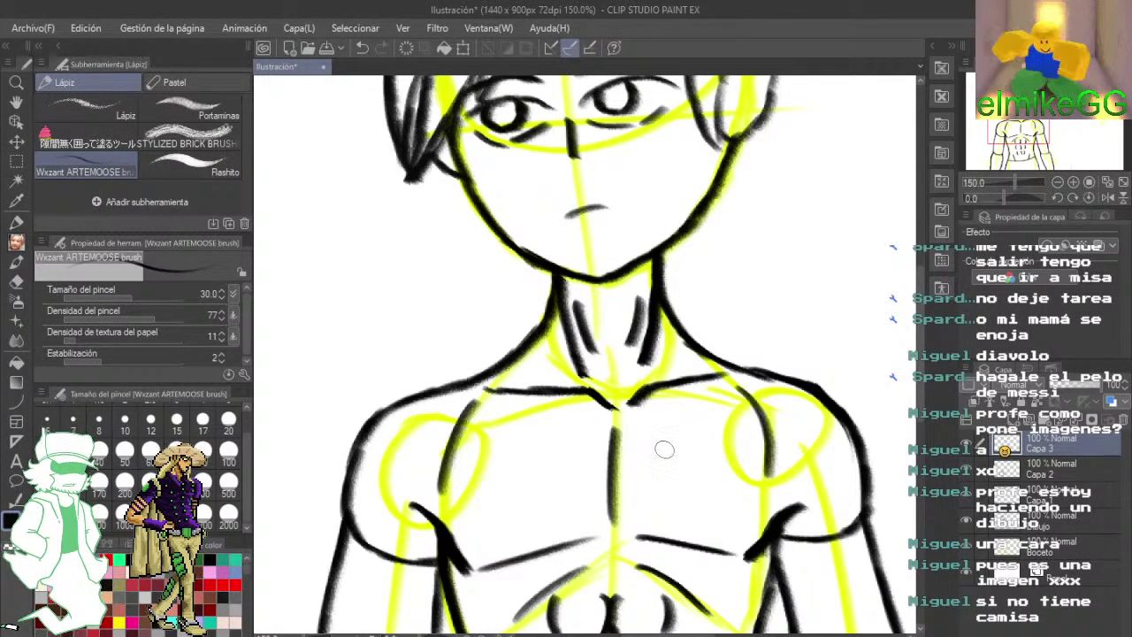
pyautogui.moveTo(662, 481); pyautogui.dragTo(679, 399)
pyautogui.scroll(3, 563, 315)
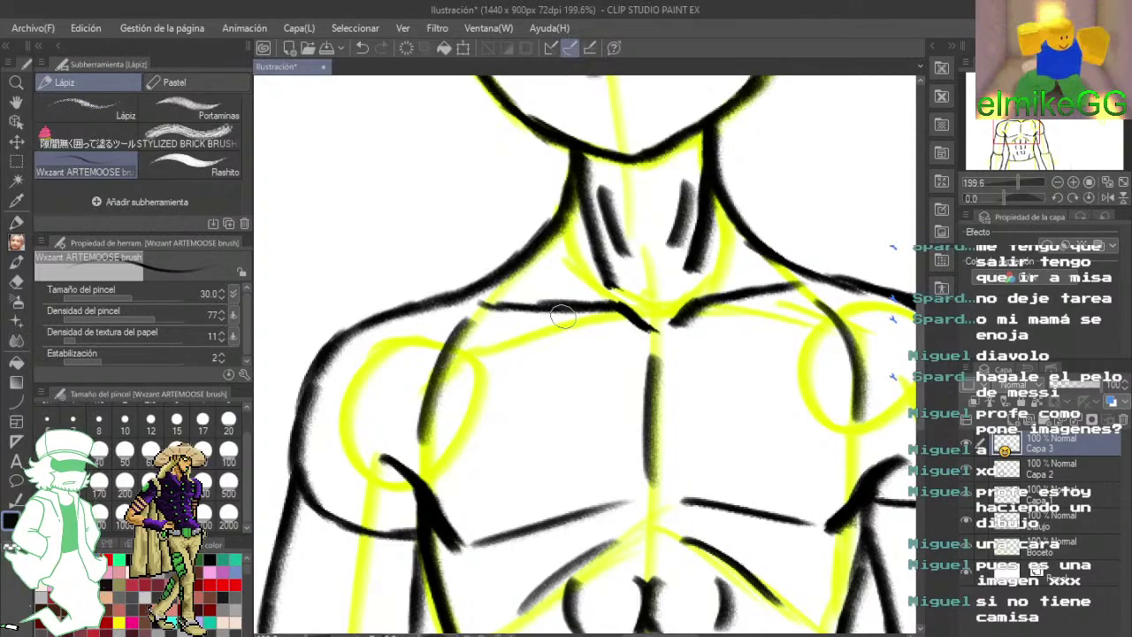
pyautogui.scroll(1, 567, 325)
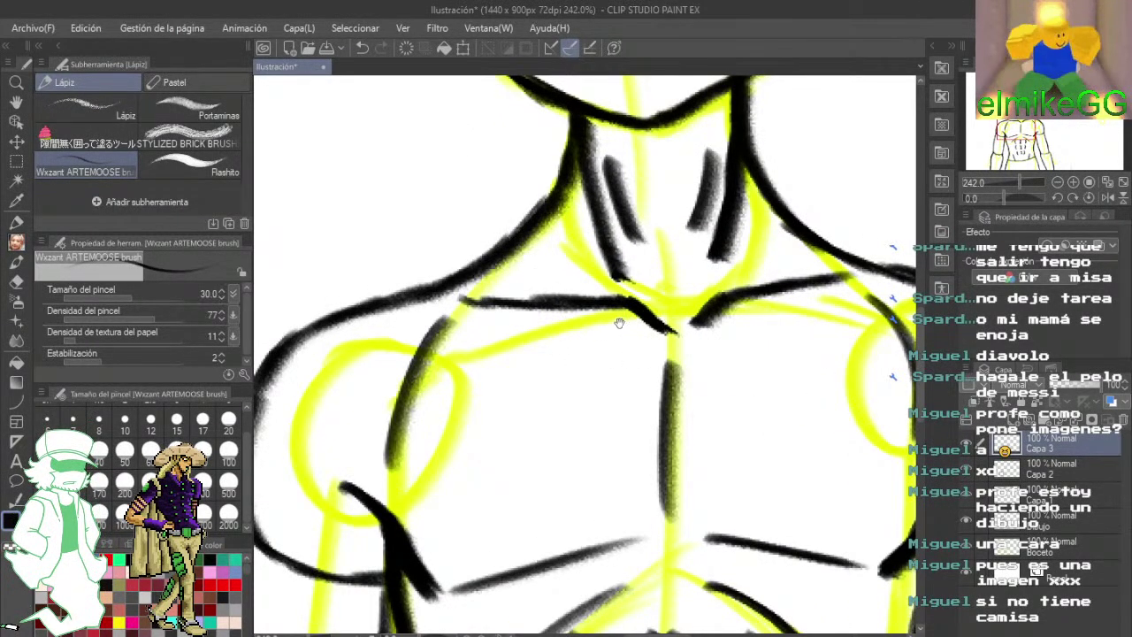
pyautogui.moveTo(619, 322); pyautogui.dragTo(561, 280)
pyautogui.moveTo(465, 205)
pyautogui.mouseDown()
pyautogui.moveTo(493, 267)
pyautogui.moveTo(541, 304)
pyautogui.moveTo(587, 327)
pyautogui.moveTo(665, 312)
pyautogui.mouseUp()
pyautogui.moveTo(746, 193)
pyautogui.mouseDown()
pyautogui.moveTo(677, 311)
pyautogui.moveTo(621, 329)
pyautogui.mouseUp()
pyautogui.moveTo(620, 328); pyautogui.dragTo(756, 299)
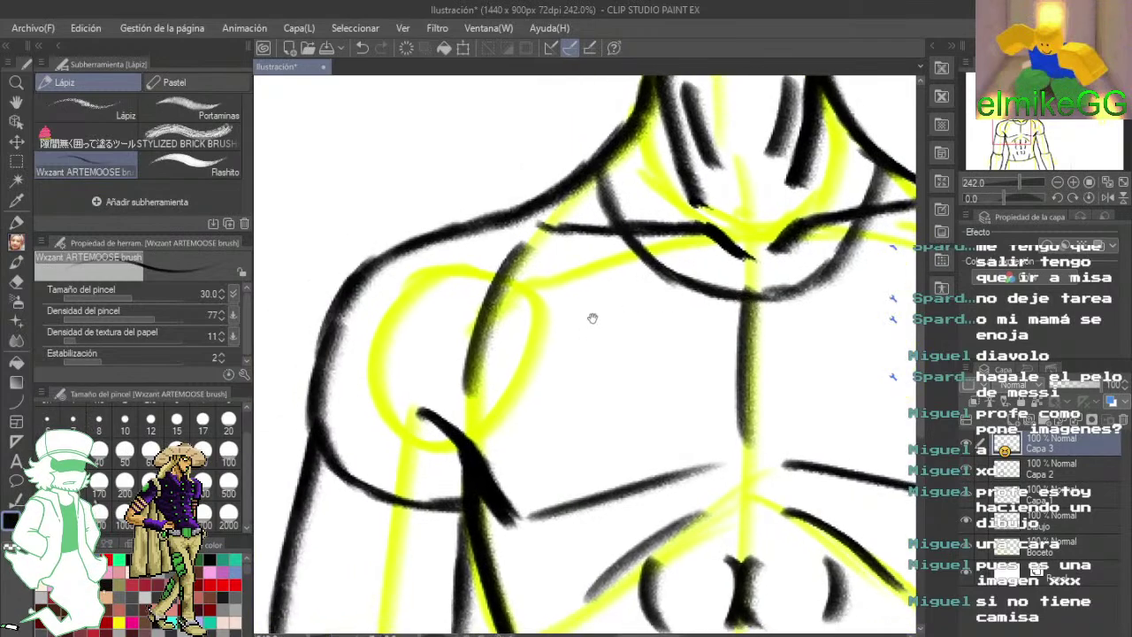
pyautogui.moveTo(589, 315); pyautogui.dragTo(720, 298)
pyautogui.moveTo(722, 177)
pyautogui.mouseDown()
pyautogui.moveTo(664, 187)
pyautogui.moveTo(584, 250)
pyautogui.mouseUp()
pyautogui.moveTo(630, 215)
pyautogui.mouseDown()
pyautogui.moveTo(507, 239)
pyautogui.moveTo(439, 330)
pyautogui.moveTo(463, 274)
pyautogui.moveTo(402, 447)
pyautogui.mouseUp()
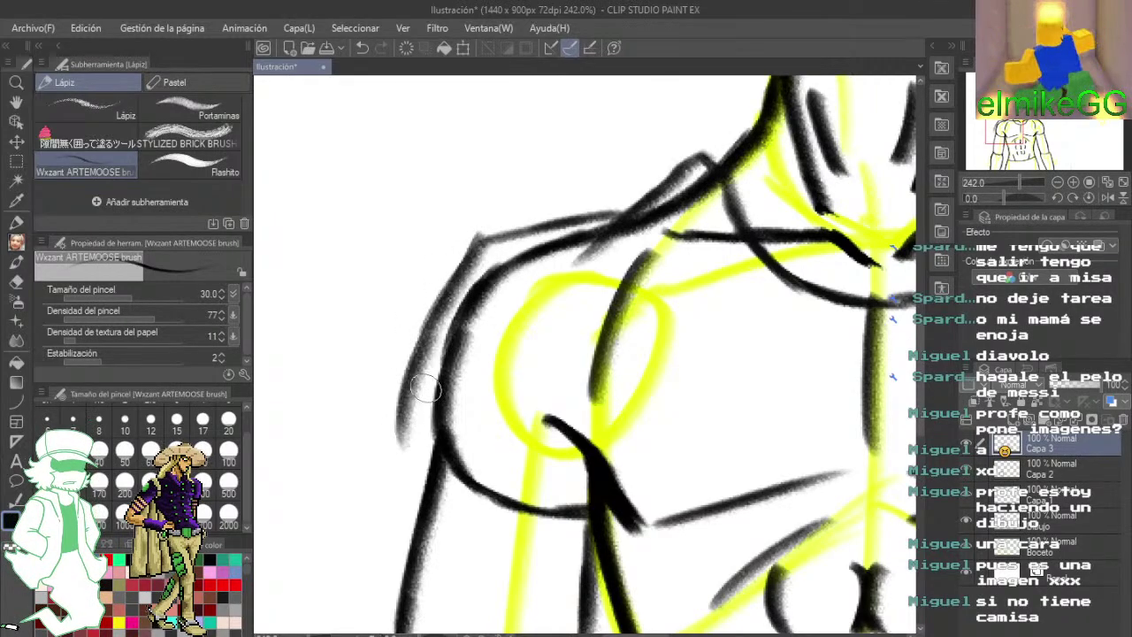
pyautogui.click(363, 47)
pyautogui.click(363, 46)
pyautogui.click(364, 46)
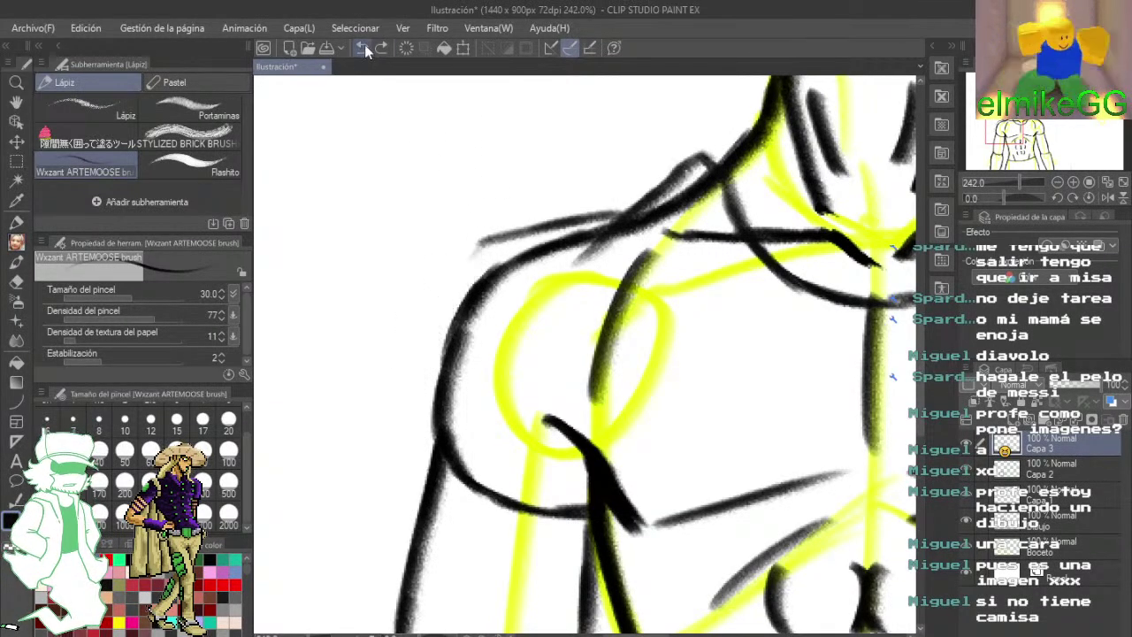
pyautogui.click(365, 46)
pyautogui.click(366, 47)
pyautogui.click(367, 49)
pyautogui.click(368, 50)
# - Draw the shirt's shoulder line, outer sleeve edge and curved cuff over the character's right upper arm
pyautogui.moveTo(685, 169)
pyautogui.mouseDown()
pyautogui.moveTo(602, 218)
pyautogui.moveTo(568, 259)
pyautogui.mouseUp()
pyautogui.moveTo(611, 222)
pyautogui.mouseDown()
pyautogui.moveTo(555, 232)
pyautogui.moveTo(486, 269)
pyautogui.moveTo(449, 313)
pyautogui.moveTo(414, 394)
pyautogui.moveTo(426, 471)
pyautogui.mouseUp()
pyautogui.scroll(-1, 425, 472)
pyautogui.moveTo(418, 296); pyautogui.dragTo(389, 504)
pyautogui.moveTo(473, 583); pyautogui.dragTo(436, 431)
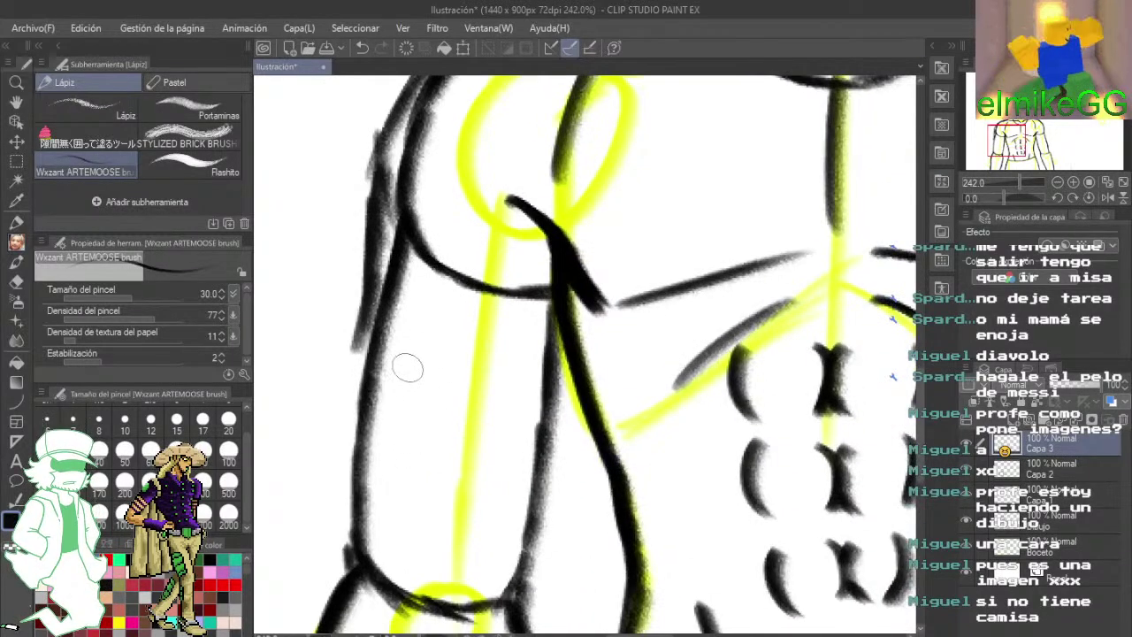
pyautogui.moveTo(347, 341)
pyautogui.mouseDown()
pyautogui.moveTo(558, 428)
pyautogui.moveTo(555, 345)
pyautogui.mouseUp()
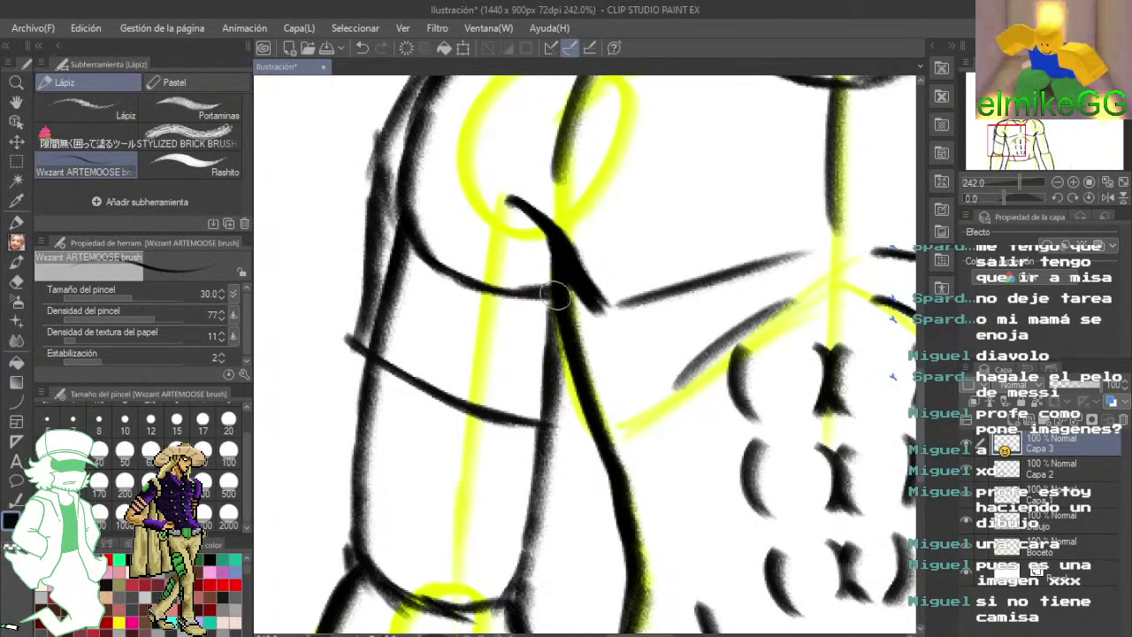
# - Draw the shirt's side edge from the character's right armpit down to the hem, with a diagonal fold above the waist
pyautogui.moveTo(526, 226)
pyautogui.mouseDown()
pyautogui.moveTo(586, 419)
pyautogui.moveTo(628, 465)
pyautogui.moveTo(655, 478)
pyautogui.mouseUp()
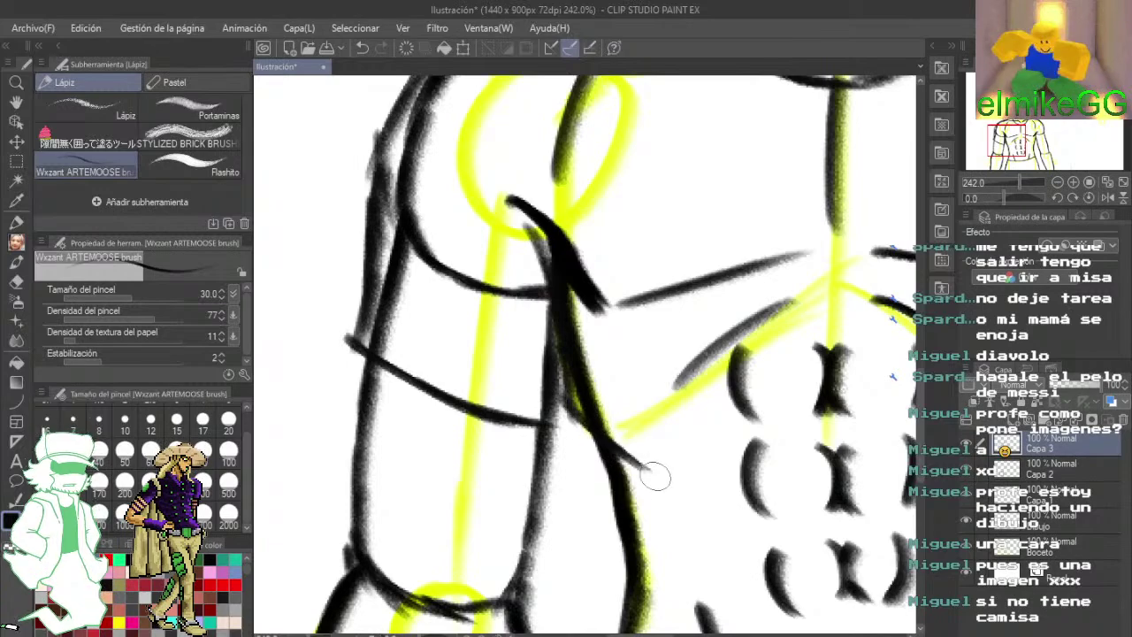
pyautogui.moveTo(602, 404); pyautogui.dragTo(594, 327)
pyautogui.moveTo(528, 172)
pyautogui.mouseDown()
pyautogui.moveTo(569, 352)
pyautogui.moveTo(673, 407)
pyautogui.moveTo(631, 303)
pyautogui.mouseUp()
pyautogui.moveTo(567, 255)
pyautogui.mouseDown()
pyautogui.moveTo(560, 329)
pyautogui.moveTo(582, 380)
pyautogui.mouseUp()
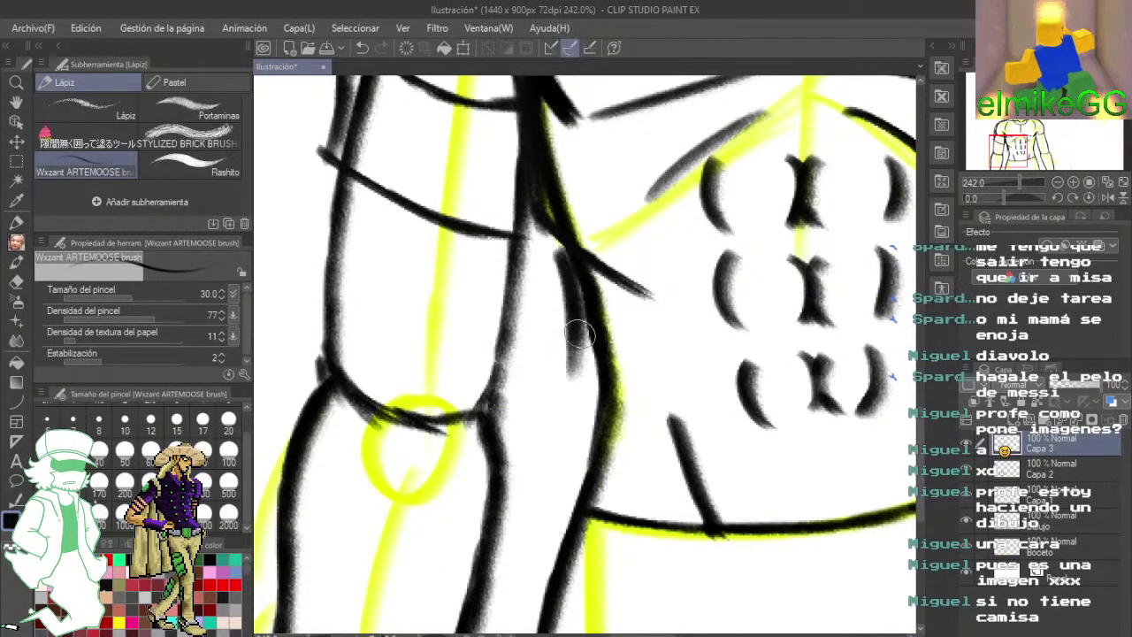
pyautogui.moveTo(571, 318); pyautogui.dragTo(566, 408)
pyautogui.moveTo(555, 233)
pyautogui.mouseDown()
pyautogui.moveTo(571, 387)
pyautogui.moveTo(561, 475)
pyautogui.mouseUp()
pyautogui.moveTo(563, 432)
pyautogui.mouseDown()
pyautogui.moveTo(557, 490)
pyautogui.moveTo(595, 515)
pyautogui.mouseUp()
# - Add fabric folds beside the character's right ribs and curved folds below the center of the chest
pyautogui.moveTo(886, 453)
pyautogui.mouseDown()
pyautogui.moveTo(719, 482)
pyautogui.moveTo(707, 521)
pyautogui.moveTo(709, 503)
pyautogui.mouseUp()
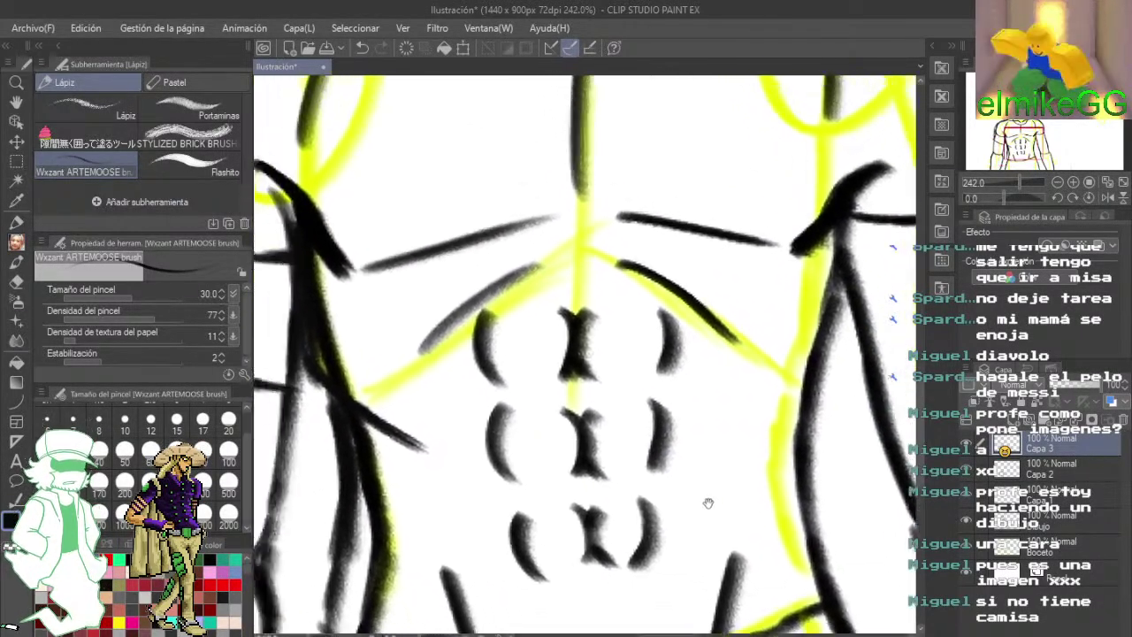
pyautogui.moveTo(421, 326); pyautogui.dragTo(557, 362)
pyautogui.moveTo(475, 360)
pyautogui.mouseDown()
pyautogui.moveTo(521, 426)
pyautogui.moveTo(601, 467)
pyautogui.mouseUp()
pyautogui.moveTo(688, 442)
pyautogui.mouseDown()
pyautogui.moveTo(571, 371)
pyautogui.moveTo(611, 369)
pyautogui.mouseUp()
pyautogui.moveTo(626, 121); pyautogui.dragTo(730, 275)
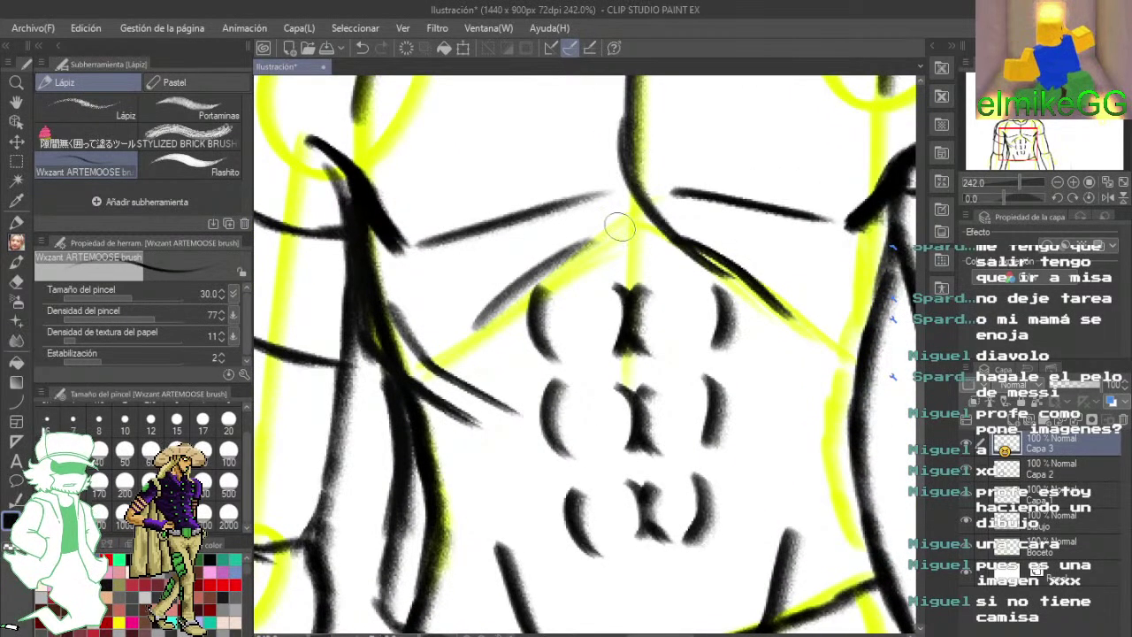
pyautogui.moveTo(613, 214)
pyautogui.mouseDown()
pyautogui.moveTo(658, 334)
pyautogui.moveTo(623, 403)
pyautogui.mouseUp()
pyautogui.moveTo(576, 224)
pyautogui.mouseDown()
pyautogui.moveTo(605, 382)
pyautogui.moveTo(701, 438)
pyautogui.mouseUp()
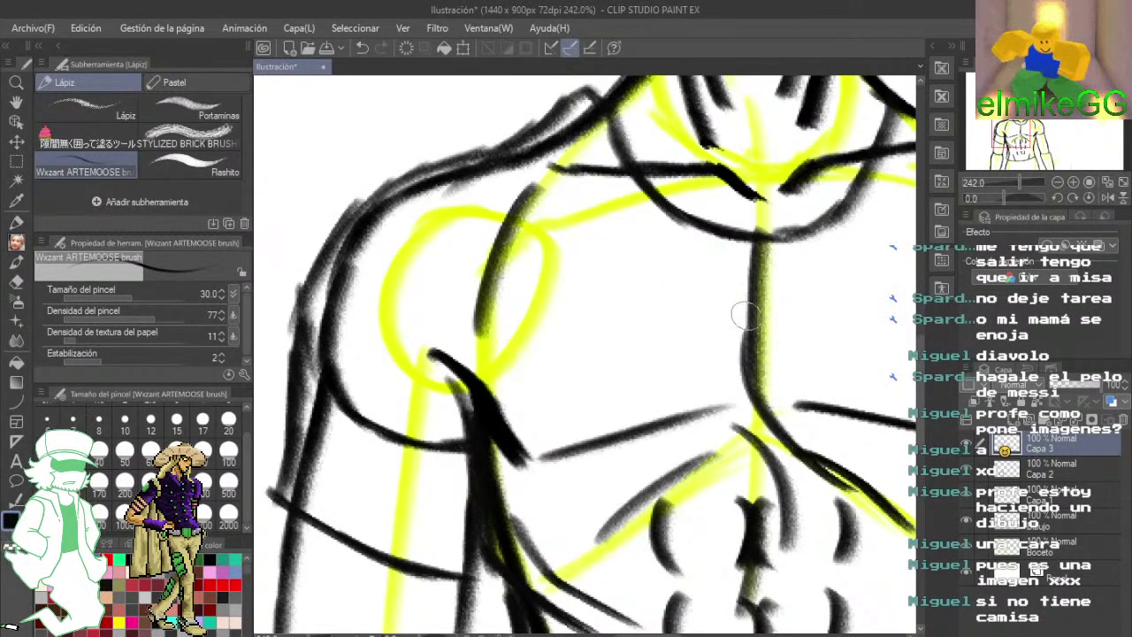
# - Draw the shirt's shoulder line, outer sleeve edge and cuff over the character's left upper arm
pyautogui.moveTo(893, 296)
pyautogui.mouseDown()
pyautogui.moveTo(619, 318)
pyautogui.moveTo(647, 384)
pyautogui.mouseUp()
pyautogui.moveTo(538, 224)
pyautogui.mouseDown()
pyautogui.moveTo(574, 193)
pyautogui.moveTo(637, 241)
pyautogui.mouseUp()
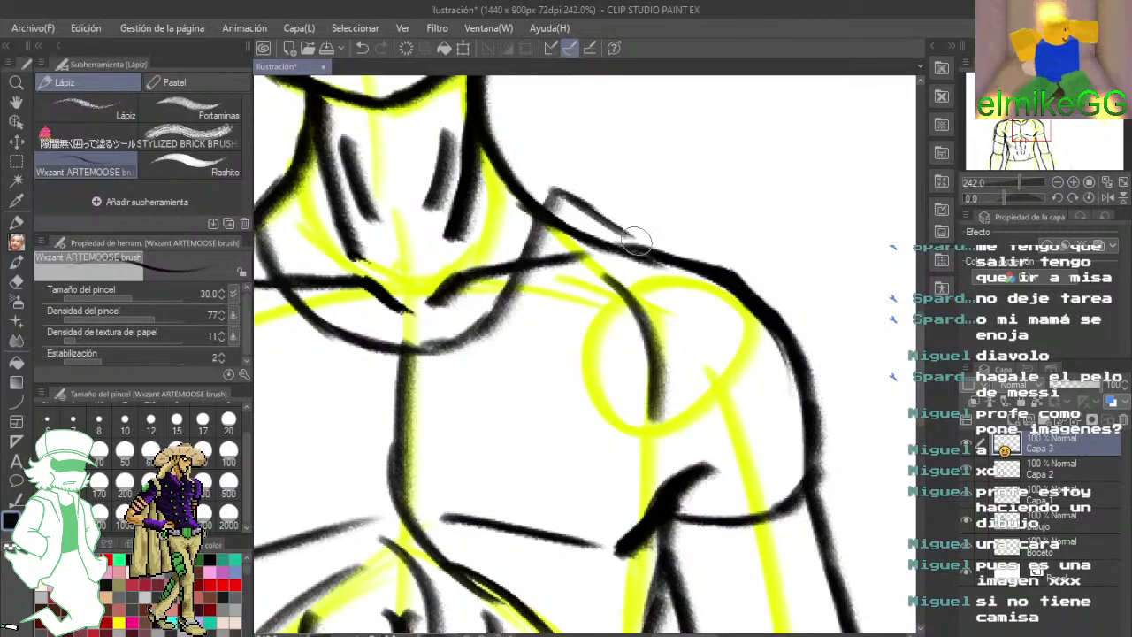
pyautogui.moveTo(556, 191)
pyautogui.mouseDown()
pyautogui.moveTo(771, 300)
pyautogui.moveTo(781, 297)
pyautogui.moveTo(765, 283)
pyautogui.moveTo(790, 298)
pyautogui.moveTo(828, 369)
pyautogui.moveTo(841, 468)
pyautogui.mouseUp()
pyautogui.moveTo(830, 500); pyautogui.dragTo(740, 281)
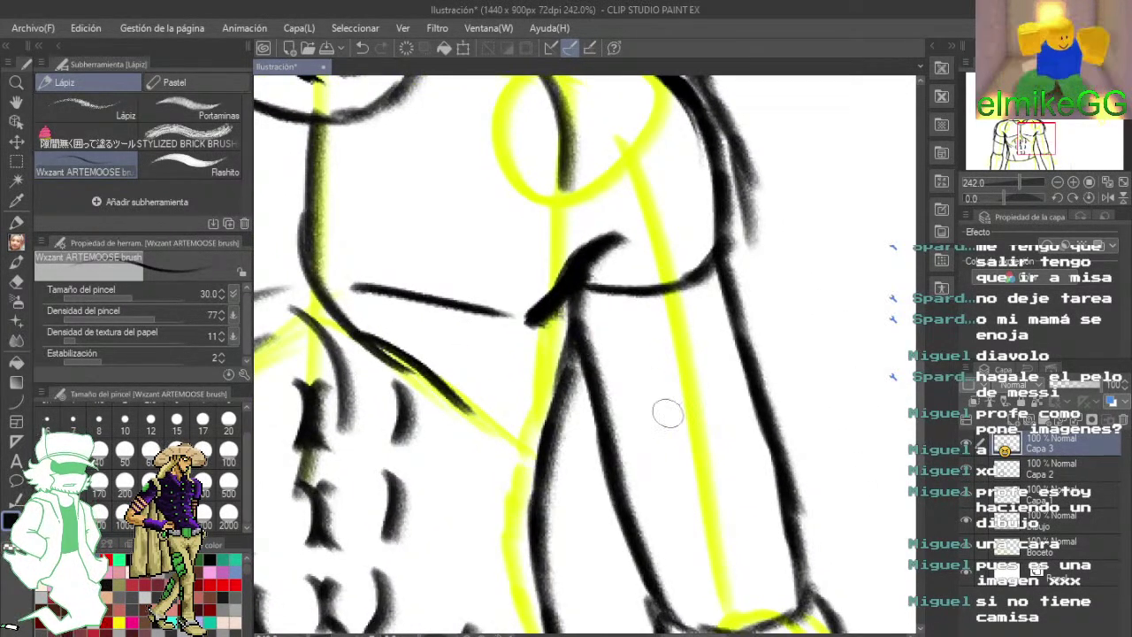
pyautogui.moveTo(591, 432)
pyautogui.mouseDown()
pyautogui.moveTo(671, 393)
pyautogui.moveTo(733, 390)
pyautogui.moveTo(717, 401)
pyautogui.moveTo(776, 386)
pyautogui.moveTo(751, 206)
pyautogui.moveTo(780, 381)
pyautogui.mouseUp()
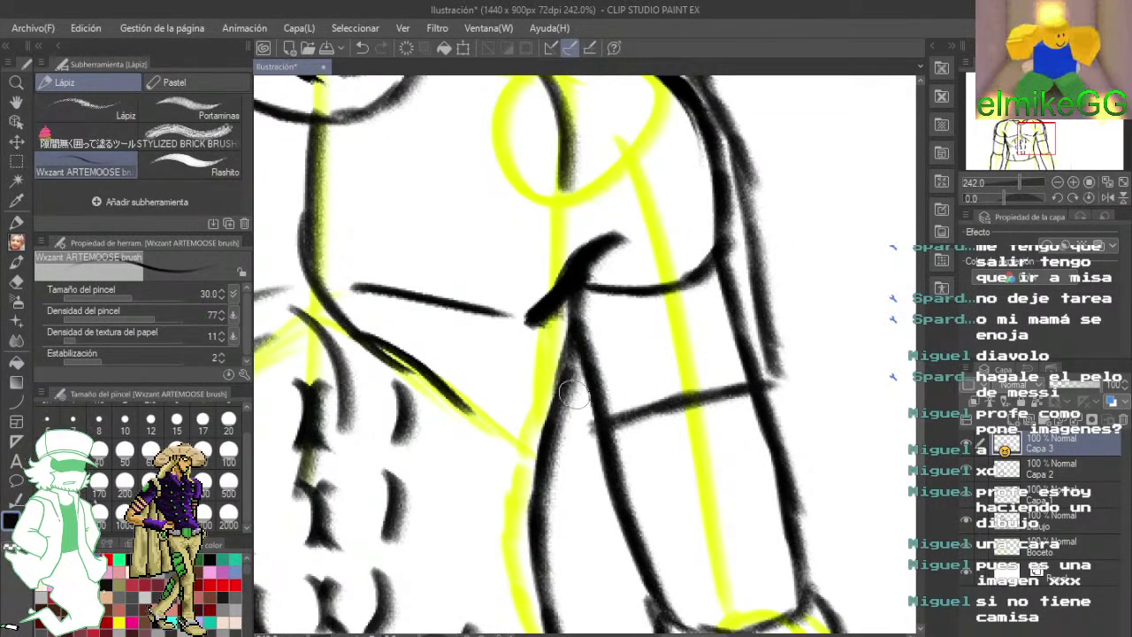
pyautogui.moveTo(570, 307); pyautogui.dragTo(601, 419)
# - Draw the shirt's side edge from the character's left armpit to the hem, with small folds at the armpit and waist
pyautogui.moveTo(494, 291)
pyautogui.mouseDown()
pyautogui.moveTo(559, 313)
pyautogui.moveTo(500, 321)
pyautogui.moveTo(601, 224)
pyautogui.moveTo(599, 335)
pyautogui.mouseUp()
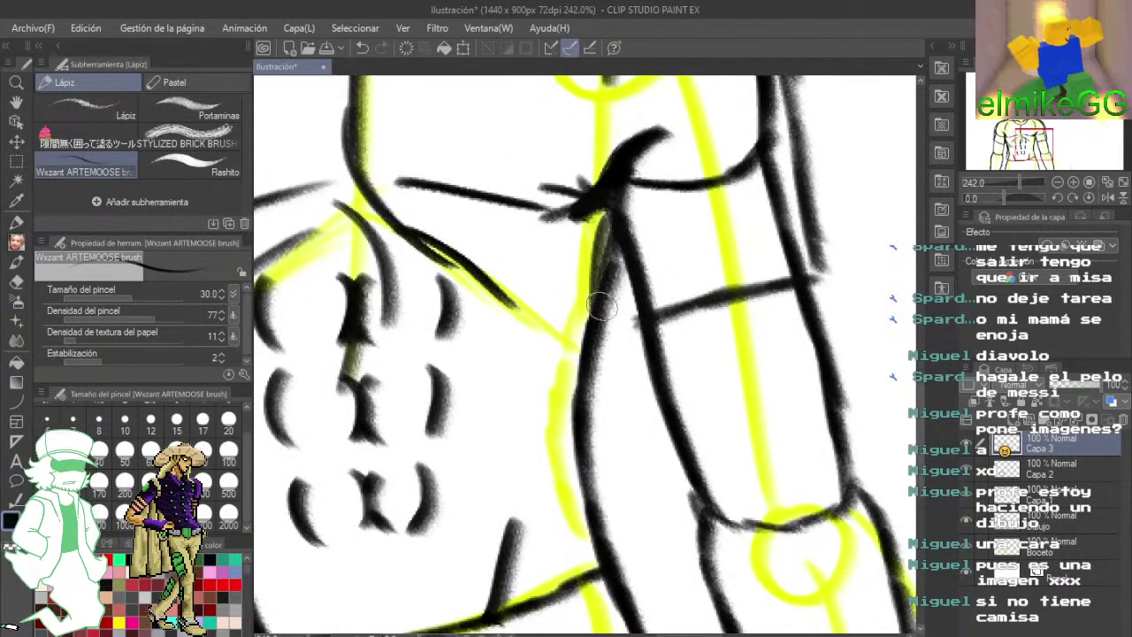
pyautogui.moveTo(602, 272)
pyautogui.mouseDown()
pyautogui.moveTo(597, 344)
pyautogui.moveTo(577, 389)
pyautogui.moveTo(528, 412)
pyautogui.mouseUp()
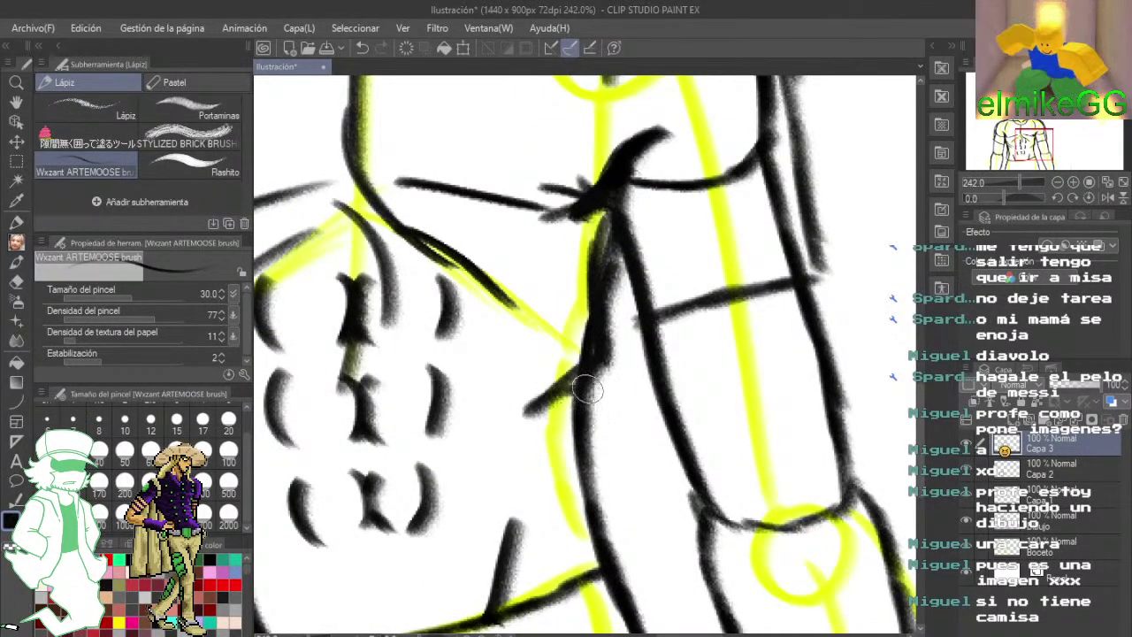
pyautogui.moveTo(575, 372)
pyautogui.mouseDown()
pyautogui.moveTo(626, 508)
pyautogui.moveTo(646, 390)
pyautogui.mouseUp()
pyautogui.moveTo(612, 350); pyautogui.dragTo(648, 418)
pyautogui.moveTo(624, 378); pyautogui.dragTo(645, 433)
pyautogui.moveTo(465, 468)
pyautogui.mouseDown()
pyautogui.moveTo(531, 423)
pyautogui.moveTo(585, 345)
pyautogui.mouseUp()
# - Draw fold lines down the middle of the abdomen and a crease below the character's right pectoral
pyautogui.moveTo(274, 389)
pyautogui.mouseDown()
pyautogui.moveTo(470, 413)
pyautogui.moveTo(405, 409)
pyautogui.moveTo(456, 416)
pyautogui.moveTo(567, 383)
pyautogui.moveTo(539, 396)
pyautogui.moveTo(642, 380)
pyautogui.moveTo(585, 400)
pyautogui.moveTo(788, 307)
pyautogui.moveTo(775, 338)
pyautogui.moveTo(798, 415)
pyautogui.moveTo(787, 390)
pyautogui.moveTo(830, 361)
pyautogui.mouseUp()
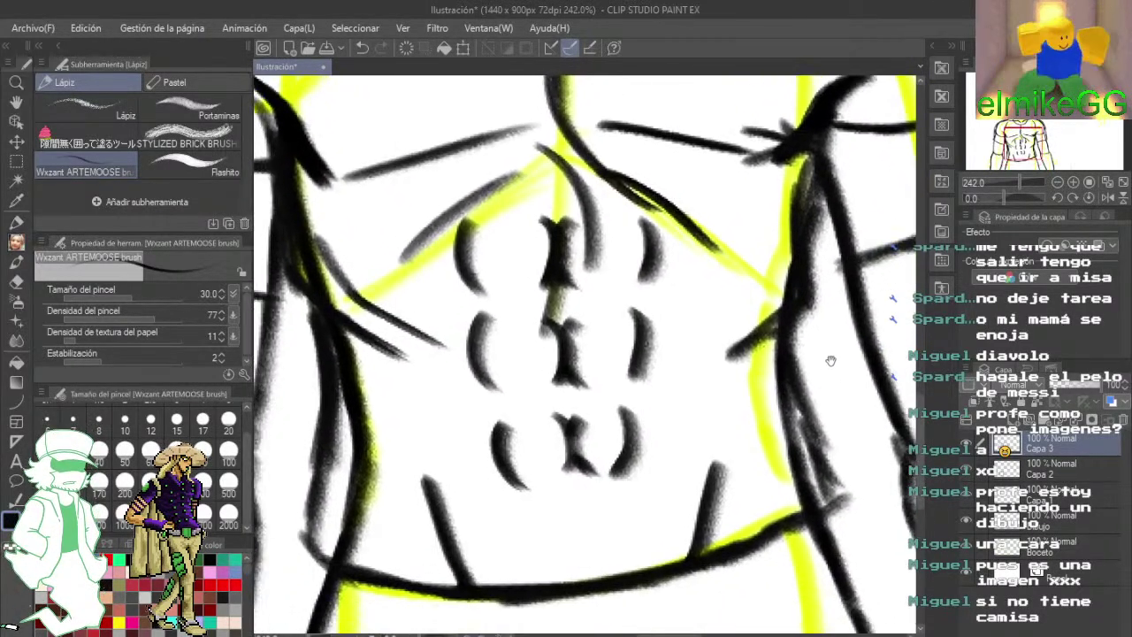
pyautogui.moveTo(567, 269)
pyautogui.mouseDown()
pyautogui.moveTo(536, 361)
pyautogui.moveTo(510, 393)
pyautogui.mouseUp()
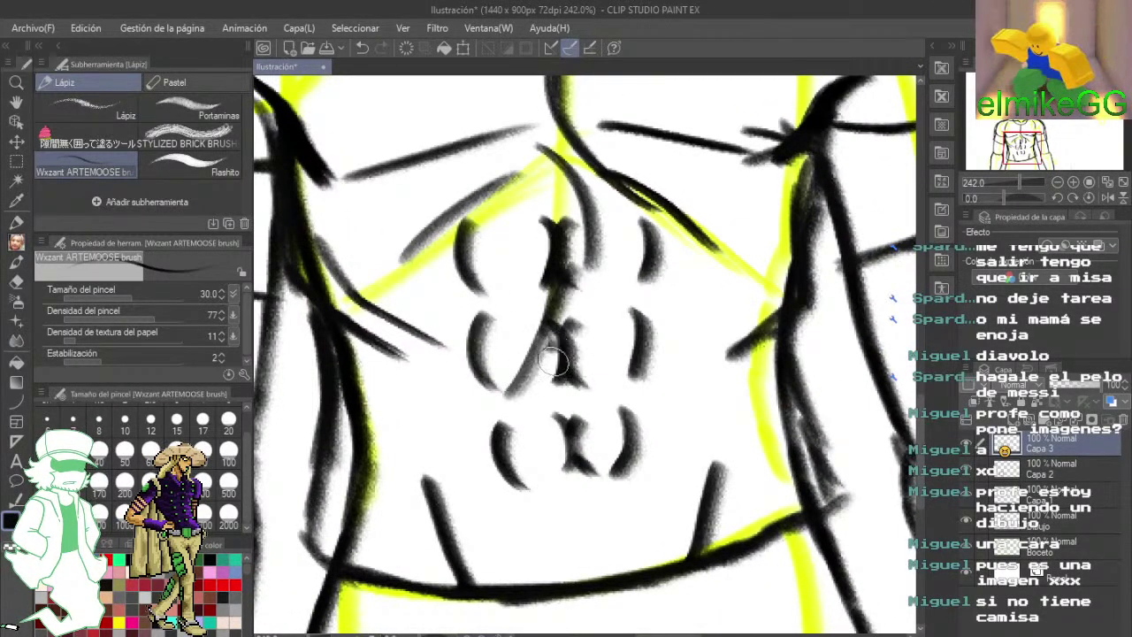
pyautogui.moveTo(553, 350); pyautogui.dragTo(554, 467)
pyautogui.moveTo(538, 277); pyautogui.dragTo(635, 418)
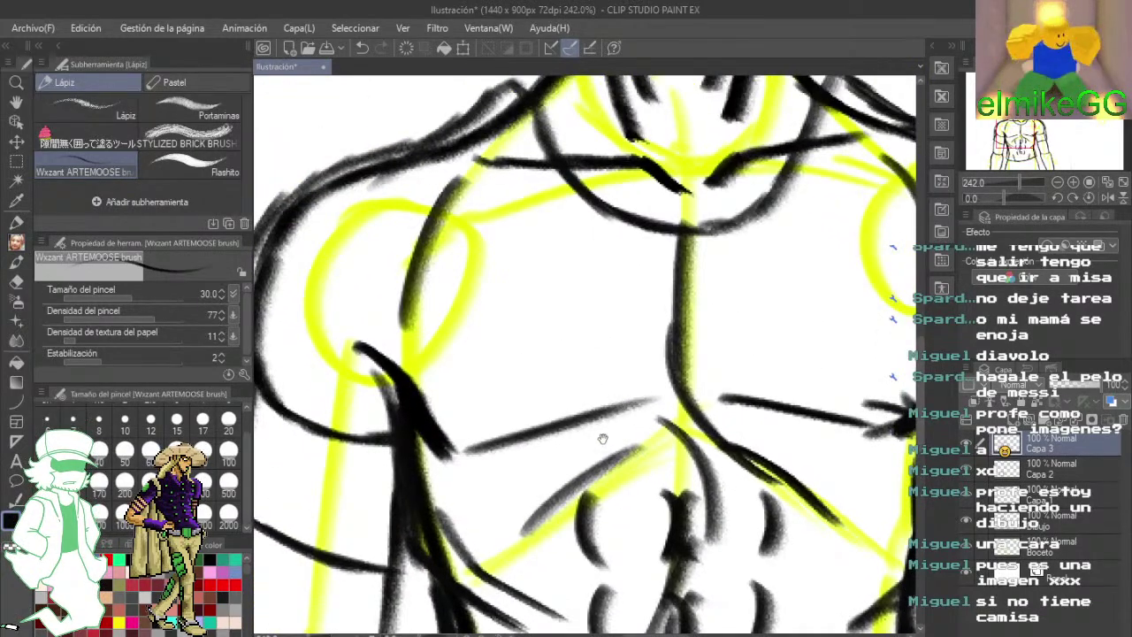
pyautogui.moveTo(531, 467); pyautogui.dragTo(621, 437)
pyautogui.moveTo(752, 421)
pyautogui.mouseDown()
pyautogui.moveTo(860, 461)
pyautogui.moveTo(660, 275)
pyautogui.moveTo(669, 321)
pyautogui.mouseUp()
pyautogui.scroll(-7, 813, 461)
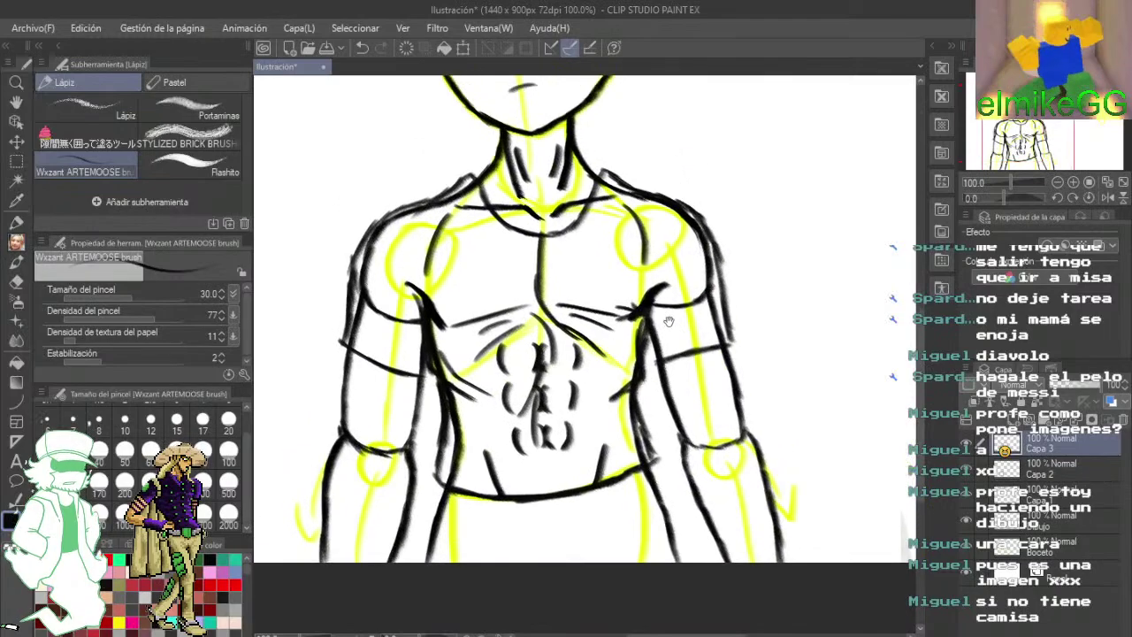
pyautogui.scroll(4, 497, 275)
pyautogui.scroll(-1, 716, 365)
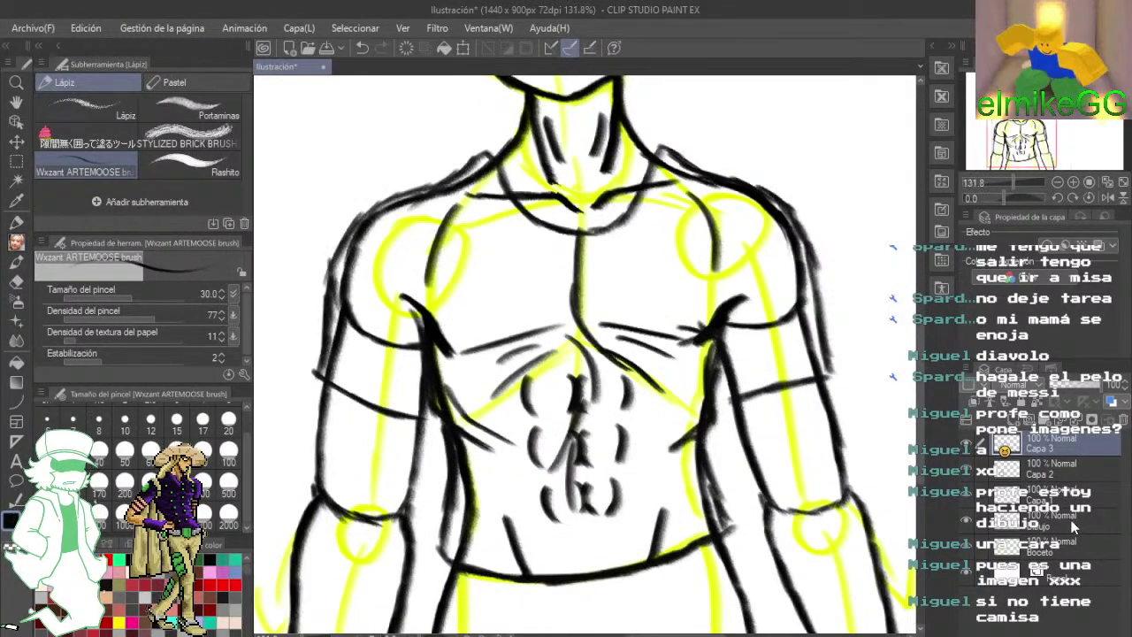
# - On the Dibujo layer, erase the body lines covered by the shirt with the Más fuerte eraser at size 100
pyautogui.click(1072, 527)
pyautogui.click(25, 281)
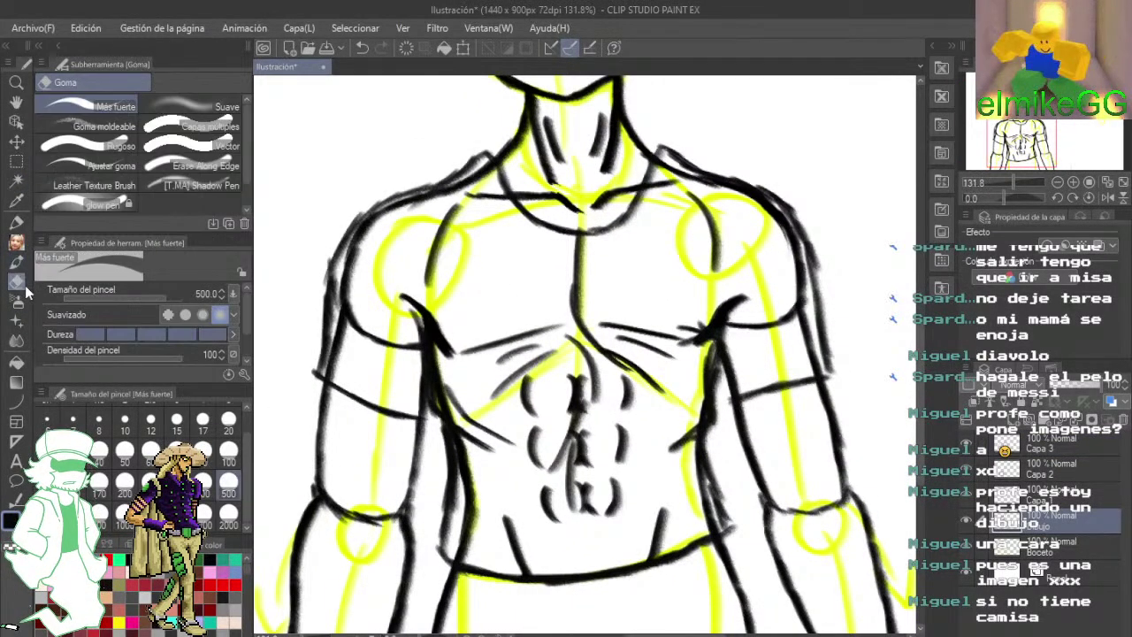
pyautogui.click(229, 452)
pyautogui.moveTo(345, 345)
pyautogui.mouseDown()
pyautogui.moveTo(392, 273)
pyautogui.moveTo(354, 336)
pyautogui.moveTo(354, 293)
pyautogui.moveTo(443, 182)
pyautogui.moveTo(566, 345)
pyautogui.moveTo(574, 336)
pyautogui.moveTo(543, 378)
pyautogui.moveTo(519, 378)
pyautogui.moveTo(489, 505)
pyautogui.moveTo(493, 519)
pyautogui.moveTo(535, 538)
pyautogui.moveTo(492, 505)
pyautogui.moveTo(480, 530)
pyautogui.moveTo(475, 378)
pyautogui.moveTo(631, 301)
pyautogui.moveTo(586, 328)
pyautogui.moveTo(648, 333)
pyautogui.mouseUp()
pyautogui.moveTo(688, 209); pyautogui.dragTo(691, 191)
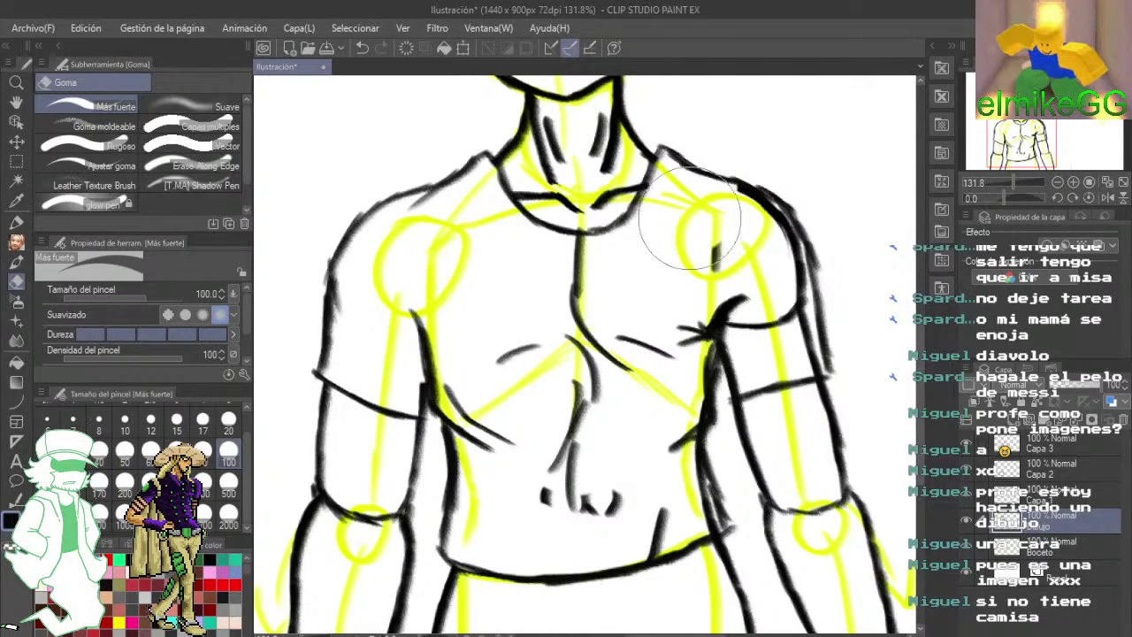
pyautogui.moveTo(753, 214)
pyautogui.mouseDown()
pyautogui.moveTo(662, 177)
pyautogui.moveTo(716, 203)
pyautogui.moveTo(699, 300)
pyautogui.moveTo(721, 305)
pyautogui.moveTo(628, 245)
pyautogui.moveTo(561, 323)
pyautogui.moveTo(581, 463)
pyautogui.moveTo(531, 406)
pyautogui.mouseUp()
pyautogui.moveTo(458, 299)
pyautogui.mouseDown()
pyautogui.moveTo(612, 376)
pyautogui.moveTo(564, 334)
pyautogui.mouseUp()
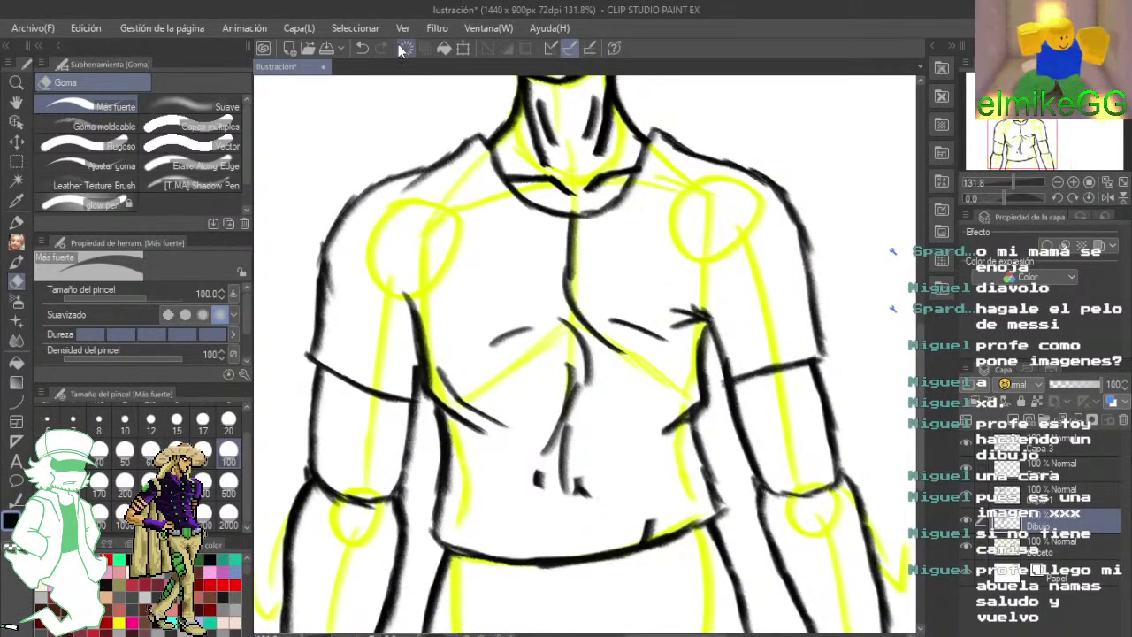
# - Undo the erasures of the body lines on the Dibujo layer
pyautogui.click(362, 48)
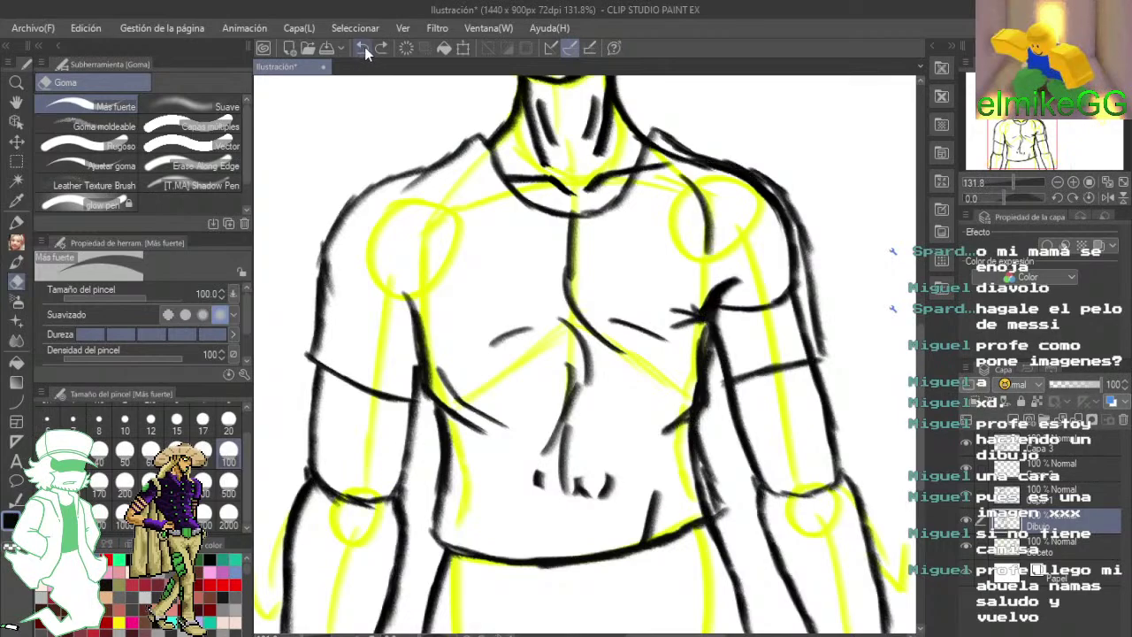
pyautogui.click(364, 48)
pyautogui.click(366, 52)
pyautogui.click(369, 51)
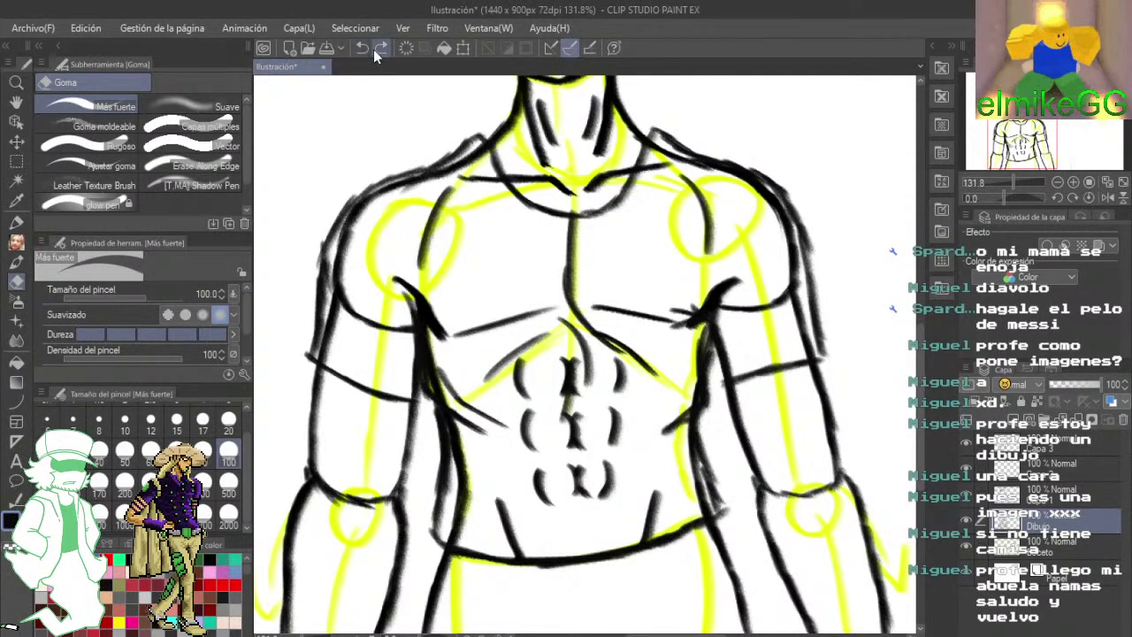
pyautogui.click(373, 50)
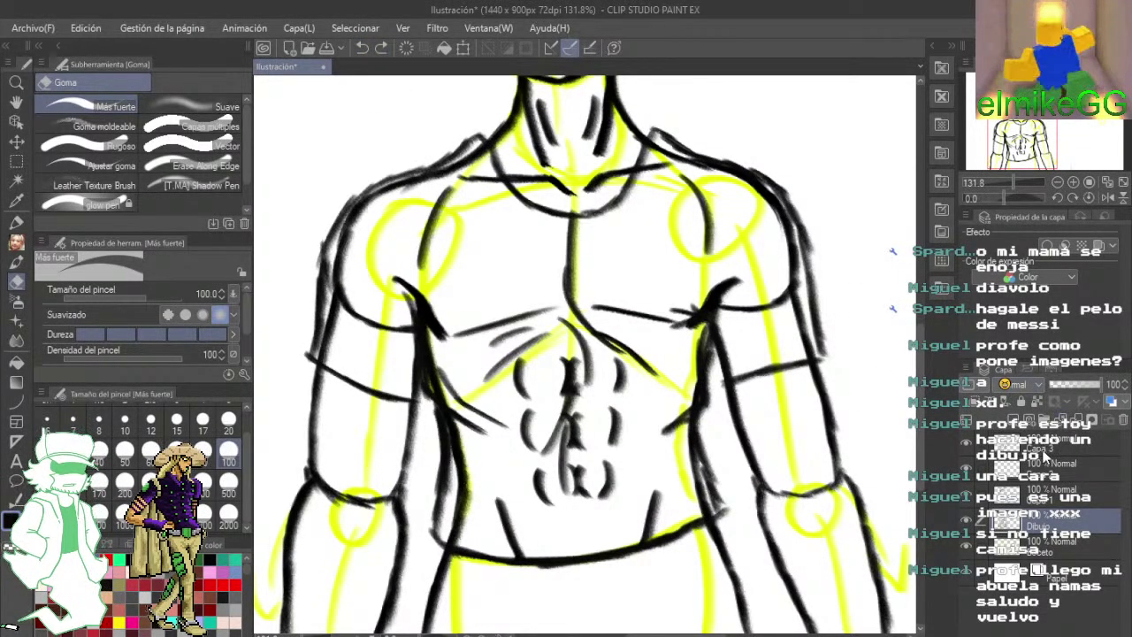
# - Delete the Capa 3 layer containing the shirt sketch, after toggling its visibility to check its contents
pyautogui.click(1045, 456)
pyautogui.click(969, 446)
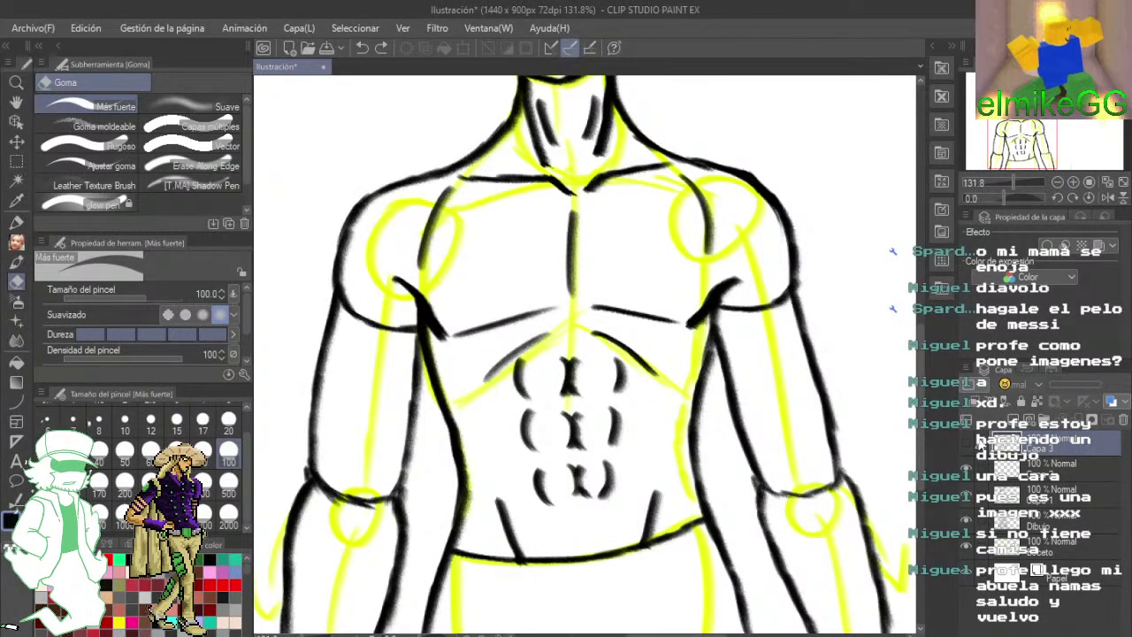
pyautogui.click(968, 445)
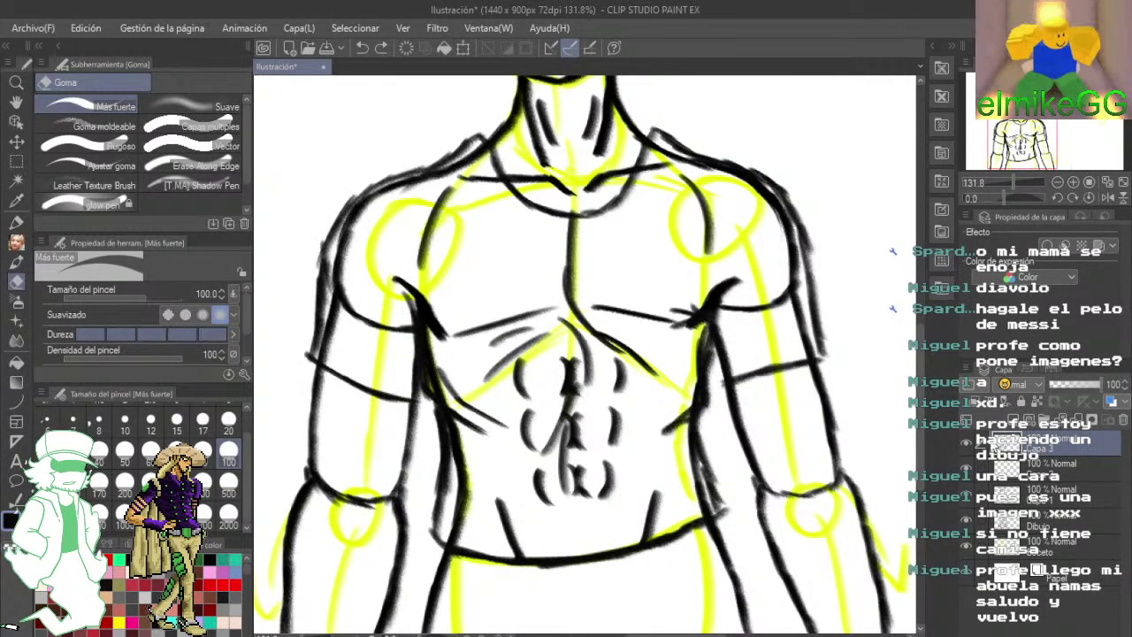
pyautogui.click(1122, 422)
pyautogui.click(600, 267)
pyautogui.hotkey('ctrl', 'z')
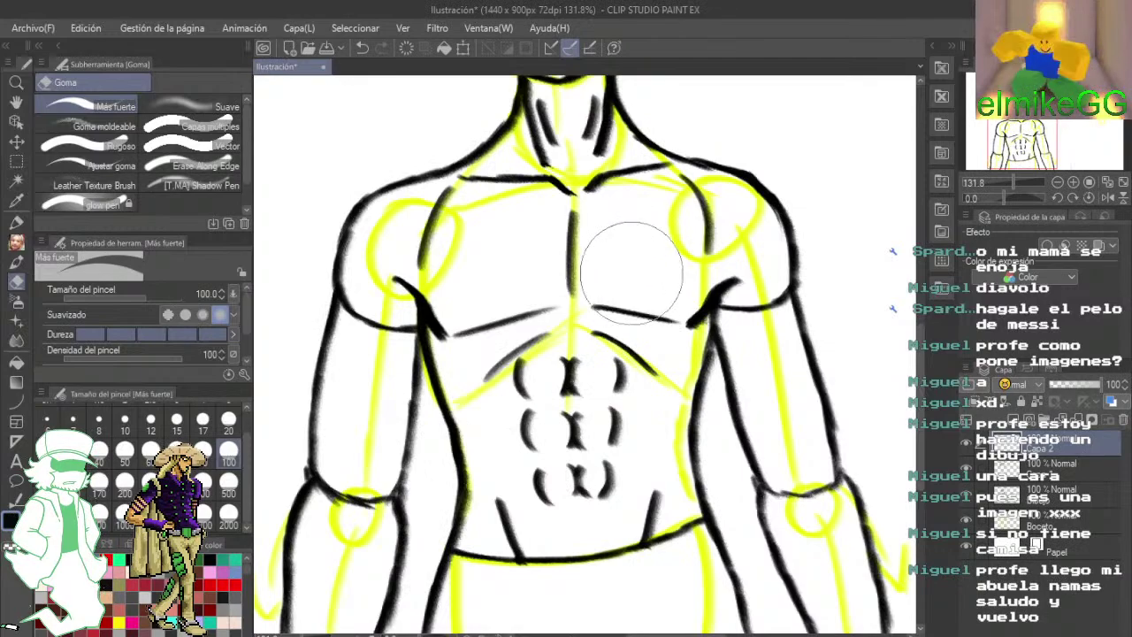
# - Draw a curved shirt neckline from shoulder to shoulder on the Capa 2 layer with the Wxzant ARTEMOOSE pencil brush
pyautogui.click(16, 244)
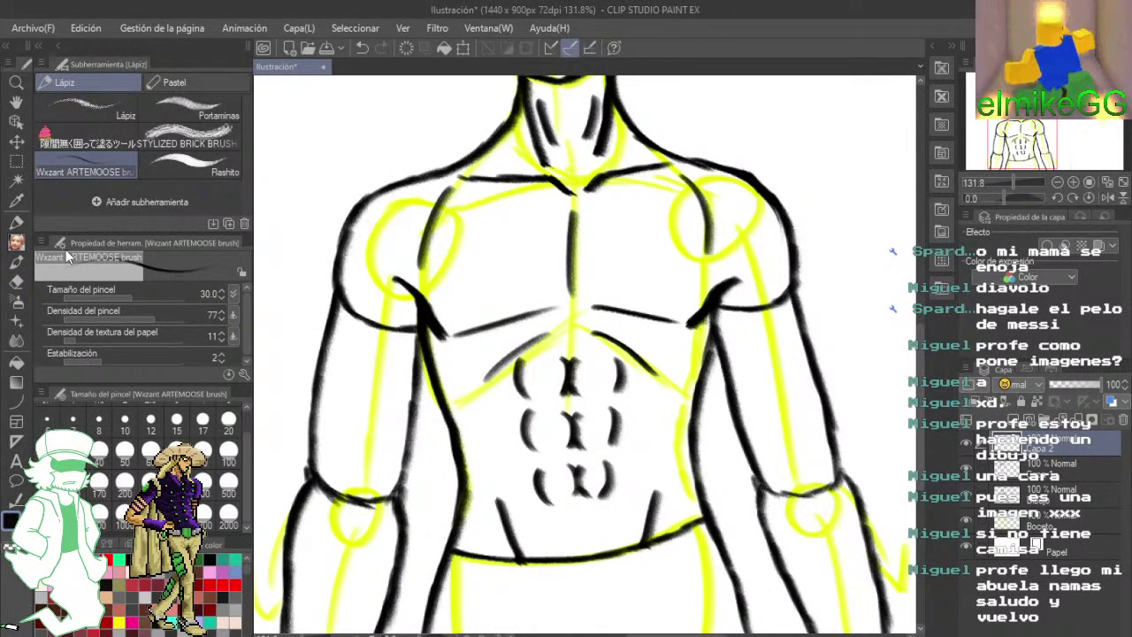
pyautogui.scroll(2, 387, 273)
pyautogui.scroll(-3, 388, 271)
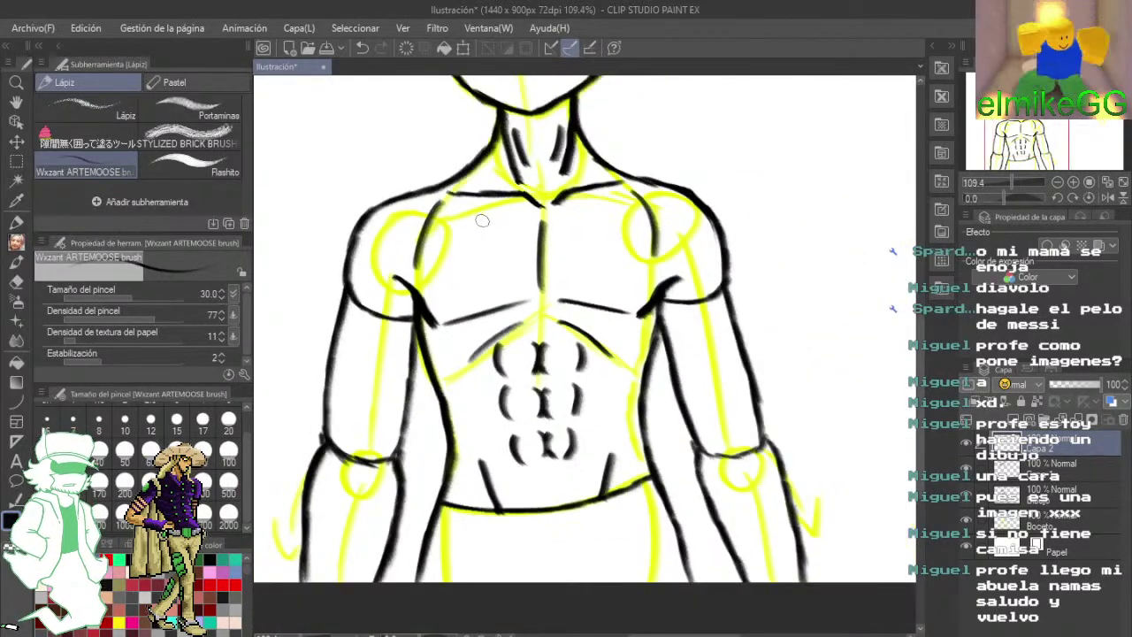
pyautogui.scroll(-1, 510, 359)
pyautogui.scroll(2, 511, 362)
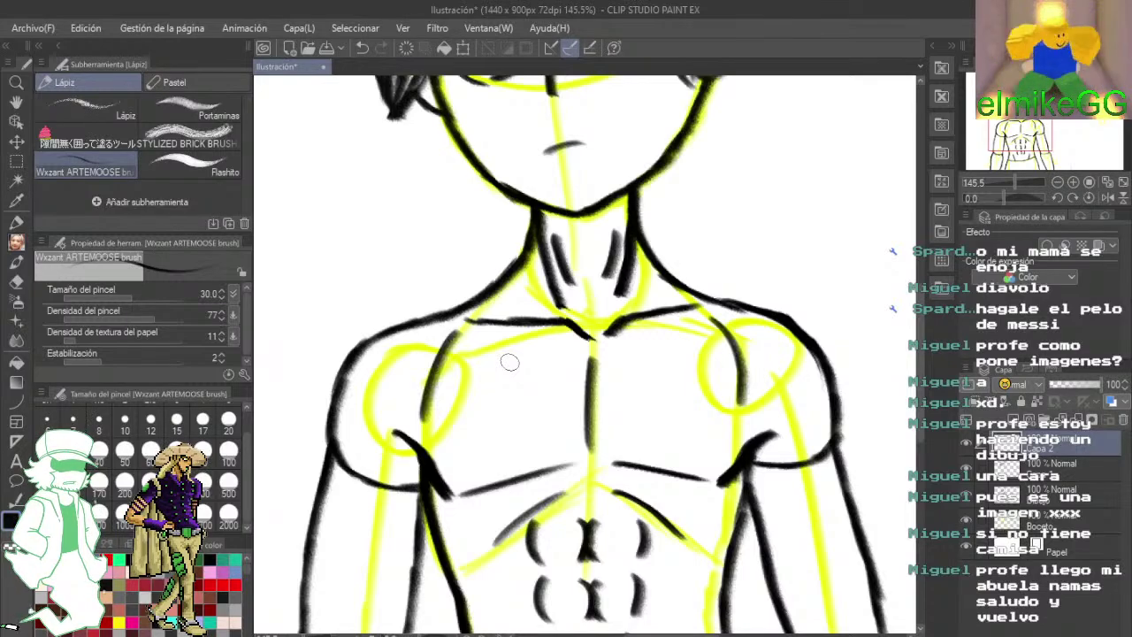
pyautogui.scroll(2, 509, 362)
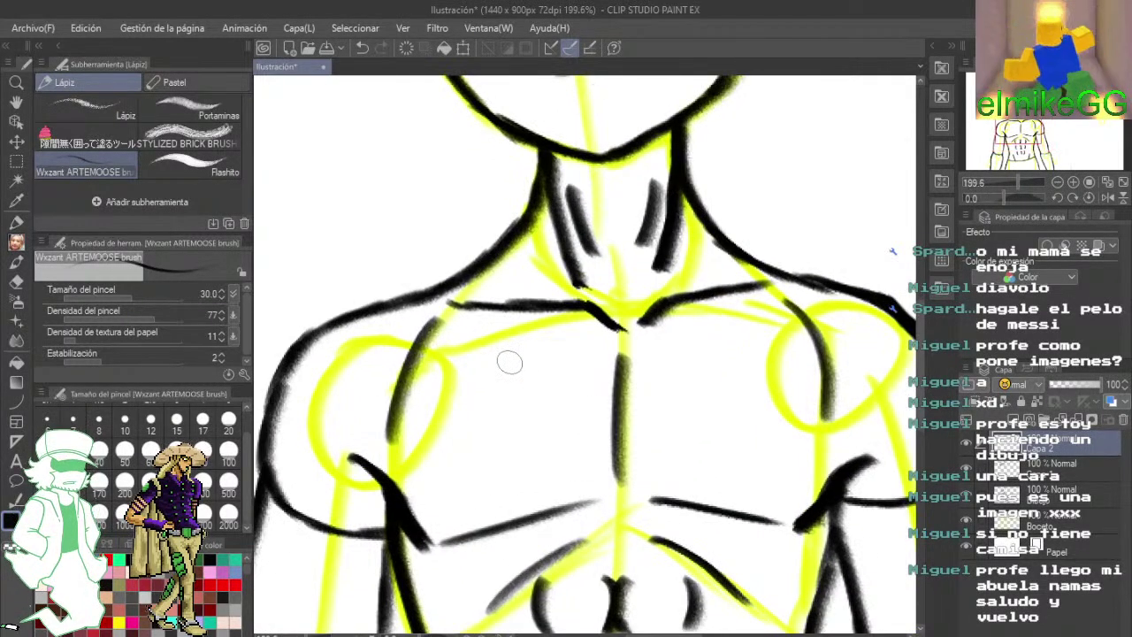
pyautogui.scroll(1, 510, 362)
pyautogui.moveTo(658, 400); pyautogui.dragTo(574, 331)
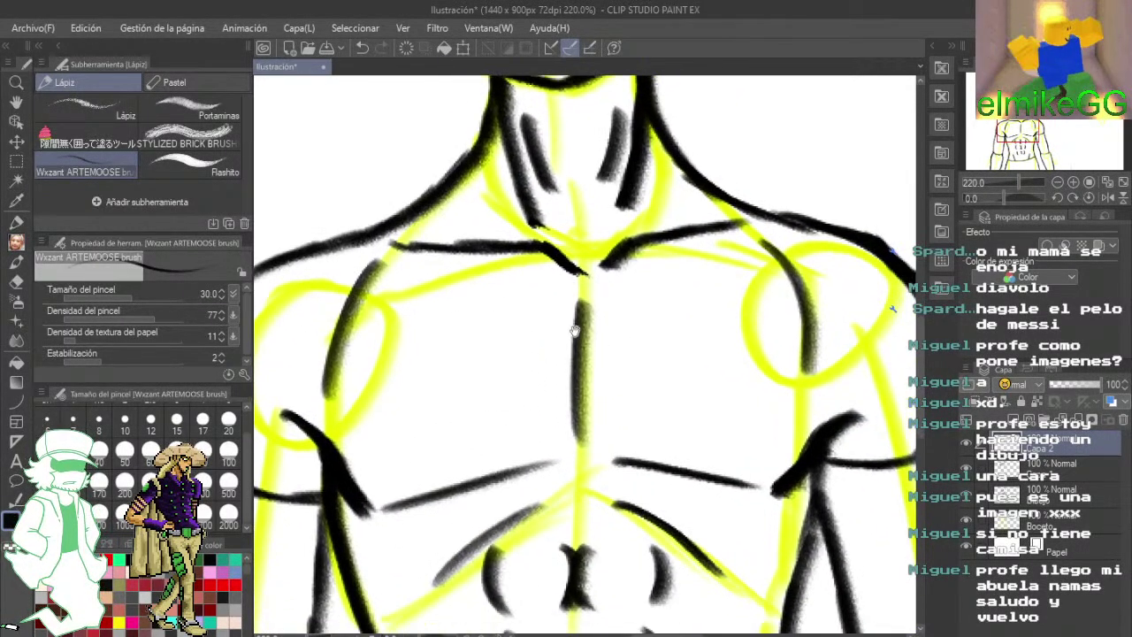
pyautogui.moveTo(458, 212)
pyautogui.mouseDown()
pyautogui.moveTo(475, 278)
pyautogui.moveTo(545, 330)
pyautogui.moveTo(610, 332)
pyautogui.mouseUp()
pyautogui.moveTo(687, 198)
pyautogui.mouseDown()
pyautogui.moveTo(619, 328)
pyautogui.moveTo(589, 325)
pyautogui.moveTo(639, 279)
pyautogui.mouseUp()
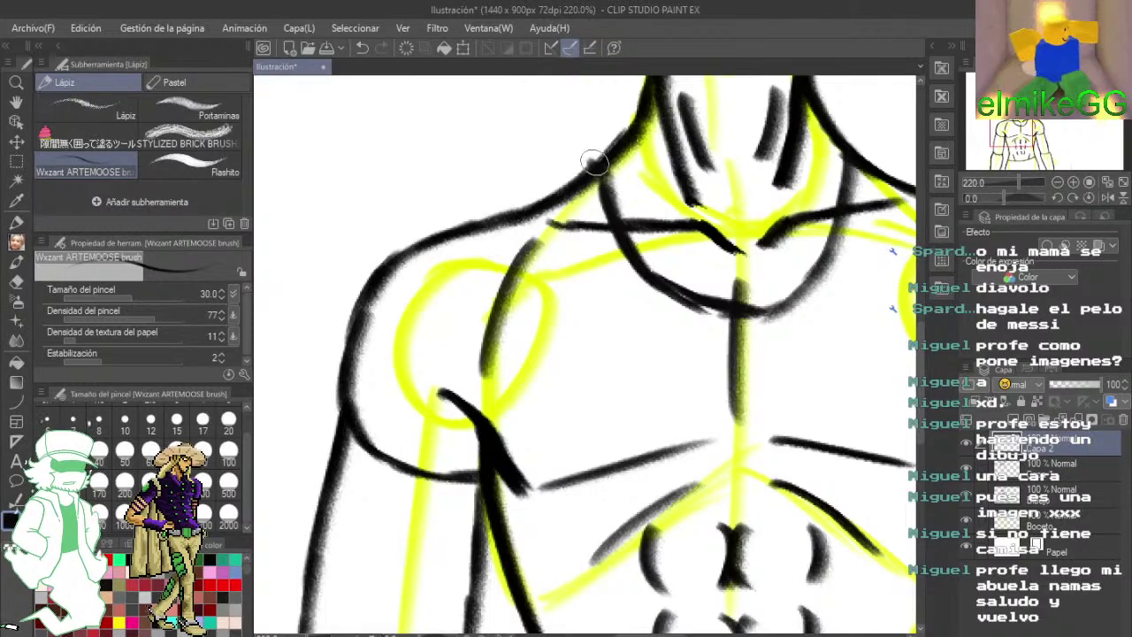
# - Draw the shirt's shoulder line and short sleeve with its cuff around the character's right upper arm on Capa 2
pyautogui.moveTo(573, 164); pyautogui.dragTo(446, 235)
pyautogui.moveTo(529, 205); pyautogui.dragTo(391, 237)
pyautogui.moveTo(458, 223)
pyautogui.mouseDown()
pyautogui.moveTo(354, 285)
pyautogui.moveTo(316, 348)
pyautogui.moveTo(314, 460)
pyautogui.mouseUp()
pyautogui.moveTo(391, 412); pyautogui.dragTo(449, 260)
pyautogui.moveTo(373, 279)
pyautogui.mouseDown()
pyautogui.moveTo(347, 405)
pyautogui.moveTo(529, 433)
pyautogui.moveTo(543, 410)
pyautogui.mouseUp()
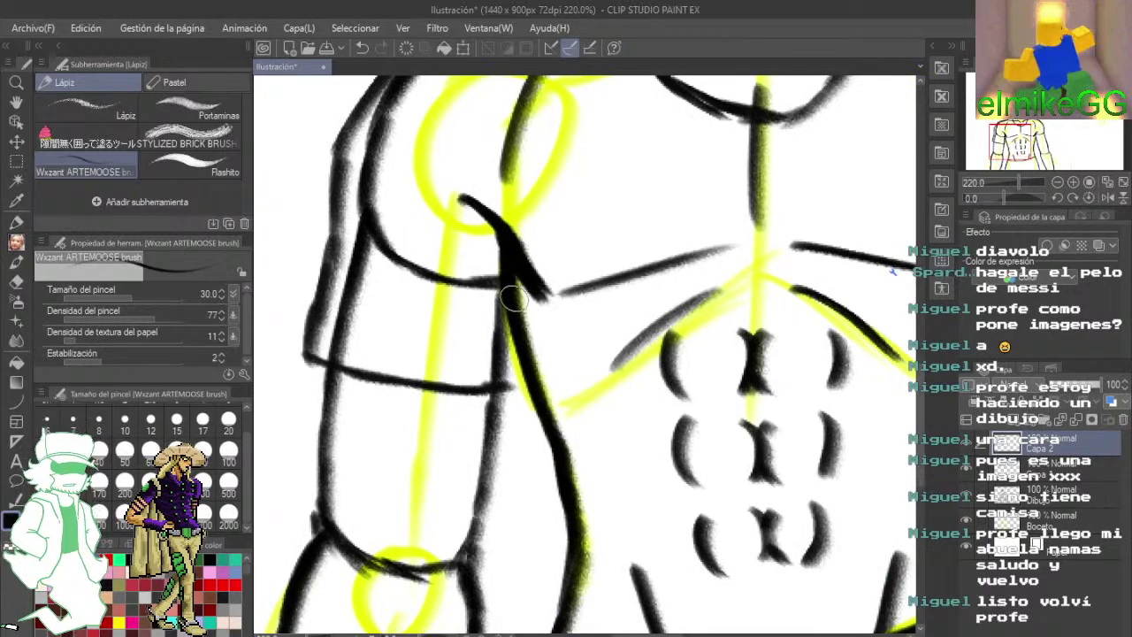
# - Draw crease lines at the shirt's armpit and its side edge down to the waist on the character's right side on Capa 2
pyautogui.click(364, 42)
pyautogui.click(365, 43)
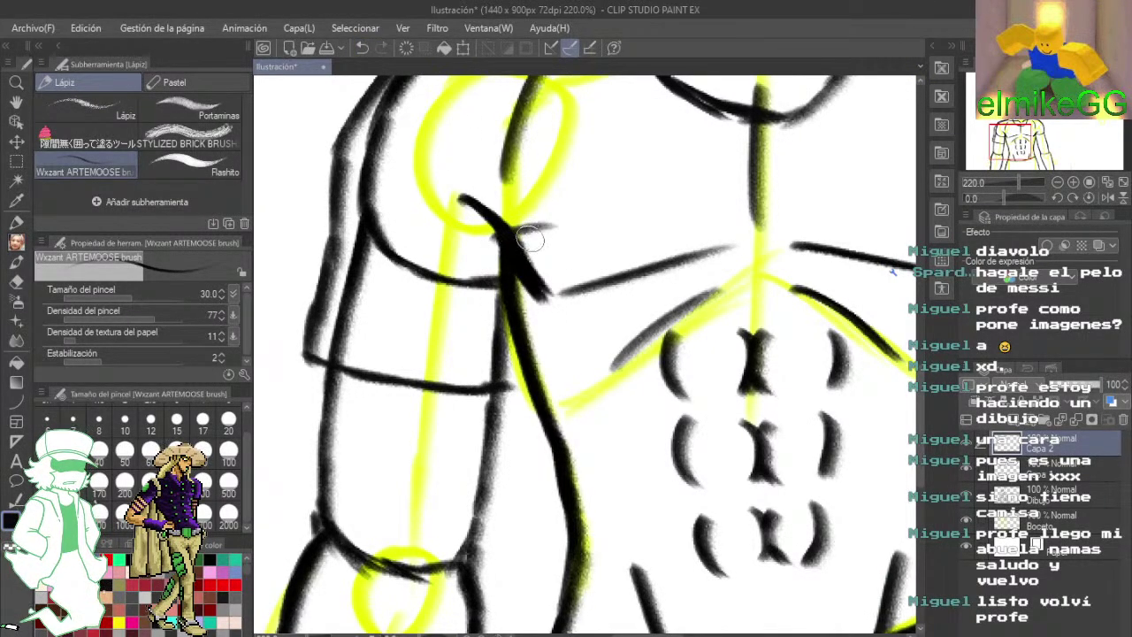
pyautogui.moveTo(504, 237)
pyautogui.mouseDown()
pyautogui.moveTo(517, 285)
pyautogui.moveTo(498, 374)
pyautogui.mouseUp()
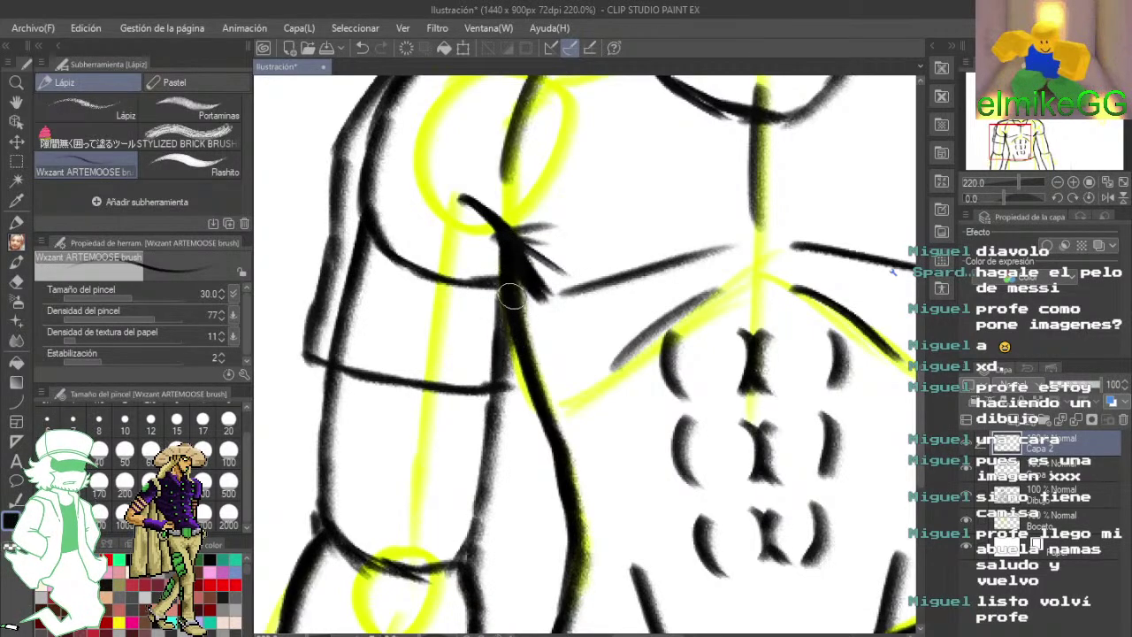
pyautogui.moveTo(511, 296); pyautogui.dragTo(519, 375)
pyautogui.moveTo(518, 354)
pyautogui.mouseDown()
pyautogui.moveTo(519, 252)
pyautogui.moveTo(541, 358)
pyautogui.moveTo(605, 417)
pyautogui.mouseUp()
# - Draw the lower right side edge of the shirt and its curved hem across the hips just below the waistline
pyautogui.scroll(-5, 594, 262)
pyautogui.moveTo(556, 201)
pyautogui.mouseDown()
pyautogui.moveTo(562, 341)
pyautogui.moveTo(541, 396)
pyautogui.moveTo(625, 434)
pyautogui.moveTo(690, 442)
pyautogui.mouseUp()
pyautogui.hscroll(5, 499, 402)
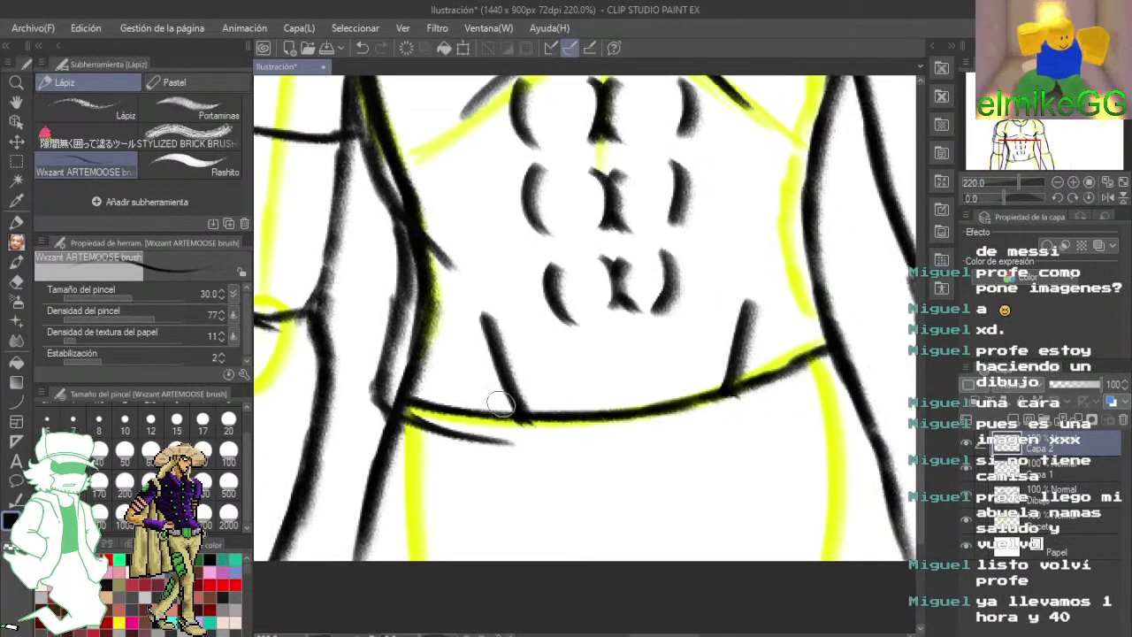
pyautogui.moveTo(469, 435); pyautogui.dragTo(657, 430)
pyautogui.moveTo(561, 442); pyautogui.dragTo(752, 423)
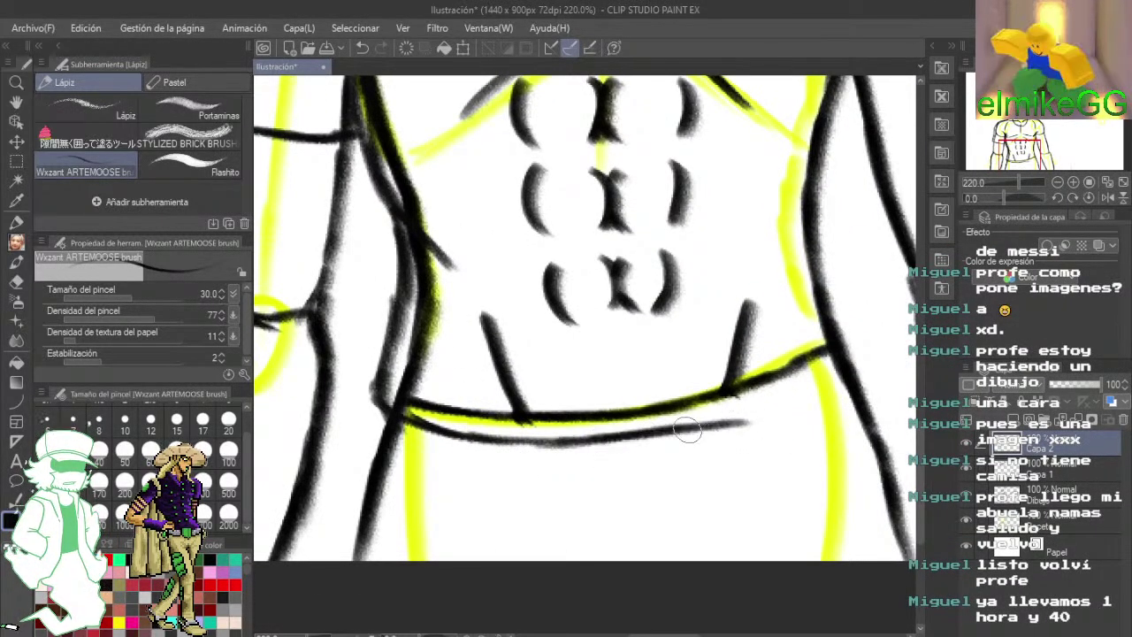
pyautogui.moveTo(682, 426)
pyautogui.mouseDown()
pyautogui.moveTo(836, 394)
pyautogui.moveTo(738, 444)
pyautogui.mouseUp()
# - Draw the armpit creases and the shirt's side edge down to the hem on the character's left side
pyautogui.scroll(3, 717, 303)
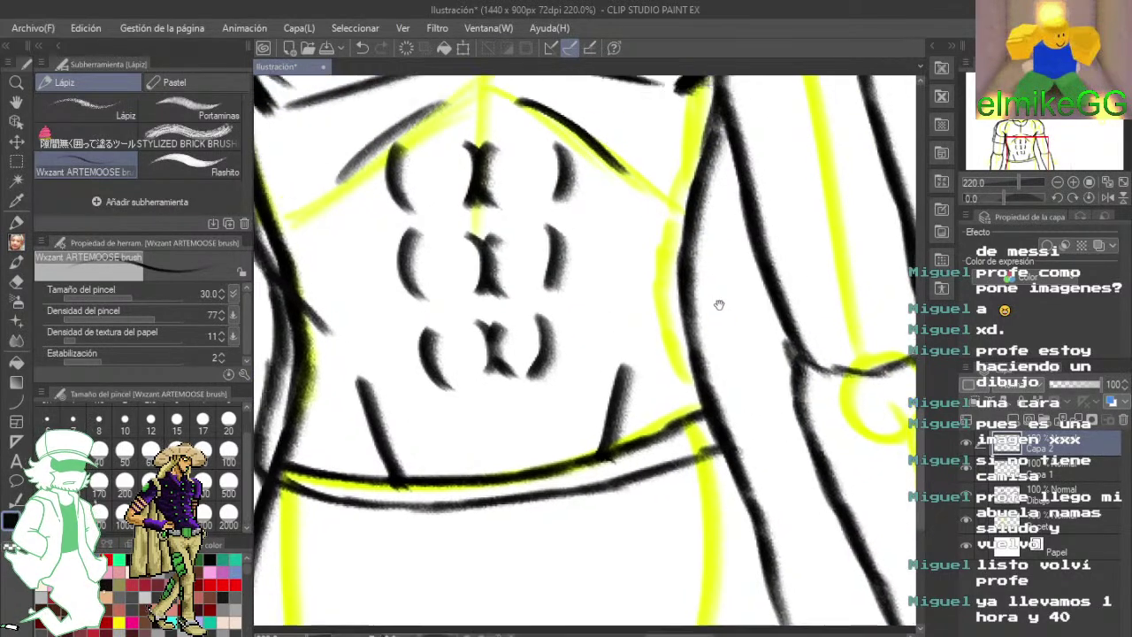
pyautogui.moveTo(665, 160); pyautogui.dragTo(699, 181)
pyautogui.moveTo(681, 149)
pyautogui.mouseDown()
pyautogui.moveTo(723, 201)
pyautogui.moveTo(713, 374)
pyautogui.moveTo(672, 429)
pyautogui.mouseUp()
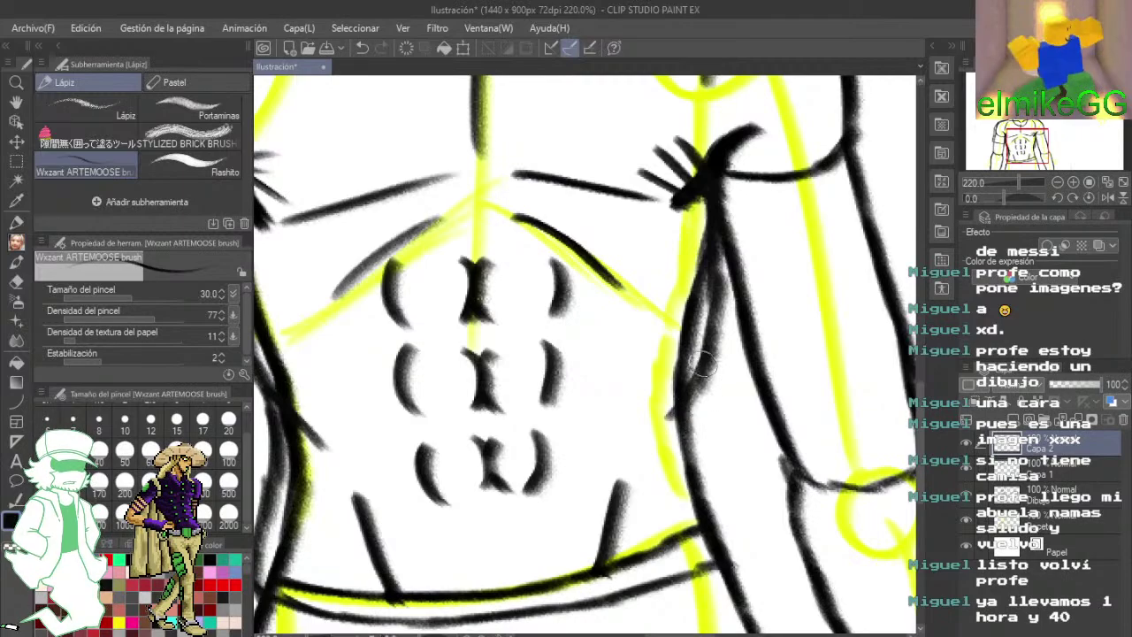
pyautogui.moveTo(706, 363)
pyautogui.mouseDown()
pyautogui.moveTo(728, 497)
pyautogui.moveTo(751, 536)
pyautogui.moveTo(727, 559)
pyautogui.moveTo(692, 520)
pyautogui.mouseUp()
# - Draw the shirt's shoulder line and short sleeve with its cuff around the character's left upper arm
pyautogui.moveTo(759, 354); pyautogui.dragTo(733, 473)
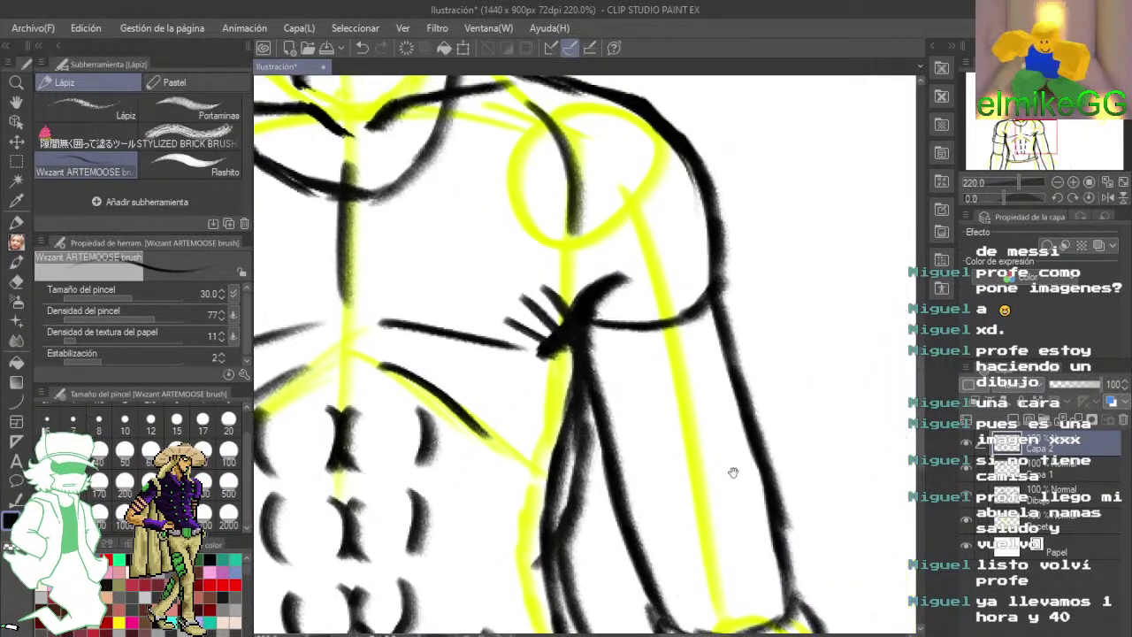
pyautogui.moveTo(727, 272); pyautogui.dragTo(807, 488)
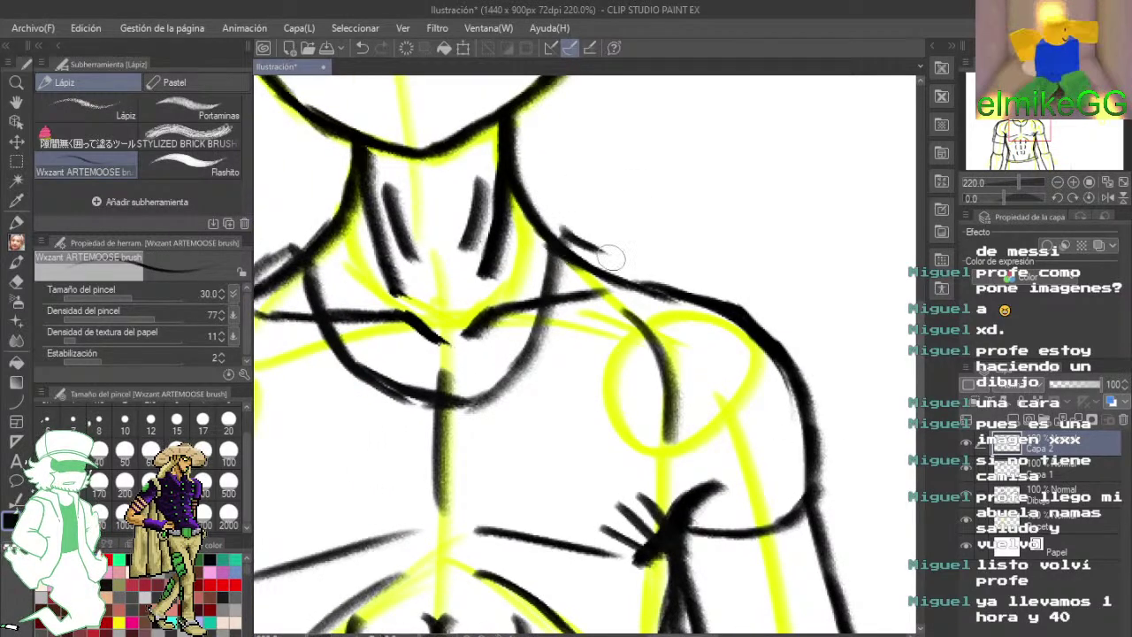
pyautogui.moveTo(610, 256)
pyautogui.mouseDown()
pyautogui.moveTo(750, 299)
pyautogui.moveTo(811, 369)
pyautogui.mouseUp()
pyautogui.moveTo(831, 372)
pyautogui.mouseDown()
pyautogui.moveTo(796, 247)
pyautogui.moveTo(817, 387)
pyautogui.mouseUp()
pyautogui.moveTo(819, 387)
pyautogui.mouseDown()
pyautogui.moveTo(794, 265)
pyautogui.moveTo(818, 389)
pyautogui.mouseUp()
pyautogui.moveTo(619, 352)
pyautogui.mouseDown()
pyautogui.moveTo(635, 440)
pyautogui.moveTo(765, 432)
pyautogui.moveTo(821, 390)
pyautogui.moveTo(814, 365)
pyautogui.mouseUp()
pyautogui.moveTo(764, 409); pyautogui.dragTo(871, 376)
# - Draw two curved fold lines down the center of the shirt, between the chest and the upper abdomen
pyautogui.moveTo(486, 320); pyautogui.dragTo(702, 328)
pyautogui.moveTo(703, 196); pyautogui.dragTo(668, 345)
pyautogui.moveTo(694, 293); pyautogui.dragTo(759, 430)
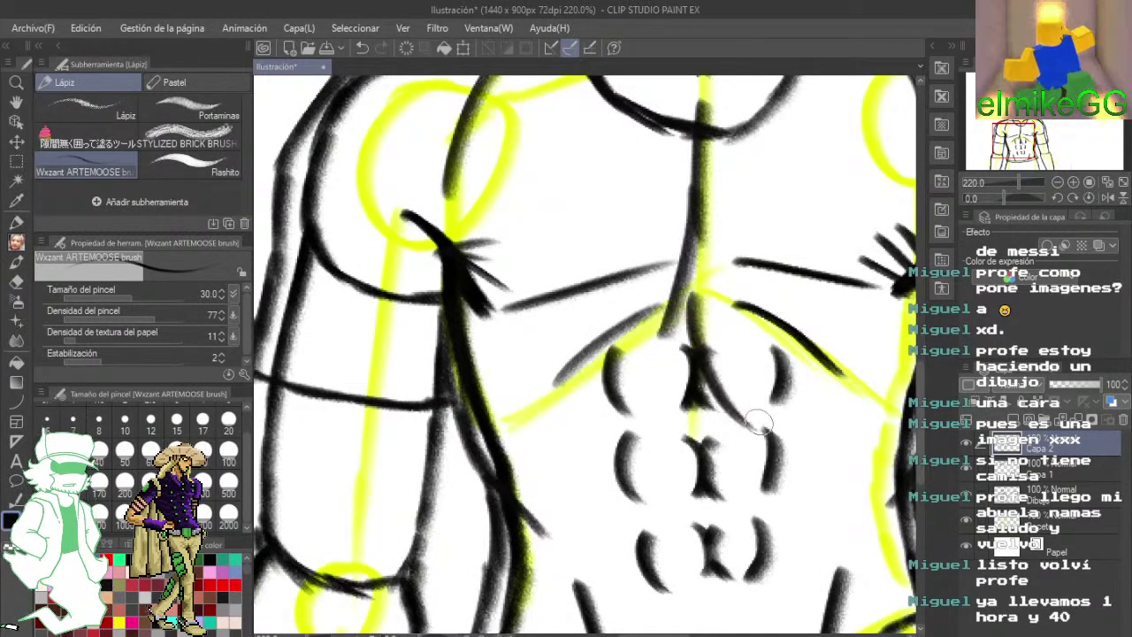
pyautogui.moveTo(728, 471); pyautogui.dragTo(718, 335)
# - Draw diagonal fold lines at both sides of the shirt's waist
pyautogui.moveTo(501, 332); pyautogui.dragTo(587, 409)
pyautogui.moveTo(703, 402); pyautogui.dragTo(586, 396)
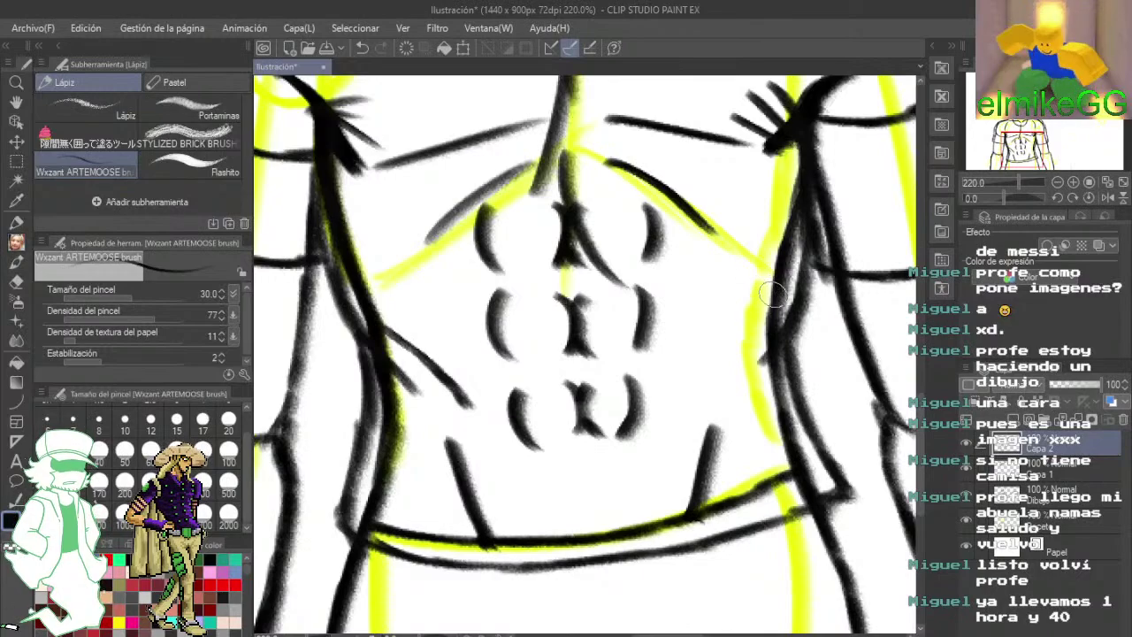
pyautogui.moveTo(767, 306); pyautogui.dragTo(708, 391)
# - Add short strokes along the shirt's shoulder line on the character's right side
pyautogui.moveTo(603, 286); pyautogui.dragTo(733, 410)
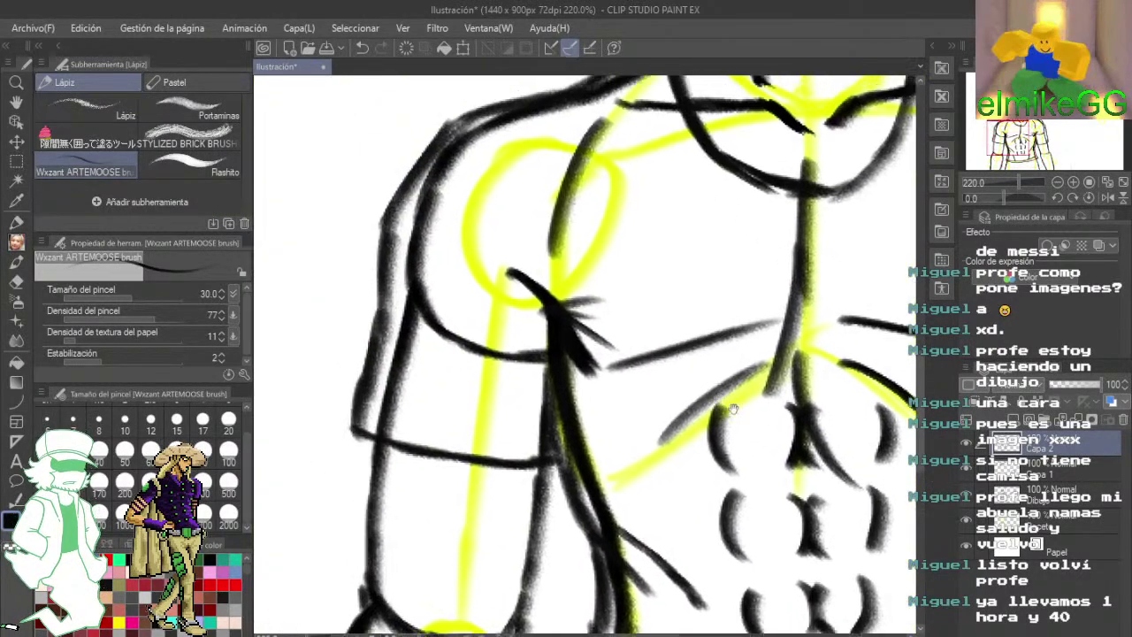
pyautogui.moveTo(449, 193); pyautogui.dragTo(546, 220)
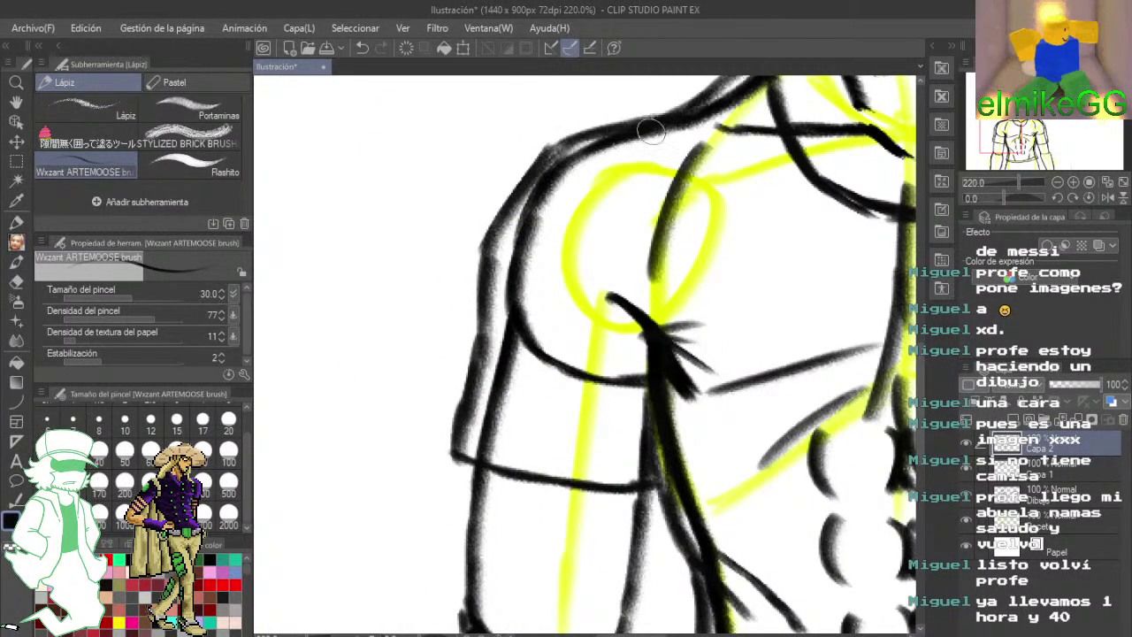
pyautogui.moveTo(650, 131); pyautogui.dragTo(617, 164)
pyautogui.moveTo(672, 119); pyautogui.dragTo(629, 150)
pyautogui.moveTo(696, 176); pyautogui.dragTo(499, 266)
pyautogui.moveTo(870, 217); pyautogui.dragTo(740, 276)
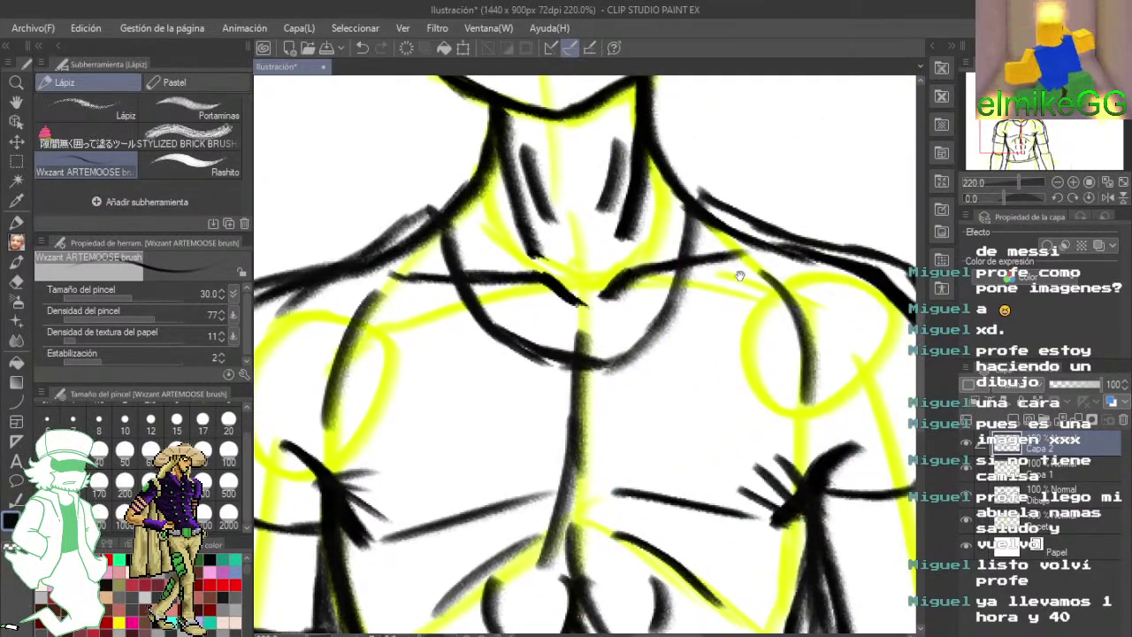
pyautogui.scroll(-6, 707, 228)
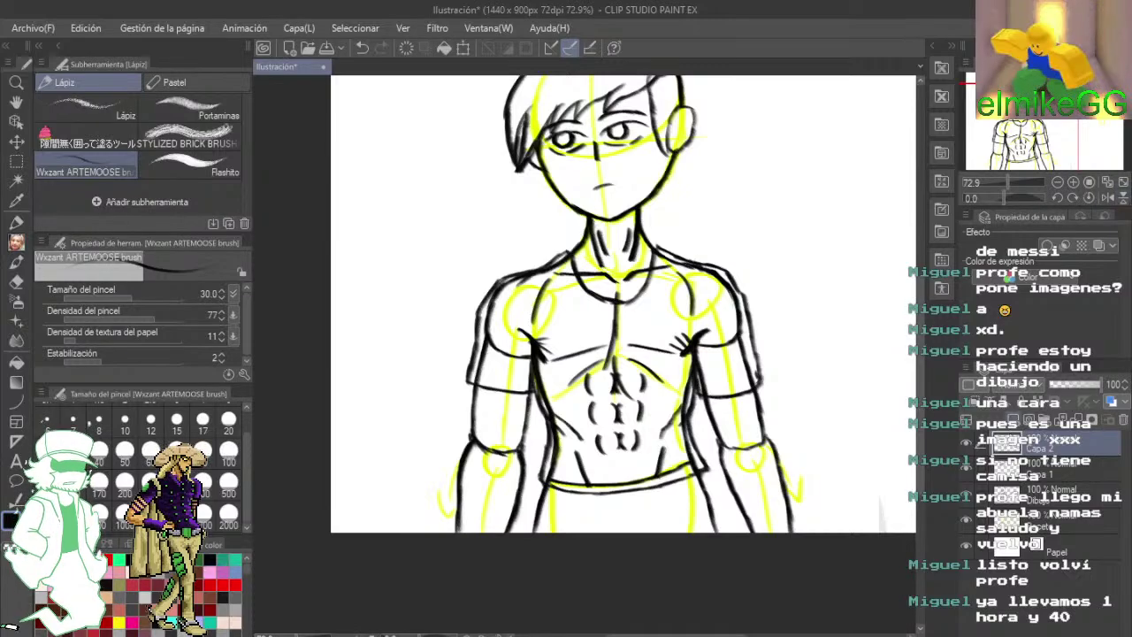
# - Try to erase the body lines under the shirt on the Dibujo layer with the Más fuerte eraser at size 100
pyautogui.click(1039, 491)
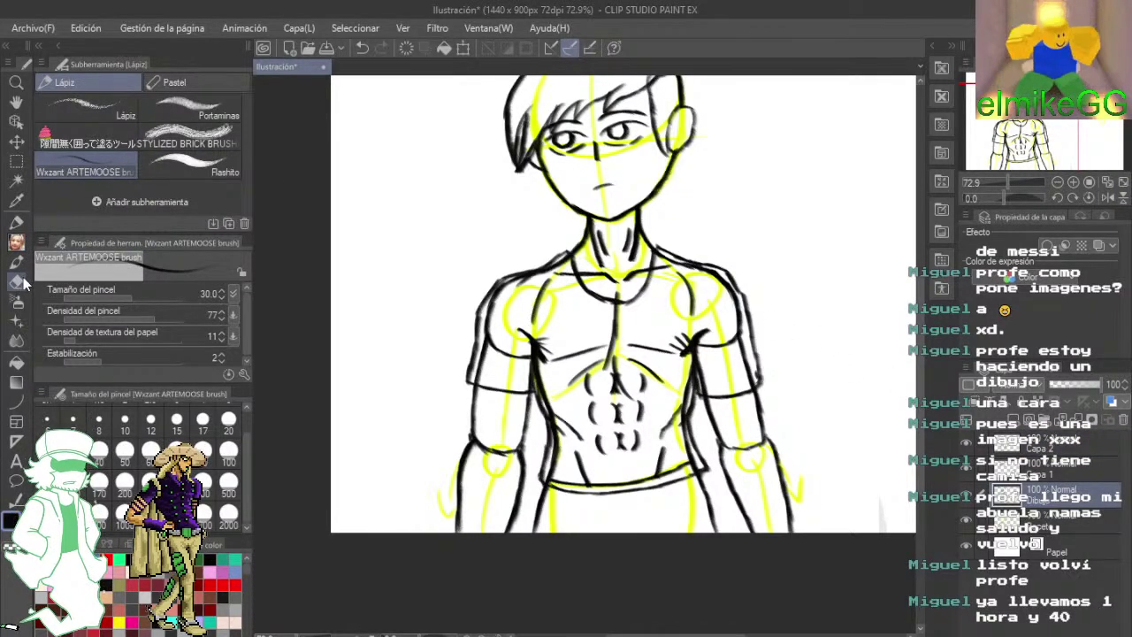
pyautogui.click(18, 281)
pyautogui.moveTo(522, 309)
pyautogui.mouseDown()
pyautogui.moveTo(533, 336)
pyautogui.moveTo(497, 363)
pyautogui.mouseUp()
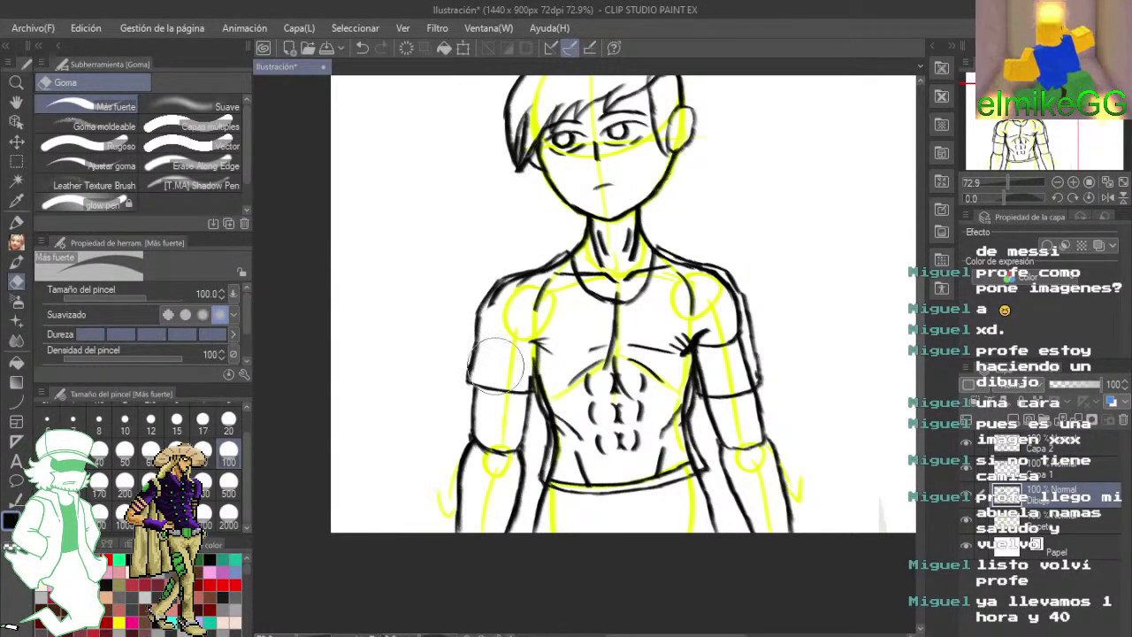
pyautogui.click(362, 49)
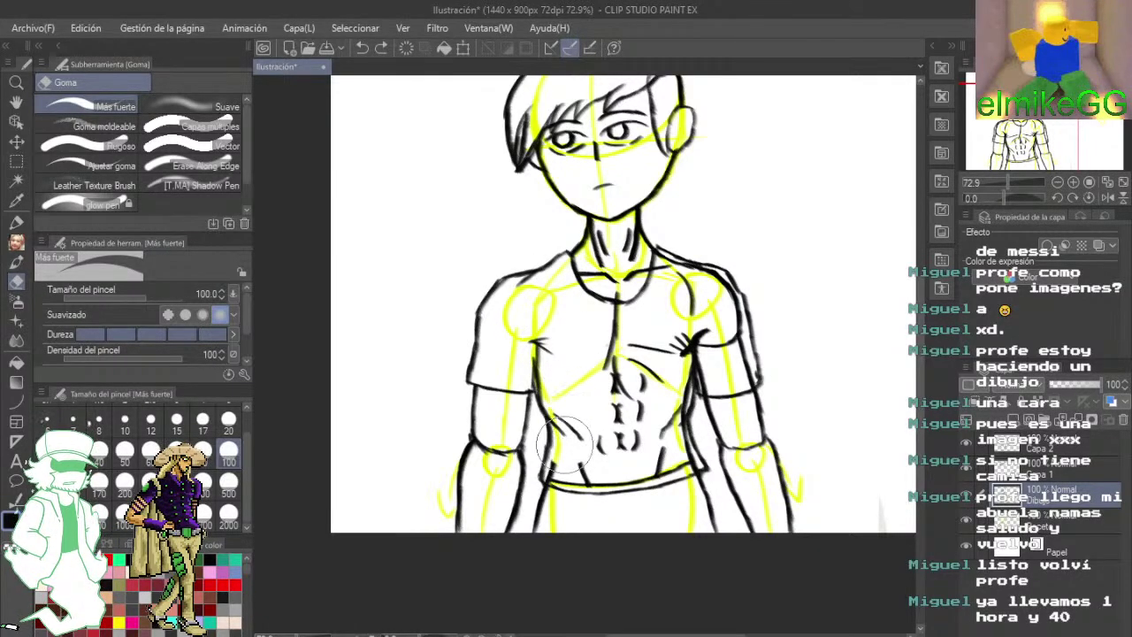
pyautogui.moveTo(575, 468)
pyautogui.mouseDown()
pyautogui.moveTo(633, 451)
pyautogui.moveTo(590, 383)
pyautogui.moveTo(653, 379)
pyautogui.moveTo(653, 327)
pyautogui.mouseUp()
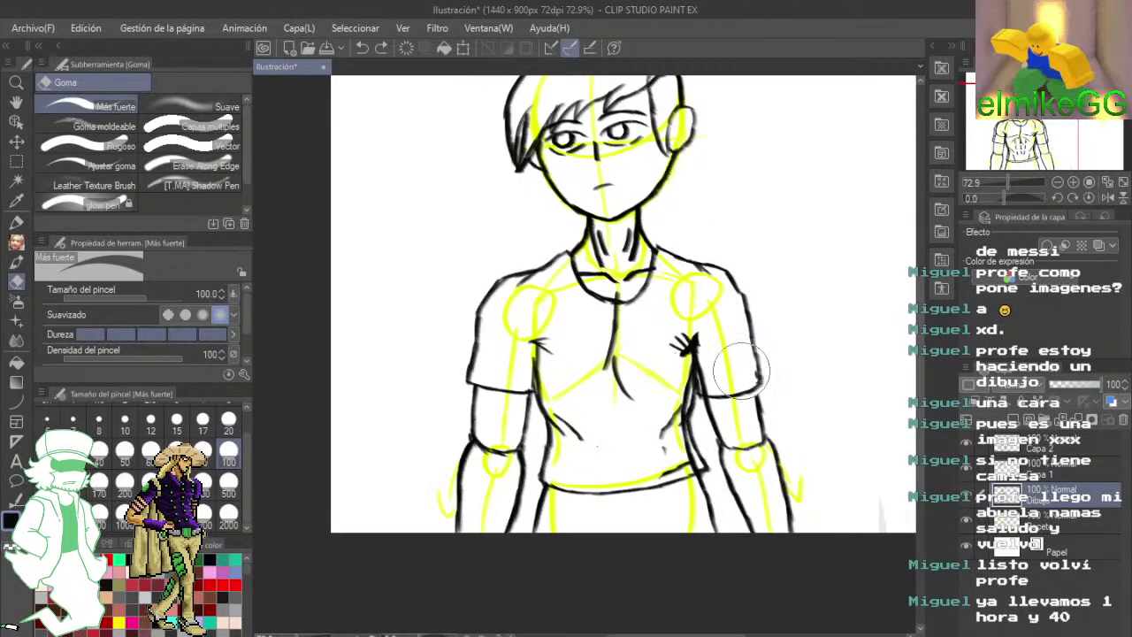
pyautogui.click(359, 47)
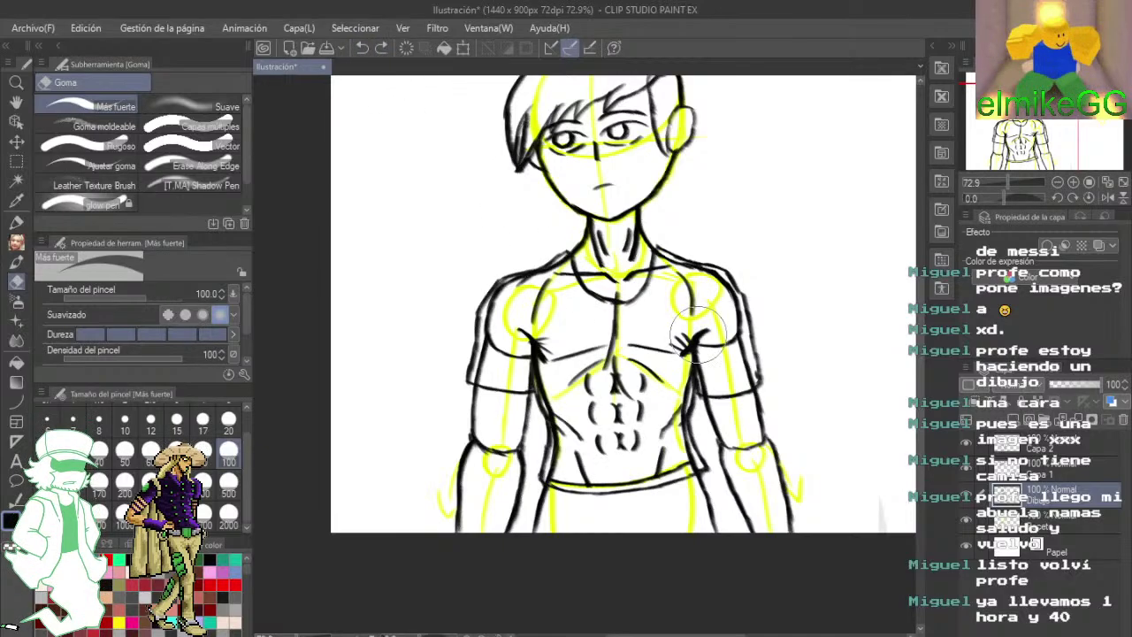
# - Erase the abdomen, chest, shoulder and upper arm lines under the shirt on the Dibujo layer, reducing the eraser size to 50
pyautogui.scroll(3, 747, 360)
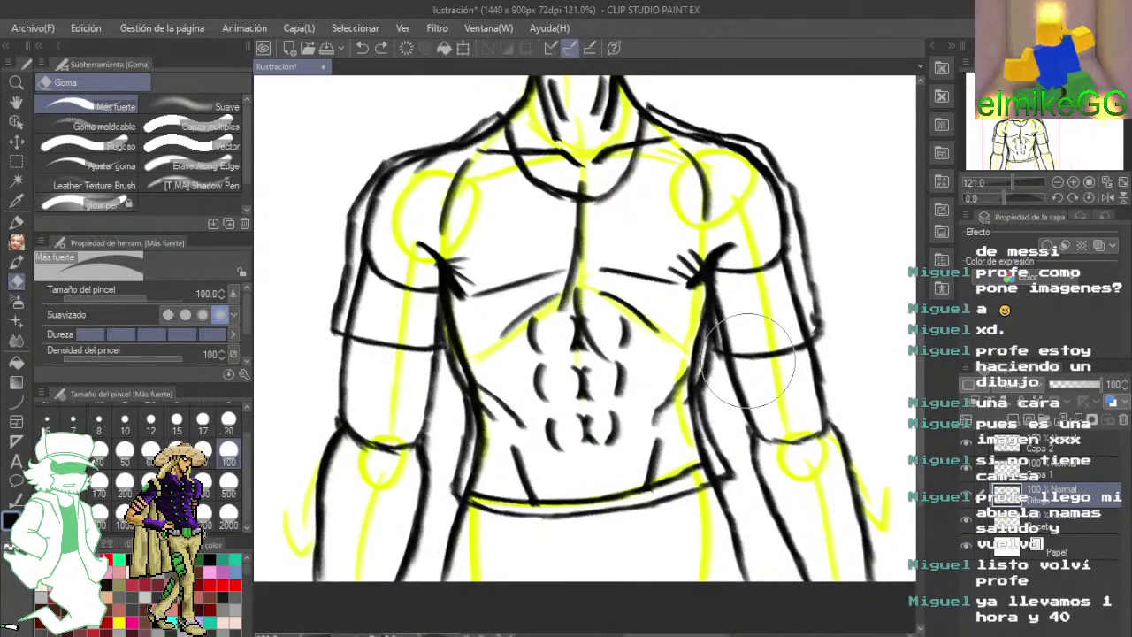
pyautogui.moveTo(701, 420)
pyautogui.mouseDown()
pyautogui.moveTo(705, 464)
pyautogui.moveTo(695, 454)
pyautogui.moveTo(622, 457)
pyautogui.moveTo(554, 399)
pyautogui.moveTo(590, 343)
pyautogui.moveTo(627, 391)
pyautogui.moveTo(568, 388)
pyautogui.moveTo(501, 443)
pyautogui.mouseUp()
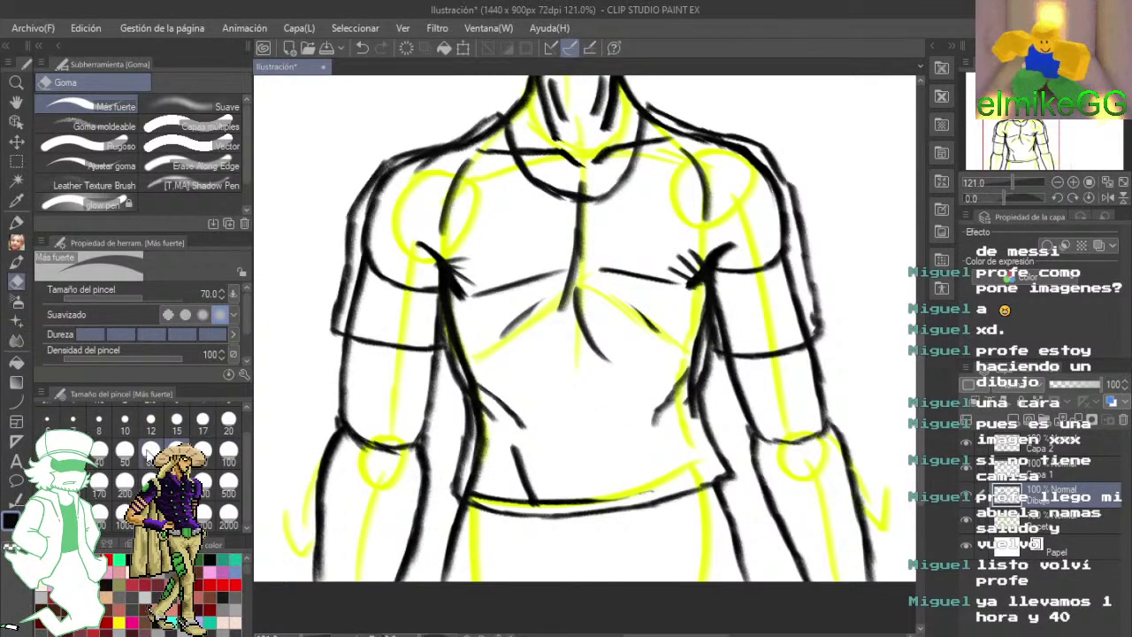
pyautogui.click(126, 452)
pyautogui.moveTo(541, 450)
pyautogui.mouseDown()
pyautogui.moveTo(524, 477)
pyautogui.moveTo(535, 485)
pyautogui.moveTo(527, 476)
pyautogui.moveTo(570, 498)
pyautogui.moveTo(651, 489)
pyautogui.moveTo(475, 484)
pyautogui.moveTo(490, 457)
pyautogui.moveTo(460, 279)
pyautogui.moveTo(451, 264)
pyautogui.moveTo(446, 297)
pyautogui.moveTo(428, 312)
pyautogui.moveTo(461, 334)
pyautogui.moveTo(416, 299)
pyautogui.moveTo(358, 313)
pyautogui.moveTo(371, 202)
pyautogui.moveTo(453, 238)
pyautogui.moveTo(429, 212)
pyautogui.moveTo(434, 142)
pyautogui.moveTo(482, 164)
pyautogui.moveTo(493, 137)
pyautogui.moveTo(517, 309)
pyautogui.moveTo(491, 351)
pyautogui.moveTo(449, 257)
pyautogui.moveTo(601, 321)
pyautogui.moveTo(557, 274)
pyautogui.moveTo(613, 269)
pyautogui.moveTo(540, 298)
pyautogui.moveTo(606, 263)
pyautogui.moveTo(581, 221)
pyautogui.moveTo(662, 302)
pyautogui.moveTo(609, 327)
pyautogui.moveTo(680, 289)
pyautogui.moveTo(725, 224)
pyautogui.moveTo(698, 322)
pyautogui.moveTo(721, 327)
pyautogui.moveTo(682, 382)
pyautogui.moveTo(681, 362)
pyautogui.moveTo(721, 316)
pyautogui.moveTo(740, 327)
pyautogui.moveTo(782, 308)
pyautogui.moveTo(788, 235)
pyautogui.moveTo(798, 280)
pyautogui.moveTo(737, 223)
pyautogui.moveTo(742, 161)
pyautogui.moveTo(742, 195)
pyautogui.moveTo(666, 121)
pyautogui.mouseUp()
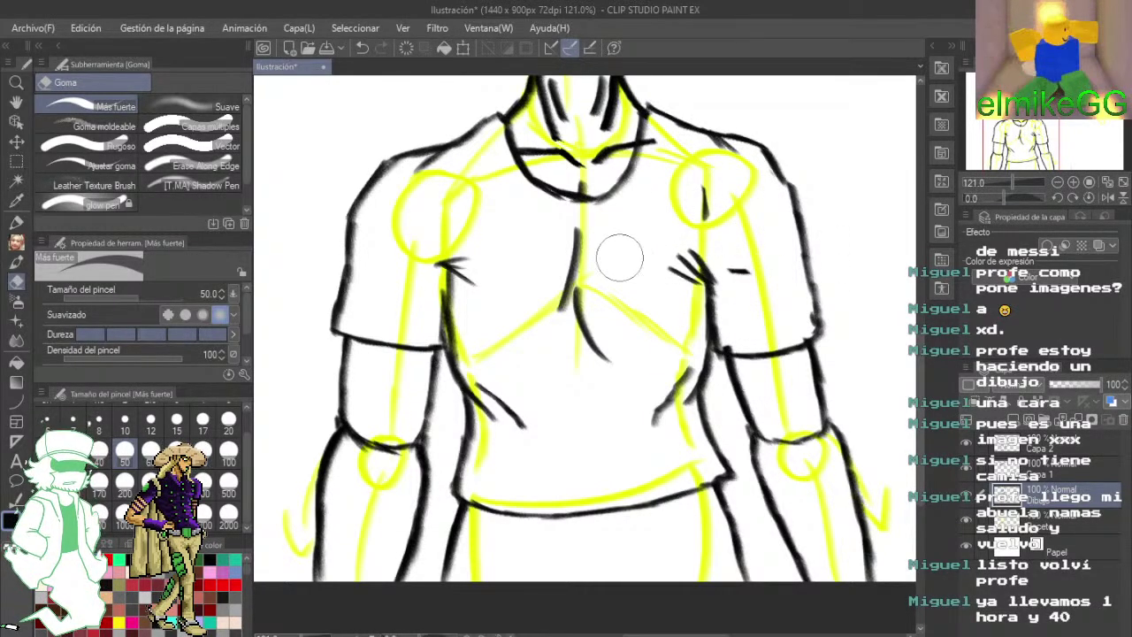
pyautogui.moveTo(613, 260); pyautogui.dragTo(632, 170)
pyautogui.moveTo(560, 304)
pyautogui.mouseDown()
pyautogui.moveTo(667, 336)
pyautogui.moveTo(681, 277)
pyautogui.moveTo(698, 276)
pyautogui.mouseUp()
# - Erase the waist fold on the character's right side on Capa 2 and redraw that side edge with the Wxzant ARTEMOOSE pencil
pyautogui.moveTo(541, 319); pyautogui.dragTo(509, 293)
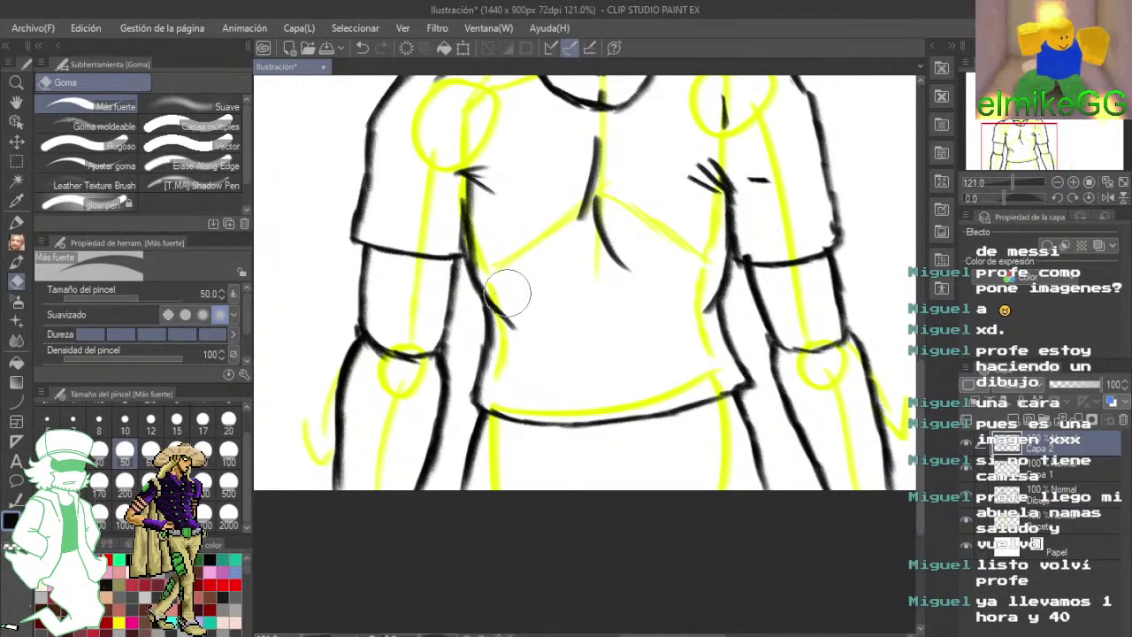
pyautogui.moveTo(547, 350); pyautogui.dragTo(552, 364)
pyautogui.scroll(2, 555, 349)
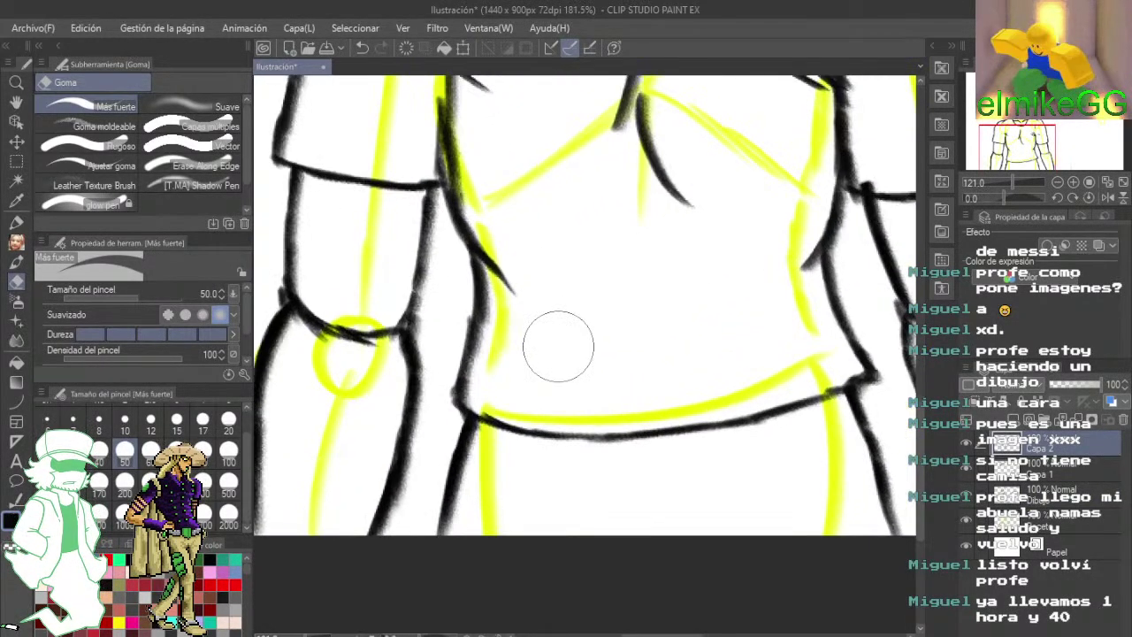
pyautogui.moveTo(524, 280)
pyautogui.mouseDown()
pyautogui.moveTo(483, 240)
pyautogui.moveTo(472, 192)
pyautogui.moveTo(469, 221)
pyautogui.mouseUp()
pyautogui.click(16, 241)
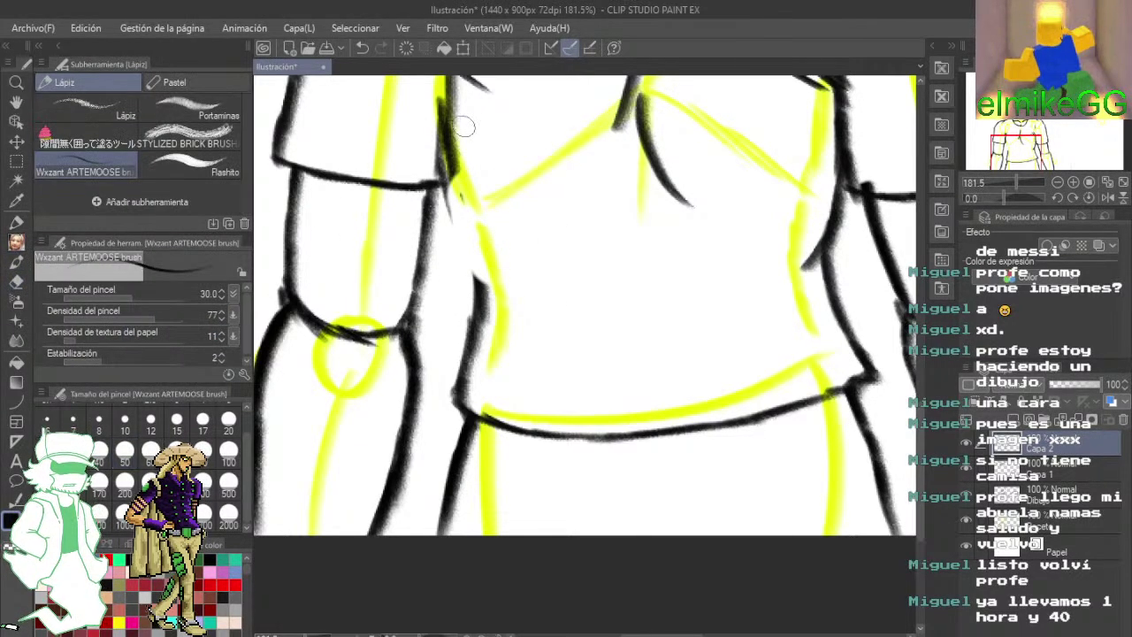
pyautogui.moveTo(463, 119)
pyautogui.mouseDown()
pyautogui.moveTo(455, 190)
pyautogui.moveTo(477, 269)
pyautogui.moveTo(473, 248)
pyautogui.moveTo(469, 352)
pyautogui.mouseUp()
pyautogui.moveTo(570, 337)
pyautogui.mouseDown()
pyautogui.moveTo(528, 363)
pyautogui.moveTo(418, 378)
pyautogui.mouseUp()
# - Erase the waist fold and stray lines between torso and sleeve on the character's left side, reducing the eraser size to 8
pyautogui.moveTo(727, 422)
pyautogui.mouseDown()
pyautogui.moveTo(673, 284)
pyautogui.moveTo(679, 301)
pyautogui.moveTo(690, 136)
pyautogui.moveTo(676, 255)
pyautogui.moveTo(673, 236)
pyautogui.moveTo(685, 341)
pyautogui.mouseUp()
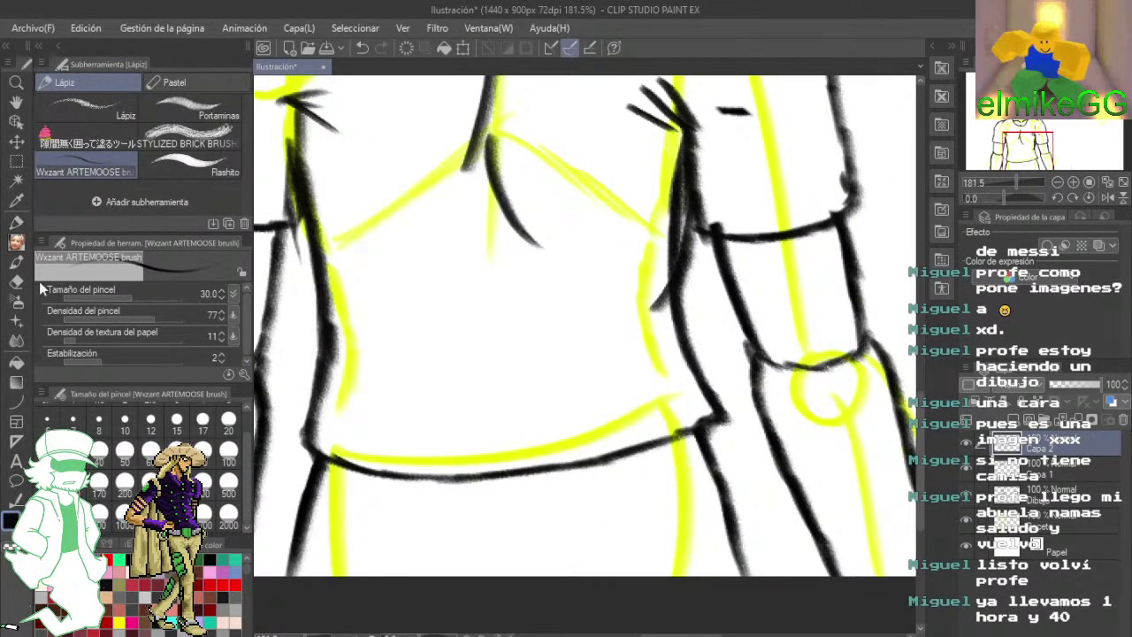
pyautogui.press('e')
pyautogui.moveTo(538, 245)
pyautogui.mouseDown()
pyautogui.moveTo(637, 319)
pyautogui.moveTo(646, 289)
pyautogui.mouseUp()
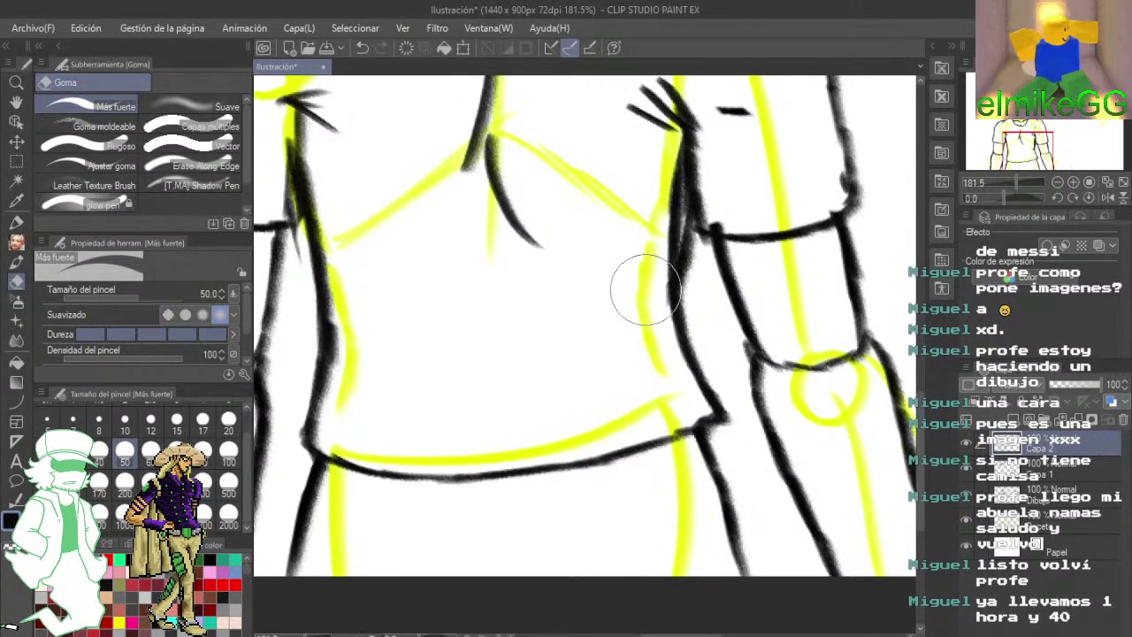
pyautogui.click(203, 422)
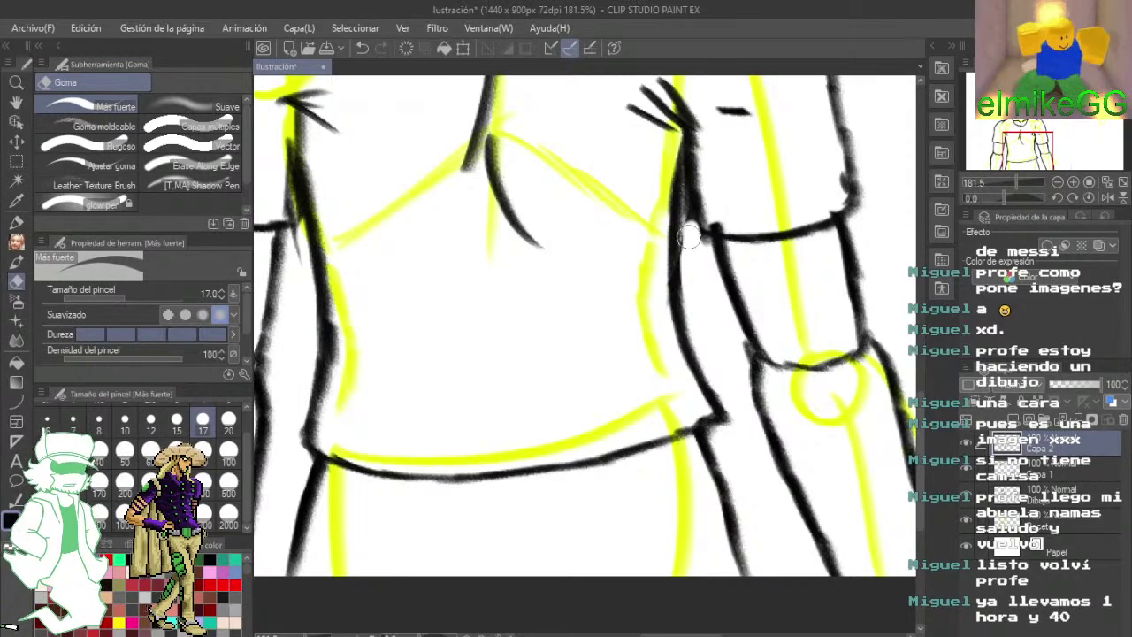
pyautogui.click(104, 429)
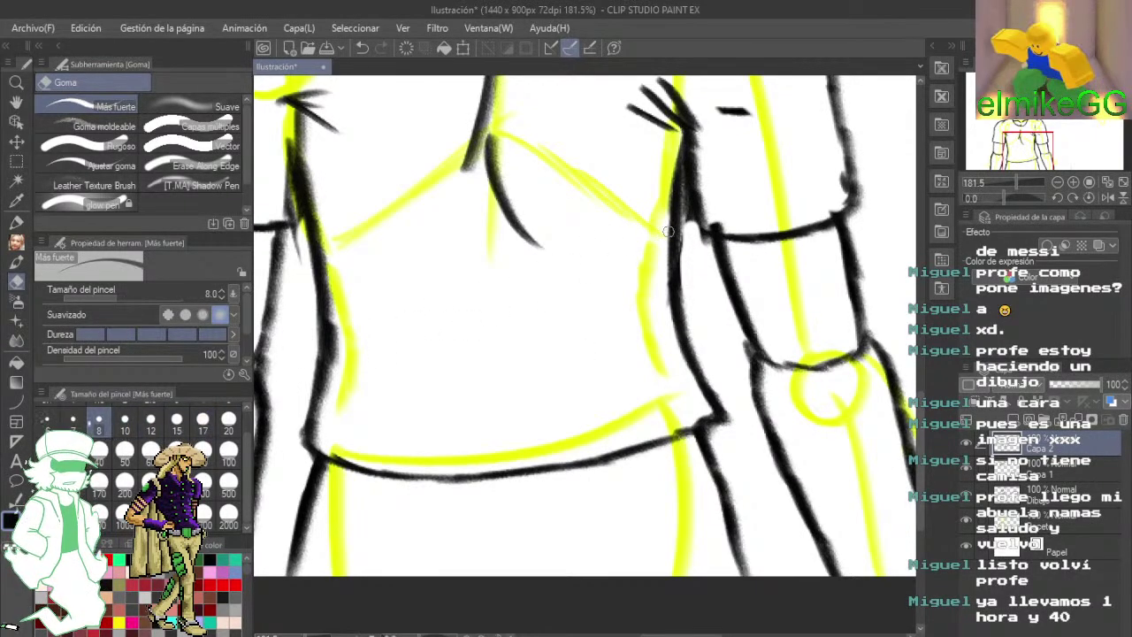
pyautogui.moveTo(697, 219); pyautogui.dragTo(670, 287)
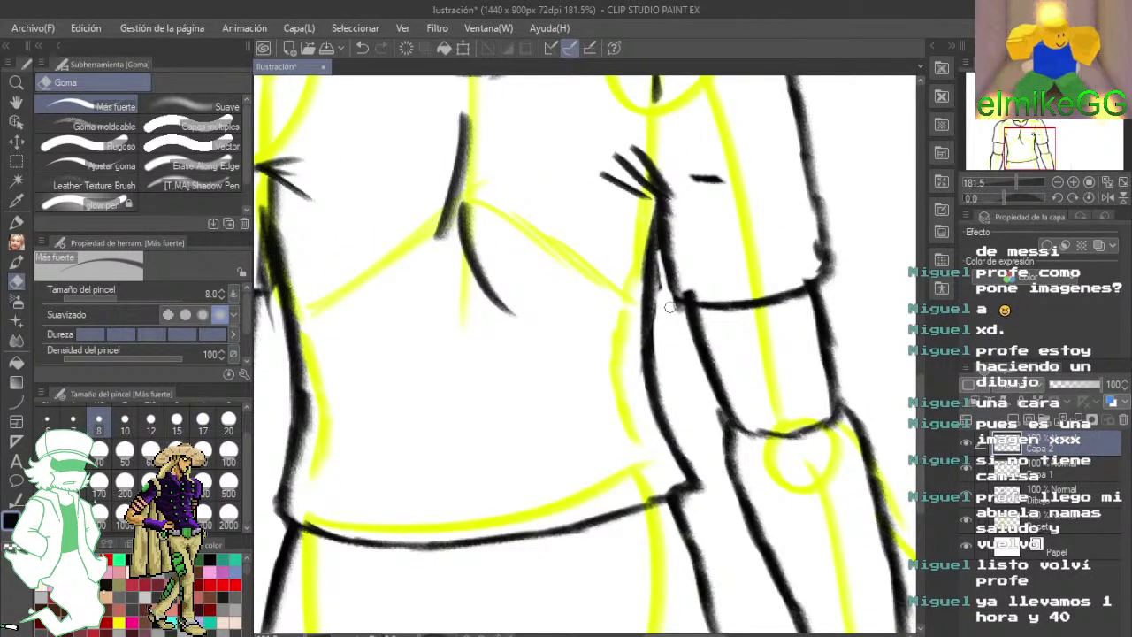
# - Erase the stray line beneath the shirt's shoulder seam on the character's right side on Capa 2
pyautogui.moveTo(558, 131)
pyautogui.mouseDown()
pyautogui.moveTo(662, 288)
pyautogui.moveTo(672, 351)
pyautogui.moveTo(699, 384)
pyautogui.mouseUp()
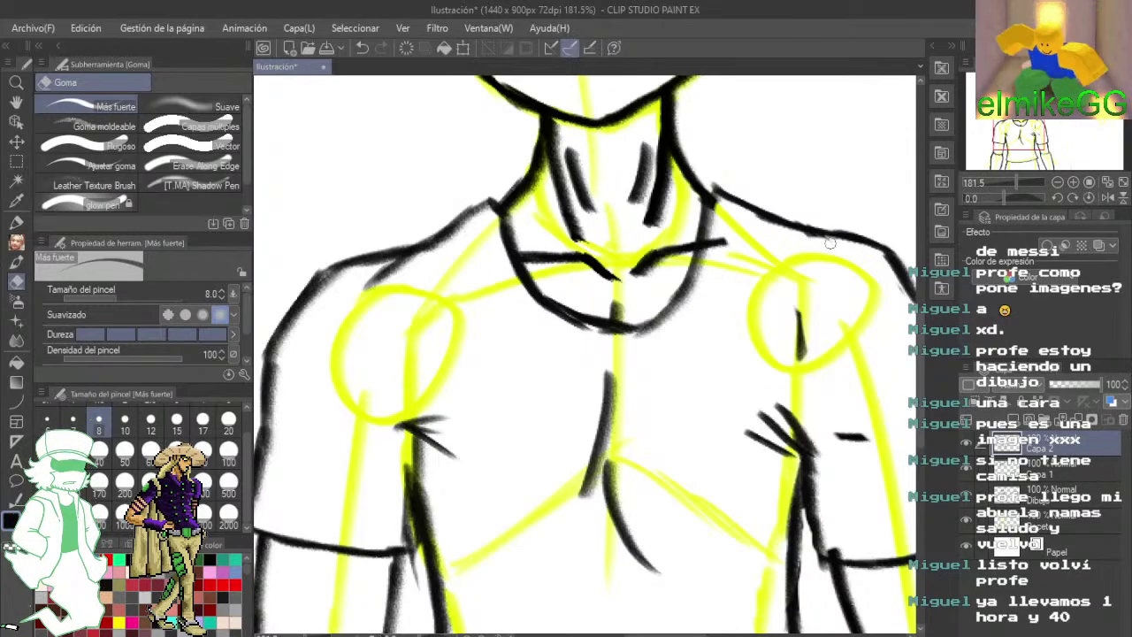
pyautogui.moveTo(752, 266); pyautogui.dragTo(875, 274)
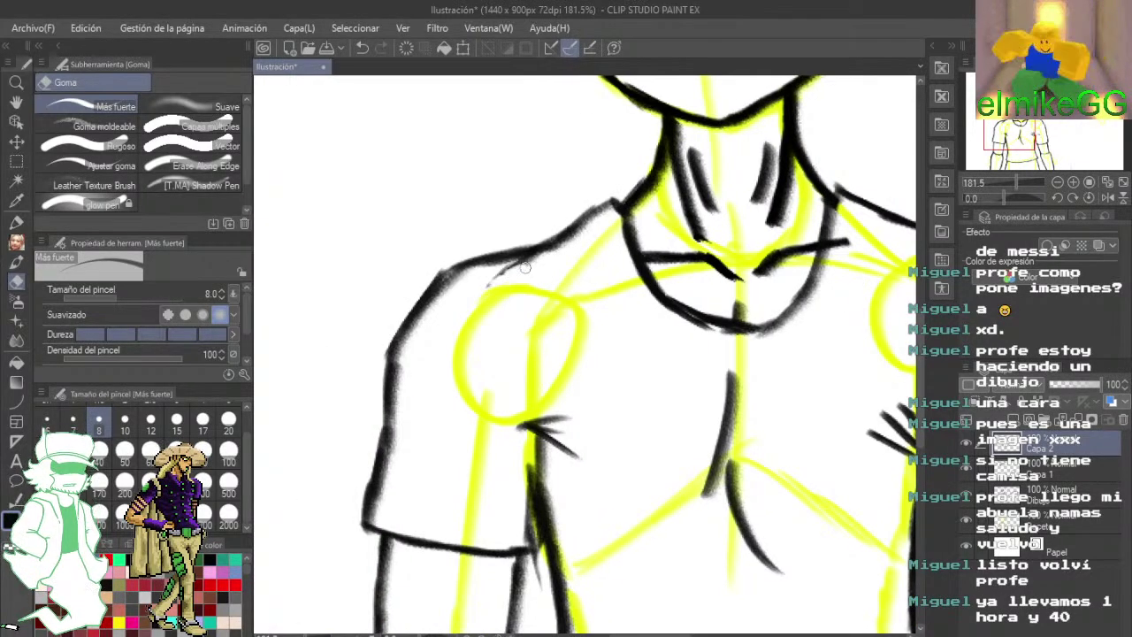
pyautogui.moveTo(707, 434); pyautogui.dragTo(609, 346)
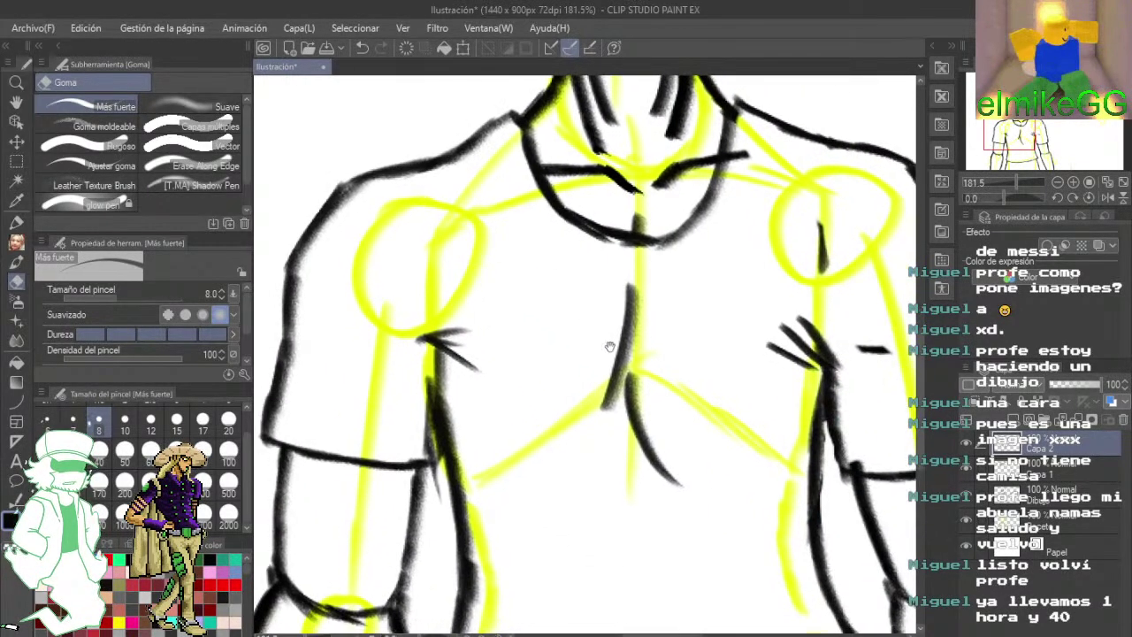
# - Erase the leftover body lines inside the character's left shoulder and sleeve on the Dibujo layer
pyautogui.moveTo(814, 260); pyautogui.dragTo(677, 212)
pyautogui.click(1020, 471)
pyautogui.click(1047, 498)
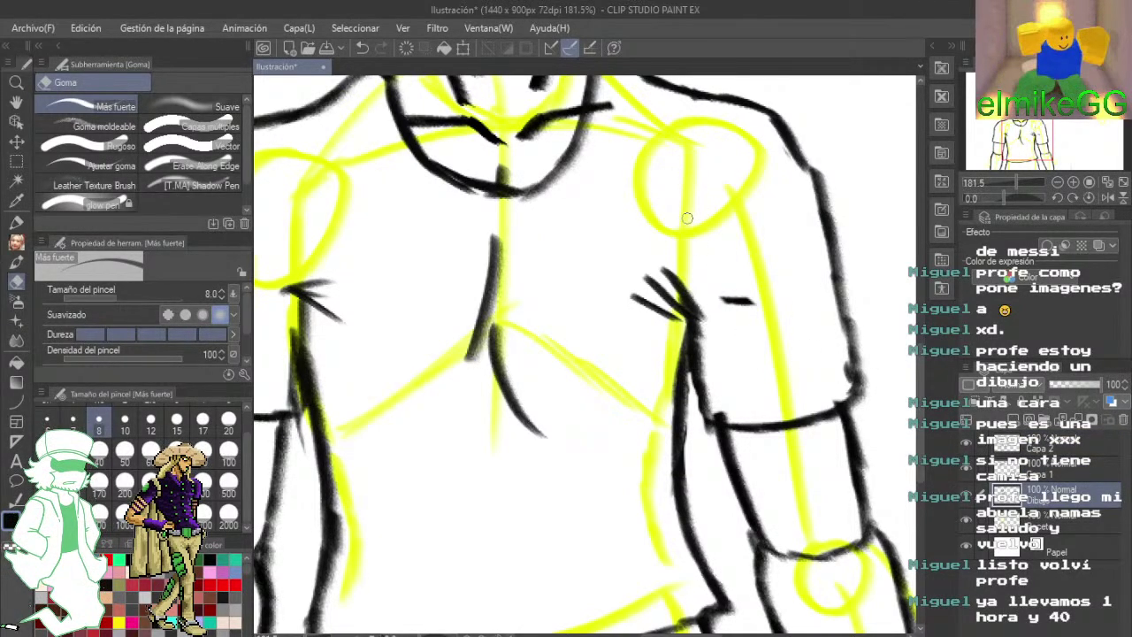
pyautogui.scroll(-2, 686, 218)
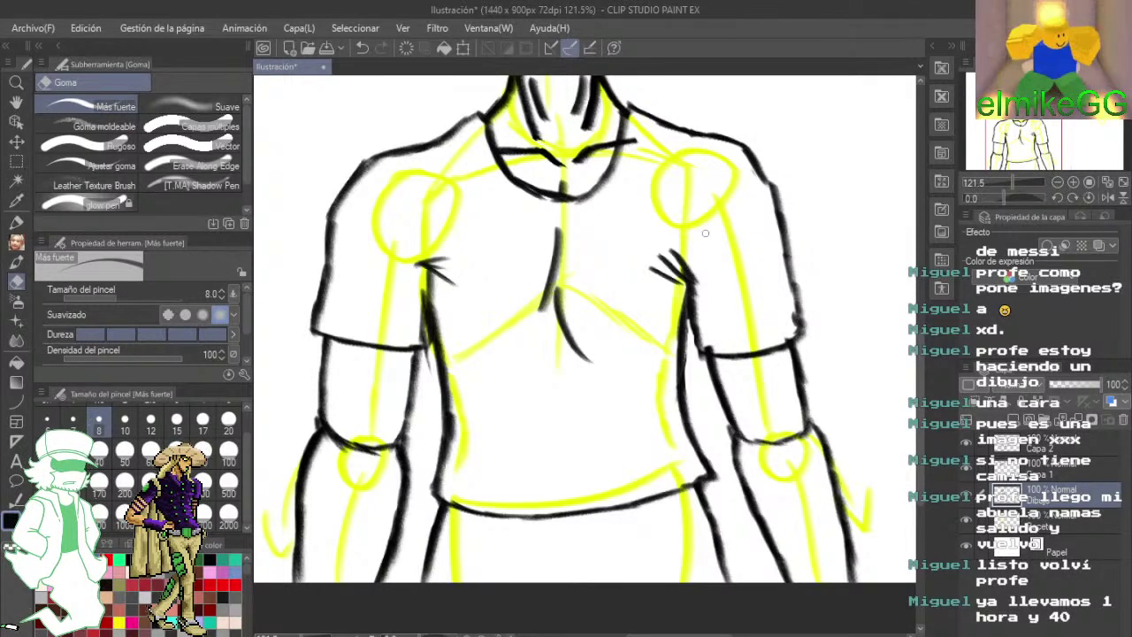
# - Draw the crotch lines and short folds of the trousers just below the shirt hem with the Wxzant ARTEMOOSE pencil
pyautogui.scroll(-3, 706, 225)
pyautogui.moveTo(710, 217); pyautogui.dragTo(694, 300)
pyautogui.scroll(3, 599, 450)
pyautogui.moveTo(599, 450); pyautogui.dragTo(584, 262)
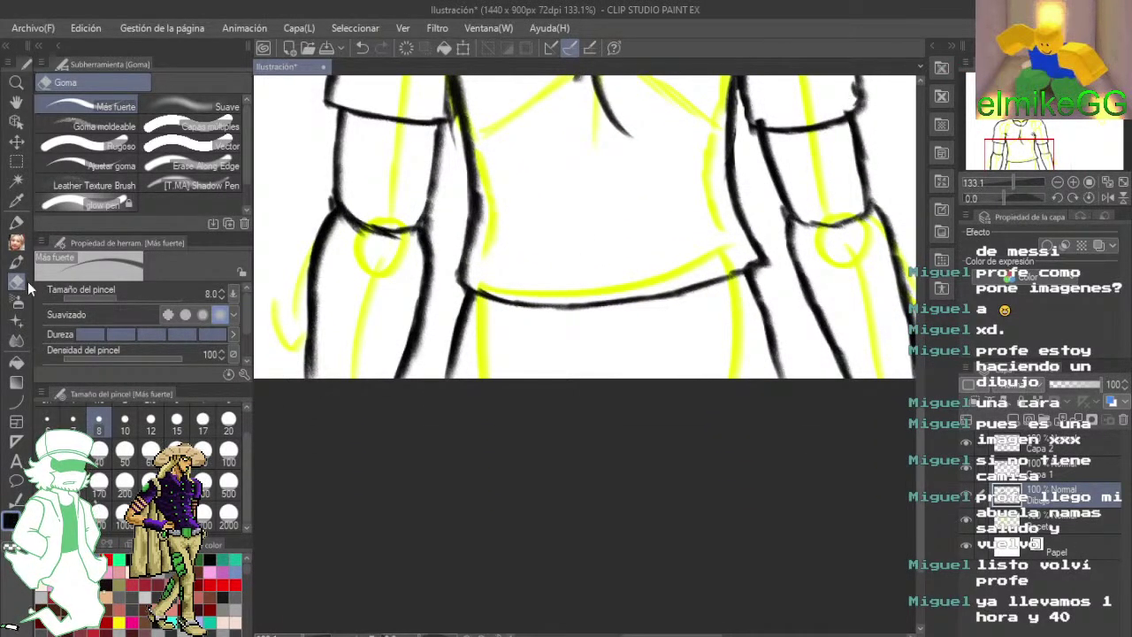
pyautogui.click(18, 243)
pyautogui.moveTo(611, 303); pyautogui.dragTo(614, 375)
pyautogui.moveTo(465, 337); pyautogui.dragTo(501, 294)
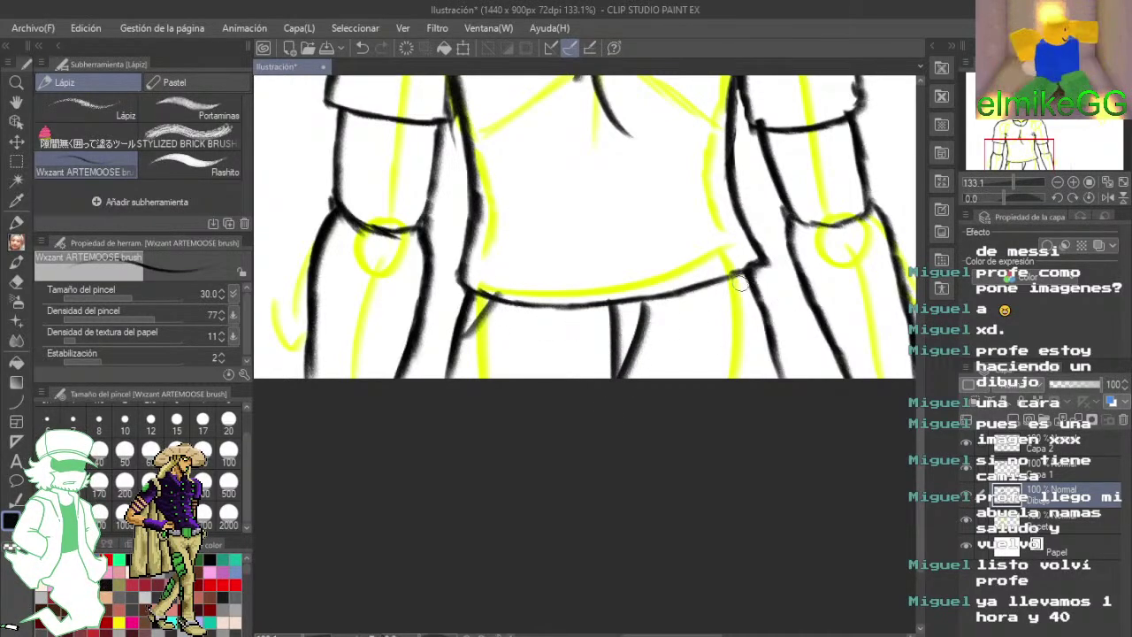
# - Erase the curved elbow line on the character's right arm and pencil a small elbow crease in its place
pyautogui.moveTo(679, 159); pyautogui.dragTo(777, 324)
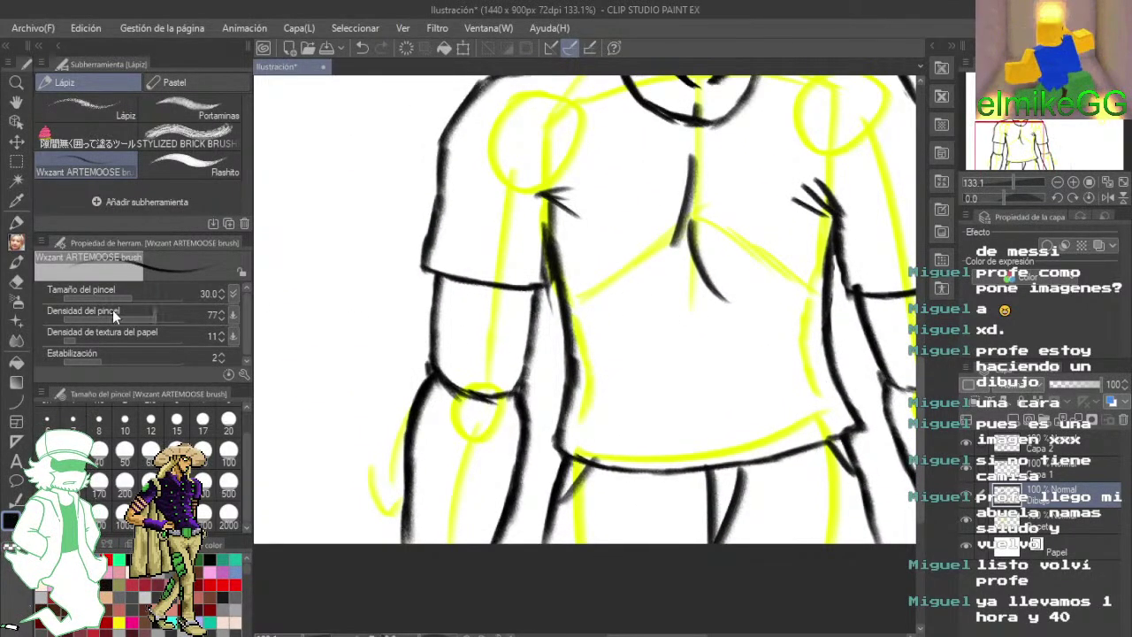
pyautogui.click(16, 283)
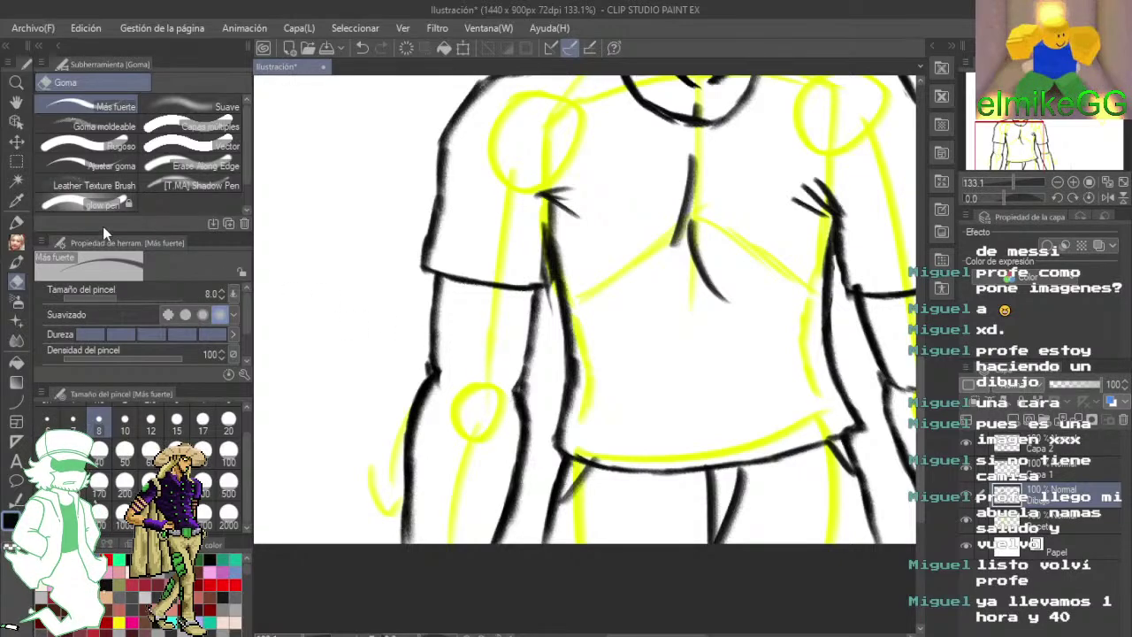
pyautogui.click(17, 262)
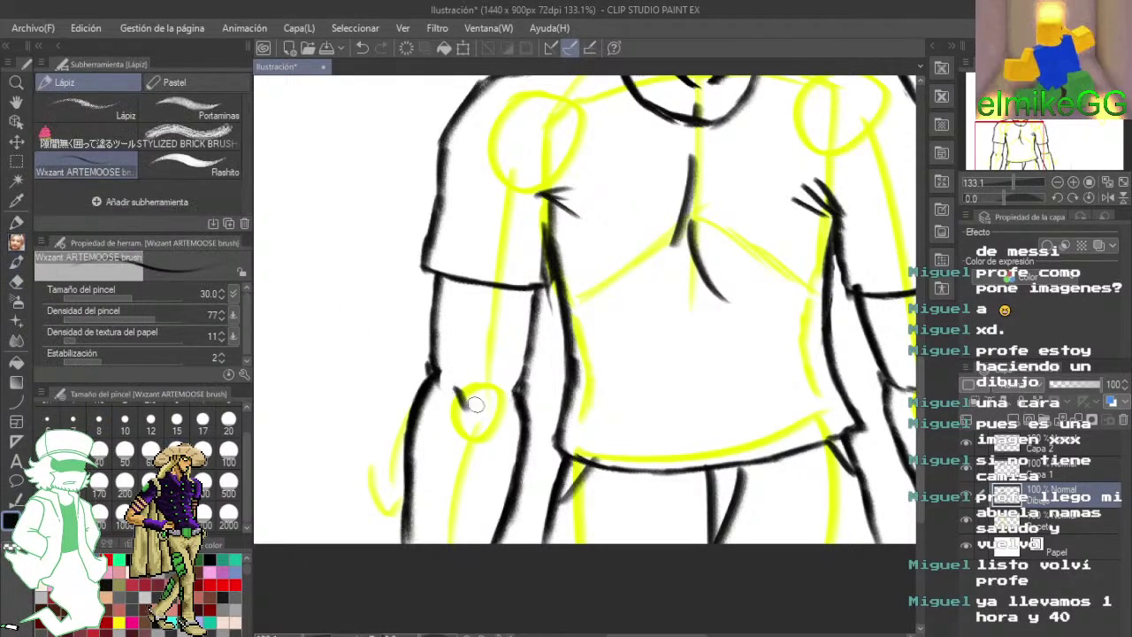
# - Erase the curved elbow line on the character's left arm and pencil a small V-shaped crease there
pyautogui.moveTo(662, 409); pyautogui.dragTo(435, 406)
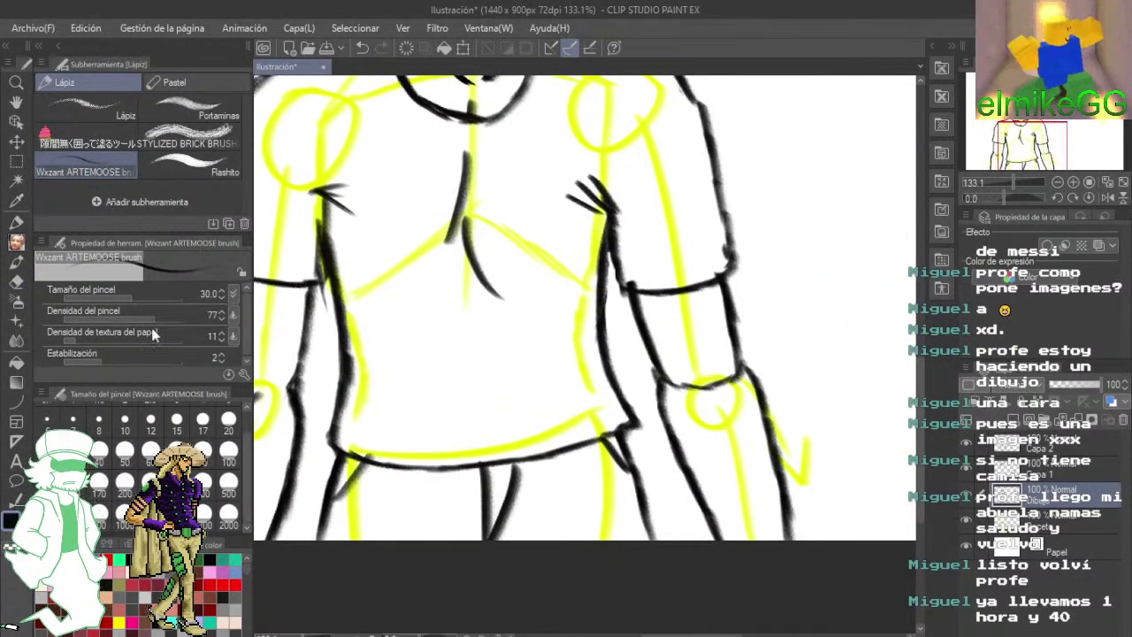
pyautogui.click(18, 283)
pyautogui.moveTo(599, 387); pyautogui.dragTo(485, 366)
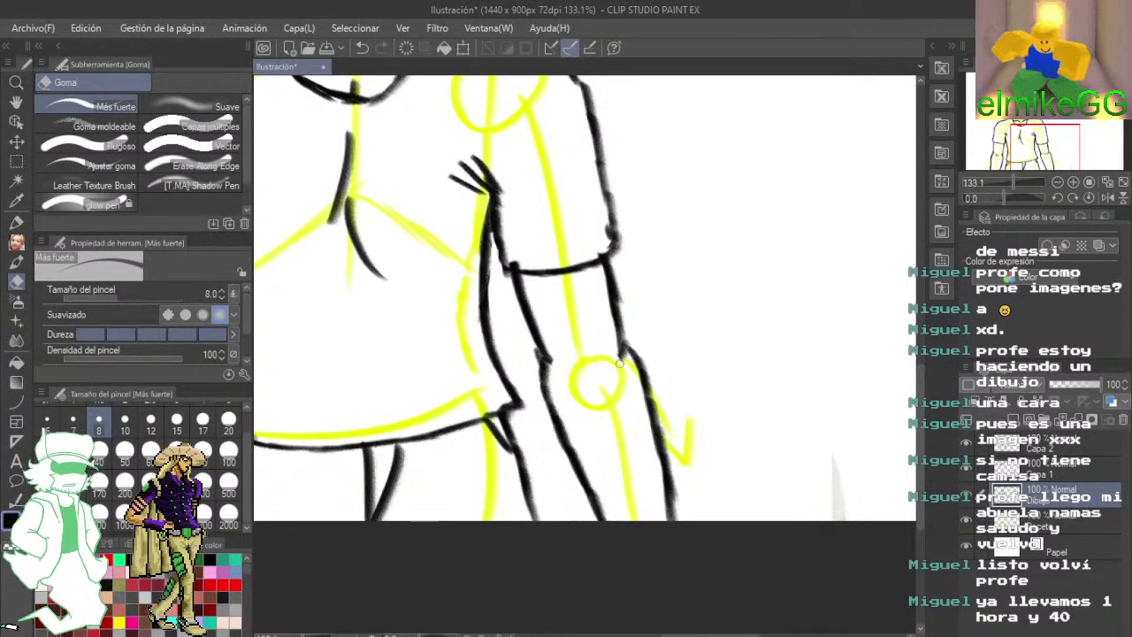
pyautogui.press('b')
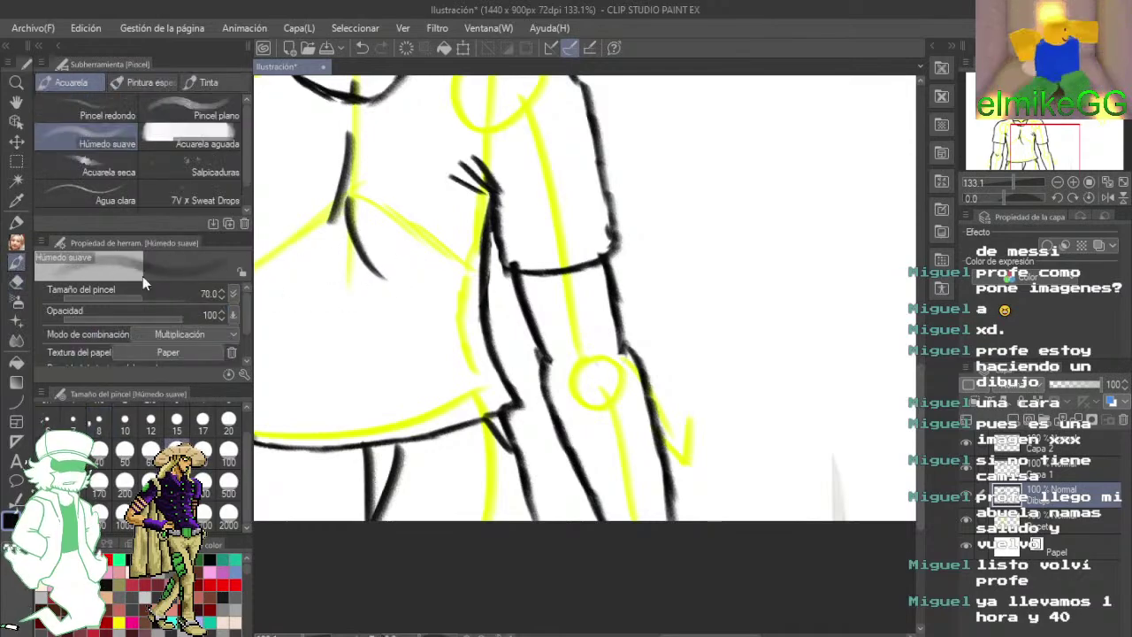
pyautogui.click(18, 243)
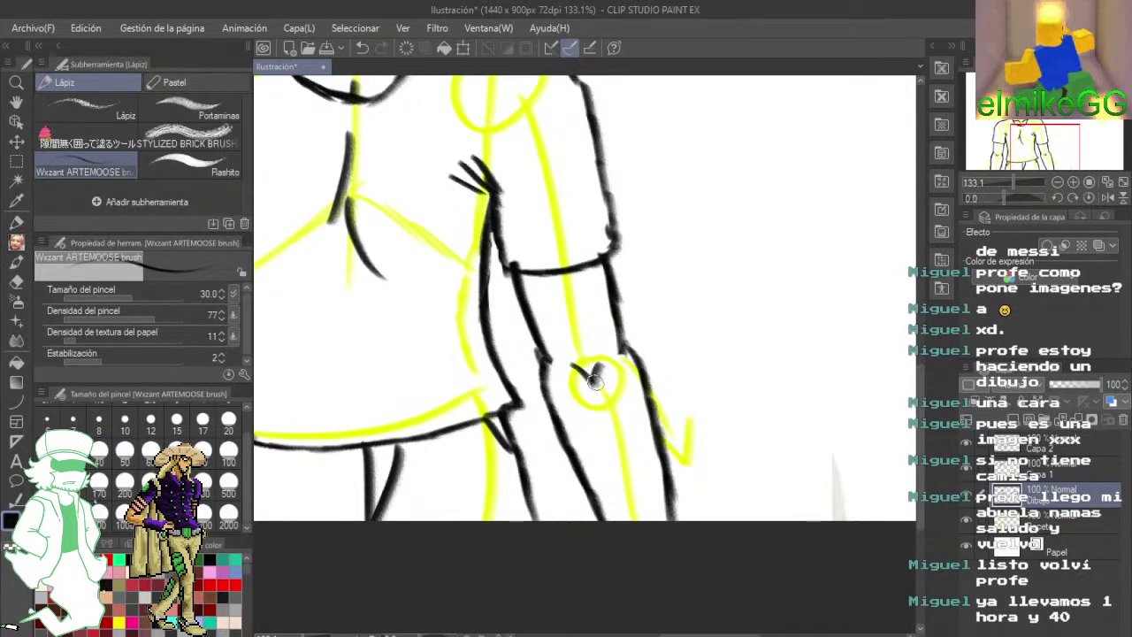
# - Draw the inner fold lines inside the character's left ear, undoing the first version and redrawing it as simpler curves
pyautogui.scroll(-5, 600, 389)
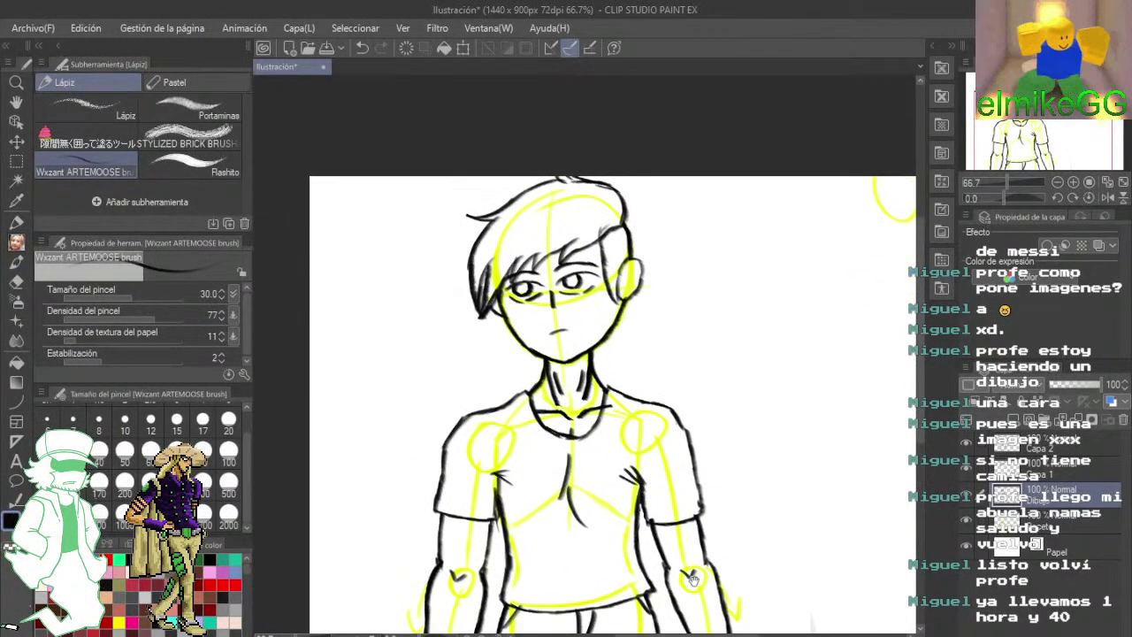
pyautogui.moveTo(668, 513); pyautogui.dragTo(648, 461)
pyautogui.scroll(3, 648, 314)
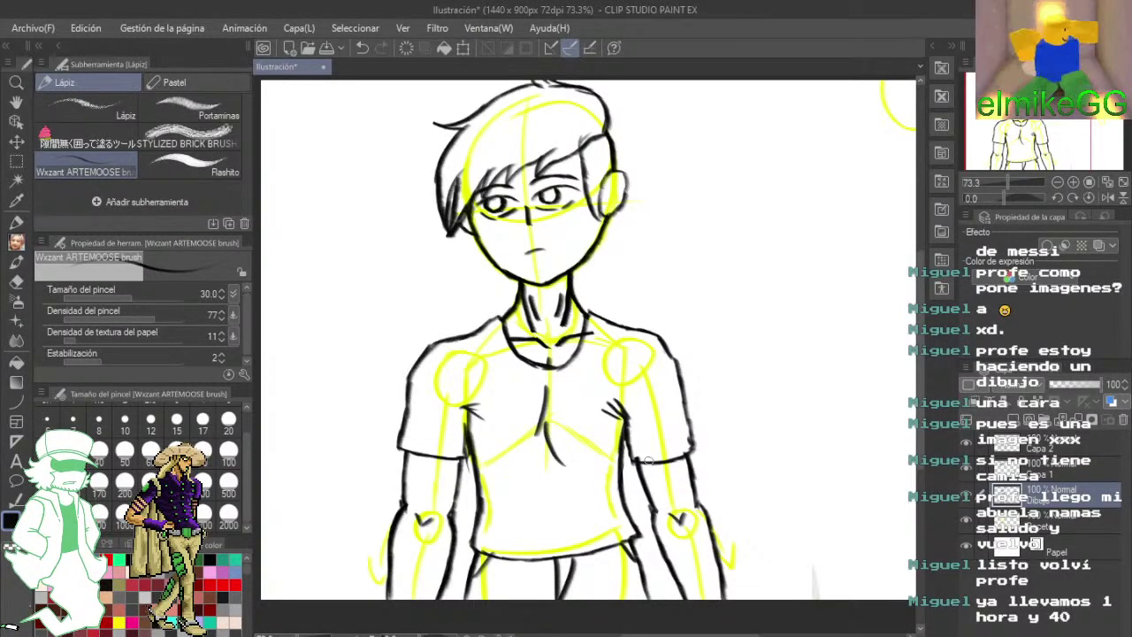
pyautogui.scroll(6, 667, 185)
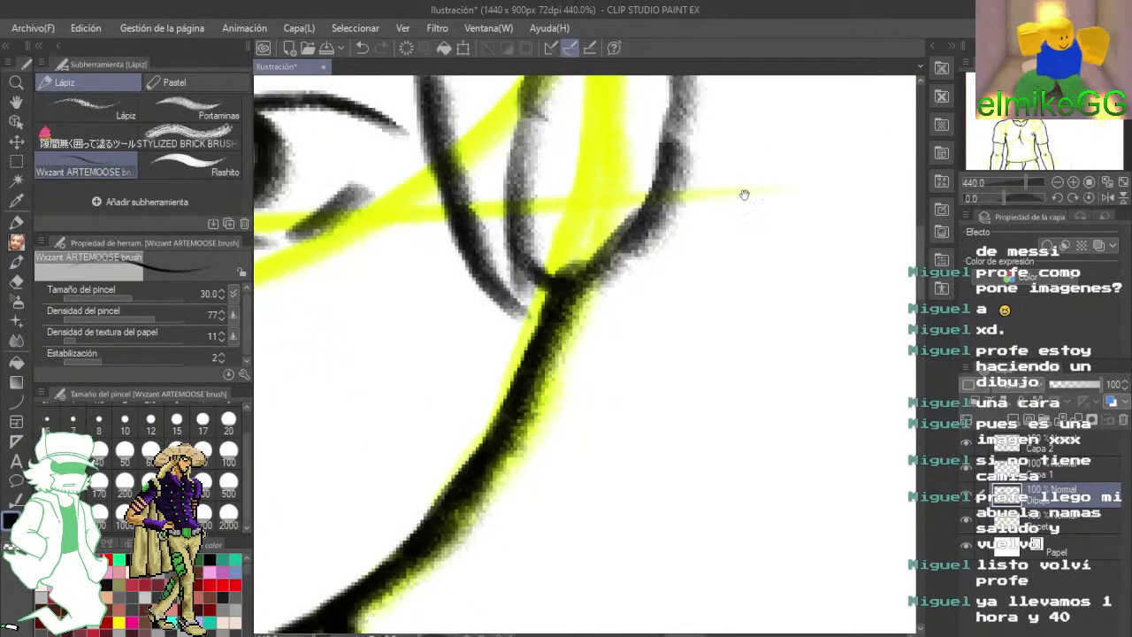
pyautogui.moveTo(743, 192); pyautogui.dragTo(729, 407)
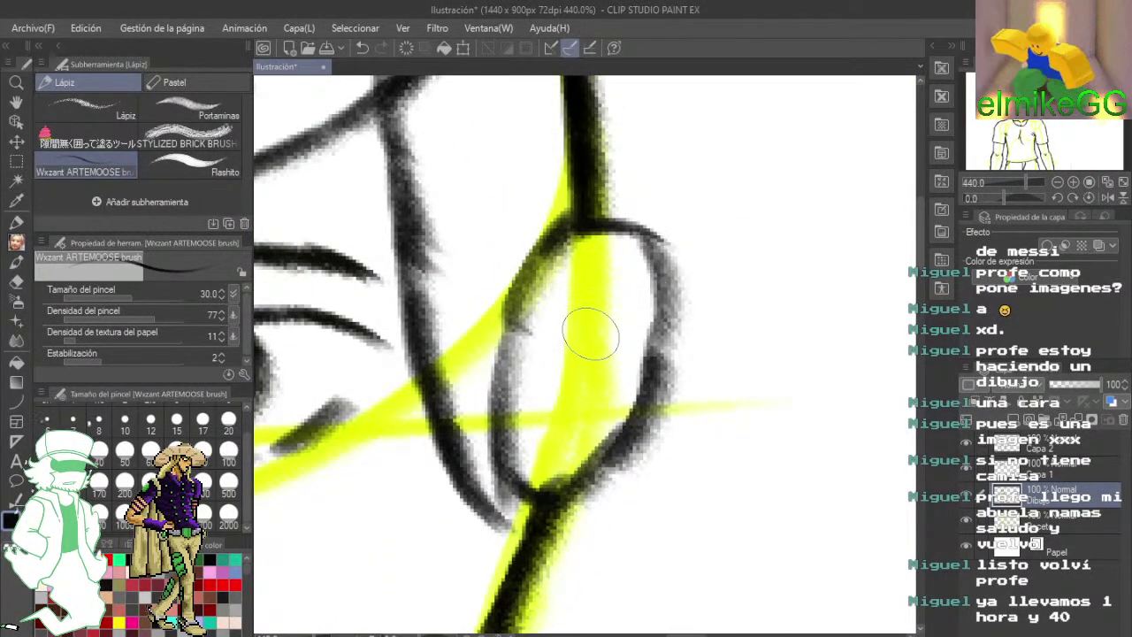
pyautogui.moveTo(588, 332)
pyautogui.mouseDown()
pyautogui.moveTo(597, 266)
pyautogui.moveTo(543, 329)
pyautogui.moveTo(576, 366)
pyautogui.moveTo(547, 413)
pyautogui.moveTo(605, 403)
pyautogui.mouseUp()
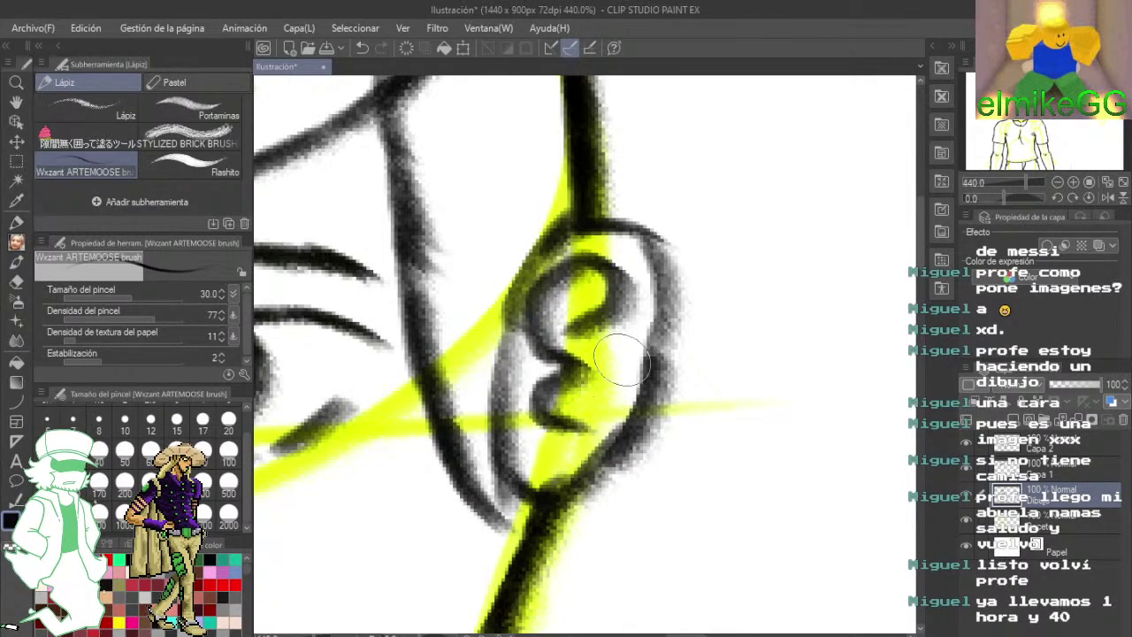
pyautogui.click(363, 49)
pyautogui.moveTo(610, 274)
pyautogui.mouseDown()
pyautogui.moveTo(548, 322)
pyautogui.moveTo(553, 373)
pyautogui.moveTo(572, 381)
pyautogui.moveTo(575, 459)
pyautogui.mouseUp()
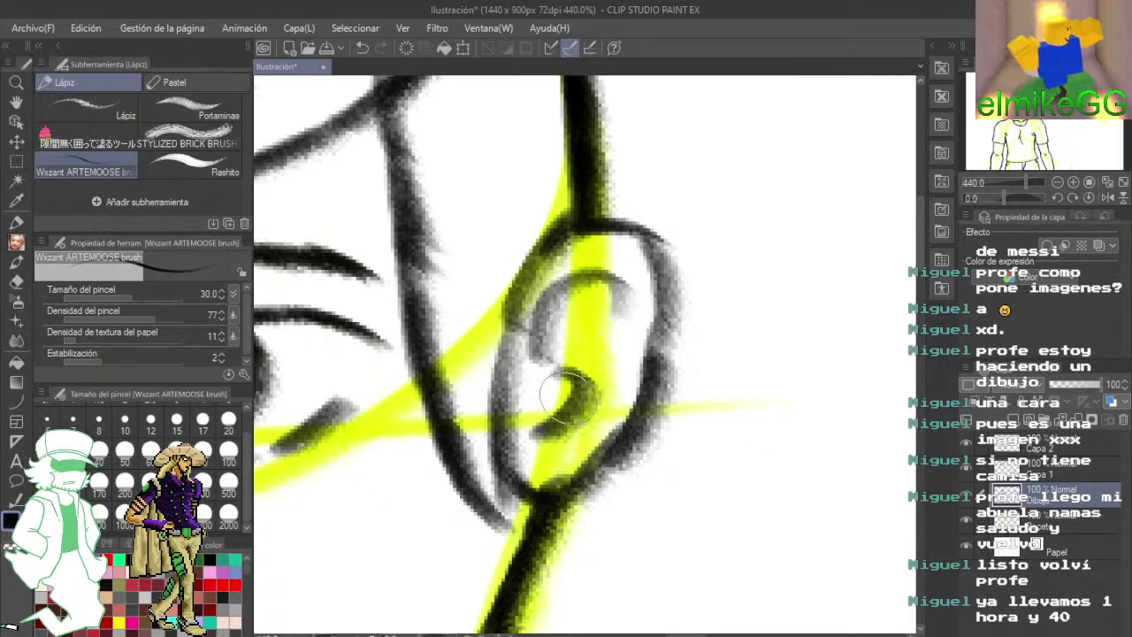
# - Add a short inner line to the character's partly hidden right ear beside the hair
pyautogui.moveTo(292, 472)
pyautogui.mouseDown()
pyautogui.moveTo(471, 404)
pyautogui.moveTo(761, 376)
pyautogui.mouseUp()
pyautogui.moveTo(357, 438); pyautogui.dragTo(761, 383)
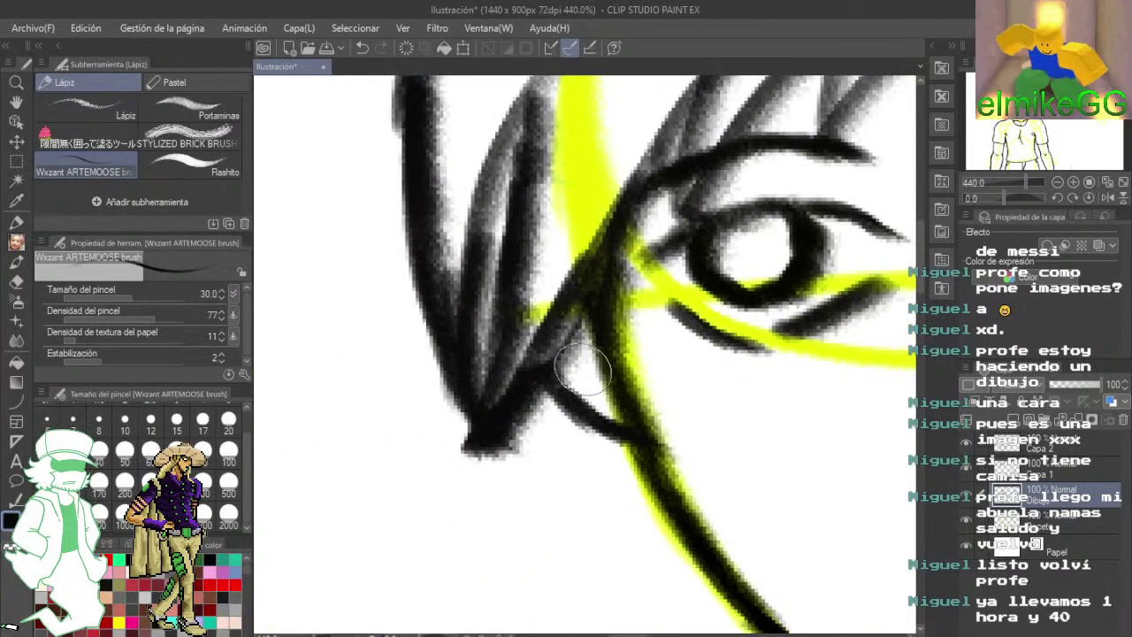
pyautogui.moveTo(603, 380); pyautogui.dragTo(574, 354)
pyautogui.scroll(-8, 594, 356)
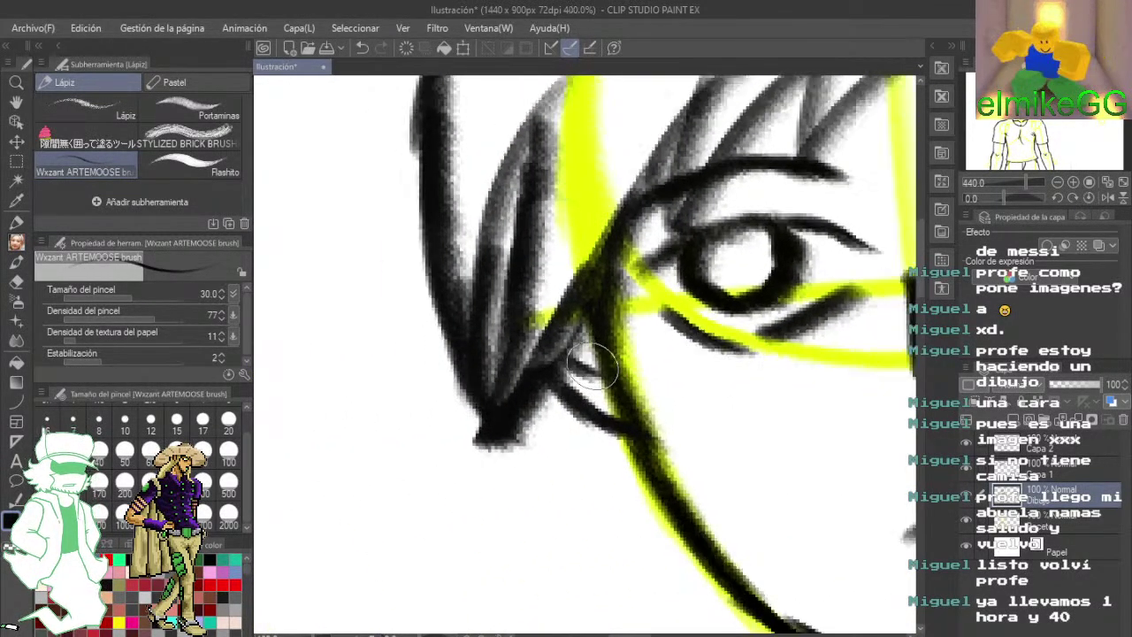
pyautogui.moveTo(665, 404)
pyautogui.mouseDown()
pyautogui.moveTo(522, 309)
pyautogui.moveTo(626, 282)
pyautogui.mouseUp()
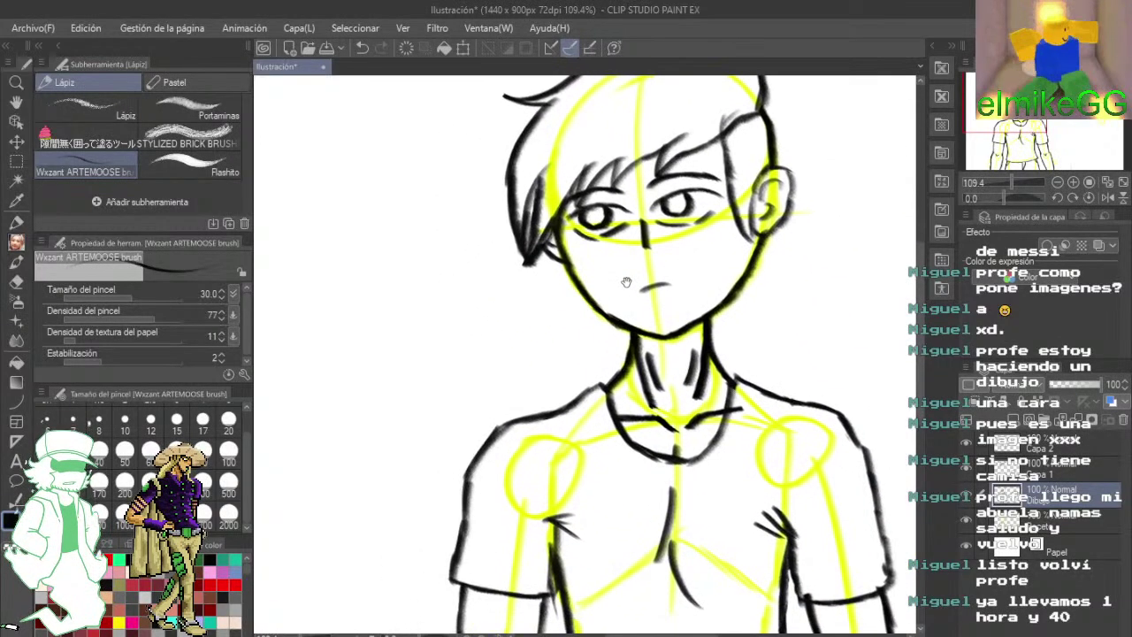
pyautogui.scroll(7, 677, 210)
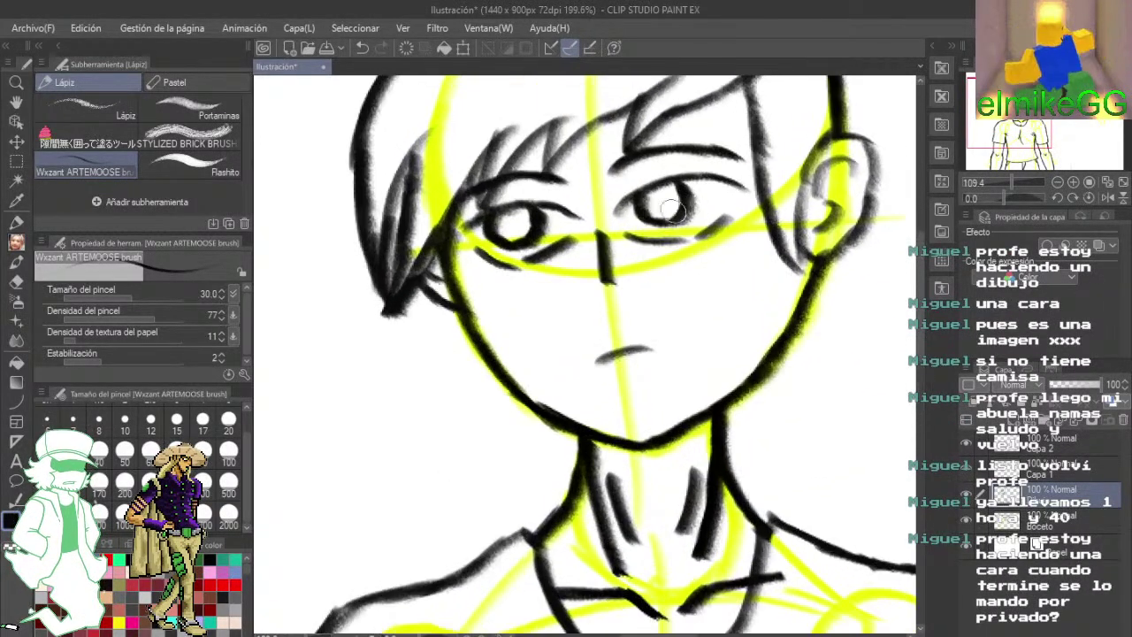
pyautogui.moveTo(557, 265)
pyautogui.mouseDown()
pyautogui.moveTo(547, 330)
pyautogui.moveTo(553, 341)
pyautogui.moveTo(558, 287)
pyautogui.moveTo(573, 394)
pyautogui.mouseUp()
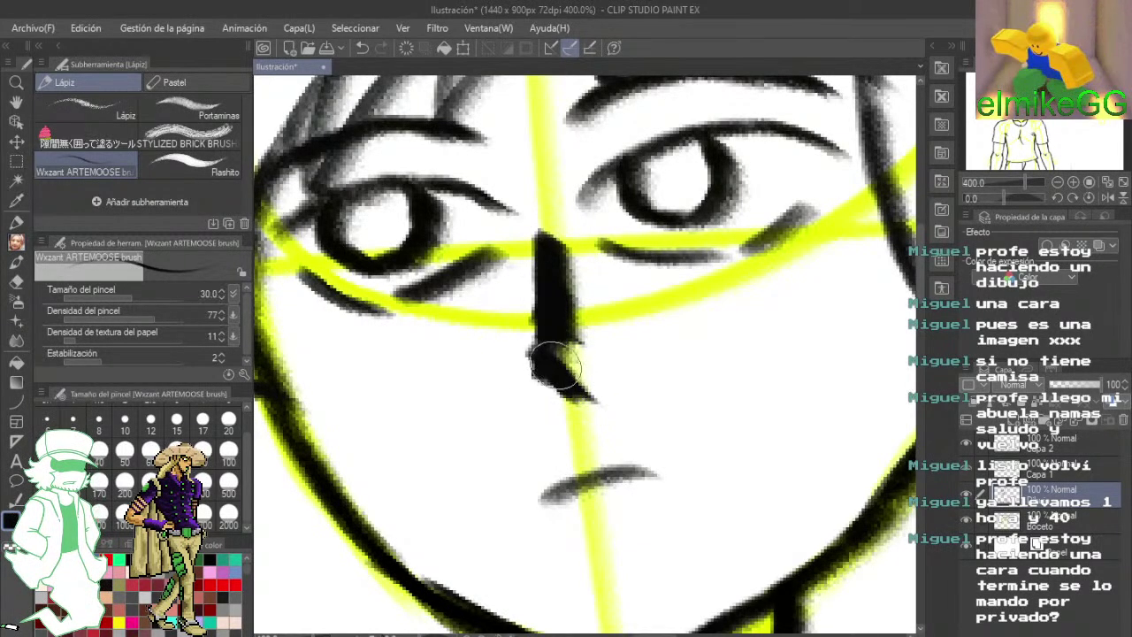
pyautogui.click(361, 48)
pyautogui.click(361, 52)
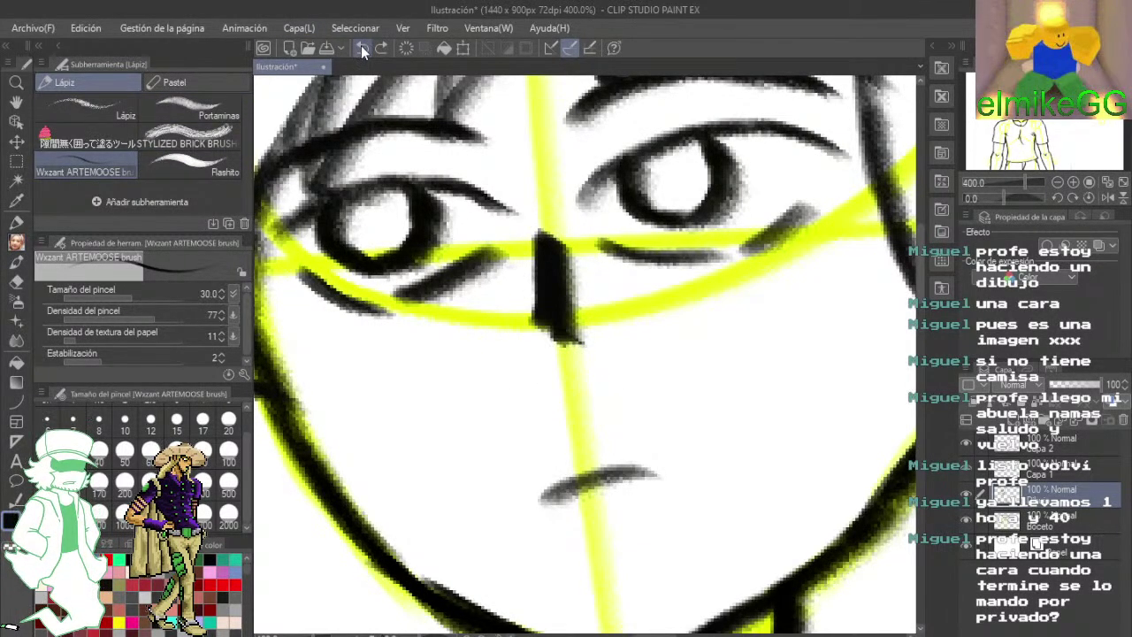
pyautogui.click(360, 51)
# - Erase the thick nose line and redraw the nose as a slanted stroke with a small hook at its base
pyautogui.click(16, 282)
pyautogui.moveTo(549, 270)
pyautogui.mouseDown()
pyautogui.moveTo(542, 301)
pyautogui.moveTo(556, 273)
pyautogui.moveTo(580, 316)
pyautogui.mouseUp()
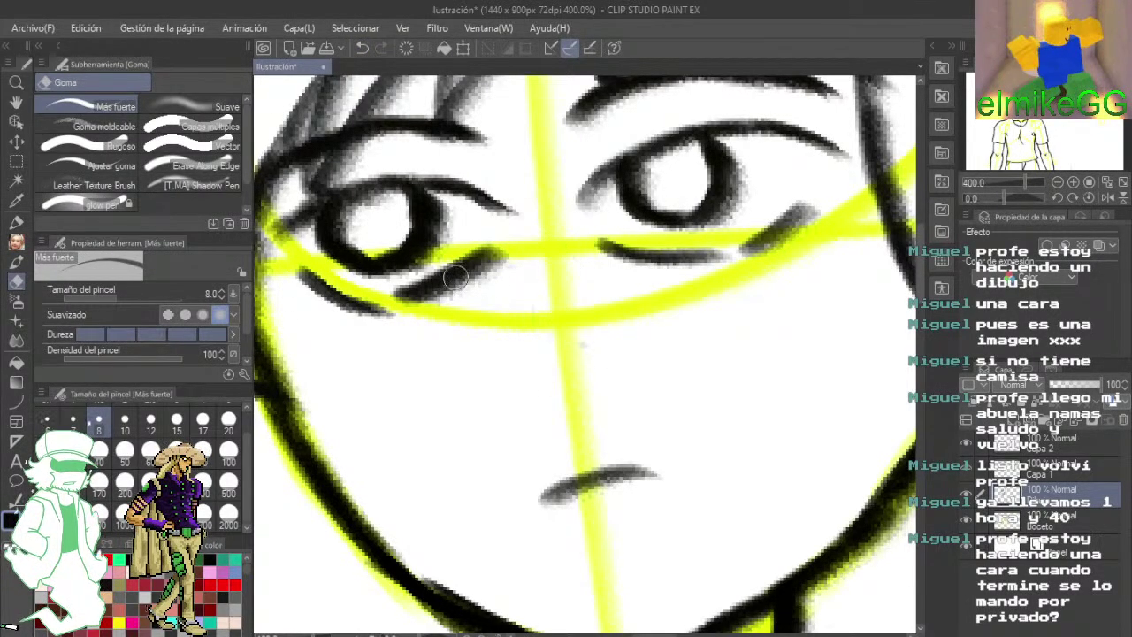
pyautogui.click(21, 244)
pyautogui.moveTo(542, 249); pyautogui.dragTo(531, 325)
pyautogui.moveTo(542, 226)
pyautogui.mouseDown()
pyautogui.moveTo(529, 332)
pyautogui.moveTo(526, 309)
pyautogui.moveTo(533, 362)
pyautogui.moveTo(555, 398)
pyautogui.moveTo(526, 347)
pyautogui.mouseUp()
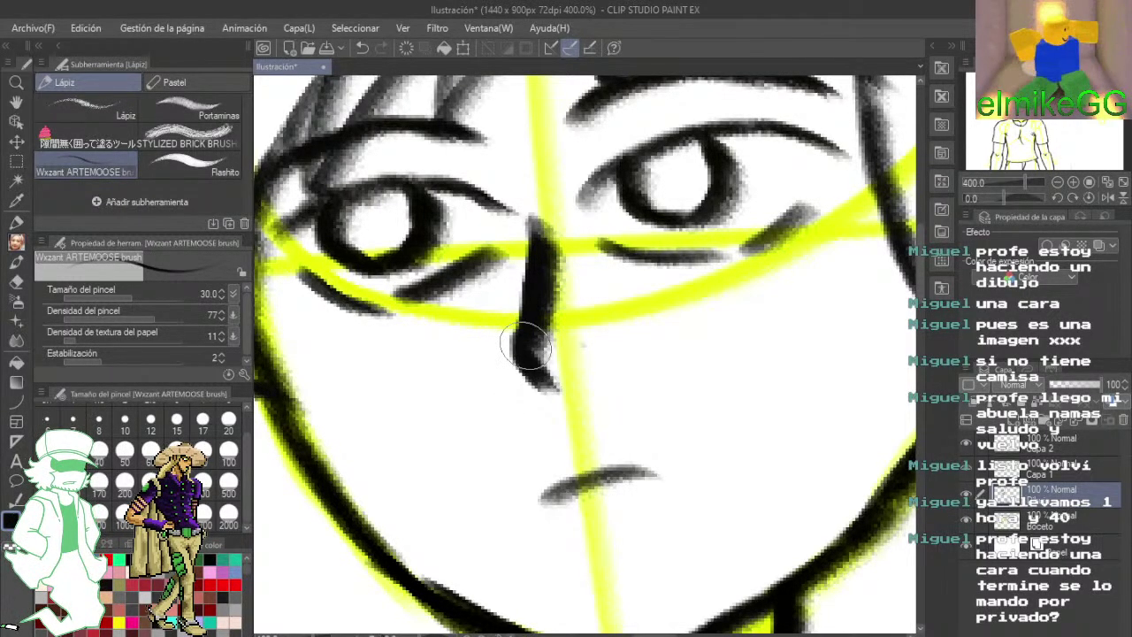
# - Hide the yellow construction sketch on the Boceto layer so that only the line art shows
pyautogui.scroll(-6, 526, 347)
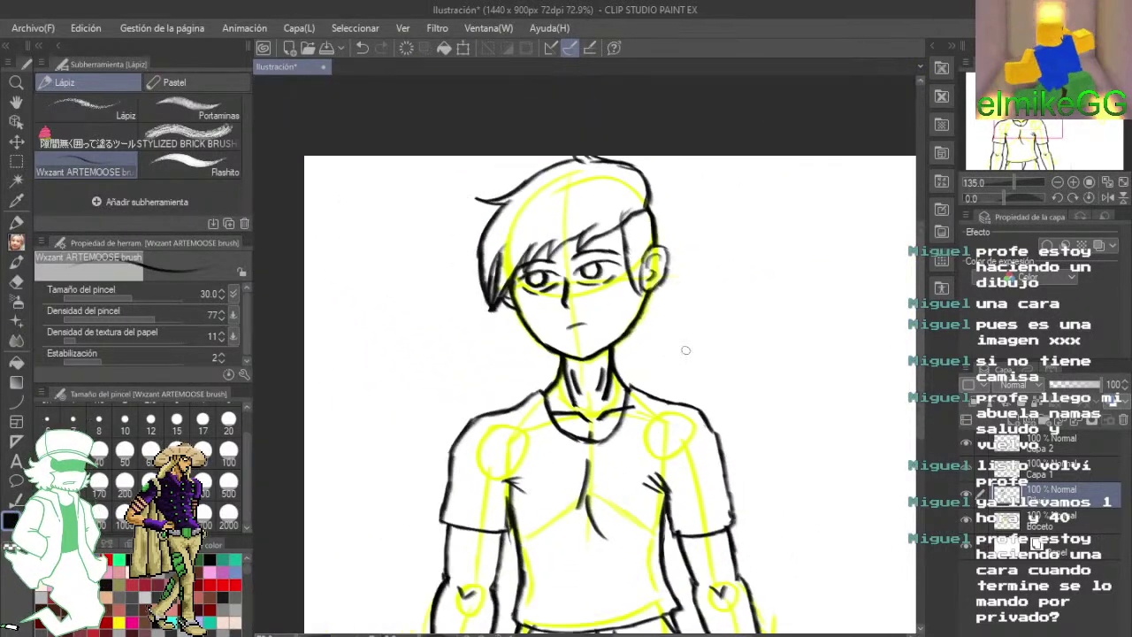
pyautogui.moveTo(685, 350); pyautogui.dragTo(706, 288)
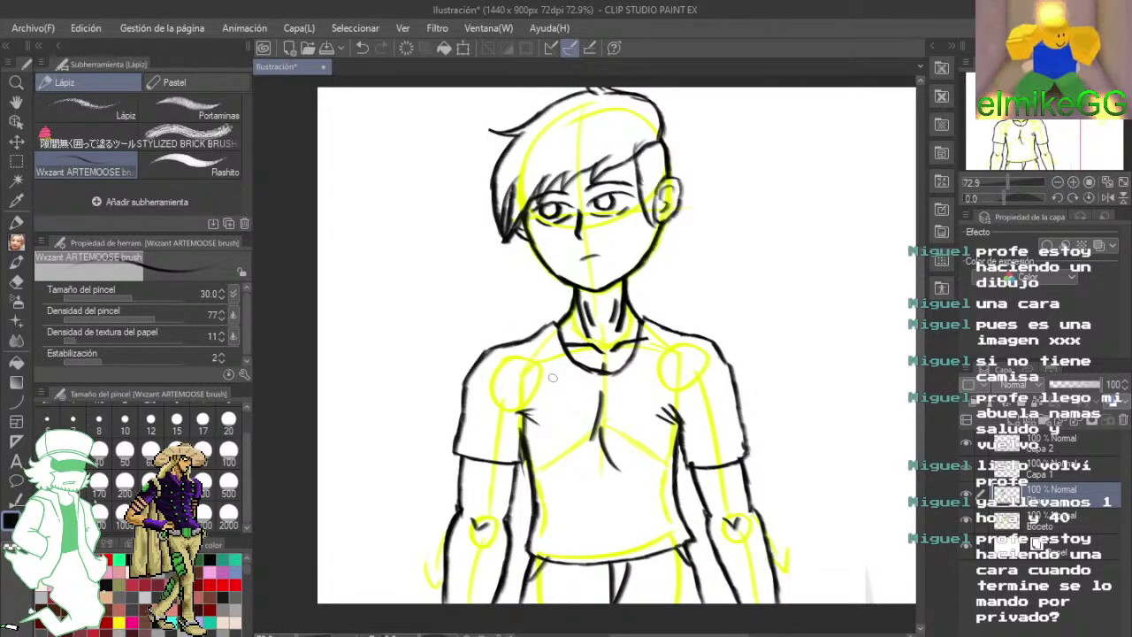
pyautogui.moveTo(668, 326); pyautogui.dragTo(586, 314)
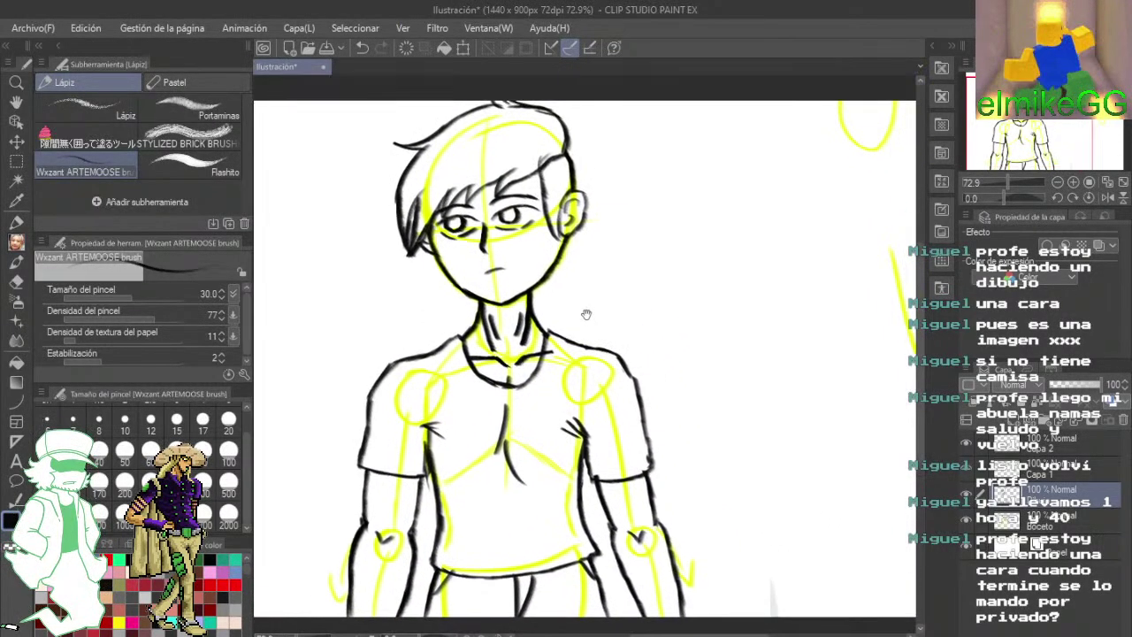
pyautogui.scroll(-2, 590, 310)
pyautogui.scroll(3, 590, 310)
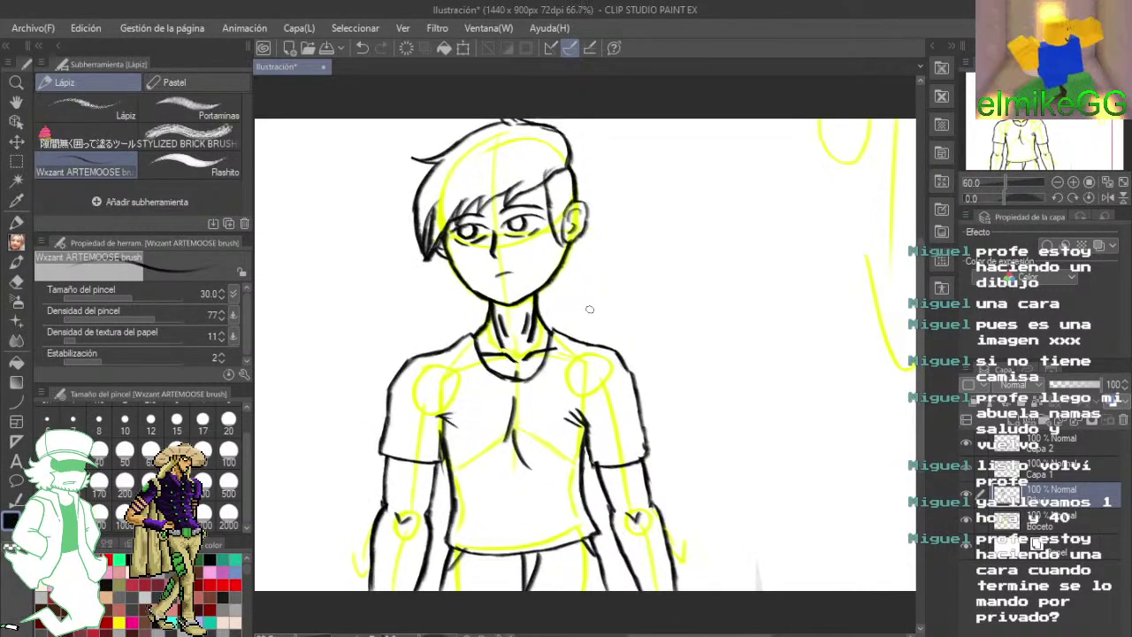
pyautogui.scroll(-1, 590, 309)
pyautogui.scroll(-1, 590, 308)
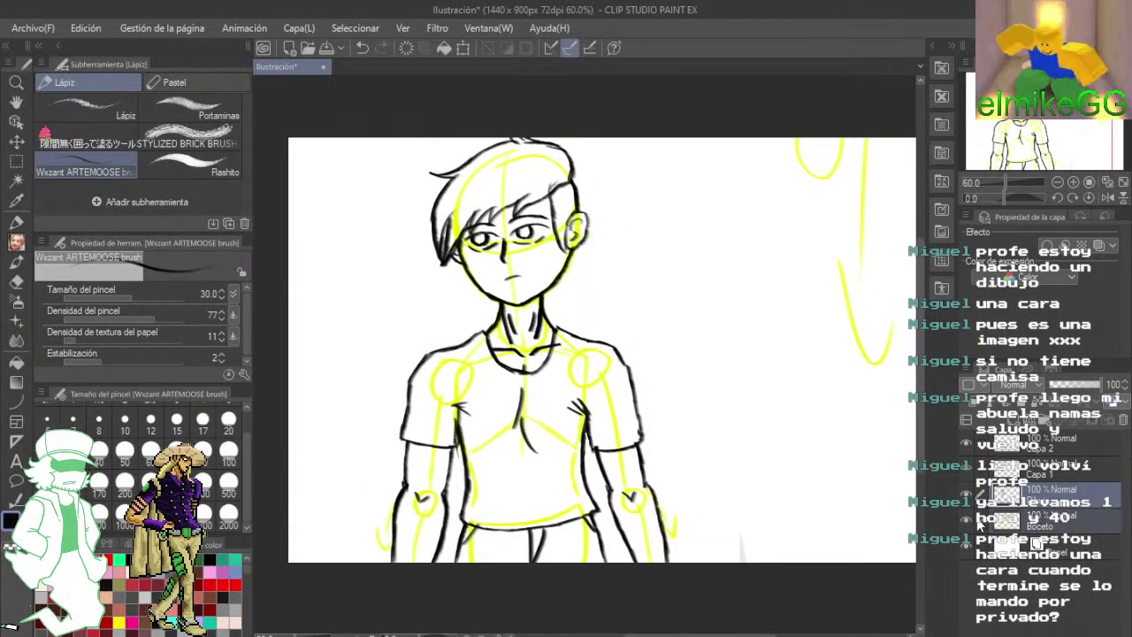
pyautogui.click(966, 519)
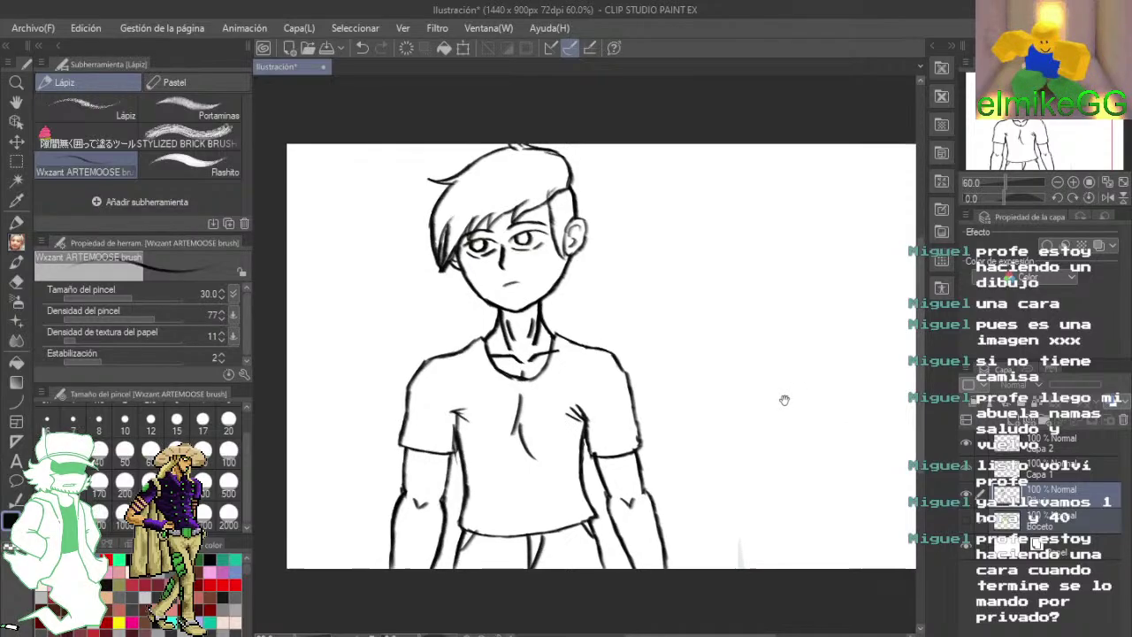
# - Examine the character's line art without the sketch, from the face and hair down to the shirt and arms
pyautogui.scroll(2, 723, 462)
pyautogui.moveTo(556, 414); pyautogui.dragTo(546, 262)
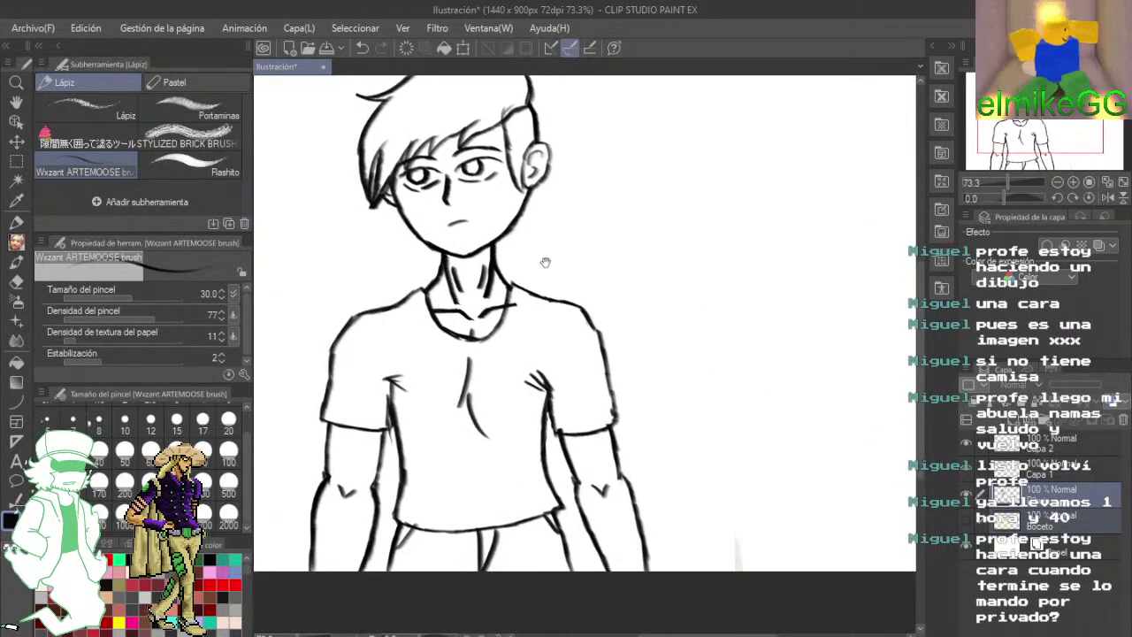
pyautogui.scroll(4, 545, 262)
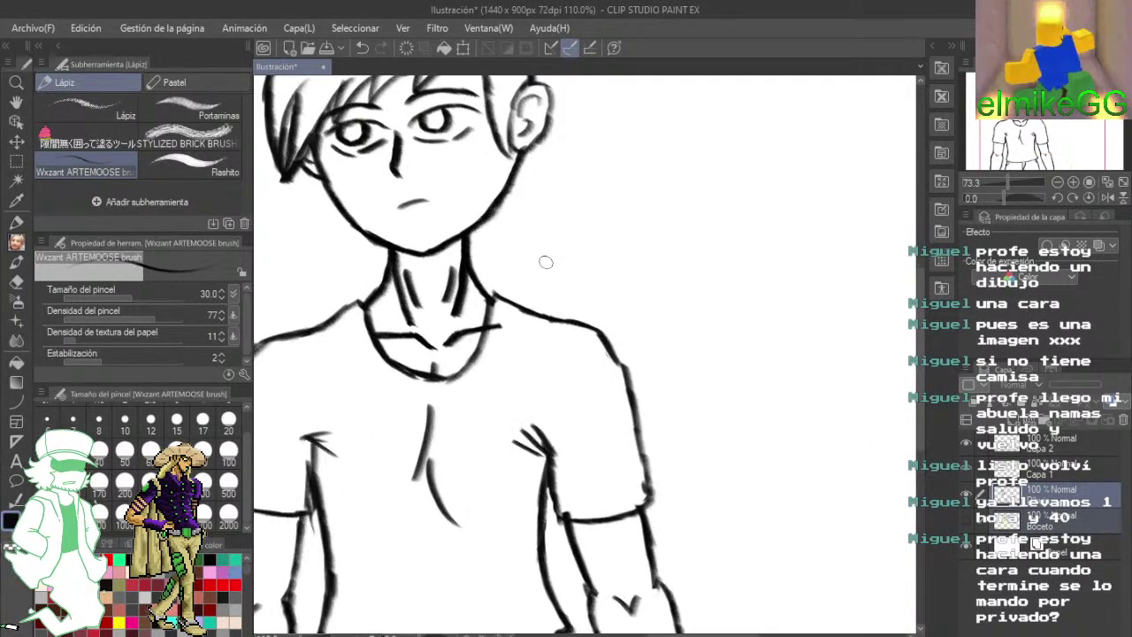
pyautogui.scroll(-7, 546, 262)
pyautogui.moveTo(546, 261); pyautogui.dragTo(636, 440)
pyautogui.scroll(4, 553, 429)
pyautogui.scroll(-5, 554, 429)
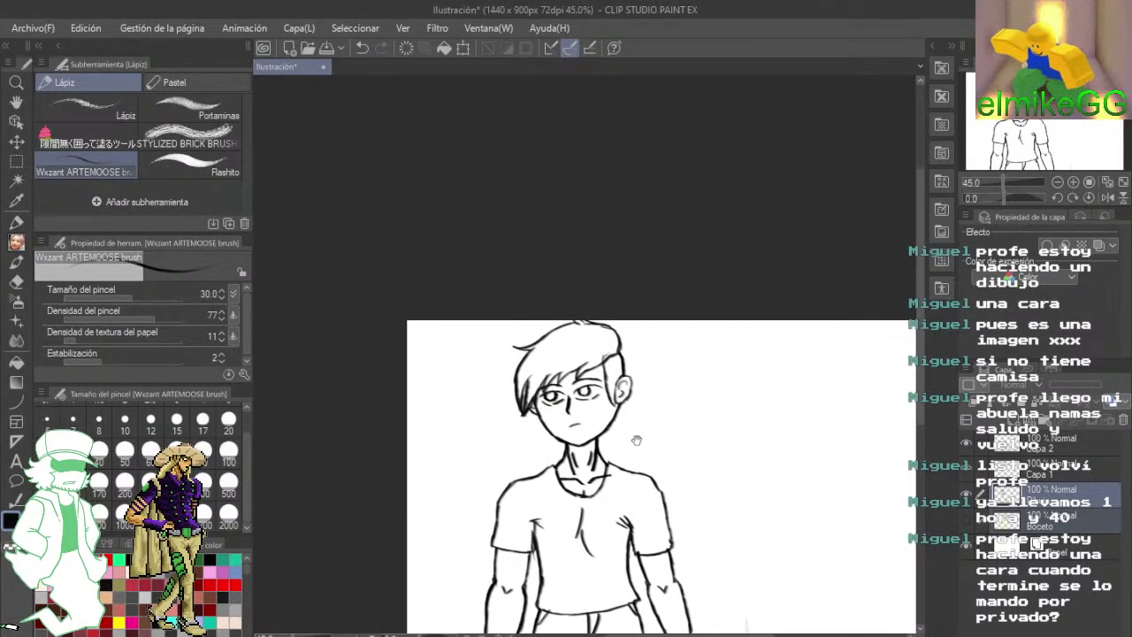
pyautogui.scroll(5, 572, 413)
pyautogui.scroll(2, 572, 415)
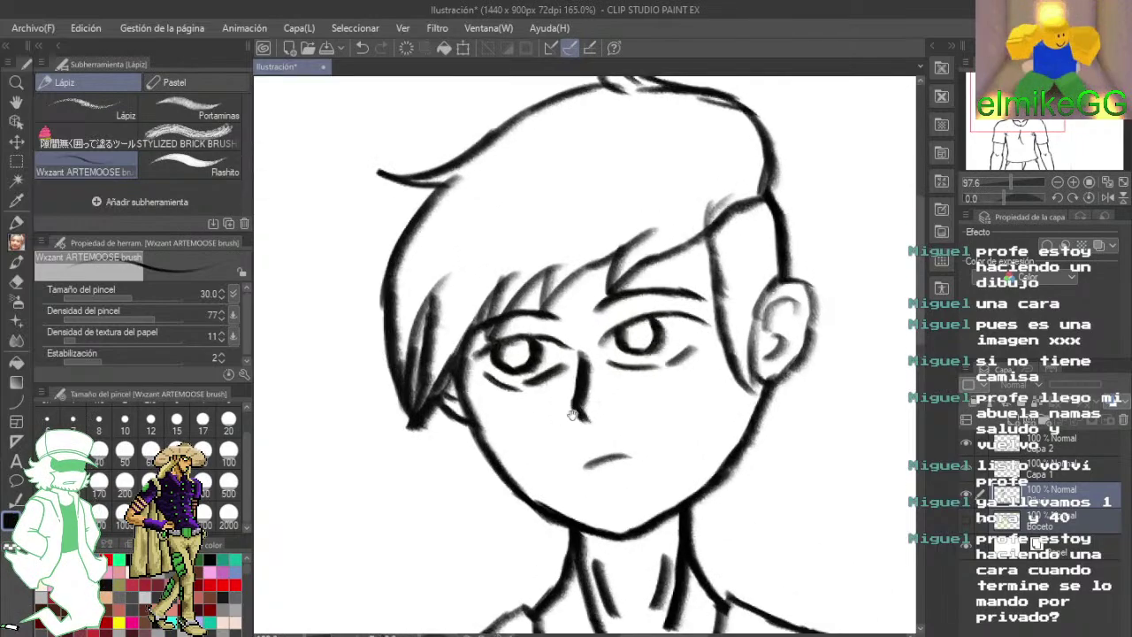
pyautogui.moveTo(573, 415); pyautogui.dragTo(389, 245)
pyautogui.scroll(-5, 527, 418)
# - Draw small annotation arrows pointing to the character's hair, cheek, left shoulder and left forearm
pyautogui.moveTo(574, 461); pyautogui.dragTo(548, 338)
pyautogui.moveTo(583, 258); pyautogui.dragTo(552, 304)
pyautogui.moveTo(588, 353); pyautogui.dragTo(646, 301)
pyautogui.moveTo(665, 385)
pyautogui.mouseDown()
pyautogui.moveTo(706, 400)
pyautogui.moveTo(654, 381)
pyautogui.moveTo(672, 382)
pyautogui.mouseUp()
pyautogui.moveTo(678, 260); pyautogui.dragTo(698, 373)
pyautogui.moveTo(430, 190); pyautogui.dragTo(456, 232)
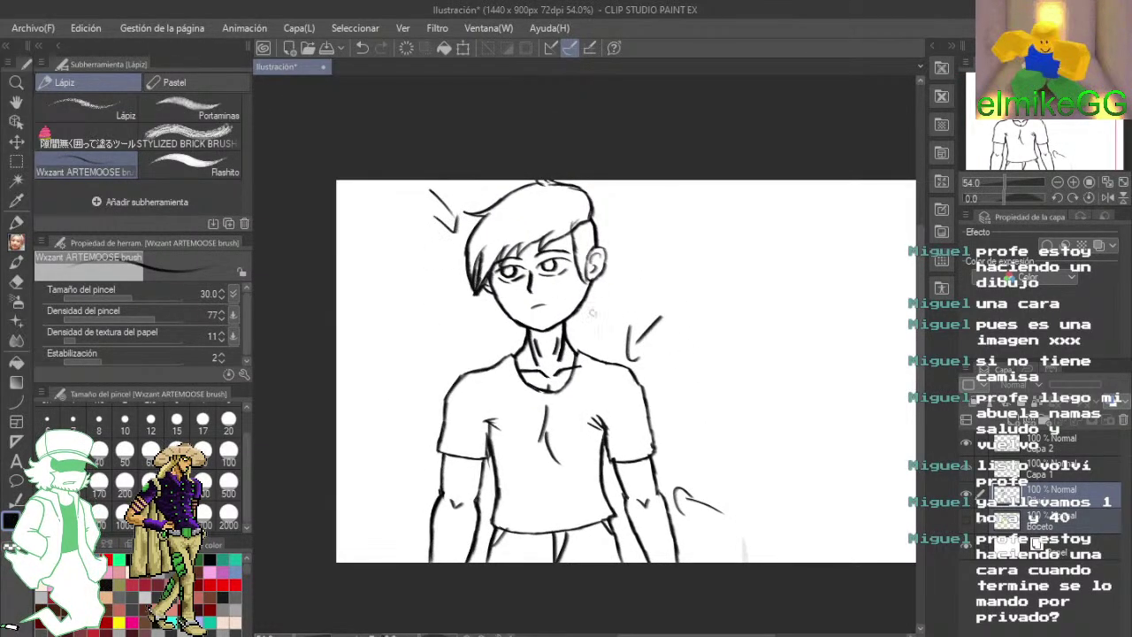
pyautogui.moveTo(566, 301)
pyautogui.mouseDown()
pyautogui.moveTo(596, 327)
pyautogui.moveTo(573, 298)
pyautogui.mouseUp()
pyautogui.moveTo(507, 394)
pyautogui.mouseDown()
pyautogui.moveTo(551, 311)
pyautogui.moveTo(484, 271)
pyautogui.mouseUp()
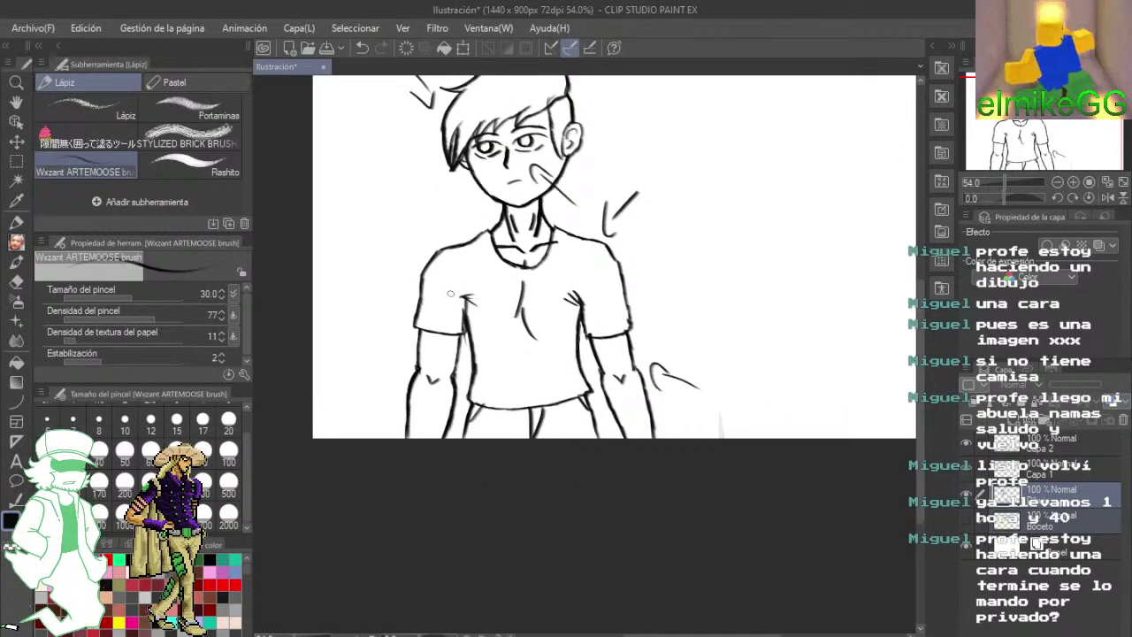
# - Undo the annotation arrows around the character's hair, cheek, shoulder and forearm
pyautogui.scroll(5, 472, 275)
pyautogui.moveTo(524, 196)
pyautogui.mouseDown()
pyautogui.moveTo(532, 520)
pyautogui.moveTo(522, 433)
pyautogui.moveTo(468, 354)
pyautogui.moveTo(456, 291)
pyautogui.moveTo(452, 307)
pyautogui.mouseUp()
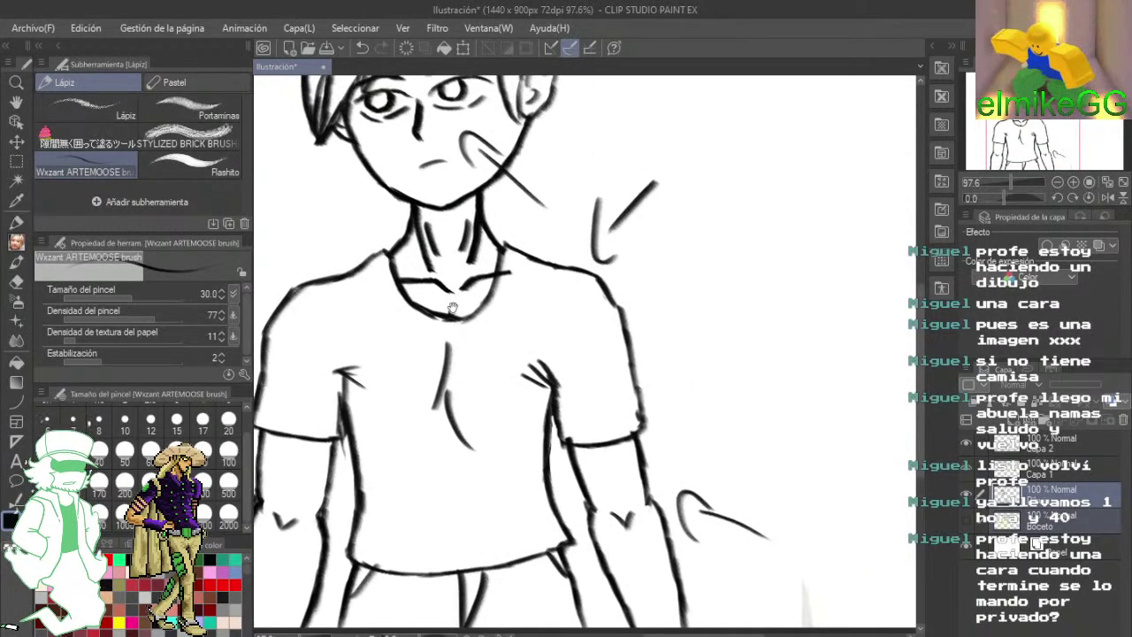
pyautogui.scroll(-4, 451, 307)
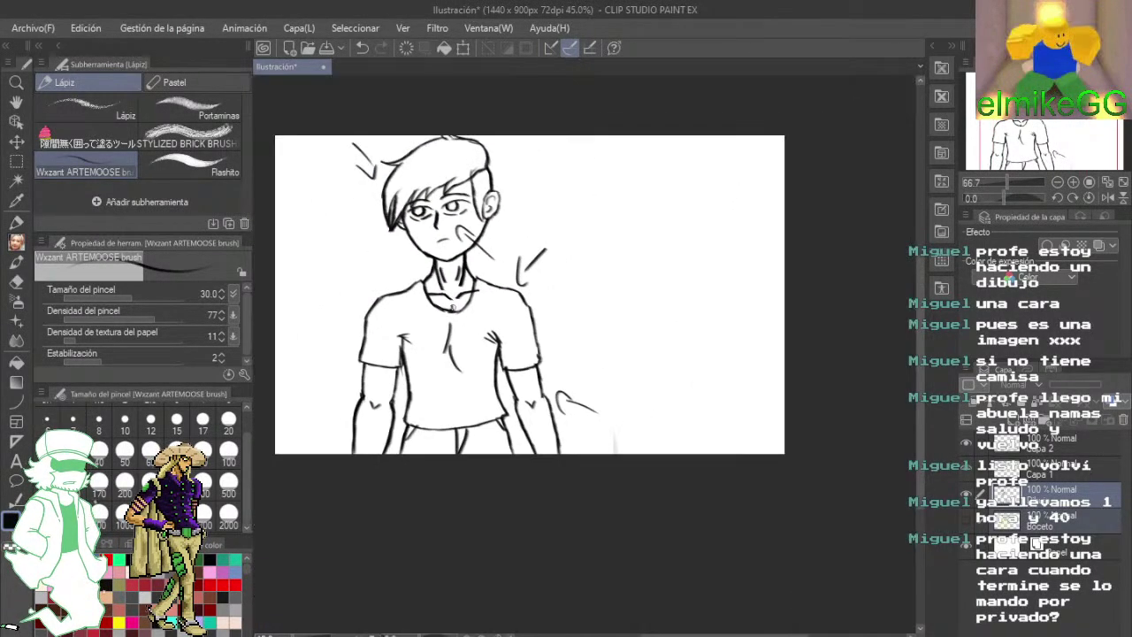
pyautogui.click(366, 47)
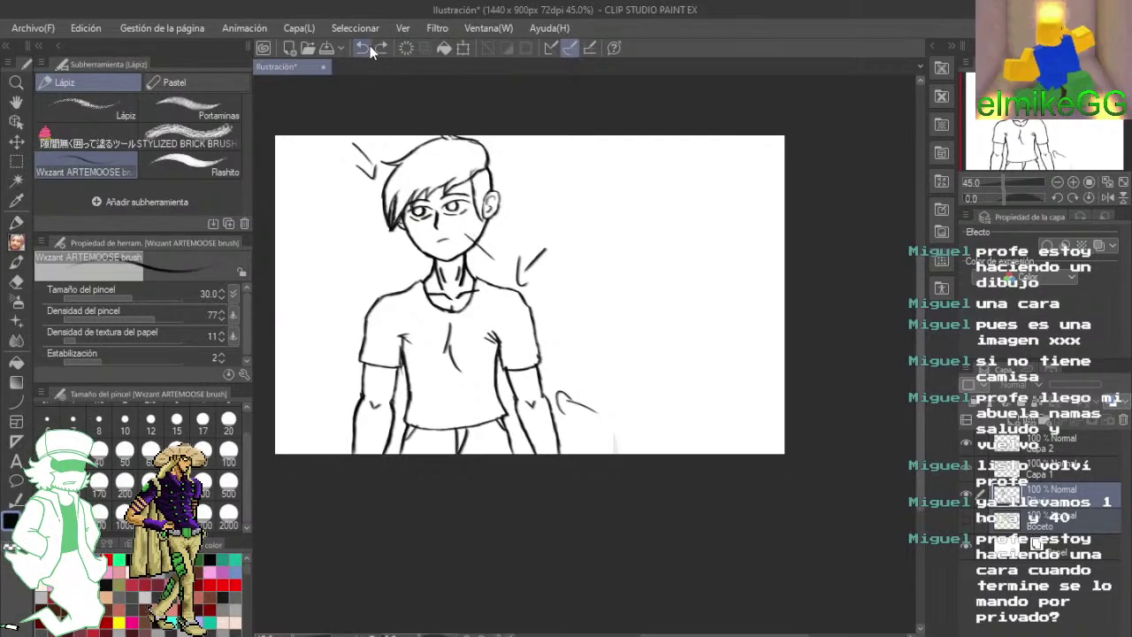
pyautogui.click(366, 46)
pyautogui.click(366, 47)
pyautogui.click(366, 47)
pyautogui.click(366, 46)
pyautogui.click(366, 47)
pyautogui.click(366, 46)
pyautogui.click(370, 45)
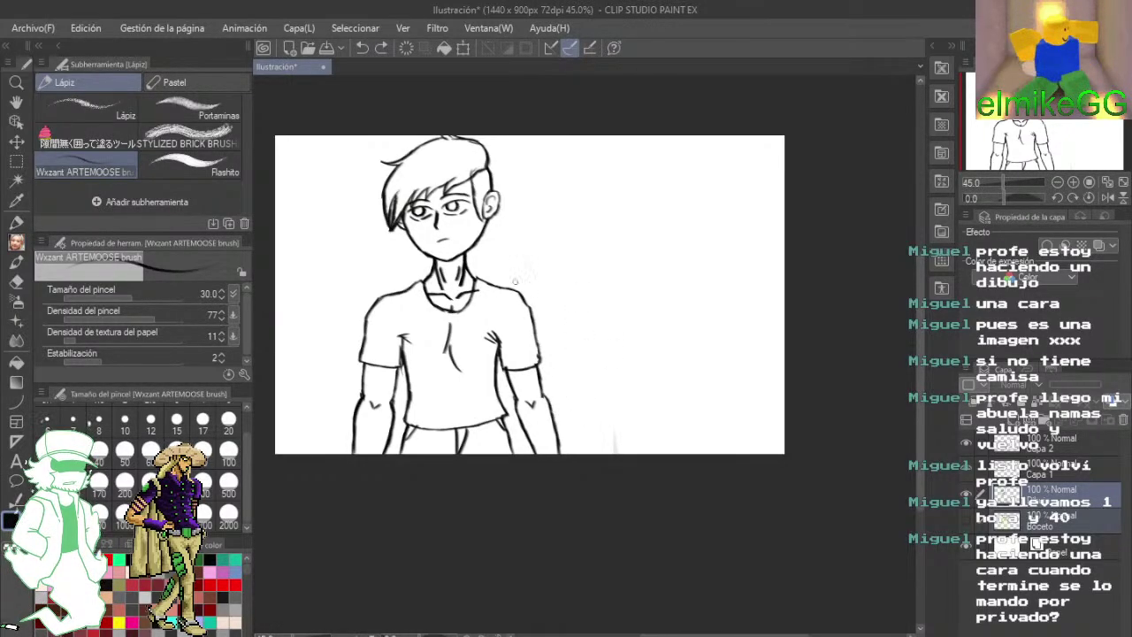
# - Draw simple example shapes beside the character: a large egg-shaped oval, a four-sided tapered block and three small ovals in a diagonal row
pyautogui.moveTo(562, 204); pyautogui.dragTo(538, 189)
pyautogui.moveTo(551, 300)
pyautogui.mouseDown()
pyautogui.moveTo(622, 271)
pyautogui.moveTo(602, 366)
pyautogui.mouseUp()
pyautogui.moveTo(618, 281); pyautogui.dragTo(594, 362)
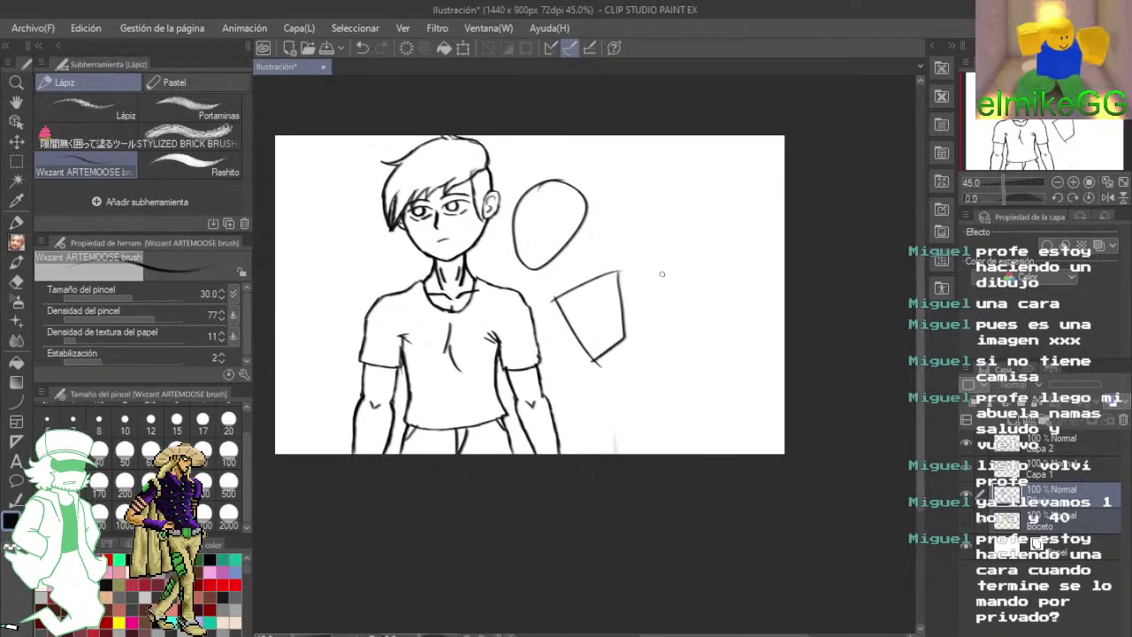
pyautogui.moveTo(662, 274); pyautogui.dragTo(685, 304)
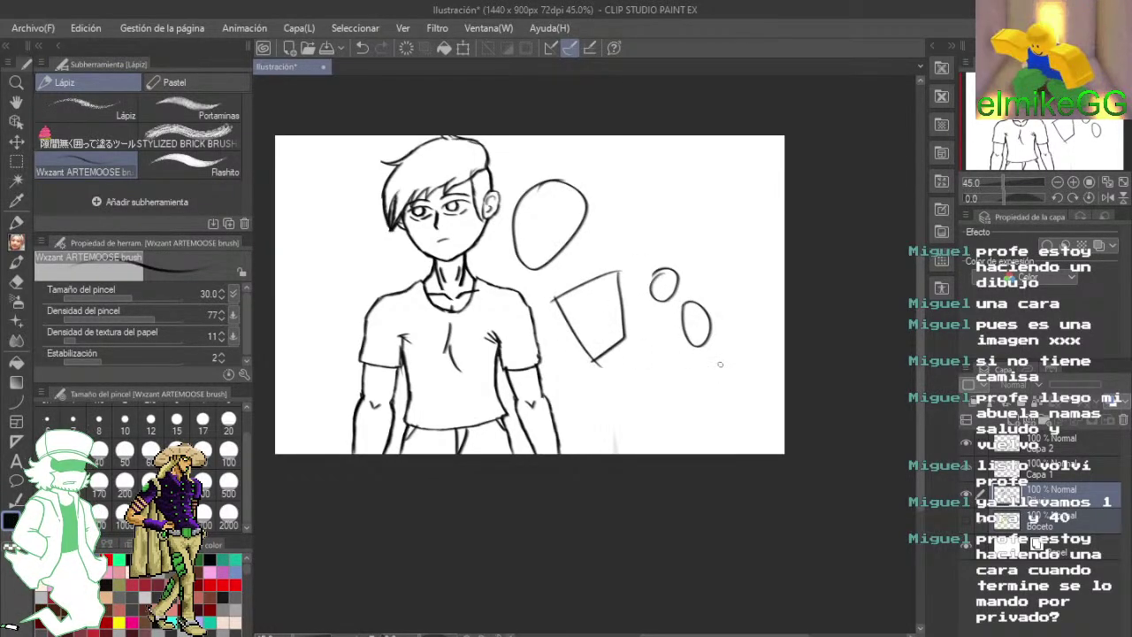
pyautogui.moveTo(720, 353); pyautogui.dragTo(730, 411)
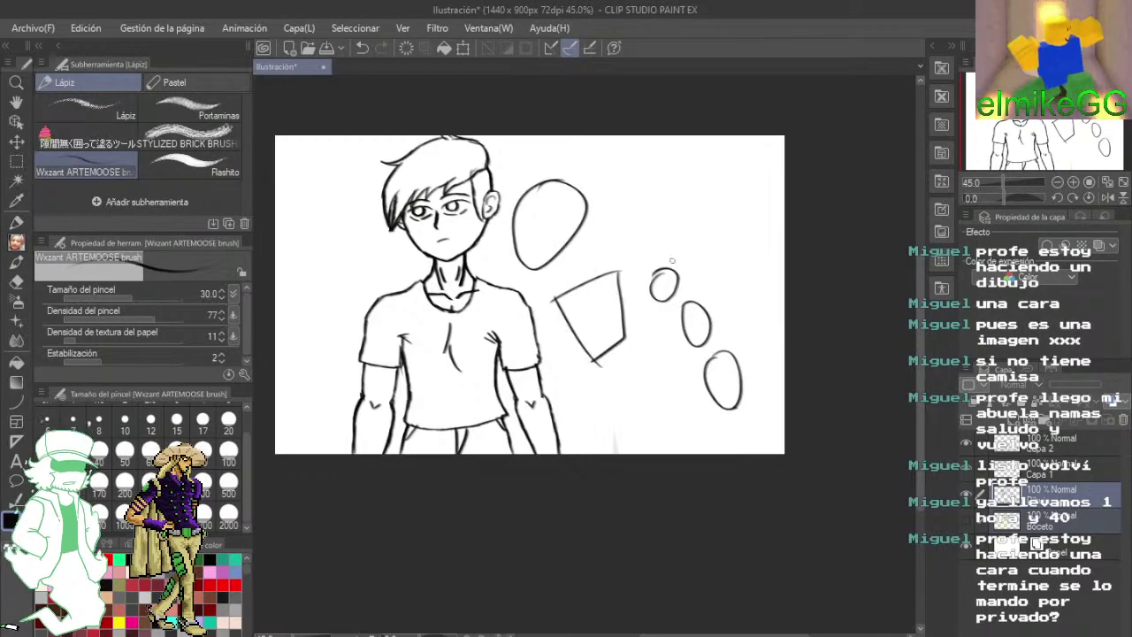
# - Sketch example facial features beside the shapes: an angry slanted eye with a brow, a toothy grin and a small pointed nose
pyautogui.moveTo(635, 216); pyautogui.dragTo(727, 167)
pyautogui.moveTo(670, 194); pyautogui.dragTo(701, 228)
pyautogui.moveTo(727, 187); pyautogui.dragTo(696, 228)
pyautogui.moveTo(624, 209); pyautogui.dragTo(682, 154)
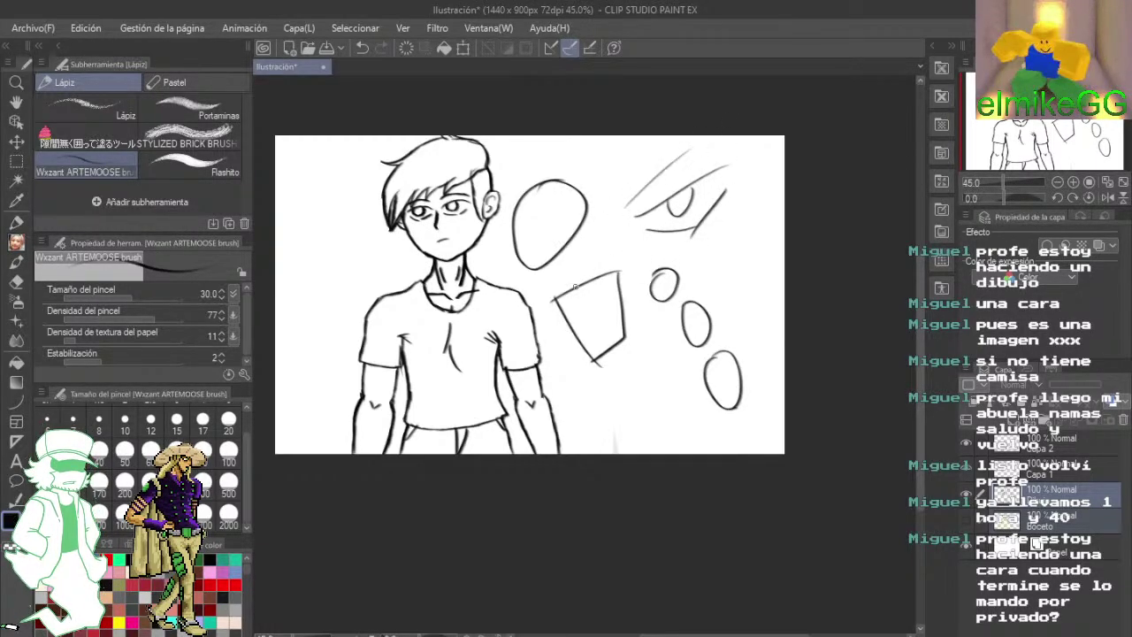
pyautogui.moveTo(707, 266)
pyautogui.mouseDown()
pyautogui.moveTo(754, 239)
pyautogui.moveTo(712, 282)
pyautogui.moveTo(711, 245)
pyautogui.moveTo(757, 243)
pyautogui.moveTo(739, 288)
pyautogui.mouseUp()
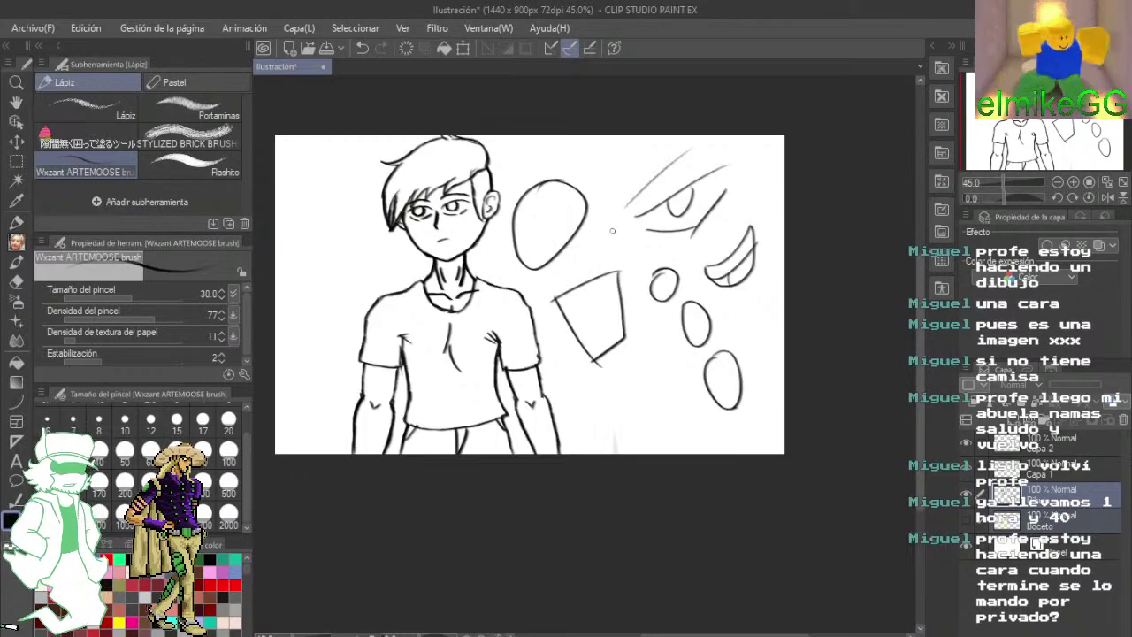
pyautogui.moveTo(612, 231); pyautogui.dragTo(614, 270)
# - Sketch a loose spiky hair shape in the empty area to the left of the character's neck
pyautogui.moveTo(438, 320); pyautogui.dragTo(592, 304)
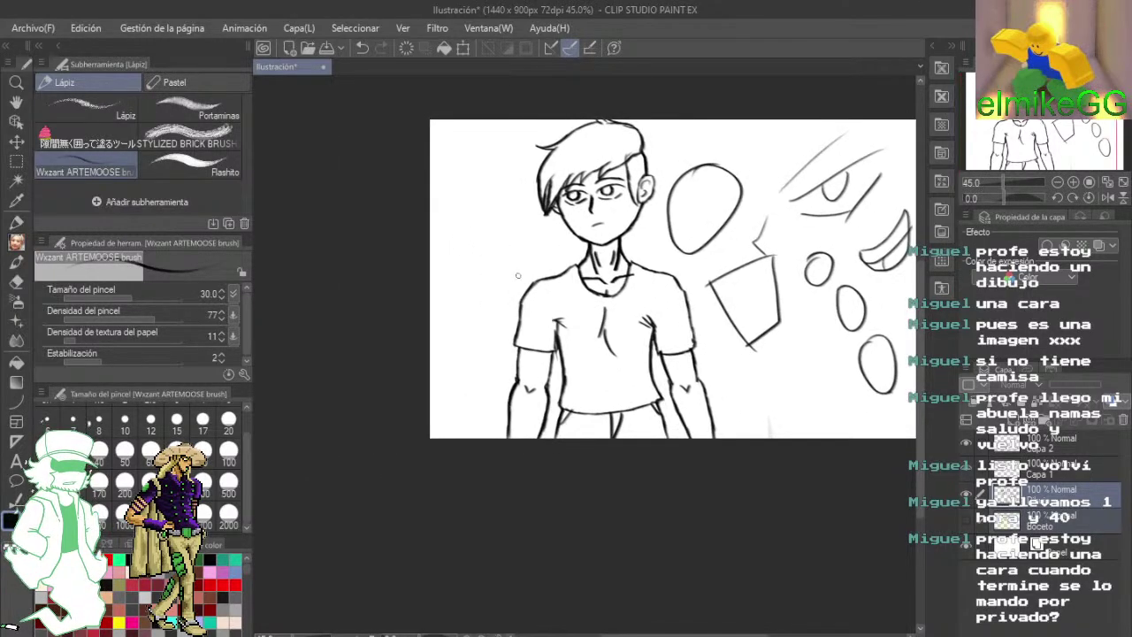
pyautogui.moveTo(536, 235)
pyautogui.mouseDown()
pyautogui.moveTo(455, 224)
pyautogui.moveTo(482, 244)
pyautogui.moveTo(449, 283)
pyautogui.moveTo(468, 277)
pyautogui.moveTo(458, 322)
pyautogui.moveTo(494, 267)
pyautogui.moveTo(538, 240)
pyautogui.moveTo(559, 269)
pyautogui.moveTo(519, 246)
pyautogui.mouseUp()
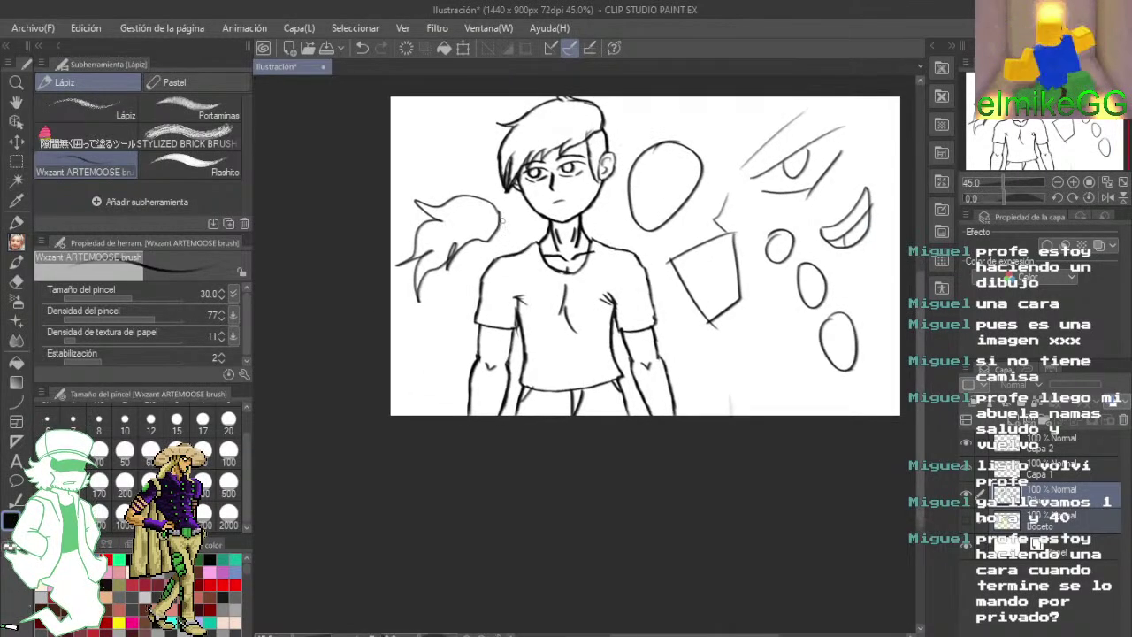
pyautogui.moveTo(549, 281)
pyautogui.mouseDown()
pyautogui.moveTo(507, 262)
pyautogui.moveTo(494, 287)
pyautogui.mouseUp()
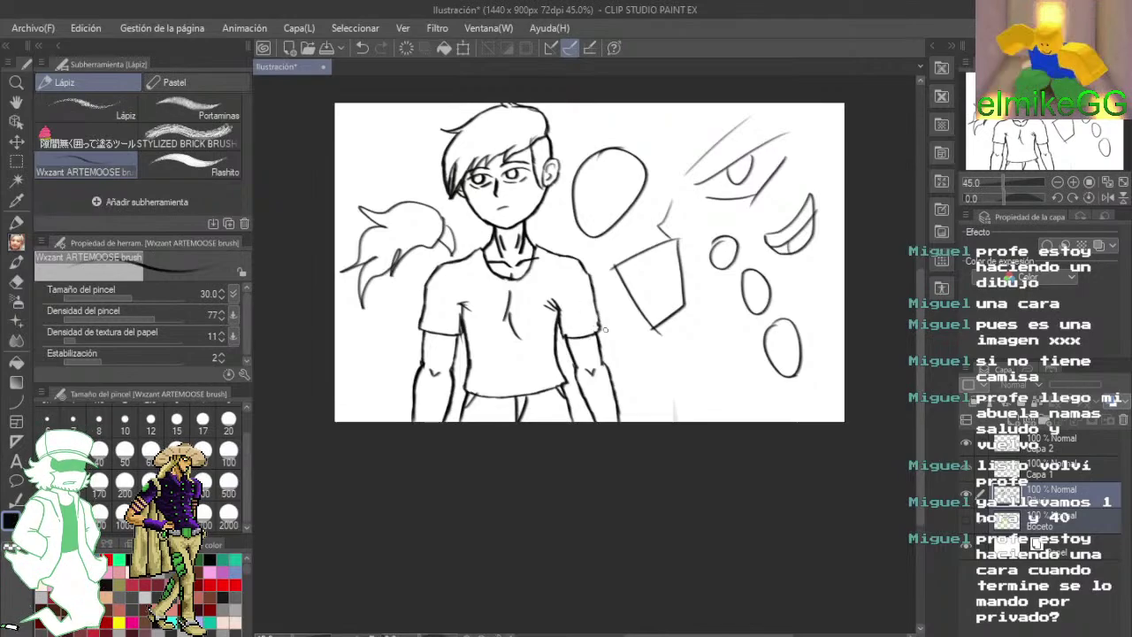
# - Sketch a small jagged shirt with fold lines below the four-sided block
pyautogui.moveTo(605, 330); pyautogui.dragTo(492, 315)
pyautogui.moveTo(545, 343); pyautogui.dragTo(600, 341)
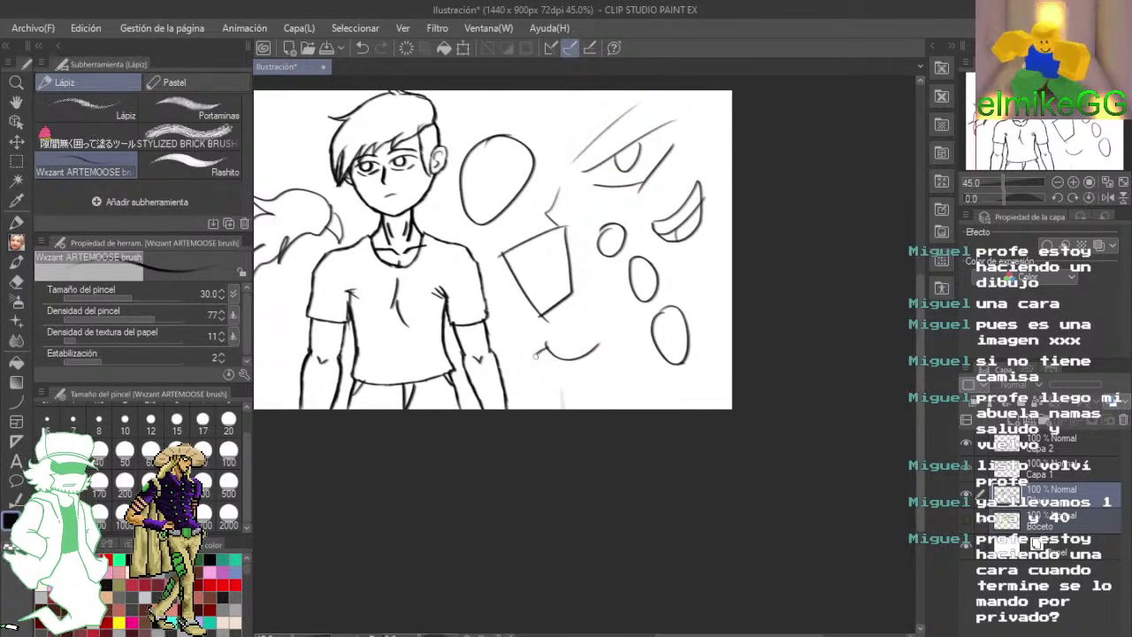
pyautogui.moveTo(535, 355)
pyautogui.mouseDown()
pyautogui.moveTo(547, 396)
pyautogui.moveTo(565, 406)
pyautogui.moveTo(585, 381)
pyautogui.moveTo(607, 391)
pyautogui.moveTo(597, 349)
pyautogui.moveTo(554, 390)
pyautogui.mouseUp()
pyautogui.moveTo(564, 373); pyautogui.dragTo(567, 403)
pyautogui.moveTo(581, 332); pyautogui.dragTo(618, 400)
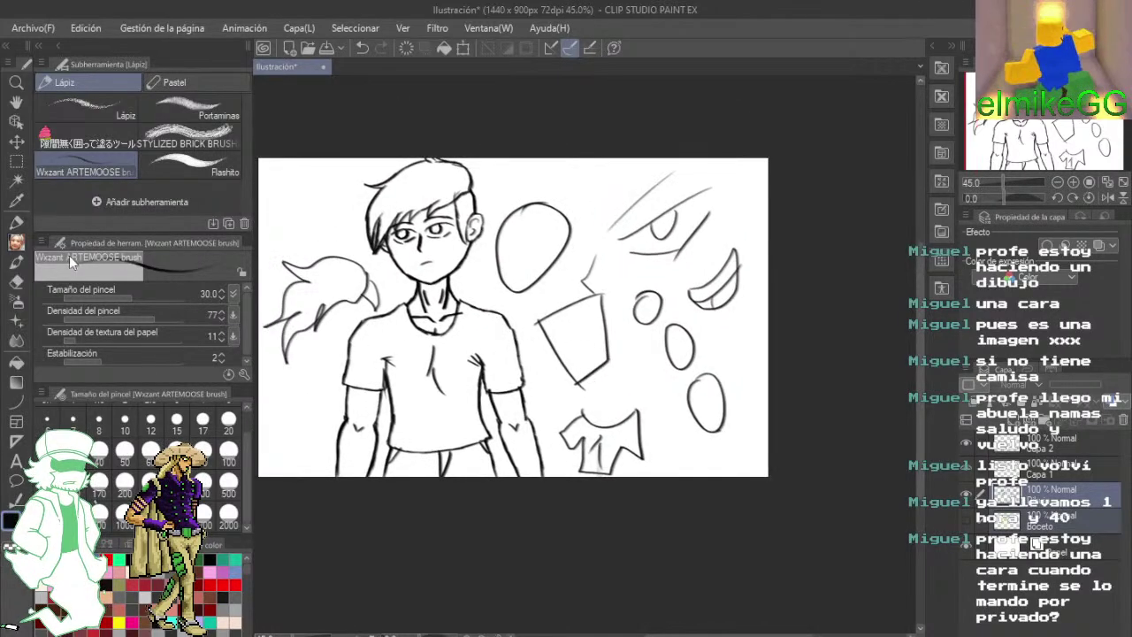
# - Erase all the example sketches around the character with the Más fuerte eraser at size 100
pyautogui.click(18, 282)
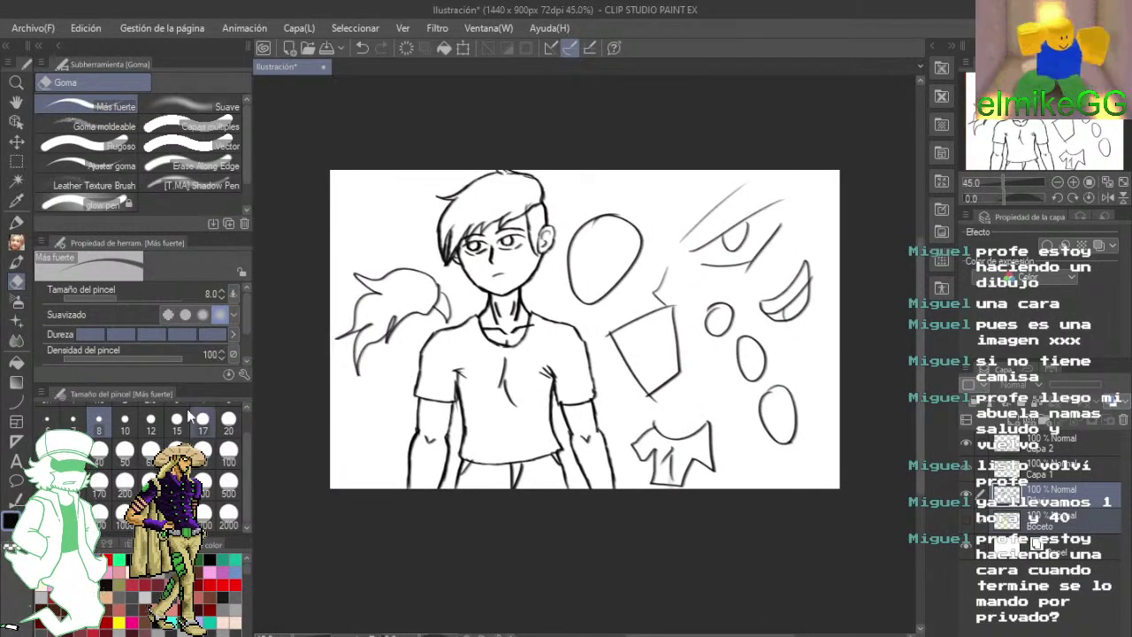
pyautogui.click(229, 454)
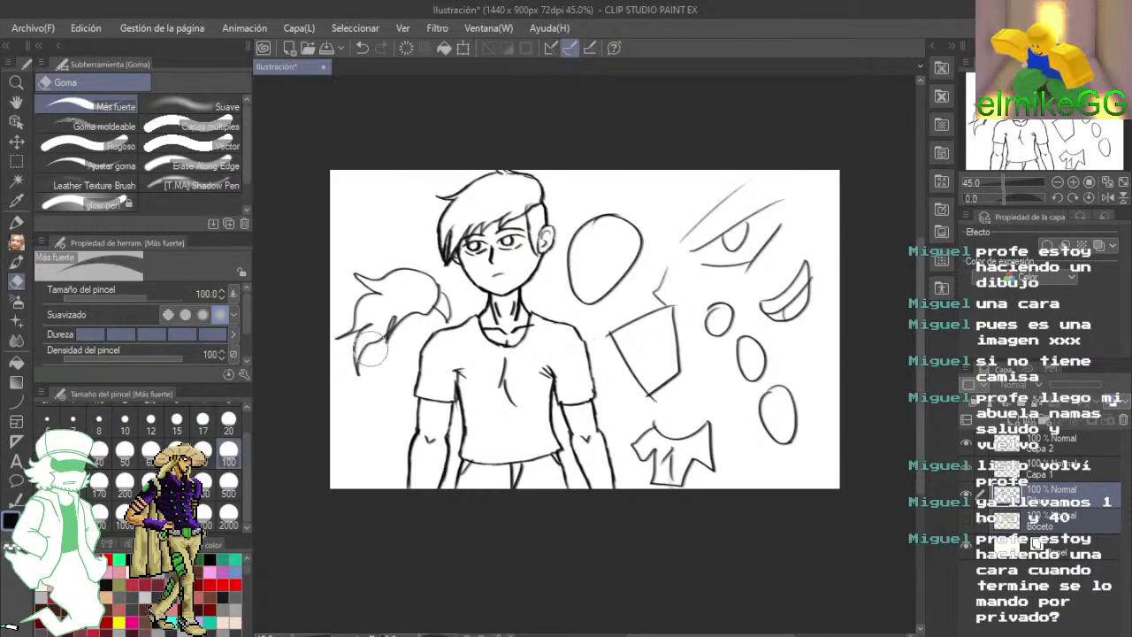
pyautogui.moveTo(371, 317)
pyautogui.mouseDown()
pyautogui.moveTo(353, 392)
pyautogui.moveTo(348, 331)
pyautogui.moveTo(383, 284)
pyautogui.moveTo(388, 314)
pyautogui.moveTo(375, 319)
pyautogui.moveTo(397, 293)
pyautogui.moveTo(417, 318)
pyautogui.moveTo(440, 311)
pyautogui.moveTo(409, 274)
pyautogui.mouseUp()
pyautogui.moveTo(599, 261)
pyautogui.mouseDown()
pyautogui.moveTo(602, 294)
pyautogui.moveTo(571, 255)
pyautogui.moveTo(598, 213)
pyautogui.moveTo(638, 261)
pyautogui.moveTo(624, 257)
pyautogui.moveTo(586, 289)
pyautogui.mouseUp()
pyautogui.moveTo(637, 340); pyautogui.dragTo(579, 298)
pyautogui.moveTo(595, 343); pyautogui.dragTo(555, 281)
pyautogui.moveTo(594, 389)
pyautogui.mouseDown()
pyautogui.moveTo(580, 429)
pyautogui.moveTo(577, 319)
pyautogui.moveTo(604, 226)
pyautogui.moveTo(591, 318)
pyautogui.moveTo(617, 402)
pyautogui.moveTo(657, 443)
pyautogui.moveTo(639, 468)
pyautogui.moveTo(621, 244)
pyautogui.moveTo(631, 195)
pyautogui.moveTo(692, 150)
pyautogui.moveTo(631, 256)
pyautogui.moveTo(711, 159)
pyautogui.moveTo(682, 247)
pyautogui.moveTo(674, 345)
pyautogui.moveTo(741, 188)
pyautogui.moveTo(752, 242)
pyautogui.moveTo(716, 424)
pyautogui.mouseUp()
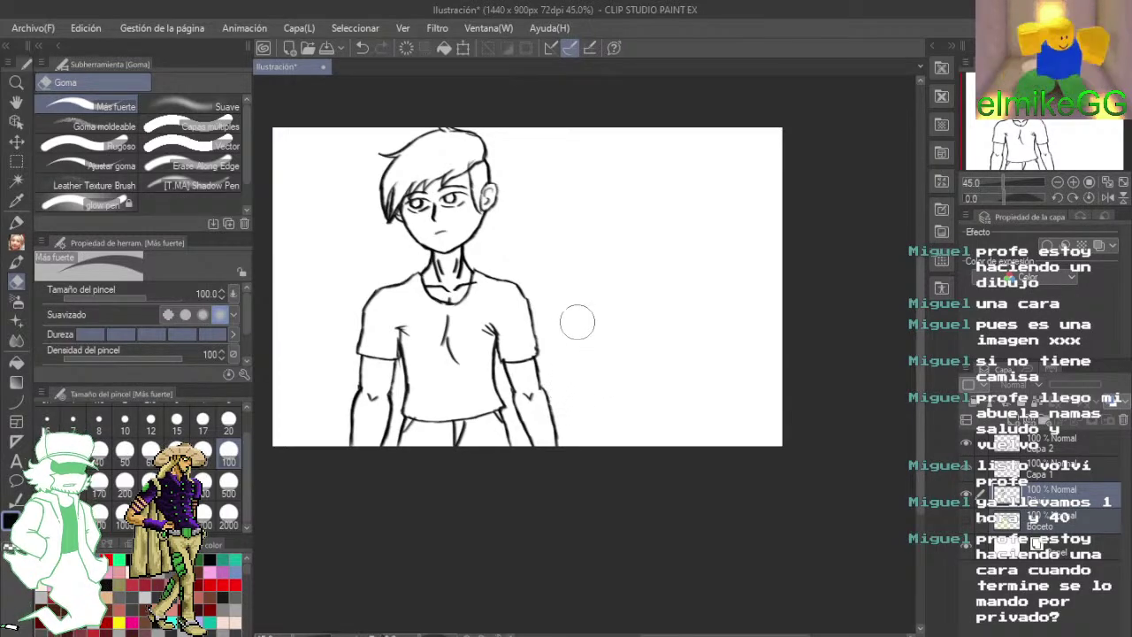
pyautogui.moveTo(630, 205)
pyautogui.mouseDown()
pyautogui.moveTo(644, 204)
pyautogui.moveTo(682, 258)
pyautogui.mouseUp()
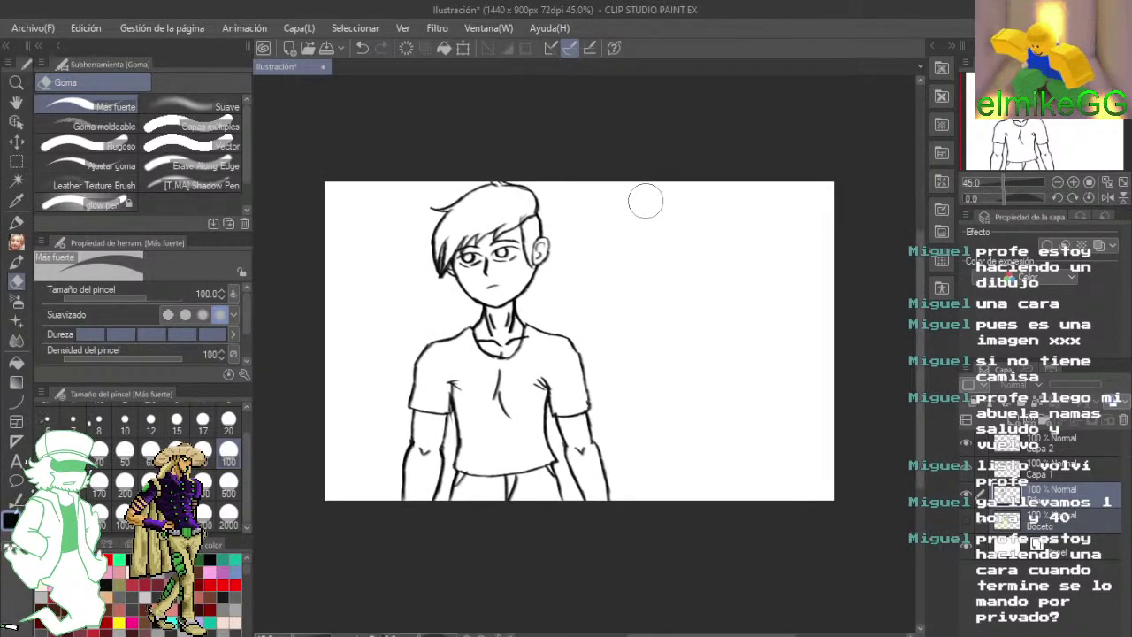
# - Delete the spare Capa 2 and Capa 1 layers, keeping the line art, Boceto and paper layers
pyautogui.scroll(4, 645, 202)
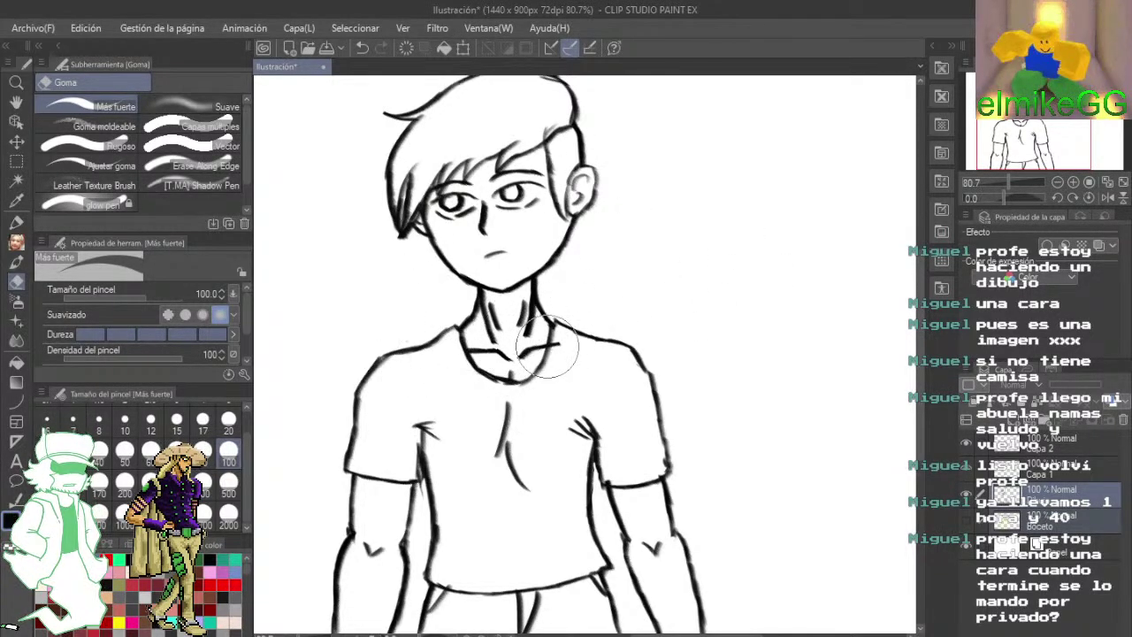
pyautogui.click(1066, 447)
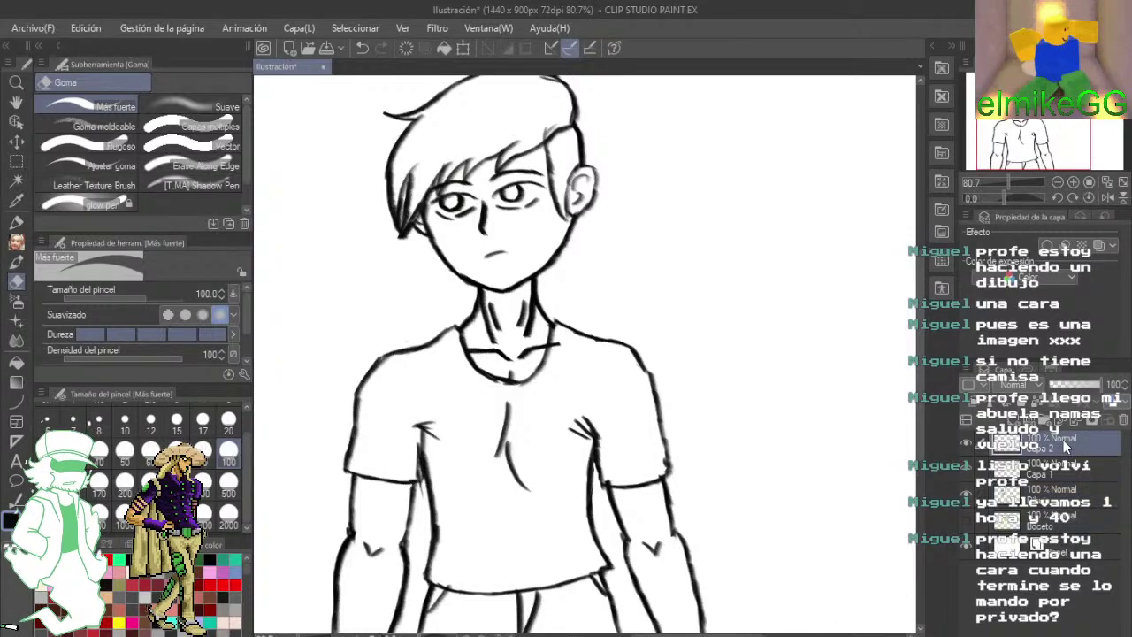
pyautogui.scroll(-2, 607, 298)
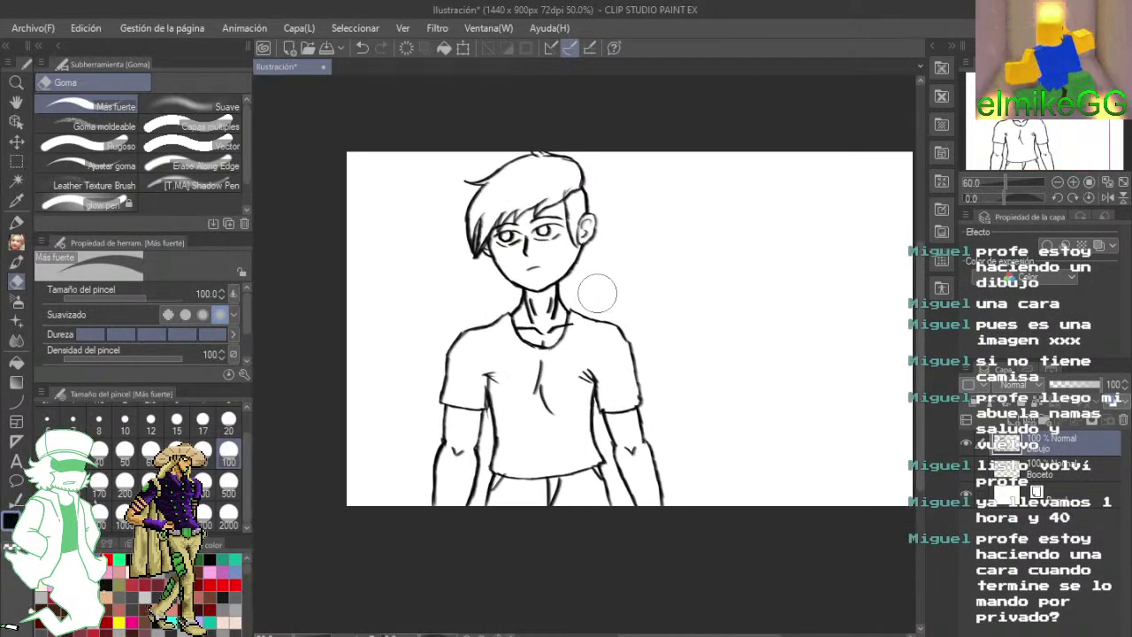
pyautogui.scroll(4, 513, 221)
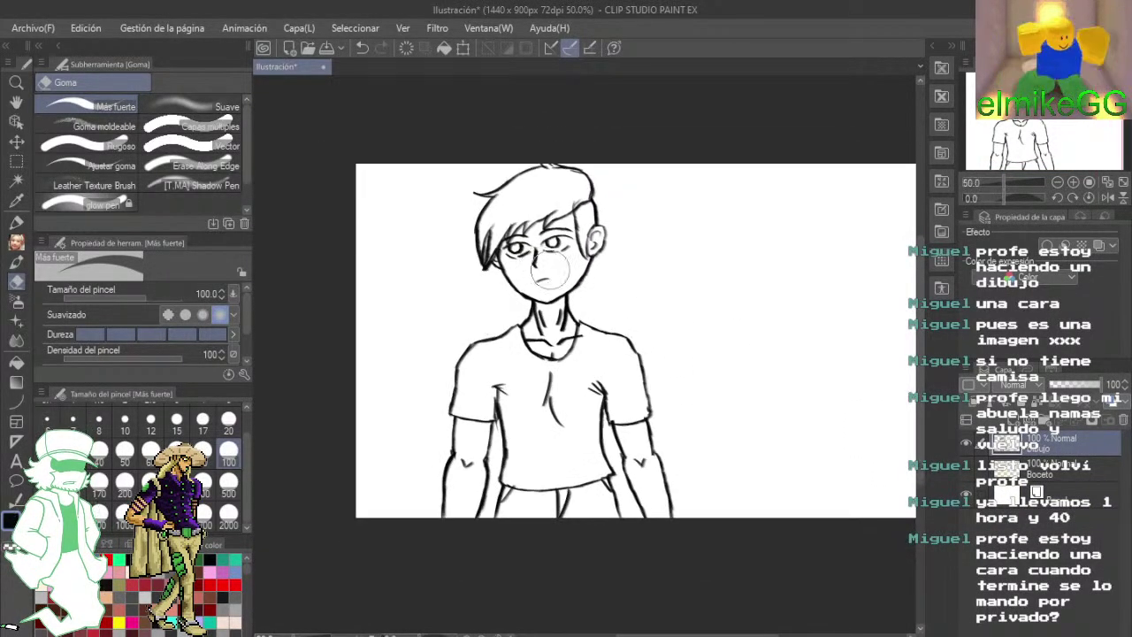
pyautogui.scroll(3, 576, 283)
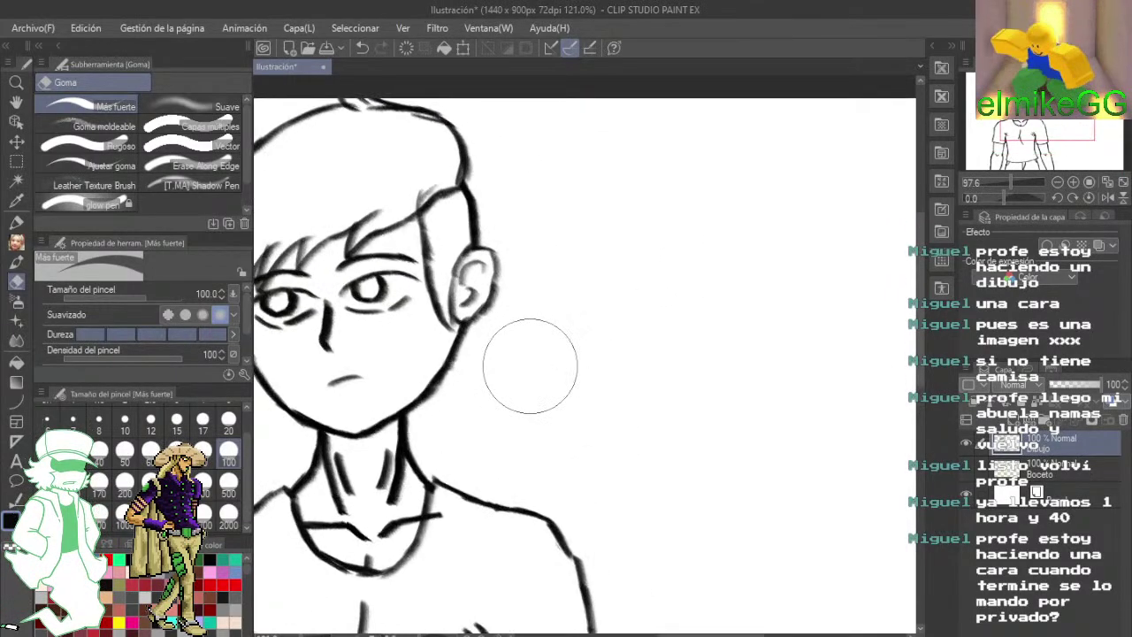
pyautogui.scroll(-4, 529, 366)
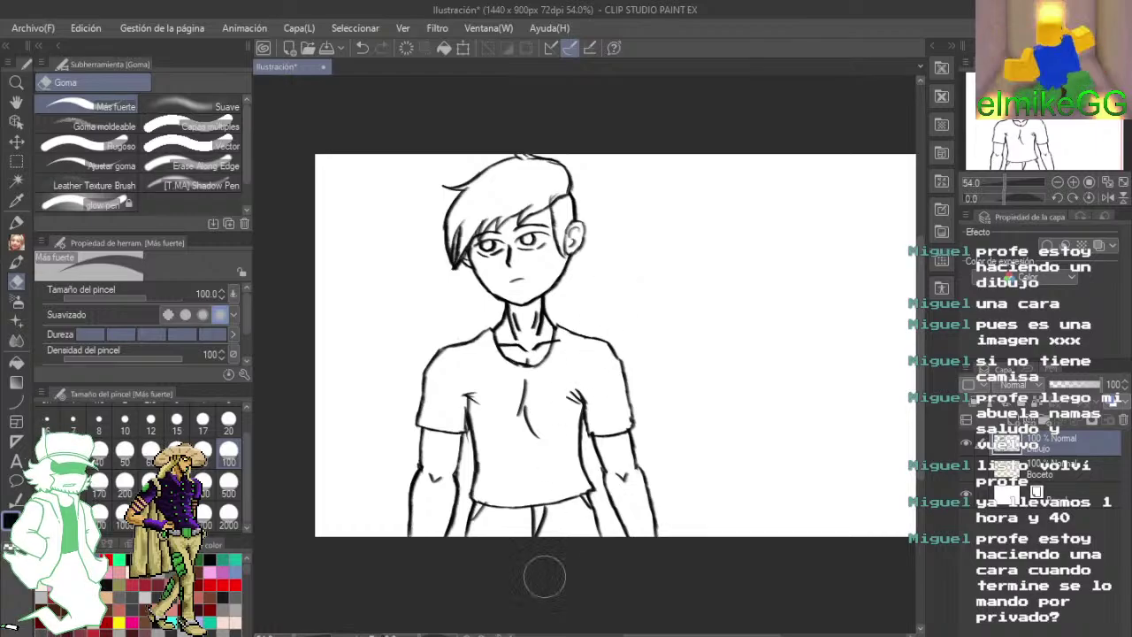
pyautogui.click(541, 634)
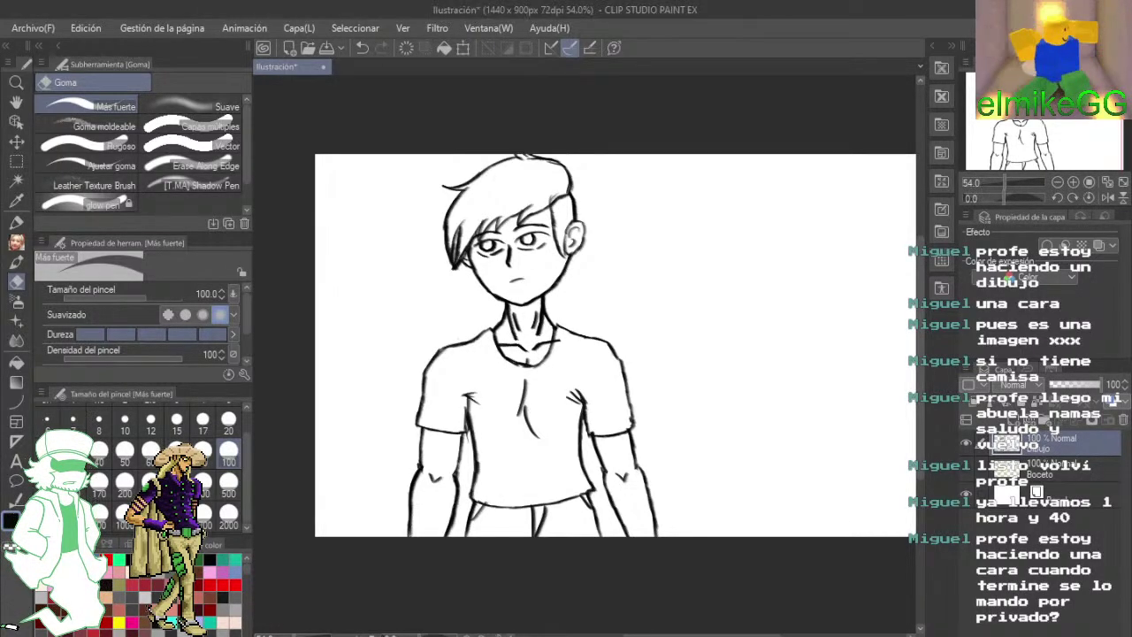
pyautogui.scroll(1, 491, 287)
pyautogui.scroll(-1, 491, 288)
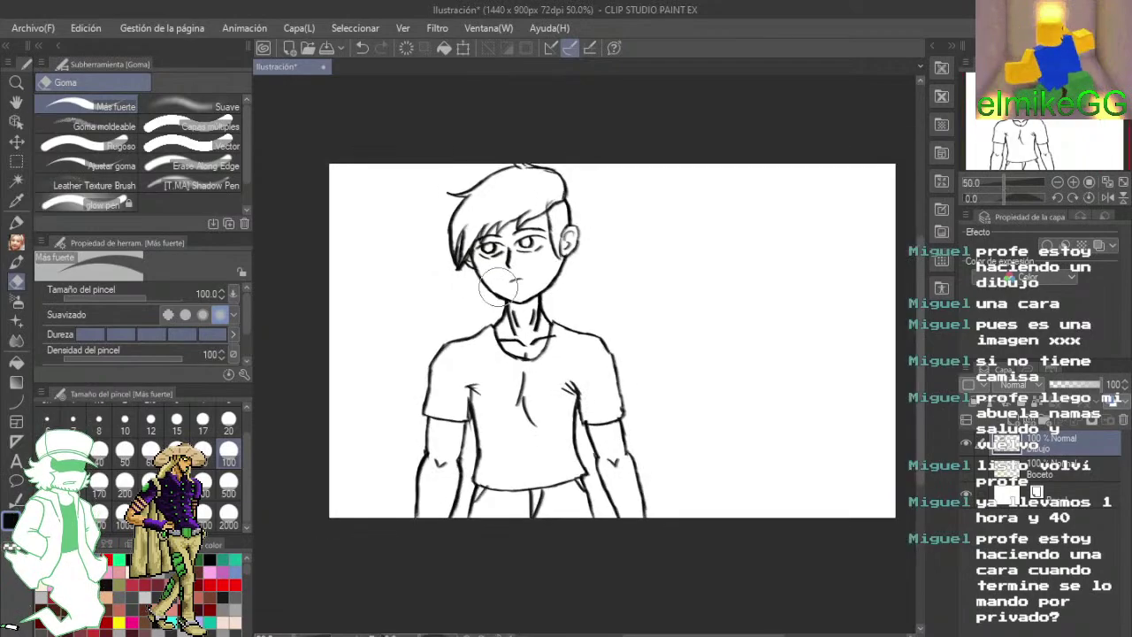
pyautogui.hotkey('alt', 'Tab')
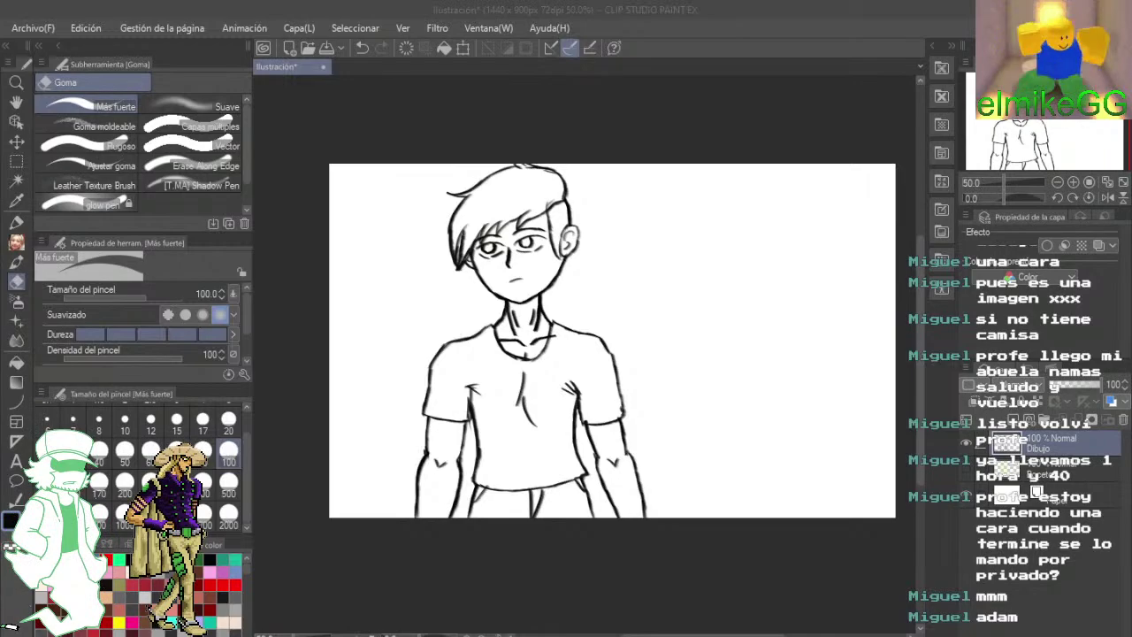
# - Handwrite the character's name in lowercase beside the head with the size 30 Wxzant ARTEMOOSE brush and underline it with one stroke
pyautogui.scroll(10, 574, 415)
pyautogui.moveTo(728, 166); pyautogui.dragTo(605, 443)
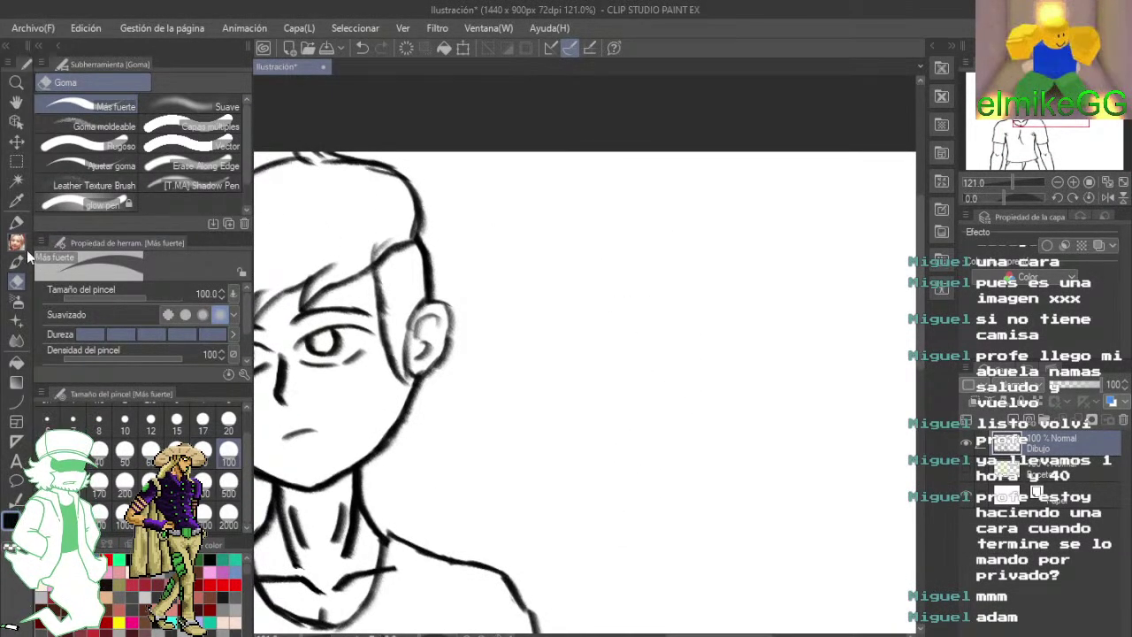
pyautogui.click(18, 243)
pyautogui.moveTo(533, 265)
pyautogui.mouseDown()
pyautogui.moveTo(489, 318)
pyautogui.moveTo(525, 323)
pyautogui.mouseUp()
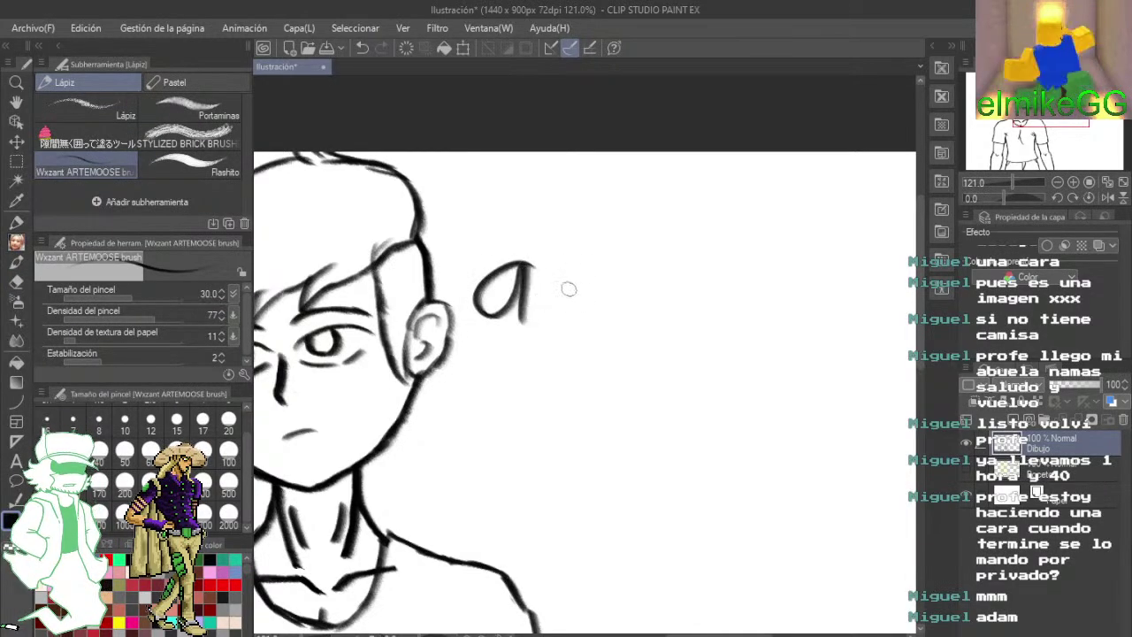
pyautogui.moveTo(575, 282); pyautogui.dragTo(576, 301)
pyautogui.moveTo(584, 223); pyautogui.dragTo(585, 322)
pyautogui.moveTo(629, 285); pyautogui.dragTo(619, 323)
pyautogui.moveTo(635, 274); pyautogui.dragTo(635, 325)
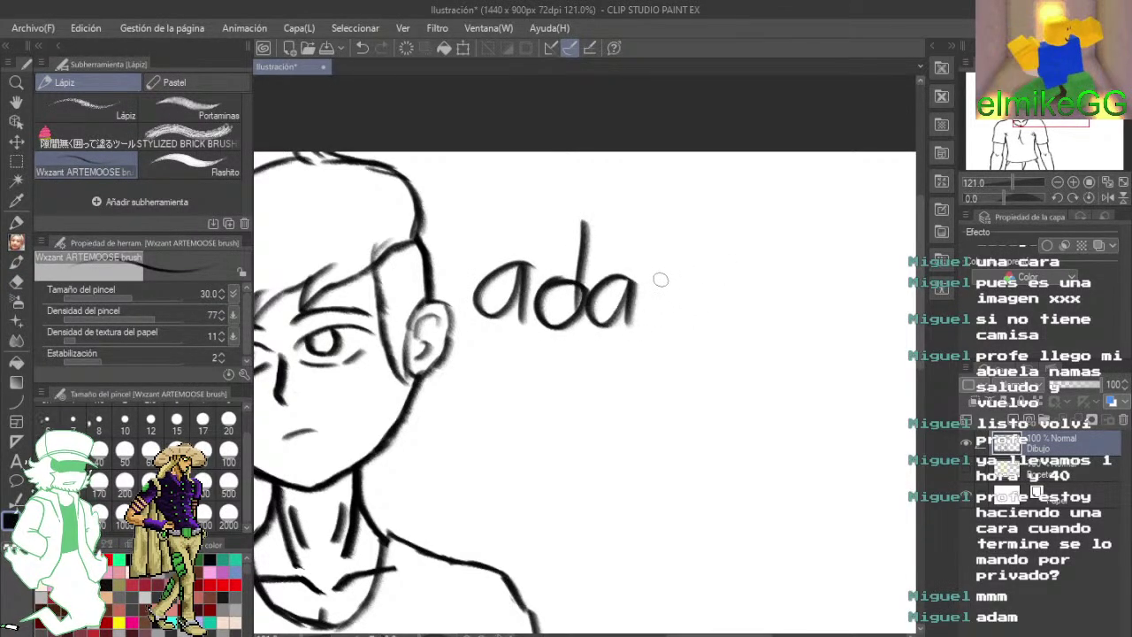
pyautogui.moveTo(660, 276); pyautogui.dragTo(655, 333)
pyautogui.moveTo(657, 316)
pyautogui.mouseDown()
pyautogui.moveTo(685, 299)
pyautogui.moveTo(714, 335)
pyautogui.mouseUp()
pyautogui.moveTo(633, 354)
pyautogui.mouseDown()
pyautogui.moveTo(769, 245)
pyautogui.moveTo(757, 206)
pyautogui.mouseUp()
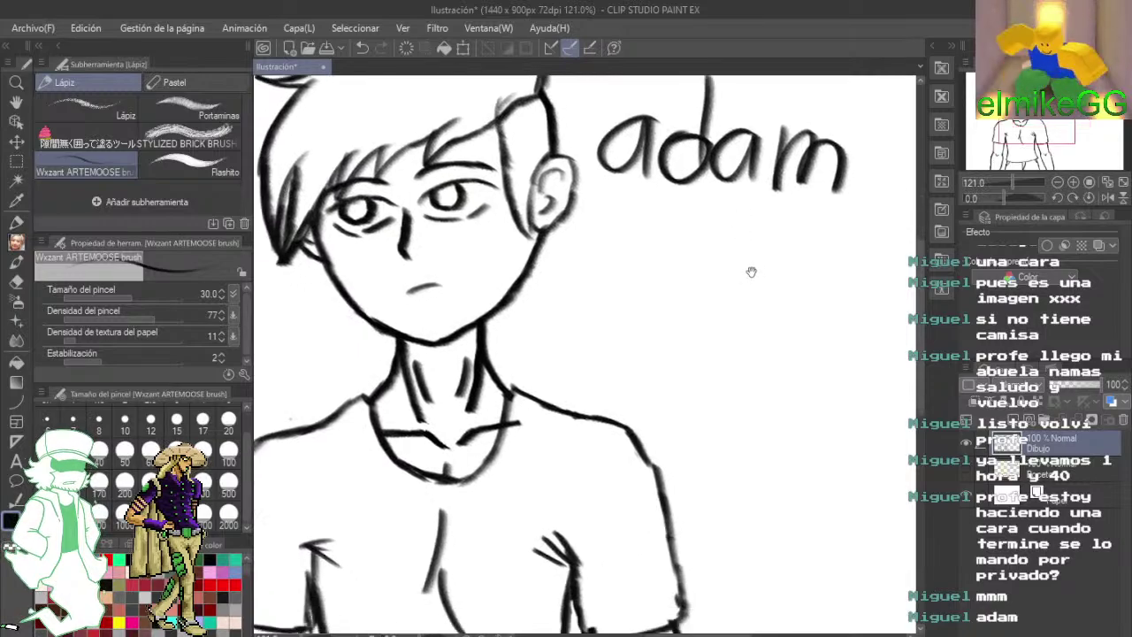
pyautogui.moveTo(607, 331)
pyautogui.mouseDown()
pyautogui.moveTo(670, 306)
pyautogui.moveTo(548, 260)
pyautogui.mouseUp()
pyautogui.scroll(-4, 640, 271)
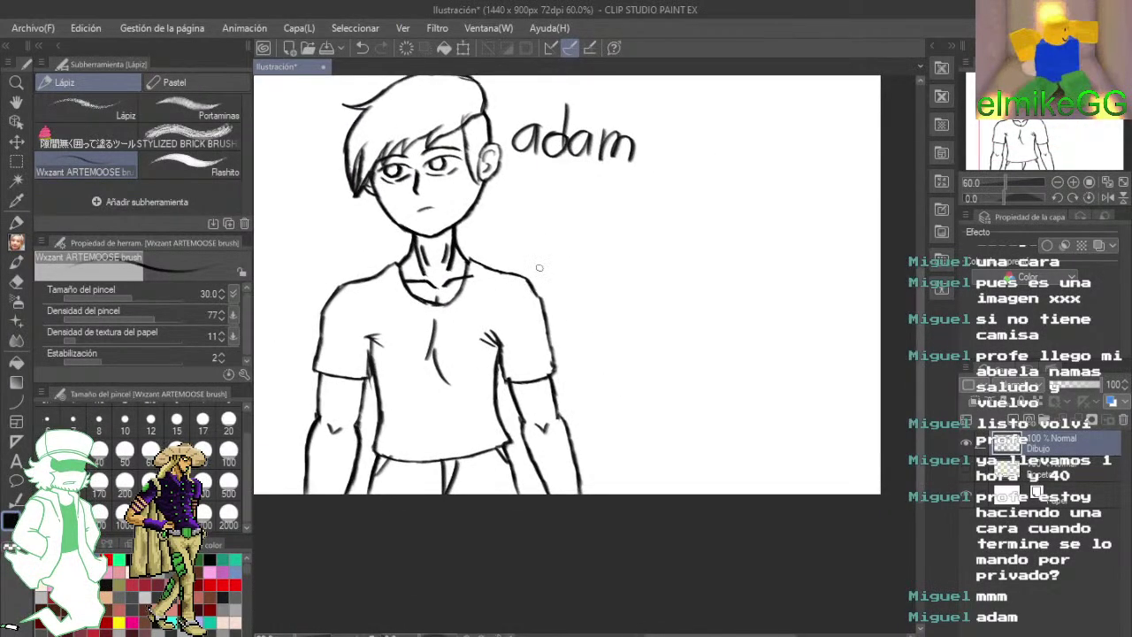
pyautogui.moveTo(520, 169); pyautogui.dragTo(662, 186)
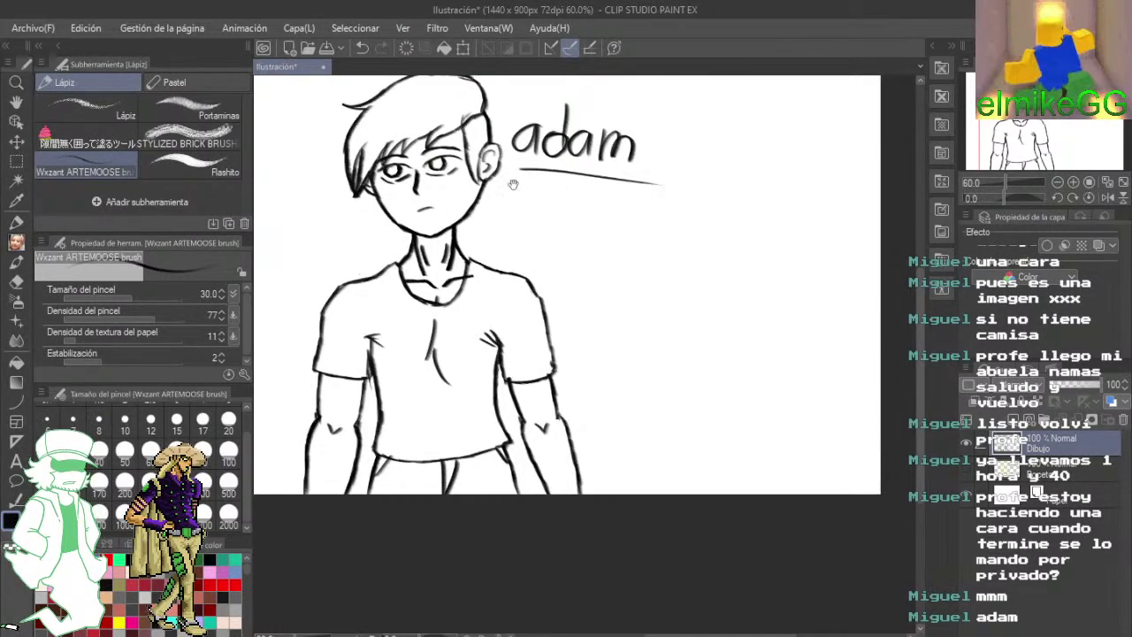
# - Test the Wxzant ARTEMOOSE brush and the brown Portaminas pencil on the blank area beside the head, undoing each scribble
pyautogui.moveTo(514, 184)
pyautogui.mouseDown()
pyautogui.moveTo(687, 234)
pyautogui.moveTo(588, 232)
pyautogui.mouseUp()
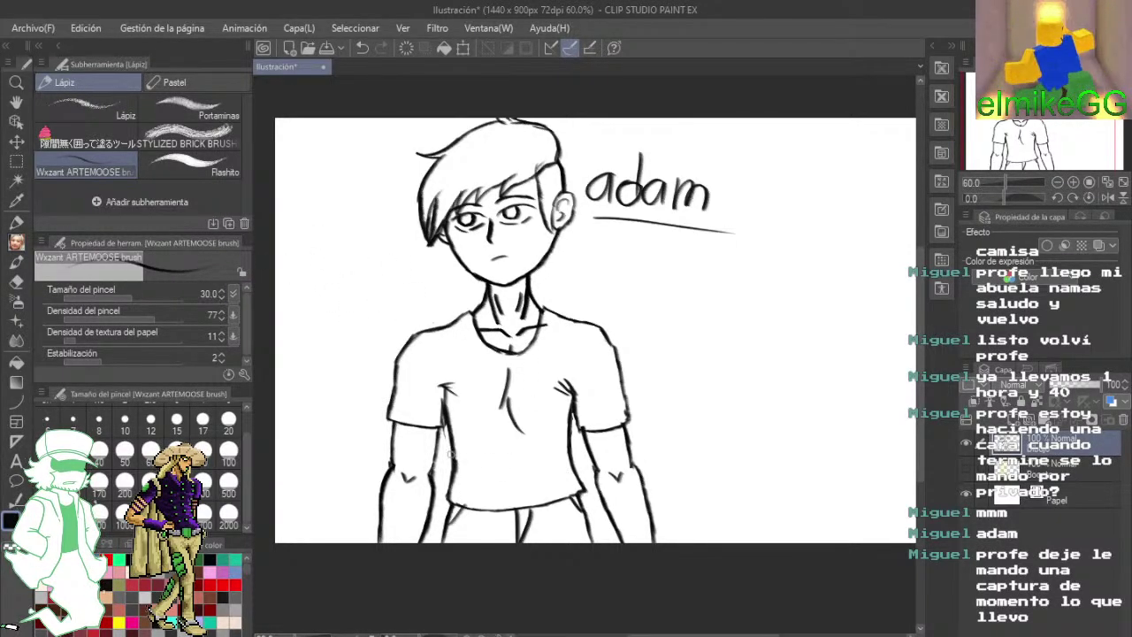
pyautogui.moveTo(292, 302)
pyautogui.mouseDown()
pyautogui.moveTo(374, 247)
pyautogui.moveTo(402, 244)
pyautogui.moveTo(390, 128)
pyautogui.mouseUp()
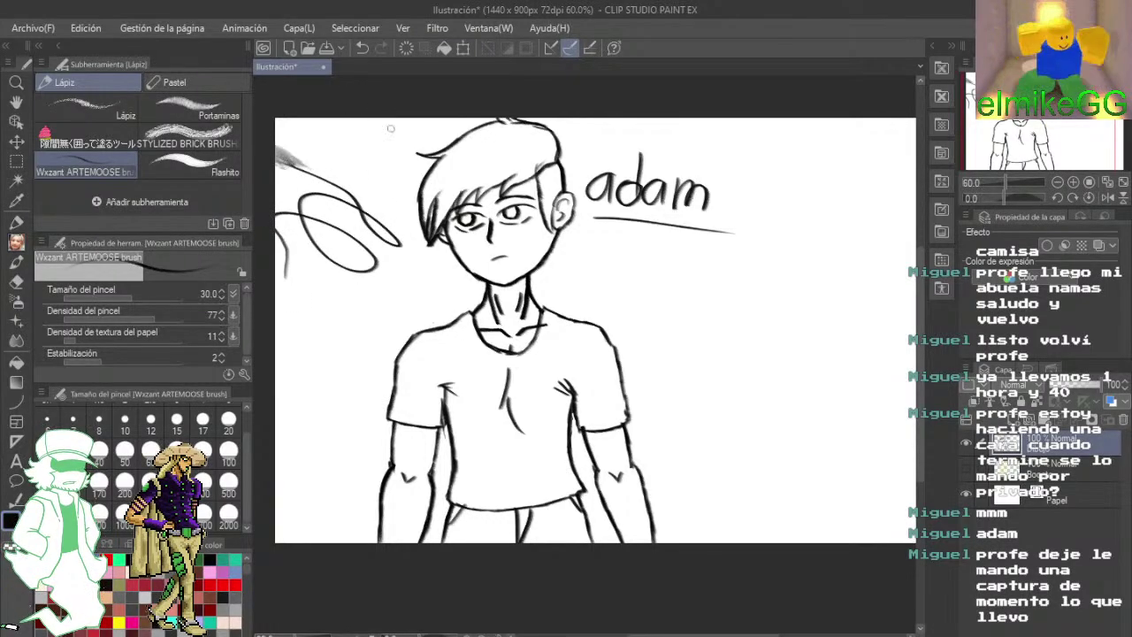
pyautogui.click(362, 48)
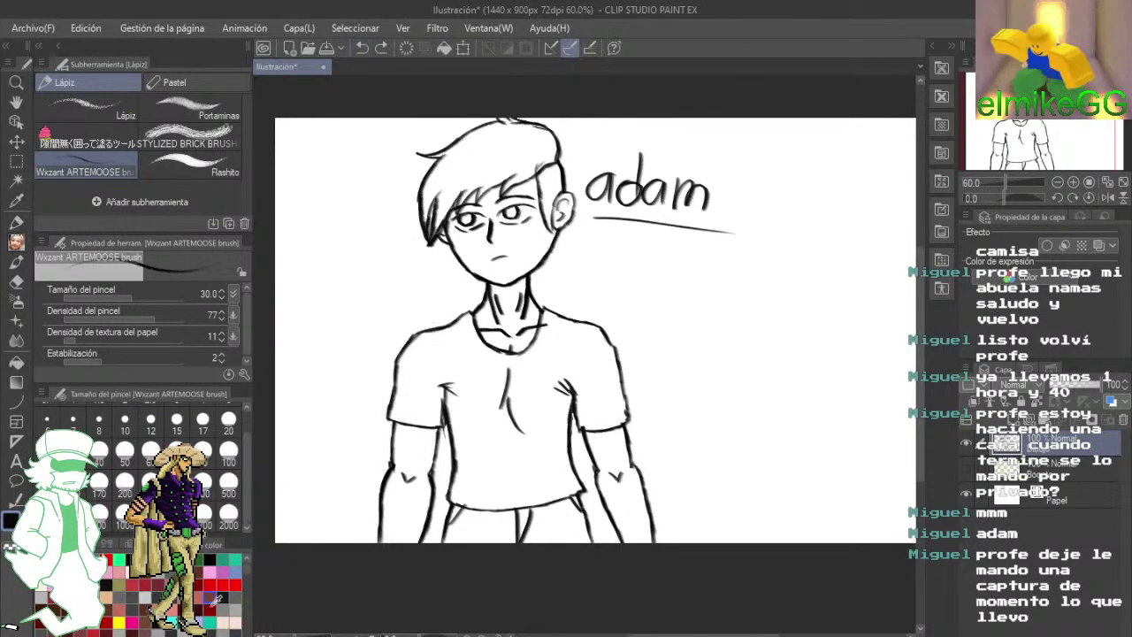
pyautogui.moveTo(334, 230)
pyautogui.mouseDown()
pyautogui.moveTo(402, 274)
pyautogui.moveTo(312, 266)
pyautogui.mouseUp()
pyautogui.click(362, 47)
pyautogui.click(212, 115)
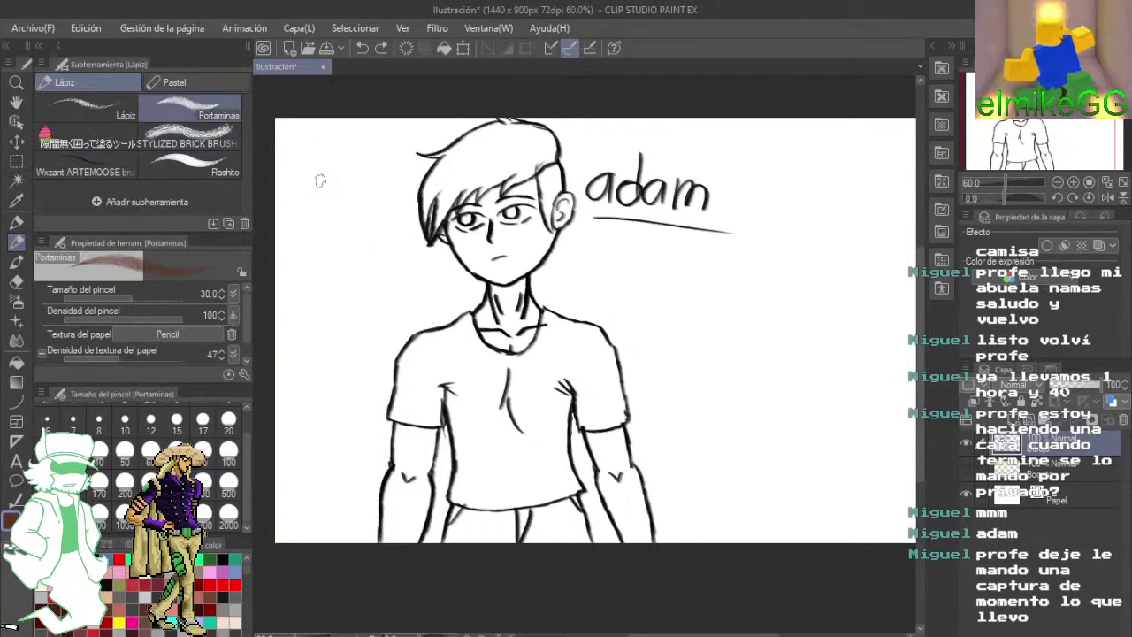
pyautogui.moveTo(318, 179)
pyautogui.mouseDown()
pyautogui.moveTo(376, 190)
pyautogui.moveTo(389, 168)
pyautogui.moveTo(394, 205)
pyautogui.mouseUp()
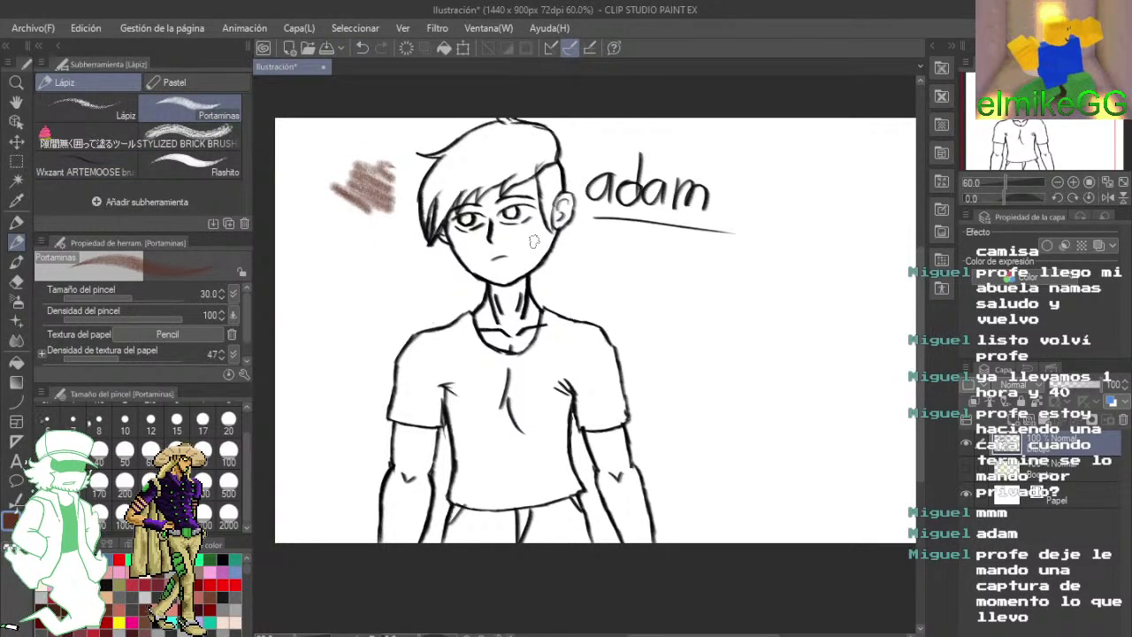
pyautogui.click(363, 47)
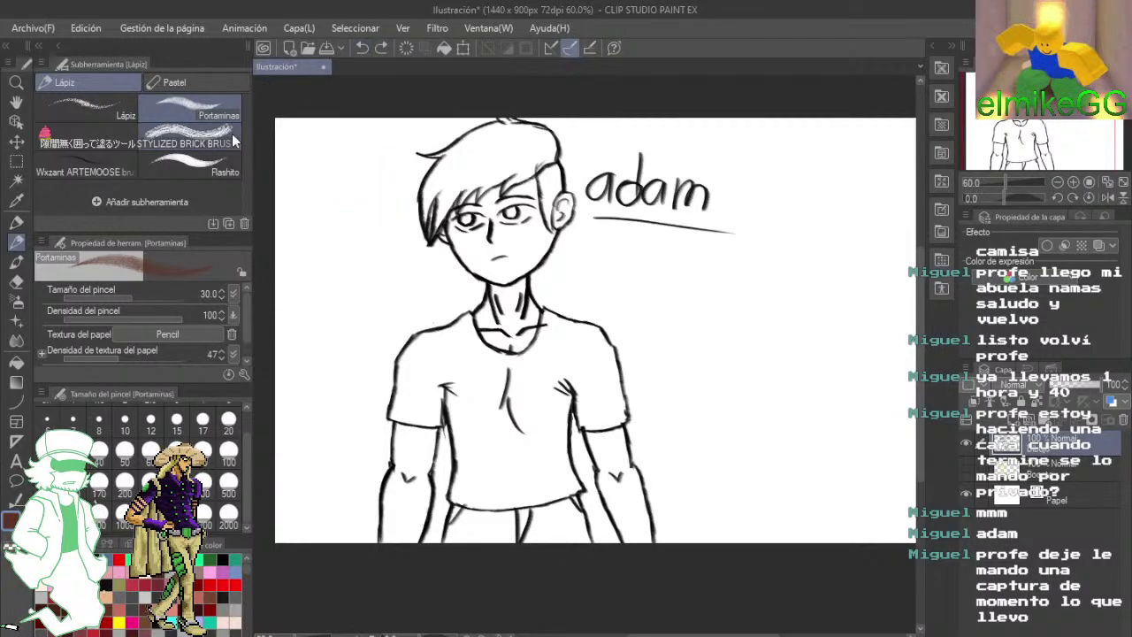
# - Save the illustration under the file name "Adam (dibujo en directo)"
pyautogui.scroll(3, 526, 308)
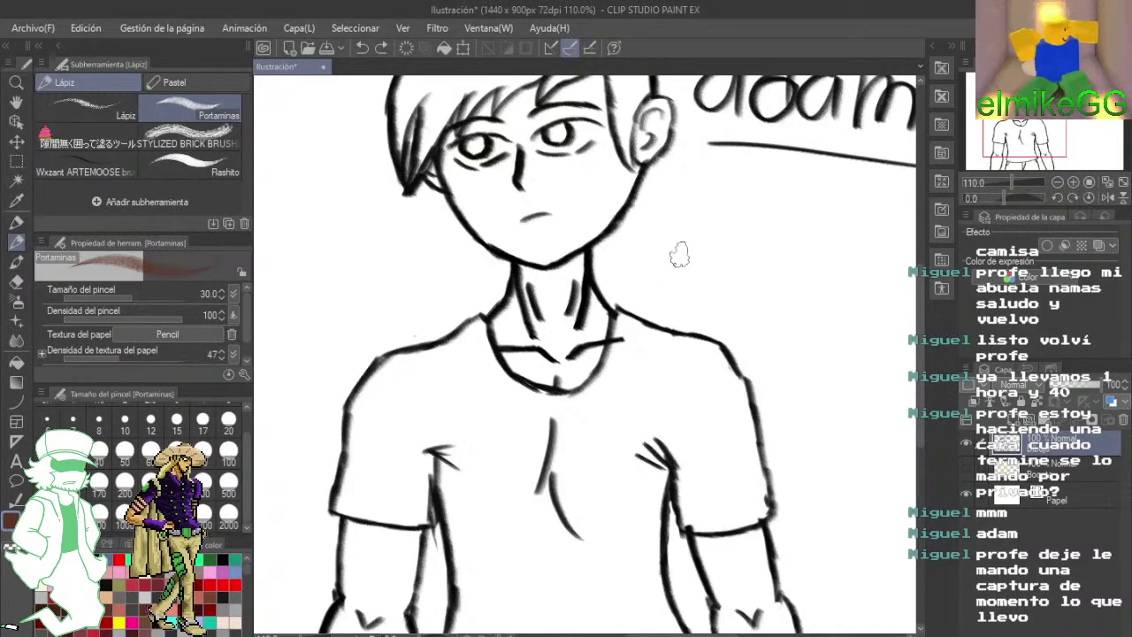
pyautogui.scroll(-3, 674, 198)
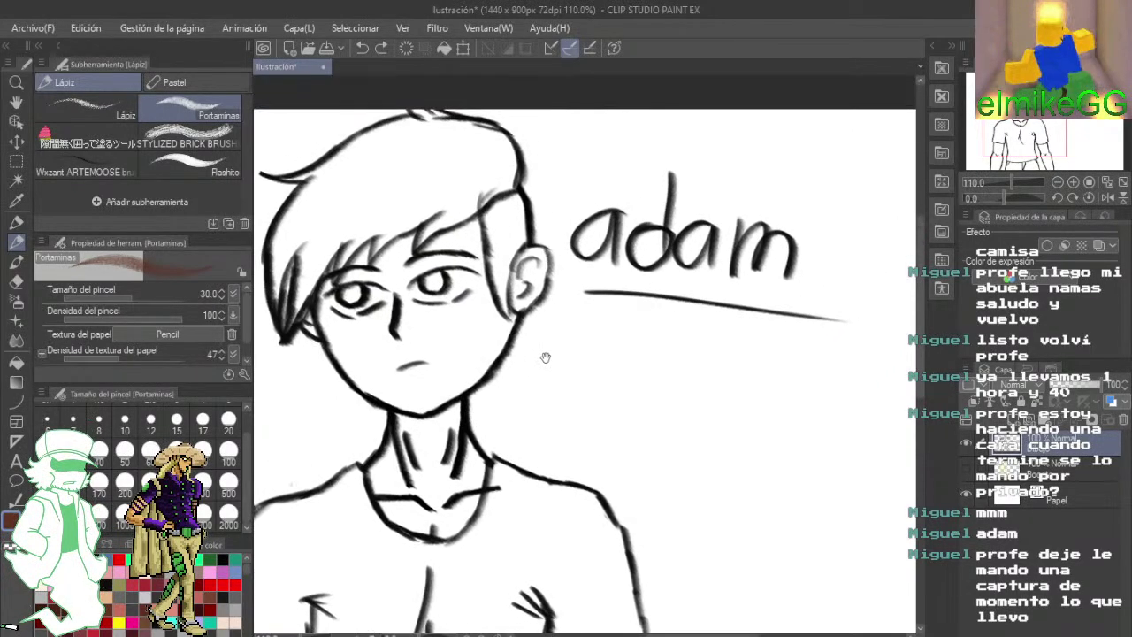
pyautogui.moveTo(452, 210); pyautogui.dragTo(643, 270)
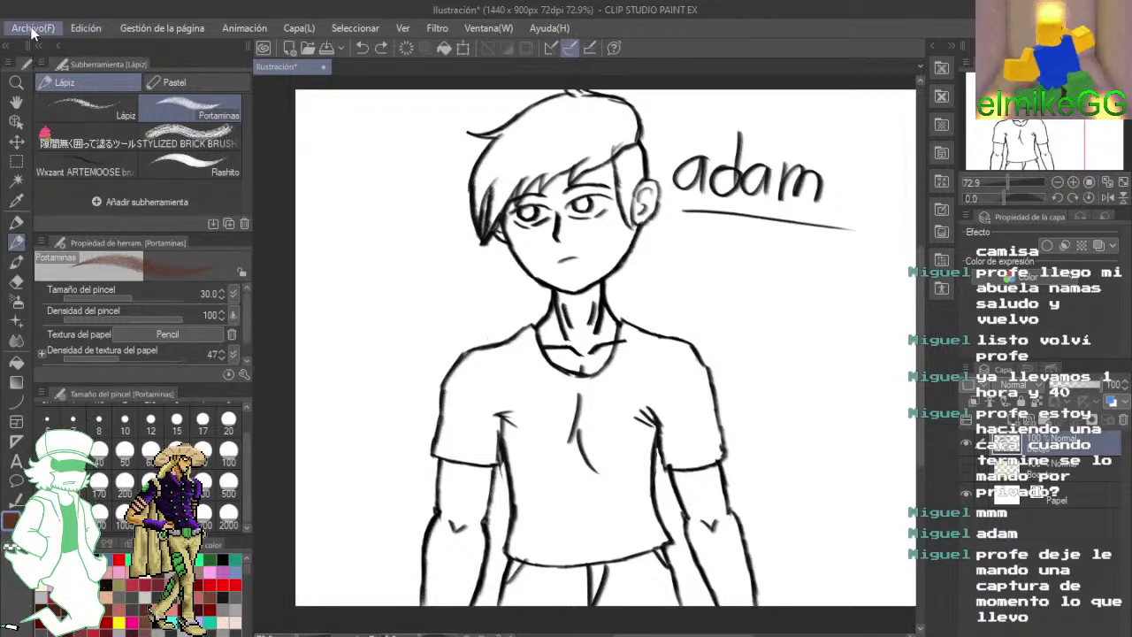
pyautogui.click(66, 164)
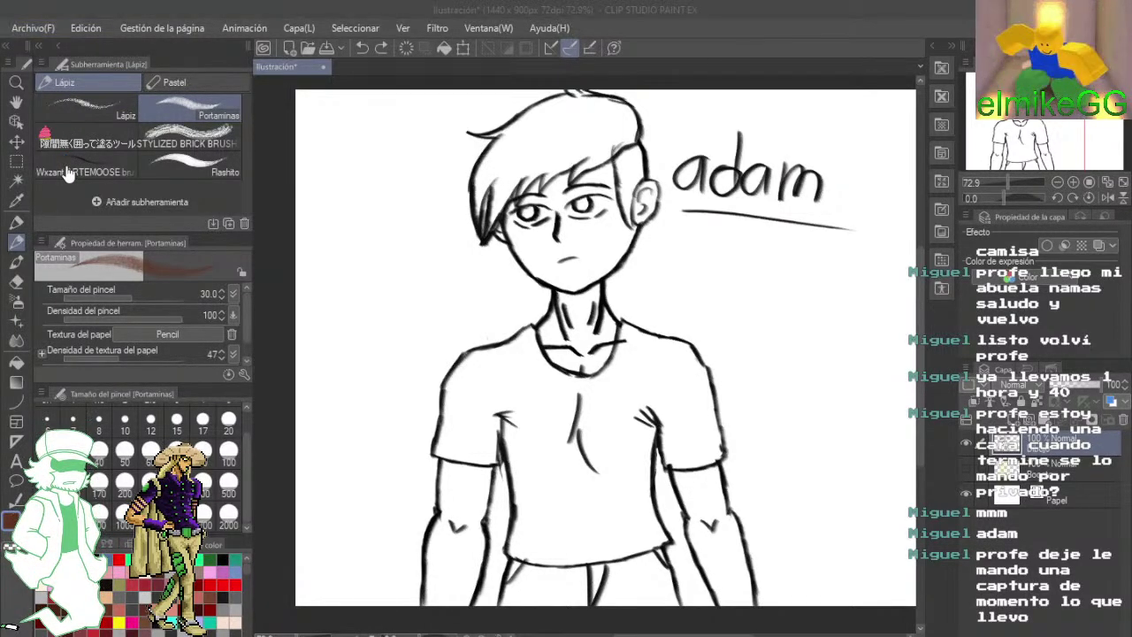
pyautogui.click(547, 18)
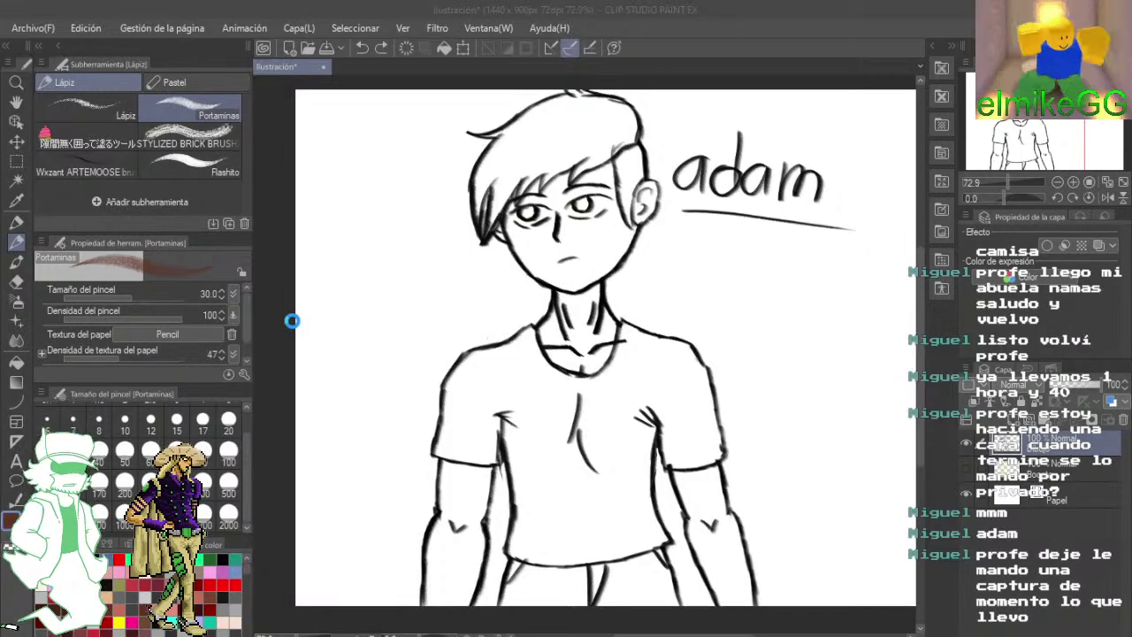
# - Try Portaminas strokes in black below the underlined name, undoing them
pyautogui.moveTo(752, 276); pyautogui.dragTo(566, 317)
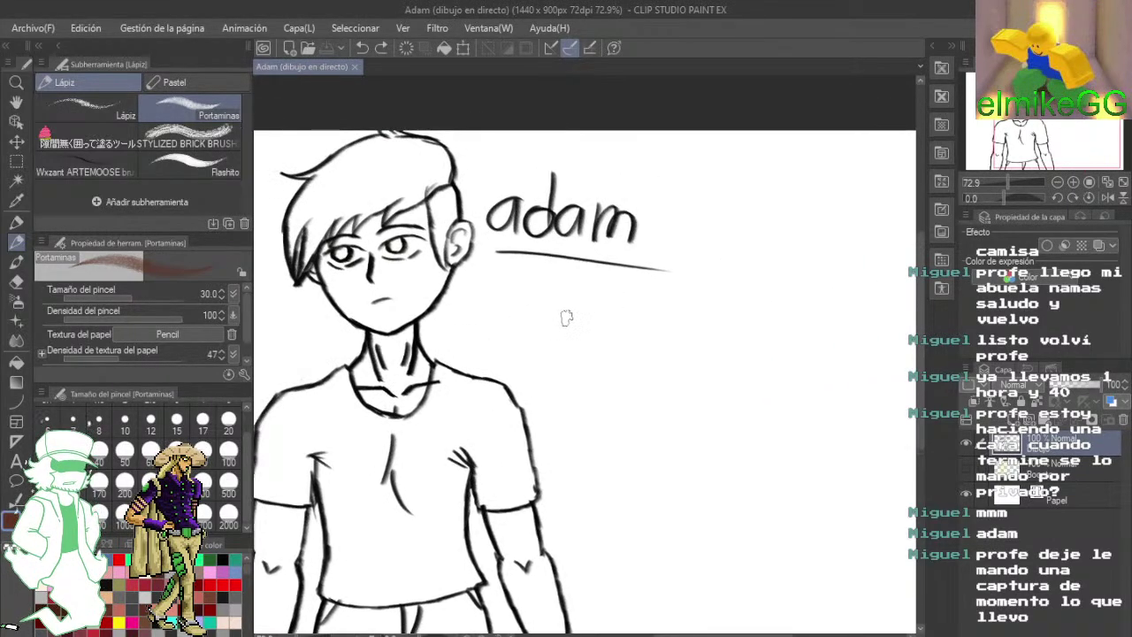
pyautogui.moveTo(587, 277); pyautogui.dragTo(546, 331)
pyautogui.click(363, 48)
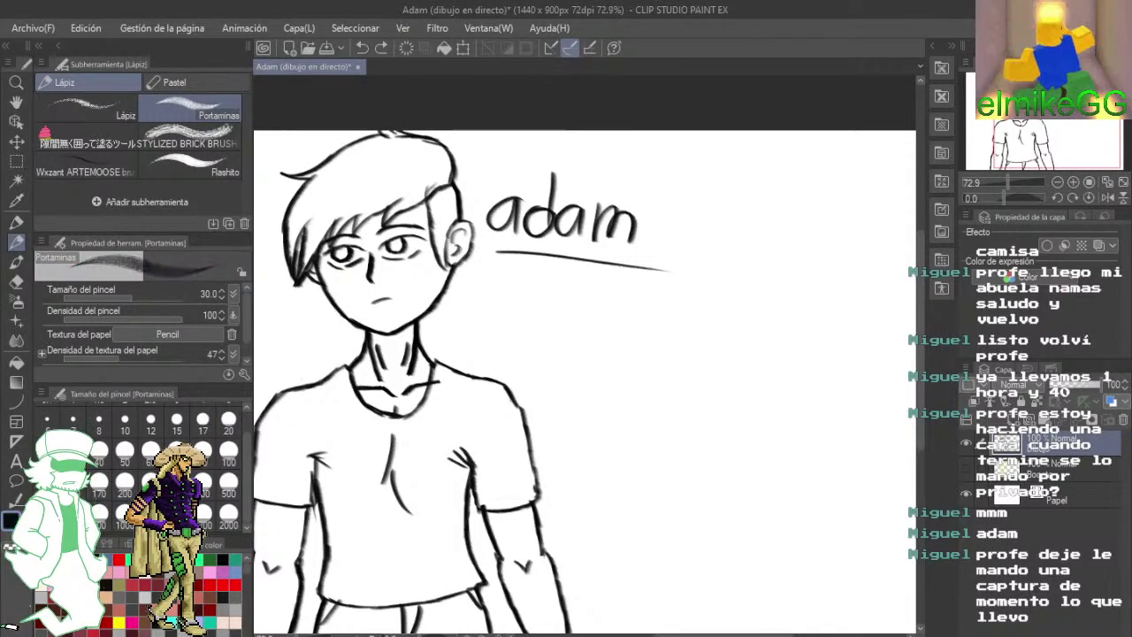
pyautogui.moveTo(527, 278)
pyautogui.mouseDown()
pyautogui.moveTo(531, 330)
pyautogui.moveTo(462, 334)
pyautogui.moveTo(497, 355)
pyautogui.mouseUp()
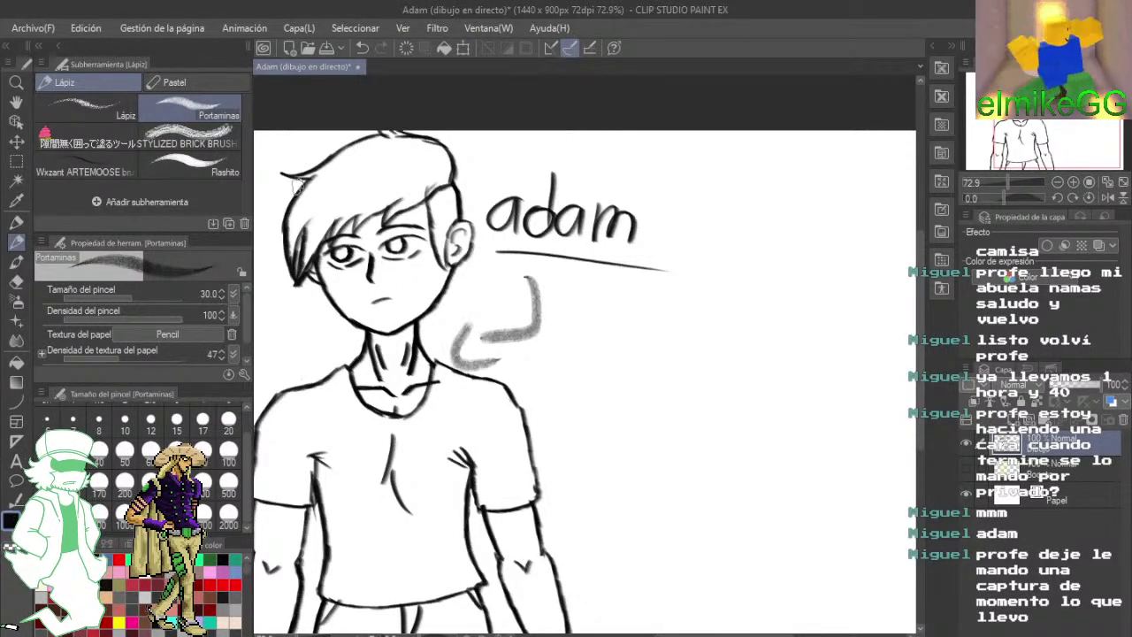
pyautogui.click(362, 48)
pyautogui.click(362, 47)
# - Draw two short curved strokes below the underlined name with the size 30 Wxzant ARTEMOOSE brush
pyautogui.click(84, 171)
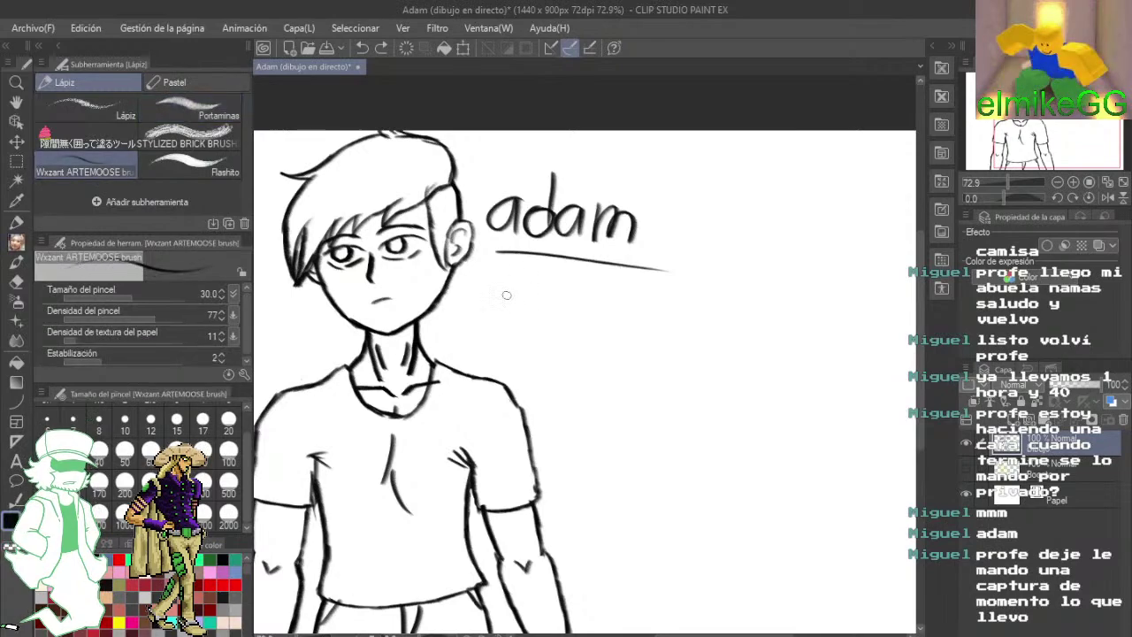
pyautogui.moveTo(529, 273); pyautogui.dragTo(486, 347)
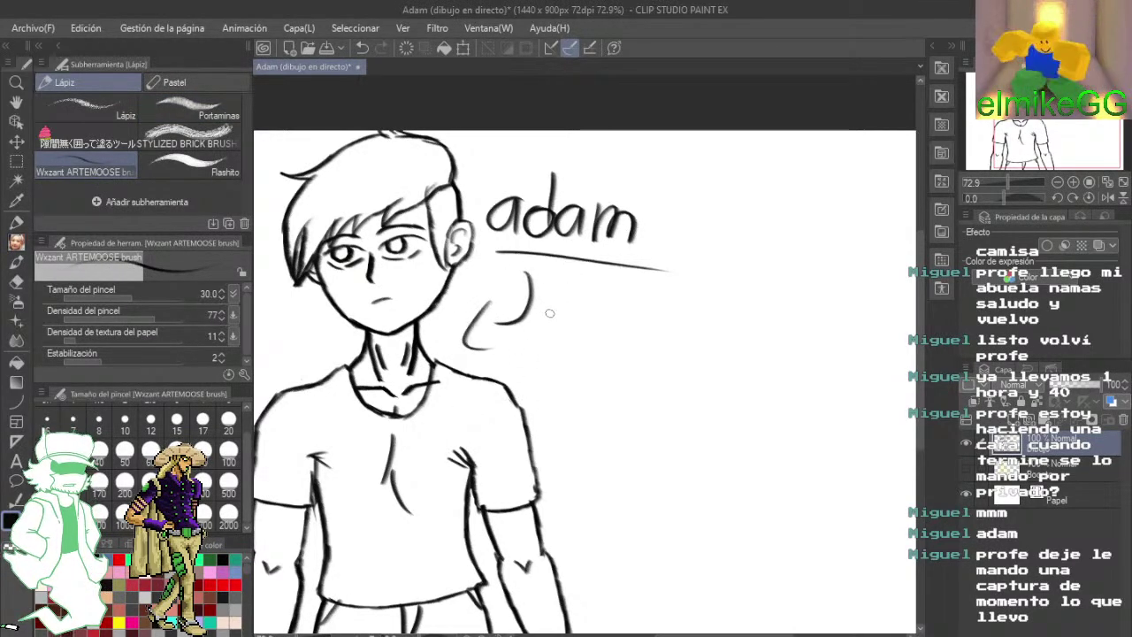
pyautogui.moveTo(568, 361)
pyautogui.mouseDown()
pyautogui.moveTo(543, 336)
pyautogui.moveTo(561, 328)
pyautogui.moveTo(464, 402)
pyautogui.moveTo(412, 374)
pyautogui.moveTo(415, 337)
pyautogui.moveTo(521, 276)
pyautogui.moveTo(617, 292)
pyautogui.mouseUp()
pyautogui.scroll(-8, 416, 336)
pyautogui.scroll(5, 556, 290)
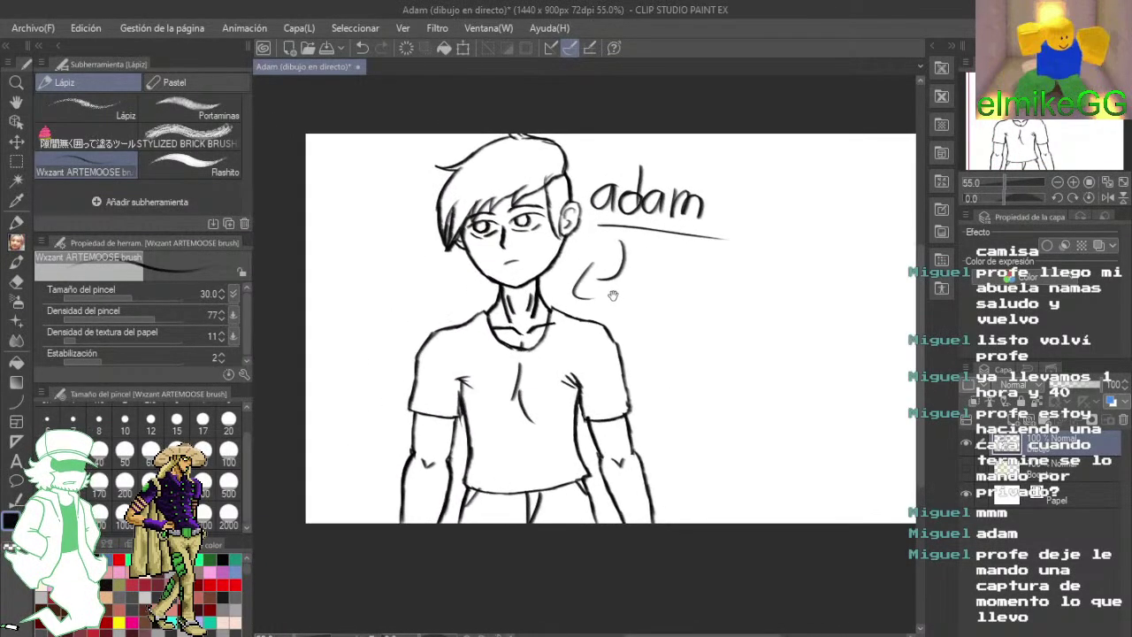
pyautogui.hotkey('alt', 'Tab')
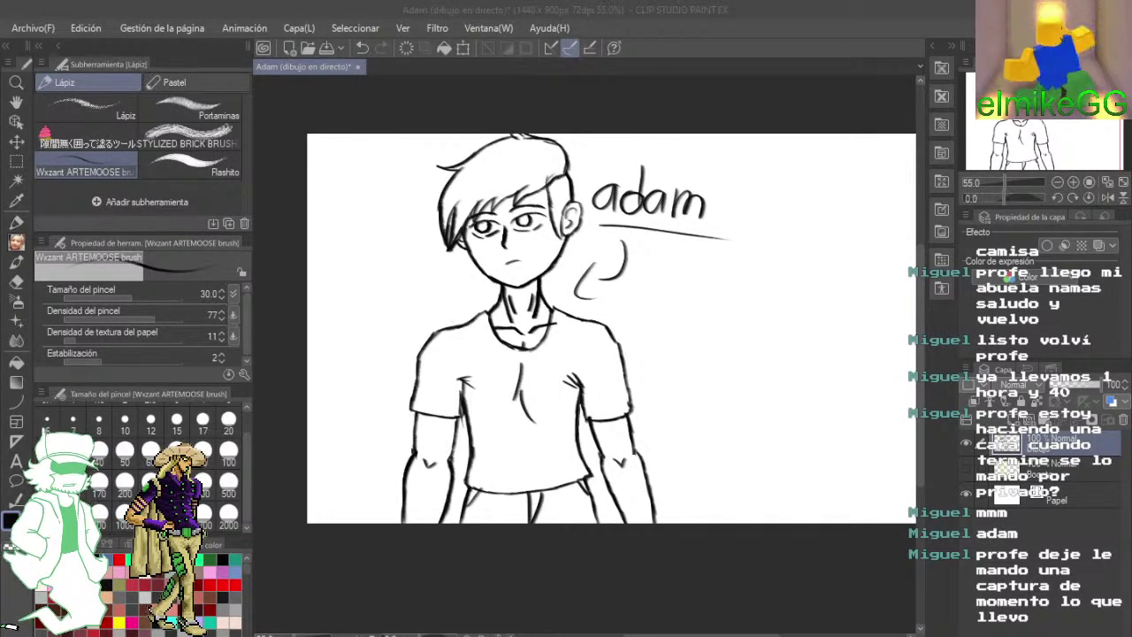
pyautogui.hotkey('alt', 'Tab')
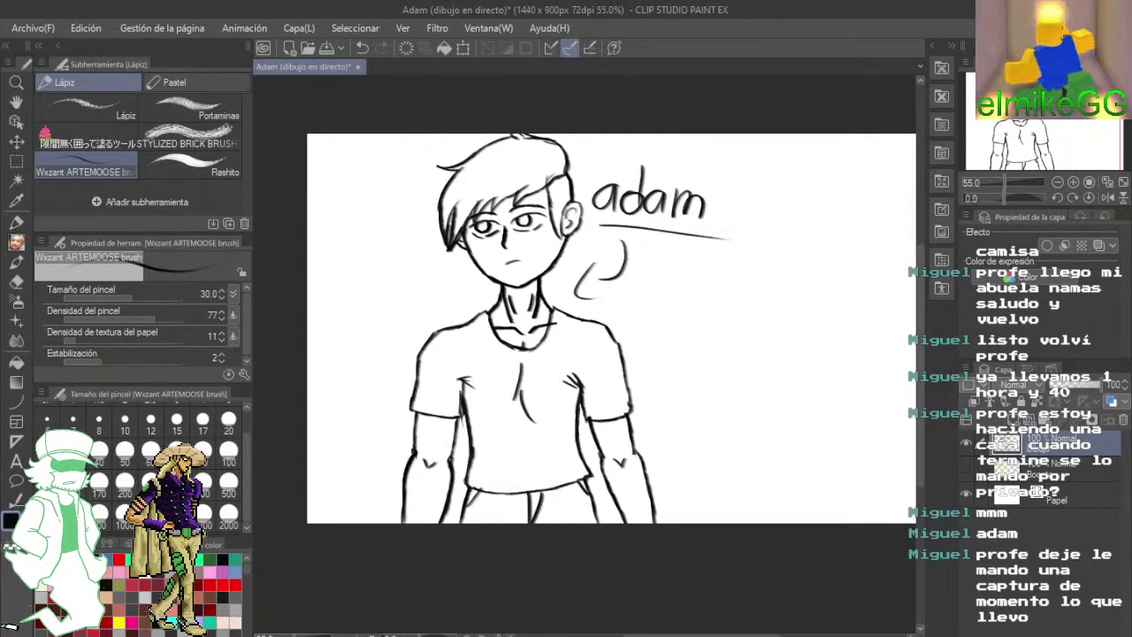
pyautogui.hotkey('alt', 'Tab')
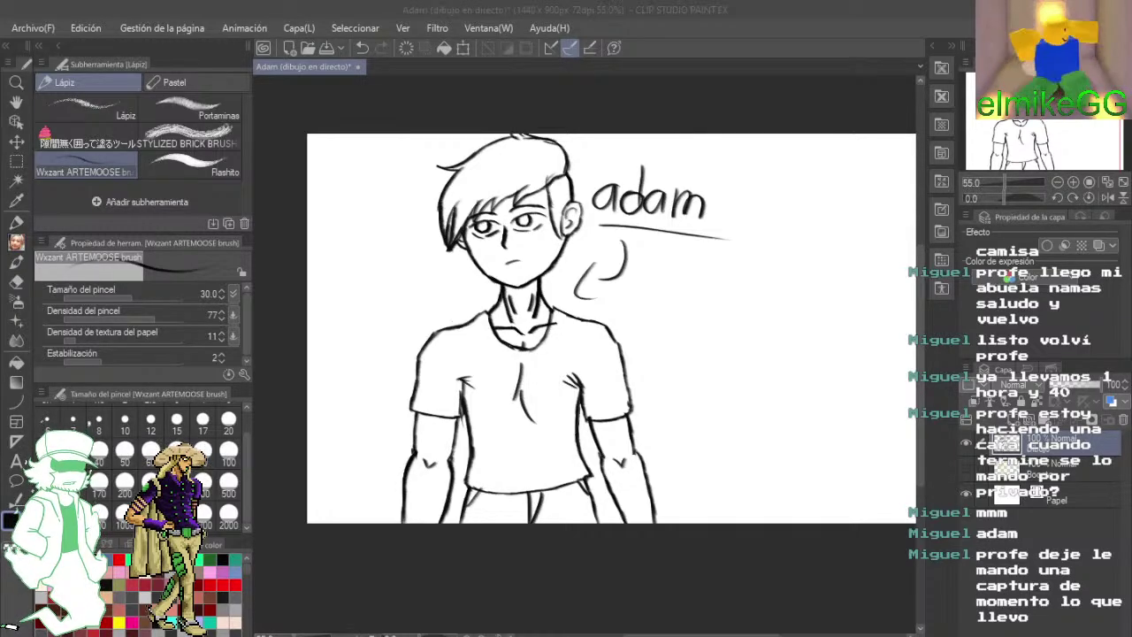
# - Create a new blank illustration of 1440 x 900 px at 72 dpi
pyautogui.click(37, 30)
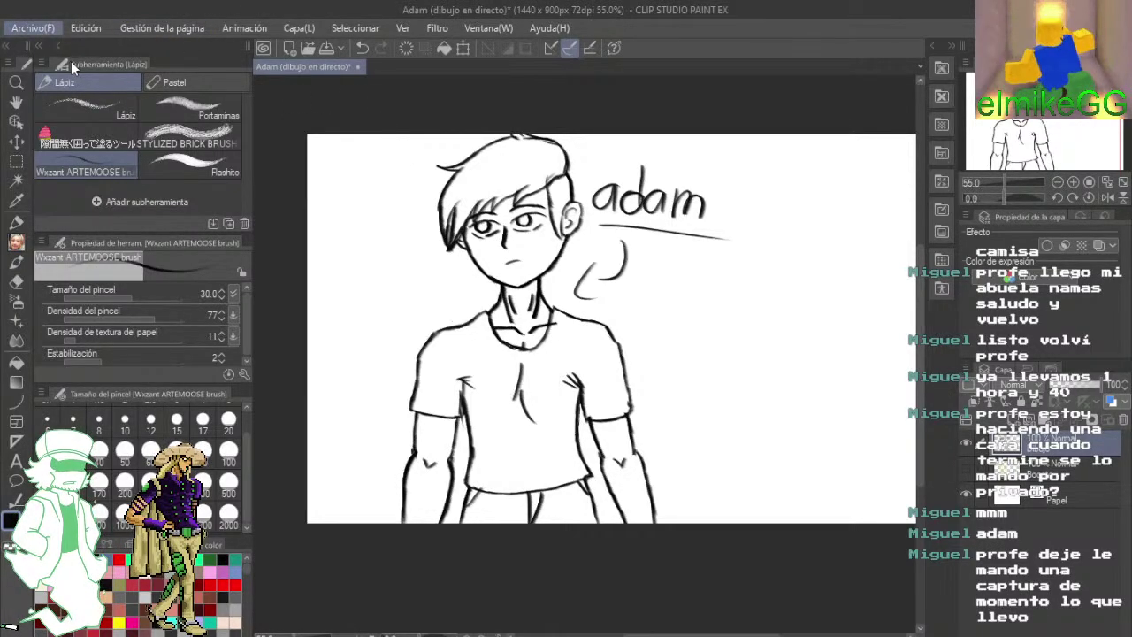
pyautogui.click(74, 53)
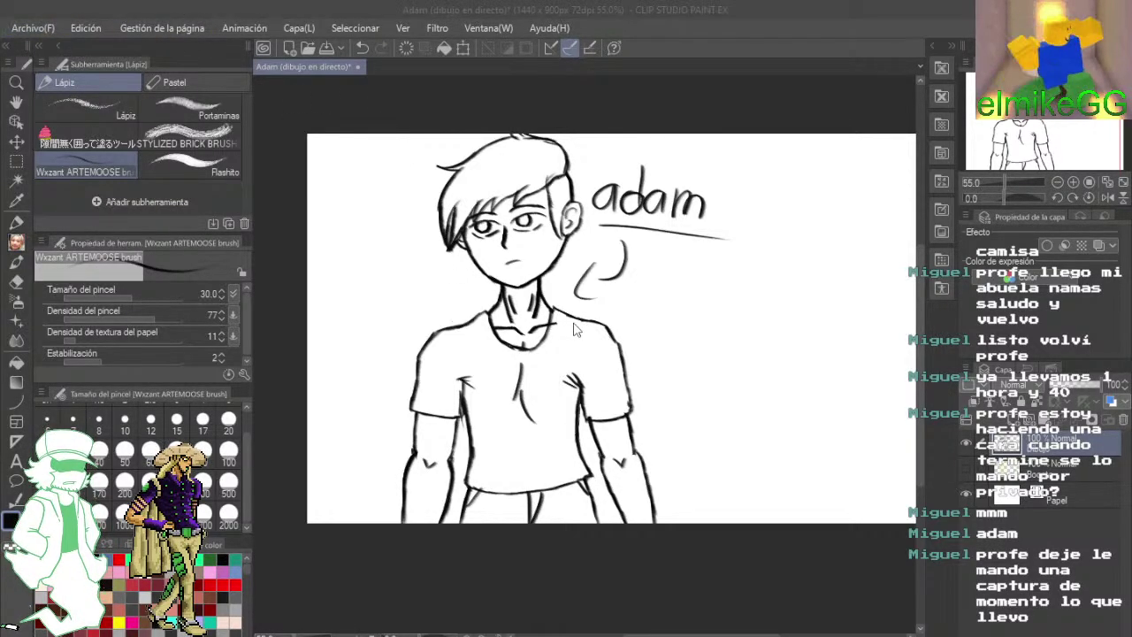
pyautogui.click(646, 153)
pyautogui.scroll(1, 571, 327)
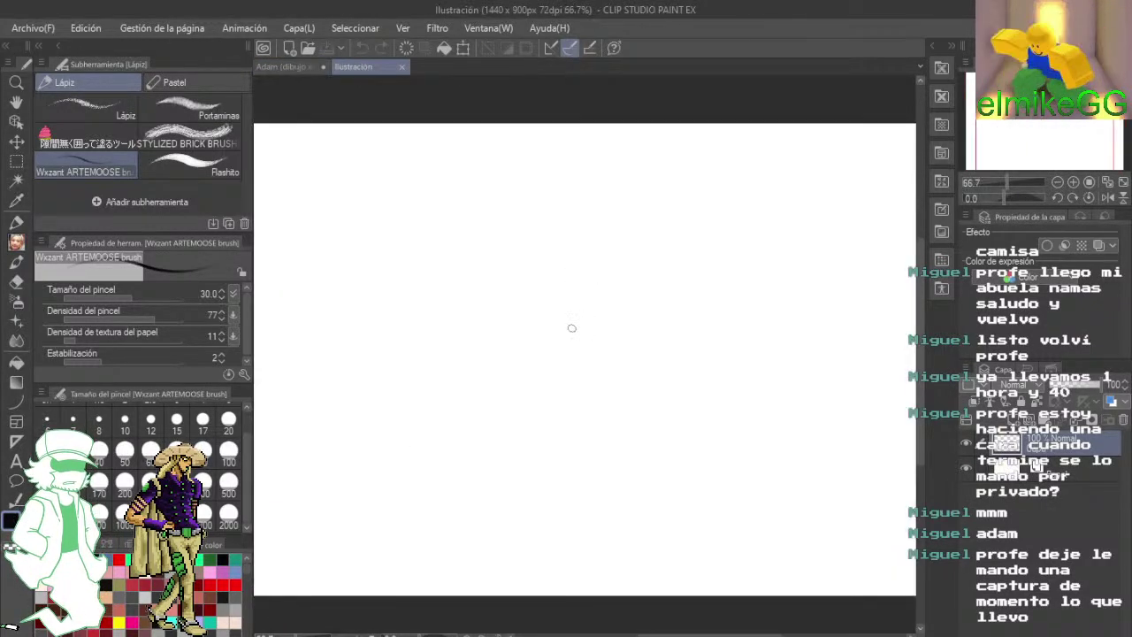
# - Try two long curved strokes on the blank canvas and undo them
pyautogui.moveTo(667, 223)
pyautogui.mouseDown()
pyautogui.moveTo(586, 491)
pyautogui.moveTo(663, 329)
pyautogui.mouseUp()
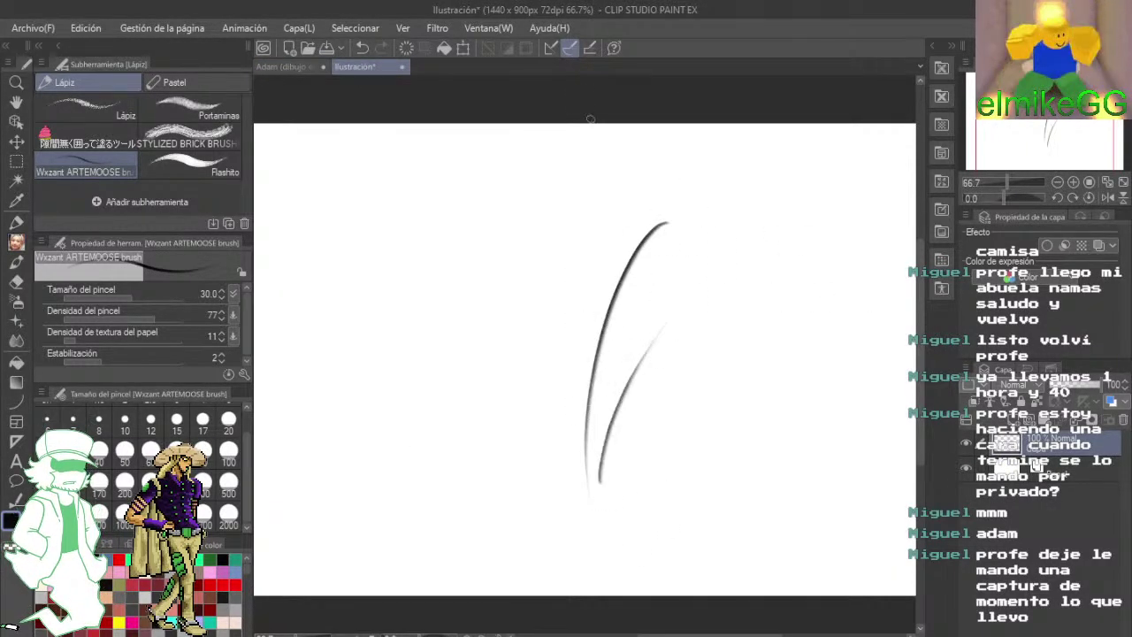
pyautogui.click(370, 48)
pyautogui.click(370, 49)
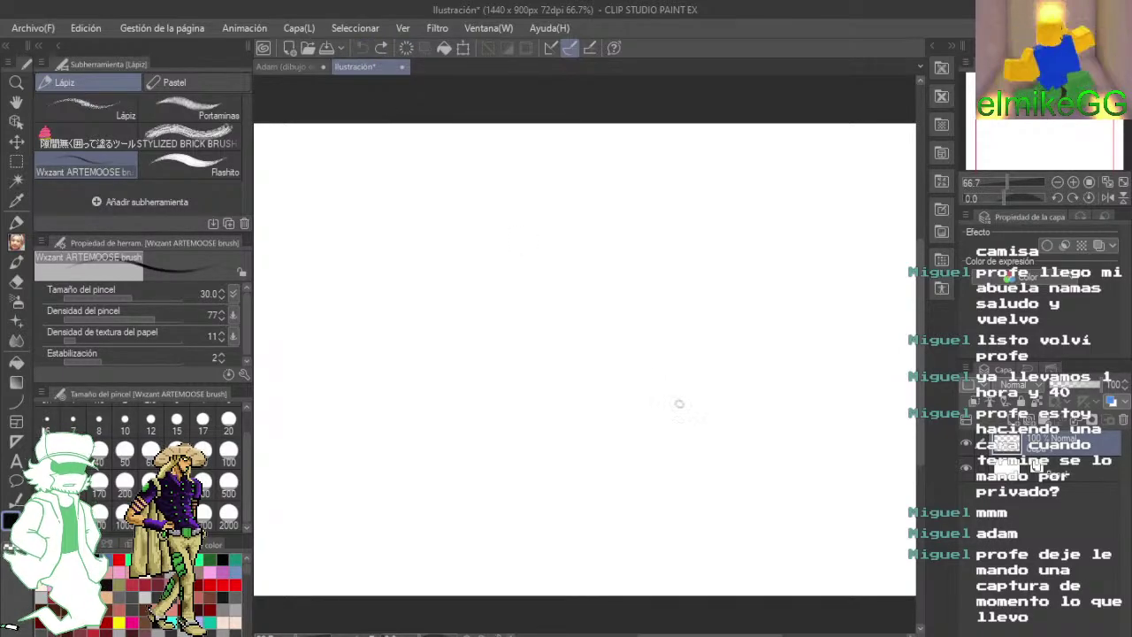
# - Draw the left side of a head oval as a thick curve with overlapping Wxzant ARTEMOOSE strokes
pyautogui.scroll(1, 677, 398)
pyautogui.scroll(1, 464, 242)
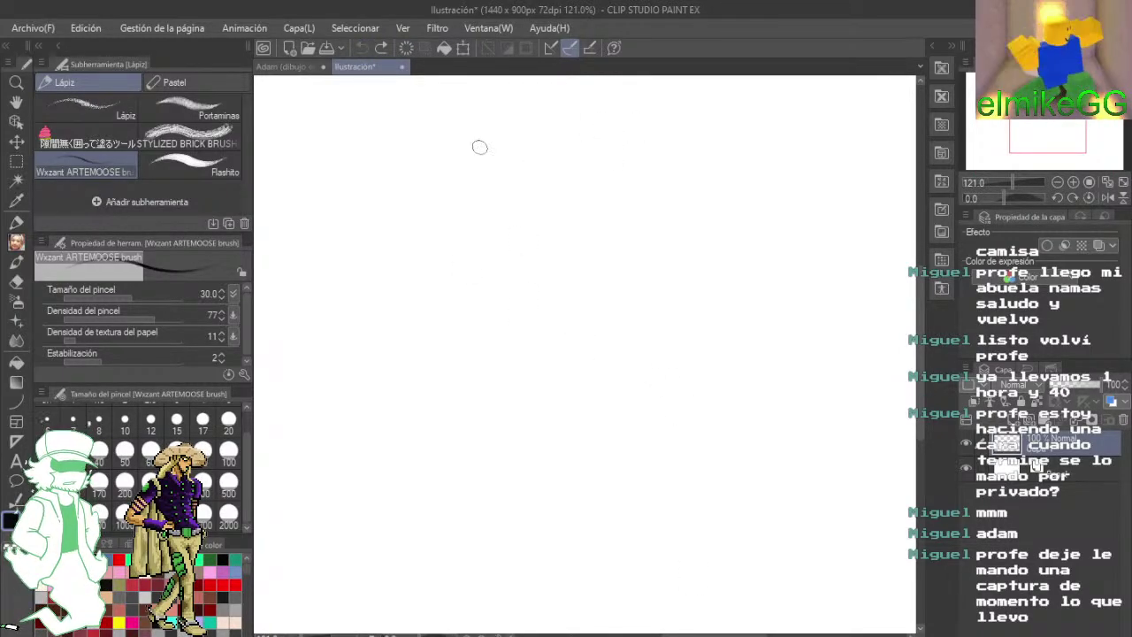
pyautogui.moveTo(475, 195)
pyautogui.mouseDown()
pyautogui.moveTo(434, 272)
pyautogui.moveTo(432, 316)
pyautogui.mouseUp()
pyautogui.moveTo(444, 266)
pyautogui.mouseDown()
pyautogui.moveTo(437, 337)
pyautogui.moveTo(452, 368)
pyautogui.mouseUp()
pyautogui.moveTo(441, 320); pyautogui.dragTo(460, 383)
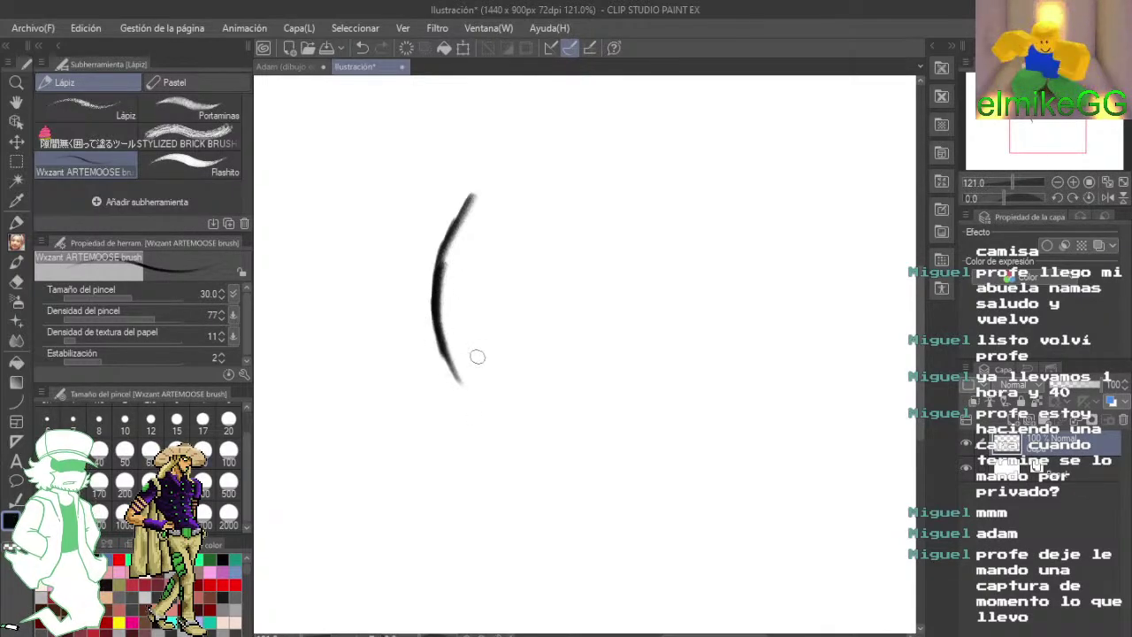
# - Try short slanted strokes inside the head curve and undo them
pyautogui.moveTo(531, 307); pyautogui.dragTo(559, 347)
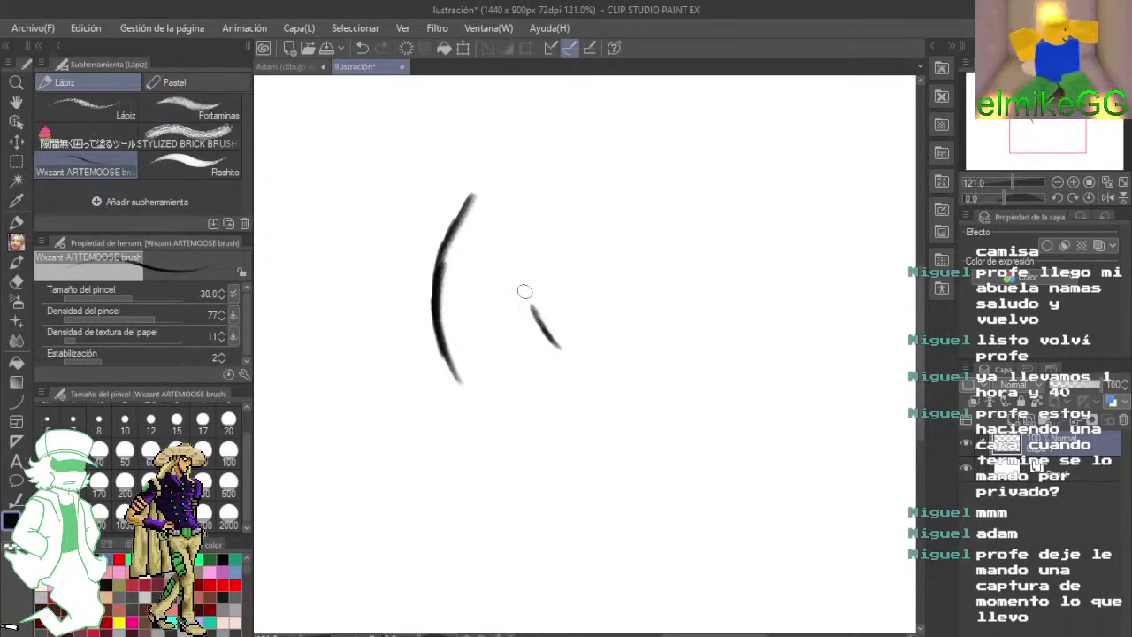
pyautogui.click(367, 47)
pyautogui.click(367, 47)
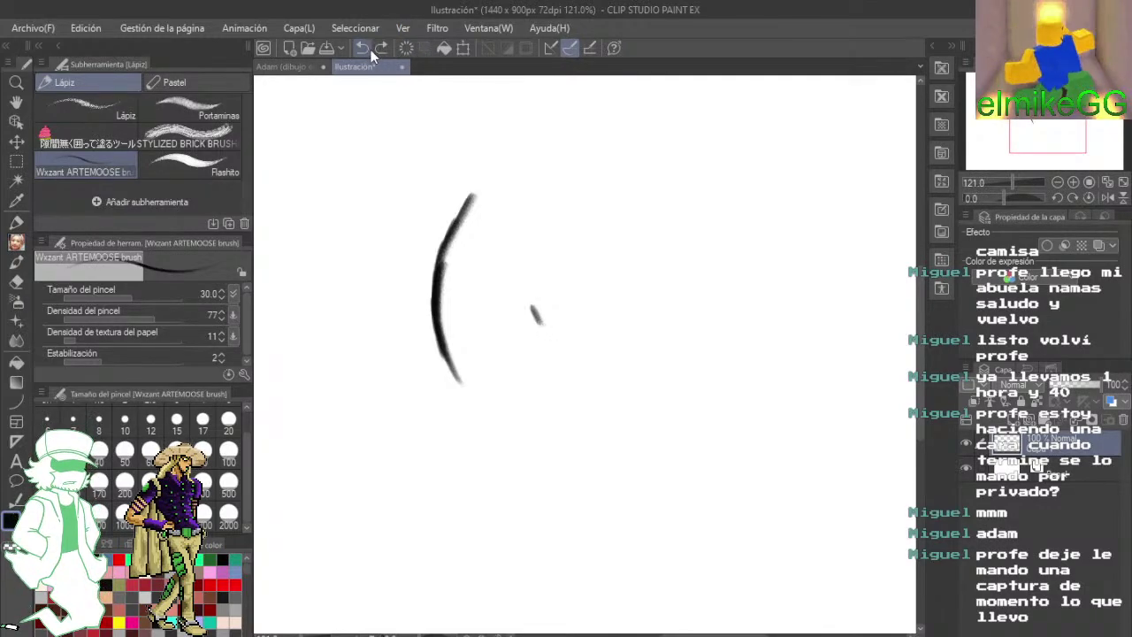
pyautogui.hotkey('ctrl', 'z')
# - Extend the head's left curve down toward the chin and up toward the crown
pyautogui.moveTo(440, 348)
pyautogui.mouseDown()
pyautogui.moveTo(480, 419)
pyautogui.moveTo(520, 437)
pyautogui.mouseUp()
pyautogui.moveTo(476, 395); pyautogui.dragTo(527, 441)
pyautogui.moveTo(433, 285); pyautogui.dragTo(495, 182)
# - Sketch a quick example face with brows, eyes, nose and a grinning mouth beside the curve, and undo it entirely
pyautogui.moveTo(656, 125); pyautogui.dragTo(790, 444)
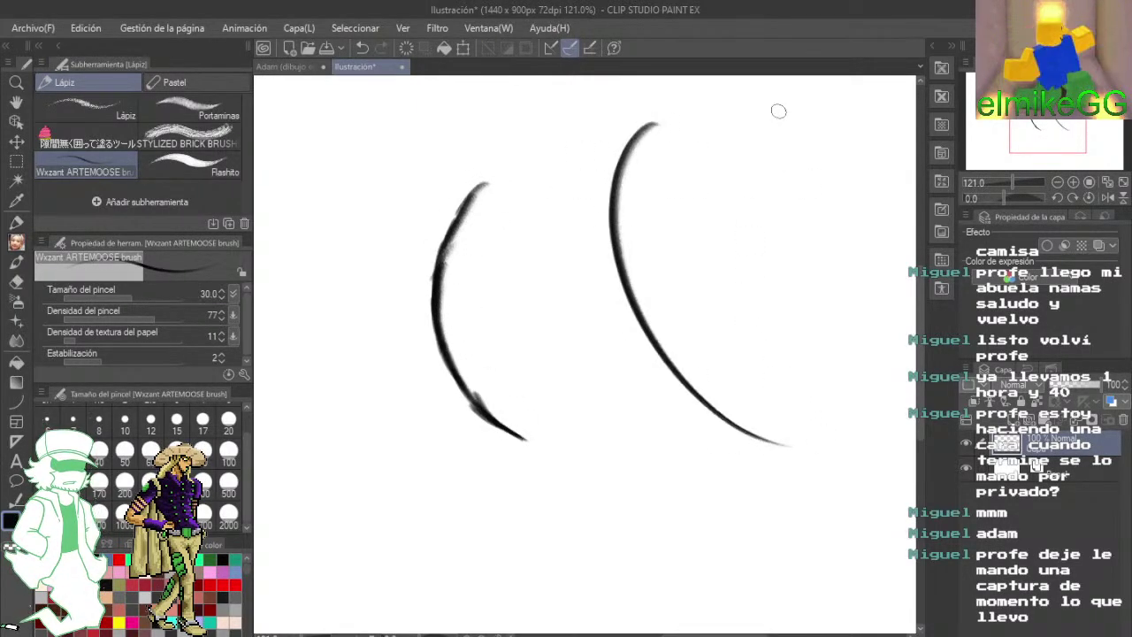
pyautogui.moveTo(776, 108); pyautogui.dragTo(792, 423)
pyautogui.moveTo(731, 263)
pyautogui.mouseDown()
pyautogui.moveTo(826, 258)
pyautogui.moveTo(805, 271)
pyautogui.moveTo(671, 264)
pyautogui.moveTo(798, 369)
pyautogui.mouseUp()
pyautogui.moveTo(707, 350)
pyautogui.mouseDown()
pyautogui.moveTo(803, 380)
pyautogui.moveTo(776, 396)
pyautogui.moveTo(783, 368)
pyautogui.mouseUp()
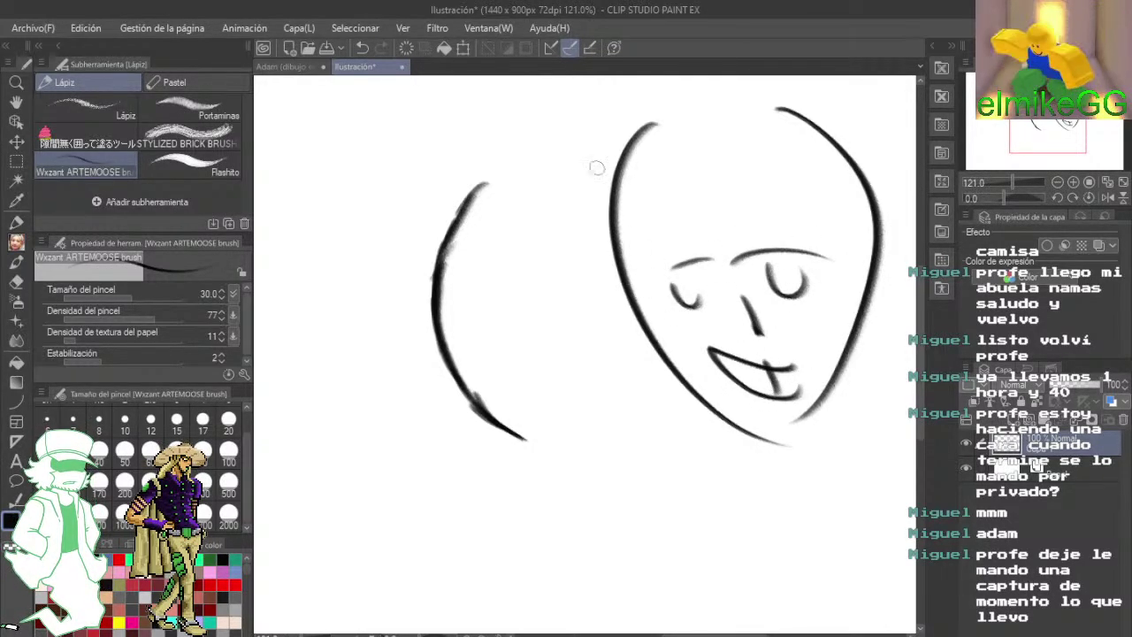
pyautogui.click(362, 47)
pyautogui.click(362, 46)
pyautogui.click(362, 47)
pyautogui.click(362, 46)
pyautogui.click(362, 47)
pyautogui.click(359, 47)
pyautogui.click(358, 46)
pyautogui.click(357, 46)
pyautogui.click(359, 47)
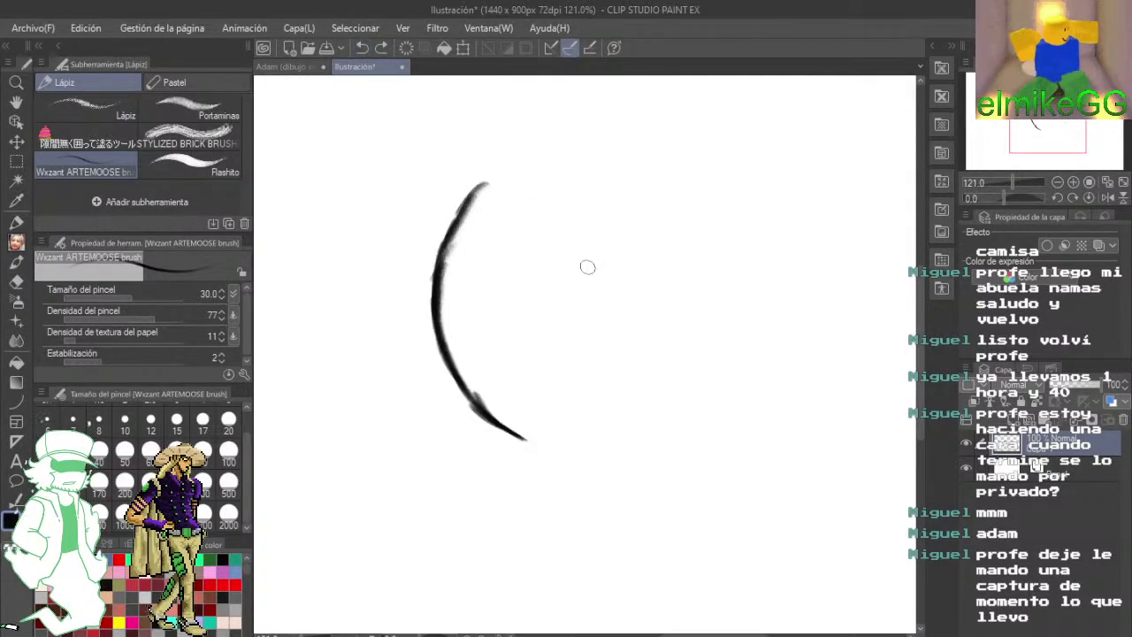
# - Complete the head oval by drawing the rounded crown, the chin and the right side to close the outline
pyautogui.moveTo(529, 248)
pyautogui.mouseDown()
pyautogui.moveTo(575, 169)
pyautogui.moveTo(549, 252)
pyautogui.moveTo(537, 257)
pyautogui.mouseUp()
pyautogui.moveTo(471, 242)
pyautogui.mouseDown()
pyautogui.moveTo(504, 188)
pyautogui.moveTo(557, 163)
pyautogui.moveTo(519, 179)
pyautogui.moveTo(567, 171)
pyautogui.moveTo(510, 180)
pyautogui.moveTo(558, 167)
pyautogui.moveTo(597, 177)
pyautogui.moveTo(556, 165)
pyautogui.moveTo(618, 191)
pyautogui.moveTo(597, 174)
pyautogui.moveTo(620, 200)
pyautogui.moveTo(643, 256)
pyautogui.mouseUp()
pyautogui.moveTo(664, 347); pyautogui.dragTo(626, 295)
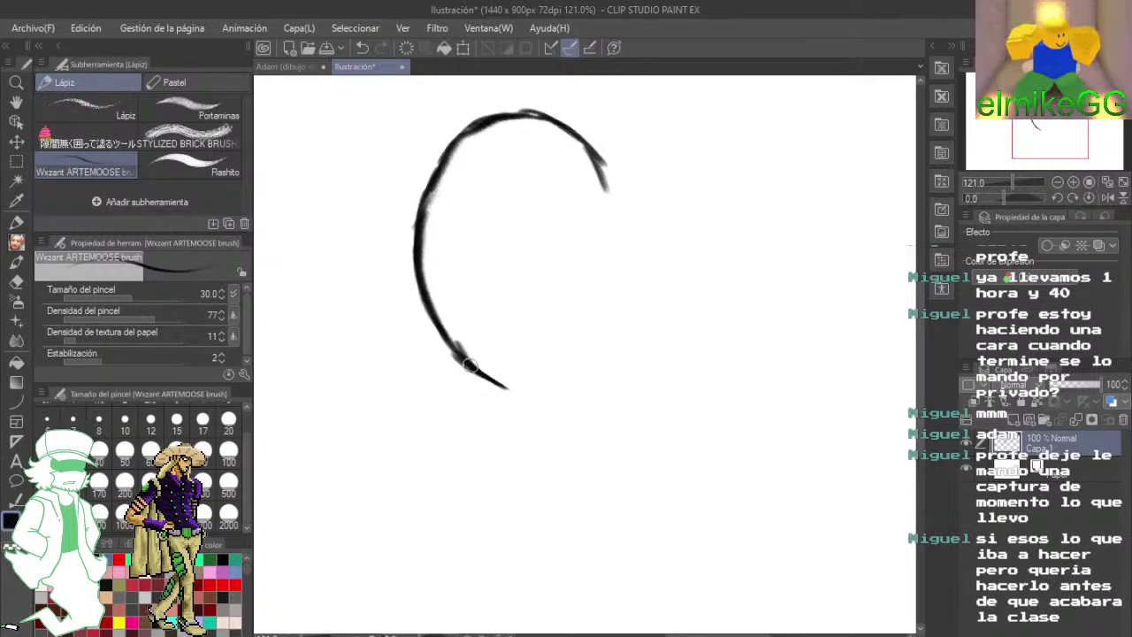
pyautogui.moveTo(467, 362)
pyautogui.mouseDown()
pyautogui.moveTo(498, 389)
pyautogui.moveTo(483, 377)
pyautogui.moveTo(538, 390)
pyautogui.moveTo(531, 398)
pyautogui.moveTo(604, 336)
pyautogui.mouseUp()
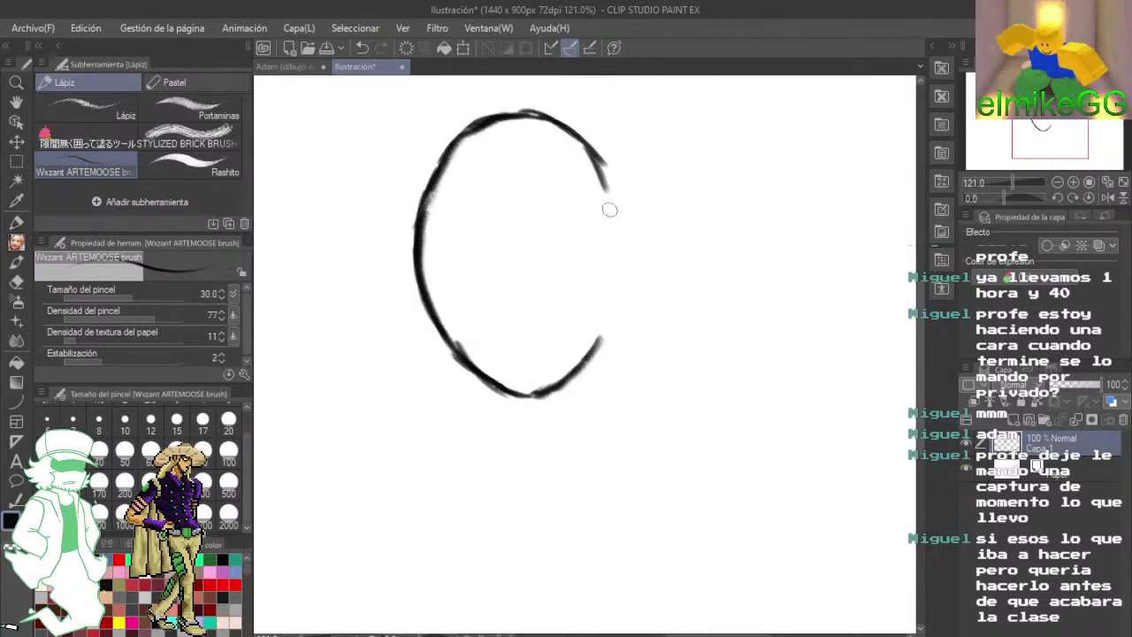
pyautogui.moveTo(596, 151)
pyautogui.mouseDown()
pyautogui.moveTo(621, 246)
pyautogui.moveTo(619, 216)
pyautogui.moveTo(608, 326)
pyautogui.moveTo(616, 352)
pyautogui.mouseUp()
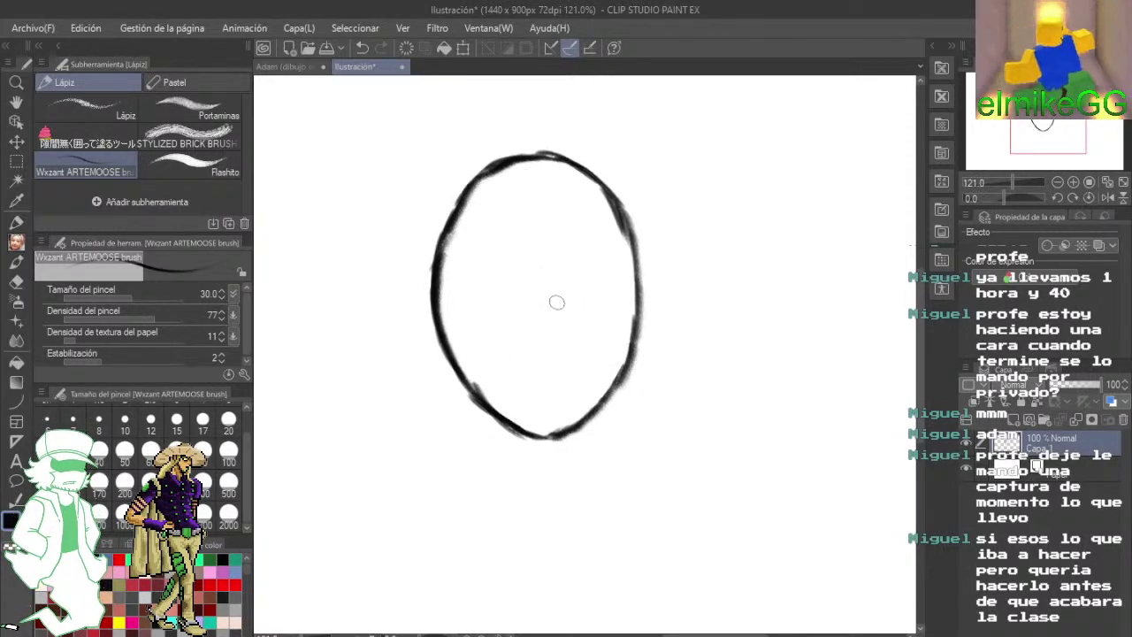
# - Draw arched brows, round eyes, a small nose and a slightly smiling mouth inside the head oval, redoing the mouth
pyautogui.moveTo(548, 307)
pyautogui.mouseDown()
pyautogui.moveTo(603, 294)
pyautogui.moveTo(624, 308)
pyautogui.mouseUp()
pyautogui.moveTo(536, 309)
pyautogui.mouseDown()
pyautogui.moveTo(491, 294)
pyautogui.moveTo(463, 309)
pyautogui.moveTo(506, 329)
pyautogui.moveTo(532, 306)
pyautogui.moveTo(509, 303)
pyautogui.mouseUp()
pyautogui.click(369, 55)
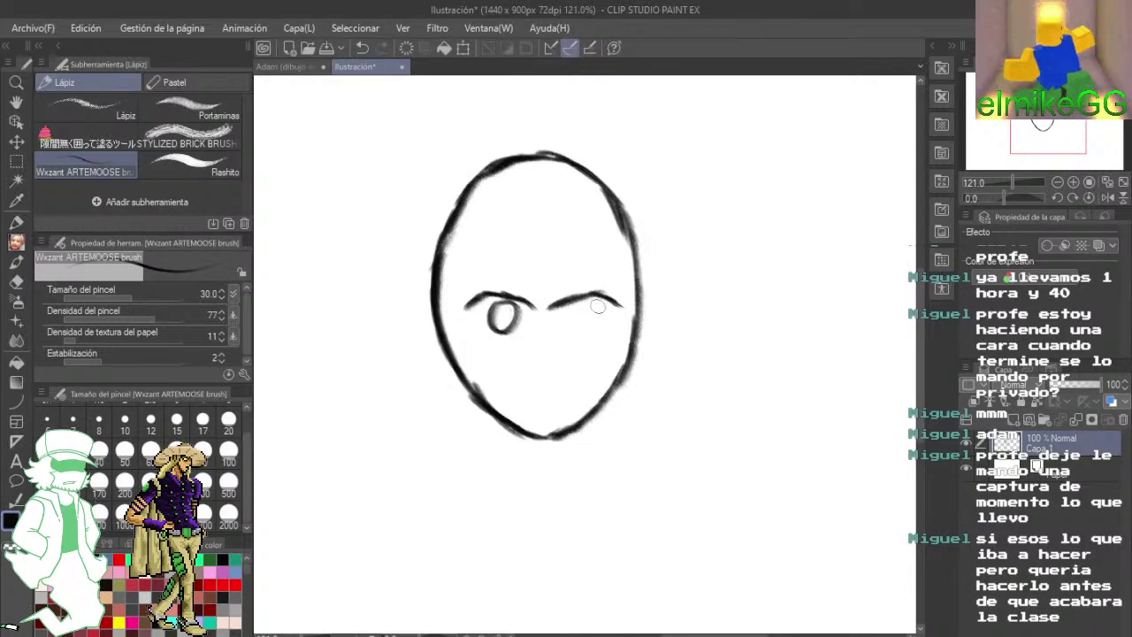
pyautogui.moveTo(581, 311)
pyautogui.mouseDown()
pyautogui.moveTo(588, 331)
pyautogui.moveTo(583, 308)
pyautogui.mouseUp()
pyautogui.moveTo(541, 325)
pyautogui.mouseDown()
pyautogui.moveTo(553, 351)
pyautogui.moveTo(536, 379)
pyautogui.moveTo(570, 382)
pyautogui.mouseUp()
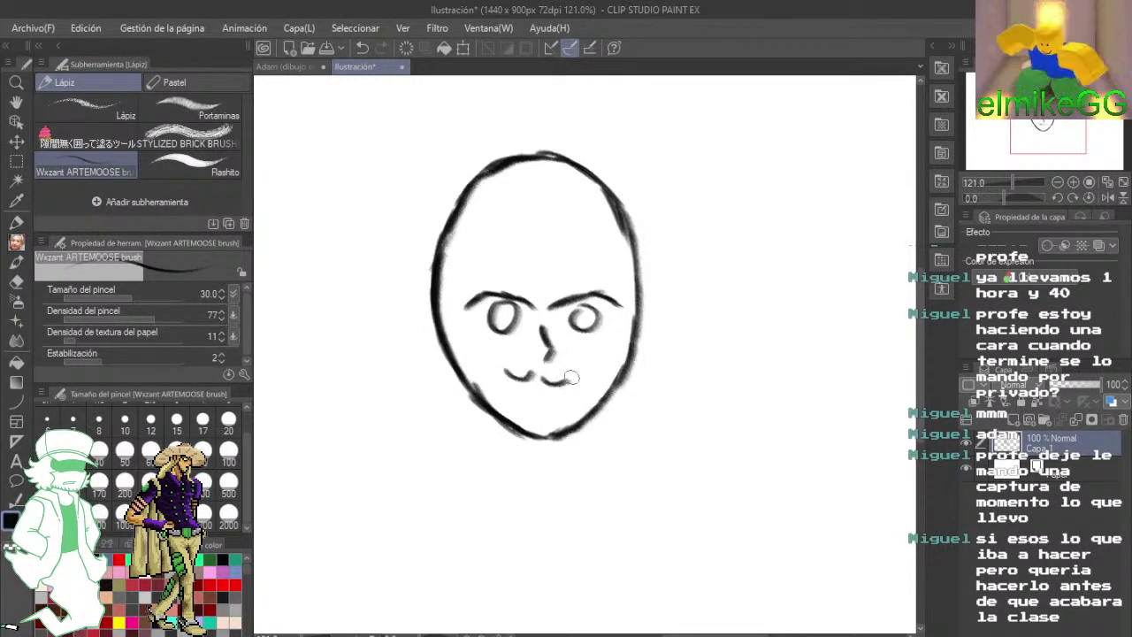
pyautogui.click(363, 48)
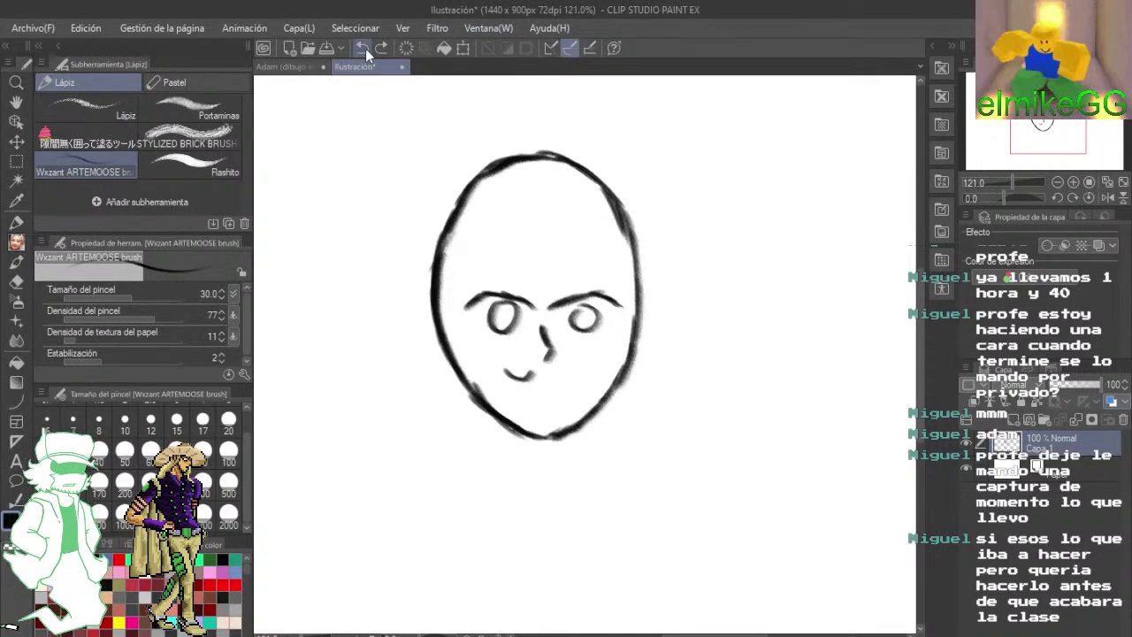
pyautogui.click(364, 49)
pyautogui.moveTo(516, 377); pyautogui.dragTo(556, 379)
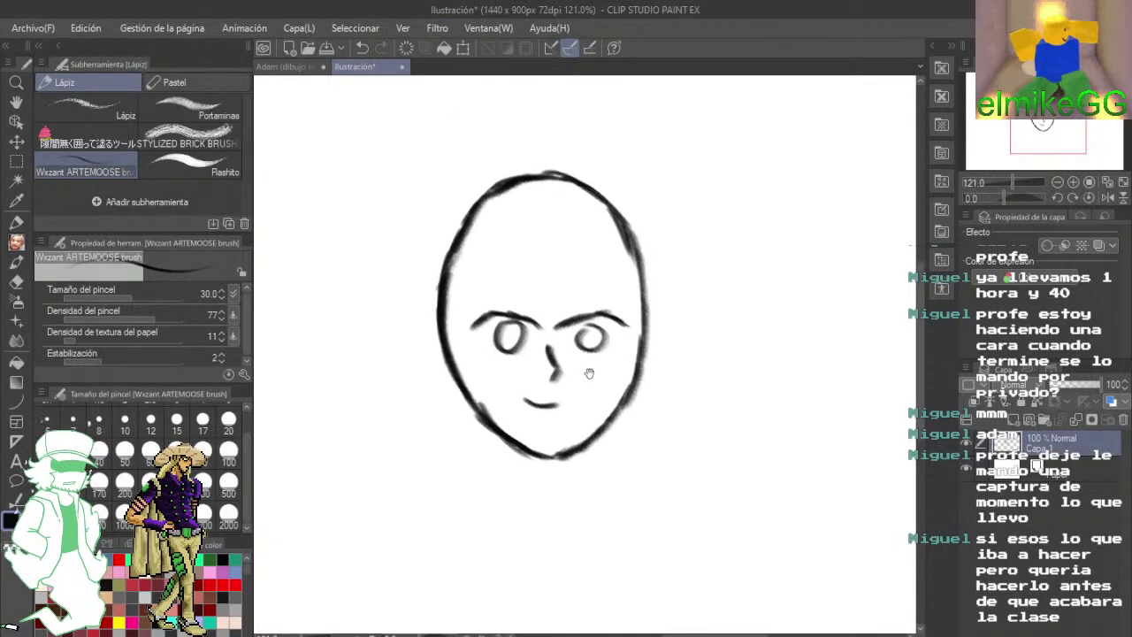
# - Sketch hair down the left side of the head, with pointed locks by the cheek and a fringe strand across the forehead
pyautogui.moveTo(450, 276)
pyautogui.mouseDown()
pyautogui.moveTo(414, 329)
pyautogui.moveTo(418, 393)
pyautogui.moveTo(402, 442)
pyautogui.mouseUp()
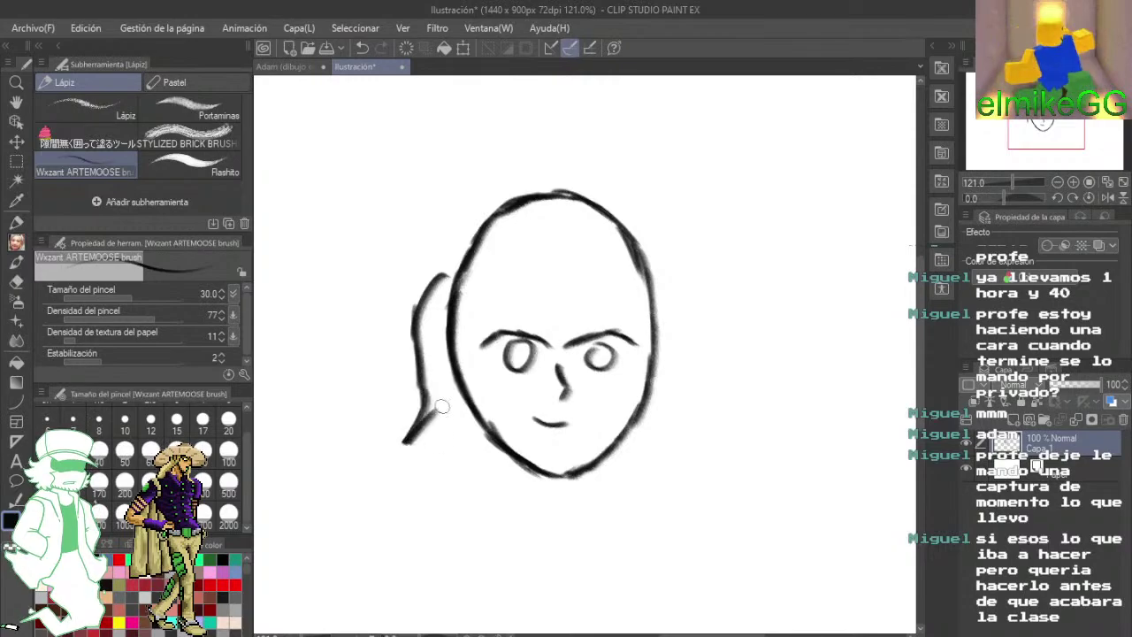
pyautogui.moveTo(439, 399); pyautogui.dragTo(476, 467)
pyautogui.moveTo(451, 428); pyautogui.dragTo(500, 487)
pyautogui.moveTo(504, 354); pyautogui.dragTo(467, 442)
pyautogui.moveTo(517, 316); pyautogui.dragTo(477, 425)
pyautogui.moveTo(496, 342); pyautogui.dragTo(561, 296)
# - Complete the hair with a tuft on the crown, a parted fringe and pointed locks down the right side of the face
pyautogui.moveTo(437, 274)
pyautogui.mouseDown()
pyautogui.moveTo(476, 219)
pyautogui.moveTo(548, 191)
pyautogui.moveTo(563, 159)
pyautogui.moveTo(542, 213)
pyautogui.moveTo(648, 271)
pyautogui.moveTo(683, 275)
pyautogui.moveTo(699, 386)
pyautogui.mouseUp()
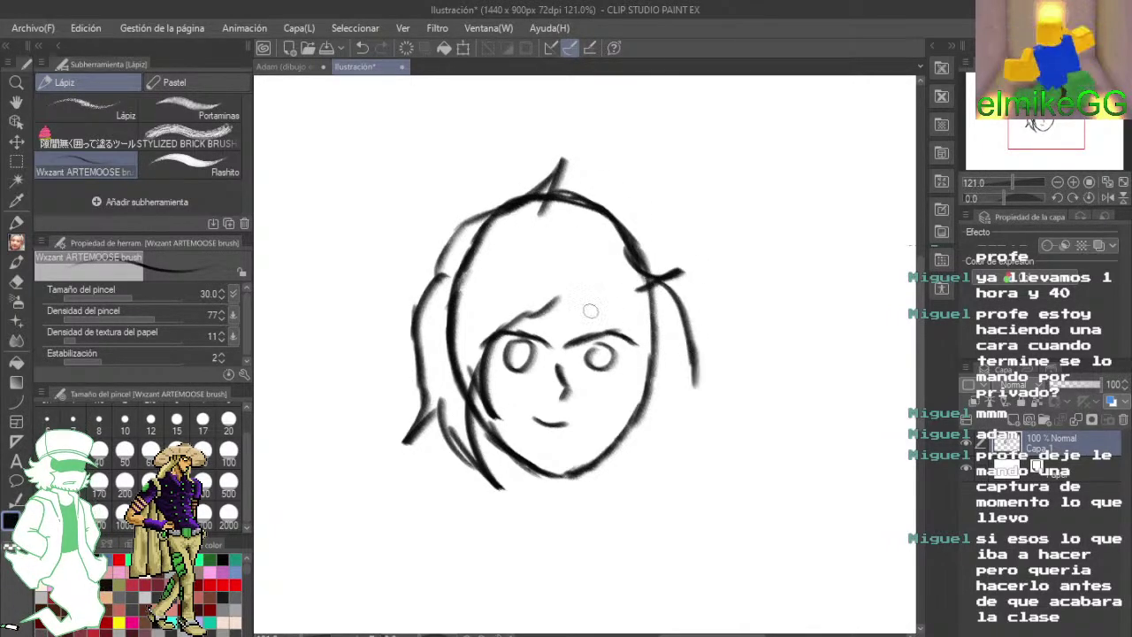
pyautogui.moveTo(549, 295)
pyautogui.mouseDown()
pyautogui.moveTo(593, 332)
pyautogui.moveTo(611, 325)
pyautogui.mouseUp()
pyautogui.moveTo(608, 302); pyautogui.dragTo(603, 330)
pyautogui.moveTo(651, 380); pyautogui.dragTo(621, 461)
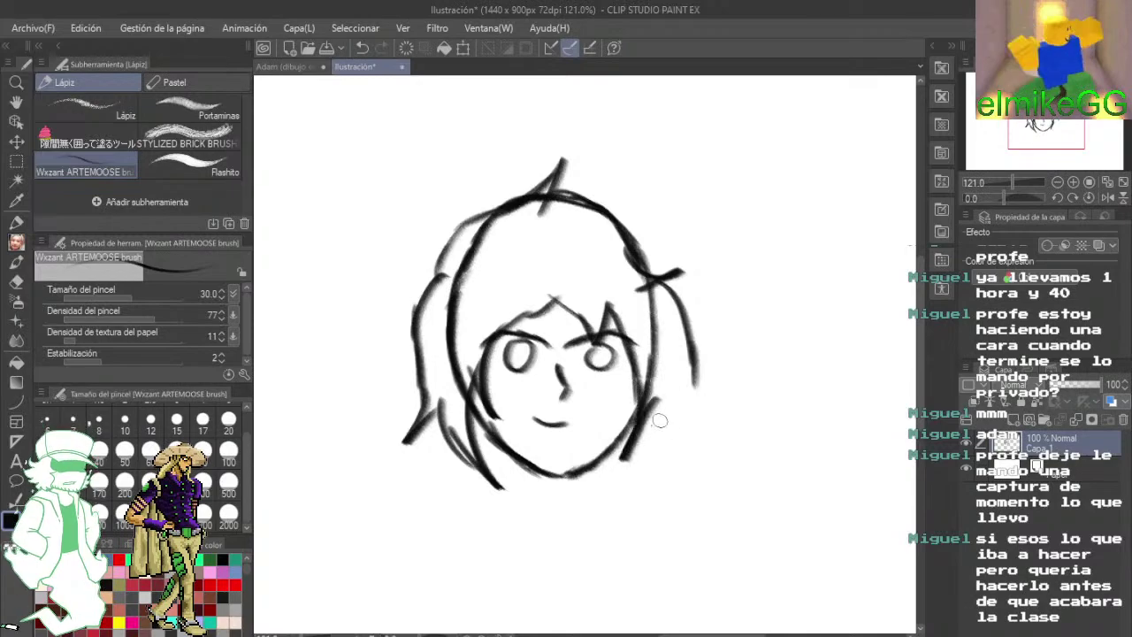
pyautogui.moveTo(644, 411); pyautogui.dragTo(703, 482)
pyautogui.moveTo(695, 379); pyautogui.dragTo(688, 482)
pyautogui.moveTo(685, 402)
pyautogui.mouseDown()
pyautogui.moveTo(695, 436)
pyautogui.moveTo(706, 370)
pyautogui.mouseUp()
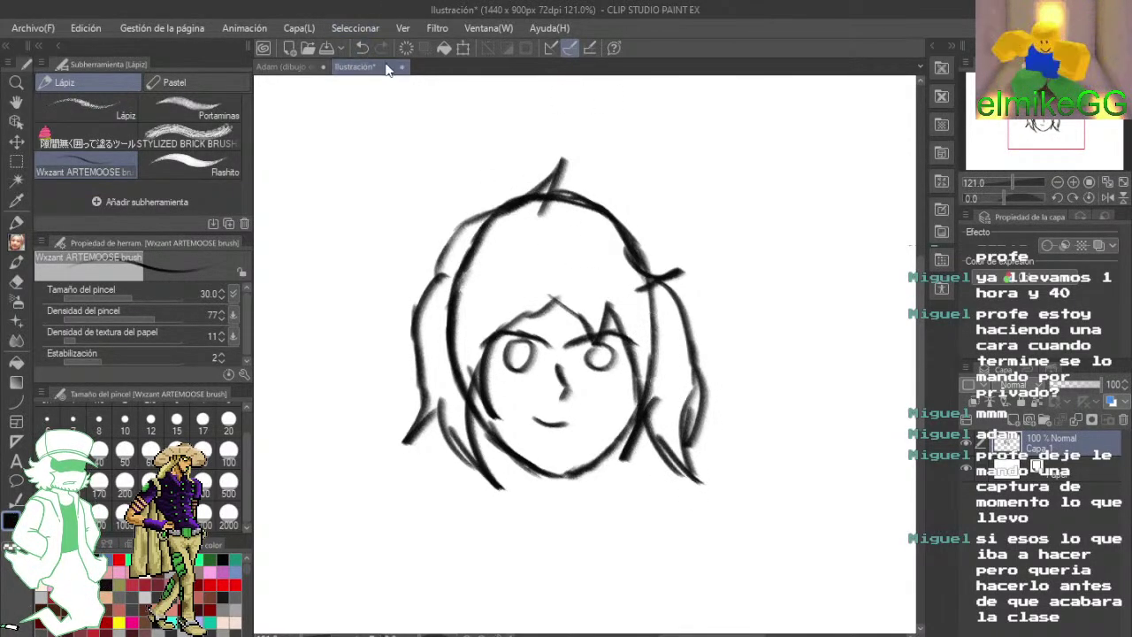
# - Close the face sketch and create a new blank 1440 x 900 px illustration at 72 dpi
pyautogui.click(576, 265)
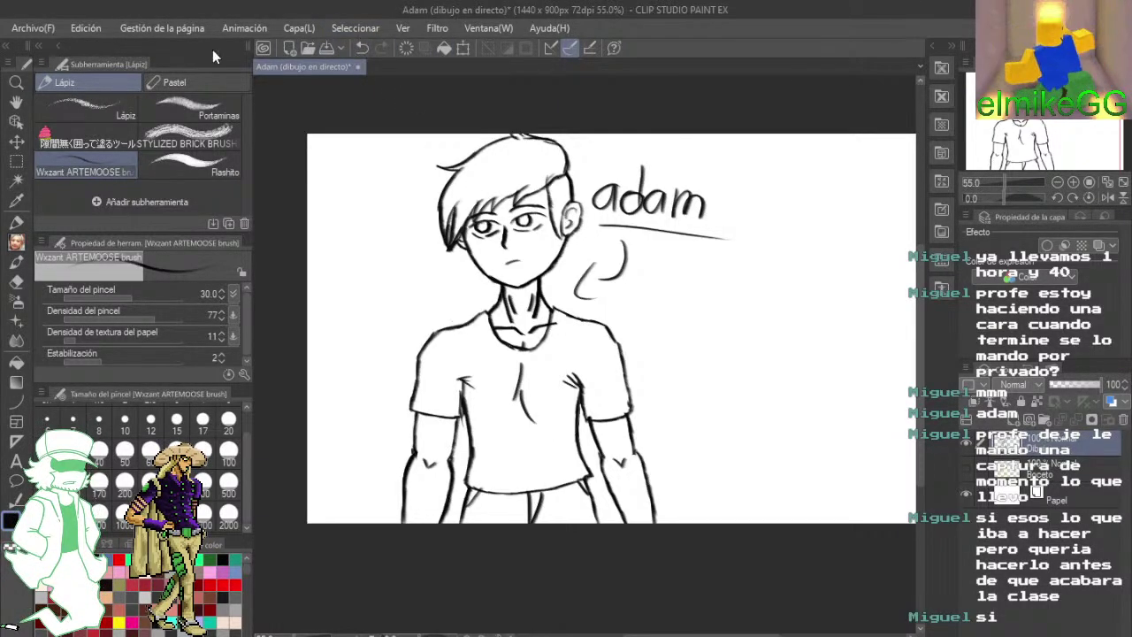
pyautogui.click(46, 46)
pyautogui.click(650, 154)
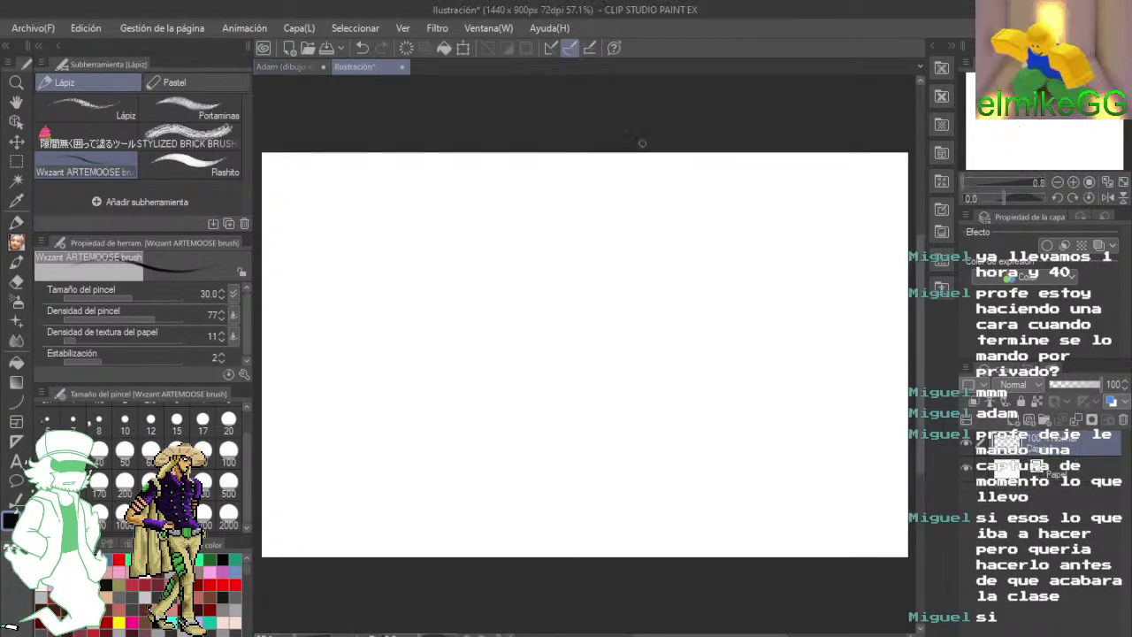
# - Draw an uneven one-stroke head outline, mark its dented top with an arrow and cross the shape out
pyautogui.moveTo(547, 254)
pyautogui.mouseDown()
pyautogui.moveTo(537, 339)
pyautogui.moveTo(552, 382)
pyautogui.moveTo(629, 429)
pyautogui.moveTo(674, 356)
pyautogui.moveTo(657, 270)
pyautogui.moveTo(616, 242)
pyautogui.moveTo(547, 256)
pyautogui.mouseUp()
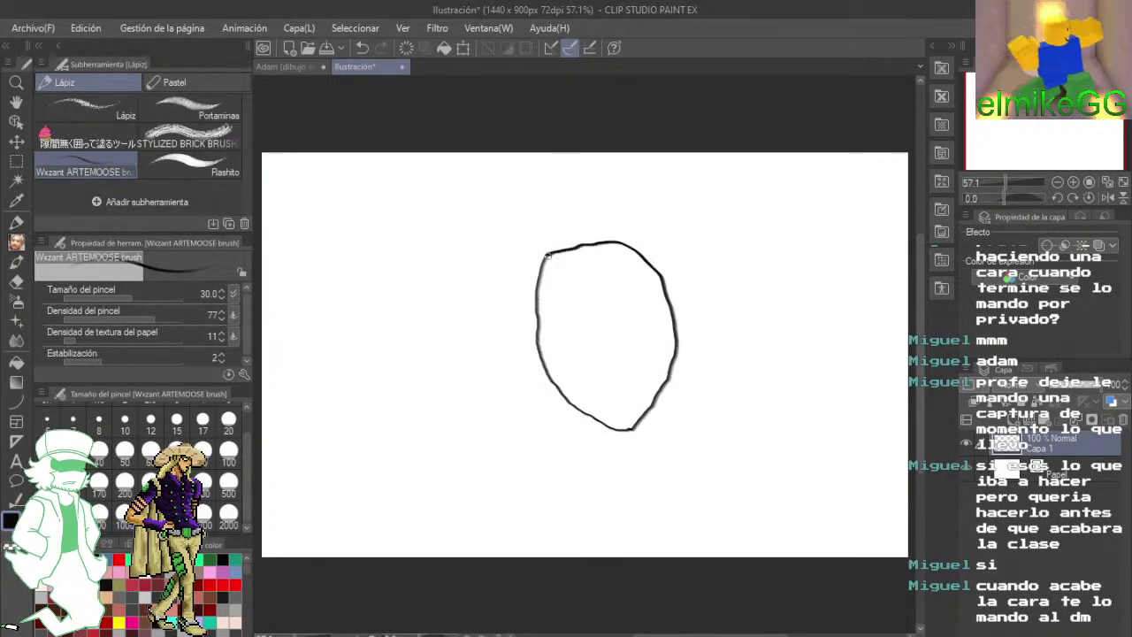
pyautogui.moveTo(570, 191); pyautogui.dragTo(575, 238)
pyautogui.moveTo(552, 218)
pyautogui.mouseDown()
pyautogui.moveTo(573, 239)
pyautogui.moveTo(590, 228)
pyautogui.mouseUp()
pyautogui.moveTo(695, 214)
pyautogui.mouseDown()
pyautogui.moveTo(575, 354)
pyautogui.moveTo(483, 492)
pyautogui.mouseUp()
pyautogui.moveTo(479, 239); pyautogui.dragTo(649, 405)
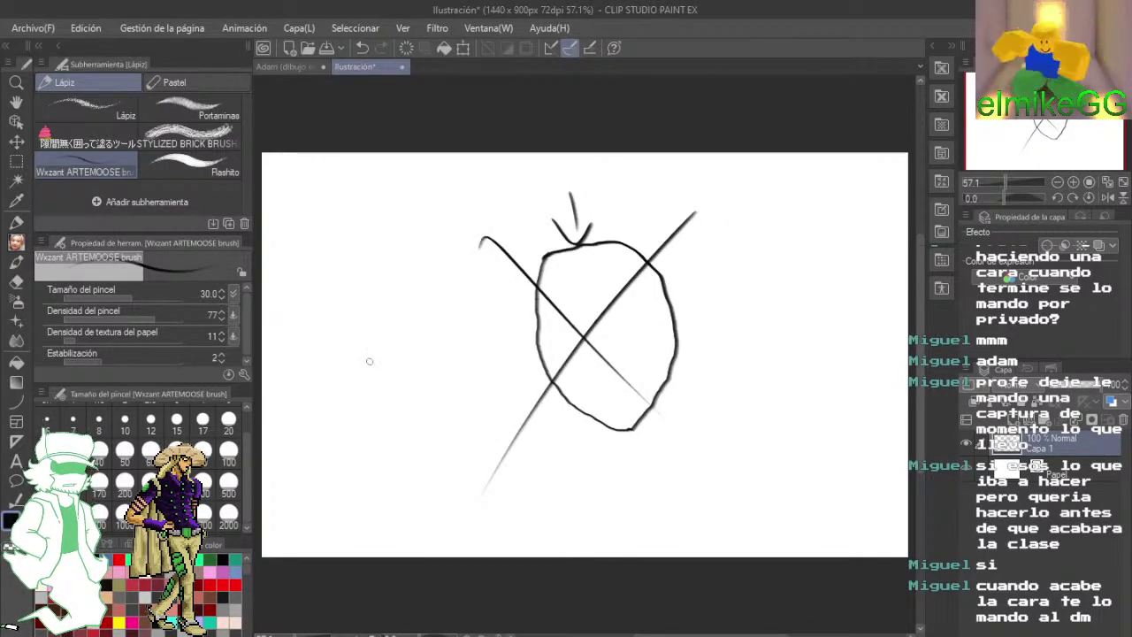
# - Build a smooth head oval left of the crossed-out shape from short strokes, and add curved vertical and horizontal face guidelines
pyautogui.scroll(4, 369, 361)
pyautogui.moveTo(381, 348); pyautogui.dragTo(626, 291)
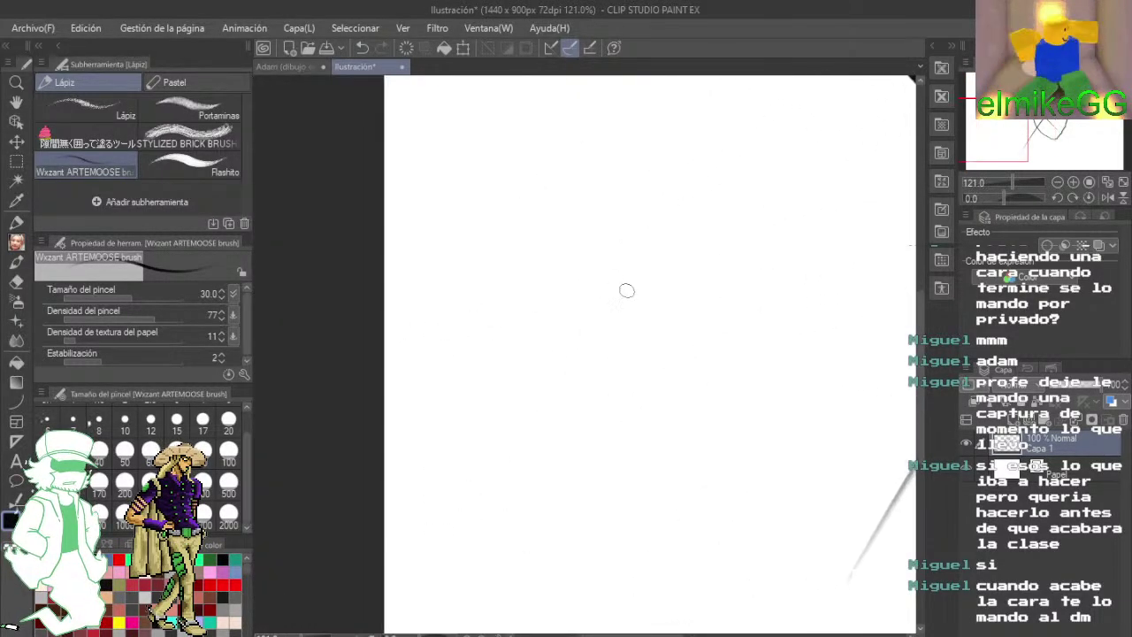
pyautogui.moveTo(580, 195)
pyautogui.mouseDown()
pyautogui.moveTo(531, 245)
pyautogui.moveTo(510, 362)
pyautogui.mouseUp()
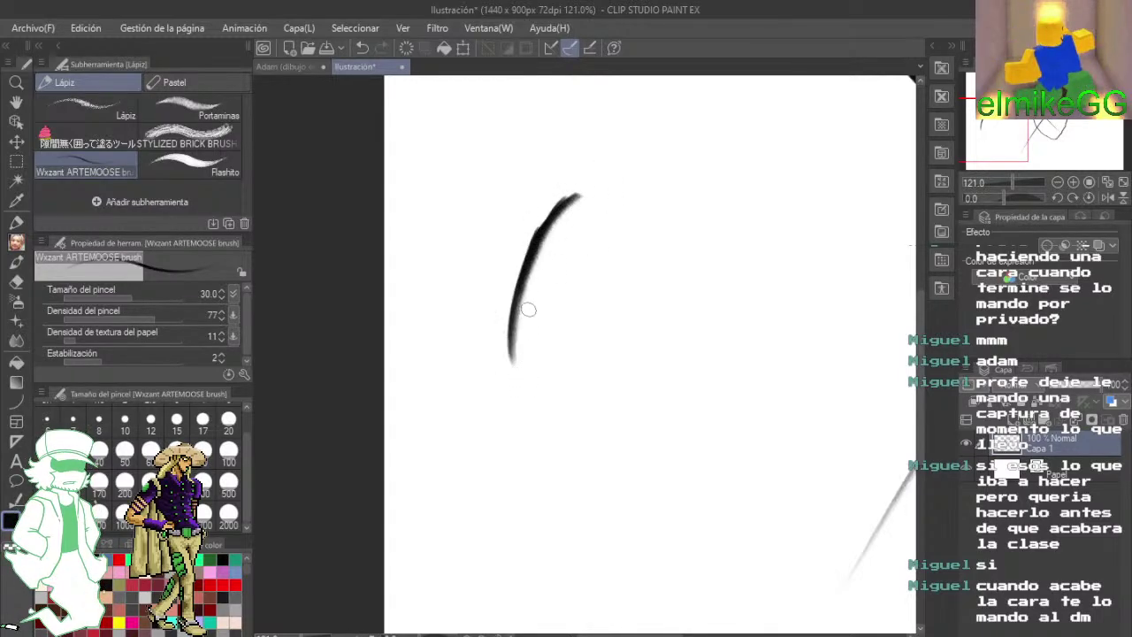
pyautogui.moveTo(528, 309)
pyautogui.mouseDown()
pyautogui.moveTo(525, 384)
pyautogui.moveTo(540, 427)
pyautogui.moveTo(544, 404)
pyautogui.moveTo(626, 479)
pyautogui.mouseUp()
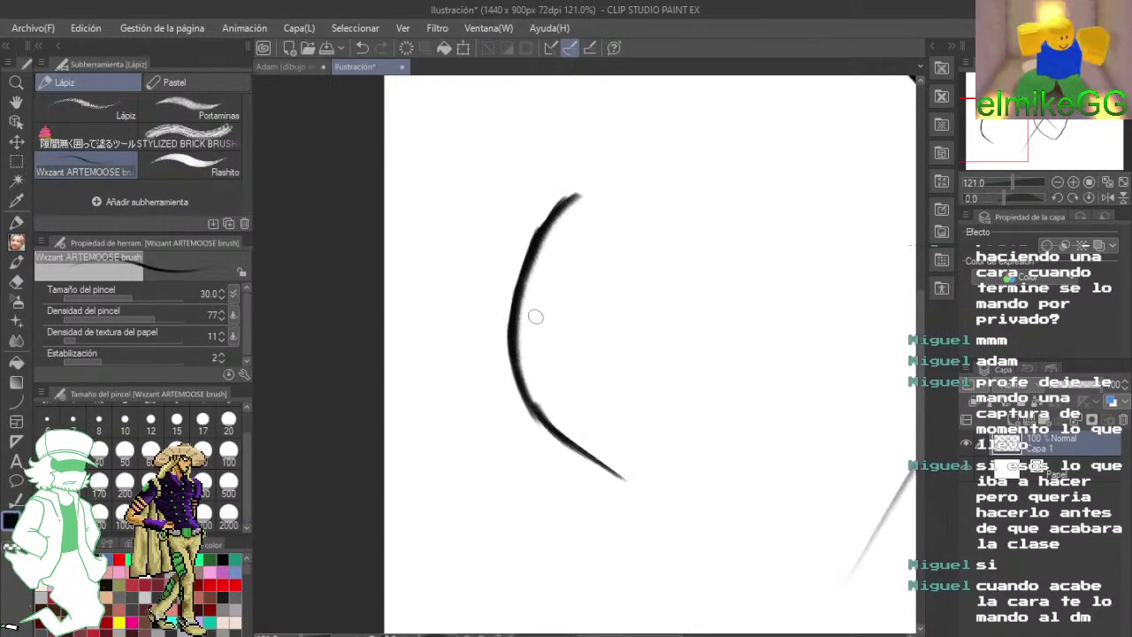
pyautogui.moveTo(519, 285)
pyautogui.mouseDown()
pyautogui.moveTo(606, 178)
pyautogui.moveTo(565, 207)
pyautogui.moveTo(655, 188)
pyautogui.moveTo(566, 196)
pyautogui.moveTo(632, 196)
pyautogui.moveTo(660, 177)
pyautogui.moveTo(644, 175)
pyautogui.moveTo(623, 185)
pyautogui.moveTo(696, 220)
pyautogui.moveTo(660, 184)
pyautogui.moveTo(691, 228)
pyautogui.moveTo(725, 332)
pyautogui.moveTo(721, 360)
pyautogui.moveTo(665, 440)
pyautogui.moveTo(624, 470)
pyautogui.mouseUp()
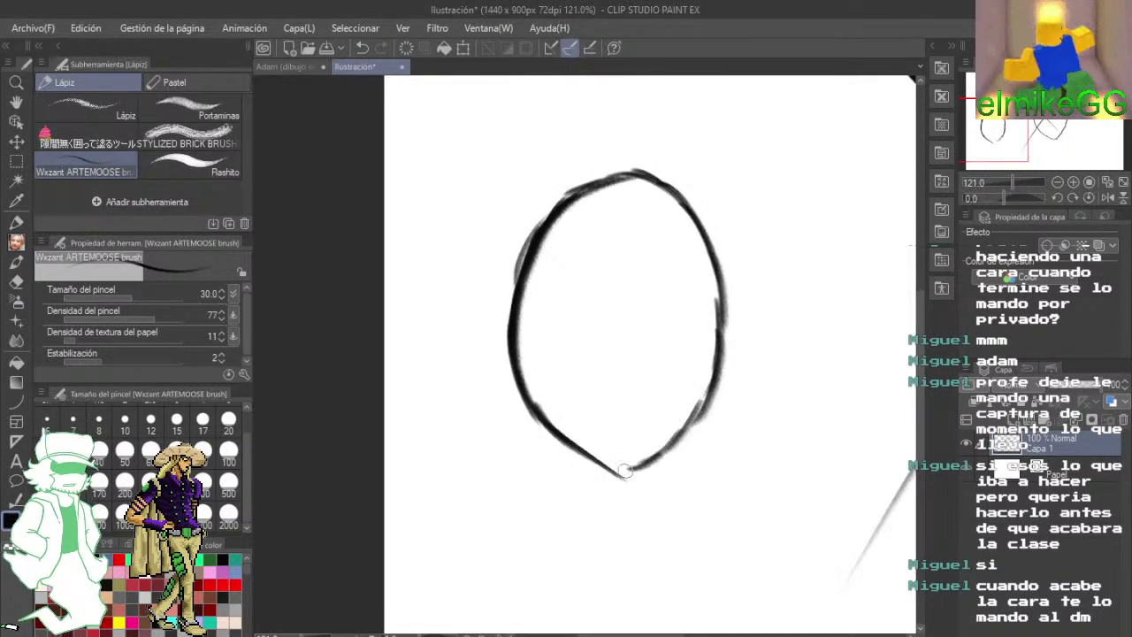
pyautogui.moveTo(629, 172)
pyautogui.mouseDown()
pyautogui.moveTo(637, 296)
pyautogui.moveTo(570, 504)
pyautogui.mouseUp()
pyautogui.moveTo(476, 292)
pyautogui.mouseDown()
pyautogui.moveTo(659, 352)
pyautogui.moveTo(870, 341)
pyautogui.mouseUp()
pyautogui.scroll(-2, 657, 366)
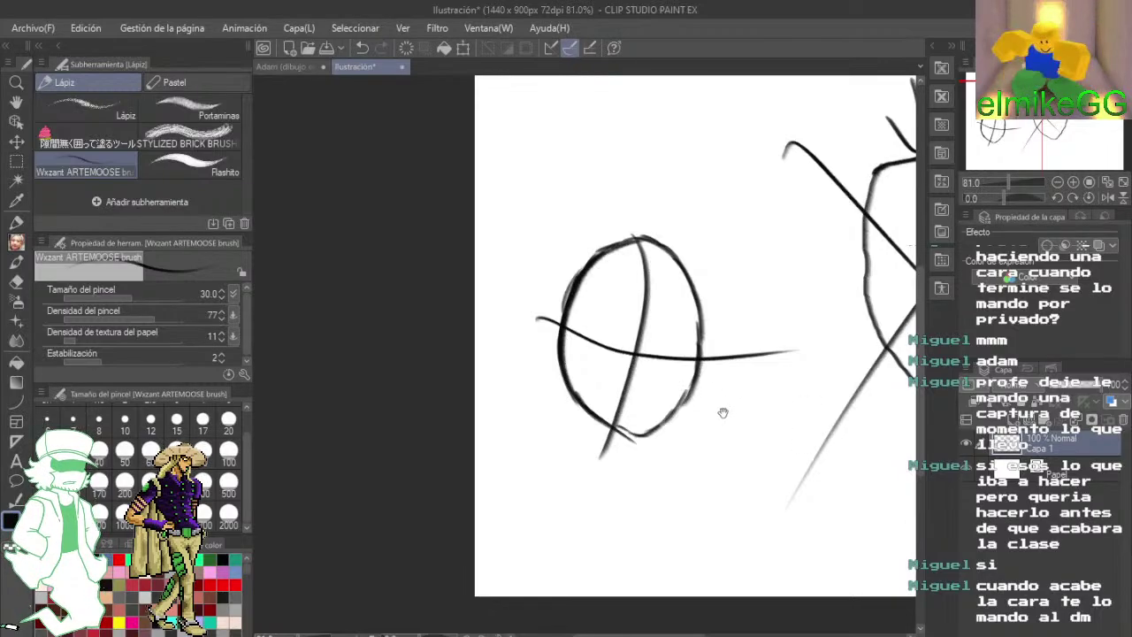
# - Draw one clean curved stroke beside the guided oval and a cluster of messy overlapping strokes next to it, crossed out
pyautogui.scroll(3, 548, 357)
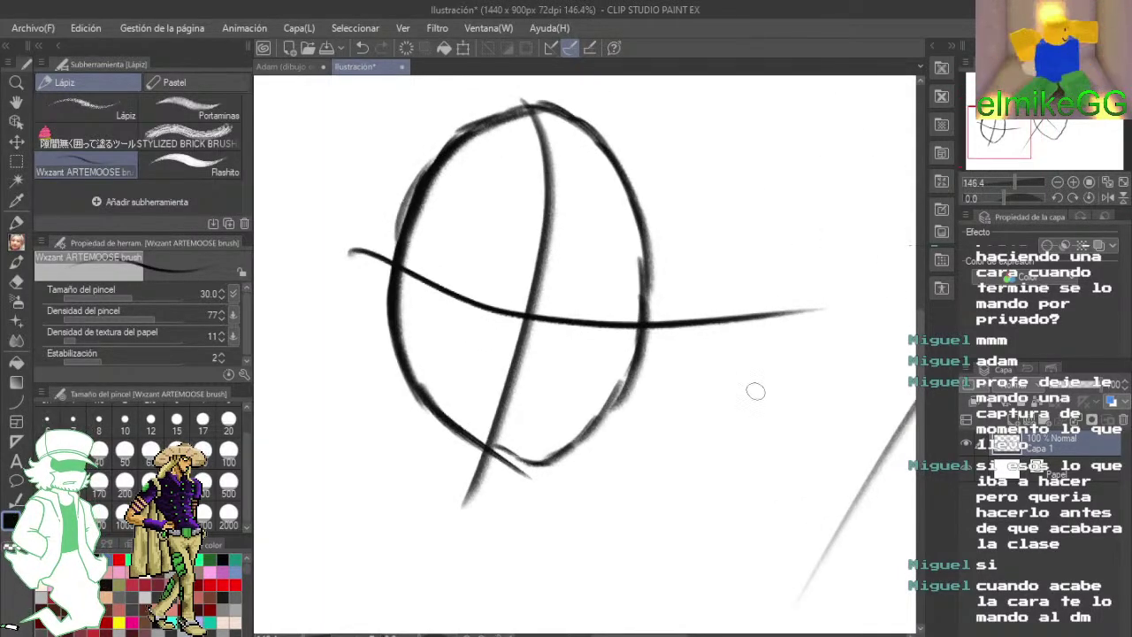
pyautogui.moveTo(697, 379); pyautogui.dragTo(750, 520)
pyautogui.moveTo(788, 453); pyautogui.dragTo(655, 457)
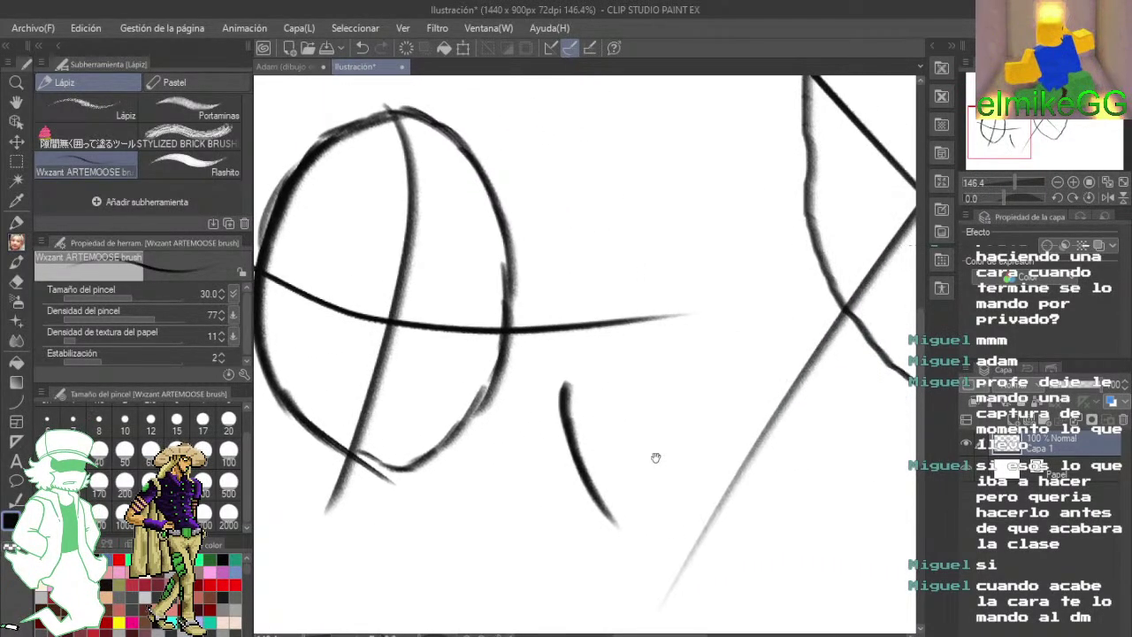
pyautogui.moveTo(635, 362); pyautogui.dragTo(693, 511)
pyautogui.moveTo(704, 364)
pyautogui.mouseDown()
pyautogui.moveTo(678, 395)
pyautogui.moveTo(714, 428)
pyautogui.moveTo(663, 520)
pyautogui.mouseUp()
pyautogui.moveTo(628, 408); pyautogui.dragTo(734, 540)
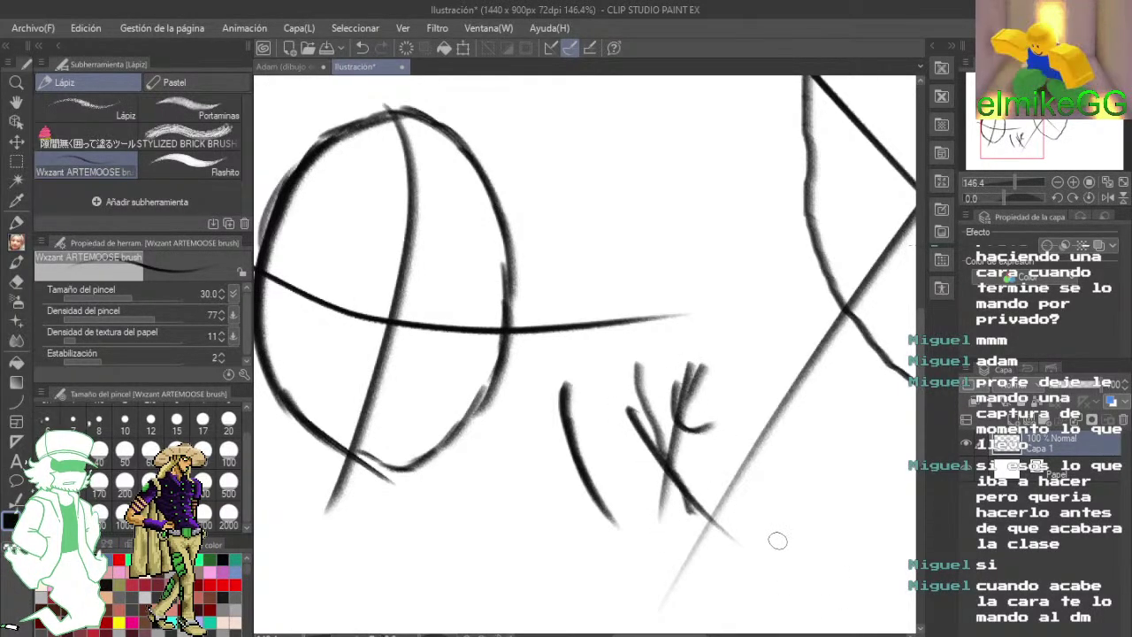
# - Draw a curved stroke and a large X in the empty area right of the crossed-out head
pyautogui.scroll(-5, 656, 416)
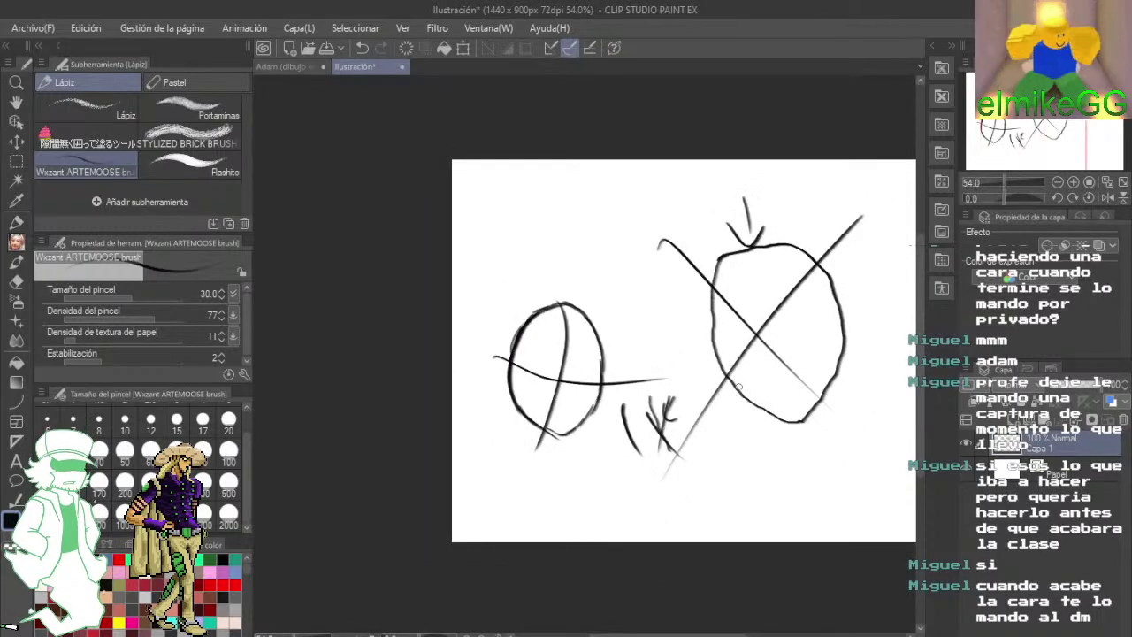
pyautogui.moveTo(800, 326); pyautogui.dragTo(596, 362)
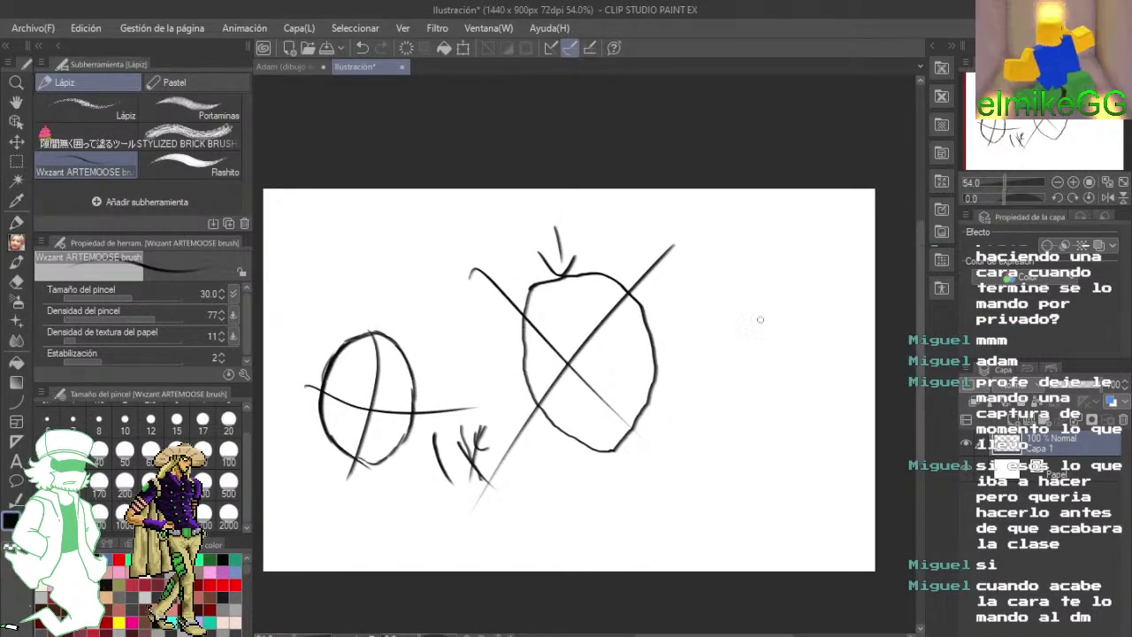
pyautogui.moveTo(754, 300); pyautogui.dragTo(691, 334)
pyautogui.moveTo(688, 289); pyautogui.dragTo(663, 375)
pyautogui.moveTo(759, 351); pyautogui.dragTo(705, 458)
pyautogui.moveTo(697, 348); pyautogui.dragTo(796, 471)
# - Close the stroke demonstration illustration and return to the Adam drawing
pyautogui.moveTo(612, 405)
pyautogui.mouseDown()
pyautogui.moveTo(769, 386)
pyautogui.moveTo(836, 411)
pyautogui.mouseUp()
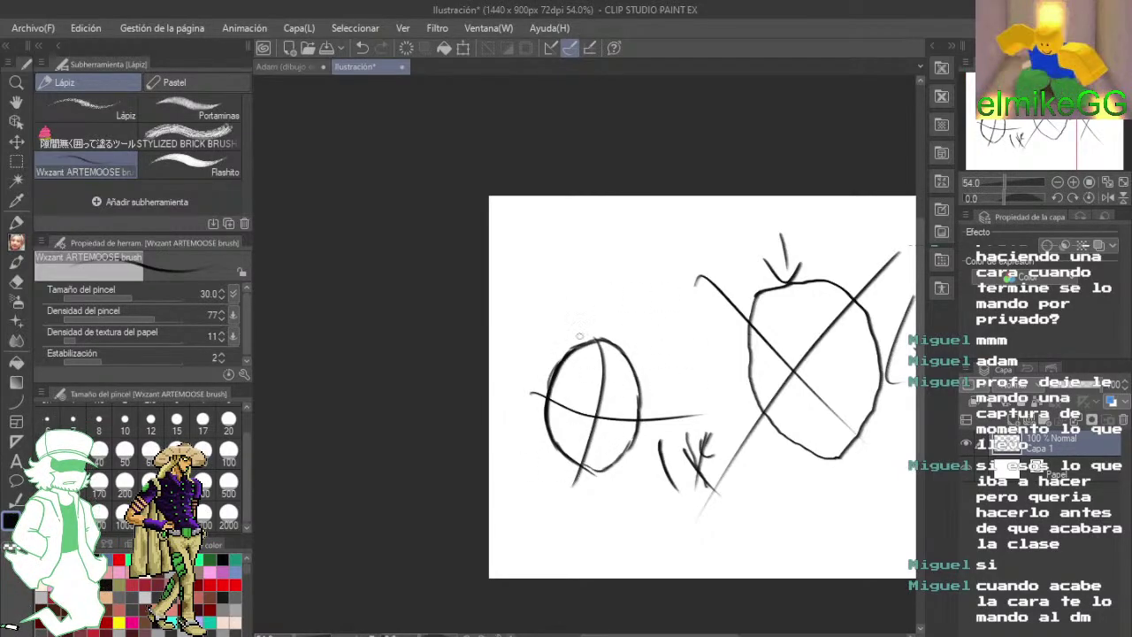
pyautogui.hotkey('alt', 'Tab')
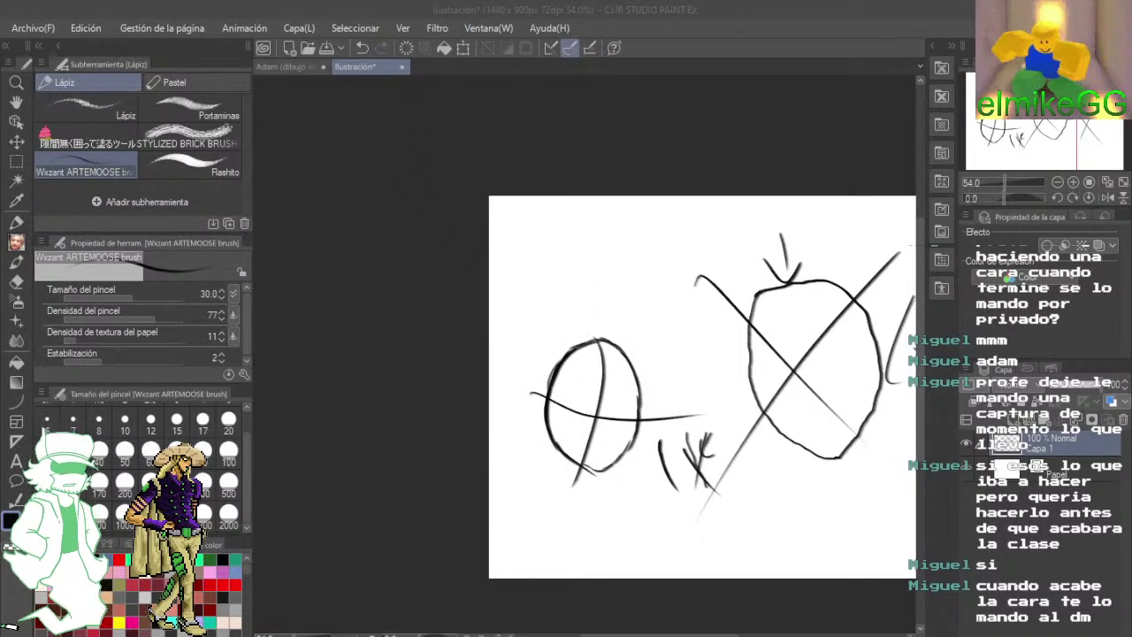
pyautogui.click(584, 340)
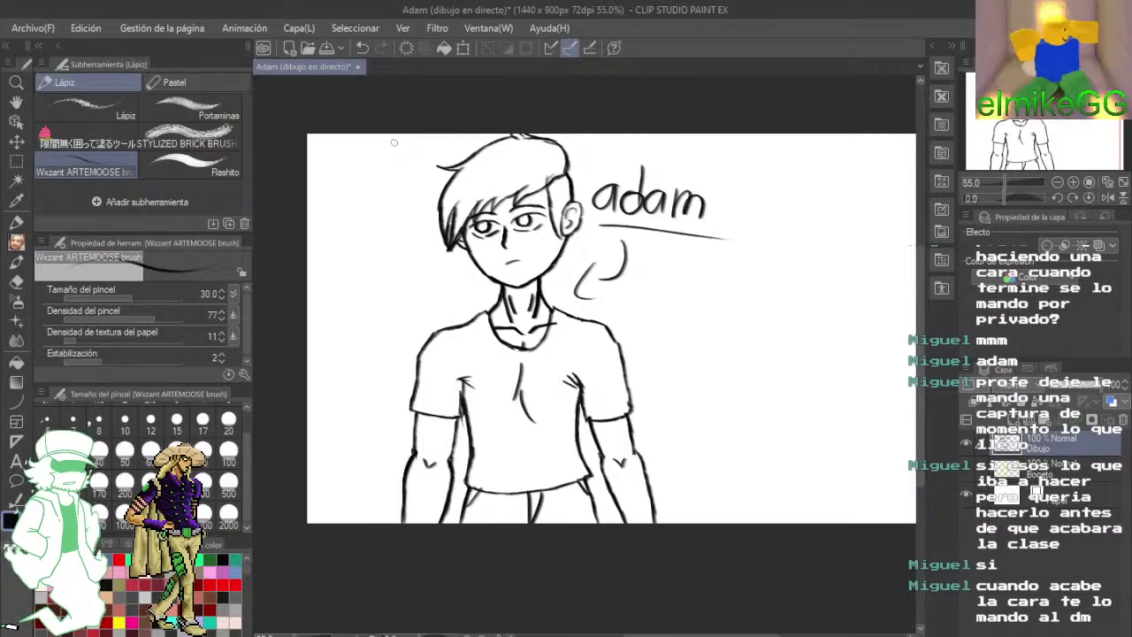
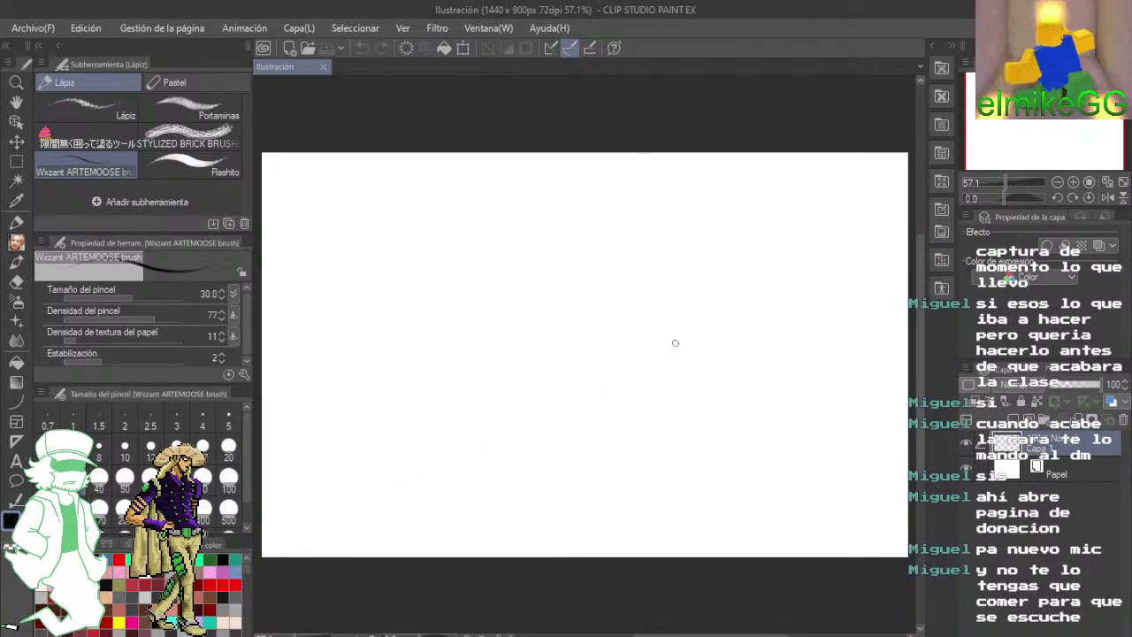
# - Draw a new head's left curve and rounded crown on the blank canvas, redoing a stroke and curving down the right side
pyautogui.hotkey('ctrl', 'alt', '0')
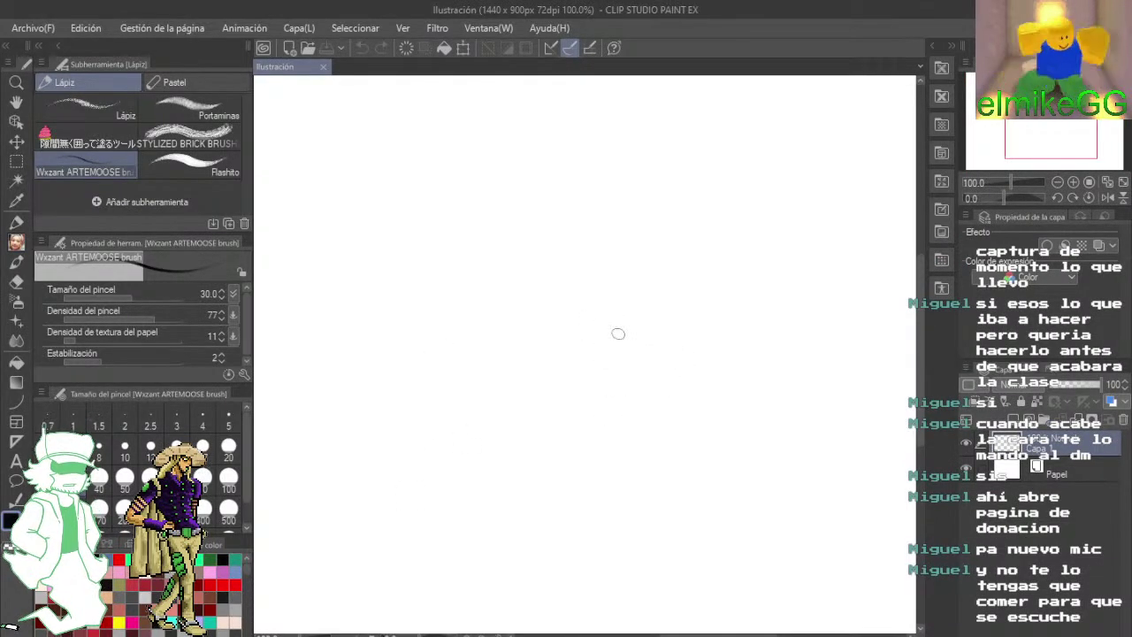
pyautogui.moveTo(598, 234)
pyautogui.mouseDown()
pyautogui.moveTo(415, 386)
pyautogui.moveTo(527, 241)
pyautogui.moveTo(496, 258)
pyautogui.moveTo(511, 241)
pyautogui.moveTo(460, 350)
pyautogui.moveTo(468, 397)
pyautogui.moveTo(550, 479)
pyautogui.mouseUp()
pyautogui.click(362, 48)
pyautogui.moveTo(469, 318); pyautogui.dragTo(534, 235)
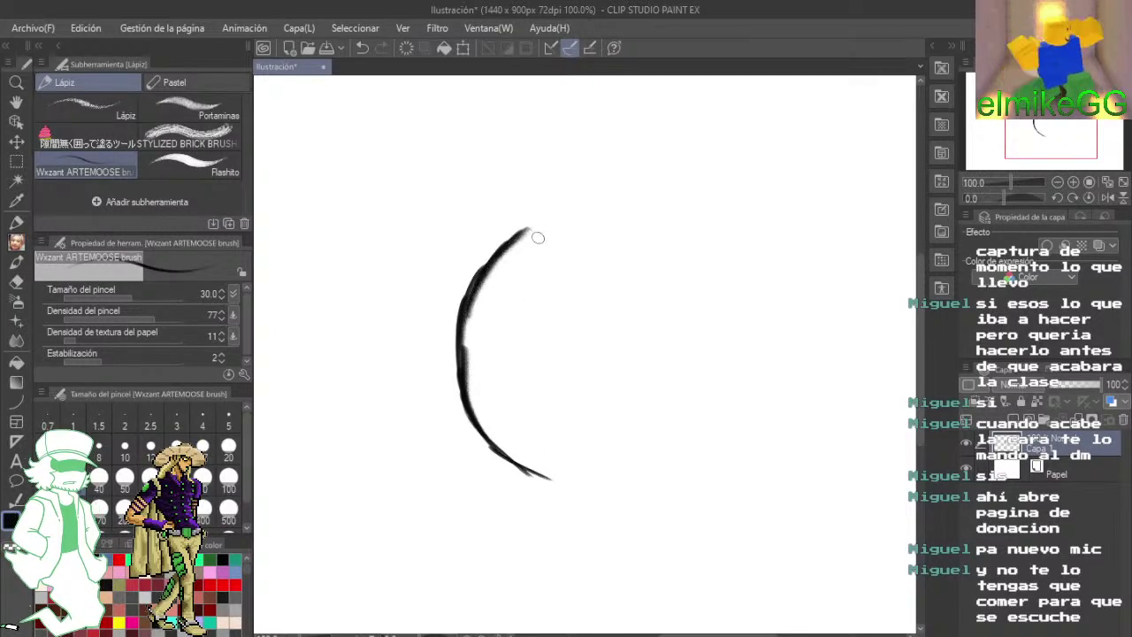
pyautogui.moveTo(491, 267)
pyautogui.mouseDown()
pyautogui.moveTo(560, 215)
pyautogui.moveTo(629, 223)
pyautogui.moveTo(602, 222)
pyautogui.moveTo(651, 253)
pyautogui.moveTo(679, 305)
pyautogui.moveTo(676, 334)
pyautogui.mouseUp()
# - Close the head outline by drawing the rounded chin and the lower right side
pyautogui.scroll(4, 654, 266)
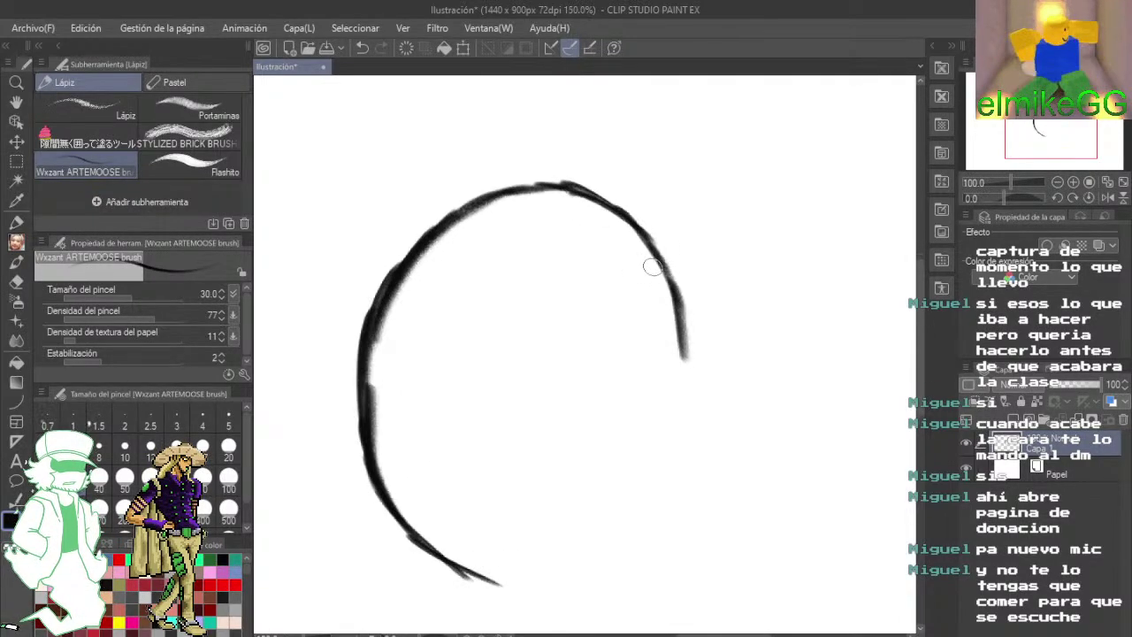
pyautogui.moveTo(676, 396); pyautogui.dragTo(731, 278)
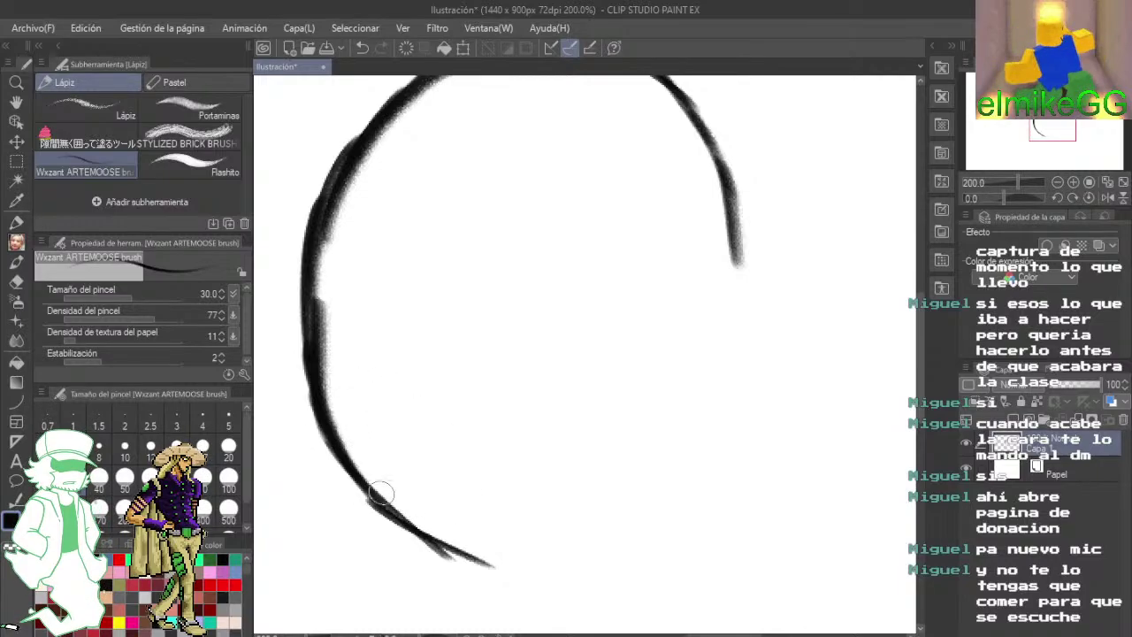
pyautogui.moveTo(379, 490)
pyautogui.mouseDown()
pyautogui.moveTo(441, 547)
pyautogui.moveTo(468, 552)
pyautogui.moveTo(566, 553)
pyautogui.moveTo(605, 536)
pyautogui.mouseUp()
pyautogui.moveTo(741, 230); pyautogui.dragTo(701, 433)
pyautogui.moveTo(721, 389)
pyautogui.mouseDown()
pyautogui.moveTo(700, 451)
pyautogui.moveTo(710, 424)
pyautogui.moveTo(628, 531)
pyautogui.moveTo(535, 554)
pyautogui.mouseUp()
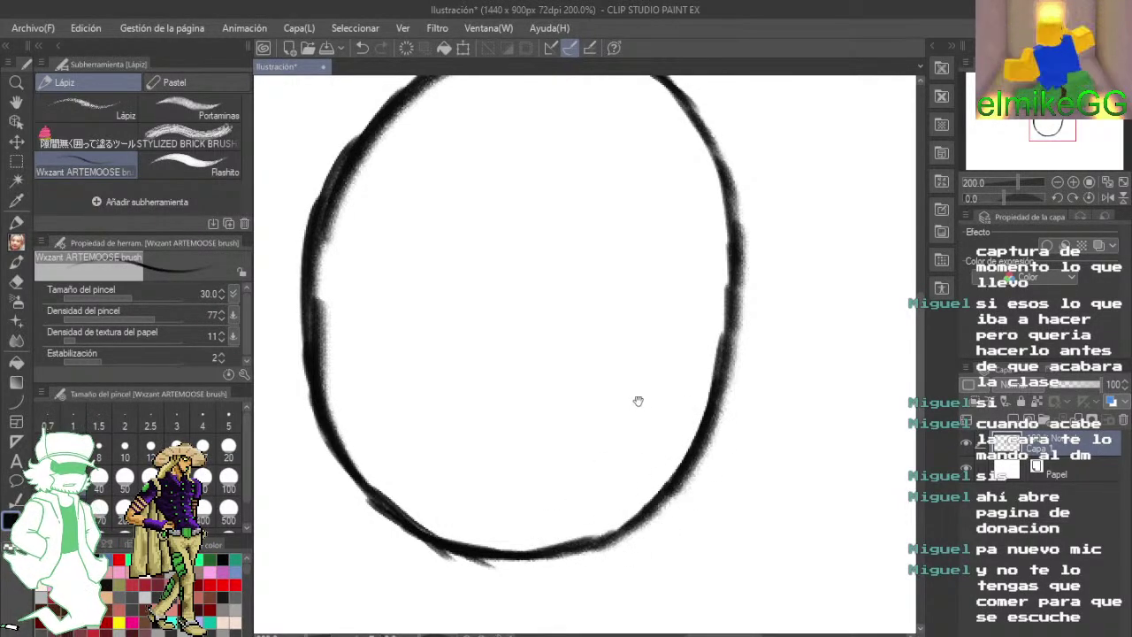
# - Draw the neck, shoulder and upper arm lines on both sides below the head
pyautogui.moveTo(637, 397)
pyautogui.mouseDown()
pyautogui.moveTo(669, 332)
pyautogui.moveTo(669, 188)
pyautogui.mouseUp()
pyautogui.moveTo(616, 354); pyautogui.dragTo(655, 281)
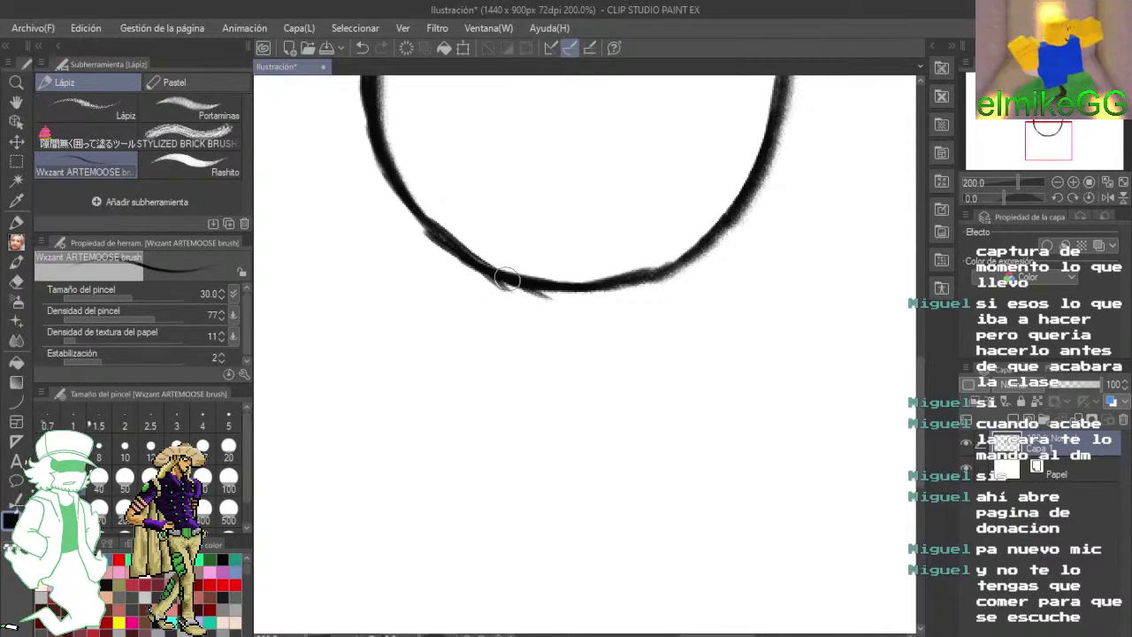
pyautogui.moveTo(508, 282)
pyautogui.mouseDown()
pyautogui.moveTo(483, 337)
pyautogui.moveTo(497, 328)
pyautogui.moveTo(415, 389)
pyautogui.moveTo(444, 348)
pyautogui.moveTo(396, 425)
pyautogui.moveTo(405, 399)
pyautogui.moveTo(404, 594)
pyautogui.mouseUp()
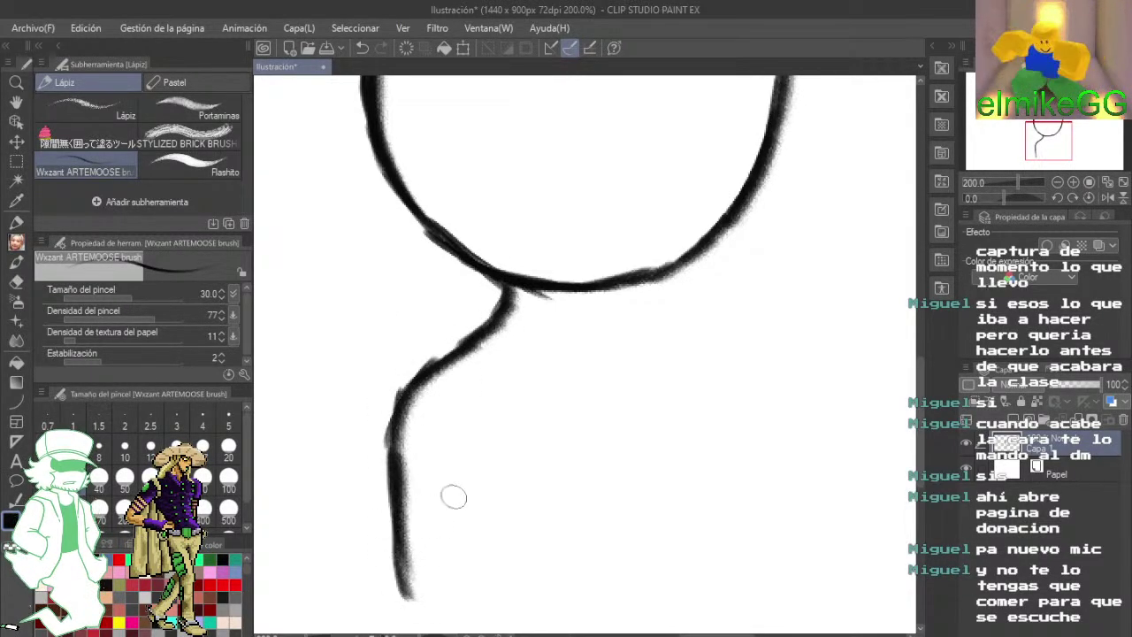
pyautogui.moveTo(641, 341); pyautogui.dragTo(538, 340)
pyautogui.moveTo(517, 284)
pyautogui.mouseDown()
pyautogui.moveTo(594, 348)
pyautogui.moveTo(584, 338)
pyautogui.moveTo(605, 373)
pyautogui.moveTo(611, 364)
pyautogui.moveTo(640, 487)
pyautogui.mouseUp()
# - Sketch a raised hand with spread fingers, a wristband and a forearm to the right of the figure
pyautogui.moveTo(629, 448)
pyautogui.mouseDown()
pyautogui.moveTo(639, 484)
pyautogui.moveTo(609, 429)
pyautogui.moveTo(648, 391)
pyautogui.moveTo(649, 402)
pyautogui.moveTo(656, 361)
pyautogui.mouseUp()
pyautogui.moveTo(630, 442); pyautogui.dragTo(658, 352)
pyautogui.moveTo(637, 419)
pyautogui.mouseDown()
pyautogui.moveTo(667, 340)
pyautogui.moveTo(635, 346)
pyautogui.moveTo(616, 294)
pyautogui.moveTo(680, 334)
pyautogui.moveTo(648, 460)
pyautogui.mouseUp()
pyautogui.moveTo(687, 371); pyautogui.dragTo(684, 508)
pyautogui.moveTo(606, 434)
pyautogui.mouseDown()
pyautogui.moveTo(616, 418)
pyautogui.moveTo(661, 430)
pyautogui.moveTo(669, 458)
pyautogui.mouseUp()
pyautogui.moveTo(610, 464)
pyautogui.mouseDown()
pyautogui.moveTo(613, 417)
pyautogui.moveTo(624, 389)
pyautogui.moveTo(640, 415)
pyautogui.moveTo(651, 297)
pyautogui.moveTo(666, 388)
pyautogui.moveTo(687, 301)
pyautogui.moveTo(683, 388)
pyautogui.moveTo(725, 318)
pyautogui.moveTo(735, 326)
pyautogui.moveTo(714, 395)
pyautogui.moveTo(760, 354)
pyautogui.moveTo(679, 489)
pyautogui.mouseUp()
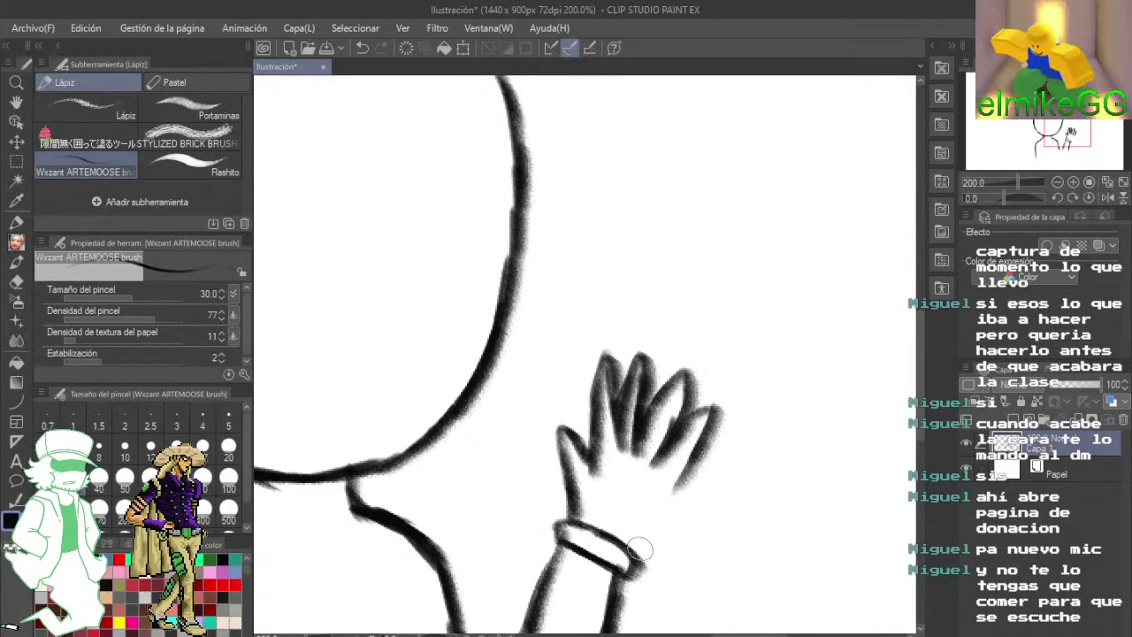
# - Close the outer edge of the raised hand down to the wristband and add crease marks in the palm
pyautogui.moveTo(646, 538)
pyautogui.mouseDown()
pyautogui.moveTo(621, 479)
pyautogui.moveTo(643, 476)
pyautogui.moveTo(607, 514)
pyautogui.moveTo(620, 484)
pyautogui.mouseUp()
pyautogui.moveTo(629, 466); pyautogui.dragTo(688, 431)
pyautogui.moveTo(570, 449)
pyautogui.mouseDown()
pyautogui.moveTo(639, 422)
pyautogui.moveTo(607, 348)
pyautogui.mouseUp()
pyautogui.moveTo(512, 447); pyautogui.dragTo(670, 359)
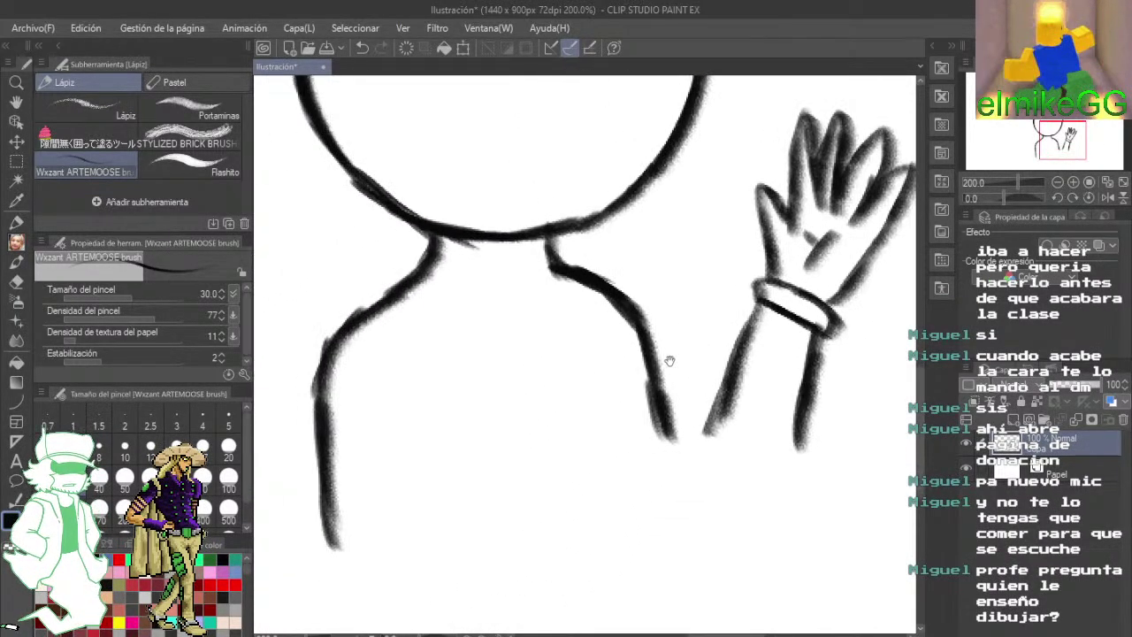
# - Draw a turtleneck collar below the chin with a curved lower edge, fold lines beneath it and vertical ribbing
pyautogui.moveTo(596, 442); pyautogui.dragTo(687, 470)
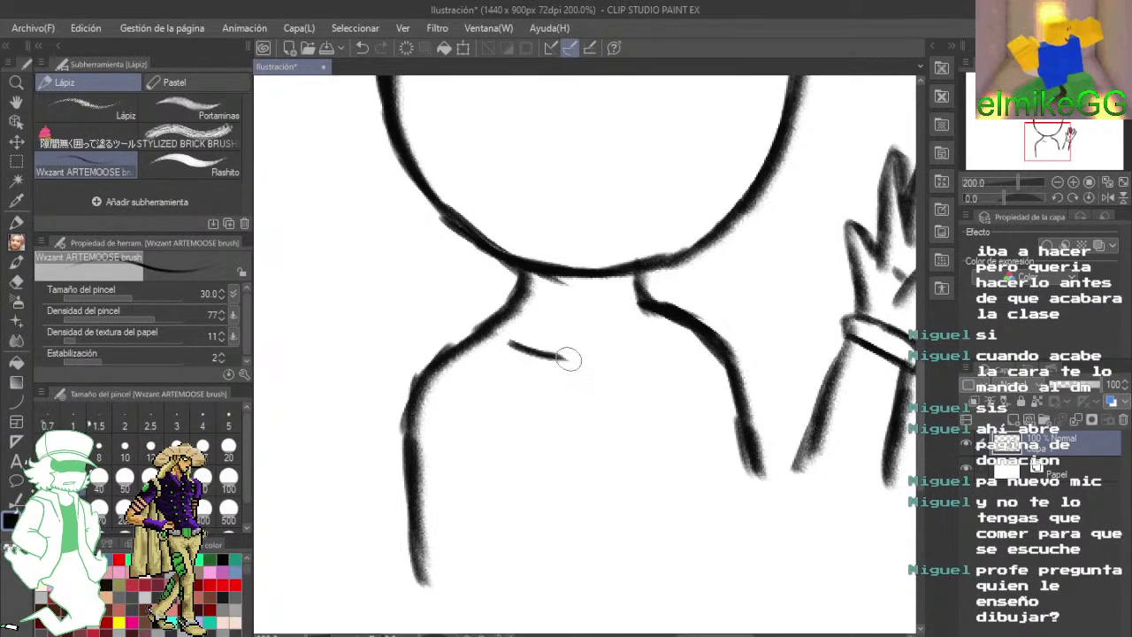
pyautogui.moveTo(617, 351); pyautogui.dragTo(644, 320)
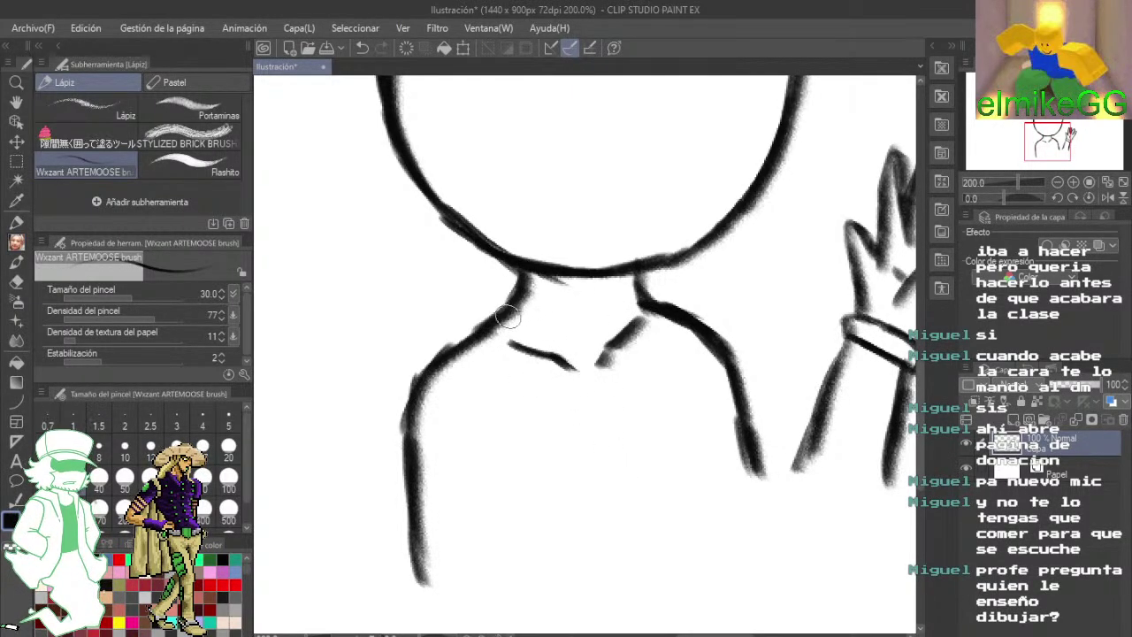
pyautogui.moveTo(509, 318)
pyautogui.mouseDown()
pyautogui.moveTo(575, 343)
pyautogui.moveTo(652, 314)
pyautogui.moveTo(606, 336)
pyautogui.moveTo(638, 308)
pyautogui.mouseUp()
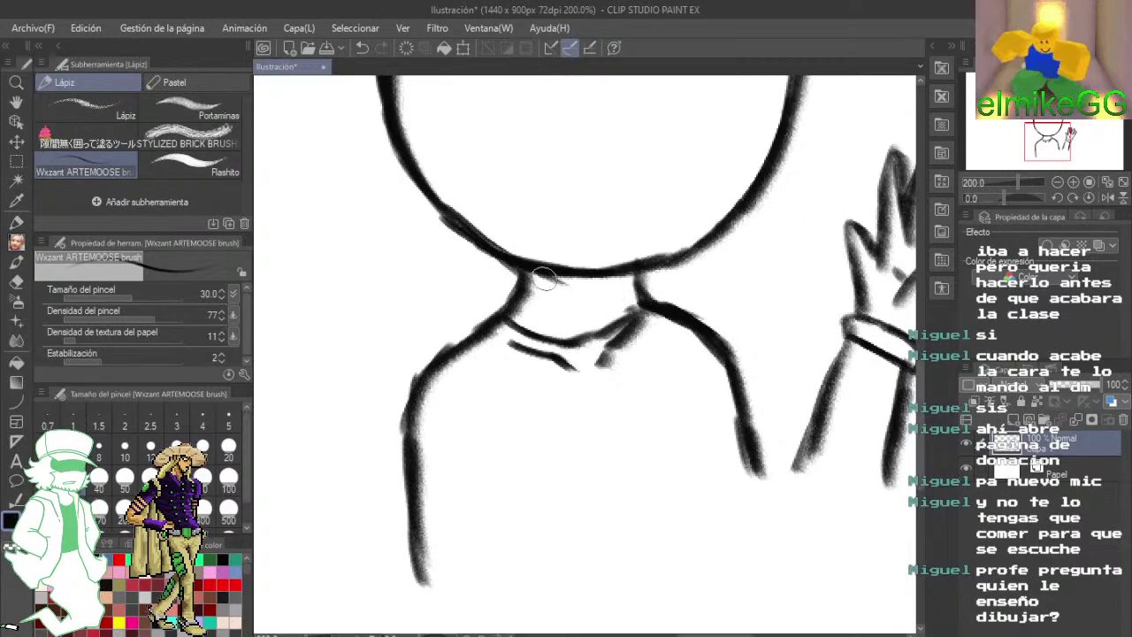
pyautogui.moveTo(545, 278)
pyautogui.mouseDown()
pyautogui.moveTo(535, 331)
pyautogui.moveTo(564, 333)
pyautogui.mouseUp()
pyautogui.moveTo(602, 276)
pyautogui.mouseDown()
pyautogui.moveTo(594, 328)
pyautogui.moveTo(619, 317)
pyautogui.mouseUp()
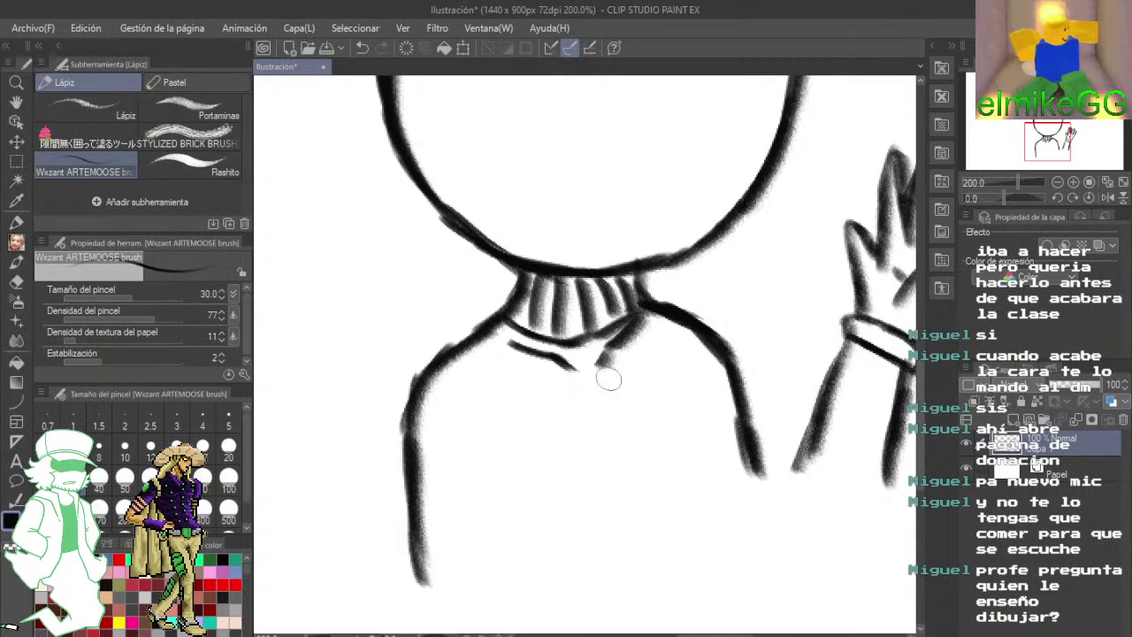
# - Add short fold marks at the chest centre and draw the inner arm lines on both sides of the torso
pyautogui.moveTo(593, 399)
pyautogui.mouseDown()
pyautogui.moveTo(592, 462)
pyautogui.moveTo(626, 429)
pyautogui.mouseUp()
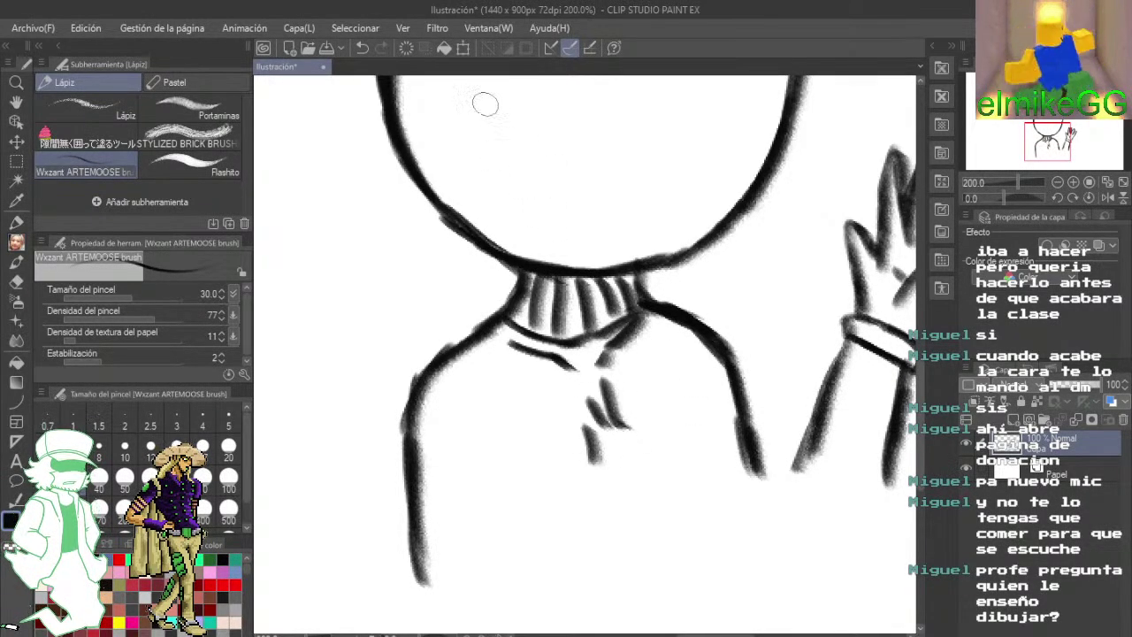
pyautogui.click(362, 48)
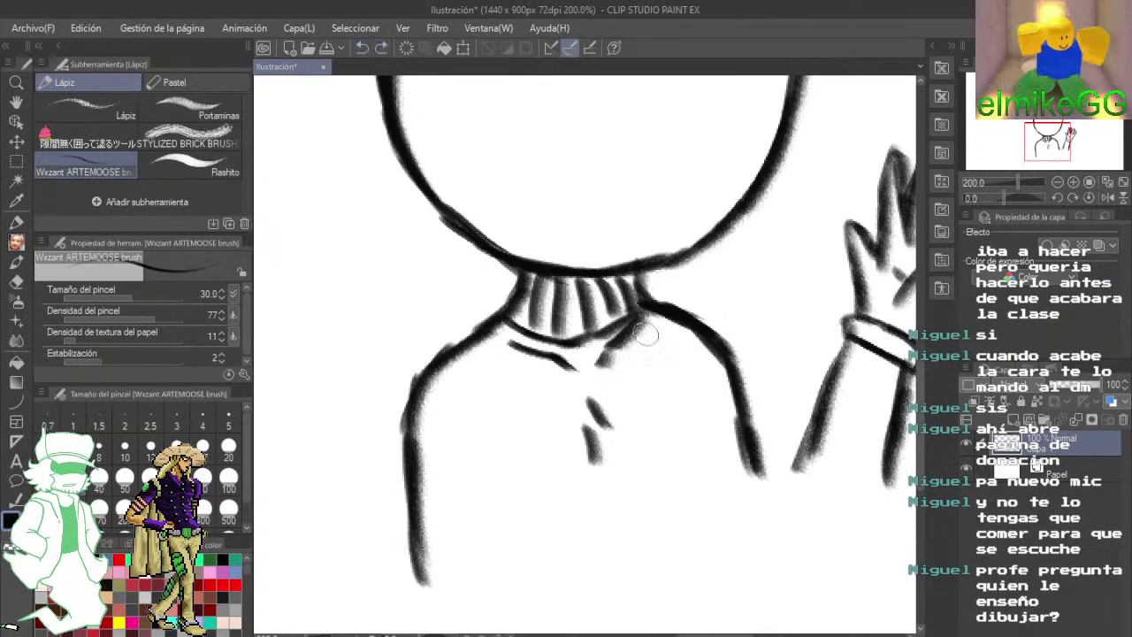
pyautogui.moveTo(660, 382); pyautogui.dragTo(684, 467)
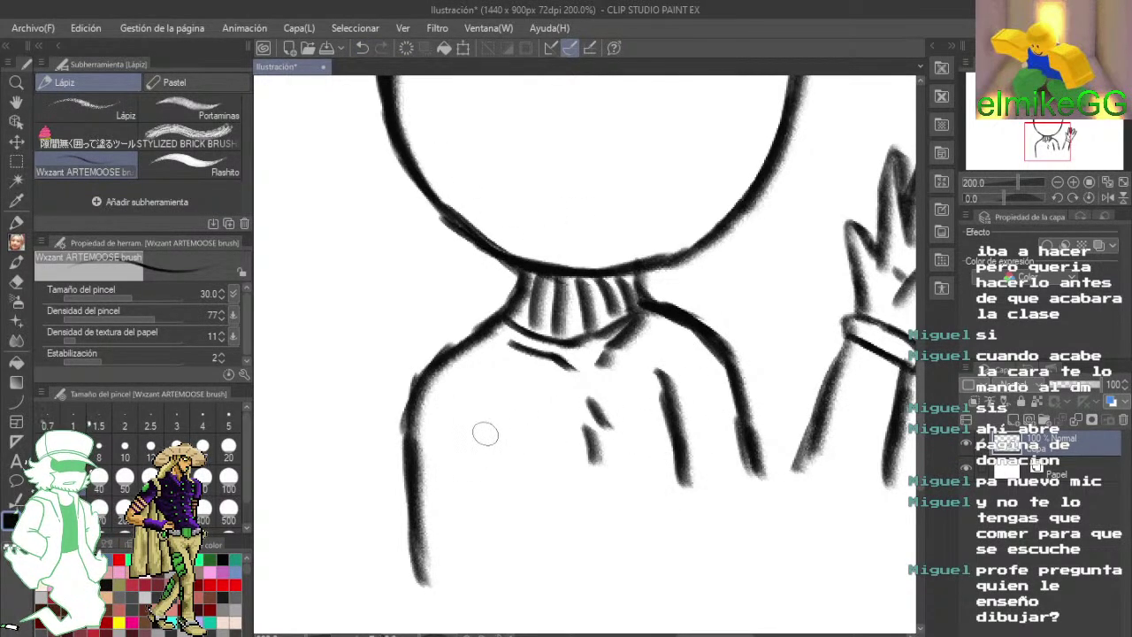
pyautogui.moveTo(491, 423); pyautogui.dragTo(525, 533)
pyautogui.moveTo(547, 432)
pyautogui.mouseDown()
pyautogui.moveTo(536, 570)
pyautogui.moveTo(567, 554)
pyautogui.mouseUp()
# - Draw two closed, smiling eyes as upward-arched curves with extended outer ends
pyautogui.moveTo(406, 404); pyautogui.dragTo(527, 391)
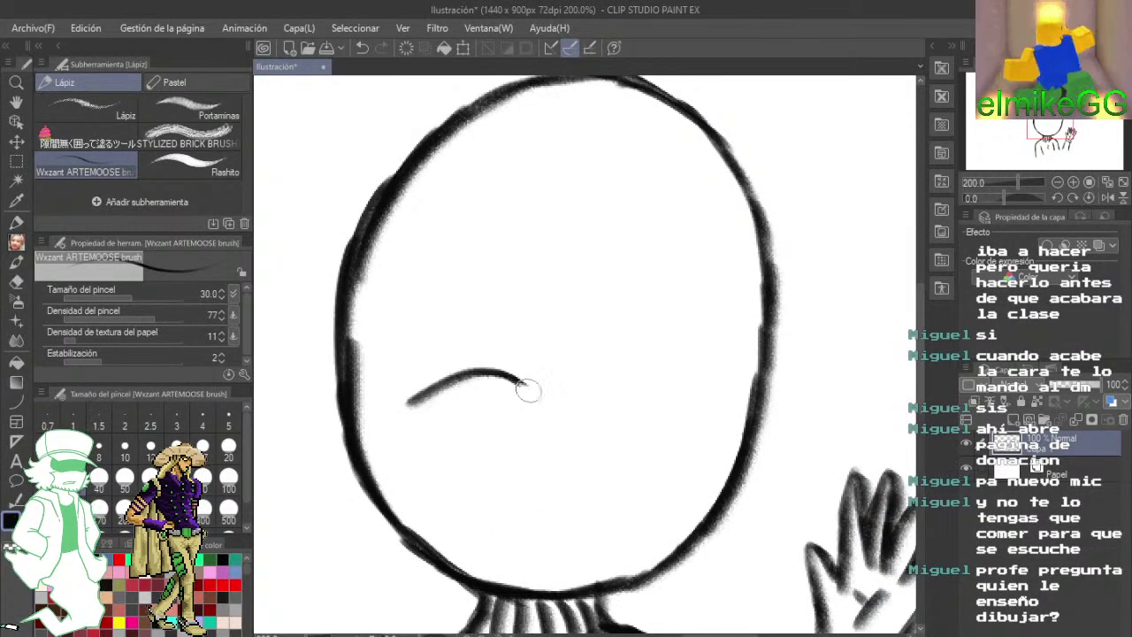
pyautogui.moveTo(412, 402); pyautogui.dragTo(534, 398)
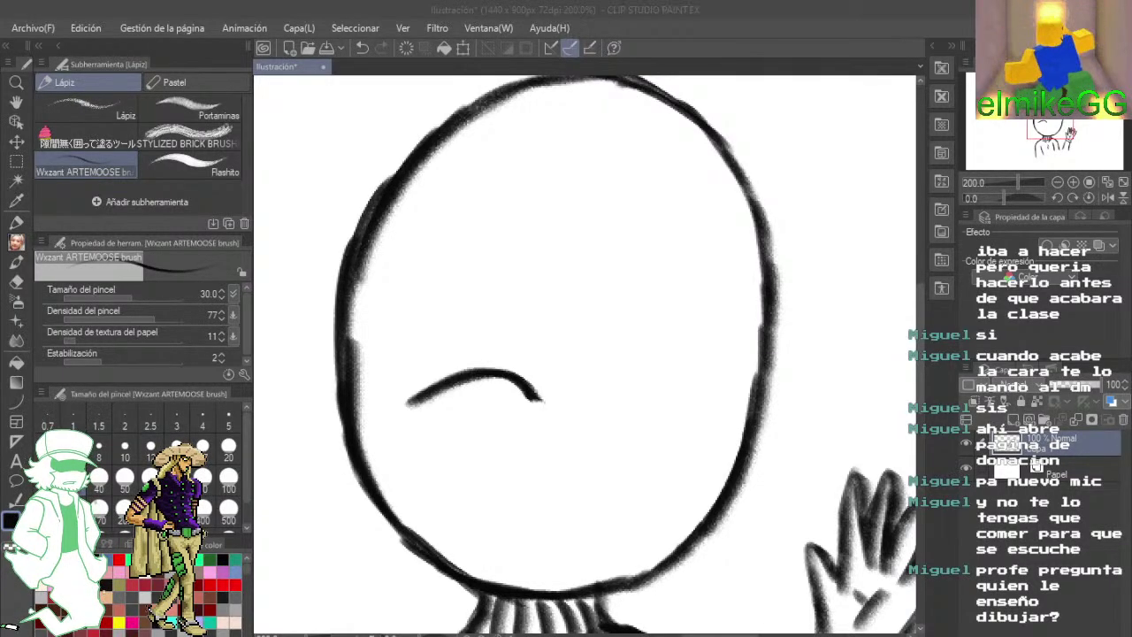
pyautogui.scroll(5, 560, 442)
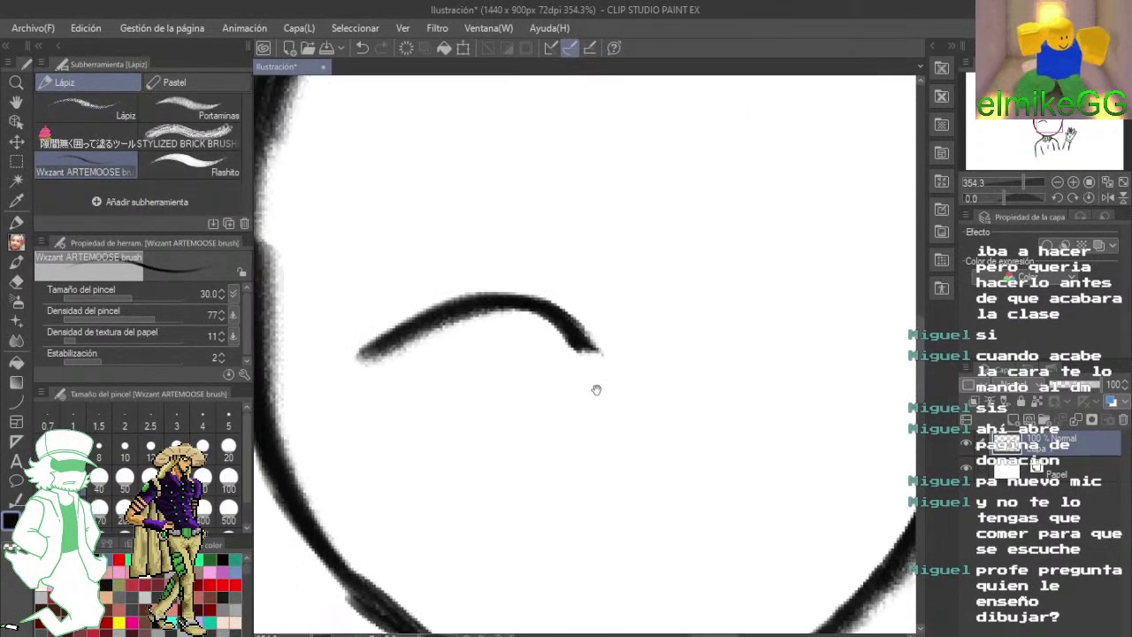
pyautogui.moveTo(596, 389); pyautogui.dragTo(636, 380)
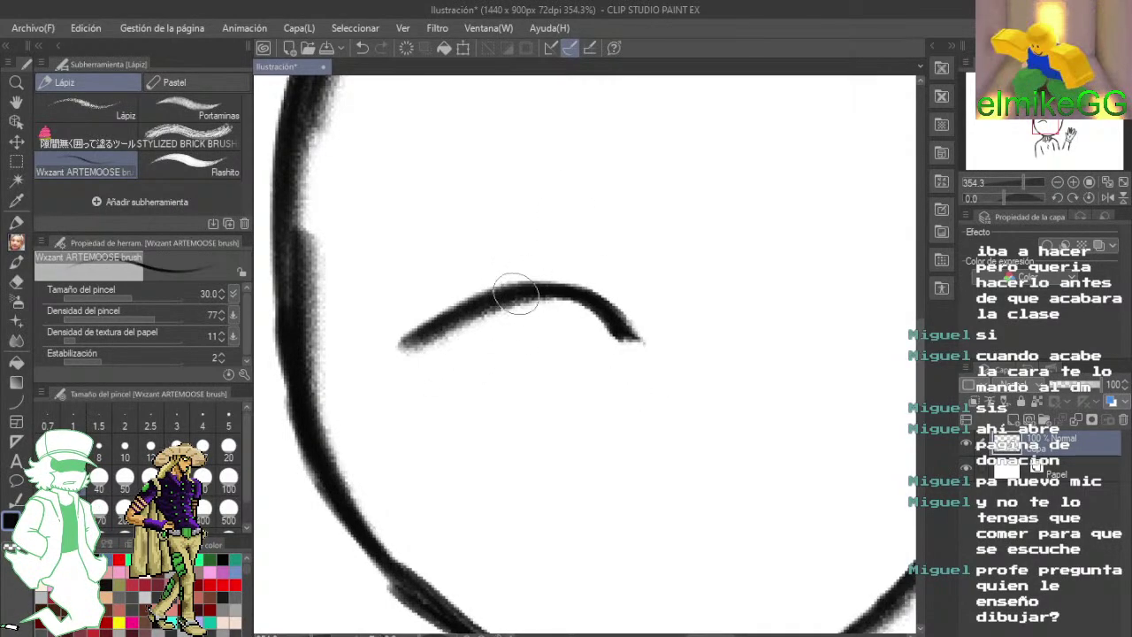
pyautogui.moveTo(516, 295)
pyautogui.mouseDown()
pyautogui.moveTo(402, 350)
pyautogui.moveTo(414, 345)
pyautogui.moveTo(342, 341)
pyautogui.mouseUp()
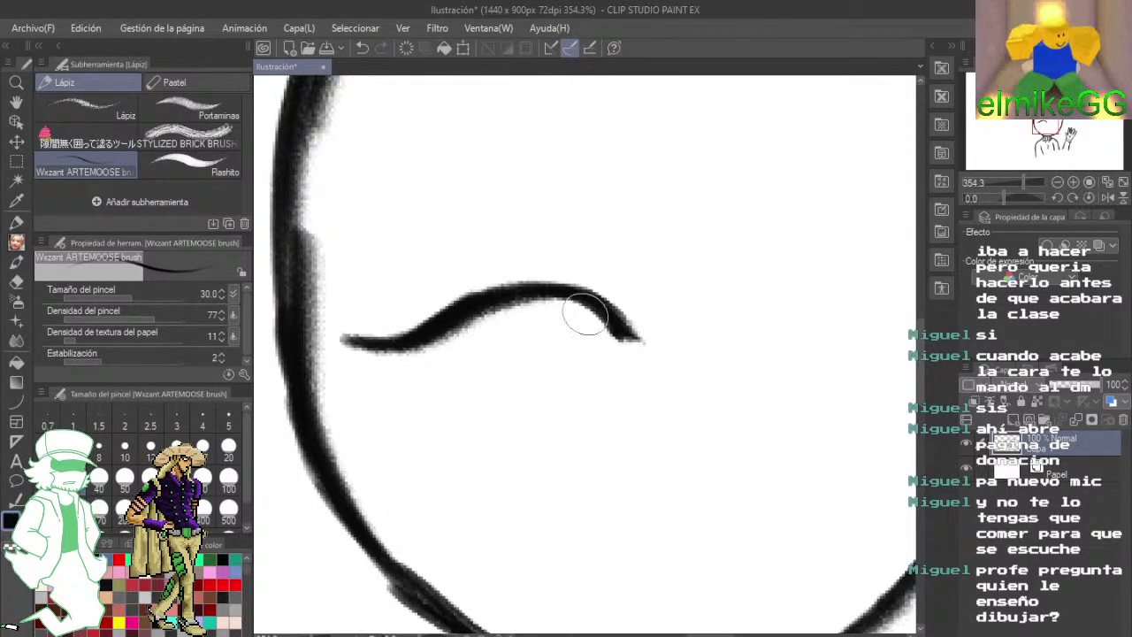
pyautogui.moveTo(704, 336)
pyautogui.mouseDown()
pyautogui.moveTo(646, 331)
pyautogui.moveTo(628, 300)
pyautogui.moveTo(634, 269)
pyautogui.mouseUp()
pyautogui.moveTo(562, 310)
pyautogui.mouseDown()
pyautogui.moveTo(656, 264)
pyautogui.moveTo(774, 297)
pyautogui.moveTo(784, 289)
pyautogui.moveTo(776, 280)
pyautogui.moveTo(809, 262)
pyautogui.mouseUp()
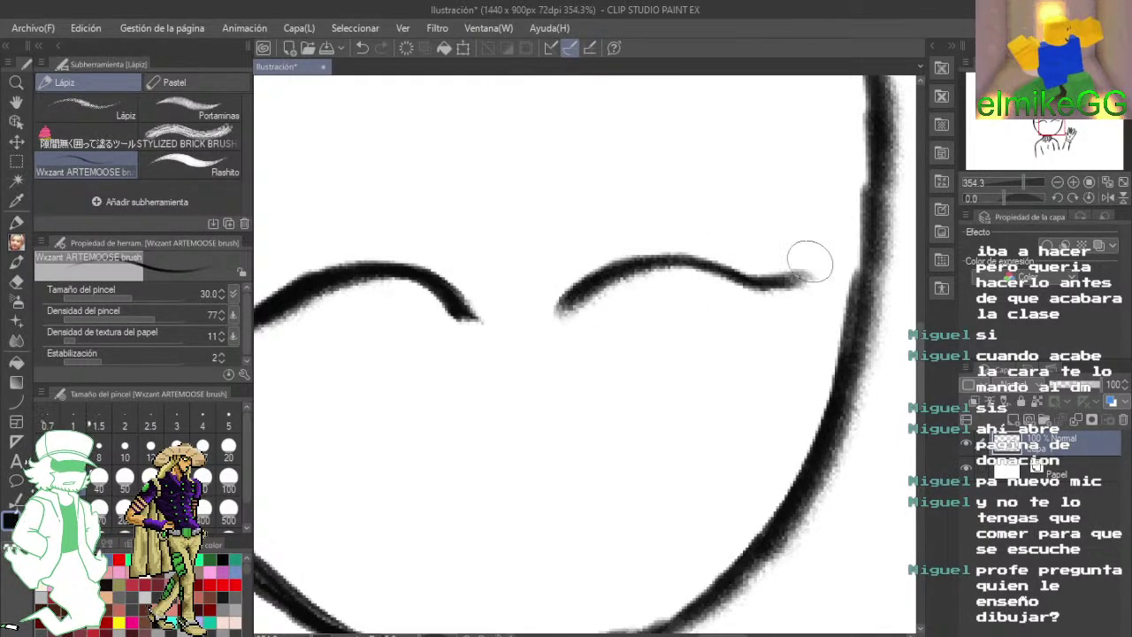
pyautogui.moveTo(690, 319); pyautogui.dragTo(814, 273)
# - Draw a wide open smiling mouth with a fang near each upper corner
pyautogui.moveTo(528, 407)
pyautogui.mouseDown()
pyautogui.moveTo(763, 386)
pyautogui.moveTo(722, 409)
pyautogui.moveTo(766, 393)
pyautogui.mouseUp()
pyautogui.moveTo(567, 420)
pyautogui.mouseDown()
pyautogui.moveTo(607, 438)
pyautogui.moveTo(559, 420)
pyautogui.moveTo(618, 511)
pyautogui.mouseUp()
pyautogui.moveTo(729, 432)
pyautogui.mouseDown()
pyautogui.moveTo(688, 507)
pyautogui.moveTo(612, 511)
pyautogui.mouseUp()
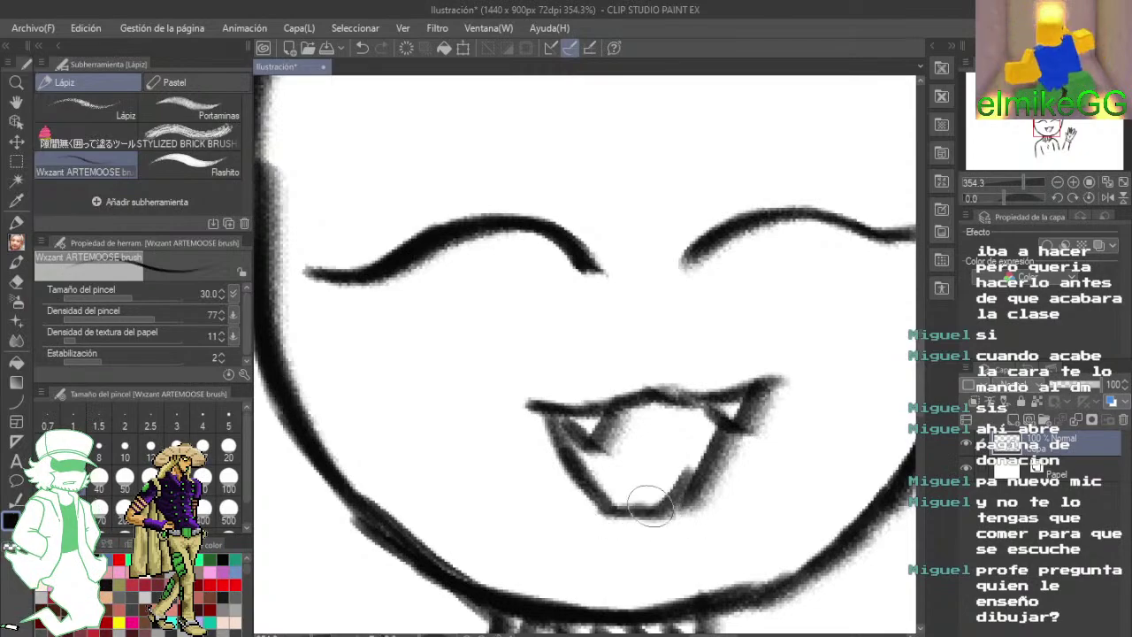
# - Draw a small rectangular patch on the cheek beside the mouth and a short slanted nose stroke
pyautogui.moveTo(675, 533)
pyautogui.mouseDown()
pyautogui.moveTo(699, 501)
pyautogui.moveTo(607, 554)
pyautogui.mouseUp()
pyautogui.moveTo(717, 433)
pyautogui.mouseDown()
pyautogui.moveTo(717, 356)
pyautogui.moveTo(791, 339)
pyautogui.moveTo(779, 463)
pyautogui.moveTo(708, 455)
pyautogui.mouseUp()
pyautogui.moveTo(558, 314); pyautogui.dragTo(591, 361)
# - Create a new layer and draw the pointed hair locks down the left side of the face and up to the parting
pyautogui.scroll(-4, 654, 326)
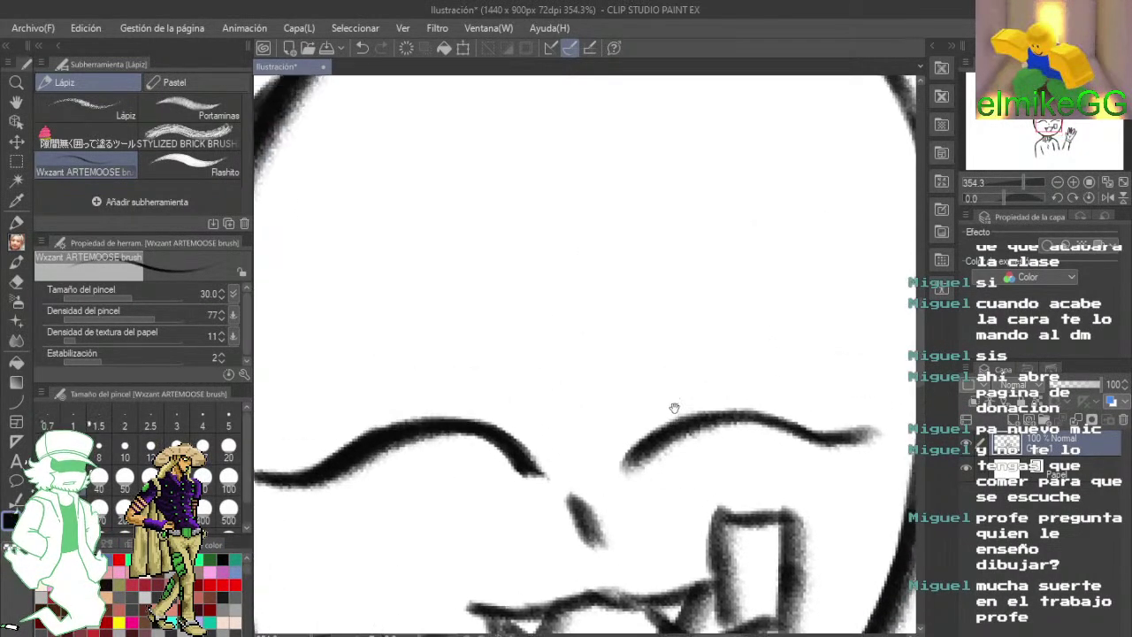
pyautogui.scroll(3, 642, 357)
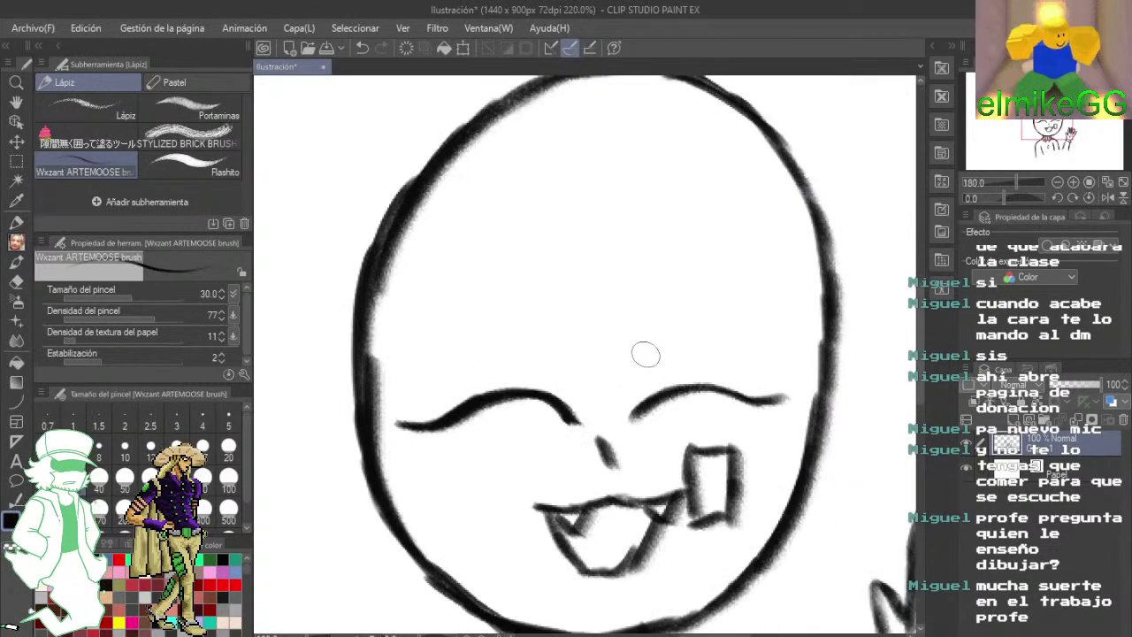
pyautogui.moveTo(324, 266)
pyautogui.mouseDown()
pyautogui.moveTo(379, 203)
pyautogui.moveTo(303, 350)
pyautogui.mouseUp()
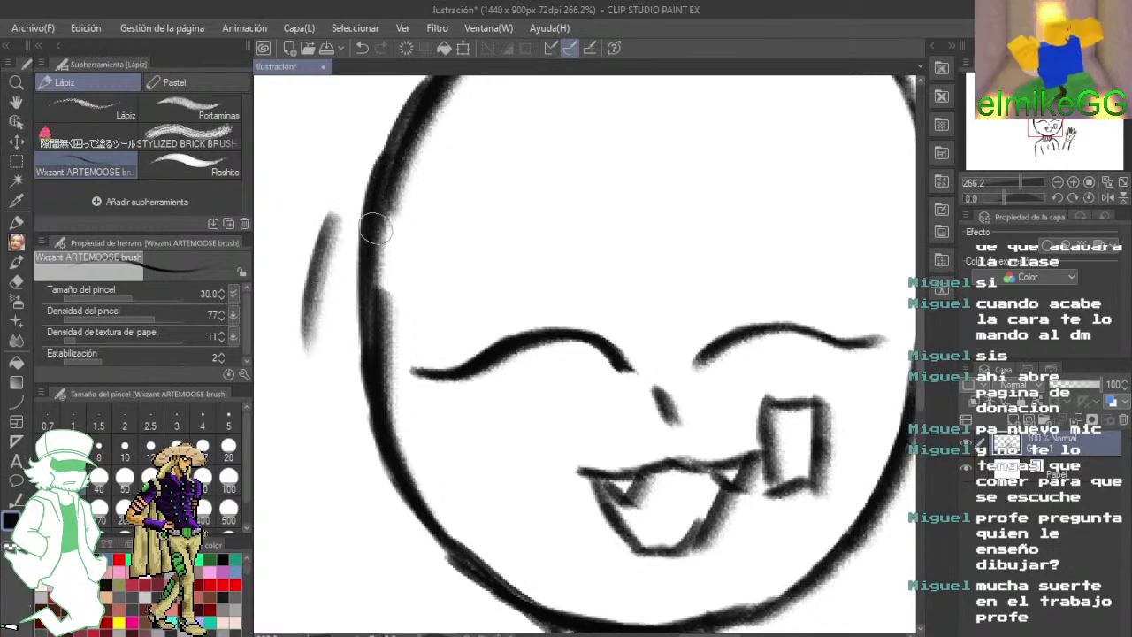
pyautogui.click(362, 48)
pyautogui.click(1016, 420)
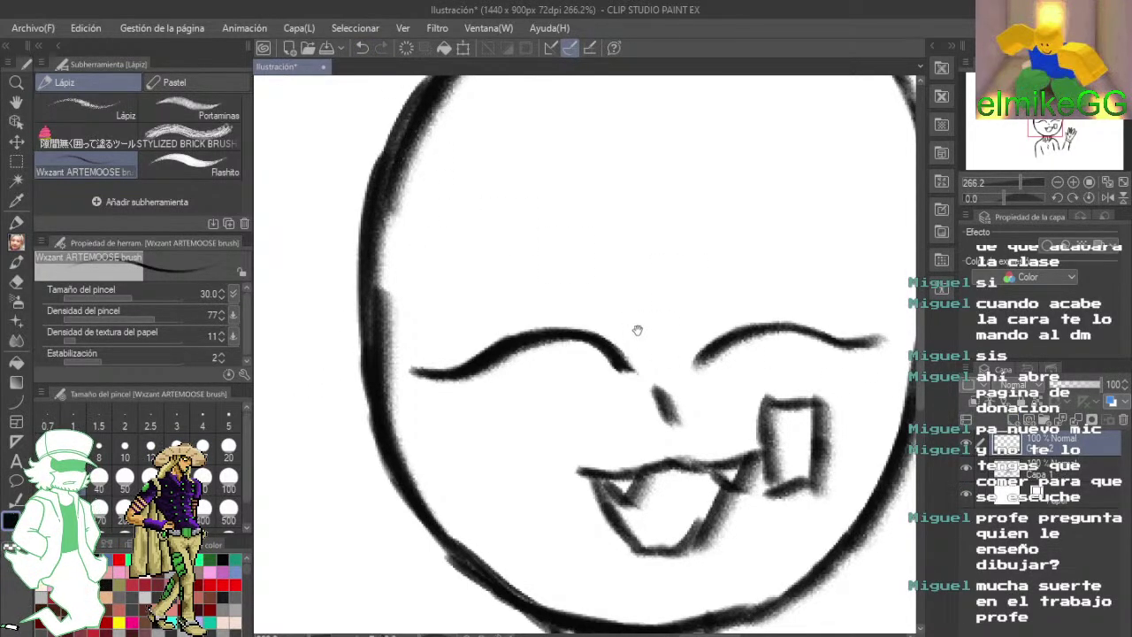
pyautogui.moveTo(636, 328); pyautogui.dragTo(693, 294)
pyautogui.moveTo(376, 191)
pyautogui.mouseDown()
pyautogui.moveTo(366, 419)
pyautogui.moveTo(401, 378)
pyautogui.moveTo(459, 538)
pyautogui.mouseUp()
pyautogui.moveTo(426, 476)
pyautogui.mouseDown()
pyautogui.moveTo(496, 553)
pyautogui.moveTo(576, 592)
pyautogui.mouseUp()
pyautogui.moveTo(571, 591)
pyautogui.mouseDown()
pyautogui.moveTo(465, 322)
pyautogui.moveTo(546, 480)
pyautogui.mouseUp()
pyautogui.moveTo(546, 480)
pyautogui.mouseDown()
pyautogui.moveTo(549, 228)
pyautogui.moveTo(542, 315)
pyautogui.moveTo(619, 212)
pyautogui.mouseUp()
# - Draw the pointed bangs from the parting across the forehead to the right side of the face
pyautogui.moveTo(648, 216)
pyautogui.mouseDown()
pyautogui.moveTo(589, 323)
pyautogui.moveTo(539, 329)
pyautogui.moveTo(586, 266)
pyautogui.moveTo(728, 361)
pyautogui.mouseUp()
pyautogui.moveTo(654, 298); pyautogui.dragTo(748, 396)
pyautogui.moveTo(748, 397); pyautogui.dragTo(699, 263)
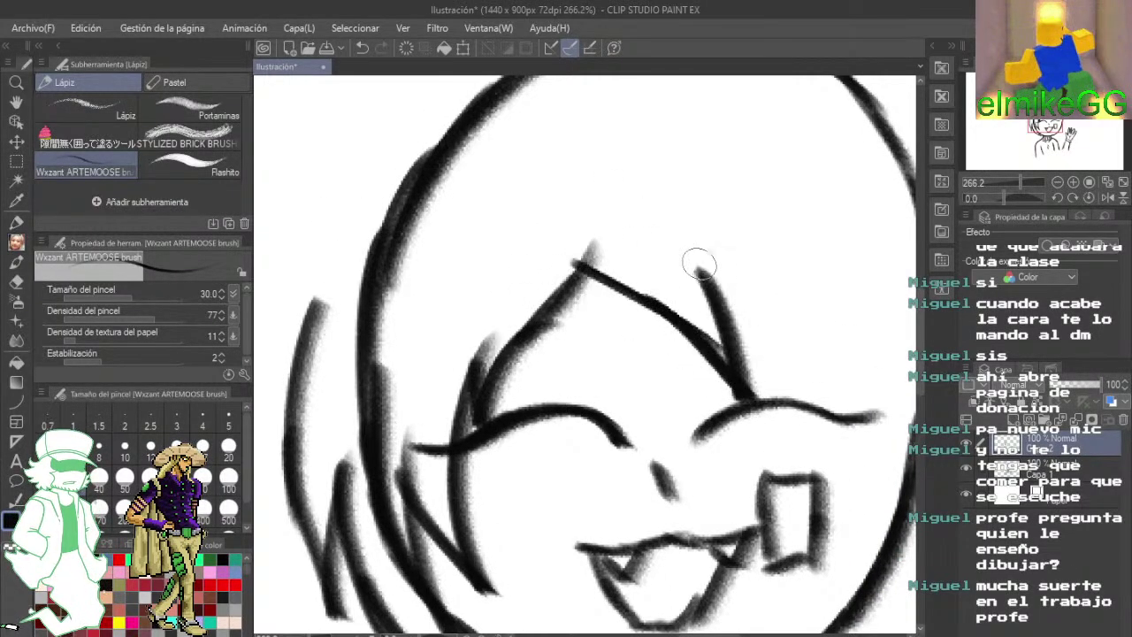
pyautogui.moveTo(789, 328); pyautogui.dragTo(641, 277)
pyautogui.moveTo(566, 241); pyautogui.dragTo(690, 363)
pyautogui.moveTo(713, 325)
pyautogui.mouseDown()
pyautogui.moveTo(733, 593)
pyautogui.moveTo(806, 434)
pyautogui.mouseUp()
# - Draw the outer hair contour outside the head outline, up the left side and over the crown
pyautogui.moveTo(370, 90); pyautogui.dragTo(547, 301)
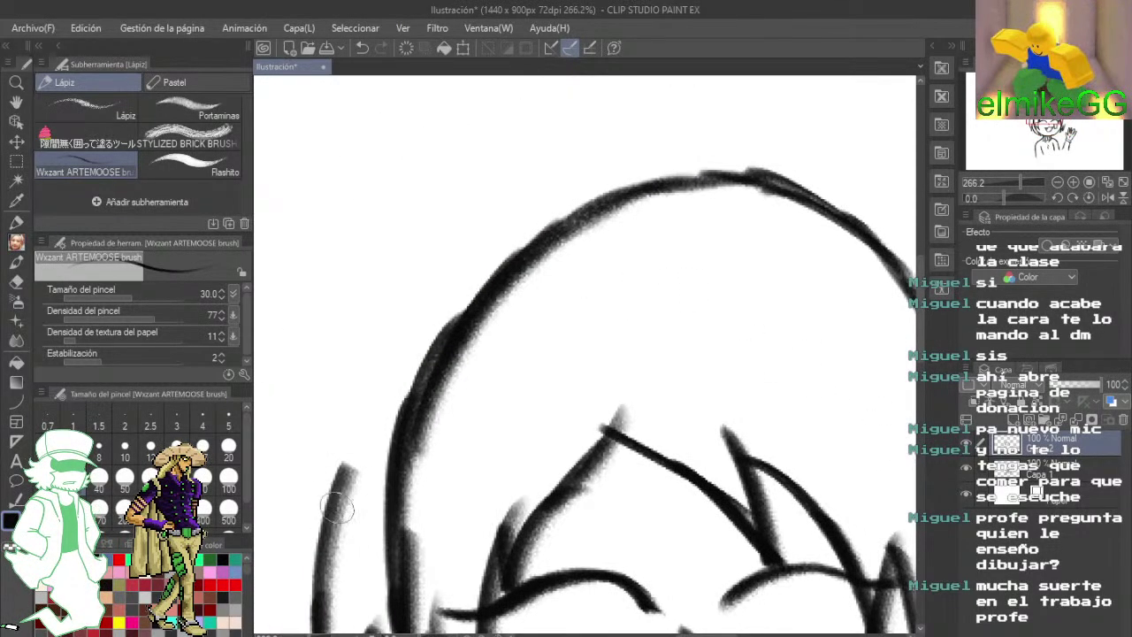
pyautogui.moveTo(333, 515)
pyautogui.mouseDown()
pyautogui.moveTo(395, 367)
pyautogui.moveTo(416, 281)
pyautogui.mouseUp()
pyautogui.moveTo(375, 375); pyautogui.dragTo(451, 210)
pyautogui.moveTo(386, 333); pyautogui.dragTo(515, 183)
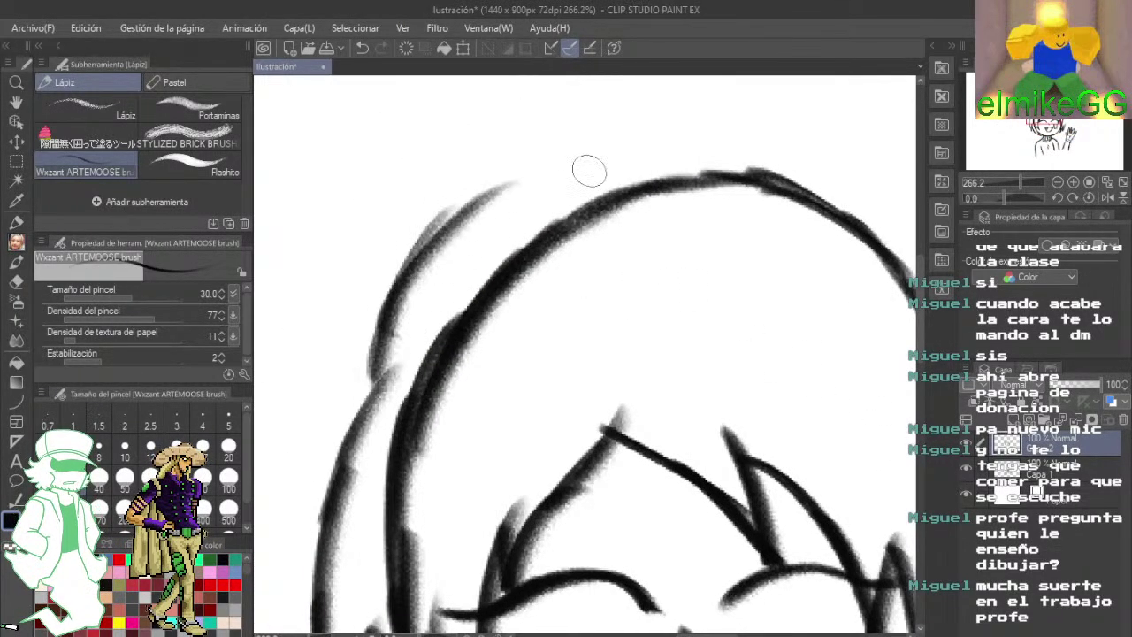
pyautogui.moveTo(424, 240); pyautogui.dragTo(576, 157)
pyautogui.moveTo(641, 179); pyautogui.dragTo(537, 237)
pyautogui.moveTo(435, 227)
pyautogui.mouseDown()
pyautogui.moveTo(480, 204)
pyautogui.moveTo(613, 183)
pyautogui.moveTo(668, 150)
pyautogui.mouseUp()
# - Draw the tufts at the top of the hair and continue the outer contour down the right side to a flicked tip
pyautogui.moveTo(608, 188)
pyautogui.mouseDown()
pyautogui.moveTo(681, 219)
pyautogui.moveTo(753, 202)
pyautogui.moveTo(841, 260)
pyautogui.moveTo(756, 276)
pyautogui.mouseUp()
pyautogui.moveTo(824, 302)
pyautogui.mouseDown()
pyautogui.moveTo(695, 230)
pyautogui.moveTo(776, 350)
pyautogui.mouseUp()
pyautogui.moveTo(737, 298)
pyautogui.mouseDown()
pyautogui.moveTo(772, 389)
pyautogui.moveTo(711, 274)
pyautogui.mouseUp()
pyautogui.moveTo(703, 233); pyautogui.dragTo(739, 380)
pyautogui.moveTo(734, 324); pyautogui.dragTo(817, 464)
pyautogui.moveTo(723, 374); pyautogui.dragTo(803, 462)
pyautogui.moveTo(755, 341); pyautogui.dragTo(752, 481)
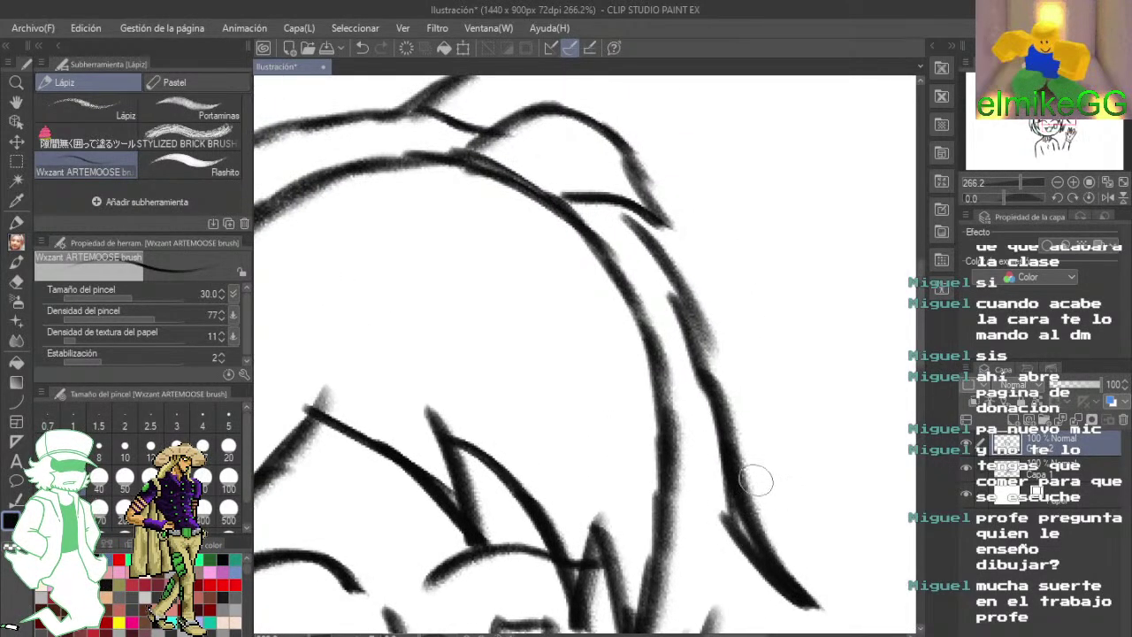
# - Fill in the lower right end of the hair with jagged zigzag strands beside the jaw
pyautogui.moveTo(740, 597)
pyautogui.mouseDown()
pyautogui.moveTo(697, 363)
pyautogui.moveTo(700, 460)
pyautogui.mouseUp()
pyautogui.moveTo(694, 412)
pyautogui.mouseDown()
pyautogui.moveTo(670, 509)
pyautogui.moveTo(669, 432)
pyautogui.mouseUp()
pyautogui.moveTo(699, 392); pyautogui.dragTo(796, 474)
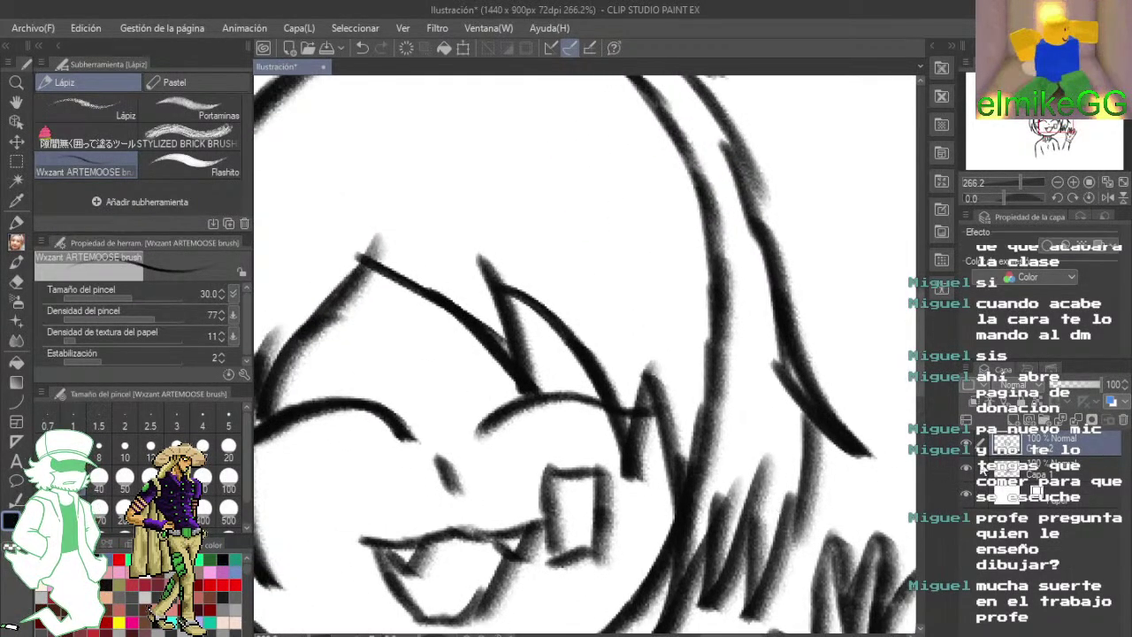
# - On layer Capa 1, erase the left side of the head outline that lies under the hair
pyautogui.click(1001, 474)
pyautogui.moveTo(484, 298); pyautogui.dragTo(711, 351)
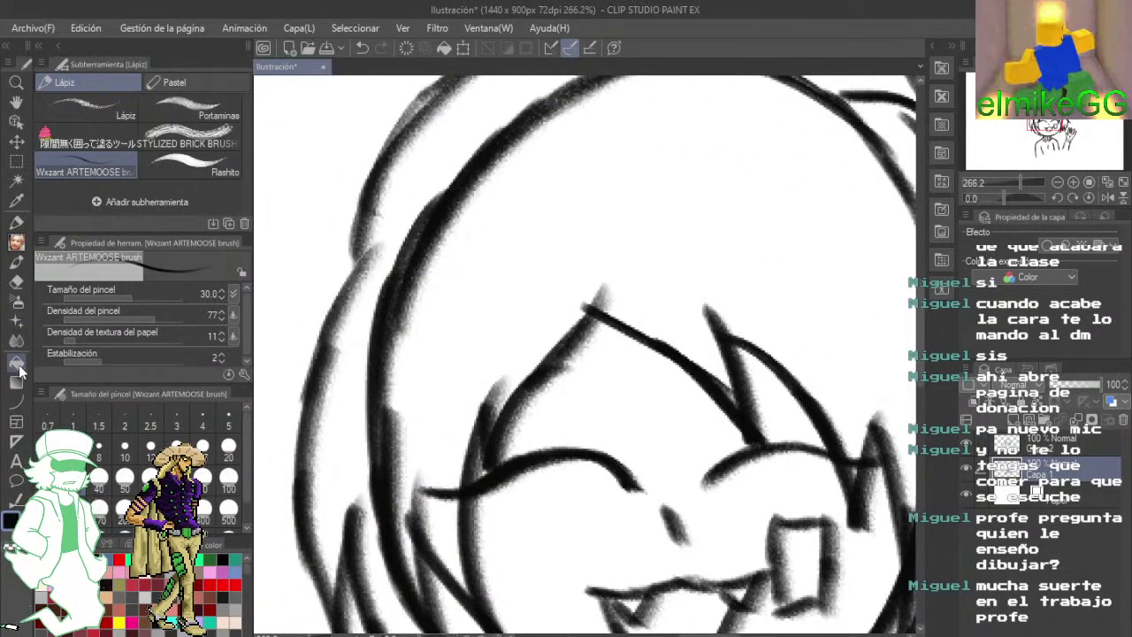
pyautogui.click(17, 365)
pyautogui.click(18, 285)
pyautogui.moveTo(313, 283); pyautogui.dragTo(328, 183)
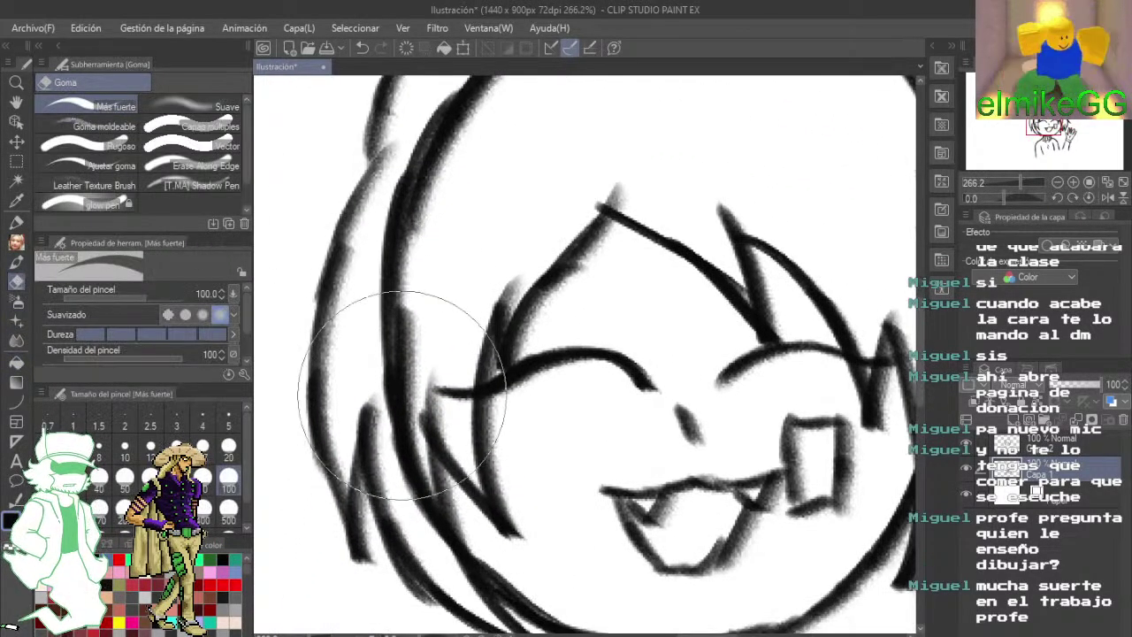
pyautogui.moveTo(404, 387); pyautogui.dragTo(390, 460)
pyautogui.moveTo(381, 305); pyautogui.dragTo(428, 168)
pyautogui.moveTo(451, 242); pyautogui.dragTo(399, 428)
# - Erase the rest of the head outline under the hair along the crown and the right side
pyautogui.moveTo(379, 354); pyautogui.dragTo(524, 177)
pyautogui.moveTo(566, 232)
pyautogui.mouseDown()
pyautogui.moveTo(426, 234)
pyautogui.moveTo(619, 199)
pyautogui.mouseUp()
pyautogui.moveTo(741, 290); pyautogui.dragTo(725, 354)
pyautogui.moveTo(727, 355); pyautogui.dragTo(598, 158)
pyautogui.moveTo(635, 204); pyautogui.dragTo(645, 388)
pyautogui.moveTo(694, 300); pyautogui.dragTo(531, 159)
pyautogui.moveTo(596, 341); pyautogui.dragTo(456, 210)
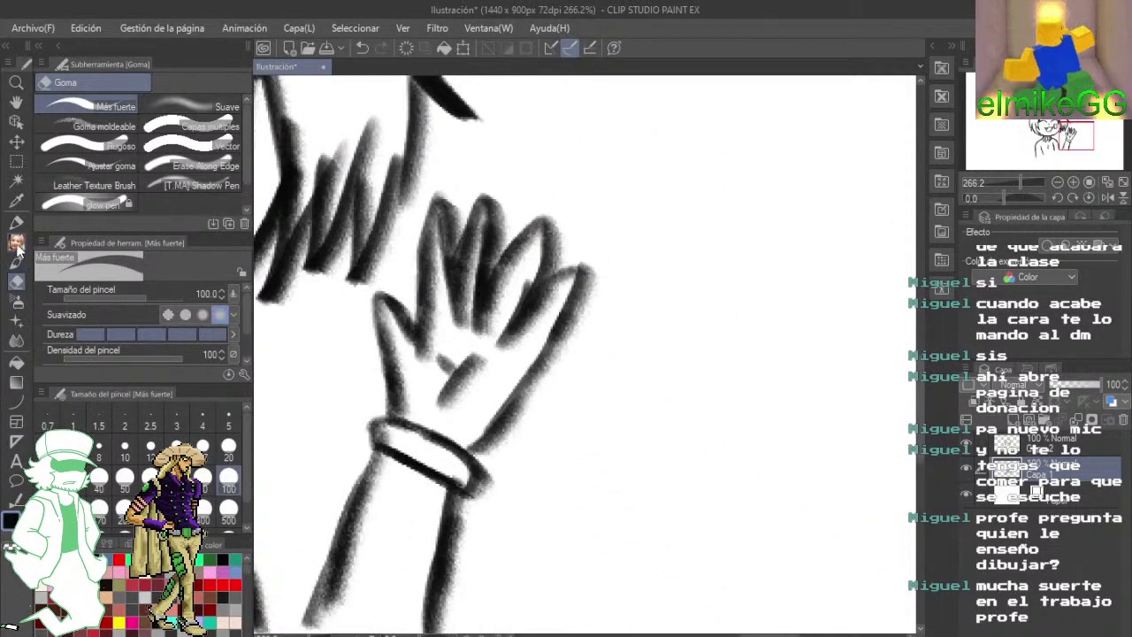
# - With the Wxzant ARTEMOOSE brush, draw three short motion lines on each side of the waving hand
pyautogui.click(16, 242)
pyautogui.moveTo(553, 403); pyautogui.dragTo(601, 490)
pyautogui.moveTo(584, 380); pyautogui.dragTo(672, 456)
pyautogui.hscroll(-3, 506, 368)
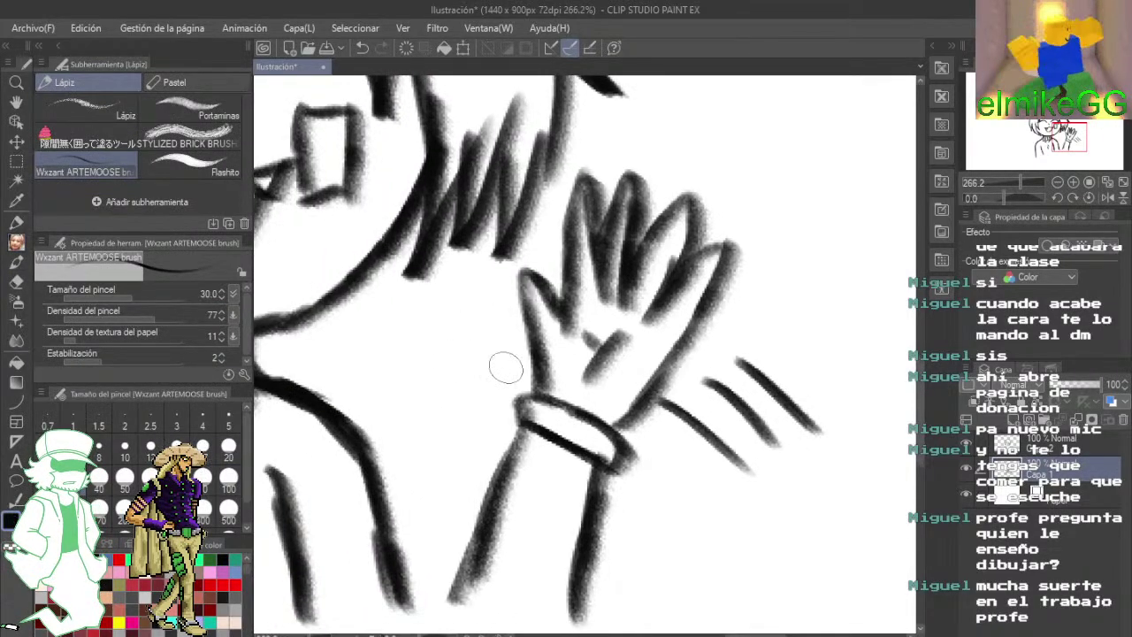
pyautogui.moveTo(503, 373); pyautogui.dragTo(428, 354)
pyautogui.moveTo(491, 346); pyautogui.dragTo(403, 322)
pyautogui.moveTo(506, 309); pyautogui.dragTo(425, 286)
# - Draw the inner edge of a curved tail rising from behind the left shoulder to a pointed tip
pyautogui.moveTo(698, 313); pyautogui.dragTo(488, 331)
pyautogui.moveTo(283, 410)
pyautogui.mouseDown()
pyautogui.moveTo(468, 227)
pyautogui.moveTo(730, 296)
pyautogui.mouseUp()
pyautogui.moveTo(417, 298); pyautogui.dragTo(676, 358)
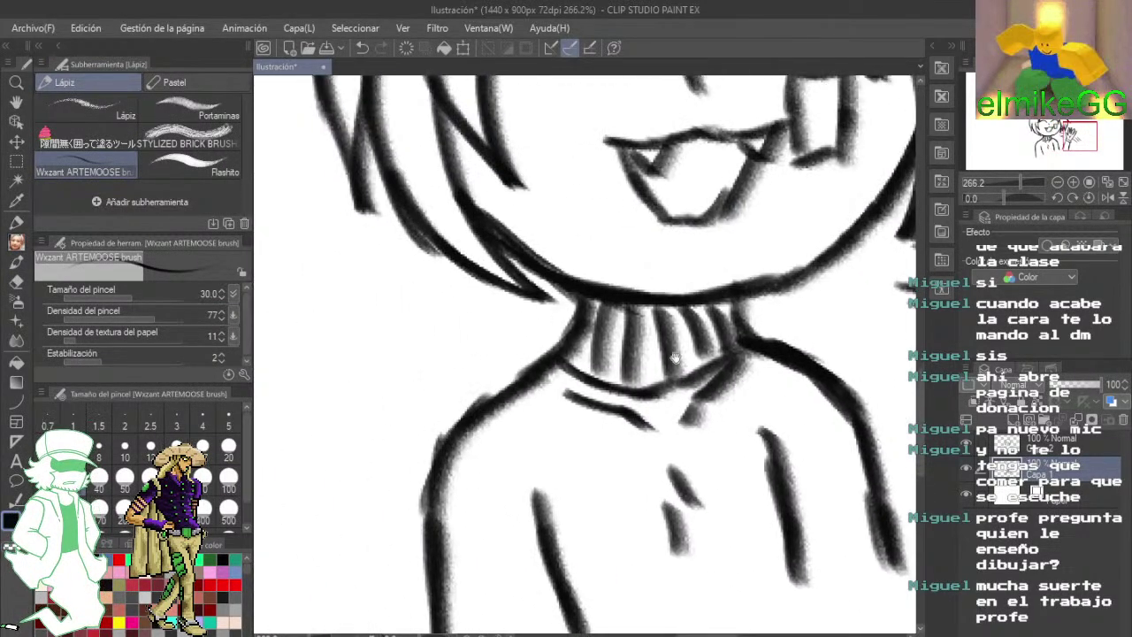
pyautogui.moveTo(412, 369); pyautogui.dragTo(539, 303)
pyautogui.moveTo(581, 489)
pyautogui.mouseDown()
pyautogui.moveTo(424, 422)
pyautogui.moveTo(372, 329)
pyautogui.moveTo(358, 261)
pyautogui.moveTo(415, 181)
pyautogui.mouseUp()
pyautogui.hscroll(-2, 539, 308)
pyautogui.scroll(1, 540, 308)
pyautogui.moveTo(539, 307); pyautogui.dragTo(561, 320)
pyautogui.moveTo(493, 377); pyautogui.dragTo(501, 230)
pyautogui.moveTo(483, 279); pyautogui.dragTo(422, 127)
pyautogui.moveTo(479, 215); pyautogui.dragTo(360, 106)
# - Draw the outer edge of the tail from its pointed tip curving back down toward the body
pyautogui.moveTo(522, 457)
pyautogui.mouseDown()
pyautogui.moveTo(447, 177)
pyautogui.moveTo(398, 111)
pyautogui.moveTo(417, 130)
pyautogui.moveTo(295, 92)
pyautogui.moveTo(357, 232)
pyautogui.mouseUp()
pyautogui.moveTo(393, 262); pyautogui.dragTo(382, 139)
pyautogui.moveTo(348, 102)
pyautogui.mouseDown()
pyautogui.moveTo(361, 137)
pyautogui.moveTo(345, 261)
pyautogui.moveTo(387, 396)
pyautogui.moveTo(534, 543)
pyautogui.mouseUp()
pyautogui.moveTo(529, 444); pyautogui.dragTo(679, 577)
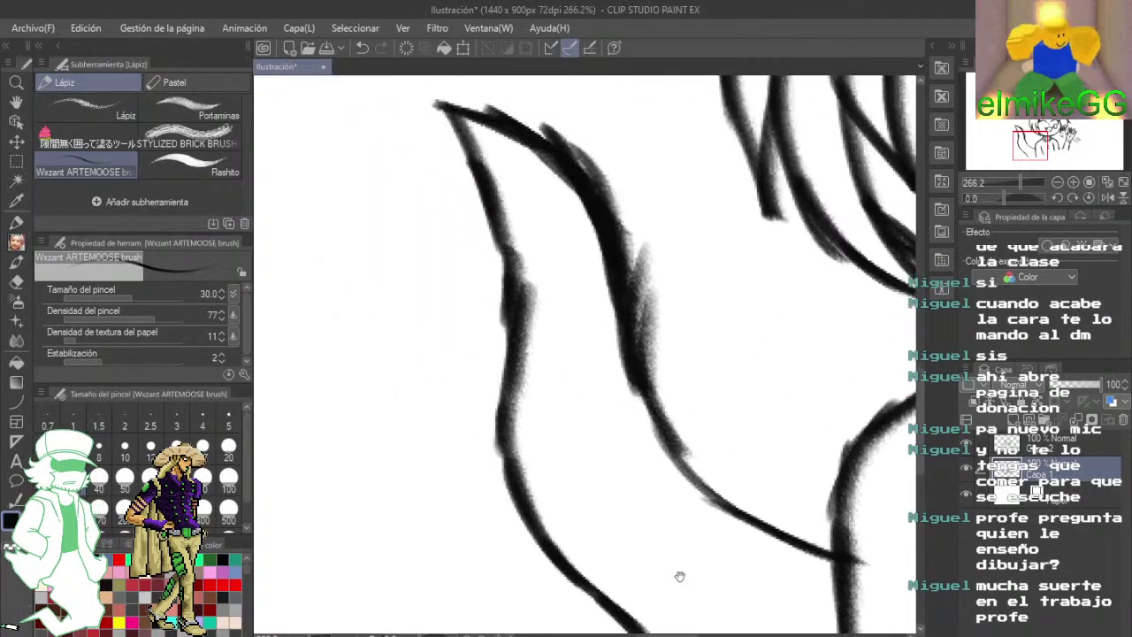
pyautogui.scroll(-10, 684, 252)
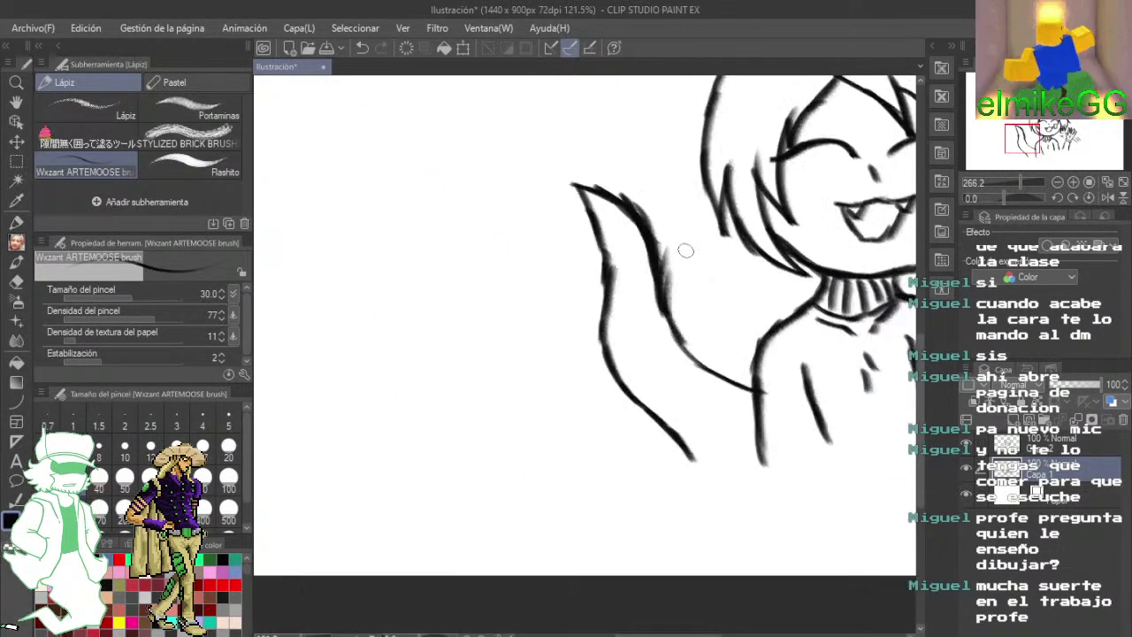
pyautogui.moveTo(507, 308)
pyautogui.mouseDown()
pyautogui.moveTo(555, 325)
pyautogui.moveTo(539, 363)
pyautogui.mouseUp()
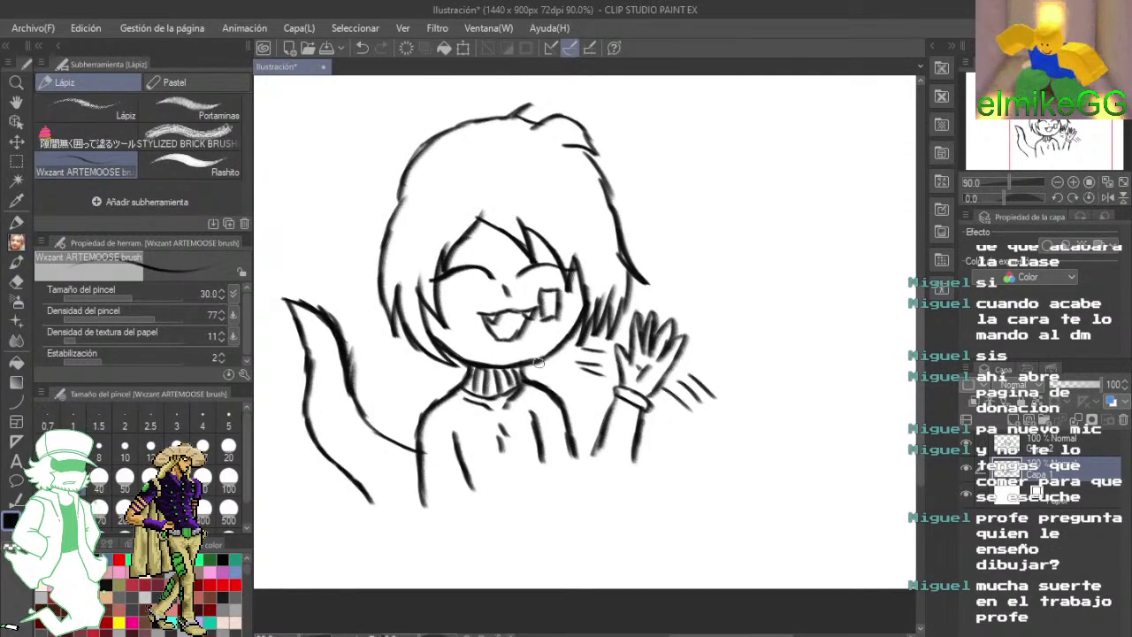
pyautogui.scroll(-2, 538, 361)
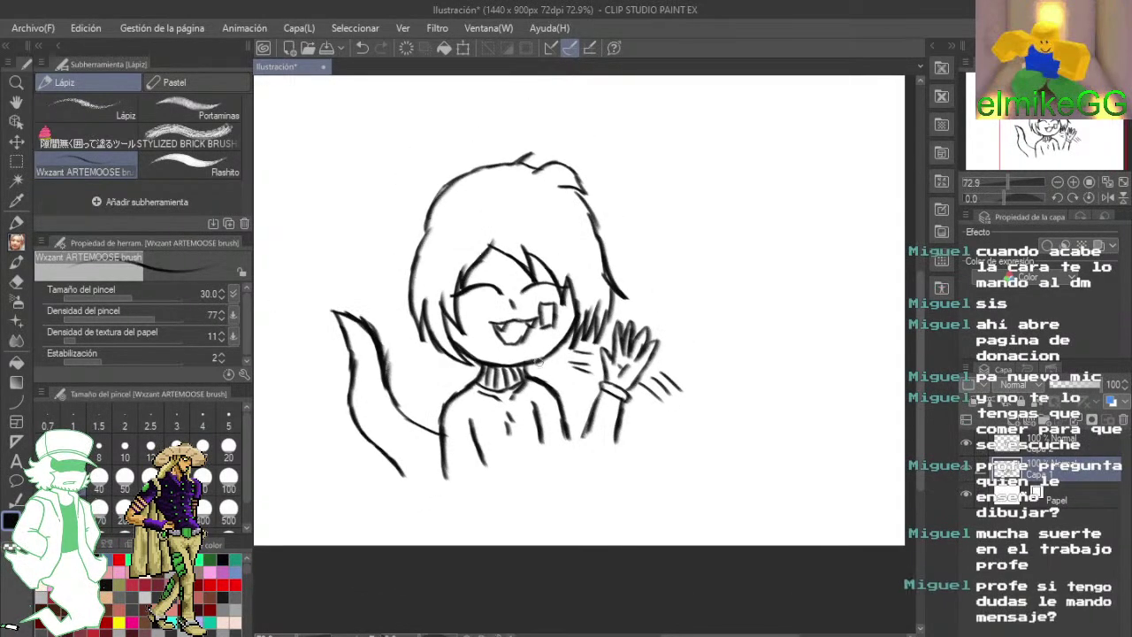
pyautogui.moveTo(522, 372); pyautogui.dragTo(617, 382)
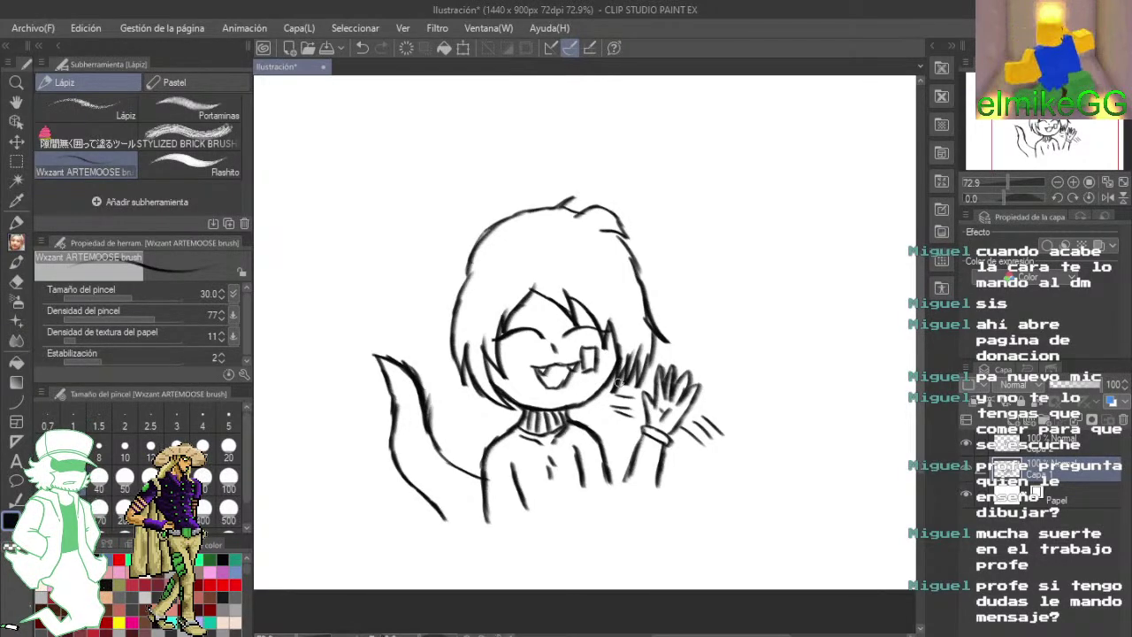
pyautogui.scroll(-3, 620, 384)
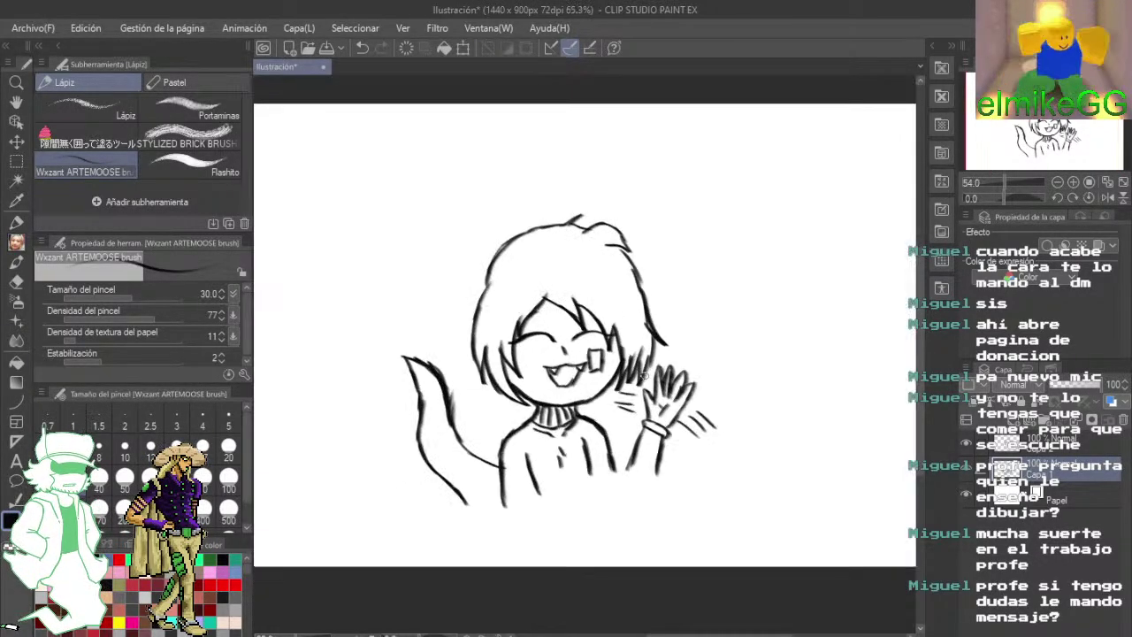
pyautogui.scroll(-2, 524, 235)
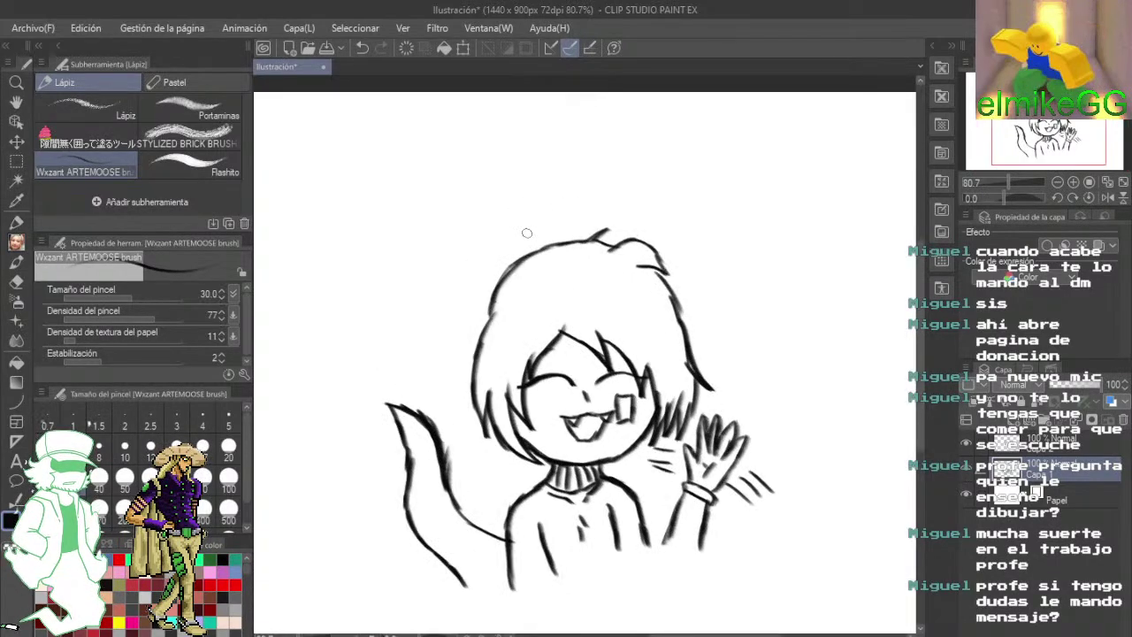
# - Transform the Capa 1 line art of the face, body, hand and tail by shifting it slightly upward beneath the hair, and apply it
pyautogui.hotkey('alt', 'Tab')
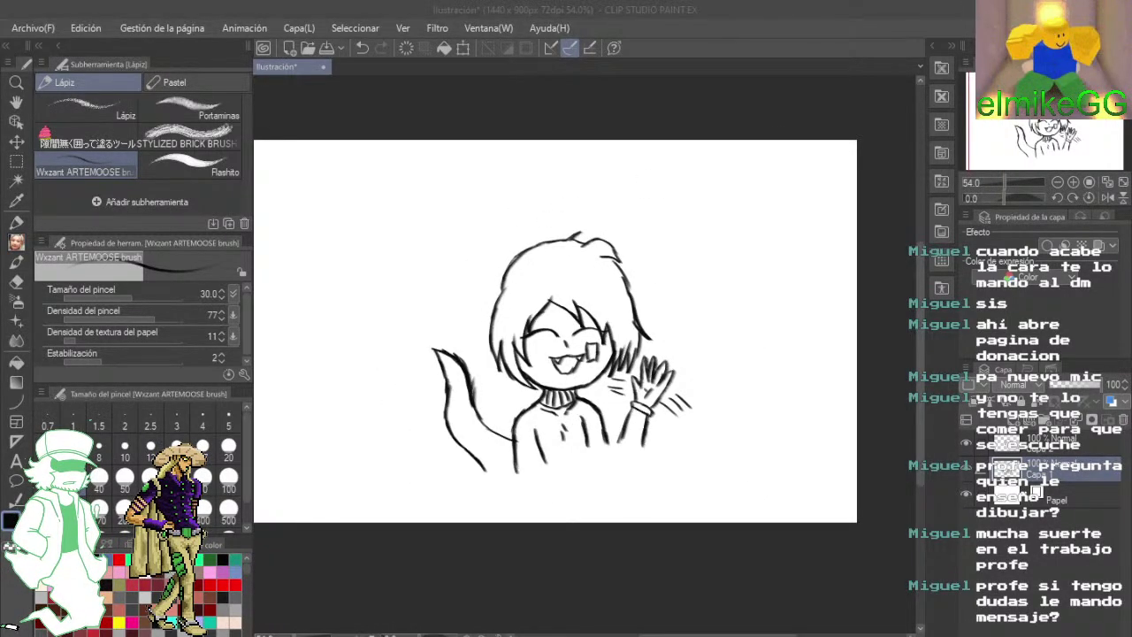
pyautogui.click(617, 263)
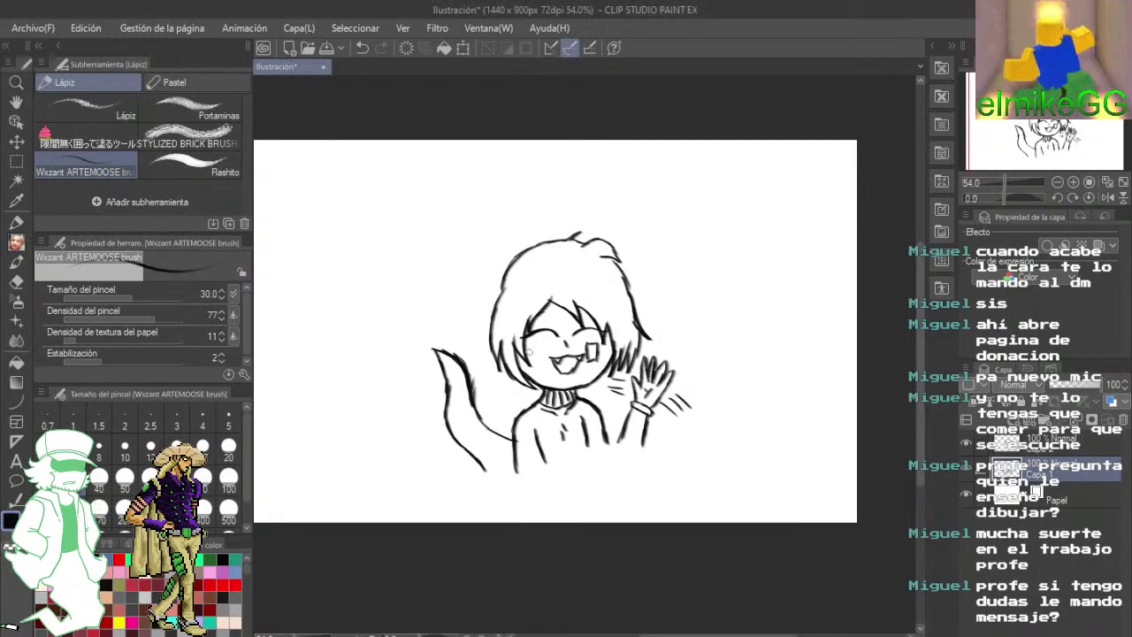
pyautogui.scroll(5, 559, 326)
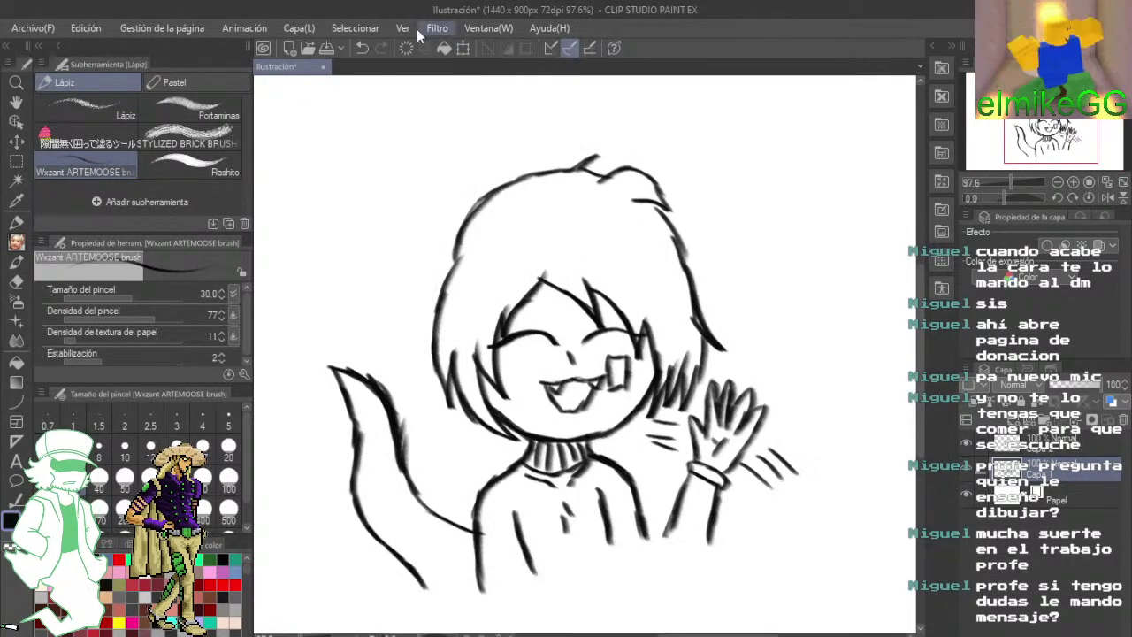
pyautogui.click(463, 48)
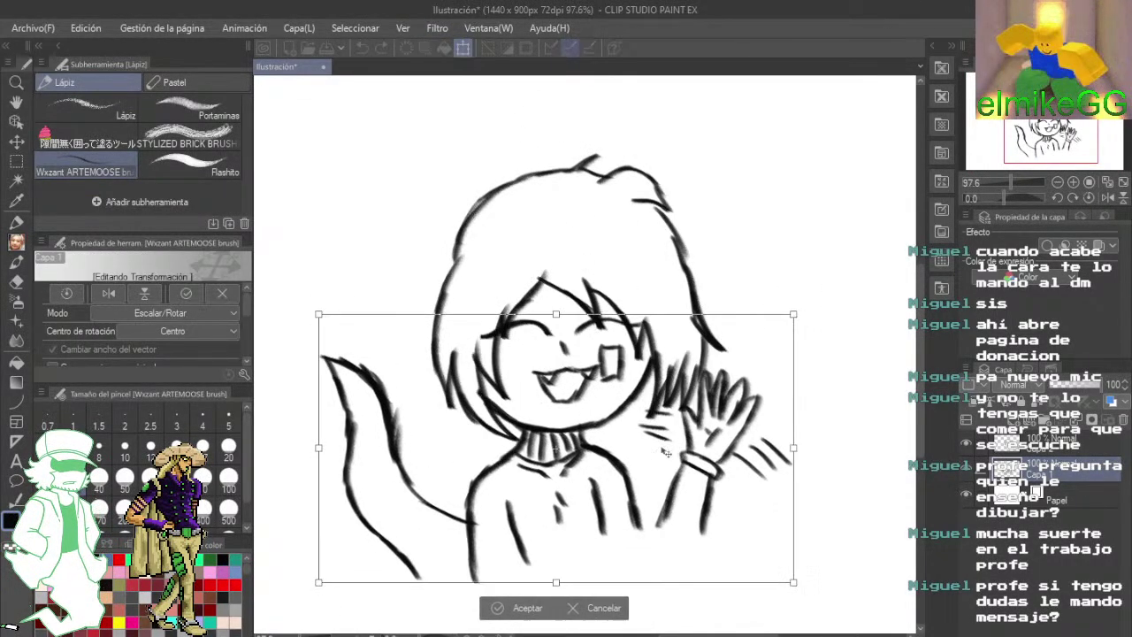
pyautogui.moveTo(663, 469); pyautogui.dragTo(665, 459)
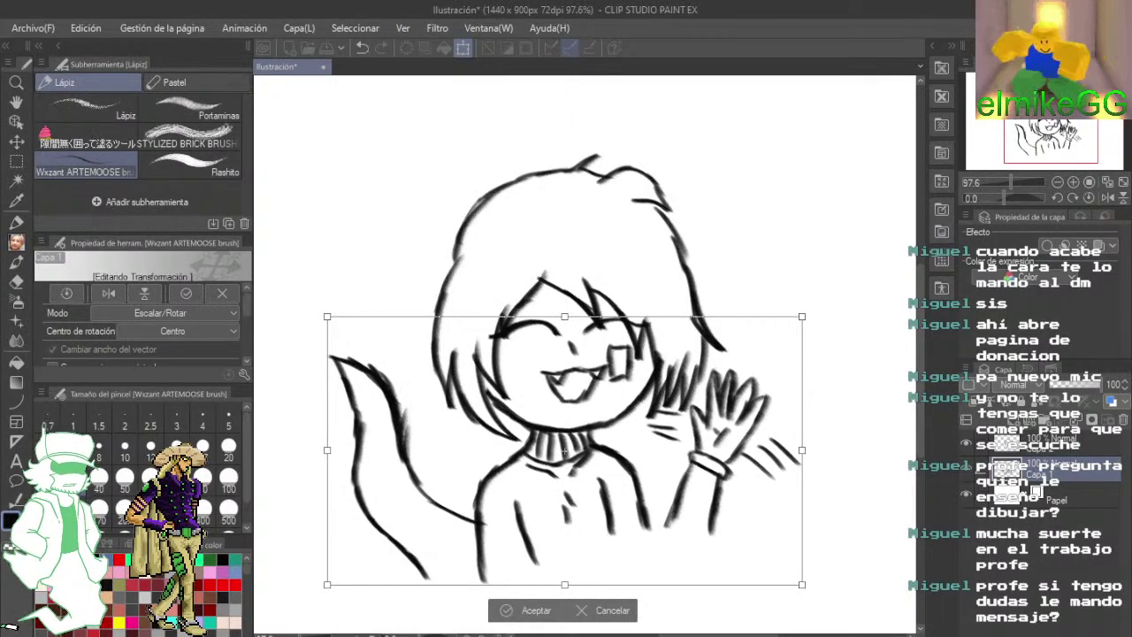
pyautogui.click(505, 610)
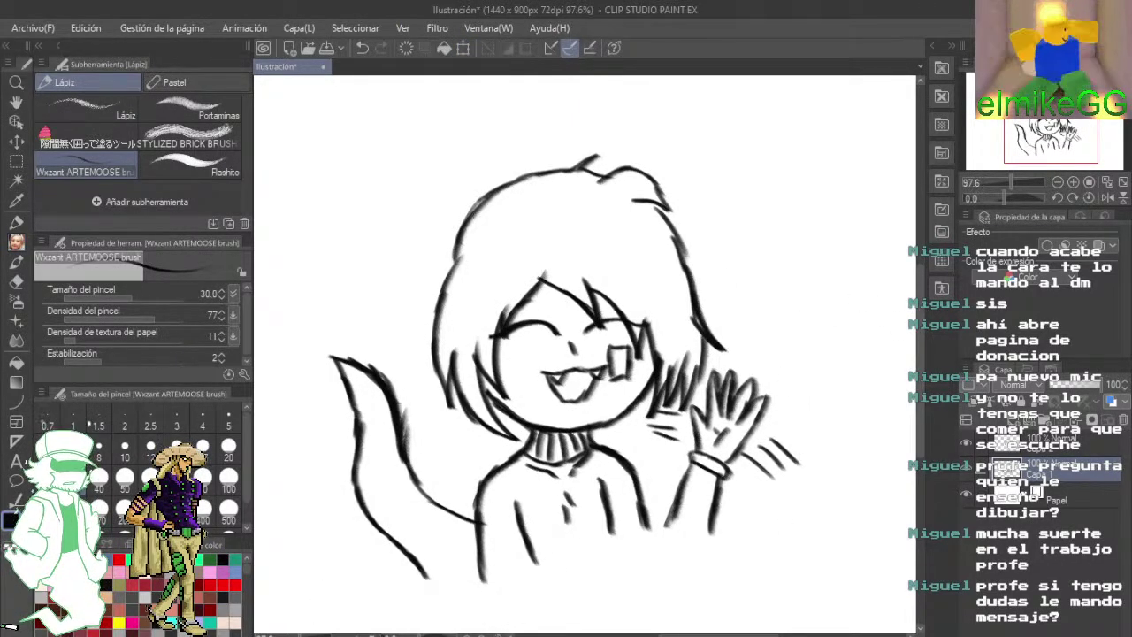